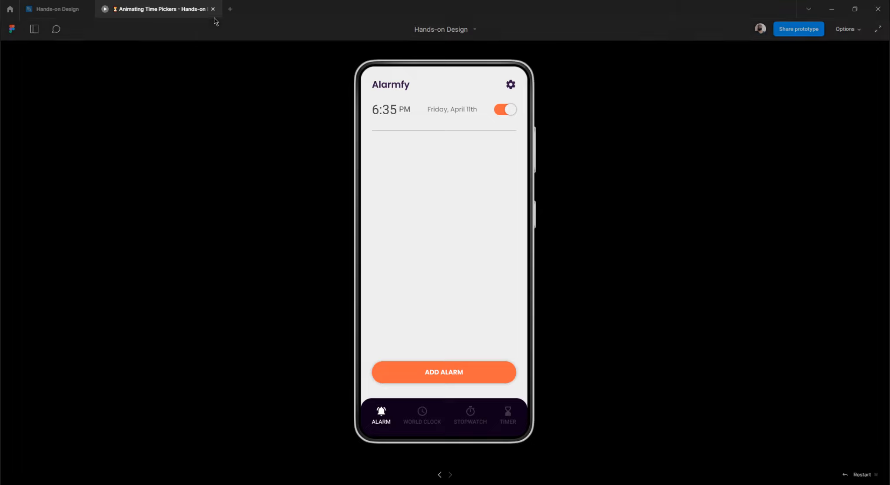
# - Return to the Hands-on Design file and examine the hour picker variants in the Components frame and the prototype links between them
pyautogui.click(59, 10)
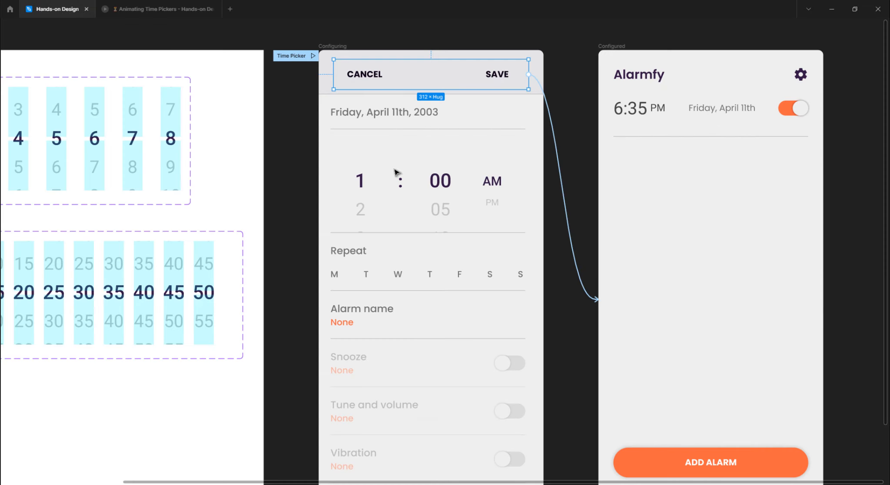
pyautogui.scroll(-3, 599, 181)
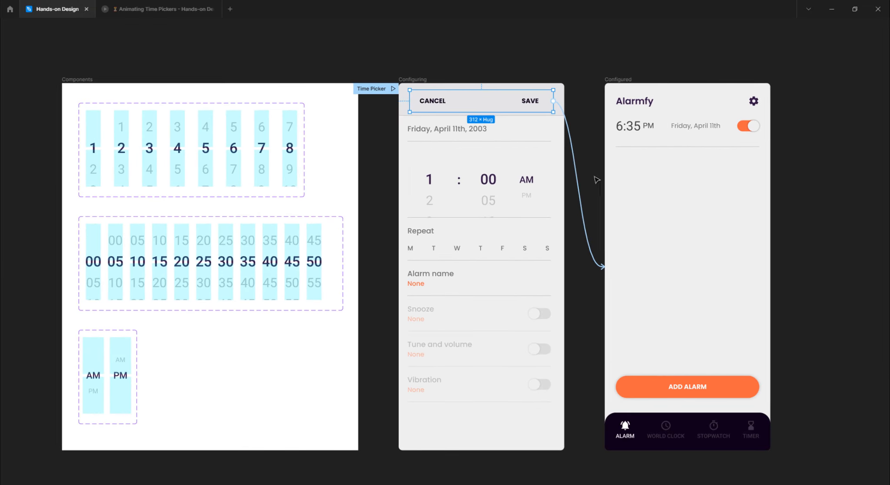
pyautogui.hscroll(-1, 597, 179)
pyautogui.scroll(2, 456, 180)
pyautogui.scroll(-1, 454, 179)
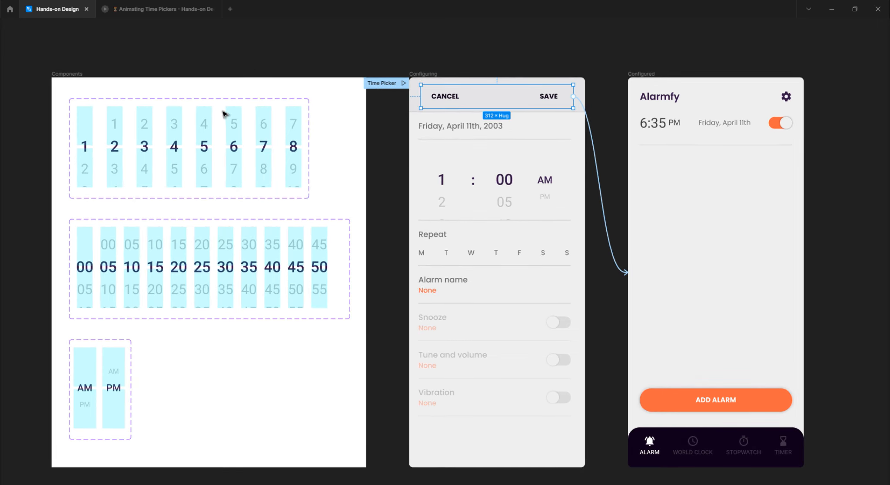
pyautogui.hscroll(-10, 223, 114)
pyautogui.scroll(5, 272, 131)
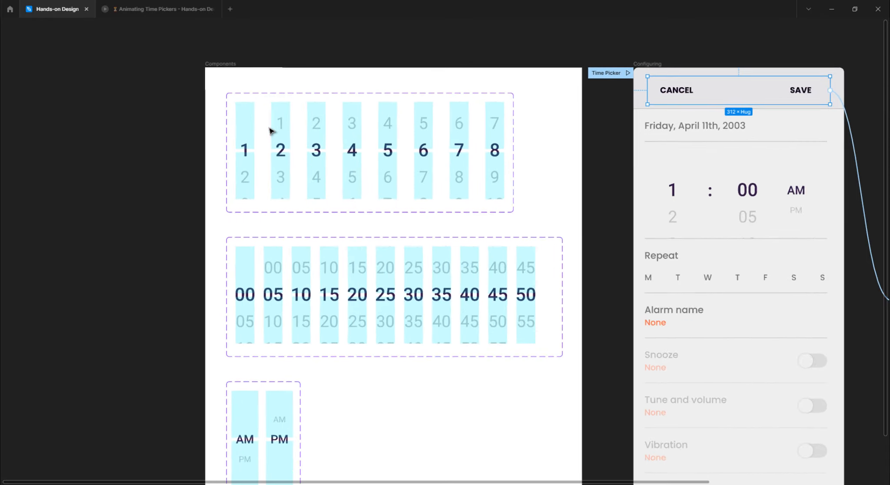
pyautogui.scroll(1, 271, 131)
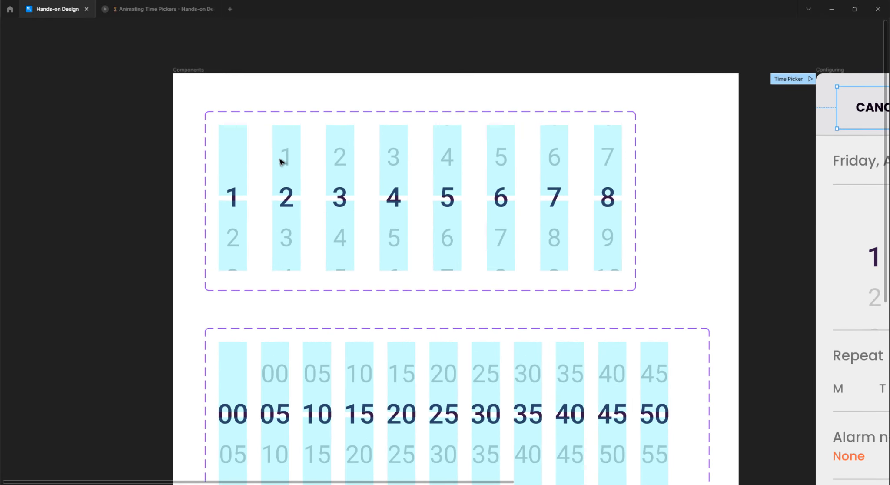
pyautogui.click(219, 109)
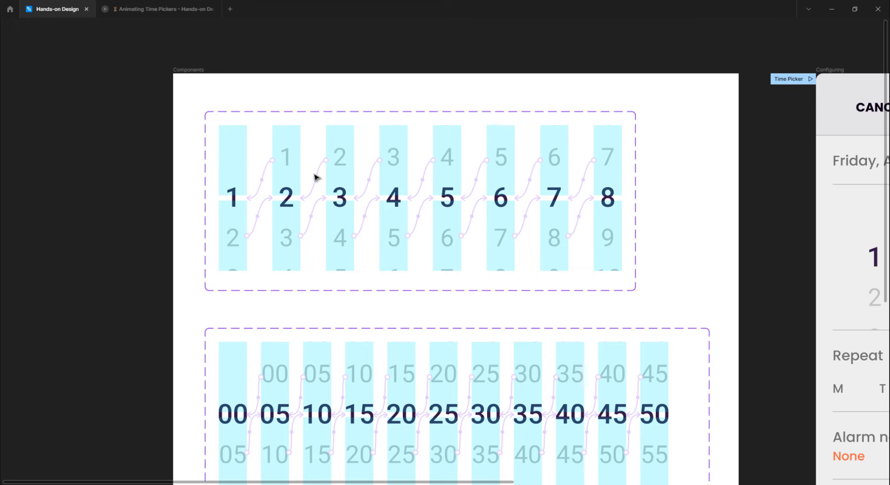
# - Select the hour picker instance nested in the Configuring frame's time row
pyautogui.hscroll(10, 312, 174)
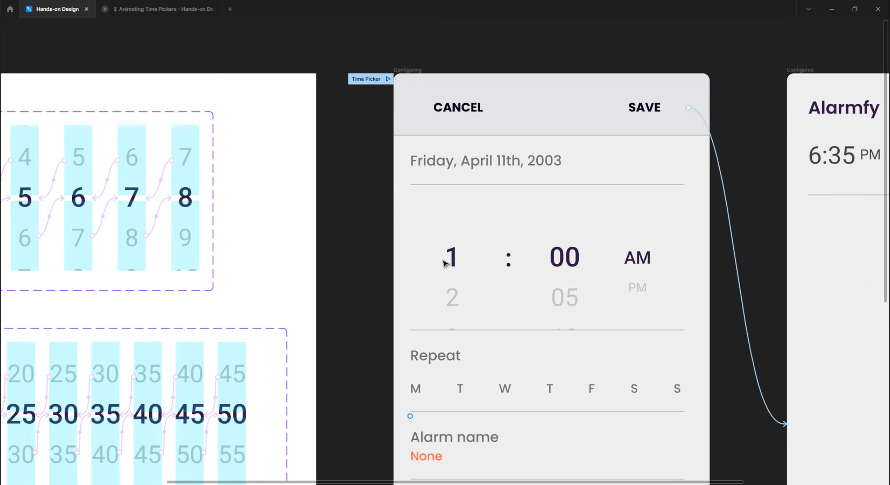
pyautogui.click(454, 260)
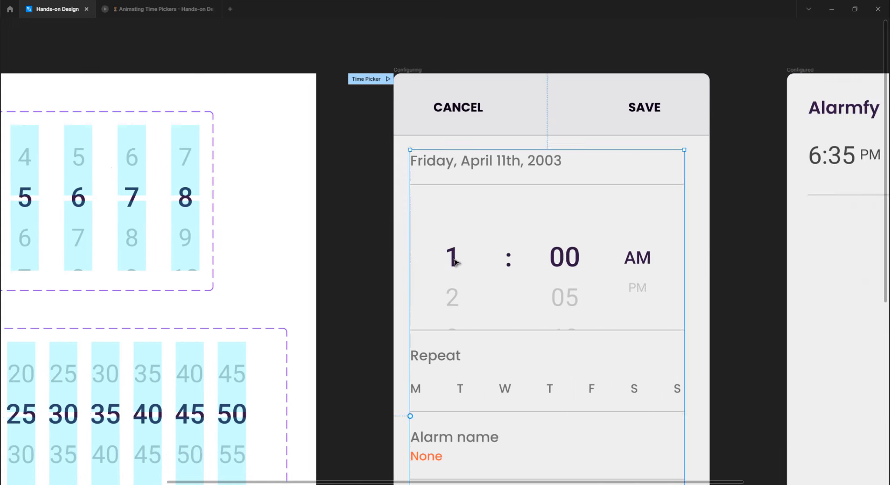
pyautogui.doubleClick(455, 260)
pyautogui.doubleClick(454, 261)
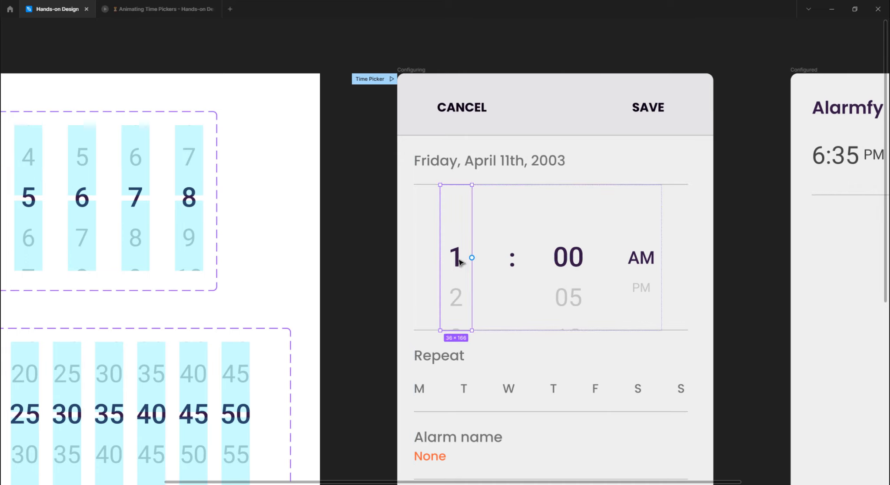
# - Examine the minute picker variants and select the minute picker instance in the Configuring frame
pyautogui.hscroll(-9, 460, 260)
pyautogui.scroll(-3, 455, 258)
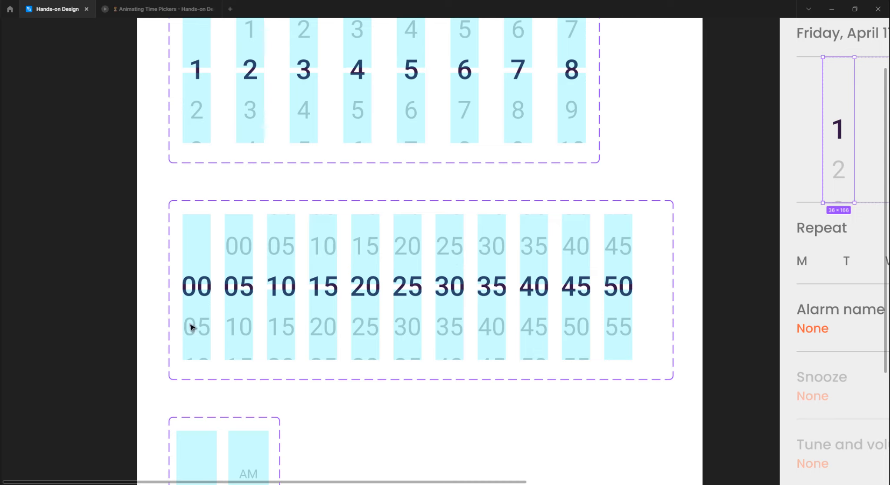
pyautogui.scroll(-1, 344, 303)
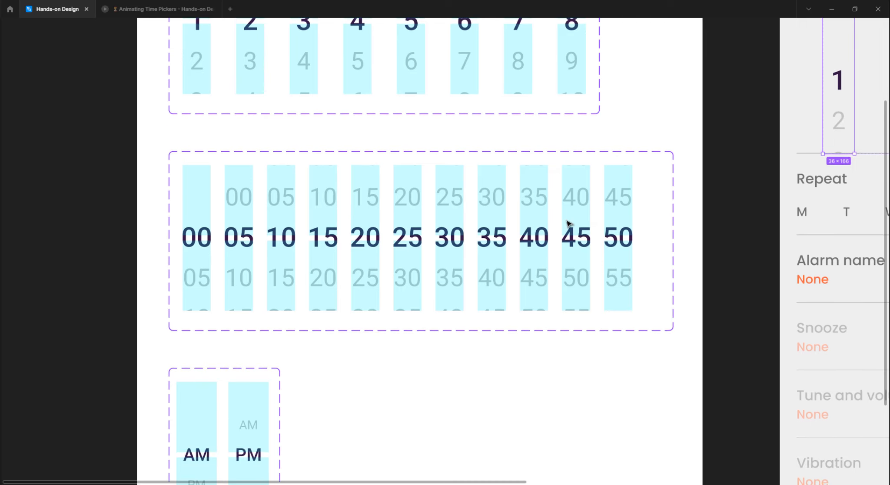
pyautogui.hscroll(8, 567, 223)
pyautogui.scroll(3, 571, 221)
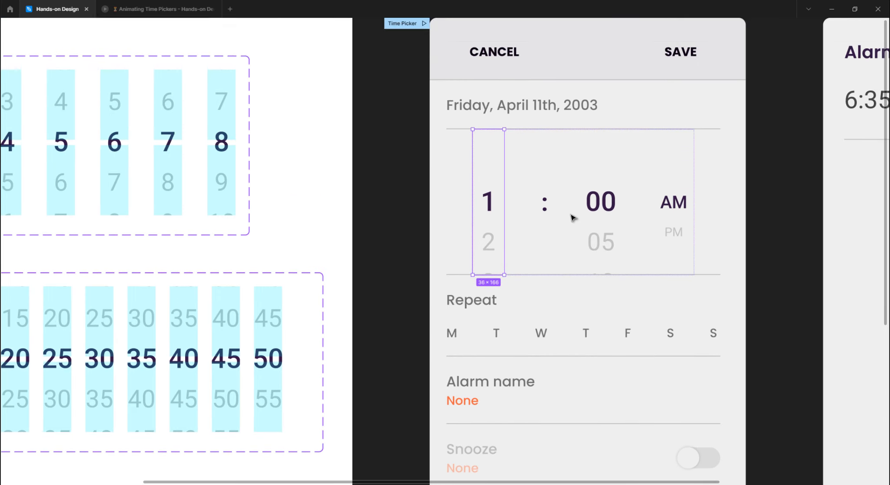
pyautogui.hscroll(1, 571, 218)
pyautogui.click(561, 209)
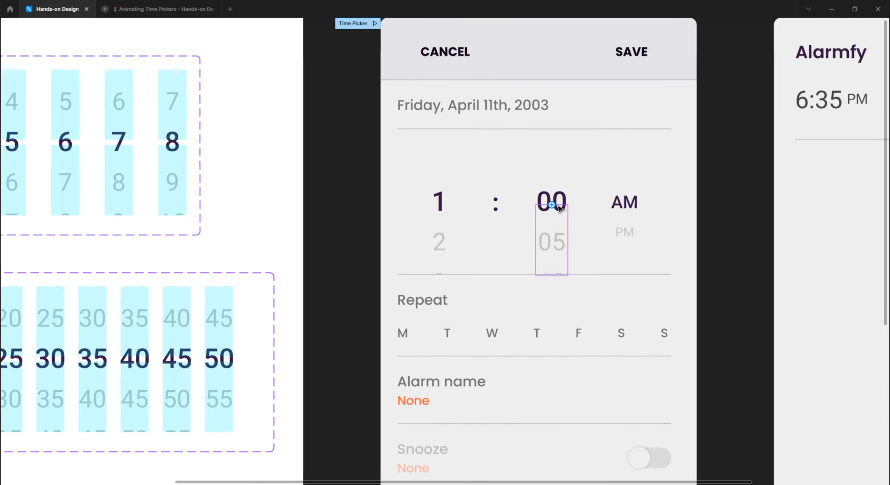
pyautogui.click(555, 205)
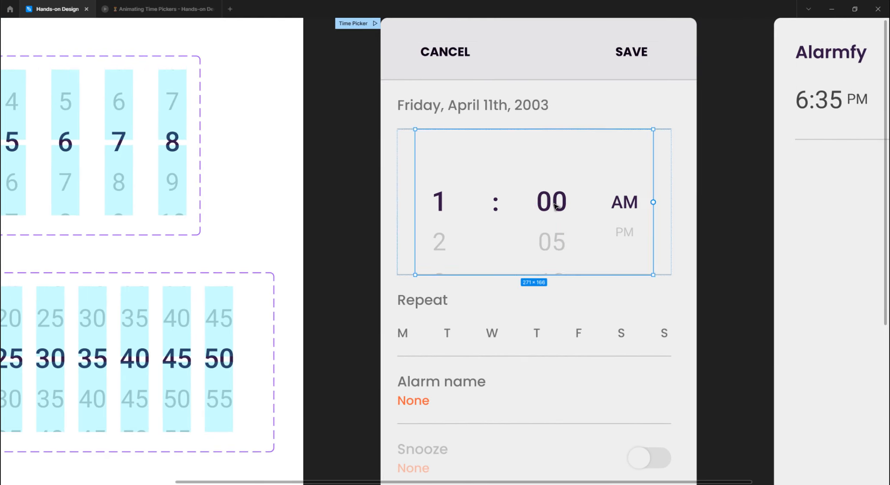
pyautogui.doubleClick(556, 206)
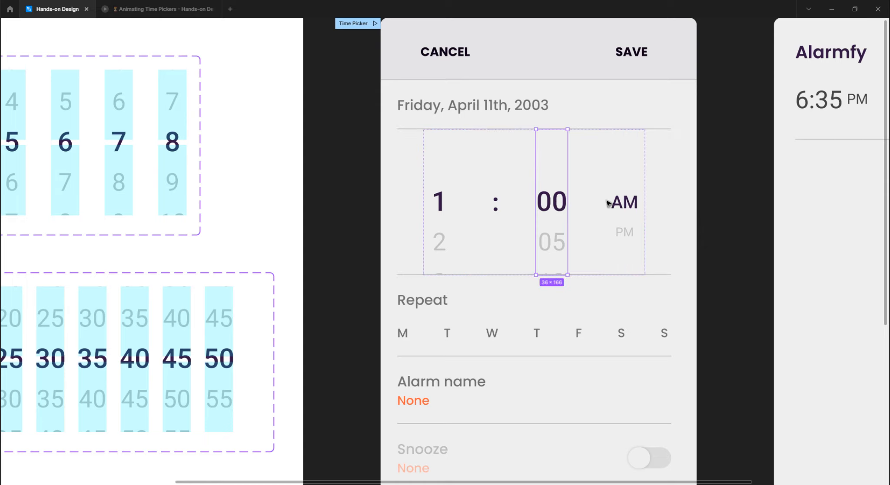
# - Examine the AM/PM variants and select the AM/PM picker instance in the Configuring frame
pyautogui.hscroll(-6, 289, 193)
pyautogui.scroll(-1, 289, 195)
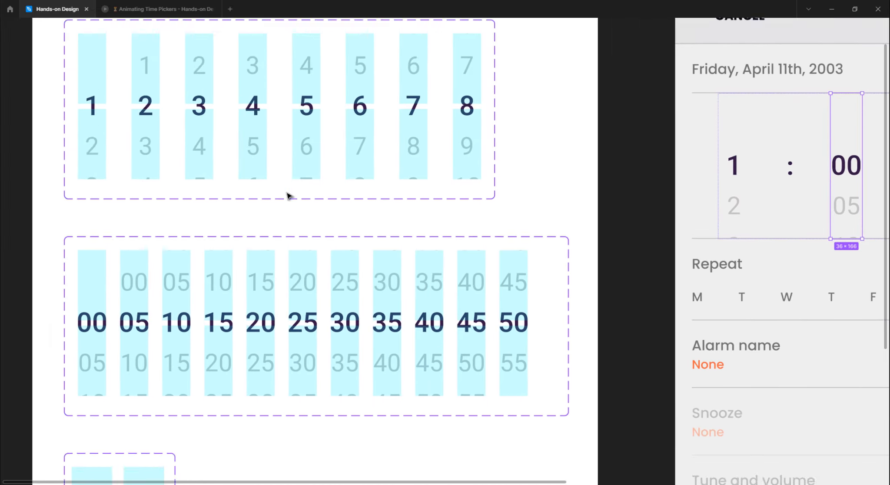
pyautogui.scroll(-8, 290, 196)
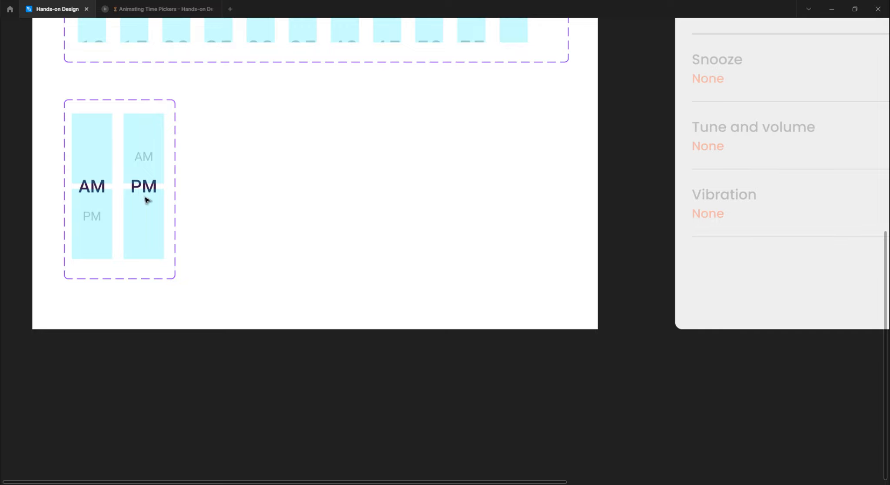
pyautogui.scroll(4, 254, 227)
pyautogui.hscroll(10, 255, 226)
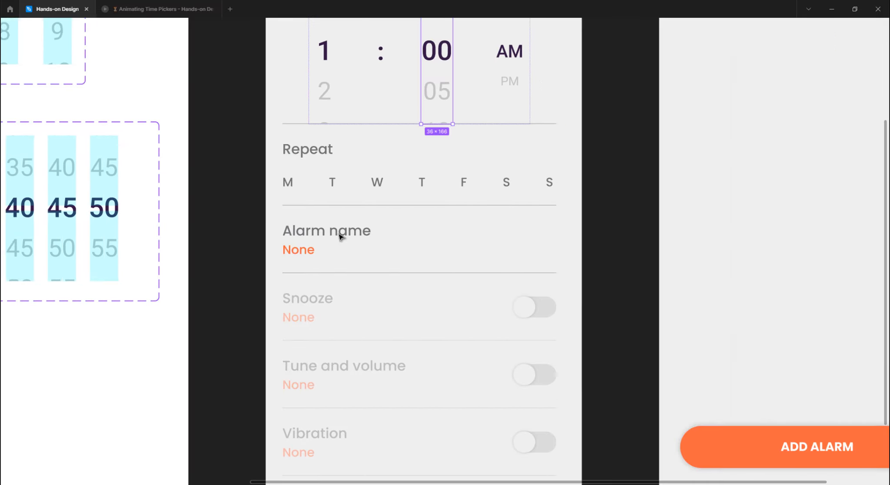
pyautogui.scroll(2, 340, 237)
pyautogui.click(502, 155)
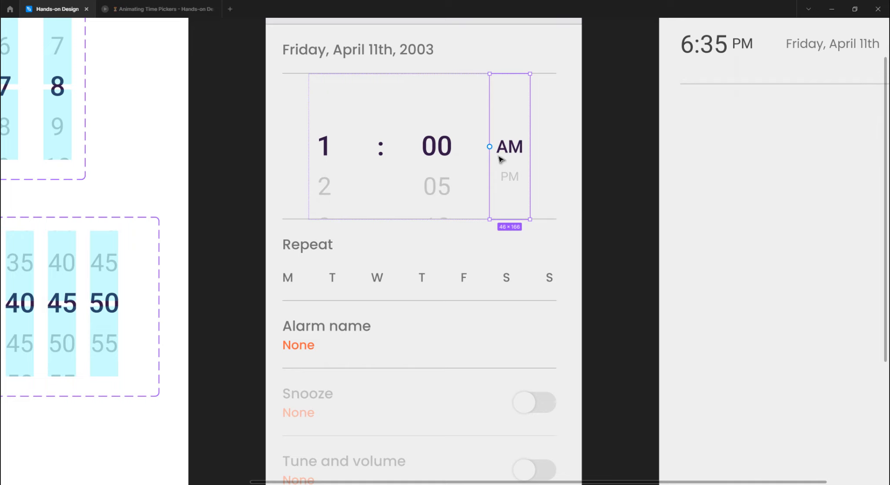
# - Look over the Configuring frame's alarm options and select the SAVE button in its header
pyautogui.scroll(2, 477, 153)
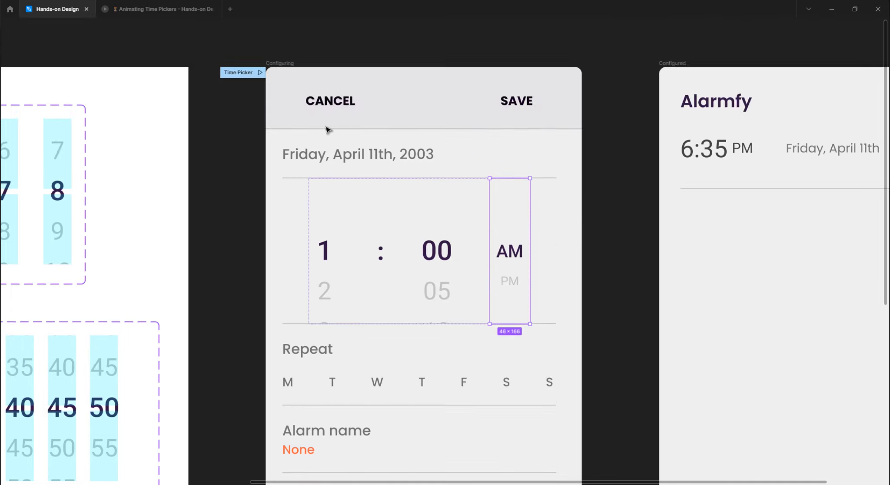
pyautogui.scroll(-4, 413, 203)
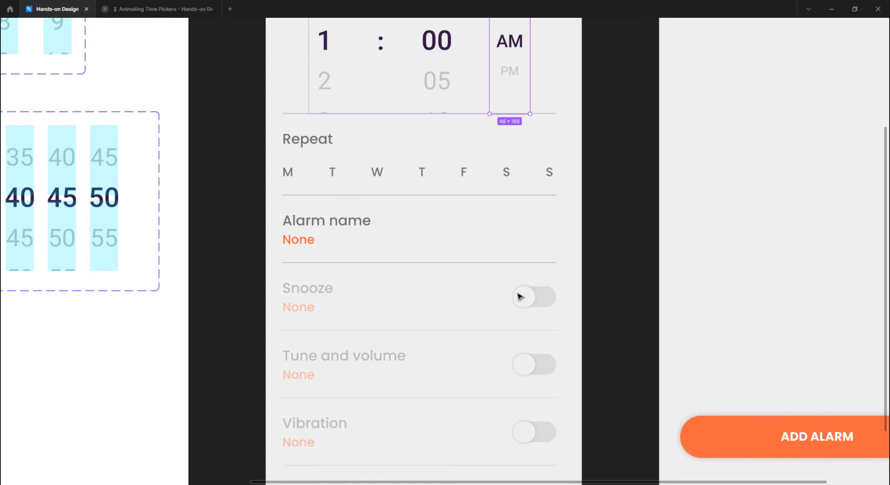
pyautogui.scroll(-3, 420, 292)
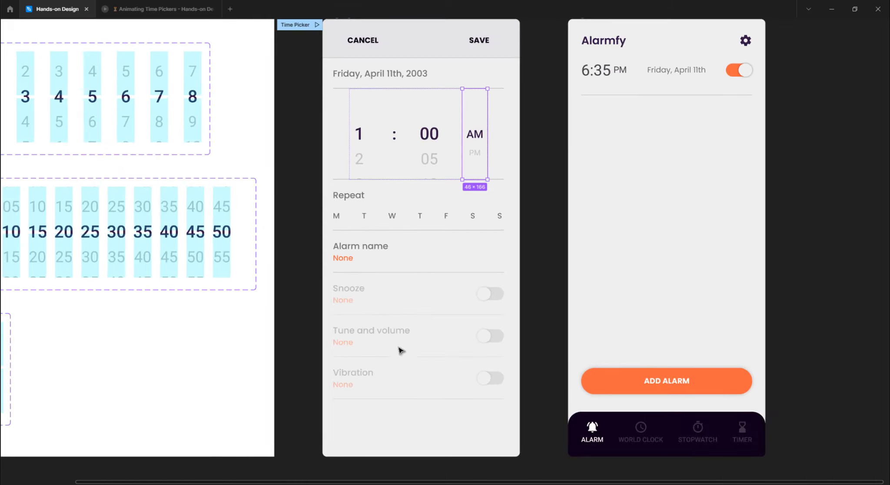
pyautogui.scroll(2, 413, 336)
pyautogui.click(484, 124)
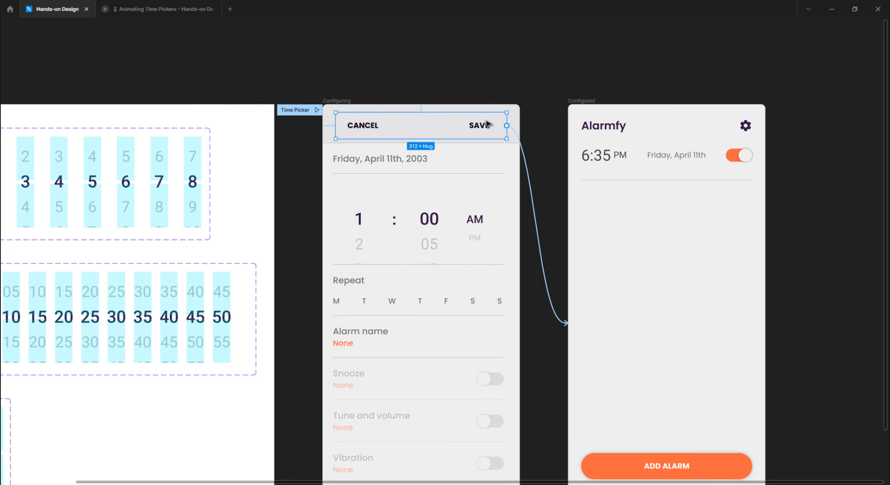
pyautogui.click(481, 129)
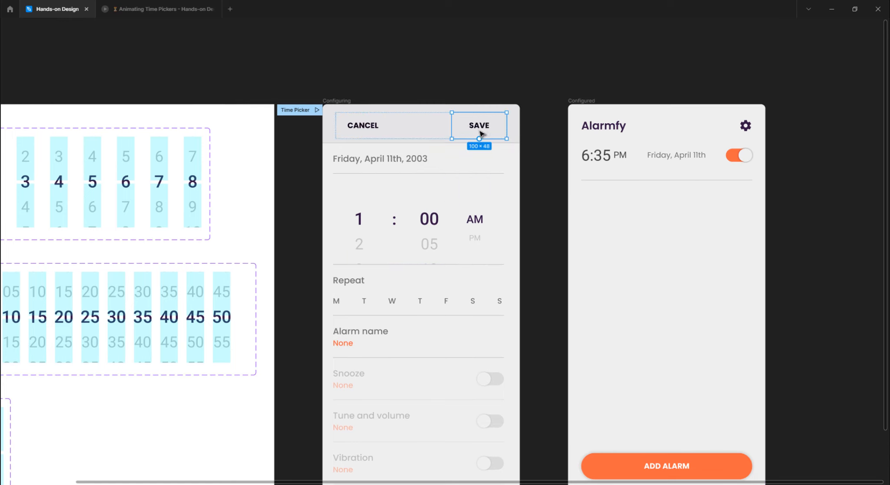
# - Show the layer outlines and inspect the hidden "Alarm added sucessfuly" message above the ADD ALARM button in the Configured frame
pyautogui.hscroll(5, 431, 174)
pyautogui.scroll(-1, 426, 175)
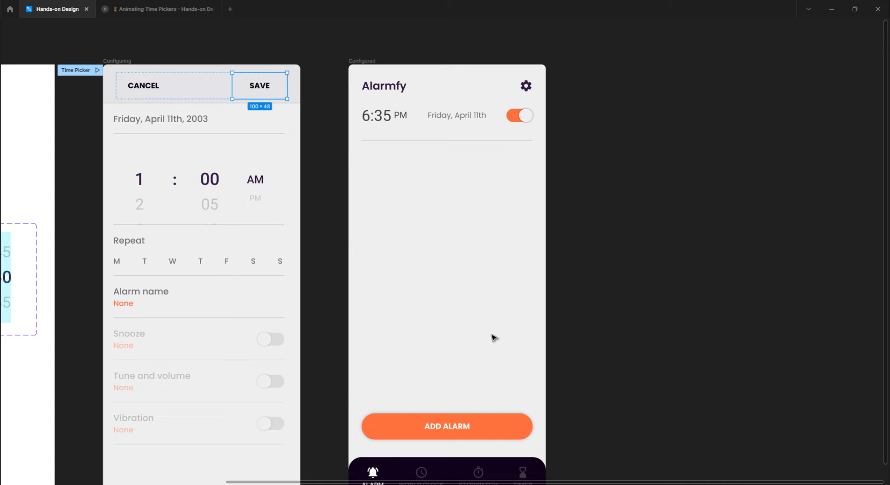
pyautogui.scroll(-1, 491, 335)
pyautogui.scroll(-1, 492, 333)
pyautogui.scroll(-1, 491, 332)
pyautogui.scroll(-1, 491, 332)
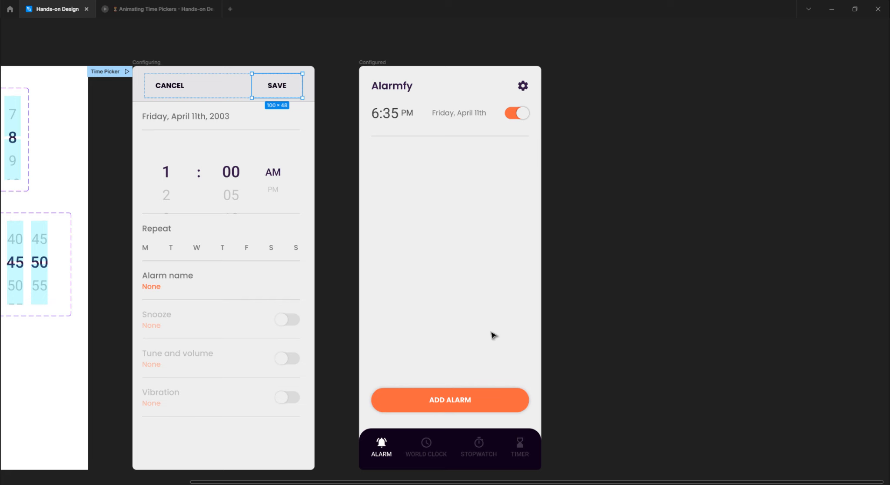
pyautogui.hotkey('ctrl', 'y')
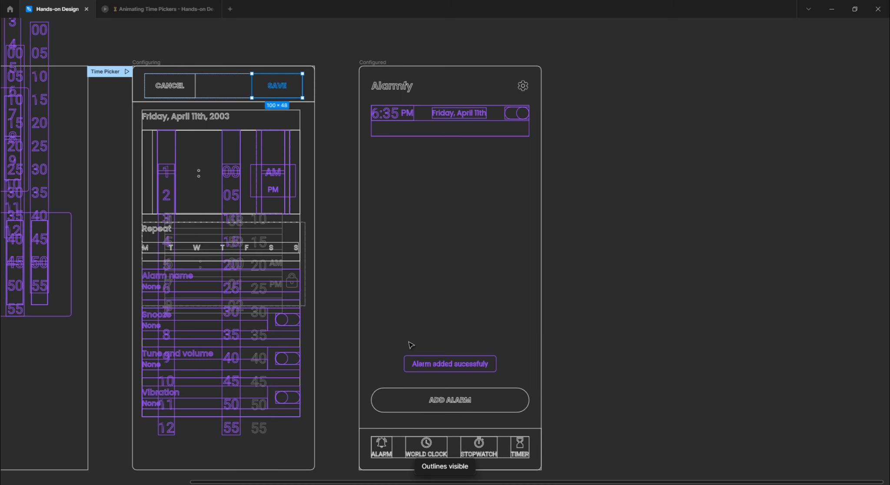
pyautogui.click(436, 366)
pyautogui.scroll(-1, 436, 364)
pyautogui.scroll(3, 434, 350)
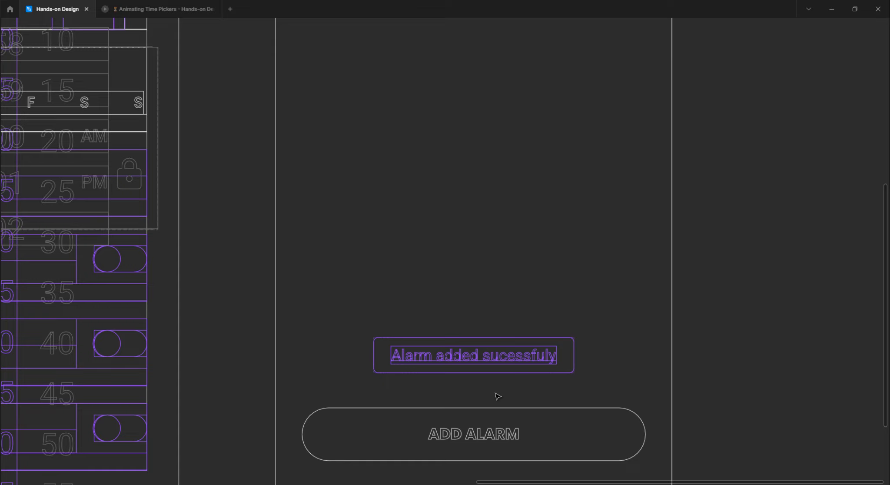
# - Hide the layer outlines, deselect everything and view the Components, Configuring and Configured frames together
pyautogui.hotkey('ctrl', 'y')
pyautogui.scroll(-10, 519, 178)
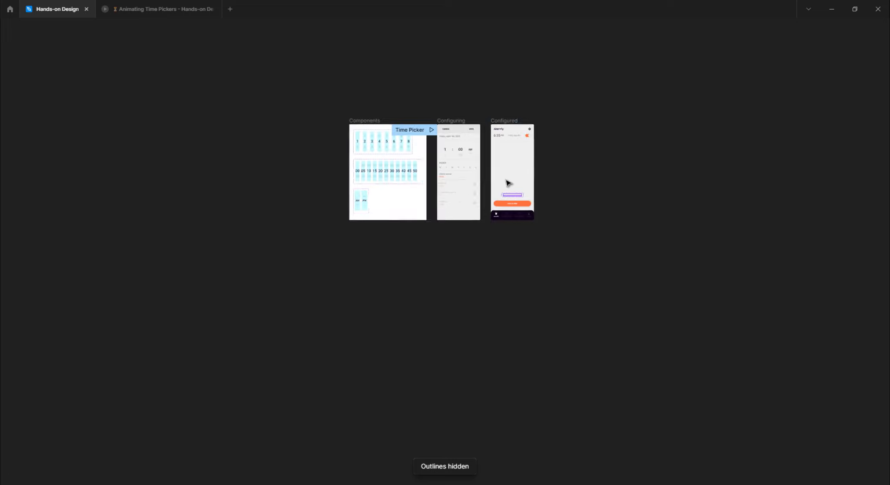
pyautogui.hscroll(-3, 486, 186)
pyautogui.hscroll(5, 480, 188)
pyautogui.scroll(4, 374, 136)
pyautogui.scroll(-2, 377, 137)
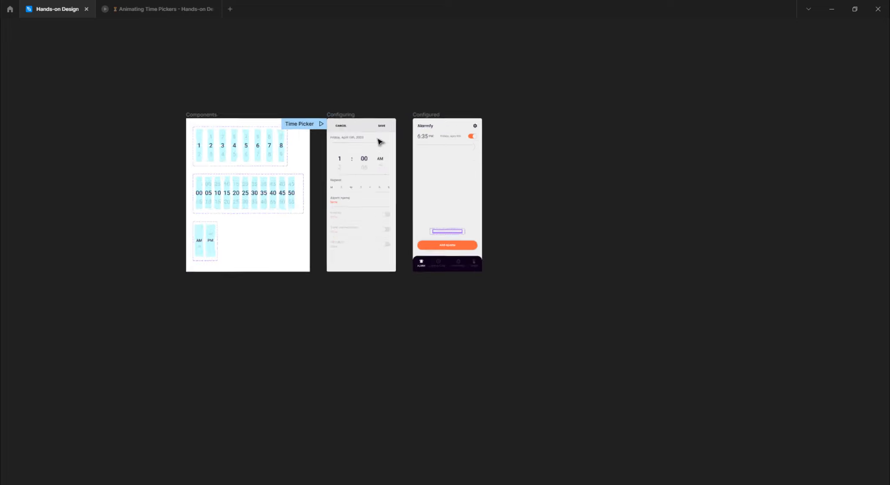
pyautogui.scroll(-3, 380, 142)
pyautogui.hscroll(-2, 365, 118)
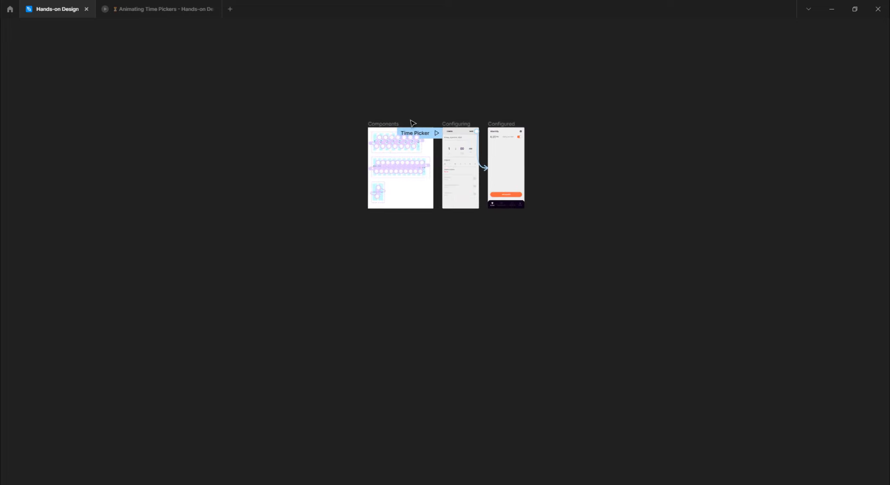
pyautogui.scroll(1, 416, 122)
pyautogui.scroll(-1, 426, 123)
pyautogui.scroll(2, 425, 125)
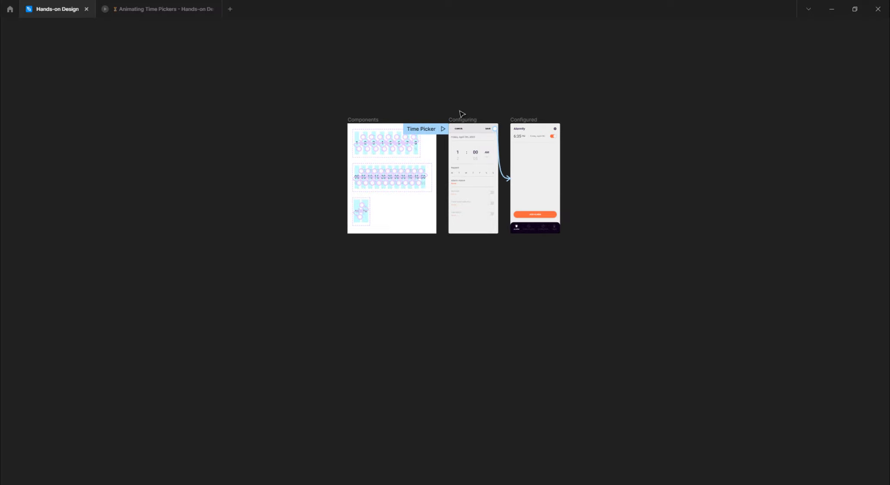
# - Show the editor interface with the design properties and move the Configuring frame directly below the Components frame
pyautogui.hotkey('ctrl', '\\')
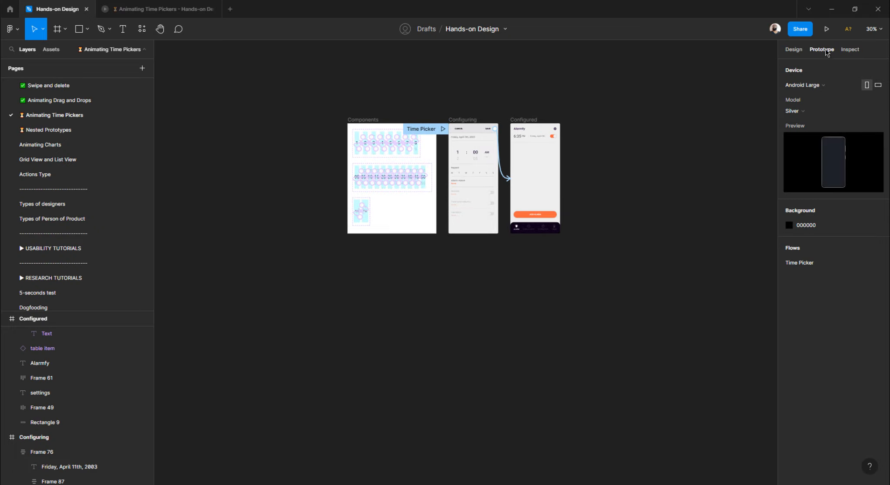
pyautogui.click(797, 49)
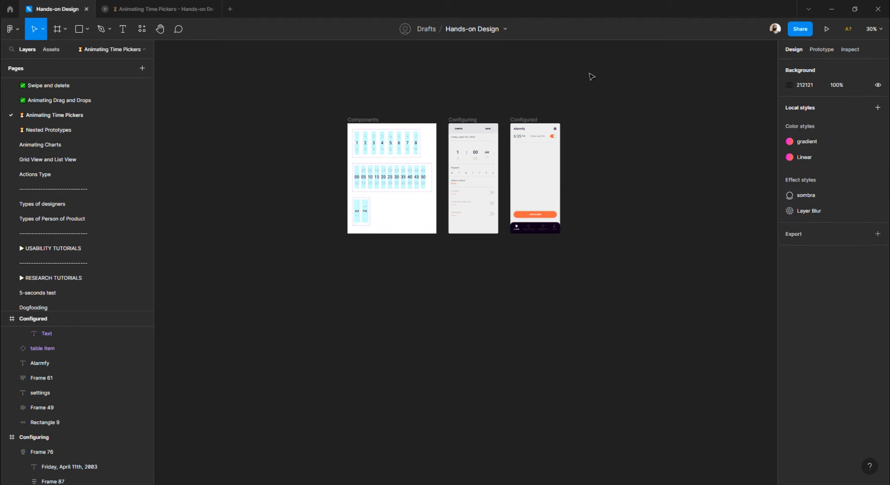
pyautogui.moveTo(459, 121); pyautogui.dragTo(358, 241)
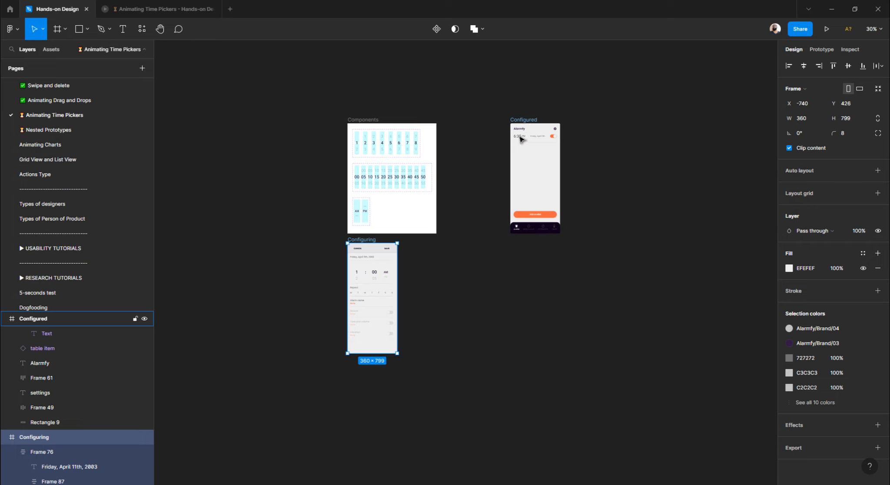
# - Move the Configured frame below the Configuring frame and widen the equal vertical spacing between the three stacked frames
pyautogui.moveTo(521, 137); pyautogui.dragTo(365, 355)
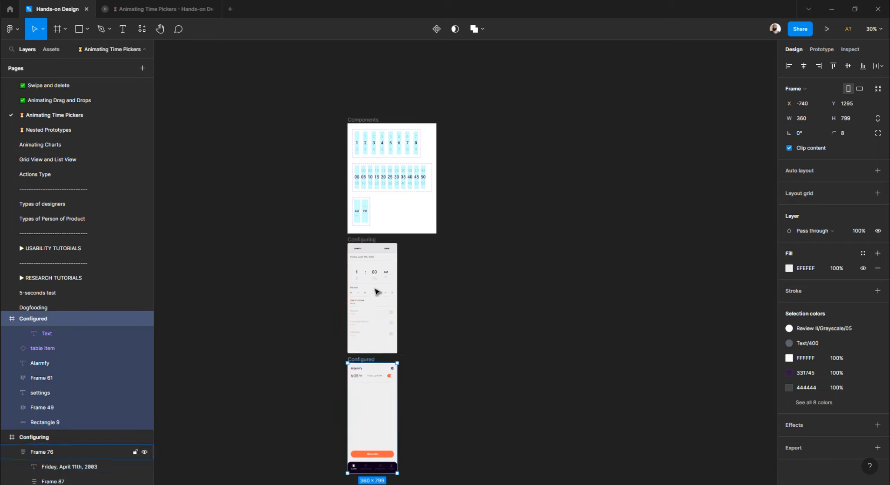
pyautogui.scroll(-4, 387, 261)
pyautogui.scroll(-1, 388, 260)
pyautogui.moveTo(299, 67); pyautogui.dragTo(530, 435)
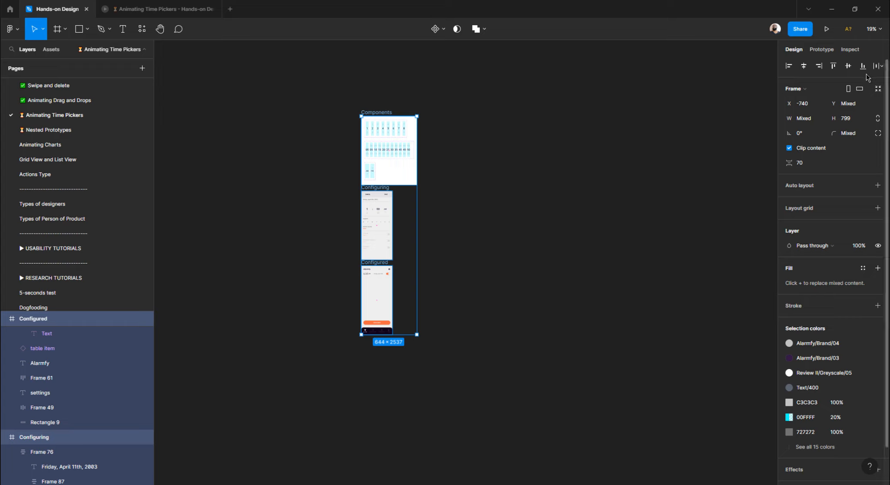
pyautogui.click(879, 66)
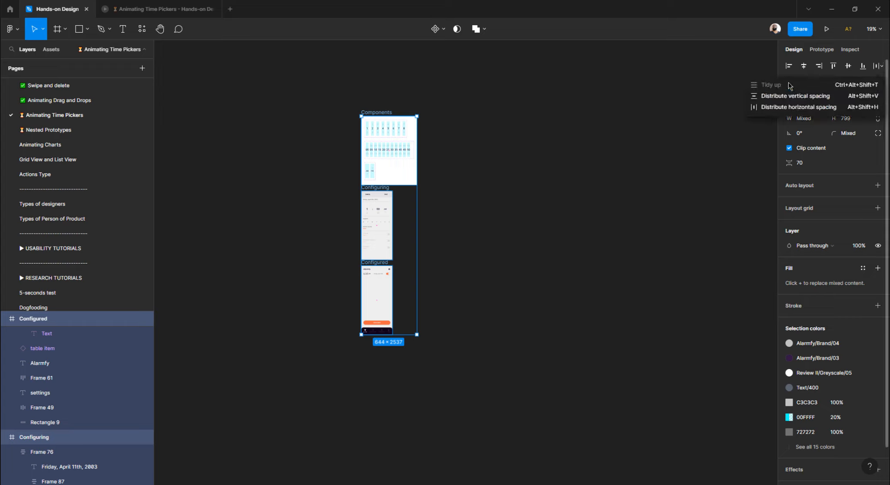
pyautogui.moveTo(377, 261); pyautogui.dragTo(381, 313)
pyautogui.click(444, 245)
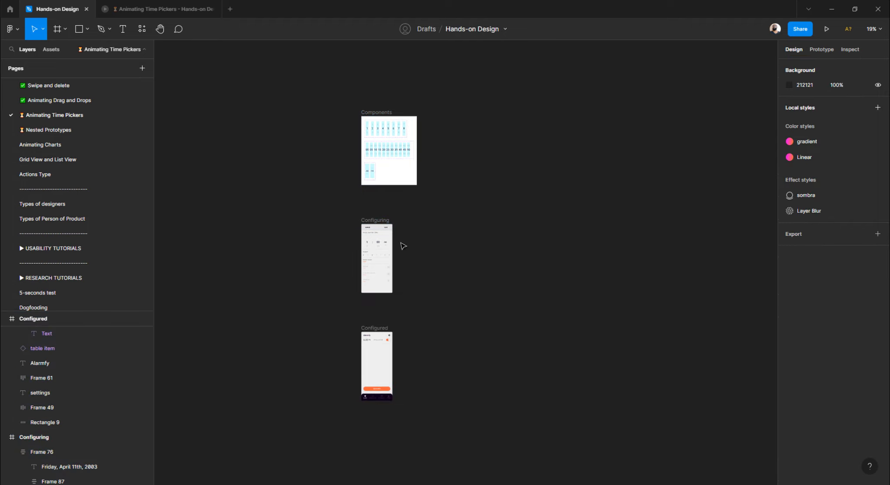
# - Create a blank frame beside the Configuring frame and set its width to 360 to match
pyautogui.scroll(10, 374, 247)
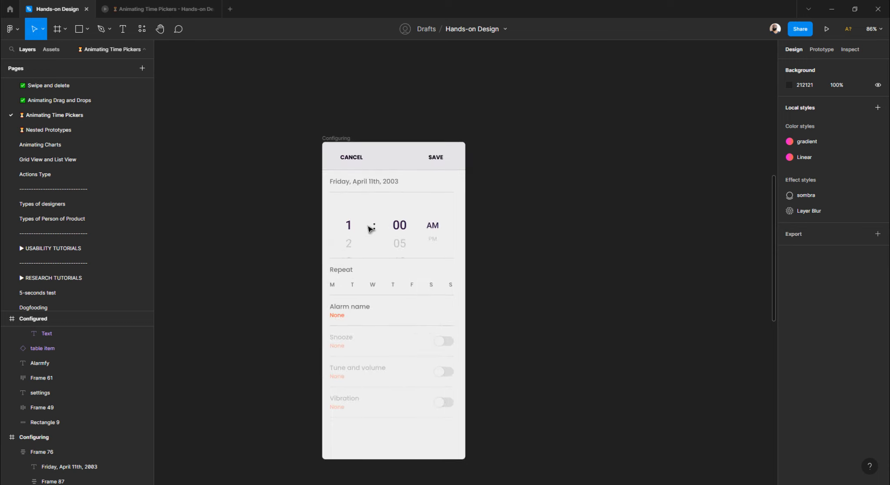
pyautogui.scroll(-1, 333, 139)
pyautogui.hscroll(2, 309, 152)
pyautogui.scroll(-2, 266, 161)
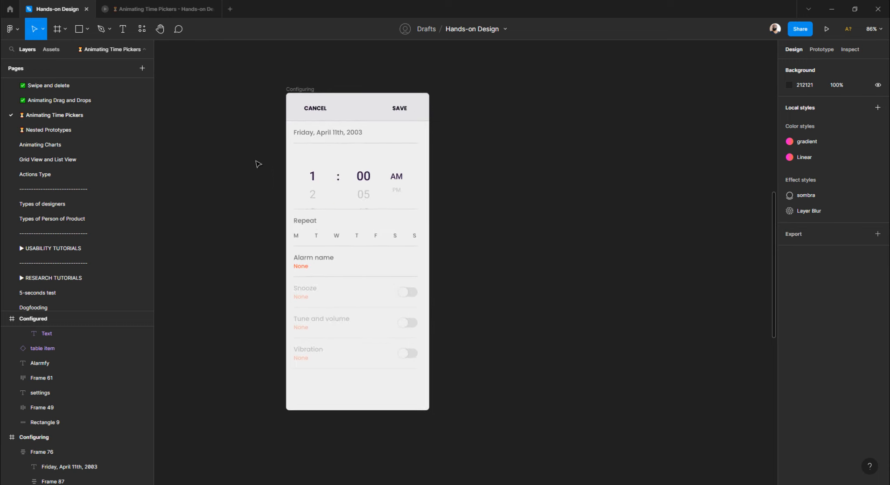
pyautogui.click(300, 89)
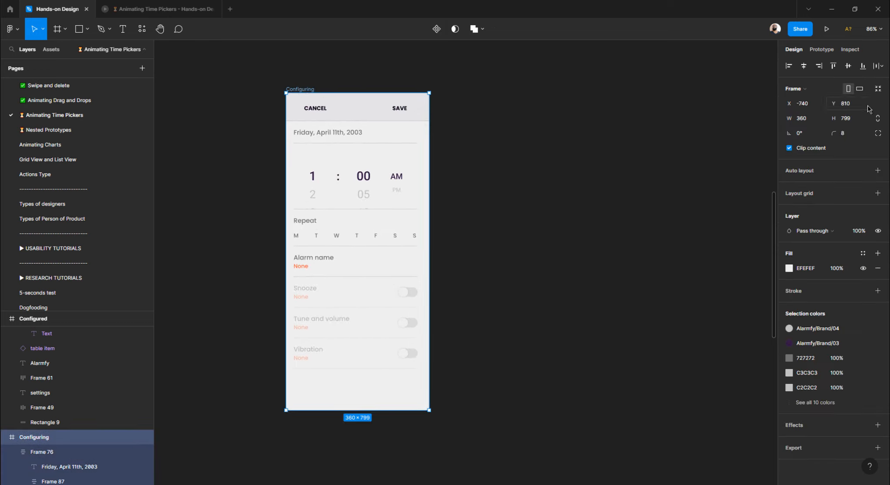
pyautogui.click(809, 121)
pyautogui.click(579, 167)
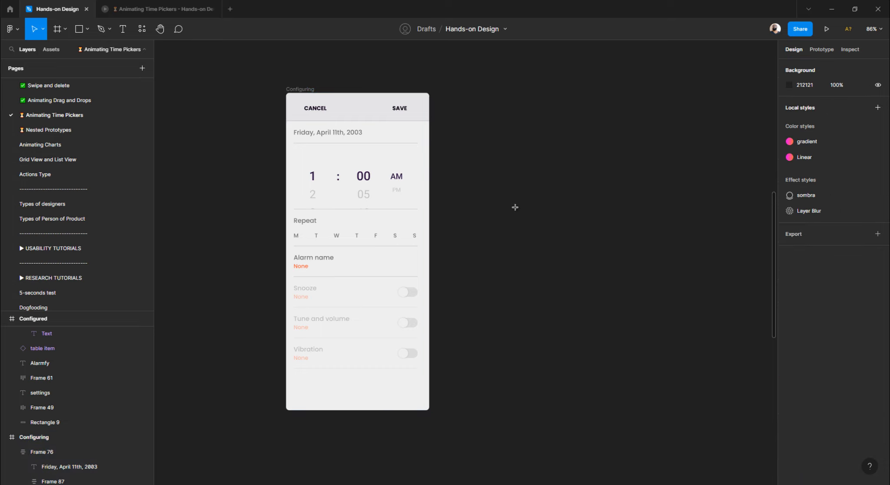
pyautogui.press('f')
pyautogui.click(512, 186)
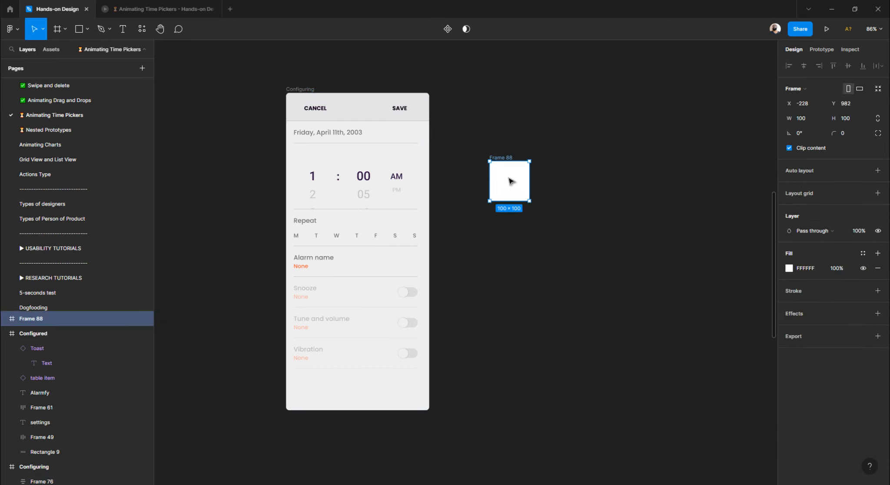
pyautogui.click(808, 120)
pyautogui.press('Return')
# - Set the blank frame's height to 799 and move it next to the Configuring frame with their tops aligned
pyautogui.click(300, 89)
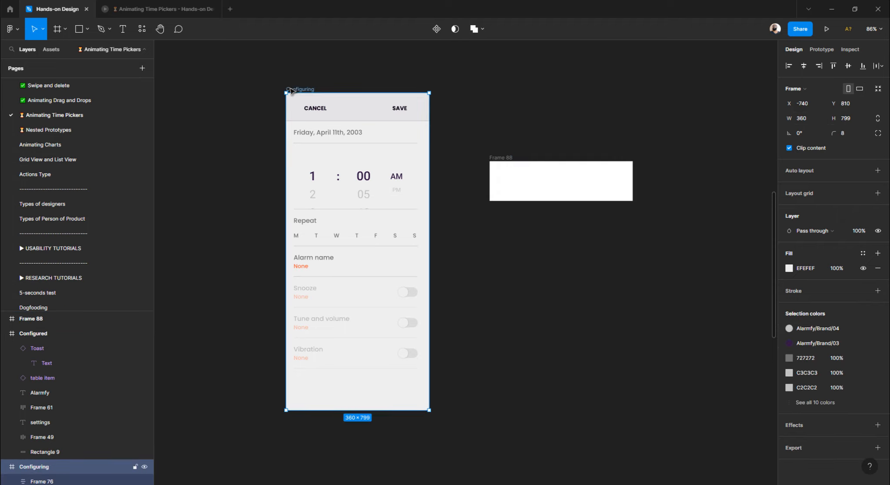
pyautogui.click(847, 121)
pyautogui.click(507, 159)
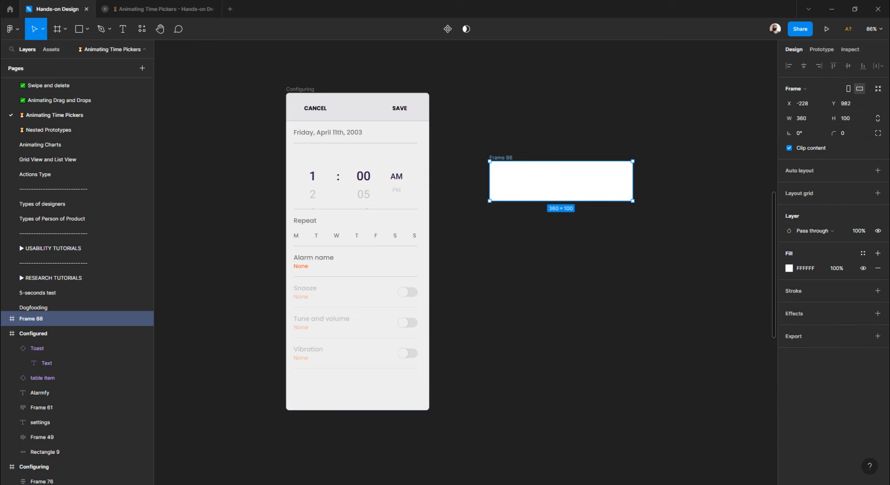
pyautogui.click(851, 119)
pyautogui.write('799')
pyautogui.press('Return')
pyautogui.click(535, 100)
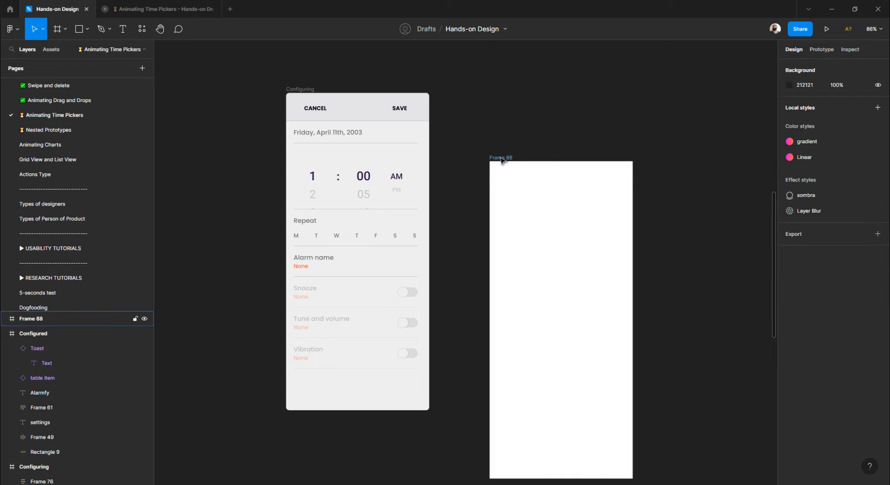
pyautogui.moveTo(502, 160); pyautogui.dragTo(459, 93)
# - Set the blank frame's corner radius to 8, the same as the Configuring frame's
pyautogui.click(34, 467)
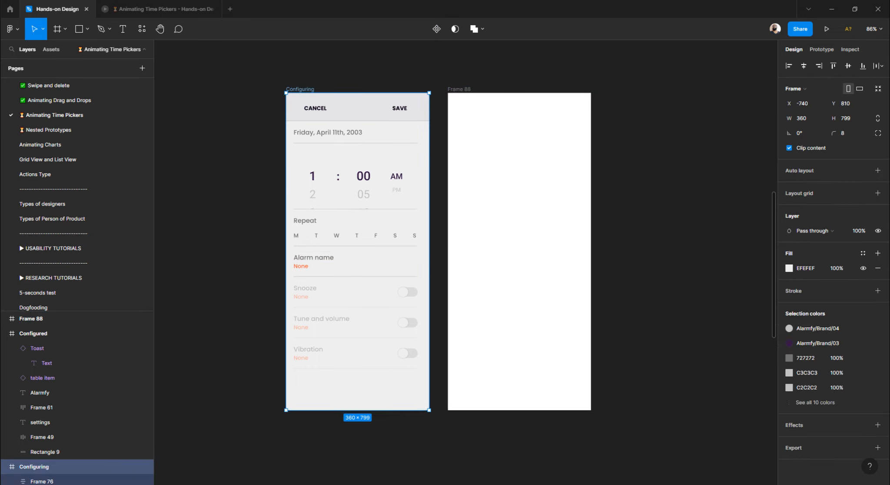
pyautogui.click(850, 137)
pyautogui.click(469, 90)
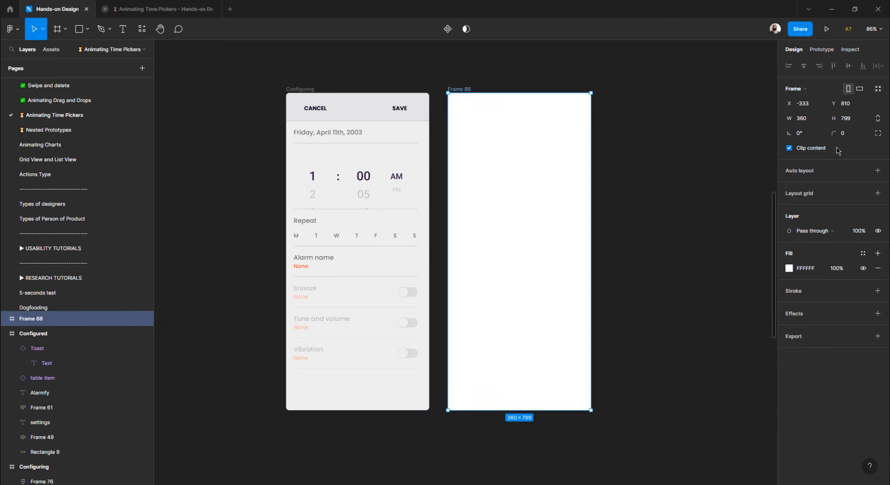
pyautogui.click(848, 135)
pyautogui.write('8')
pyautogui.press('Return')
# - Rename the blank frame Configuring by copying the name of the original frame
pyautogui.click(304, 89)
pyautogui.click(41, 319)
pyautogui.doubleClick(44, 320)
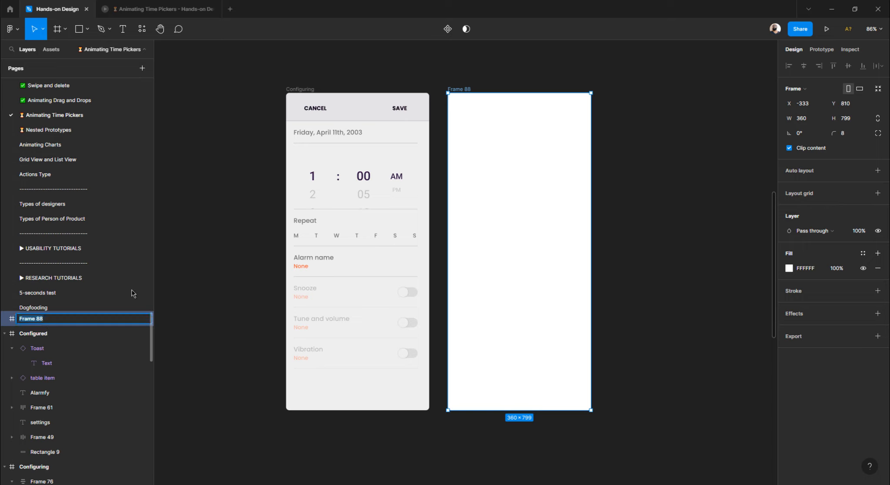
pyautogui.click(294, 90)
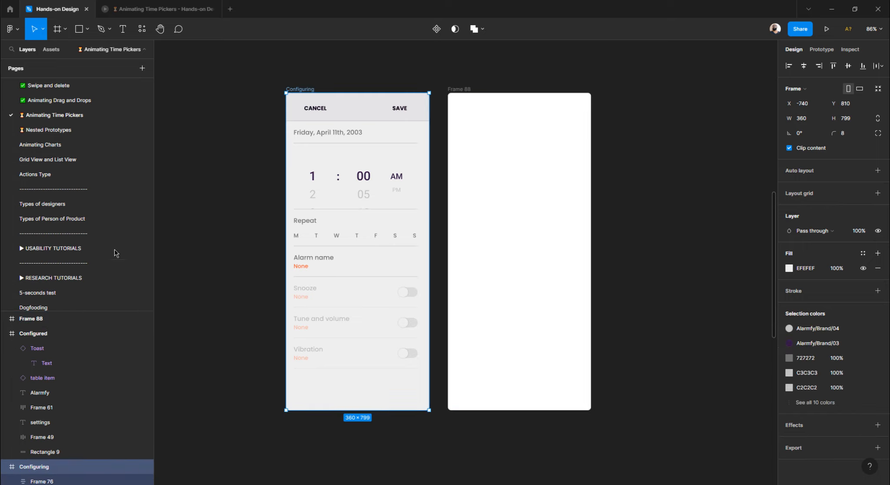
pyautogui.doubleClick(44, 468)
pyautogui.hotkey('ctrl', 'c')
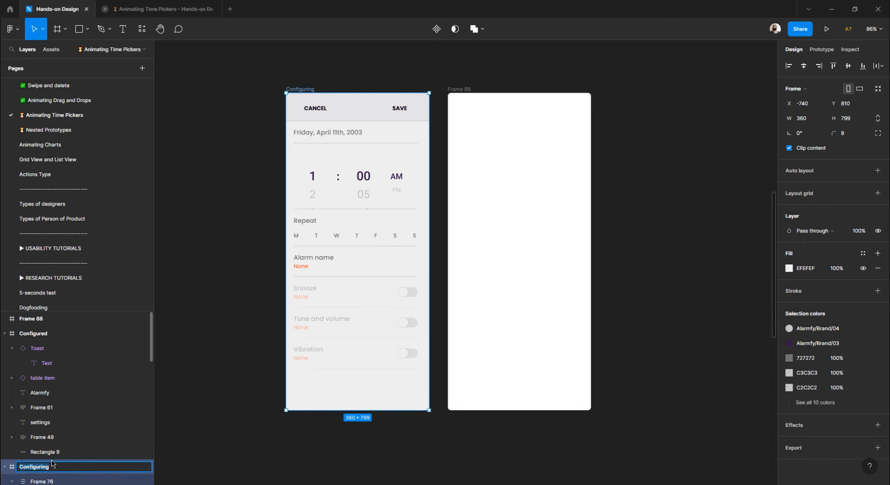
pyautogui.click(39, 320)
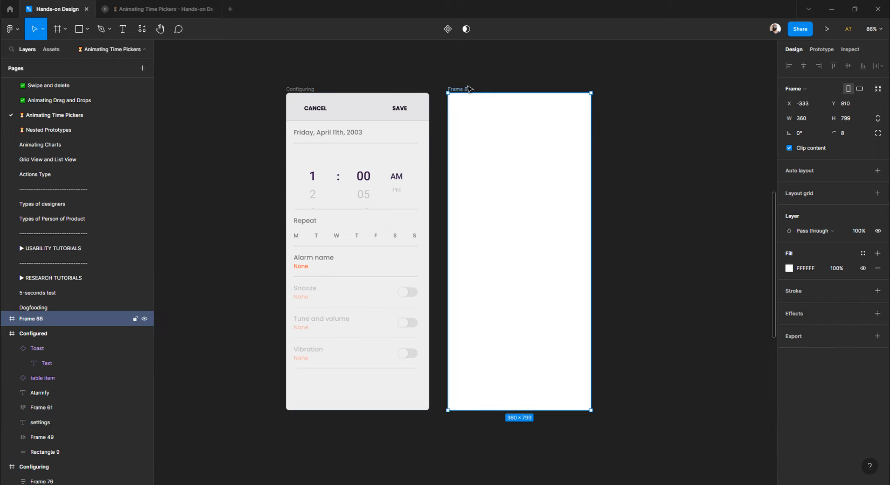
pyautogui.doubleClick(46, 321)
pyautogui.hotkey('ctrl', 'v')
pyautogui.press('Return')
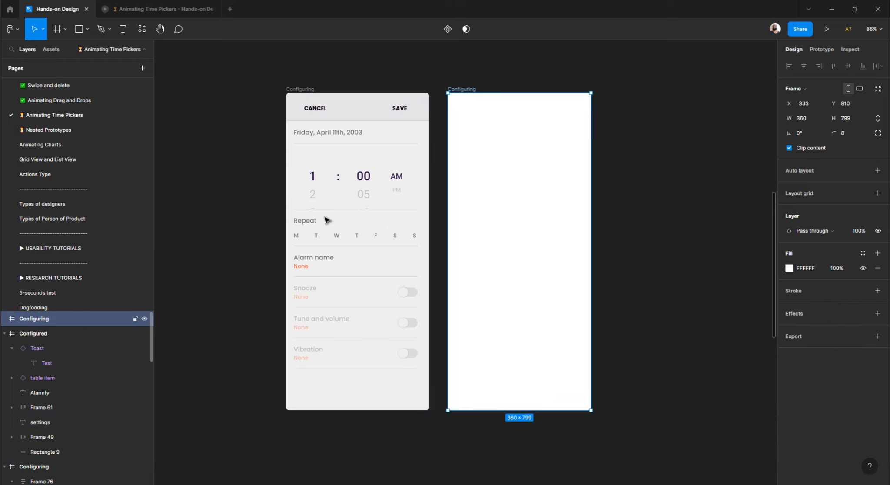
# - Check the original frame's header background and draw a rectangle about 452 × 108 from the blank frame's upper corner
pyautogui.click(650, 168)
pyautogui.scroll(2, 359, 124)
pyautogui.scroll(1, 318, 227)
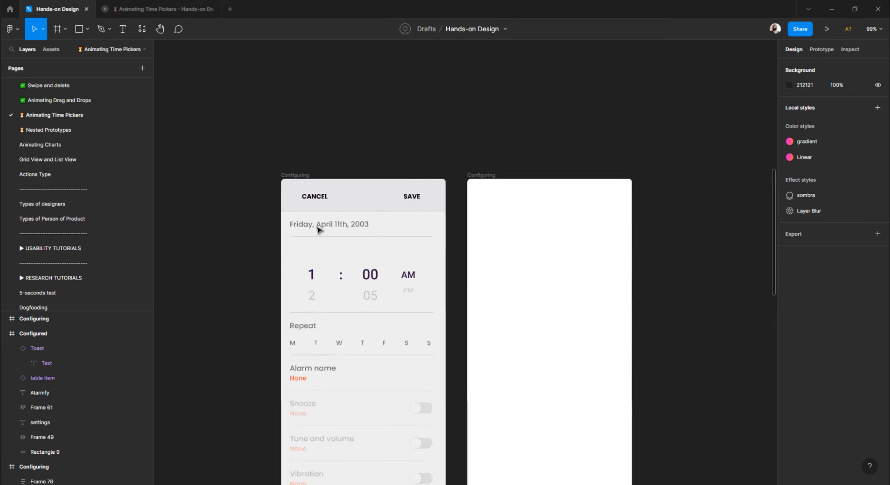
pyautogui.scroll(2, 318, 227)
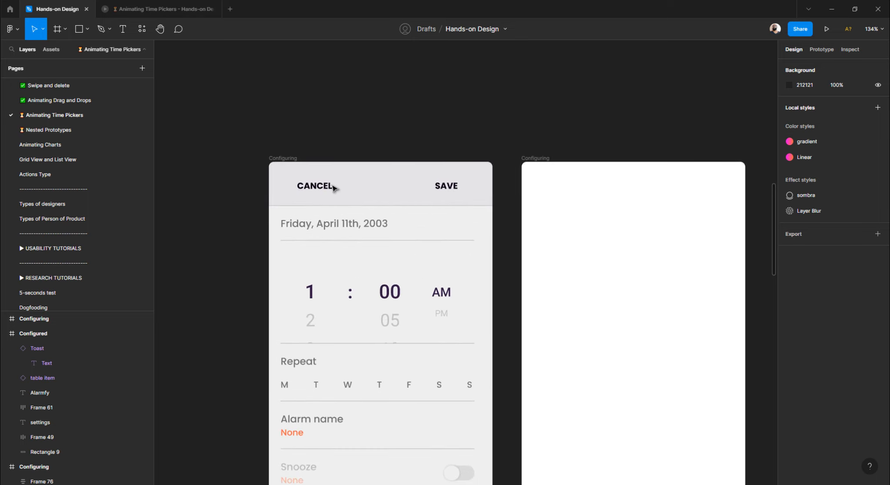
pyautogui.hscroll(3, 353, 158)
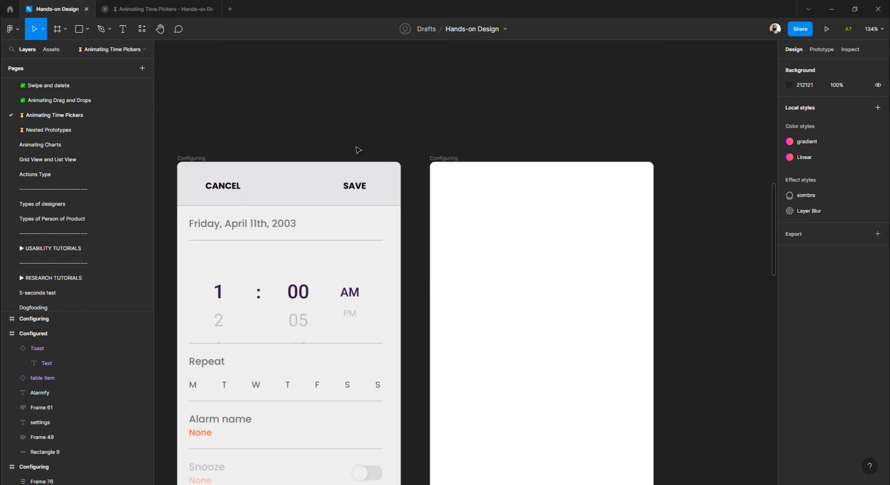
pyautogui.click(324, 183)
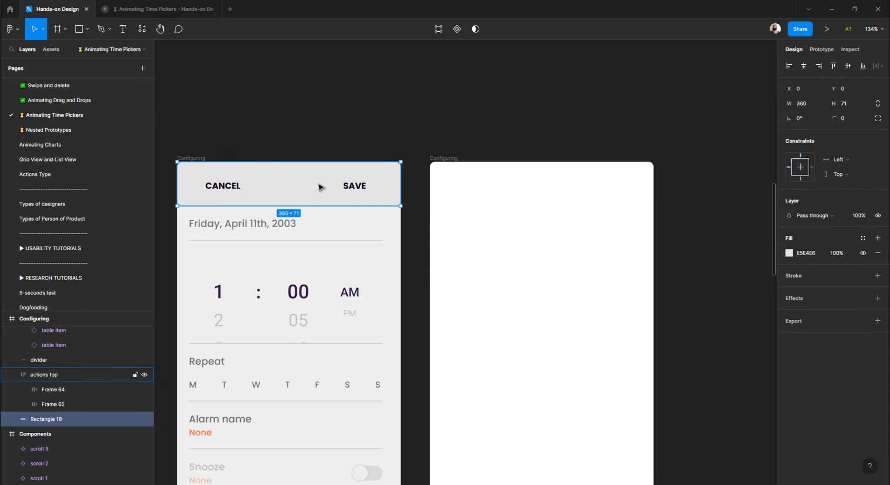
pyautogui.click(477, 114)
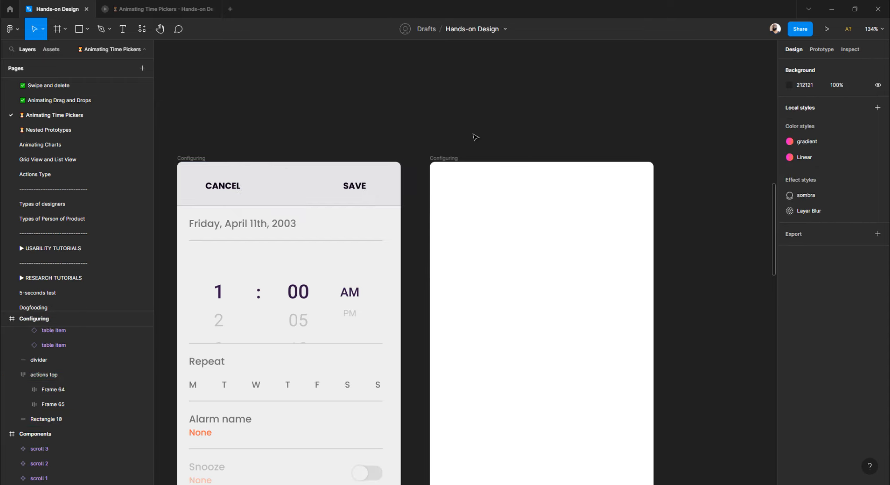
pyautogui.press('r')
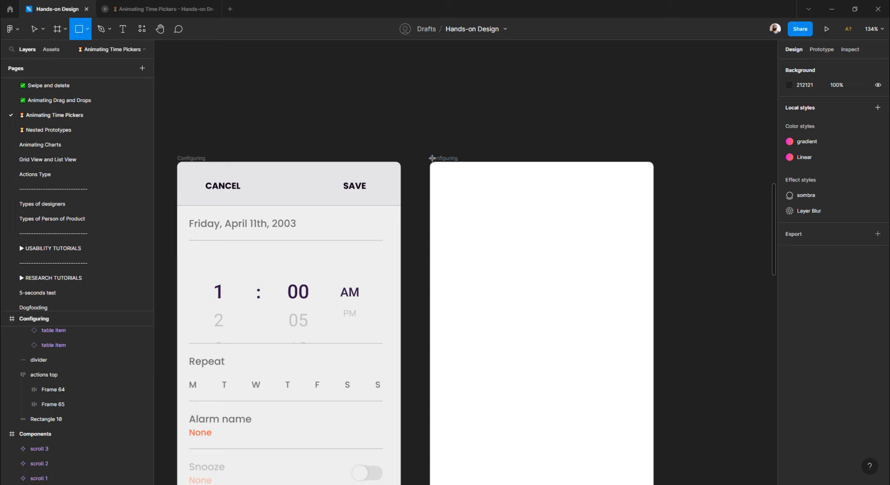
pyautogui.moveTo(430, 163)
pyautogui.mouseDown()
pyautogui.moveTo(571, 230)
pyautogui.moveTo(711, 229)
pyautogui.mouseUp()
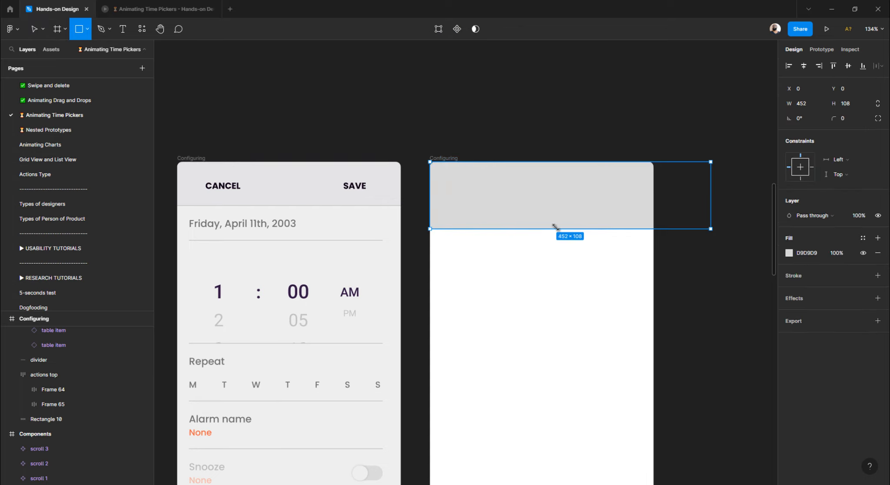
# - Stretch the rectangle beyond the blank frame's edges to about 511 × 195 and turn off the frame's Clip content
pyautogui.moveTo(431, 202); pyautogui.dragTo(394, 202)
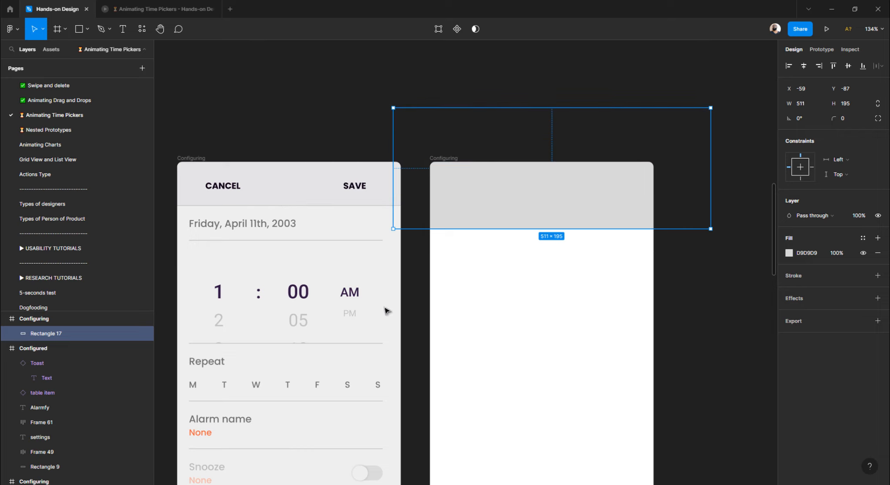
pyautogui.click(418, 302)
pyautogui.click(444, 159)
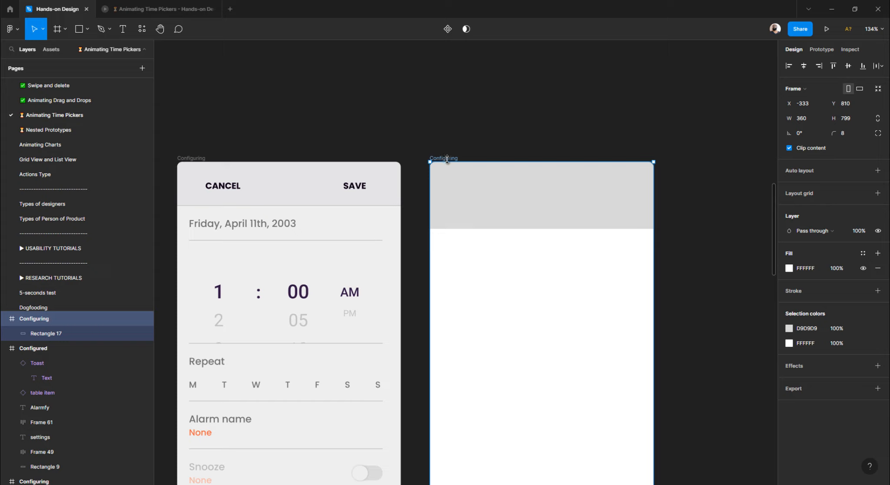
pyautogui.click(789, 148)
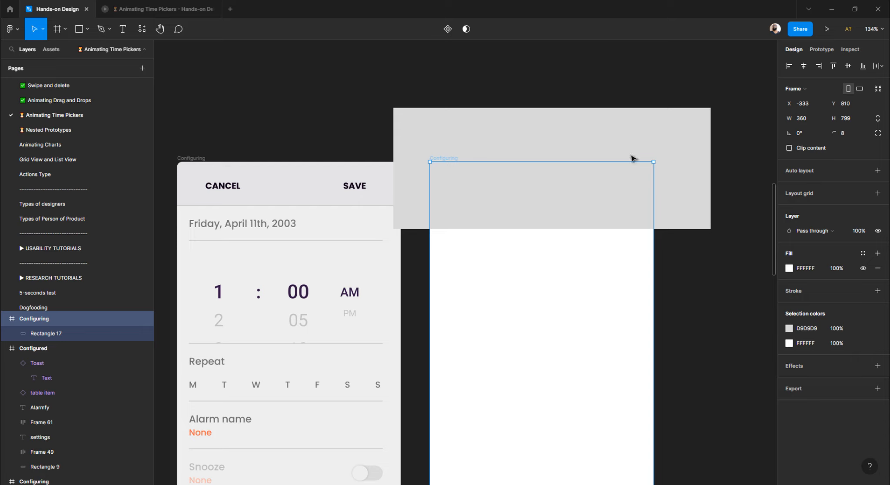
# - Fit the rectangle to the blank frame's upper edge at 360 × 108 and turn on the frame's Clip content
pyautogui.click(364, 126)
pyautogui.click(410, 146)
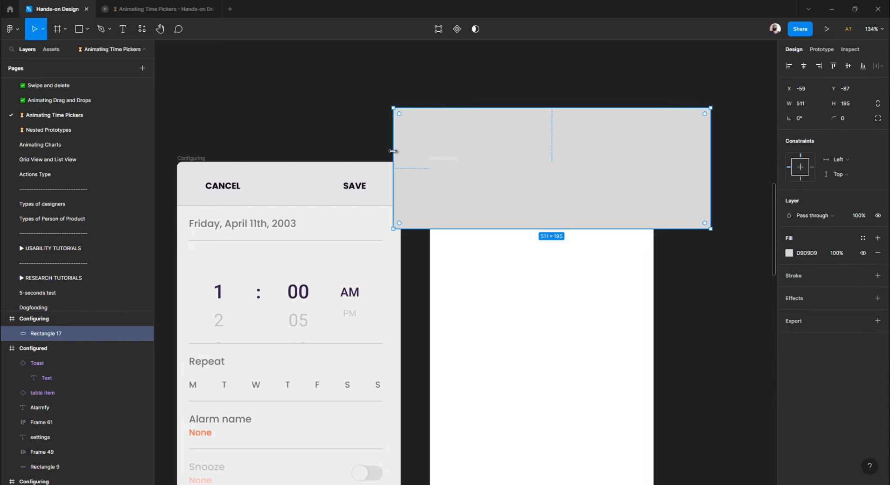
pyautogui.moveTo(393, 149); pyautogui.dragTo(430, 149)
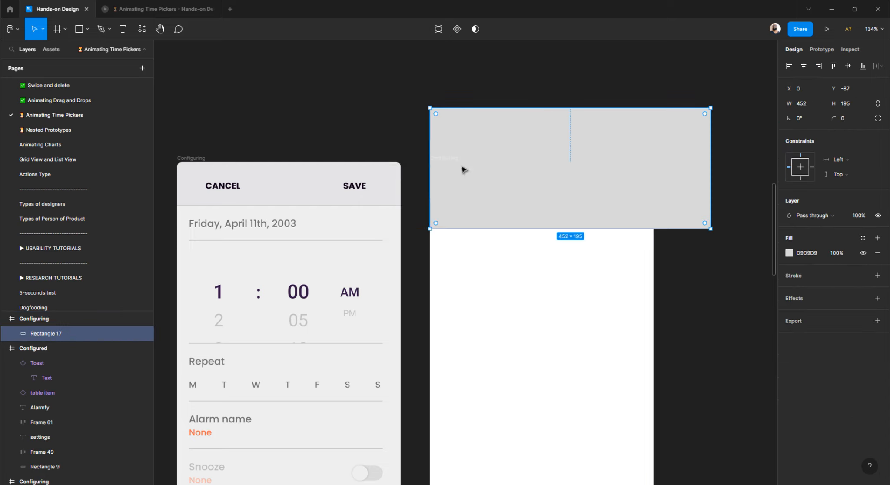
pyautogui.moveTo(711, 199); pyautogui.dragTo(653, 198)
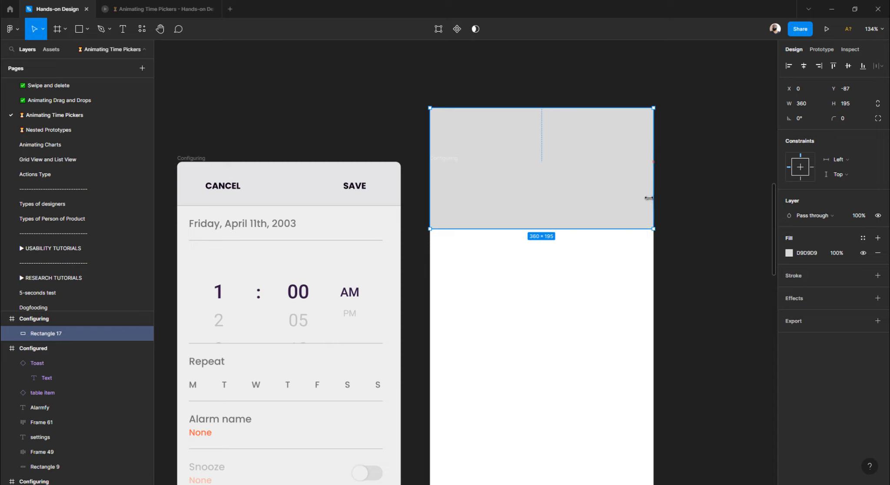
pyautogui.moveTo(533, 108); pyautogui.dragTo(534, 162)
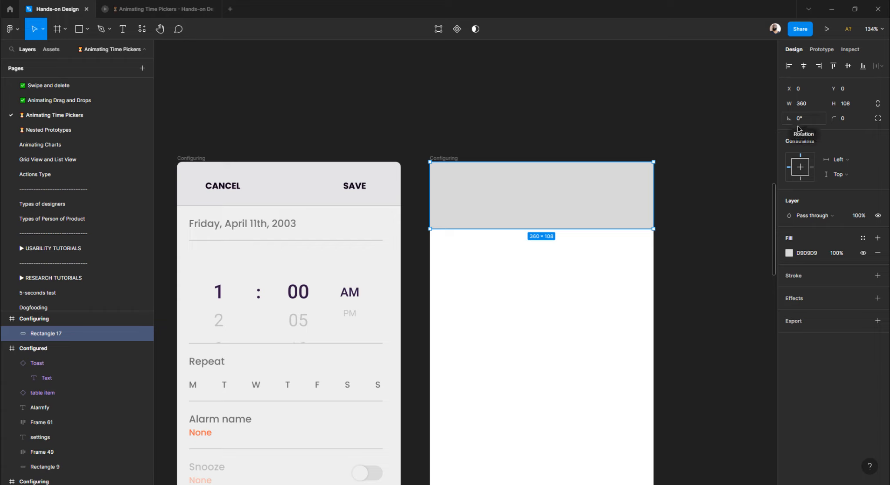
pyautogui.click(511, 136)
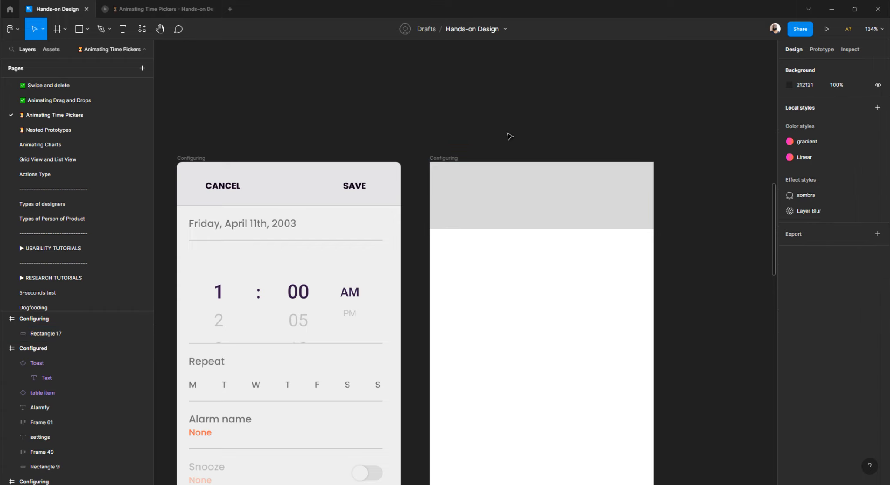
pyautogui.click(441, 160)
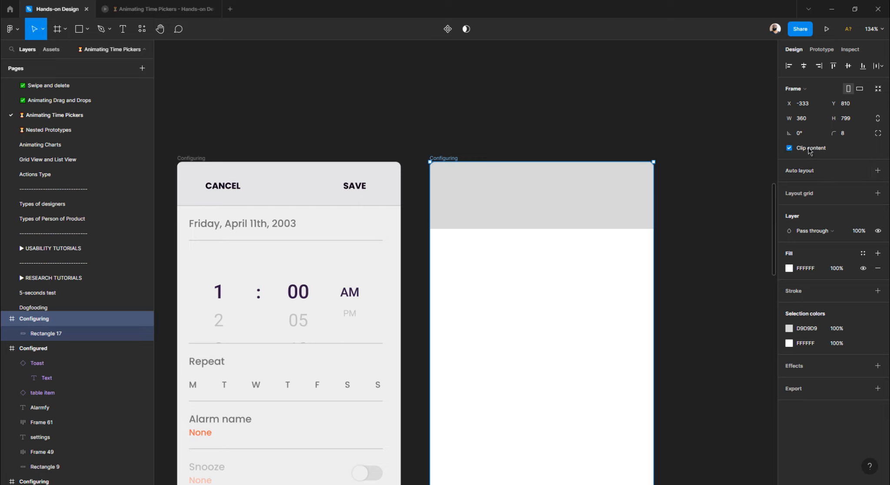
# - Reduce the header rectangle's height to 72 px, keeping its 360 px width
pyautogui.click(555, 118)
pyautogui.click(484, 207)
pyautogui.moveTo(469, 229); pyautogui.dragTo(469, 204)
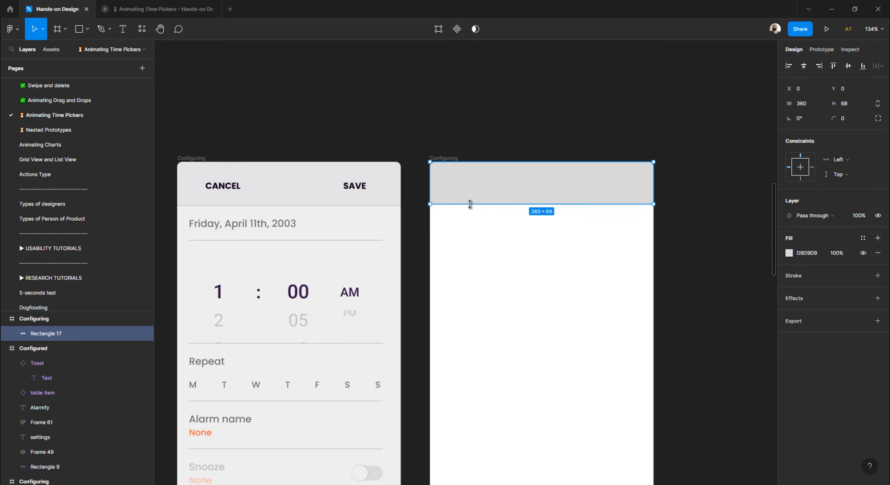
pyautogui.click(853, 107)
pyautogui.press('Return')
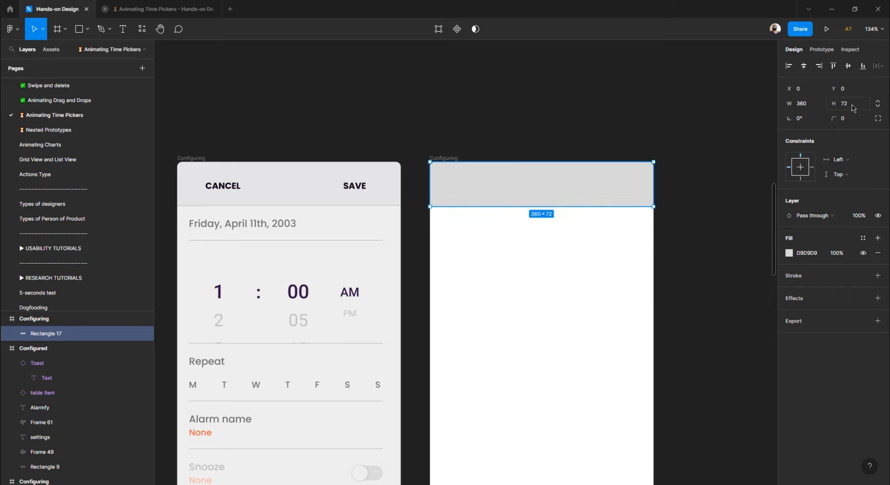
pyautogui.click(498, 76)
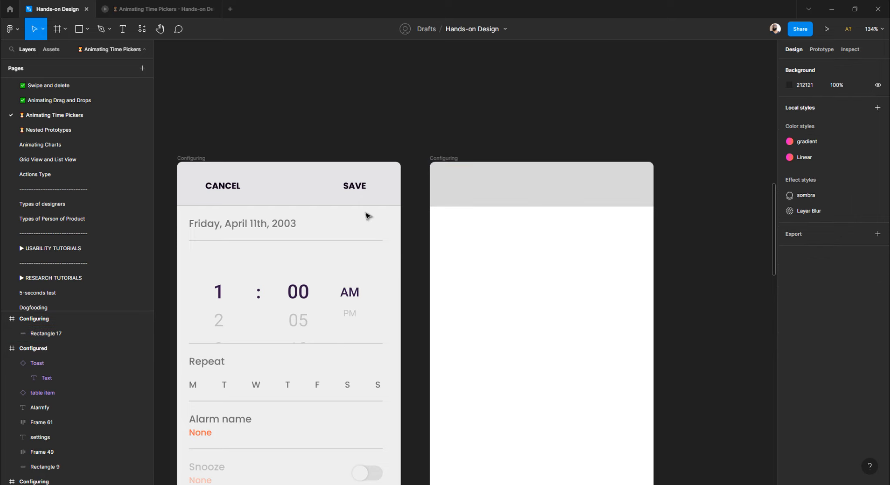
# - Rename the header rectangle's layer as shape
pyautogui.click(462, 199)
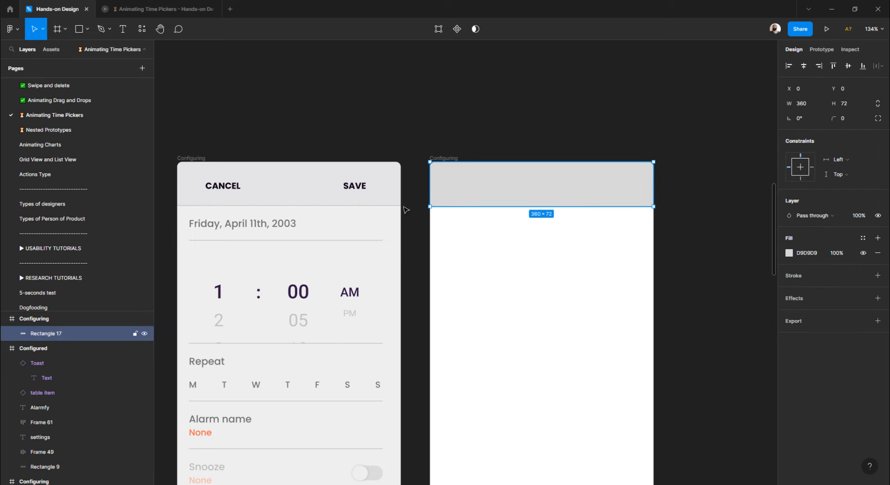
pyautogui.doubleClick(85, 335)
pyautogui.write('shape')
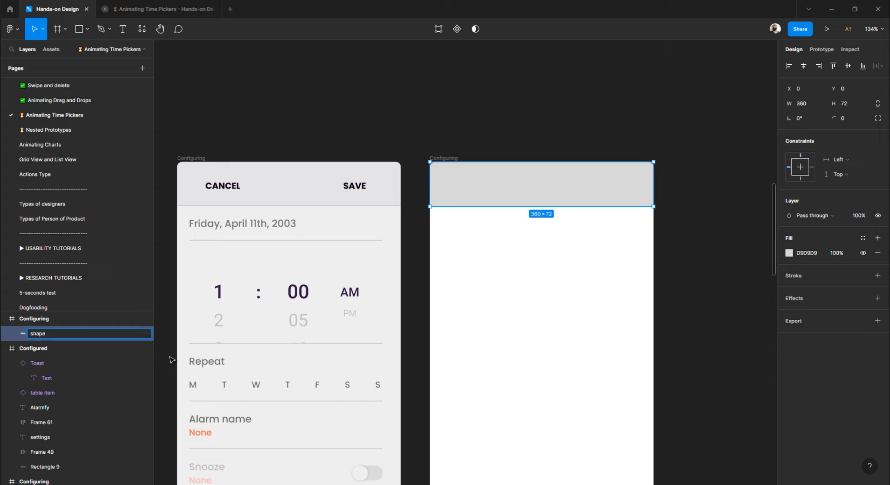
pyautogui.press('Return')
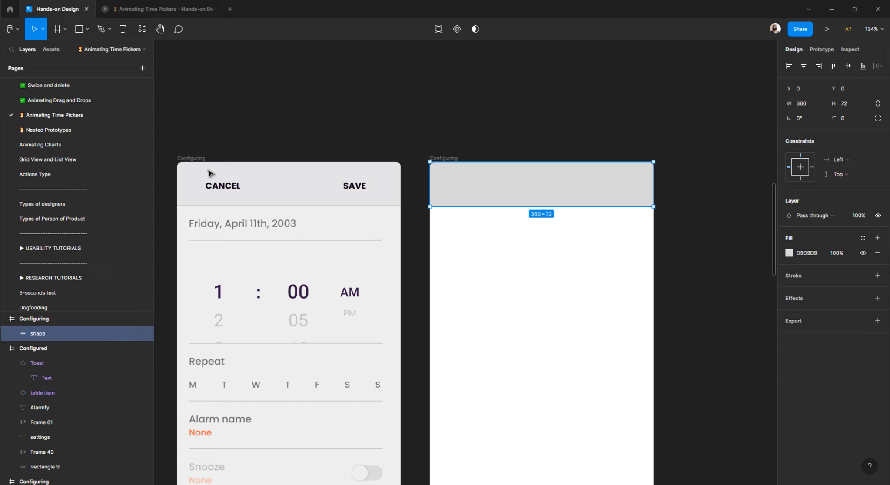
# - Check the divider under the original header and rename the new frame's header rectangle as background
pyautogui.click(251, 207)
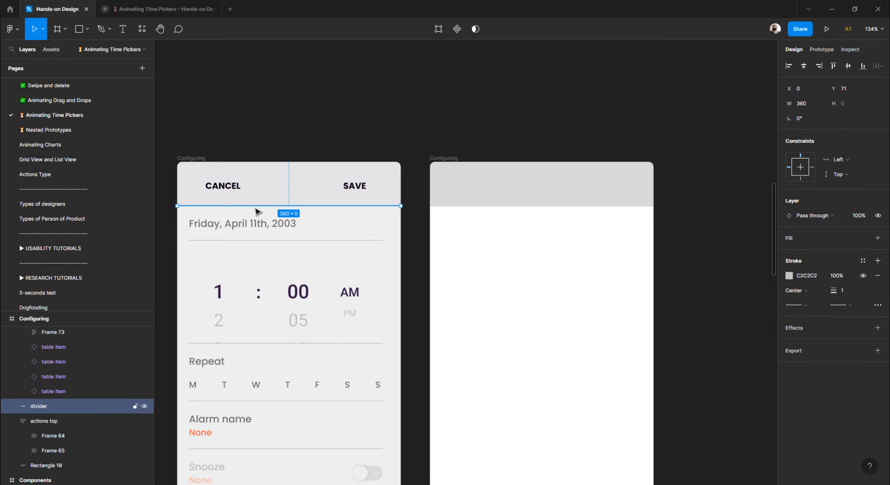
pyautogui.click(489, 126)
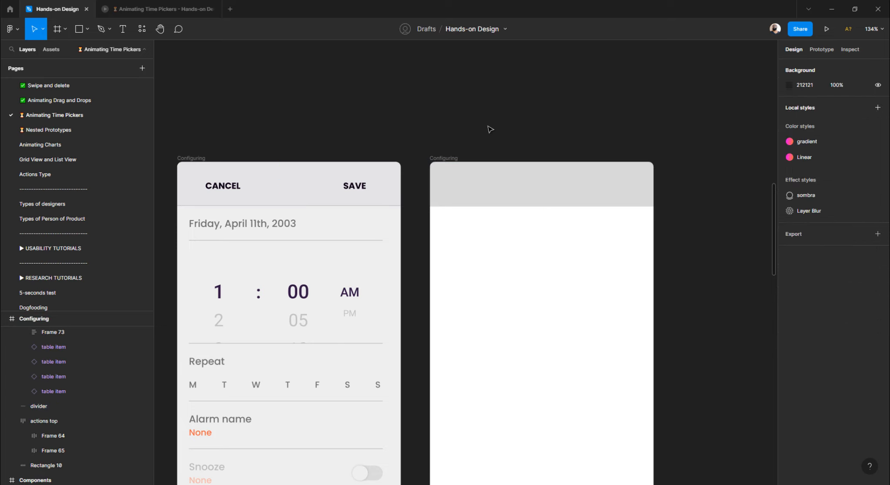
pyautogui.click(470, 193)
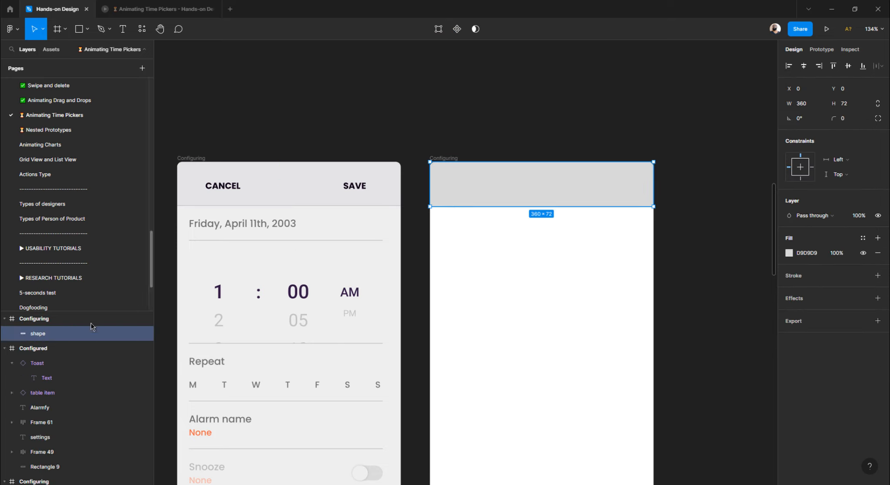
pyautogui.doubleClick(45, 334)
pyautogui.write('back')
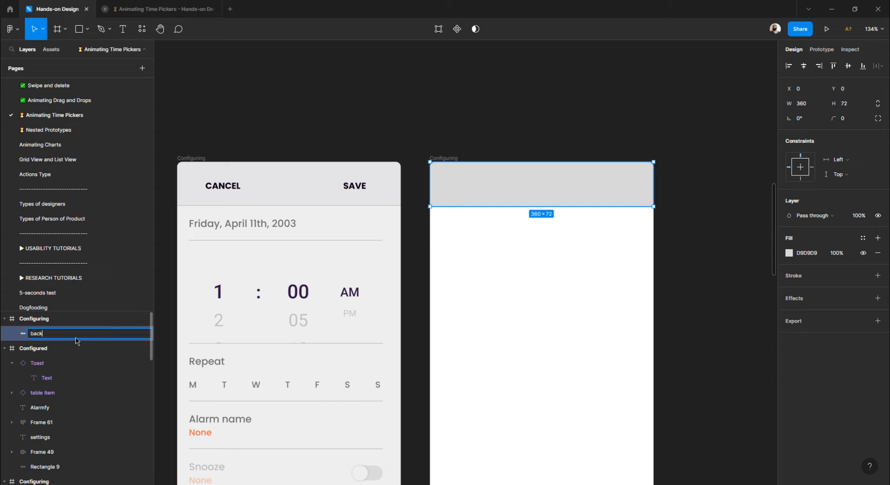
pyautogui.write('ground')
pyautogui.press('Return')
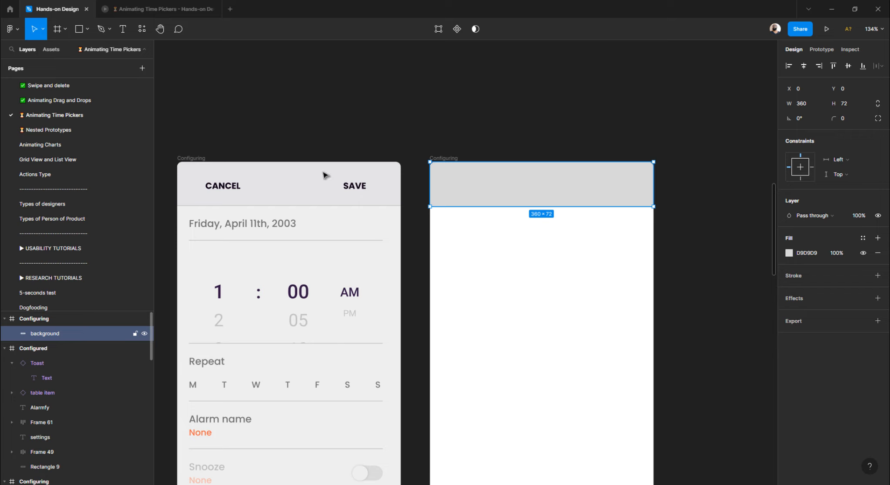
# - Draw a horizontal line about 288 px wide just below the header rectangle in the new frame
pyautogui.click(478, 119)
pyautogui.click(448, 160)
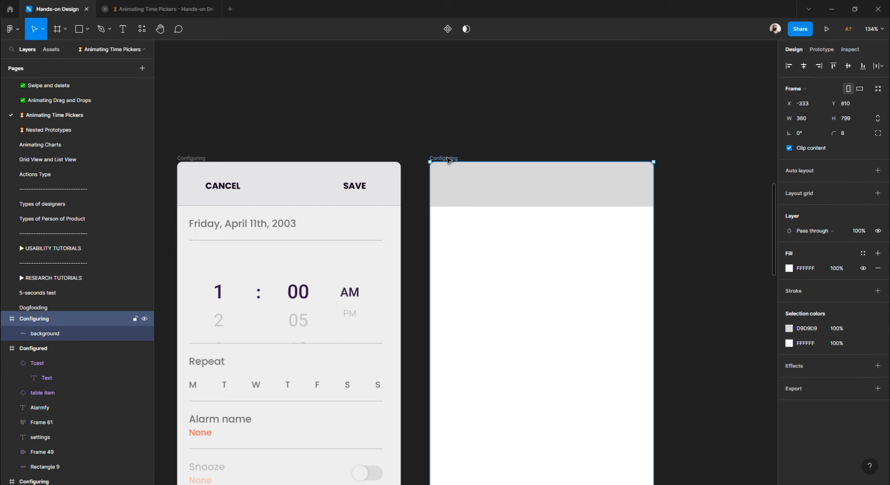
pyautogui.click(452, 144)
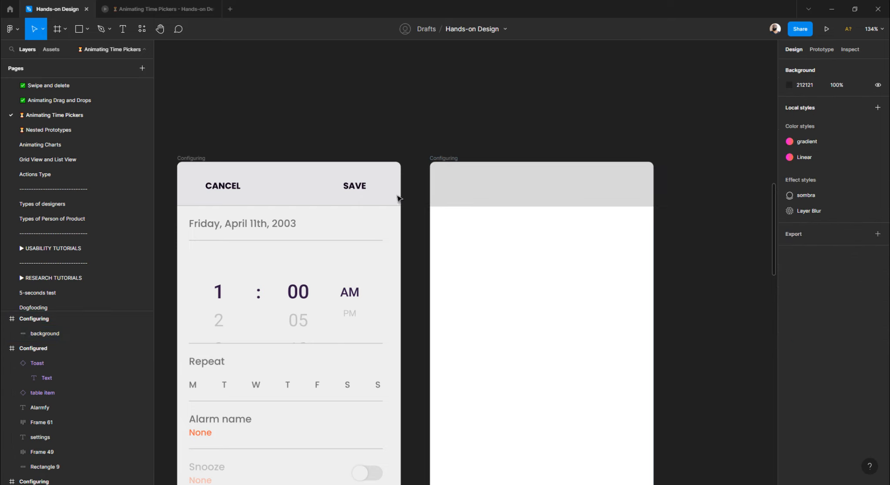
pyautogui.click(88, 32)
pyautogui.click(76, 62)
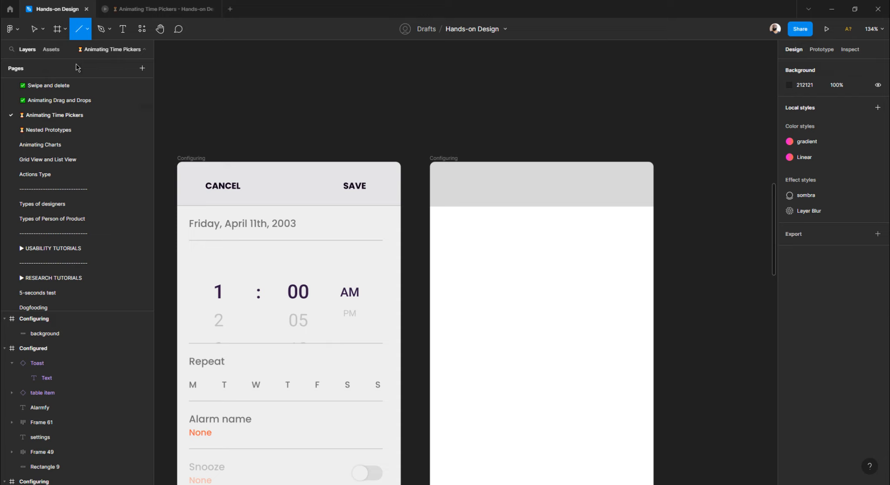
pyautogui.click(87, 30)
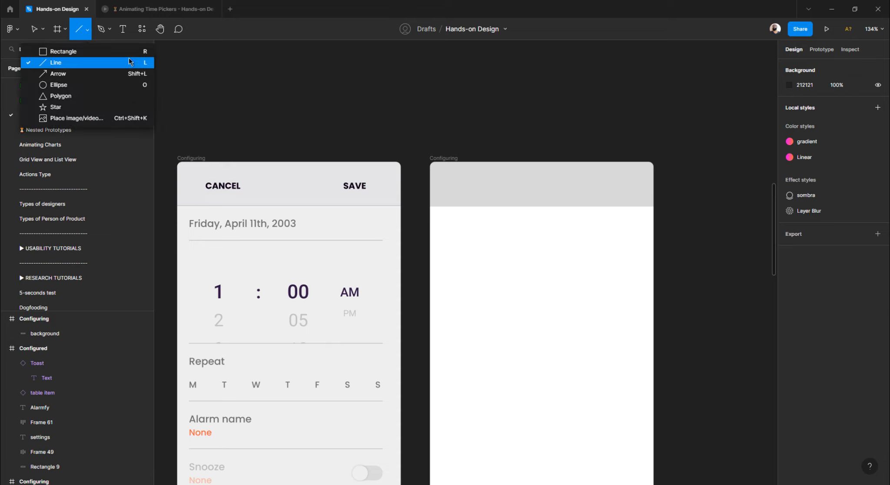
pyautogui.moveTo(440, 218)
pyautogui.mouseDown()
pyautogui.moveTo(530, 227)
pyautogui.moveTo(580, 220)
pyautogui.moveTo(557, 213)
pyautogui.moveTo(619, 219)
pyautogui.mouseUp()
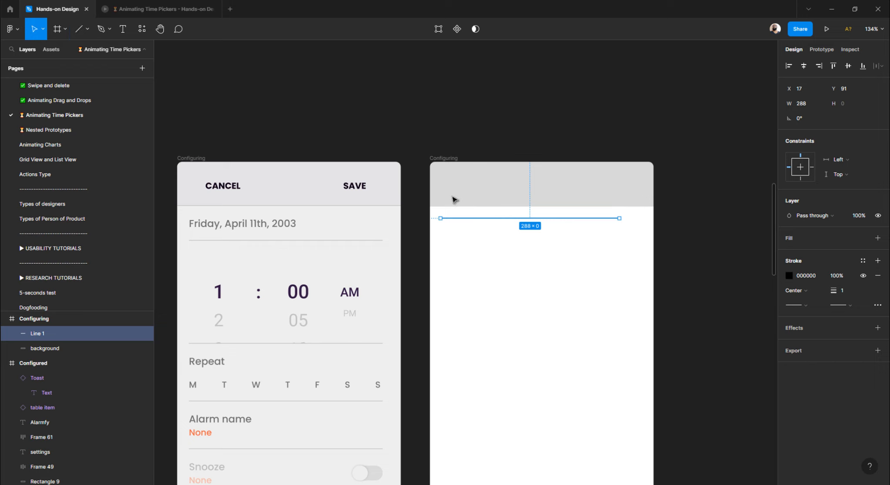
# - Set the line's width to the frame's 360 px and centre it horizontally in the frame
pyautogui.click(451, 160)
pyautogui.click(815, 122)
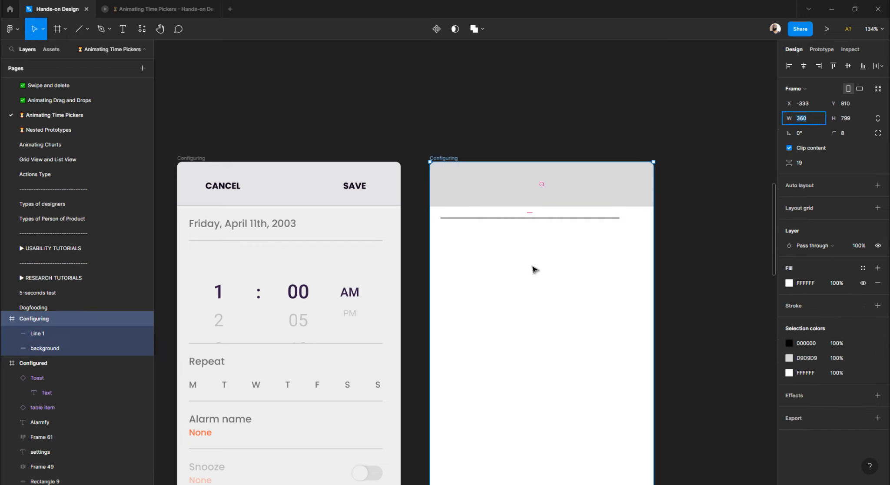
pyautogui.press('Escape')
pyautogui.click(526, 218)
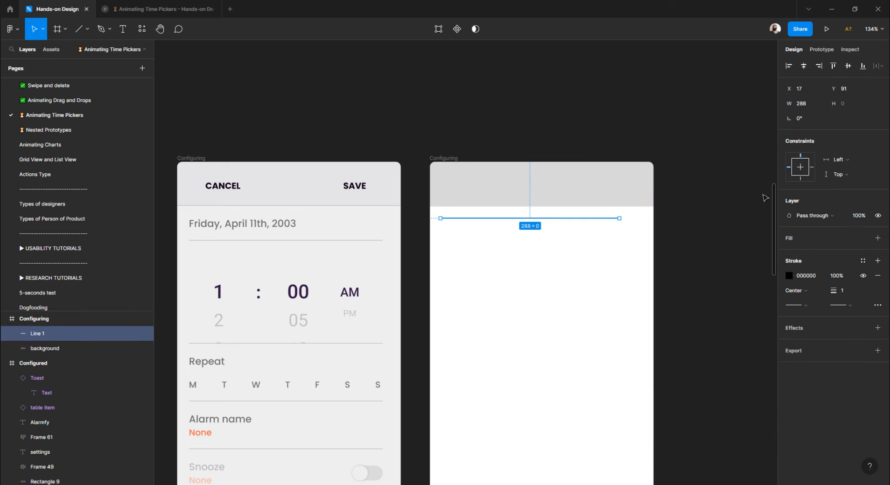
pyautogui.click(805, 106)
pyautogui.press('Return')
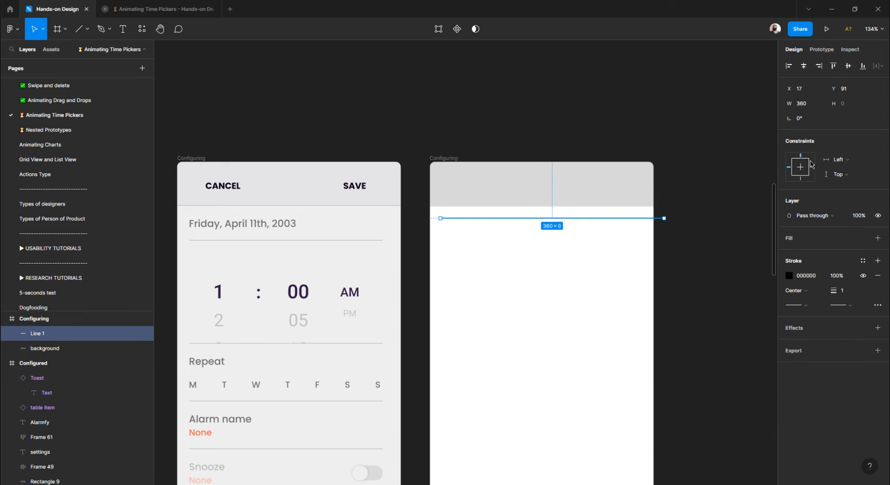
pyautogui.click(803, 65)
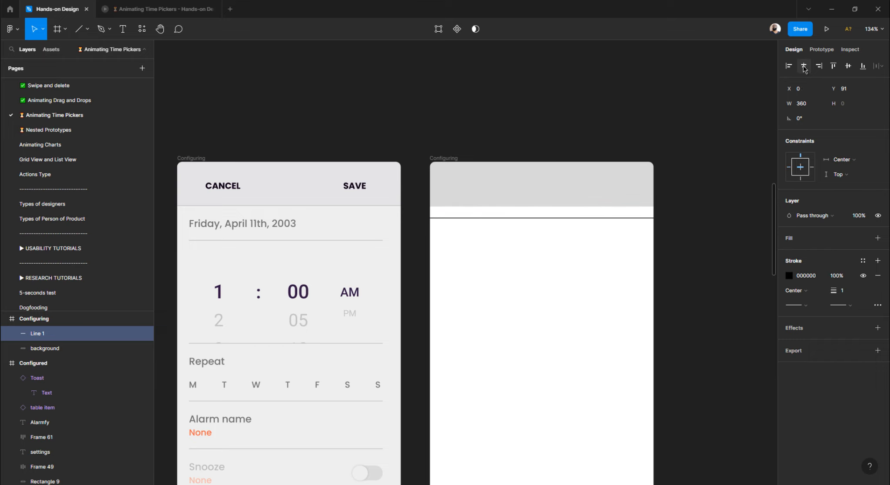
# - Move the line up to the header rectangle's lower edge at Y 72
pyautogui.scroll(1, 529, 219)
pyautogui.scroll(4, 530, 219)
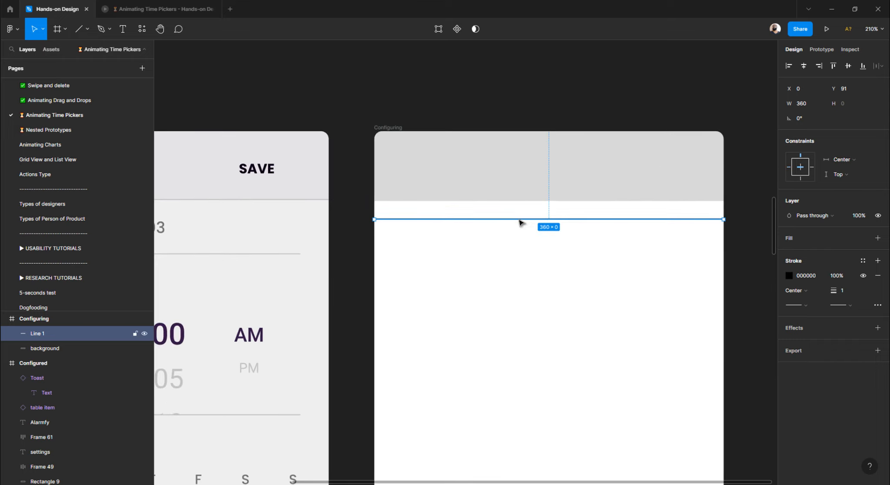
pyautogui.moveTo(520, 220); pyautogui.dragTo(521, 208)
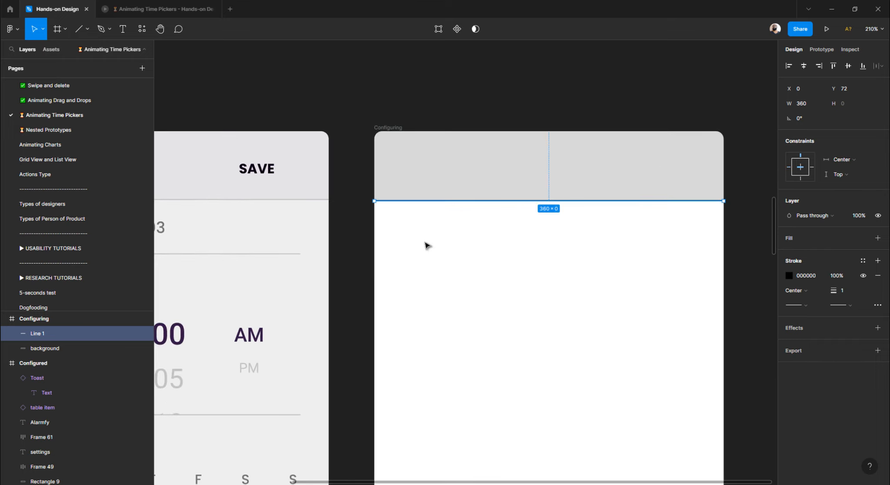
pyautogui.press('Escape')
# - Change the header line's stroke colour to a neutral grey
pyautogui.click(396, 201)
pyautogui.click(789, 276)
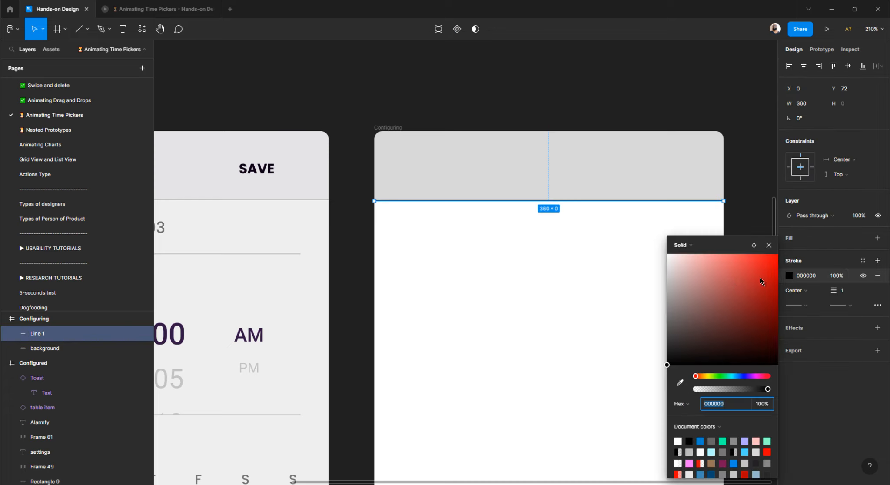
pyautogui.moveTo(689, 324)
pyautogui.mouseDown()
pyautogui.moveTo(662, 312)
pyautogui.moveTo(656, 237)
pyautogui.moveTo(640, 406)
pyautogui.moveTo(648, 290)
pyautogui.mouseUp()
pyautogui.click(455, 91)
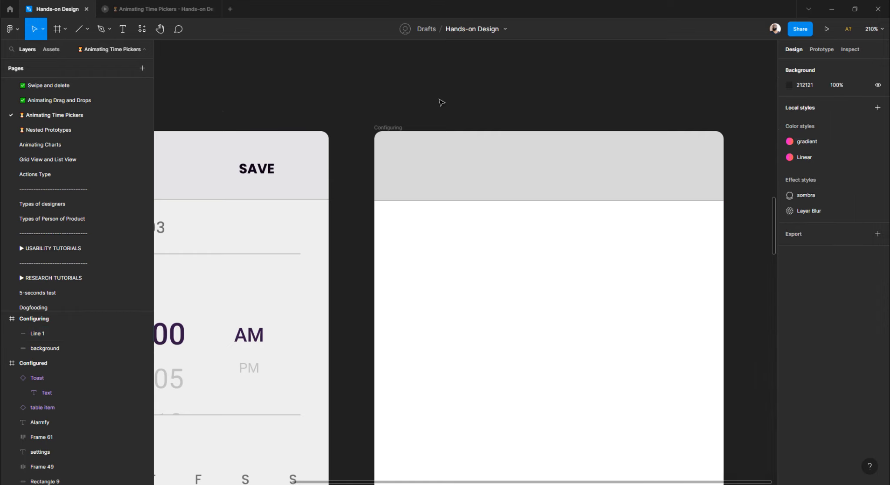
# - Change the header background rectangle's fill to a lighter grey
pyautogui.scroll(-4, 442, 103)
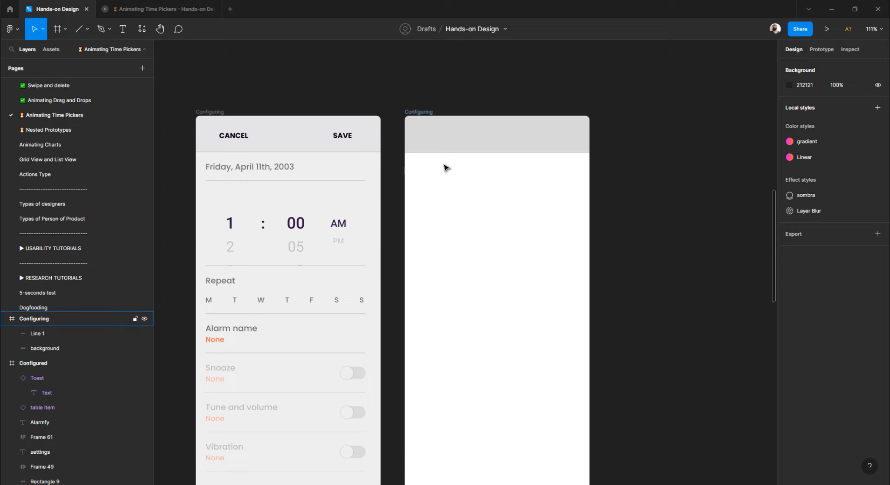
pyautogui.scroll(4, 446, 167)
pyautogui.scroll(1, 439, 191)
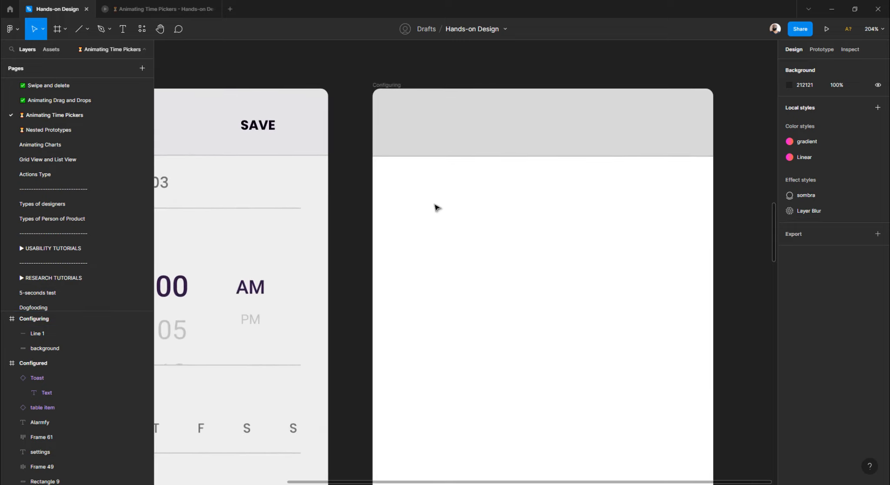
pyautogui.click(419, 135)
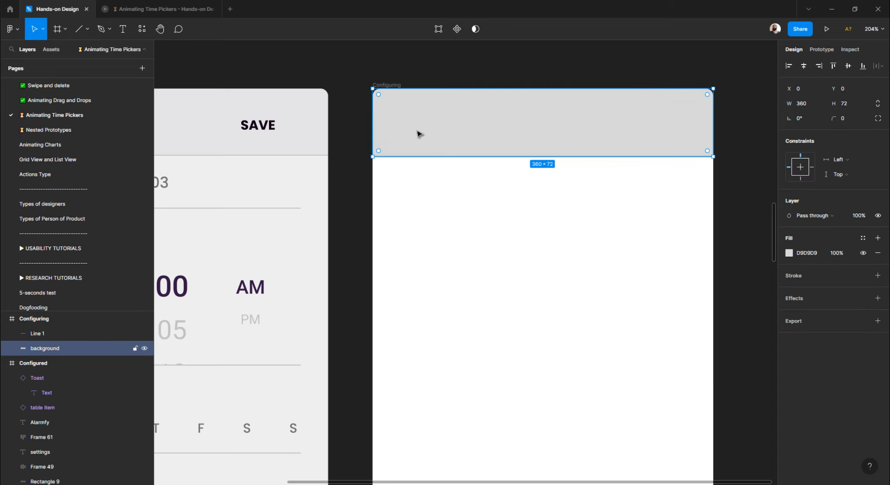
pyautogui.click(790, 254)
pyautogui.moveTo(672, 274); pyautogui.dragTo(663, 264)
pyautogui.click(546, 229)
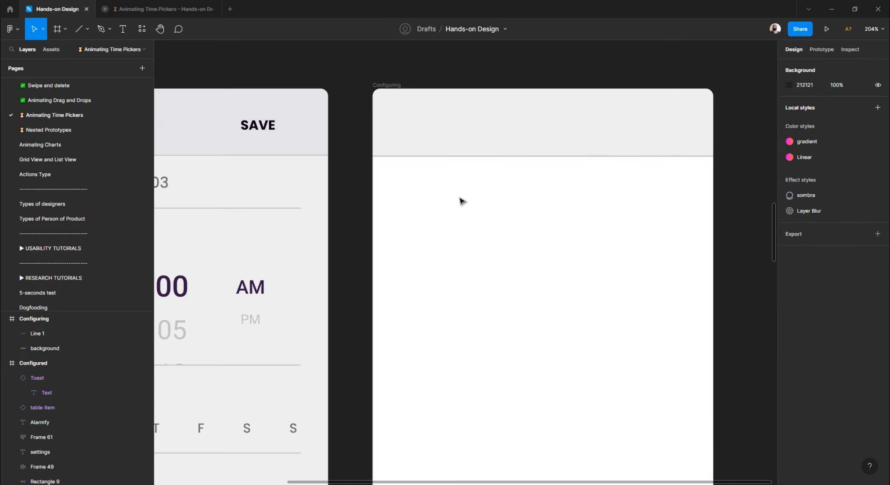
# - Add a text layer reading "cancel" in the white area below the new header
pyautogui.press('t')
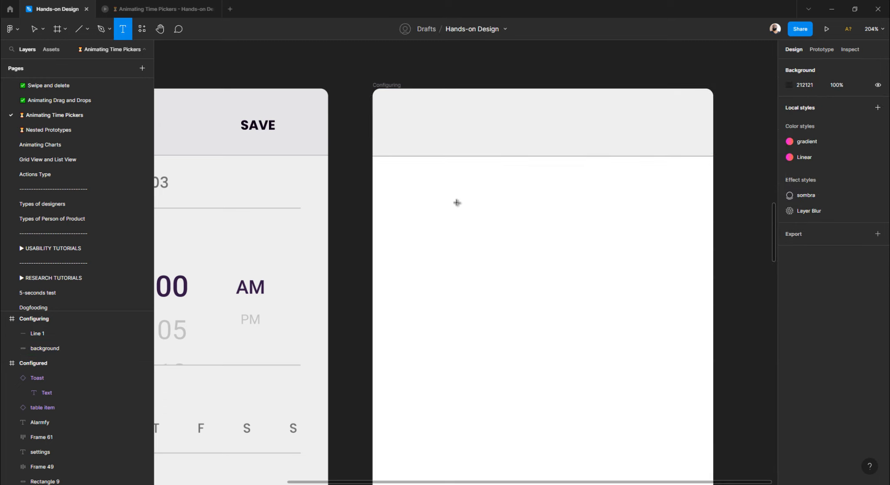
pyautogui.click(457, 202)
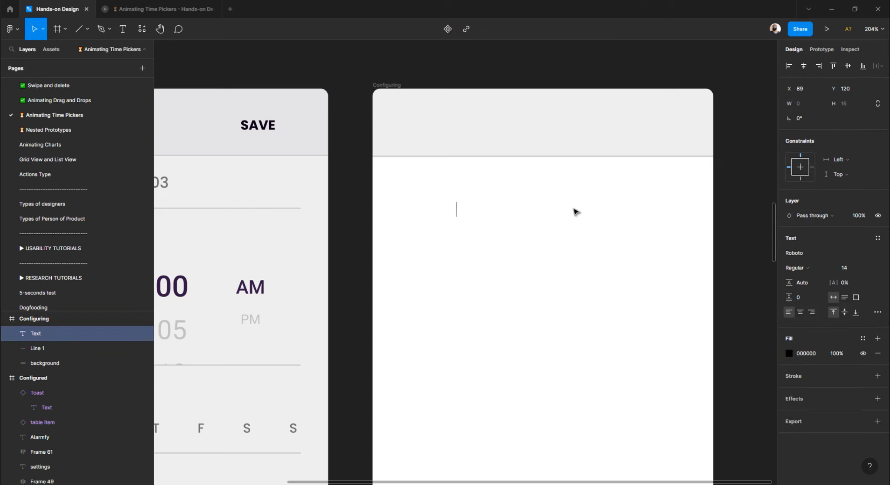
pyautogui.write('cancel')
pyautogui.press('Escape')
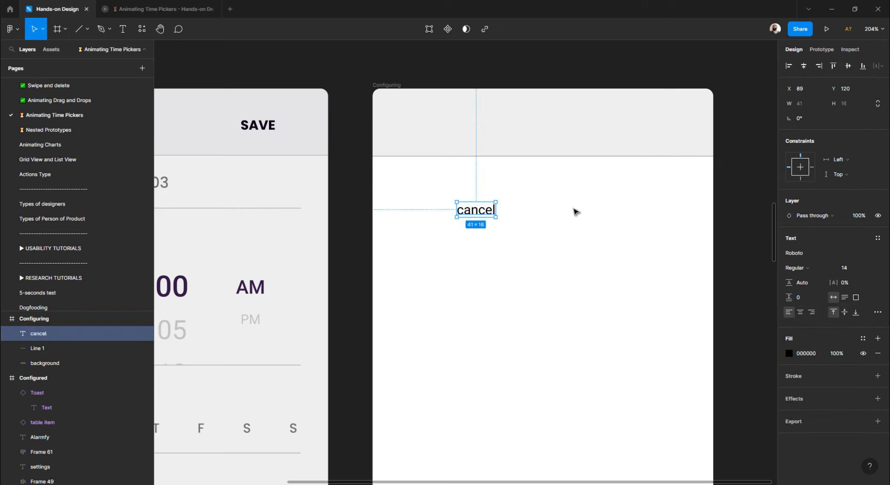
# - Style the cancel text as uppercase and bold, with a font size of 12
pyautogui.click(878, 312)
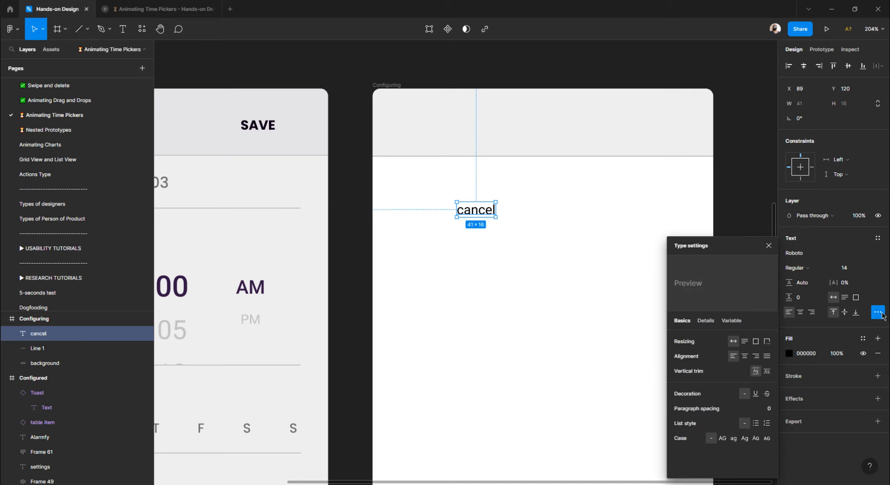
pyautogui.click(724, 440)
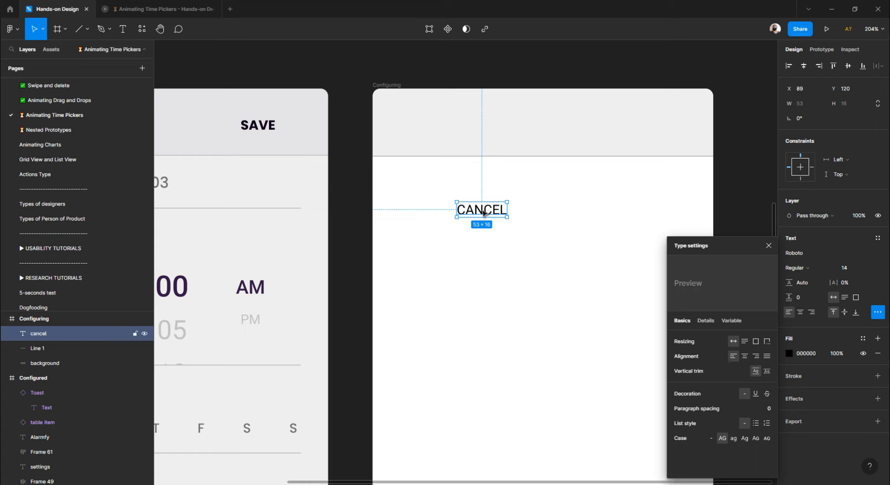
pyautogui.hotkey('ctrl', 'b')
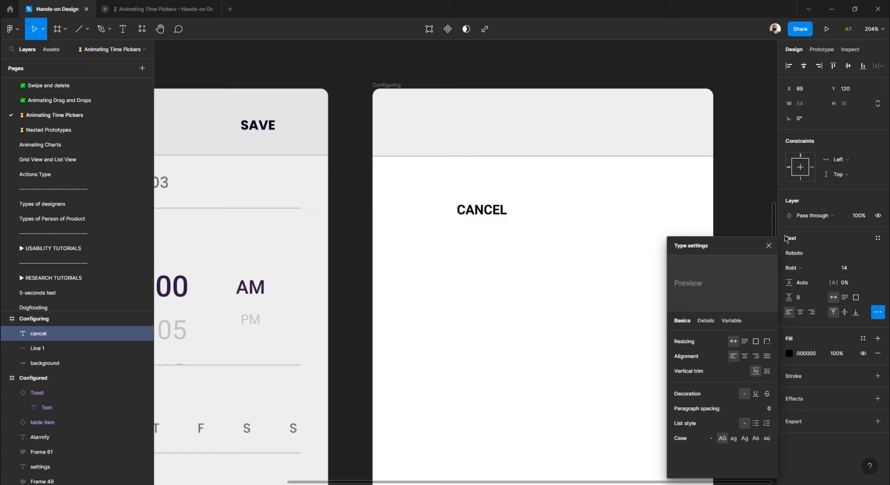
pyautogui.click(852, 268)
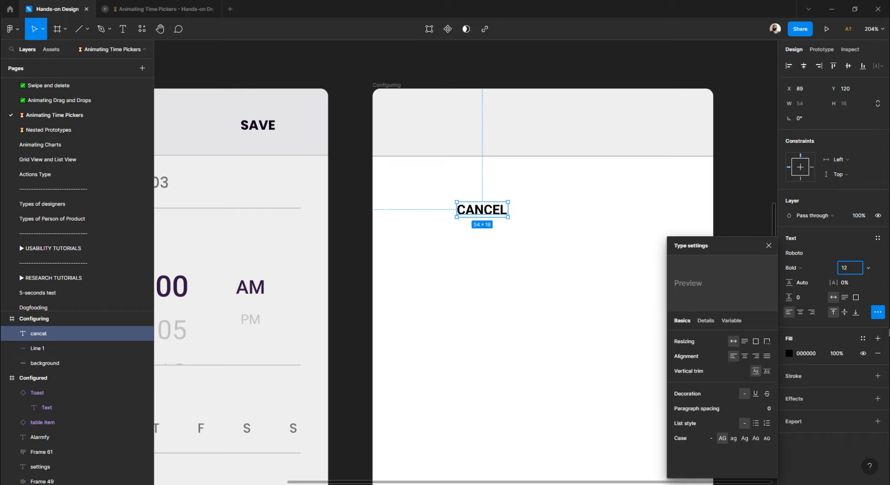
pyautogui.write('12')
pyautogui.press('Return')
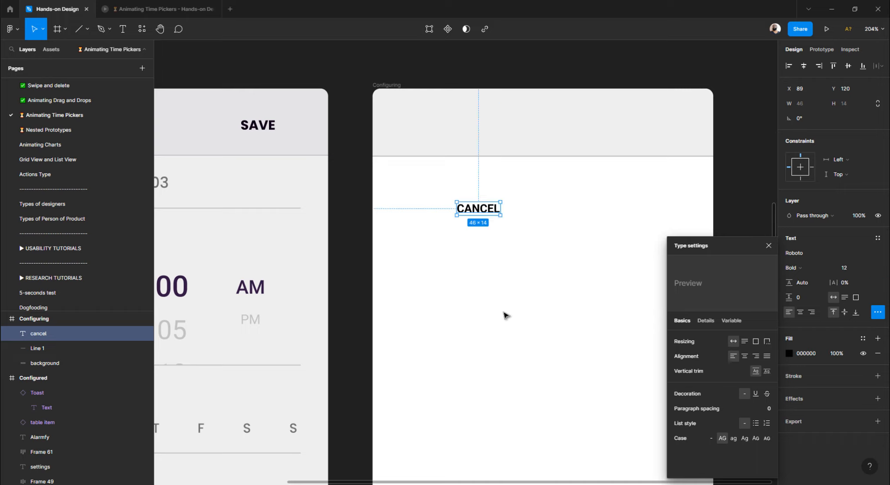
pyautogui.click(505, 314)
# - Wrap the CANCEL text in an auto layout frame and give the frame a coral red E56666 fill
pyautogui.click(481, 210)
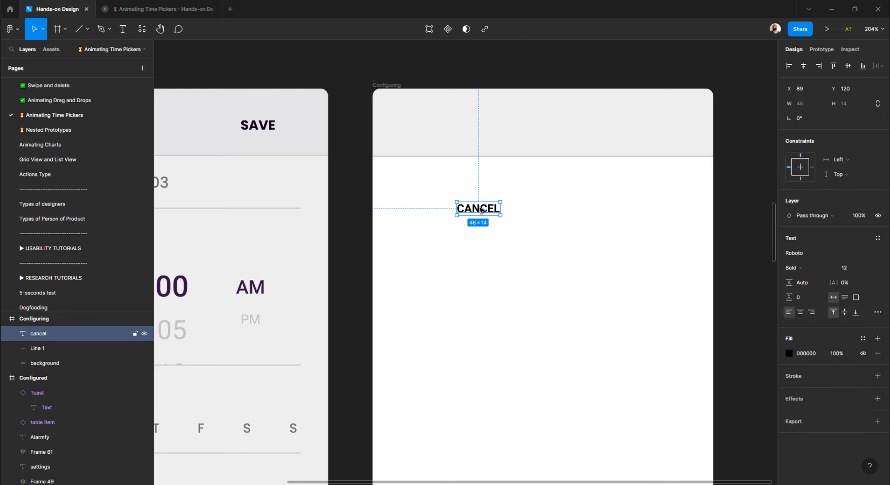
pyautogui.hotkey('shift', 'a')
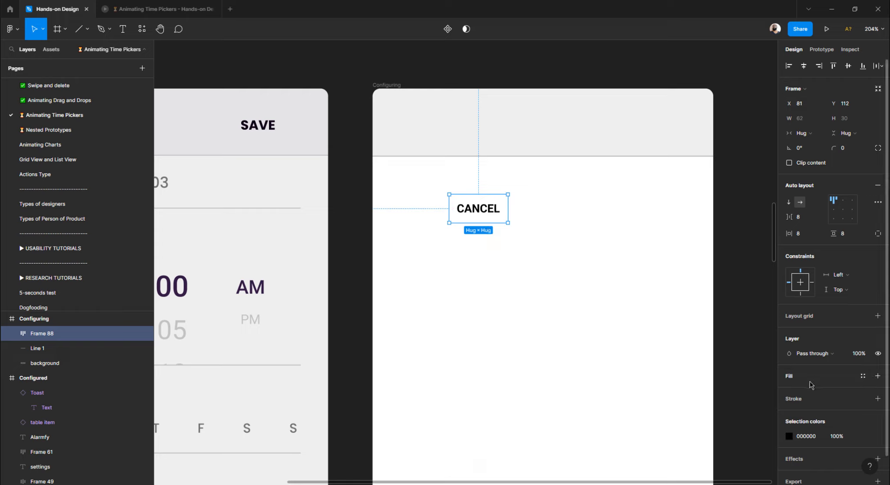
pyautogui.click(791, 377)
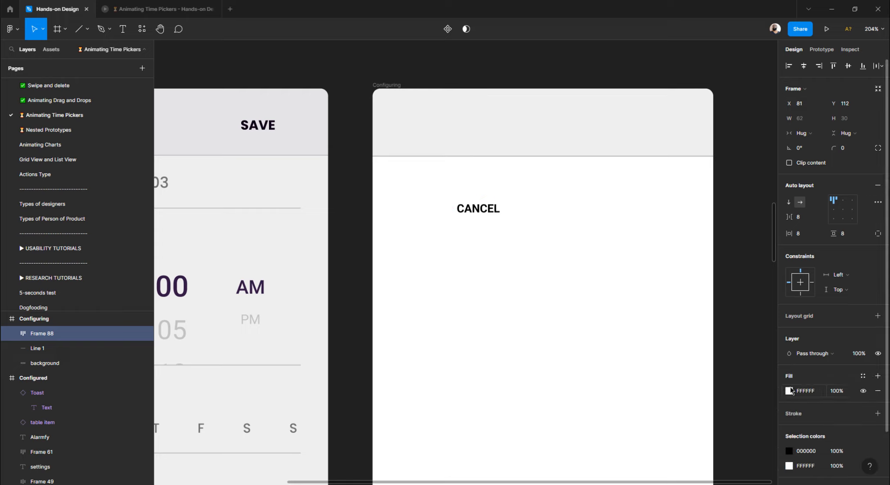
pyautogui.click(790, 390)
pyautogui.moveTo(749, 314); pyautogui.dragTo(730, 268)
pyautogui.click(505, 274)
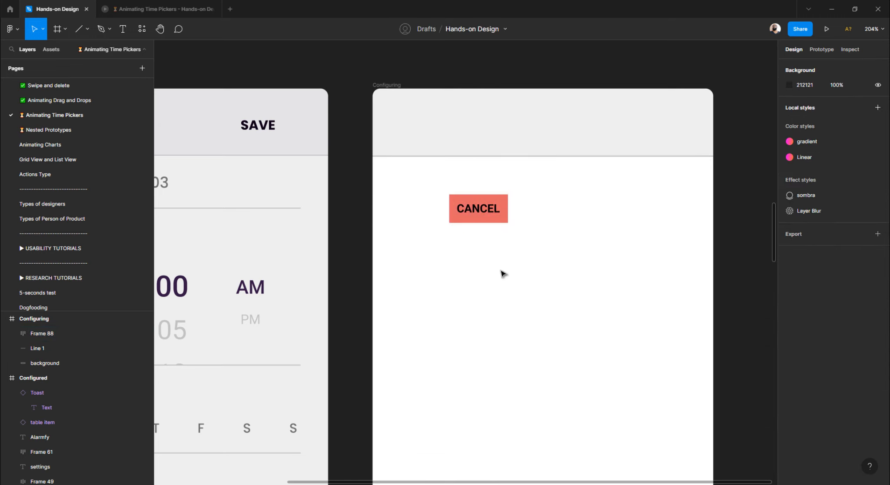
# - Duplicate the red CANCEL button and place the copy level with it on its right side, at about X 175
pyautogui.scroll(3, 501, 272)
pyautogui.scroll(-2, 495, 289)
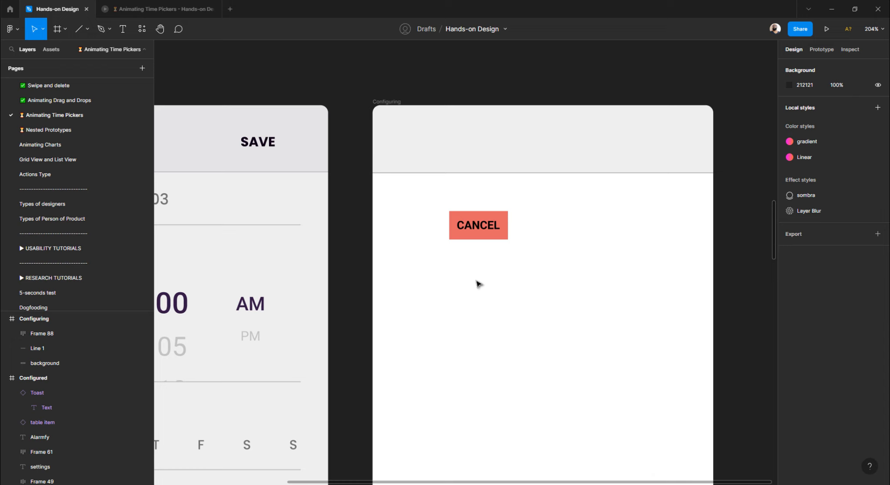
pyautogui.click(480, 227)
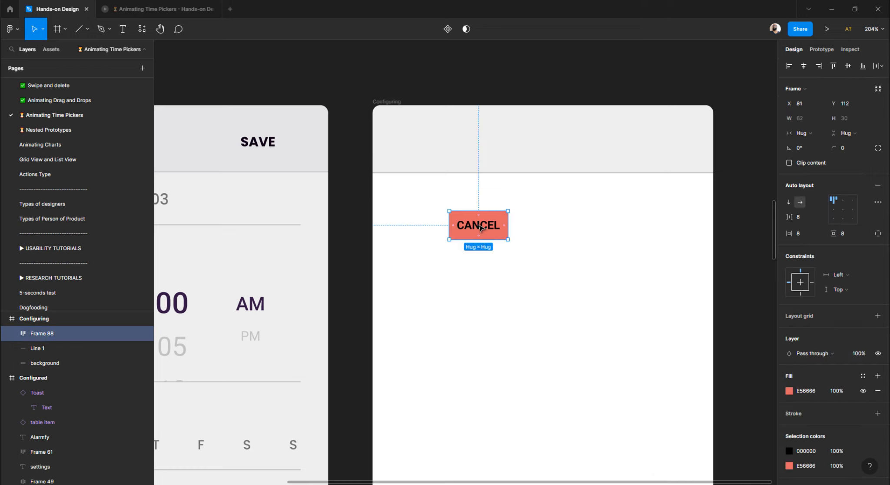
pyautogui.hotkey('ctrl', 'd')
pyautogui.press('Escape')
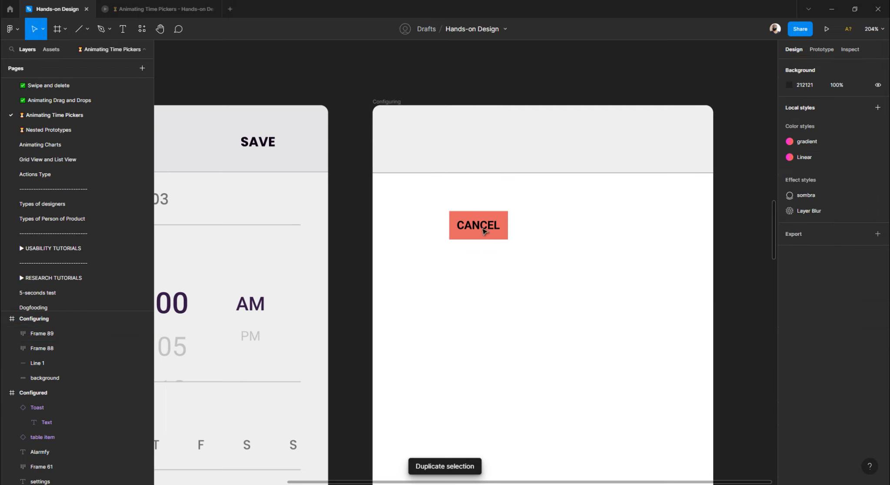
pyautogui.moveTo(484, 231); pyautogui.dragTo(572, 231)
# - Rename the original CANCEL frame as "button" and its text layer as "label"
pyautogui.click(489, 227)
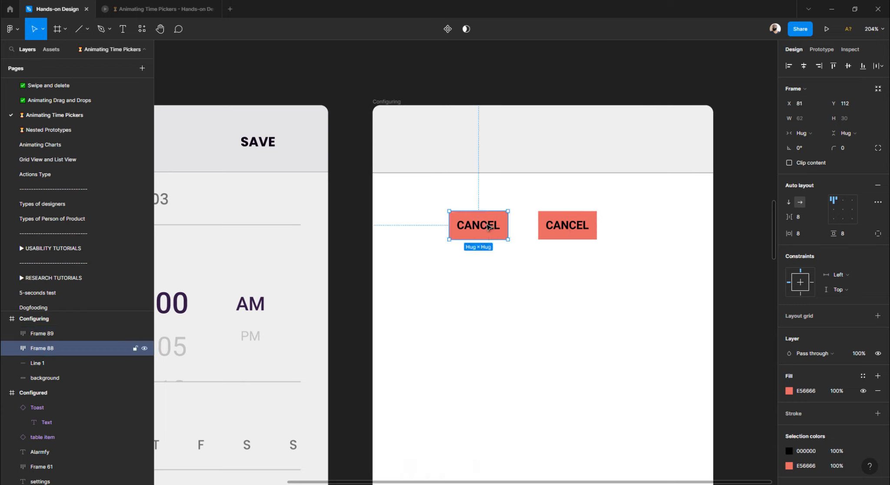
pyautogui.doubleClick(47, 350)
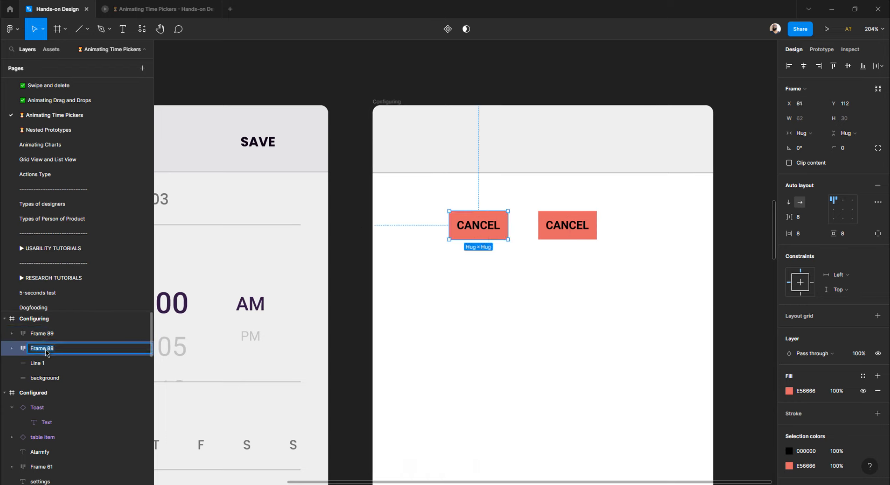
pyautogui.write('button')
pyautogui.press('Return')
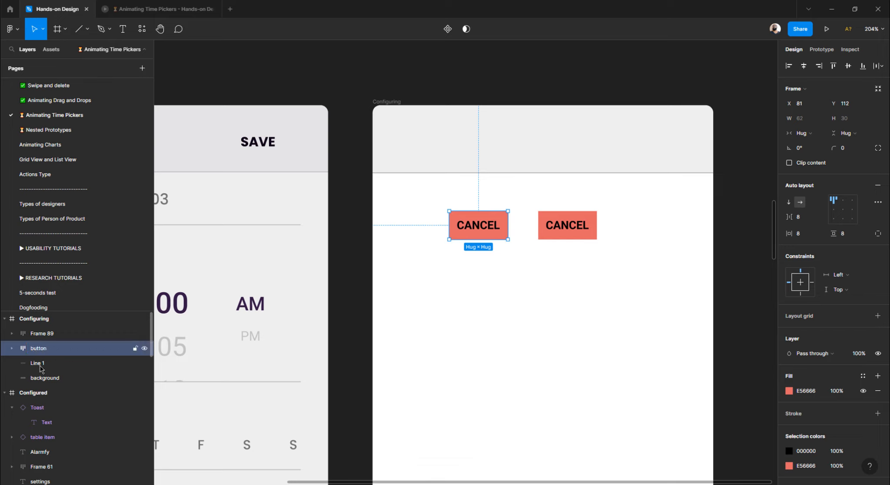
pyautogui.click(11, 348)
pyautogui.doubleClick(43, 363)
pyautogui.press('BackSpace')
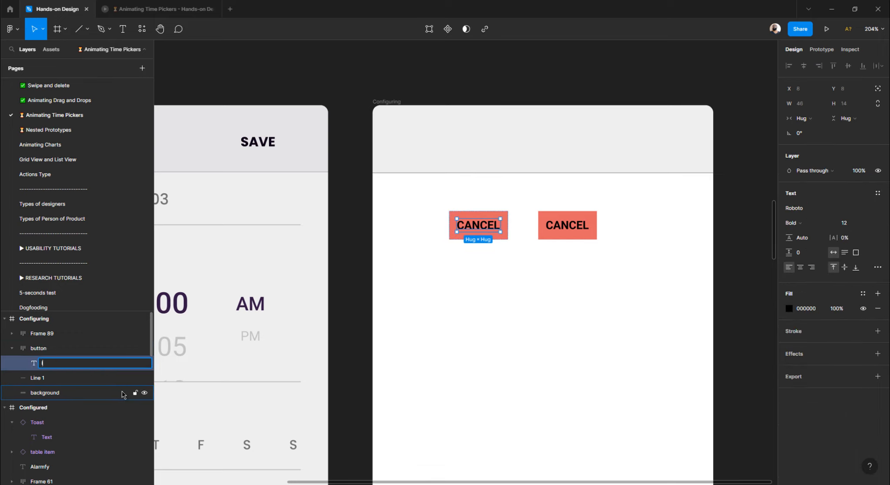
pyautogui.write('label')
pyautogui.press('Return')
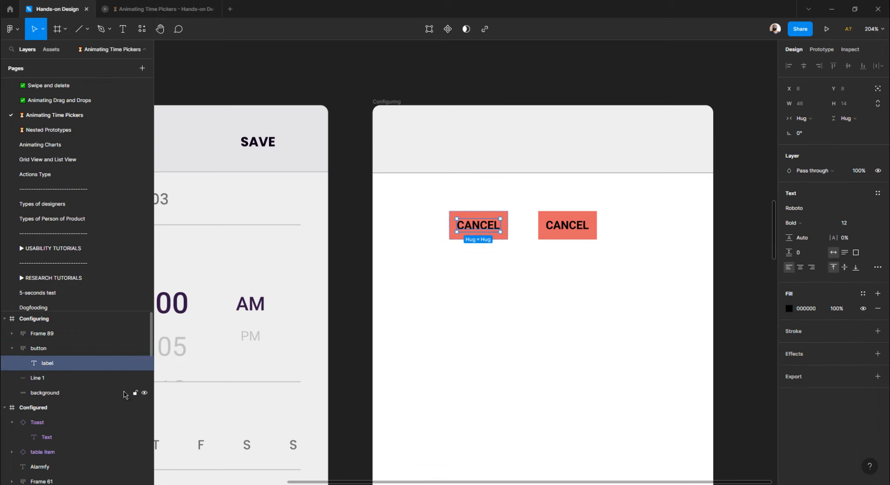
# - Rename the duplicated CANCEL frame as "button" and its text layer as "label"
pyautogui.click(561, 233)
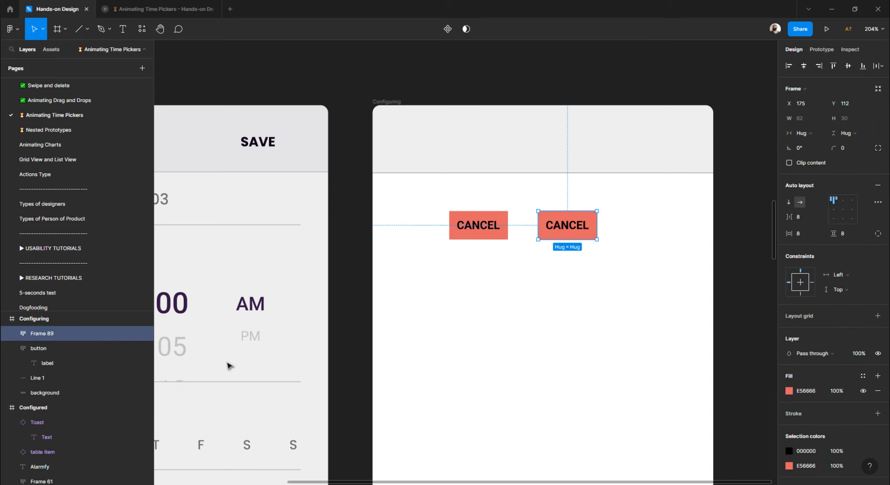
pyautogui.doubleClick(43, 333)
pyautogui.write('button')
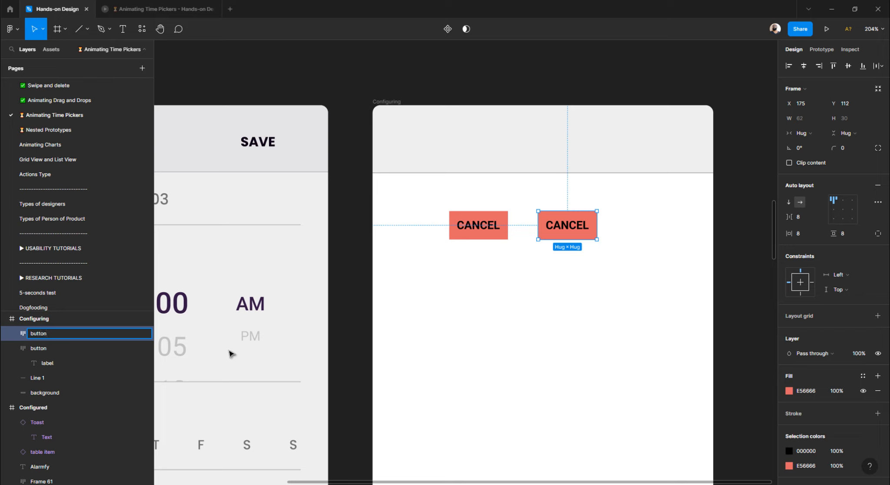
pyautogui.click(391, 344)
pyautogui.click(11, 333)
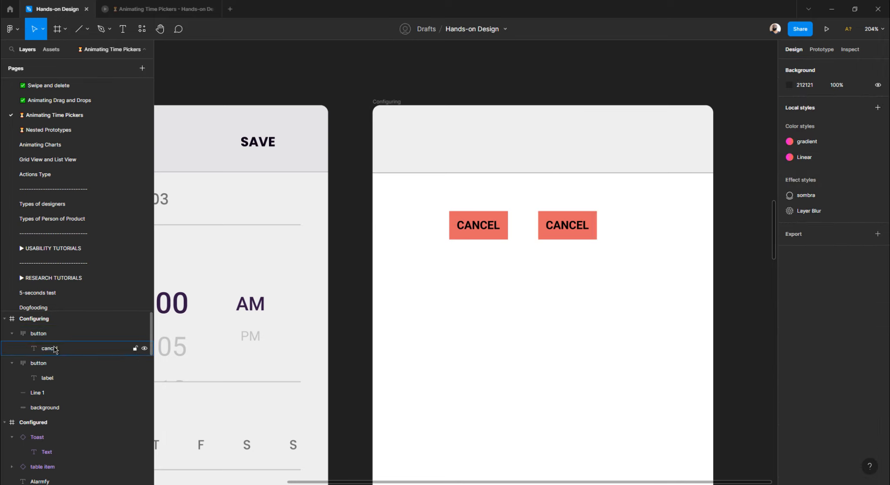
pyautogui.doubleClick(62, 352)
pyautogui.write('label')
pyautogui.press('Return')
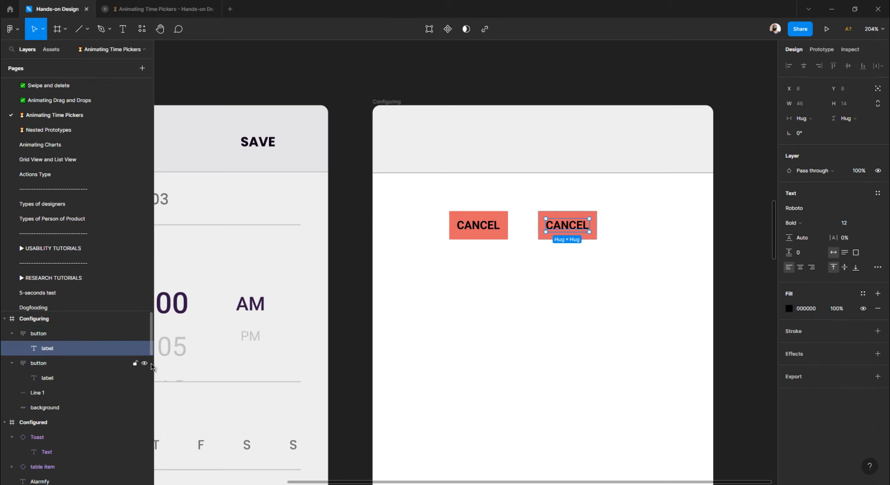
# - Change the duplicated button's text to "SAVE"
pyautogui.click(627, 292)
pyautogui.hscroll(-1, 572, 227)
pyautogui.hscroll(1, 572, 227)
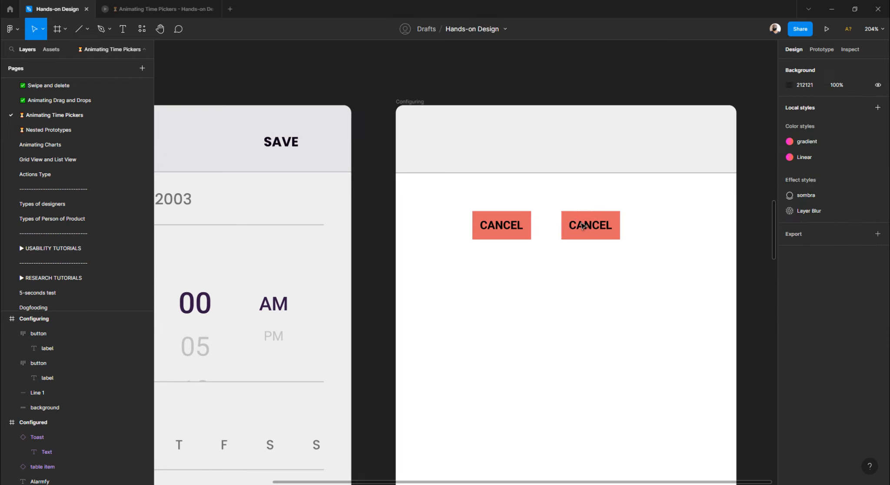
pyautogui.doubleClick(583, 226)
pyautogui.doubleClick(583, 226)
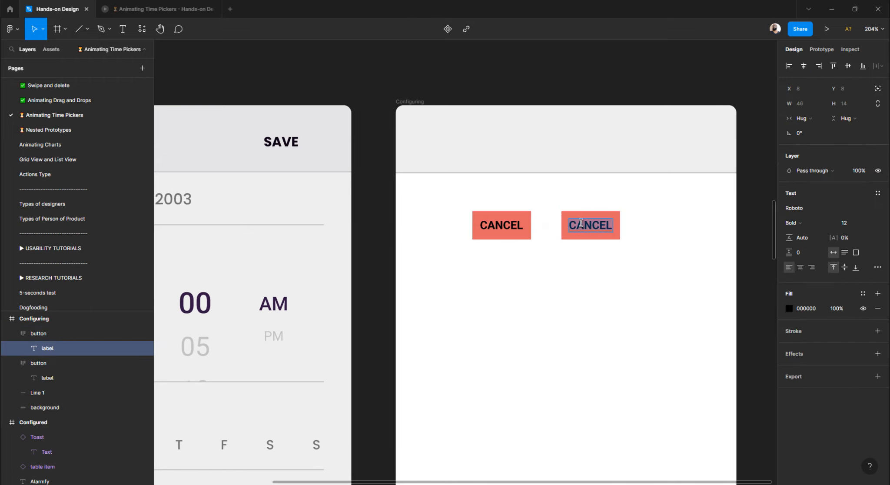
pyautogui.write('SAVE')
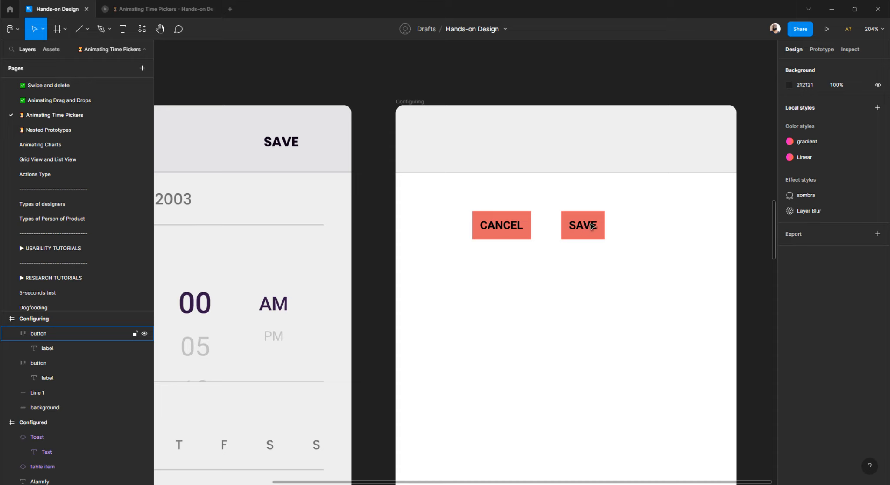
# - Add a layout grid to the Configuring frame and switch its type from grid to columns
pyautogui.click(408, 102)
pyautogui.scroll(-1, 376, 146)
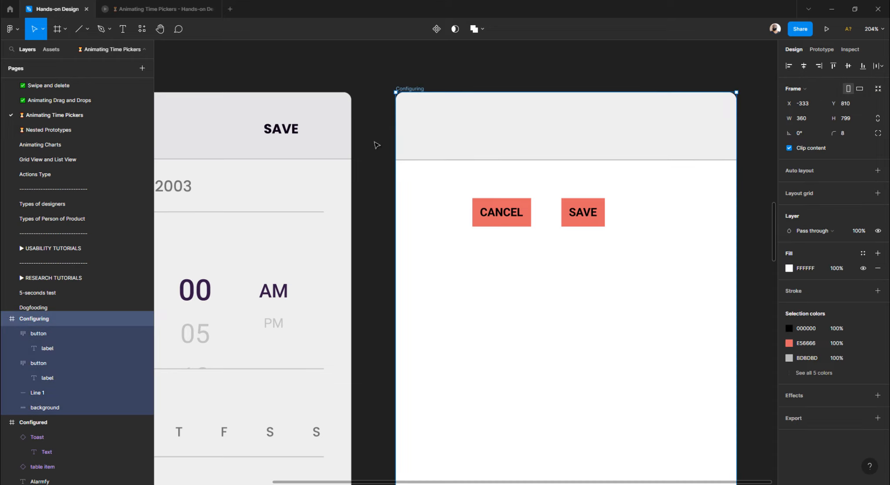
pyautogui.hscroll(5, 377, 145)
pyautogui.scroll(-1, 377, 145)
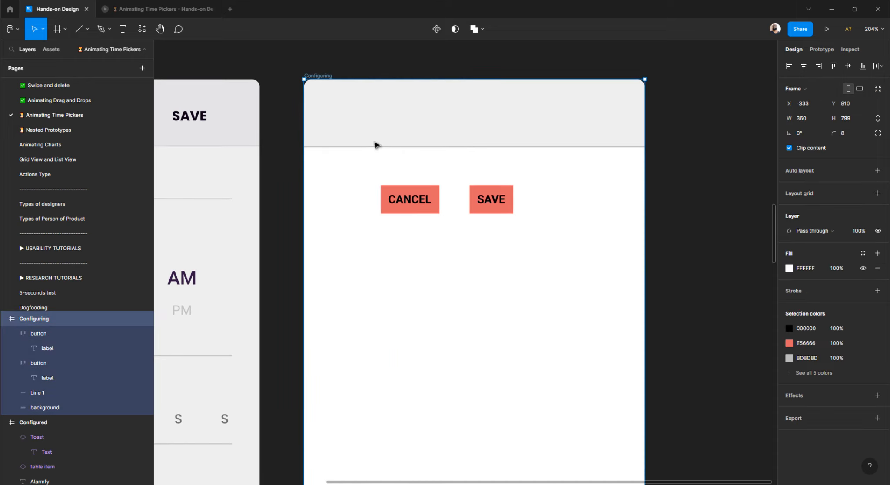
pyautogui.click(794, 196)
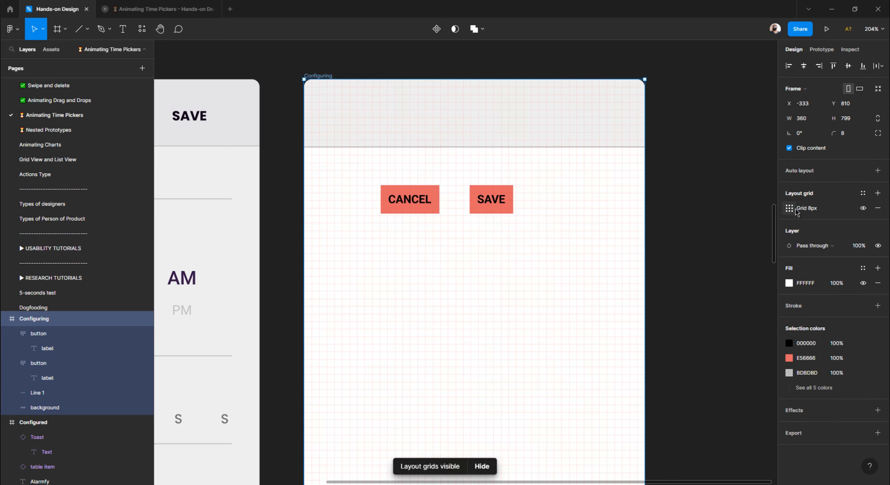
pyautogui.click(863, 193)
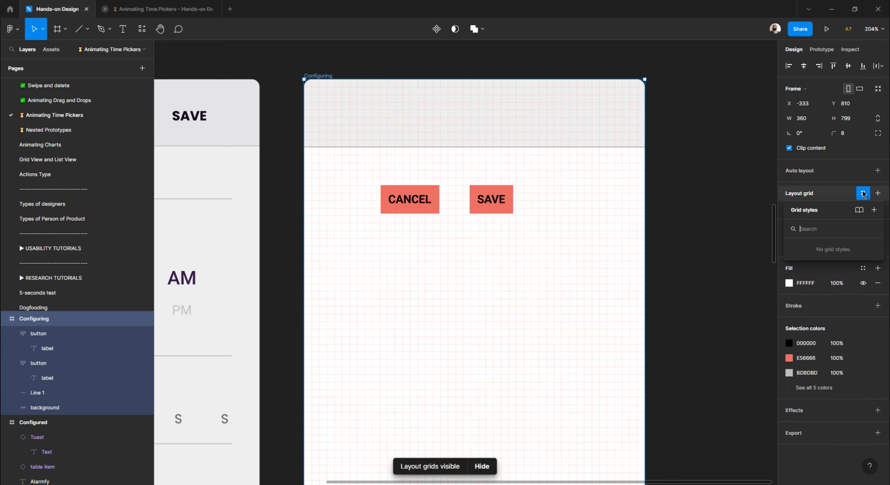
pyautogui.click(864, 194)
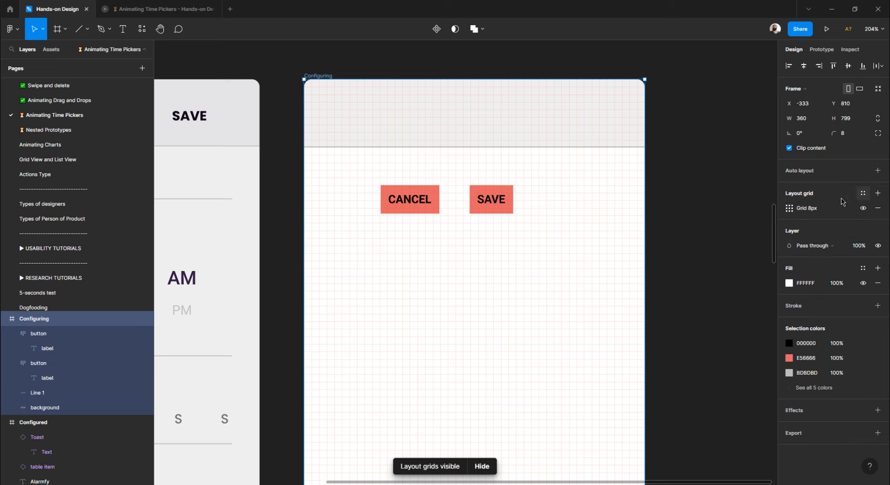
pyautogui.click(790, 209)
pyautogui.click(695, 213)
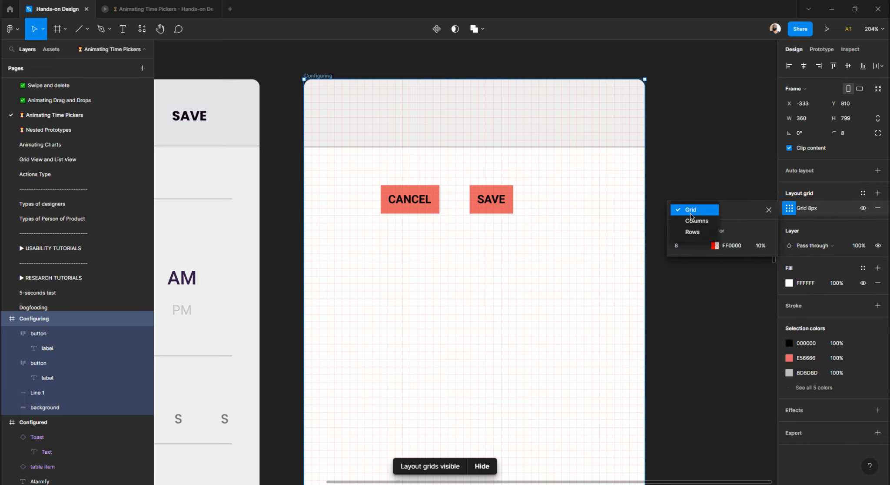
pyautogui.click(690, 219)
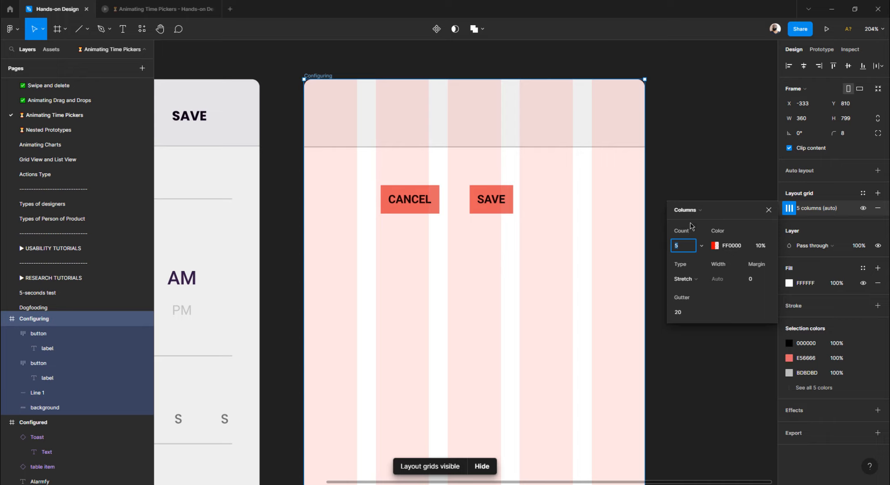
# - Set the Configuring frame's column grid to a margin of 24, a gutter of 24 and a count of 2
pyautogui.click(755, 280)
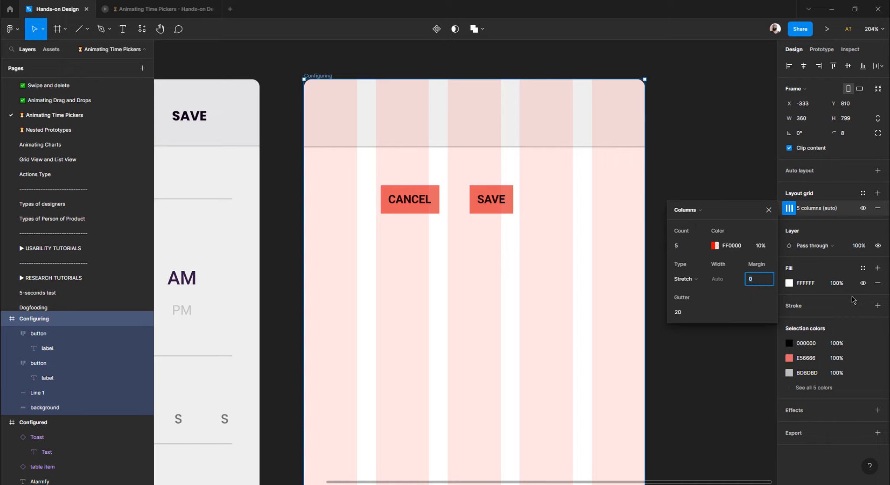
pyautogui.write('24')
pyautogui.press('Tab')
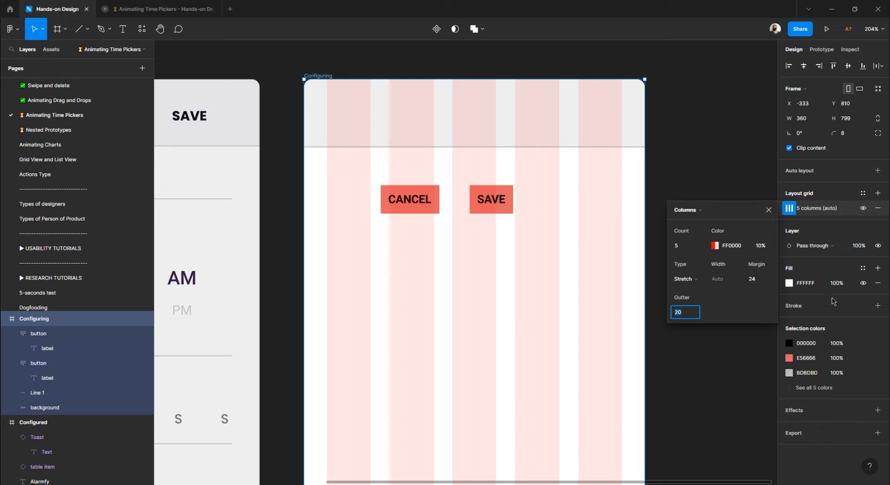
pyautogui.click(686, 311)
pyautogui.write('4')
pyautogui.press('Tab')
pyautogui.press('Tab')
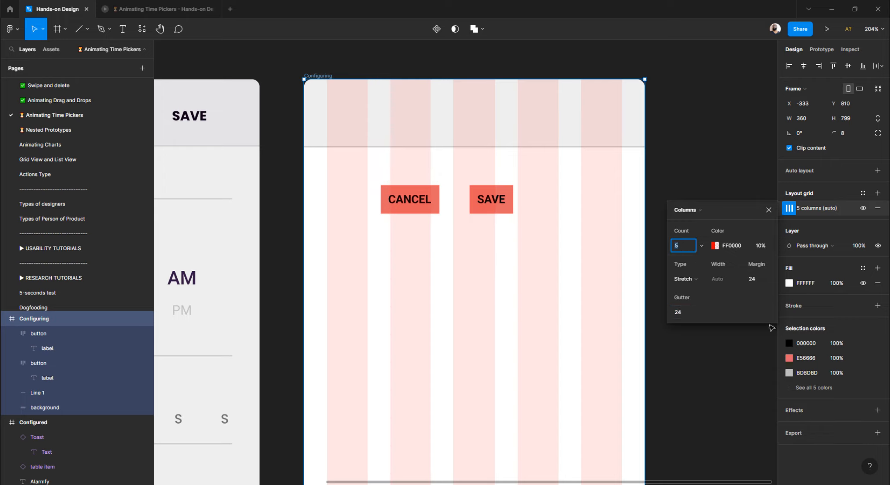
pyautogui.press('Tab')
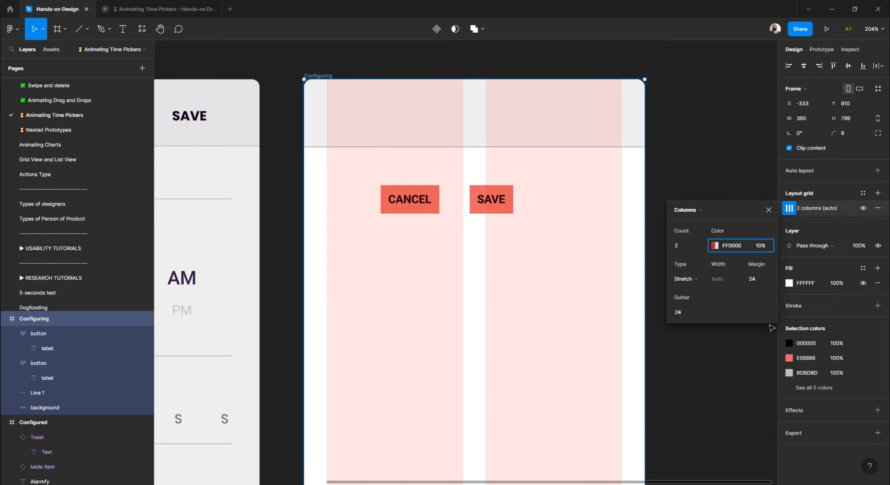
# - Close the column grid settings and place the CANCEL button in the header at X 24, Y 24
pyautogui.click(770, 212)
pyautogui.click(739, 218)
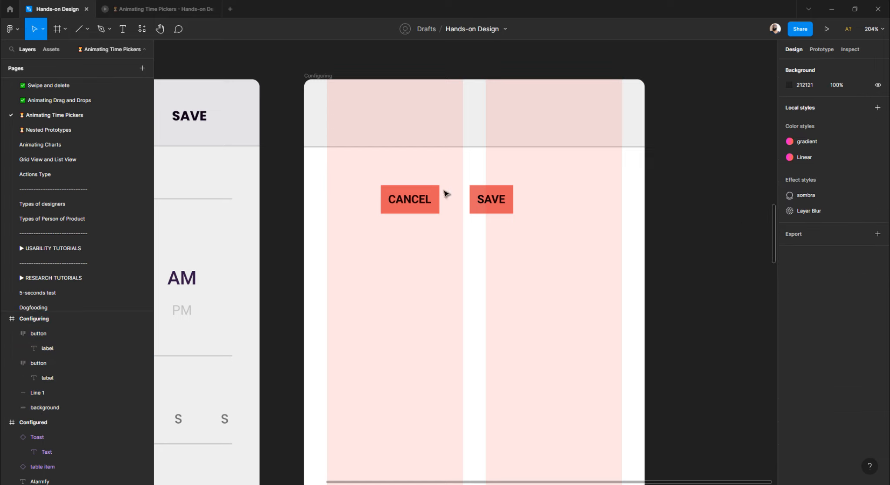
pyautogui.click(408, 210)
pyautogui.moveTo(402, 192); pyautogui.dragTo(349, 110)
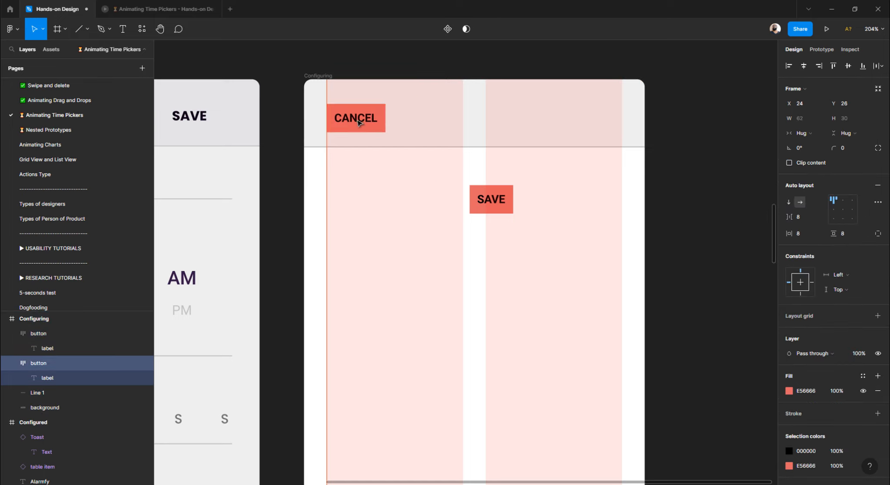
pyautogui.press('alt')
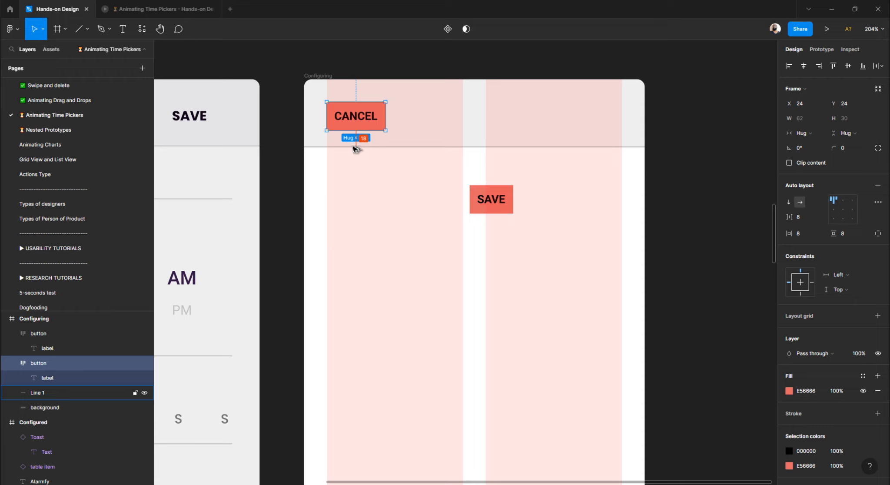
# - Place the SAVE button in the header against the second column's outer edge, at X 290, Y 24
pyautogui.click(491, 208)
pyautogui.moveTo(491, 207); pyautogui.dragTo(600, 121)
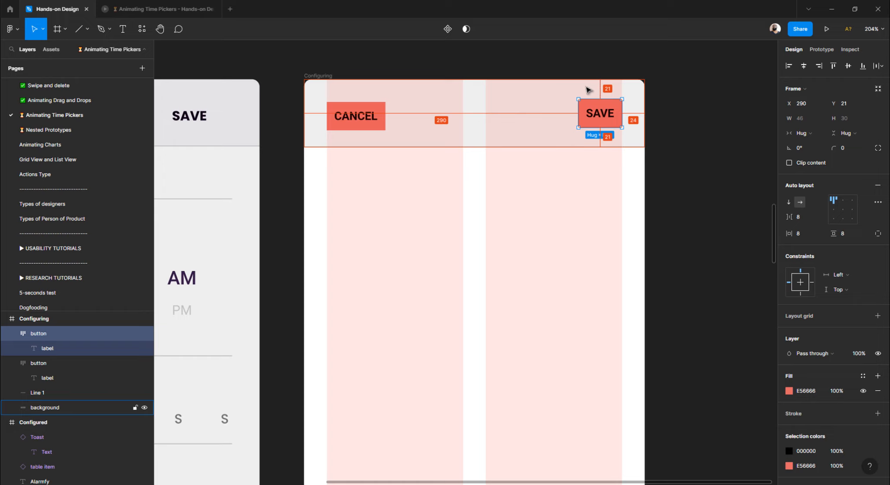
pyautogui.press('Down')
pyautogui.press('Down')
pyautogui.press('Down')
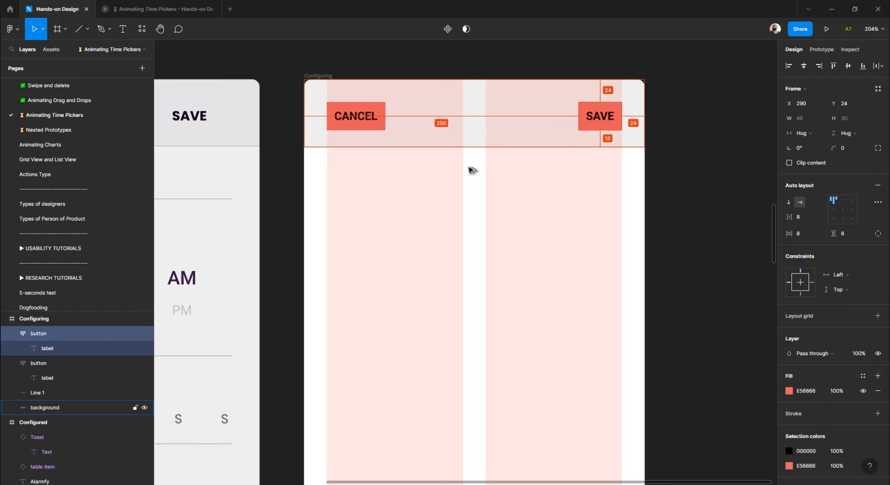
# - Rename the line under the header as "divider"
pyautogui.click(470, 148)
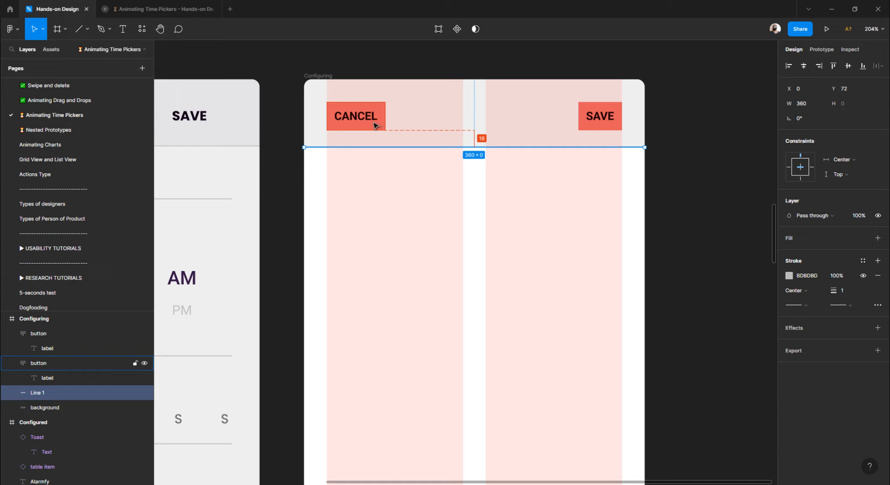
pyautogui.doubleClick(42, 394)
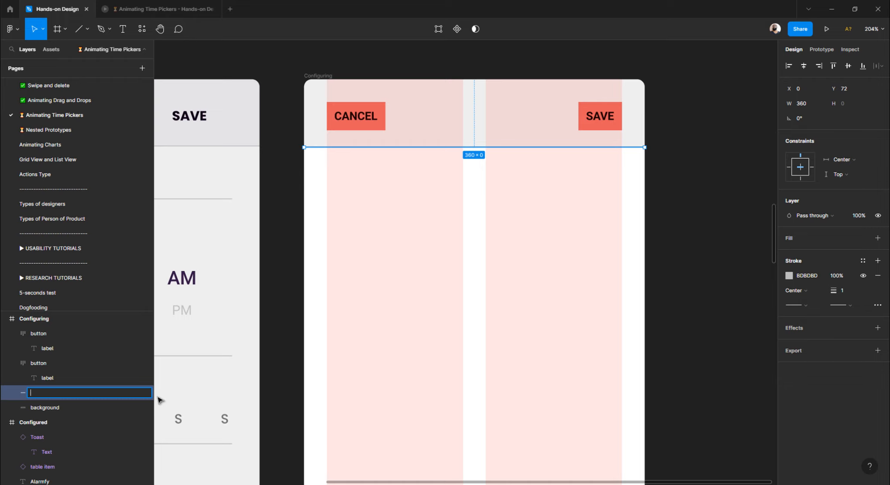
pyautogui.write('divider')
pyautogui.press('Return')
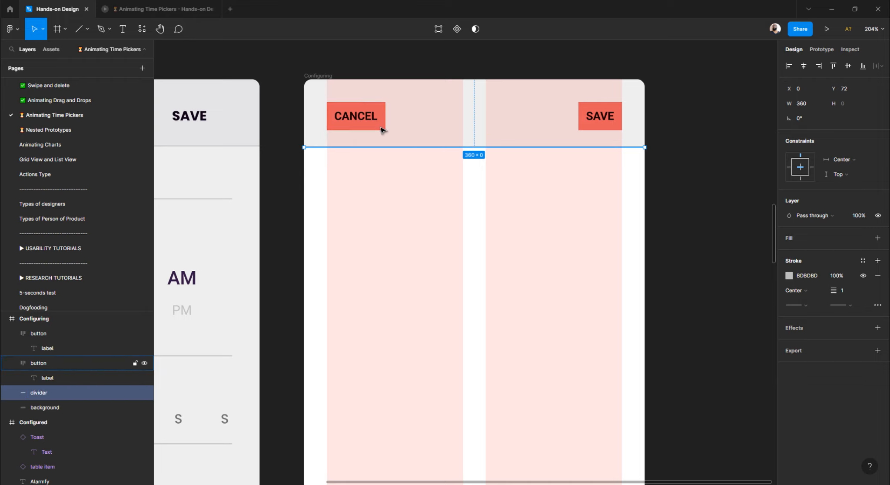
# - Move the divider down to Y 78 and extend the header background to a height of 78
pyautogui.press('Down')
pyautogui.press('Down')
pyautogui.press('Down')
pyautogui.press('Down')
pyautogui.press('Down')
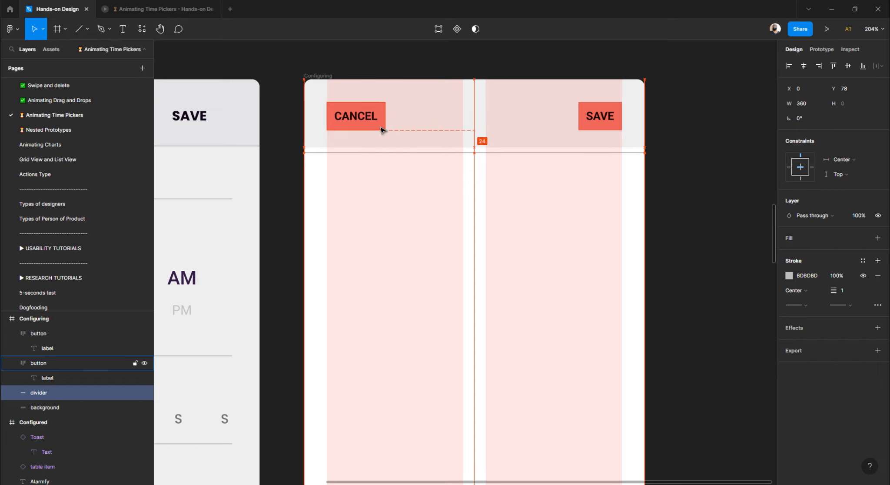
pyautogui.click(424, 128)
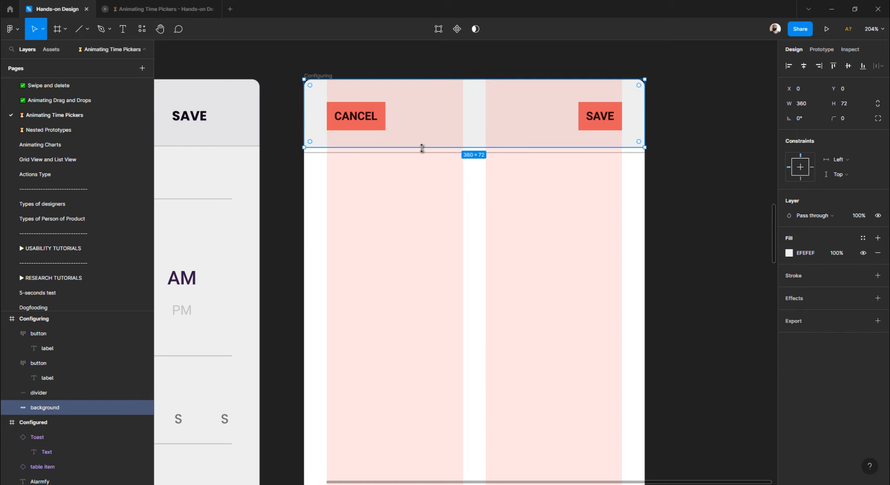
pyautogui.moveTo(422, 151); pyautogui.dragTo(422, 153)
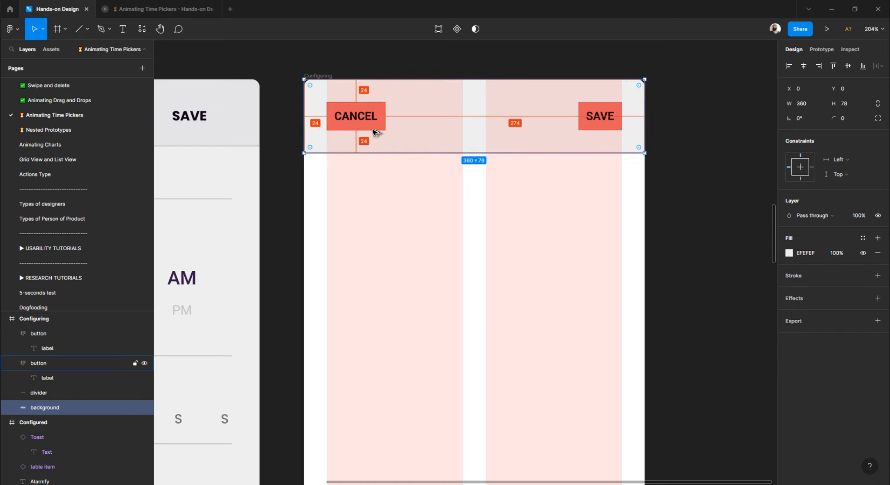
pyautogui.click(517, 207)
# - Move the CANCEL and SAVE buttons up together to Y 16
pyautogui.hscroll(-5, 681, 179)
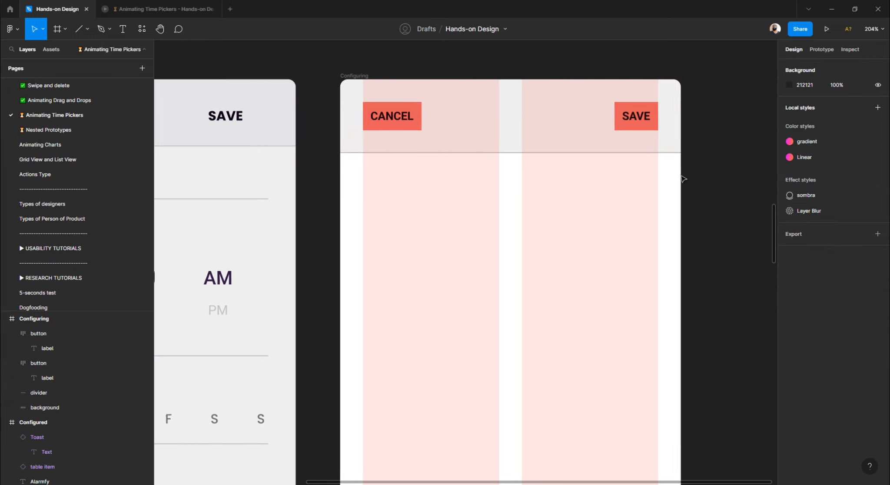
pyautogui.hscroll(6, 682, 180)
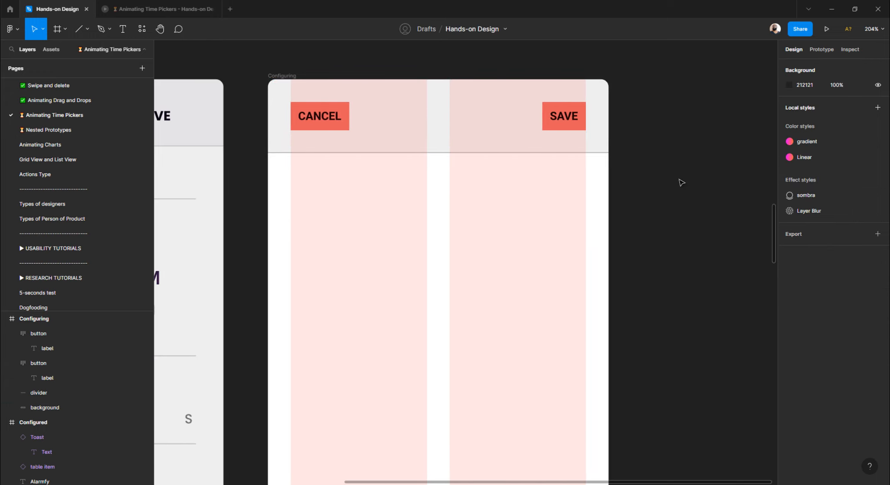
pyautogui.click(313, 117)
pyautogui.keyDown('shift'); pyautogui.click(553, 112); pyautogui.keyUp('shift')
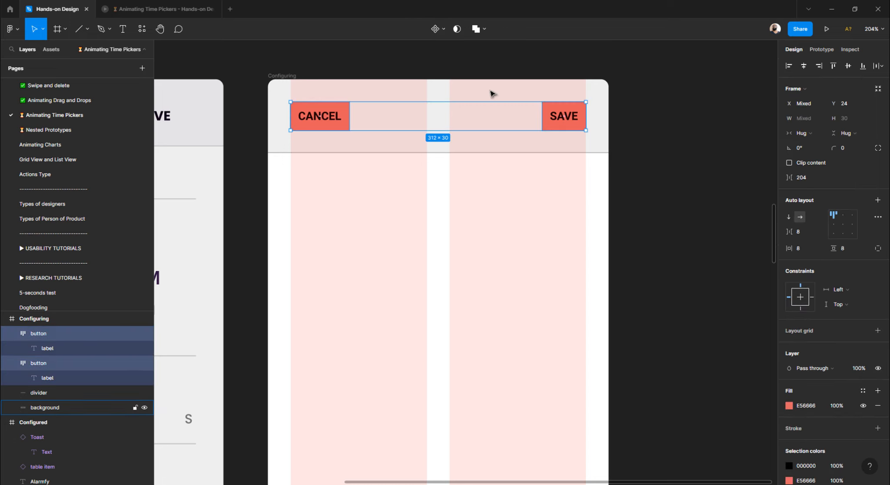
pyautogui.press('Up')
pyautogui.press('Up')
pyautogui.press('Up')
pyautogui.press('Up')
pyautogui.press('Up')
pyautogui.press('Up')
pyautogui.press('Up')
pyautogui.press('Up')
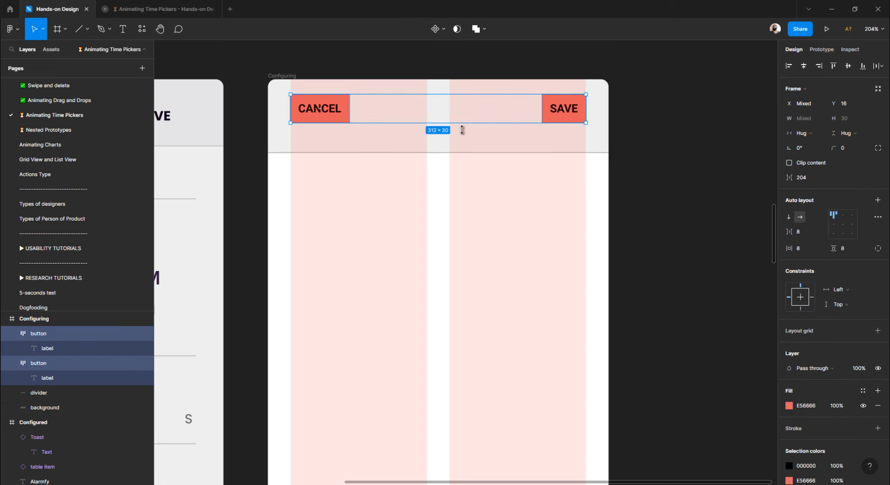
# - Move the divider up to Y 62 and shrink the header background to a height of 62
pyautogui.click(448, 154)
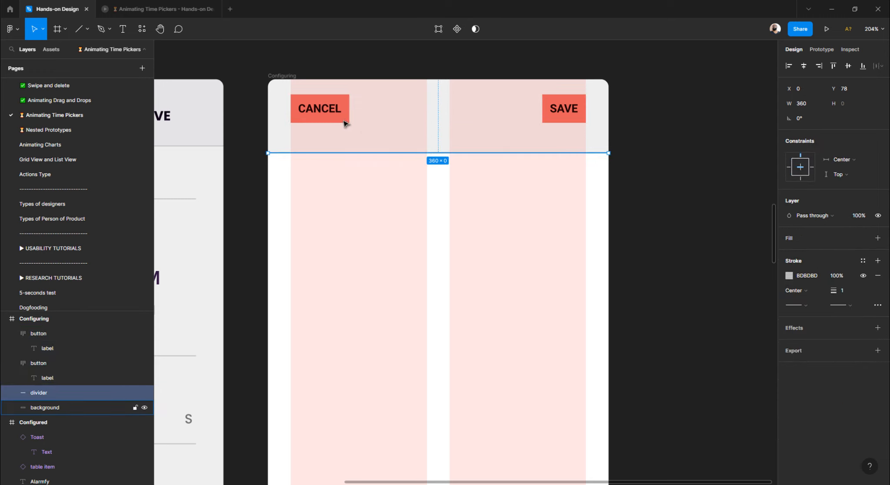
pyautogui.hotkey('shift', 'Up')
pyautogui.hotkey('shift', 'Up')
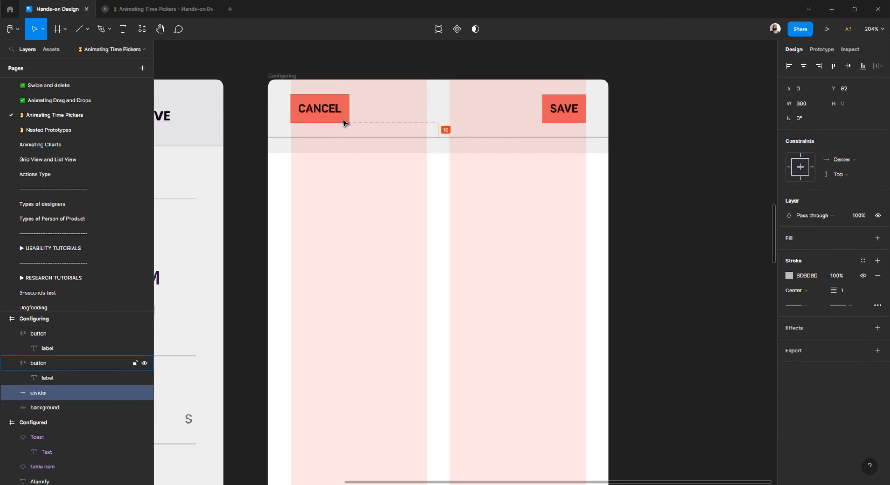
pyautogui.click(333, 149)
pyautogui.moveTo(336, 153); pyautogui.dragTo(341, 138)
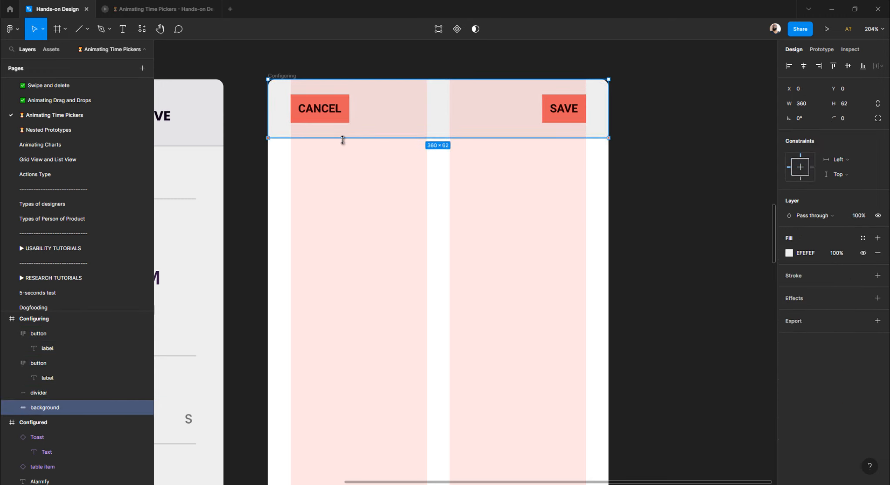
# - Hide the fill of the CANCEL and SAVE buttons and compare the header with the original screen
pyautogui.click(335, 112)
pyautogui.keyDown('shift'); pyautogui.click(557, 113); pyautogui.keyUp('shift')
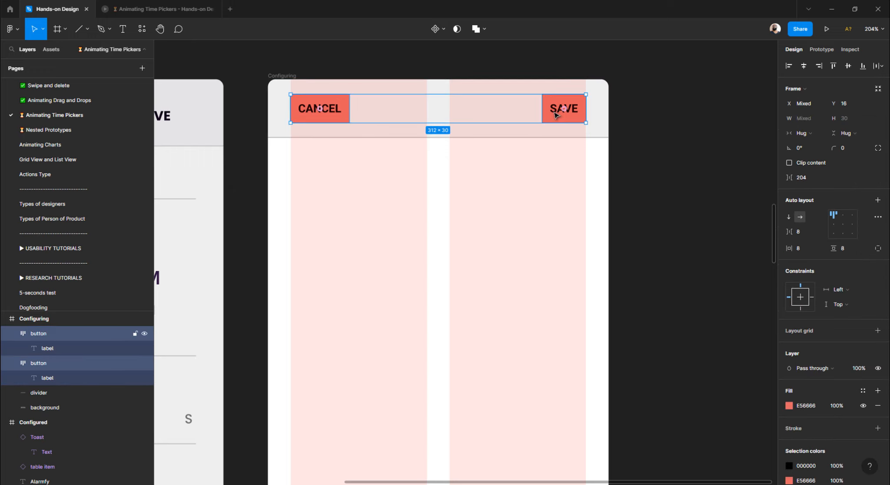
pyautogui.click(864, 408)
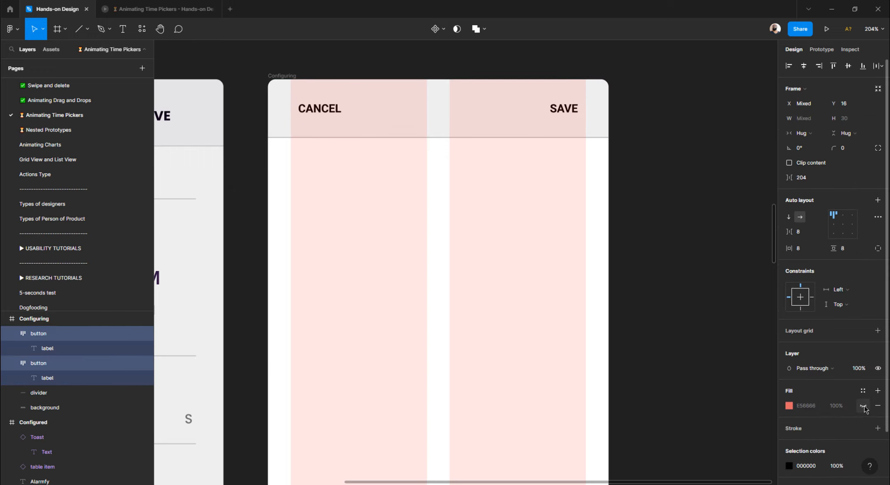
pyautogui.click(711, 227)
pyautogui.scroll(-3, 439, 157)
pyautogui.scroll(-4, 440, 160)
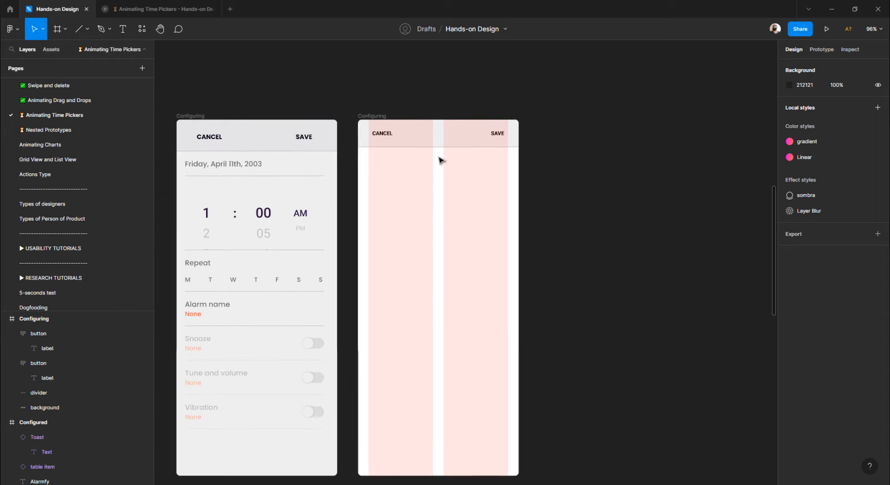
pyautogui.scroll(3, 440, 161)
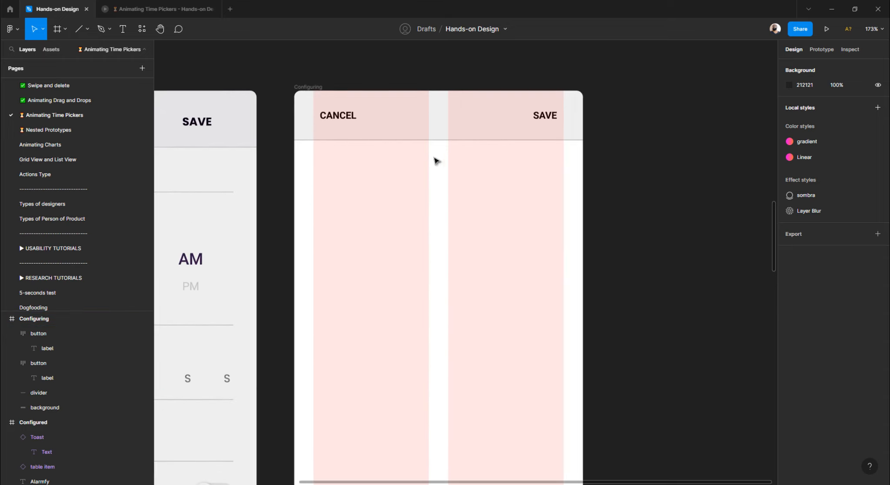
pyautogui.scroll(1, 379, 145)
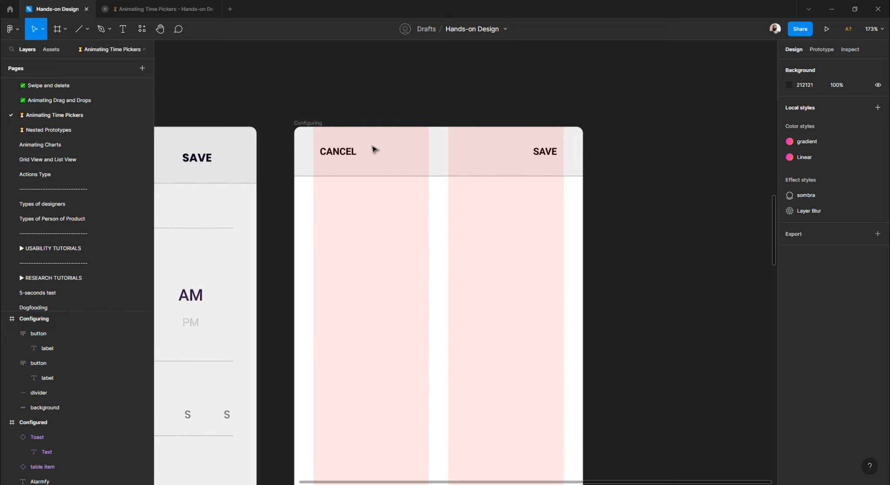
# - Show the CANCEL button's fill, align its content top center and widen it to 144 to fill the first column
pyautogui.click(350, 156)
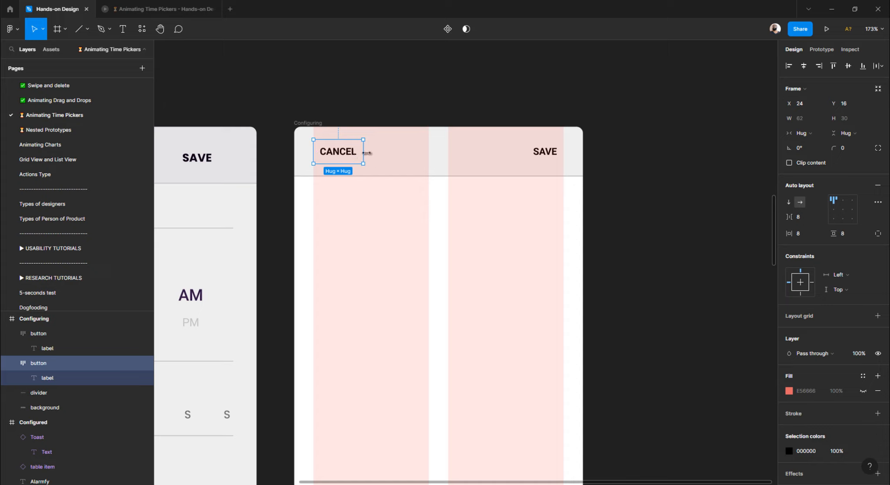
pyautogui.click(863, 391)
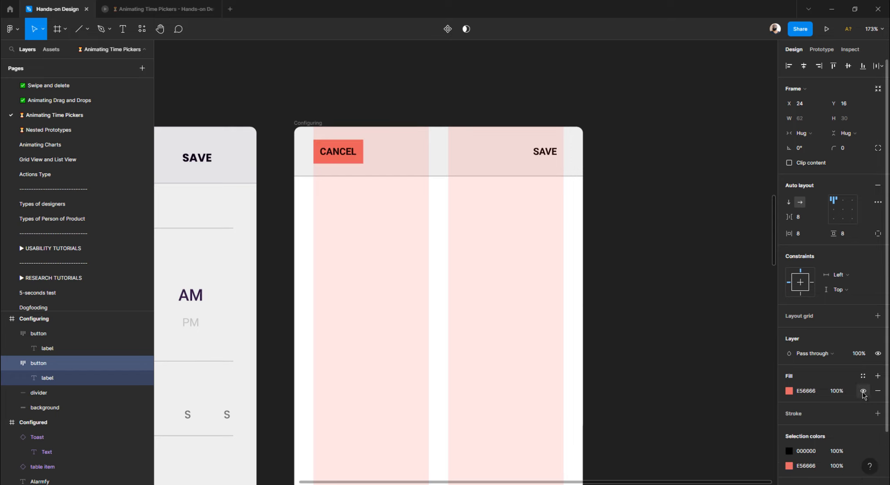
pyautogui.click(844, 202)
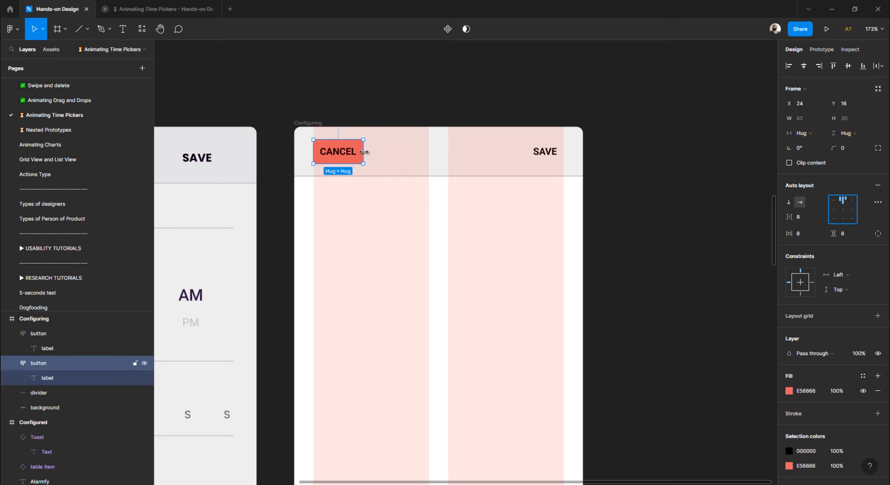
pyautogui.moveTo(387, 151); pyautogui.dragTo(430, 150)
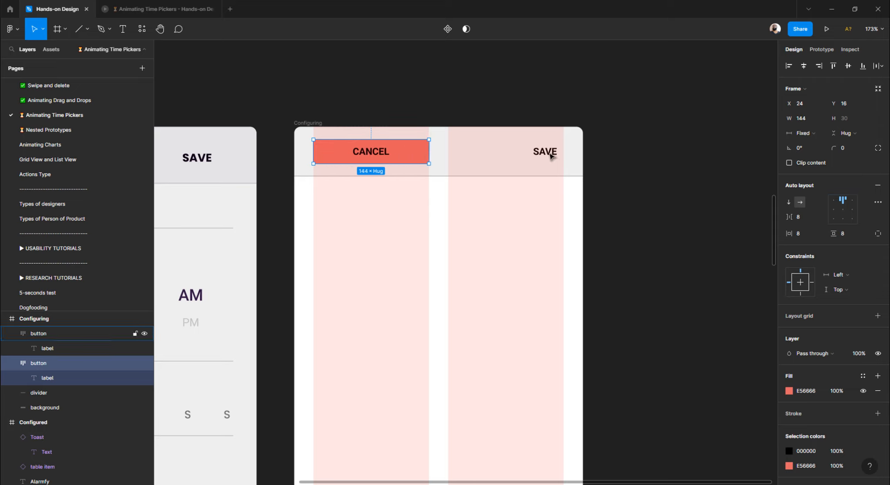
# - Widen the SAVE button to 144 to fill the second column, center its content and show its fill
pyautogui.click(532, 154)
pyautogui.moveTo(527, 152); pyautogui.dragTo(448, 152)
pyautogui.click(844, 201)
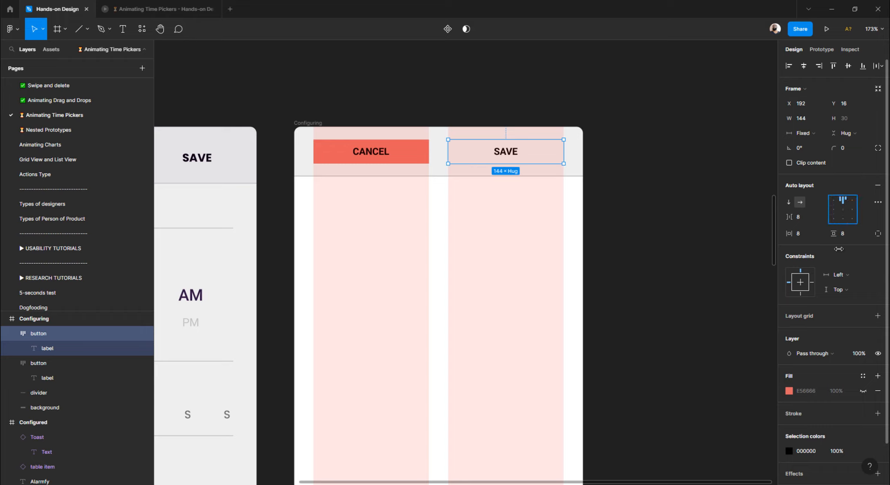
pyautogui.click(842, 209)
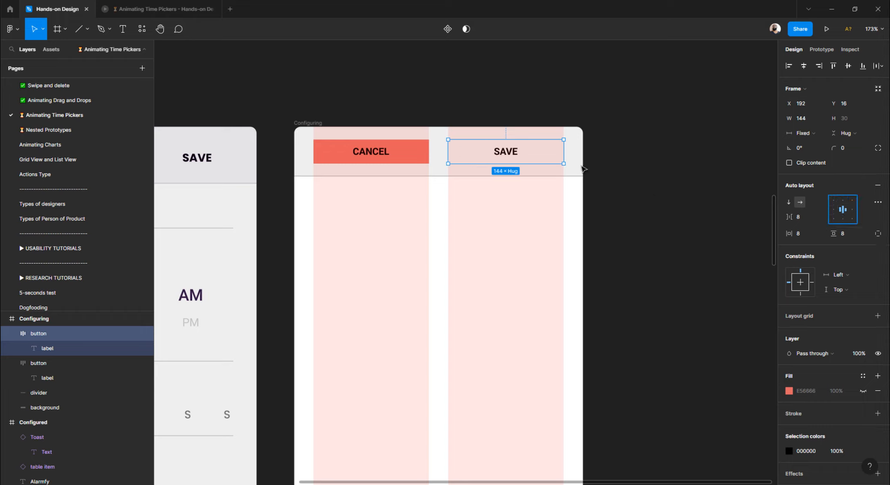
pyautogui.click(863, 391)
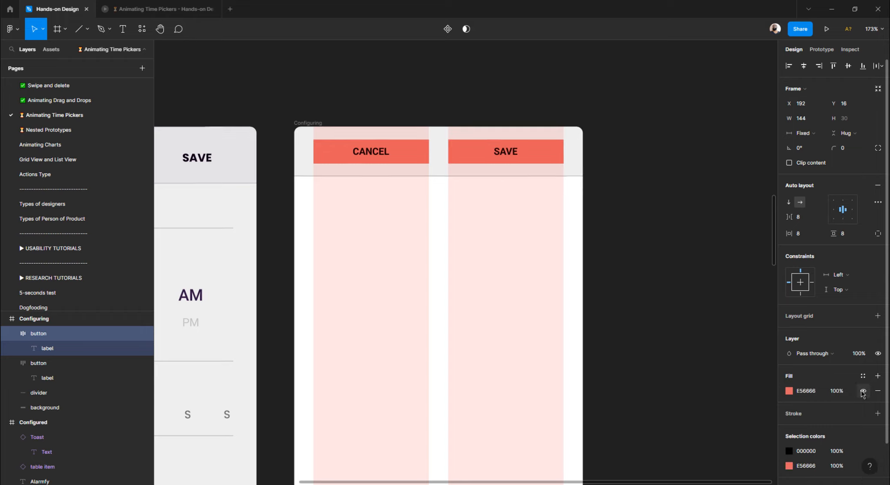
# - Hide the red fill of both the CANCEL and SAVE buttons
pyautogui.click(657, 227)
pyautogui.click(484, 154)
pyautogui.keyDown('shift'); pyautogui.click(409, 157); pyautogui.keyUp('shift')
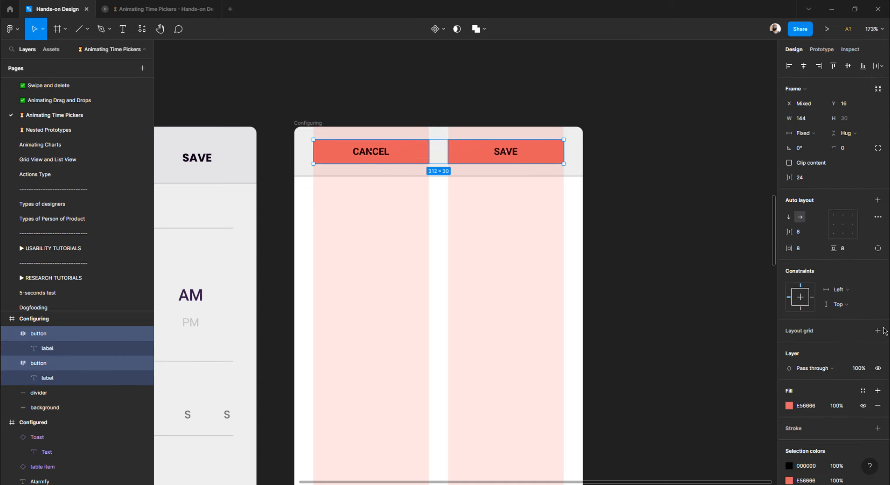
pyautogui.click(863, 406)
pyautogui.click(652, 270)
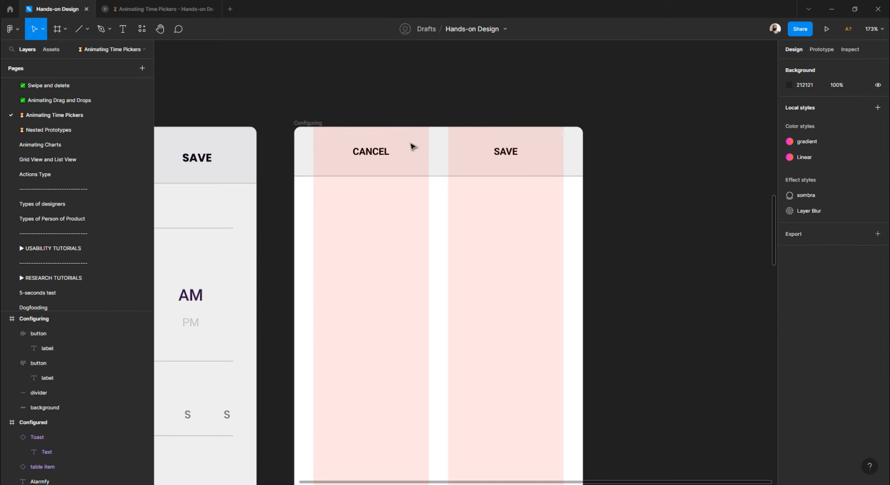
# - Measure the spacing around the CANCEL button in the original screen's header
pyautogui.scroll(-3, 403, 144)
pyautogui.scroll(-2, 404, 147)
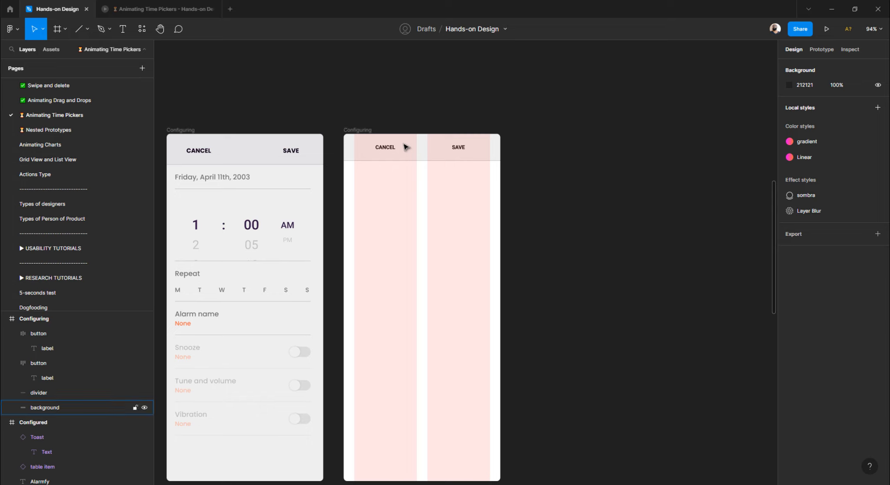
pyautogui.click(205, 152)
pyautogui.click(205, 154)
pyautogui.press('alt')
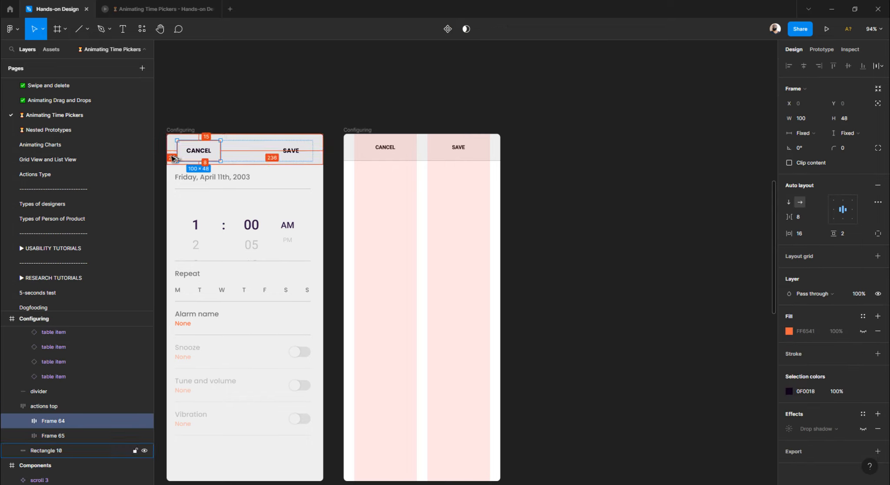
# - Try aligning the CANCEL button's content to the left and the SAVE button's content to the right
pyautogui.click(378, 127)
pyautogui.scroll(5, 388, 137)
pyautogui.click(385, 166)
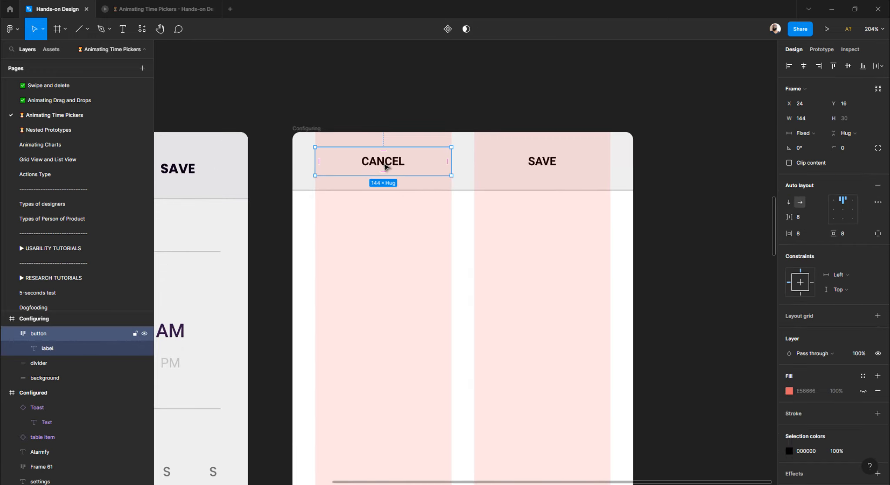
pyautogui.click(834, 201)
pyautogui.click(562, 167)
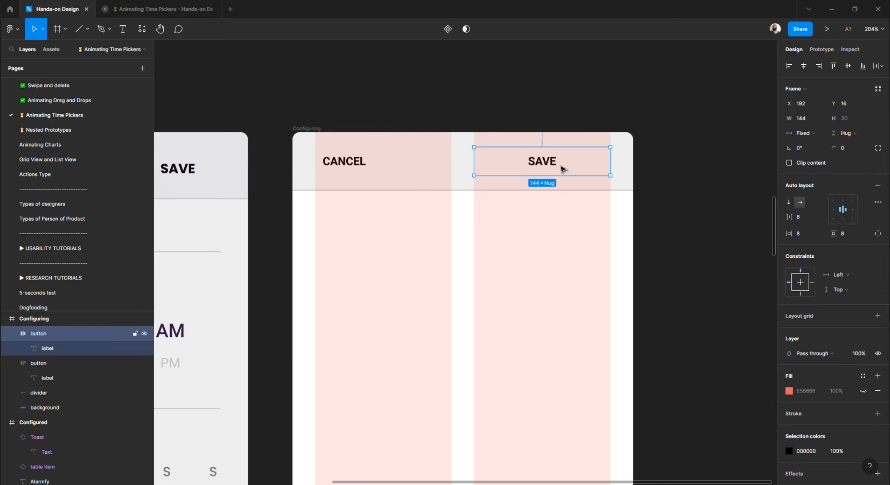
pyautogui.click(852, 210)
pyautogui.click(706, 184)
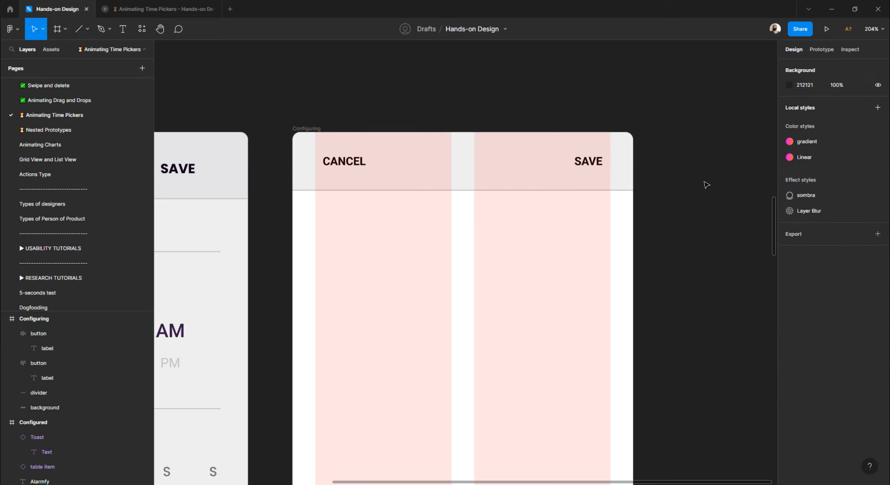
# - Undo the alignment changes on the SAVE and CANCEL buttons
pyautogui.hotkey('ctrl', 'z')
pyautogui.hotkey('ctrl', 'z')
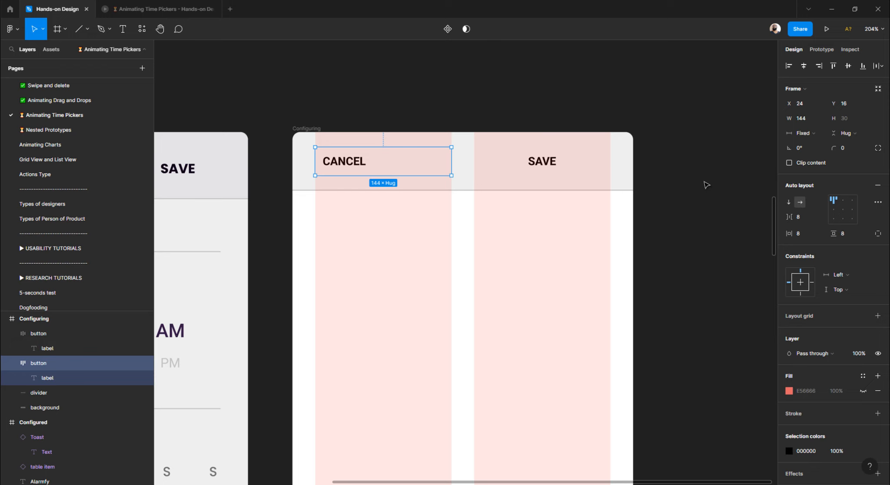
pyautogui.hotkey('ctrl', 'z')
pyautogui.click(706, 183)
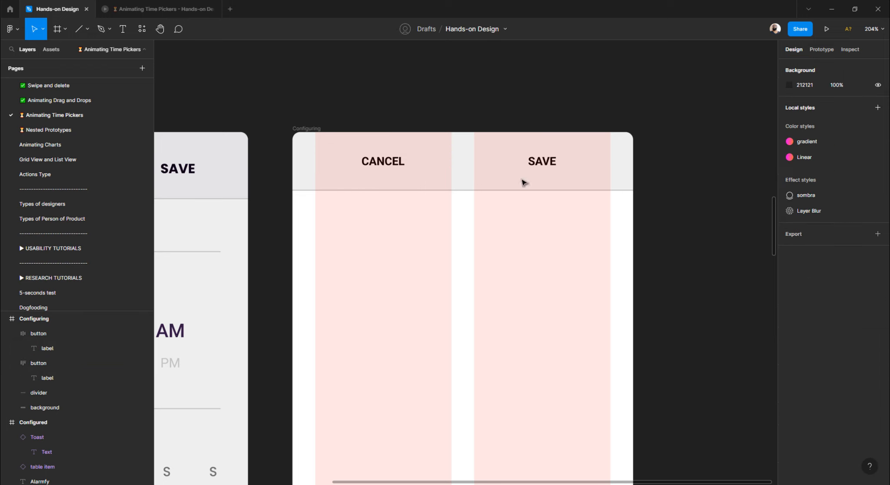
# - Hide the two-column layout grid of the new Configuring frame
pyautogui.click(314, 127)
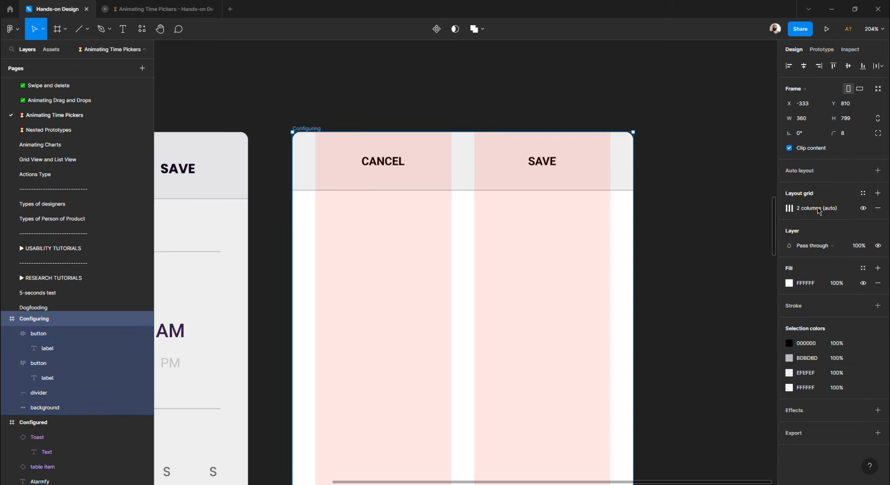
pyautogui.click(863, 208)
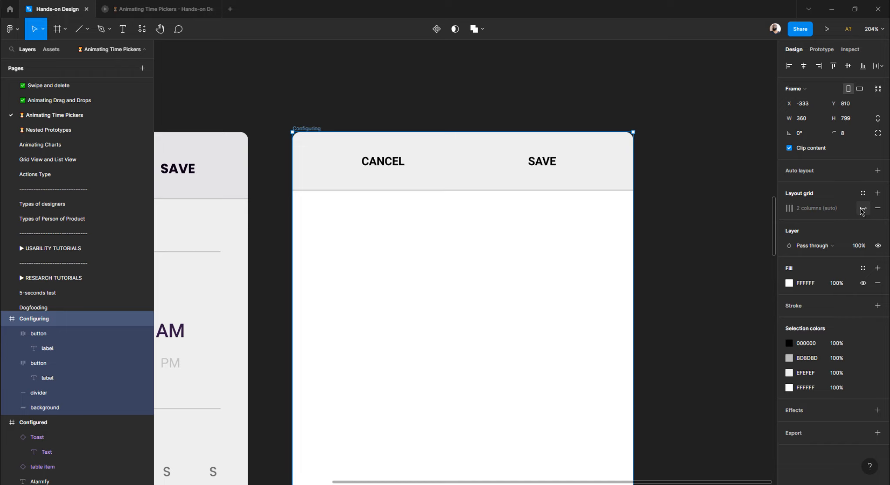
pyautogui.scroll(-3, 584, 187)
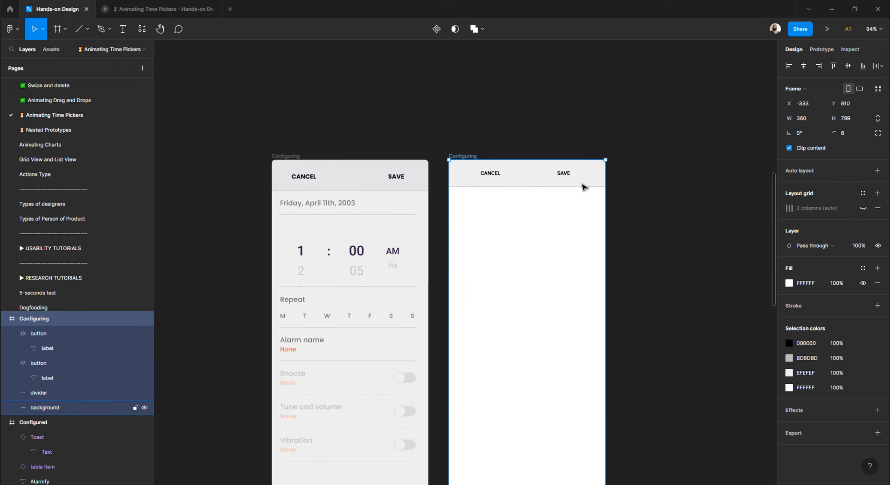
# - Set the font size of the SAVE and CANCEL labels in the new header to 14
pyautogui.scroll(3, 584, 187)
pyautogui.click(565, 175)
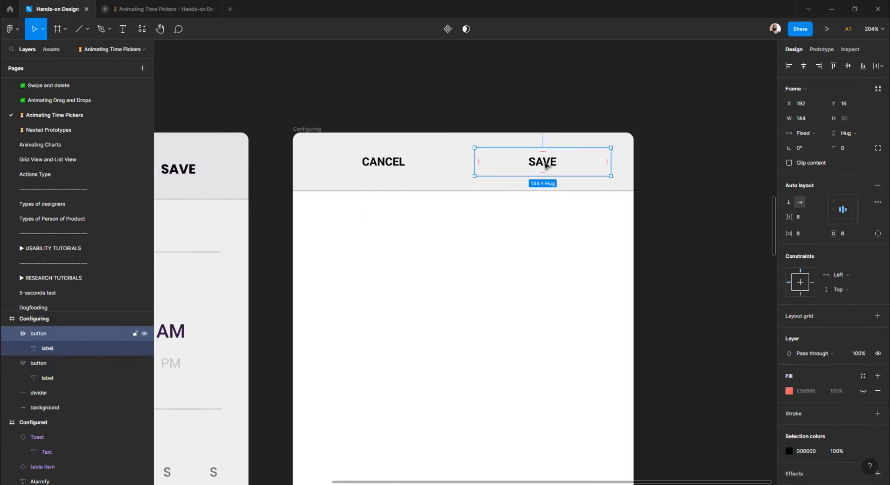
pyautogui.doubleClick(545, 164)
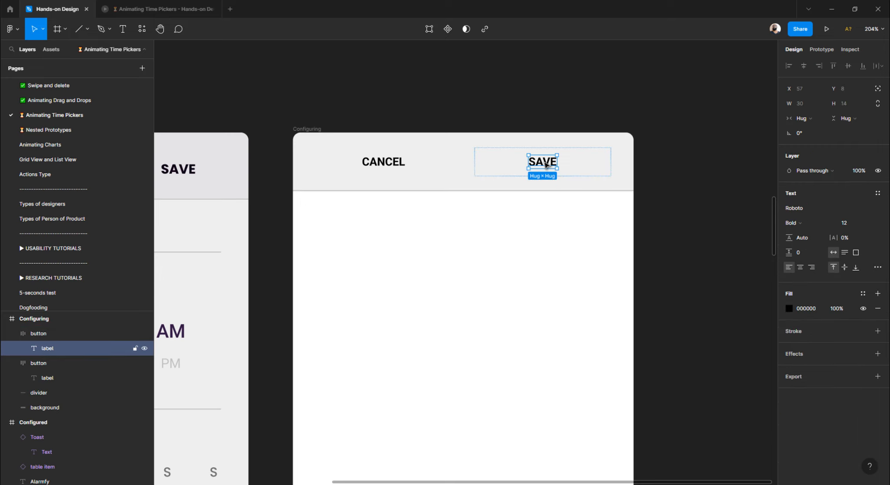
pyautogui.click(850, 223)
pyautogui.hotkey('ctrl', 'a')
pyautogui.press('Return')
pyautogui.doubleClick(395, 165)
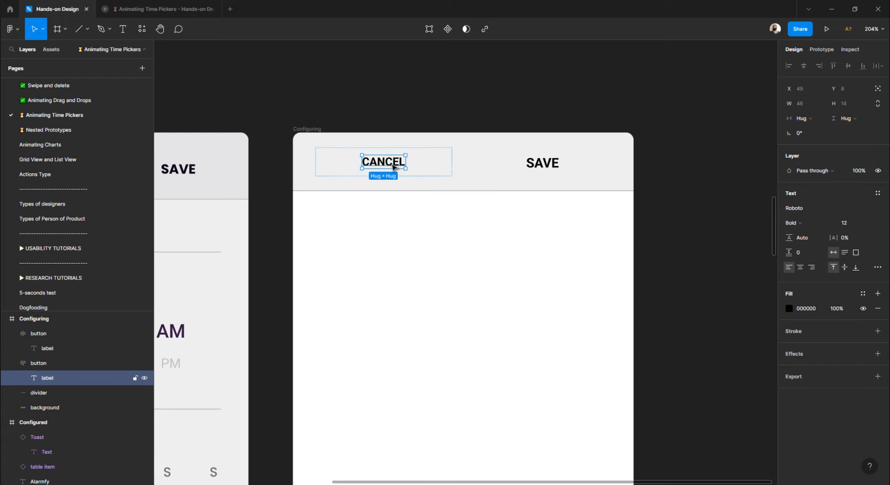
pyautogui.click(857, 225)
pyautogui.press('Return')
pyautogui.press('Escape')
pyautogui.scroll(-3, 455, 191)
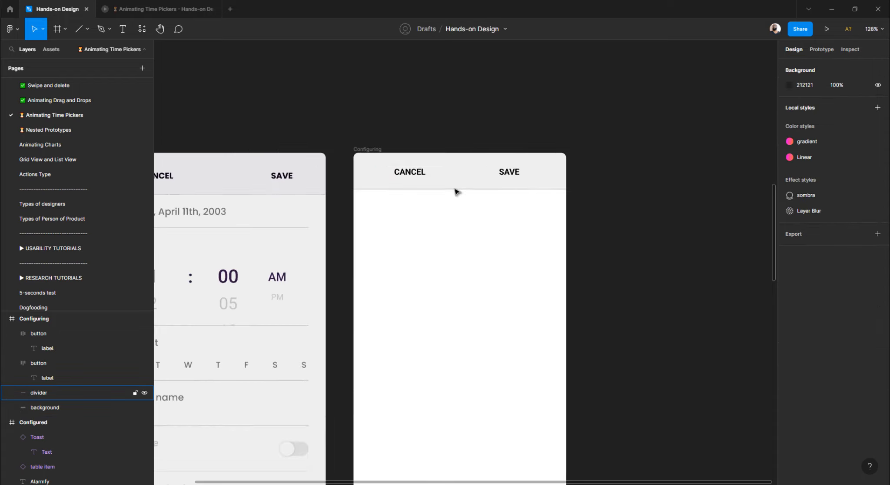
# - Group the new header's buttons, divider and background, and name the group Actions
pyautogui.scroll(-3, 456, 192)
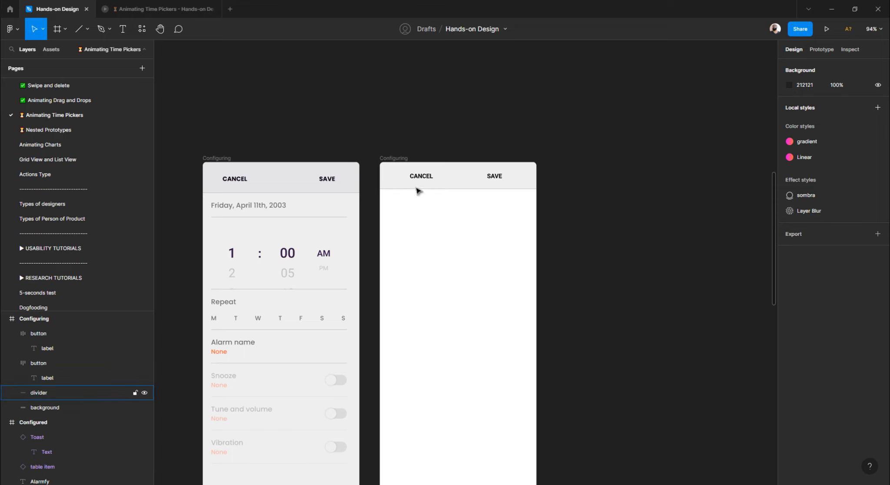
pyautogui.scroll(2, 395, 147)
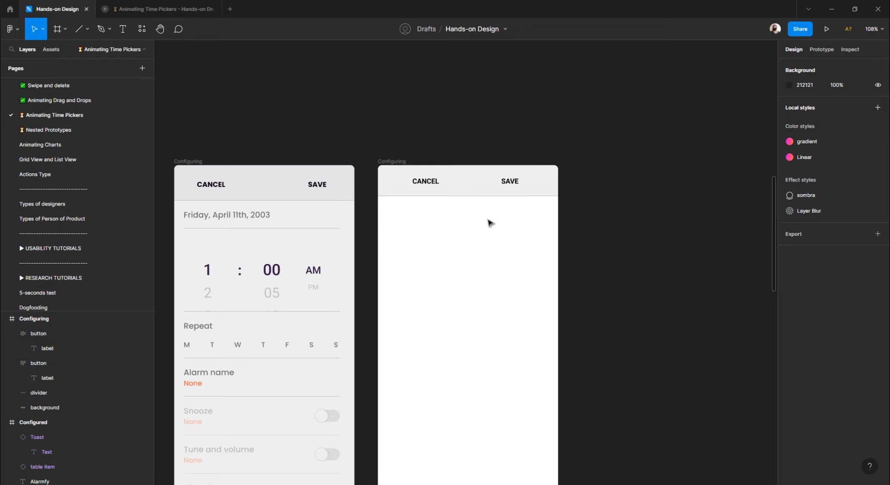
pyautogui.moveTo(626, 229); pyautogui.dragTo(374, 173)
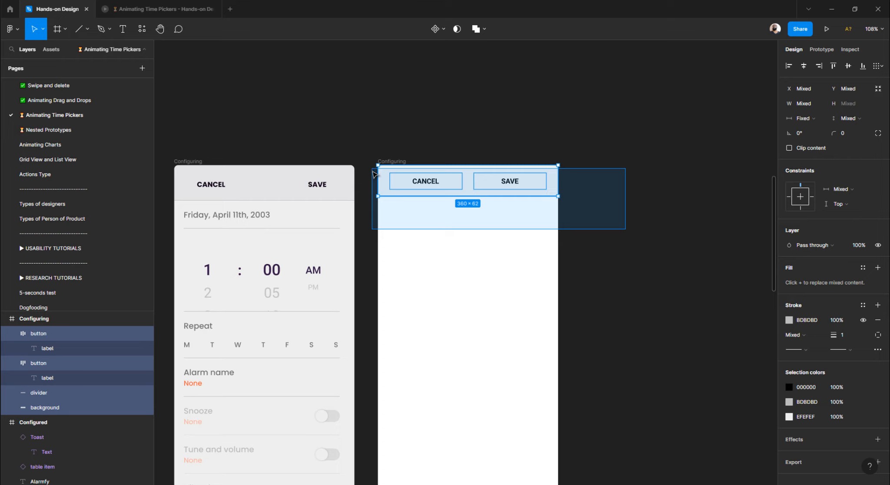
pyautogui.hotkey('ctrl', 'g')
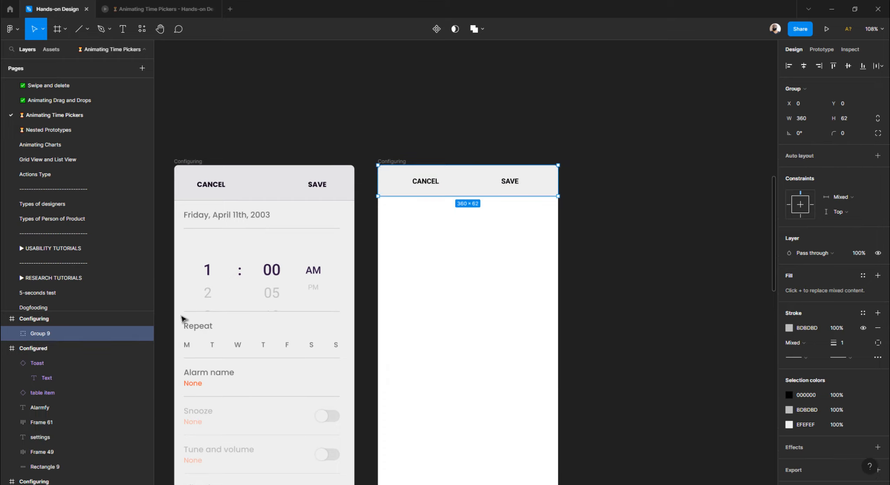
pyautogui.doubleClick(44, 335)
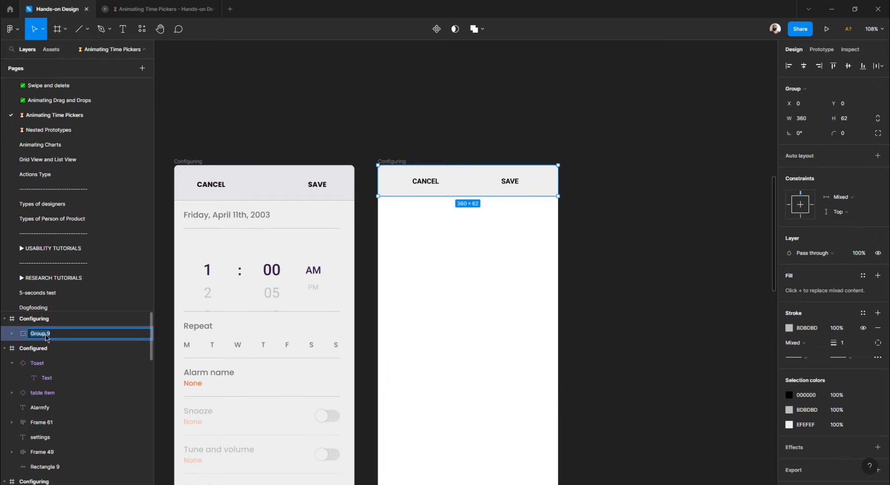
pyautogui.write('Actions')
pyautogui.press('Return')
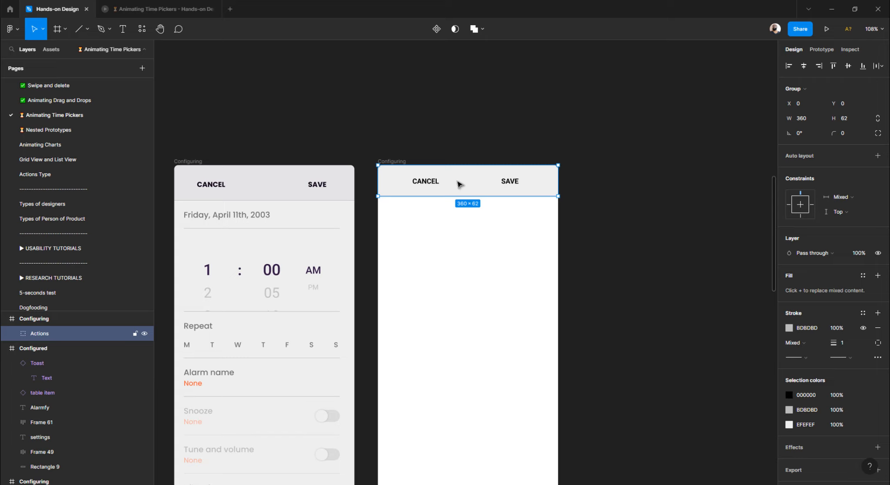
# - Examine the app bar examples on the 002) App Bar page and return to the Animating Time Pickers page
pyautogui.scroll(10, 103, 193)
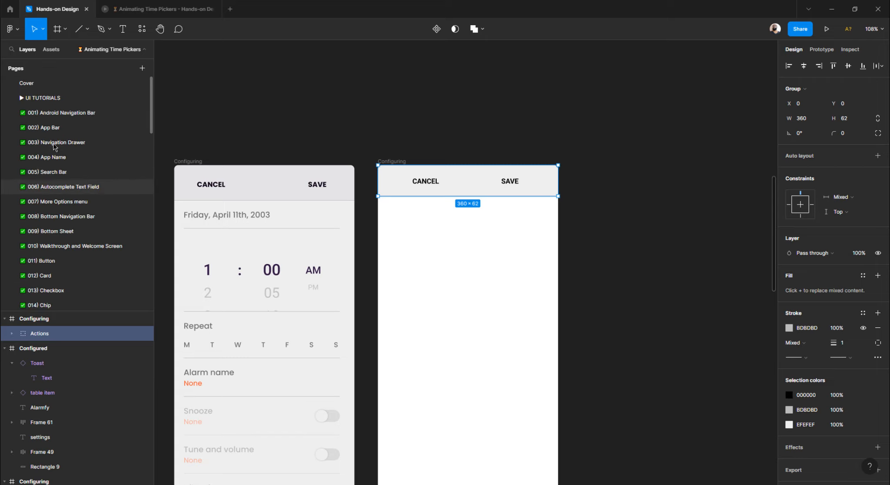
pyautogui.click(52, 115)
pyautogui.click(52, 129)
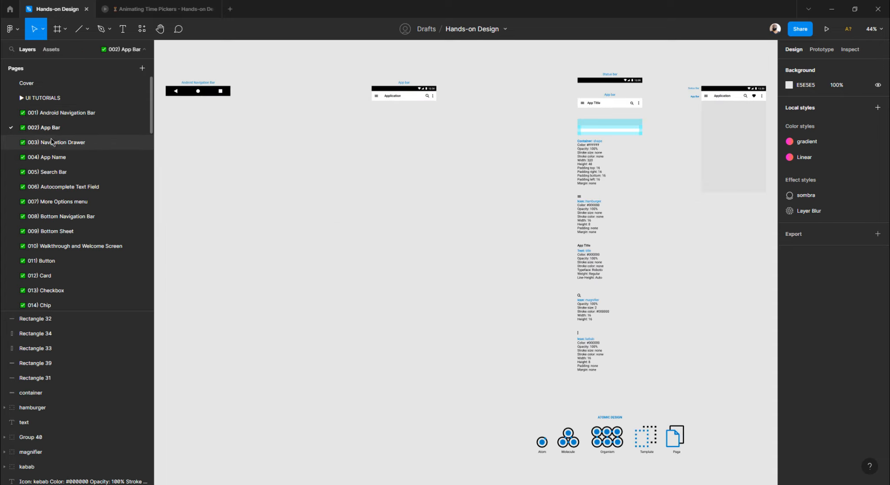
pyautogui.scroll(5, 406, 95)
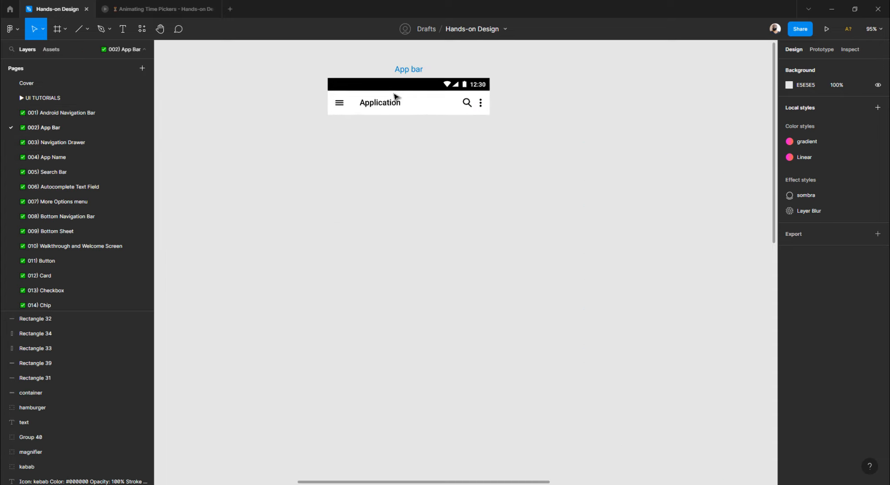
pyautogui.scroll(-3, 384, 111)
pyautogui.hscroll(3, 384, 107)
pyautogui.hscroll(10, 386, 110)
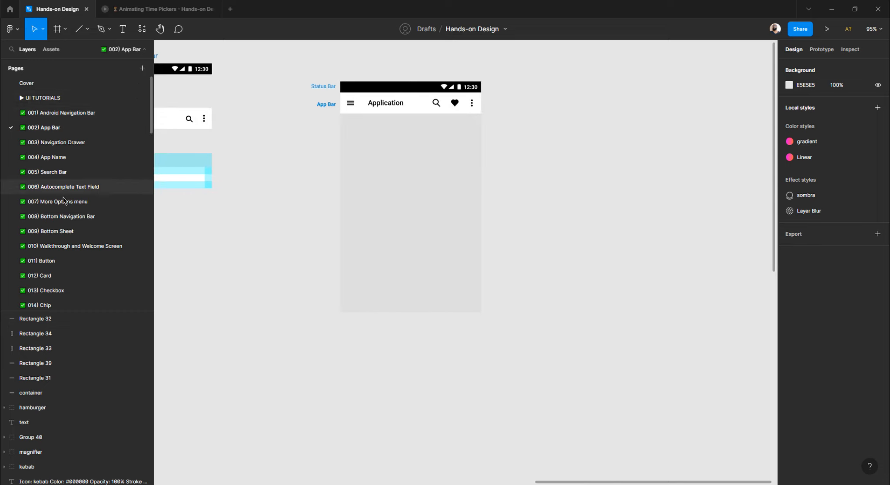
pyautogui.scroll(-10, 65, 201)
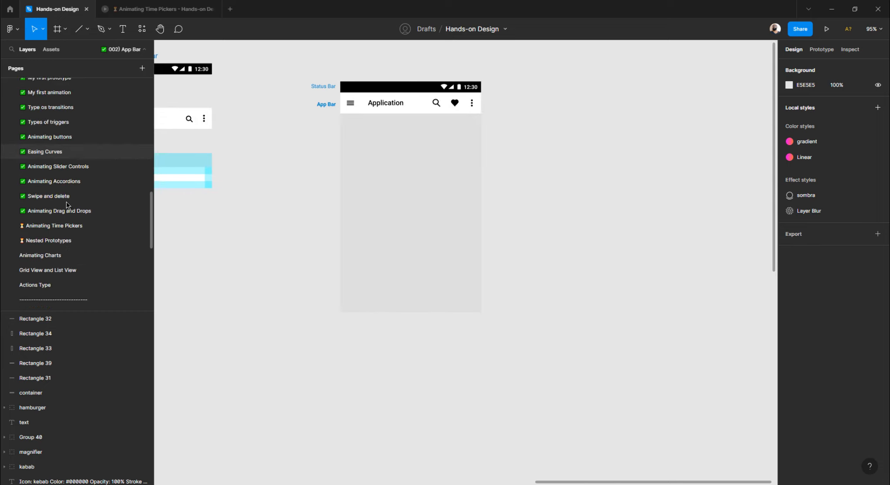
pyautogui.click(63, 226)
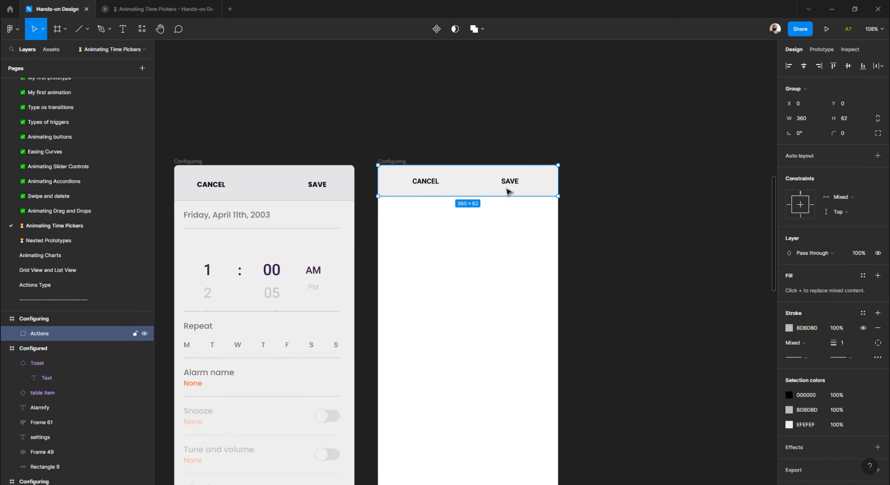
pyautogui.click(427, 125)
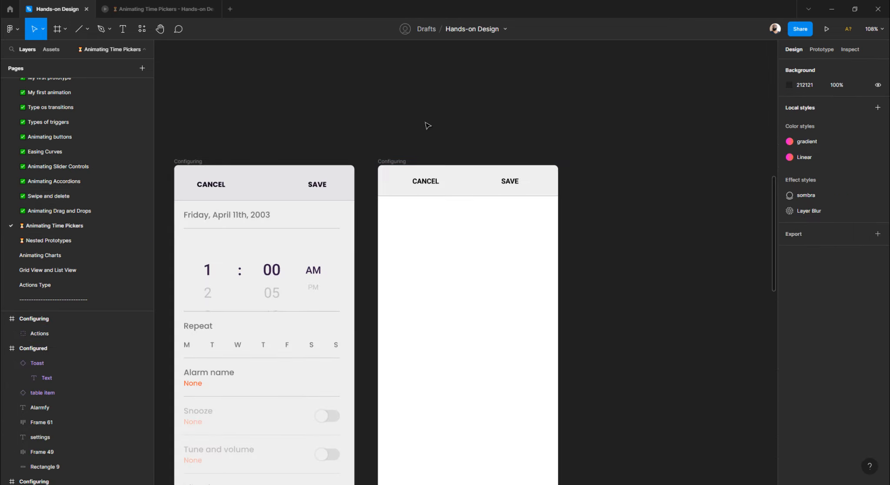
pyautogui.click(235, 222)
pyautogui.click(455, 246)
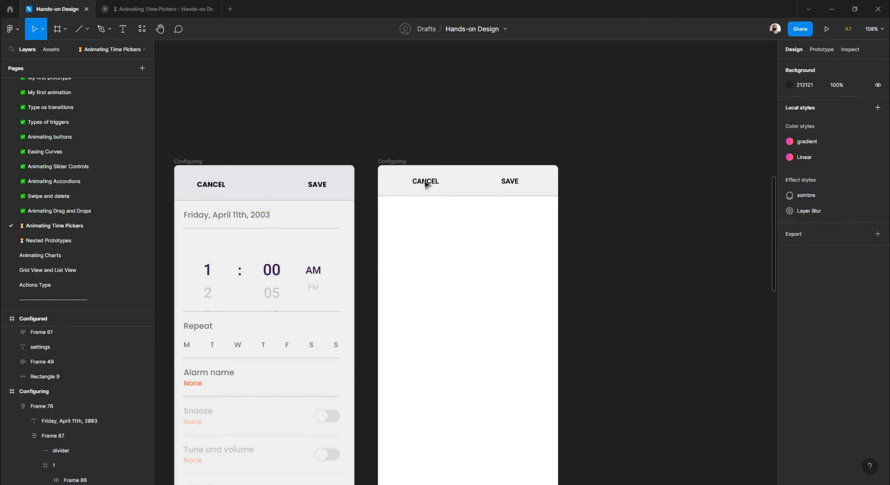
pyautogui.doubleClick(433, 182)
pyautogui.moveTo(427, 183)
pyautogui.mouseDown()
pyautogui.moveTo(422, 223)
pyautogui.moveTo(426, 185)
pyautogui.mouseUp()
pyautogui.click(414, 237)
# - Copy the CANCEL label from the Actions group into the new Configuring frame and place it below the header at about X 29, Y 105
pyautogui.doubleClick(423, 185)
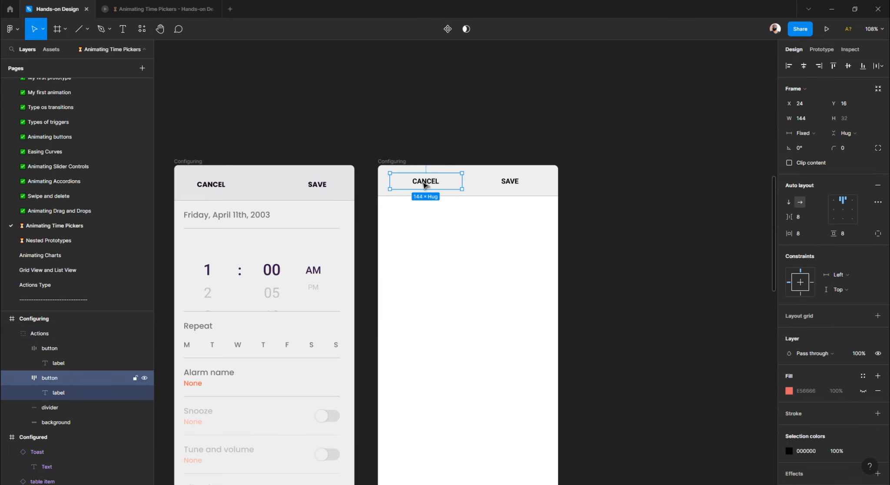
pyautogui.click(424, 185)
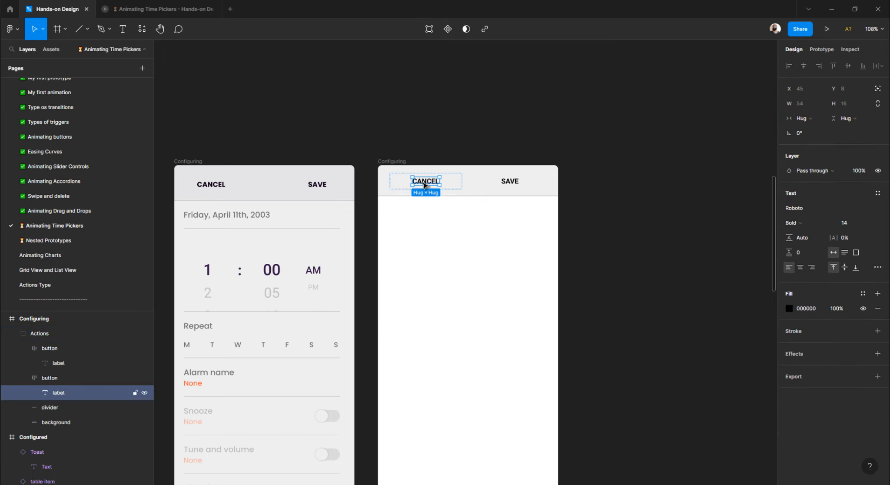
pyautogui.click(50, 378)
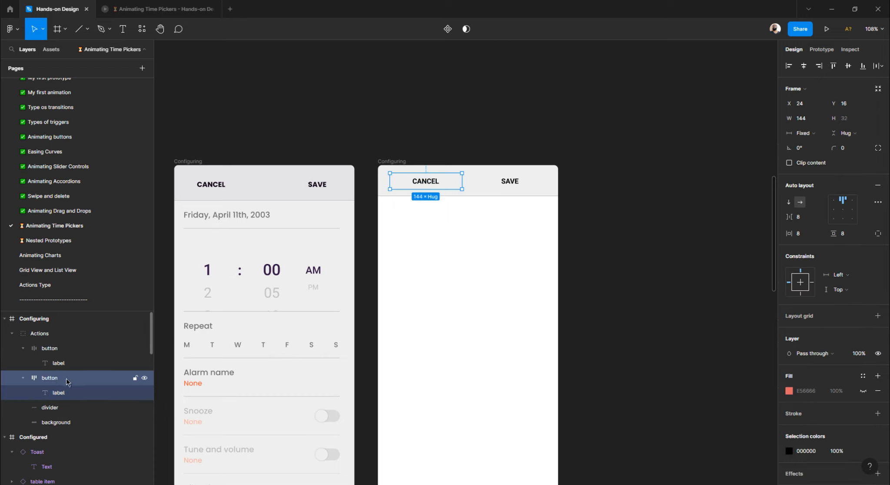
pyautogui.click(66, 392)
pyautogui.click(61, 381)
pyautogui.click(65, 392)
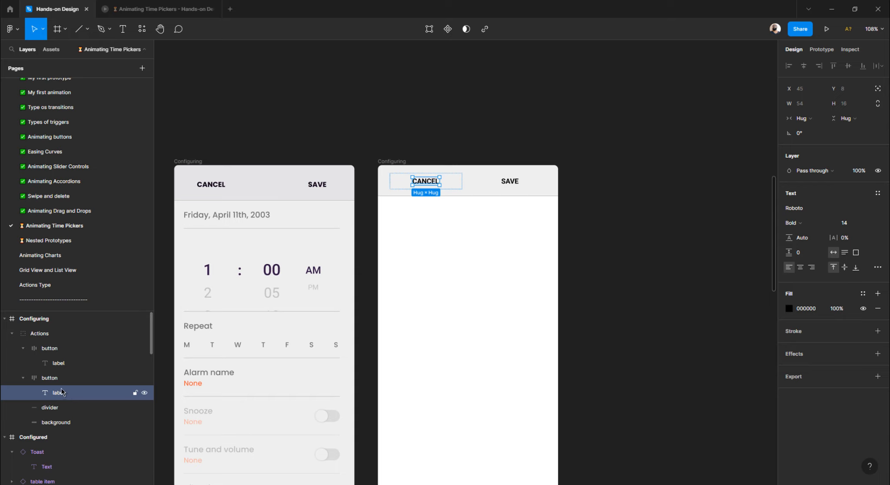
pyautogui.click(409, 262)
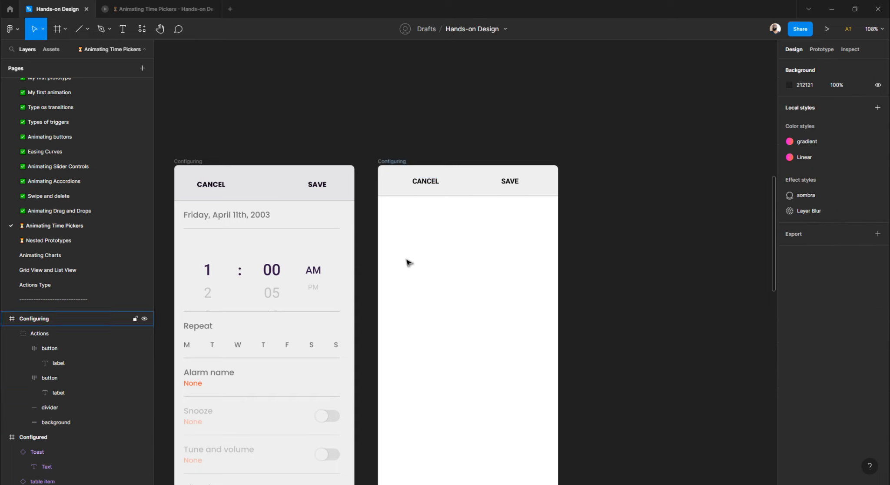
pyautogui.hotkey('ctrl', 'v')
pyautogui.moveTo(440, 182); pyautogui.dragTo(403, 222)
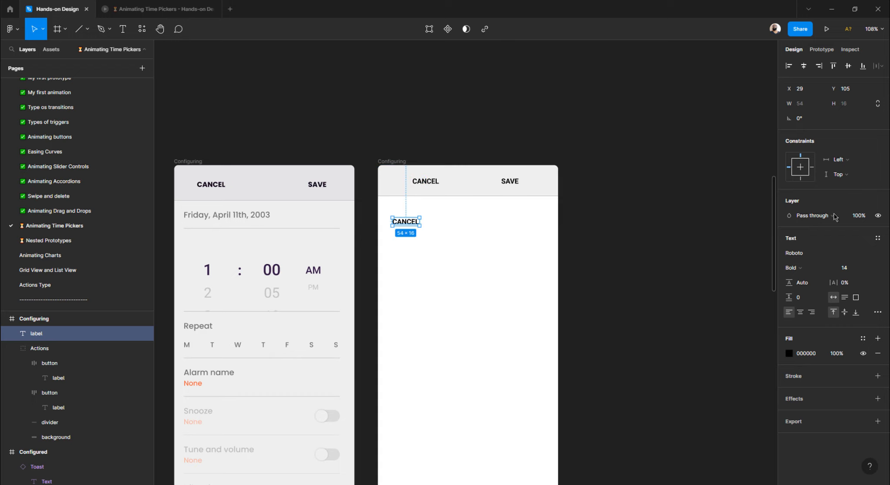
pyautogui.click(607, 215)
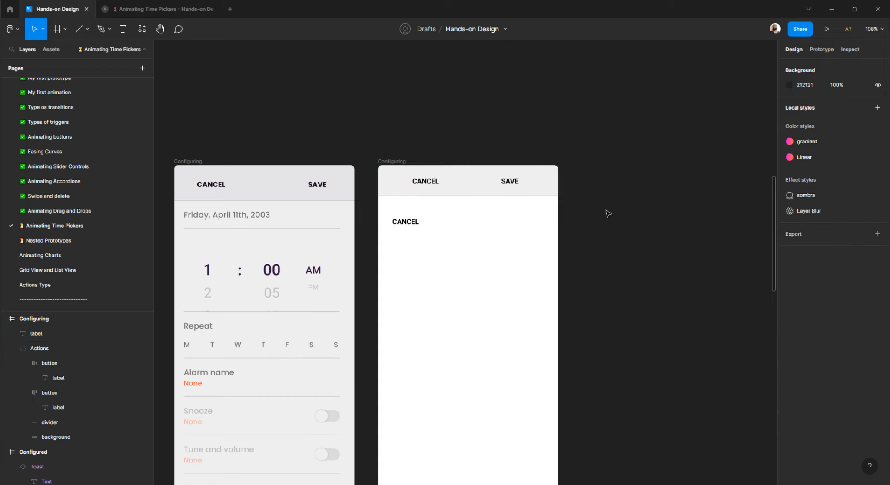
# - Show the two-column layout grid of the new Configuring frame and select the copied CANCEL label below the header
pyautogui.click(388, 161)
pyautogui.click(863, 223)
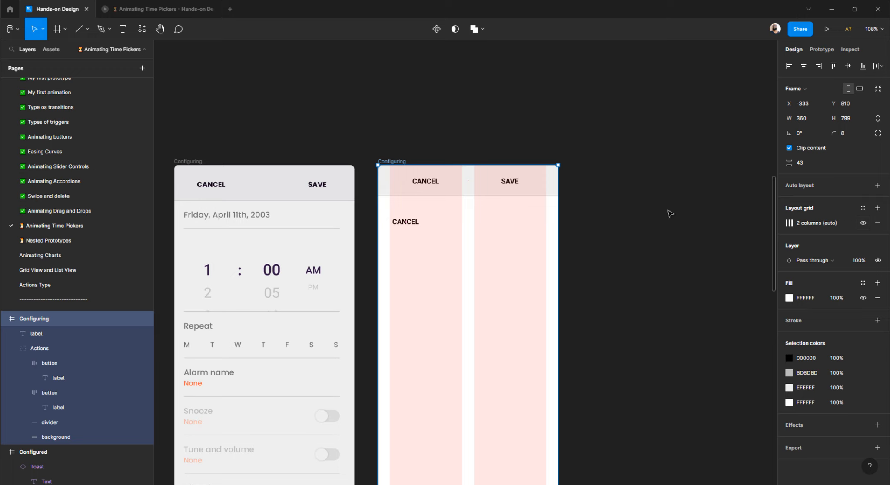
pyautogui.click(565, 213)
pyautogui.scroll(1, 403, 223)
pyautogui.click(403, 223)
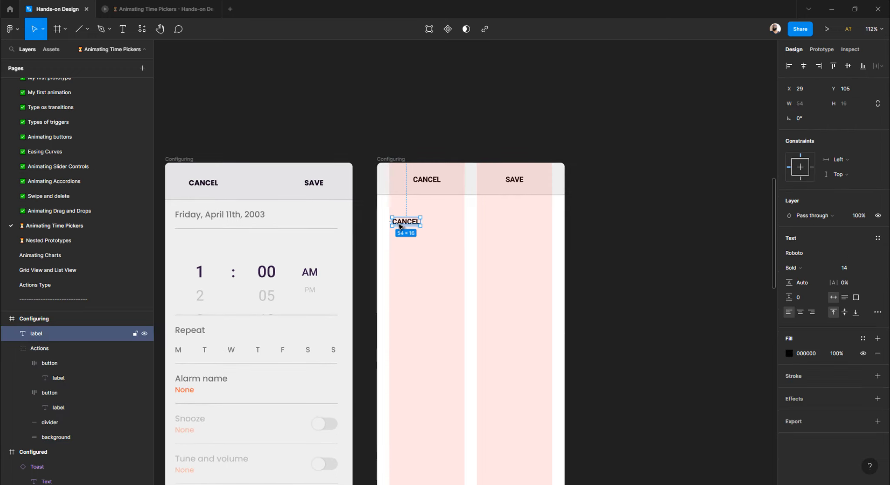
# - Move the copied CANCEL label to X 24, Y 91 and set its text to Regular, size 12
pyautogui.scroll(5, 404, 223)
pyautogui.moveTo(393, 206); pyautogui.dragTo(390, 202)
pyautogui.hotkey('ctrl', 'b')
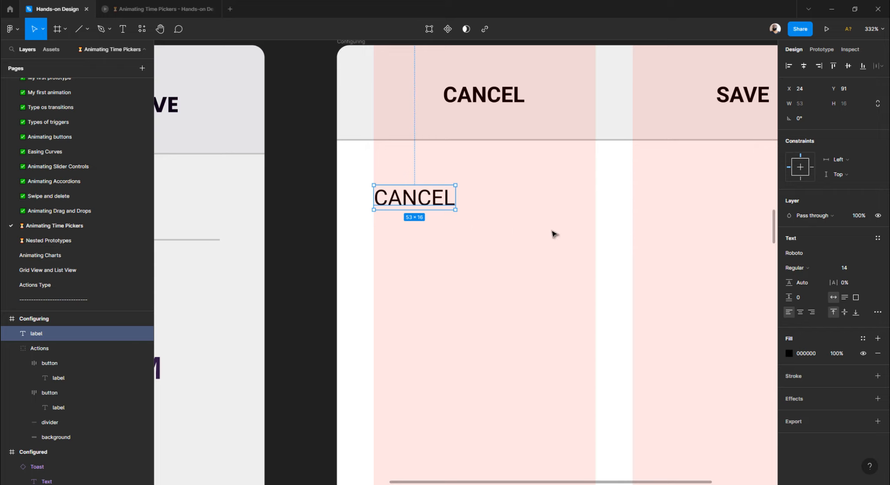
pyautogui.click(844, 269)
pyautogui.write('12')
pyautogui.press('Return')
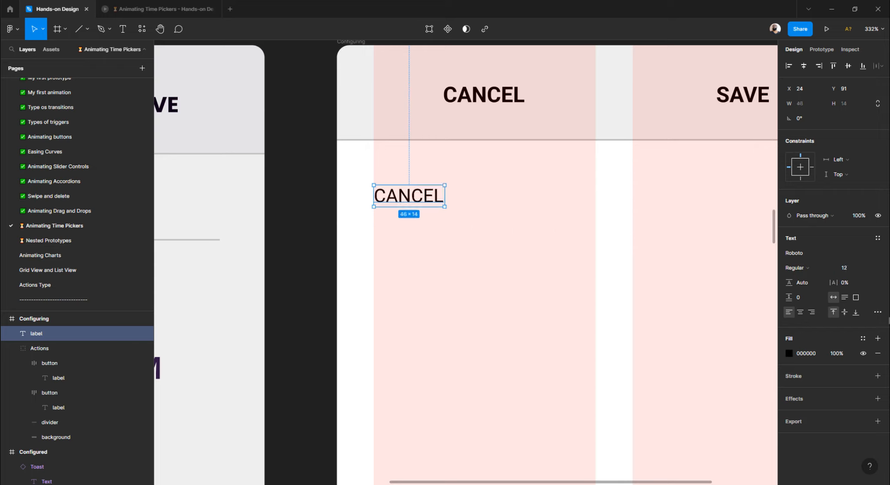
# - Set the copied label's case to as typed and replace its text with "Friday, April 11th, 2023"
pyautogui.click(877, 313)
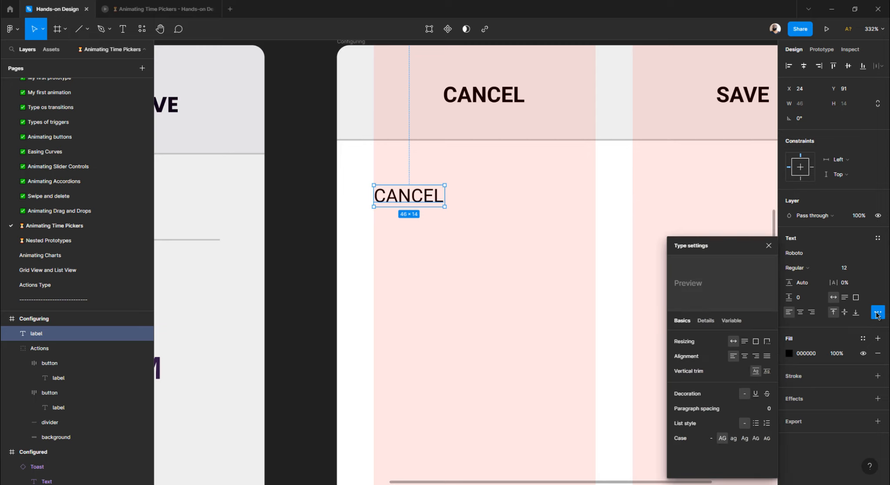
pyautogui.click(711, 437)
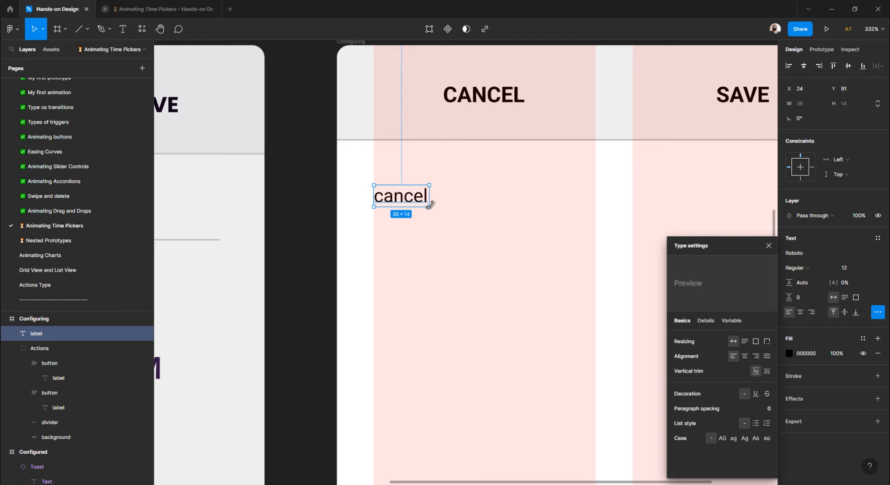
pyautogui.scroll(-4, 429, 204)
pyautogui.scroll(2, 429, 206)
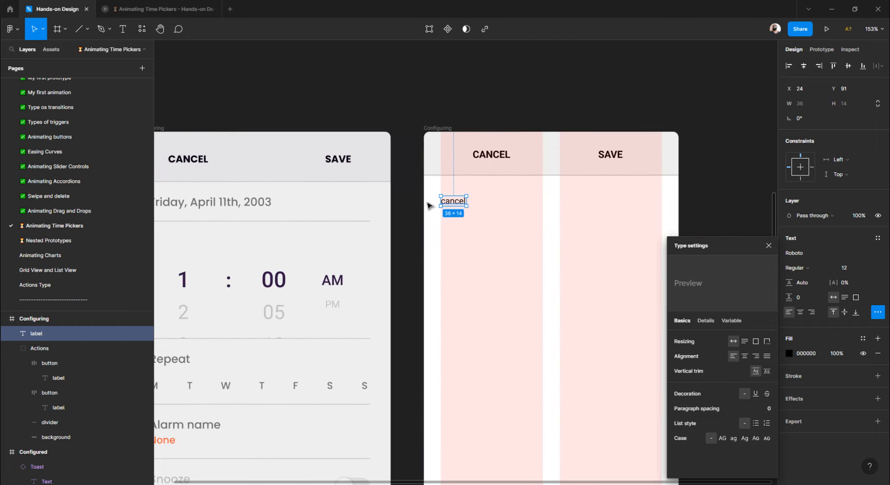
pyautogui.hscroll(-3, 435, 202)
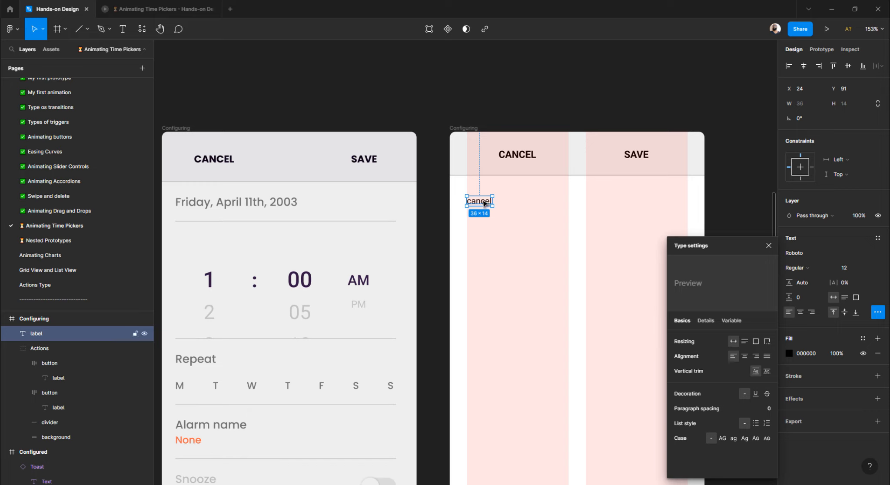
pyautogui.doubleClick(484, 202)
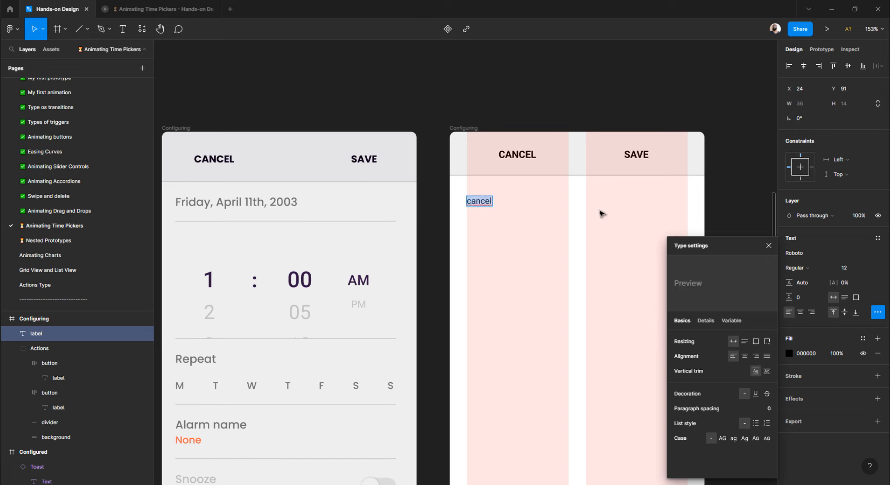
pyautogui.write('Friday, April 11th,')
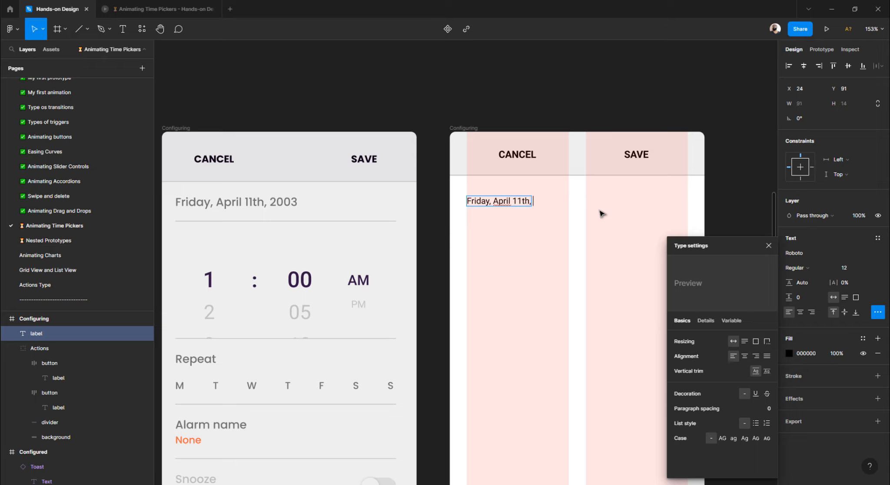
pyautogui.write('2023')
pyautogui.press('Escape')
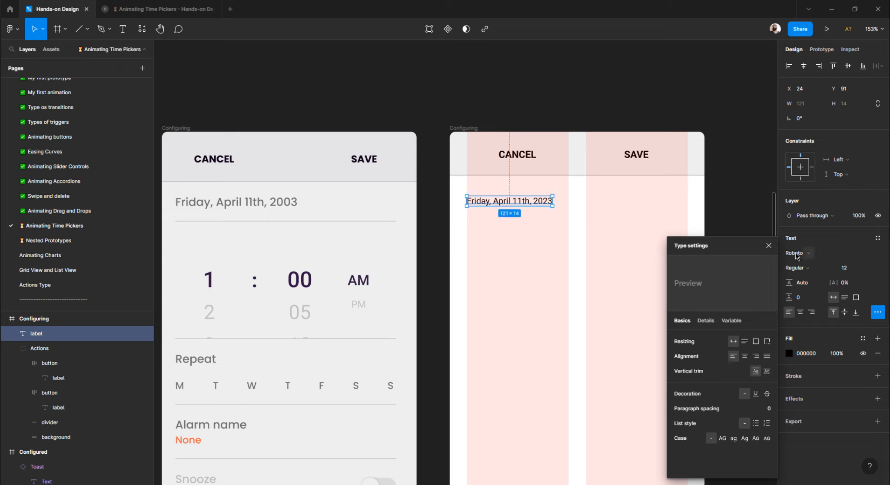
# - Set the date text to Medium, size 14, and widen its box to 312 so it spans both grid columns
pyautogui.click(850, 268)
pyautogui.write('14')
pyautogui.press('Return')
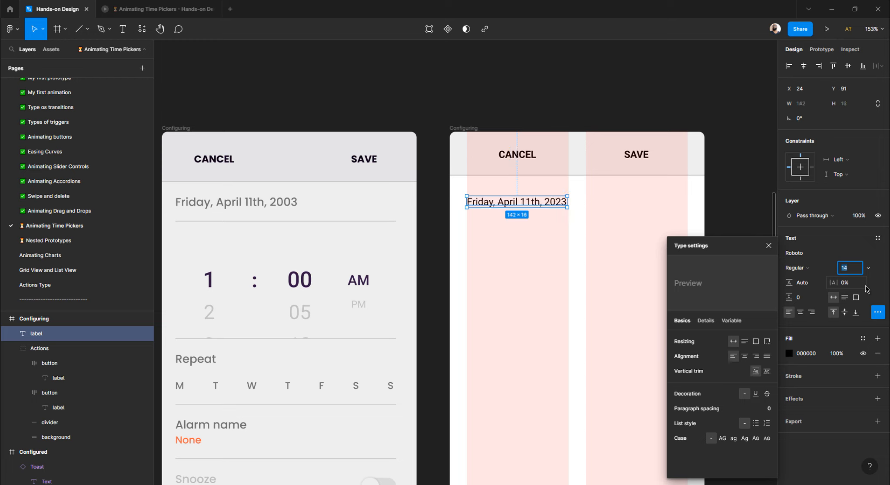
pyautogui.click(798, 273)
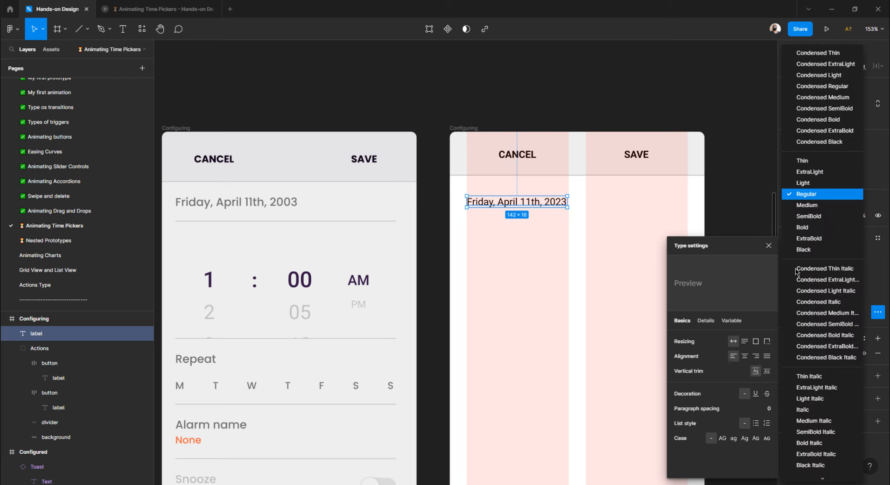
pyautogui.click(816, 207)
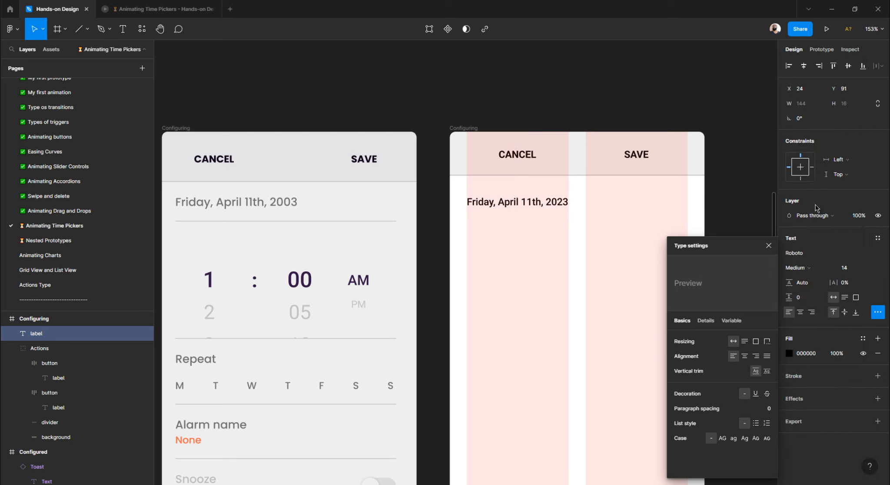
pyautogui.click(520, 107)
pyautogui.click(509, 205)
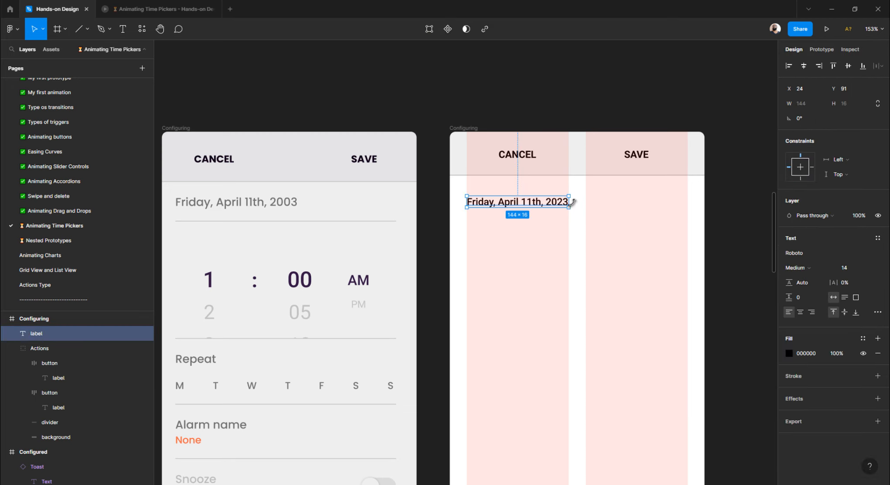
pyautogui.moveTo(613, 199); pyautogui.dragTo(688, 195)
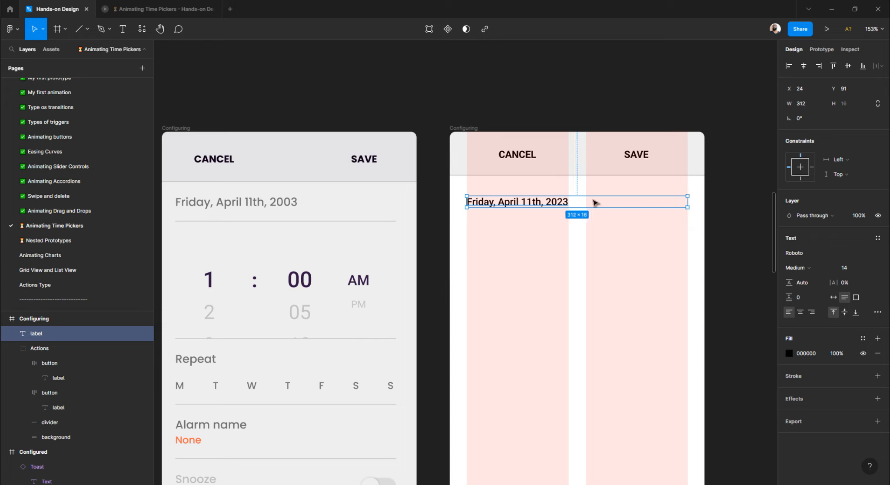
pyautogui.doubleClick(559, 203)
pyautogui.press('Right')
pyautogui.write('ar')
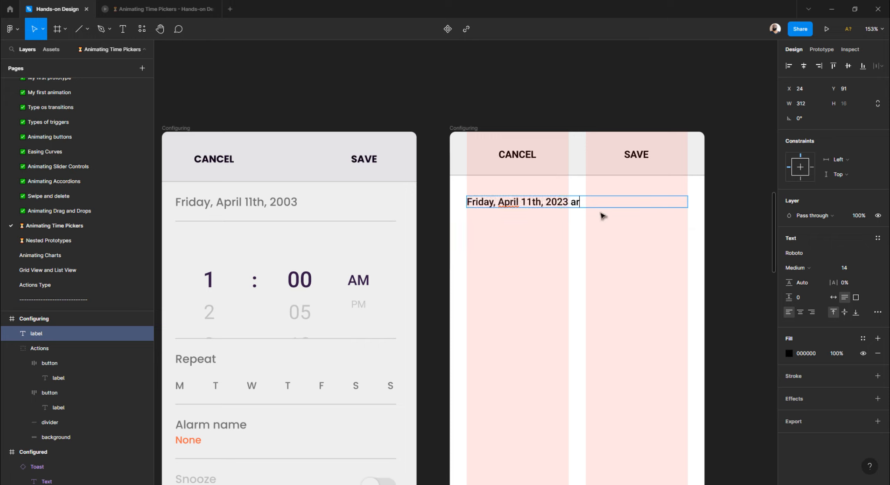
pyautogui.write('fadfasdfasdfasdfasdf')
pyautogui.hotkey('ctrl', 'z')
pyautogui.press('Escape')
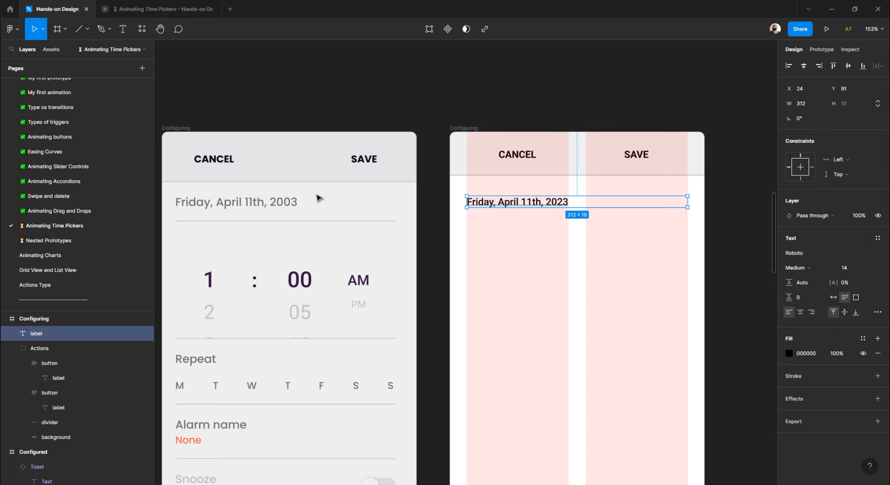
# - Change the new date text's fill to the grey 9B9B9B
pyautogui.click(260, 205)
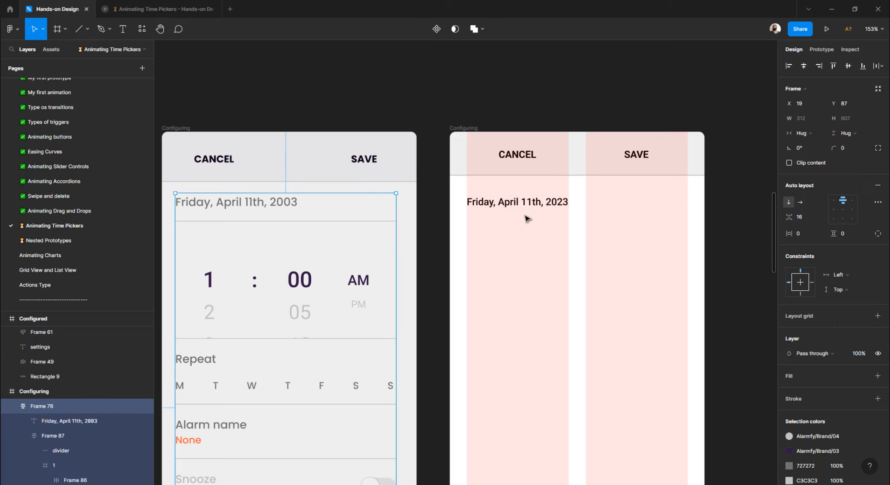
pyautogui.click(514, 206)
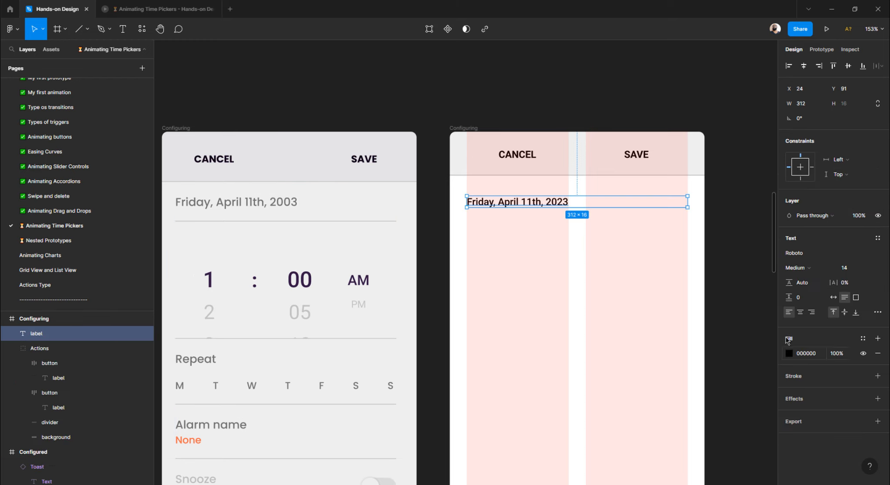
pyautogui.click(790, 354)
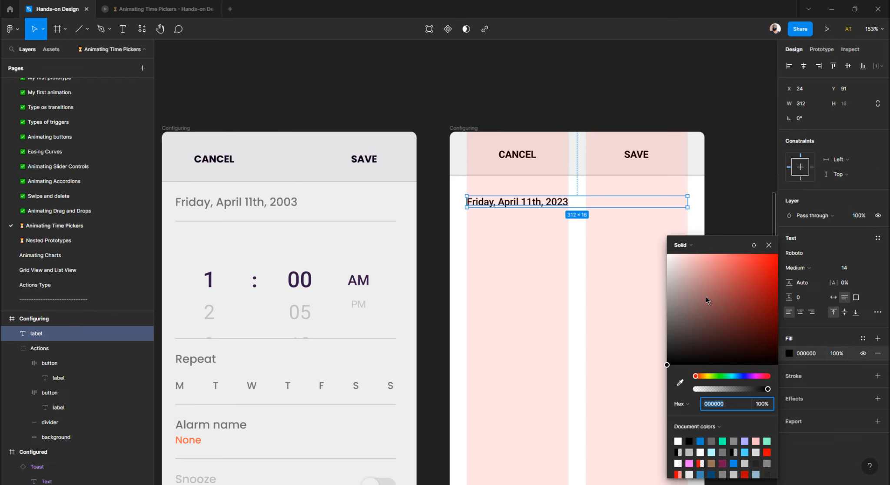
pyautogui.moveTo(706, 300); pyautogui.dragTo(665, 305)
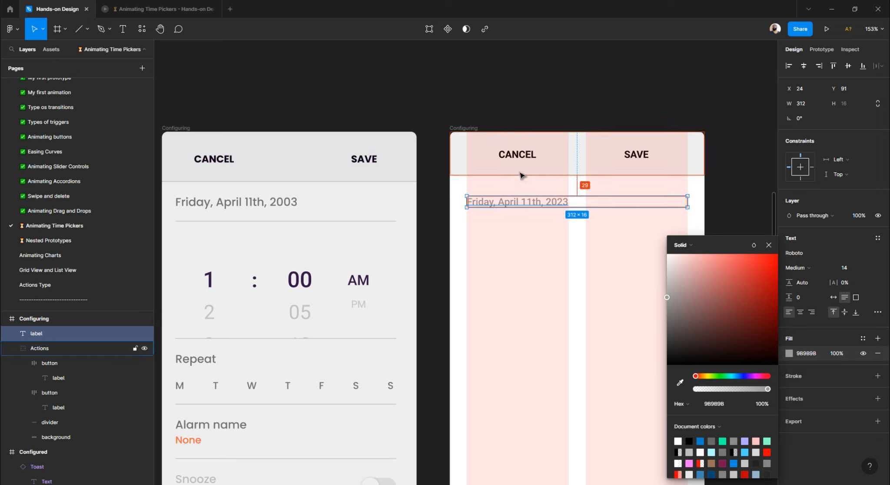
# - Nudge the date text vertically to Y 86 below the header
pyautogui.press('Up')
pyautogui.press('Up')
pyautogui.press('Up')
pyautogui.press('Up')
pyautogui.press('Up')
pyautogui.press('Up')
pyautogui.press('Up')
pyautogui.press('Up')
pyautogui.press('Up')
pyautogui.press('Up')
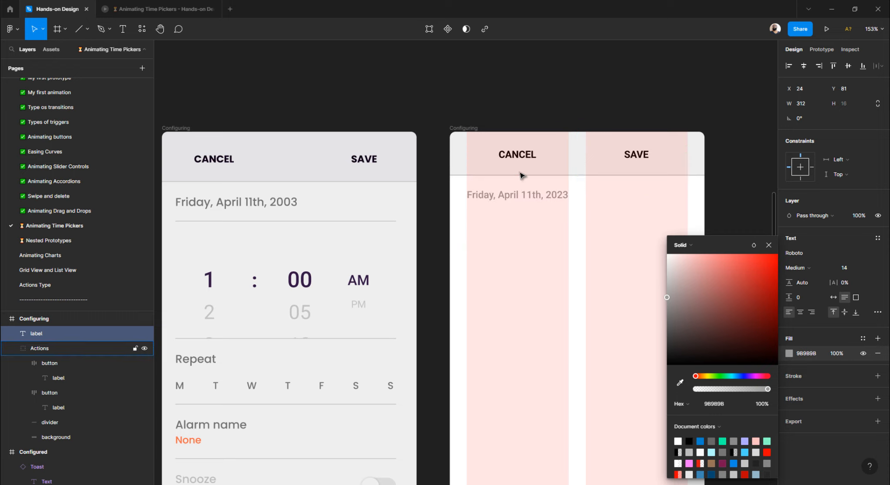
pyautogui.press('Up')
pyautogui.press('Up')
pyautogui.press('Up')
pyautogui.press('Down')
pyautogui.press('Down')
pyautogui.press('Down')
pyautogui.press('Down')
pyautogui.press('Down')
pyautogui.press('Down')
pyautogui.press('Down')
pyautogui.press('Down')
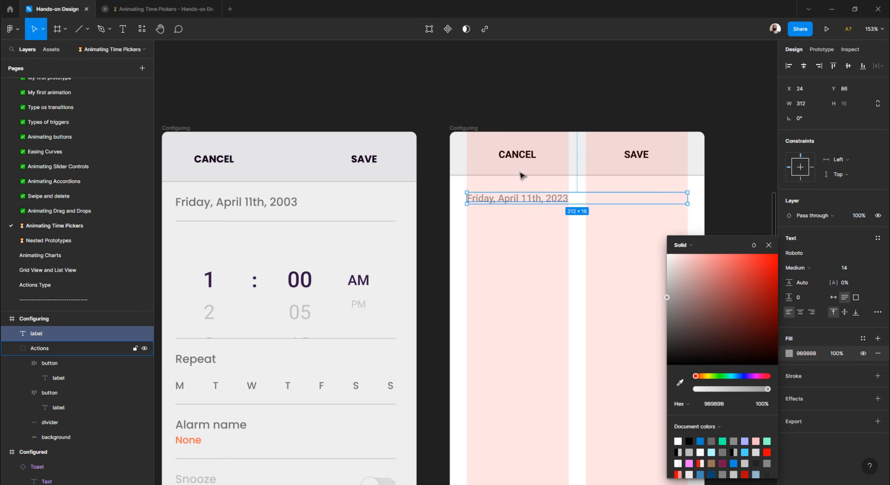
pyautogui.click(769, 245)
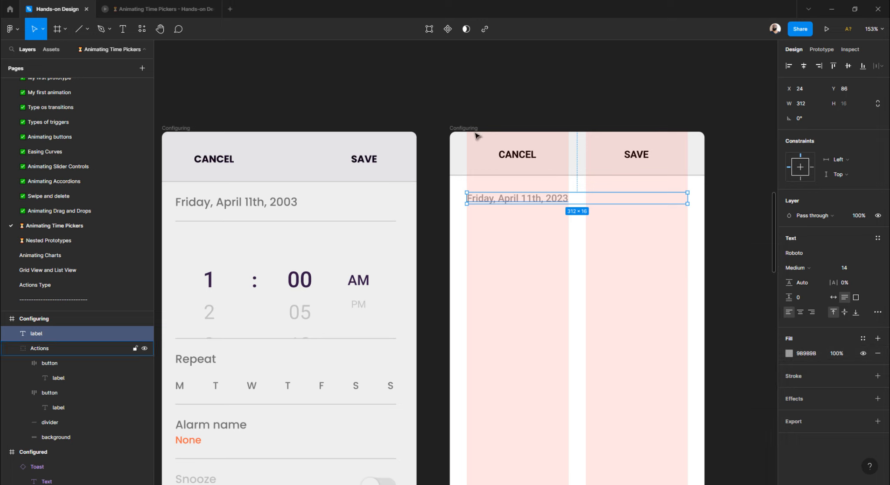
# - Hide the two-column layout grid of the new Configuring frame
pyautogui.click(470, 130)
pyautogui.click(863, 222)
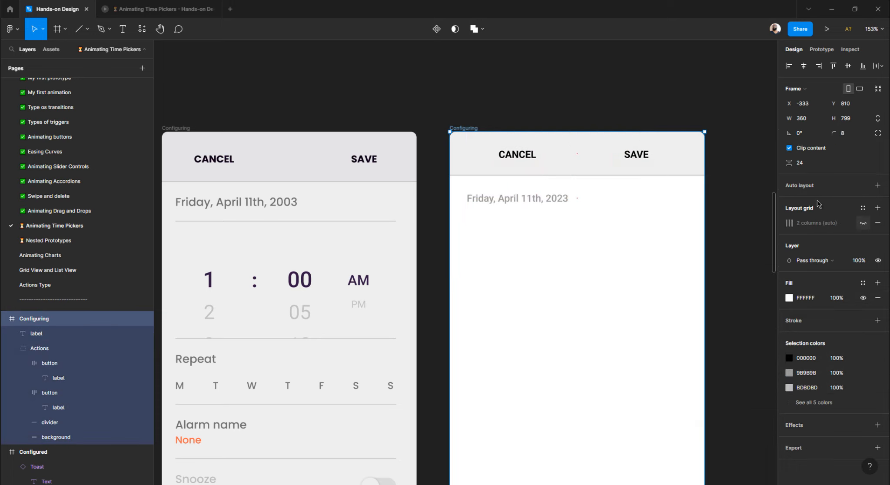
pyautogui.click(549, 82)
pyautogui.hscroll(-2, 452, 191)
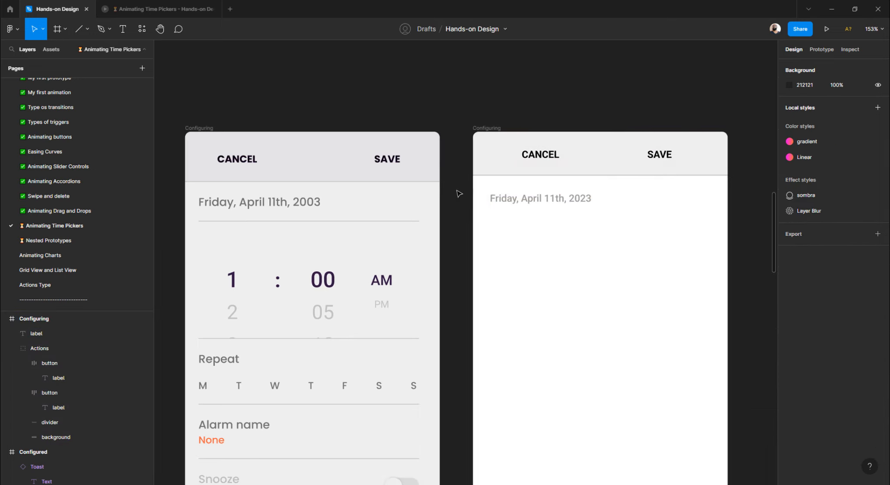
# - Copy the divider from the Actions group and paste it into the new Configuring frame above the date label in the layer order
pyautogui.click(551, 175)
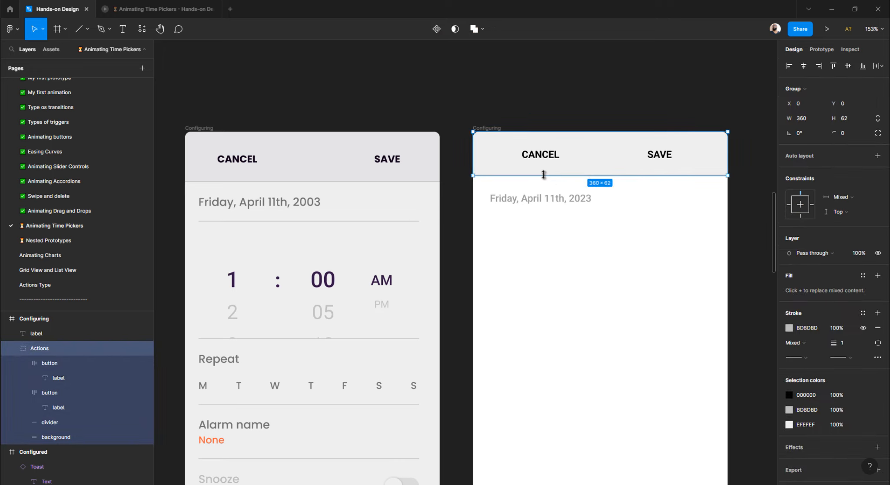
pyautogui.click(524, 179)
pyautogui.click(528, 176)
pyautogui.doubleClick(527, 175)
pyautogui.press('Escape')
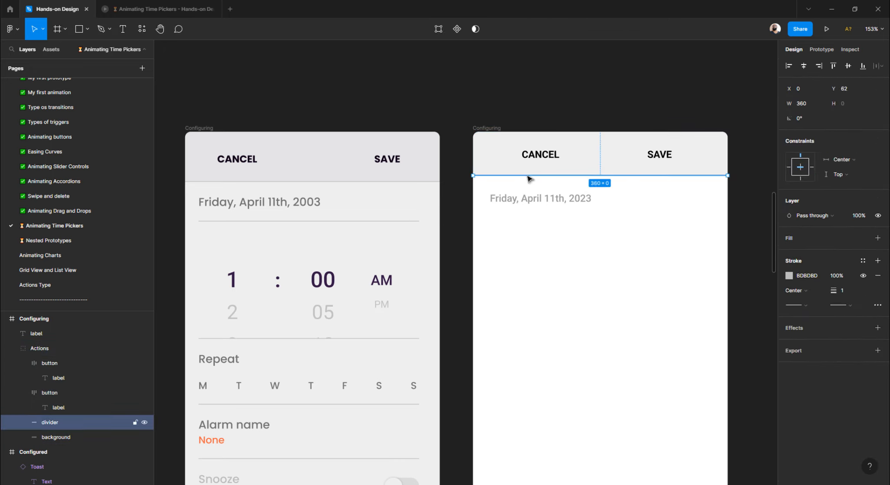
pyautogui.click(547, 332)
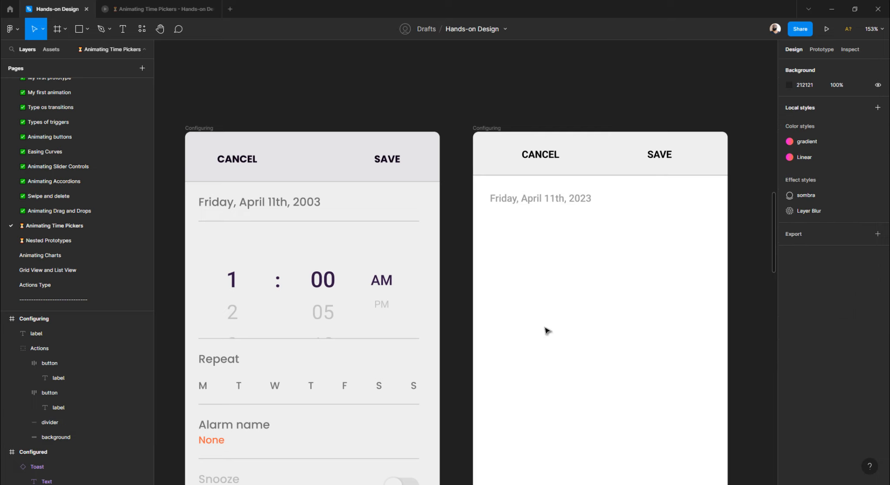
pyautogui.hotkey('ctrl', 'v')
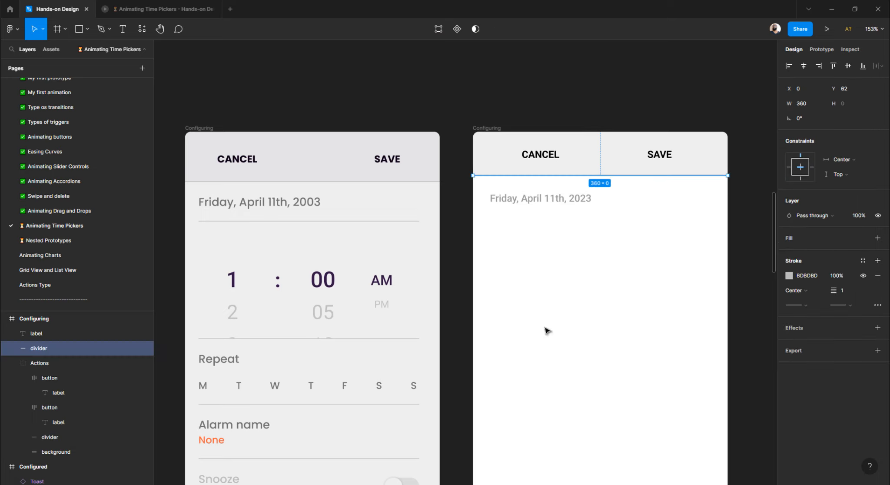
pyautogui.press('Delete')
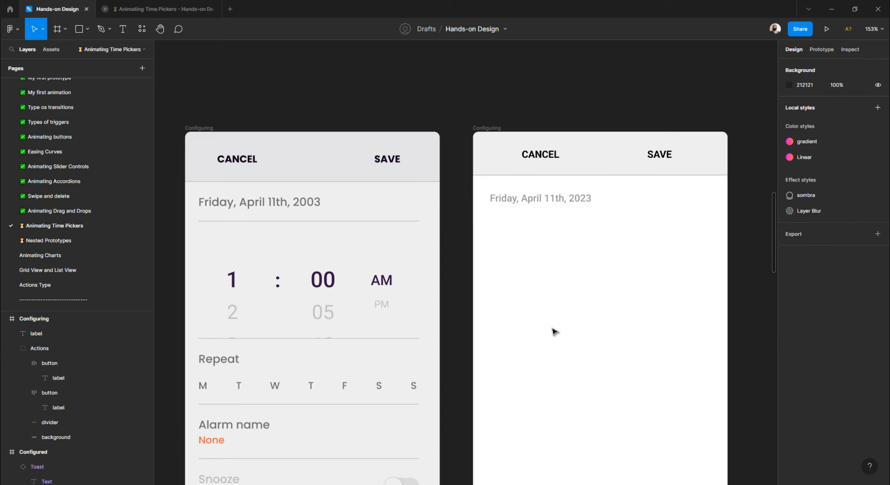
pyautogui.hotkey('ctrl', 'v')
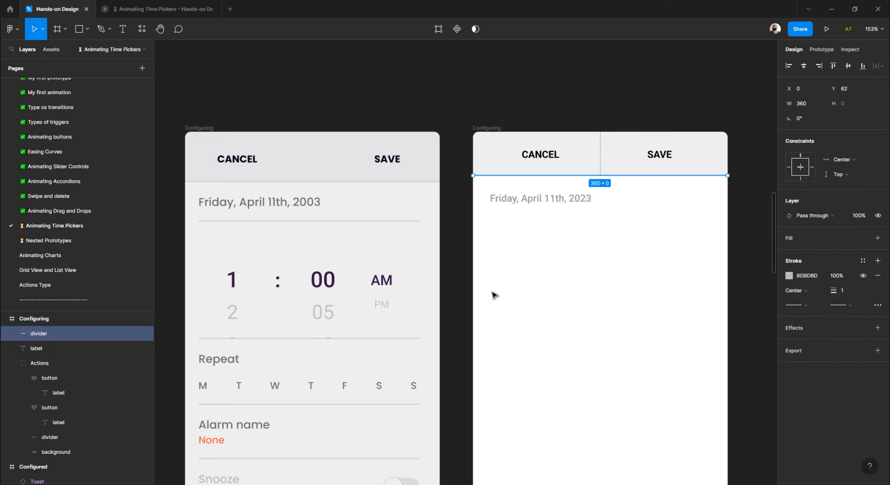
# - Move the pasted divider down to Y 126, below the date text
pyautogui.hotkey('shift', 'Down')
pyautogui.hotkey('shift', 'Down')
pyautogui.hotkey('shift', 'Down')
pyautogui.hotkey('shift', 'Down')
pyautogui.hotkey('shift', 'Down')
pyautogui.hotkey('shift', 'Down')
pyautogui.hotkey('shift', 'Down')
pyautogui.hotkey('shift', 'Down')
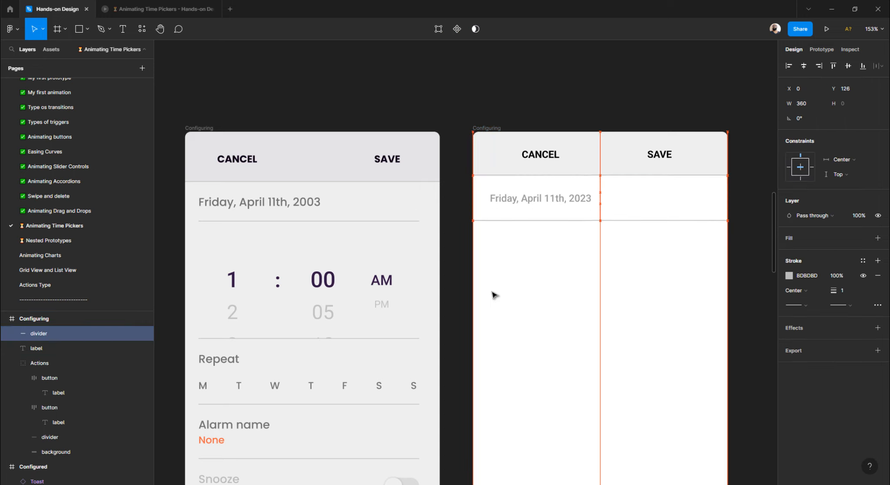
pyautogui.press('alt')
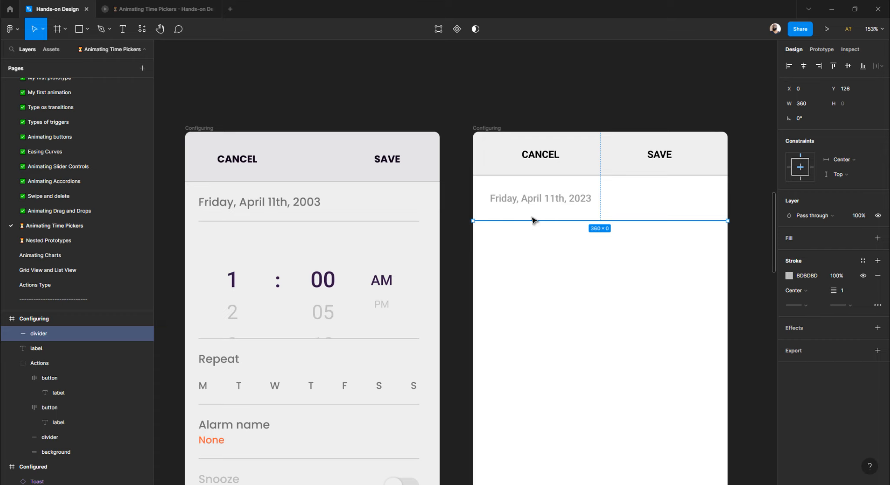
# - Move the divider below the date text right to X 24 so it starts in line with the text
pyautogui.click(486, 118)
pyautogui.hscroll(1, 486, 118)
pyautogui.click(470, 127)
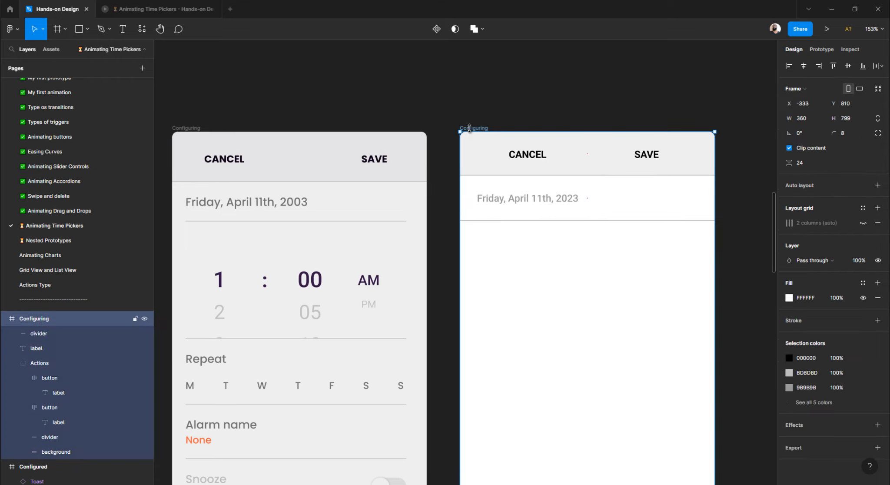
pyautogui.click(491, 223)
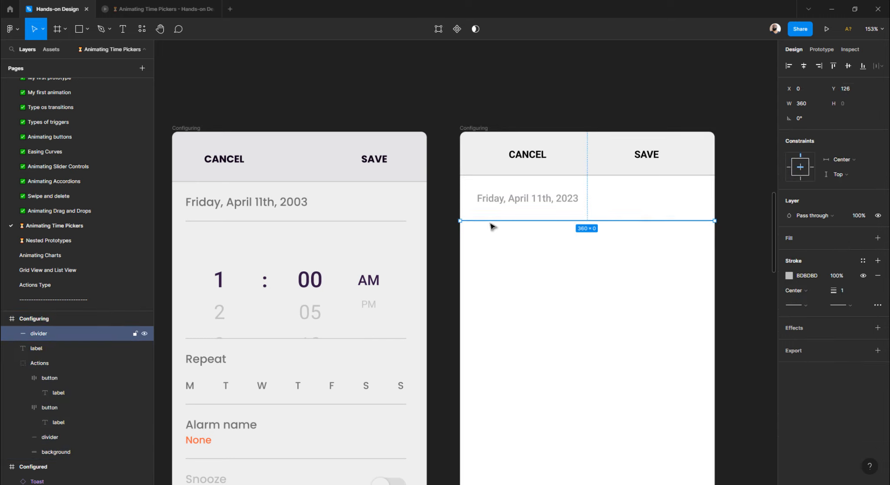
pyautogui.hotkey('shift', 'Right')
pyautogui.hotkey('shift', 'Right')
pyautogui.press('Right')
pyautogui.press('Right')
pyautogui.press('Right')
pyautogui.press('Right')
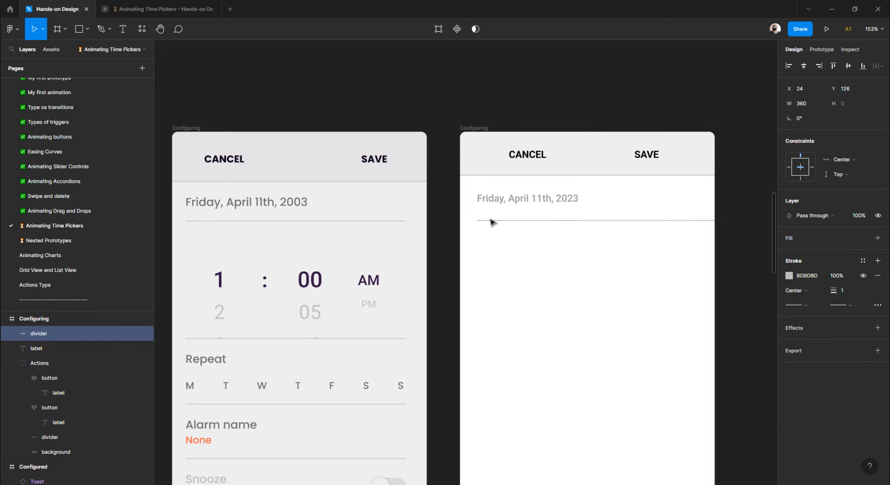
# - Show the new Configuring frame's two-column layout grid and shorten the date divider to 312 wide, ending at the second column's outer edge
pyautogui.click(656, 287)
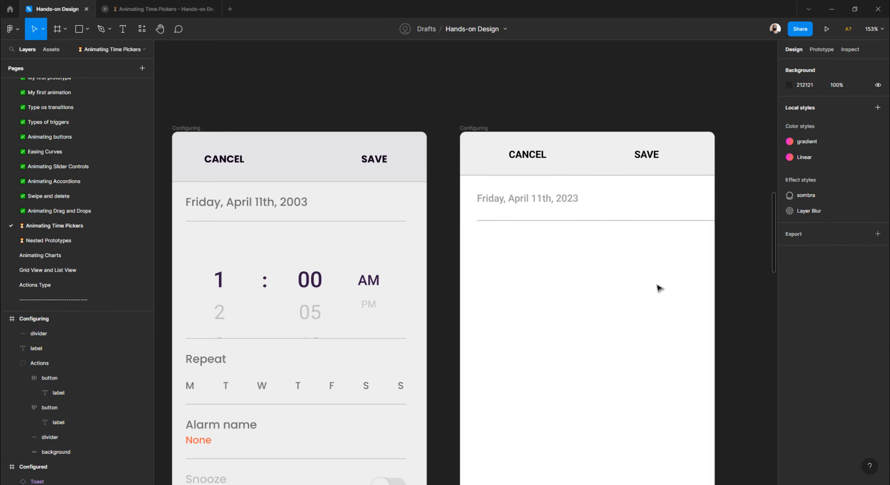
pyautogui.click(474, 128)
pyautogui.click(864, 223)
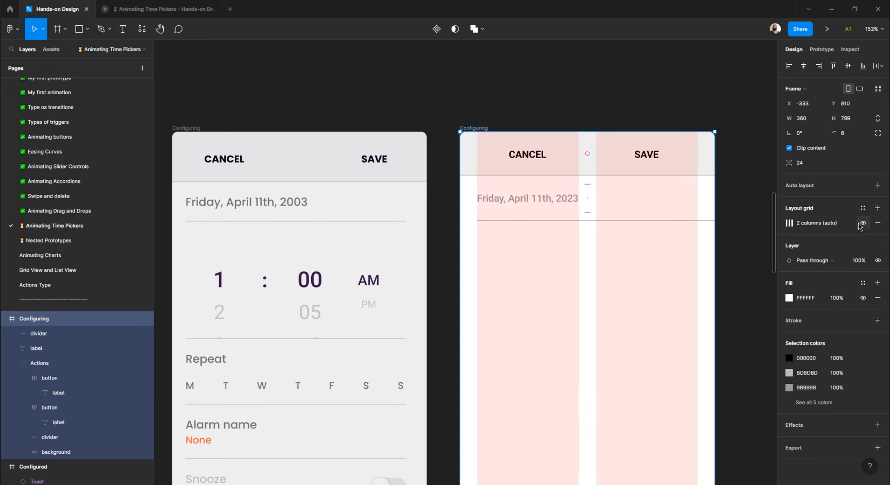
pyautogui.scroll(5, 659, 226)
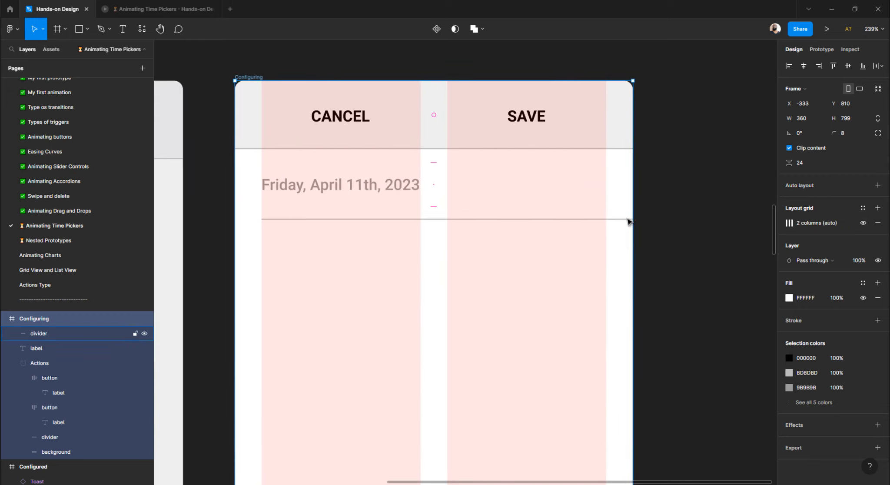
pyautogui.click(661, 220)
pyautogui.moveTo(660, 220); pyautogui.dragTo(606, 219)
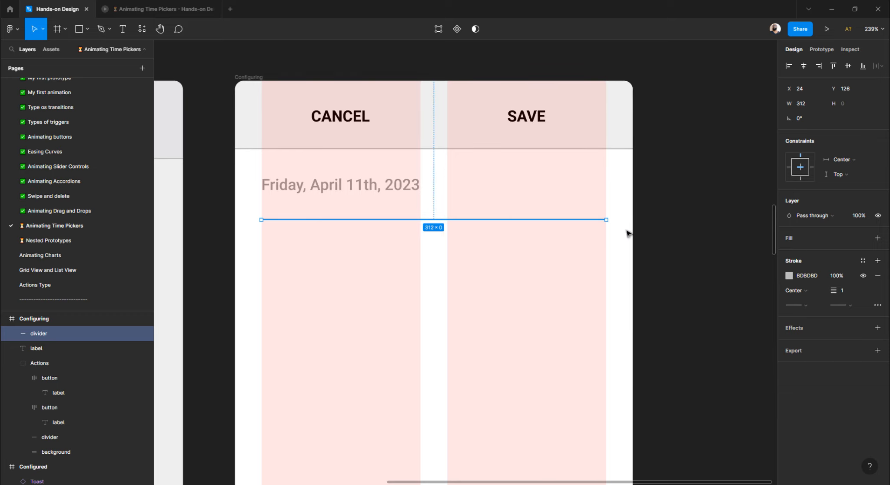
pyautogui.press('alt')
pyautogui.press('alt')
pyautogui.press('alt')
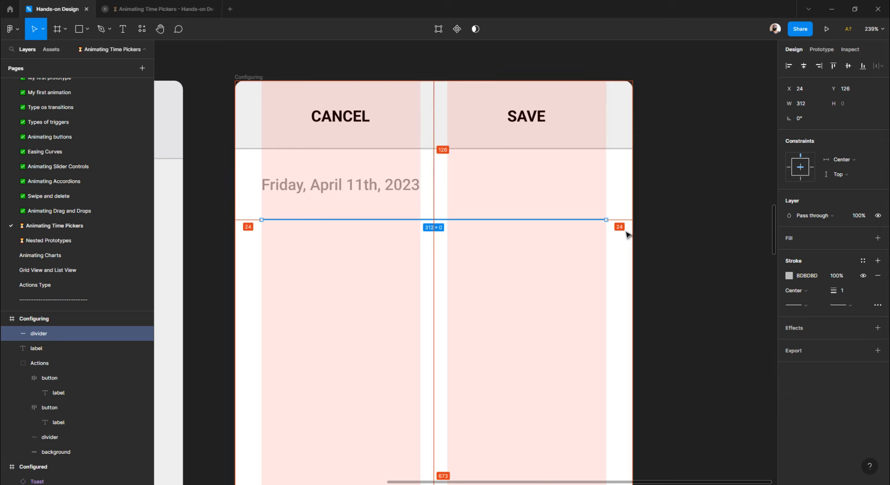
pyautogui.press('alt')
pyautogui.press('alt')
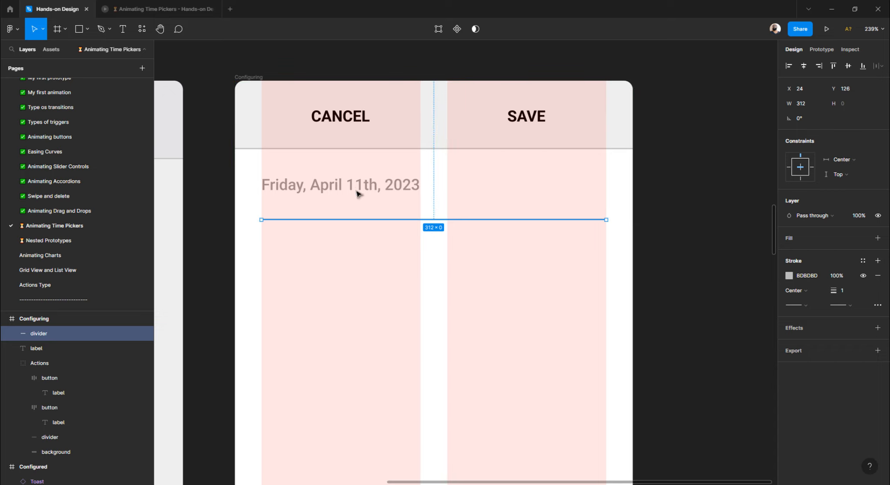
# - Hide the two-column layout grid of the new Configuring frame again
pyautogui.click(720, 148)
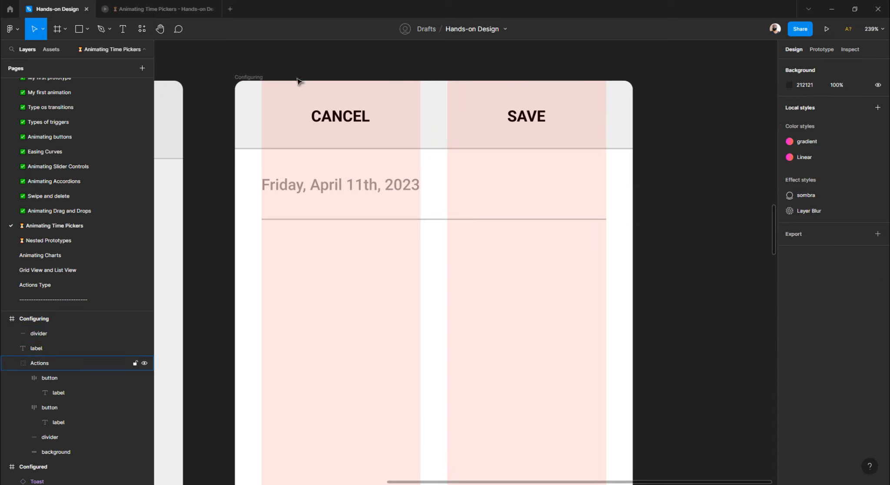
pyautogui.click(249, 77)
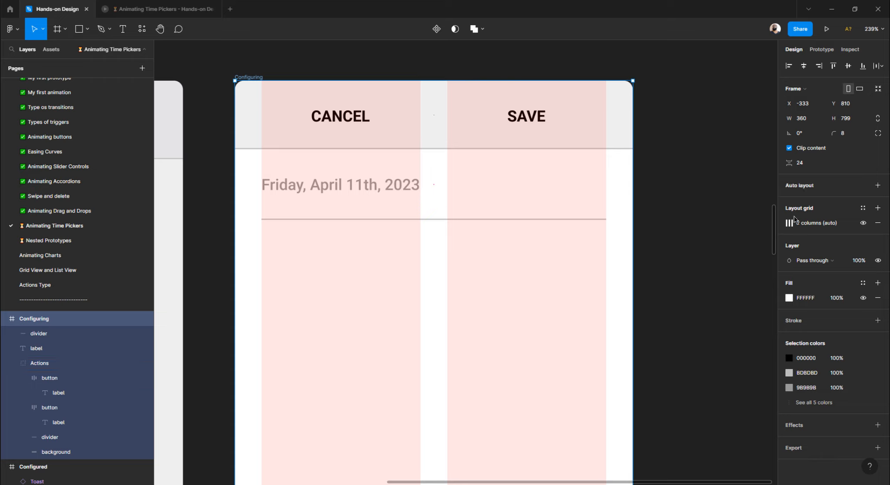
pyautogui.click(864, 223)
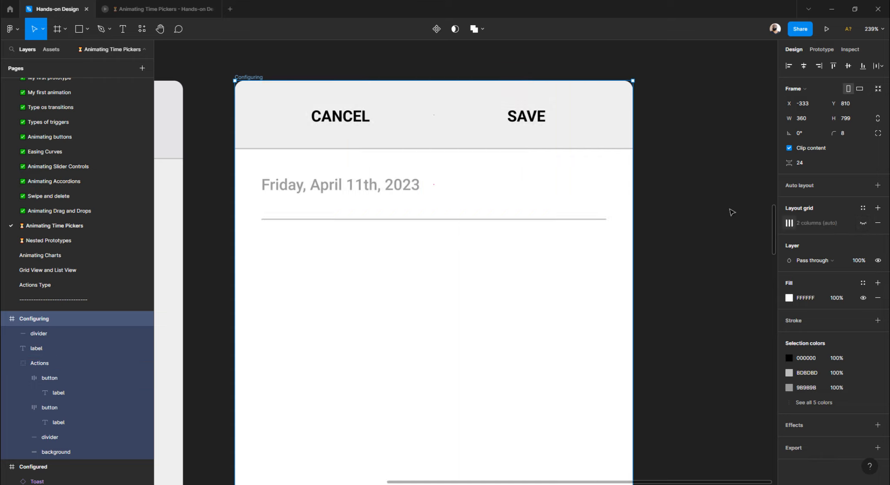
pyautogui.click(536, 184)
pyautogui.scroll(-5, 536, 184)
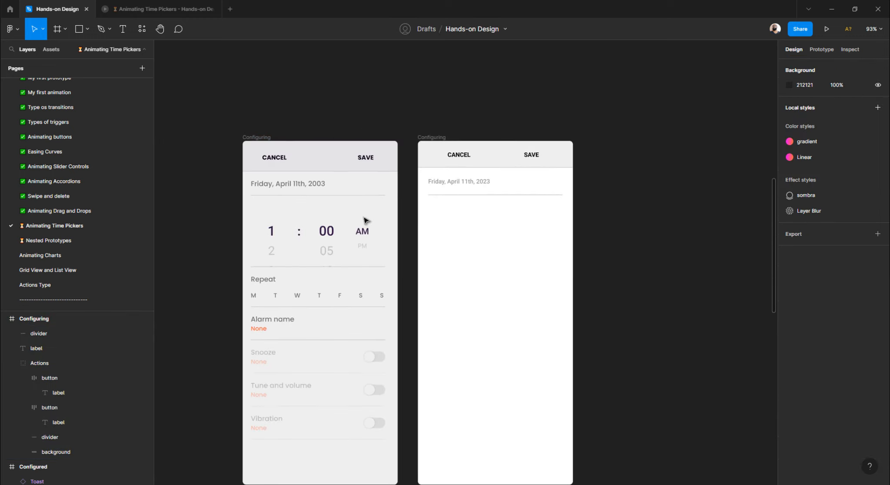
pyautogui.scroll(2, 366, 223)
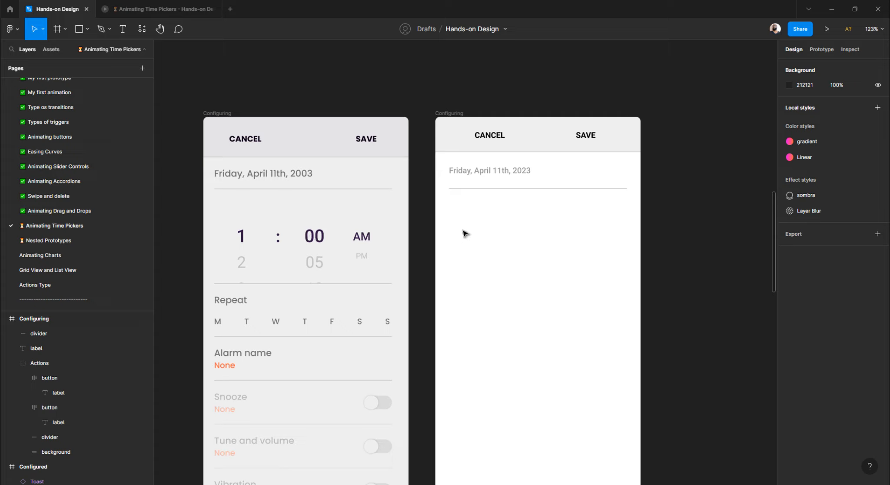
# - Copy the CANCEL label and place the copy outside its button, below the date divider at X 24, Y 155
pyautogui.click(500, 139)
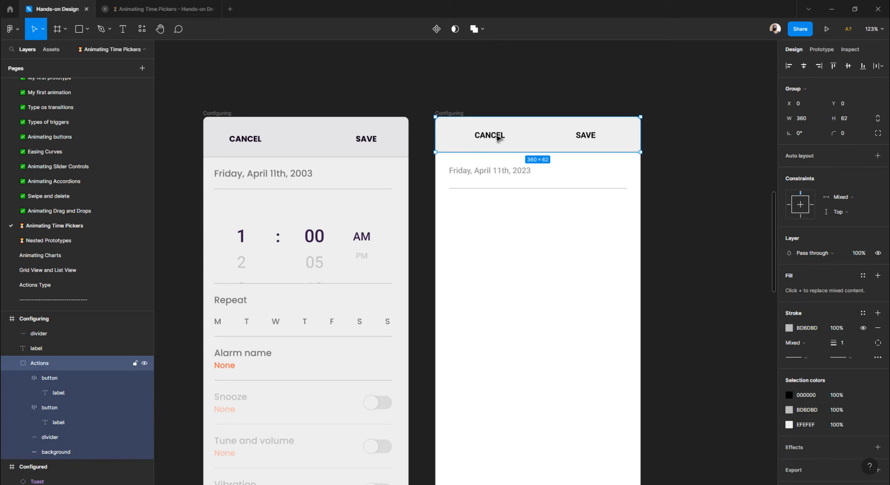
pyautogui.doubleClick(500, 138)
pyautogui.click(486, 233)
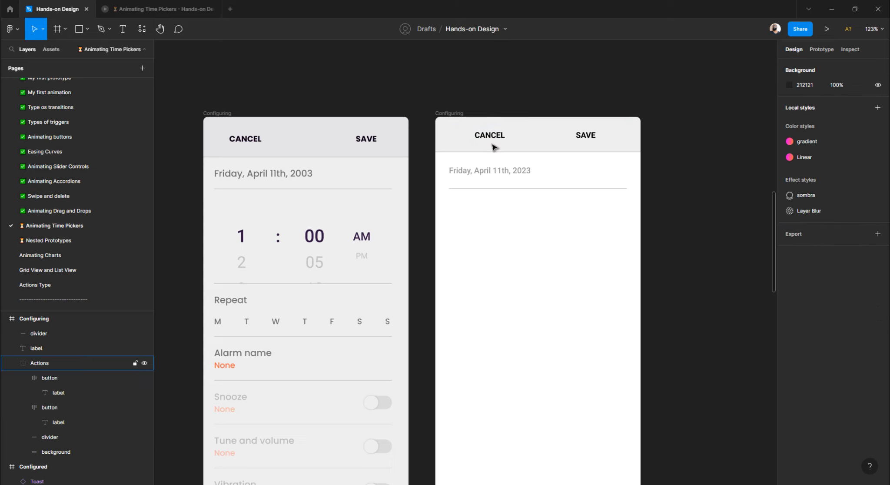
pyautogui.click(490, 135)
pyautogui.doubleClick(493, 137)
pyautogui.doubleClick(493, 138)
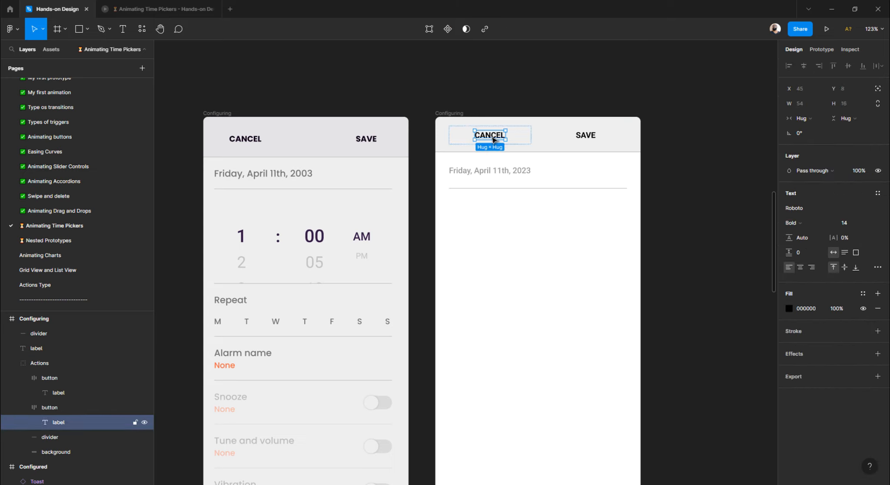
pyautogui.click(494, 266)
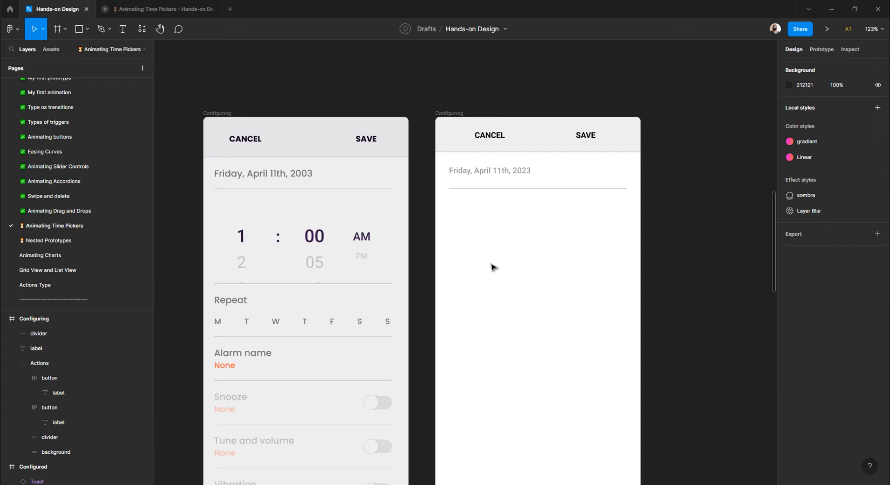
pyautogui.hotkey('ctrl', 'v')
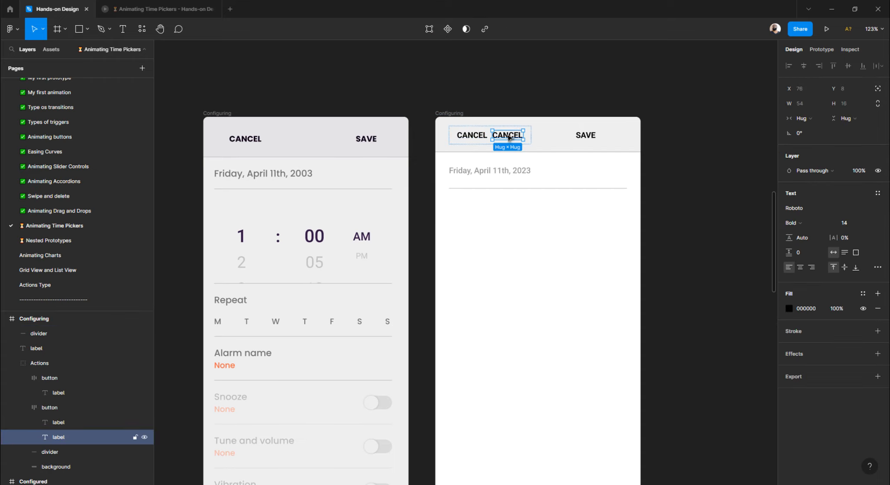
pyautogui.moveTo(509, 137); pyautogui.dragTo(466, 212)
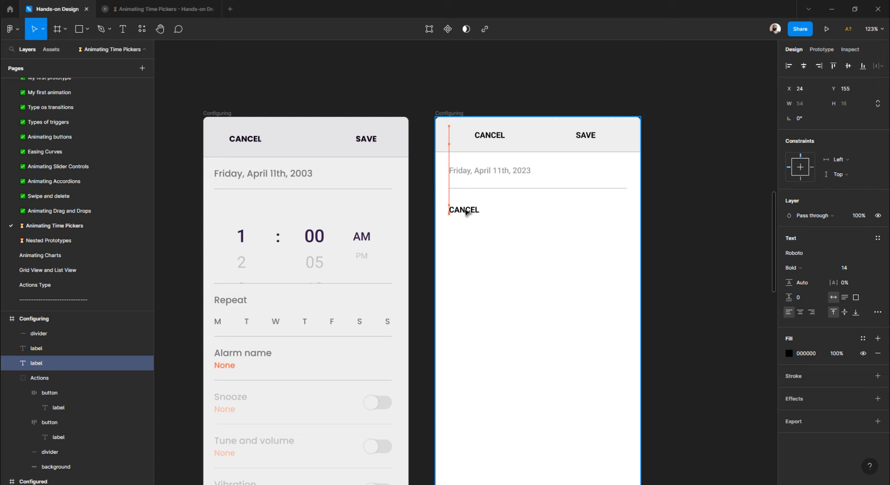
# - Replace the text of the copied CANCEL label below the divider with 1
pyautogui.doubleClick(465, 211)
pyautogui.write('1')
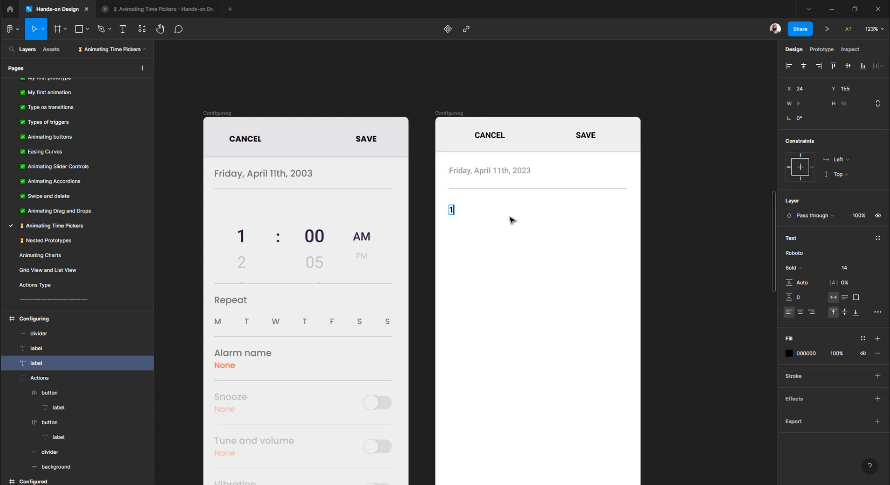
pyautogui.press('Escape')
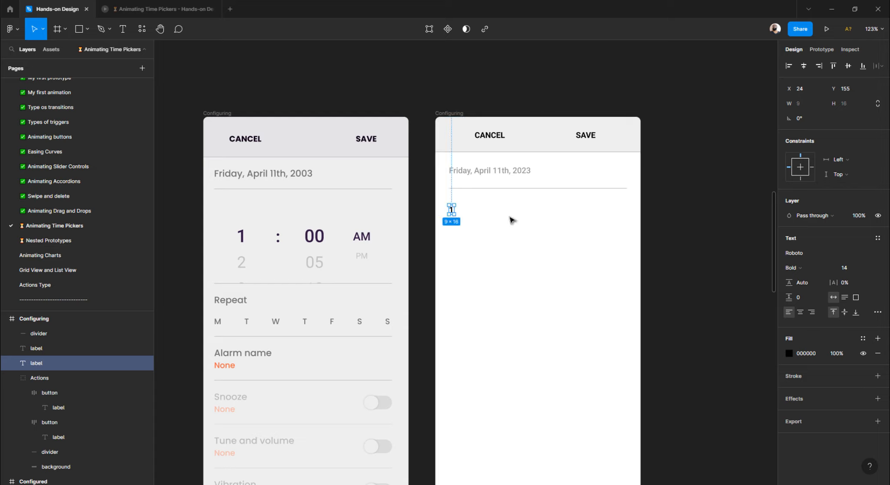
# - Set the font weight of the new 1 label to Black
pyautogui.hotkey('ctrl', 'b')
pyautogui.hotkey('ctrl', 'b')
pyautogui.click(802, 268)
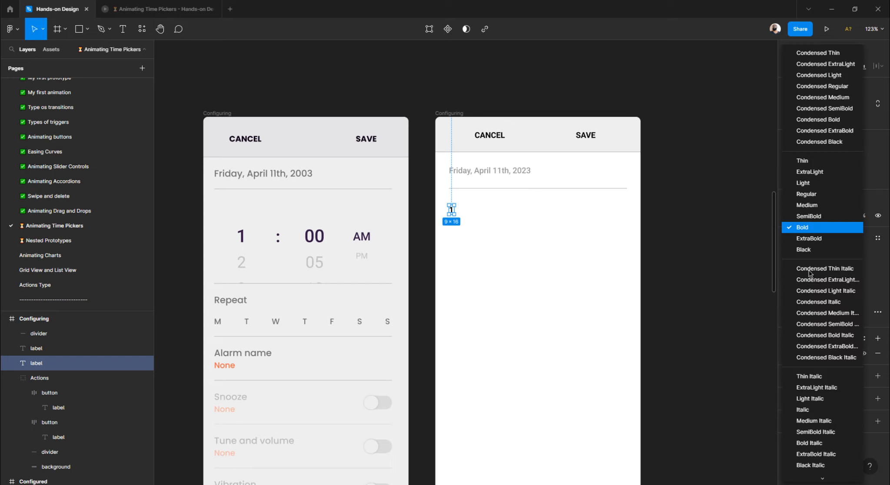
pyautogui.click(816, 255)
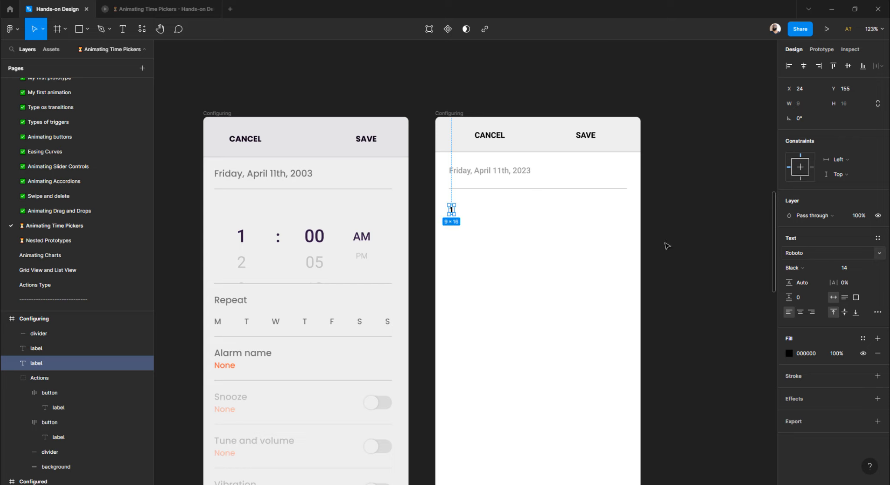
# - Check the original hour numeral's text settings, and give the new 1 label font size 32 and Bold weight
pyautogui.keyDown('ctrl'); pyautogui.click(243, 238); pyautogui.keyUp('ctrl')
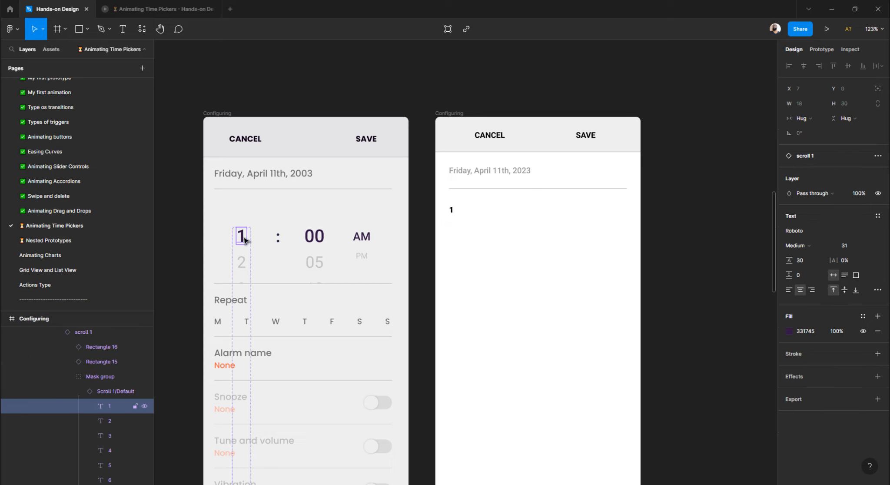
pyautogui.click(495, 237)
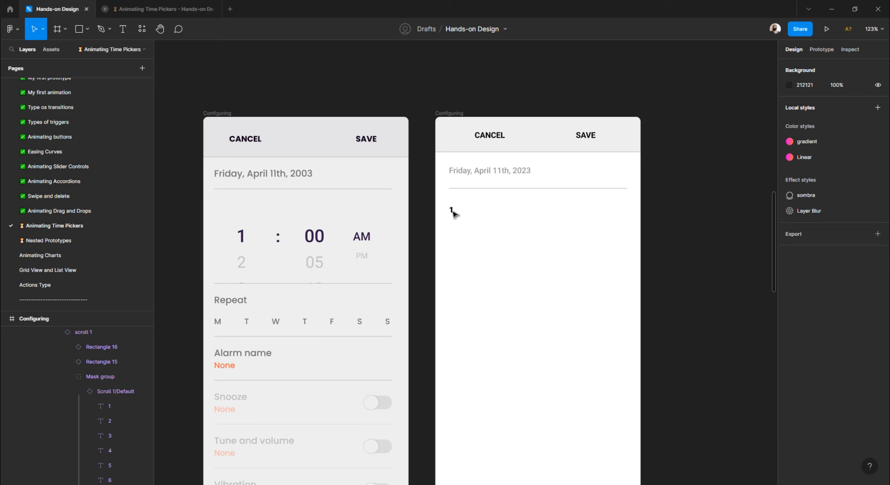
pyautogui.click(454, 213)
pyautogui.click(855, 268)
pyautogui.write('3')
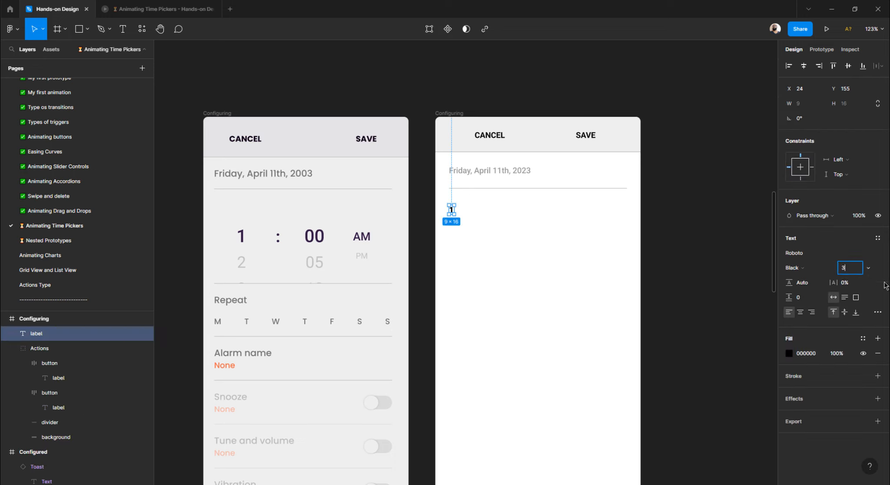
pyautogui.write('2')
pyautogui.press('Return')
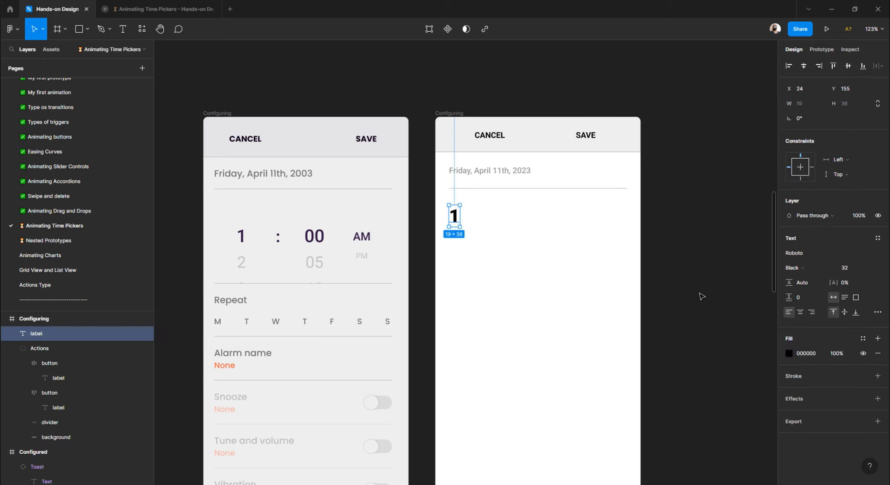
pyautogui.click(797, 267)
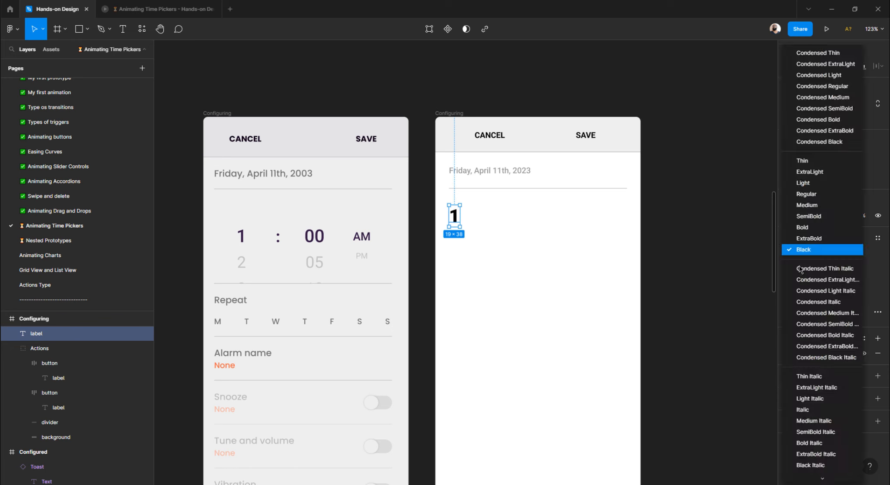
pyautogui.click(818, 228)
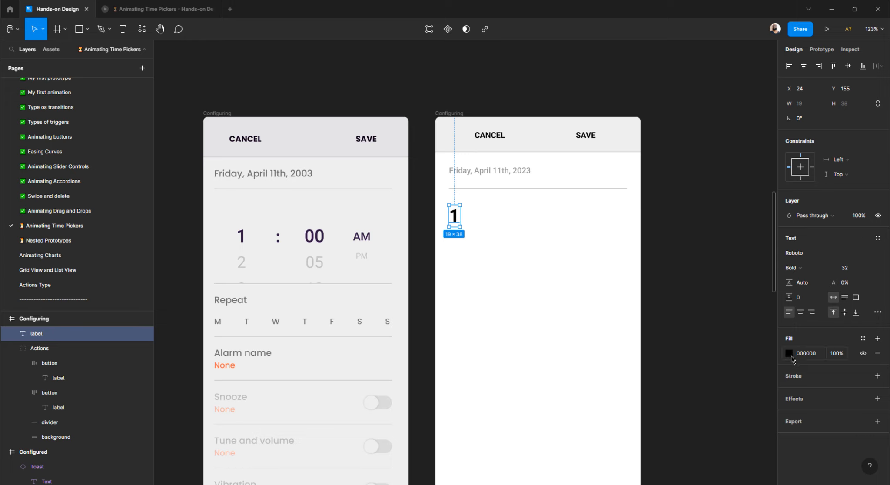
# - Try the blue fill 0083CD on the 1 label and return its fill to black 000000
pyautogui.click(791, 354)
pyautogui.click(720, 399)
pyautogui.click(700, 441)
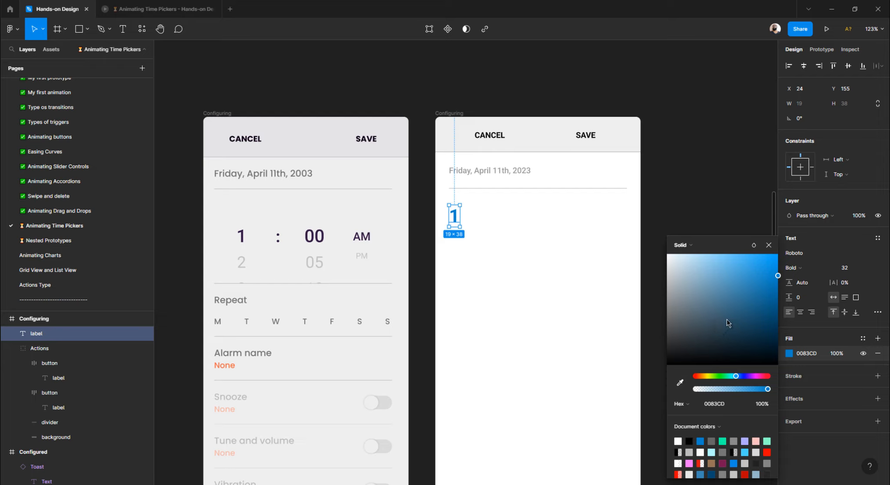
pyautogui.moveTo(717, 320)
pyautogui.mouseDown()
pyautogui.moveTo(708, 330)
pyautogui.moveTo(719, 328)
pyautogui.moveTo(653, 380)
pyautogui.mouseUp()
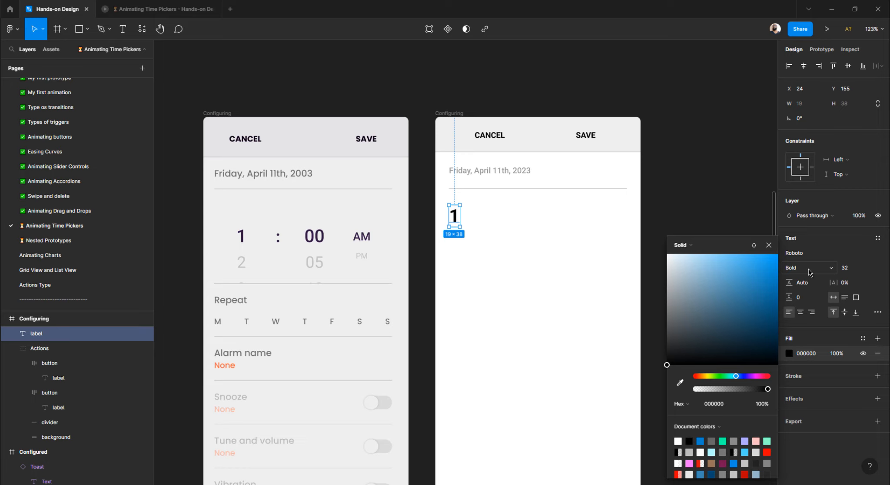
# - Try the SemiBold weight on the 1 label, and set its font weight to Medium
pyautogui.click(810, 269)
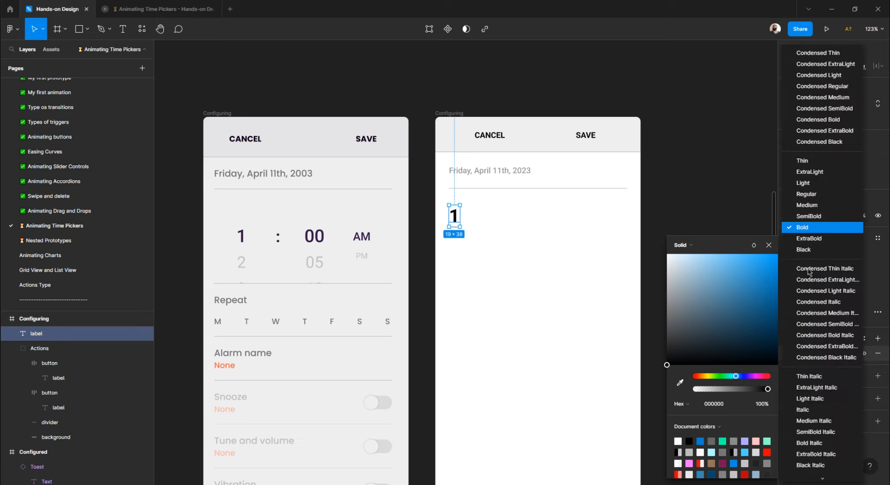
pyautogui.click(808, 230)
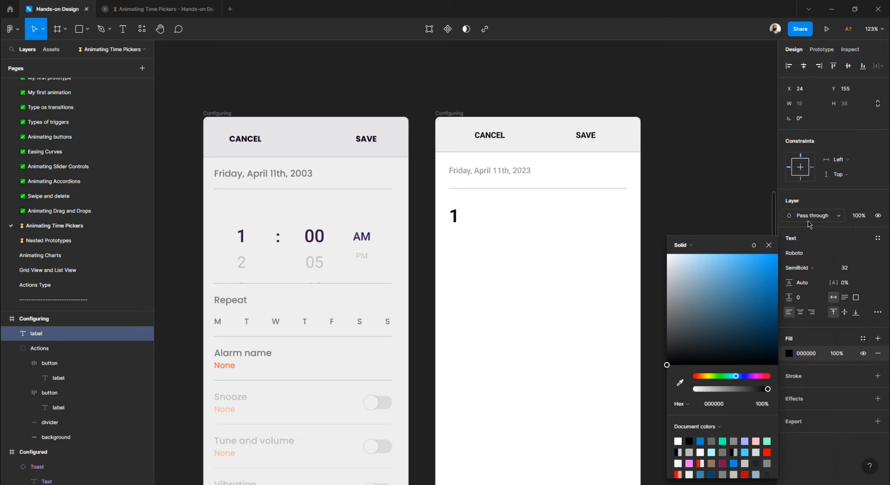
pyautogui.click(800, 267)
pyautogui.click(814, 208)
pyautogui.click(522, 261)
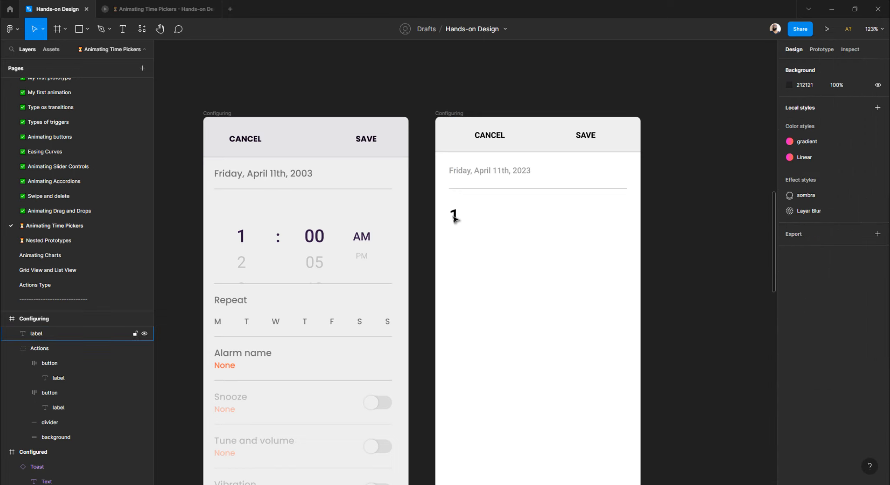
# - Duplicate the 1 label to its right in the new Configuring frame and change the copy's text to a colon
pyautogui.click(455, 215)
pyautogui.moveTo(458, 218); pyautogui.dragTo(520, 227)
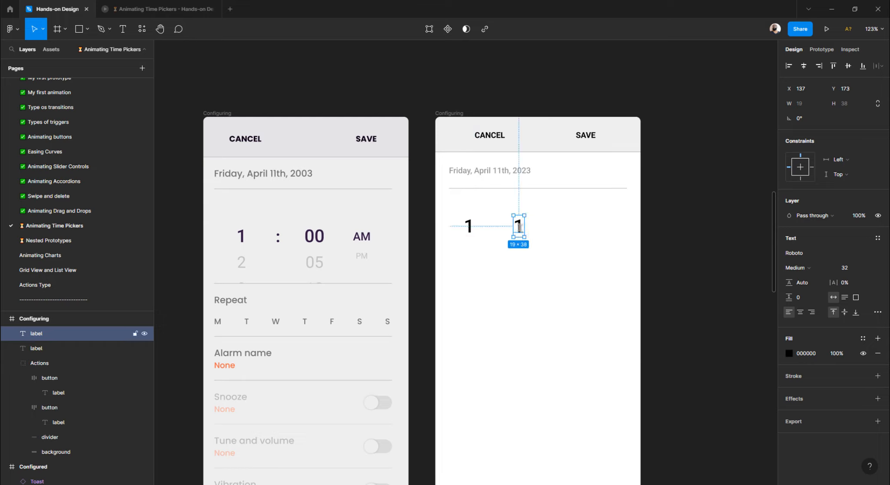
pyautogui.doubleClick(520, 226)
pyautogui.write(':')
pyautogui.press('Escape')
pyautogui.press('Escape')
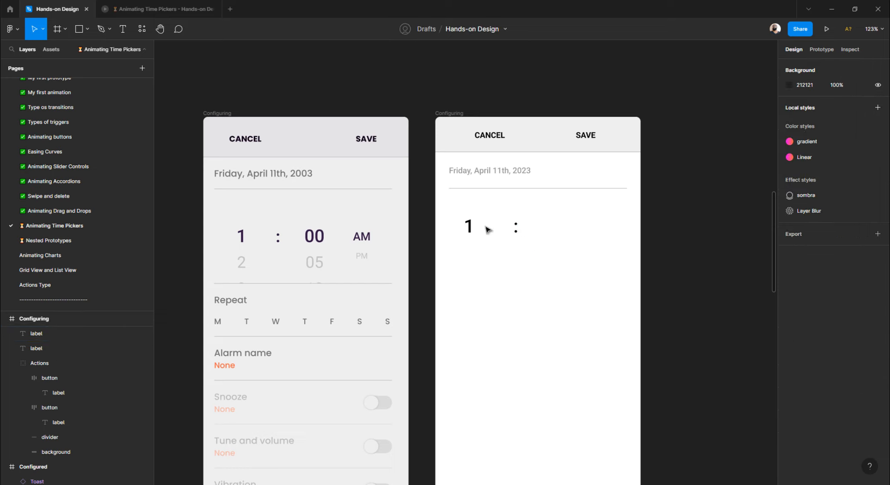
# - Wrap the 1 and colon labels together in an auto layout frame
pyautogui.moveTo(455, 208); pyautogui.dragTo(583, 268)
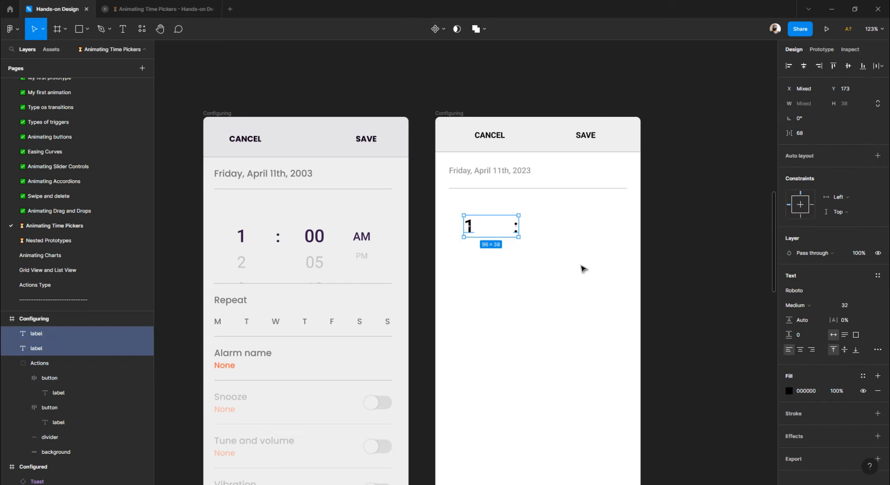
pyautogui.hotkey('shift', 'a')
pyautogui.press('Escape')
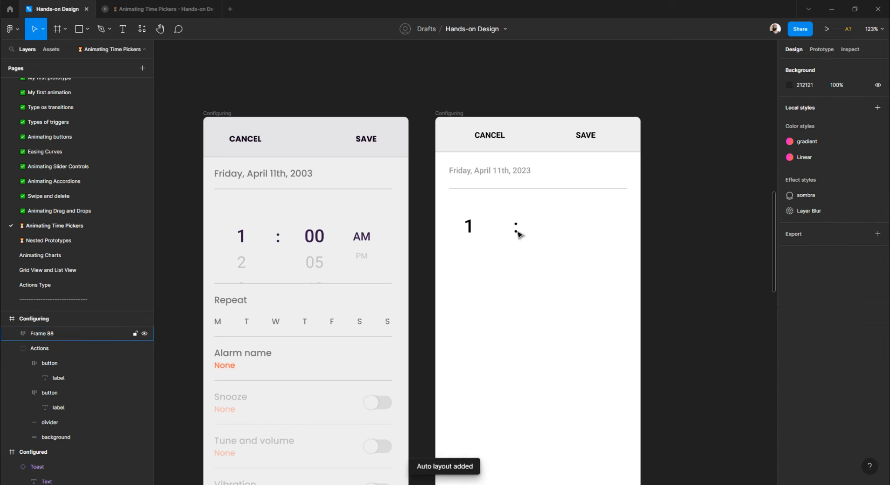
# - Duplicate the colon label twice inside the auto layout row
pyautogui.click(518, 227)
pyautogui.click(516, 230)
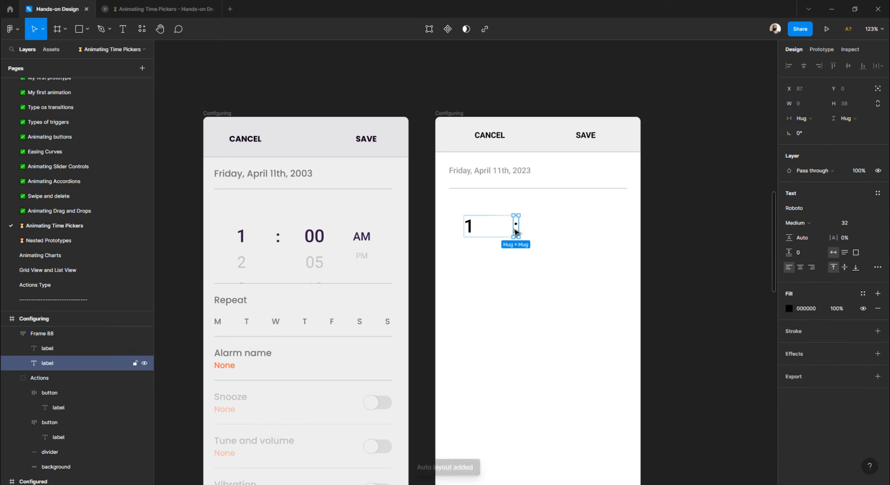
pyautogui.hotkey('ctrl', 'd')
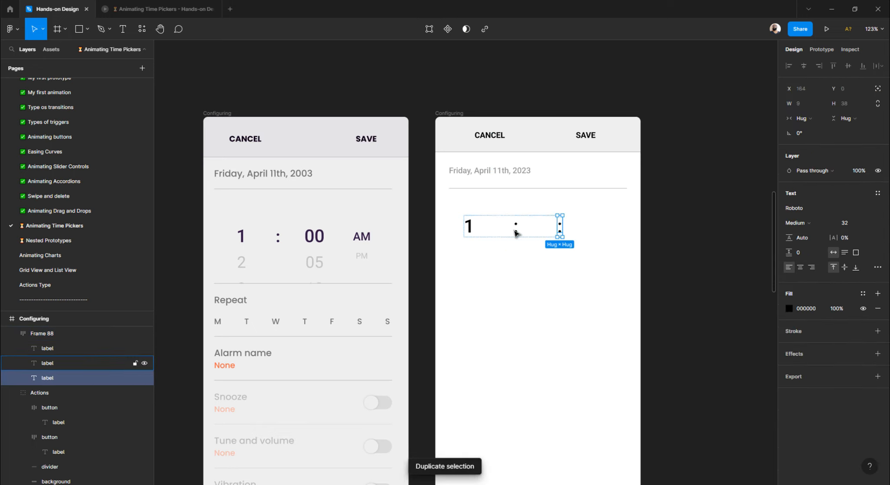
pyautogui.hotkey('ctrl', 'd')
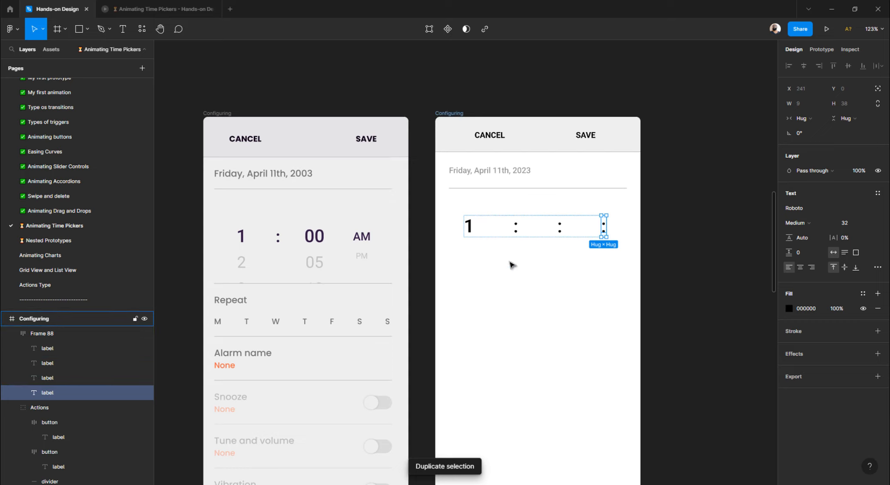
pyautogui.click(512, 264)
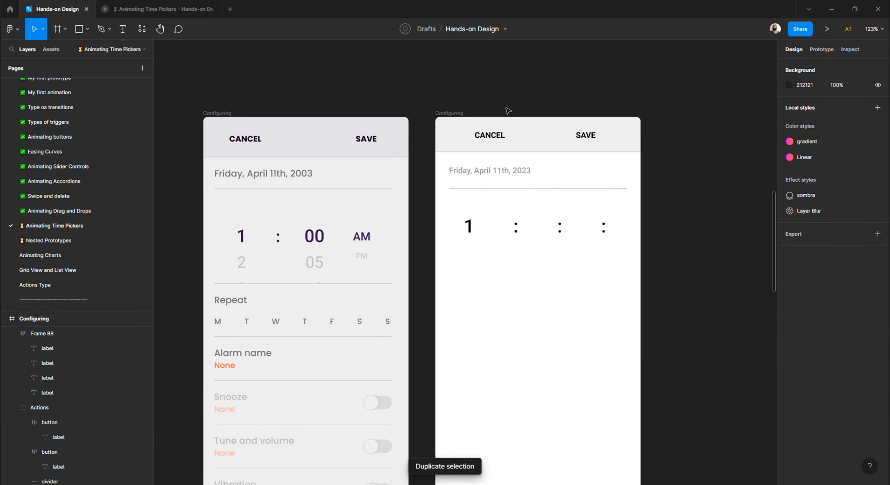
# - Show the two-column layout grid on the new Configuring frame
pyautogui.click(456, 114)
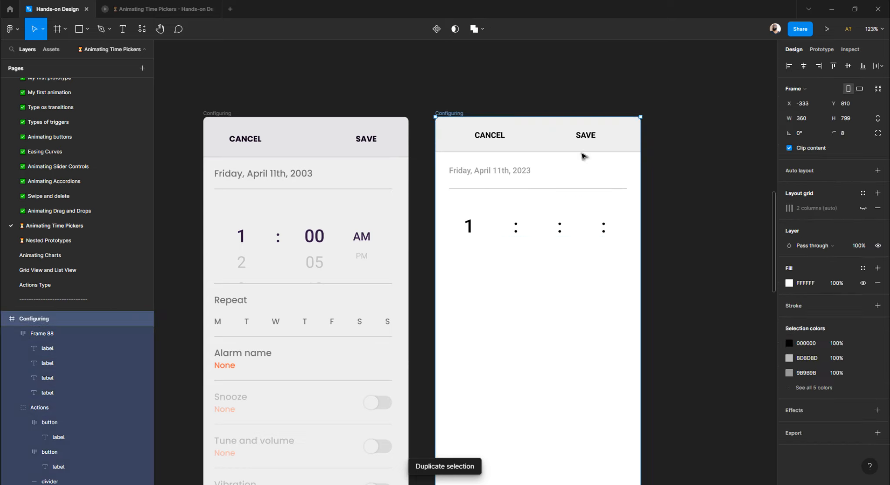
pyautogui.click(863, 208)
pyautogui.click(486, 279)
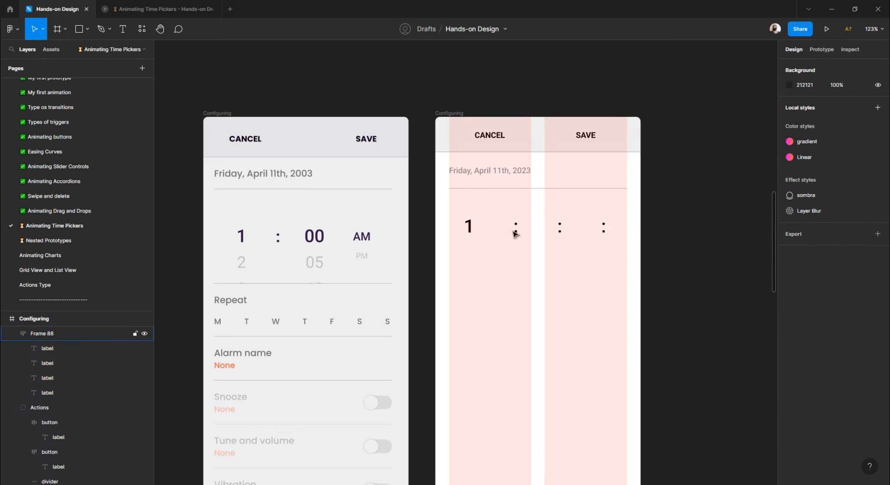
# - Stretch the time row across both grid columns, starting at X 24 with a width of 312
pyautogui.click(519, 227)
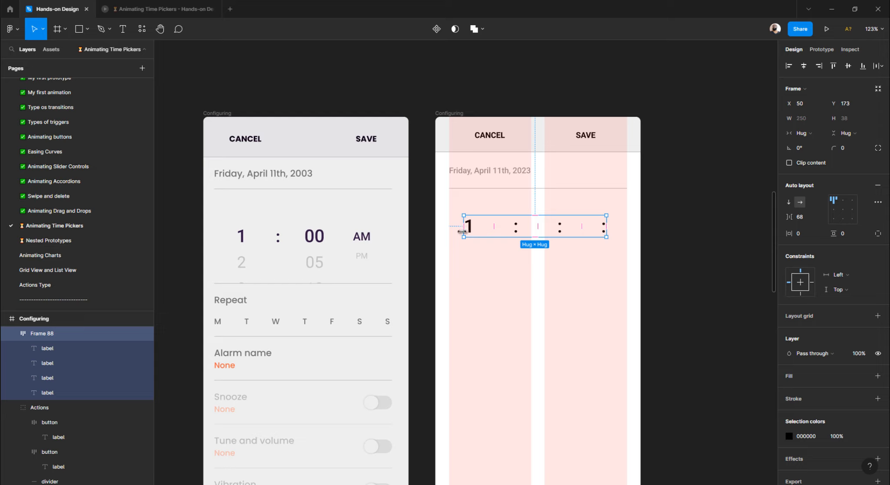
pyautogui.moveTo(455, 231); pyautogui.dragTo(442, 231)
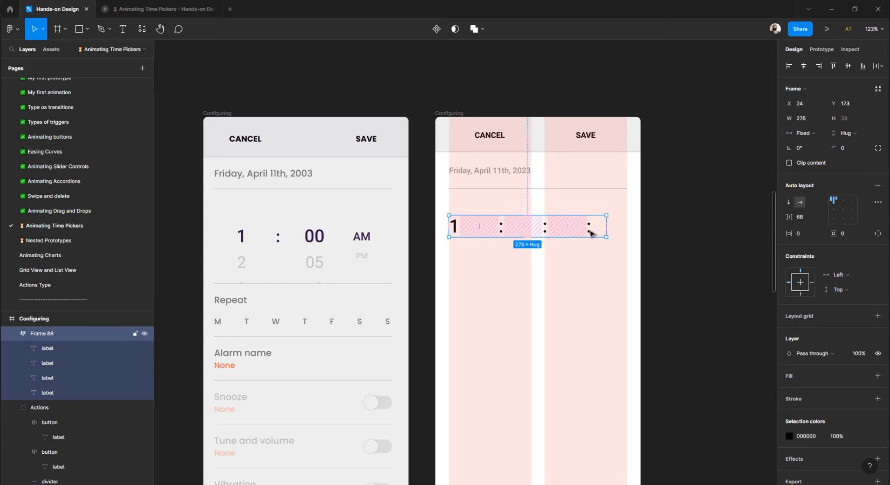
pyautogui.moveTo(609, 226); pyautogui.dragTo(627, 231)
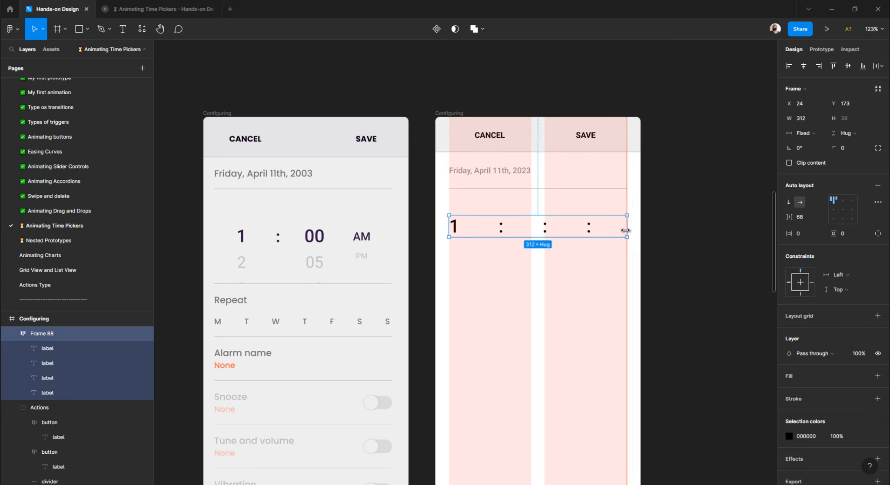
# - Try the left alignments on the time row and set its auto layout alignment to center
pyautogui.click(846, 215)
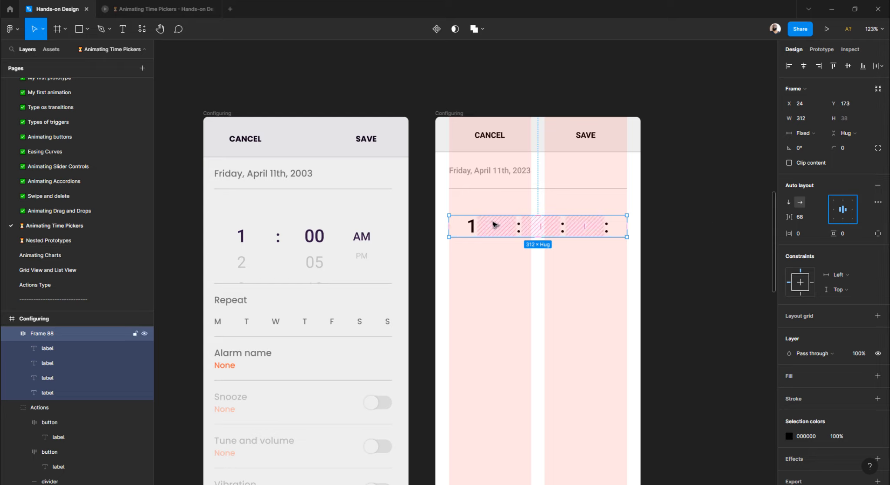
pyautogui.click(838, 210)
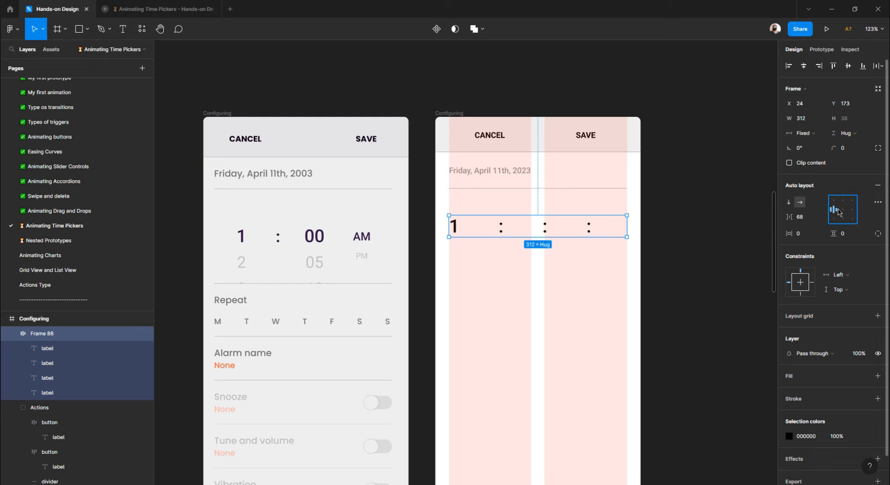
pyautogui.click(844, 212)
pyautogui.click(835, 203)
pyautogui.click(843, 212)
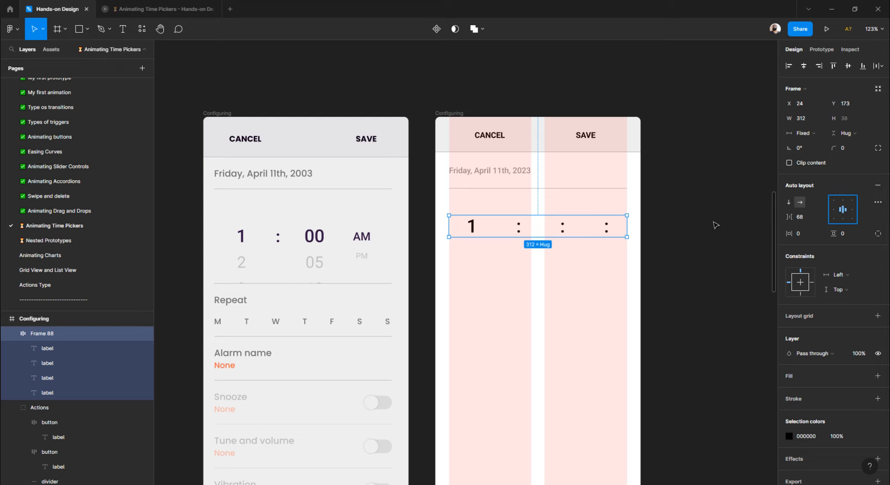
# - Change the text of the last two colon labels in the time row to 00 and AM
pyautogui.click(563, 229)
pyautogui.doubleClick(565, 228)
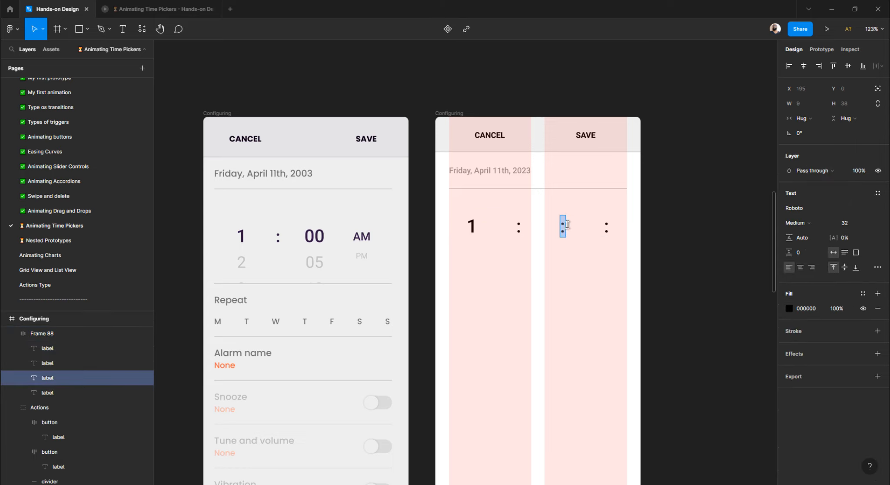
pyautogui.write('00')
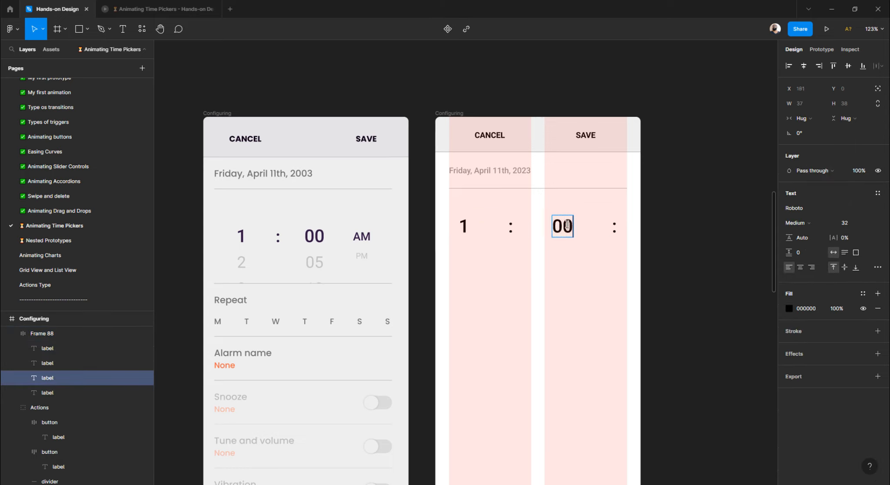
pyautogui.doubleClick(614, 227)
pyautogui.write('AM')
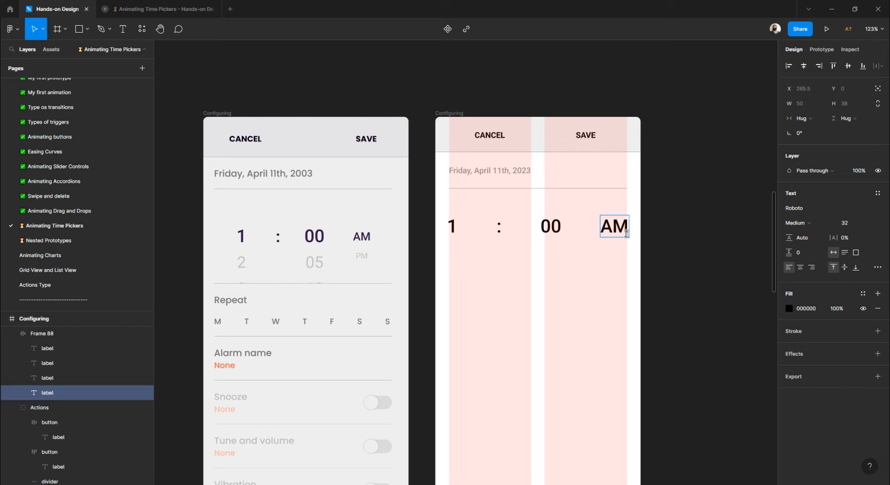
pyautogui.click(652, 243)
# - Check the original AM label's text settings, and set the new AM label's font size to 20
pyautogui.click(626, 233)
pyautogui.click(625, 232)
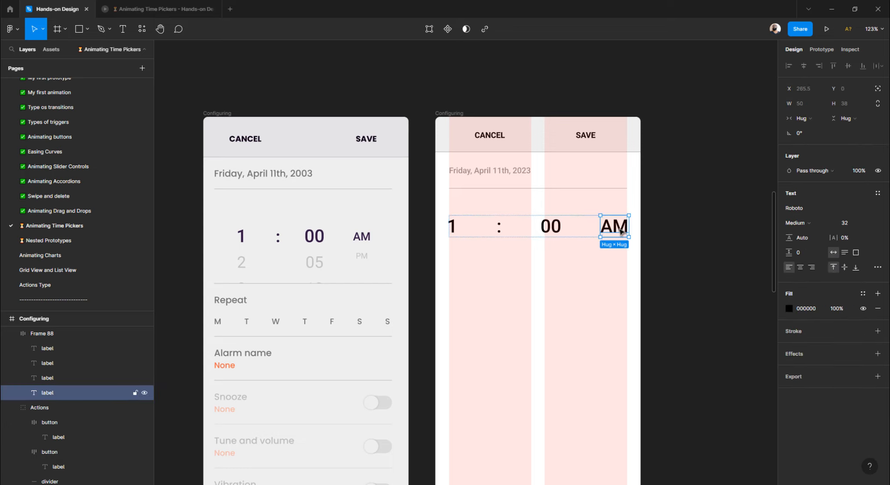
pyautogui.keyDown('ctrl'); pyautogui.click(369, 237); pyautogui.keyUp('ctrl')
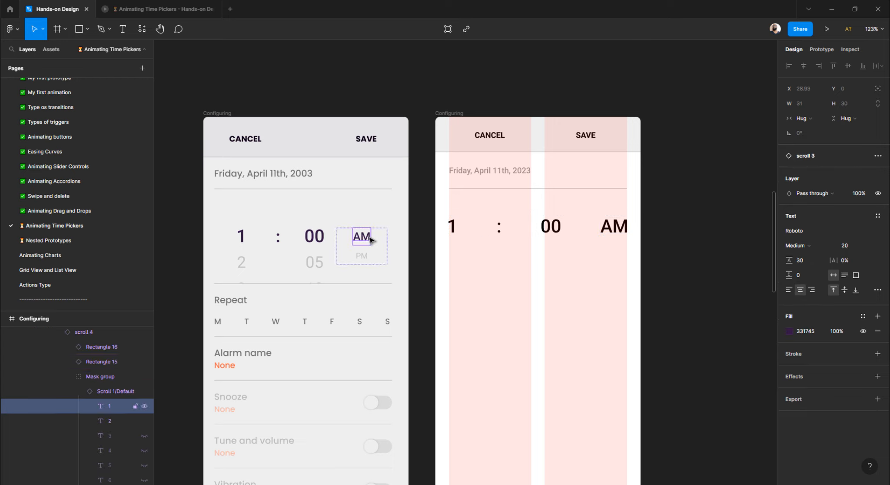
pyautogui.click(455, 257)
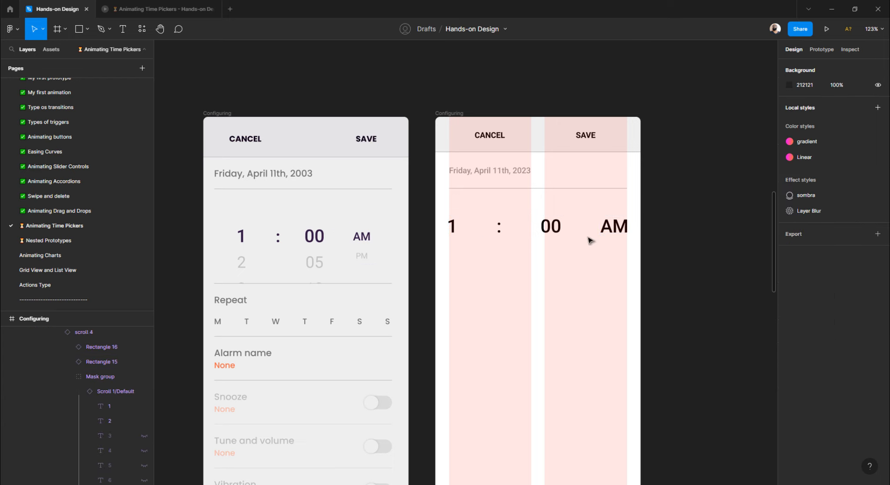
pyautogui.keyDown('ctrl'); pyautogui.click(628, 226); pyautogui.keyUp('ctrl')
pyautogui.click(855, 224)
pyautogui.write('20')
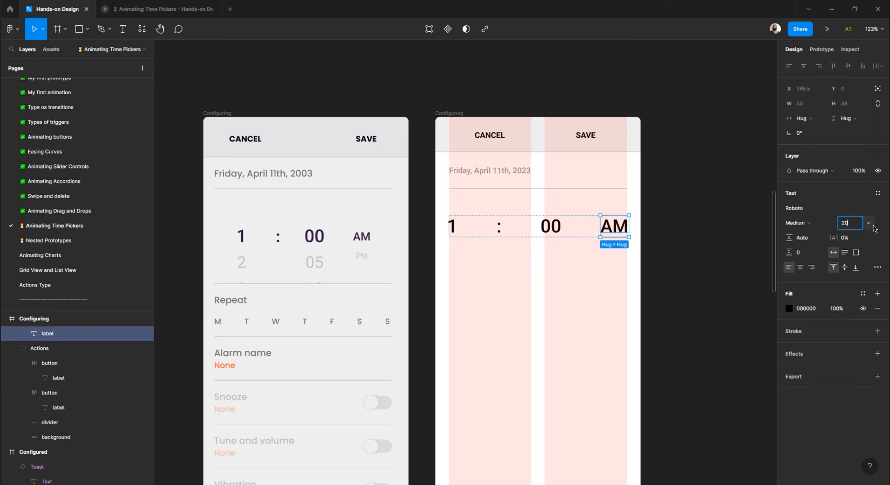
pyautogui.press('Return')
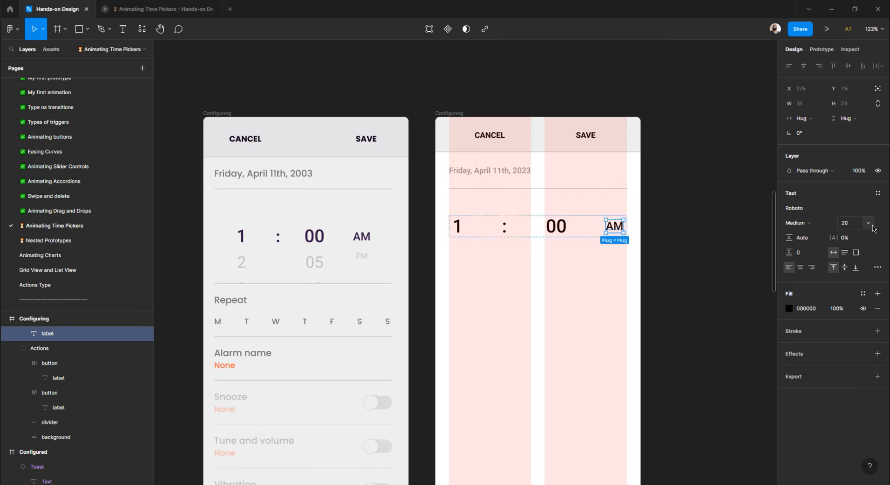
pyautogui.click(697, 258)
# - Try a horizontal padding of 8 on the time row, increase its left padding to 20, and undo the left padding change
pyautogui.click(503, 228)
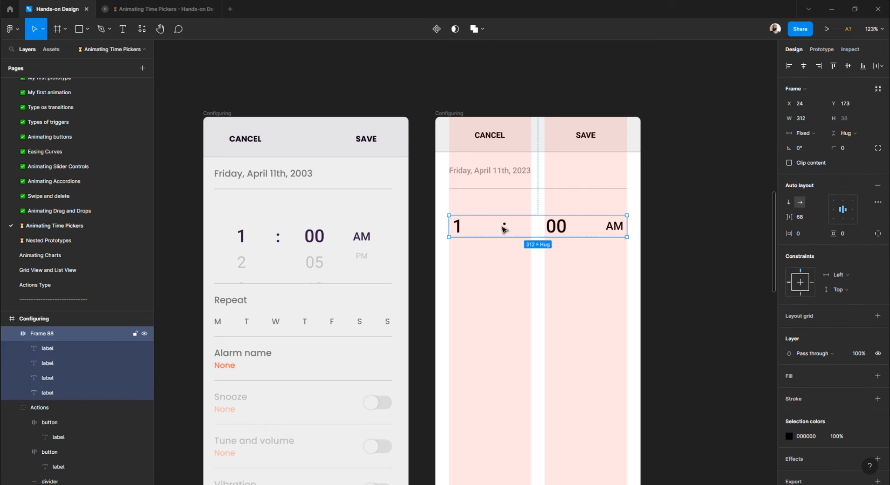
pyautogui.click(801, 233)
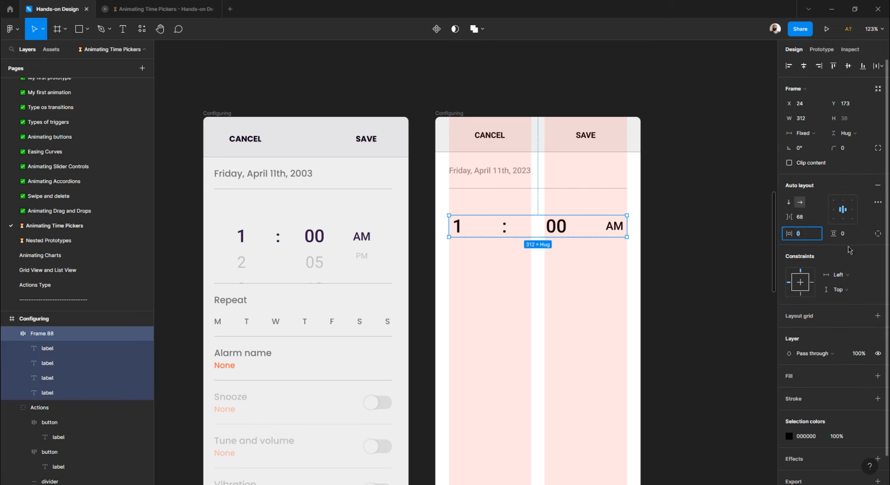
pyautogui.write('8')
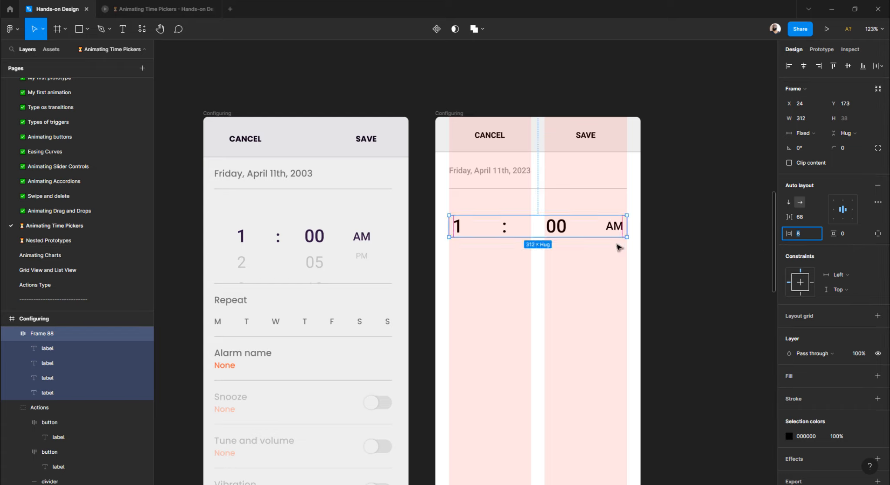
pyautogui.moveTo(455, 224); pyautogui.dragTo(462, 225)
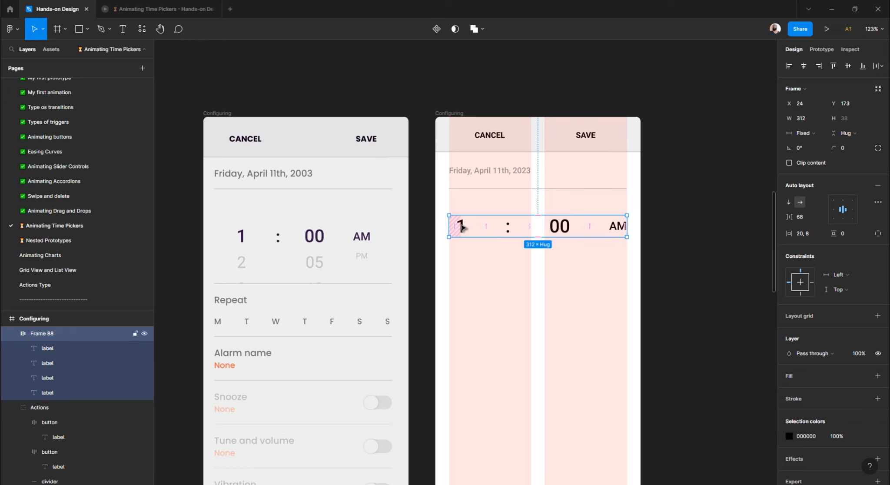
pyautogui.hotkey('ctrl', 'z')
# - Set the time row's horizontal padding to 32
pyautogui.click(805, 235)
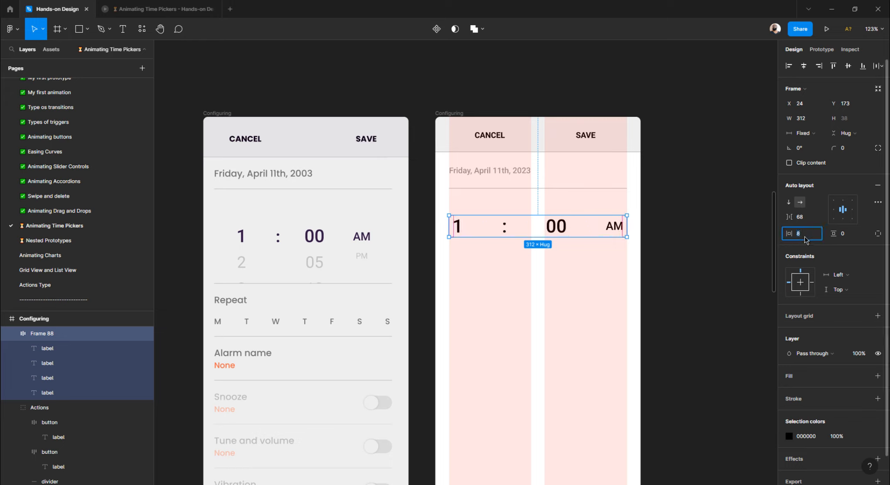
pyautogui.write('32')
pyautogui.press('Return')
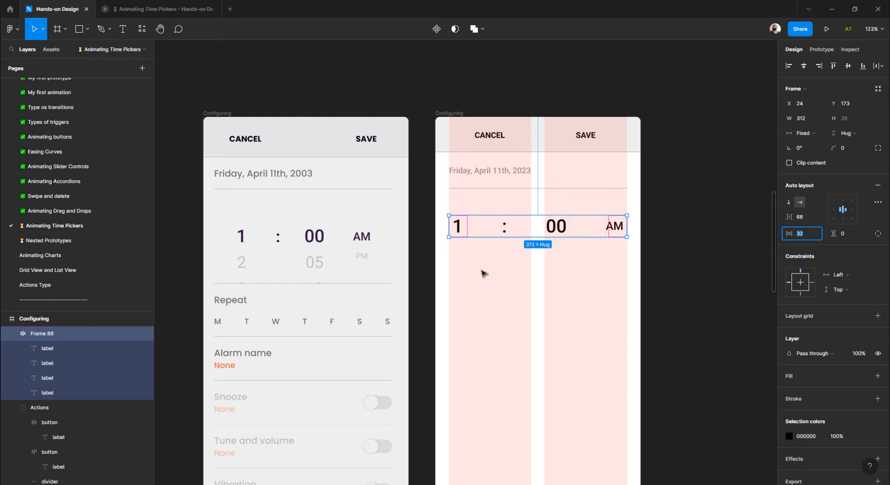
pyautogui.click(852, 239)
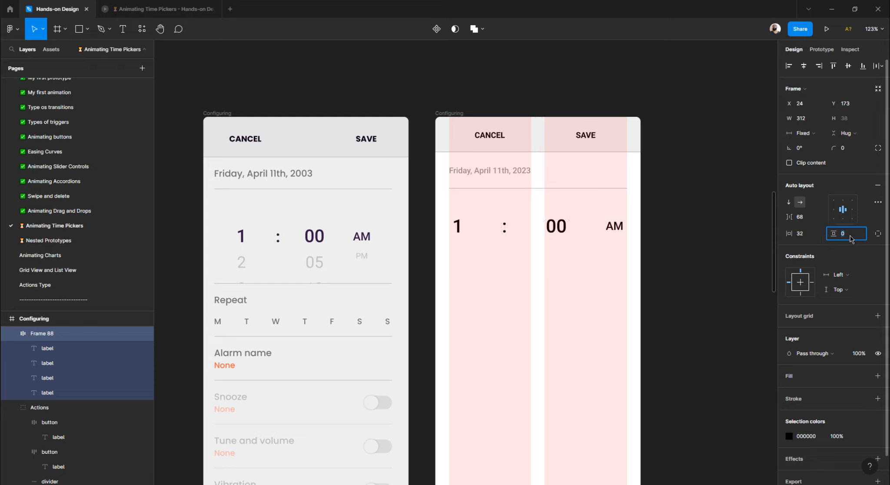
pyautogui.click(677, 290)
# - Try hug contents for the time row's width, and resize the row back to a fixed width of 312
pyautogui.click(559, 232)
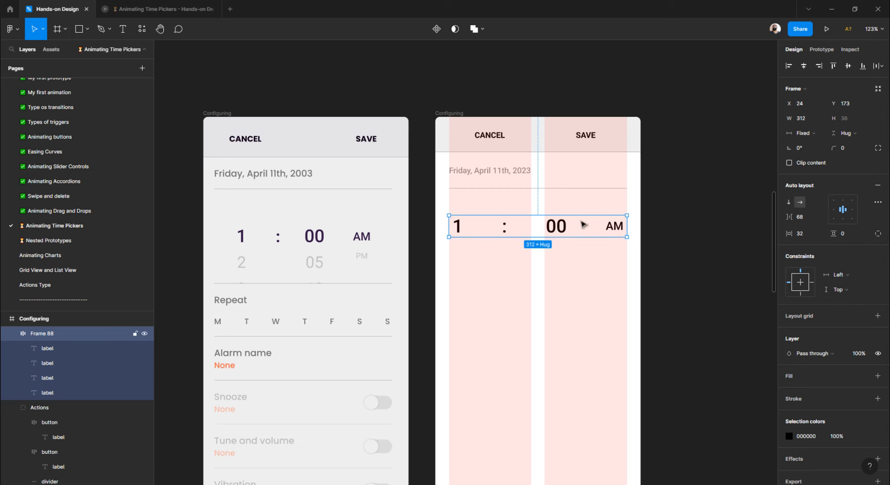
pyautogui.click(809, 136)
pyautogui.click(809, 146)
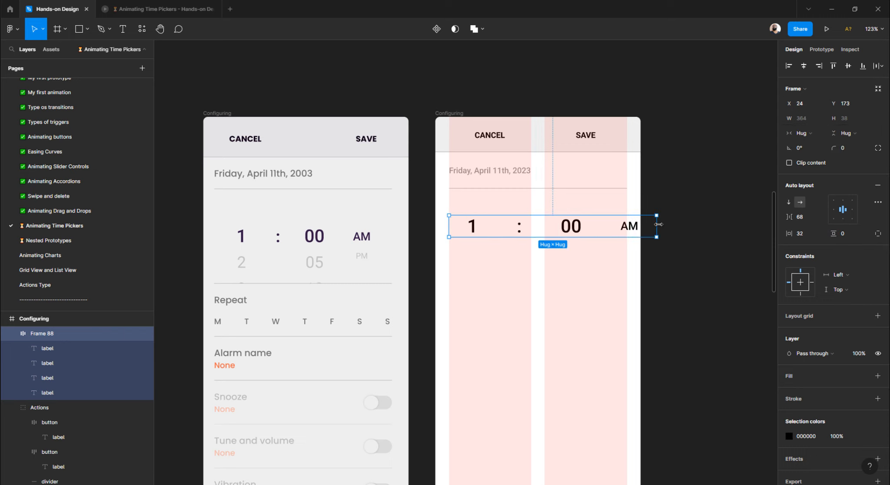
pyautogui.moveTo(649, 225); pyautogui.dragTo(627, 225)
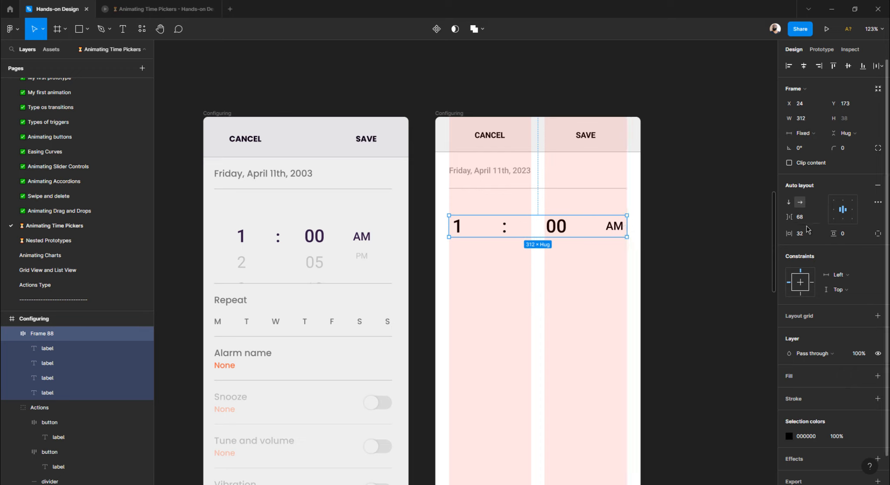
# - Check the time row's left, horizontal and vertical padding settings
pyautogui.click(459, 229)
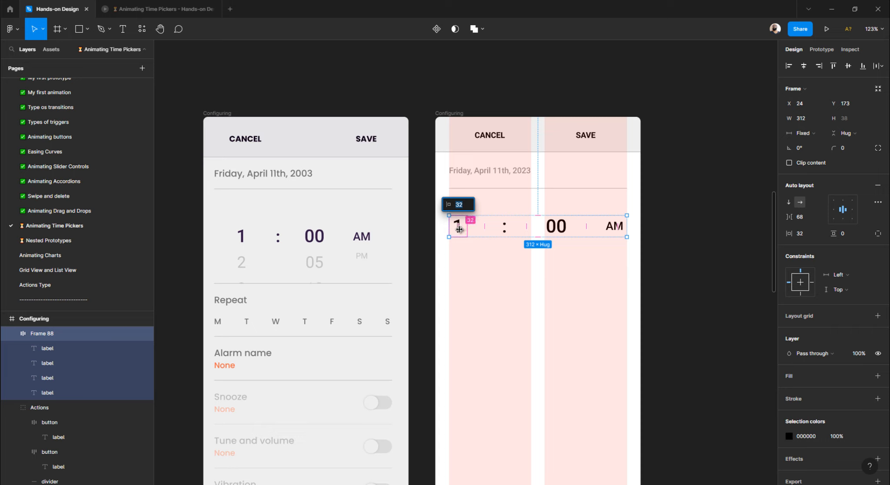
pyautogui.click(584, 277)
pyautogui.click(483, 222)
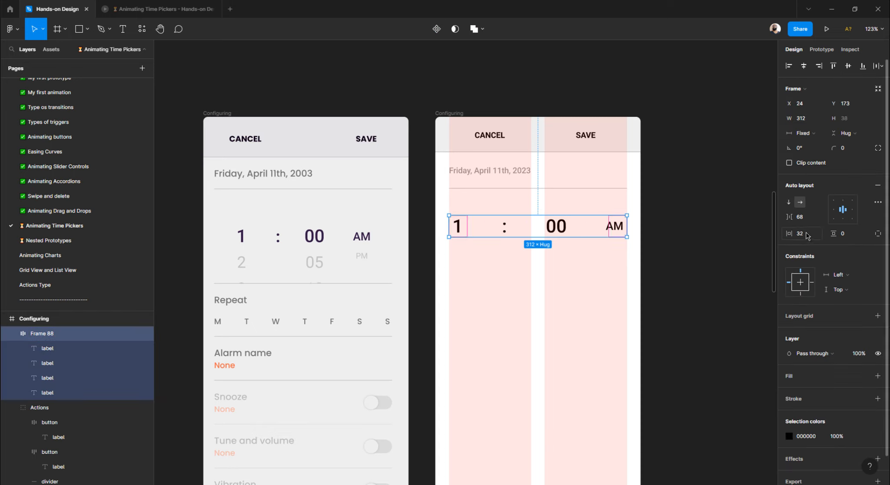
pyautogui.click(847, 237)
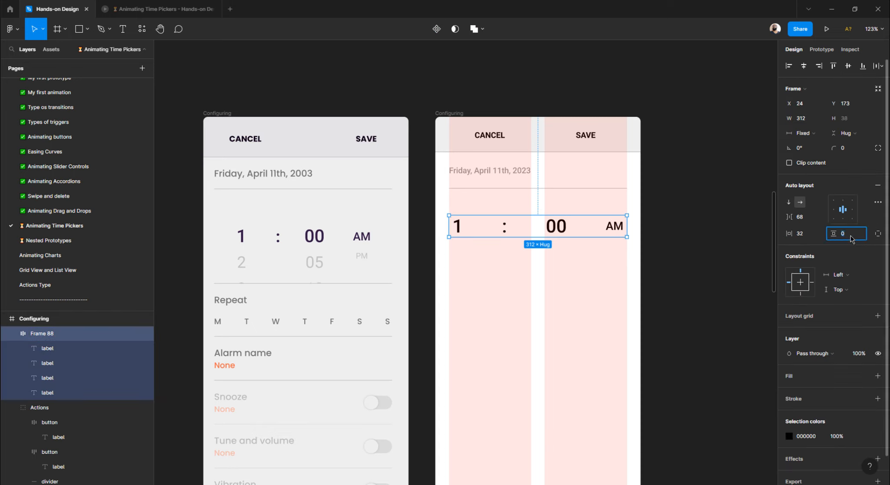
# - Try hug contents for the time row's width again, and select its four labels to check the layout
pyautogui.click(804, 133)
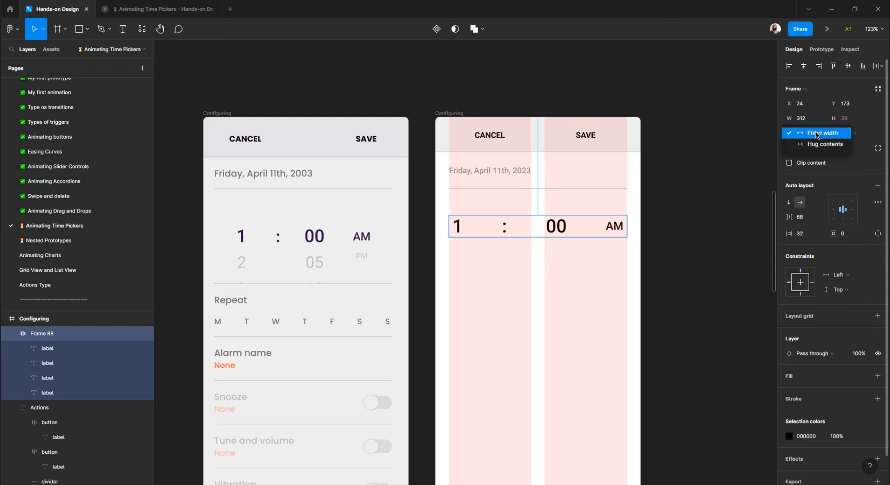
pyautogui.click(813, 147)
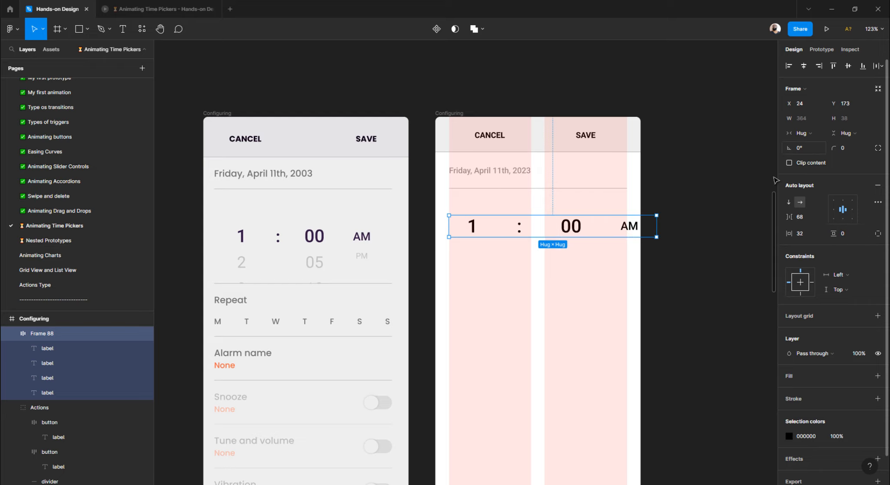
pyautogui.click(819, 233)
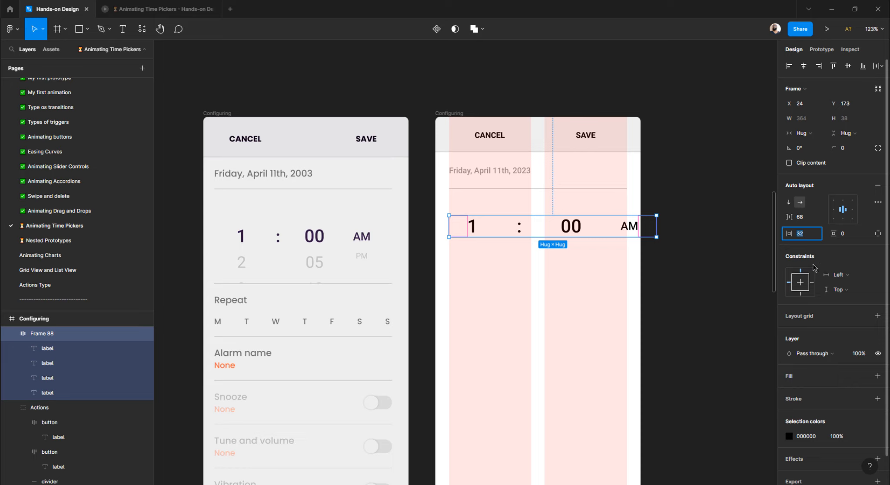
pyautogui.click(474, 225)
pyautogui.click(474, 225)
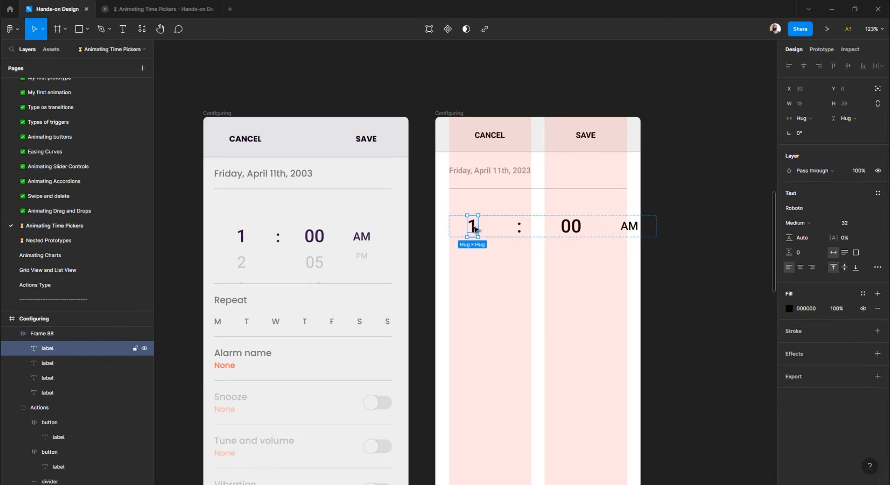
pyautogui.keyDown('shift'); pyautogui.click(520, 229); pyautogui.keyUp('shift')
pyautogui.keyDown('shift'); pyautogui.click(568, 229); pyautogui.keyUp('shift')
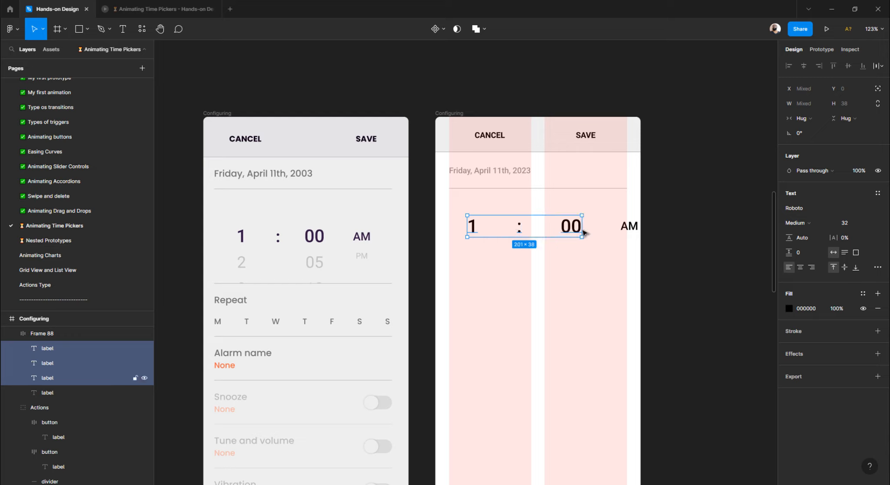
pyautogui.keyDown('shift'); pyautogui.click(629, 231); pyautogui.keyUp('shift')
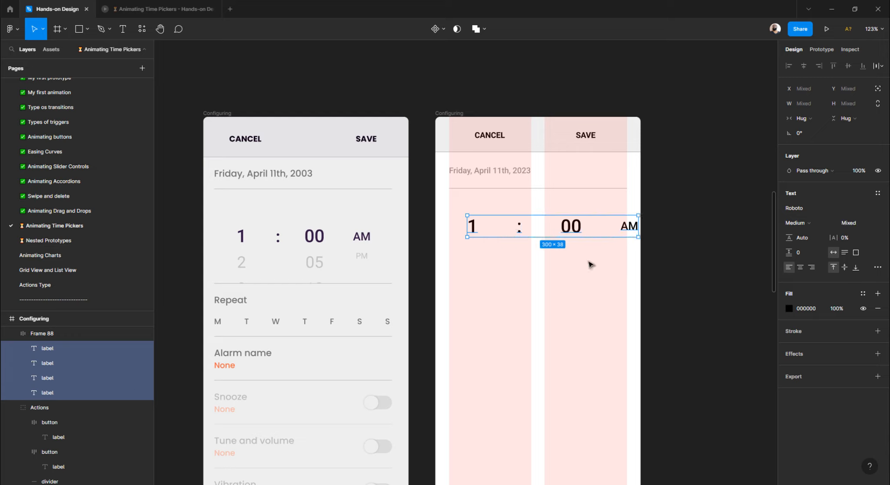
# - Set the time row's auto layout spacing mode to Space between, and resize the row to a width of 312
pyautogui.click(683, 269)
pyautogui.click(636, 231)
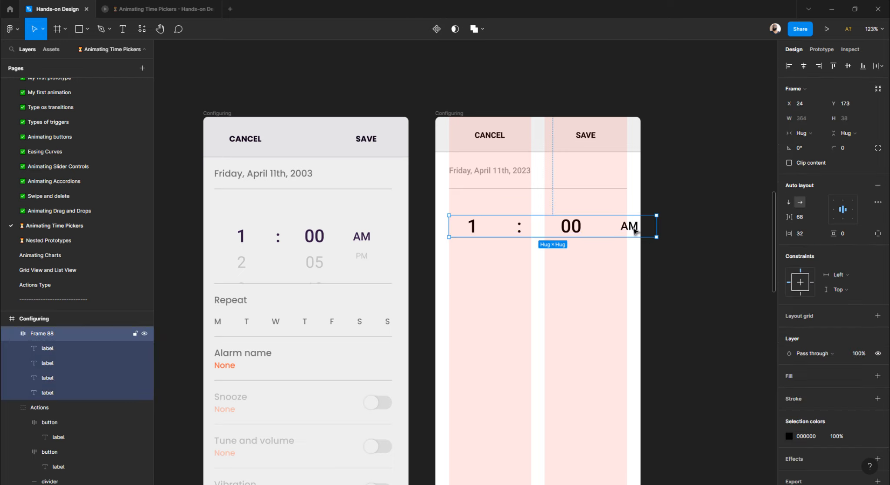
pyautogui.click(878, 202)
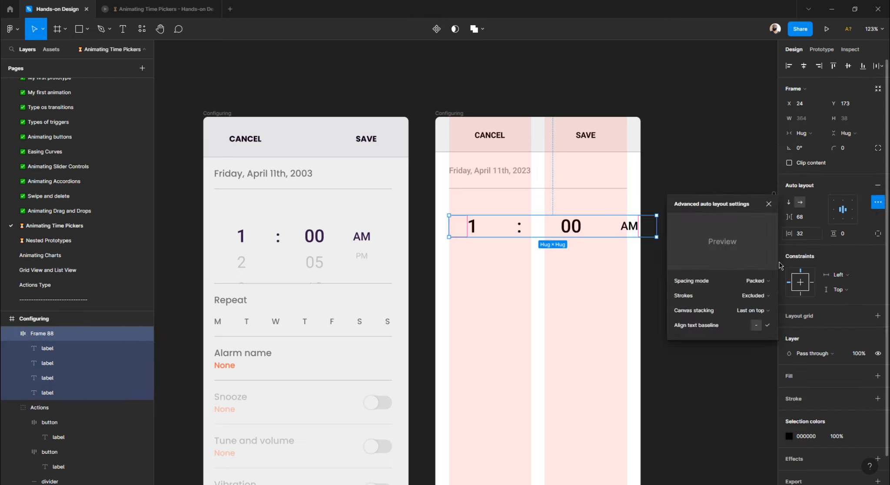
pyautogui.click(764, 282)
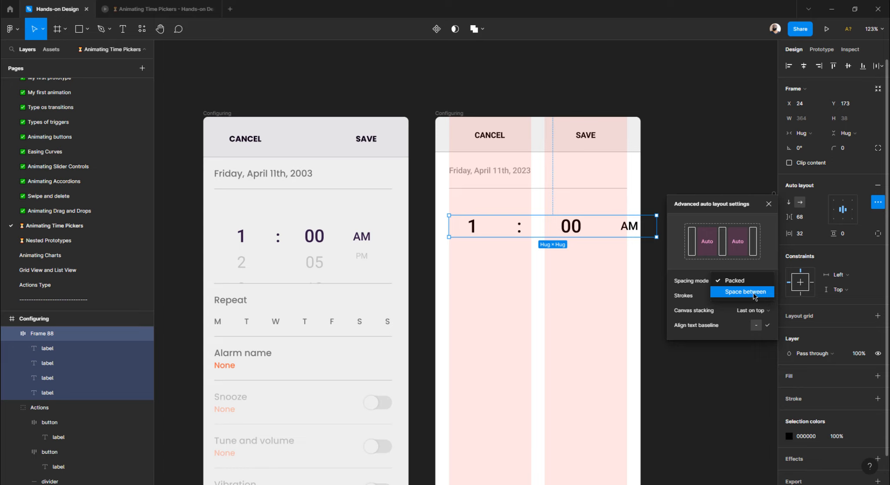
pyautogui.click(752, 292)
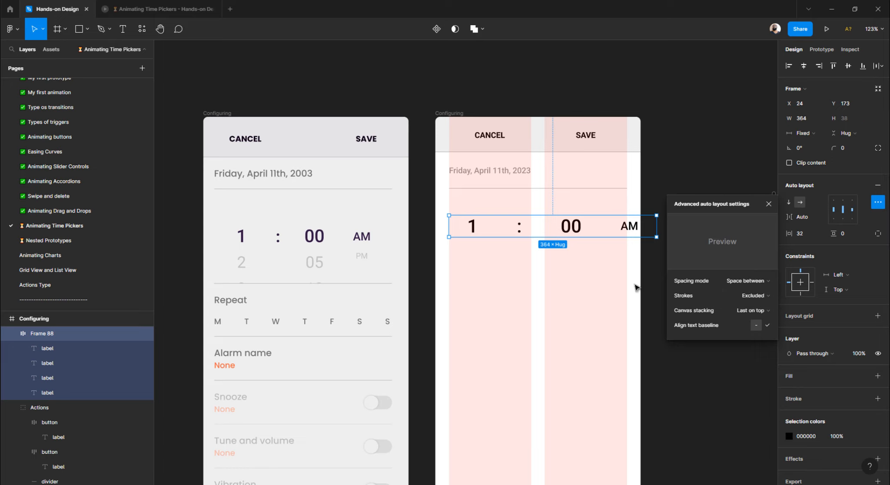
pyautogui.click(638, 262)
pyautogui.click(647, 228)
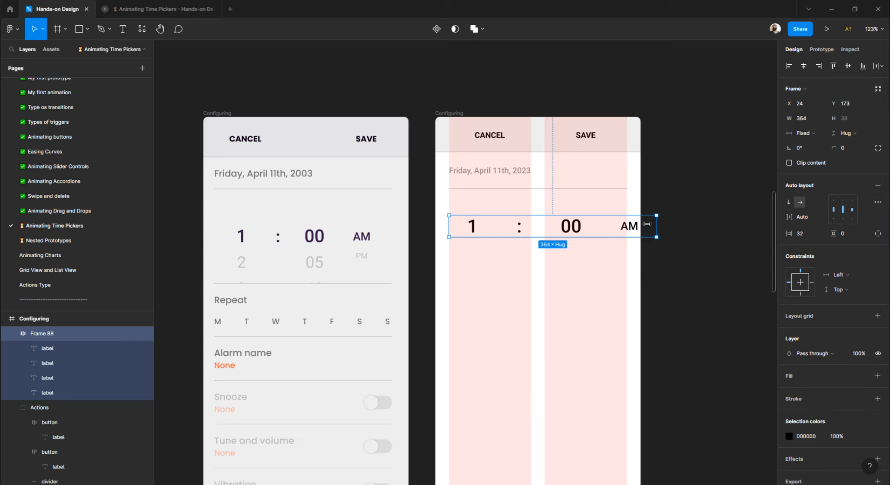
pyautogui.moveTo(647, 224); pyautogui.dragTo(627, 226)
# - Try horizontal paddings of 48 and 56 on the time row, and settle on 40
pyautogui.click(804, 235)
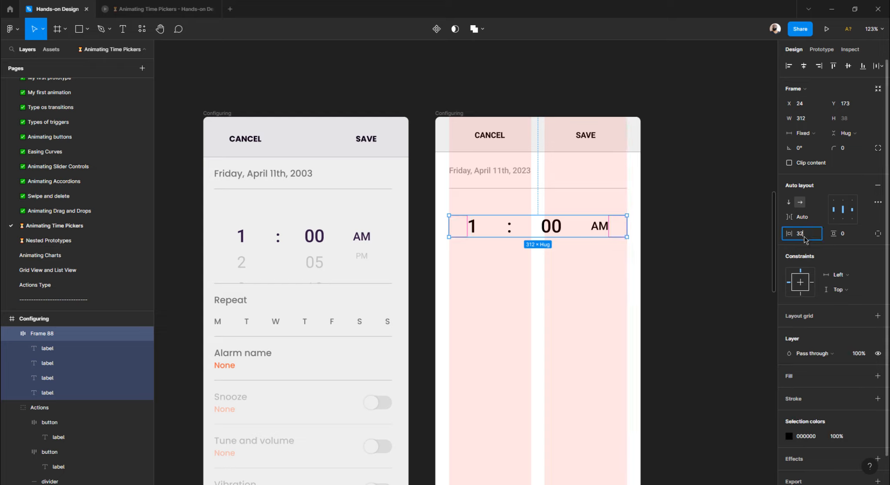
pyautogui.write('48')
pyautogui.press('Return')
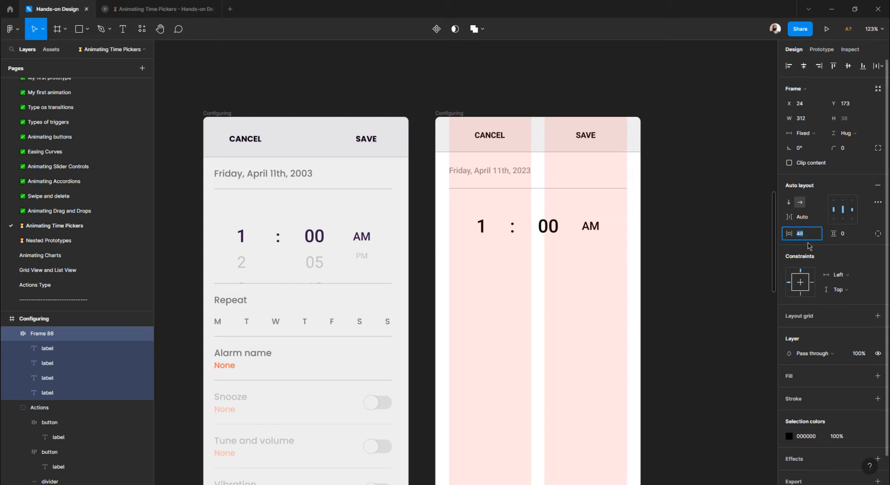
pyautogui.write('56')
pyautogui.press('Return')
pyautogui.write('40')
pyautogui.press('Return')
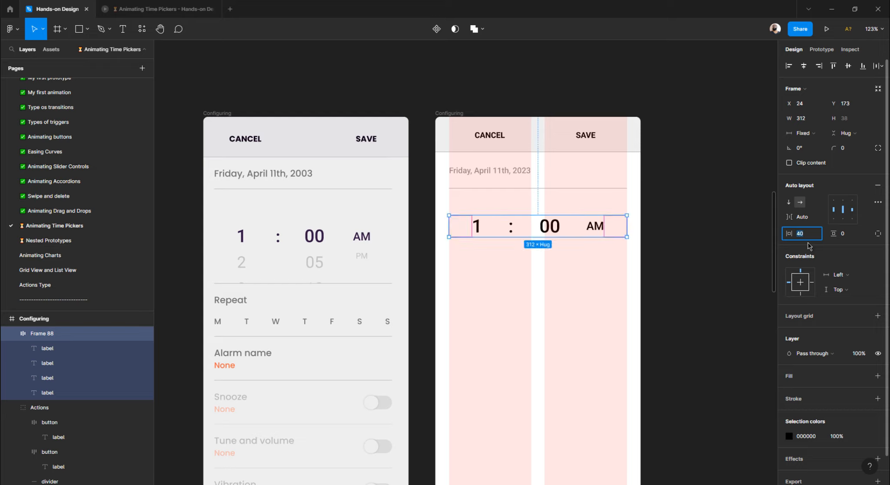
# - Move the time row up to Y 158, leaving a 32 px gap below the divider
pyautogui.click(704, 238)
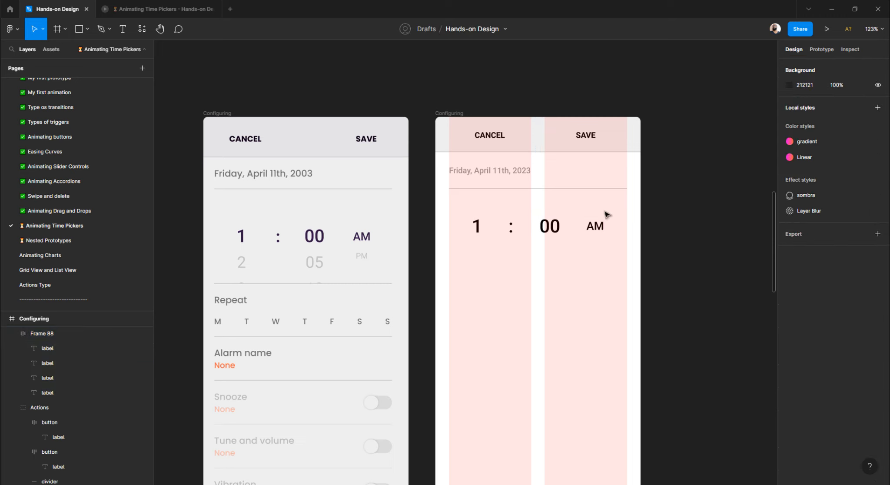
pyautogui.click(547, 226)
pyautogui.press('alt')
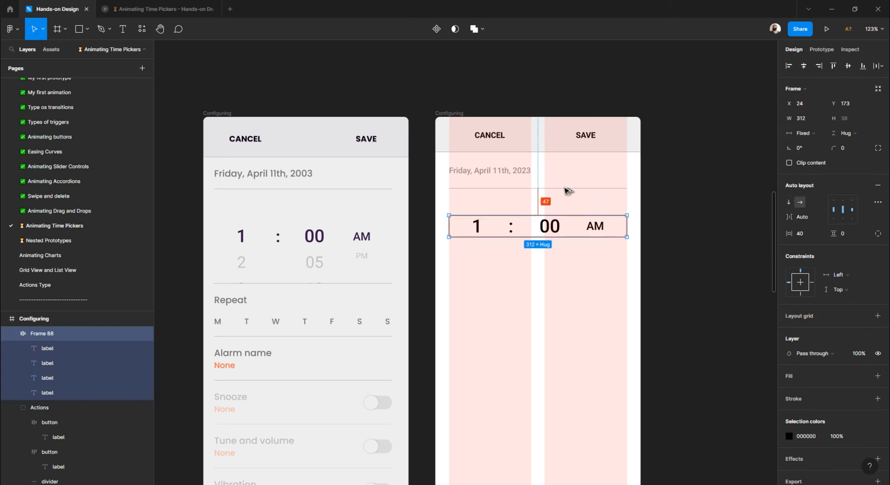
pyautogui.press('Down')
pyautogui.hotkey('shift', 'Up')
pyautogui.hotkey('shift', 'Up')
pyautogui.press('alt')
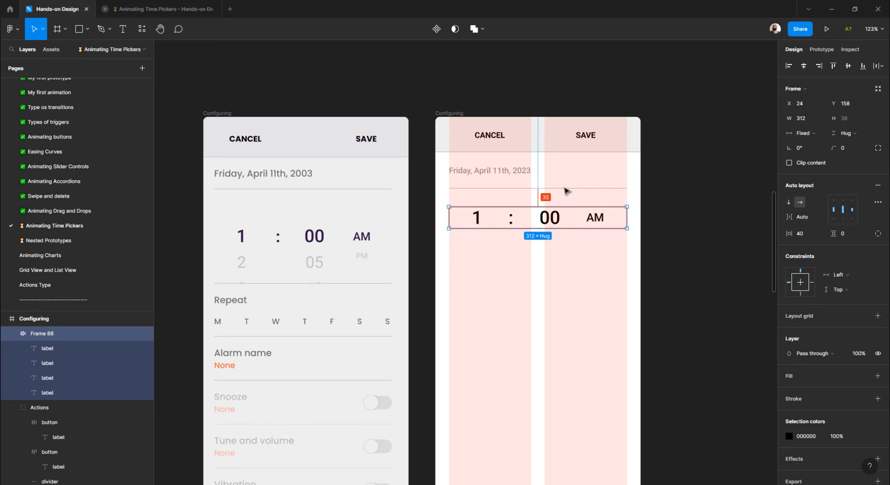
# - Duplicate the divider below the time row, leaving a 32 px gap between the row and the copy
pyautogui.moveTo(565, 189); pyautogui.dragTo(570, 248)
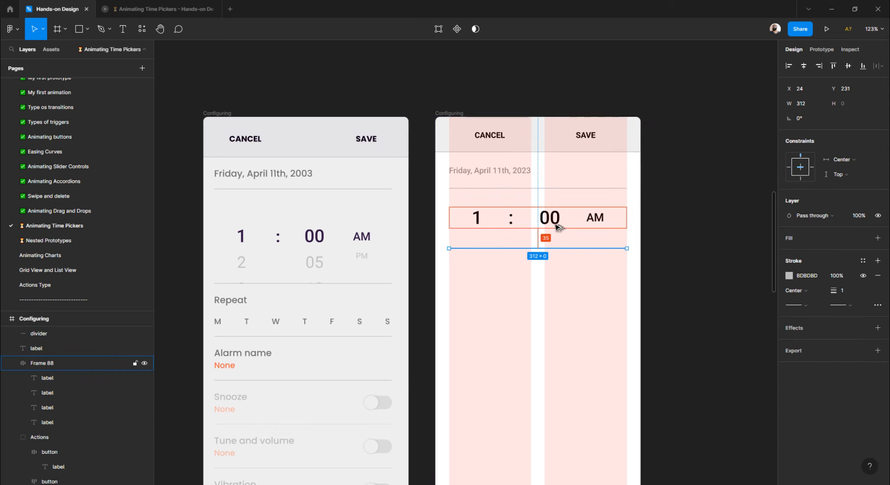
pyautogui.press('Up')
pyautogui.press('Up')
pyautogui.press('Up')
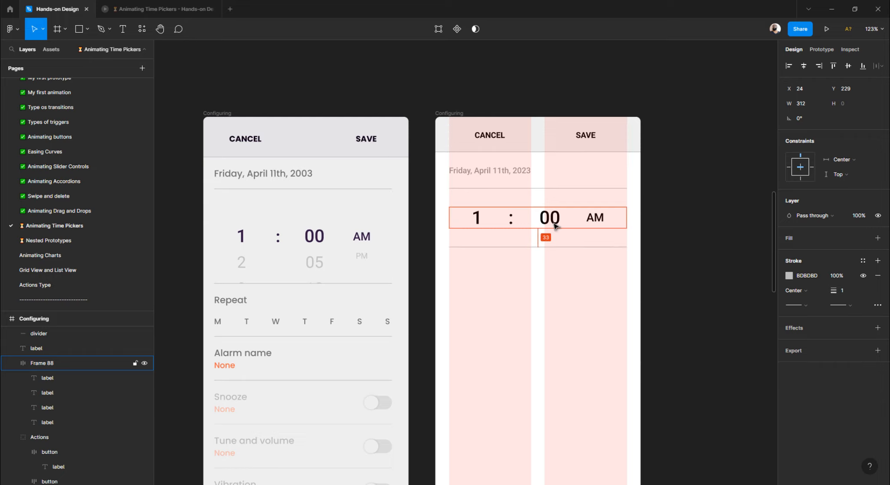
# - Duplicate the date label 32 px below the lower divider, and inspect the original screen's Repeat section
pyautogui.click(478, 172)
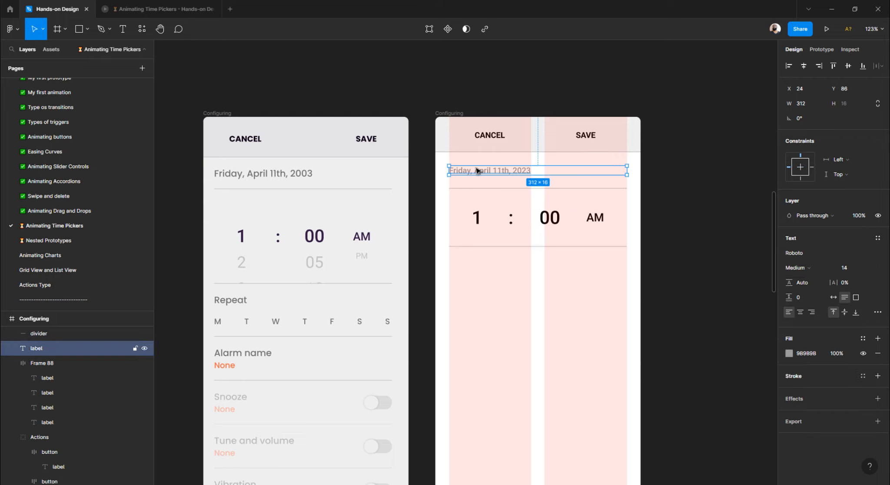
pyautogui.moveTo(468, 181); pyautogui.dragTo(477, 273)
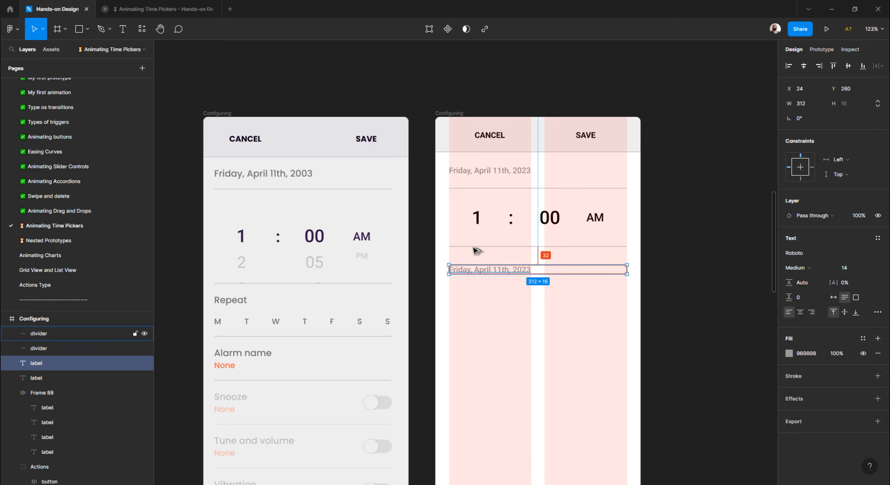
pyautogui.click(232, 302)
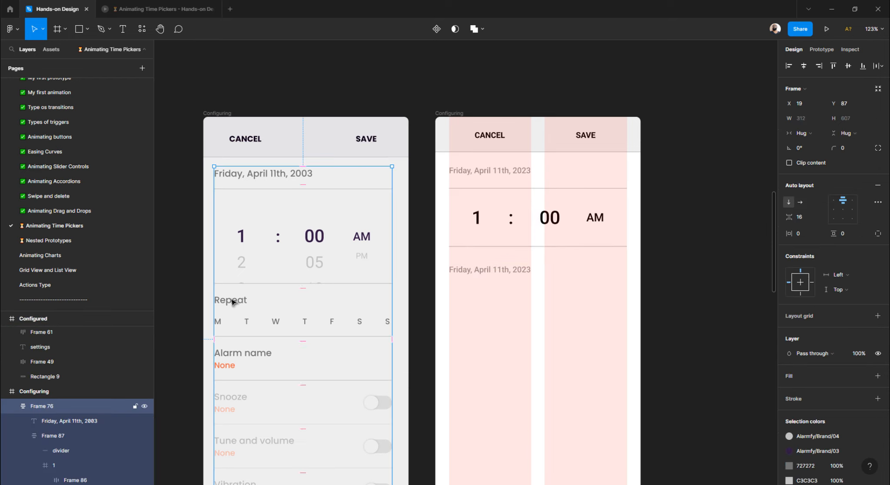
pyautogui.click(232, 302)
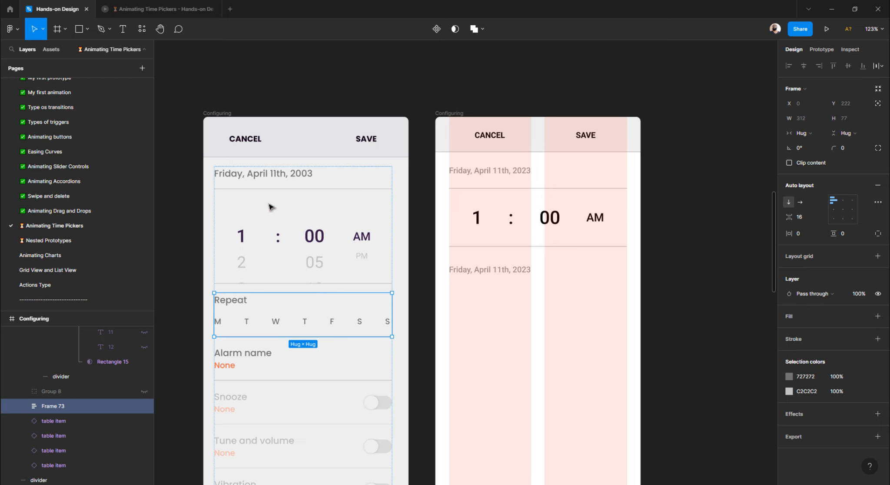
# - Move the duplicated date label up to 24 px below the lower divider, matching the date's gap from the header
pyautogui.click(506, 173)
pyautogui.click(494, 271)
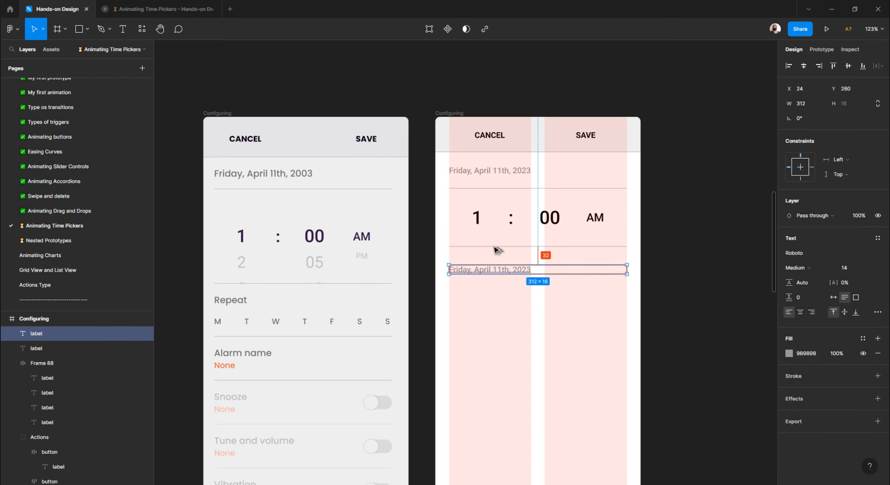
pyautogui.press('Up')
pyautogui.press('Up')
pyautogui.press('Up')
pyautogui.press('Up')
pyautogui.press('Up')
pyautogui.press('Up')
pyautogui.press('Up')
pyautogui.press('Up')
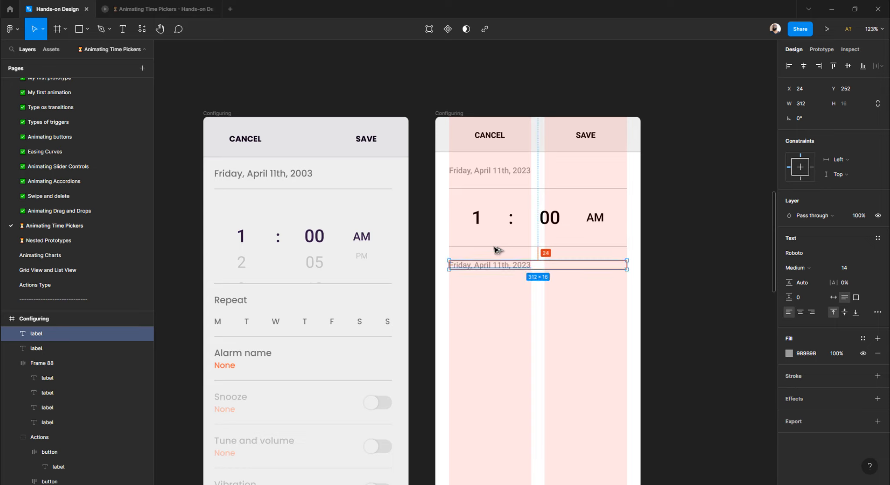
pyautogui.click(516, 171)
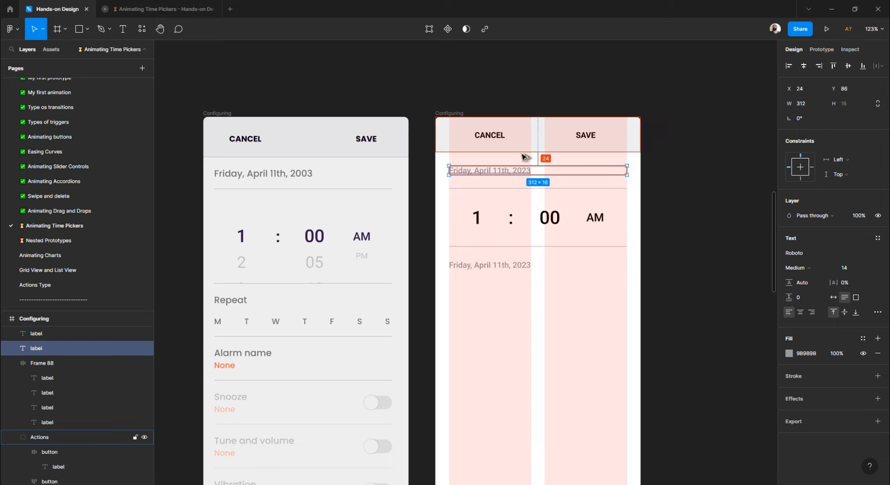
pyautogui.click(494, 283)
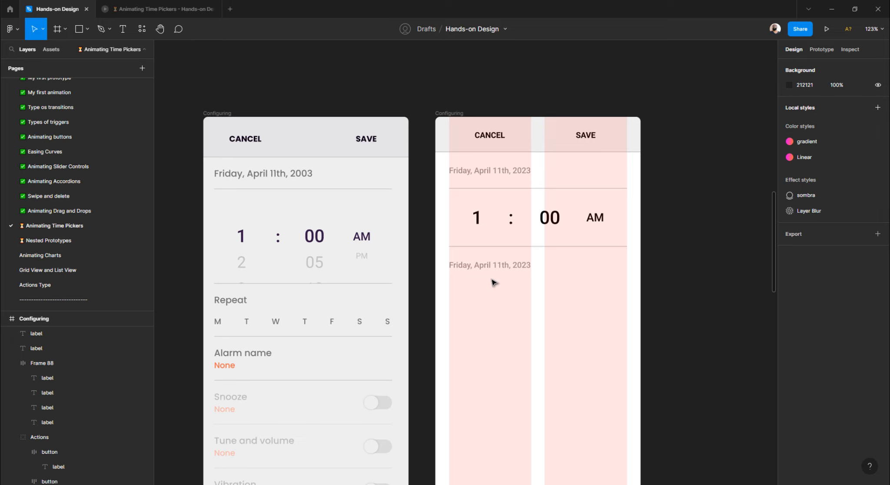
# - Change the duplicated date label's text to "Repeat"
pyautogui.scroll(1, 494, 281)
pyautogui.doubleClick(489, 264)
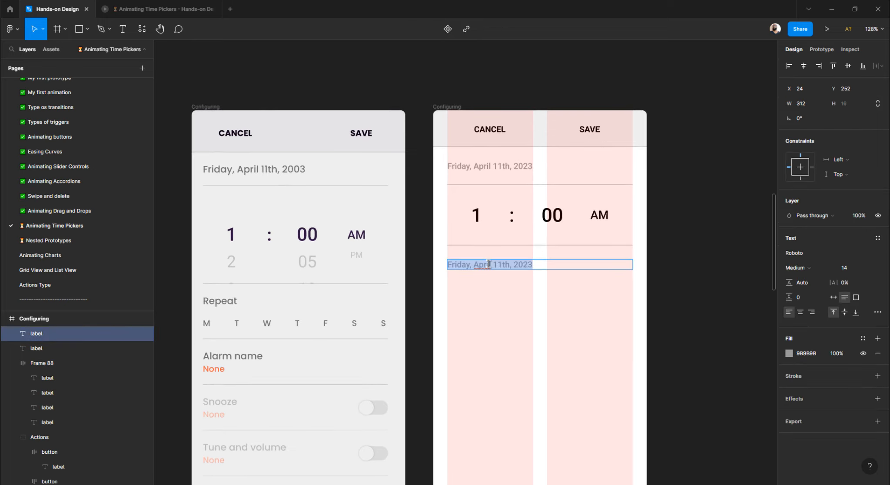
pyautogui.write('Repeat')
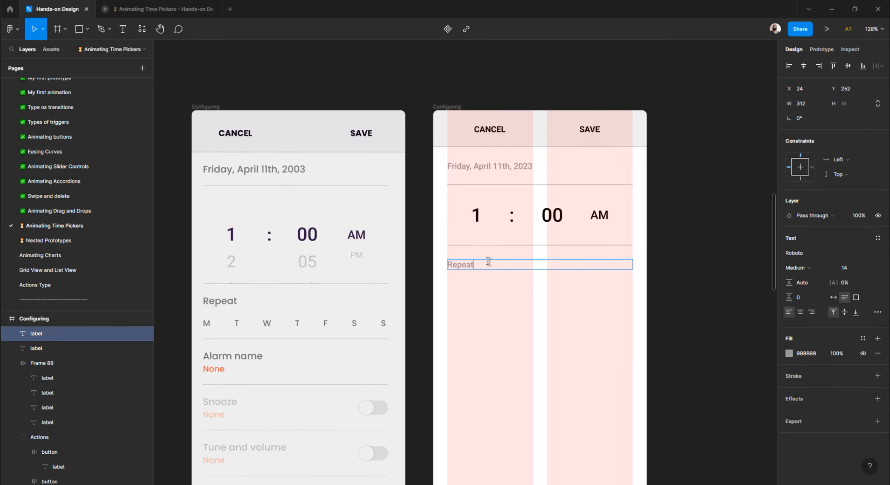
pyautogui.press('Escape')
pyautogui.press('Escape')
# - Duplicate the "Repeat" label 24 px below itself and change the copy's text to "M"
pyautogui.click(465, 269)
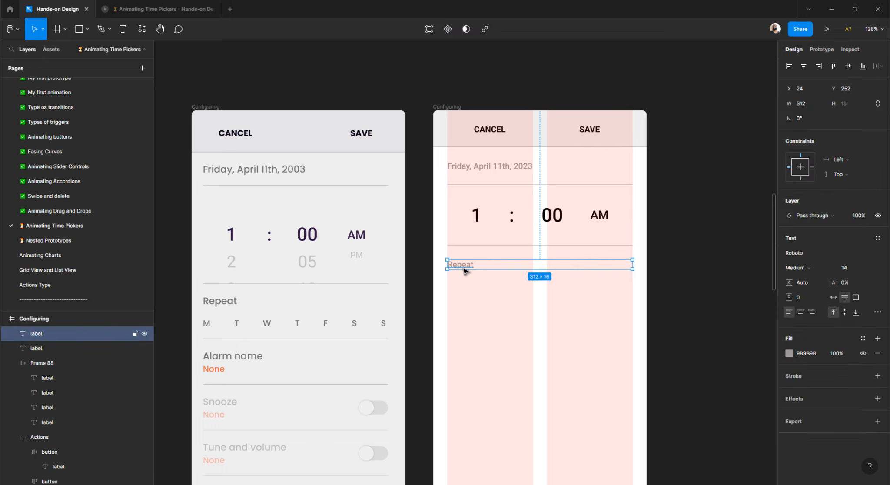
pyautogui.moveTo(463, 268); pyautogui.dragTo(462, 291)
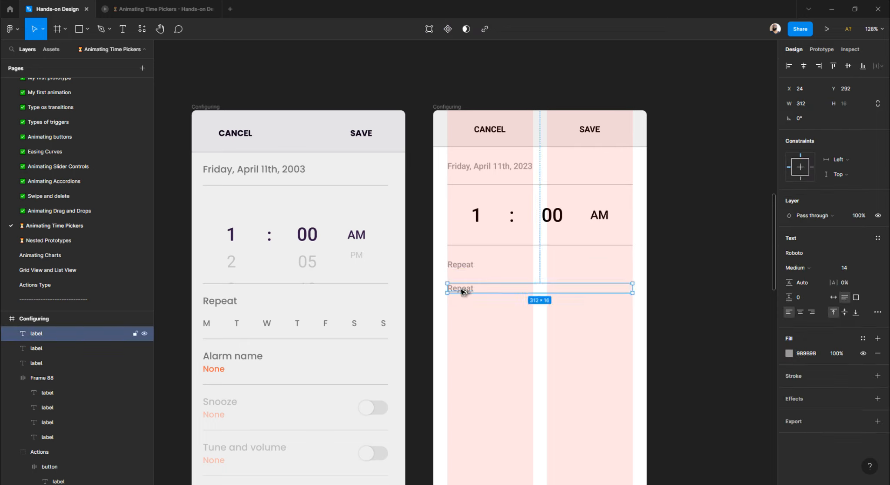
pyautogui.doubleClick(461, 289)
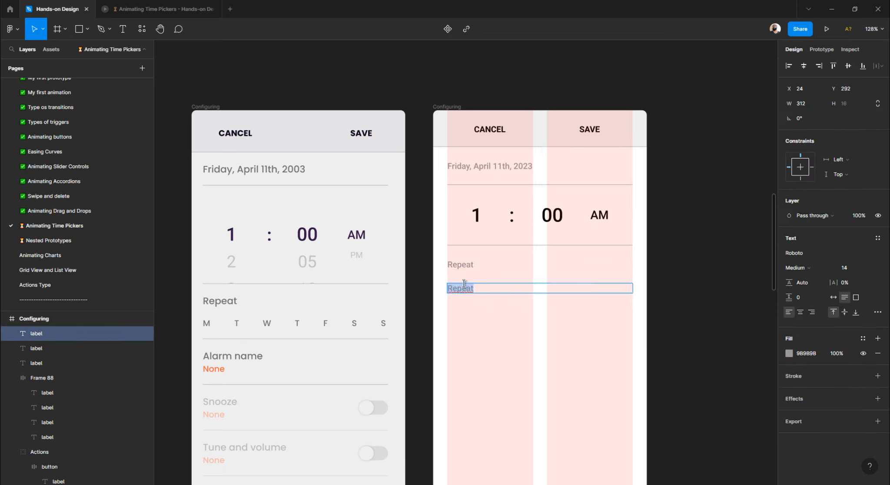
pyautogui.write('M')
pyautogui.press('Escape')
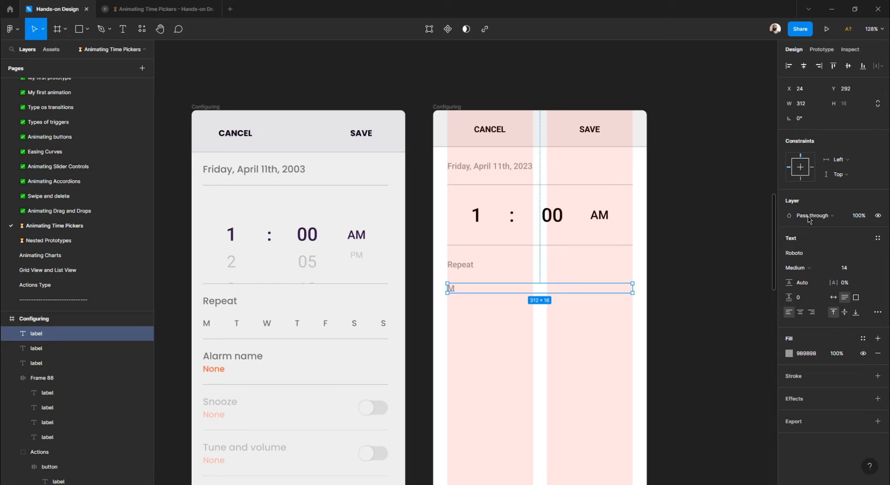
# - Set the "M" label's text resizing to auto width so its box fits the letter
pyautogui.click(712, 294)
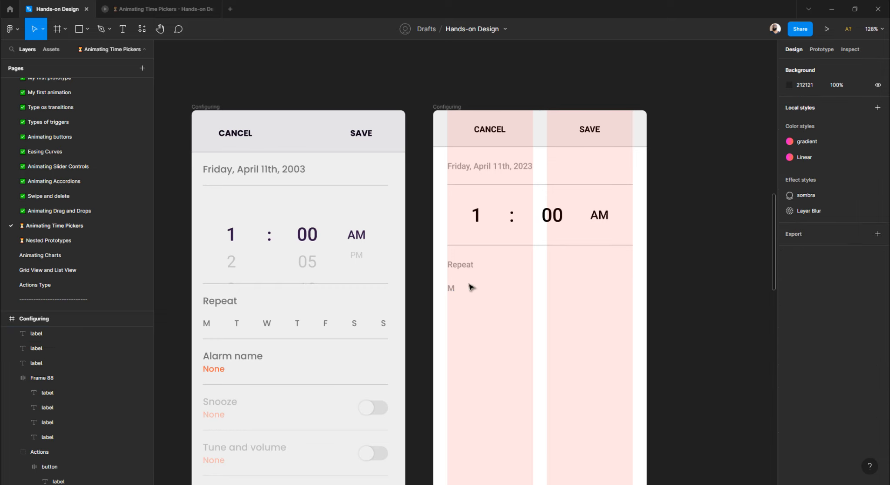
pyautogui.click(450, 288)
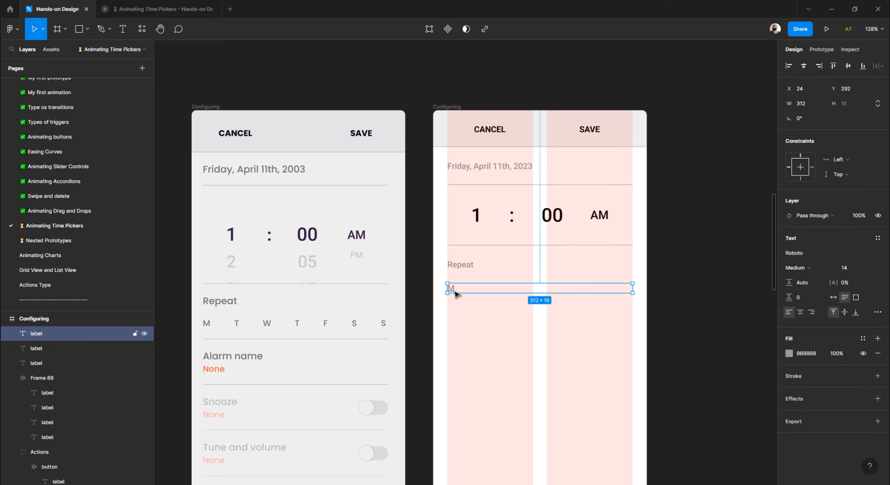
pyautogui.click(834, 298)
# - Duplicate the "M" label to its right with a 20 px gap, and open the copy's text for editing
pyautogui.scroll(3, 452, 289)
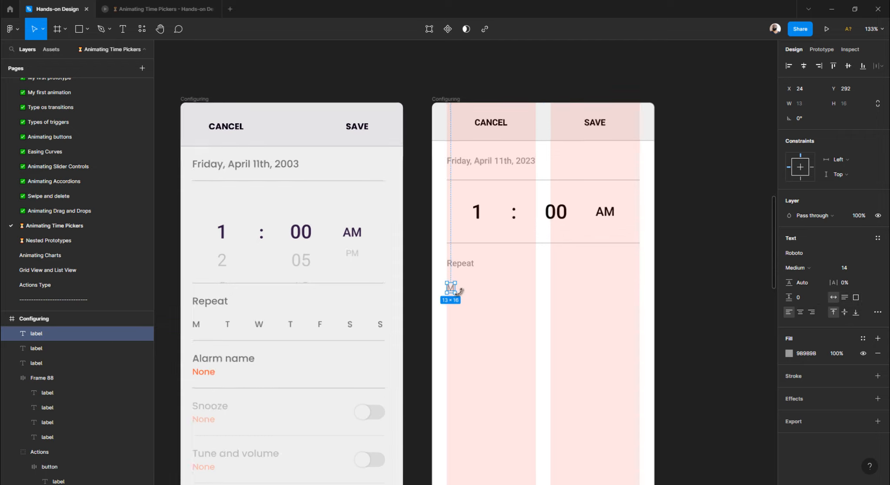
pyautogui.keyDown('alt'); pyautogui.moveTo(452, 290); pyautogui.dragTo(478, 291); pyautogui.keyUp('alt')
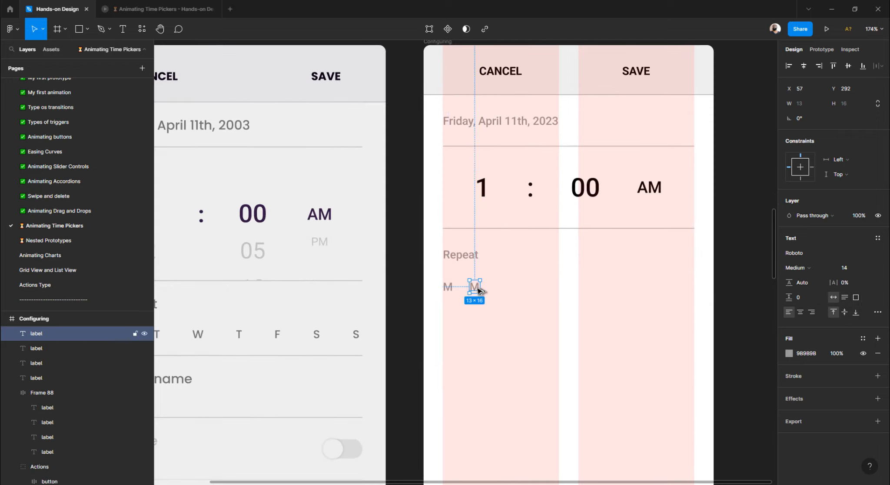
pyautogui.doubleClick(476, 288)
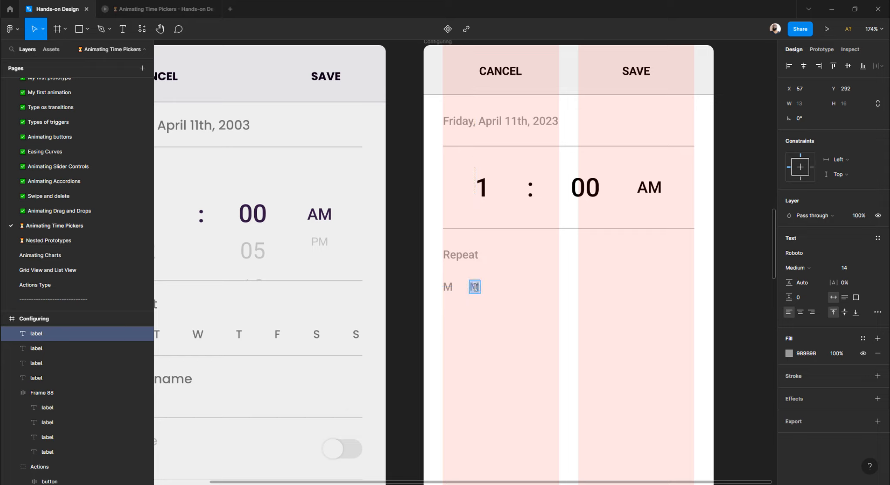
# - Change the second day letter under Repeat to T and wrap it with the M label in an auto layout frame
pyautogui.write('T')
pyautogui.press('Escape')
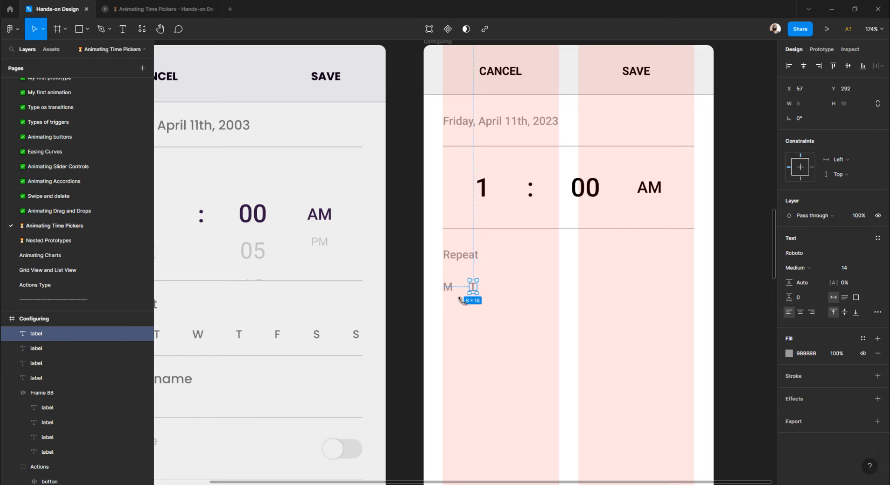
pyautogui.keyDown('shift'); pyautogui.click(451, 290); pyautogui.keyUp('shift')
pyautogui.hotkey('shift', 'a')
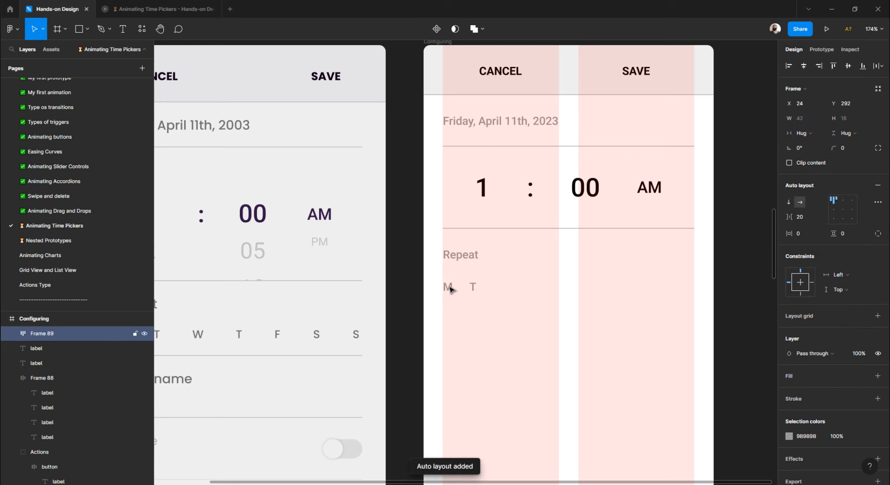
# - Rename the auto layout frame holding the M and T labels as days
pyautogui.doubleClick(42, 334)
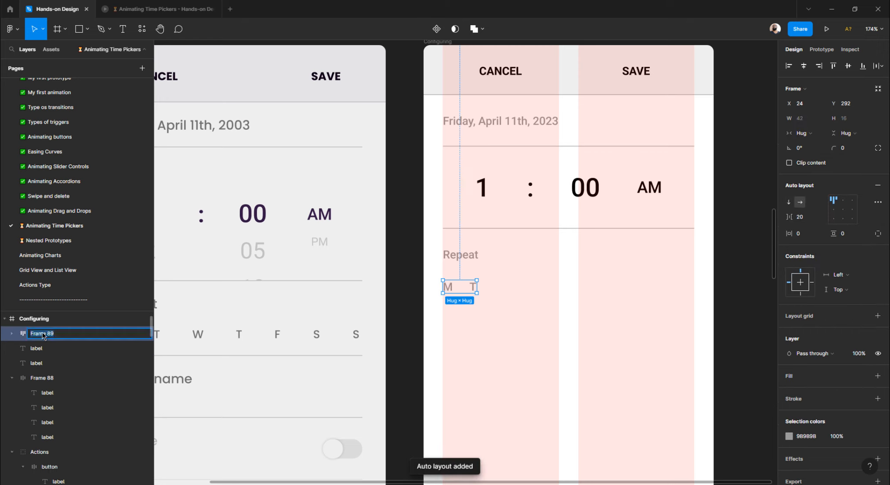
pyautogui.write('da')
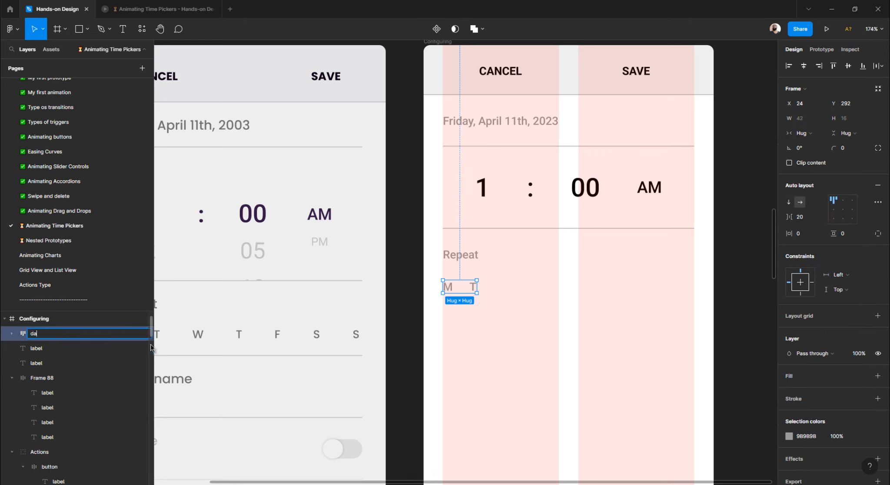
pyautogui.write('ys')
pyautogui.press('Return')
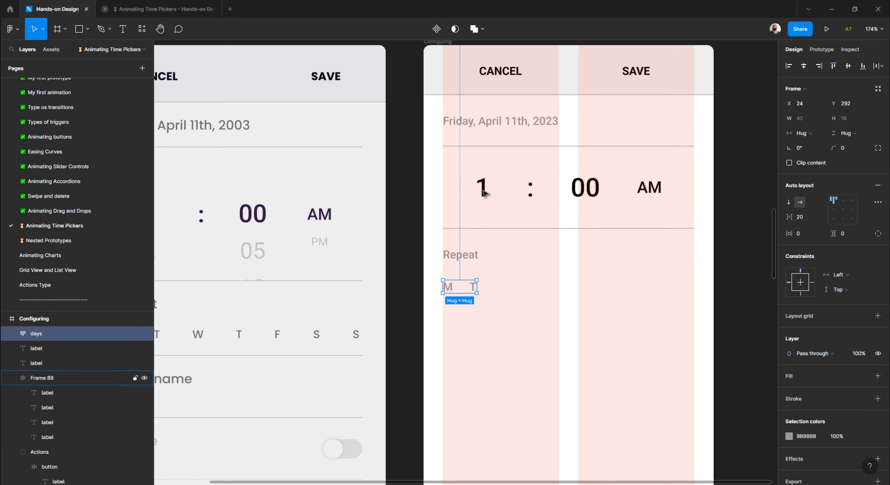
# - Rename the frame containing the hour, minutes and AM labels as time
pyautogui.click(133, 378)
pyautogui.hotkey('ctrl', 'r')
pyautogui.write('t')
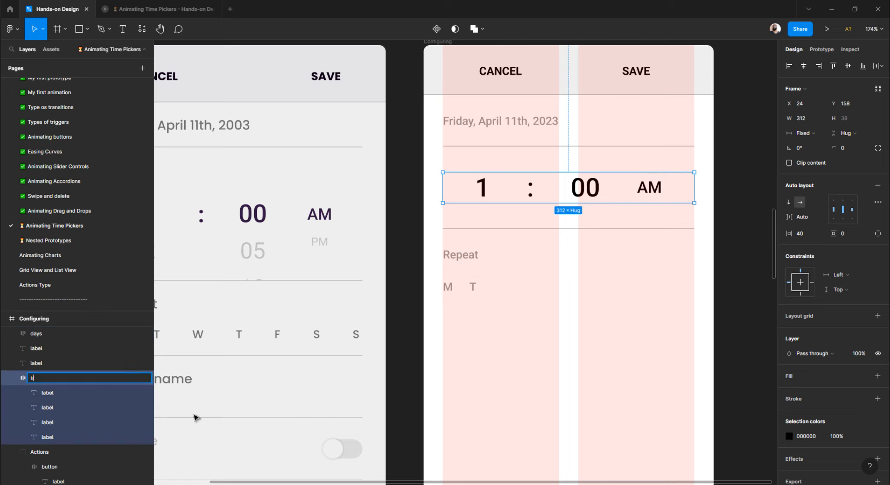
pyautogui.write('ime')
pyautogui.press('Return')
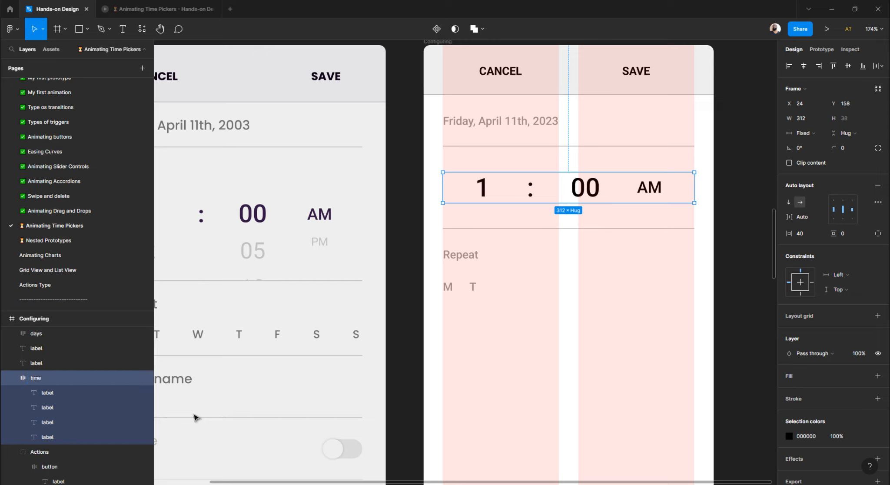
pyautogui.click(519, 146)
pyautogui.moveTo(518, 150); pyautogui.dragTo(503, 231)
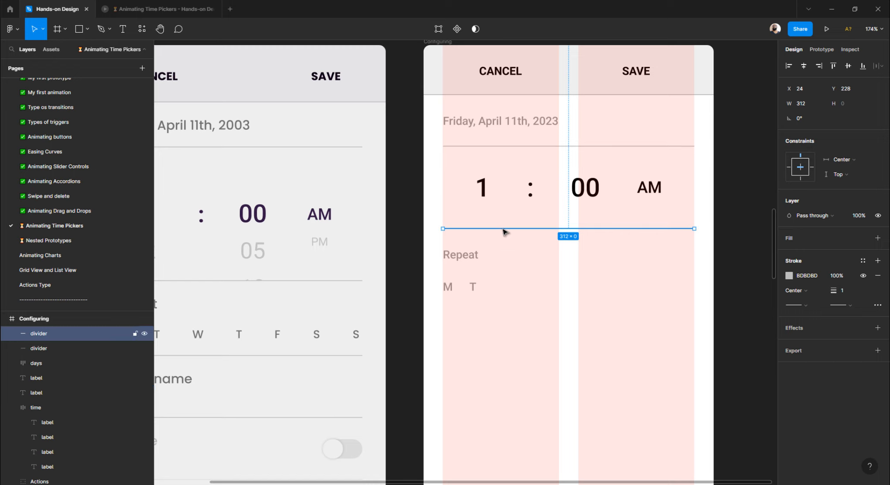
pyautogui.click(497, 77)
pyautogui.click(466, 257)
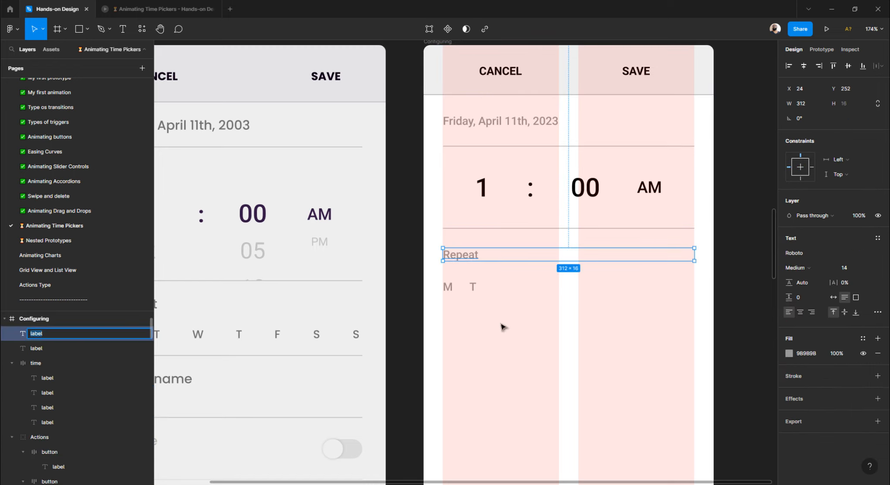
pyautogui.press('Escape')
pyautogui.click(530, 128)
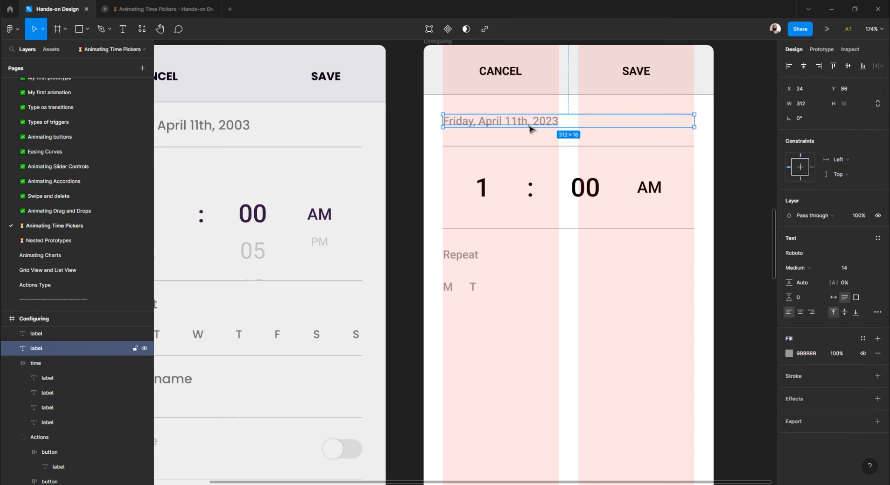
pyautogui.press('Escape')
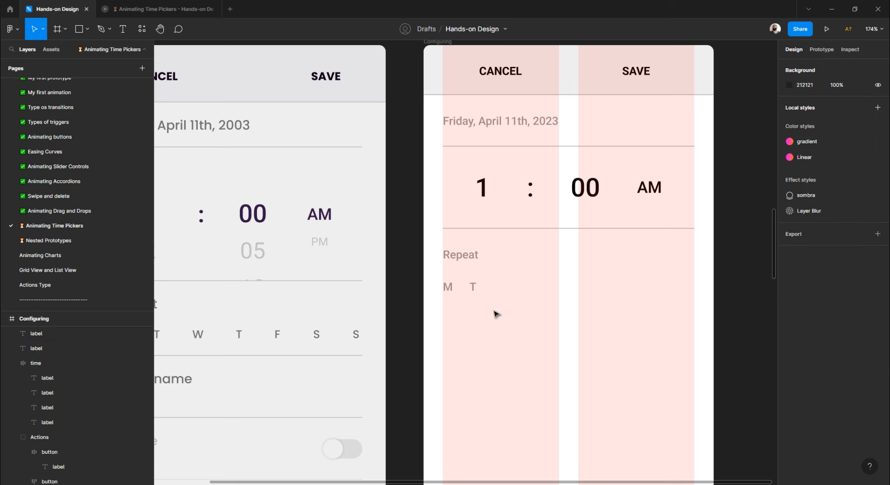
# - Duplicate the T label five times inside the days frame to make a seven-letter row
pyautogui.click(474, 287)
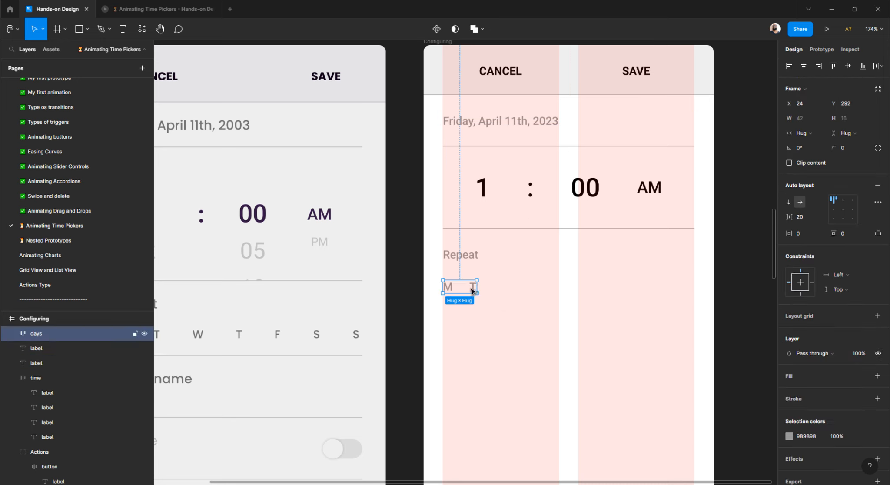
pyautogui.doubleClick(474, 286)
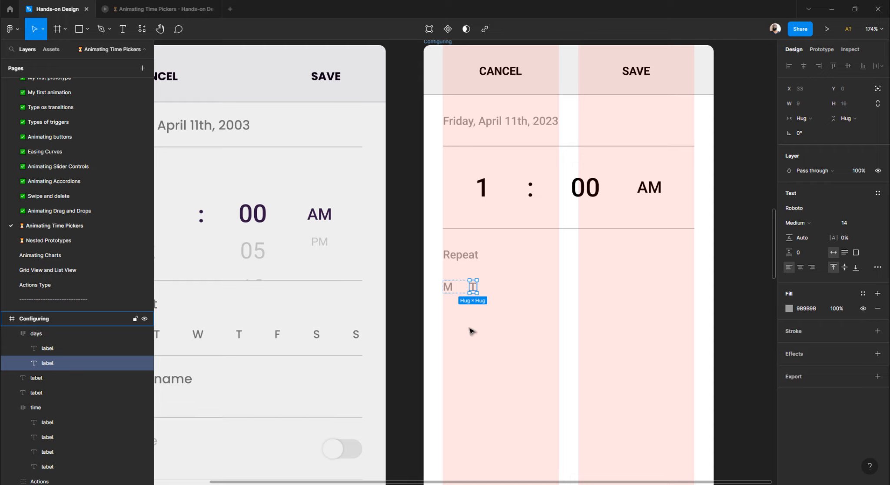
pyautogui.hotkey('ctrl', 'd')
pyautogui.hotkey('ctrl', 'd')
pyautogui.hotkey('ctrl', 'd')
pyautogui.hotkey('ctrl', 'd')
pyautogui.hotkey('ctrl', 'd')
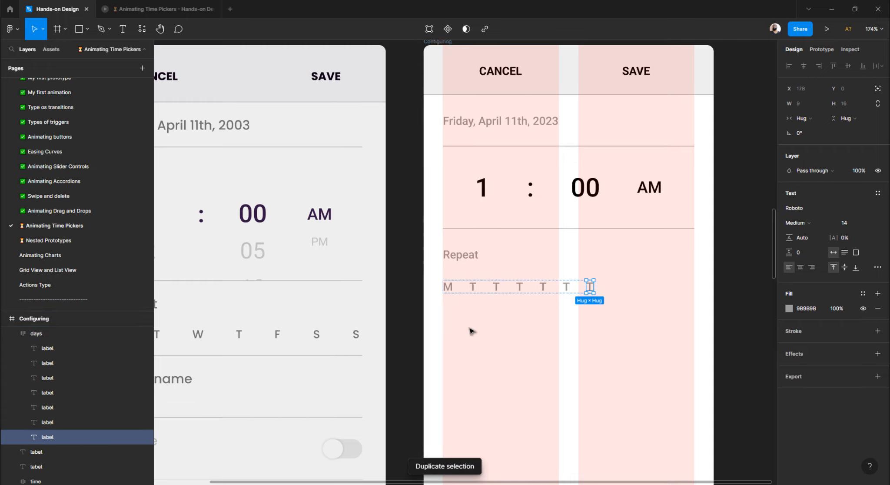
# - Widen the days frame to 312 so that it spans the full column grid
pyautogui.click(472, 332)
pyautogui.click(529, 288)
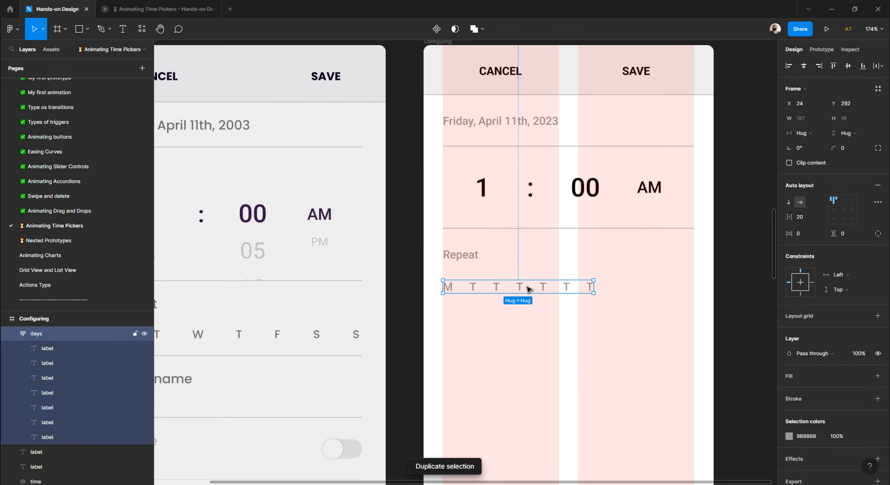
pyautogui.moveTo(594, 287); pyautogui.dragTo(694, 287)
pyautogui.scroll(2, 522, 174)
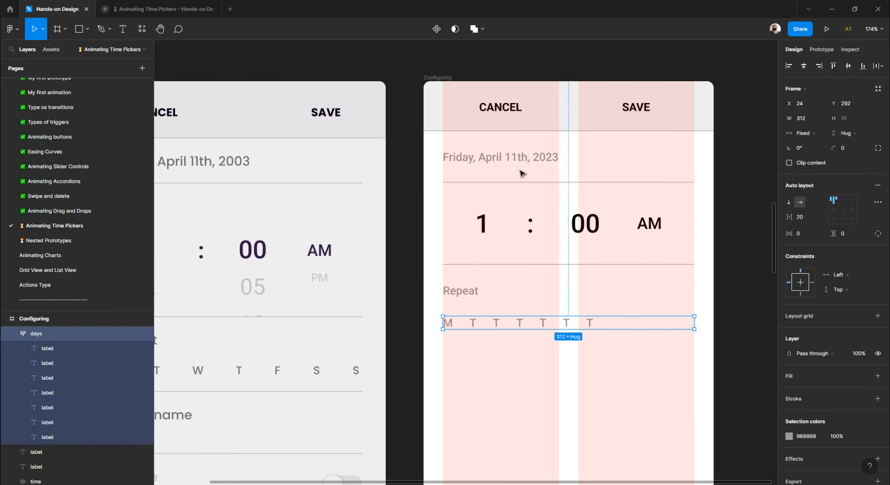
pyautogui.scroll(-1, 505, 258)
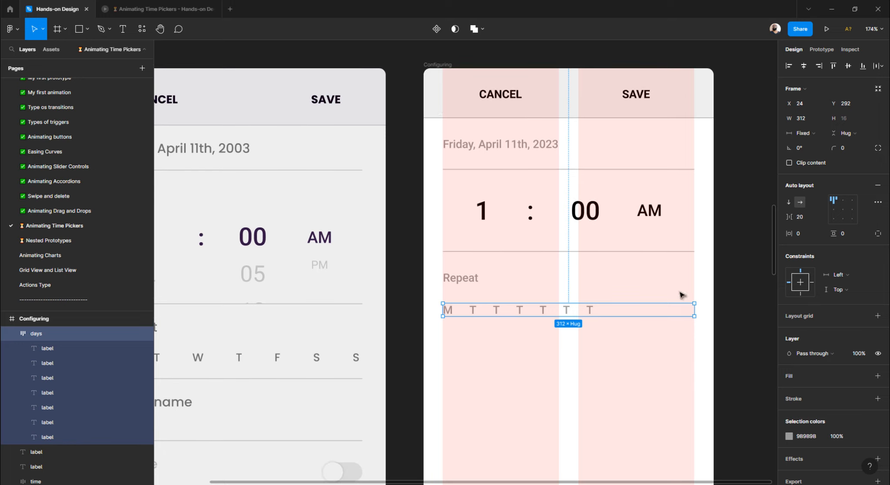
# - Try the top, middle and bottom centre alignments on the days frame with its height enlarged to 82, and undo the enlargement
pyautogui.click(843, 211)
pyautogui.click(843, 219)
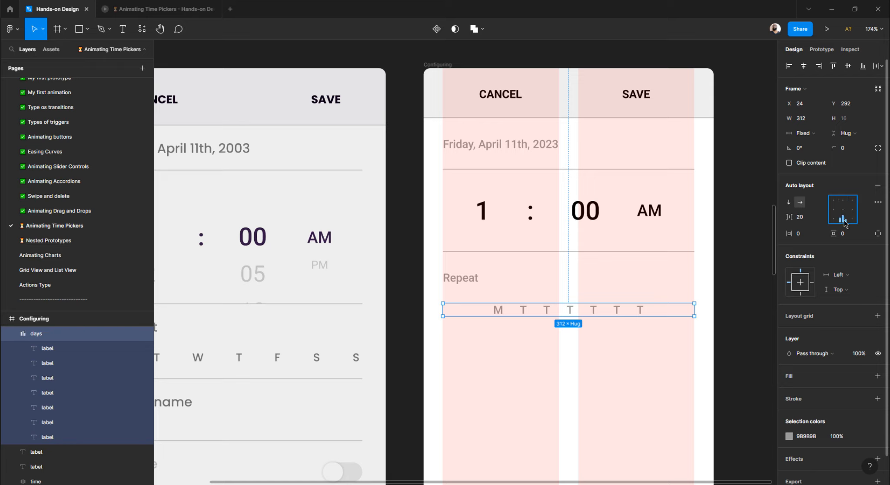
pyautogui.moveTo(577, 319); pyautogui.dragTo(582, 369)
pyautogui.click(843, 212)
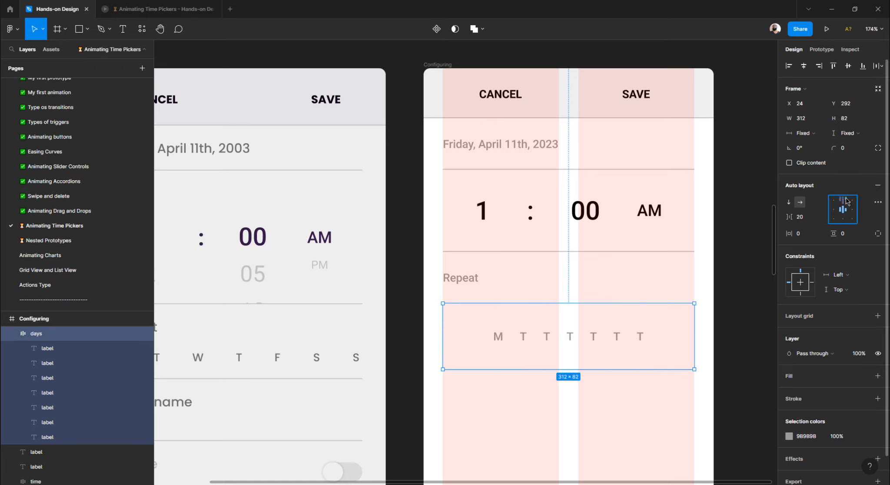
pyautogui.click(843, 203)
pyautogui.click(844, 211)
pyautogui.click(844, 219)
pyautogui.hotkey('ctrl', 'z')
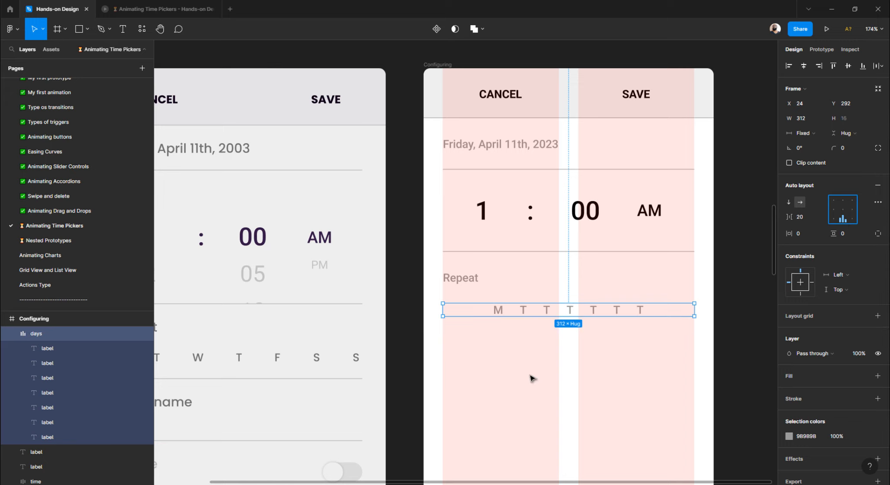
# - Align the days frame's content to the centre and set its auto layout spacing mode to Space between
pyautogui.click(842, 209)
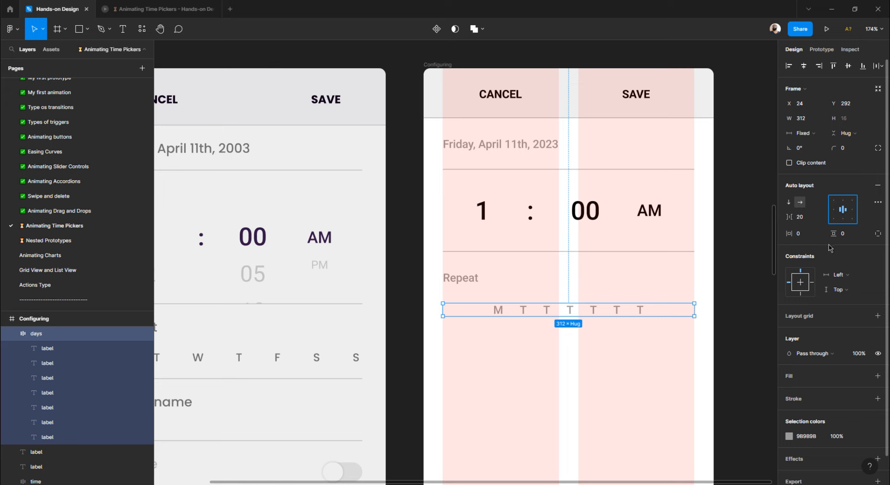
pyautogui.click(881, 203)
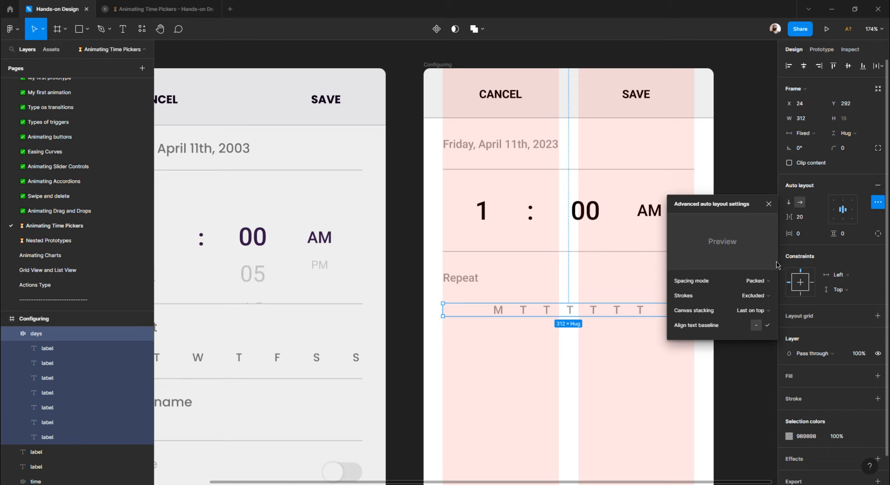
pyautogui.click(757, 281)
pyautogui.click(761, 294)
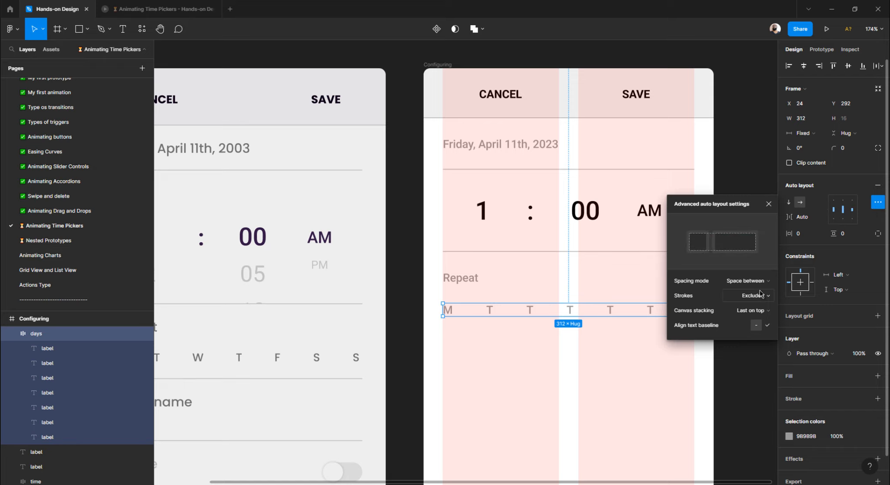
# - Try a horizontal padding of 16 on the days frame and set it back to 0
pyautogui.click(806, 236)
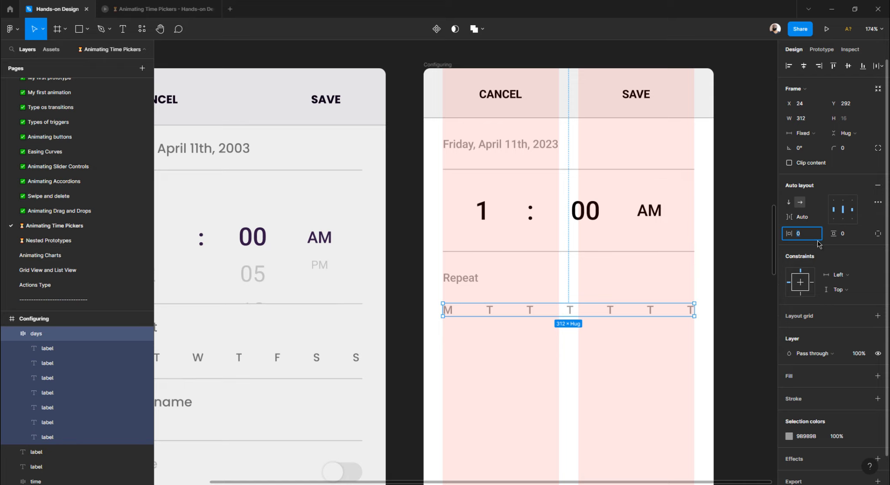
pyautogui.write('16')
pyautogui.press('Return')
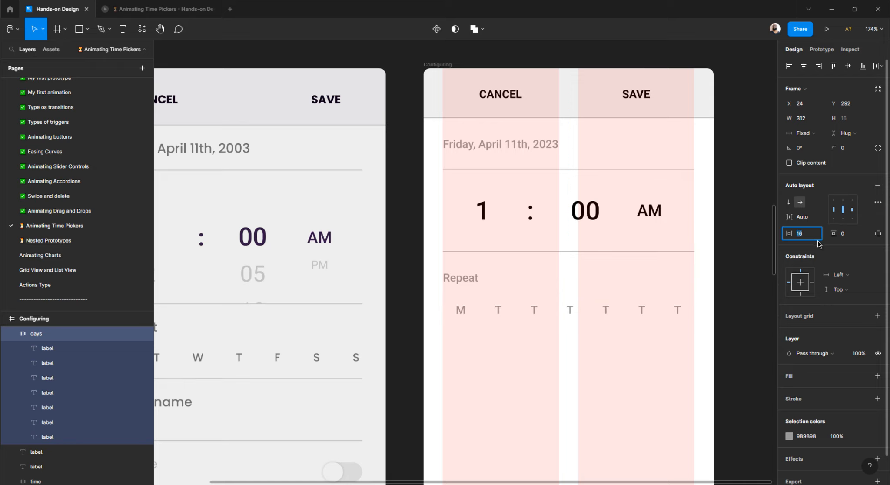
pyautogui.write('0')
pyautogui.press('Return')
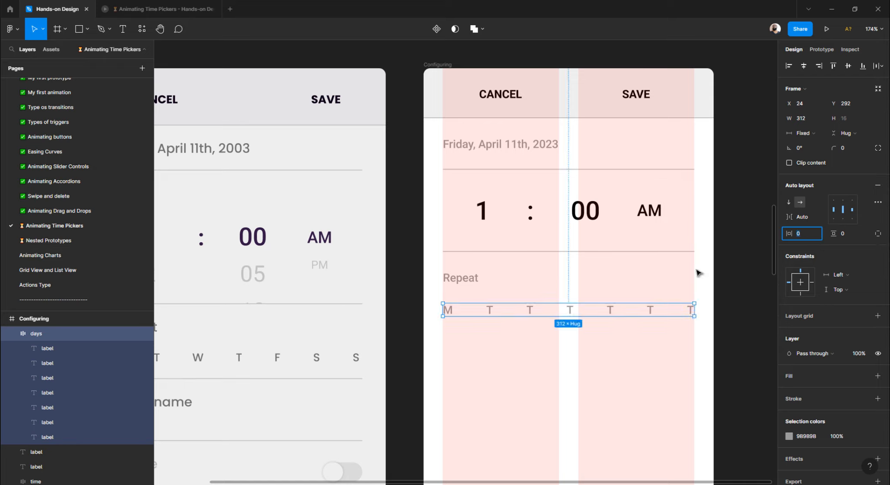
# - Change the third letter in the days row to W
pyautogui.click(583, 347)
pyautogui.scroll(-3, 586, 342)
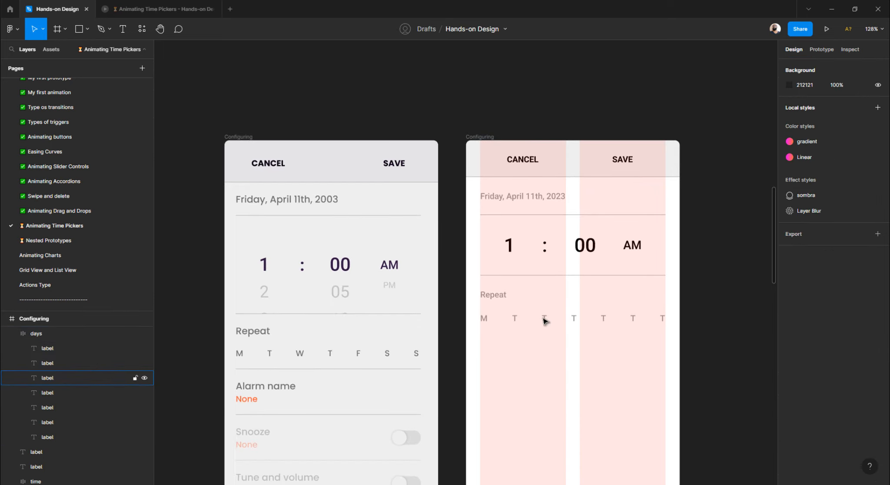
pyautogui.click(545, 321)
pyautogui.scroll(5, 544, 320)
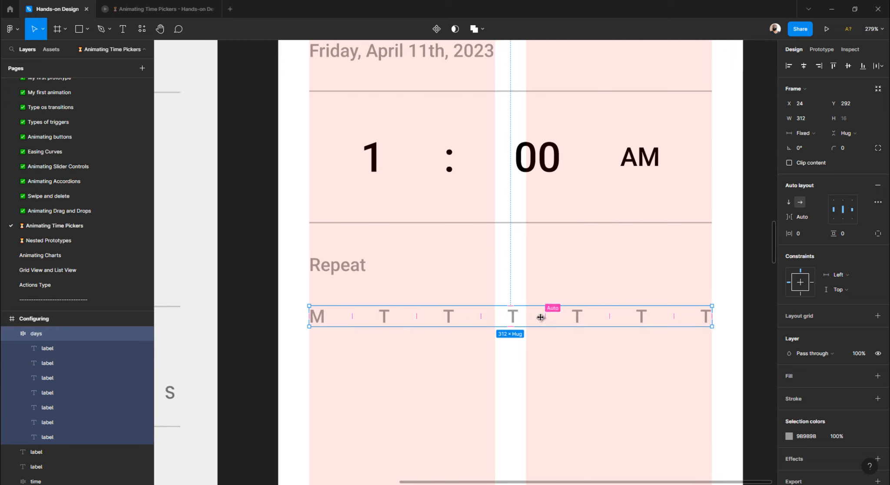
pyautogui.scroll(2, 445, 320)
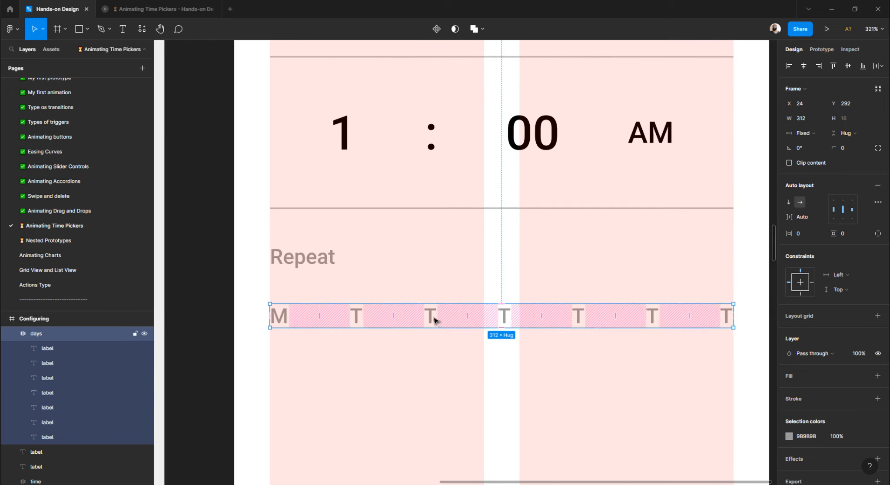
pyautogui.click(430, 314)
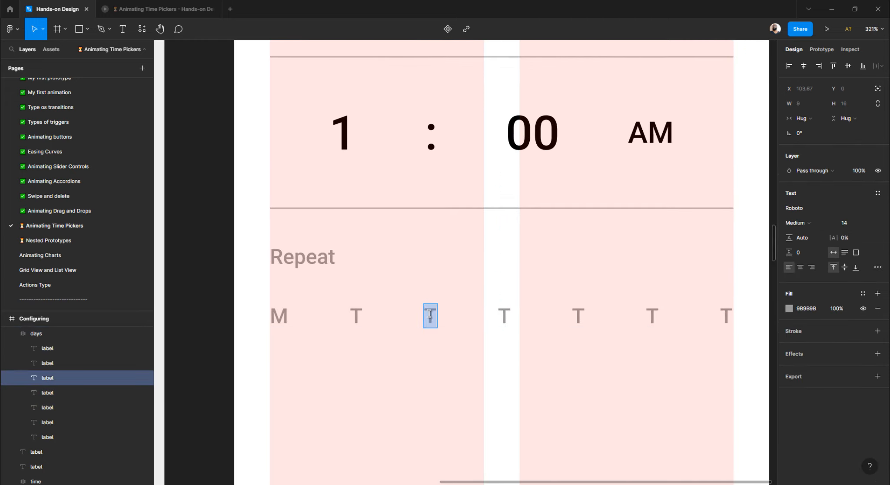
pyautogui.write('W')
# - Change the fifth, sixth and seventh letters in the days row to F, S and S
pyautogui.doubleClick(507, 314)
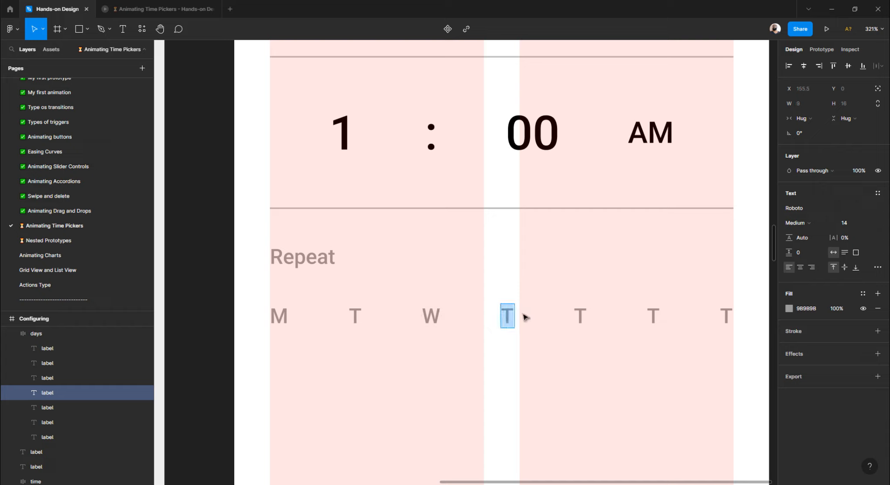
pyautogui.doubleClick(582, 315)
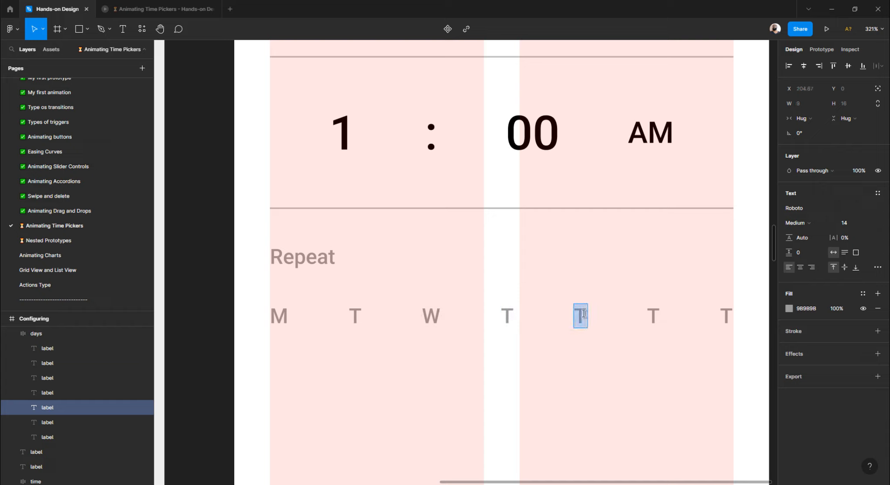
pyautogui.write('F')
pyautogui.doubleClick(653, 315)
pyautogui.write('S')
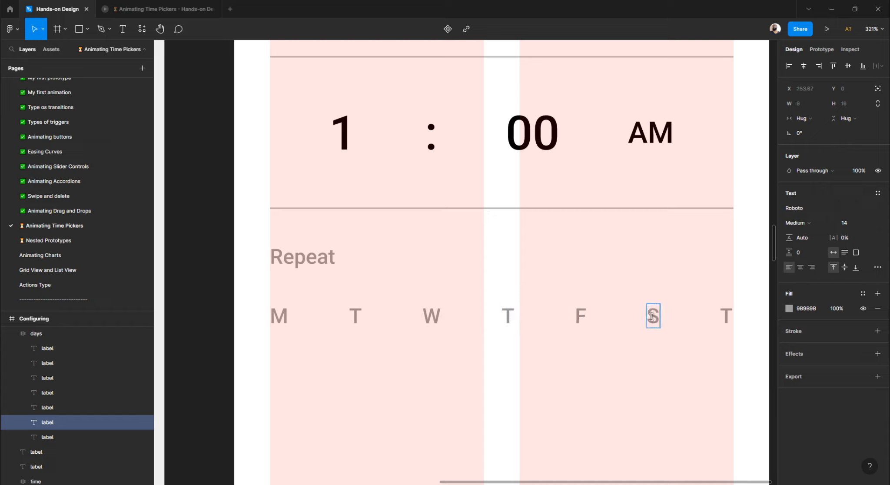
pyautogui.doubleClick(725, 316)
pyautogui.write('S')
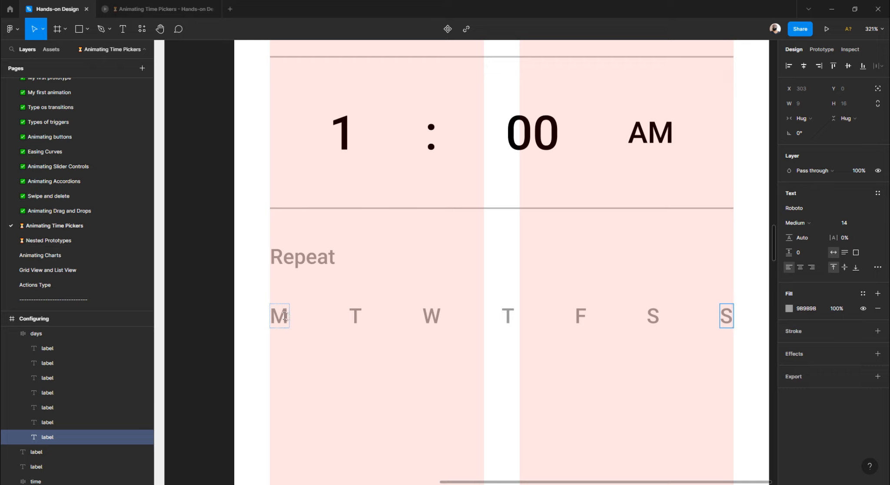
pyautogui.press('Escape')
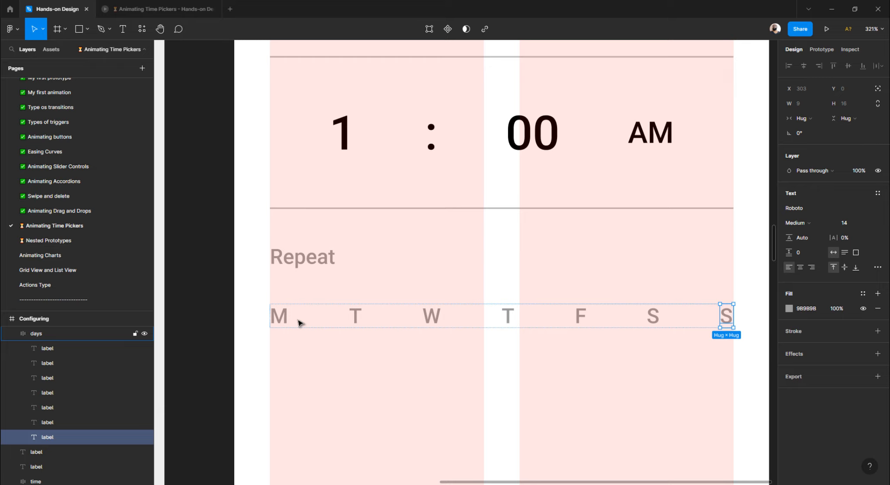
# - Duplicate the divider under the time row and place the copy beneath the repeat-day letters
pyautogui.click(233, 303)
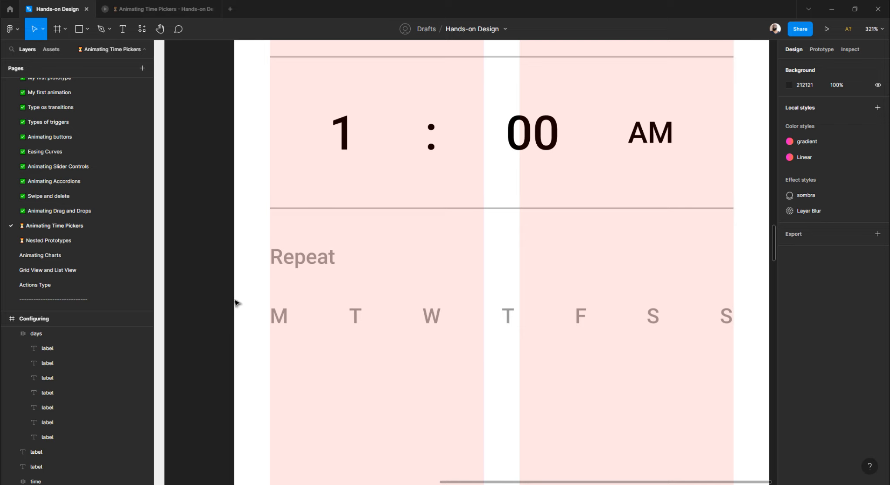
pyautogui.scroll(-5, 388, 227)
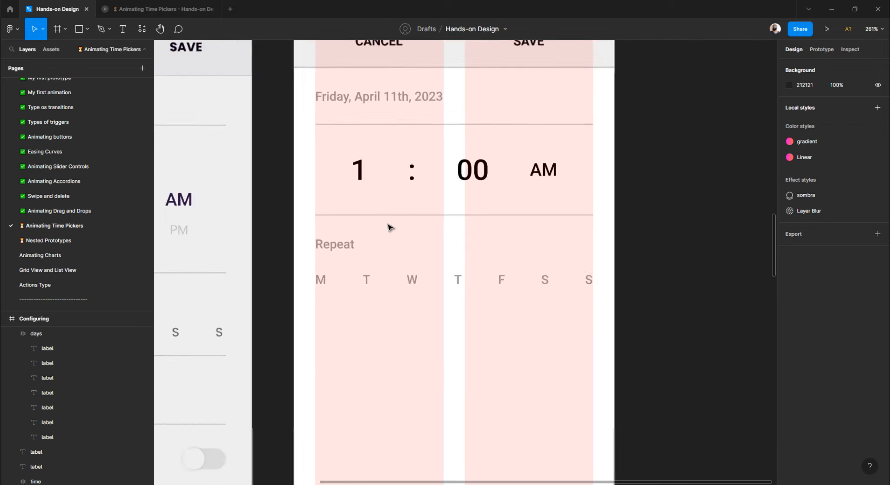
pyautogui.hscroll(-2, 388, 227)
pyautogui.click(403, 266)
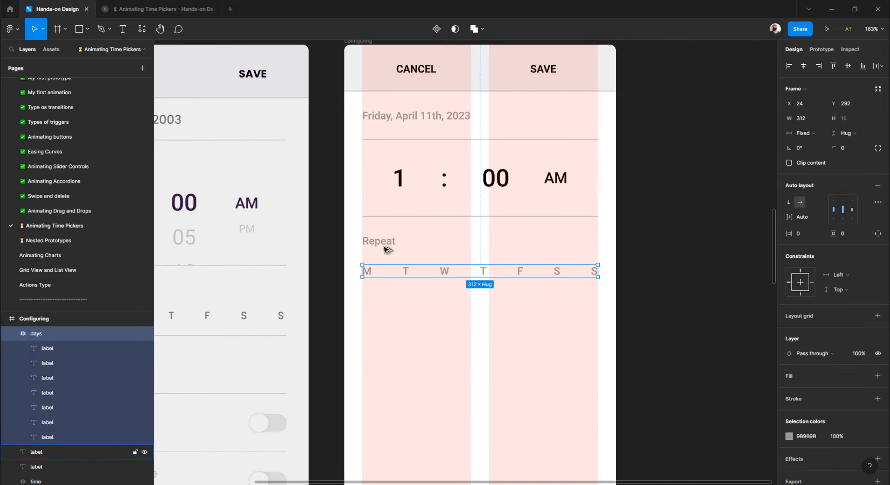
pyautogui.scroll(-2, 443, 265)
pyautogui.hscroll(-2, 449, 269)
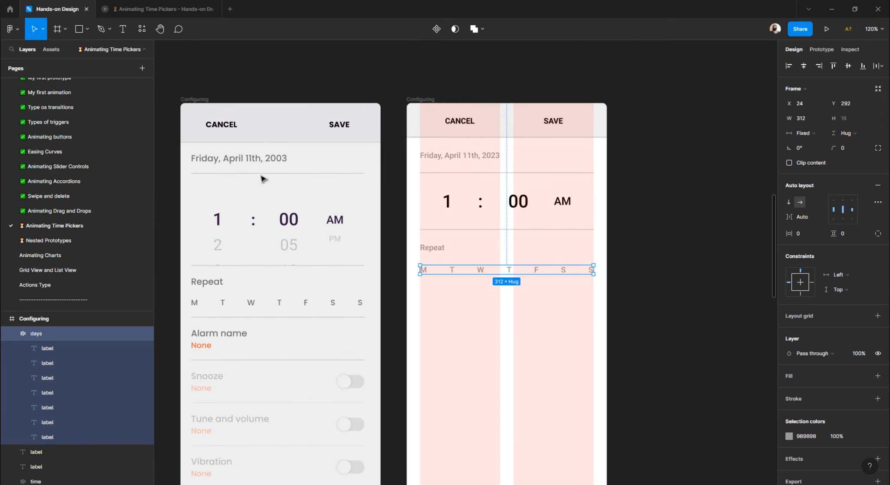
pyautogui.click(466, 231)
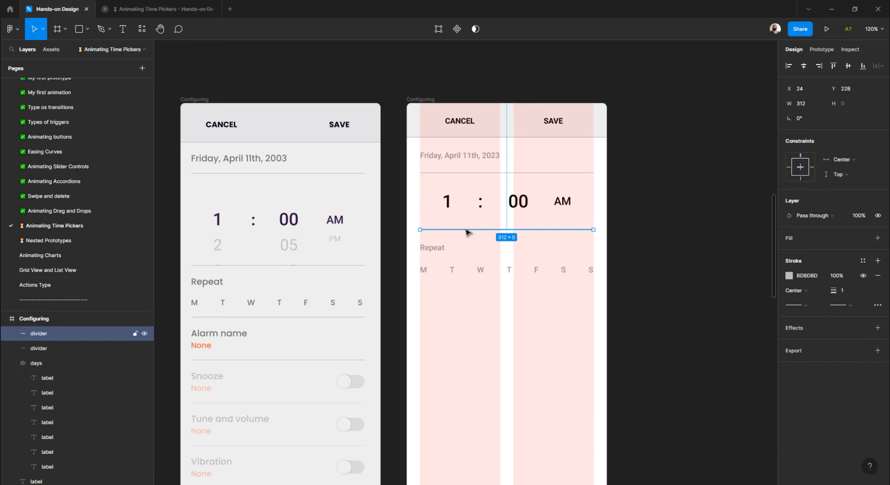
pyautogui.moveTo(456, 239); pyautogui.dragTo(455, 299)
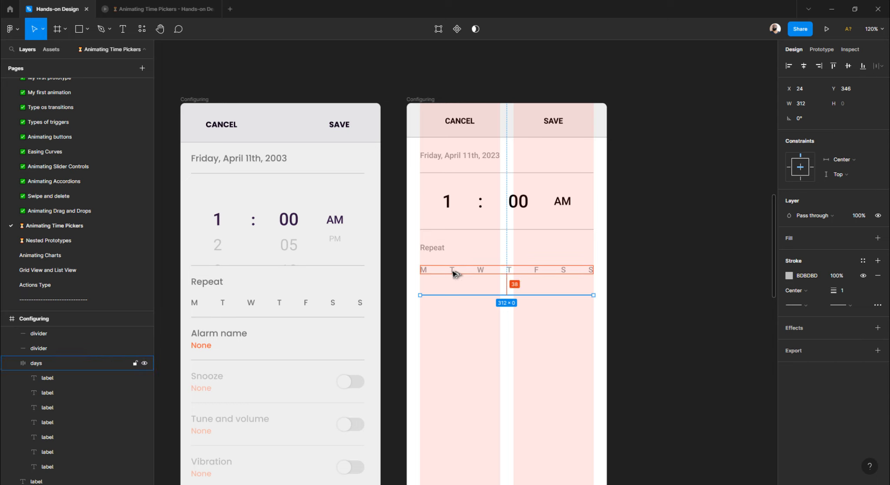
# - Nudge the new divider up to Y 332, 24 below the days row
pyautogui.press('Up')
pyautogui.press('Up')
pyautogui.press('Up')
pyautogui.press('Up')
pyautogui.press('Up')
pyautogui.press('Up')
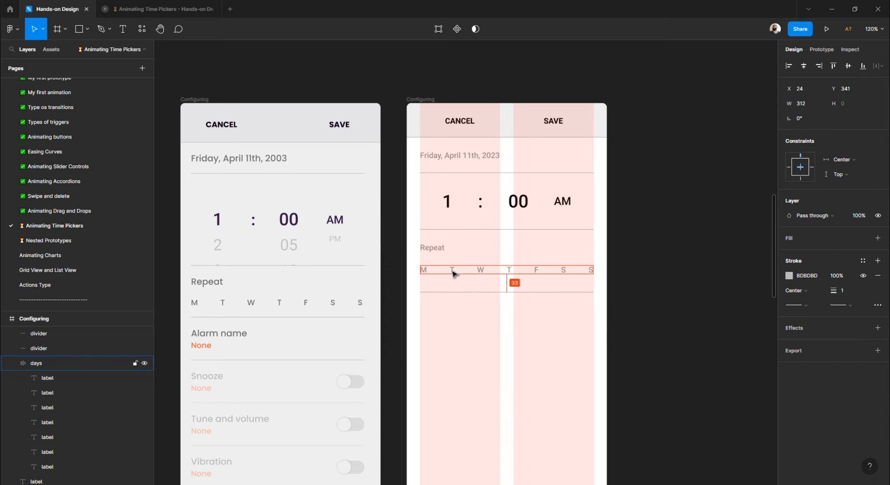
pyautogui.press('Up')
pyautogui.press('Up')
pyautogui.press('Up')
pyautogui.press('Up')
pyautogui.press('Up')
pyautogui.press('Up')
pyautogui.press('Up')
pyautogui.press('Up')
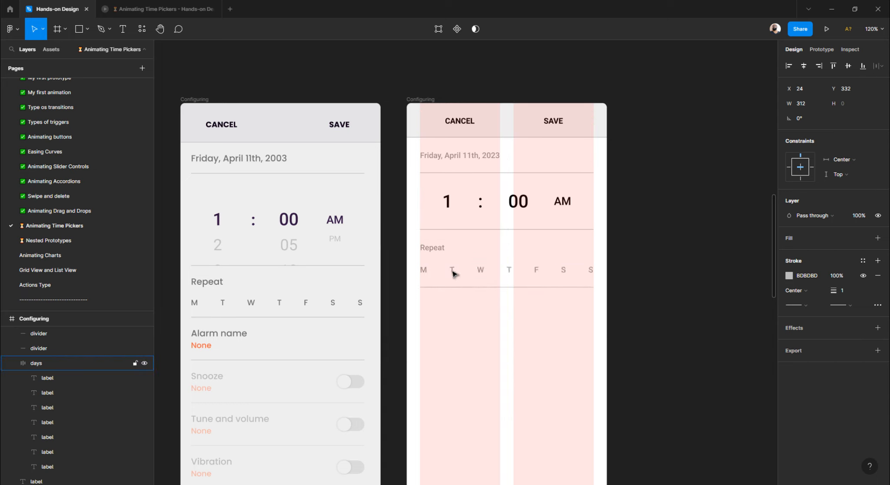
pyautogui.click(436, 253)
pyautogui.moveTo(436, 252); pyautogui.dragTo(433, 306)
pyautogui.doubleClick(434, 306)
pyautogui.press('Escape')
pyautogui.hotkey('ctrl', 'z')
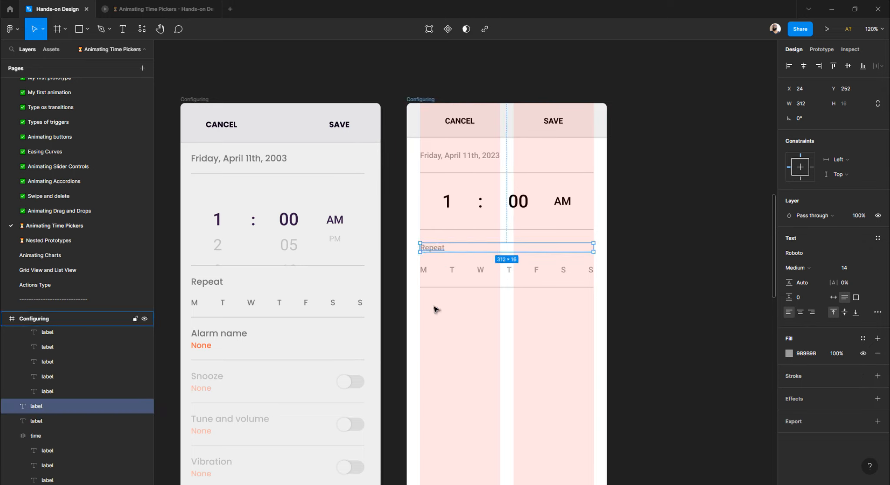
# - Duplicate the Repeat label below the lowest divider at Y 356 and change the copy's text to "Alarm name"
pyautogui.moveTo(432, 250); pyautogui.dragTo(433, 308)
pyautogui.doubleClick(433, 307)
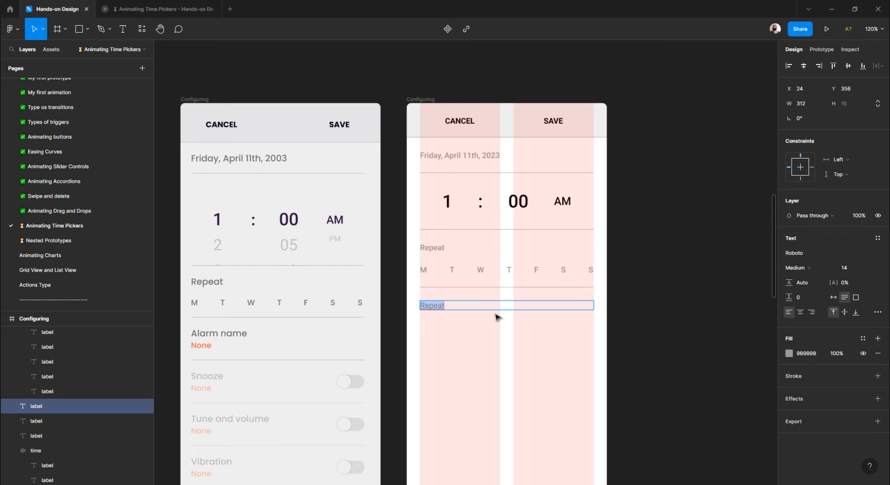
pyautogui.write('Alarm name')
pyautogui.click(496, 318)
# - Duplicate the Alarm name label directly beneath itself and move the copy to Y 380
pyautogui.click(453, 306)
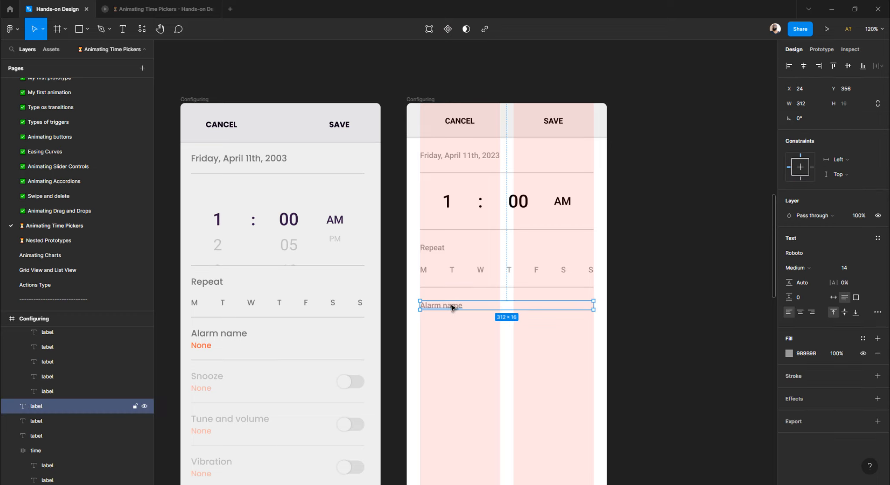
pyautogui.keyDown('alt'); pyautogui.moveTo(442, 306); pyautogui.dragTo(441, 325); pyautogui.keyUp('alt')
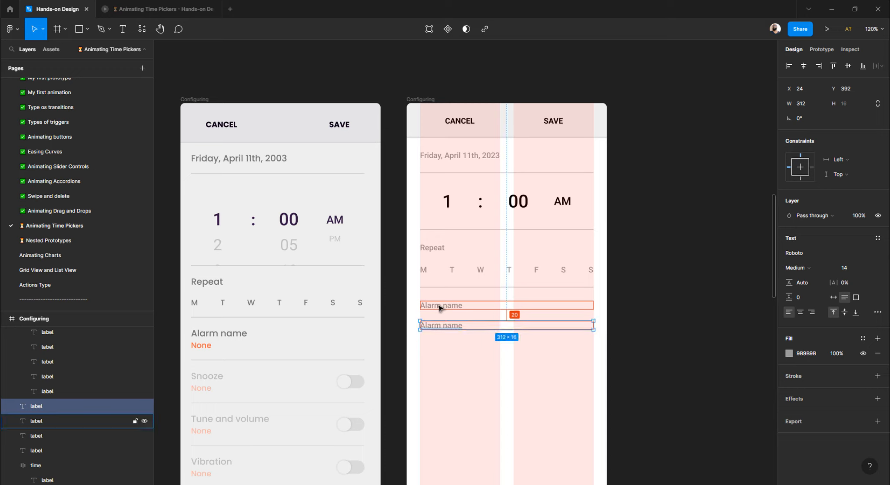
pyautogui.press('Up')
pyautogui.press('Up')
pyautogui.press('Up')
pyautogui.press('Up')
pyautogui.press('Up')
pyautogui.press('Up')
pyautogui.press('Up')
pyautogui.press('Up')
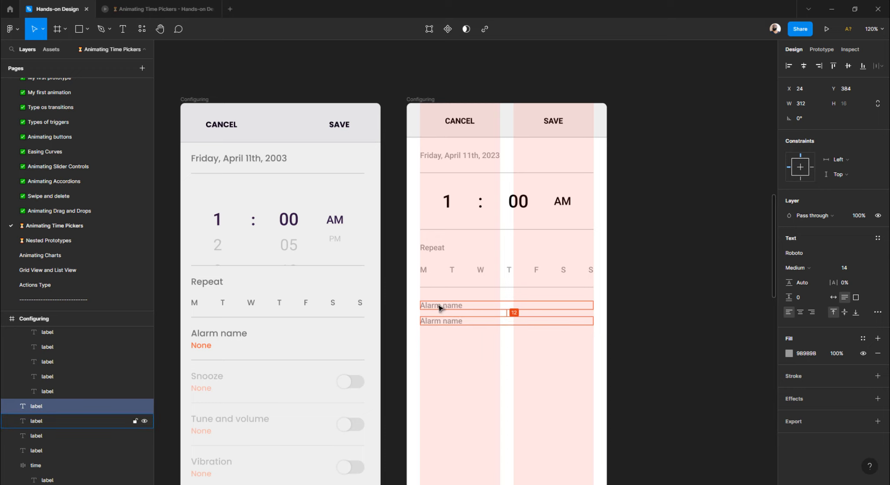
pyautogui.press('Up')
pyautogui.press('Up')
pyautogui.press('Up')
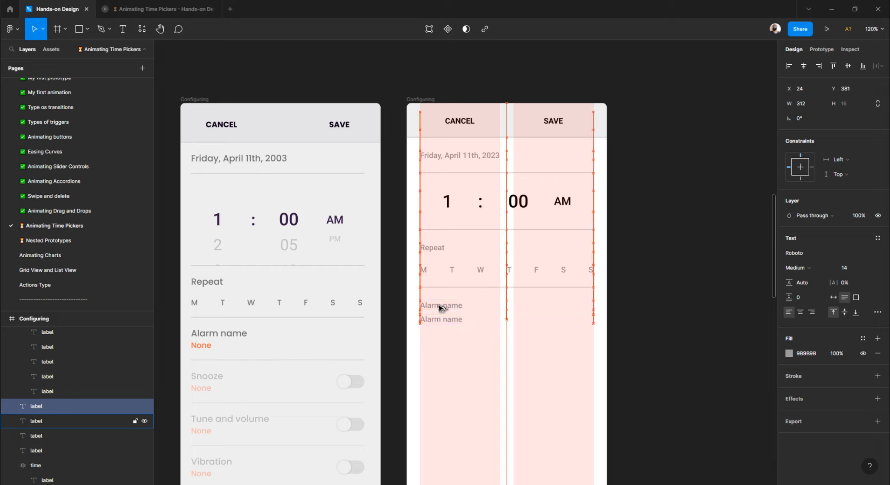
pyautogui.press('Up')
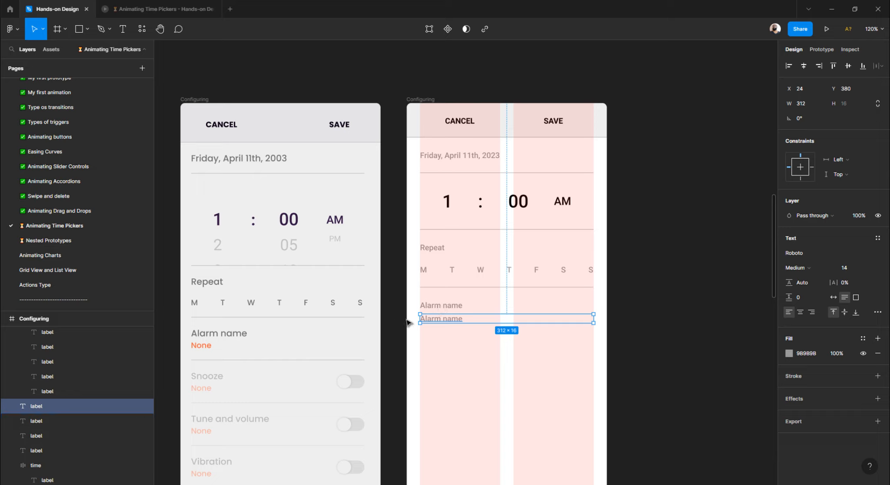
# - Rename the date text's layer to title
pyautogui.click(435, 310)
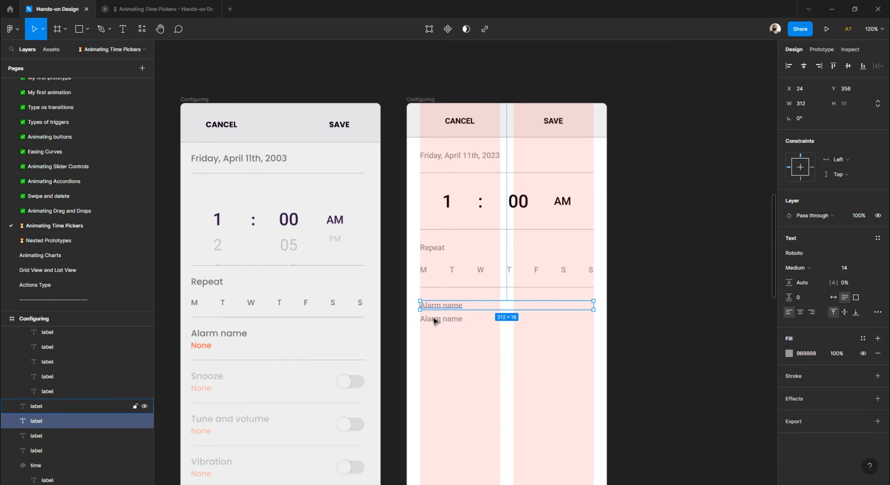
pyautogui.click(448, 159)
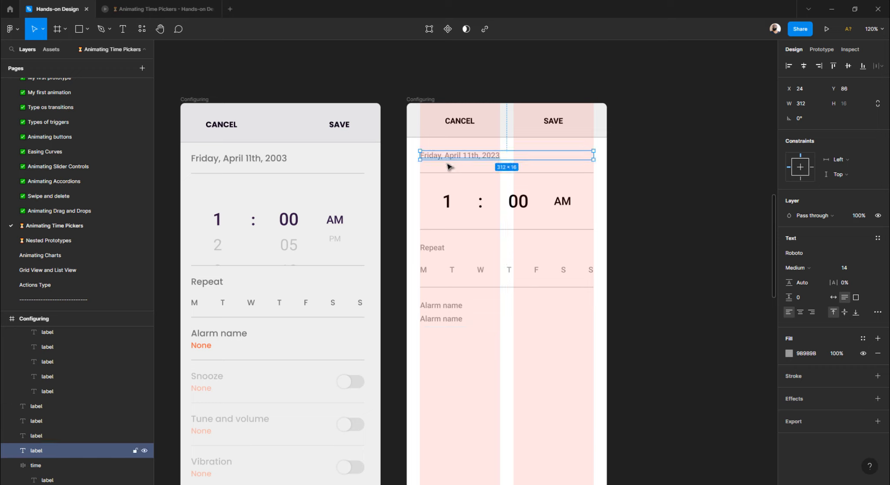
pyautogui.doubleClick(43, 452)
pyautogui.write('t')
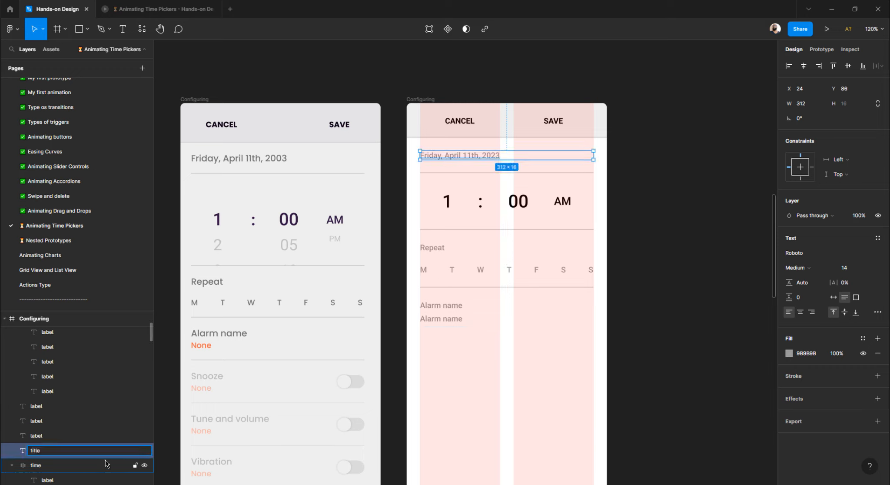
pyautogui.write('itle')
pyautogui.press('Return')
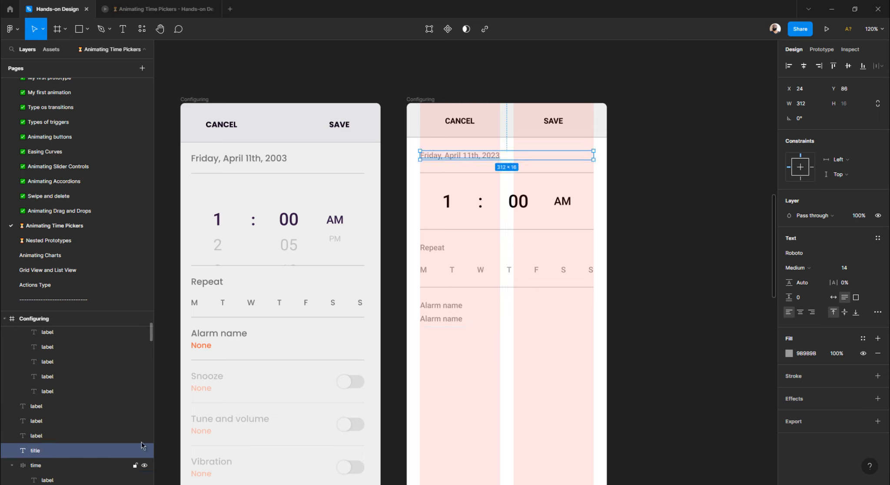
# - Rename the layers of the Repeat label and the upper Alarm name label to title
pyautogui.click(439, 250)
pyautogui.doubleClick(41, 440)
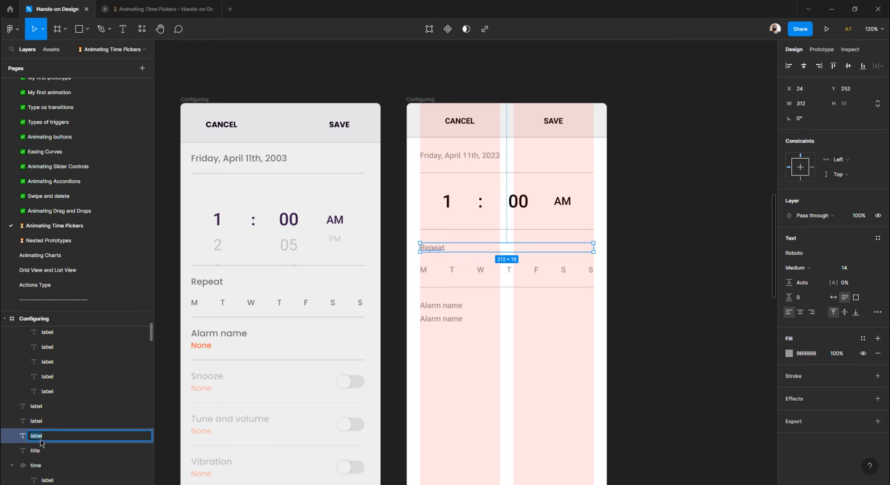
pyautogui.press('Return')
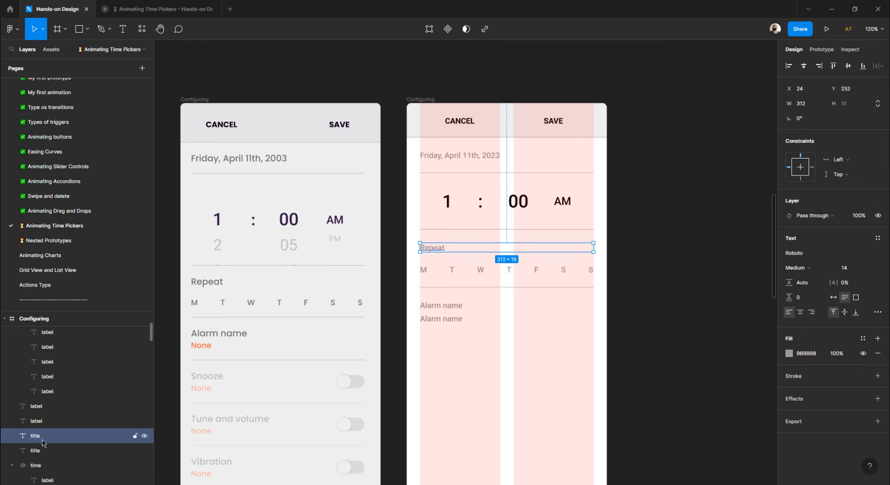
pyautogui.click(446, 308)
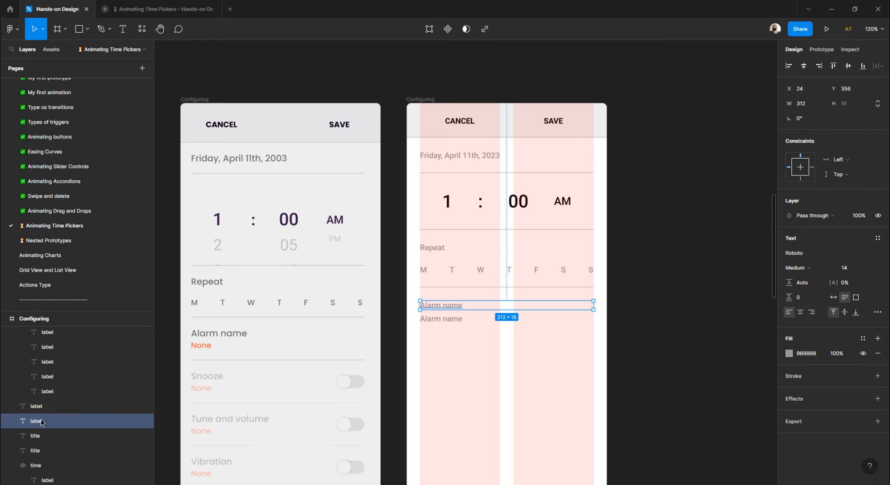
pyautogui.doubleClick(39, 422)
pyautogui.write('title')
pyautogui.press('Return')
# - Rename the lower Alarm name label's layer to text
pyautogui.click(437, 319)
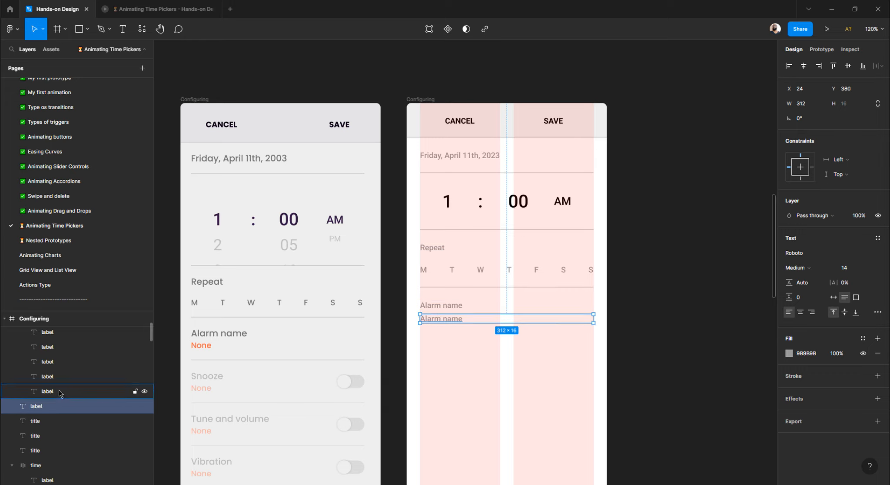
pyautogui.doubleClick(40, 408)
pyautogui.write('text')
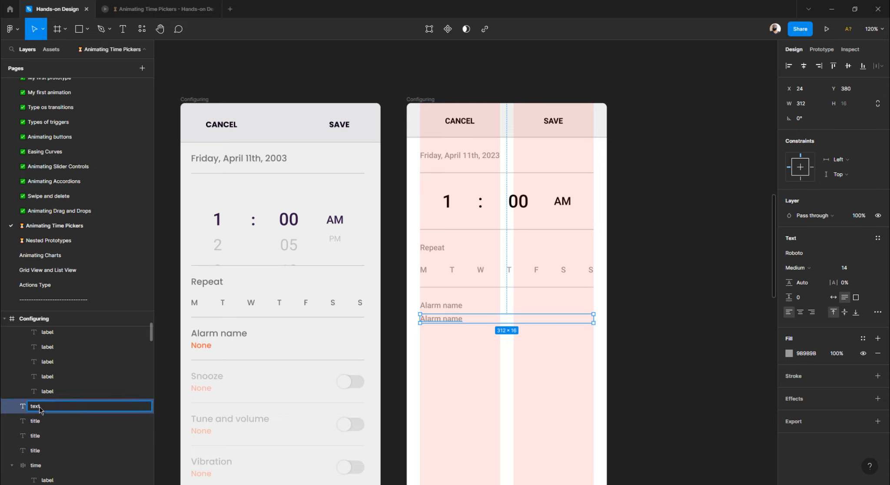
pyautogui.press('Return')
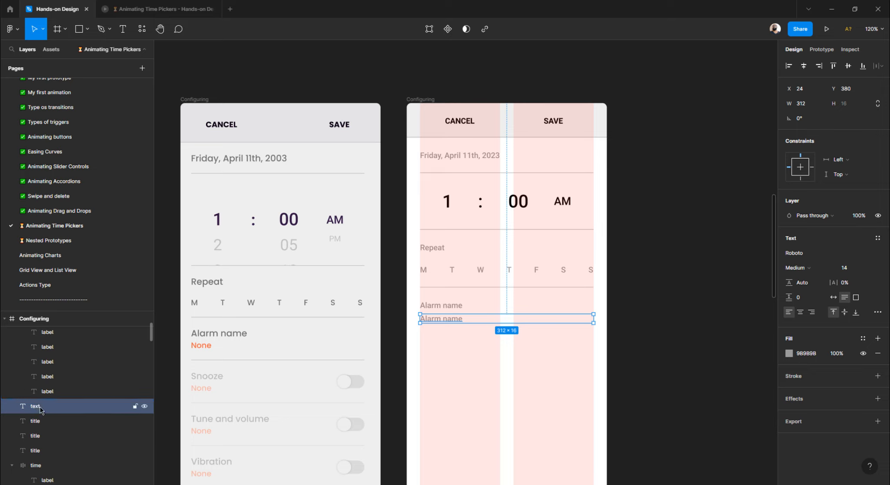
# - Set the font size of the three title texts (date, Repeat and upper Alarm name) to 16
pyautogui.keyDown('ctrl'); pyautogui.click(206, 347); pyautogui.keyUp('ctrl')
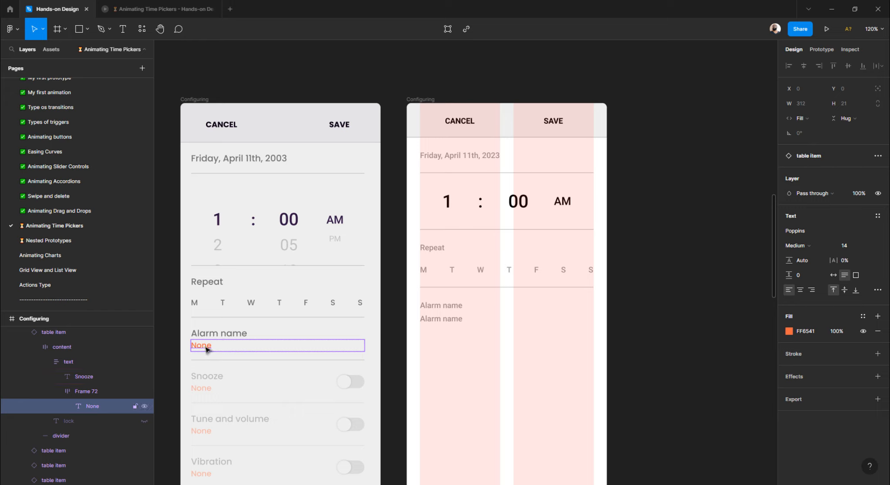
pyautogui.click(439, 356)
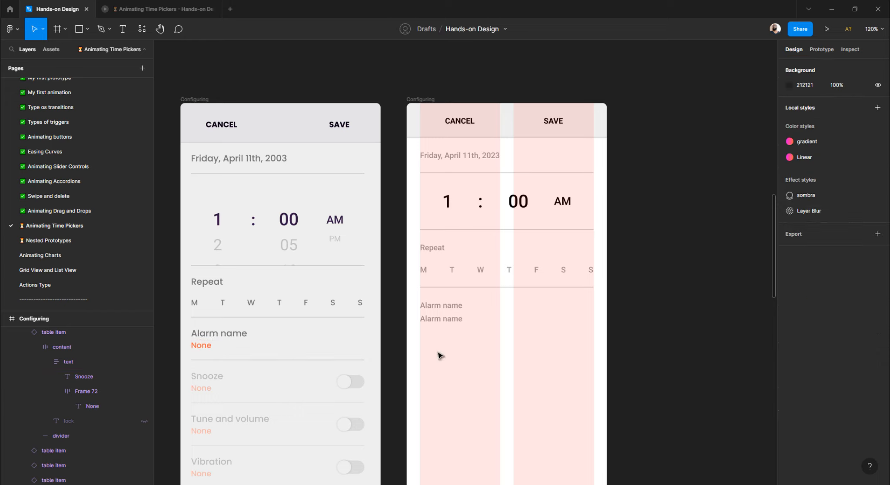
pyautogui.click(445, 309)
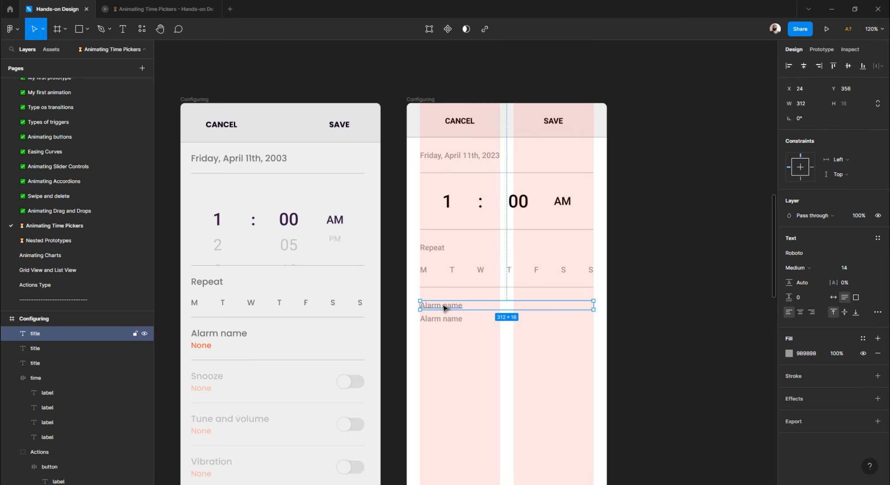
pyautogui.keyDown('shift'); pyautogui.click(437, 252); pyautogui.keyUp('shift')
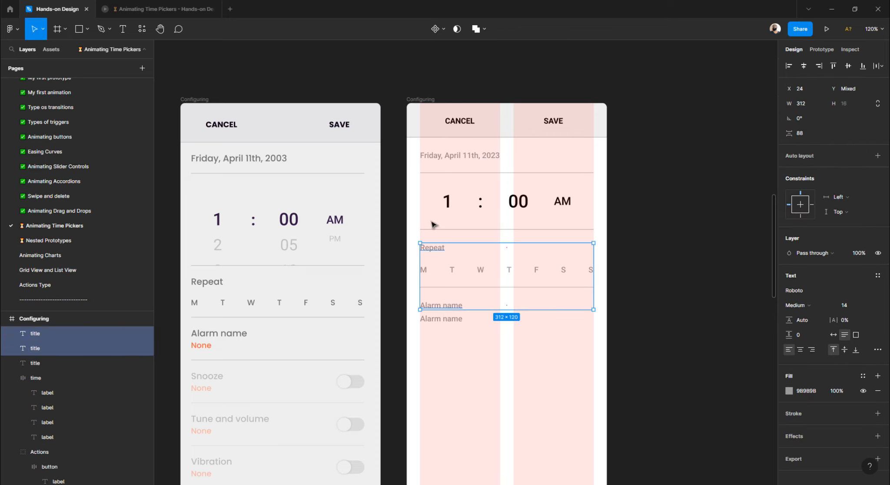
pyautogui.keyDown('shift'); pyautogui.click(446, 160); pyautogui.keyUp('shift')
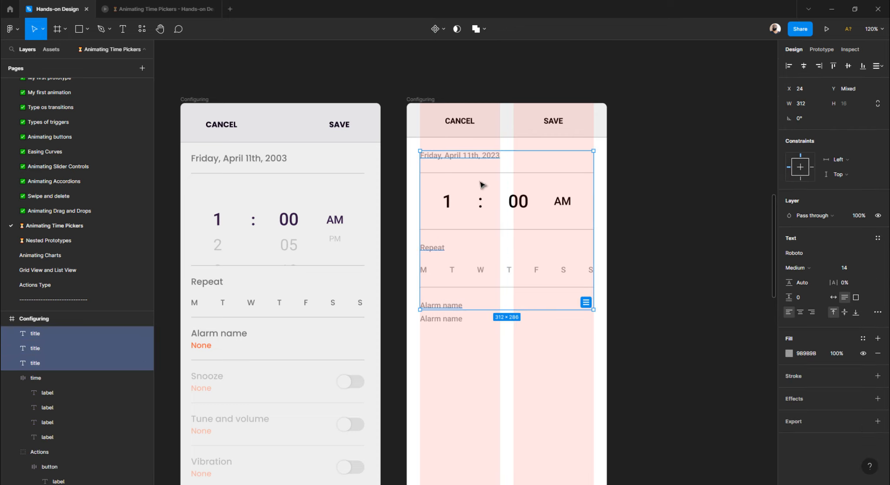
pyautogui.click(861, 271)
pyautogui.write('16')
pyautogui.press('Return')
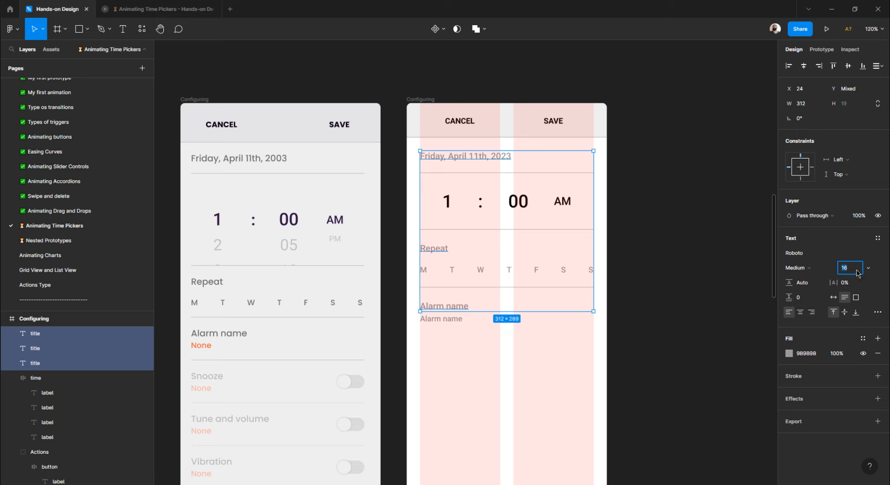
pyautogui.click(464, 384)
# - Hide the two-column layout grid on the new Configuring frame and select the lower Alarm name text
pyautogui.click(480, 321)
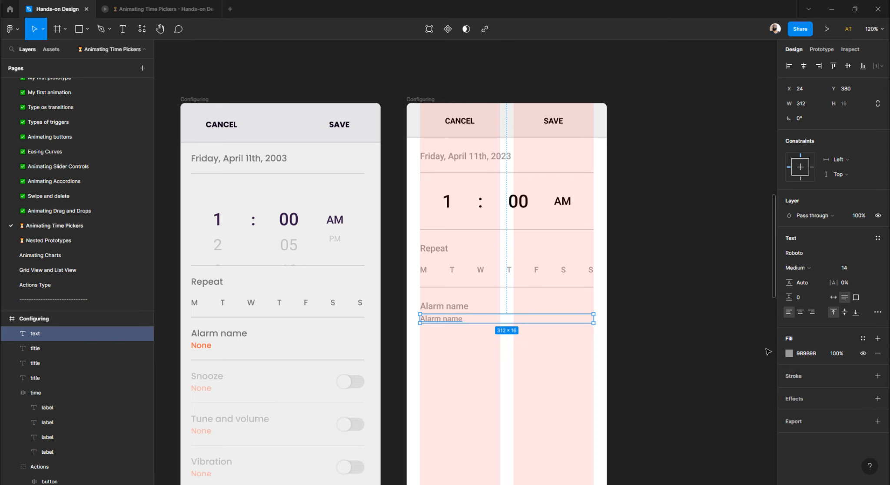
pyautogui.click(424, 99)
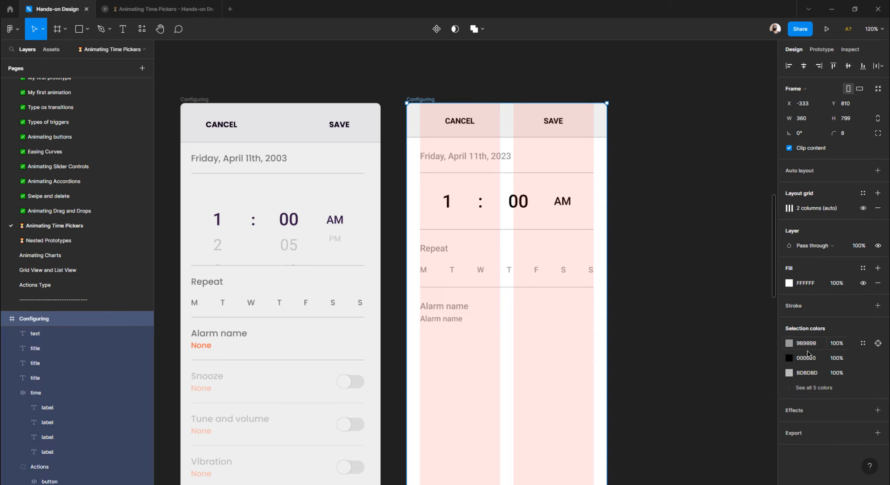
pyautogui.click(864, 208)
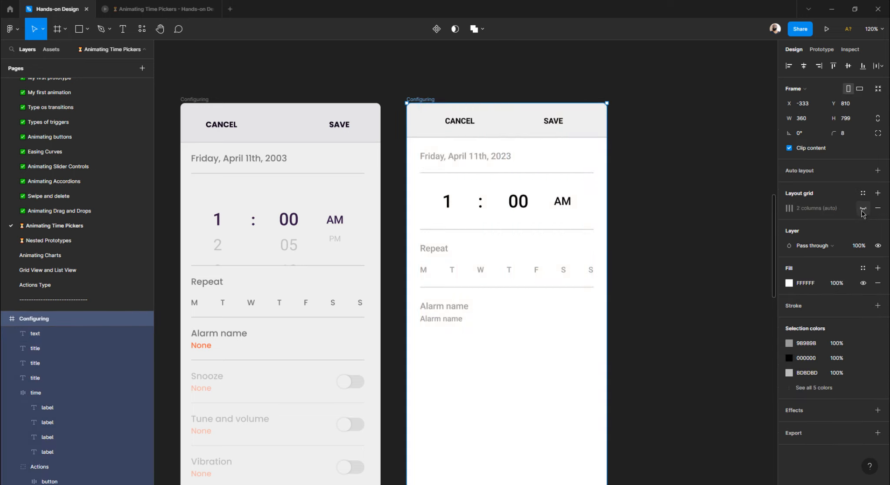
pyautogui.click(434, 322)
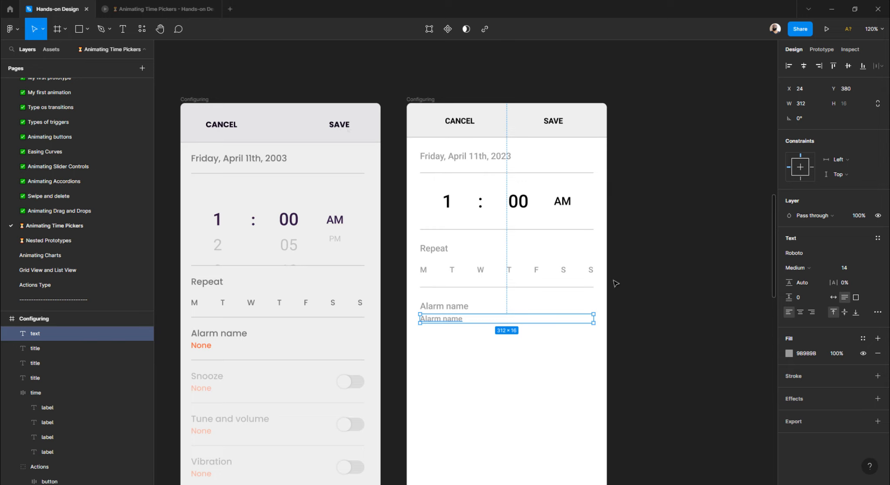
# - Change the fill of the lower Alarm name text to teal 007F90
pyautogui.click(789, 353)
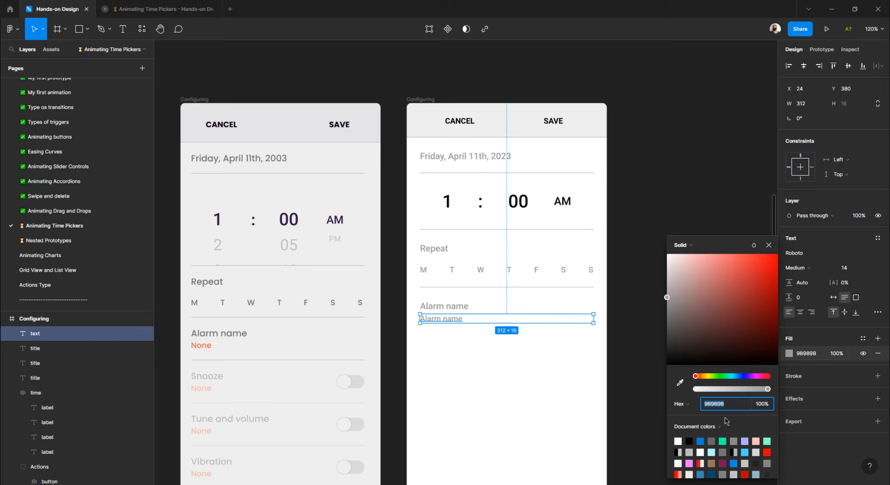
pyautogui.click(723, 440)
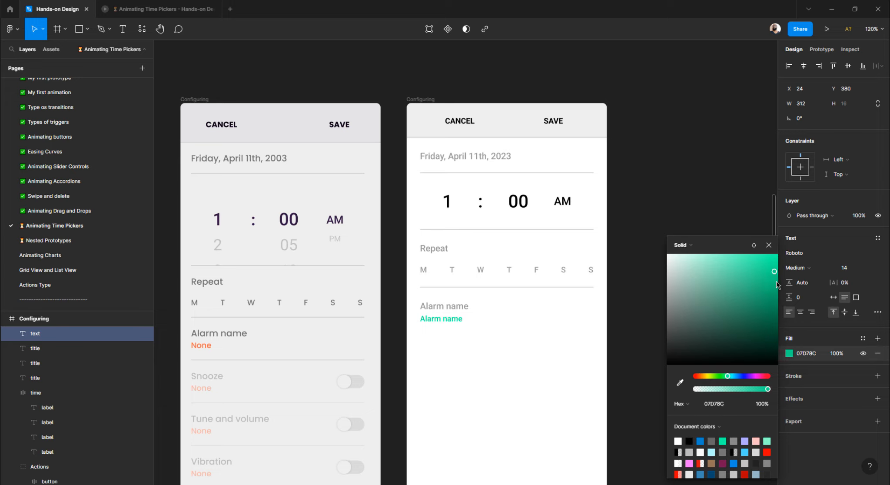
pyautogui.moveTo(778, 255); pyautogui.dragTo(783, 309)
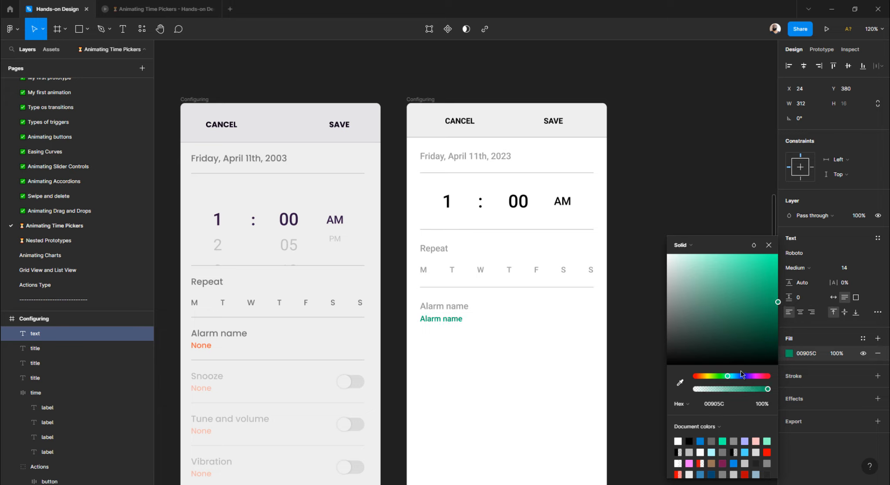
pyautogui.moveTo(728, 376)
pyautogui.mouseDown()
pyautogui.moveTo(748, 377)
pyautogui.moveTo(698, 380)
pyautogui.moveTo(735, 377)
pyautogui.mouseUp()
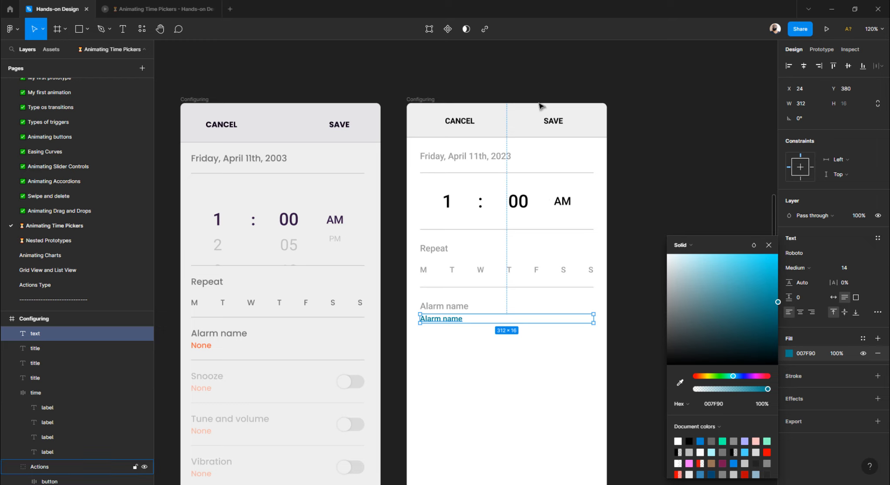
# - Try to recolour the CANCEL and SAVE labels by sampling the lower Alarm name text with the eyedropper
pyautogui.click(555, 123)
pyautogui.doubleClick(556, 122)
pyautogui.doubleClick(555, 122)
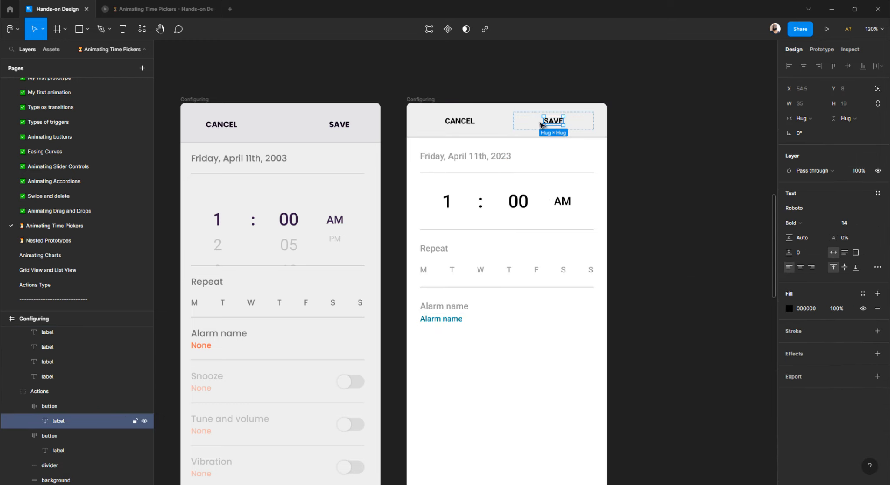
pyautogui.keyDown('shift'); pyautogui.click(464, 122); pyautogui.keyUp('shift')
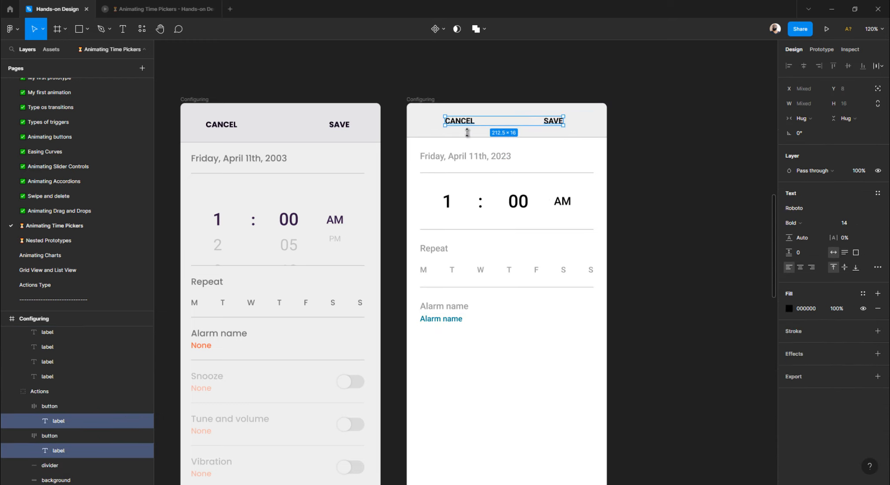
pyautogui.click(789, 309)
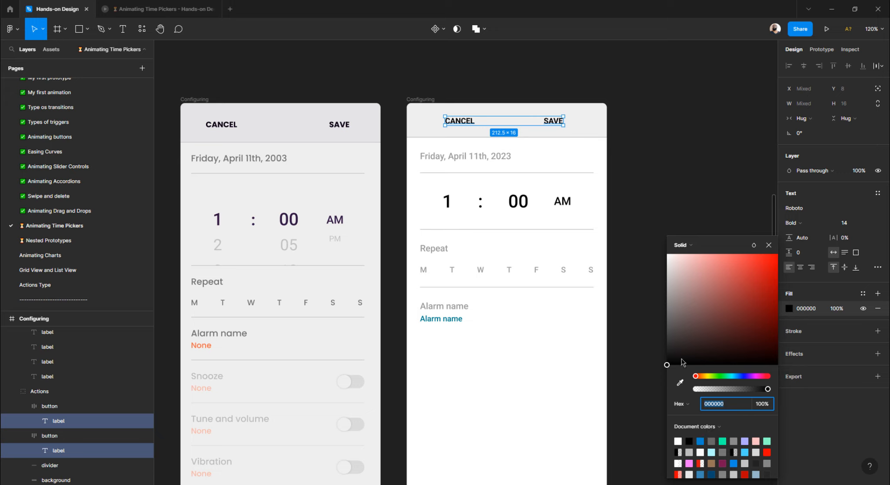
pyautogui.click(681, 383)
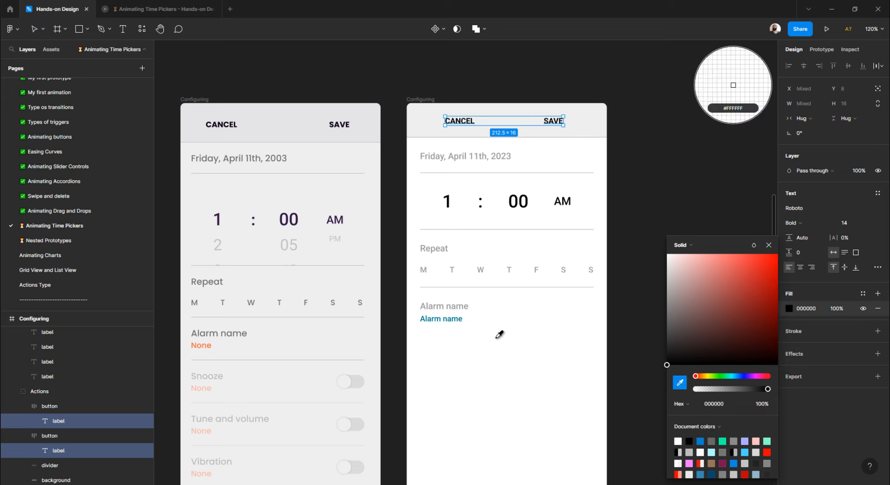
pyautogui.click(460, 320)
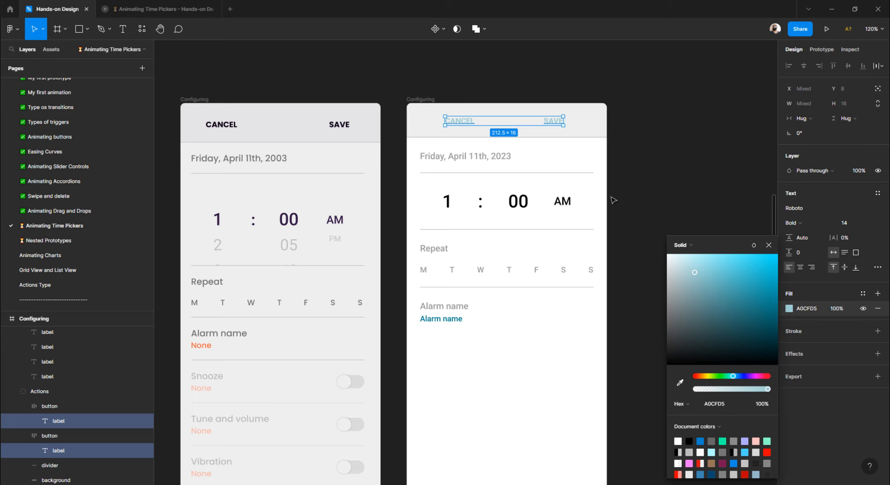
pyautogui.hotkey('ctrl', 'z')
# - Copy the lower Alarm name text's fill value 007F90 and apply it to the CANCEL and SAVE labels
pyautogui.click(453, 323)
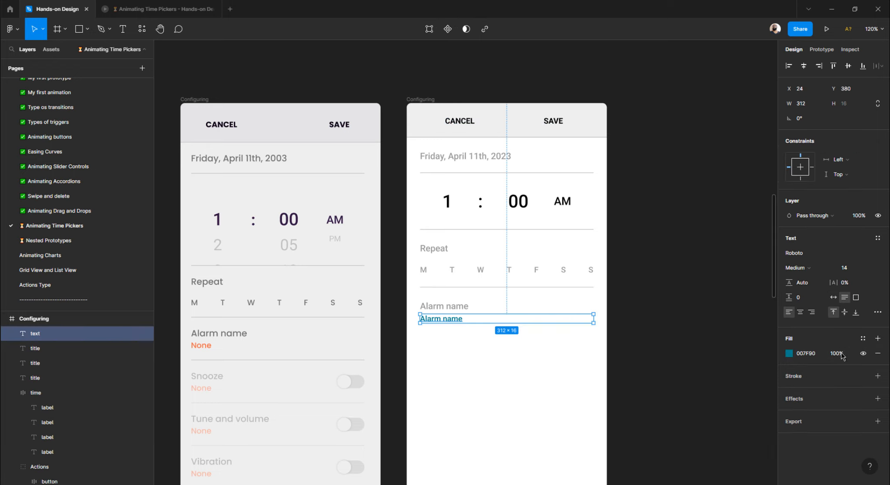
pyautogui.click(812, 354)
pyautogui.hotkey('ctrl', 'c')
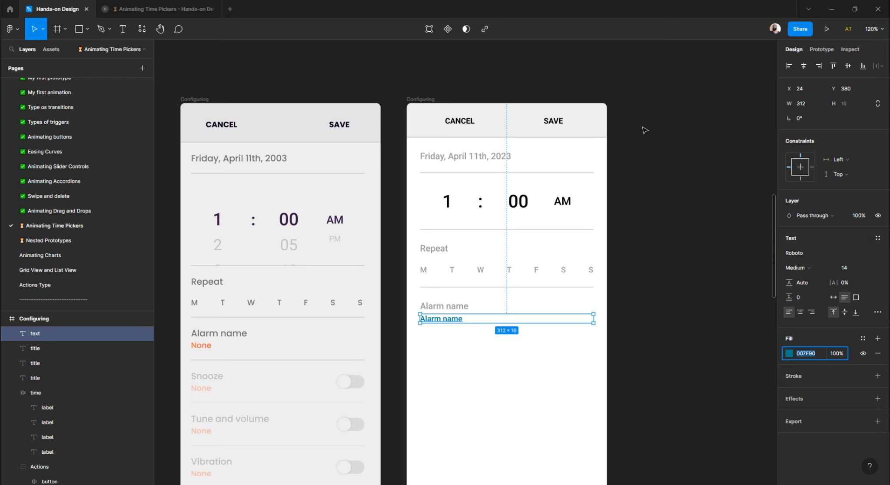
pyautogui.click(462, 123)
pyautogui.keyDown('shift'); pyautogui.click(551, 122); pyautogui.keyUp('shift')
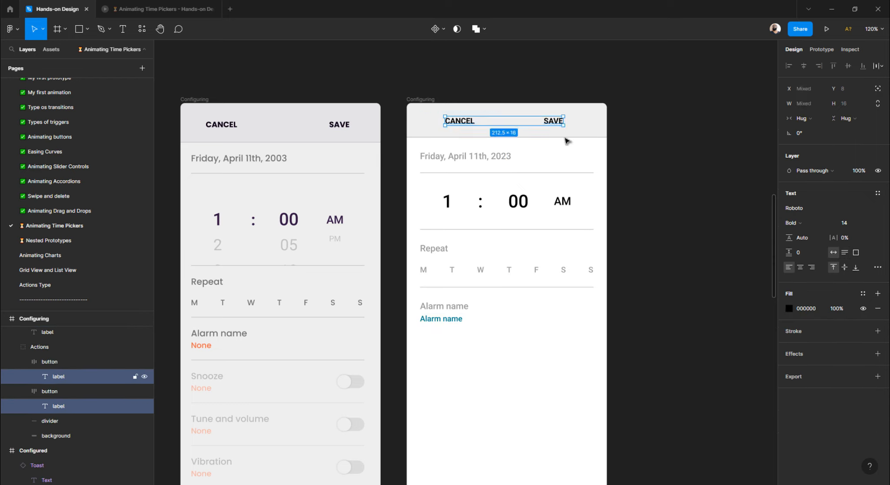
pyautogui.click(813, 309)
pyautogui.hotkey('ctrl', 'v')
pyautogui.press('Return')
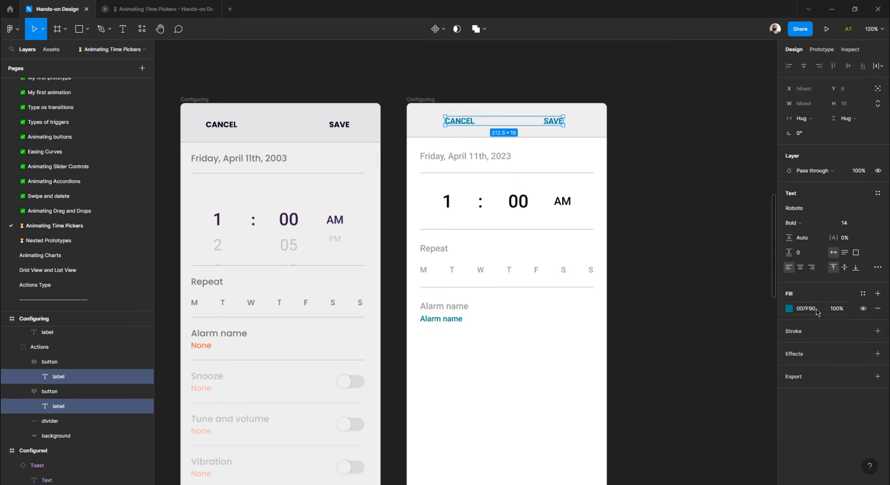
pyautogui.click(663, 180)
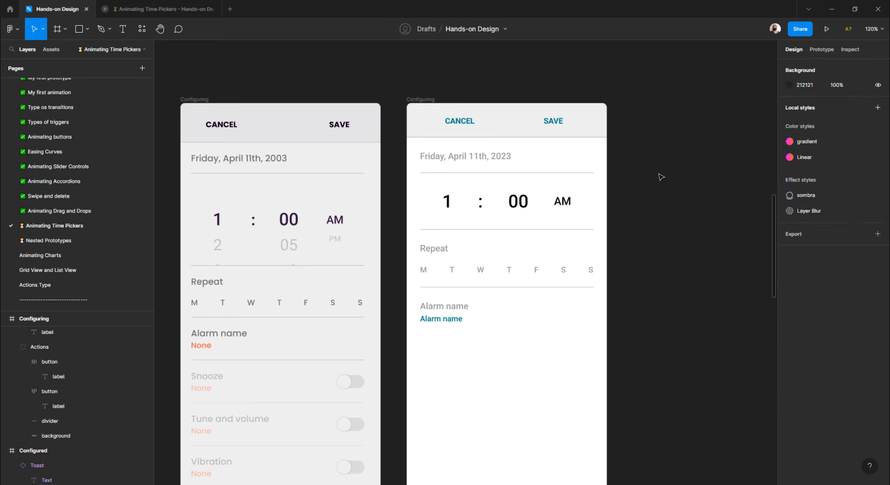
# - Set the colour of all labels in the time row to 007F90
pyautogui.click(421, 201)
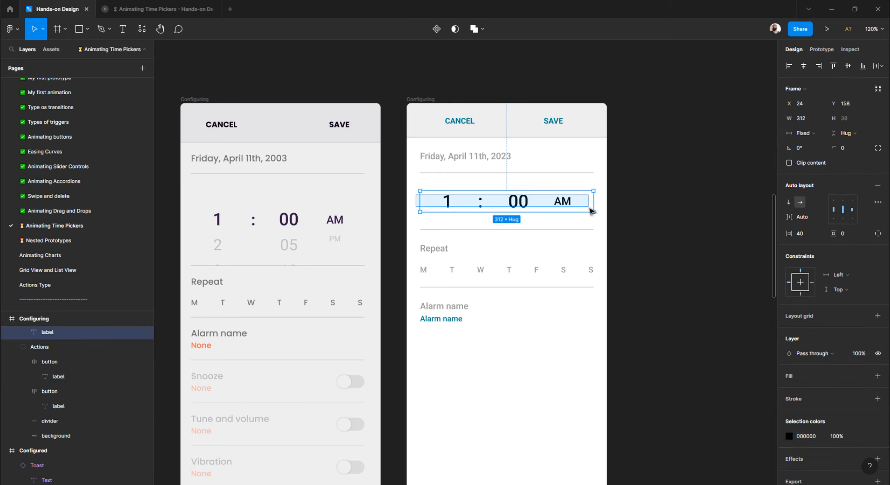
pyautogui.click(809, 437)
pyautogui.write('007F90')
pyautogui.press('Return')
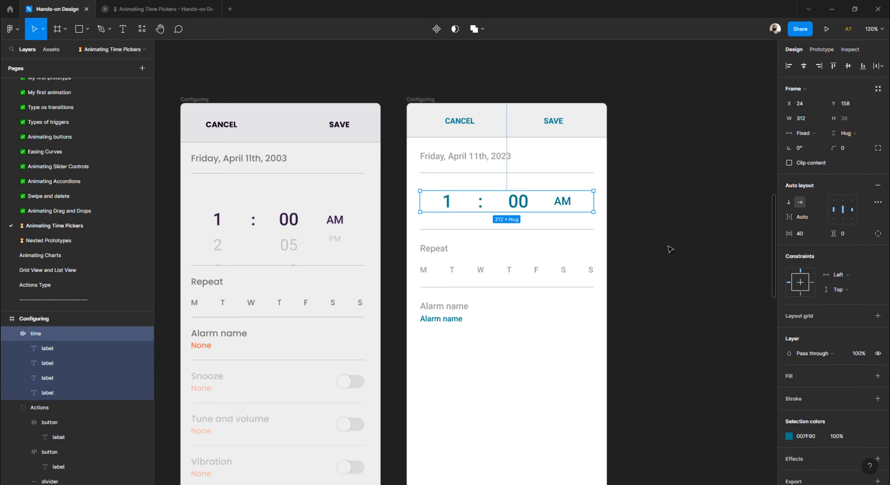
pyautogui.click(669, 237)
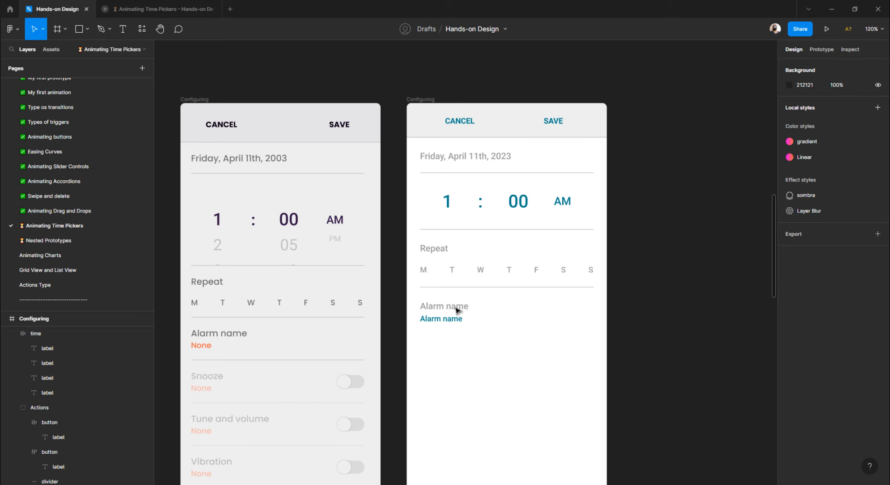
# - Darken the shared grey of the date, Repeat, weekday and upper Alarm name texts to 646464
pyautogui.moveTo(402, 153)
pyautogui.mouseDown()
pyautogui.moveTo(679, 397)
pyautogui.moveTo(461, 234)
pyautogui.moveTo(394, 152)
pyautogui.mouseUp()
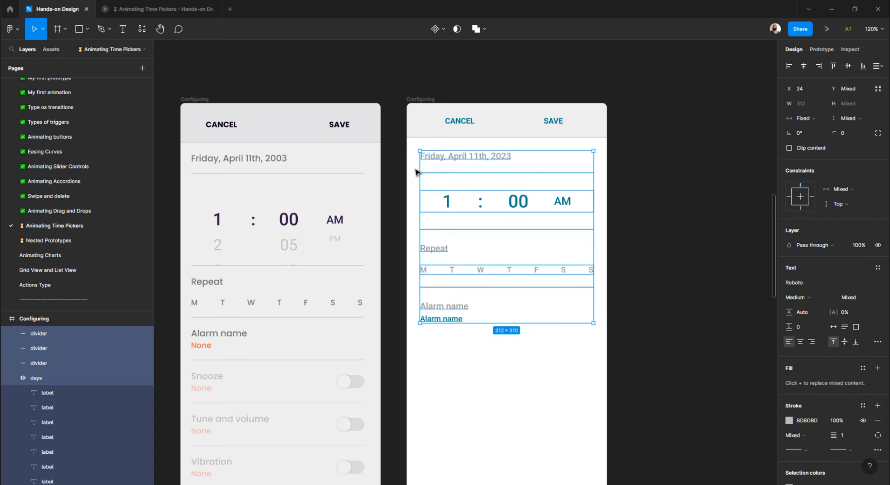
pyautogui.scroll(-3, 797, 389)
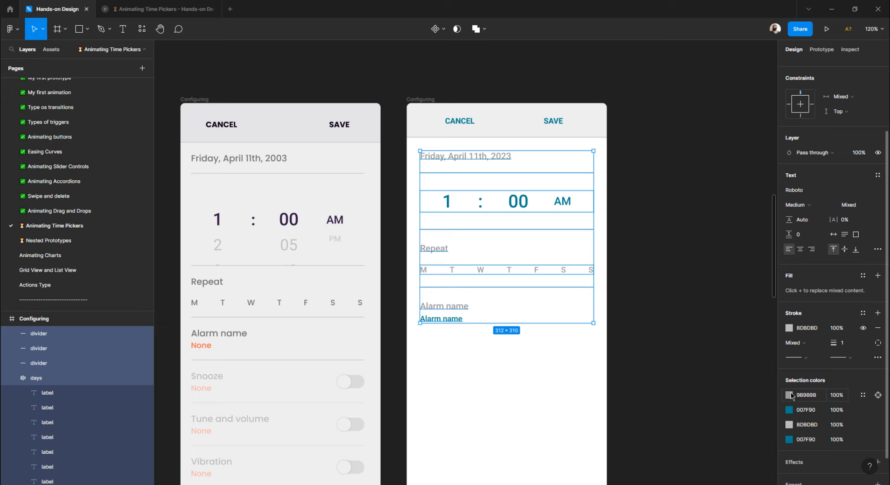
pyautogui.click(789, 395)
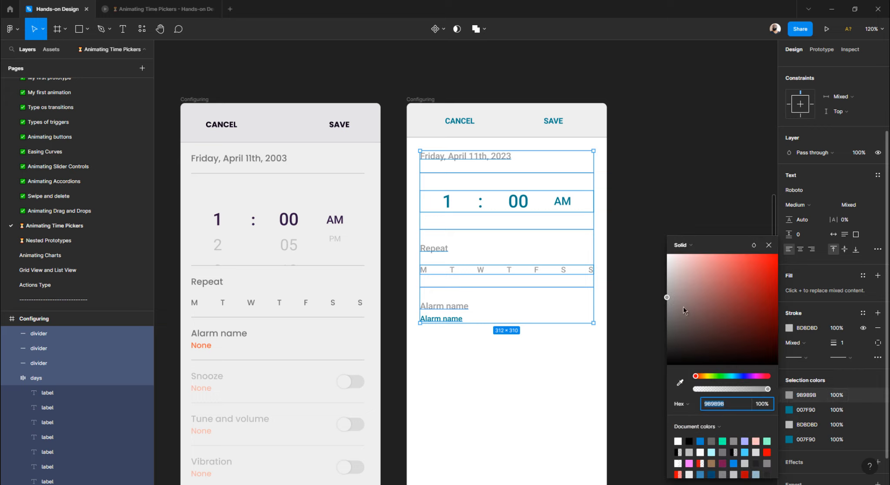
pyautogui.moveTo(668, 300); pyautogui.dragTo(668, 326)
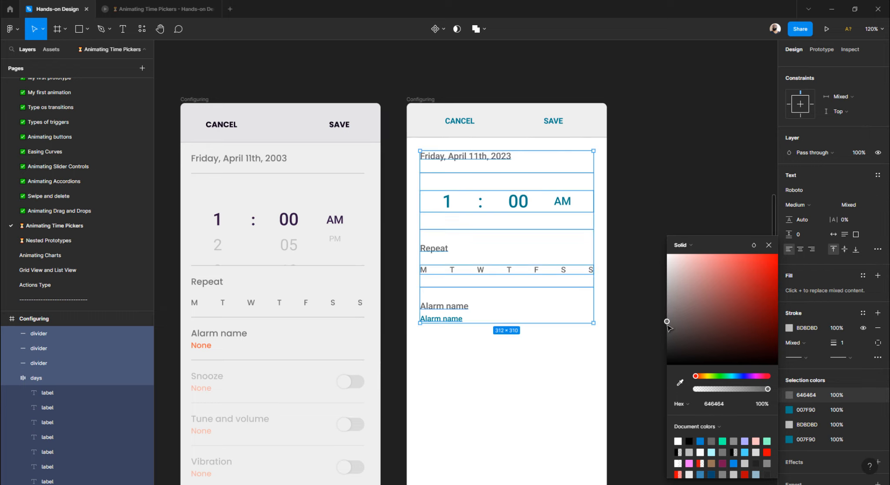
pyautogui.click(663, 180)
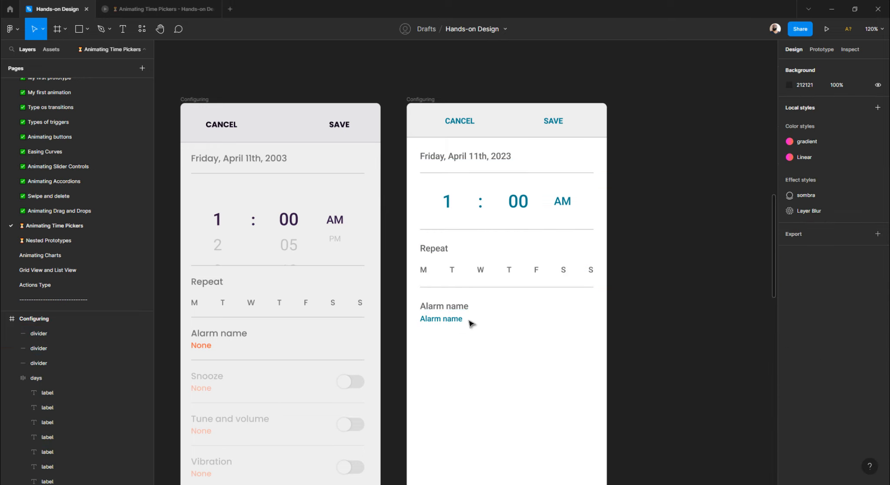
# - Set the font size of the upper Alarm name, Repeat and date titles to 17
pyautogui.click(453, 307)
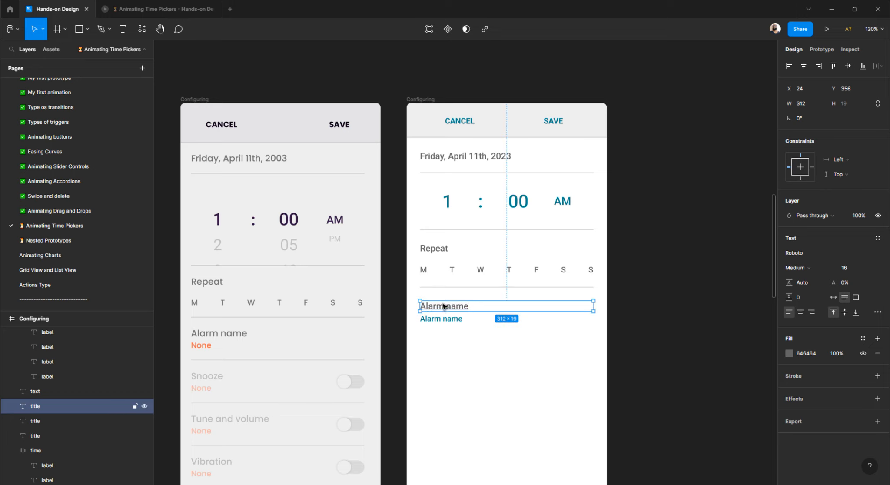
pyautogui.keyDown('shift'); pyautogui.click(435, 251); pyautogui.keyUp('shift')
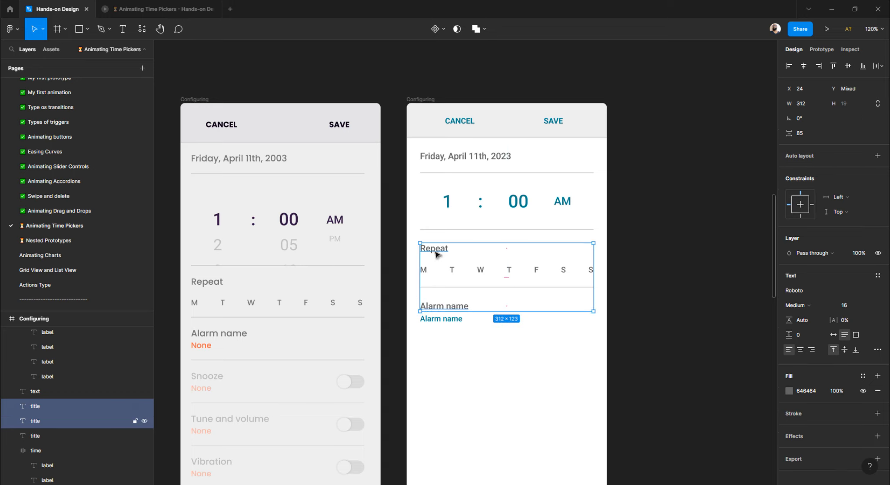
pyautogui.keyDown('shift'); pyautogui.click(442, 159); pyautogui.keyUp('shift')
pyautogui.hotkey('ctrl', 'shift', '.')
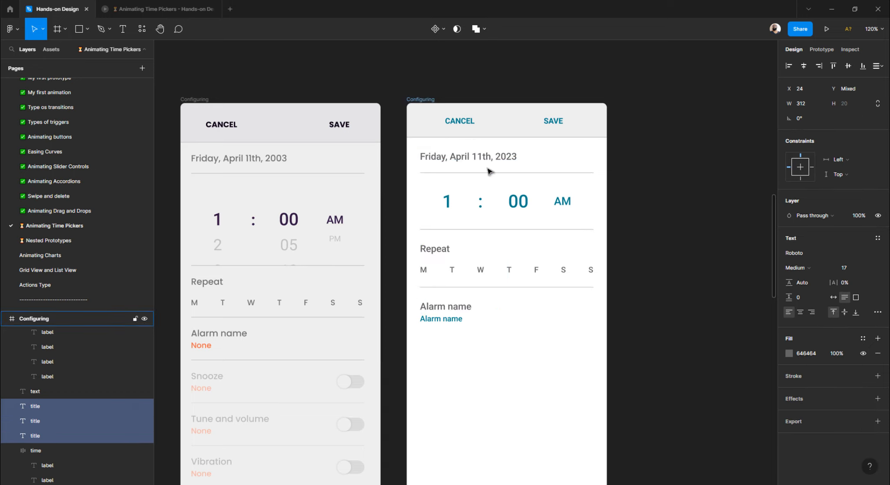
pyautogui.hotkey('ctrl', 'shift', '.')
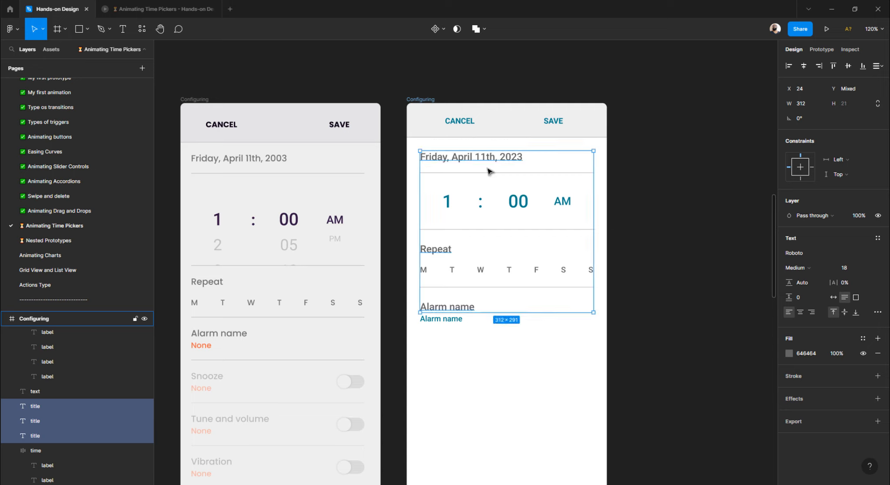
pyautogui.hotkey('ctrl', 'shift', ',')
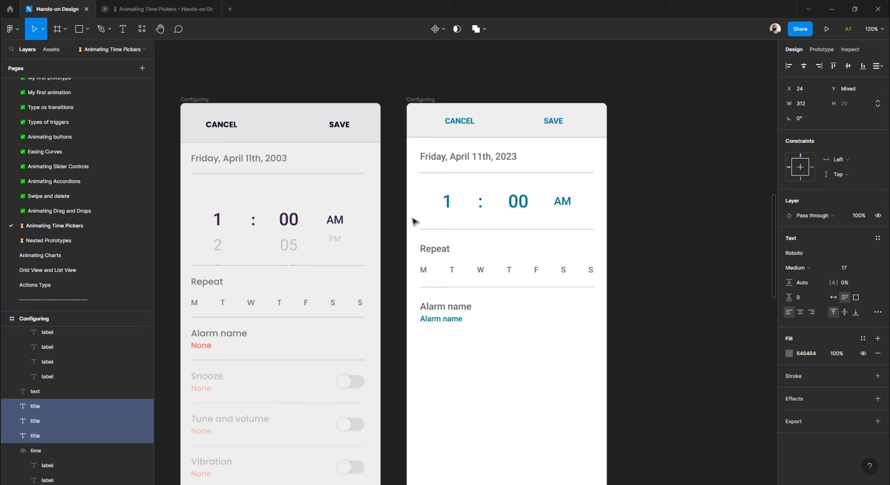
pyautogui.click(438, 347)
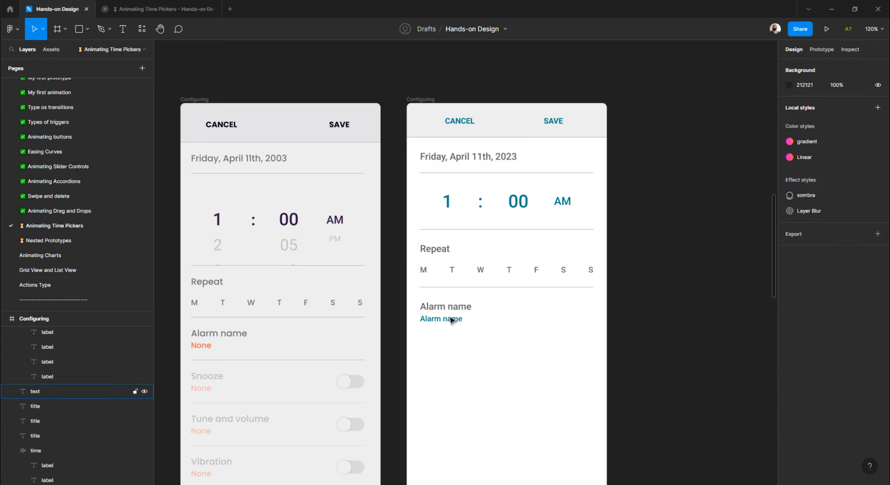
# - Replace the content of the lower Alarm name text with None, keeping its font size at 14
pyautogui.click(452, 321)
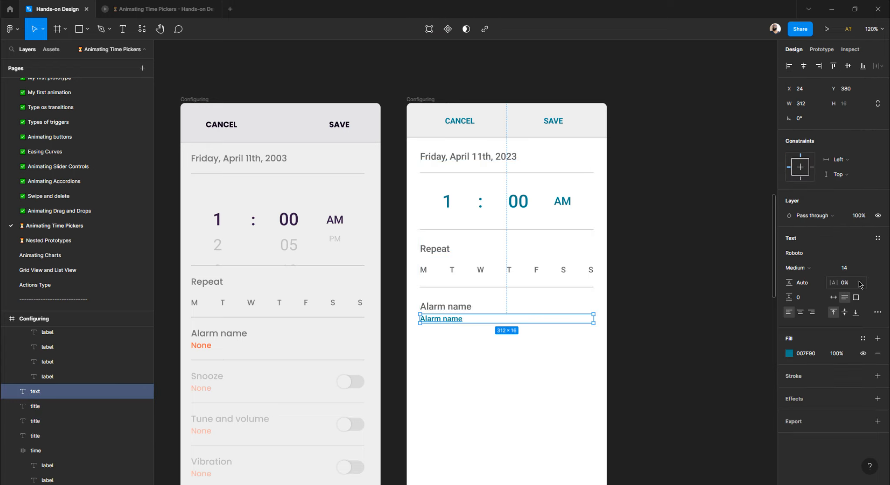
pyautogui.hotkey('ctrl', 'shift', ',')
pyautogui.hotkey('ctrl', 'shift', '.')
pyautogui.doubleClick(451, 318)
pyautogui.write('None')
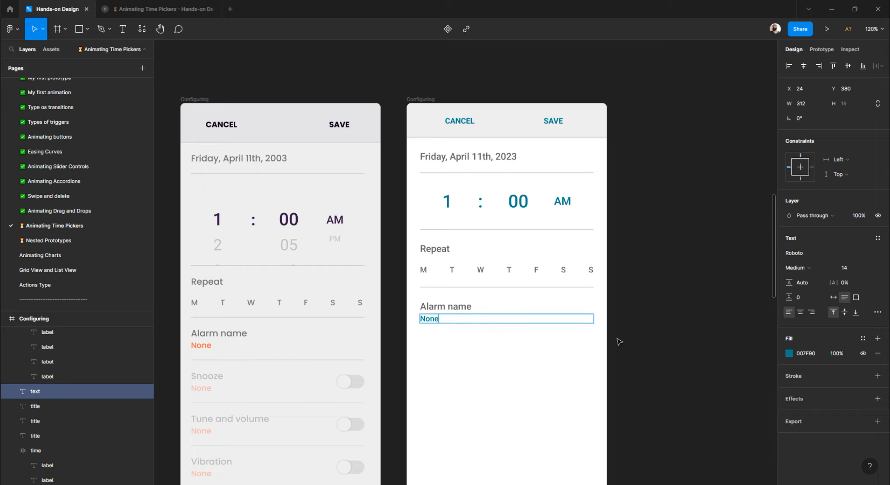
pyautogui.press('Escape')
pyautogui.click(620, 342)
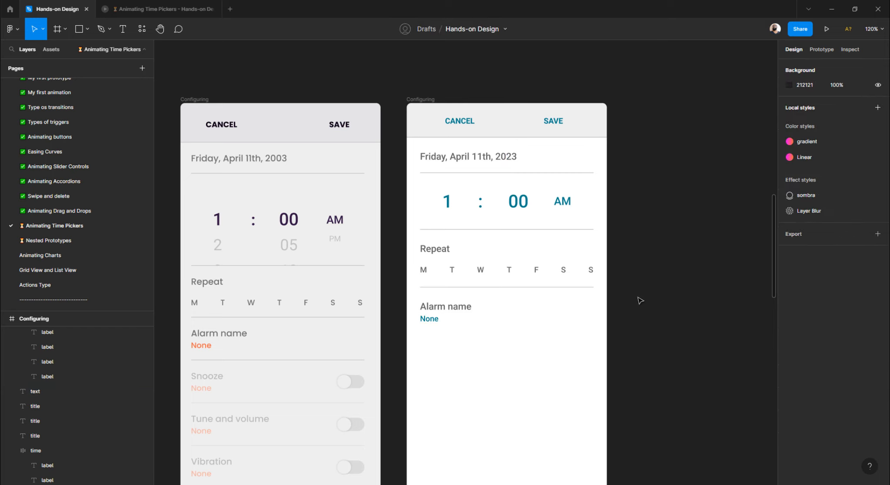
# - Duplicate the divider under the weekday row and place the copy 16 px below the None text, at Y 412
pyautogui.scroll(-3, 640, 300)
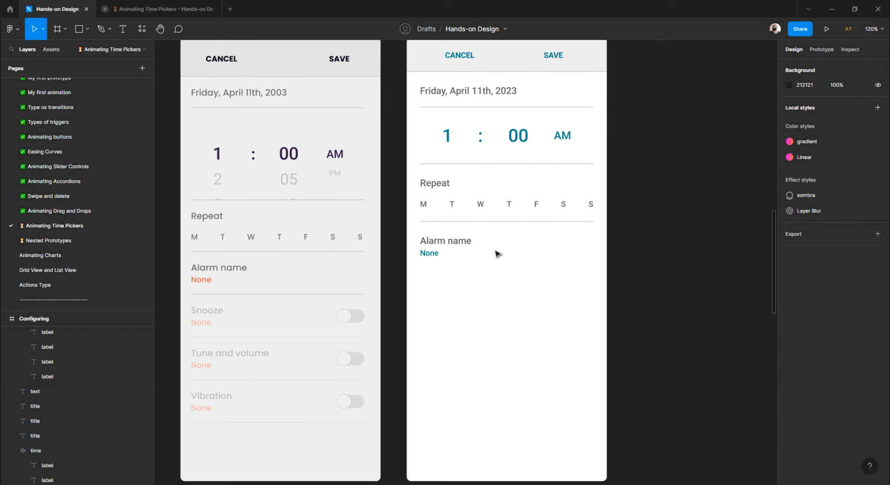
pyautogui.click(486, 222)
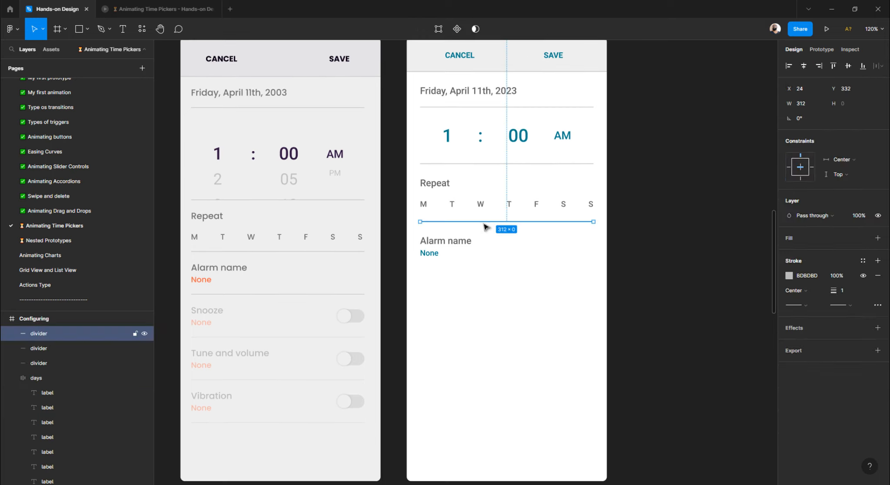
pyautogui.moveTo(485, 226); pyautogui.dragTo(481, 269)
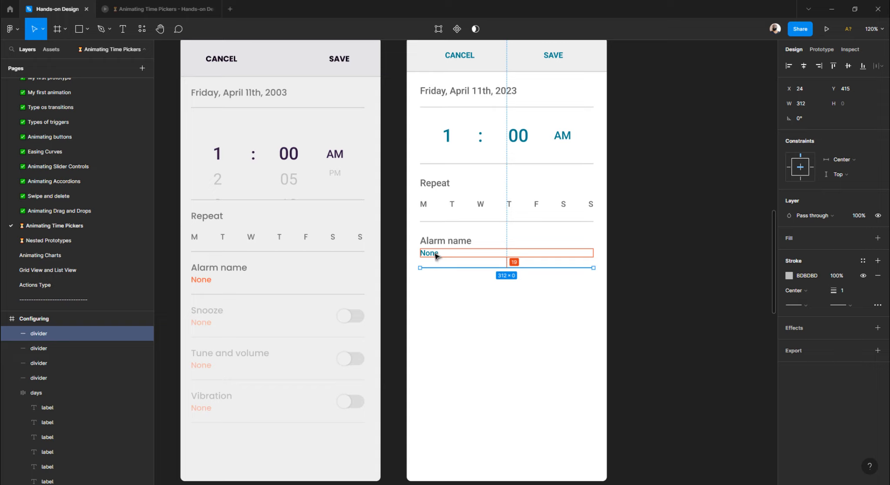
pyautogui.press('Up')
pyautogui.press('Up')
pyautogui.press('Up')
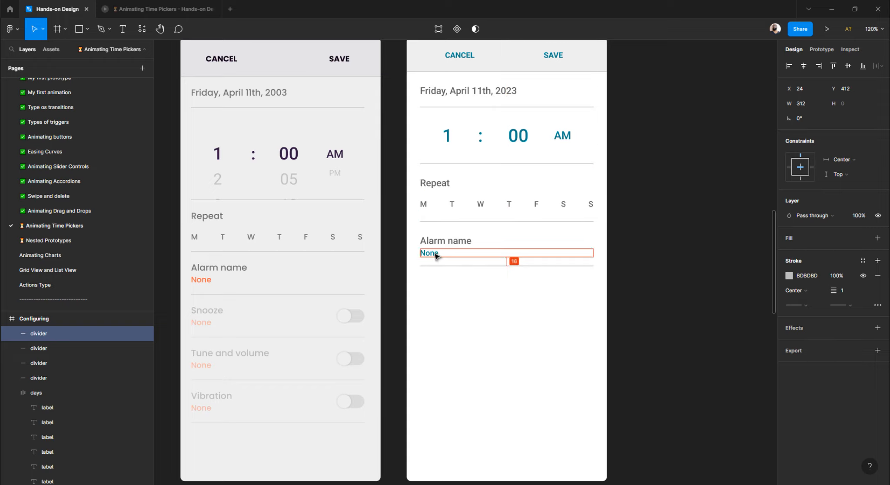
# - Move the divider under the None text down to Y 420, leaving a 24 px gap below the text
pyautogui.click(452, 298)
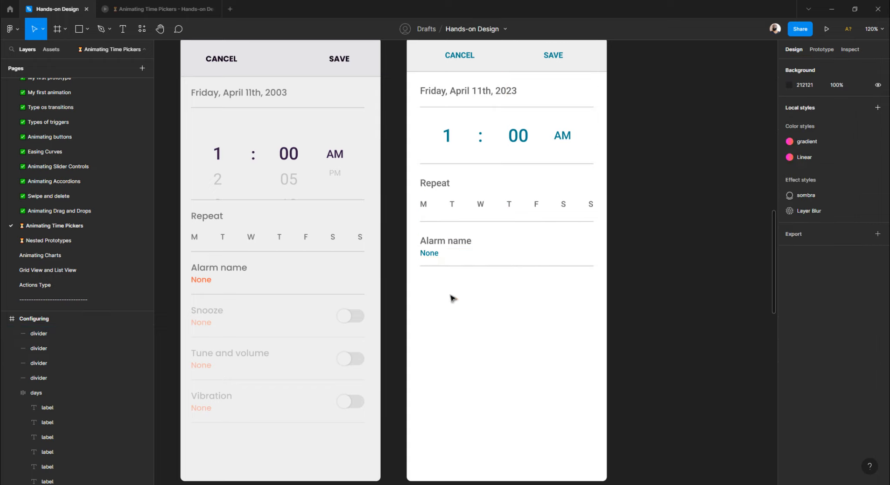
pyautogui.click(461, 266)
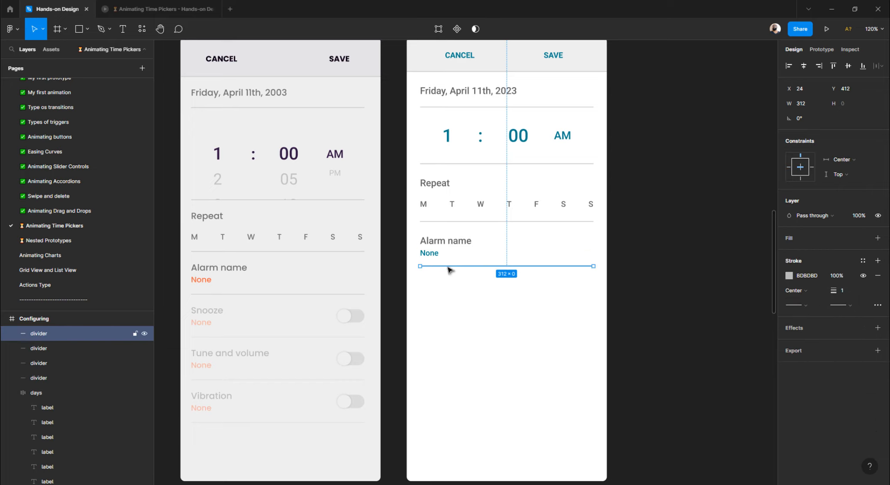
pyautogui.press('alt')
pyautogui.press('Down')
pyautogui.press('Down')
pyautogui.press('Down')
pyautogui.press('Down')
pyautogui.press('Down')
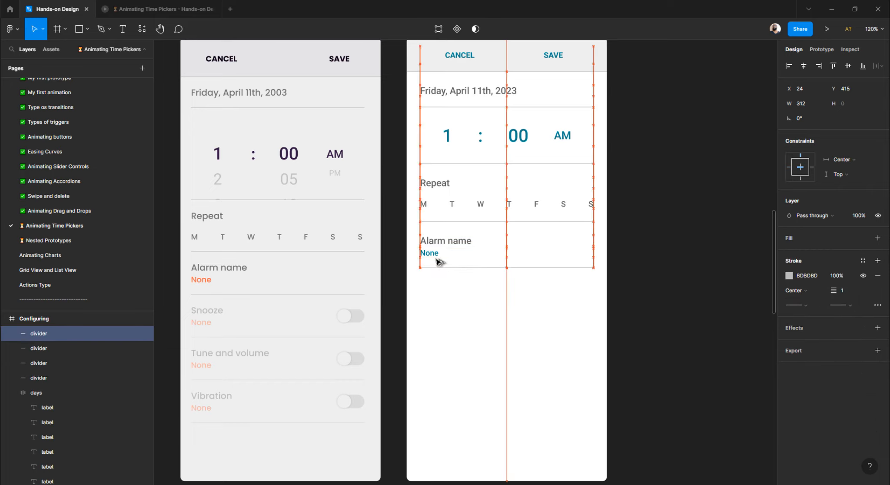
pyautogui.press('Down')
pyautogui.press('Down')
pyautogui.press('Down')
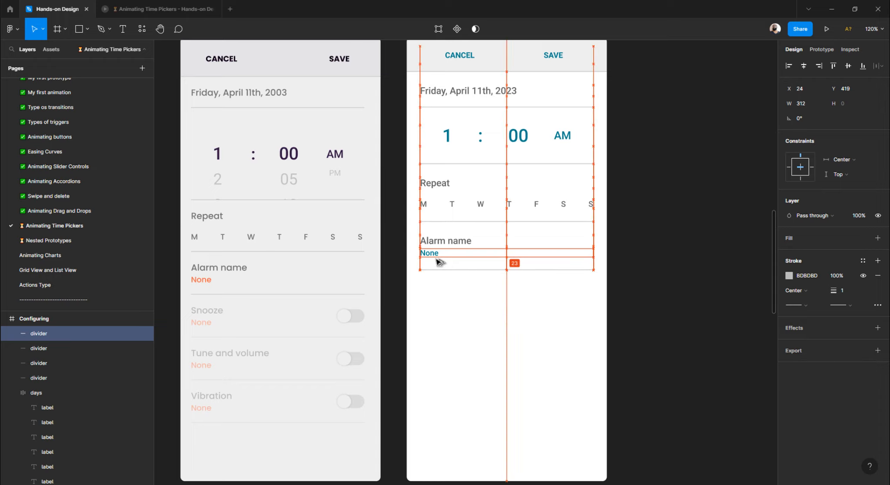
pyautogui.click(520, 320)
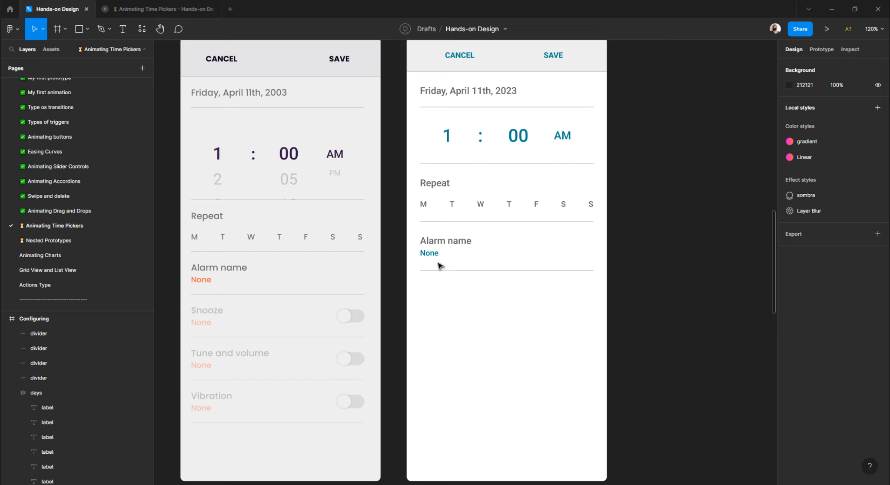
# - Wrap the Alarm name title and its None text in an auto layout frame named information
pyautogui.moveTo(516, 310); pyautogui.dragTo(475, 257)
pyautogui.hotkey('shift', 'a')
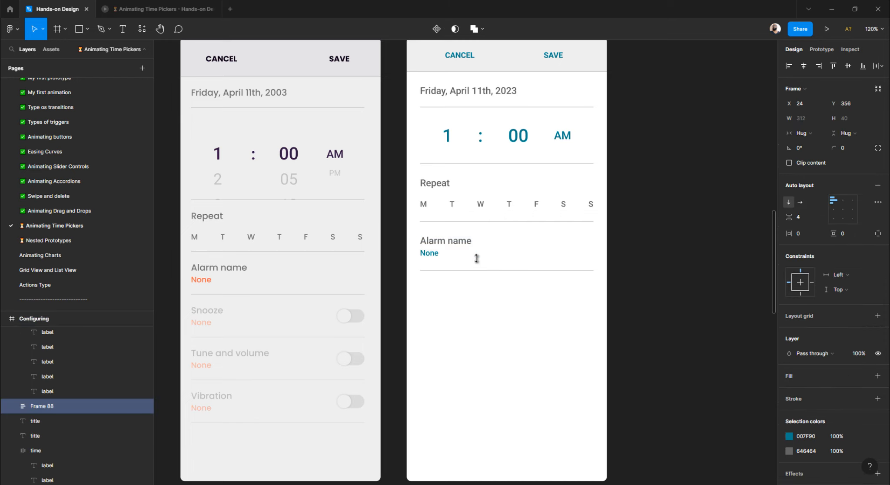
pyautogui.click(8, 406)
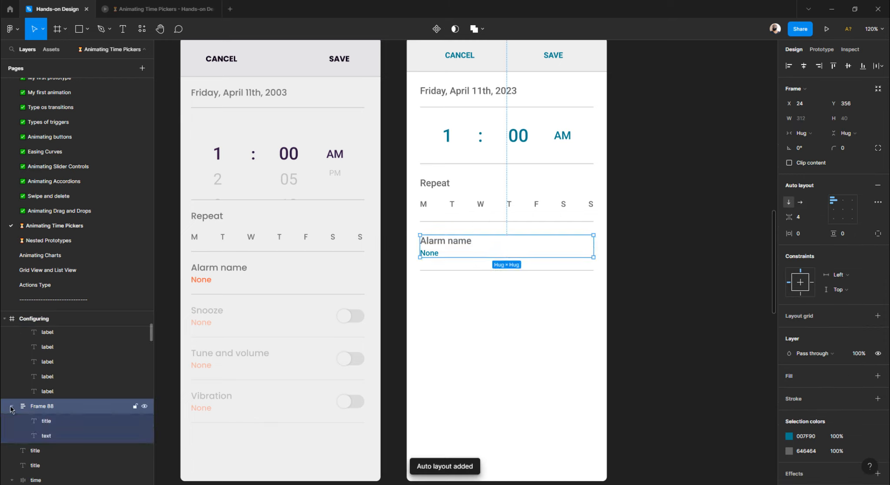
pyautogui.doubleClick(44, 406)
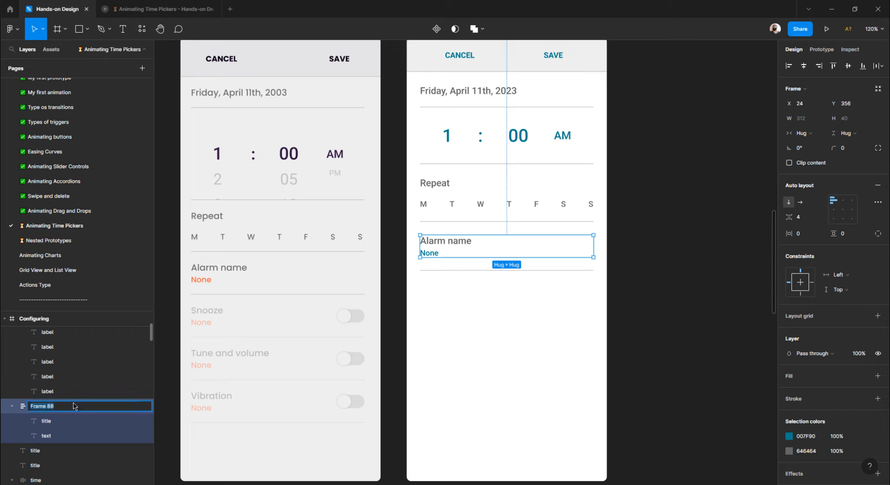
pyautogui.write('In')
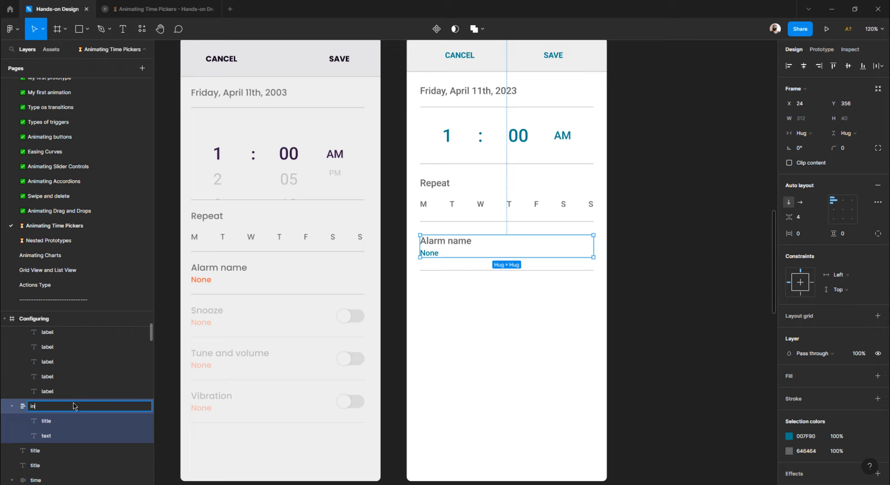
pyautogui.write('n')
pyautogui.press('Return')
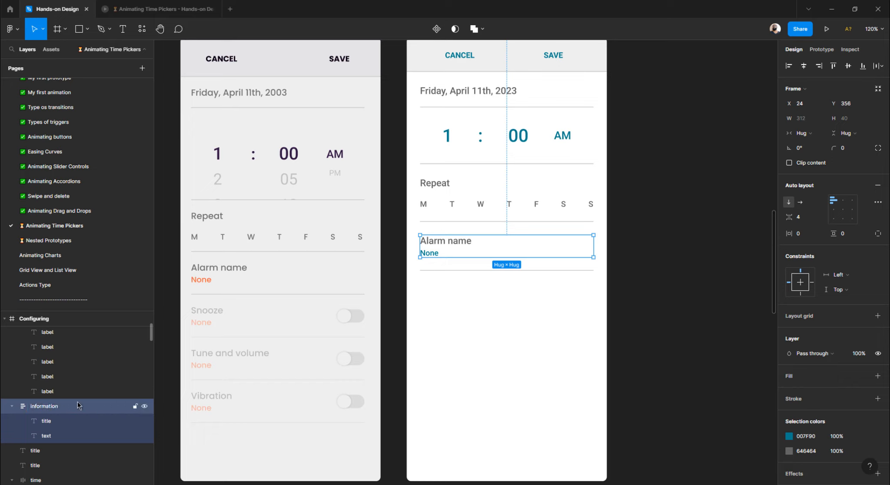
# - Wrap the information frame and the divider below it in an auto layout frame named table item
pyautogui.click(520, 325)
pyautogui.moveTo(482, 299); pyautogui.dragTo(423, 263)
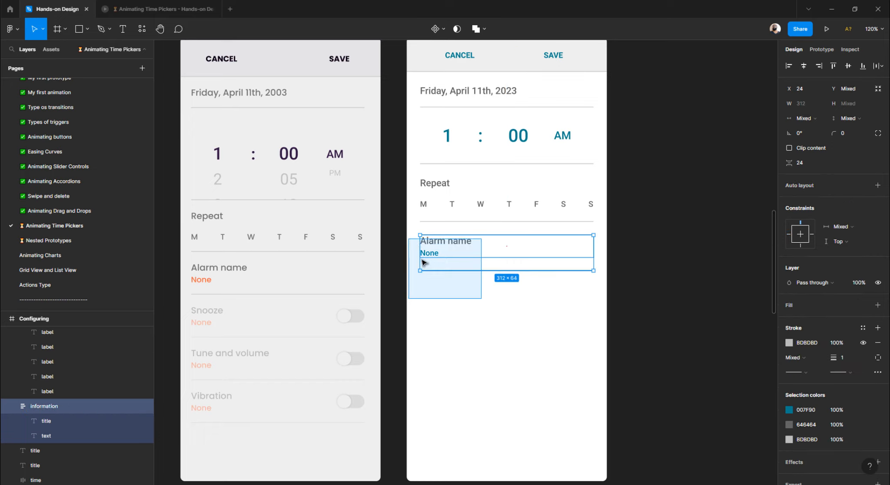
pyautogui.click(435, 301)
pyautogui.click(434, 254)
pyautogui.click(435, 271)
pyautogui.click(479, 308)
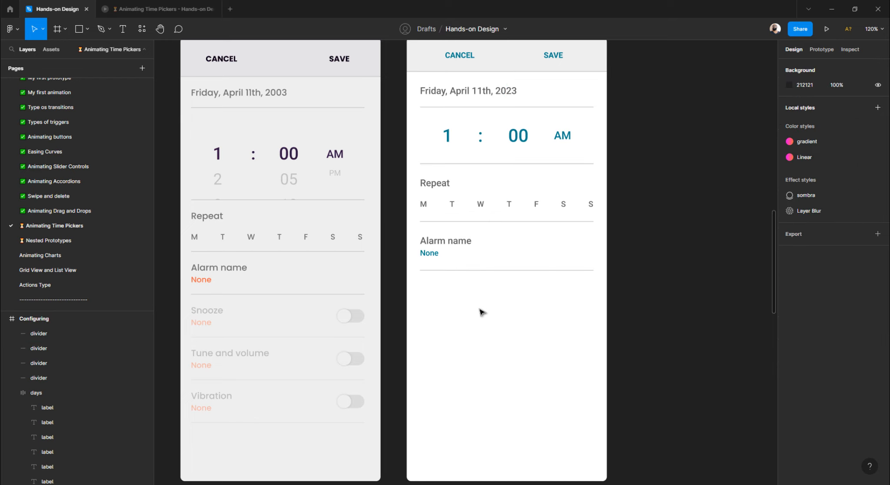
pyautogui.moveTo(482, 312); pyautogui.dragTo(408, 244)
pyautogui.hotkey('shift', 'a')
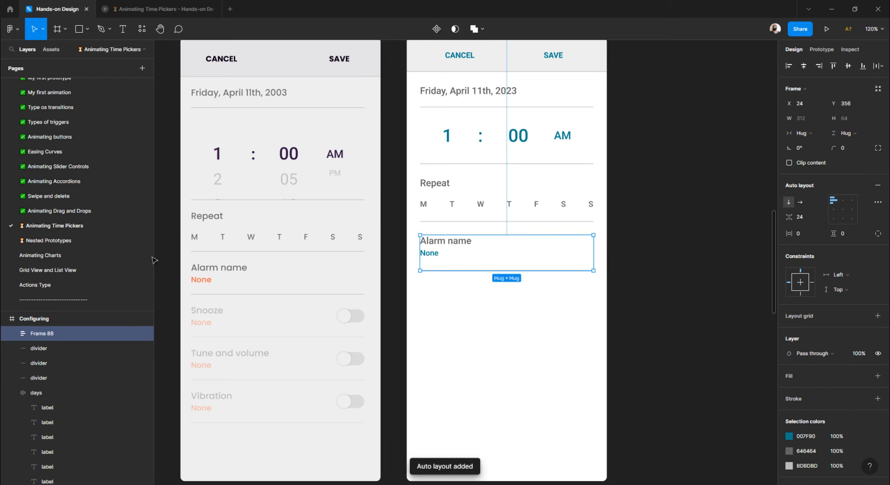
pyautogui.doubleClick(45, 334)
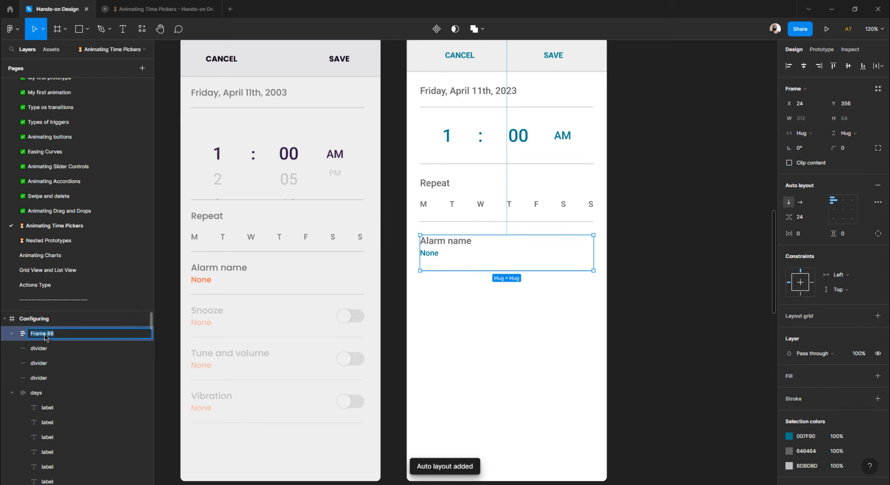
pyautogui.write('Ta')
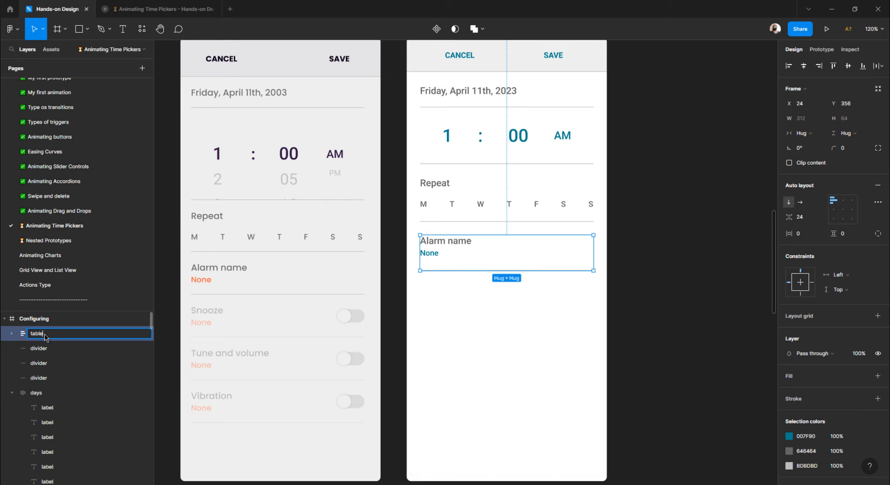
pyautogui.write('ble item')
pyautogui.press('Return')
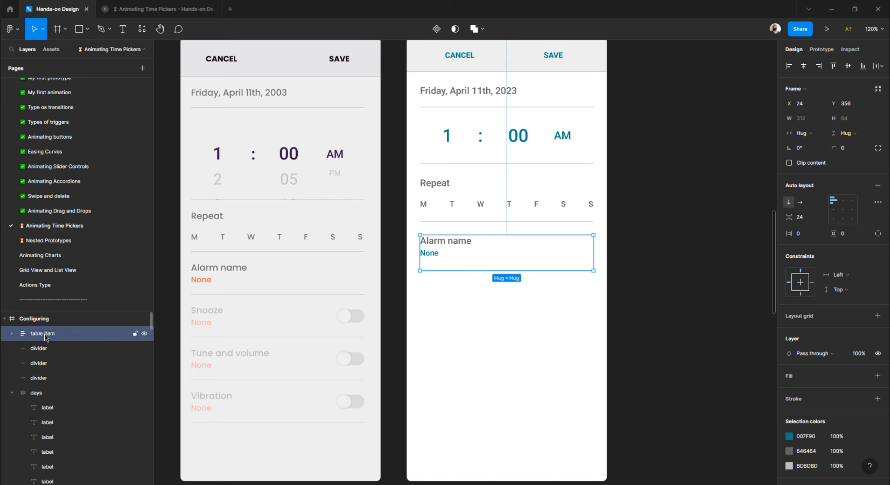
# - Check the layers nested in the table item, and duplicate the whole item directly below the original at Y 434
pyautogui.click(12, 334)
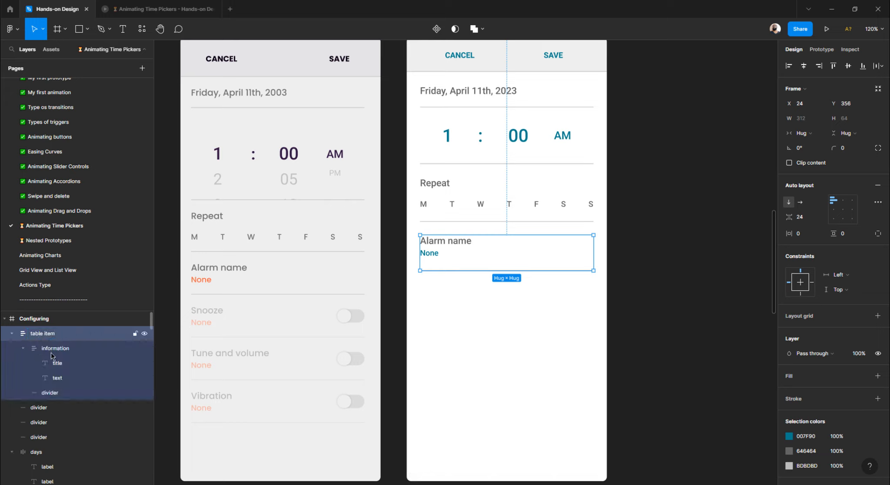
pyautogui.click(29, 348)
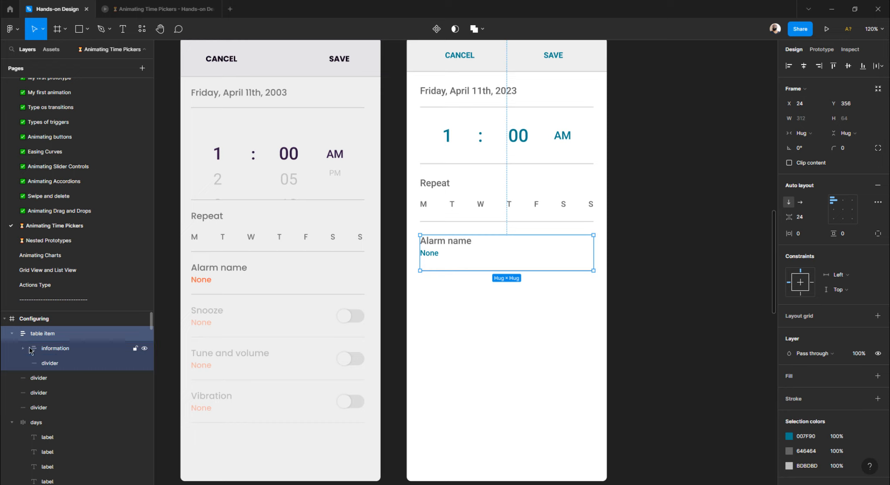
pyautogui.click(54, 364)
pyautogui.click(56, 348)
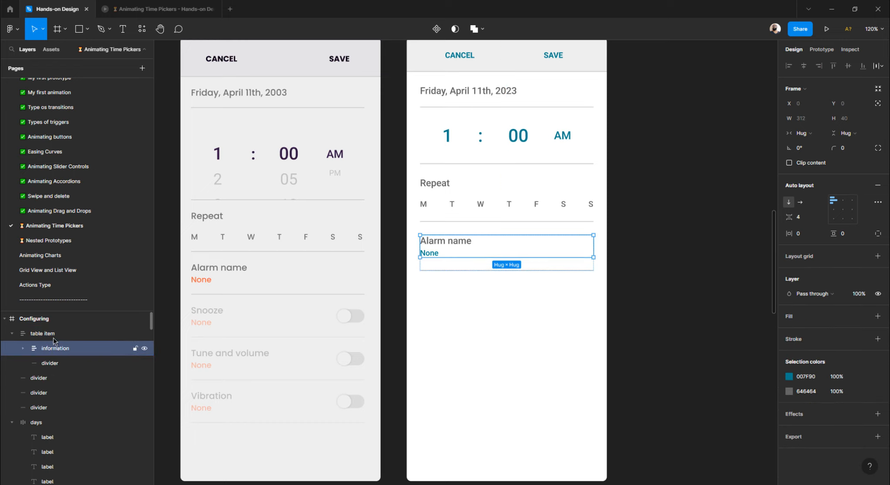
pyautogui.click(526, 322)
pyautogui.click(453, 252)
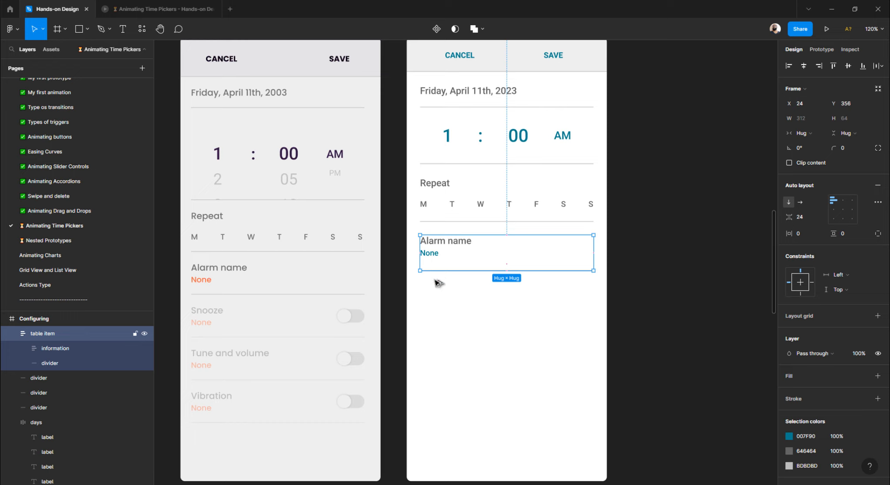
pyautogui.hotkey('ctrl', 'd')
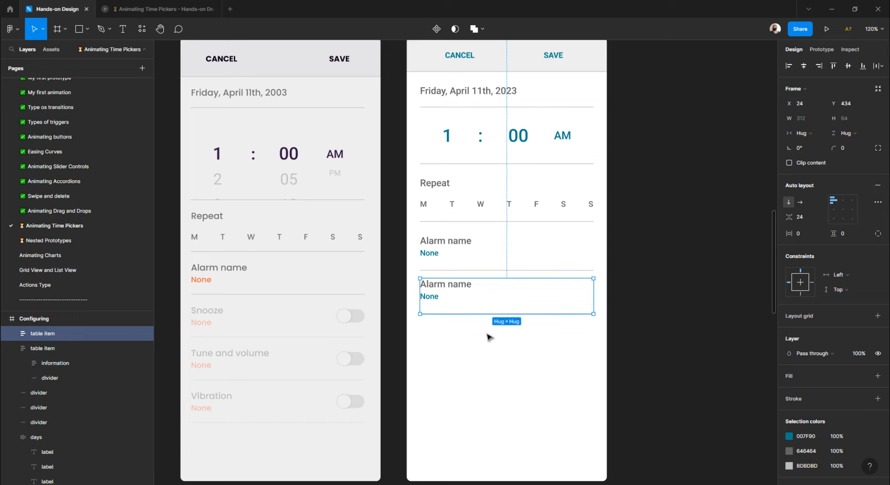
# - Combine both table items in a vertical auto layout frame with a spacing of 24 between them
pyautogui.moveTo(499, 355); pyautogui.dragTo(429, 253)
pyautogui.hotkey('shift', 'a')
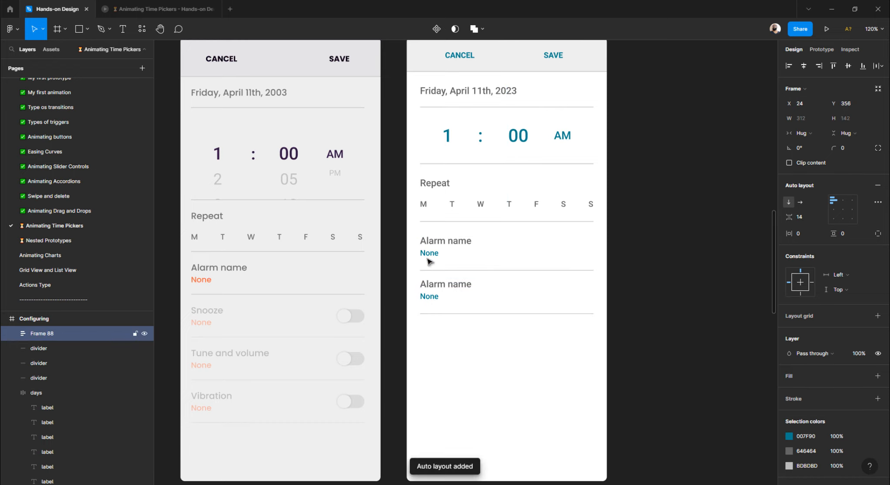
pyautogui.click(807, 221)
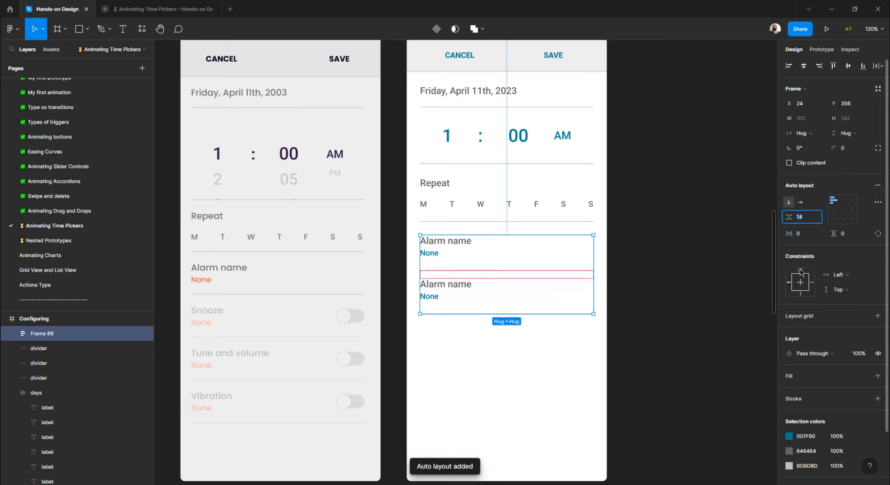
pyautogui.write('24')
pyautogui.press('Return')
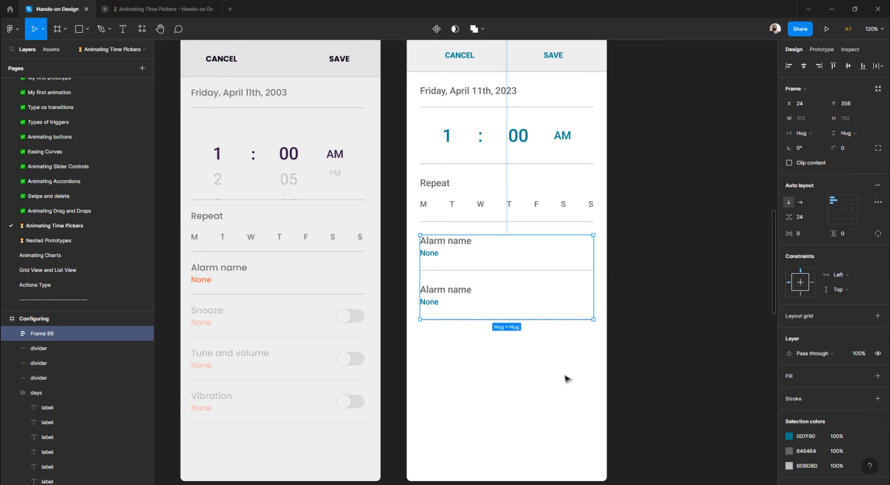
# - Duplicate the second table item twice inside the auto layout stack to make four rows
pyautogui.click(517, 383)
pyautogui.doubleClick(453, 293)
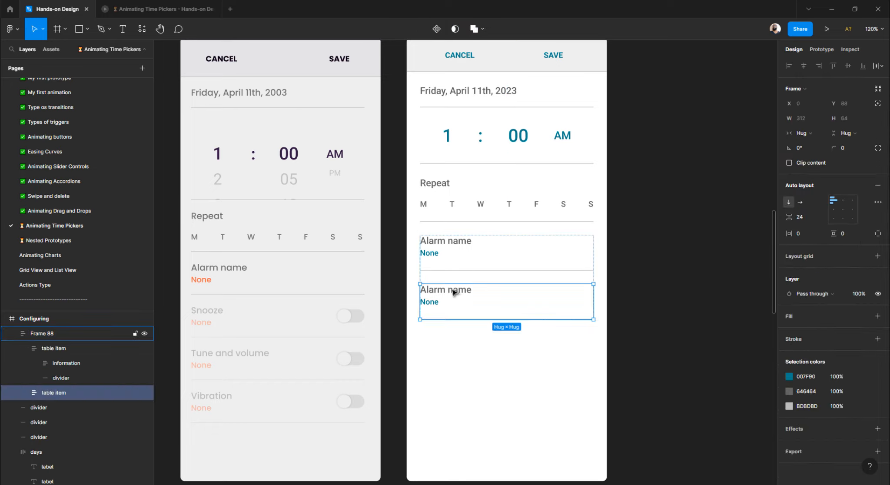
pyautogui.hotkey('ctrl', 'd')
pyautogui.hotkey('ctrl', 'd')
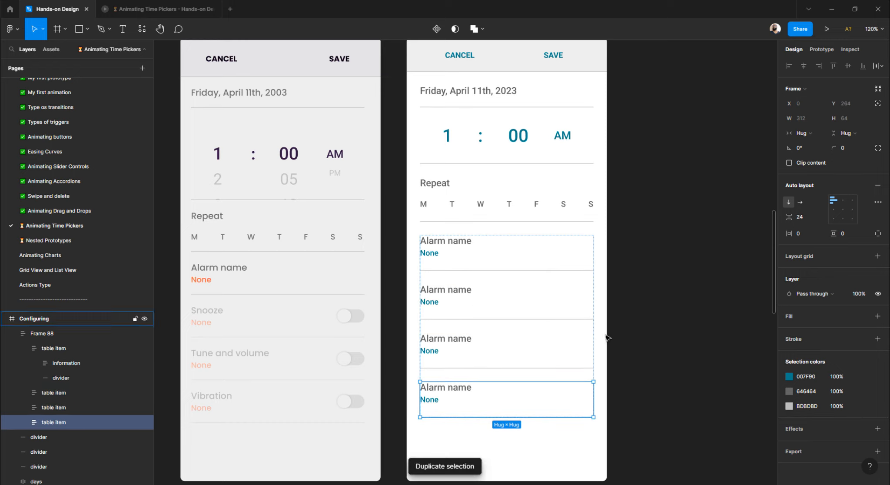
pyautogui.click(665, 311)
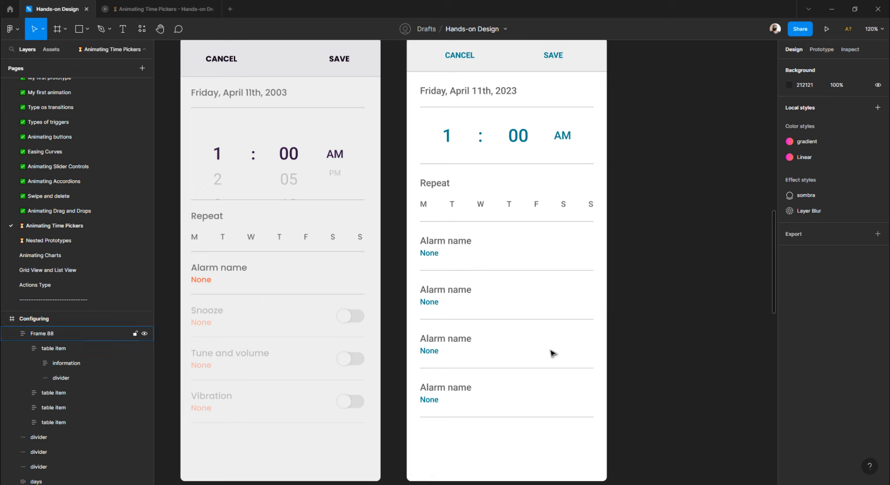
# - Change the title of the second table item to Snooze, keeping its None text
pyautogui.click(435, 304)
pyautogui.doubleClick(436, 290)
pyautogui.doubleClick(437, 290)
pyautogui.doubleClick(437, 289)
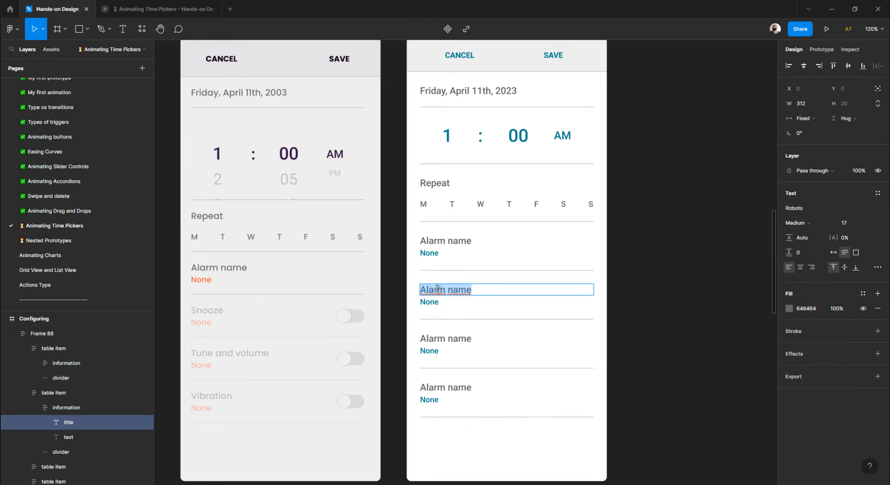
pyautogui.write('Snooze')
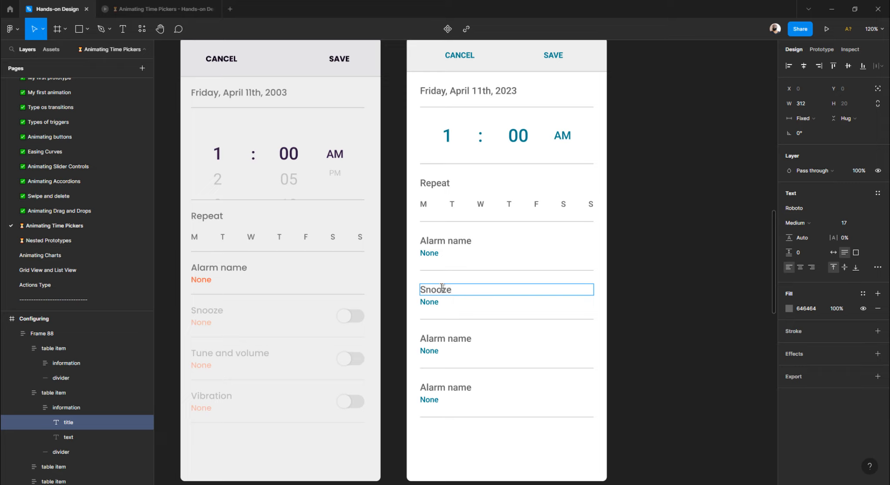
pyautogui.press('Escape')
pyautogui.doubleClick(429, 302)
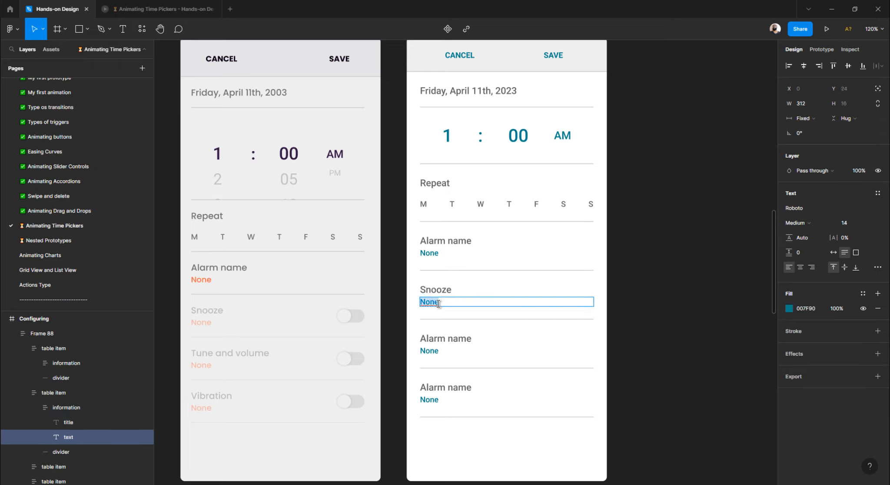
# - Change the title of the third table item to Tune and volume and the fourth to Vibration
pyautogui.click(440, 344)
pyautogui.doubleClick(523, 337)
pyautogui.write('Tu')
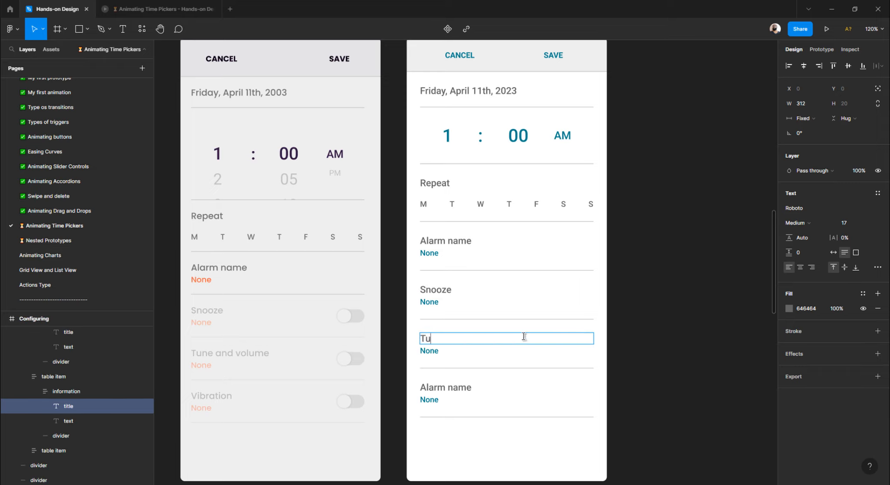
pyautogui.write('ne and volume')
pyautogui.tripleClick(460, 387)
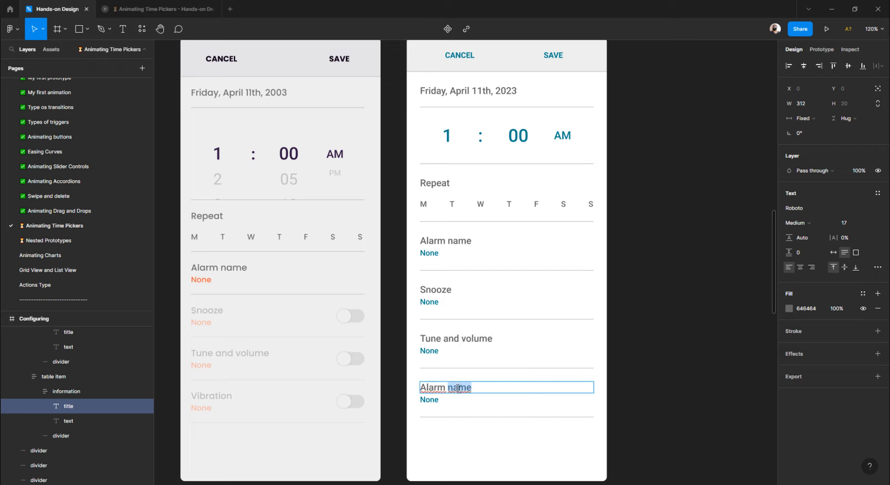
pyautogui.write('Vibration')
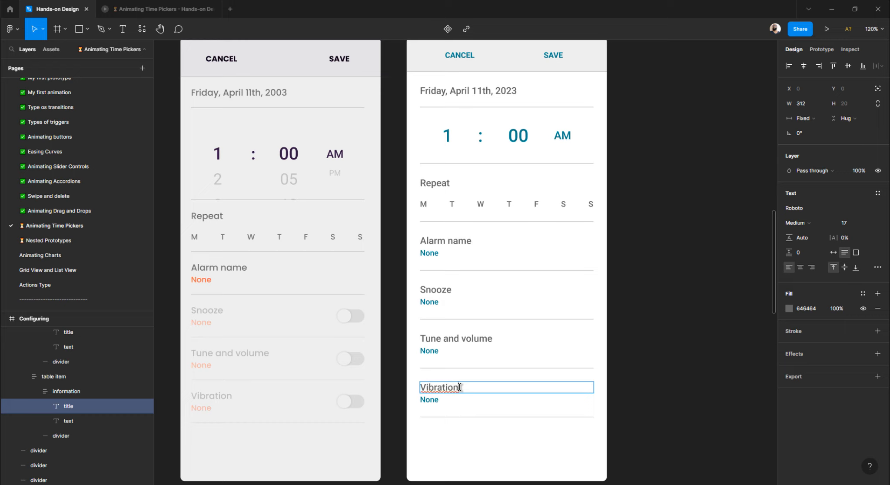
pyautogui.press('Escape')
pyautogui.click(624, 369)
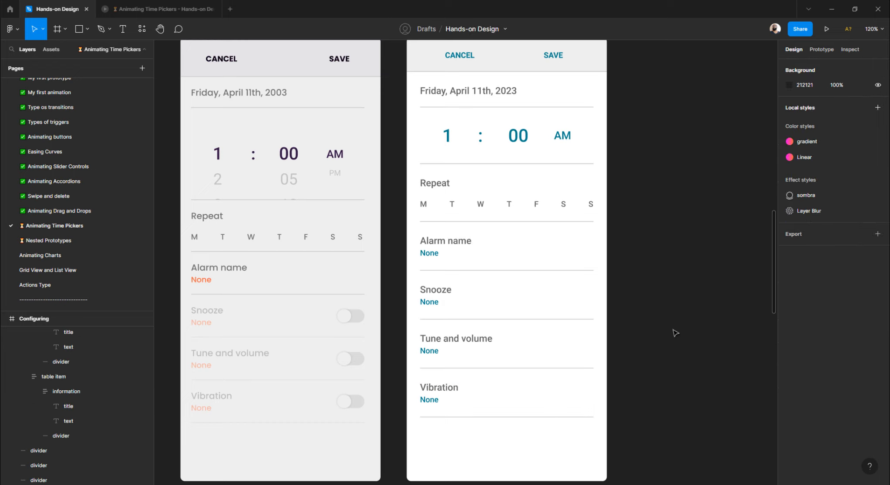
pyautogui.click(435, 310)
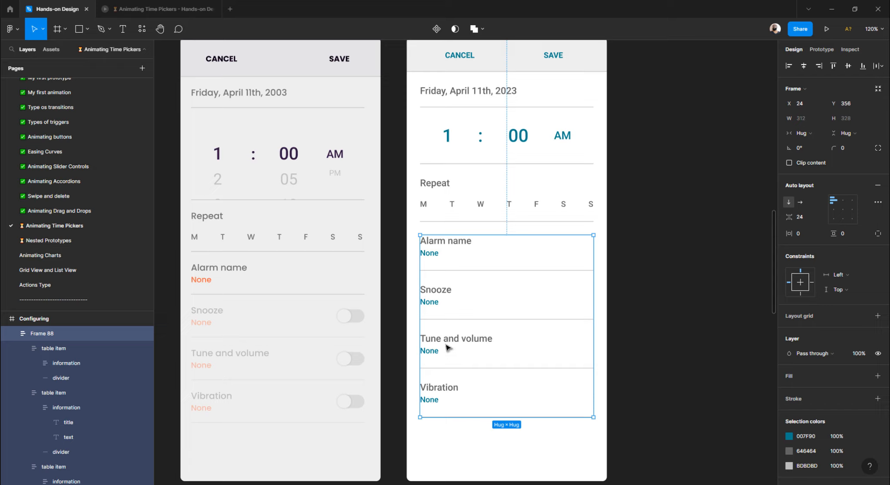
pyautogui.click(412, 331)
pyautogui.click(436, 303)
pyautogui.click(394, 304)
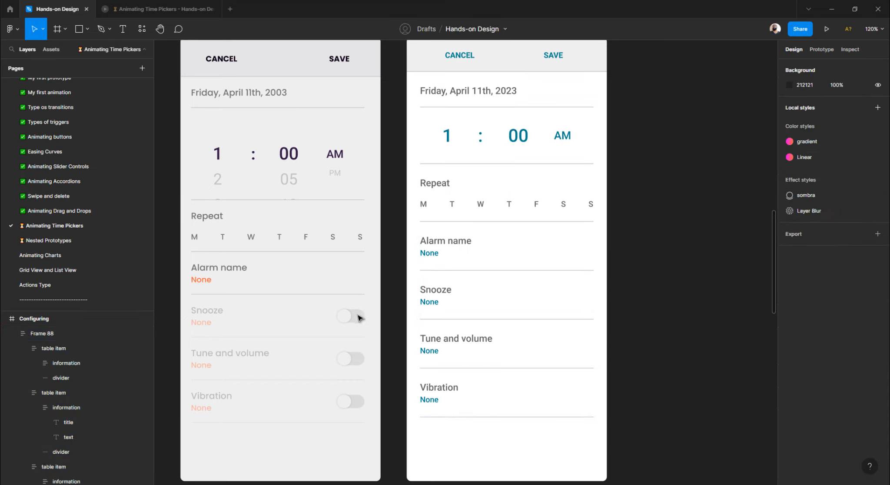
# - Copy the Snooze row's switch from the reference design onto the empty canvas beside the Configuring screen
pyautogui.click(351, 320)
pyautogui.doubleClick(350, 319)
pyautogui.doubleClick(351, 318)
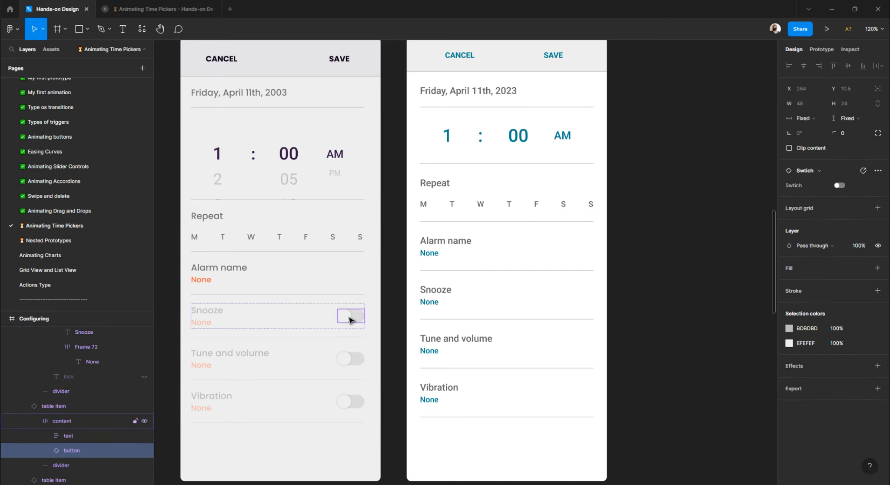
pyautogui.moveTo(351, 316); pyautogui.dragTo(643, 245)
# - Toggle the copied switch's variant property on and off to check both states, leaving it off
pyautogui.click(841, 186)
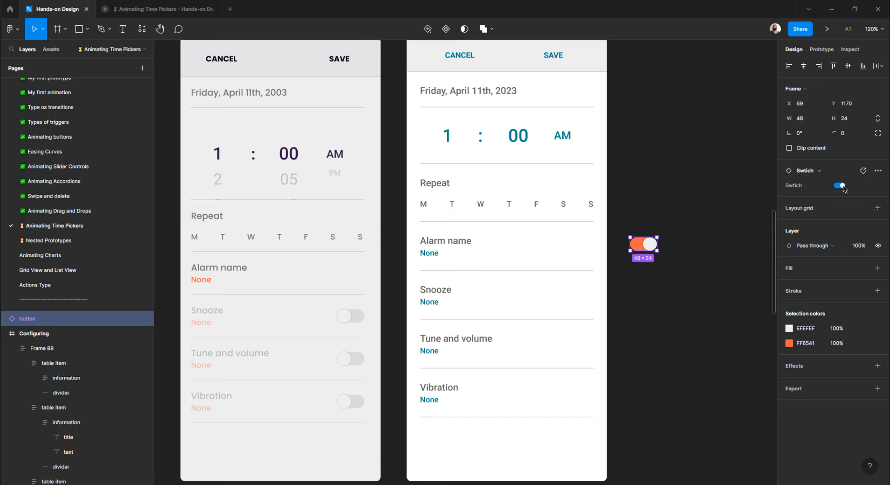
pyautogui.click(841, 186)
pyautogui.click(842, 186)
pyautogui.click(841, 186)
pyautogui.click(652, 272)
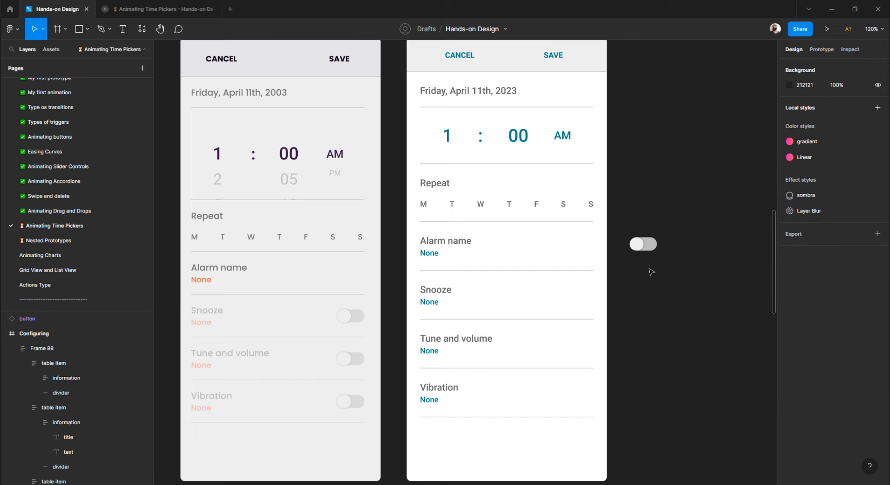
# - Detach the copied switch from its component so its inner layers are independent
pyautogui.hscroll(3, 604, 263)
pyautogui.scroll(5, 544, 257)
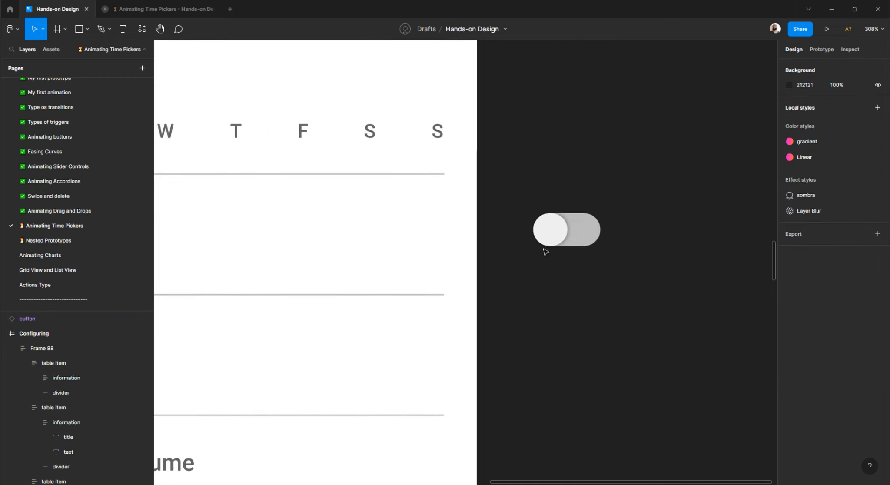
pyautogui.scroll(-2, 546, 252)
pyautogui.hscroll(3, 543, 251)
pyautogui.click(482, 240)
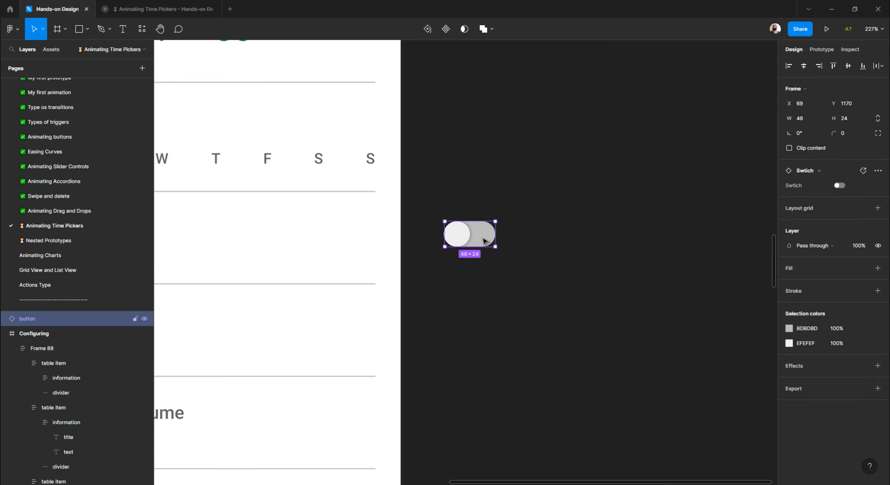
pyautogui.rightClick(481, 240)
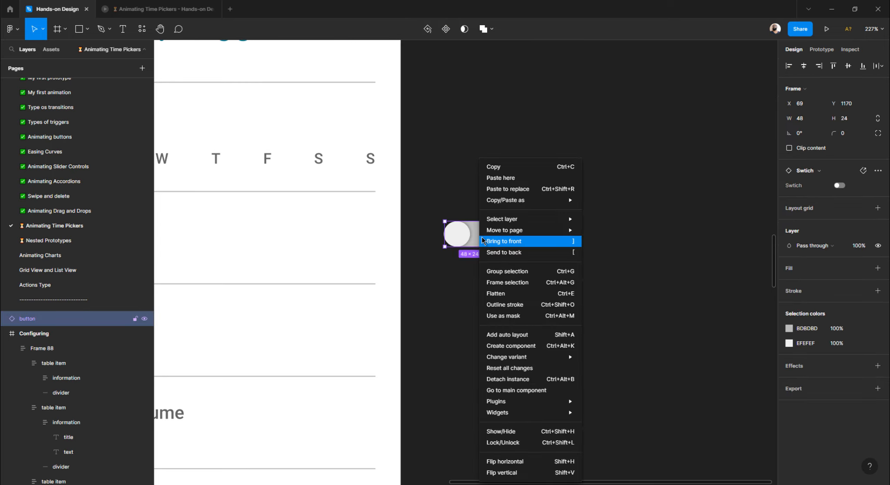
pyautogui.click(512, 380)
pyautogui.click(473, 303)
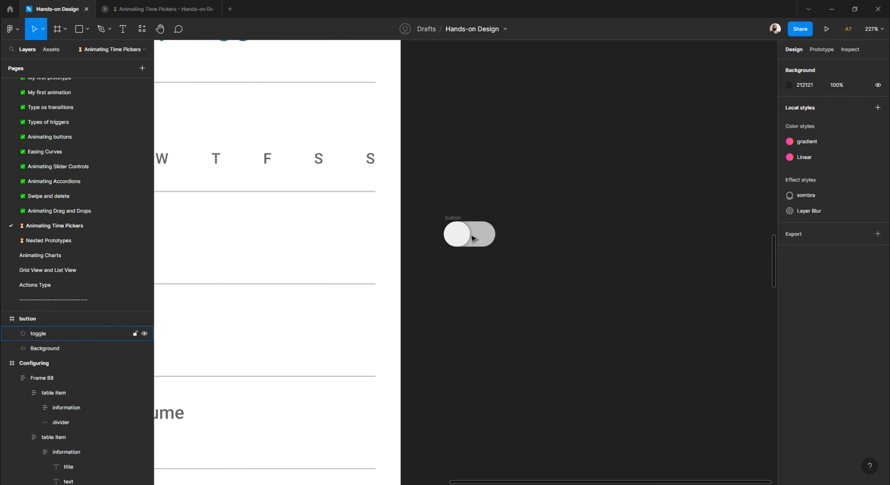
# - Examine the toggle and Background layers inside the detached button frame, including their size and corner radius
pyautogui.click(460, 219)
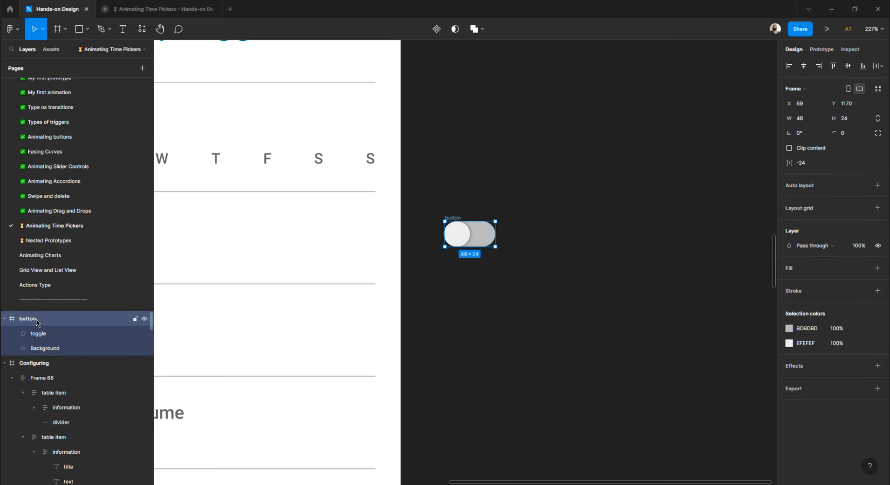
pyautogui.click(40, 335)
pyautogui.click(41, 348)
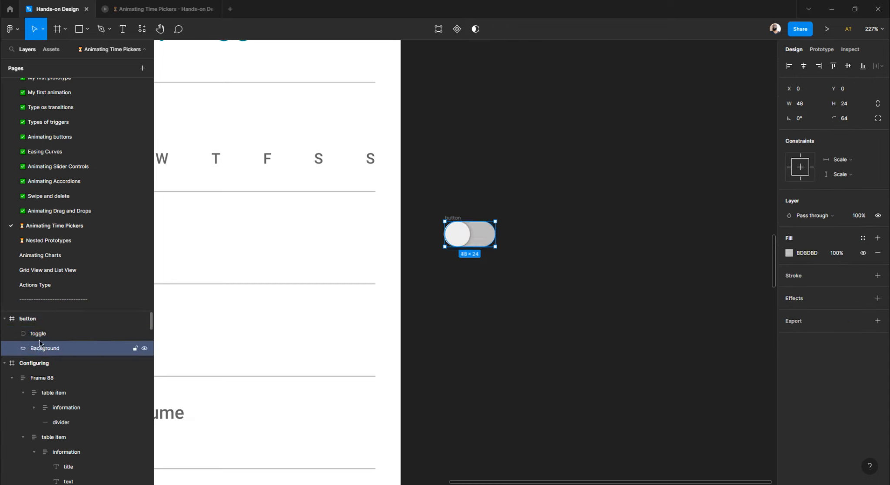
pyautogui.click(40, 334)
pyautogui.click(42, 349)
pyautogui.click(595, 217)
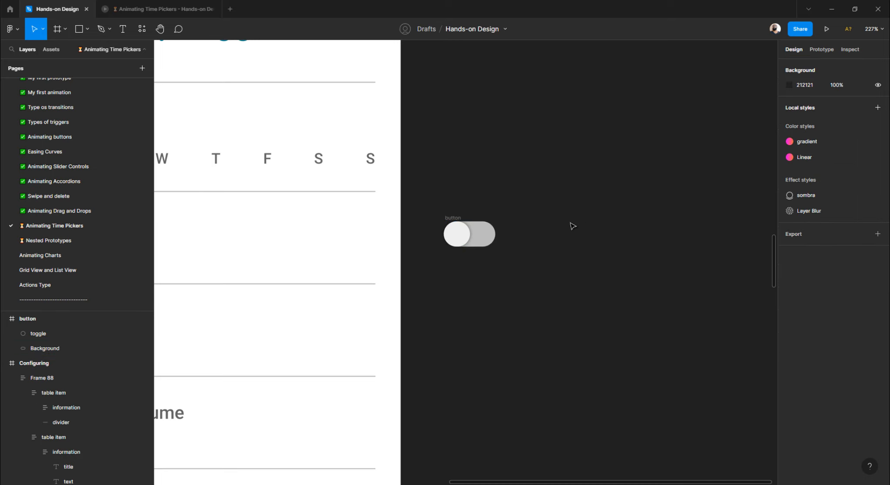
# - Draw a rectangle beside the detached button and set its size to 48 by 24
pyautogui.press('r')
pyautogui.moveTo(563, 226); pyautogui.dragTo(591, 277)
pyautogui.click(818, 106)
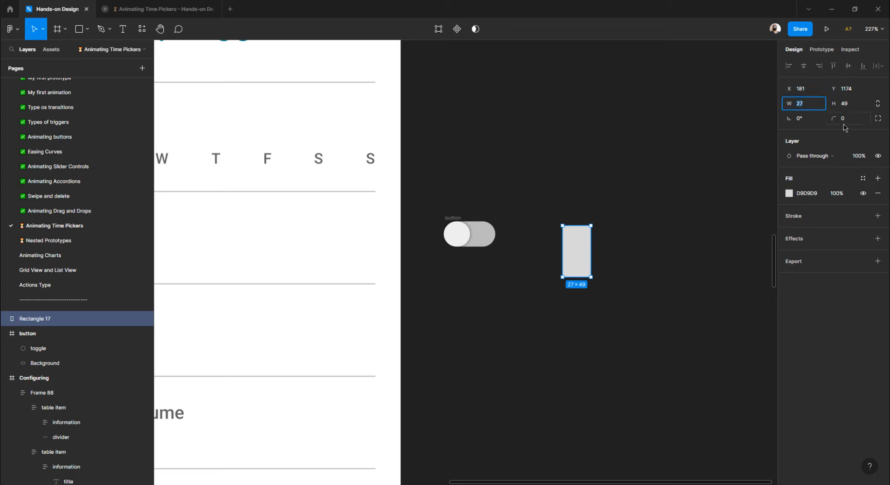
pyautogui.write('48')
pyautogui.press('Tab')
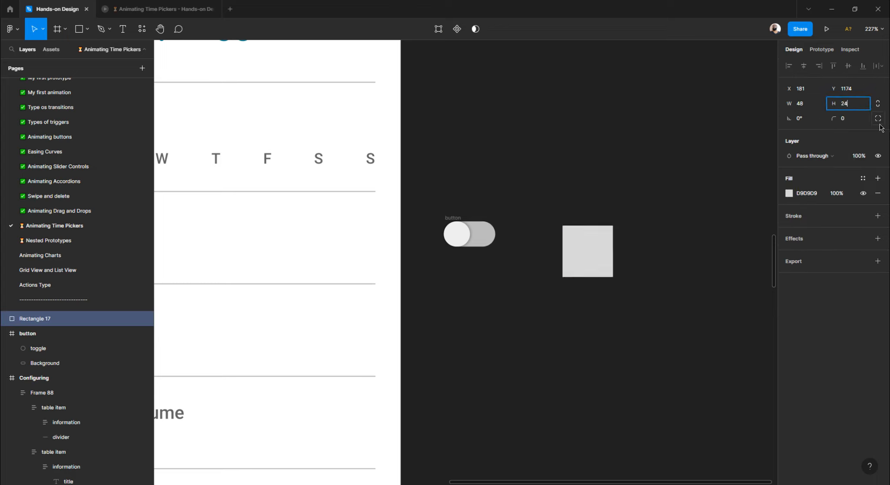
pyautogui.press('Tab')
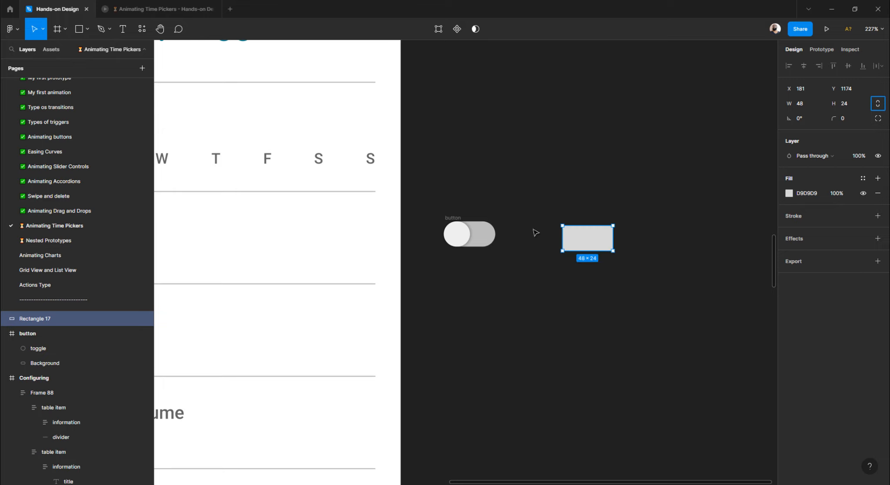
# - Check the reference button's background and give the new rectangle the same corner radius of 64
pyautogui.click(494, 235)
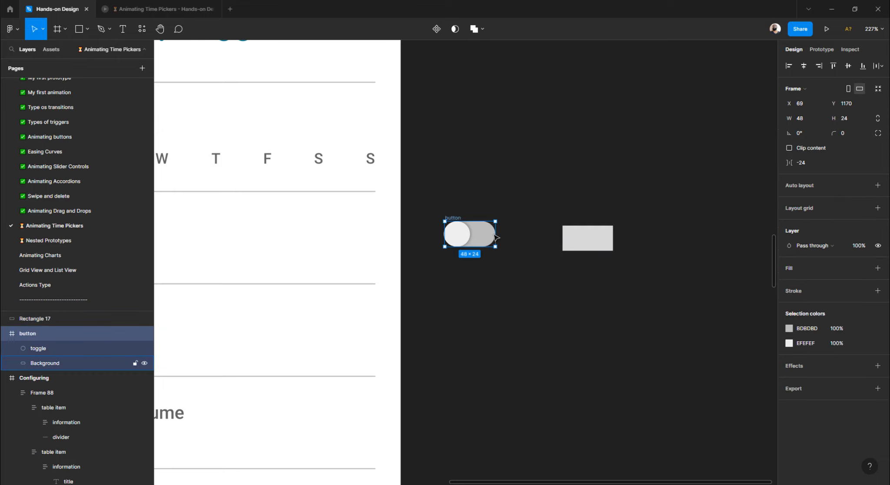
pyautogui.click(652, 206)
pyautogui.click(480, 240)
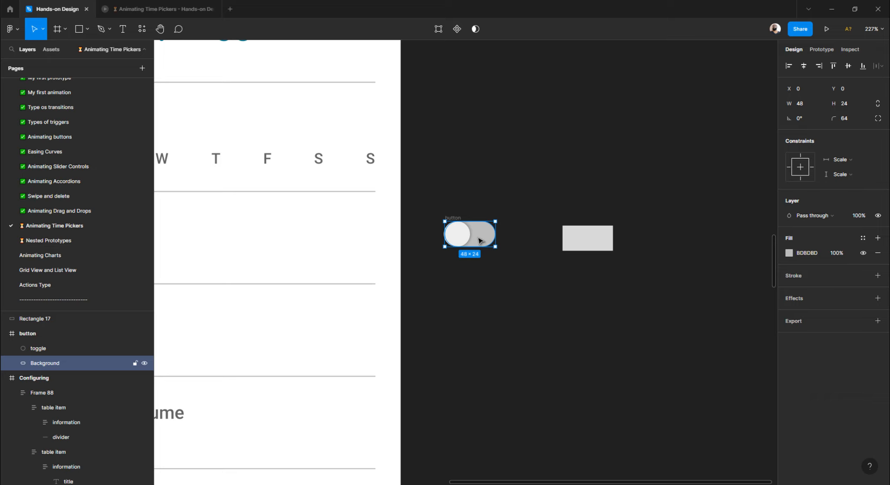
pyautogui.click(580, 244)
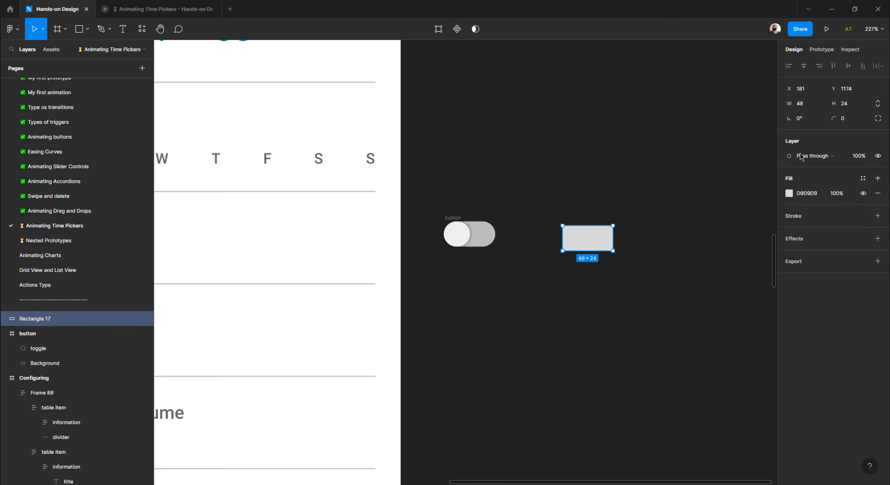
pyautogui.click(846, 118)
pyautogui.press('Return')
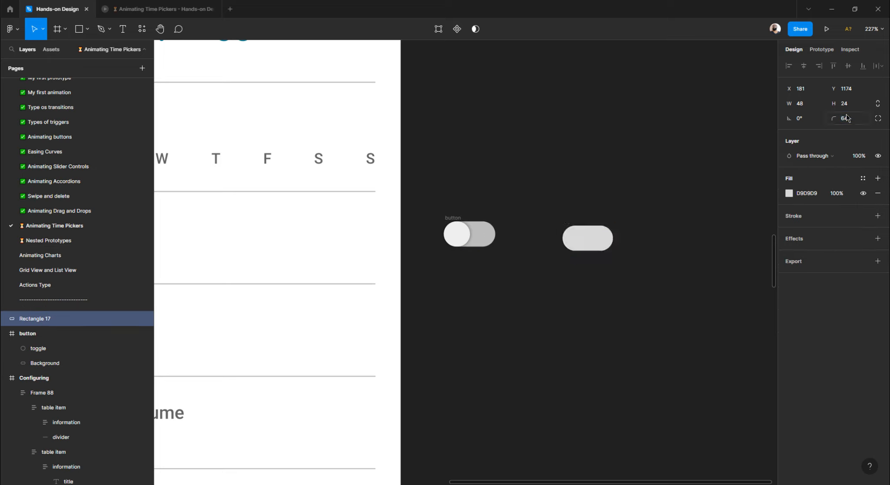
# - Rename the rounded rectangle's layer as background
pyautogui.click(497, 208)
pyautogui.click(464, 233)
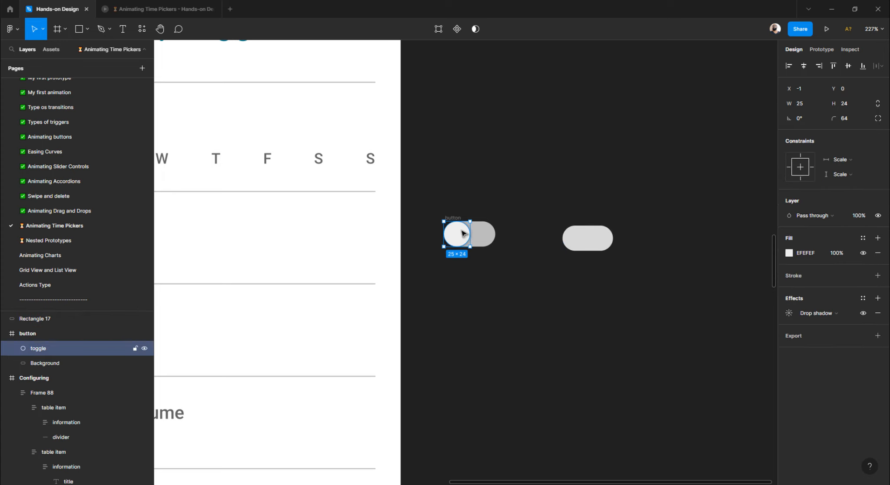
pyautogui.click(602, 241)
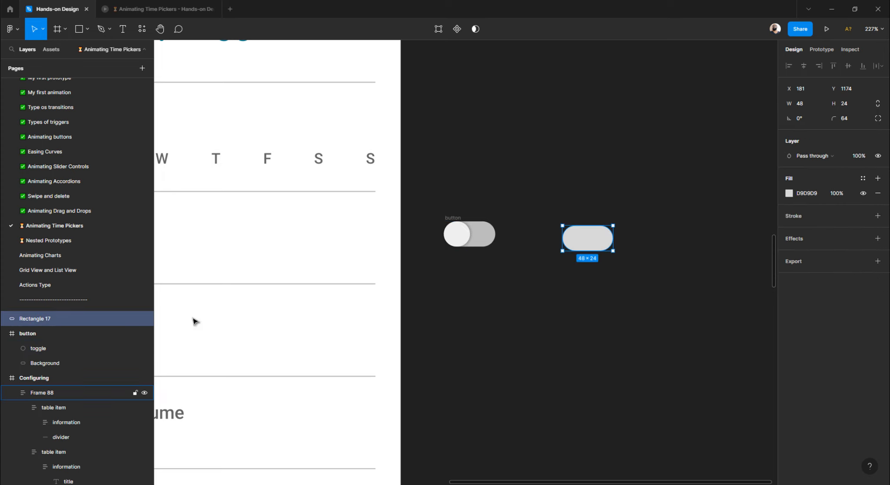
pyautogui.doubleClick(49, 320)
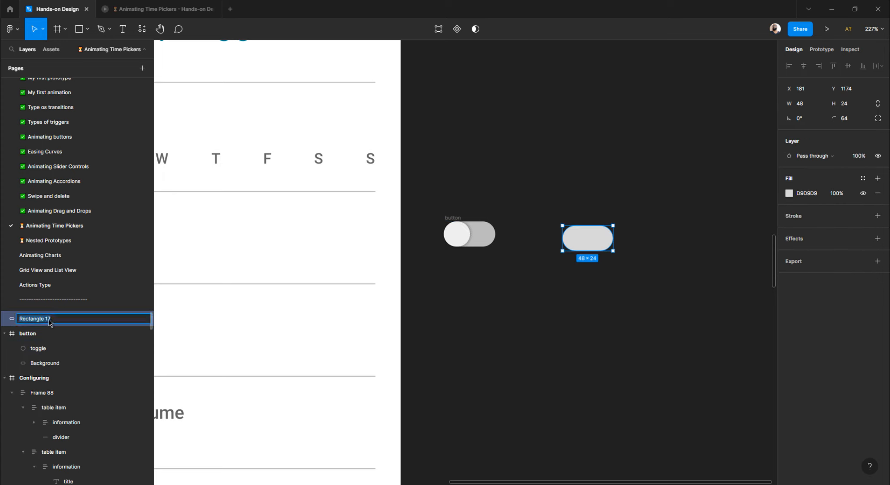
pyautogui.write('background')
pyautogui.press('Return')
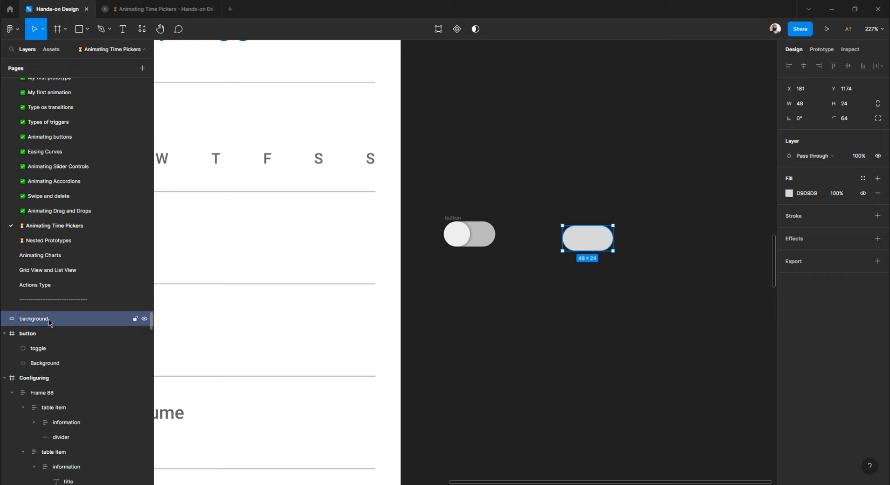
# - Check the reference toggle and draw a circle about 32 by 32 below the two switch shapes
pyautogui.click(539, 166)
pyautogui.doubleClick(465, 235)
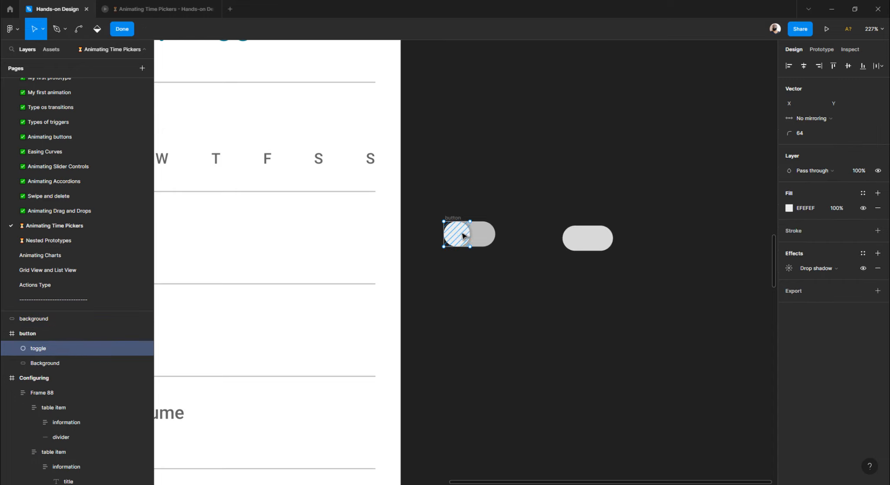
pyautogui.click(474, 268)
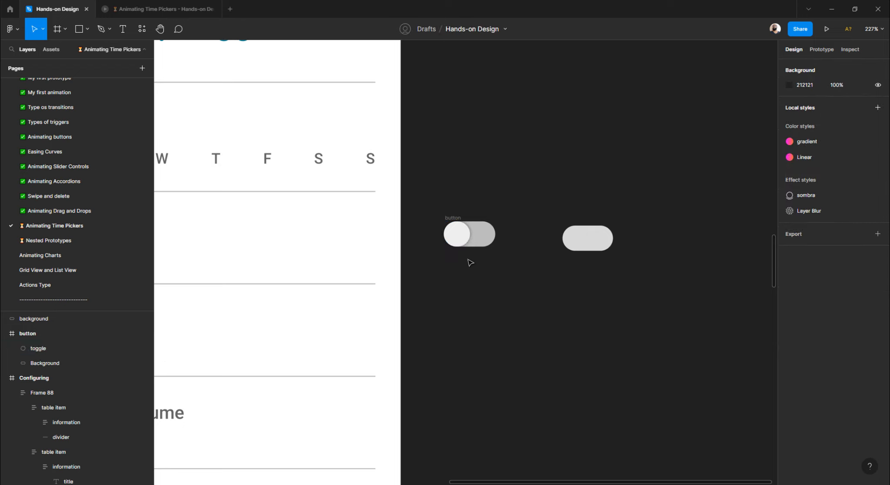
pyautogui.click(462, 238)
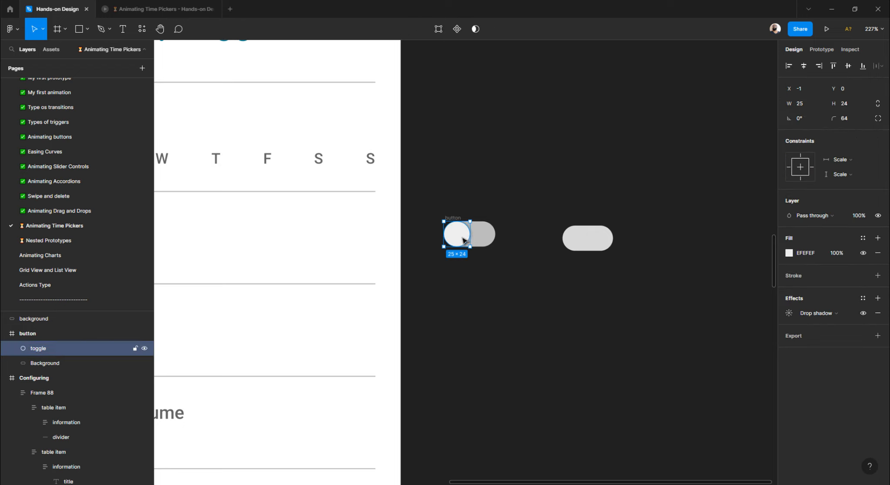
pyautogui.click(506, 287)
pyautogui.press('o')
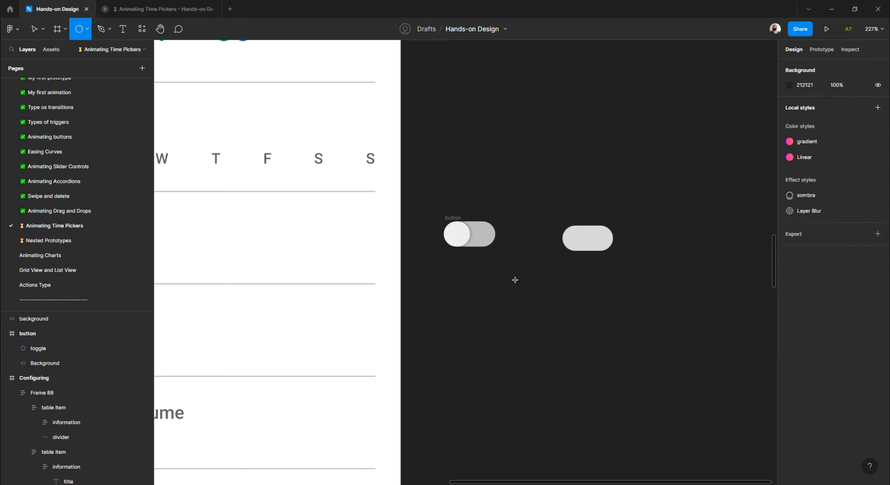
pyautogui.moveTo(496, 264); pyautogui.dragTo(528, 297)
pyautogui.click(483, 272)
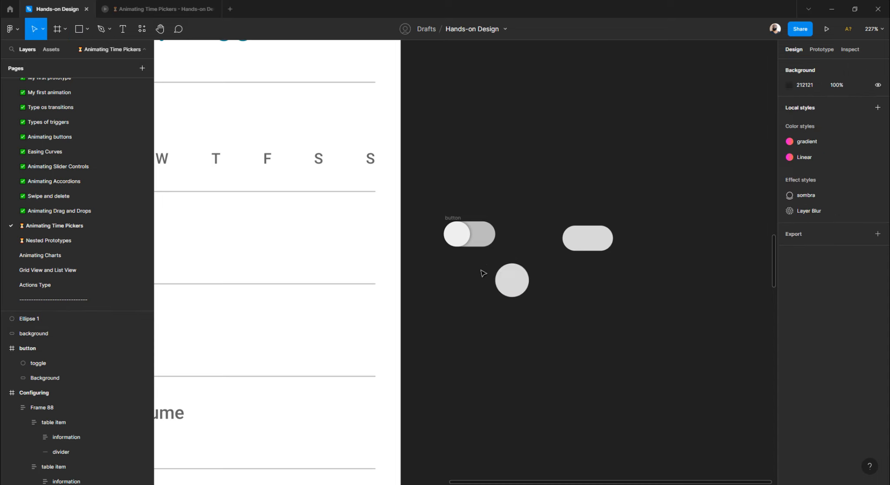
# - Compare the circle with the reference toggle and set its size to 24 by 24
pyautogui.click(460, 240)
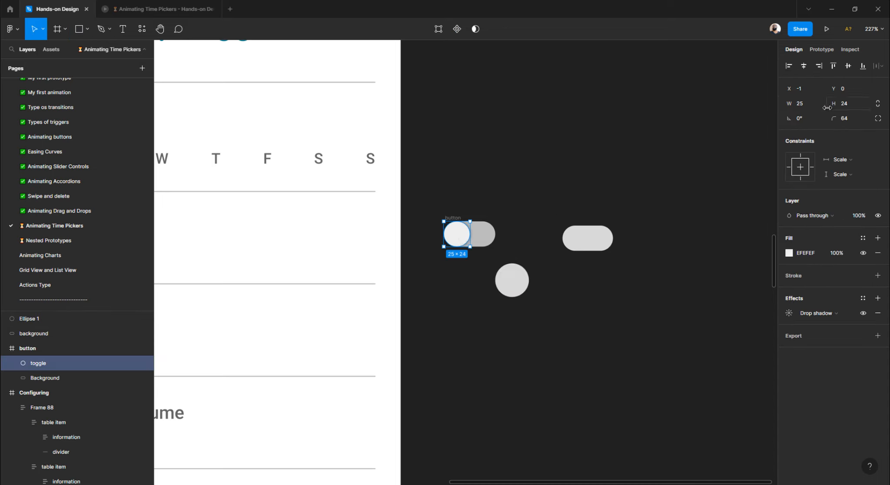
pyautogui.click(520, 280)
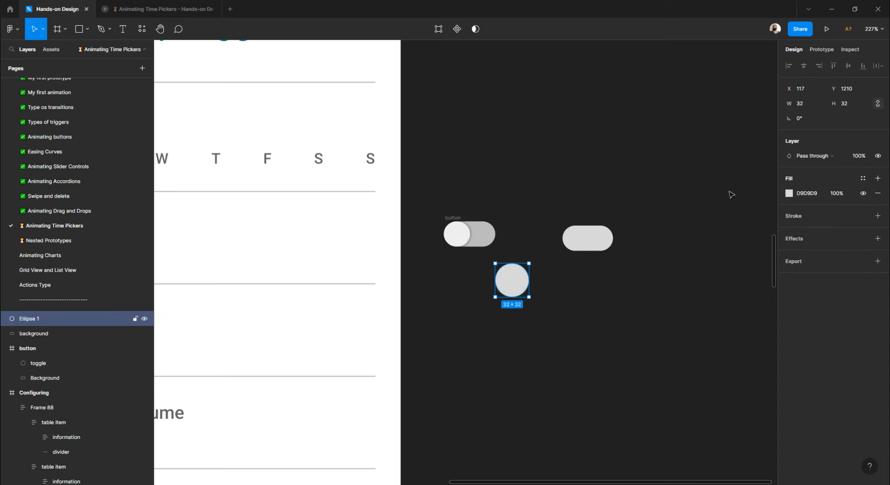
pyautogui.click(812, 107)
pyautogui.press('Tab')
pyautogui.press('Return')
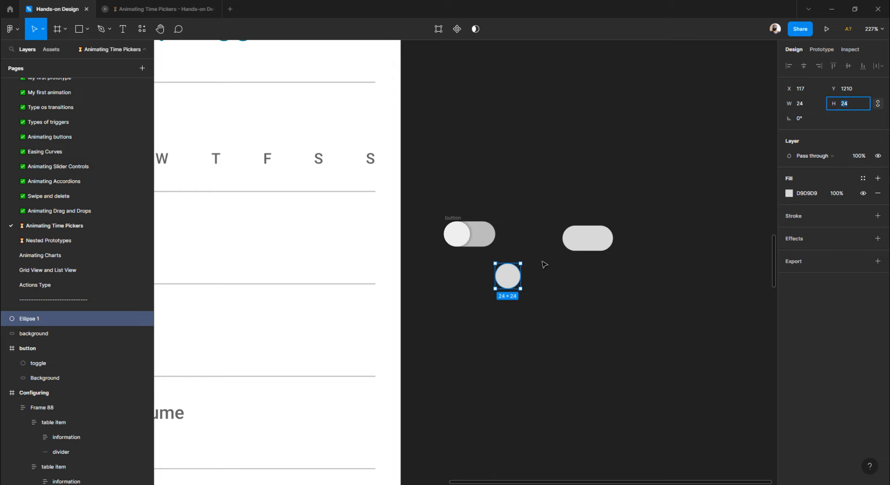
# - Fill the circle with white FFFFFF and place it over the left end of the background shape
pyautogui.click(789, 193)
pyautogui.moveTo(700, 256); pyautogui.dragTo(618, 163)
pyautogui.click(613, 164)
pyautogui.moveTo(507, 278); pyautogui.dragTo(574, 239)
# - Move the reference button frame directly above the new switch, aligned with it for comparison
pyautogui.moveTo(556, 207); pyautogui.dragTo(658, 279)
pyautogui.click(439, 207)
pyautogui.moveTo(452, 219); pyautogui.dragTo(569, 178)
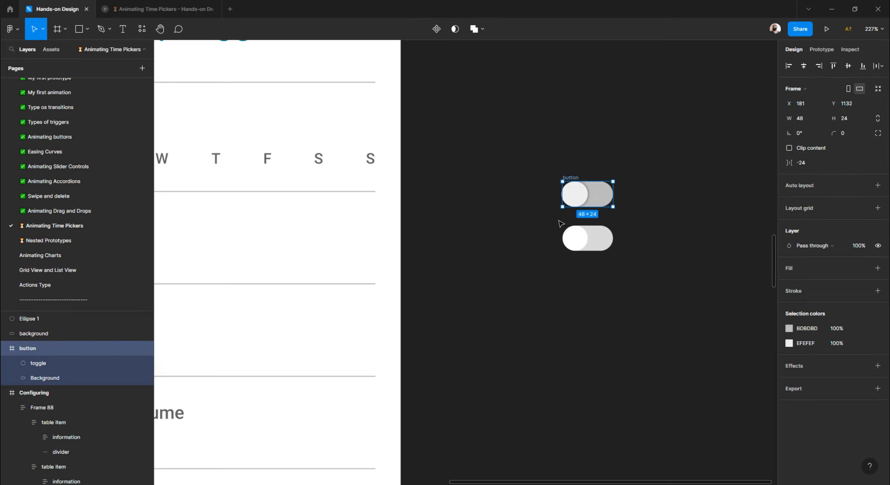
# - Add a drop shadow effect to the white circle of the new switch
pyautogui.hscroll(3, 533, 246)
pyautogui.scroll(5, 475, 234)
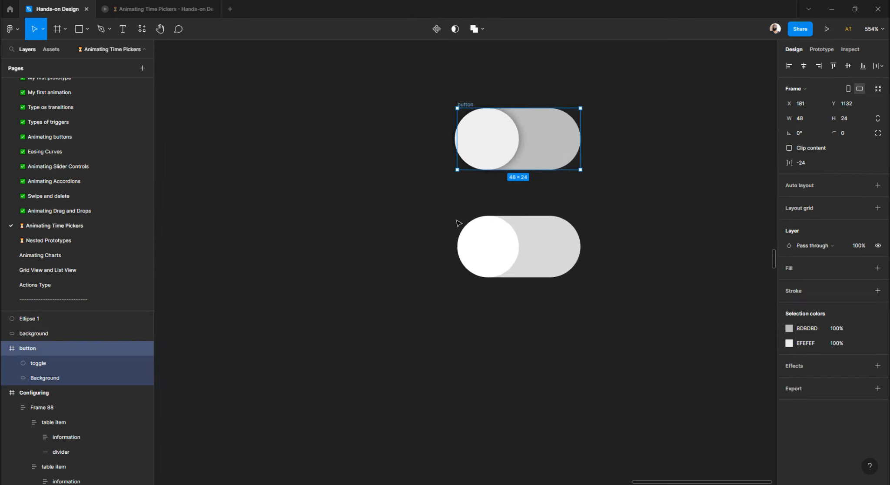
pyautogui.click(482, 239)
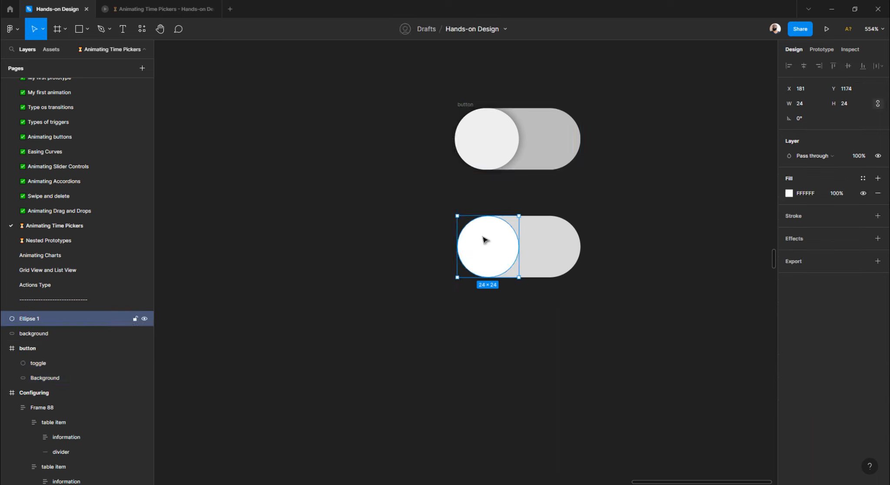
pyautogui.click(795, 239)
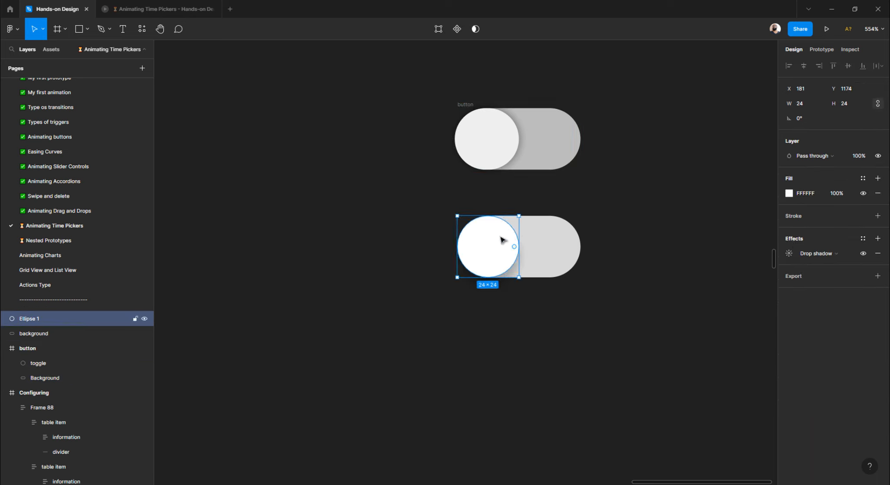
# - Set the opacity of the white circle's drop shadow to 40%
pyautogui.click(789, 253)
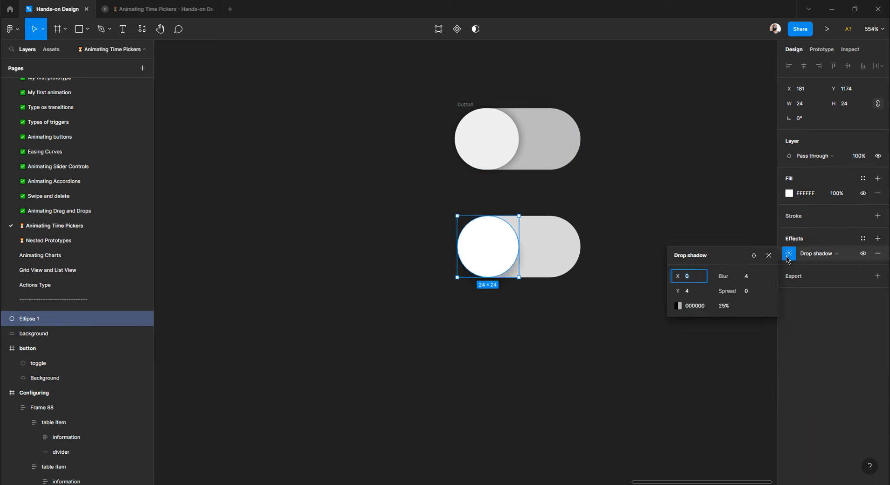
pyautogui.click(729, 306)
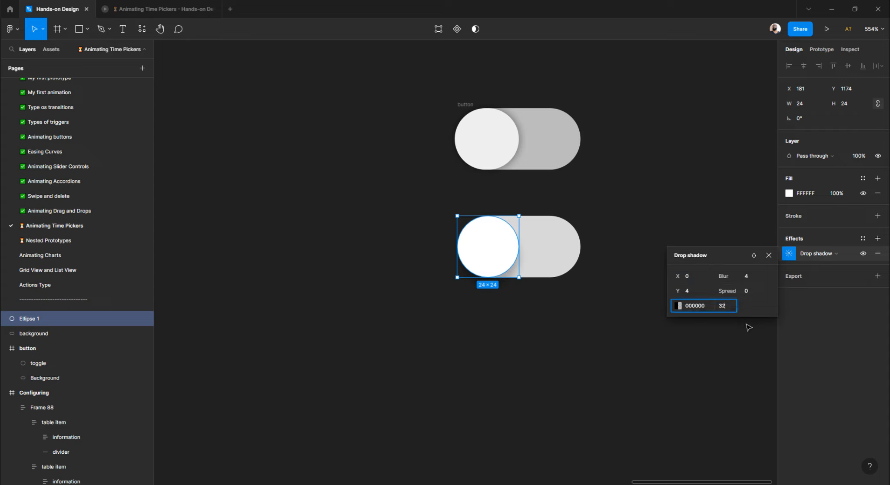
pyautogui.write('32')
pyautogui.press('Tab')
pyautogui.click(734, 307)
pyautogui.write('40')
pyautogui.press('Tab')
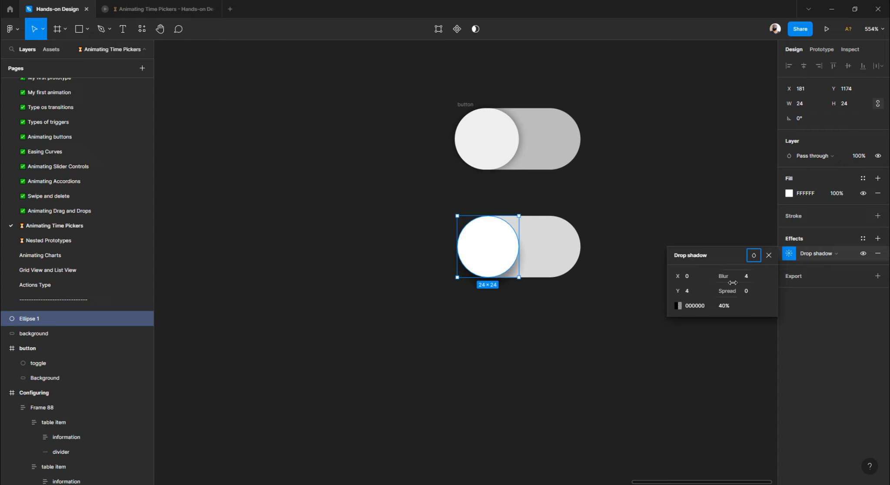
# - Set the Y offset of the circle's drop shadow to 0
pyautogui.click(693, 295)
pyautogui.press('Down')
pyautogui.press('Down')
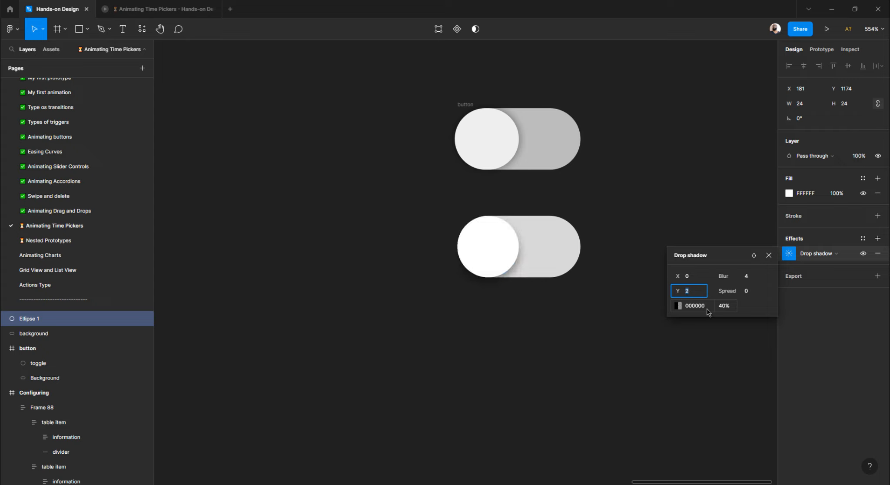
pyautogui.press('Down')
pyautogui.press('Down')
# - Raise the drop shadow's opacity a few percent above 40% and close the effect settings
pyautogui.click(723, 308)
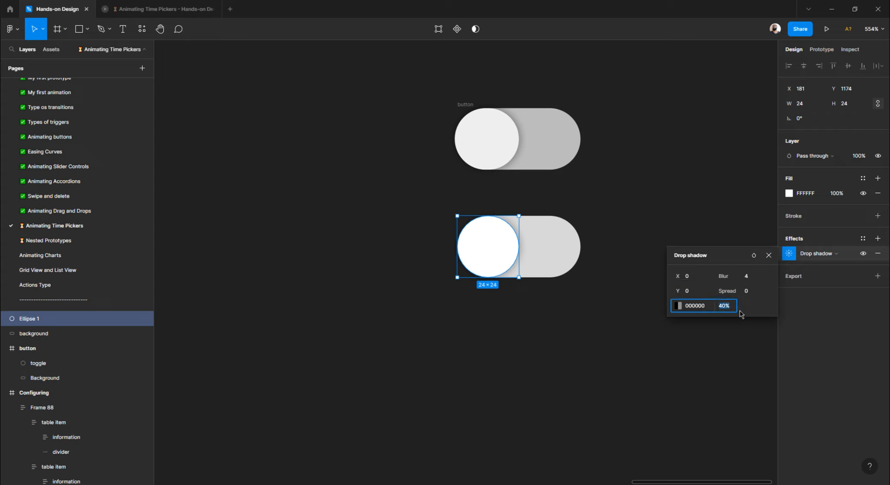
pyautogui.press('Up')
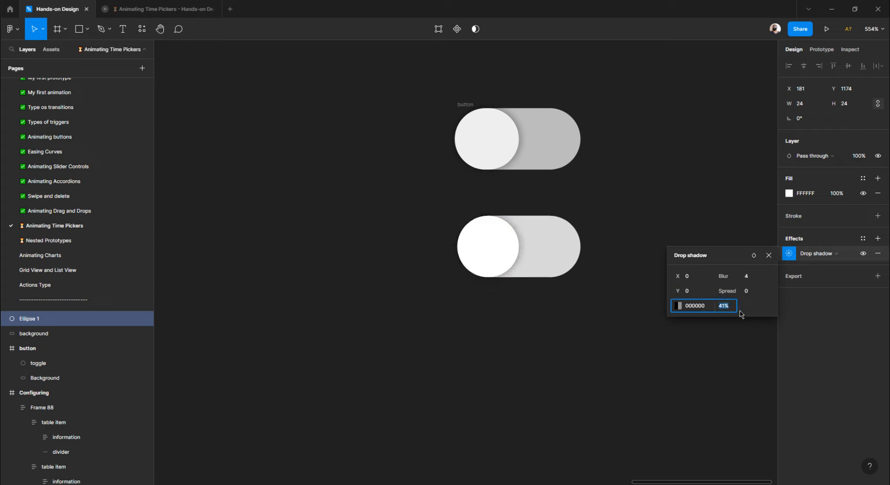
pyautogui.press('Up')
pyautogui.press('Up')
pyautogui.press('Up')
pyautogui.press('Up')
pyautogui.press('Up')
pyautogui.click(530, 295)
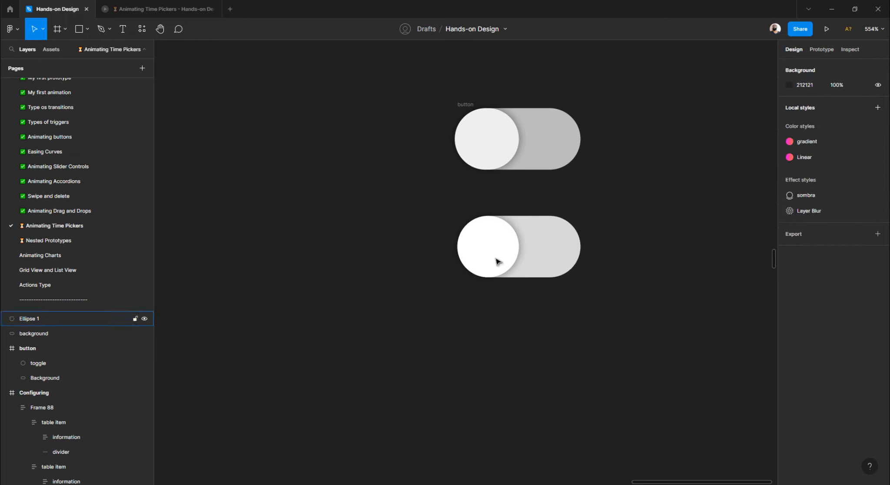
# - Rename the white circle's layer as toggle
pyautogui.click(498, 262)
pyautogui.doubleClick(37, 319)
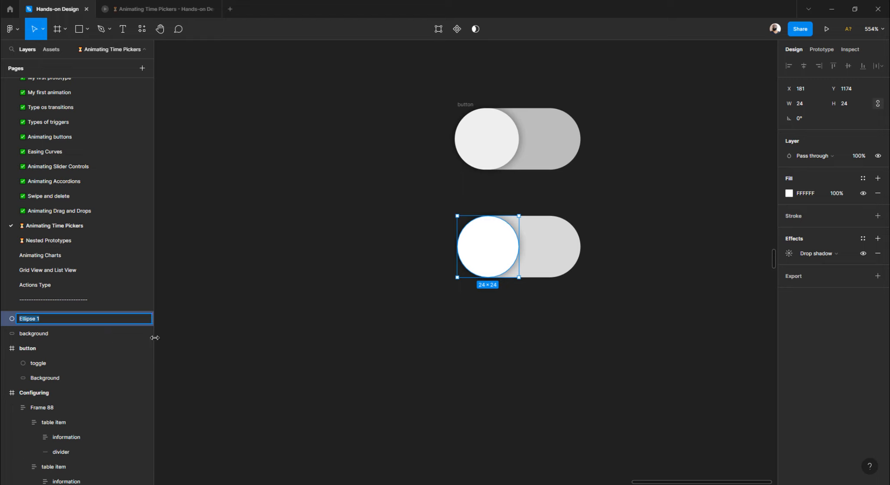
pyautogui.write('bu')
pyautogui.press('Return')
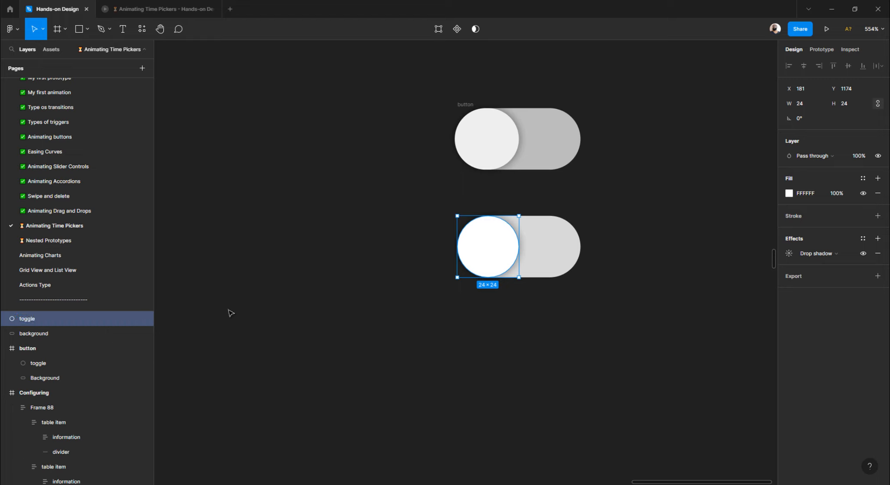
pyautogui.click(404, 240)
pyautogui.click(483, 245)
pyautogui.click(404, 252)
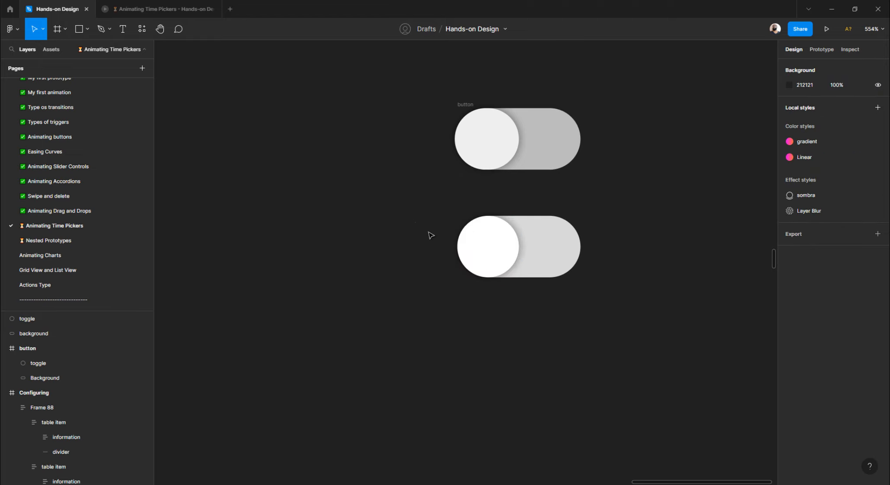
# - Group the toggle circle with its background shape and name the group switch
pyautogui.hscroll(2, 411, 245)
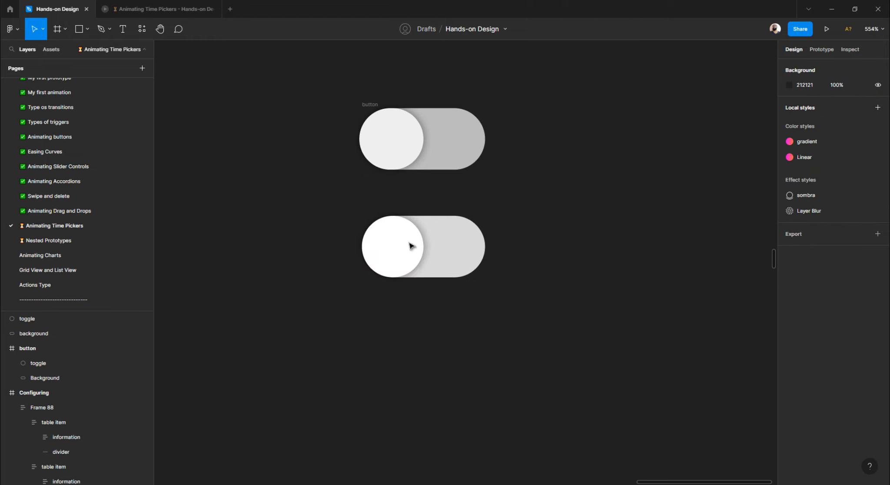
pyautogui.scroll(-1, 377, 253)
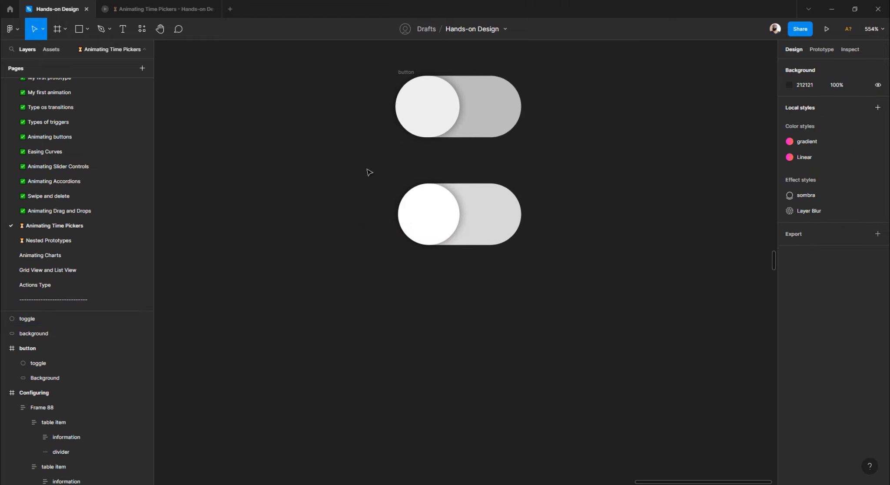
pyautogui.moveTo(368, 173); pyautogui.dragTo(610, 301)
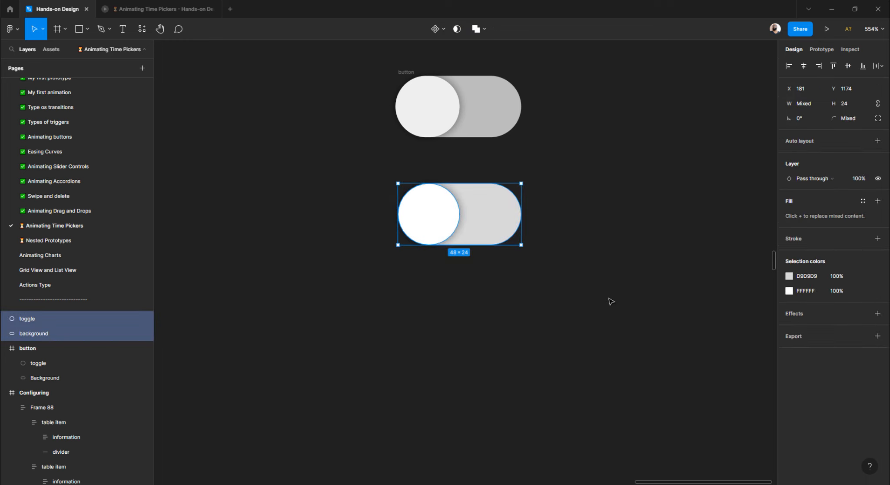
pyautogui.hotkey('ctrl', 'g')
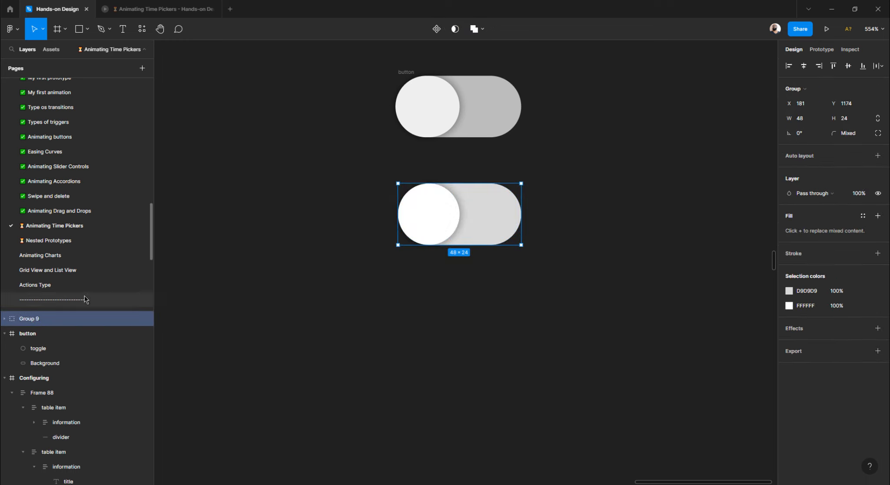
pyautogui.doubleClick(48, 317)
pyautogui.write('butt')
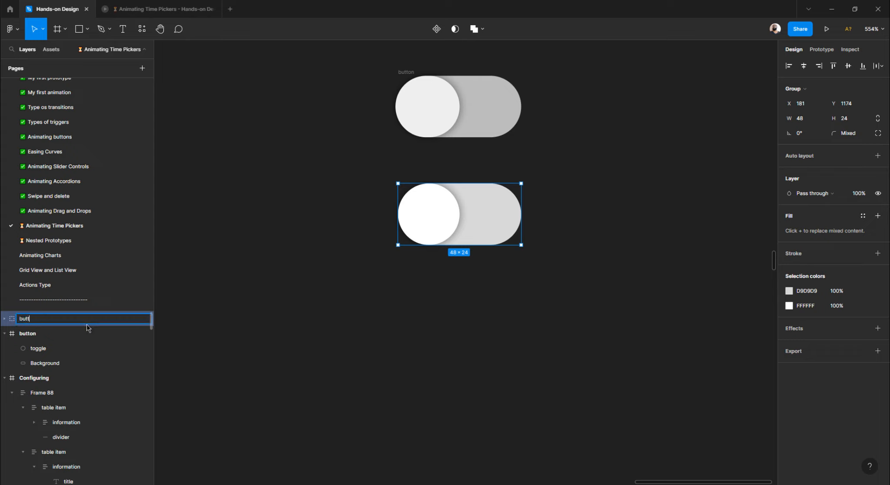
pyautogui.press('BackSpace')
pyautogui.press('BackSpace')
pyautogui.press('BackSpace')
pyautogui.press('BackSpace')
pyautogui.write('switch')
pyautogui.press('Return')
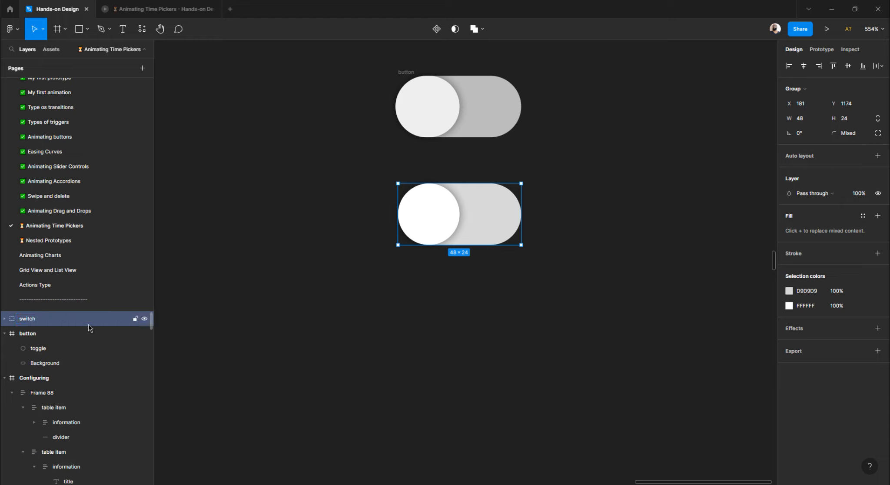
# - Duplicate the switch group directly below the original and move the copy's circle to the right end of its background
pyautogui.click(512, 276)
pyautogui.click(493, 242)
pyautogui.moveTo(472, 220); pyautogui.dragTo(480, 311)
pyautogui.click(465, 390)
pyautogui.doubleClick(449, 316)
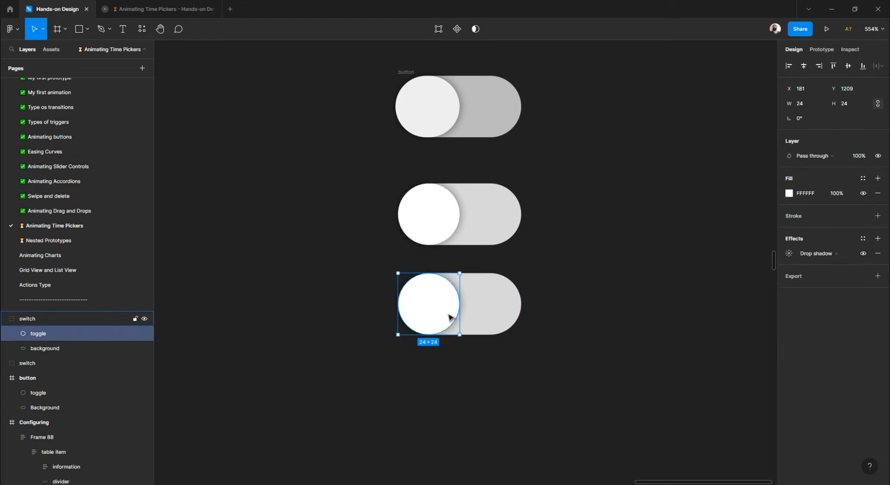
pyautogui.moveTo(434, 317); pyautogui.dragTo(497, 319)
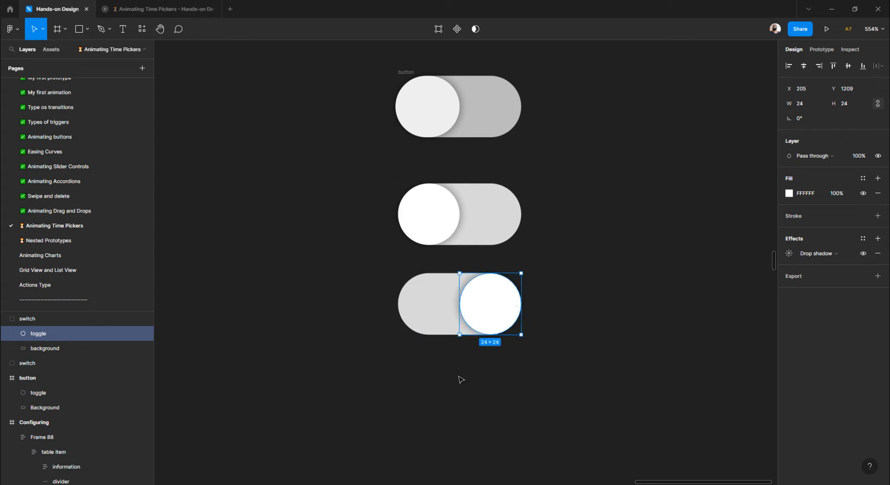
# - Fill the copied switch's background with the teal 007F90 sampled from the 00 digits of the Configuring screen
pyautogui.scroll(-3, 464, 316)
pyautogui.click(445, 314)
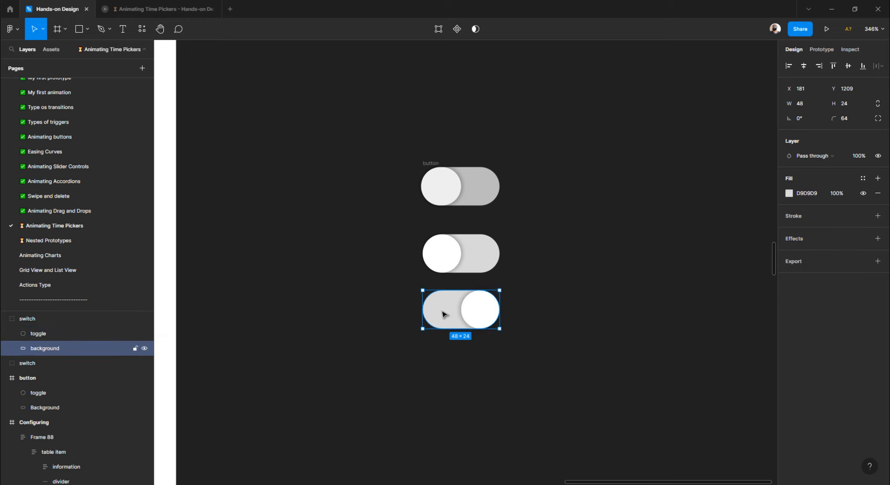
pyautogui.scroll(-5, 448, 315)
pyautogui.hscroll(-3, 450, 317)
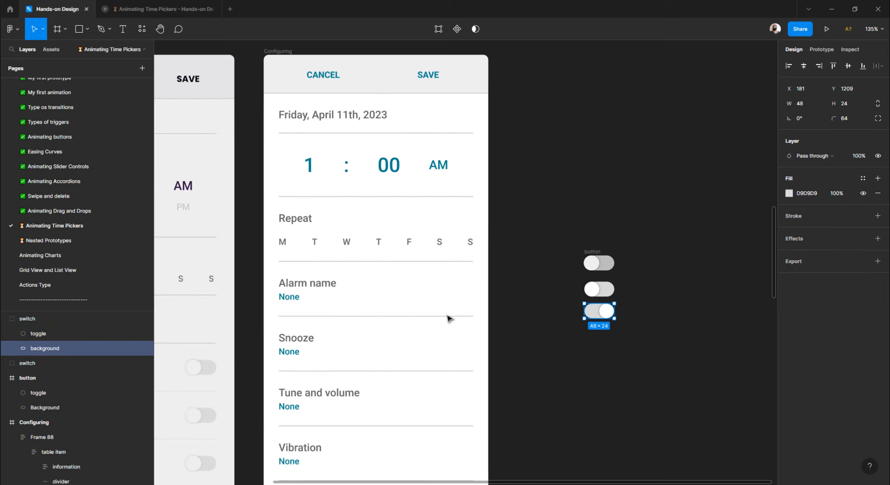
pyautogui.scroll(3, 449, 318)
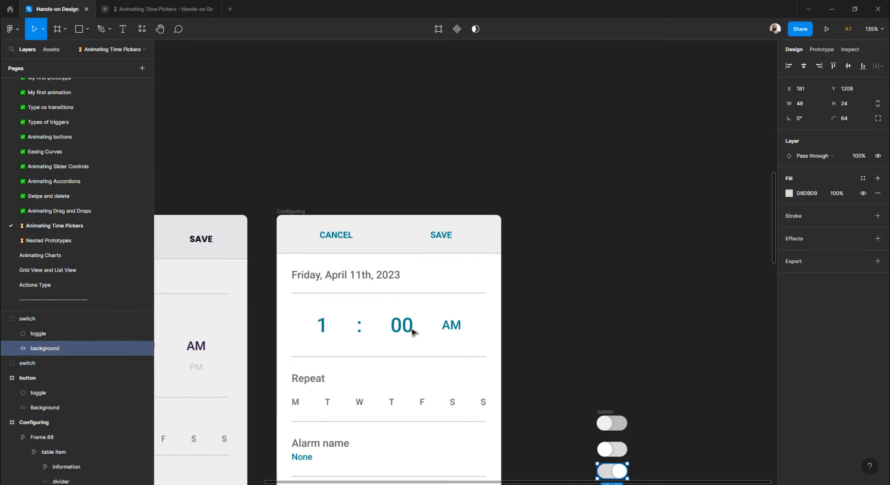
pyautogui.scroll(5, 413, 331)
pyautogui.scroll(8, 413, 331)
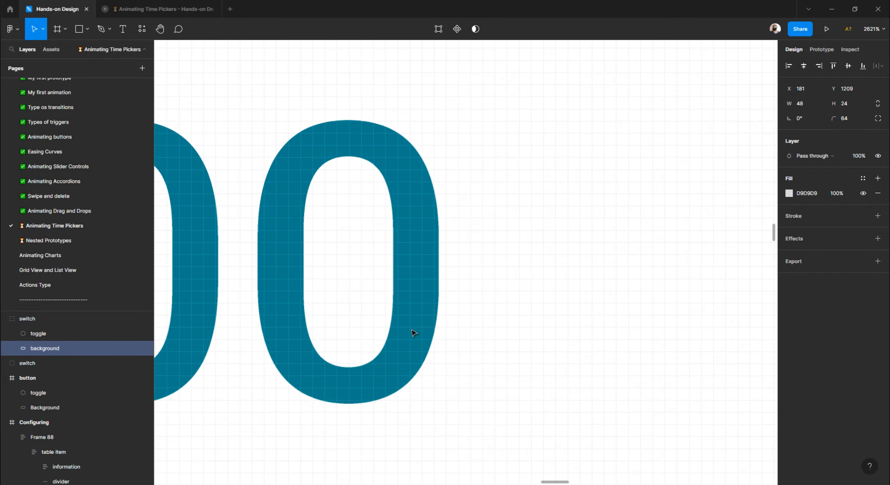
pyautogui.click(788, 195)
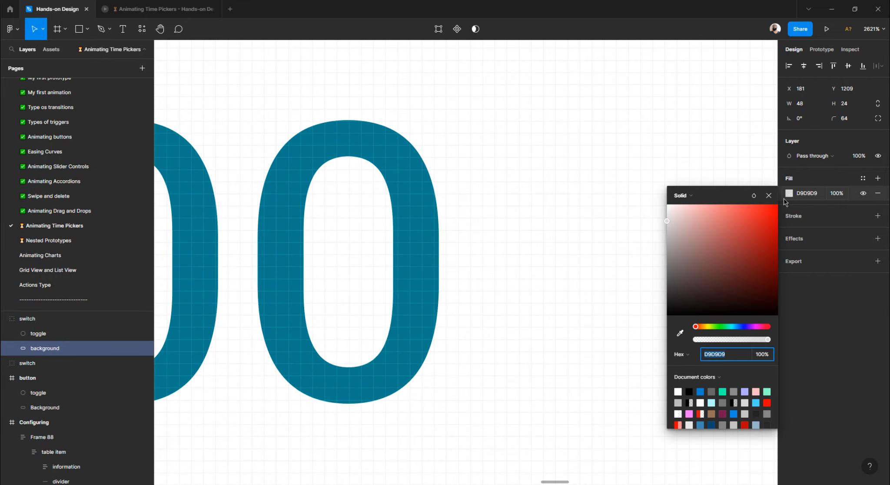
pyautogui.click(680, 333)
pyautogui.click(410, 259)
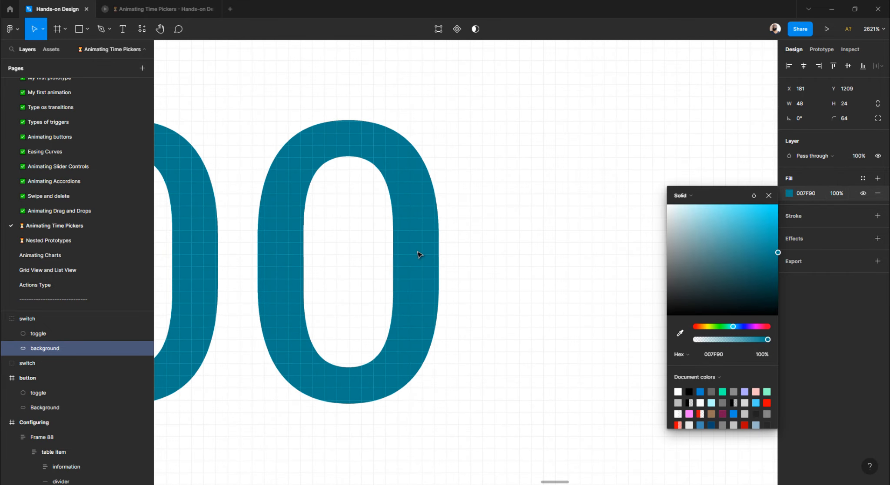
pyautogui.scroll(-15, 410, 259)
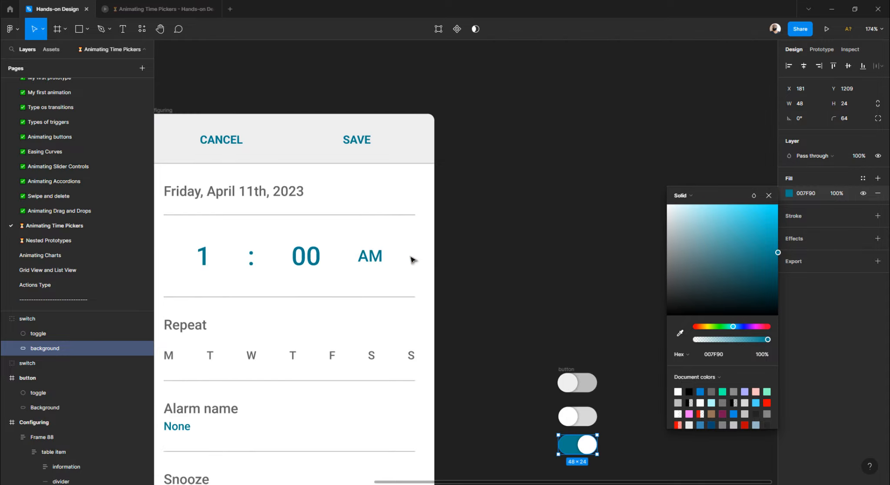
pyautogui.scroll(-2, 481, 271)
pyautogui.scroll(6, 482, 287)
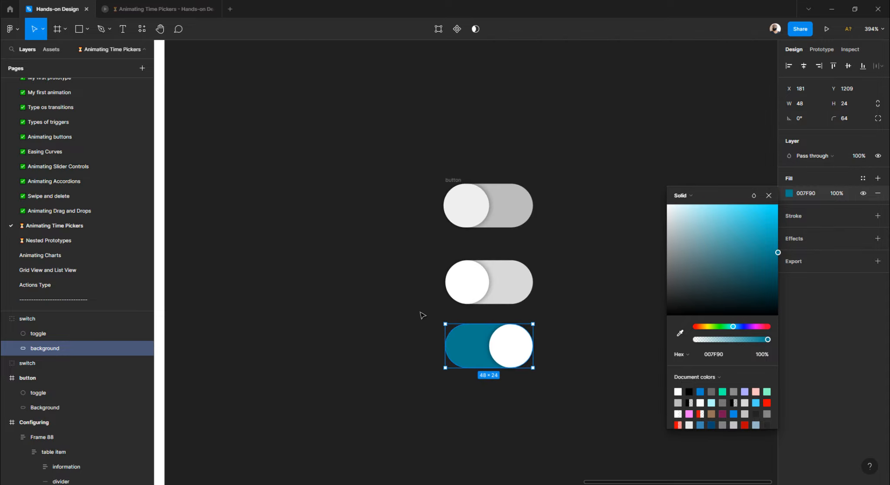
# - Check that both switches select as whole groups and collapse the teal switch's layers
pyautogui.click(409, 319)
pyautogui.click(479, 351)
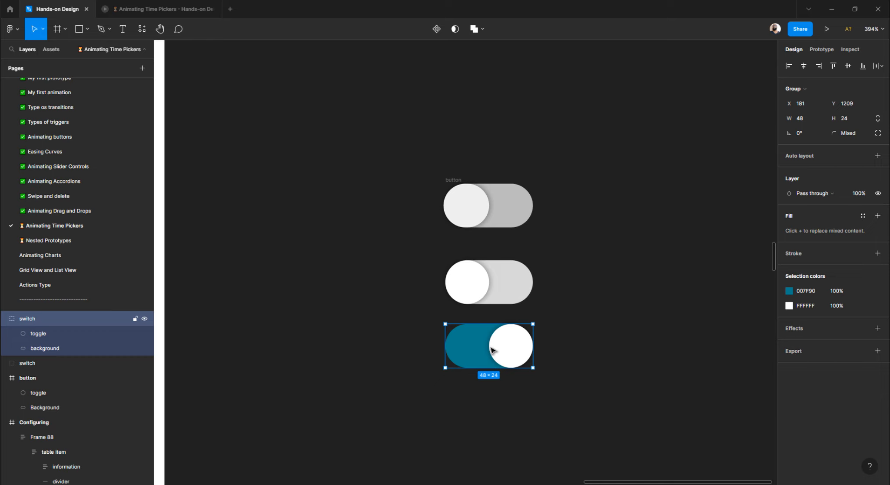
pyautogui.click(512, 285)
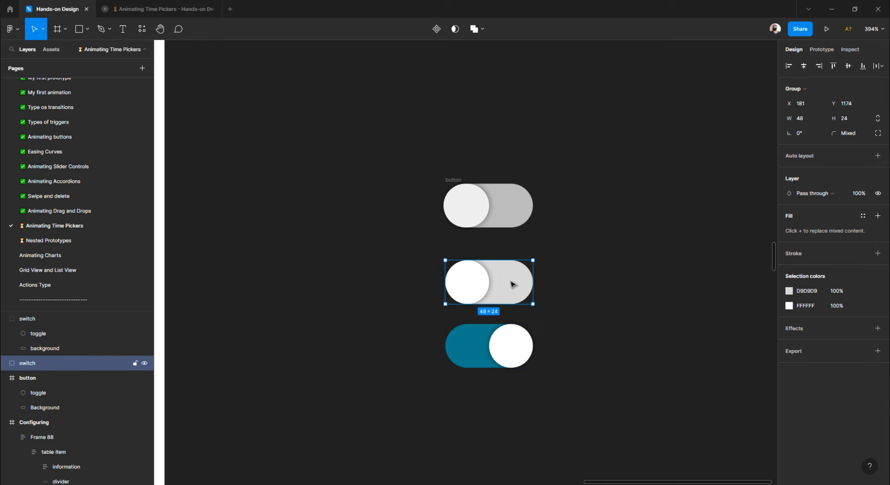
pyautogui.click(483, 359)
pyautogui.click(5, 321)
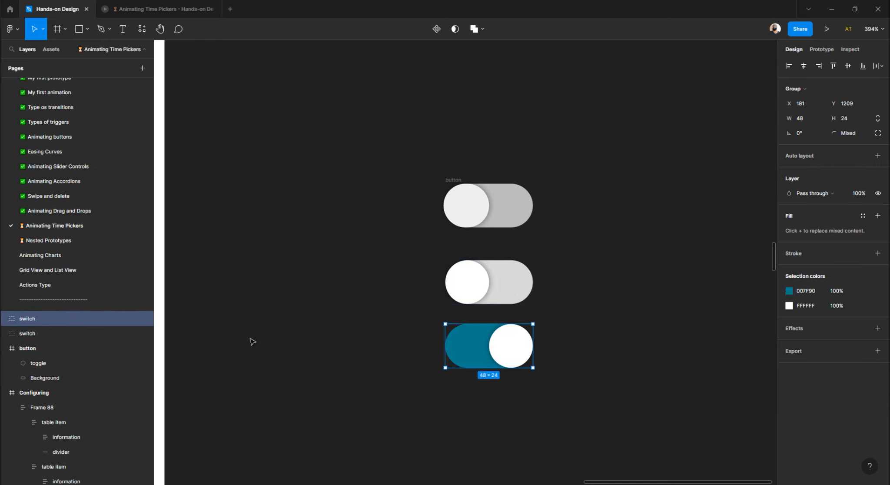
pyautogui.click(255, 340)
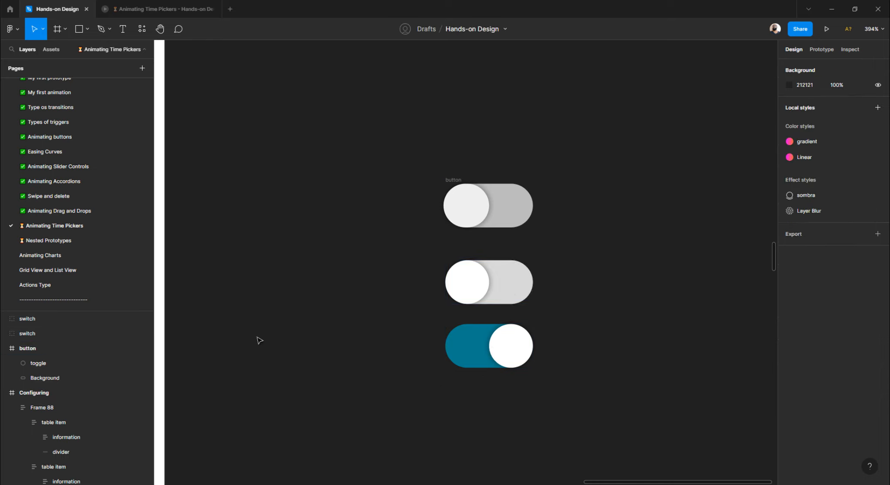
# - Delete the reference button frame above the two new switches
pyautogui.click(450, 180)
pyautogui.moveTo(377, 162); pyautogui.dragTo(600, 241)
pyautogui.press('Delete')
# - Cut the gray off switch from the canvas beside the Configuring screen for reuse in the Snooze row
pyautogui.scroll(-6, 387, 230)
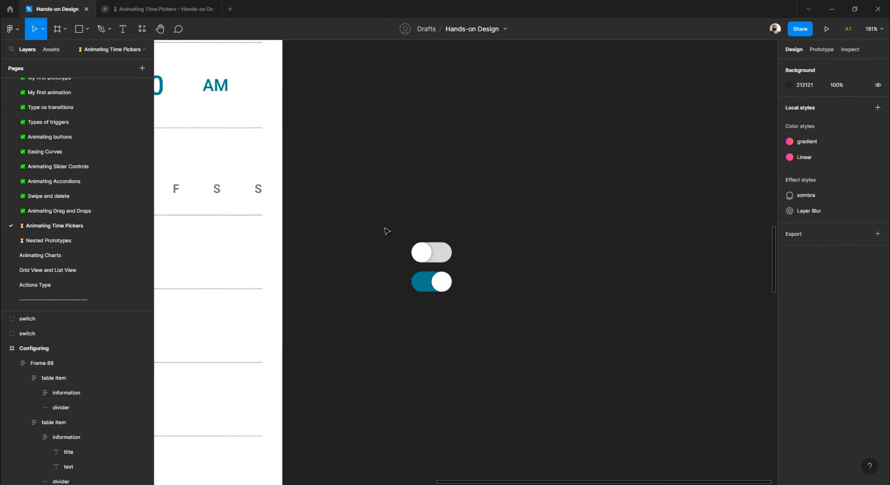
pyautogui.hscroll(-3, 400, 235)
pyautogui.hscroll(-5, 409, 242)
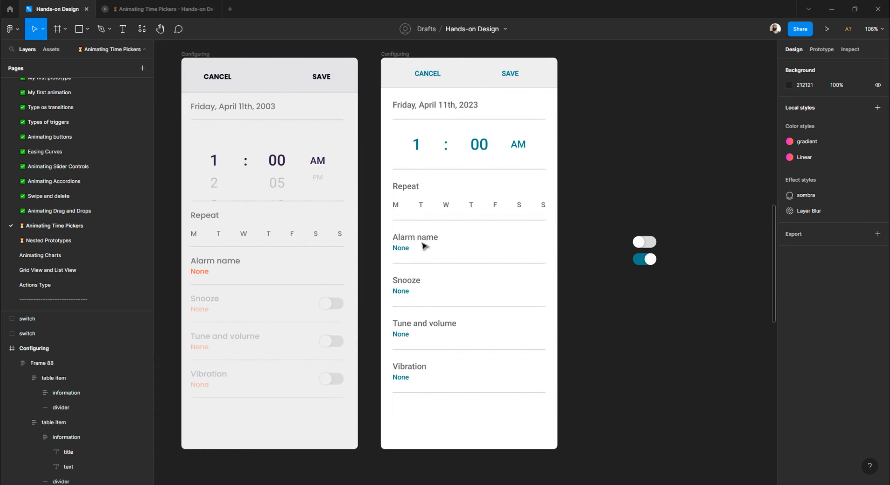
pyautogui.click(653, 243)
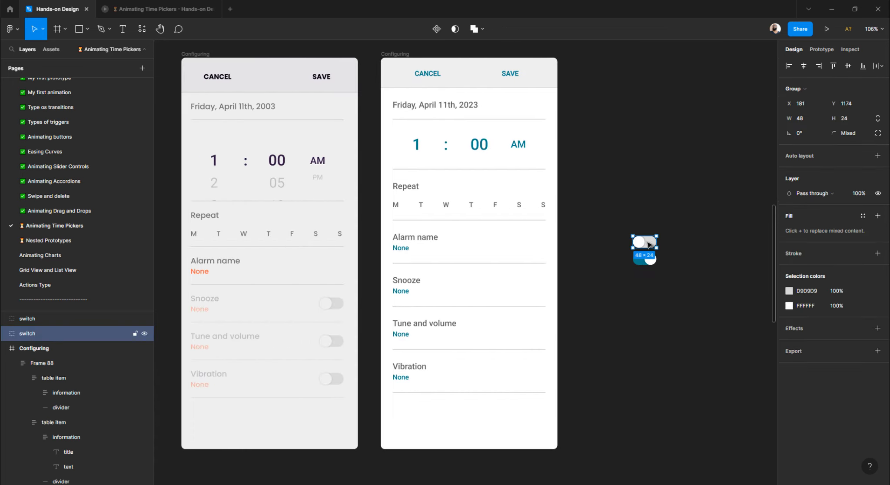
pyautogui.click(421, 285)
pyautogui.click(421, 286)
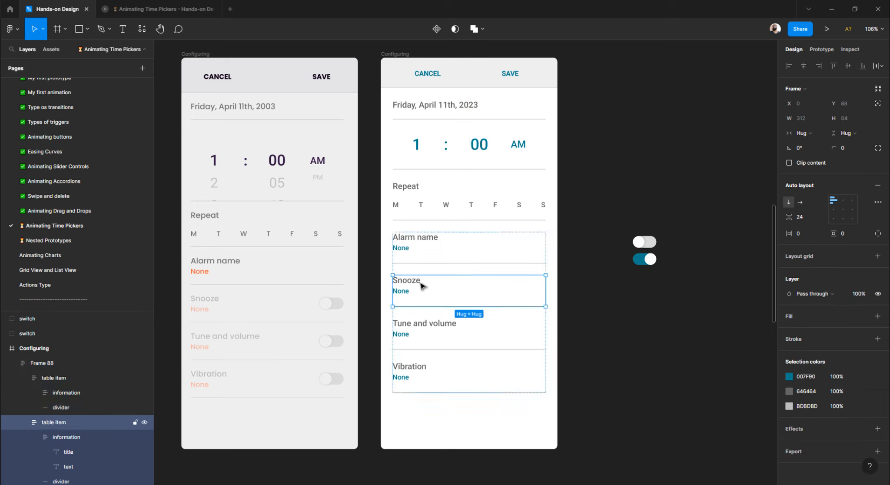
pyautogui.click(421, 286)
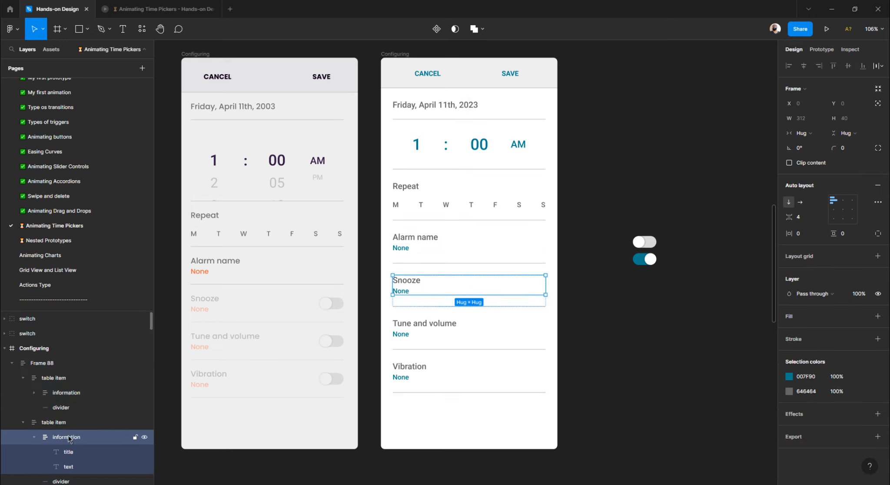
pyautogui.click(637, 246)
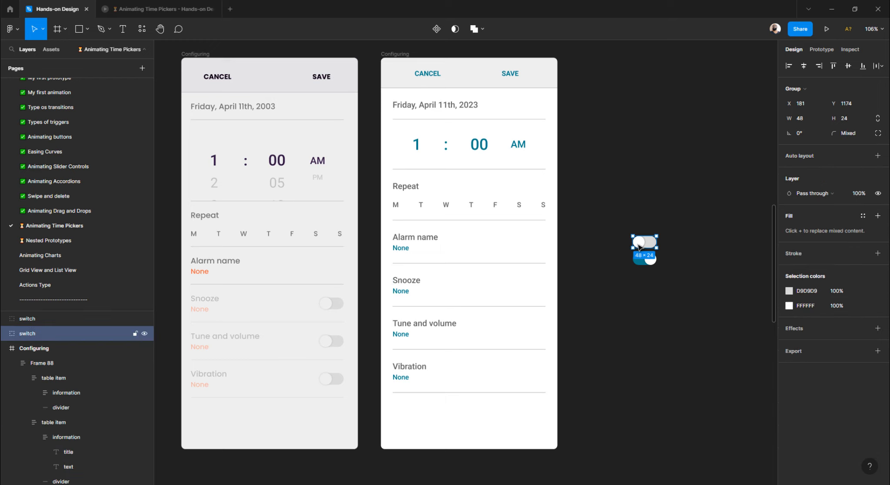
pyautogui.press('Delete')
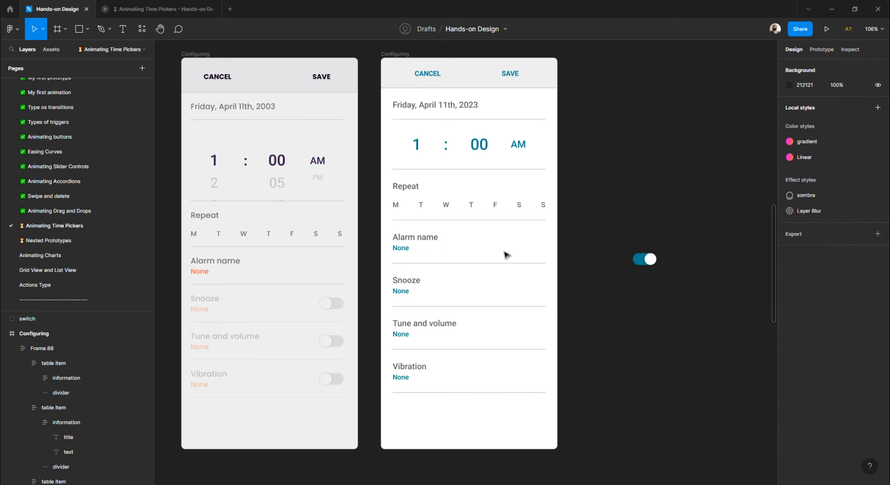
# - Paste the off switch into the information frame of the Snooze row
pyautogui.doubleClick(416, 283)
pyautogui.doubleClick(416, 282)
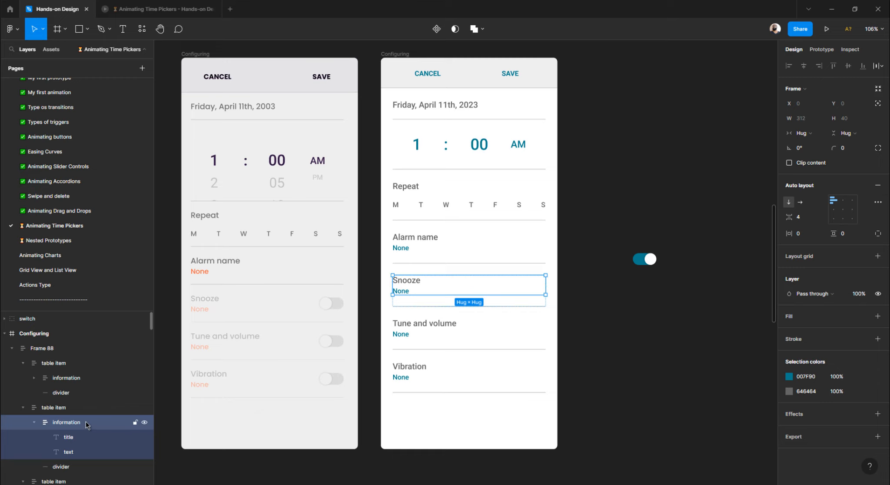
pyautogui.hotkey('ctrl', 'v')
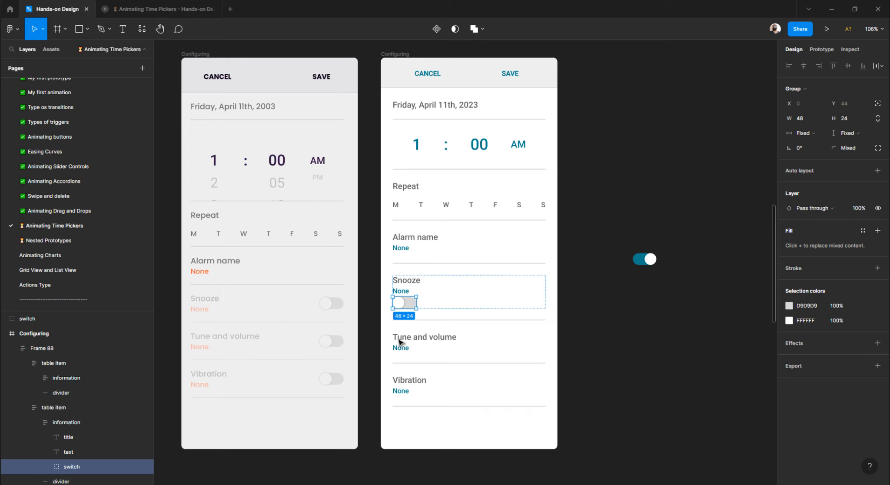
# - Try a horizontal layout on Snooze's information frame, undo it and delete the switch pasted inside
pyautogui.click(642, 321)
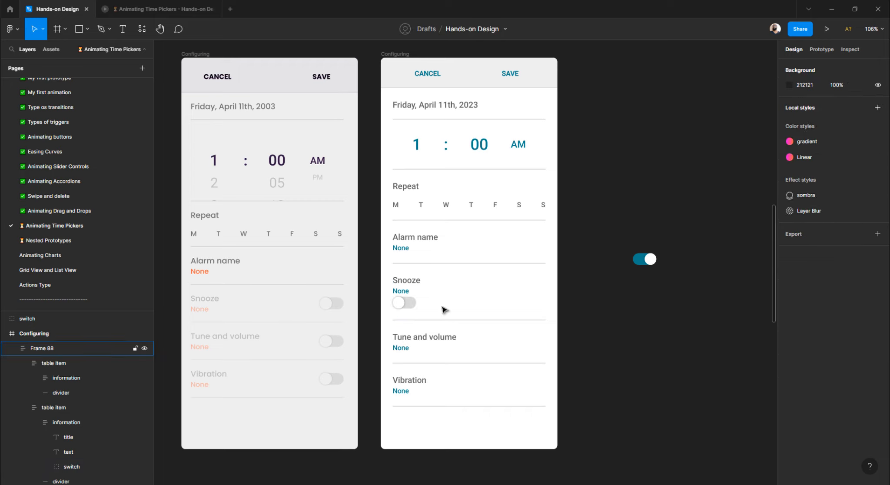
pyautogui.click(404, 292)
pyautogui.doubleClick(404, 293)
pyautogui.doubleClick(405, 293)
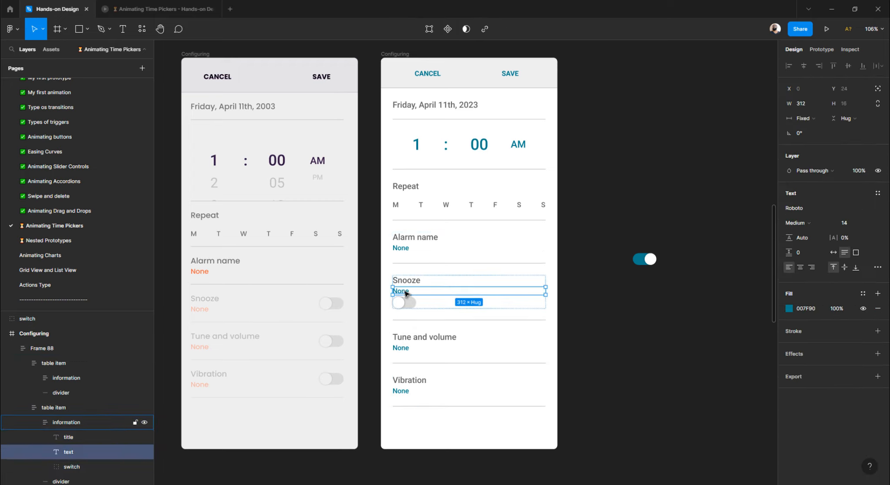
pyautogui.click(79, 425)
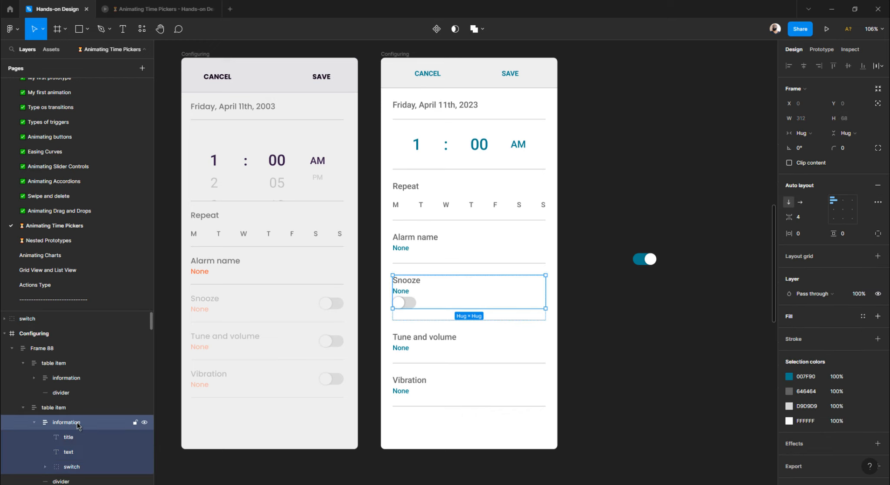
pyautogui.click(801, 203)
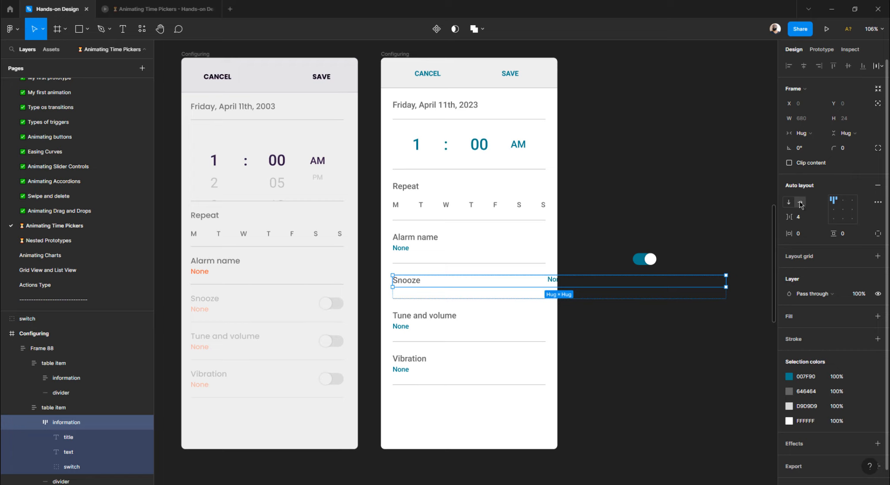
pyautogui.hotkey('ctrl', 'z')
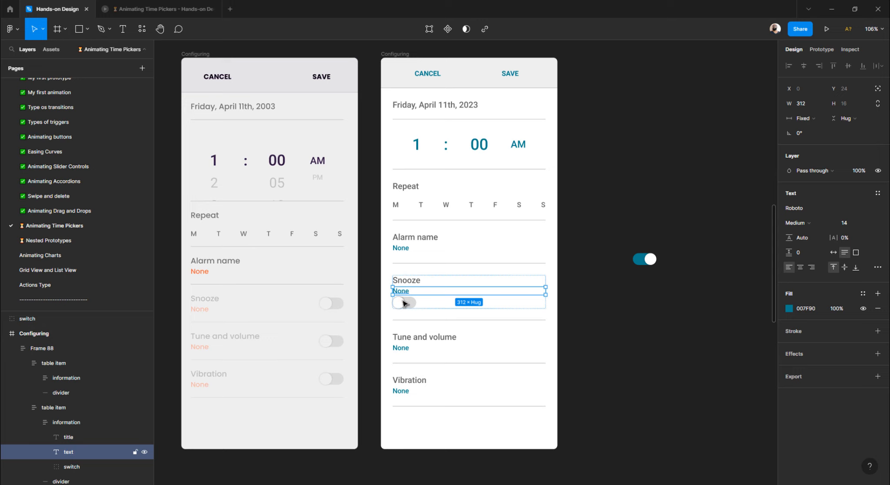
pyautogui.click(404, 304)
pyautogui.press('Delete')
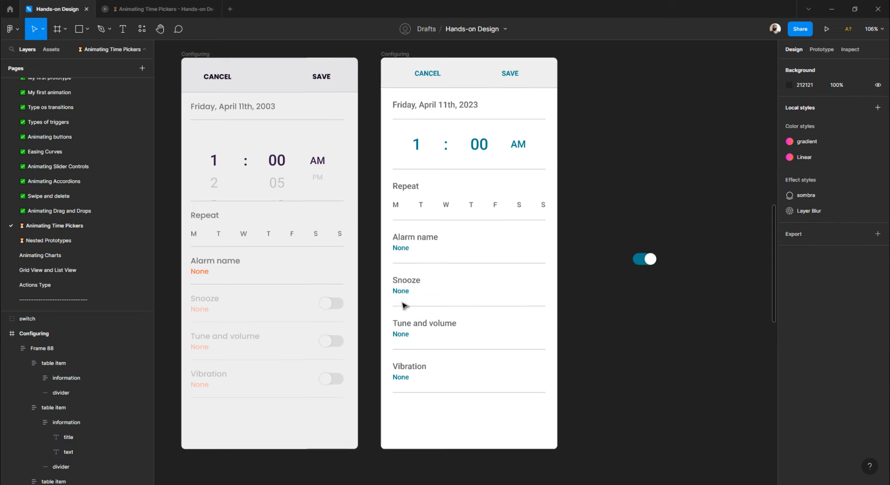
# - Paste the off switch into the Snooze table item and place it between the information frame and the divider
pyautogui.click(403, 291)
pyautogui.click(404, 291)
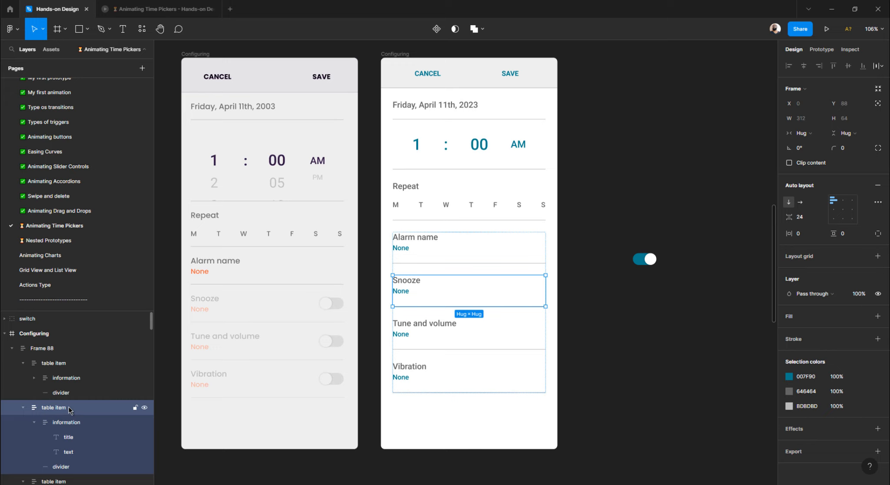
pyautogui.hotkey('ctrl', 'v')
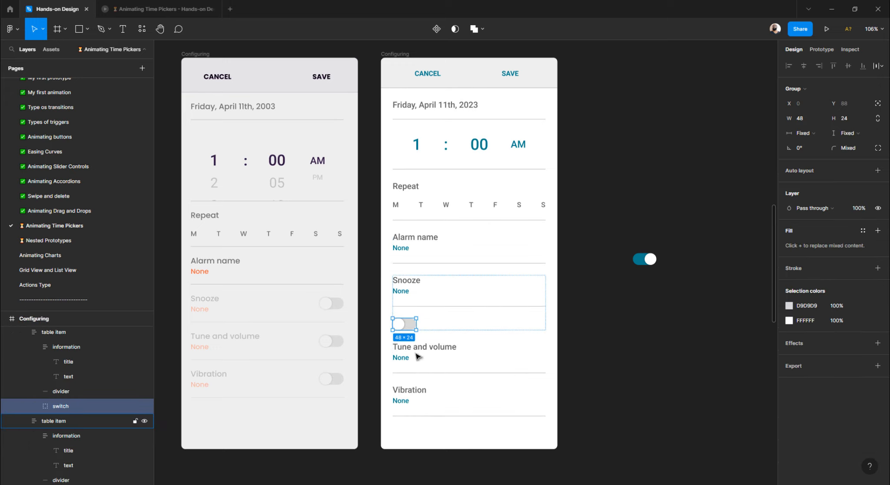
pyautogui.scroll(5, 420, 328)
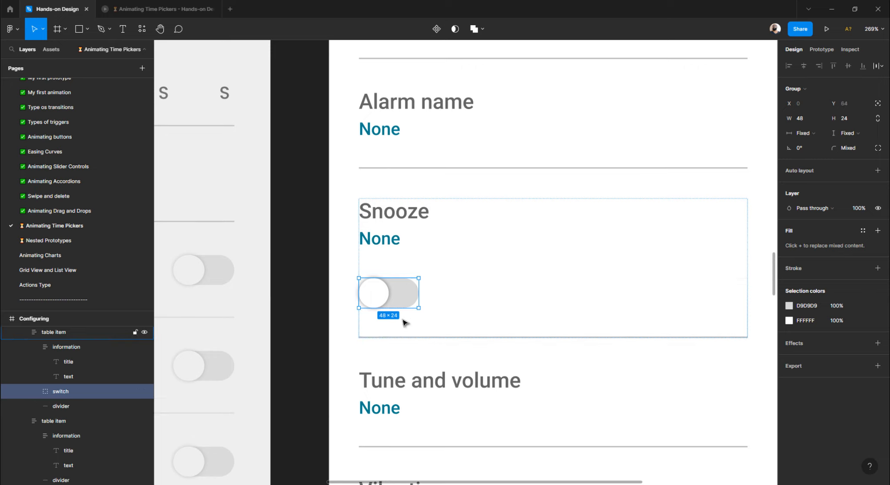
pyautogui.moveTo(397, 330); pyautogui.dragTo(386, 253)
# - Wrap Snooze's information frame and switch together in an auto layout frame with horizontal direction
pyautogui.keyDown('shift'); pyautogui.click(383, 244); pyautogui.keyUp('shift')
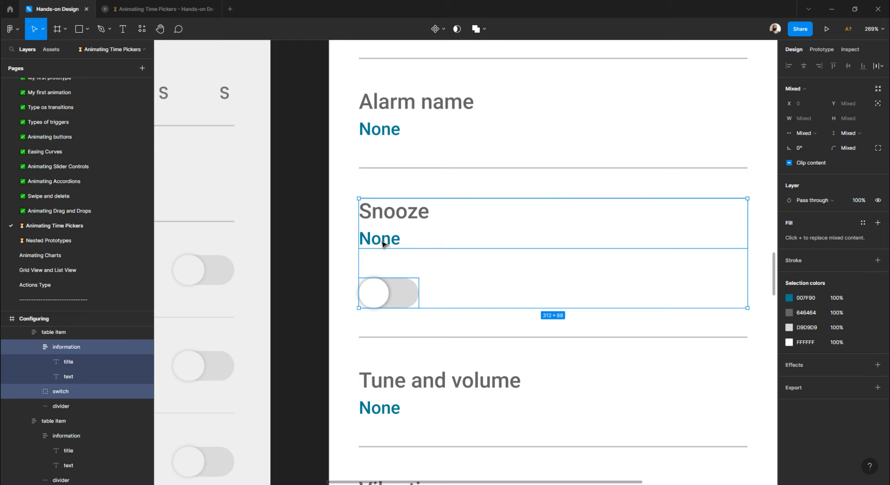
pyautogui.hotkey('shift', 'a')
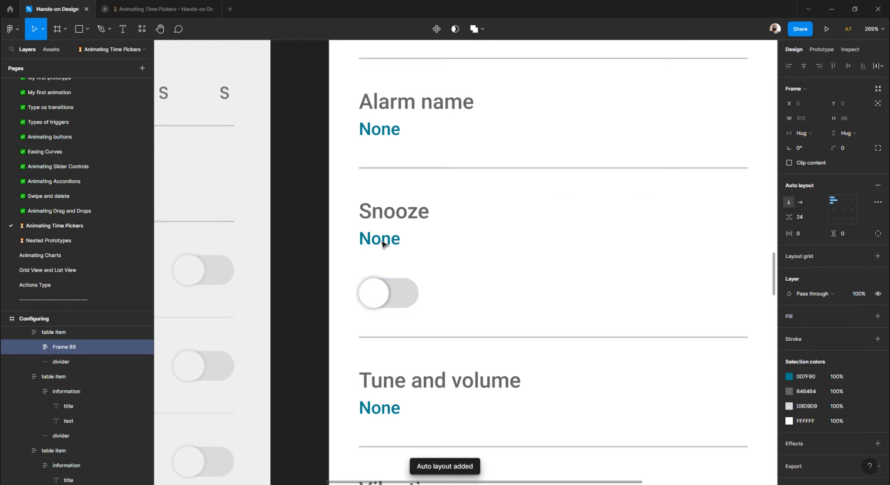
pyautogui.click(801, 203)
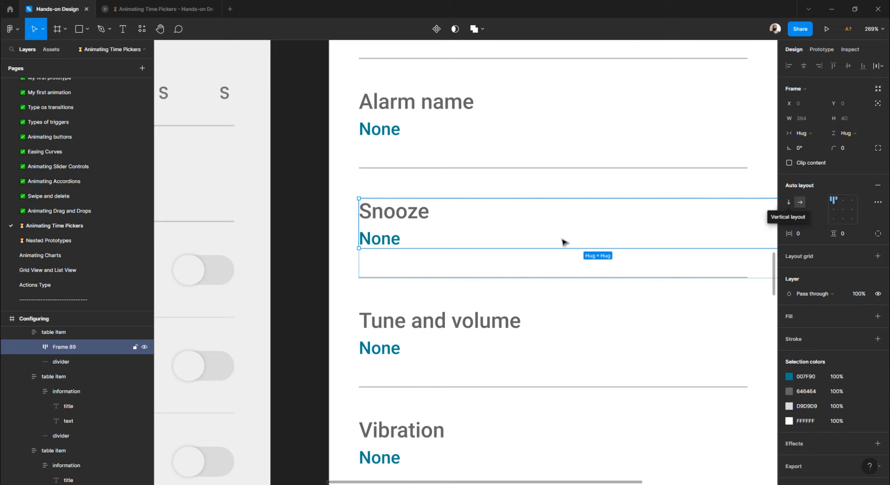
# - Try Fill container width on Snooze's new auto layout frame, and resize it to a fixed width of 312
pyautogui.click(802, 133)
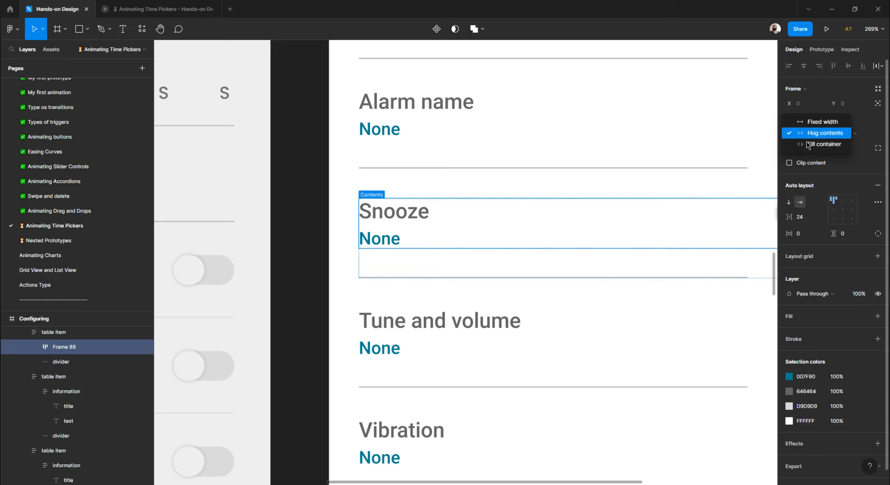
pyautogui.click(808, 145)
pyautogui.scroll(-5, 417, 247)
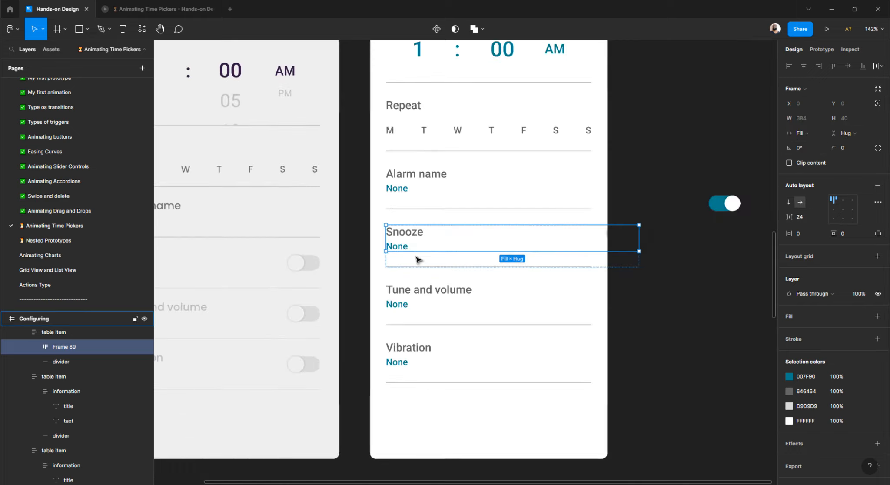
pyautogui.hscroll(1, 417, 247)
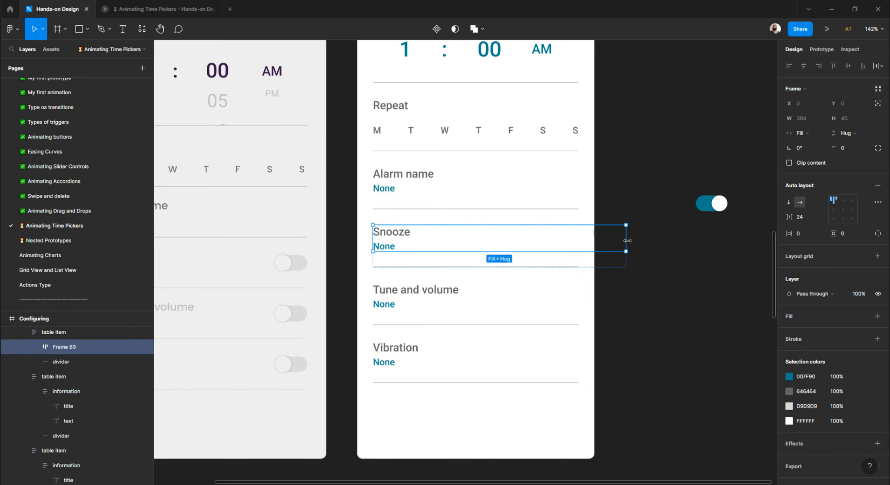
pyautogui.moveTo(602, 239); pyautogui.dragTo(579, 239)
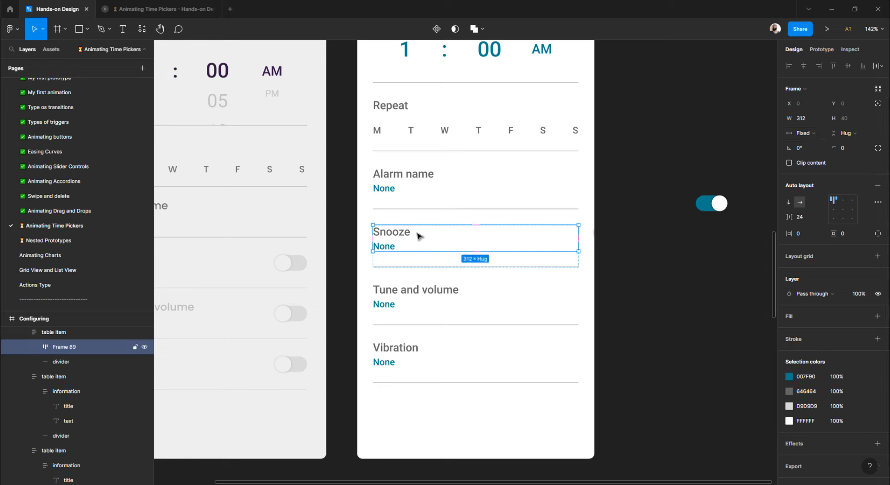
# - Examine the nested layers of the Snooze and Tune and volume rows, including their information frames and text layers
pyautogui.doubleClick(401, 235)
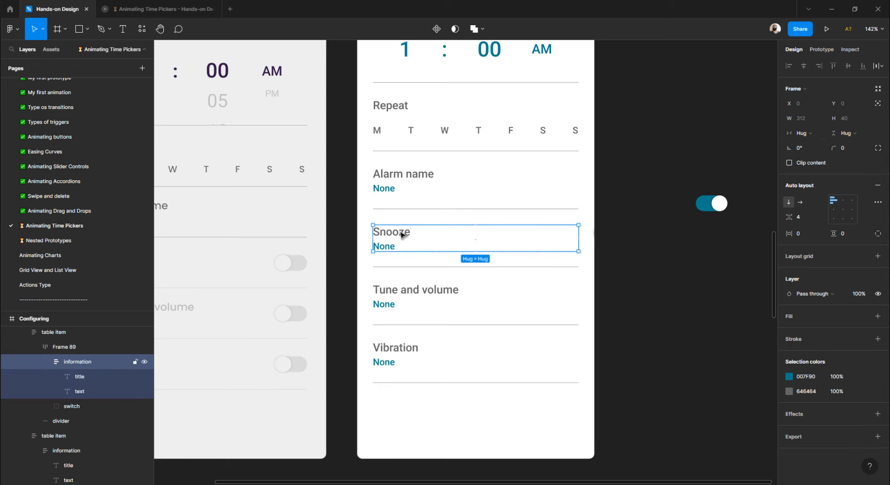
pyautogui.doubleClick(401, 235)
pyautogui.click(391, 246)
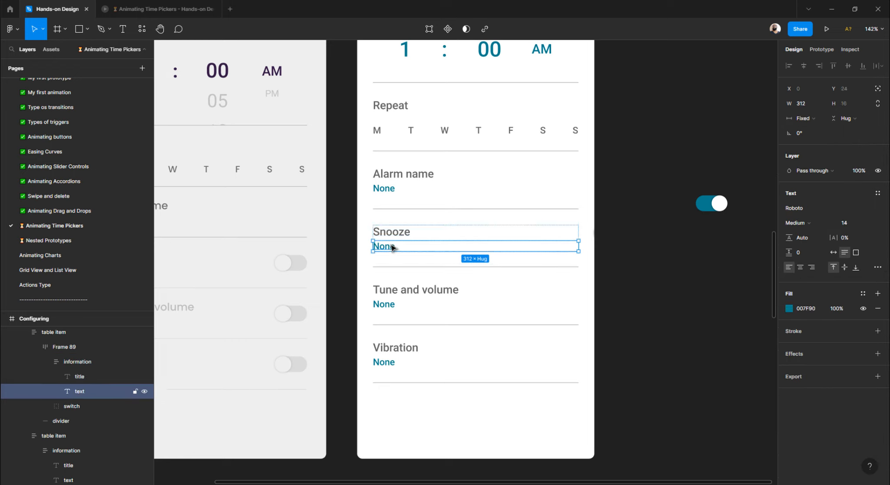
pyautogui.click(635, 245)
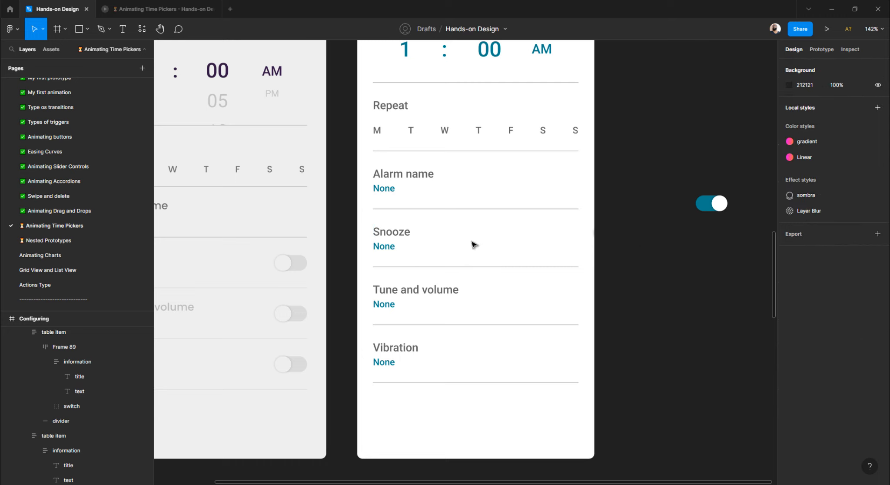
pyautogui.doubleClick(387, 246)
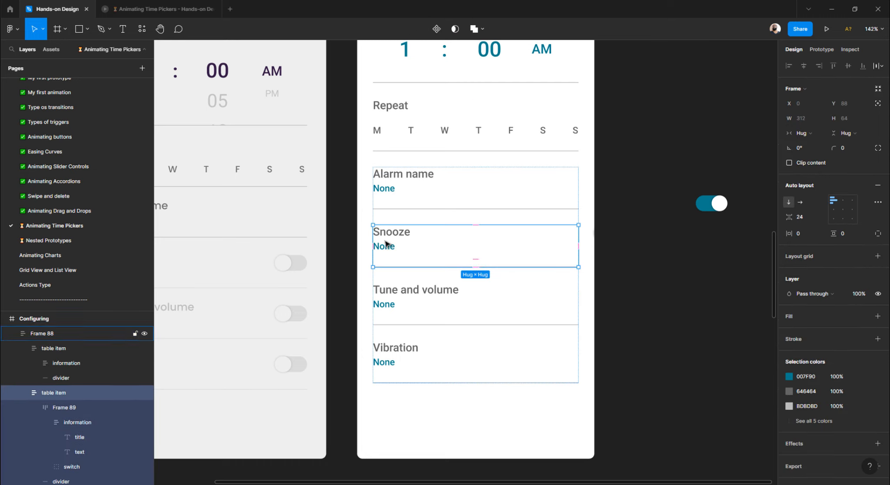
pyautogui.click(23, 393)
pyautogui.click(36, 423)
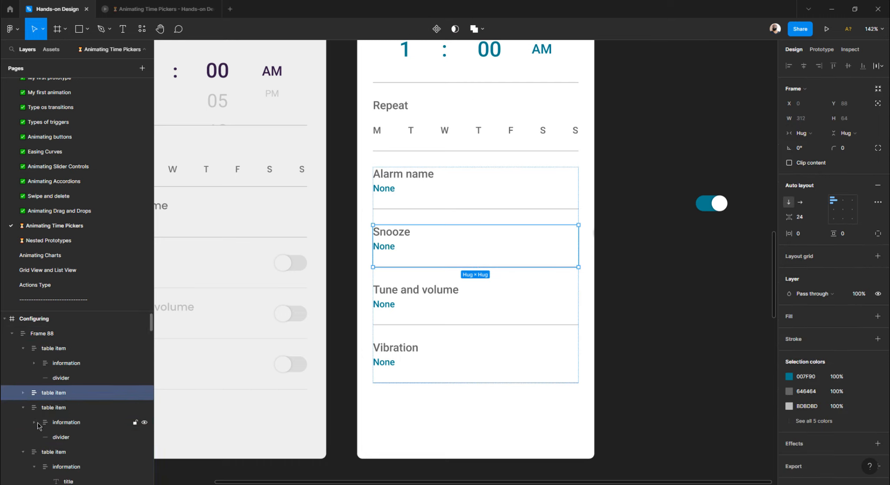
pyautogui.click(50, 409)
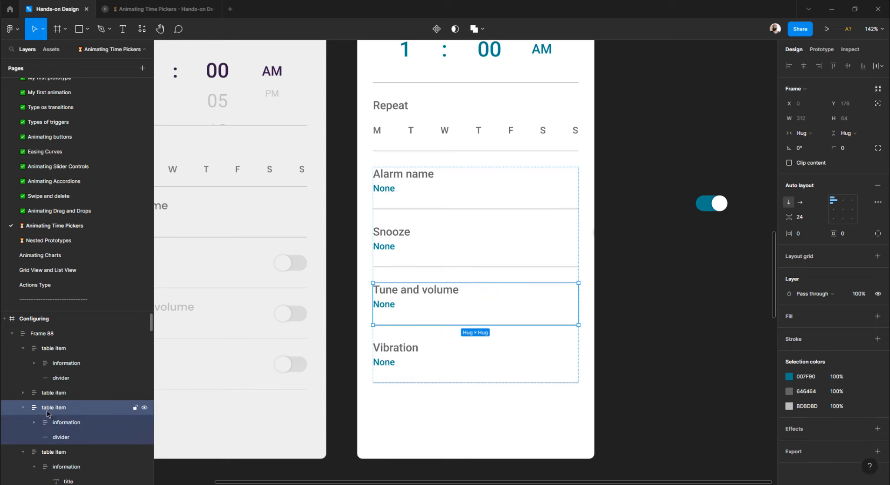
pyautogui.click(34, 422)
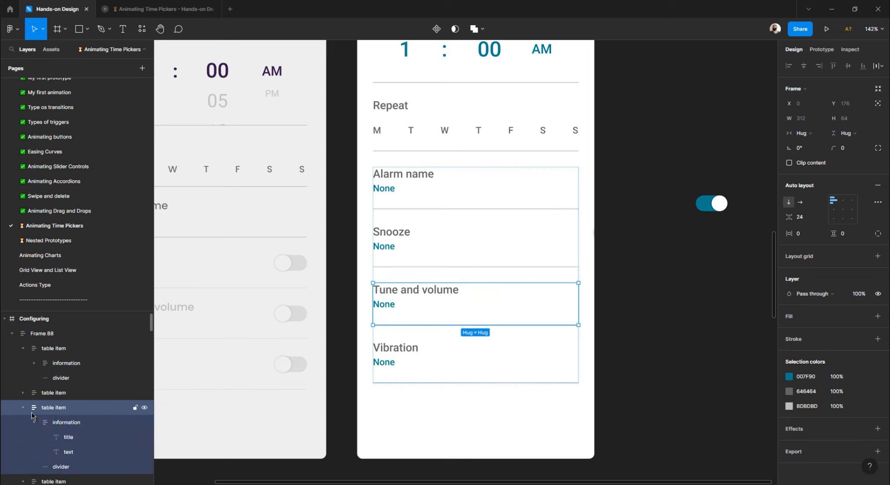
pyautogui.scroll(-2, 64, 422)
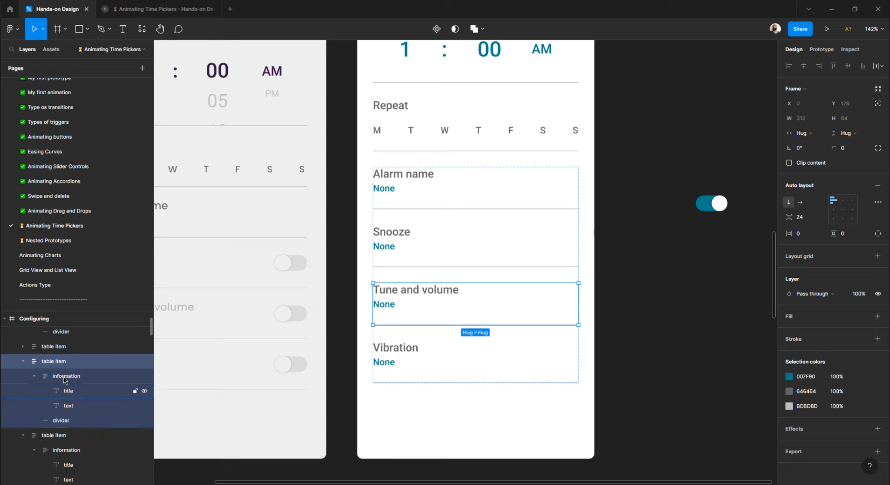
pyautogui.click(649, 273)
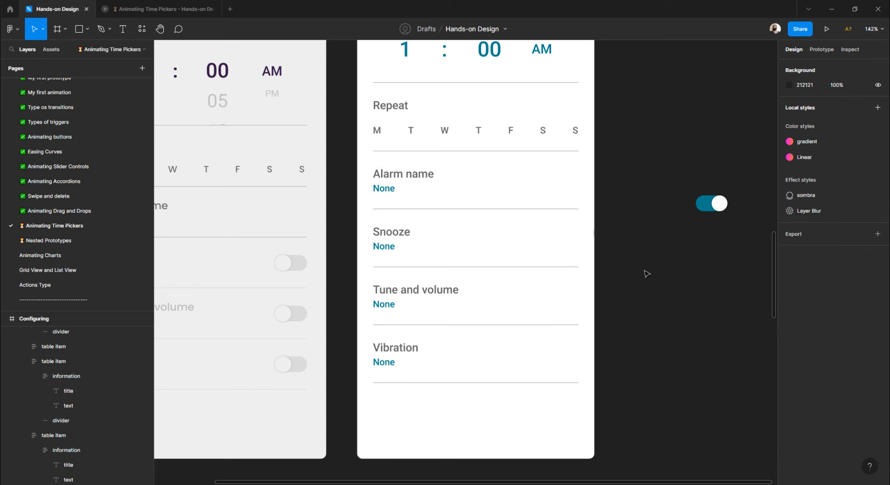
# - Undo the recent selection changes back to the None text in the Snooze row
pyautogui.hotkey('ctrl', 'z')
pyautogui.hotkey('ctrl', 'z')
pyautogui.hotkey('ctrl', 'z')
pyautogui.hotkey('ctrl', 'z')
pyautogui.hotkey('ctrl', 'z')
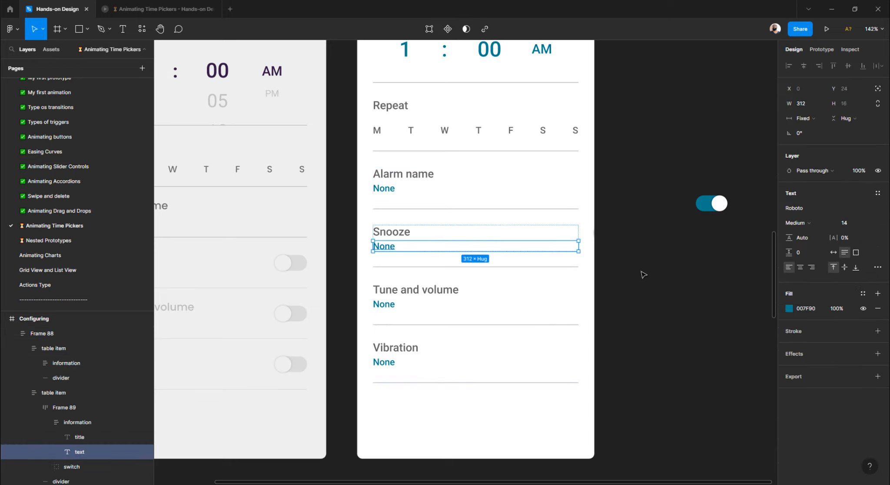
# - Undo back to Snooze's vertically stacked information and switch frame, and set its auto layout direction to horizontal
pyautogui.hotkey('ctrl', 'z')
pyautogui.hotkey('ctrl', 'z')
pyautogui.hotkey('ctrl', 'z')
pyautogui.hotkey('ctrl', 'z')
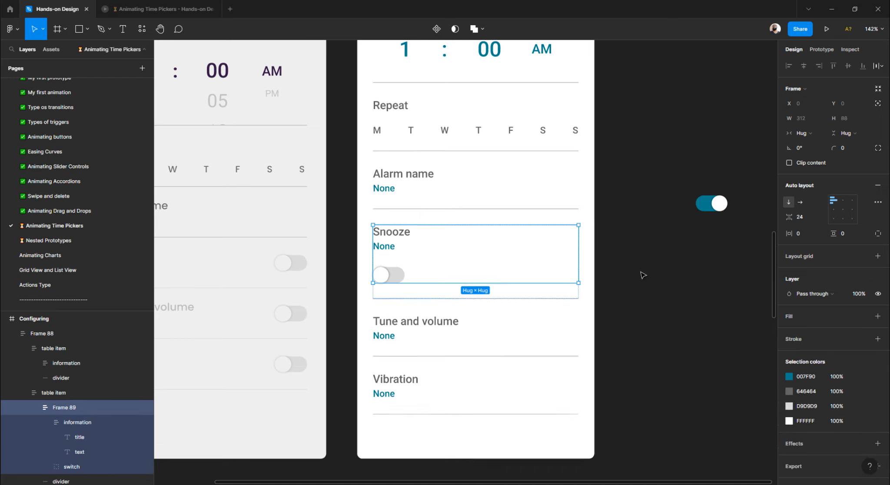
pyautogui.click(637, 282)
pyautogui.doubleClick(382, 276)
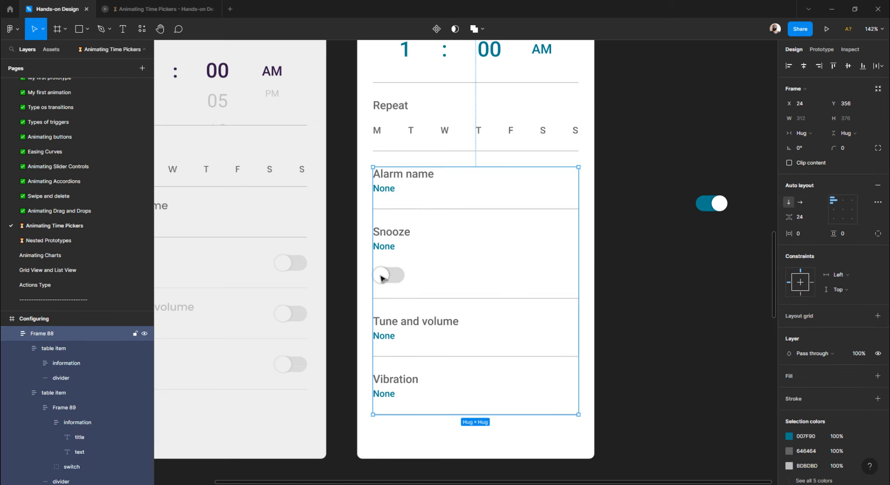
pyautogui.click(382, 278)
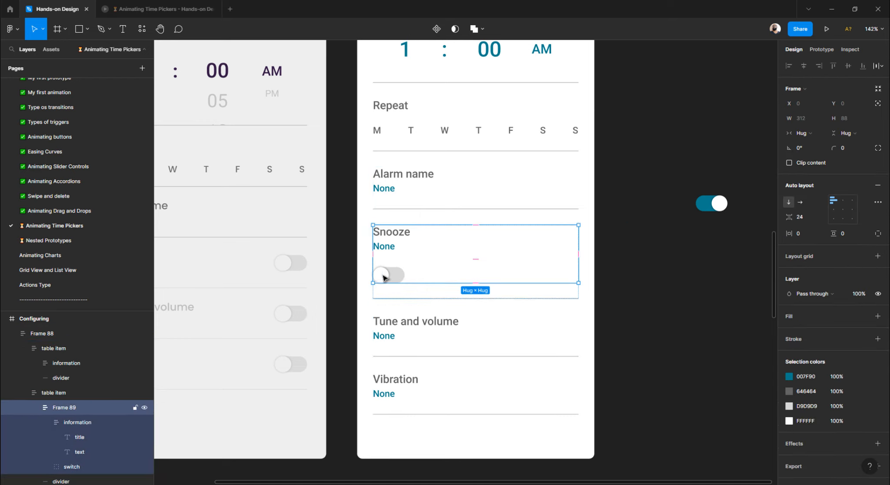
pyautogui.click(800, 202)
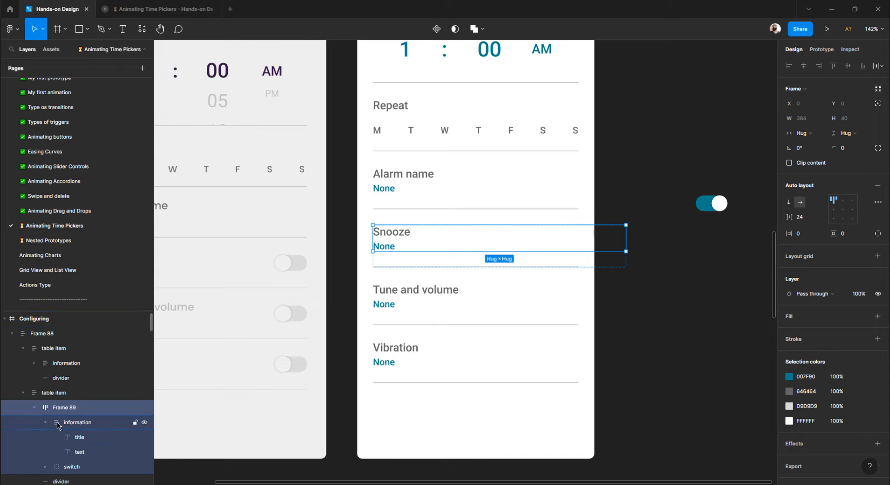
pyautogui.scroll(-1, 35, 423)
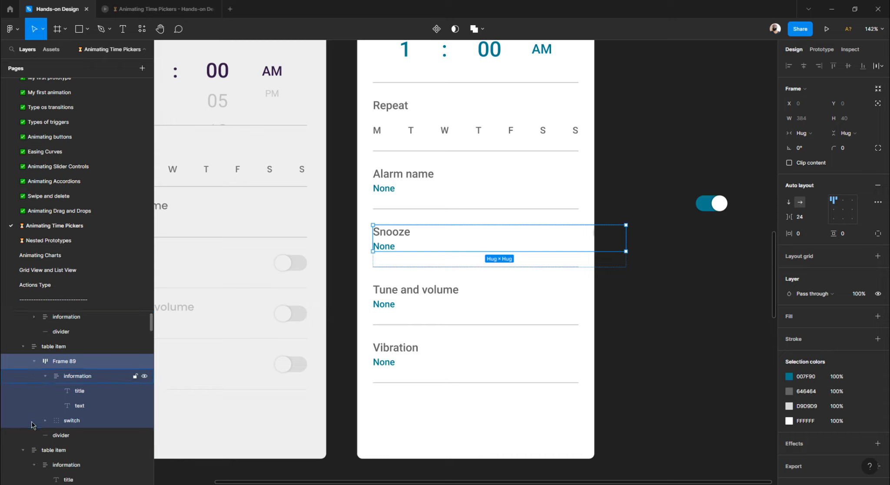
pyautogui.click(70, 421)
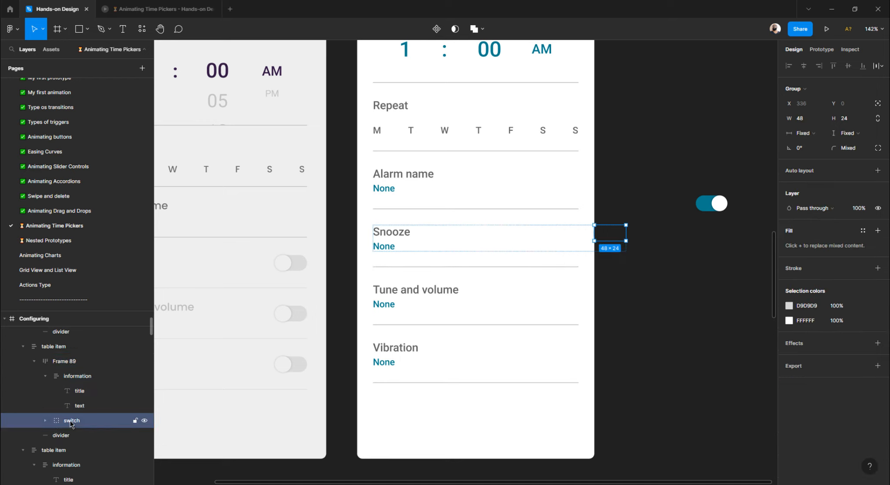
# - Try Fill container width on the Snooze table item, and switch it to a fixed width of 384
pyautogui.click(501, 275)
pyautogui.click(384, 239)
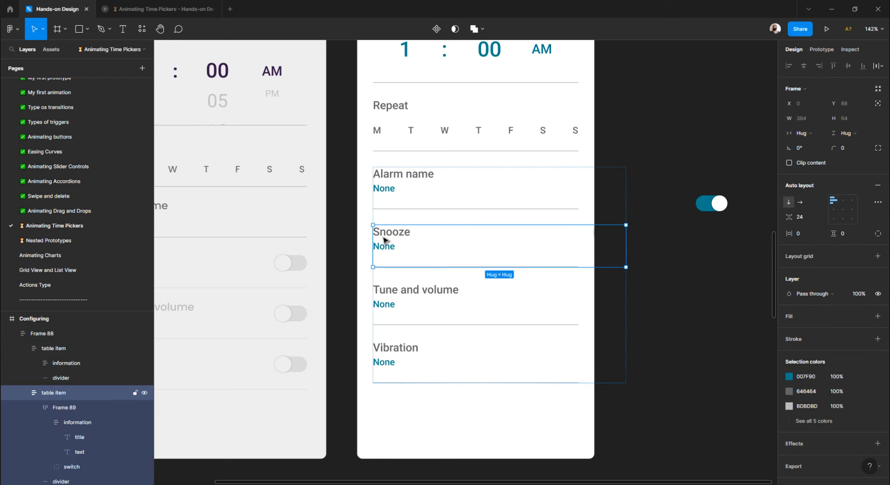
pyautogui.click(802, 133)
pyautogui.click(806, 144)
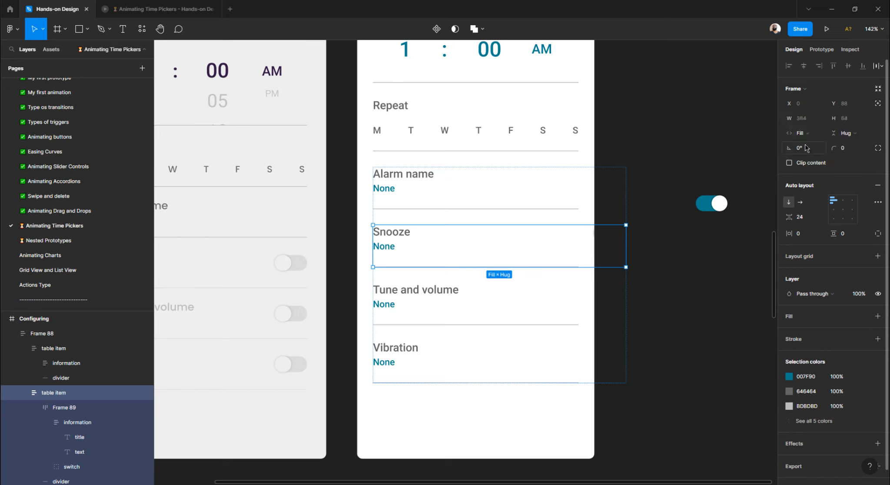
pyautogui.click(806, 134)
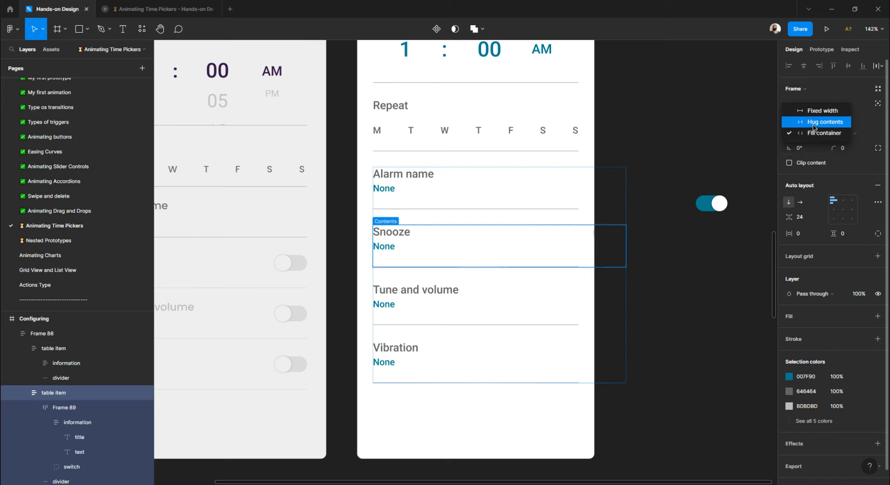
pyautogui.click(815, 122)
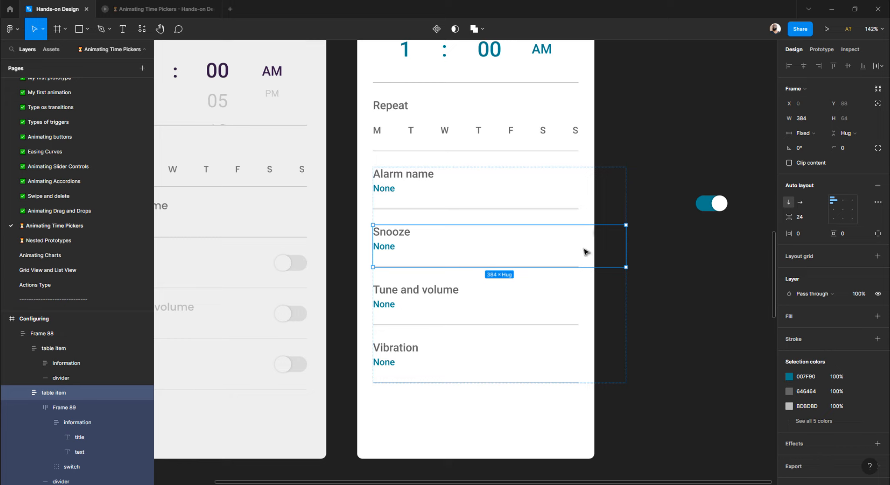
# - Set Snooze's inner horizontal frame to Fill container width, and narrow the Snooze table item to 336
pyautogui.doubleClick(401, 236)
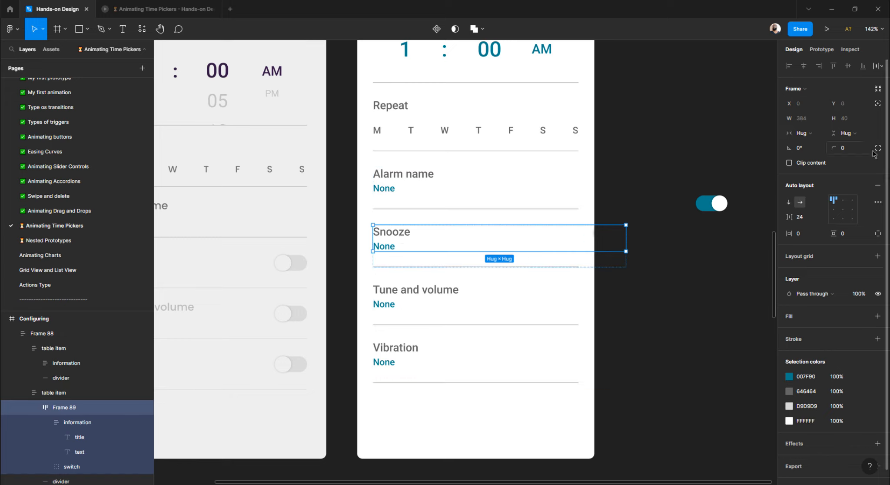
pyautogui.click(811, 133)
pyautogui.click(810, 145)
pyautogui.click(649, 263)
pyautogui.click(398, 245)
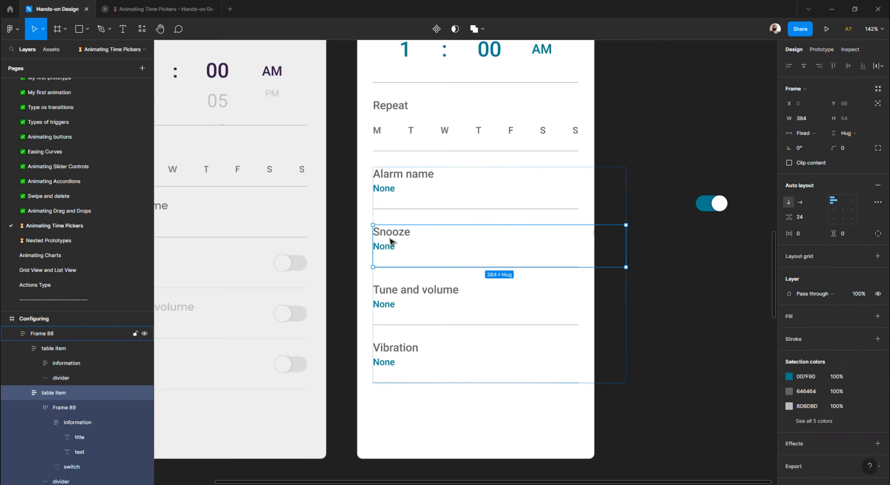
pyautogui.moveTo(621, 235); pyautogui.dragTo(594, 235)
# - Set the width of Snooze's information frame to Fill container
pyautogui.doubleClick(388, 242)
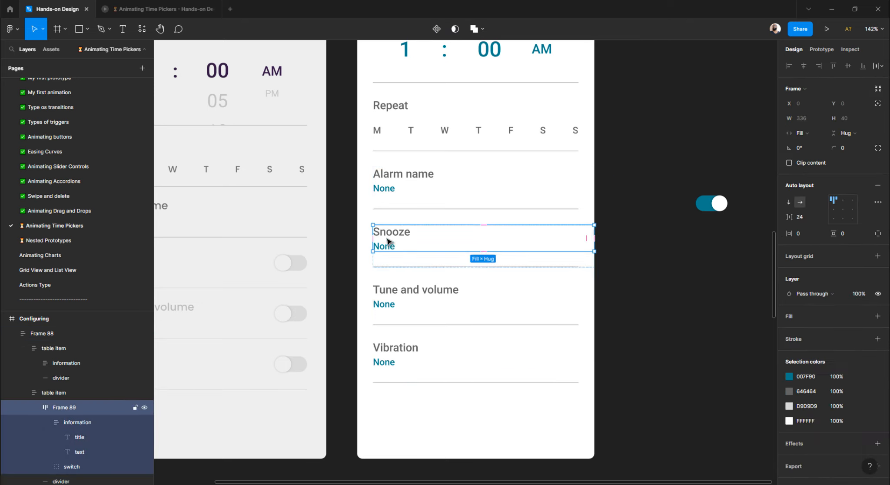
pyautogui.click(388, 241)
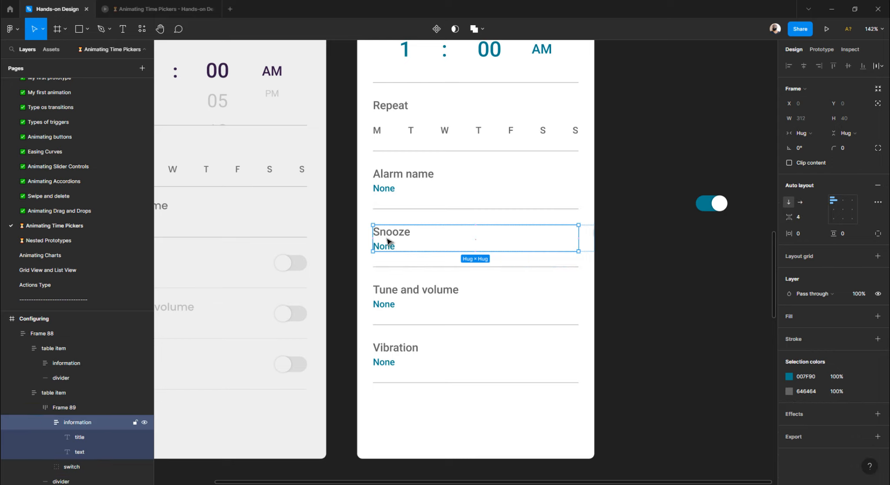
pyautogui.click(811, 133)
pyautogui.click(813, 148)
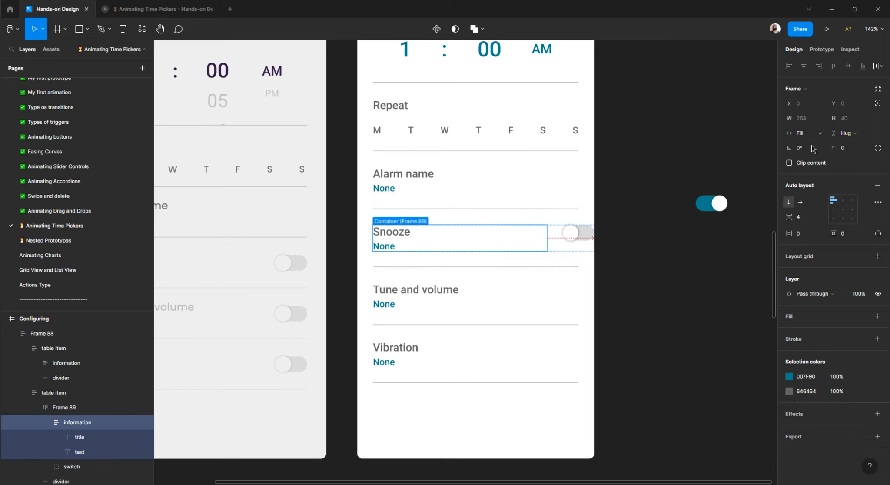
pyautogui.click(671, 258)
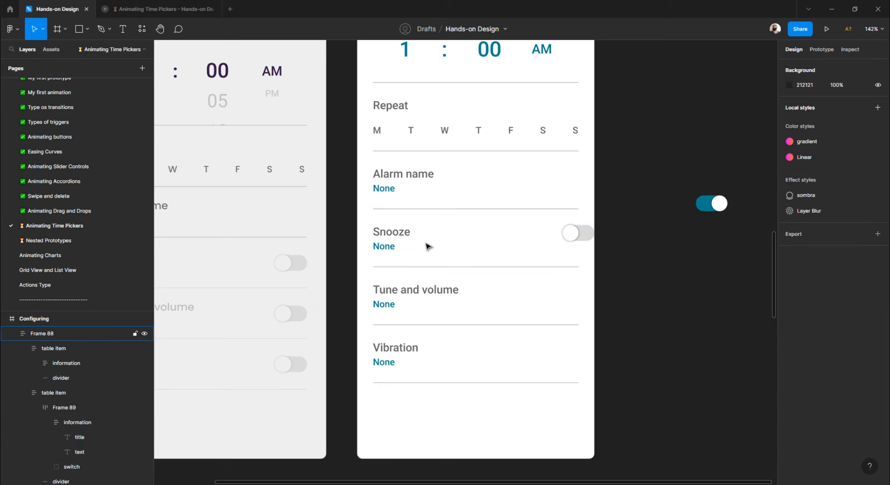
# - Resize the Snooze table item to a width of 312, in line with the row dividers
pyautogui.click(391, 236)
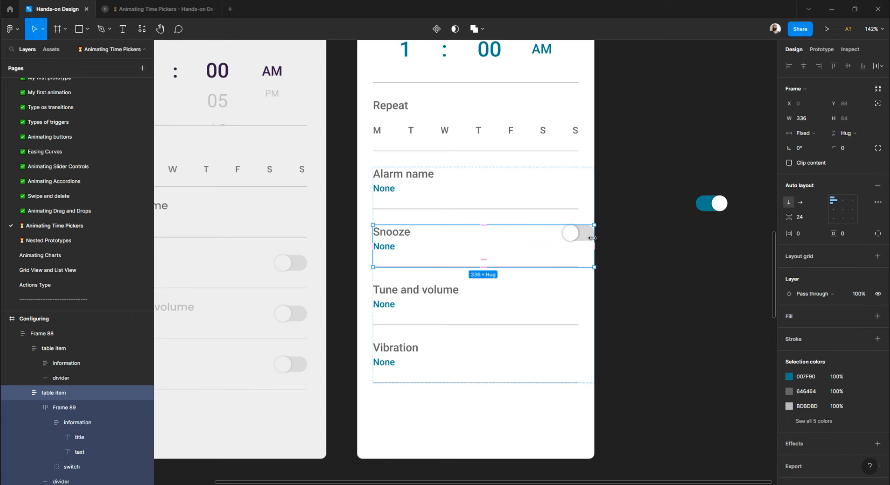
pyautogui.moveTo(592, 238); pyautogui.dragTo(581, 239)
pyautogui.click(643, 241)
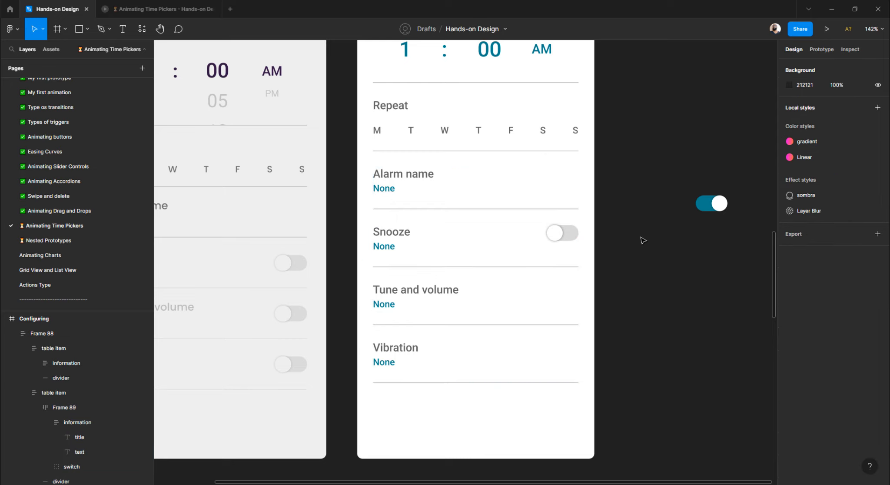
# - Align the contents of Snooze's inner horizontal frame to the left and vertically centered
pyautogui.click(566, 237)
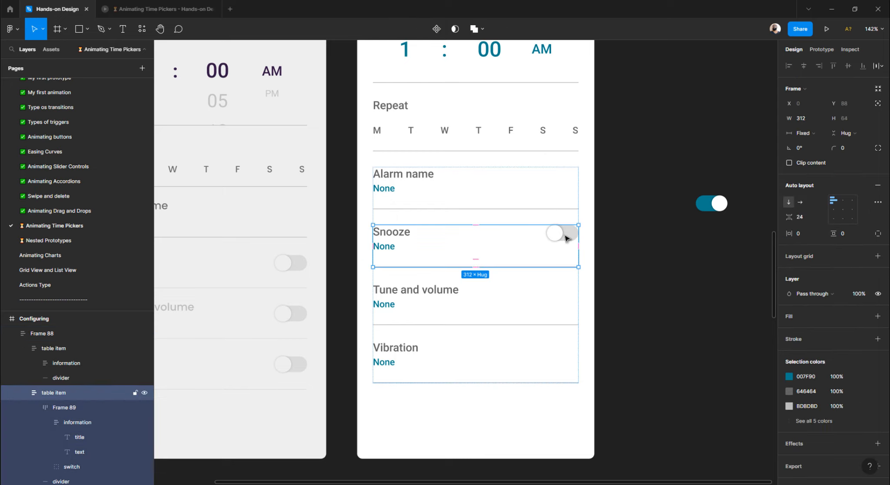
pyautogui.click(638, 238)
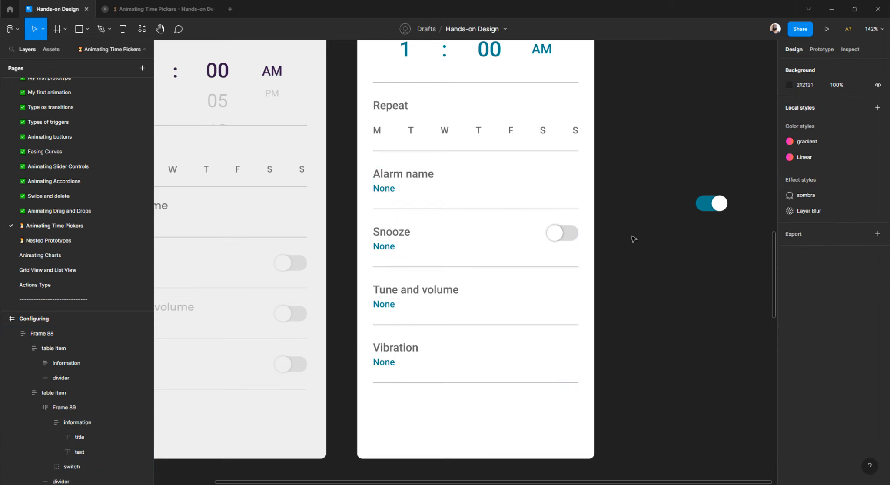
pyautogui.doubleClick(566, 238)
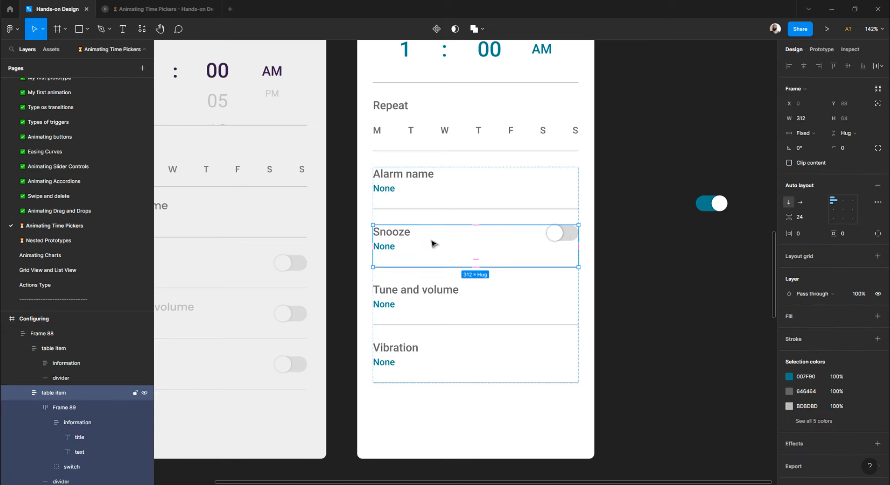
pyautogui.click(834, 211)
pyautogui.click(556, 237)
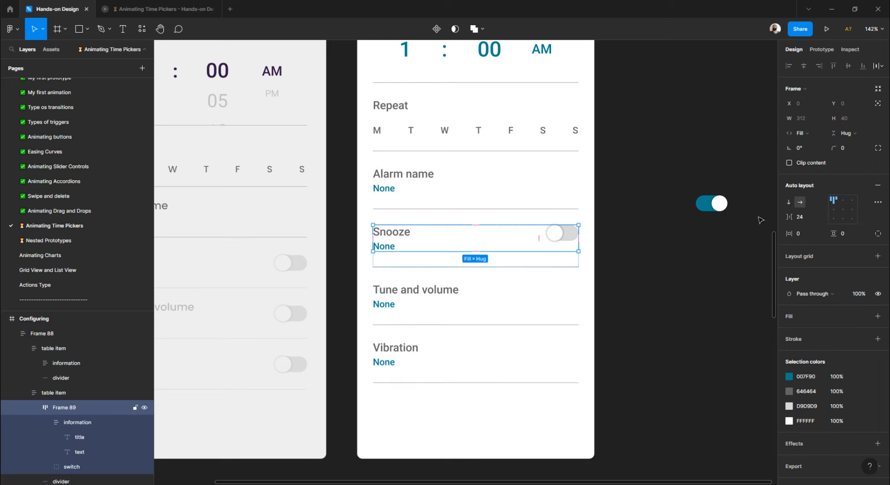
pyautogui.click(834, 213)
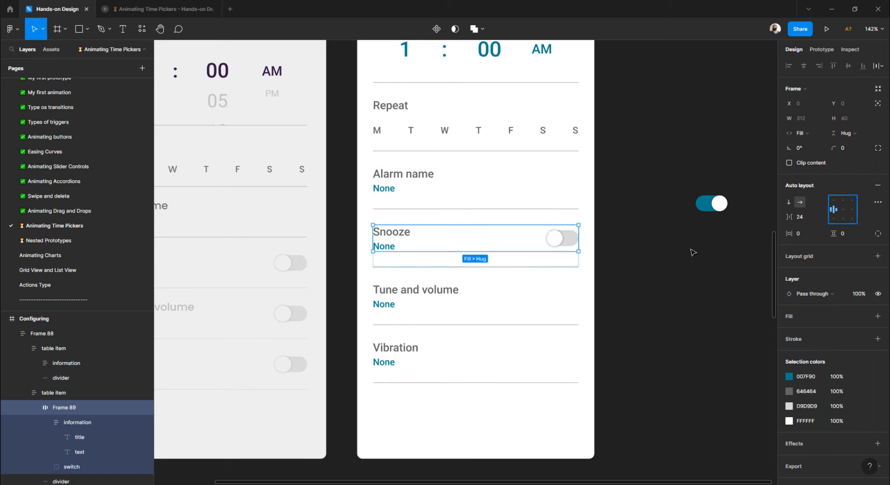
pyautogui.click(661, 261)
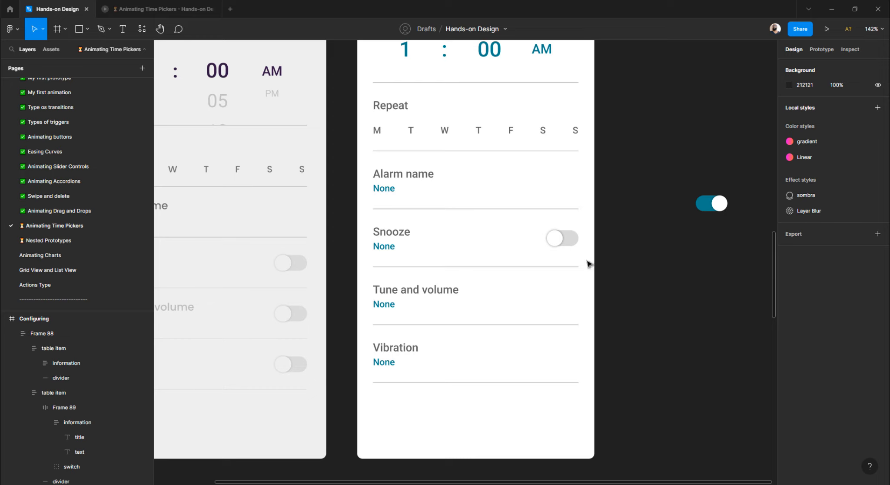
# - Rename Snooze's inner frame holding the information and switch as "text + button"
pyautogui.doubleClick(552, 239)
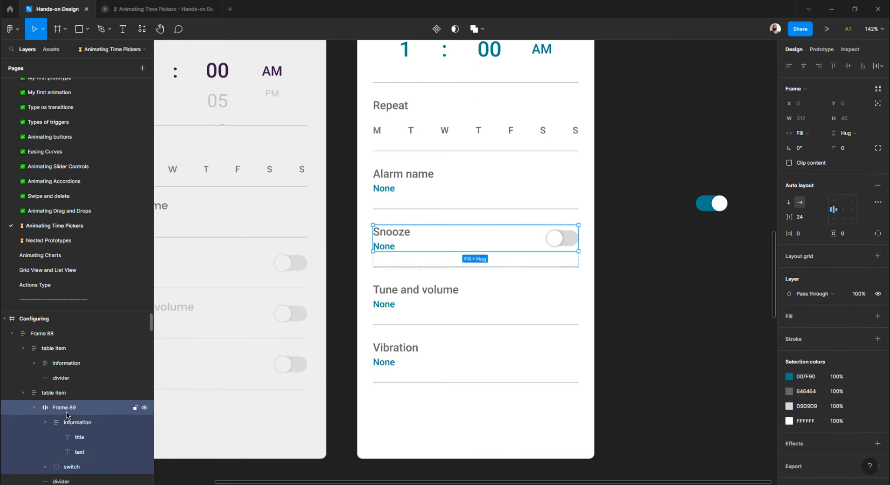
pyautogui.click(616, 311)
pyautogui.doubleClick(563, 240)
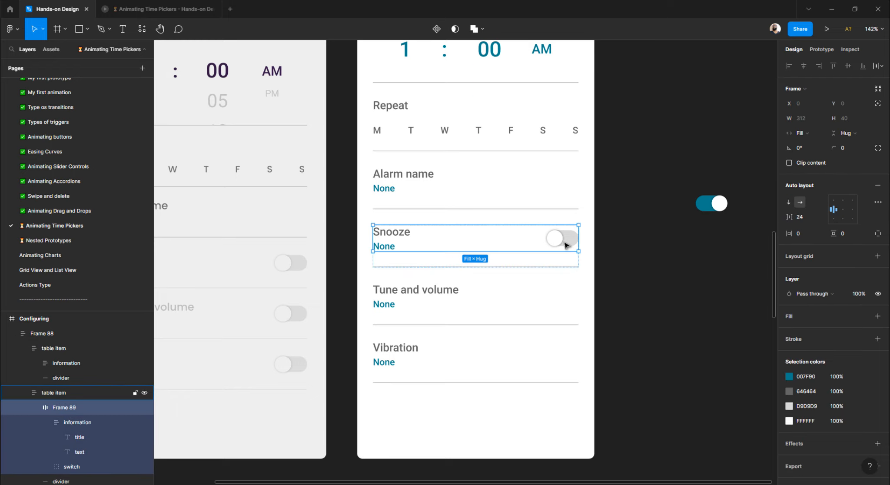
pyautogui.doubleClick(71, 409)
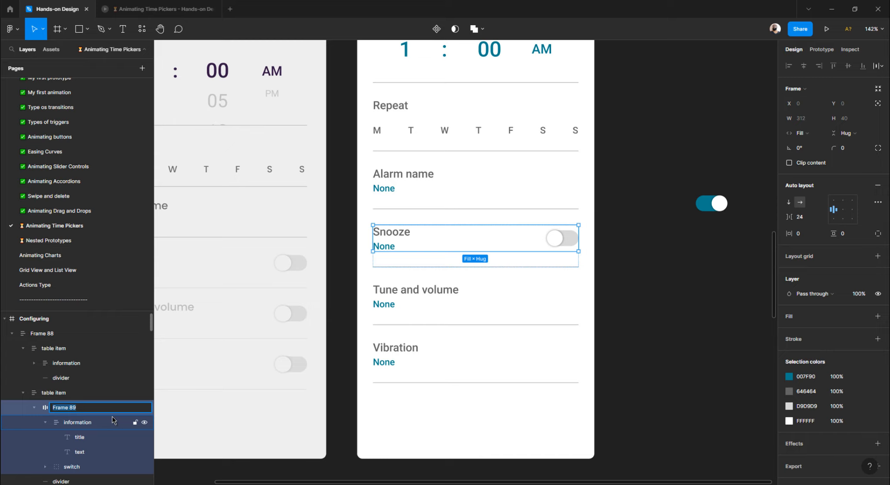
pyautogui.write('Tex')
pyautogui.press('Return')
# - Collapse the Snooze table item's nested layers and duplicate the row directly below it
pyautogui.click(44, 422)
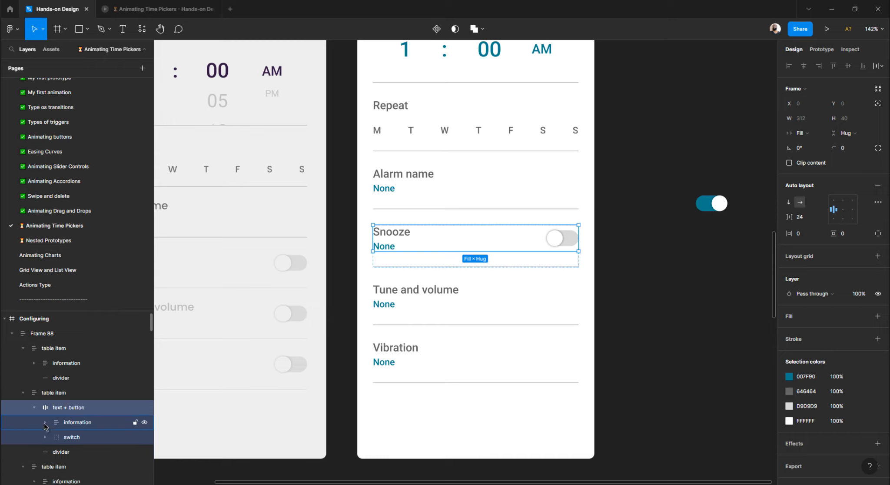
pyautogui.click(35, 408)
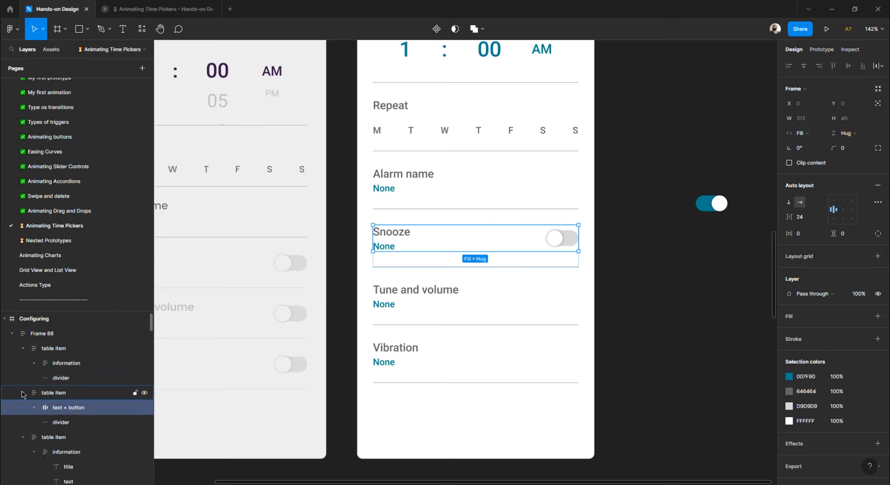
pyautogui.click(22, 393)
pyautogui.click(46, 392)
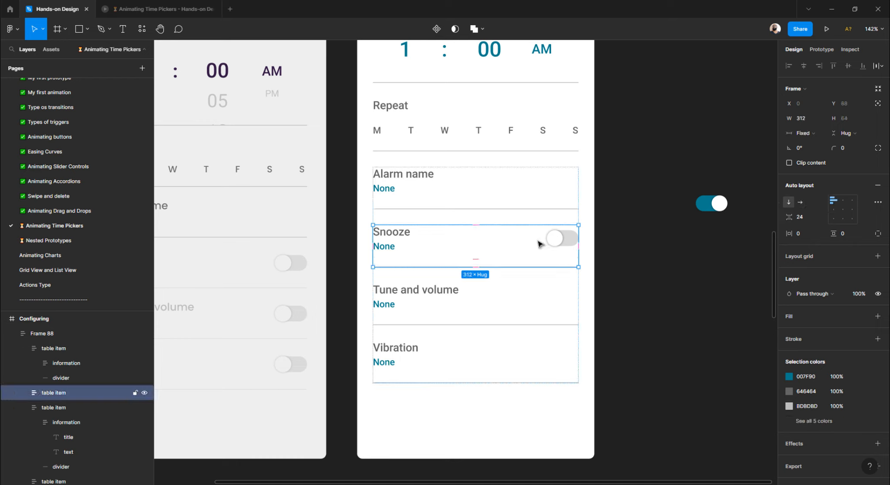
pyautogui.hotkey('ctrl', 'd')
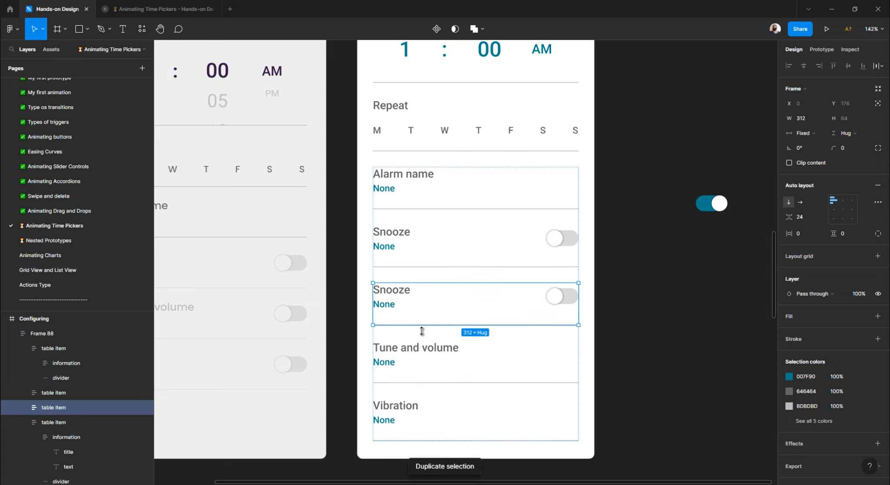
# - Replace the duplicated row's Snooze title with "Tune and volume", copied from the row below
pyautogui.doubleClick(409, 346)
pyautogui.hotkey('ctrl', 'c')
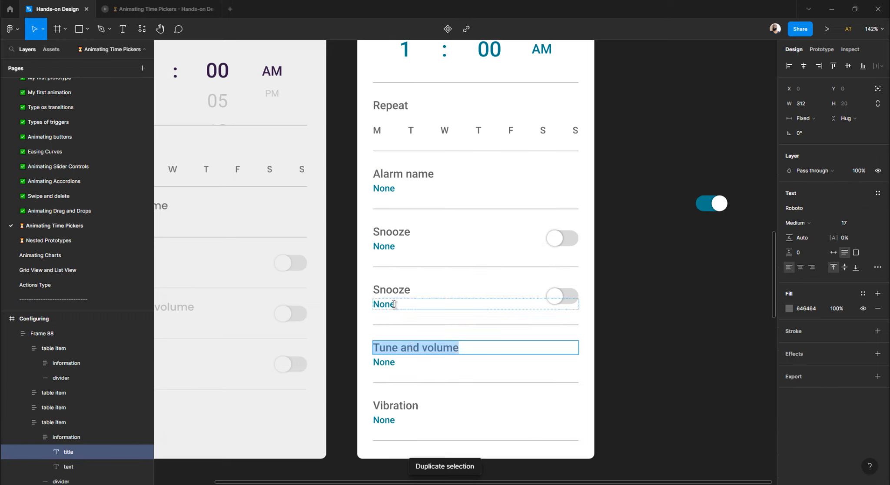
pyautogui.click(391, 290)
pyautogui.doubleClick(391, 290)
pyautogui.hotkey('ctrl', 'v')
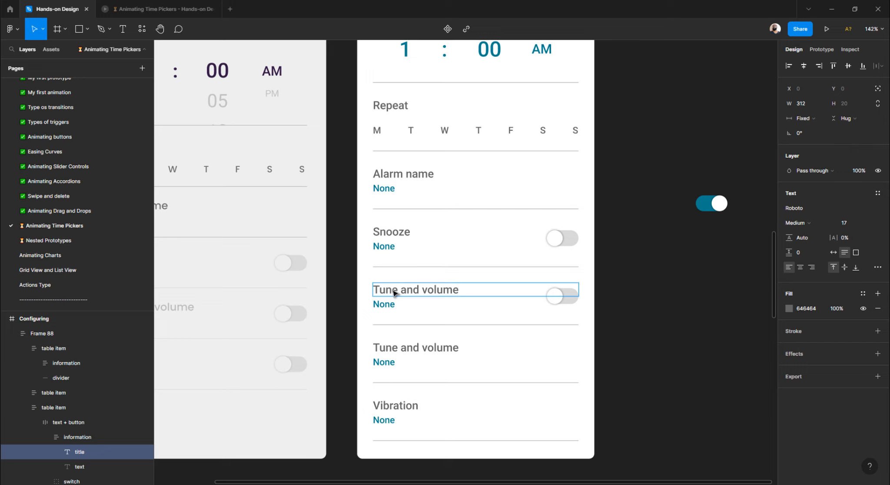
pyautogui.press('Escape')
# - Delete the old Tune and volume row that has no switch
pyautogui.click(696, 335)
pyautogui.click(402, 351)
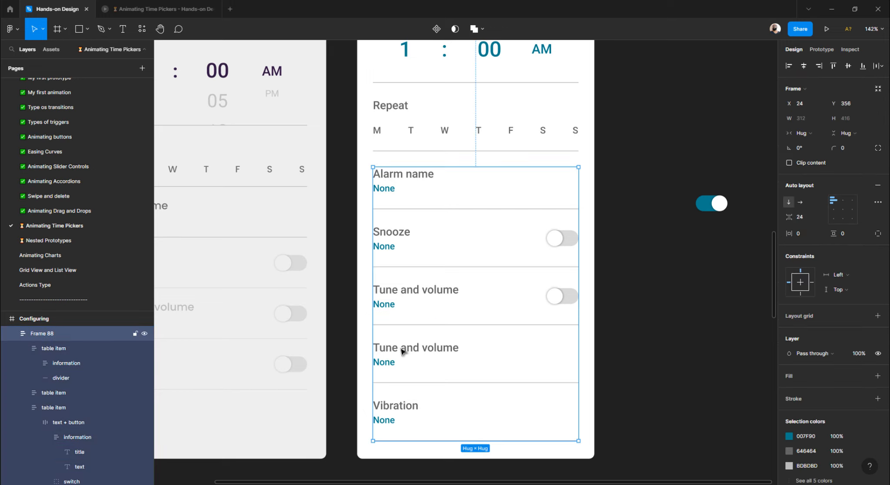
pyautogui.click(402, 351)
pyautogui.press('Delete')
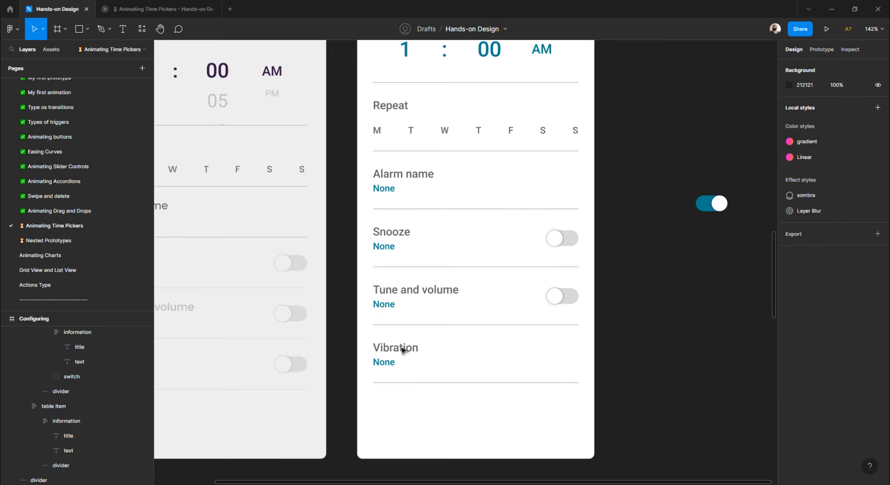
# - Duplicate the Tune and volume row directly below itself and replace the copy's title with "Vibration", copied from the row beneath
pyautogui.click(401, 304)
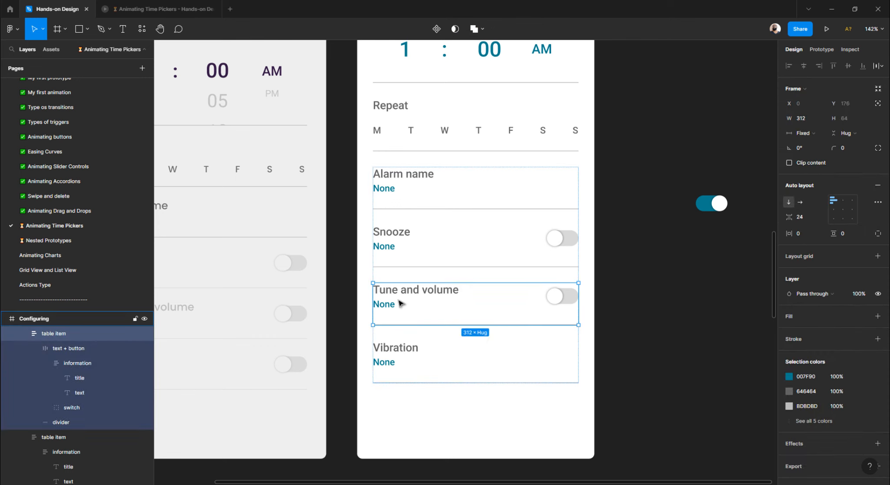
pyautogui.hotkey('ctrl', 'd')
pyautogui.doubleClick(397, 408)
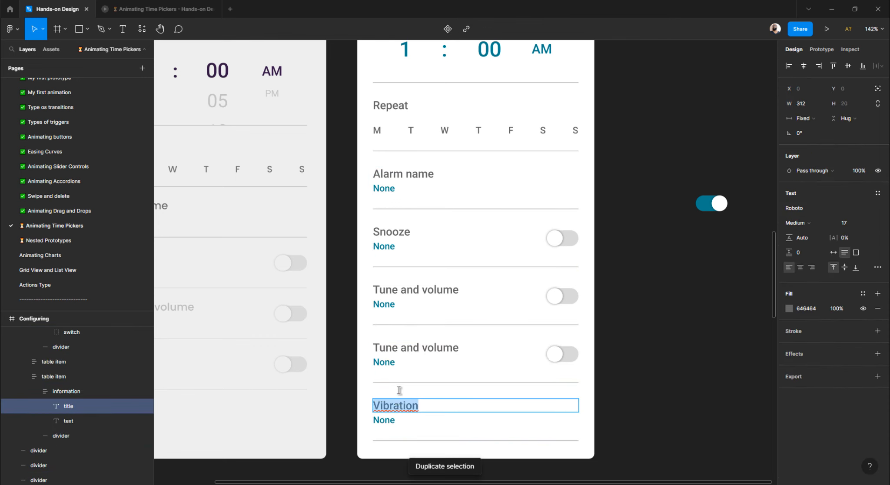
pyautogui.doubleClick(407, 348)
pyautogui.hotkey('ctrl', 'a')
pyautogui.hotkey('ctrl', 'v')
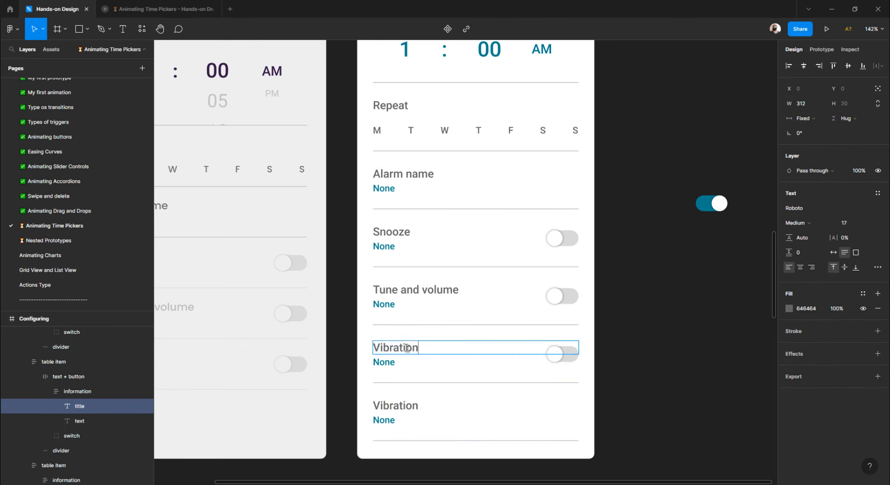
# - Delete the old Vibration row that has no switch
pyautogui.click(397, 408)
pyautogui.click(397, 408)
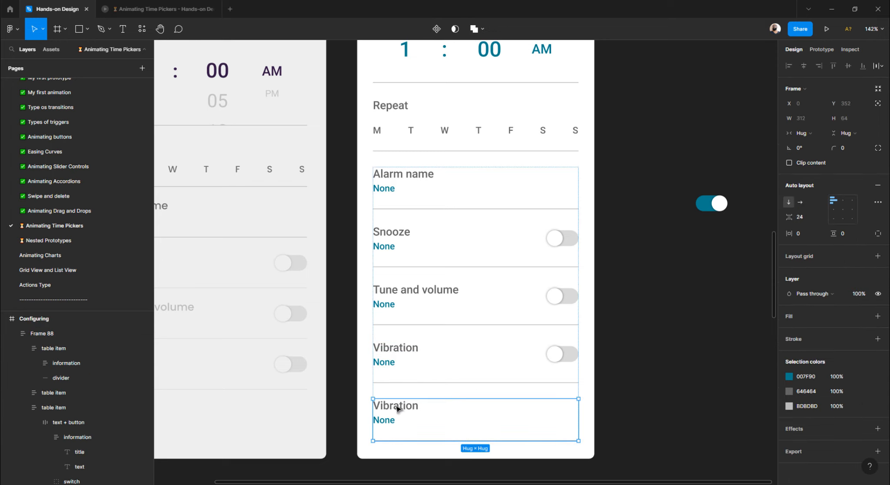
pyautogui.press('Delete')
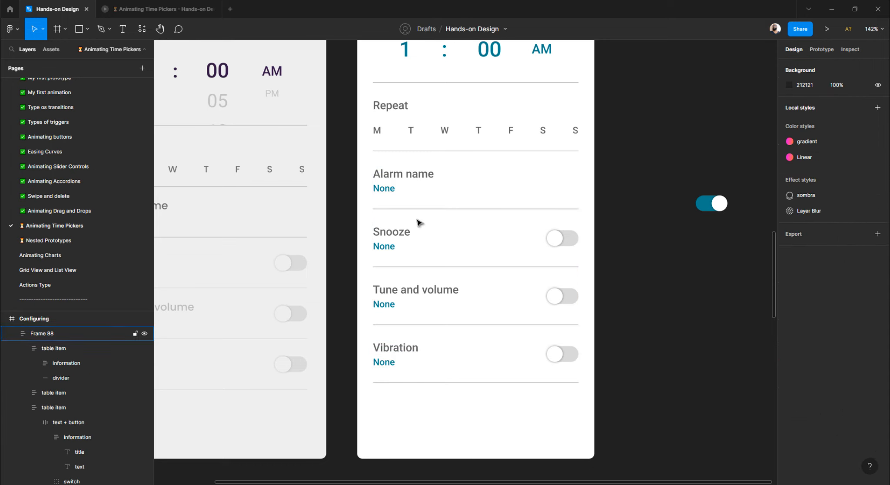
# - Set the horizontal resizing of Snooze's title and its "None" text to Fill container
pyautogui.click(403, 237)
pyautogui.doubleClick(404, 237)
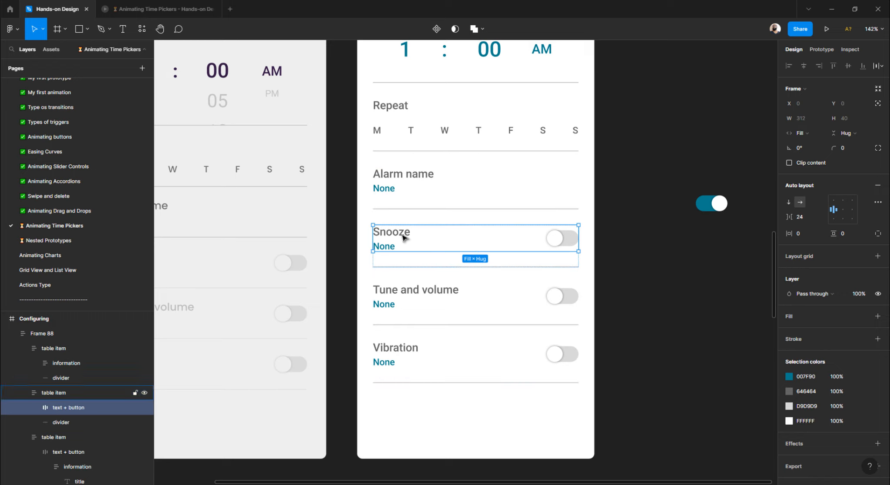
pyautogui.doubleClick(404, 237)
pyautogui.doubleClick(403, 237)
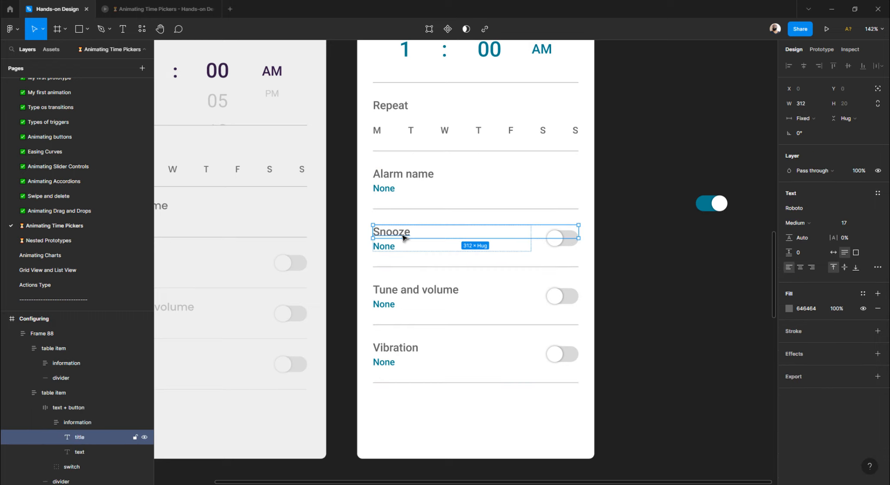
pyautogui.click(393, 249)
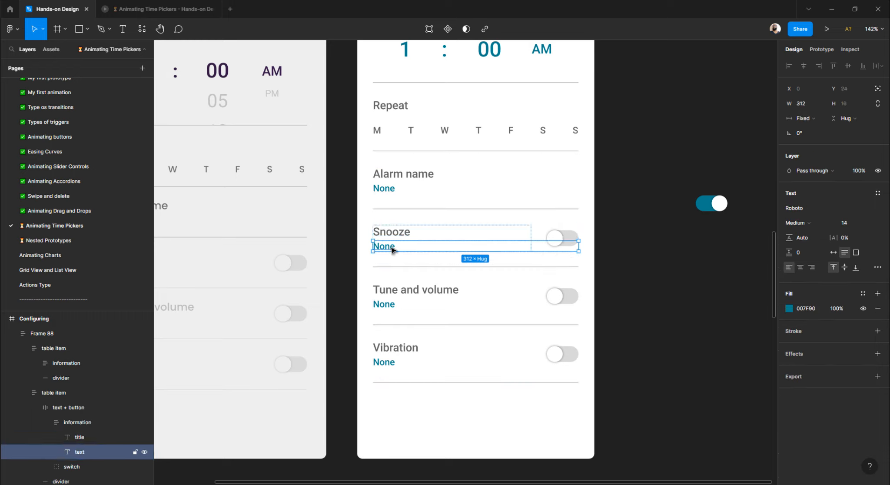
pyautogui.click(804, 118)
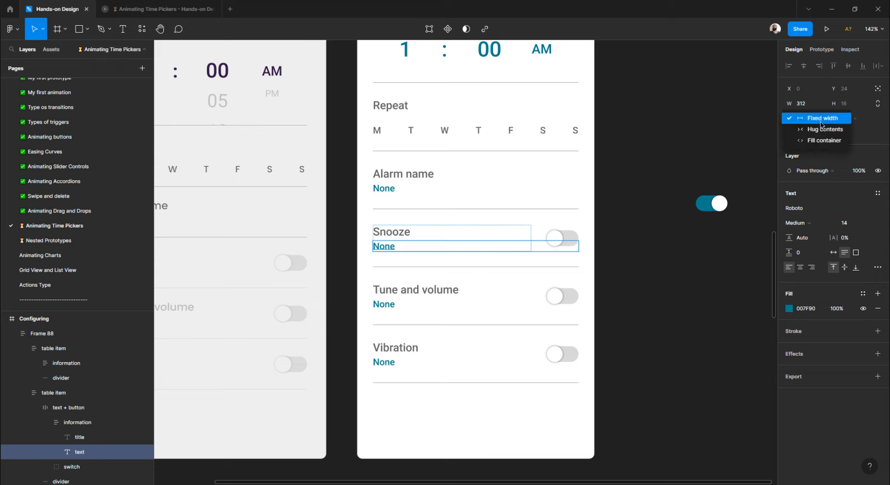
pyautogui.click(819, 140)
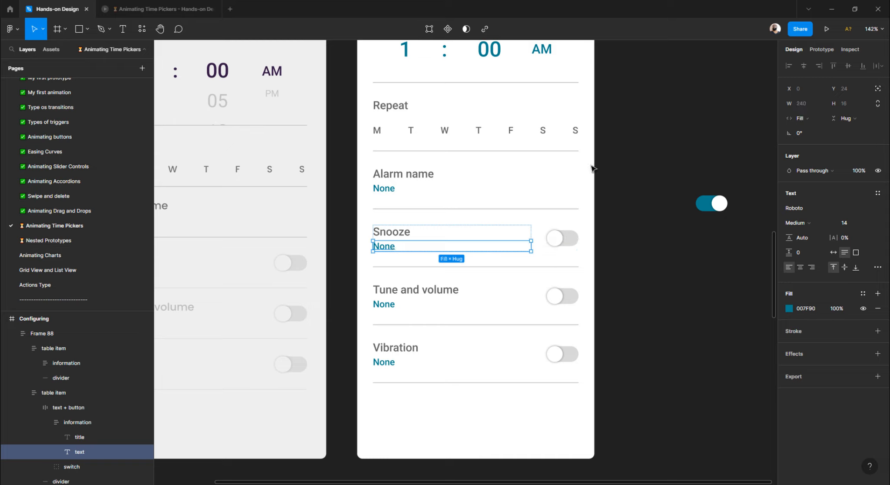
pyautogui.click(407, 232)
pyautogui.click(804, 118)
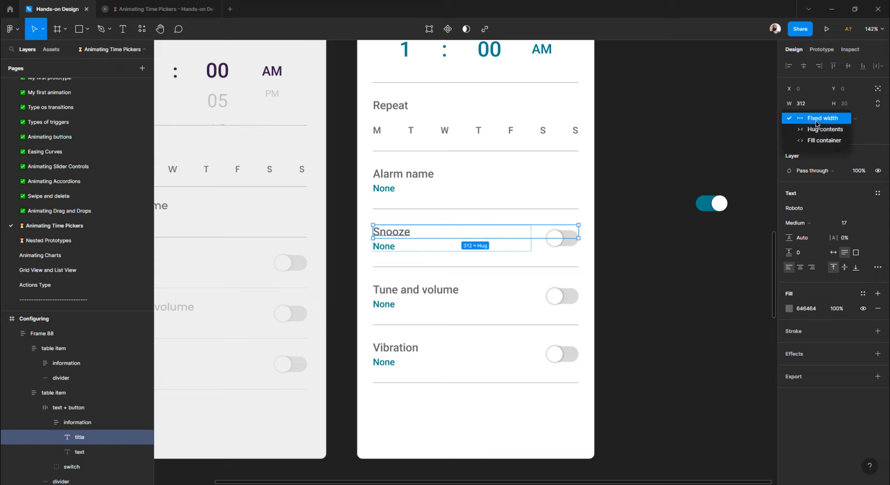
pyautogui.click(817, 142)
# - Set the text in the Tune and volume row to fill its container's width
pyautogui.click(414, 182)
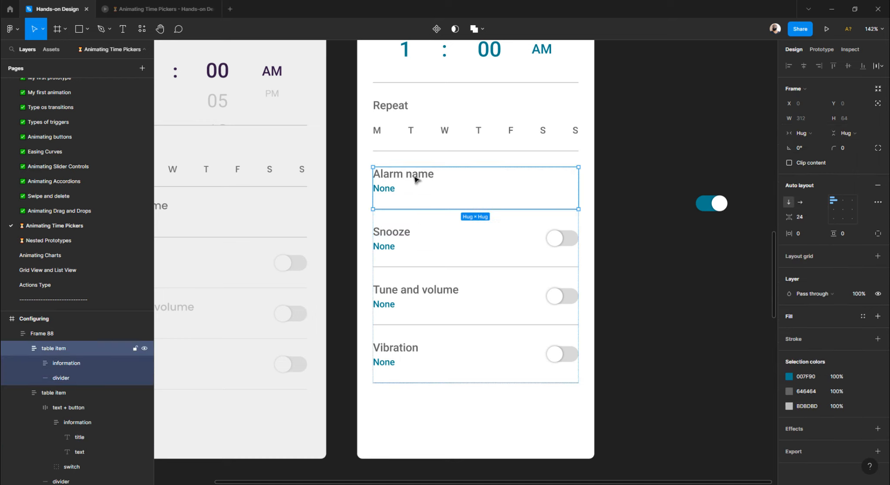
pyautogui.doubleClick(413, 183)
pyautogui.doubleClick(414, 181)
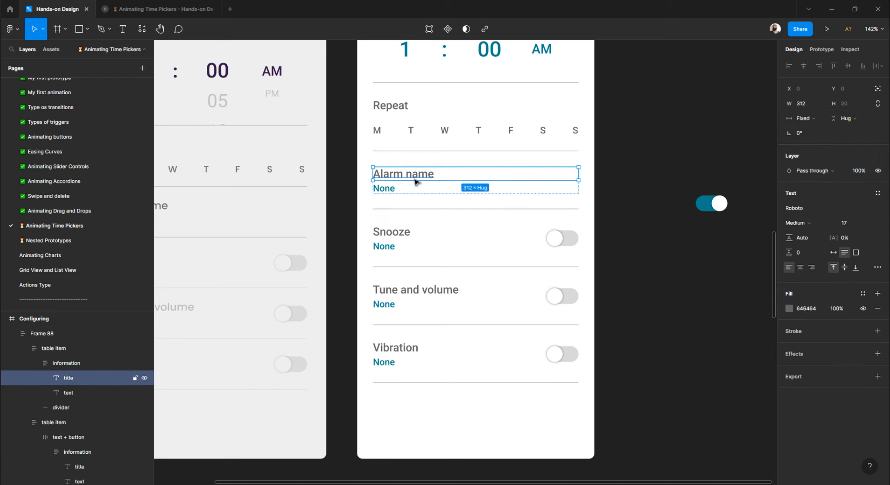
pyautogui.click(387, 291)
pyautogui.doubleClick(387, 291)
pyautogui.doubleClick(387, 291)
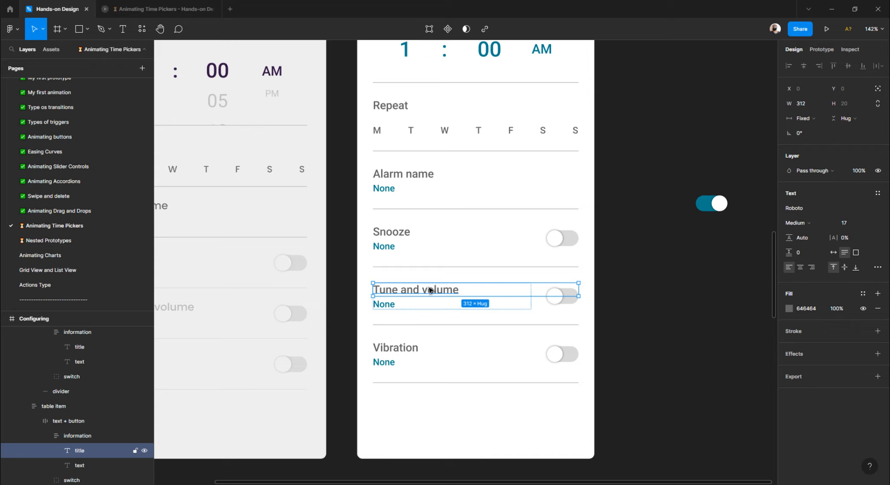
pyautogui.click(805, 118)
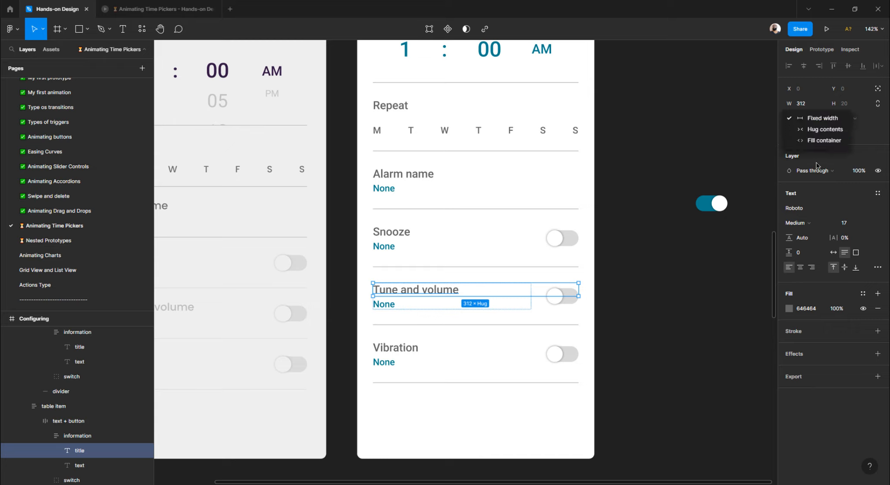
pyautogui.click(823, 140)
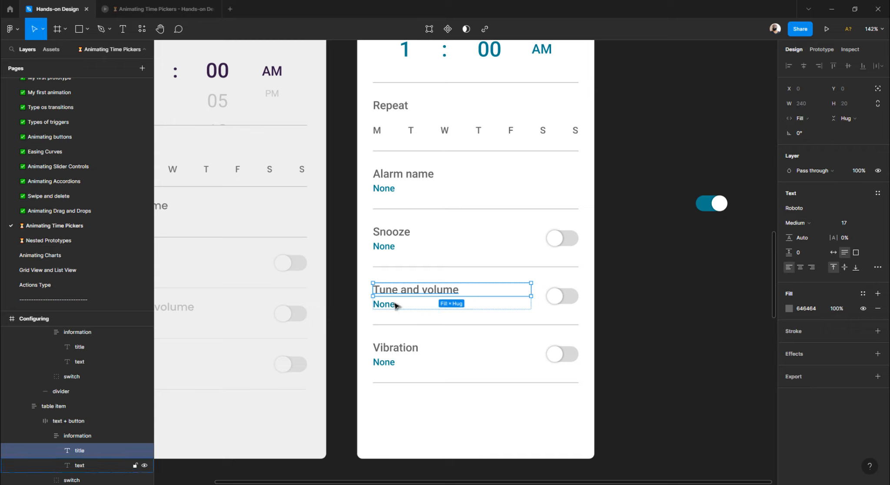
pyautogui.click(395, 305)
pyautogui.click(814, 120)
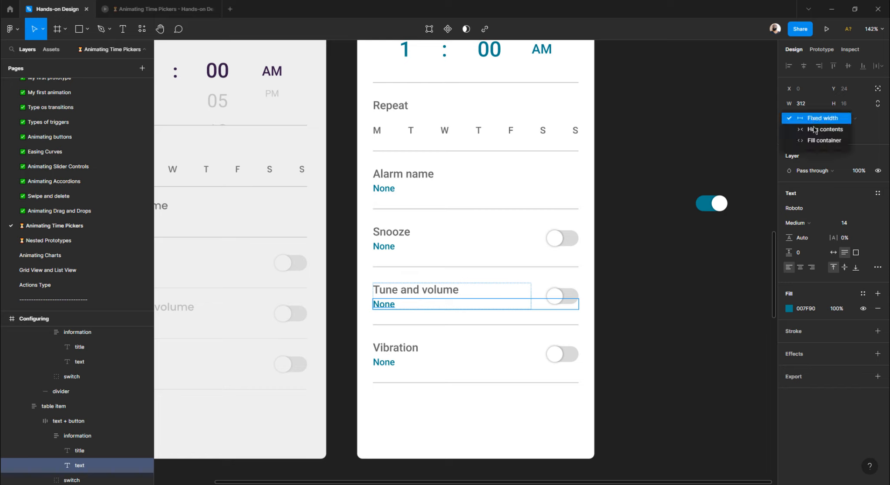
pyautogui.click(780, 155)
# - Set the horizontal resizing of Vibration's title and its "None" text to Fill container
pyautogui.click(400, 353)
pyautogui.click(400, 354)
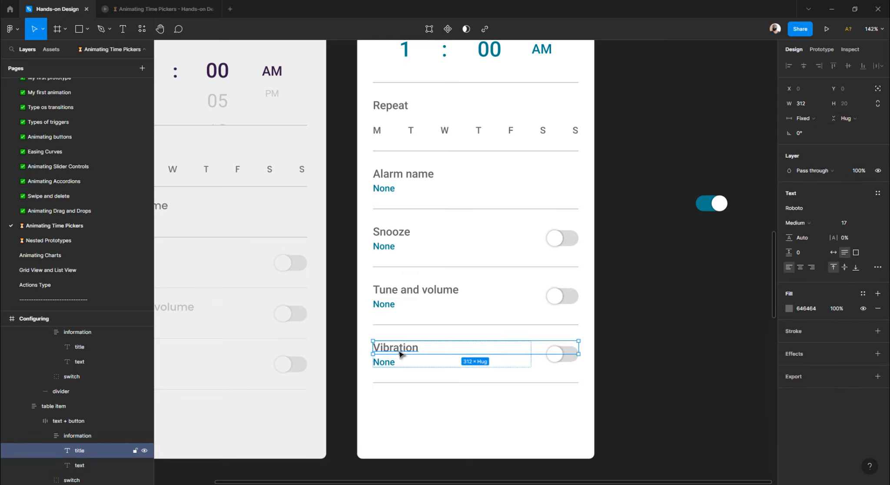
pyautogui.click(813, 119)
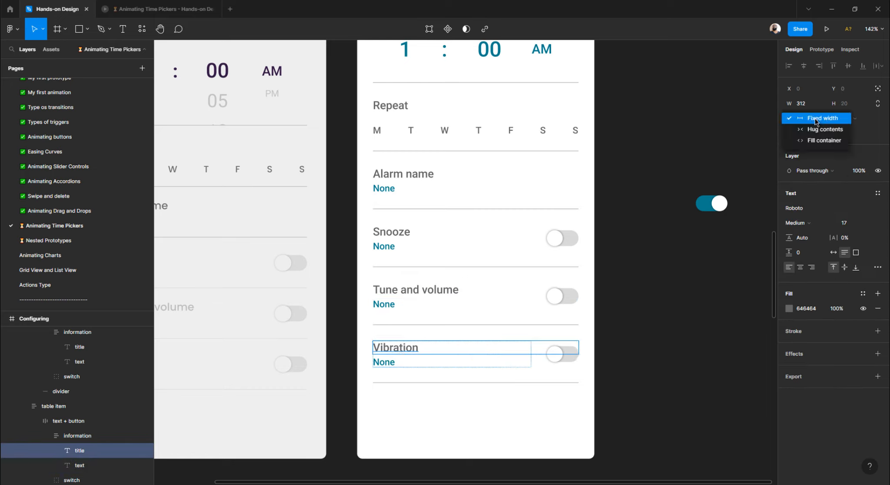
pyautogui.click(814, 140)
pyautogui.click(394, 366)
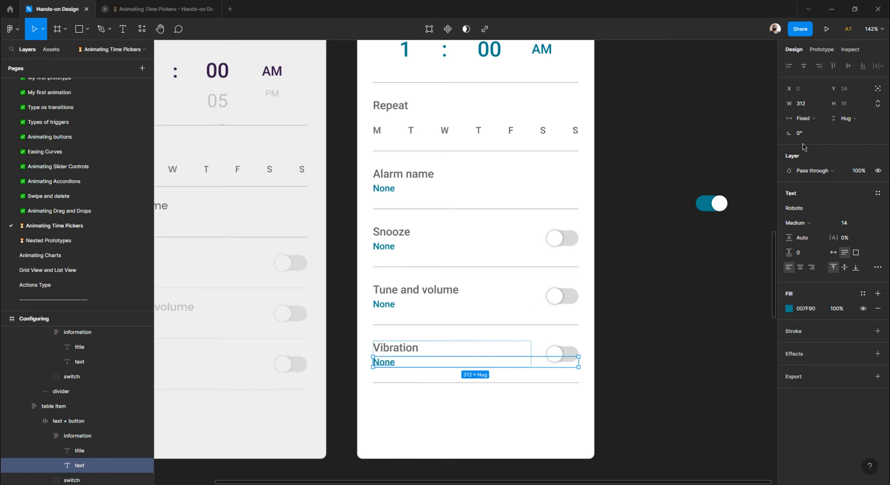
pyautogui.click(807, 118)
pyautogui.click(814, 140)
pyautogui.click(644, 367)
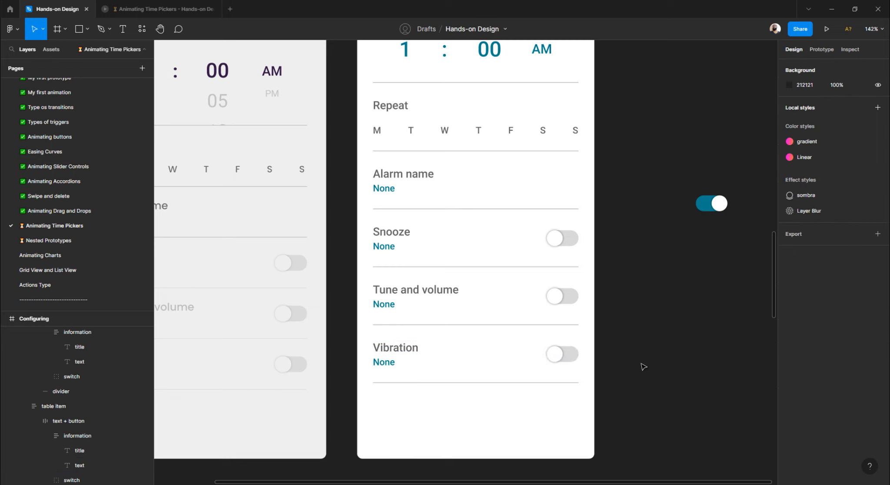
# - Reduce the layer opacity of the Snooze, Tune and volume, and Vibration rows together to 32%
pyautogui.scroll(-5, 617, 305)
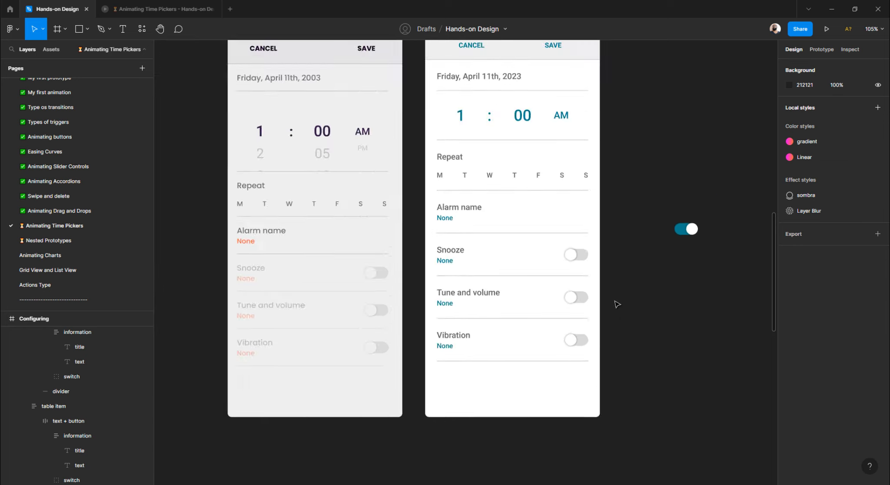
pyautogui.scroll(3, 552, 310)
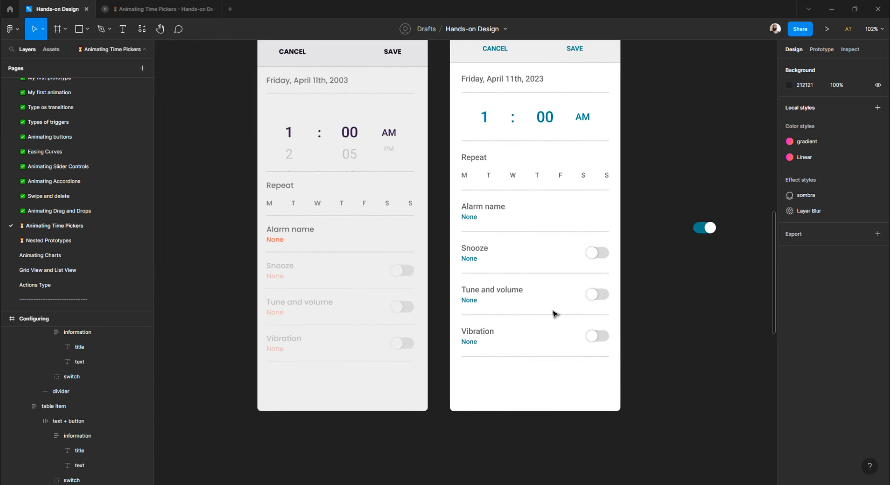
pyautogui.scroll(2, 555, 313)
pyautogui.scroll(-2, 553, 312)
pyautogui.hscroll(2, 523, 311)
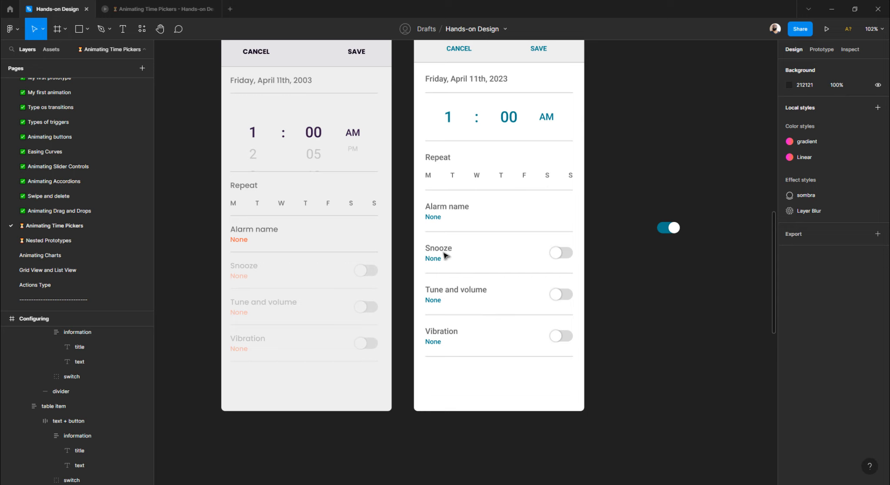
pyautogui.click(446, 256)
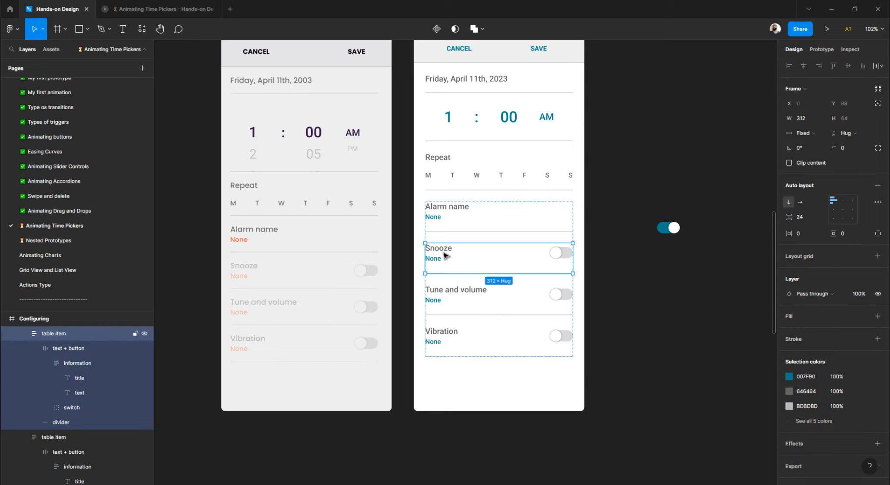
pyautogui.keyDown('shift'); pyautogui.click(441, 300); pyautogui.keyUp('shift')
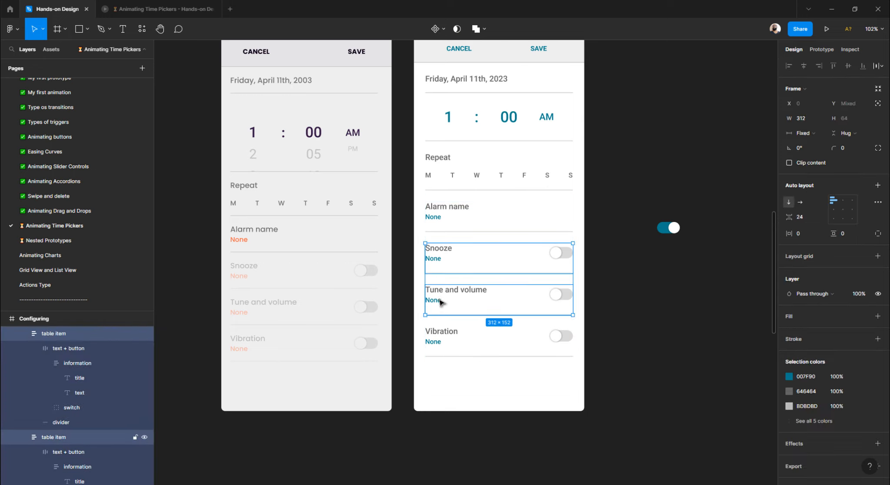
pyautogui.keyDown('shift'); pyautogui.click(440, 337); pyautogui.keyUp('shift')
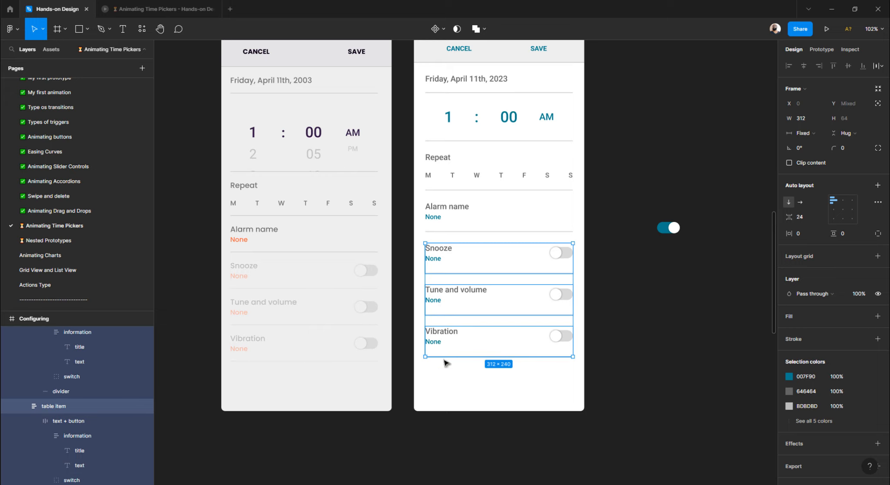
pyautogui.click(859, 293)
pyautogui.press('Return')
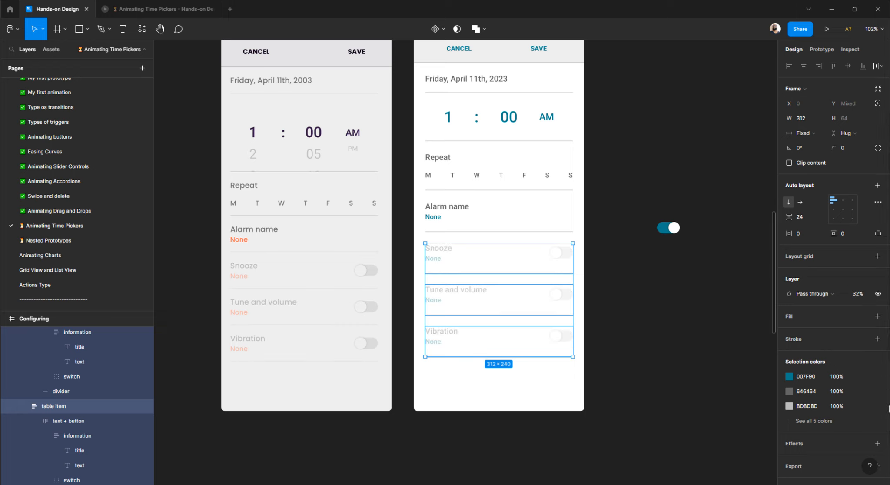
pyautogui.click(663, 356)
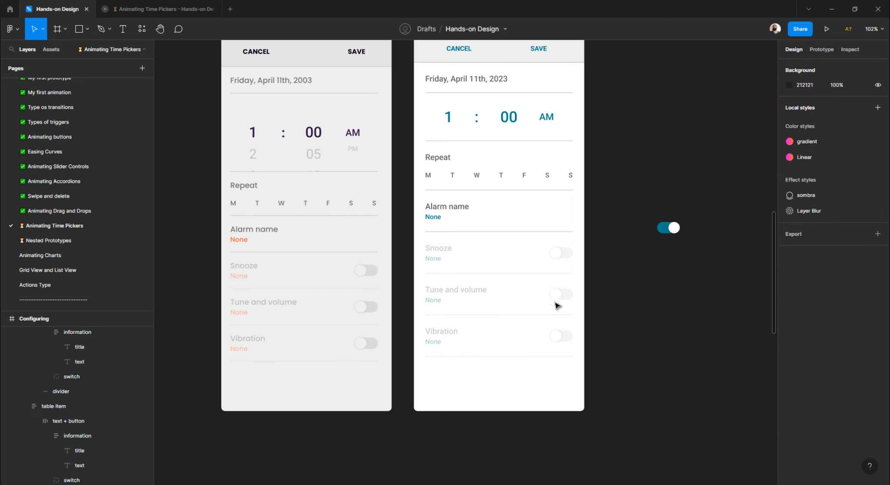
pyautogui.click(459, 262)
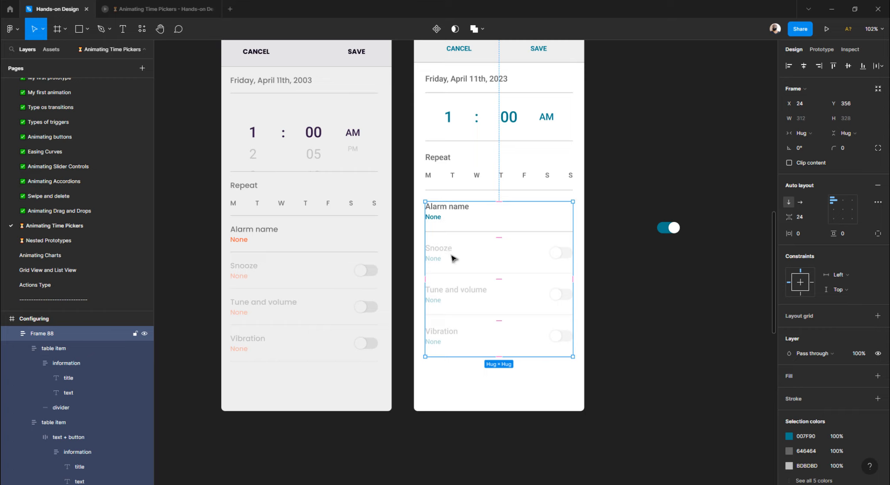
pyautogui.click(594, 267)
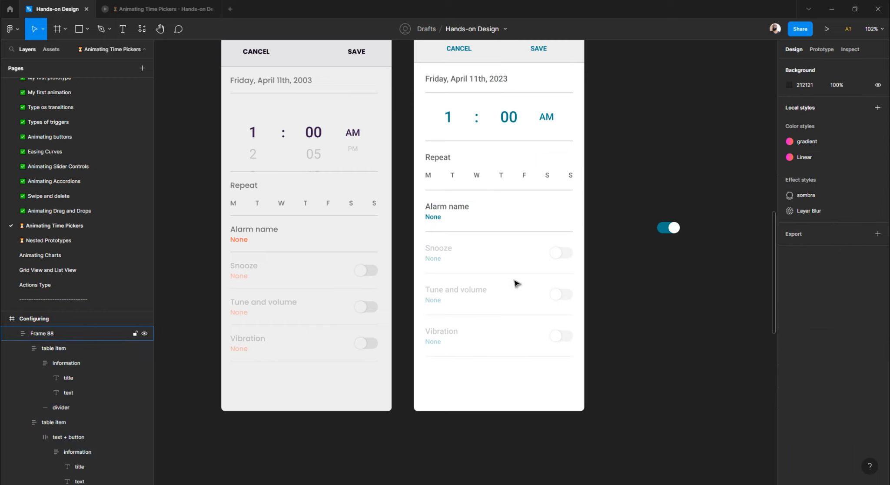
pyautogui.scroll(3, 505, 278)
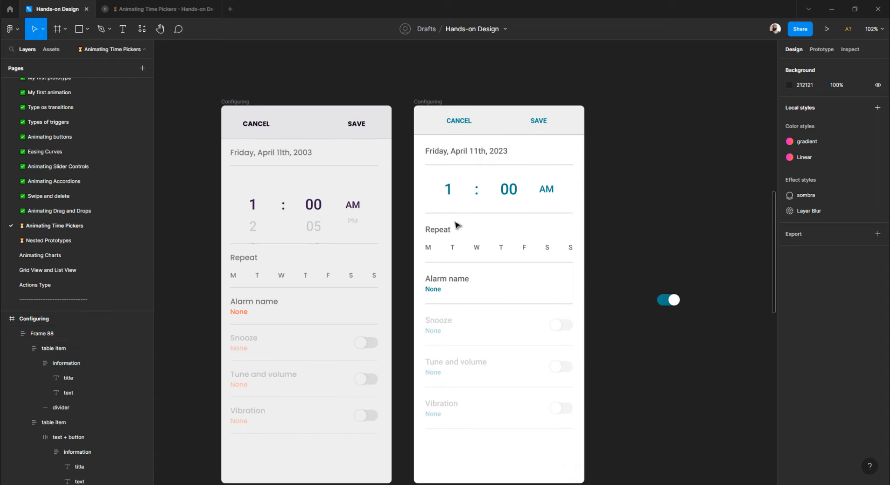
pyautogui.scroll(2, 254, 223)
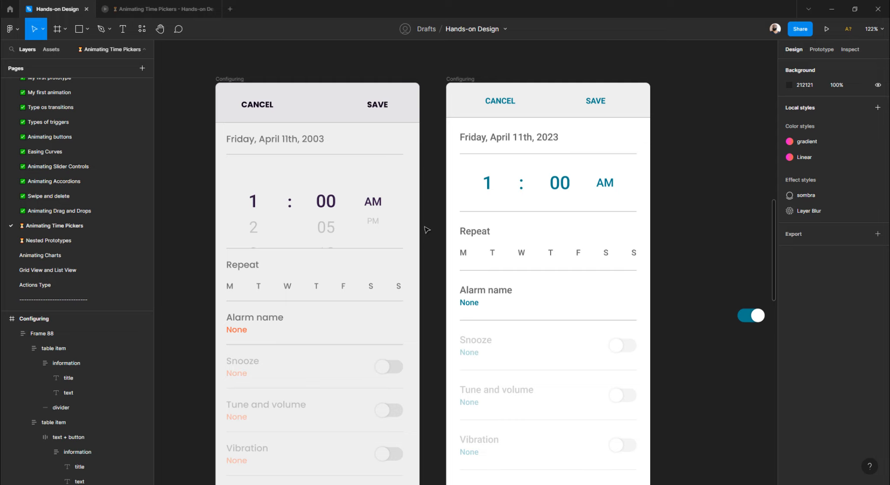
pyautogui.hscroll(2, 391, 223)
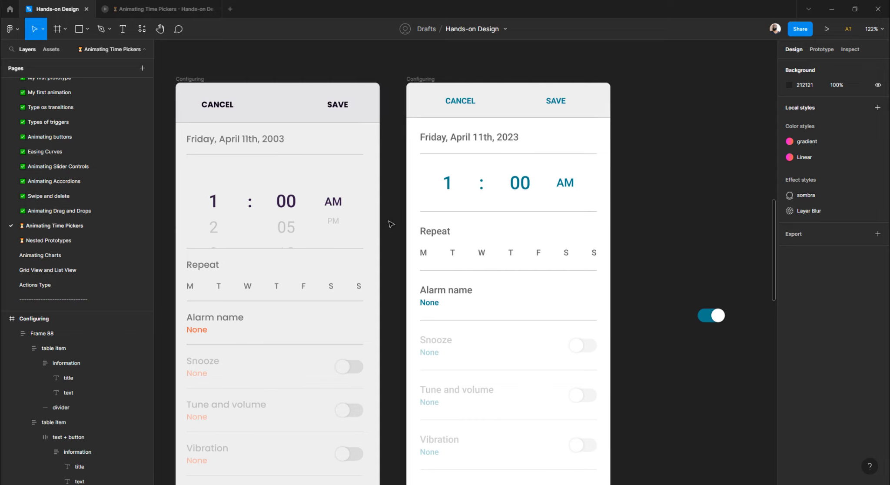
pyautogui.scroll(-2, 391, 224)
pyautogui.scroll(-5, 391, 223)
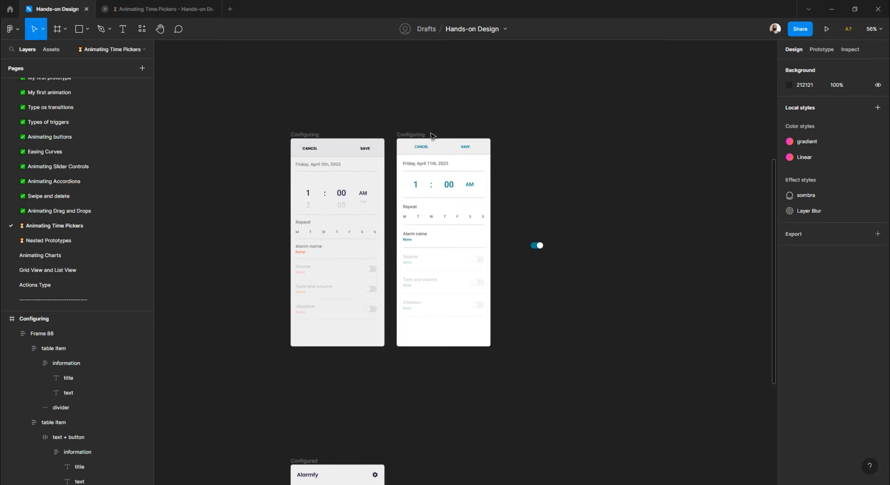
# - Move the loose teal switch farther away from the new Configuring frame
pyautogui.scroll(-2, 432, 136)
pyautogui.hscroll(-1, 464, 139)
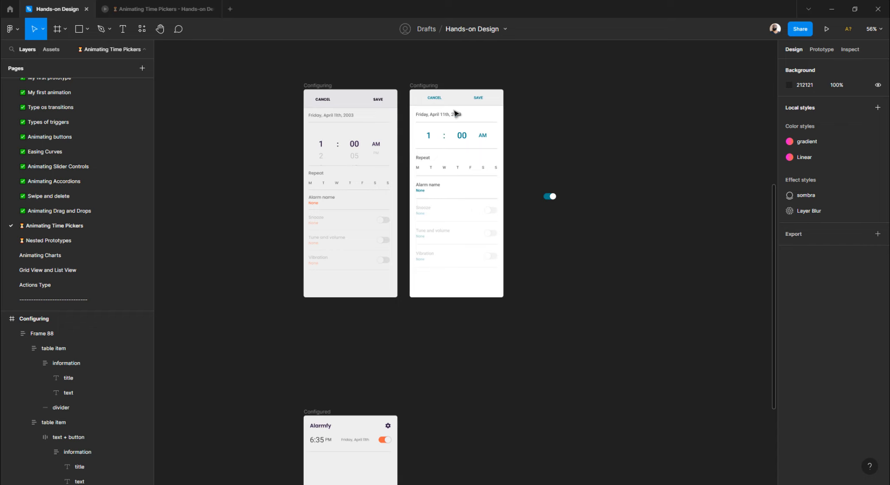
pyautogui.click(417, 86)
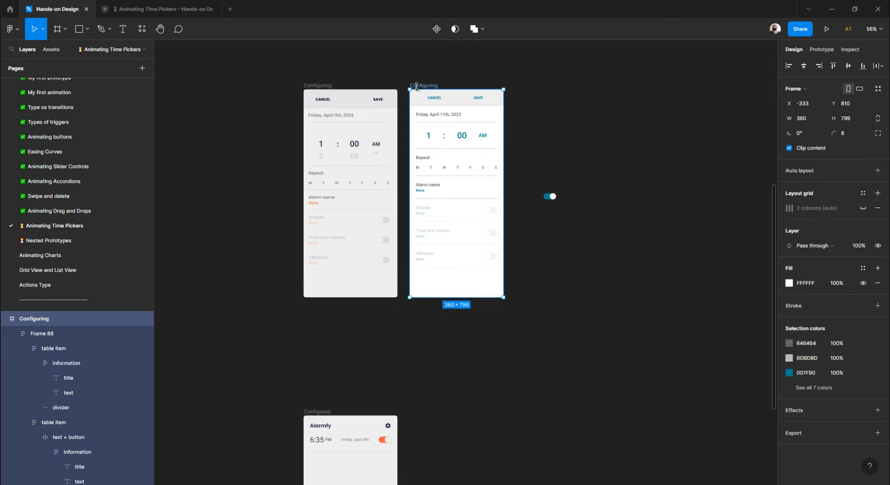
pyautogui.moveTo(551, 198); pyautogui.dragTo(636, 266)
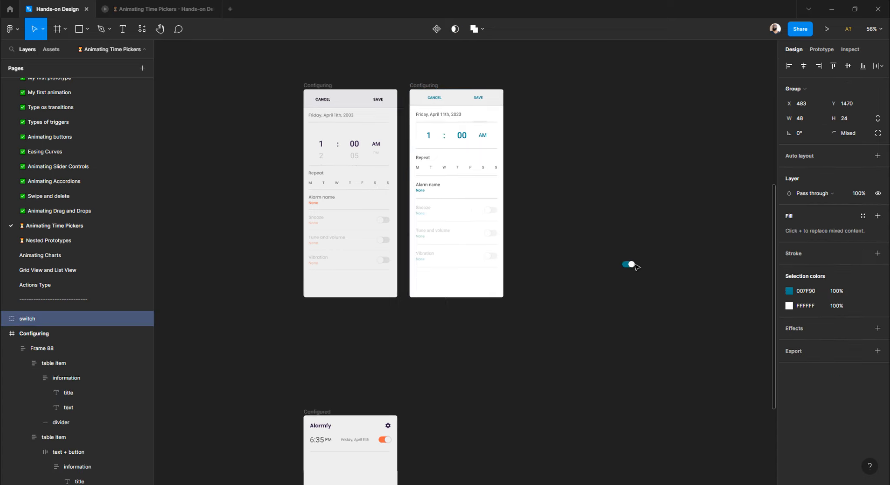
pyautogui.click(582, 183)
# - Duplicate the new Configuring frame and place the copy beside the Configured screen, aligned with it at X -333, Y 2063
pyautogui.click(418, 87)
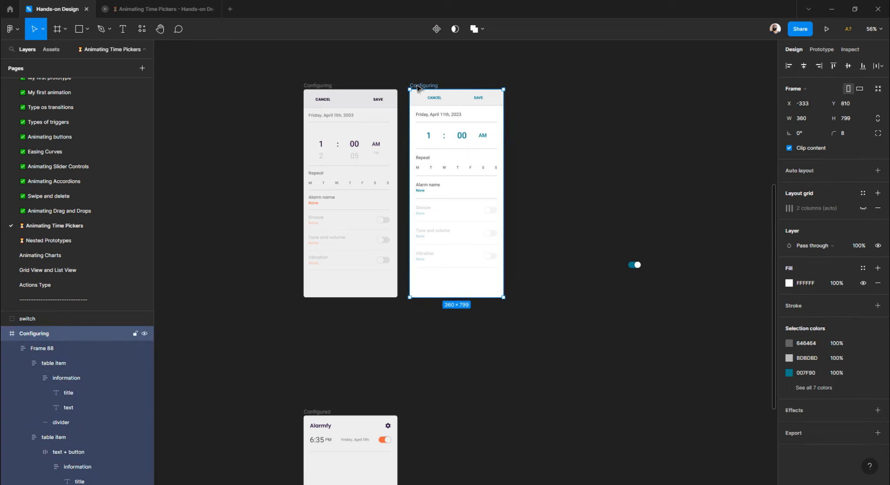
pyautogui.hotkey('ctrl', 'd')
pyautogui.moveTo(525, 89); pyautogui.dragTo(439, 350)
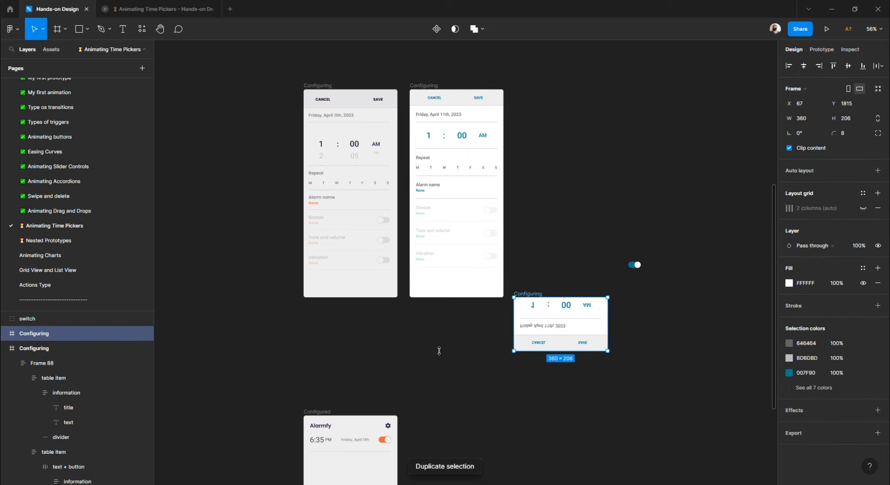
pyautogui.hotkey('ctrl', 'z')
pyautogui.moveTo(529, 86); pyautogui.dragTo(455, 368)
pyautogui.scroll(-6, 457, 261)
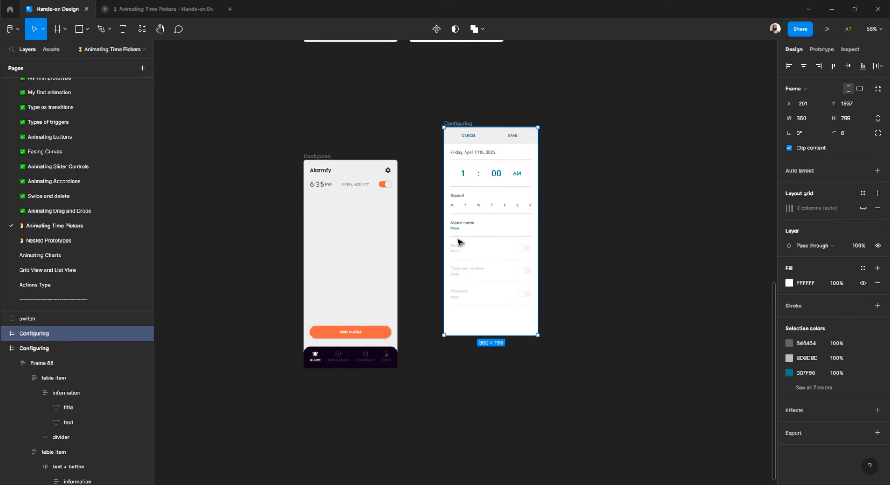
pyautogui.moveTo(464, 124); pyautogui.dragTo(430, 156)
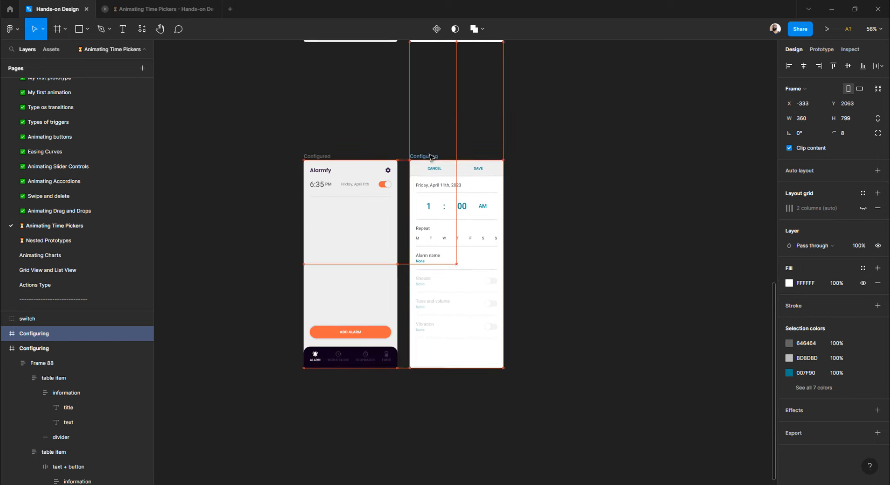
pyautogui.scroll(-3, 432, 198)
pyautogui.scroll(3, 560, 131)
pyautogui.click(560, 156)
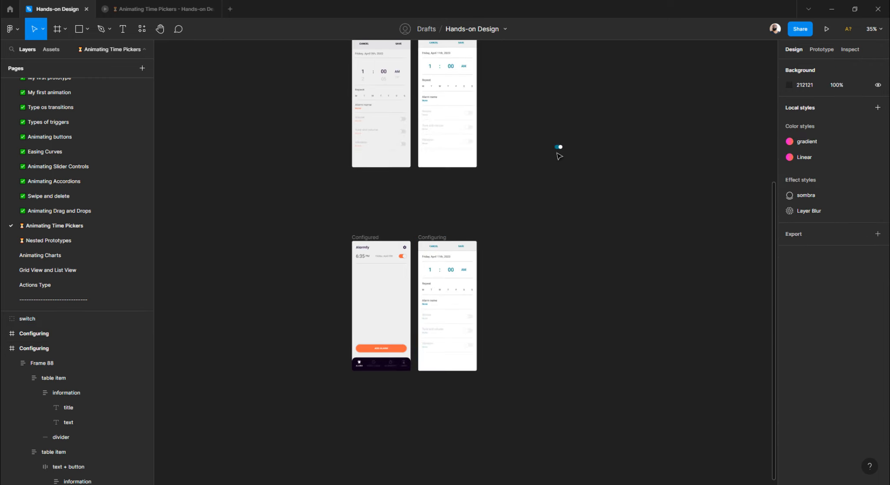
# - Move the loose teal switch next to the duplicated Configuring frame, at X 136, Y 2178
pyautogui.moveTo(559, 147); pyautogui.dragTo(496, 262)
pyautogui.scroll(4, 494, 262)
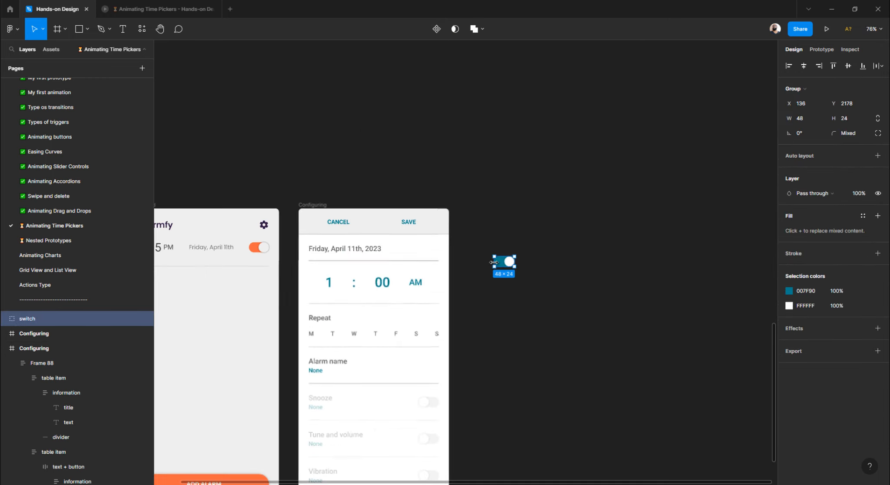
pyautogui.hscroll(-4, 494, 262)
pyautogui.scroll(-1, 494, 263)
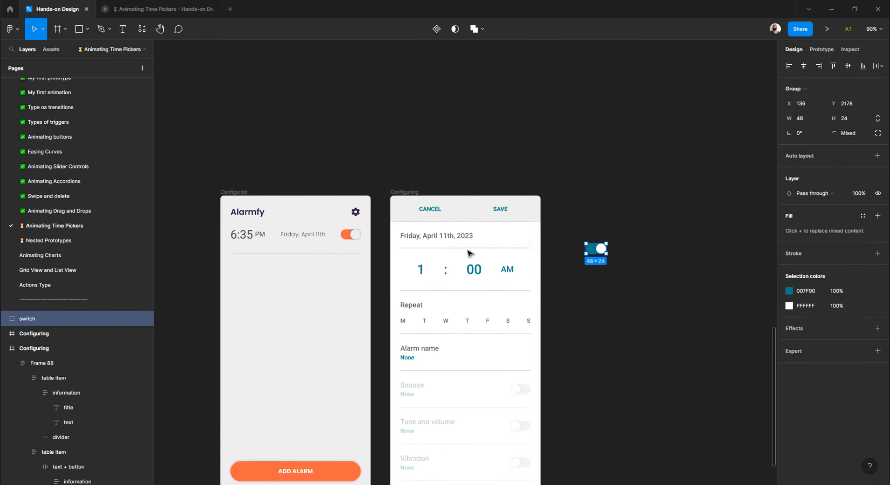
pyautogui.scroll(-2, 468, 253)
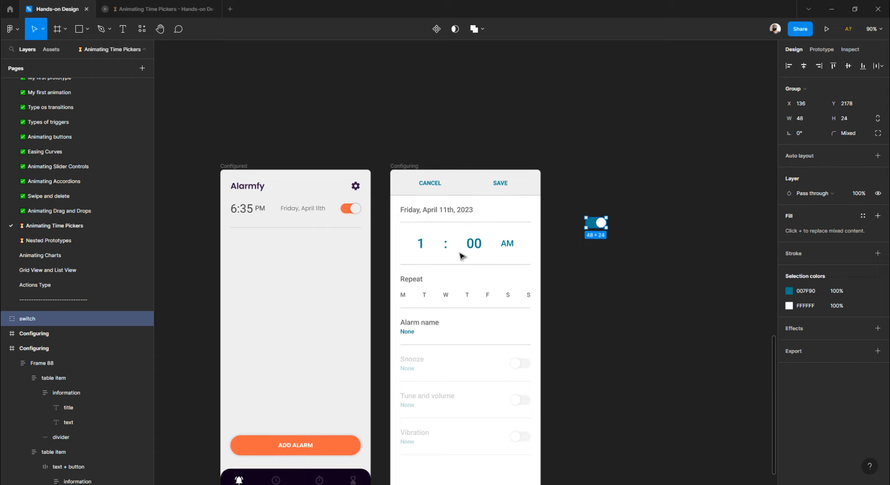
pyautogui.scroll(-7, 460, 256)
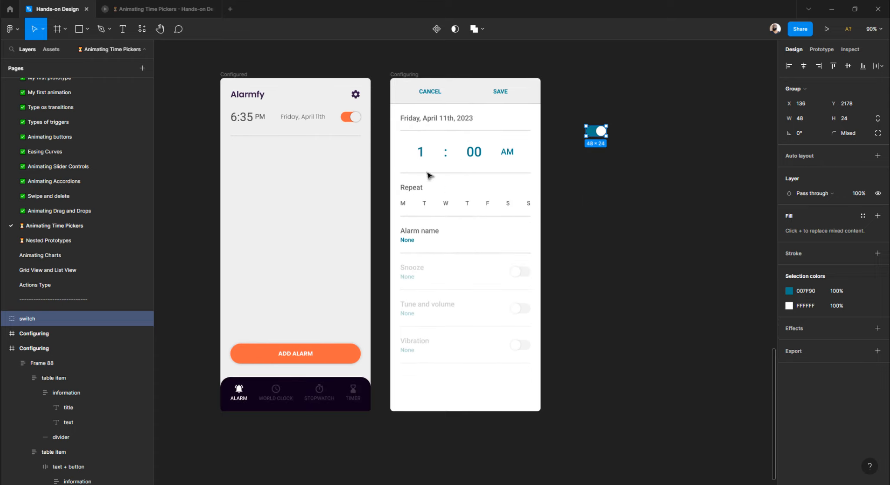
pyautogui.scroll(4, 427, 175)
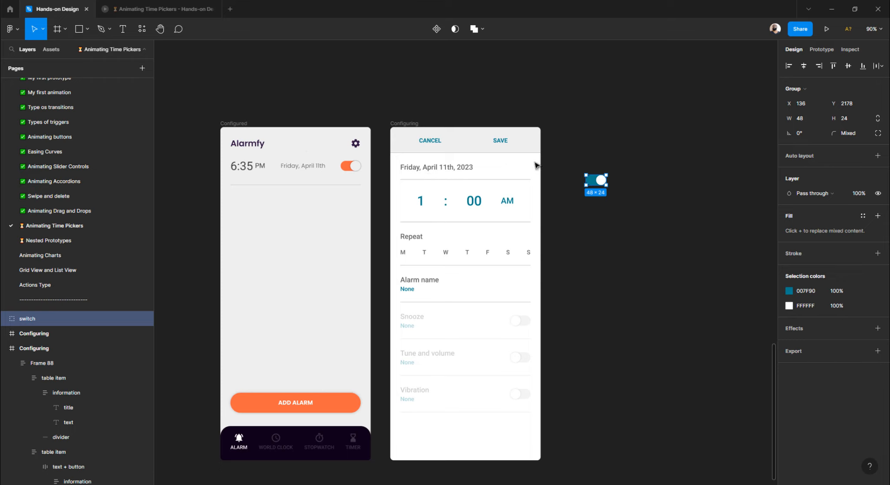
pyautogui.click(611, 158)
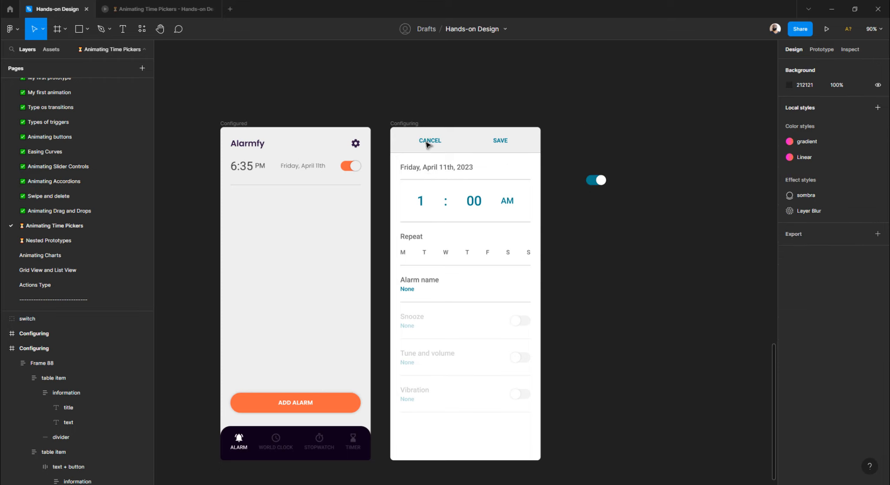
# - Delete the CANCEL and SAVE header, including its background, from the duplicated Configuring frame
pyautogui.scroll(3, 426, 145)
pyautogui.click(426, 145)
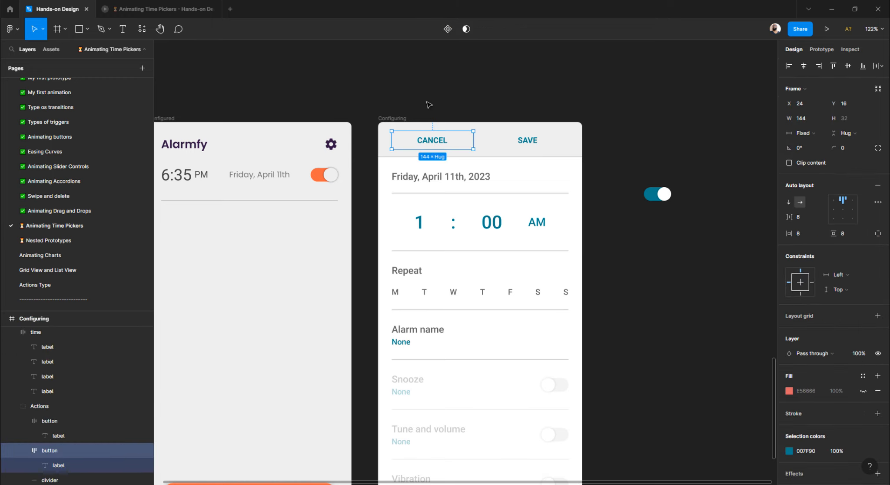
pyautogui.press('Delete')
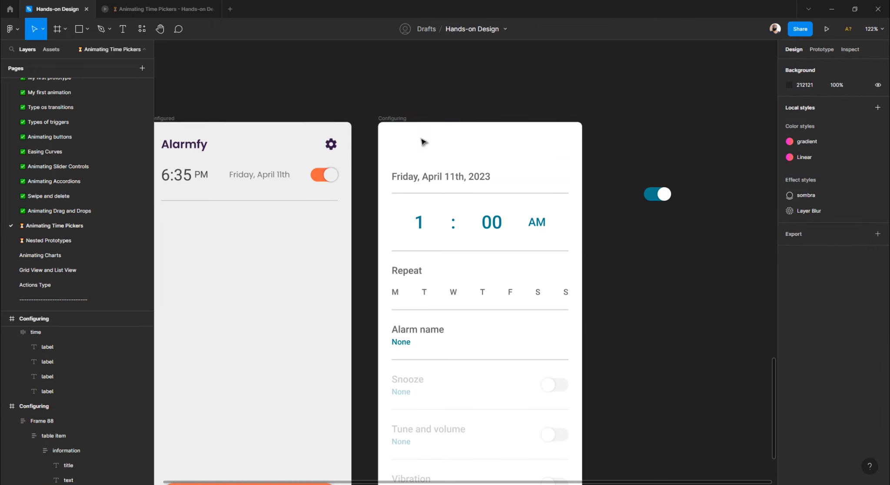
# - Add the title text "Alarmfy" above the date in the duplicated Configuring frame
pyautogui.hscroll(-2, 424, 142)
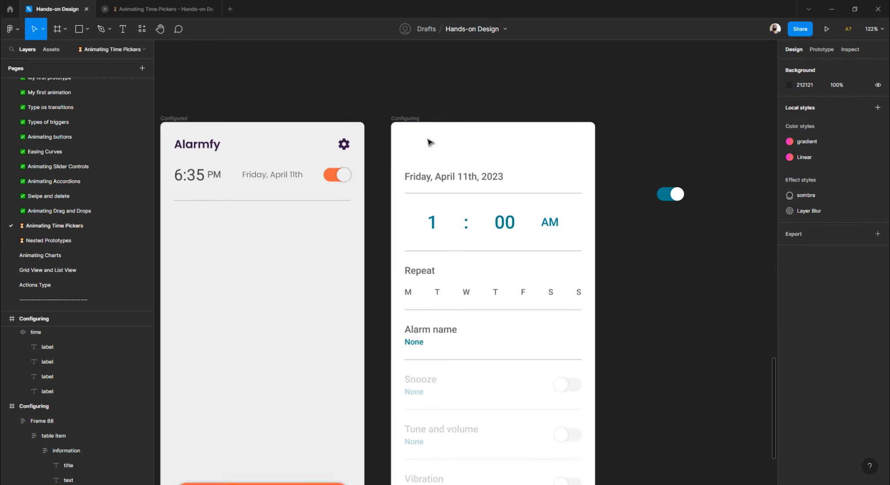
pyautogui.click(202, 148)
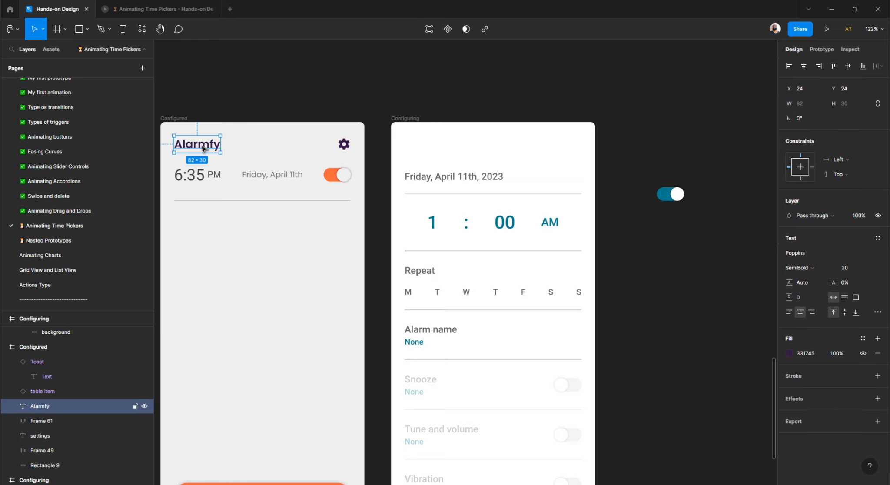
pyautogui.click(255, 81)
pyautogui.press('t')
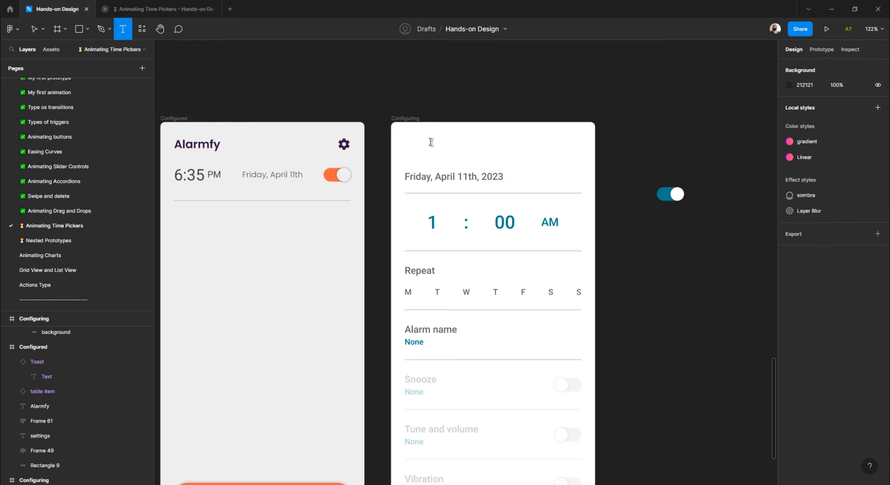
pyautogui.click(418, 140)
pyautogui.write('A')
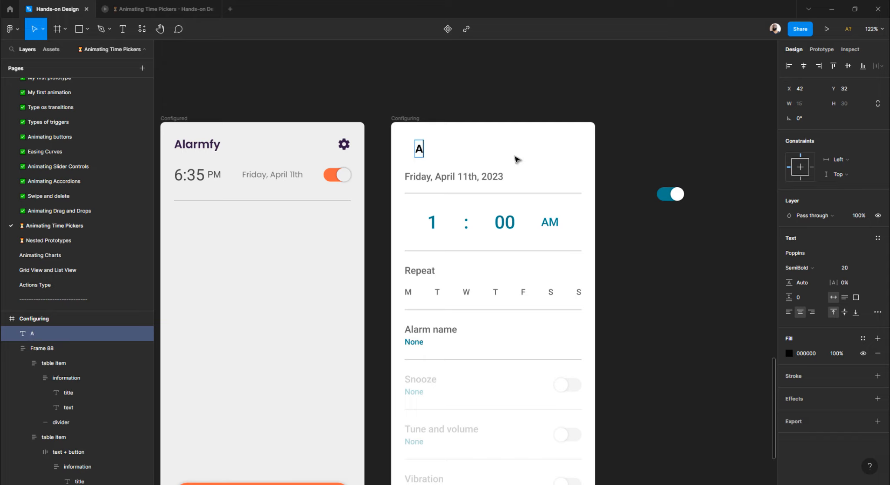
pyautogui.write('larmfy')
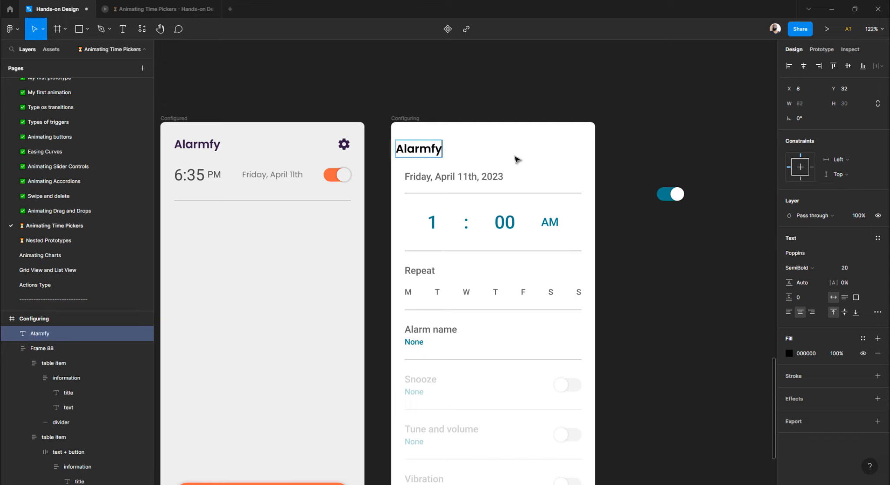
pyautogui.press('Escape')
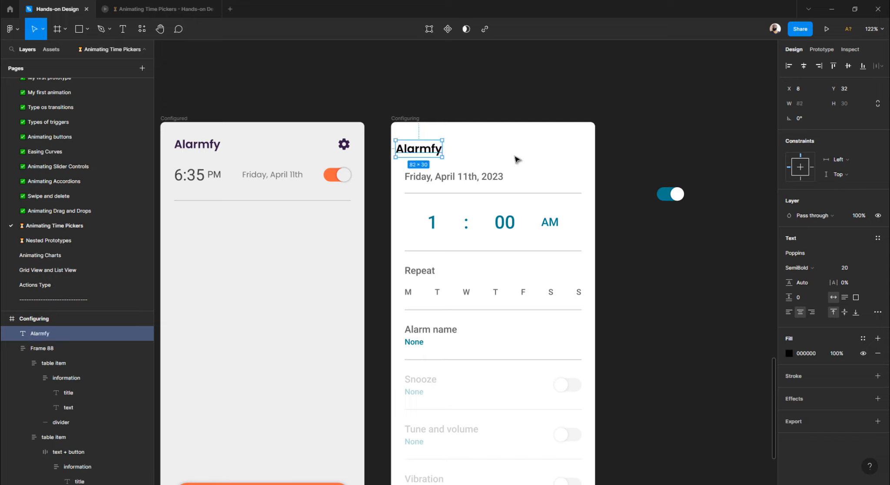
# - Set the new Alarmfy title's font size to 19
pyautogui.click(852, 271)
pyautogui.write('18')
pyautogui.press('Return')
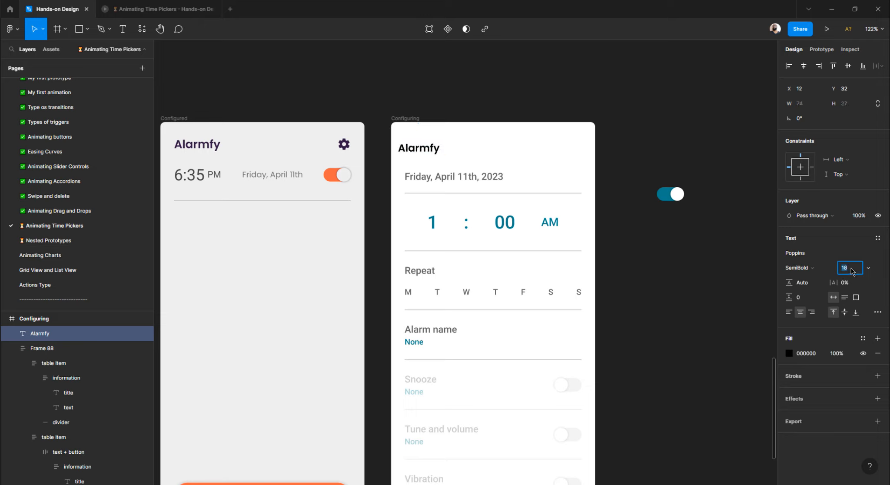
pyautogui.press('Up')
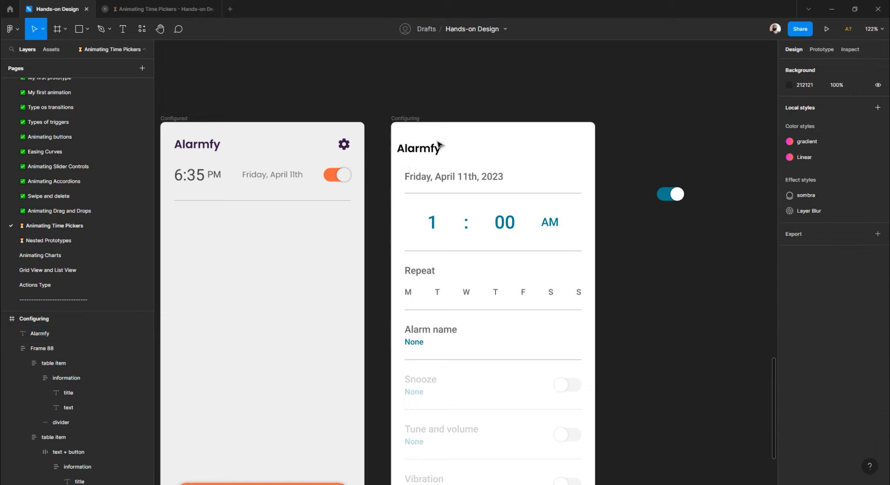
# - Position the new Alarmfy title at X 24, Y 24 in its frame
pyautogui.moveTo(424, 152); pyautogui.dragTo(429, 148)
pyautogui.press('alt')
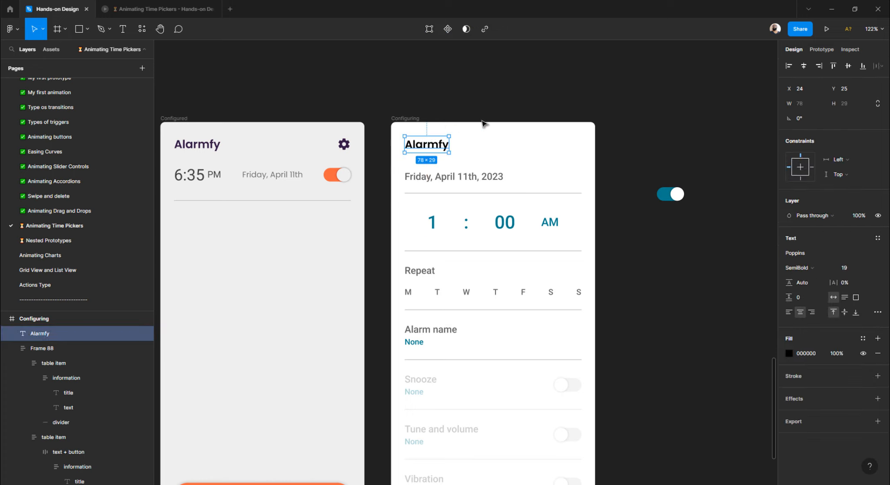
pyautogui.press('Up')
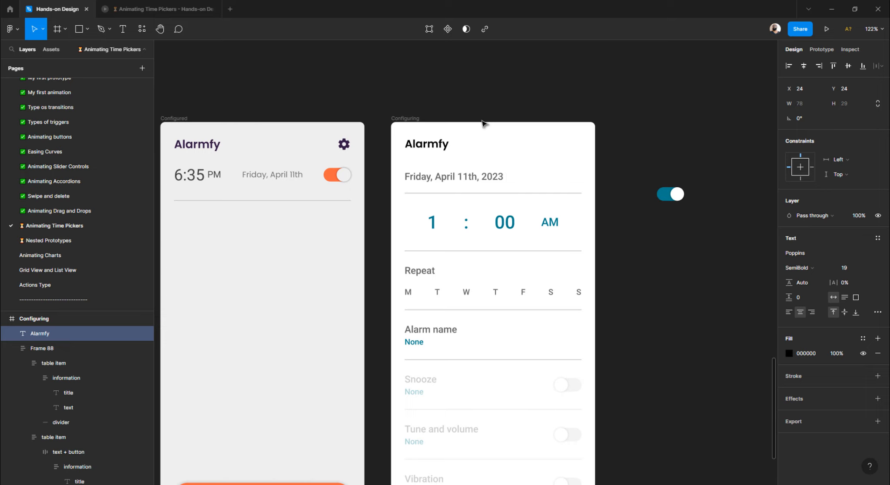
pyautogui.press('alt')
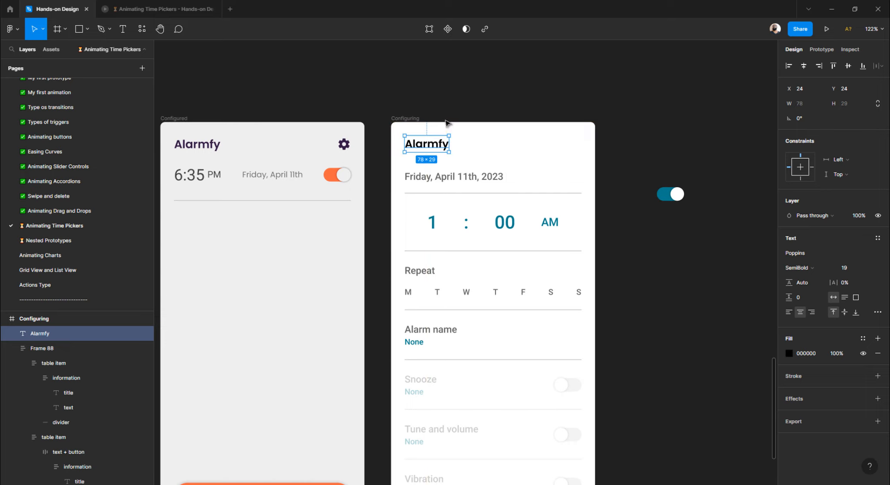
pyautogui.click(453, 111)
pyautogui.click(442, 147)
pyautogui.click(467, 99)
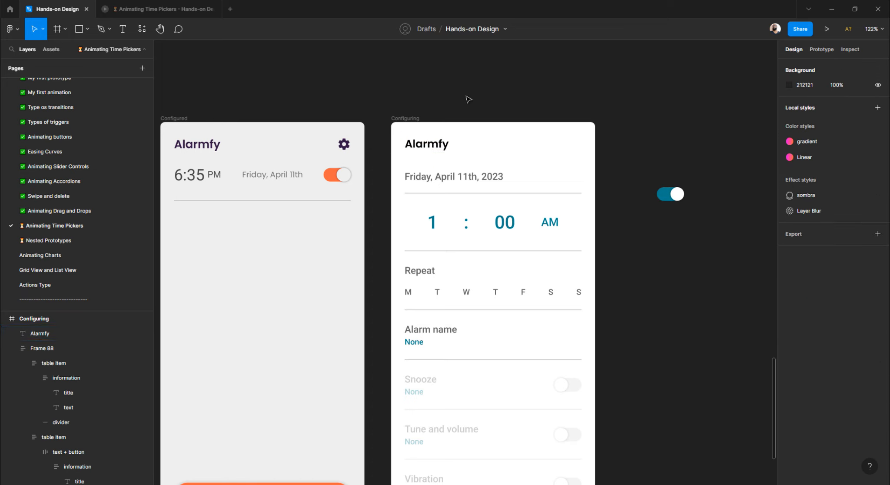
# - Check the reference screen's settings icon, and search the plugins for "icon" to run Feather Icons
pyautogui.click(350, 150)
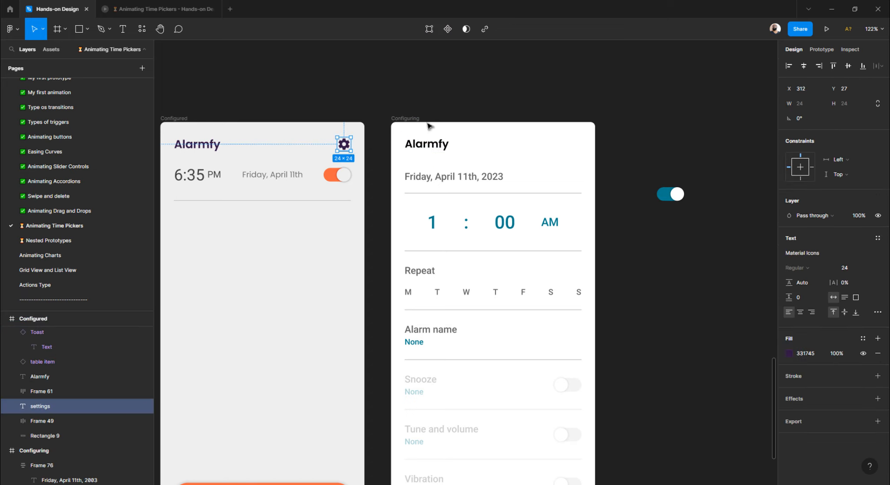
pyautogui.click(461, 106)
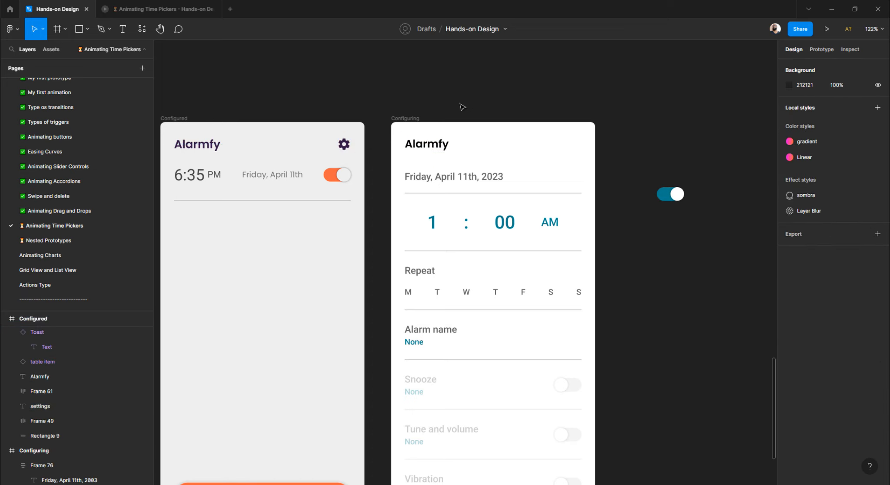
pyautogui.click(10, 29)
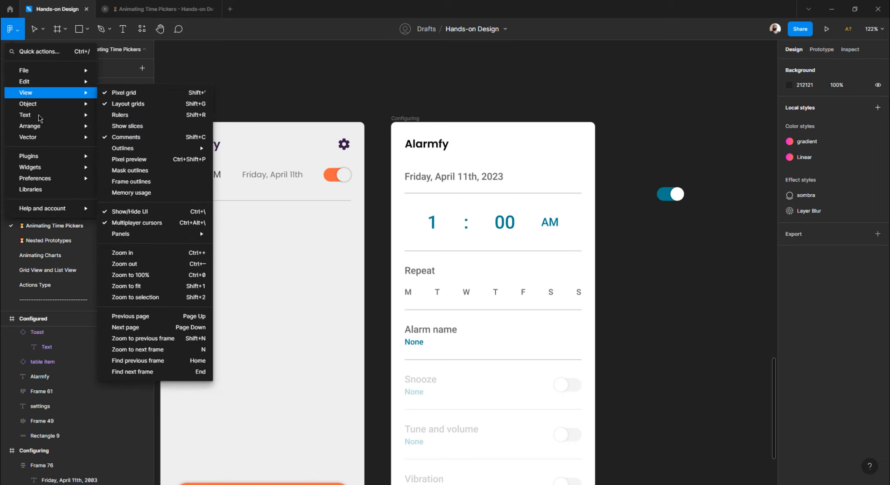
pyautogui.moveTo(36, 159)
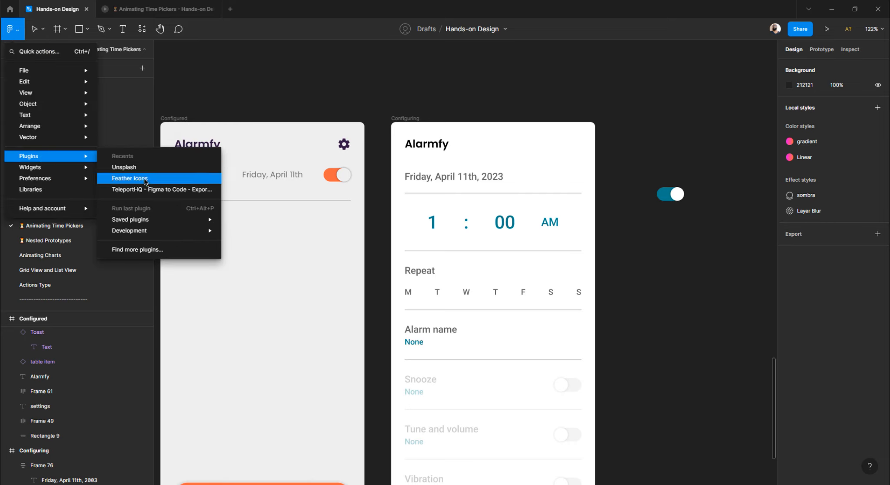
pyautogui.click(138, 250)
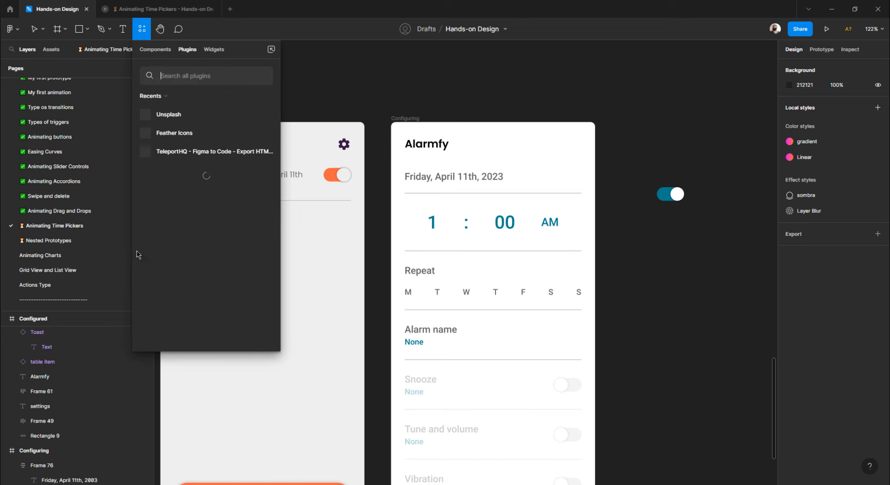
pyautogui.write('icons')
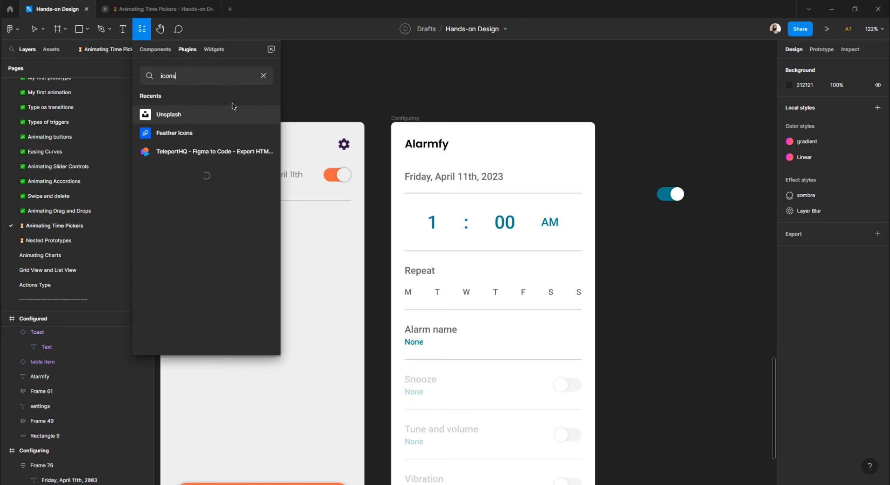
pyautogui.press('BackSpace')
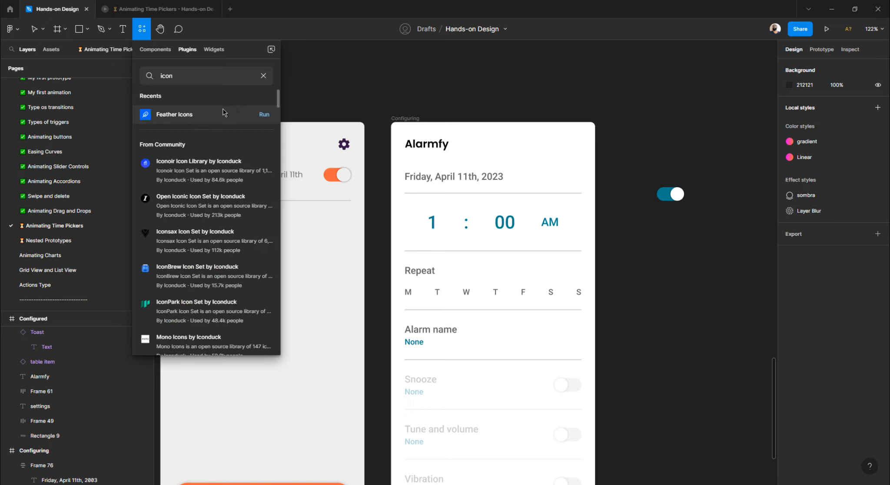
pyautogui.click(189, 117)
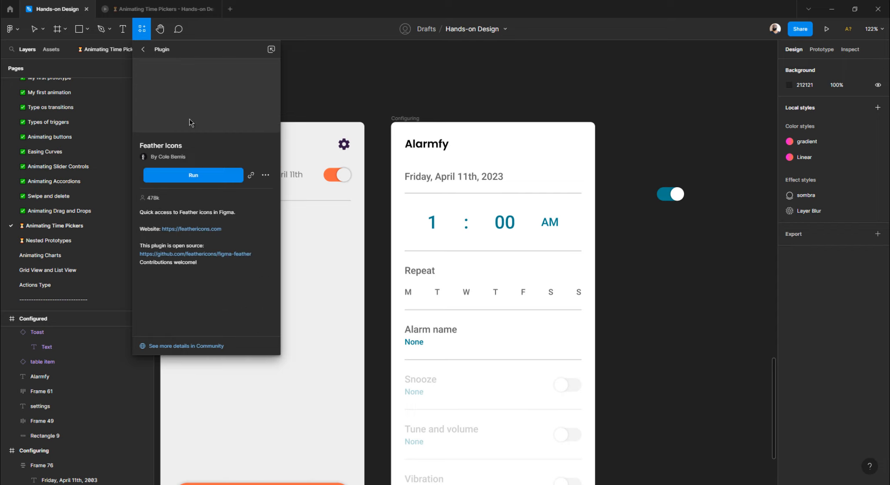
pyautogui.click(200, 174)
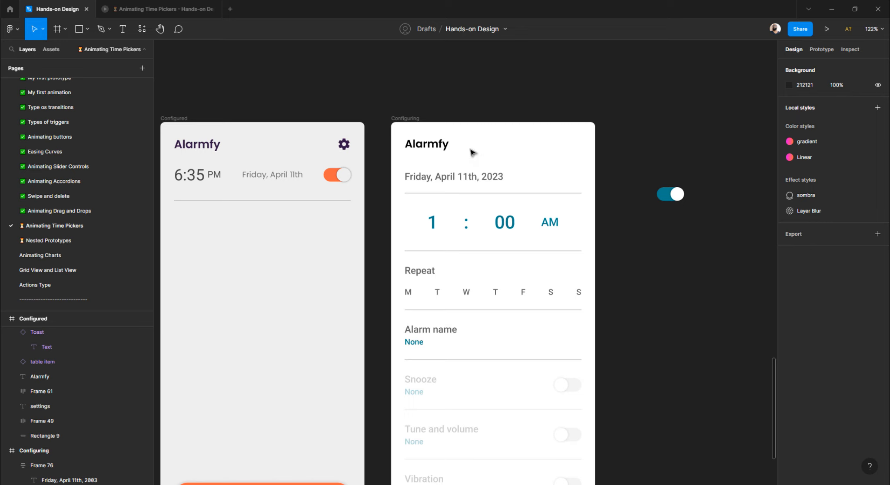
# - Search the Feather Icons library for "conf" with the Alarmfy title selected
pyautogui.click(432, 145)
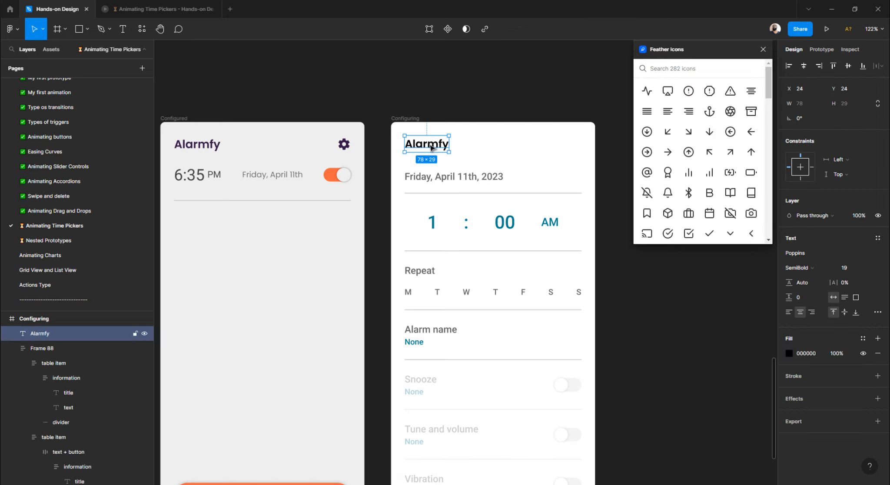
pyautogui.click(692, 68)
pyautogui.write('conf')
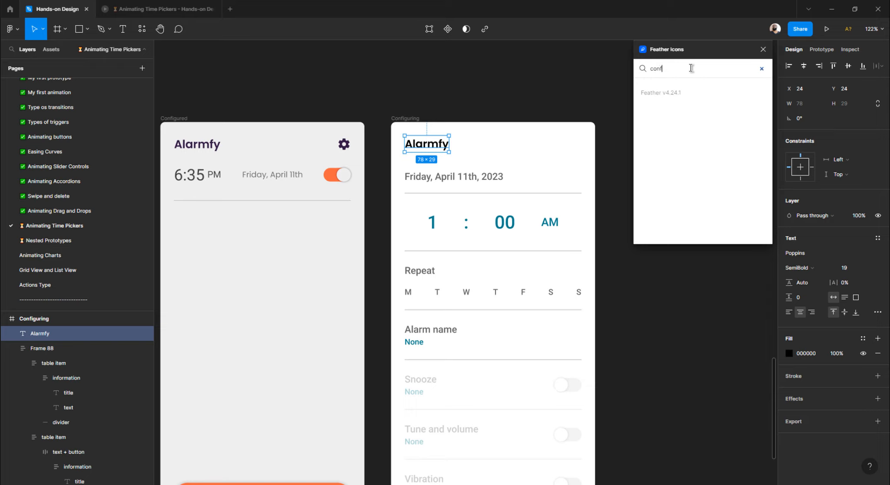
# - Search the Feather Icons plugin for "set" and close the plugin without importing an icon
pyautogui.press('BackSpace')
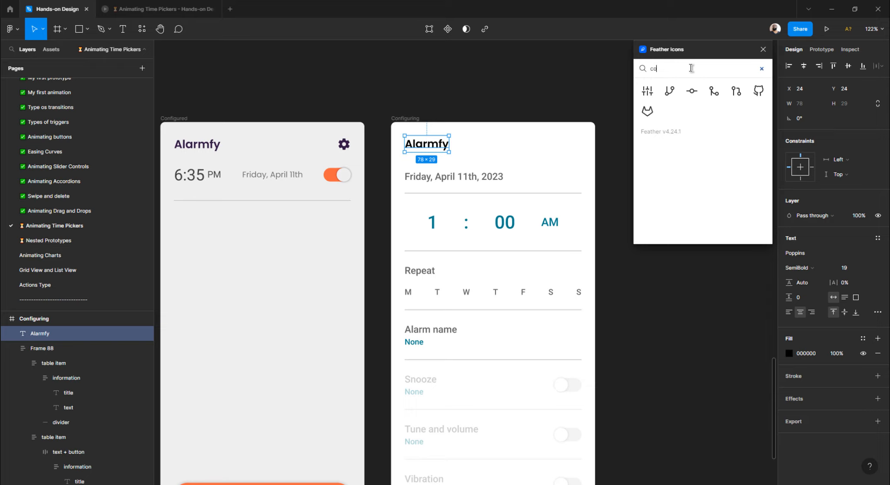
pyautogui.press('BackSpace')
pyautogui.press('BackSpace')
pyautogui.write('set')
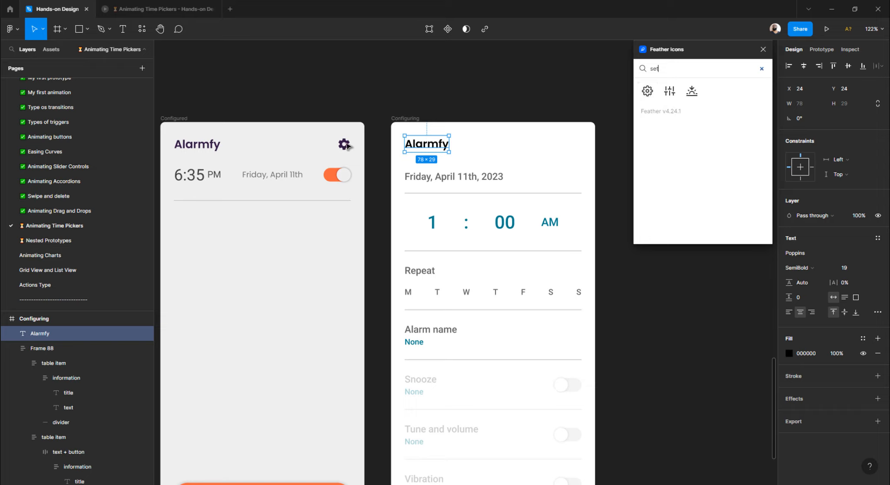
pyautogui.click(764, 52)
# - Search the available plugins for "icons" and run Iconify, placing its window clear of the Configured frame
pyautogui.click(17, 30)
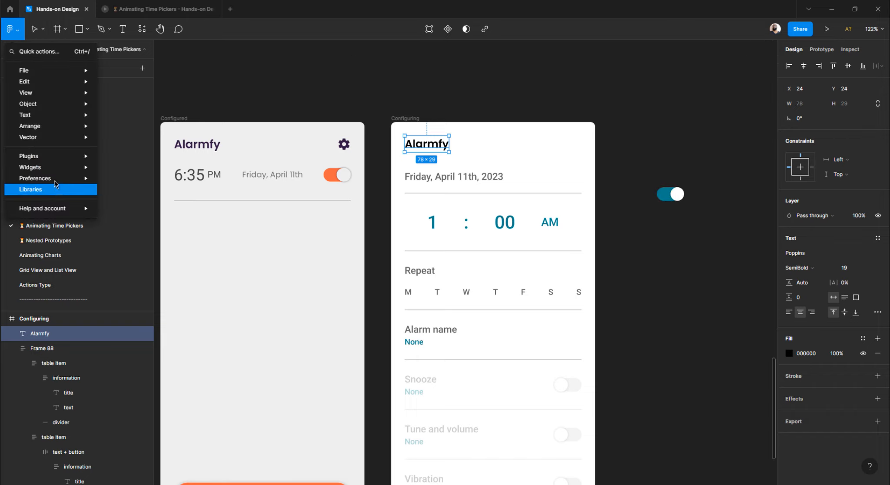
pyautogui.moveTo(55, 182)
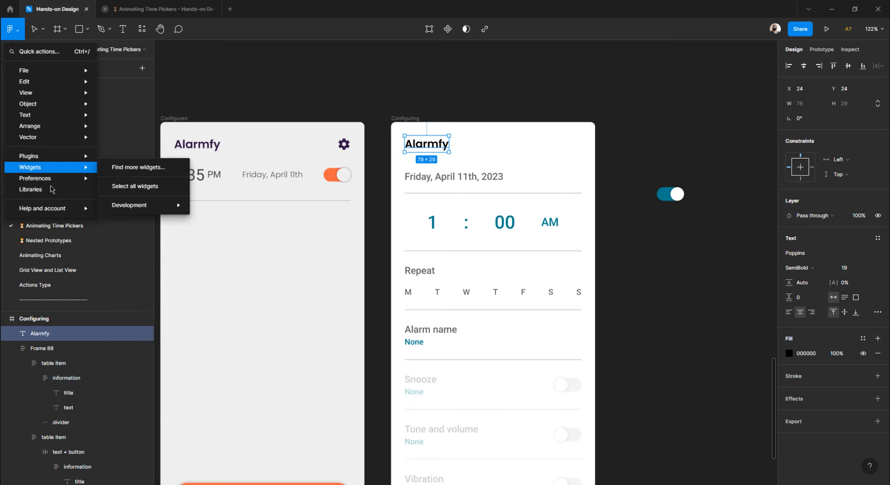
pyautogui.moveTo(56, 157)
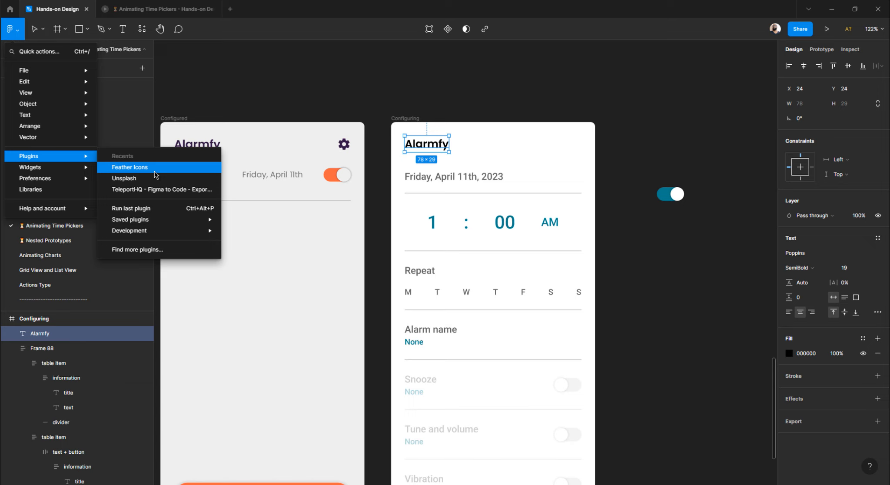
pyautogui.click(153, 250)
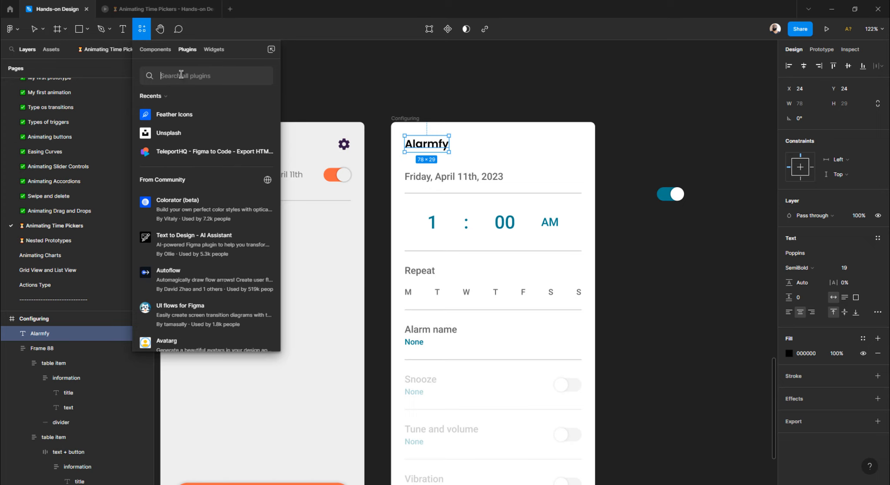
pyautogui.write('icons')
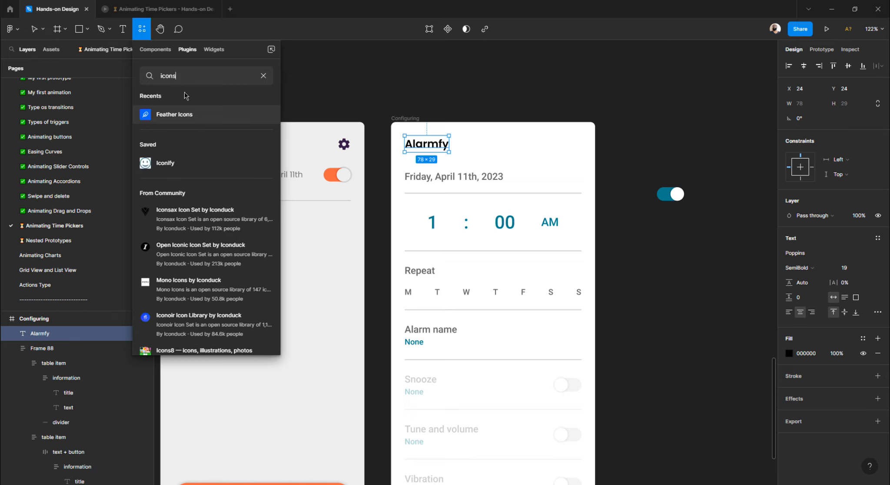
pyautogui.click(172, 164)
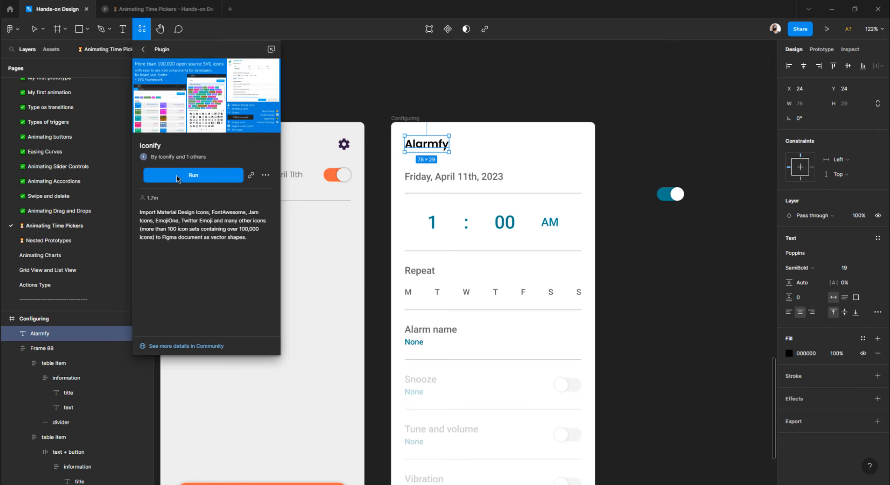
pyautogui.click(178, 183)
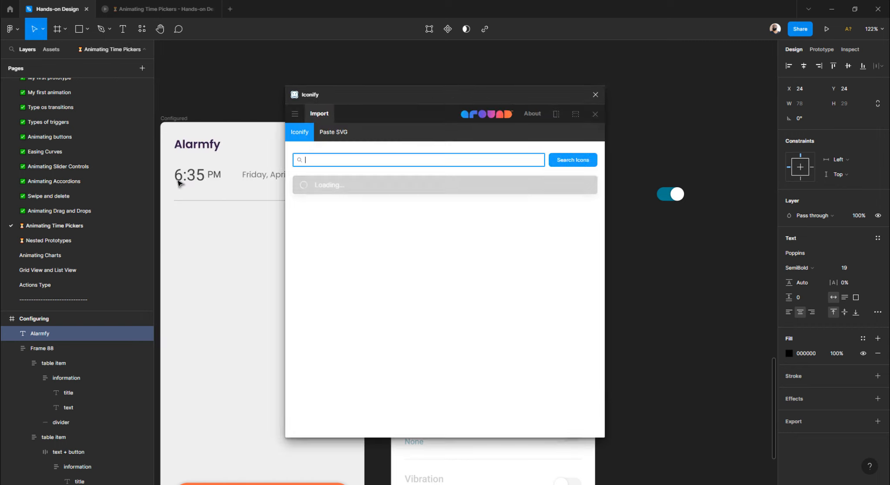
pyautogui.moveTo(364, 97); pyautogui.dragTo(554, 92)
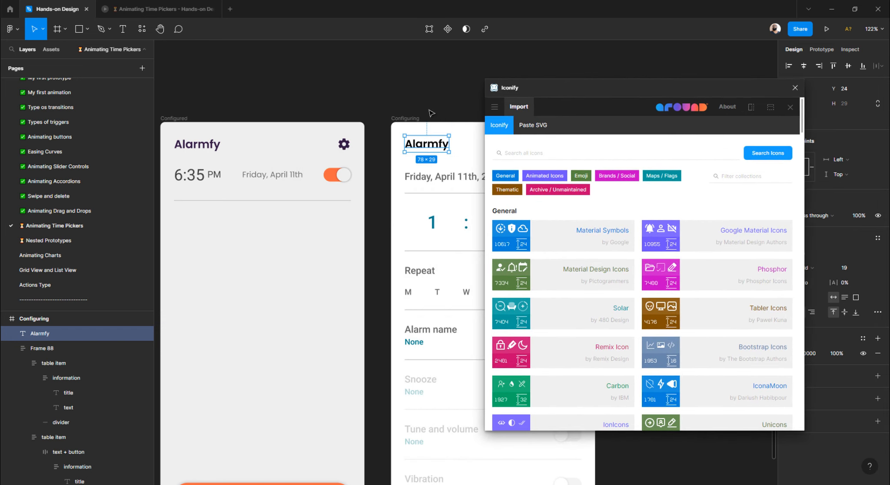
# - Search Iconify for "settings", add the solid gear icon ic:round-settings to the canvas above the frames, and close the plugin
pyautogui.click(542, 154)
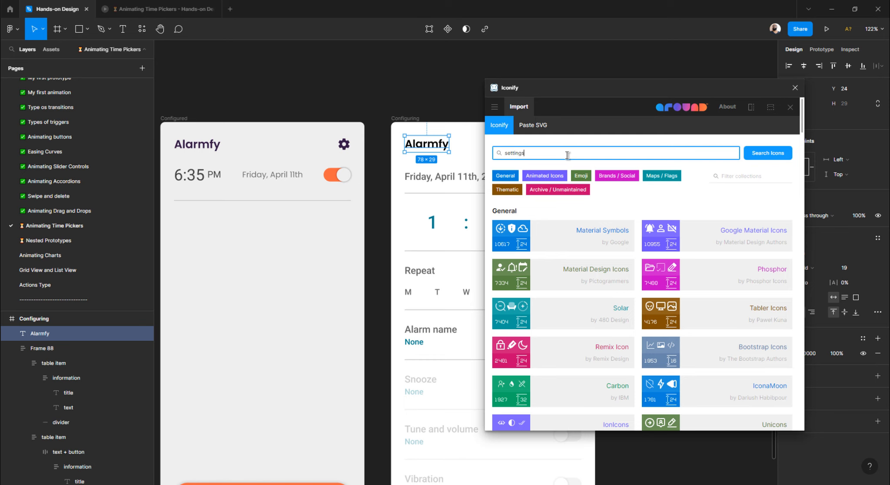
pyautogui.click(774, 157)
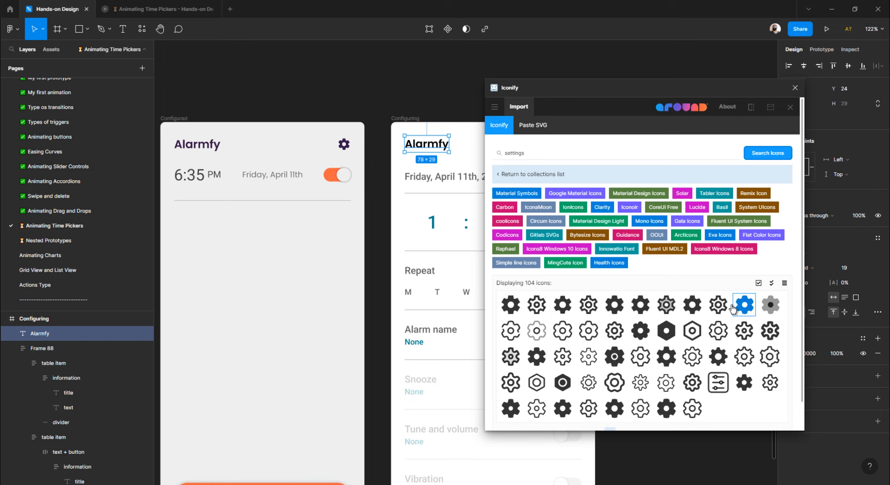
pyautogui.moveTo(607, 302); pyautogui.dragTo(358, 75)
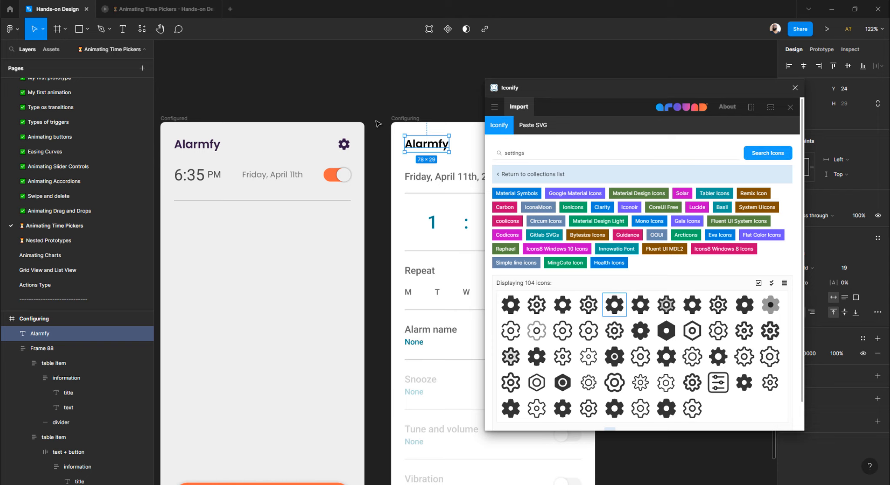
pyautogui.click(795, 87)
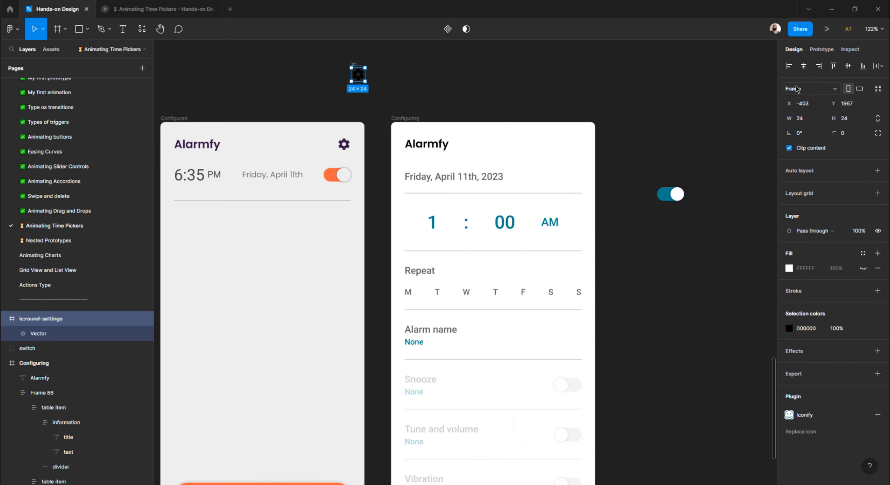
pyautogui.hotkey('ctrl', 'g')
pyautogui.click(408, 85)
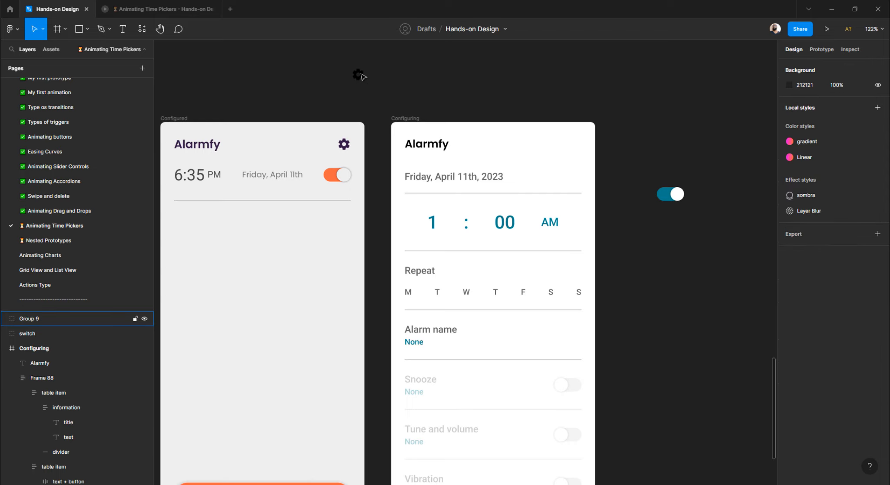
pyautogui.click(362, 77)
pyautogui.press('Escape')
pyautogui.click(364, 77)
pyautogui.press('Escape')
pyautogui.click(363, 77)
pyautogui.hotkey('ctrl', 'shift', 'g')
pyautogui.click(383, 74)
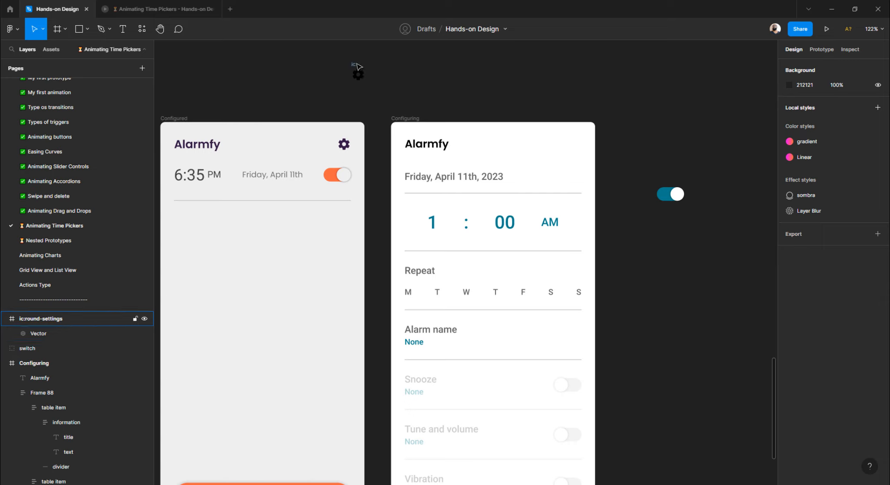
# - Make the white FFFFFF fill of the ic:round-settings frame visible
pyautogui.click(362, 72)
pyautogui.click(863, 269)
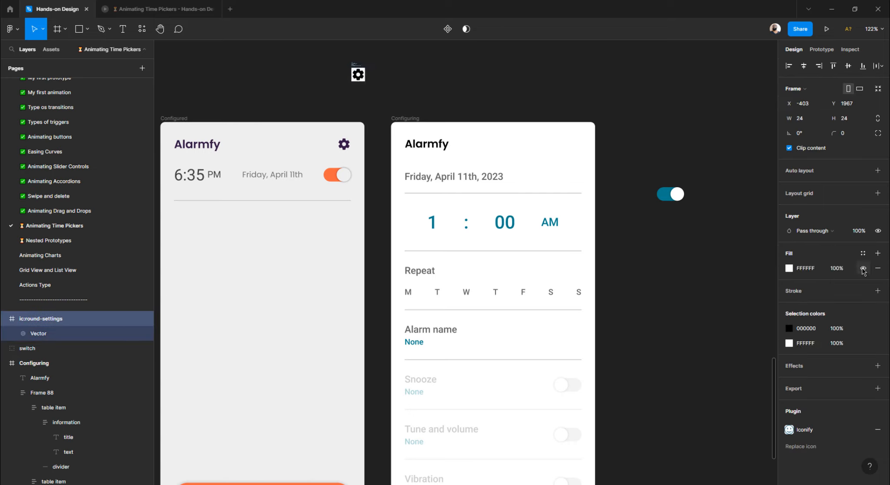
pyautogui.click(473, 73)
pyautogui.moveTo(355, 65); pyautogui.dragTo(448, 83)
pyautogui.click(424, 83)
pyautogui.hotkey('ctrl', 'z')
pyautogui.scroll(2, 417, 143)
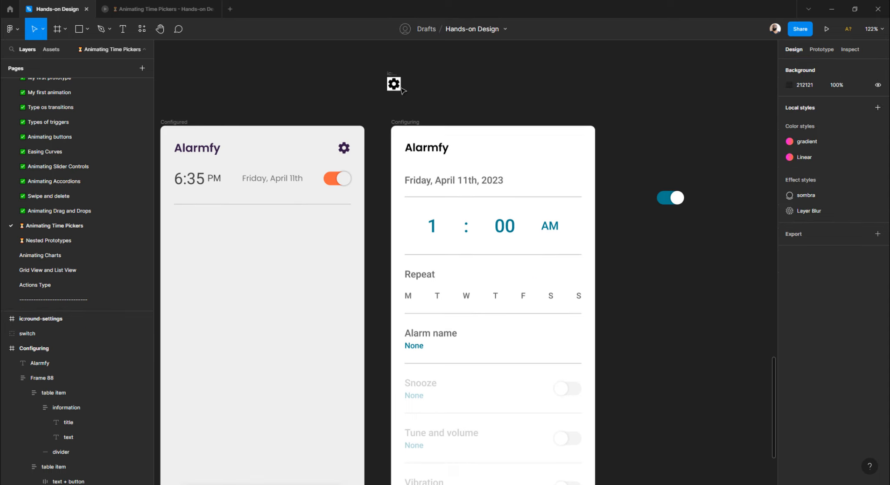
pyautogui.scroll(5, 394, 176)
pyautogui.click(400, 190)
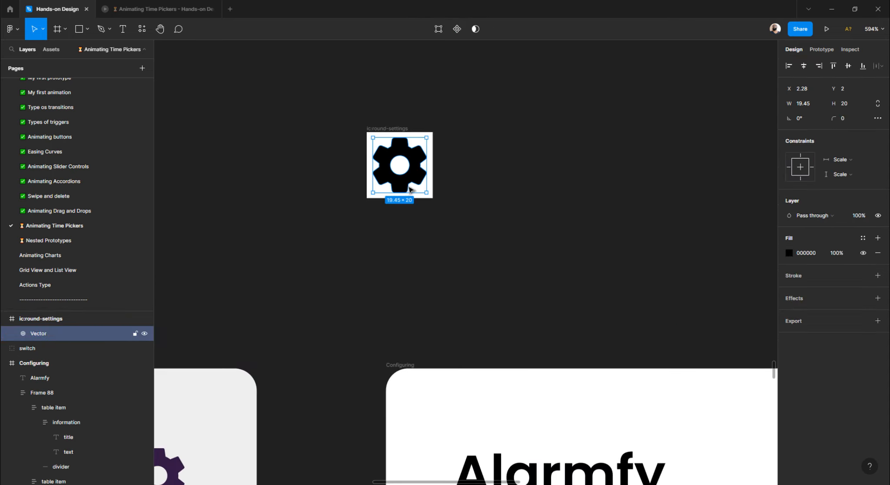
pyautogui.moveTo(455, 209); pyautogui.dragTo(574, 263)
pyautogui.hotkey('ctrl', 'z')
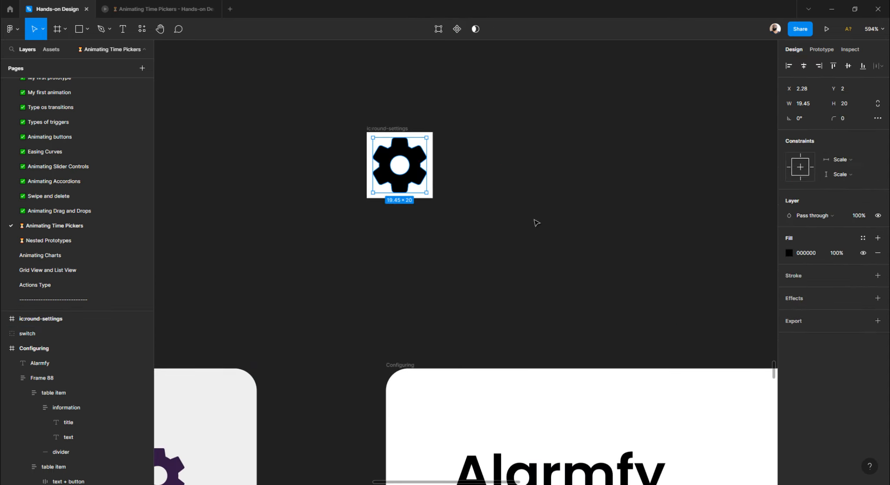
pyautogui.click(534, 223)
pyautogui.scroll(-3, 365, 147)
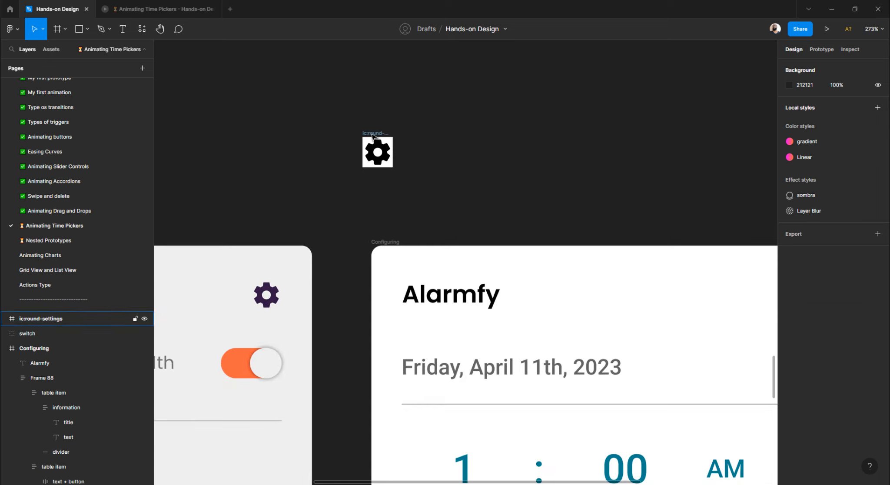
# - Move the ic:round-settings icon into the header of the Configuring frame, beside the Alarmfy title at about X 171, Y 18
pyautogui.click(386, 144)
pyautogui.moveTo(386, 144); pyautogui.dragTo(623, 278)
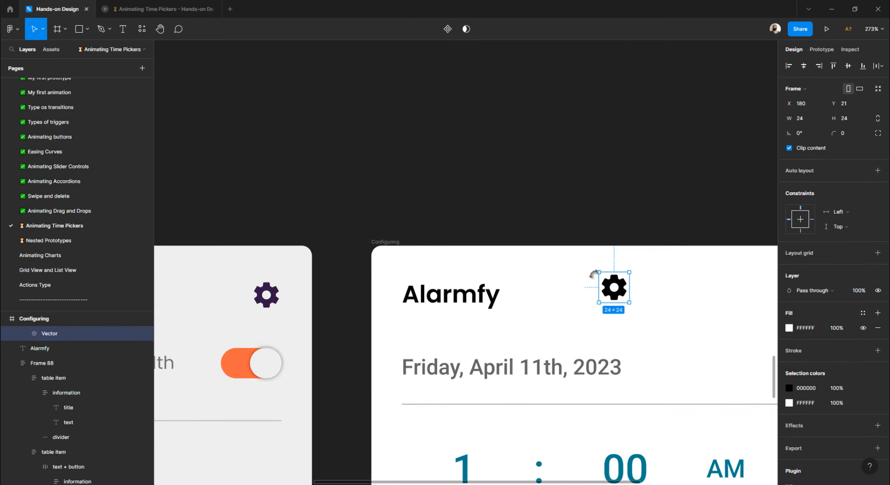
pyautogui.click(581, 222)
pyautogui.hscroll(3, 556, 207)
pyautogui.scroll(-3, 536, 213)
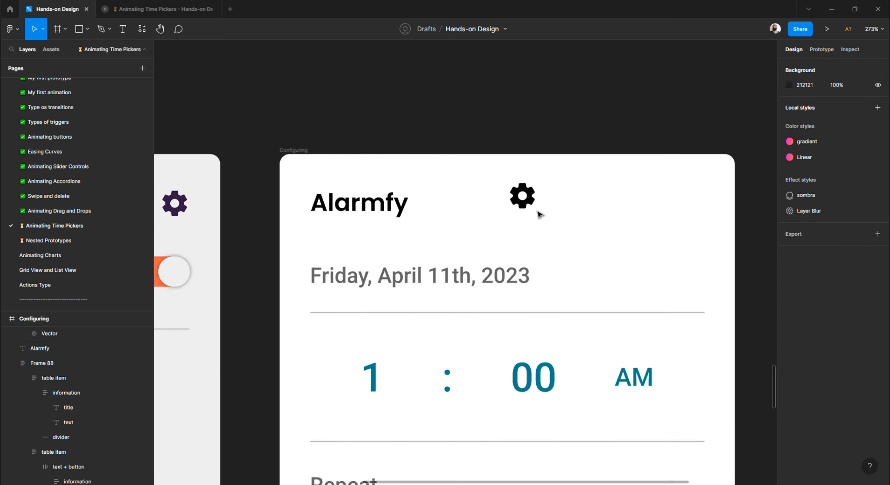
pyautogui.moveTo(534, 200); pyautogui.dragTo(523, 196)
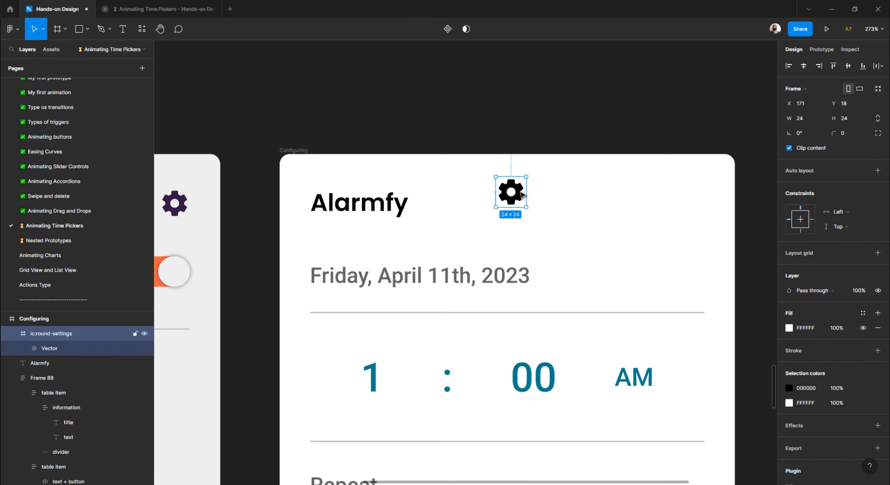
# - Rename the ic:round-settings layer as "settins"
pyautogui.doubleClick(55, 333)
pyautogui.write('setti')
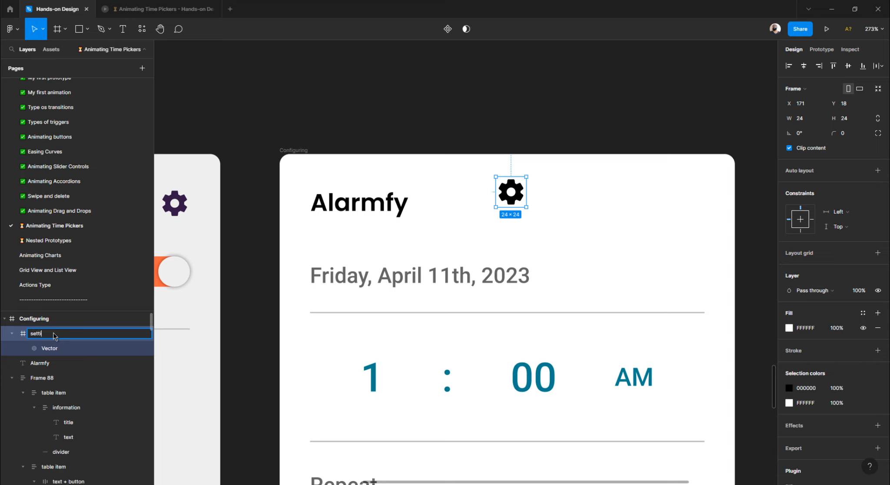
pyautogui.write('ns')
pyautogui.press('Return')
pyautogui.click(418, 113)
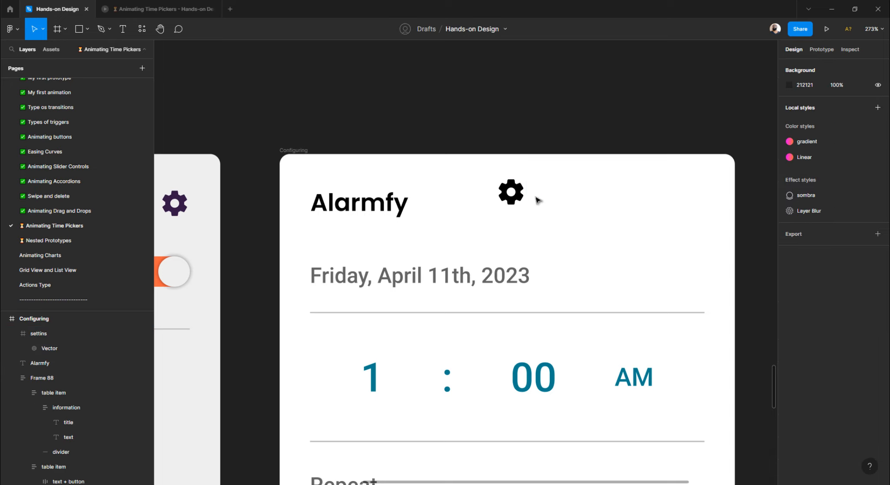
# - Recolour the gear vector with the teal 007F90 sampled from the time digits
pyautogui.click(511, 199)
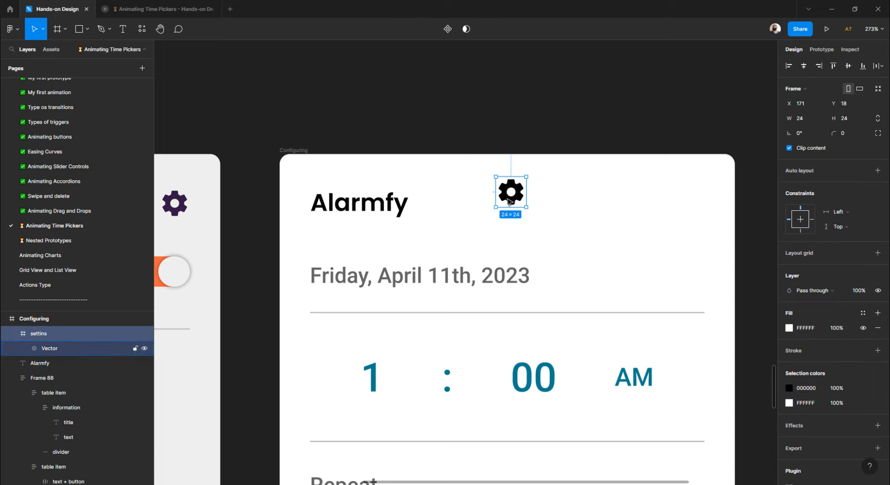
pyautogui.doubleClick(508, 201)
pyautogui.press('i')
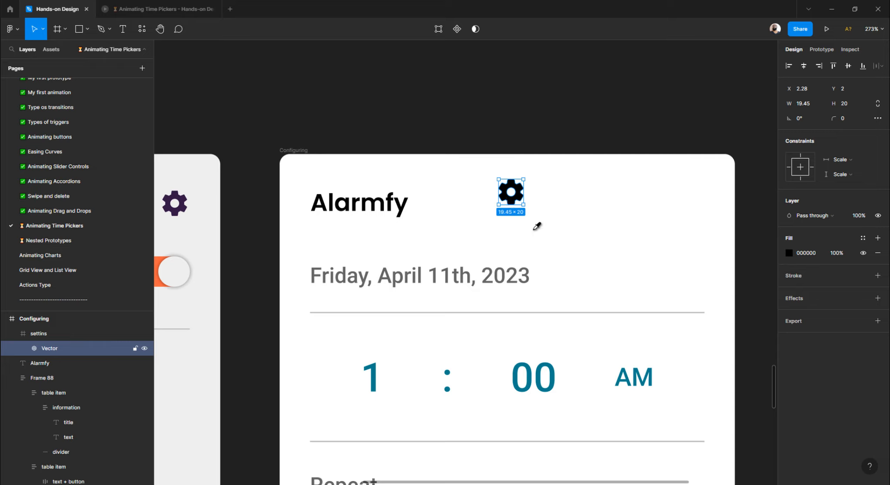
pyautogui.click(557, 375)
pyautogui.click(438, 63)
# - Shift the gear icon farther from the Alarmfy title and show the Configuring frame's two-column layout grid
pyautogui.click(514, 197)
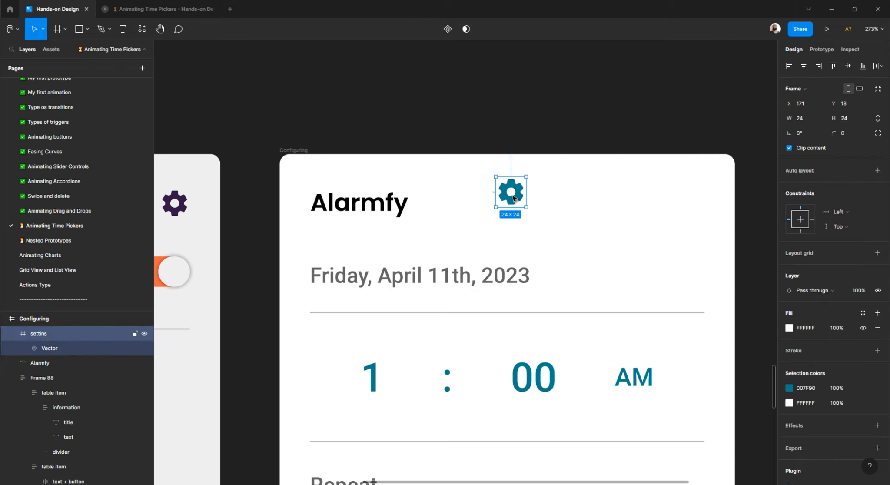
pyautogui.moveTo(515, 201); pyautogui.dragTo(600, 208)
pyautogui.click(310, 150)
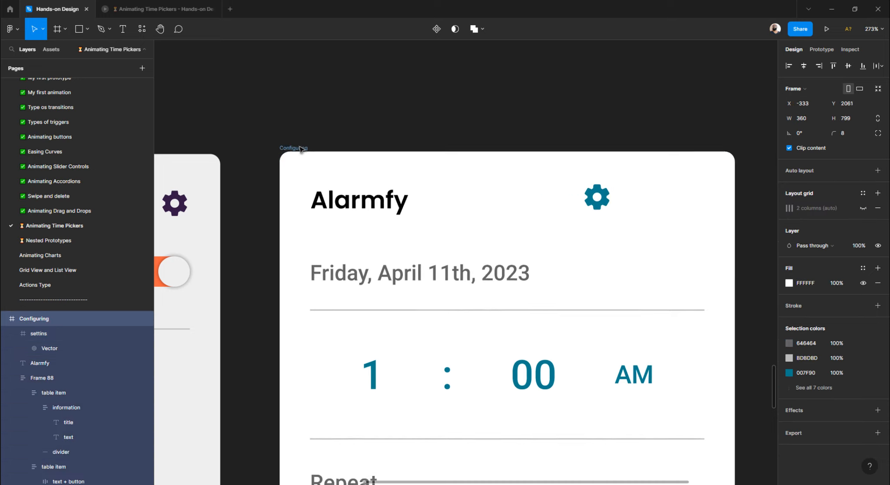
pyautogui.moveTo(302, 150); pyautogui.dragTo(301, 150)
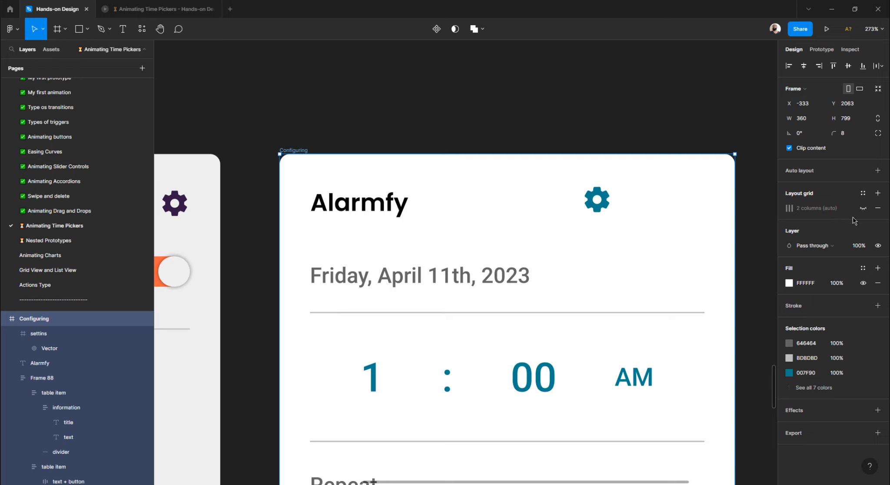
pyautogui.click(864, 208)
pyautogui.click(597, 140)
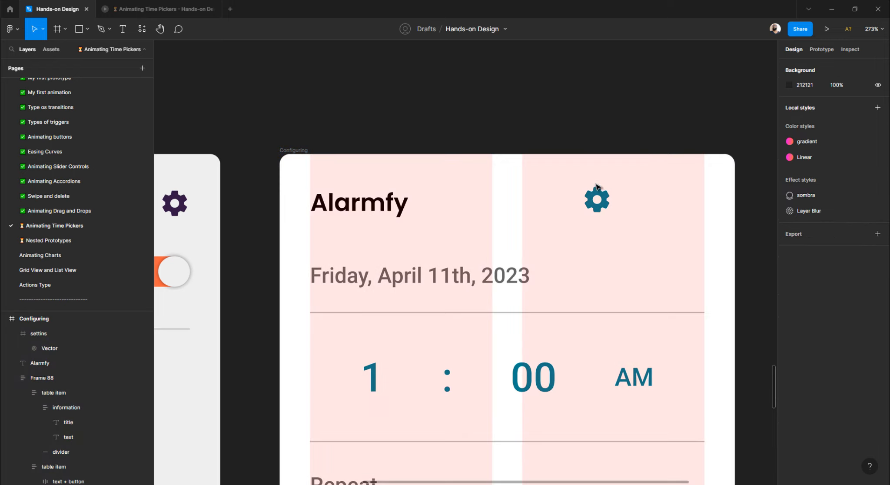
# - Align the gear icon with the layout grid's outer right edge at X 312, Y 24, and check its and the Alarmfy title's margins
pyautogui.moveTo(597, 187); pyautogui.dragTo(692, 205)
pyautogui.press('alt')
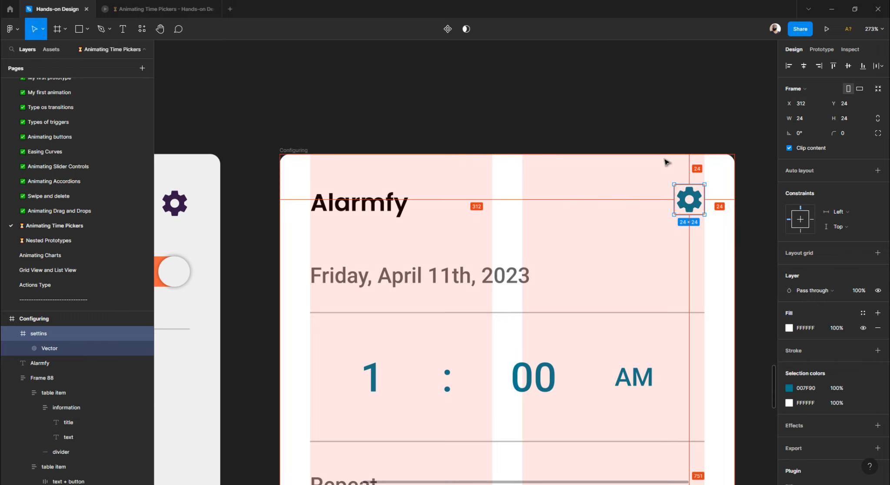
pyautogui.keyDown('shift'); pyautogui.click(377, 208); pyautogui.keyUp('shift')
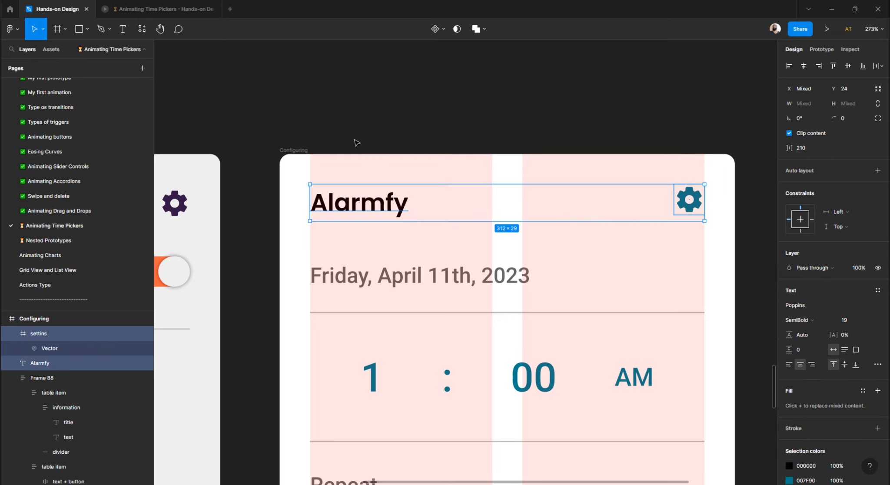
pyautogui.click(353, 124)
pyautogui.click(369, 201)
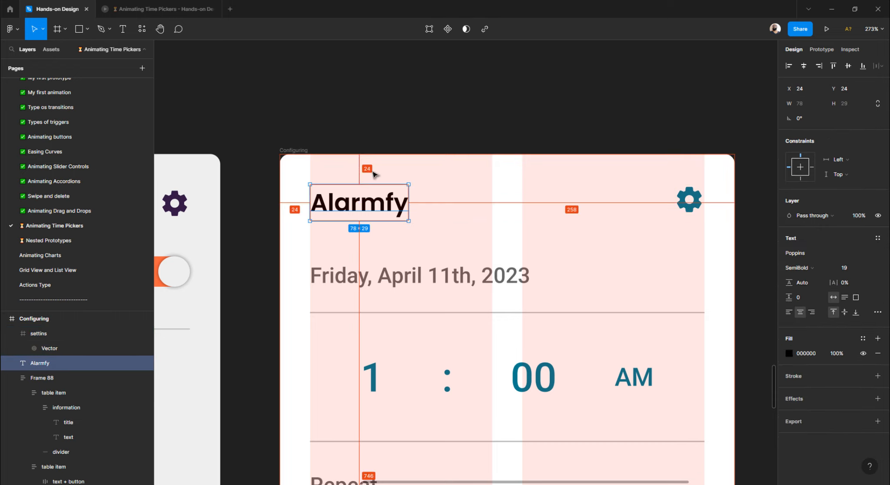
# - Check the gear icon's margins inside the Configuring frame and compare the header with the Configured screen
pyautogui.click(685, 194)
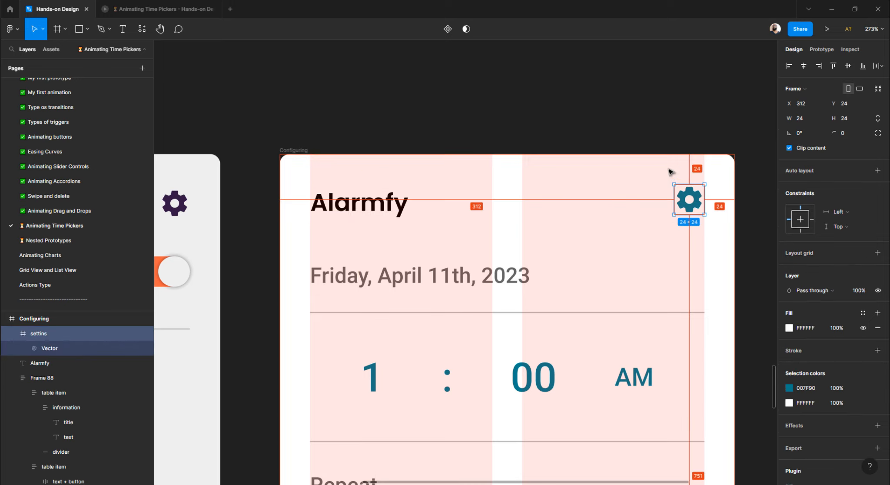
pyautogui.click(565, 123)
pyautogui.scroll(-6, 472, 147)
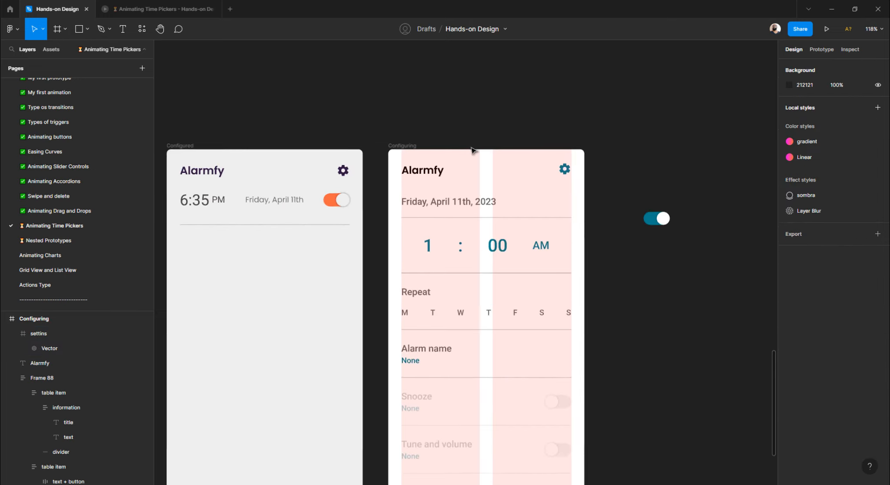
pyautogui.scroll(3, 415, 190)
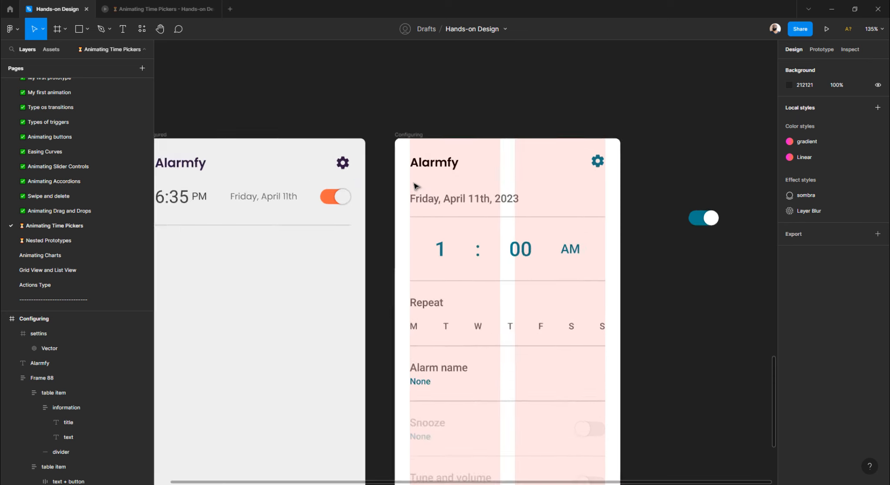
pyautogui.scroll(-3, 415, 191)
pyautogui.scroll(-2, 455, 260)
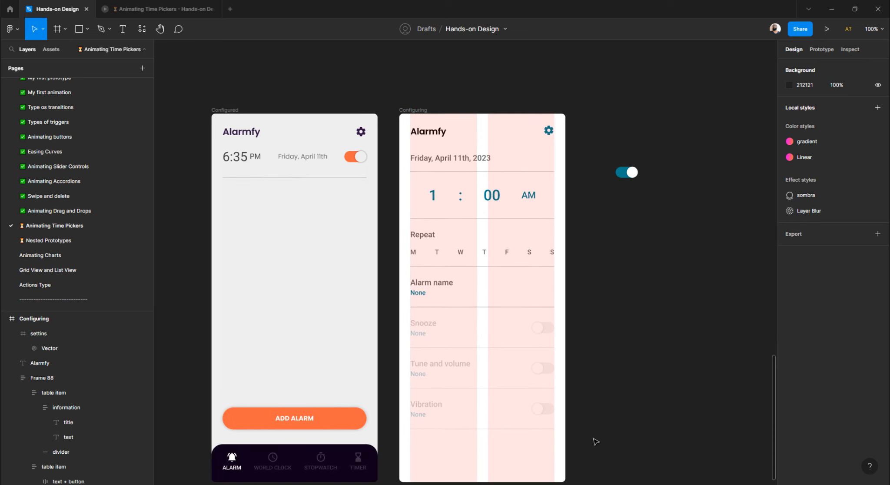
# - Move the faded Snooze table item out of the Configuring frame onto the empty canvas below the teal switch
pyautogui.moveTo(594, 440); pyautogui.dragTo(418, 300)
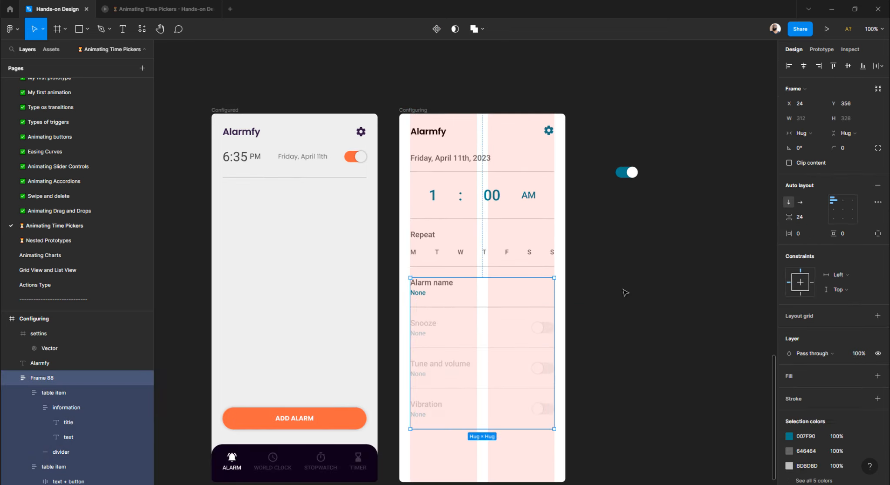
pyautogui.click(625, 293)
pyautogui.click(438, 329)
pyautogui.click(435, 327)
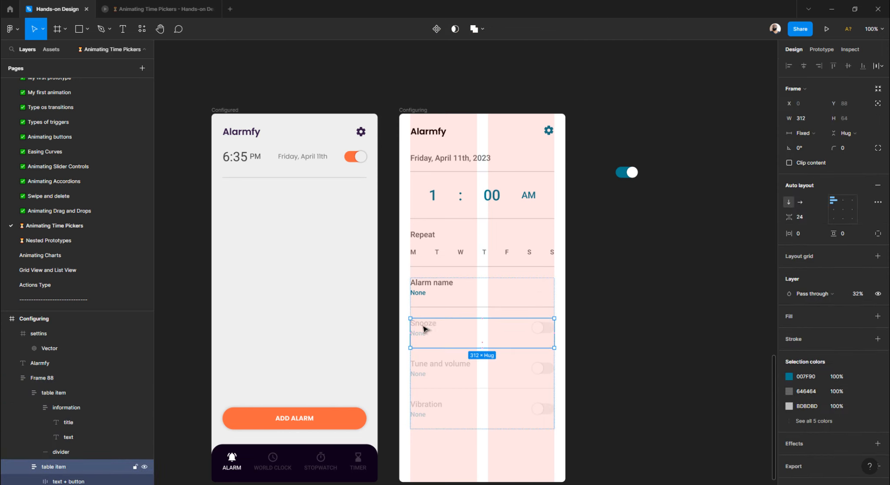
pyautogui.moveTo(424, 327); pyautogui.dragTo(628, 219)
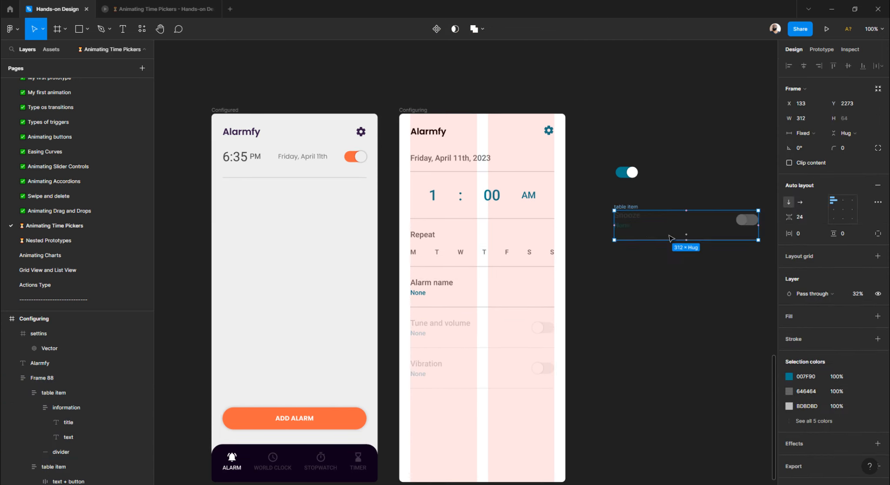
# - Set the detached Snooze row's layer opacity to 100%
pyautogui.click(867, 298)
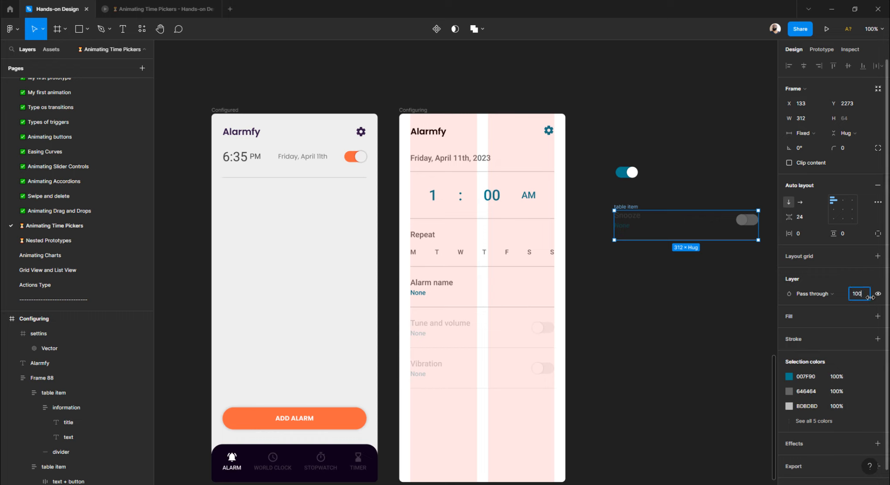
pyautogui.press('Return')
pyautogui.click(571, 303)
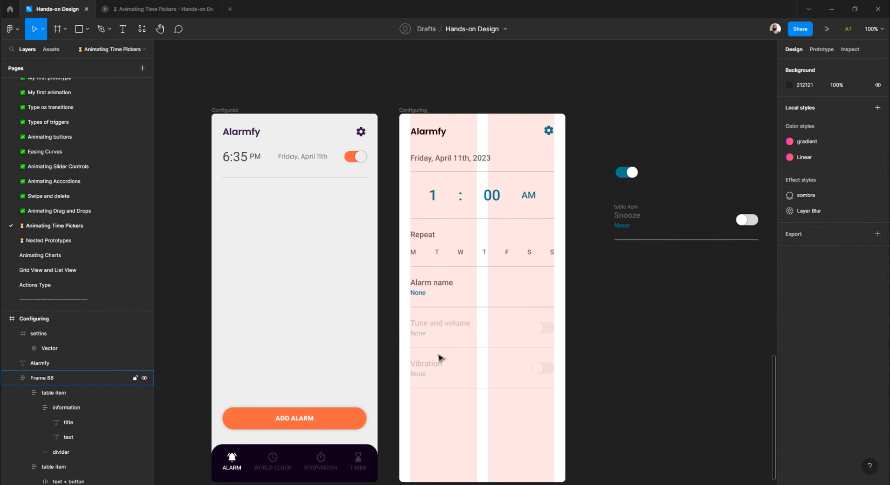
# - Delete the remaining option rows, the Repeat days and the time digits with their dividers from the Configuring frame
pyautogui.click(438, 358)
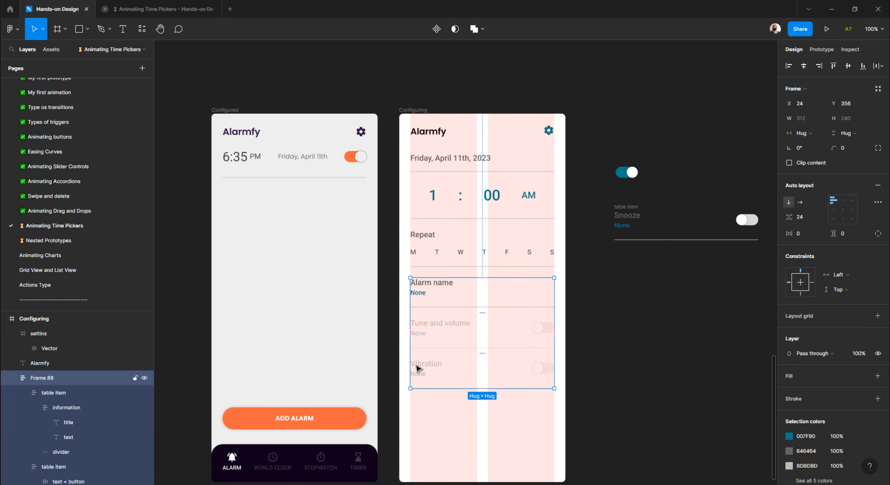
pyautogui.press('Delete')
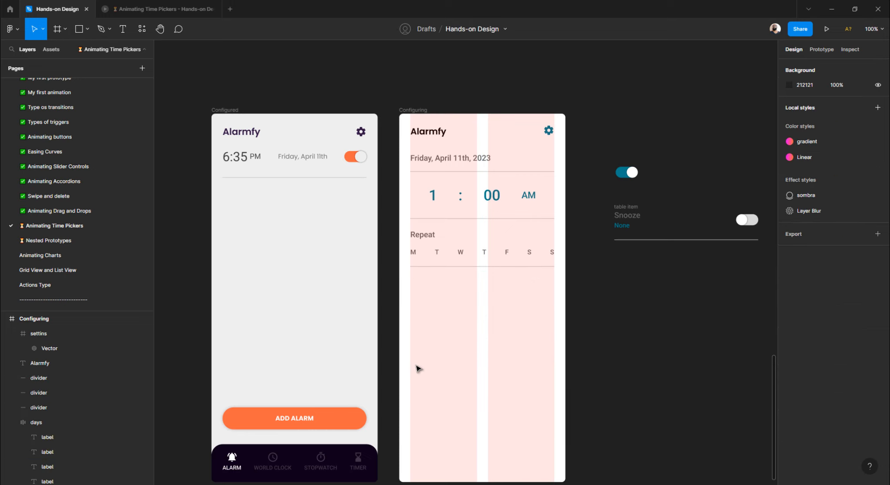
pyautogui.click(433, 237)
pyautogui.moveTo(487, 299); pyautogui.dragTo(394, 183)
pyautogui.press('Delete')
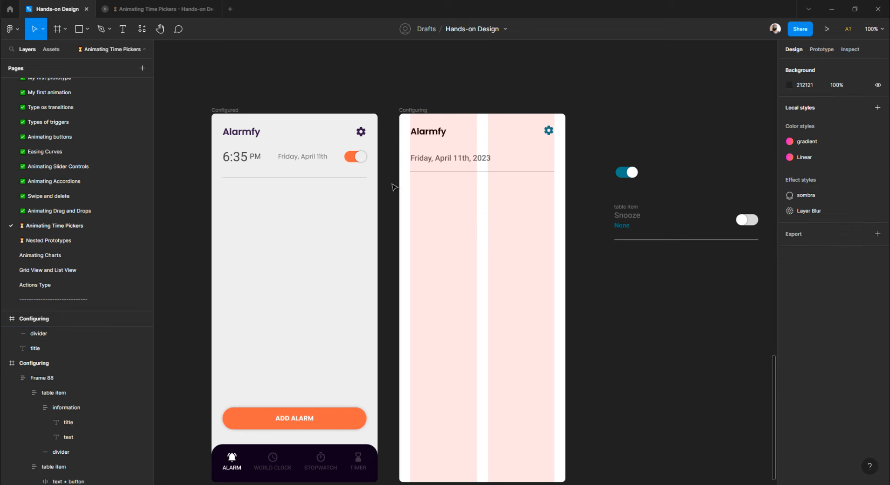
# - Place the Snooze row back in the Configuring frame below the date's divider, horizontally centred at X 24, Y 199
pyautogui.moveTo(630, 208); pyautogui.dragTo(428, 211)
pyautogui.click(802, 67)
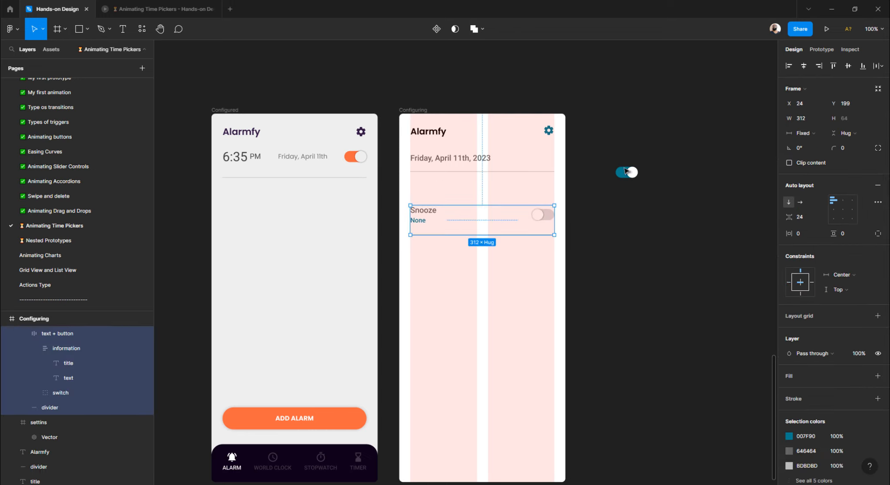
pyautogui.click(569, 181)
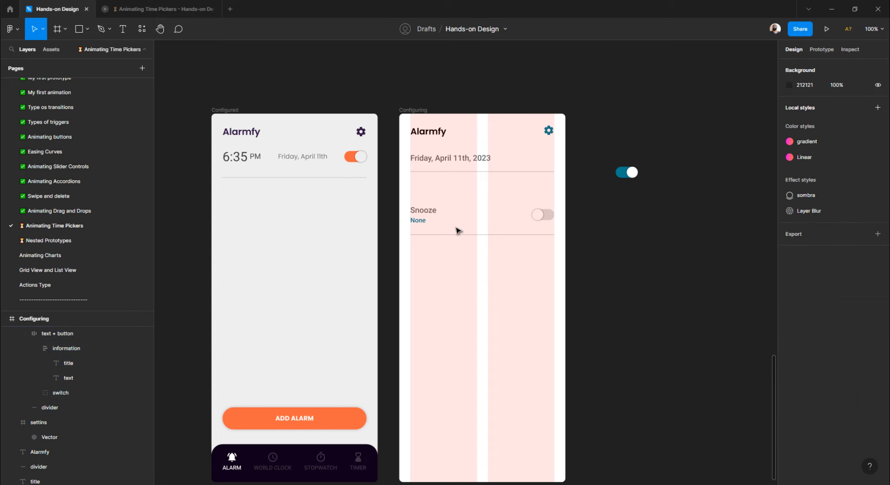
# - Set the Configuring frame's date text to size 15 and Regular weight
pyautogui.click(427, 161)
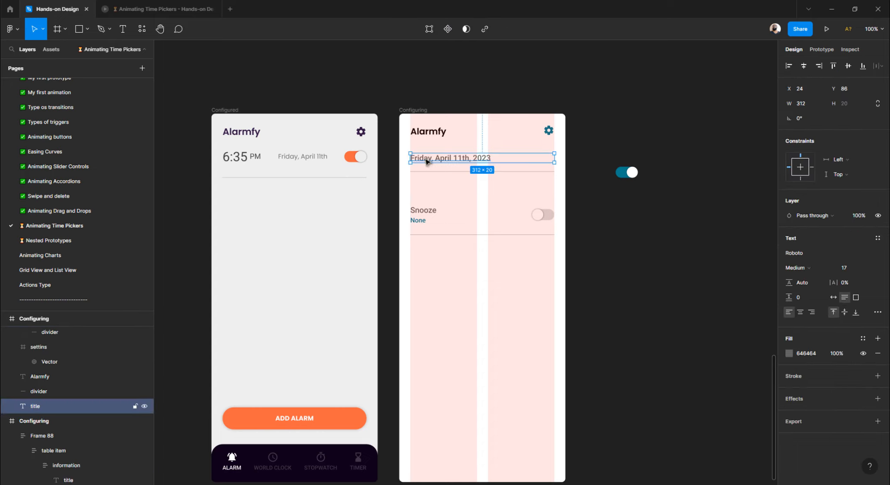
pyautogui.click(850, 268)
pyautogui.press('Down')
pyautogui.press('Down')
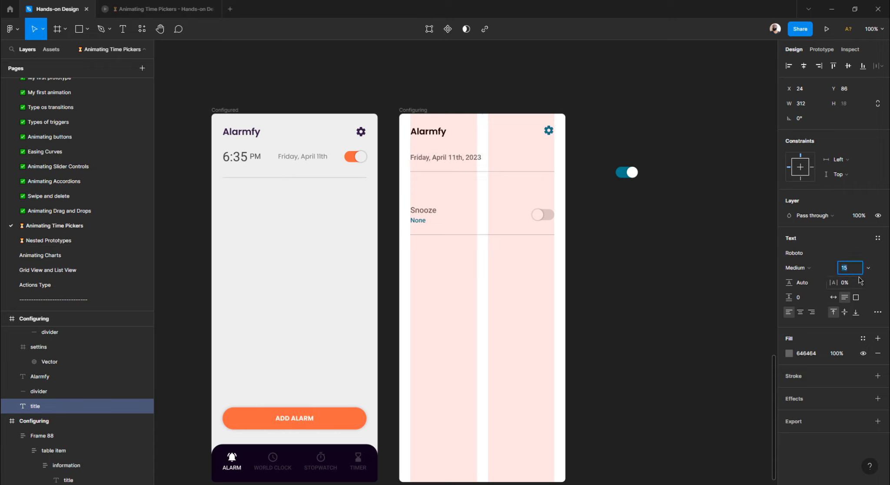
pyautogui.hotkey('ctrl', 'b')
pyautogui.hotkey('ctrl', 'b')
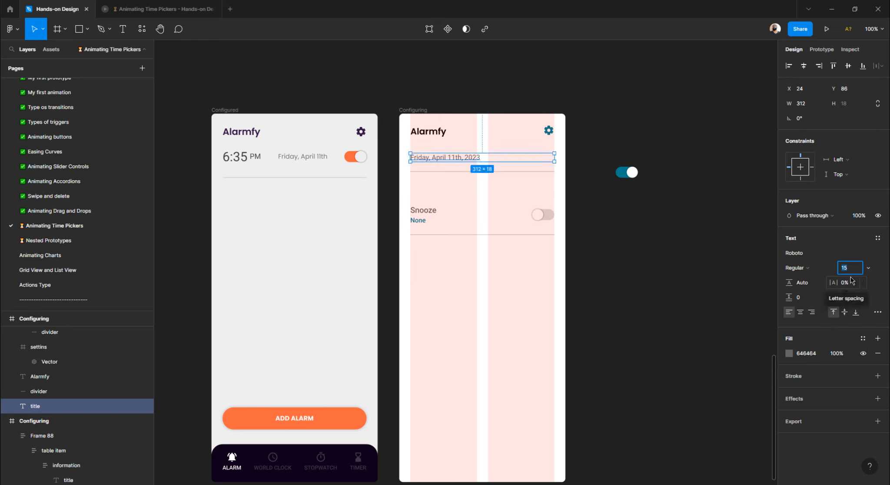
# - Shorten the date to "Friday, April 11th" by removing the year, and set its text box to auto width
pyautogui.doubleClick(475, 158)
pyautogui.click(470, 157)
pyautogui.write(',')
pyautogui.moveTo(463, 158); pyautogui.dragTo(527, 160)
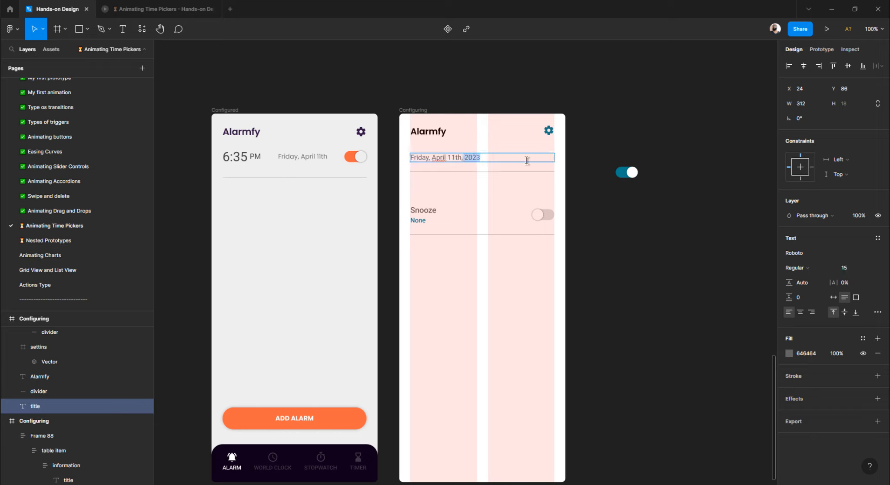
pyautogui.press('BackSpace')
pyautogui.press('BackSpace')
pyautogui.press('Escape')
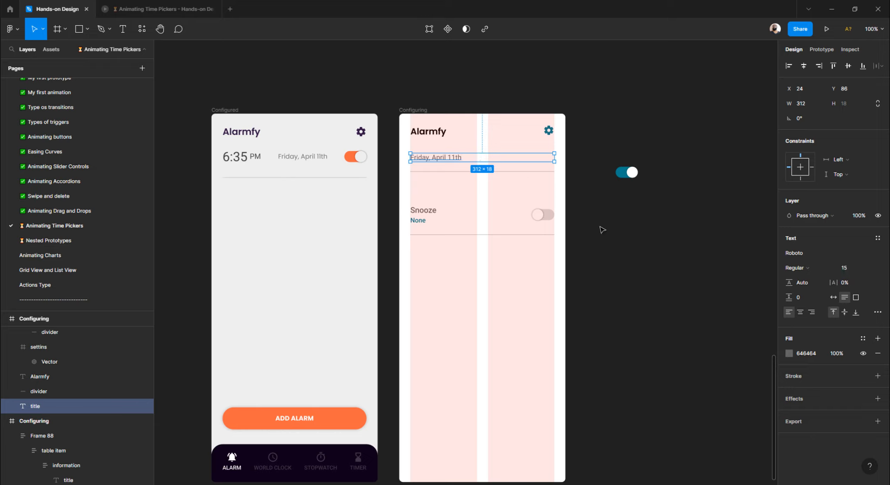
pyautogui.click(833, 298)
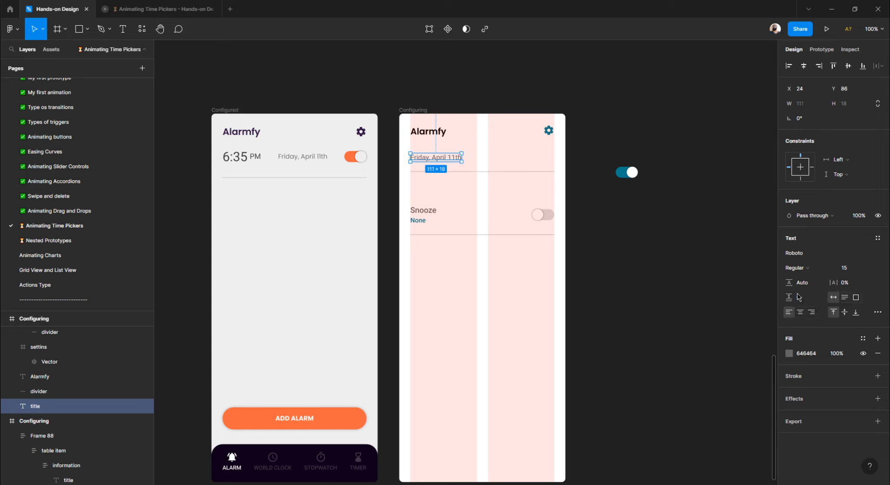
# - Ungroup the Snooze table item down to its separate divider, toggle, background, text and title layers
pyautogui.click(429, 213)
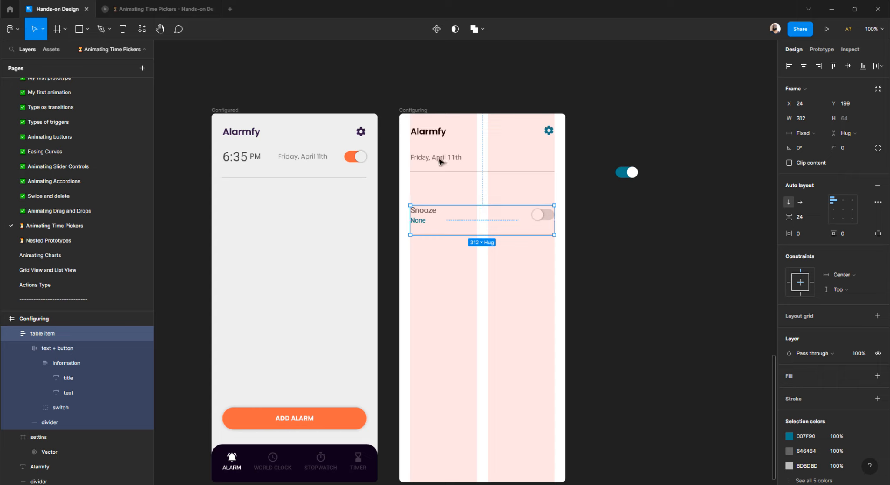
pyautogui.click(459, 279)
pyautogui.click(432, 214)
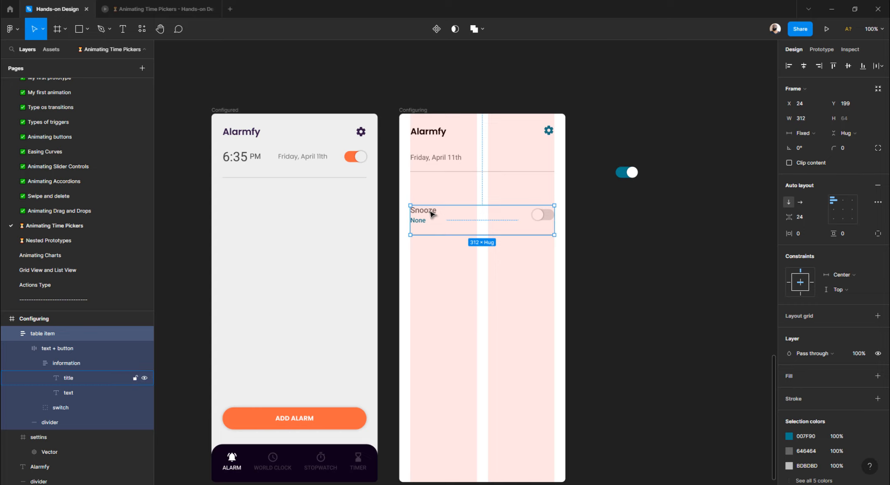
pyautogui.hotkey('ctrl', 'shift', 'g')
pyautogui.hotkey('ctrl', 'shift', 'g')
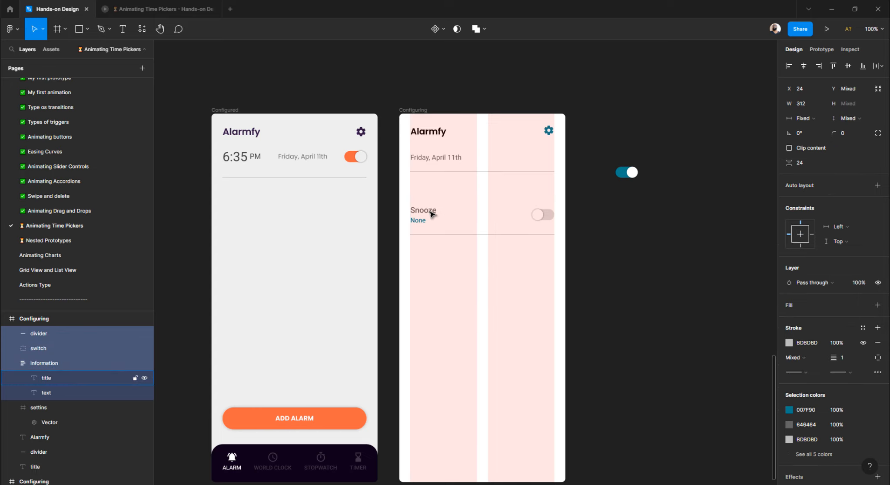
pyautogui.hotkey('ctrl', 'shift', 'g')
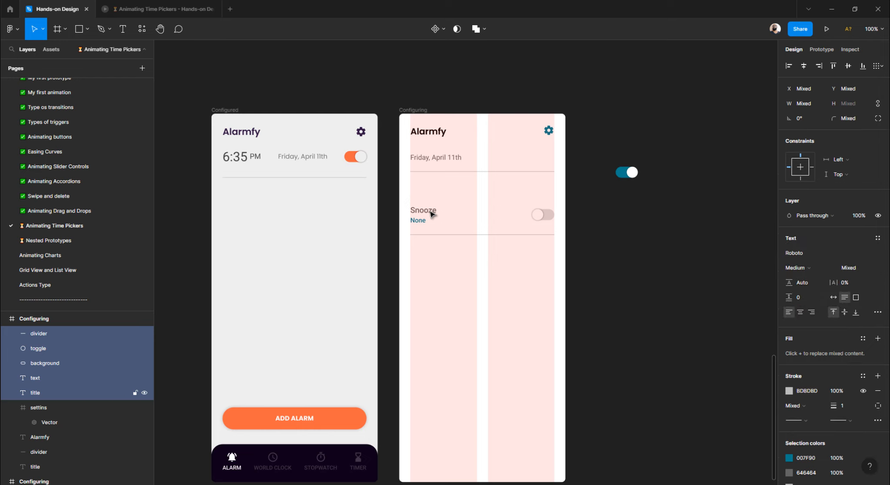
pyautogui.click(473, 300)
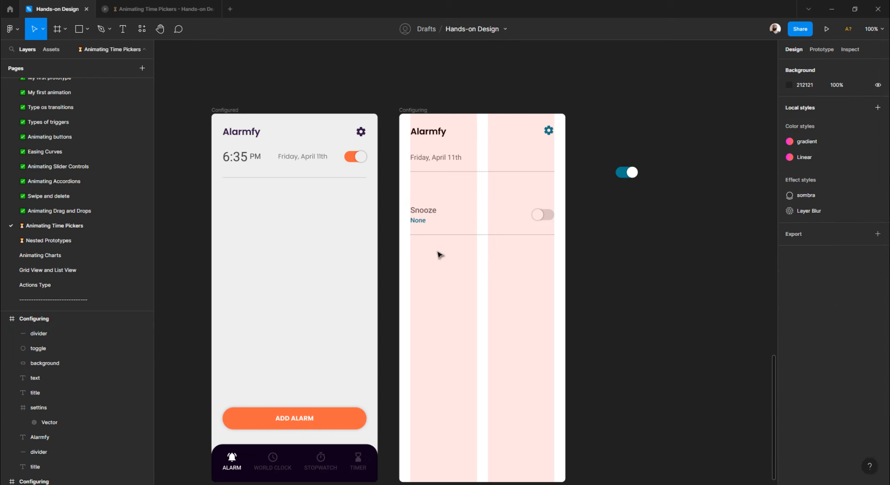
# - Move the date text into the middle of the Snooze row and replace the row's grey switch with the teal one
pyautogui.click(436, 159)
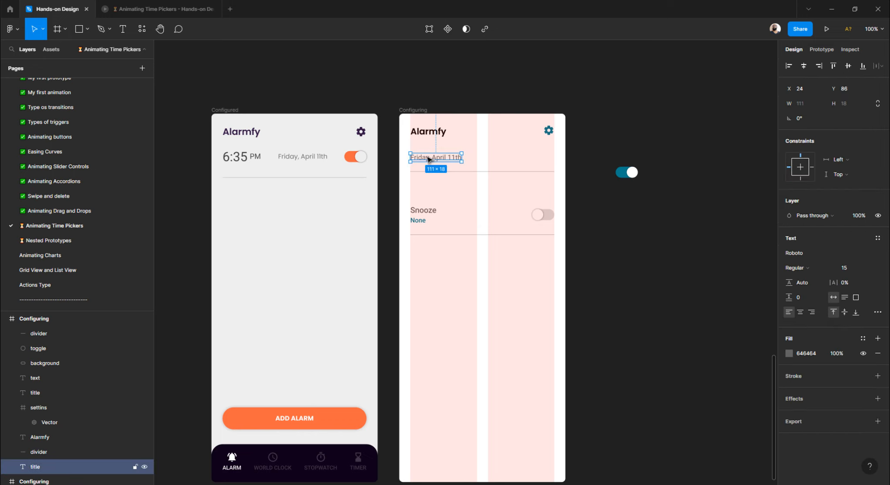
pyautogui.moveTo(432, 161); pyautogui.dragTo(479, 220)
pyautogui.click(539, 215)
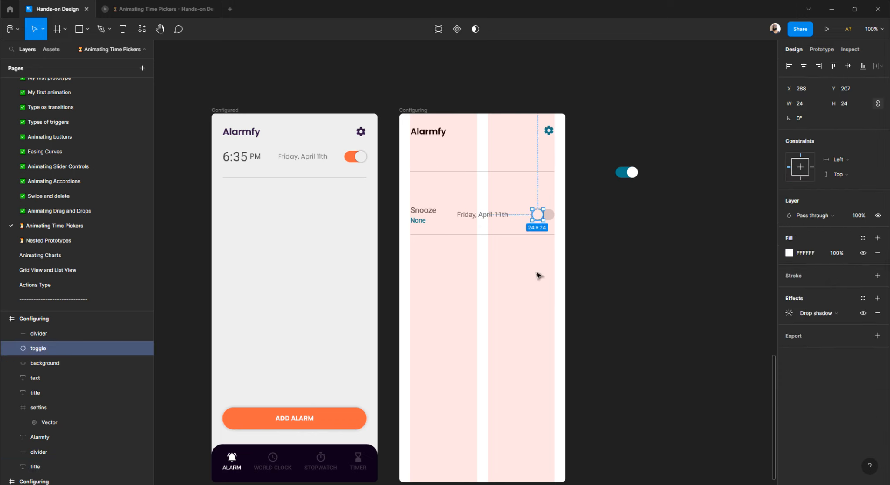
pyautogui.moveTo(588, 206); pyautogui.dragTo(538, 222)
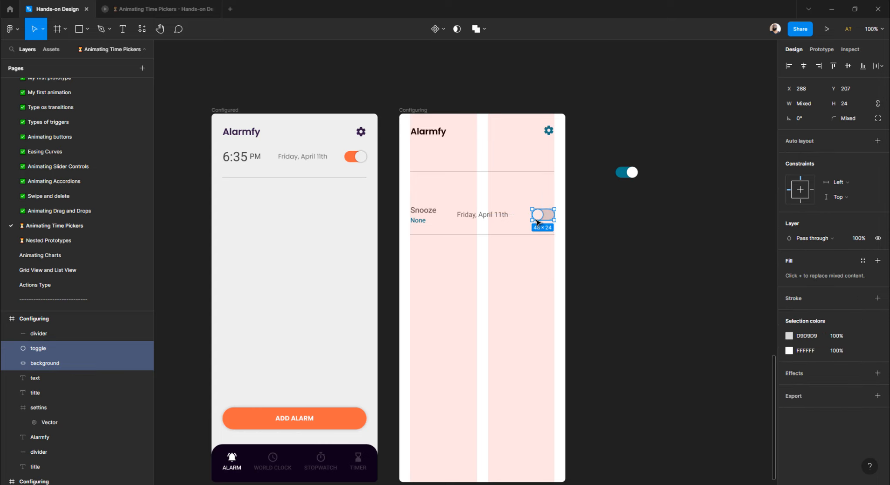
pyautogui.press('Delete')
pyautogui.moveTo(630, 176); pyautogui.dragTo(546, 229)
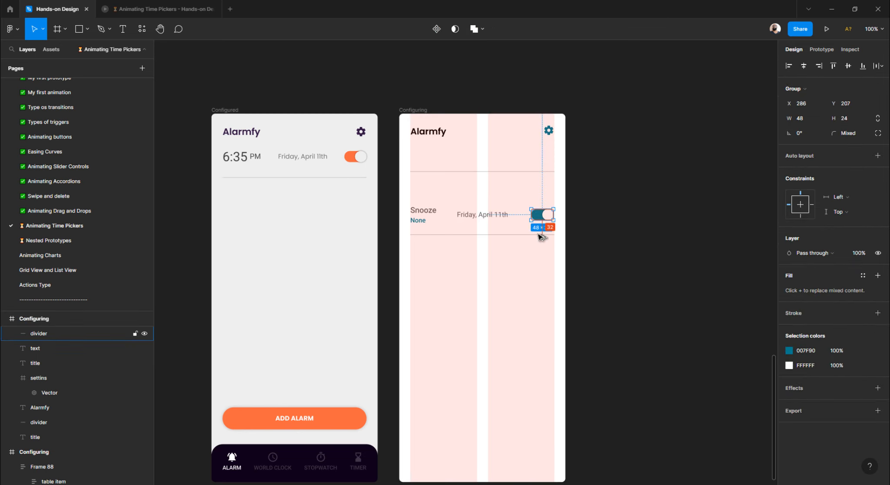
# - Check the date text's spacing to the divider below and to the teal switch in the Snooze row
pyautogui.scroll(2, 491, 219)
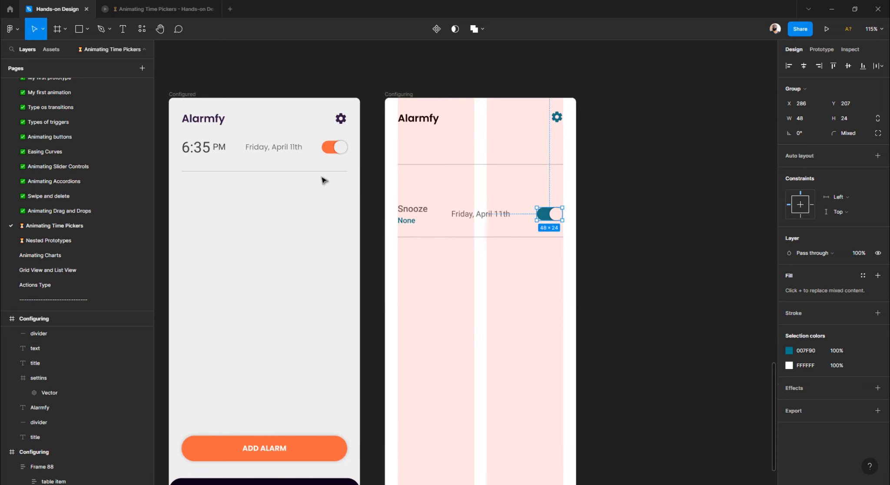
pyautogui.scroll(2, 483, 220)
pyautogui.click(482, 214)
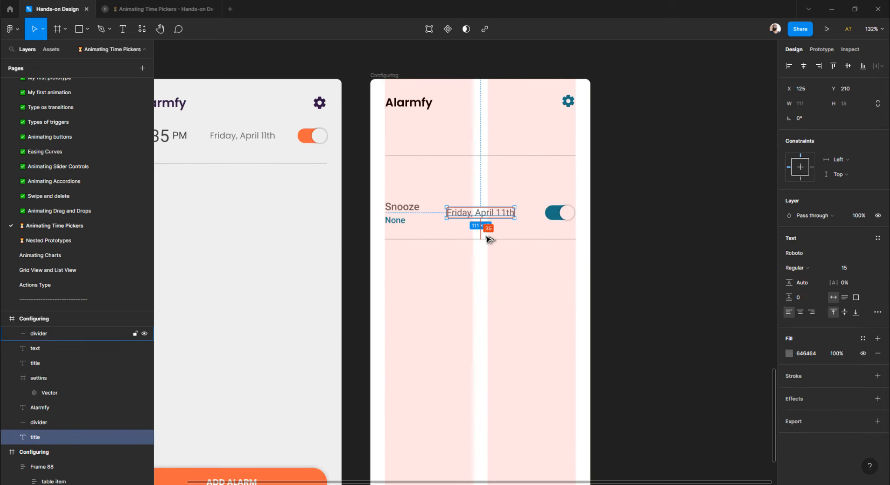
pyautogui.keyDown('shift'); pyautogui.click(558, 216); pyautogui.keyUp('shift')
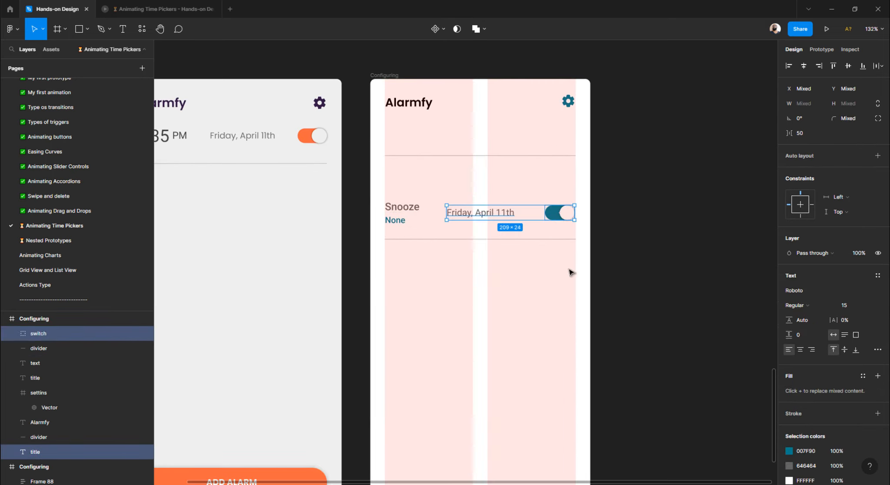
pyautogui.click(622, 251)
pyautogui.click(500, 213)
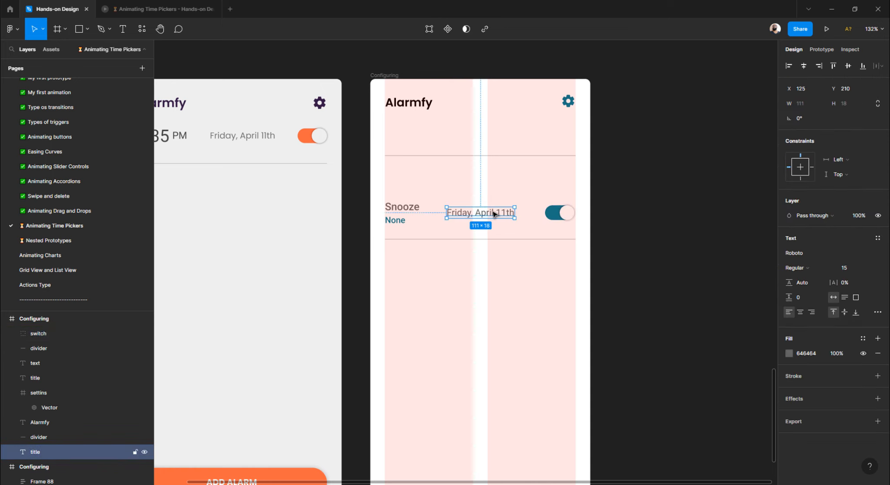
# - Delete the teal "None" text under the Snooze title
pyautogui.hscroll(-3, 491, 213)
pyautogui.click(476, 223)
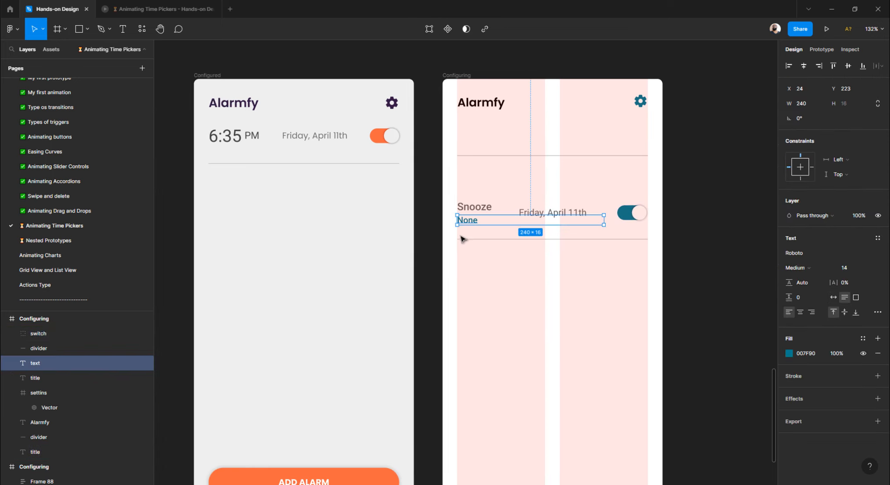
pyautogui.press('Delete')
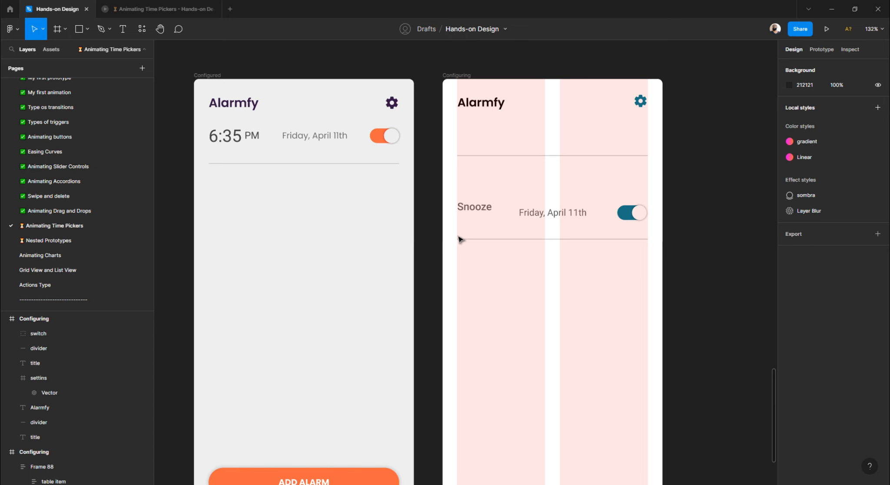
# - Replace the "Snooze" title in the Configuring frame's alarm row with "6:35"
pyautogui.click(473, 207)
pyautogui.doubleClick(474, 207)
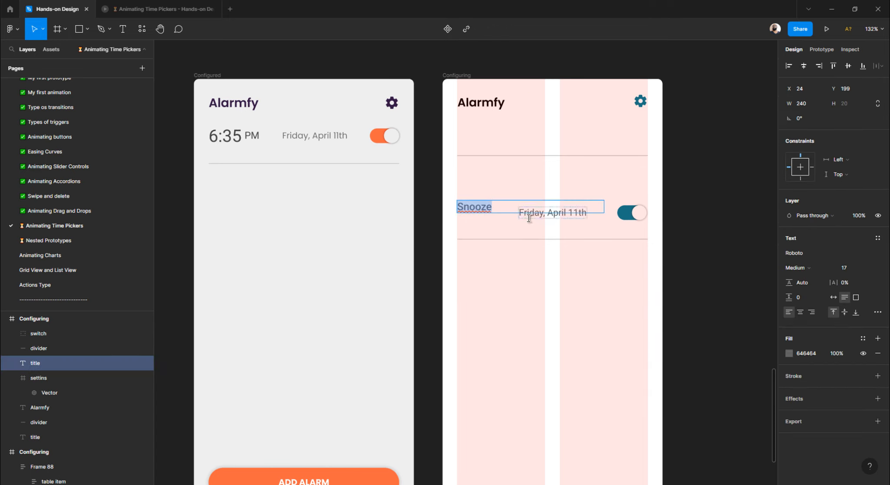
pyautogui.write('6:35')
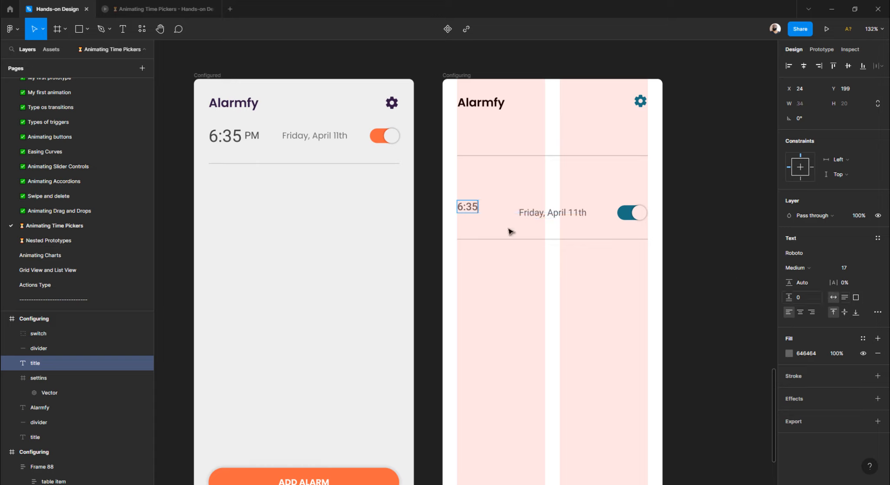
# - Check the font size of the Configured frame's time and set the new 6:35 text to size 28
pyautogui.click(230, 136)
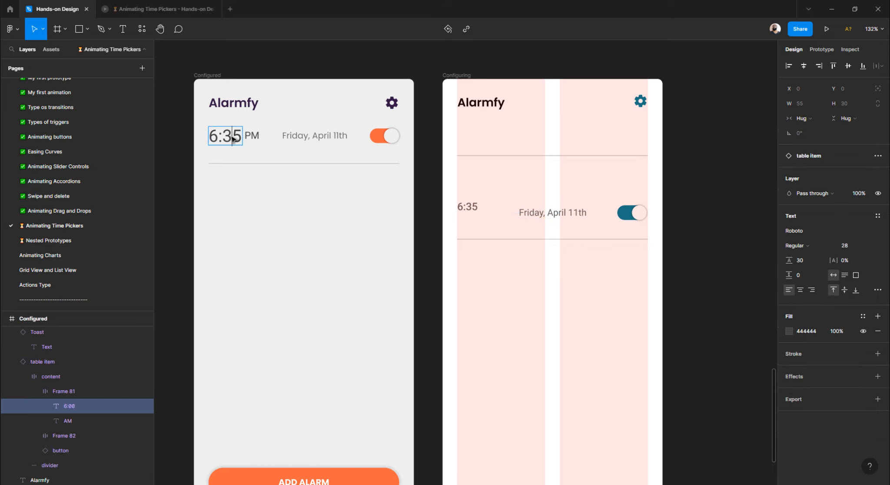
pyautogui.press('Escape')
pyautogui.click(475, 207)
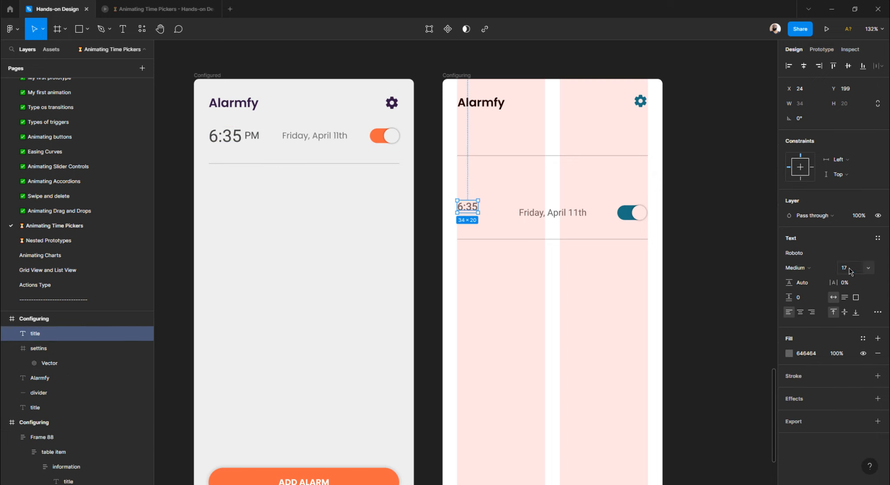
pyautogui.click(850, 268)
pyautogui.write('28')
pyautogui.press('Return')
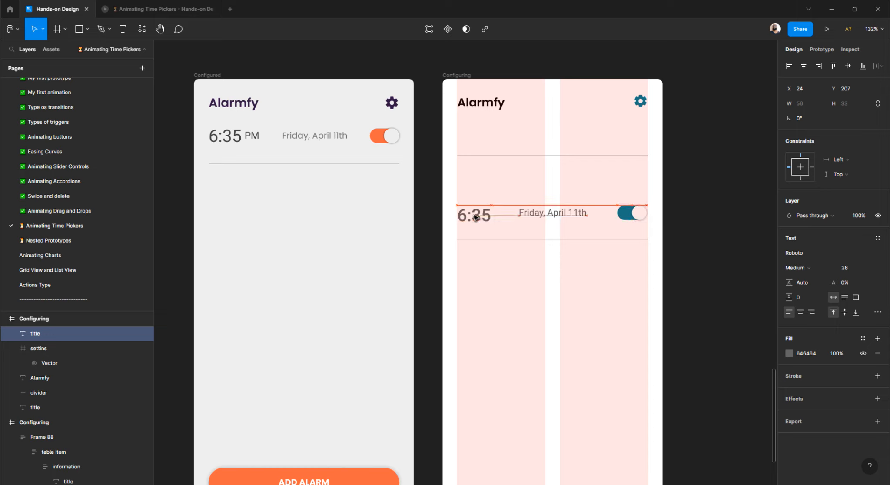
# - Align the 6:35 text, date text and teal switch on their vertical centres and nudge them up 1 px
pyautogui.keyDown('shift'); pyautogui.click(543, 215); pyautogui.keyUp('shift')
pyautogui.keyDown('shift'); pyautogui.click(632, 214); pyautogui.keyUp('shift')
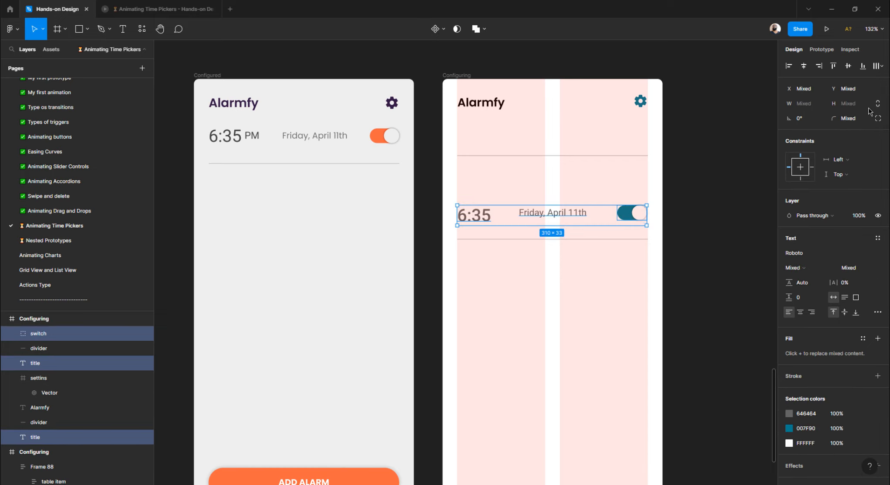
pyautogui.click(848, 66)
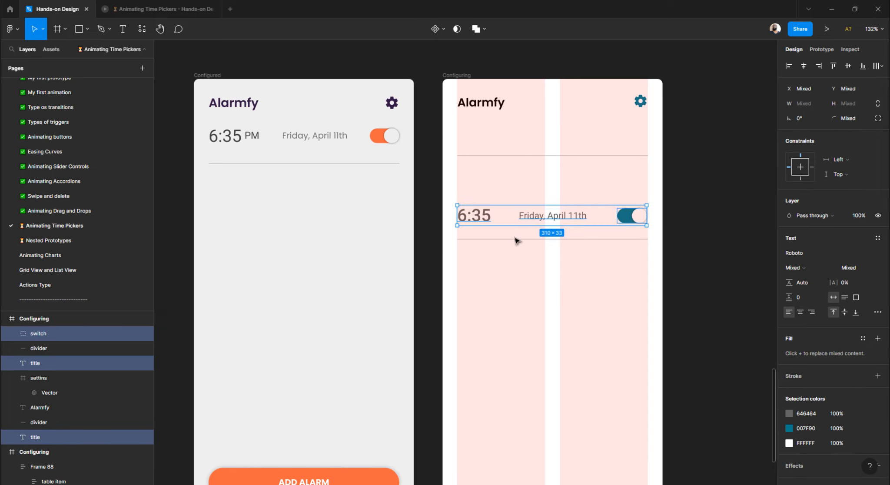
pyautogui.hotkey('alt', 'Up')
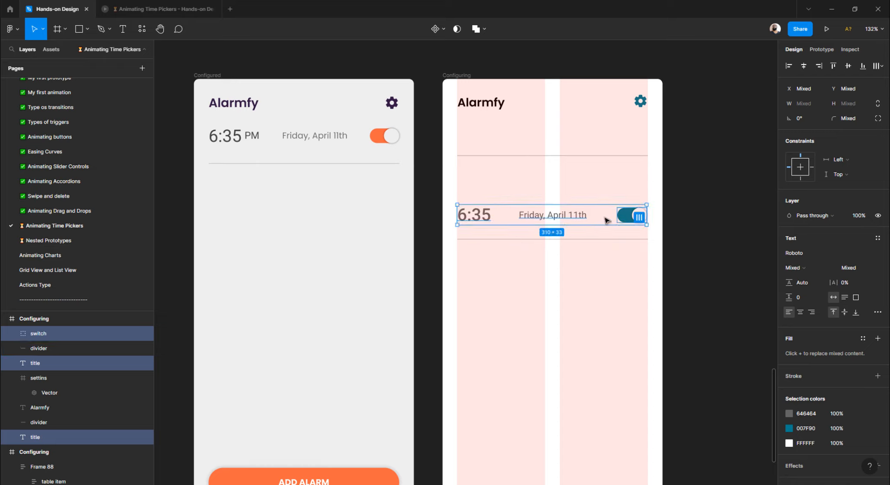
pyautogui.click(686, 195)
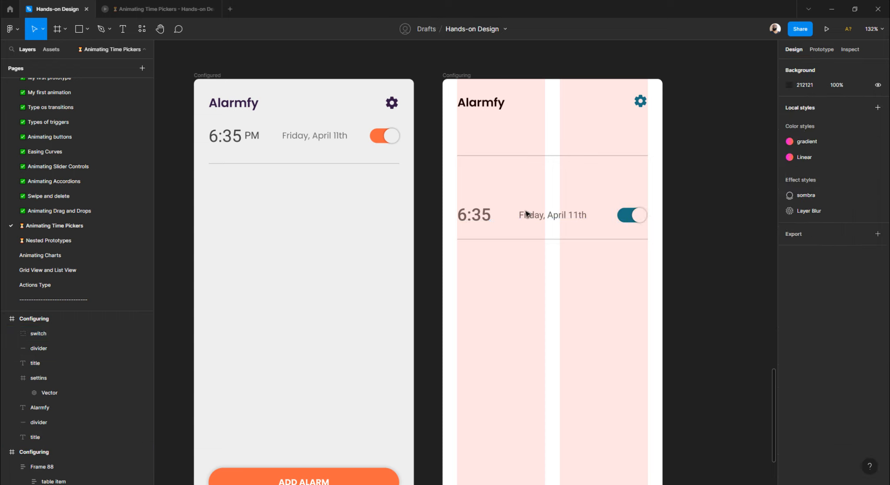
# - Duplicate the 6:35 text, move the copy above the row and change its text to "PM"
pyautogui.click(481, 217)
pyautogui.hotkey('ctrl', 'd')
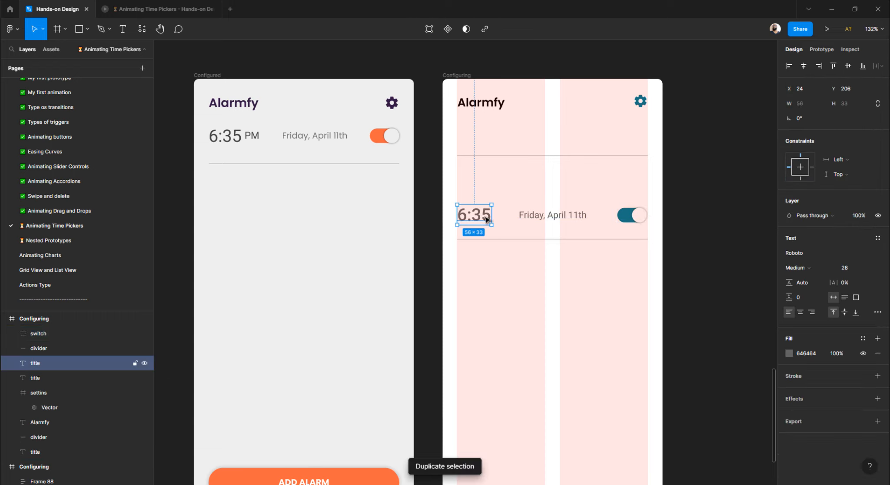
pyautogui.moveTo(481, 218); pyautogui.dragTo(501, 190)
pyautogui.doubleClick(503, 190)
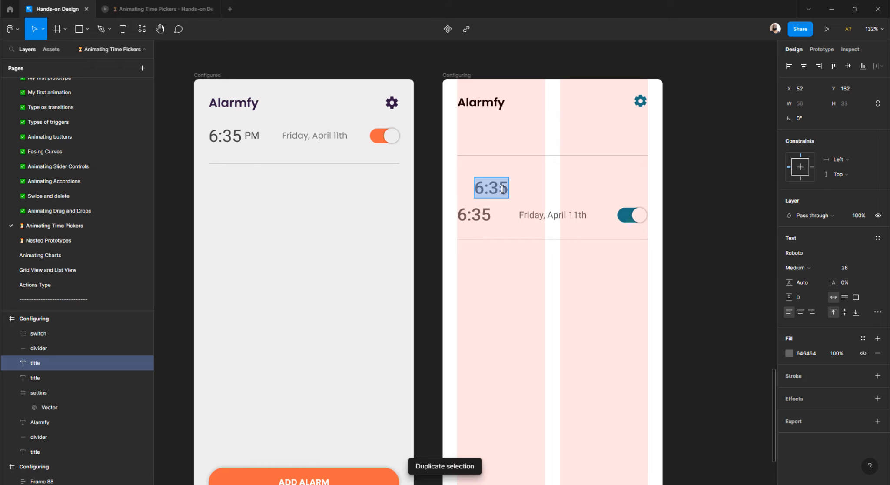
pyautogui.write('PM')
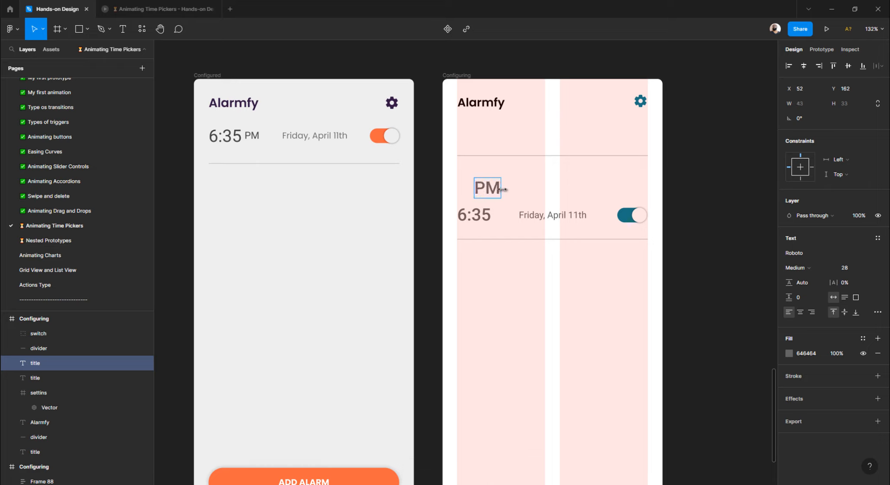
pyautogui.press('Escape')
# - Set the PM text to font size 16 with Regular weight
pyautogui.click(855, 269)
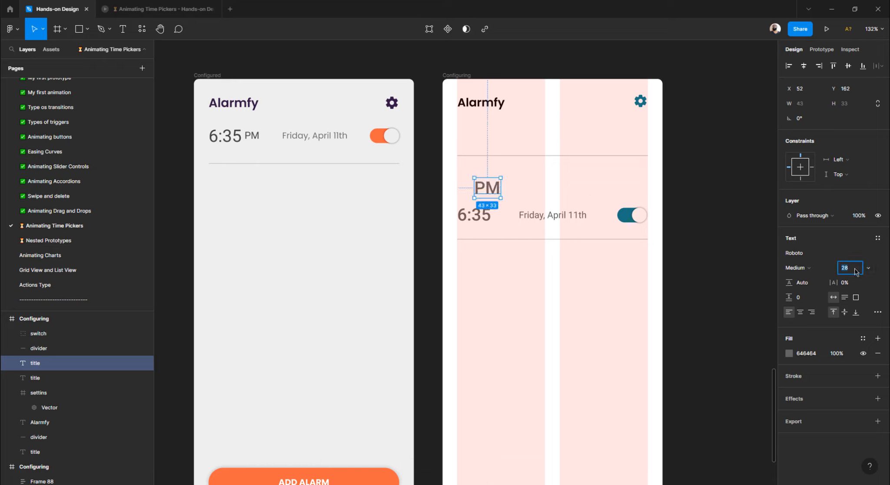
pyautogui.write('12')
pyautogui.press('Return')
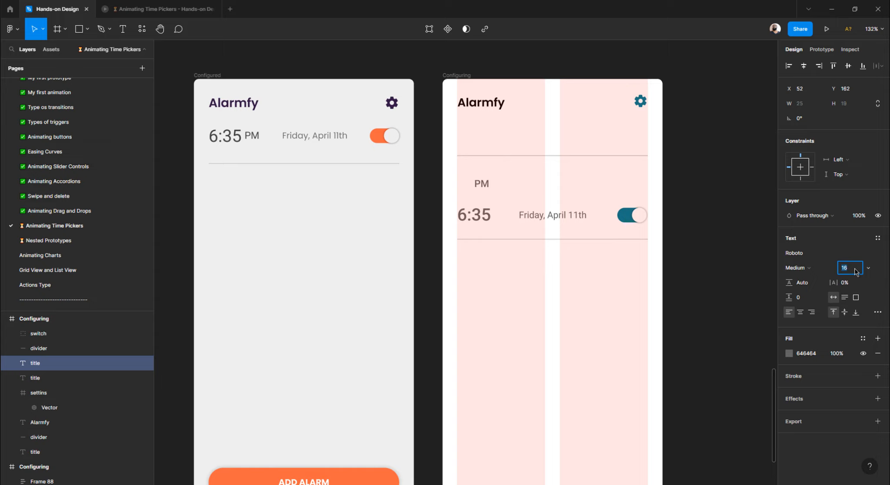
pyautogui.scroll(5, 465, 194)
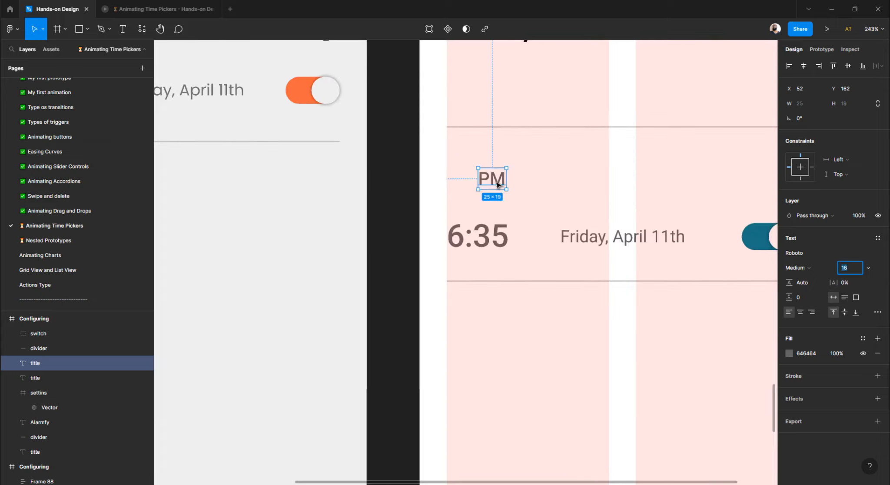
pyautogui.hotkey('ctrl', 'b')
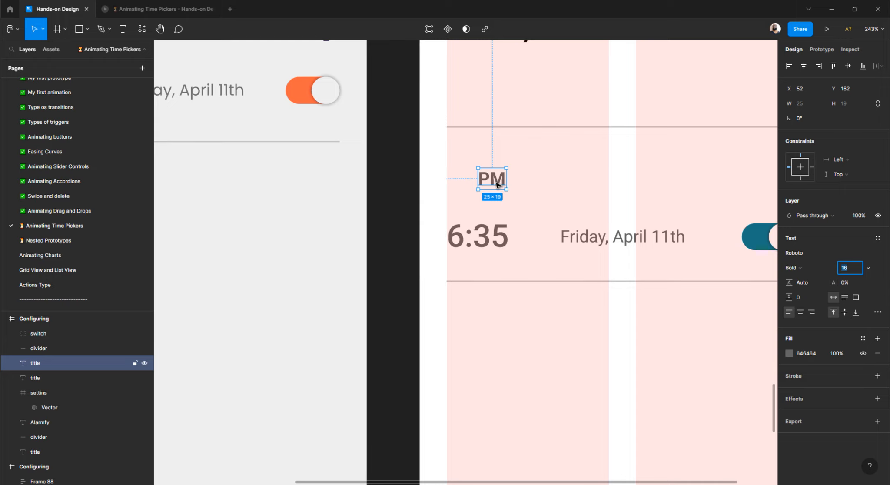
pyautogui.hotkey('ctrl', 'b')
# - Place the PM text beside 6:35 with a 4 px gap and set its font size to 14
pyautogui.moveTo(497, 184); pyautogui.dragTo(530, 242)
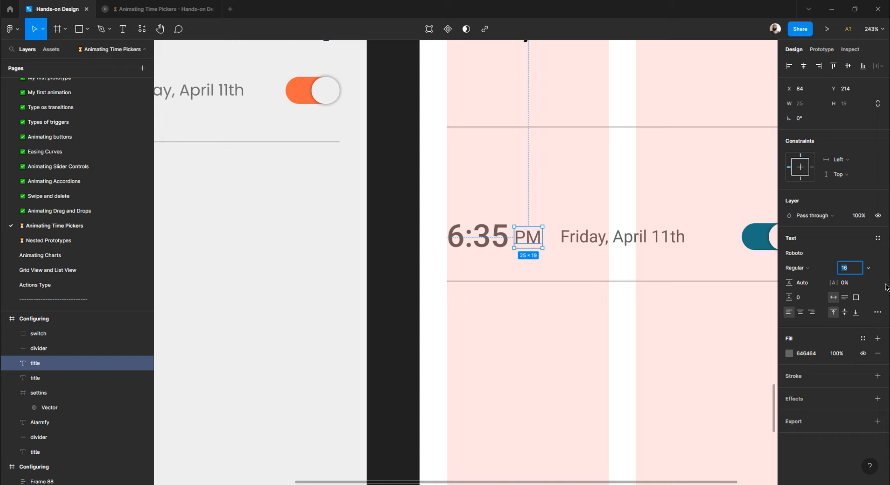
pyautogui.write('14')
pyautogui.press('Return')
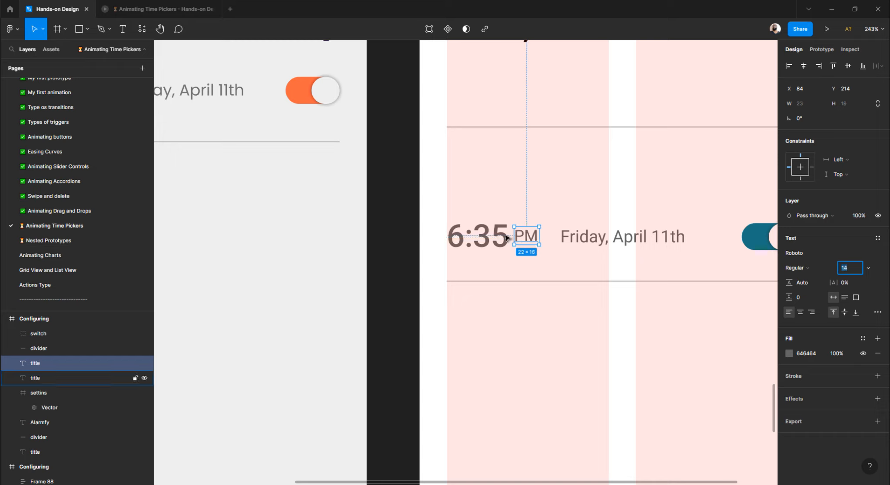
pyautogui.press('alt')
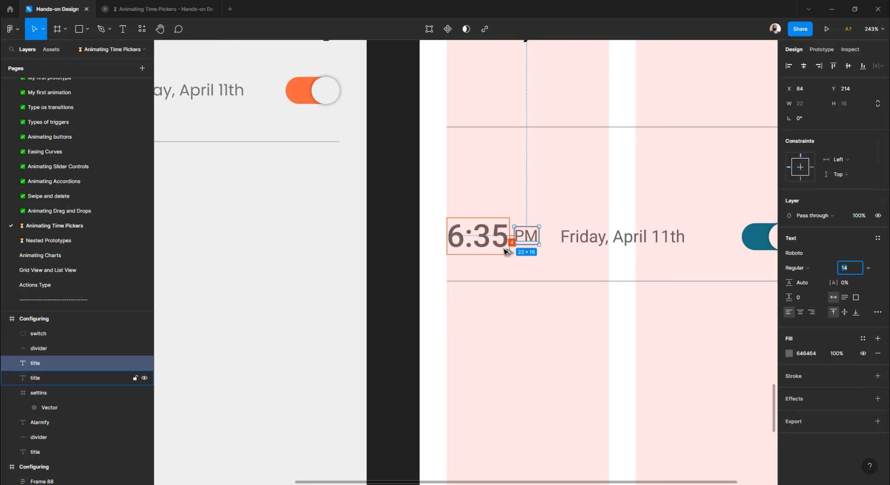
# - Align the 6:35, PM and date texts with the teal switch on their vertical centres
pyautogui.scroll(-3, 505, 252)
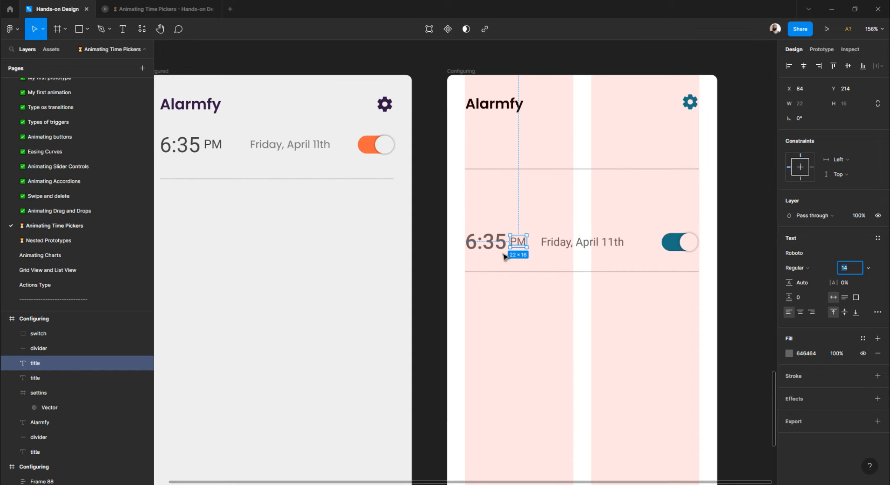
pyautogui.moveTo(432, 227); pyautogui.dragTo(712, 255)
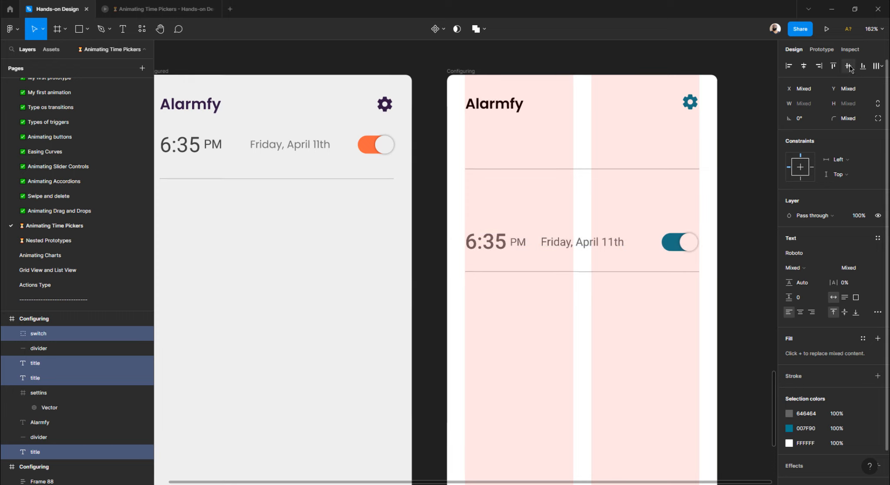
pyautogui.click(546, 320)
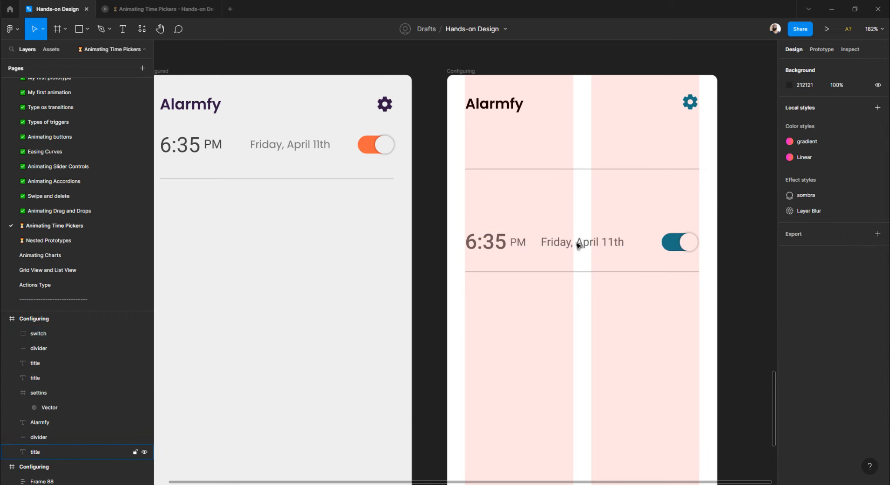
# - Nudge the date text to the right until its X position is 134
pyautogui.click(578, 245)
pyautogui.press('Right')
pyautogui.press('Right')
pyautogui.press('Right')
pyautogui.press('Right')
pyautogui.press('Right')
pyautogui.press('Right')
pyautogui.press('Right')
pyautogui.press('Right')
pyautogui.press('Right')
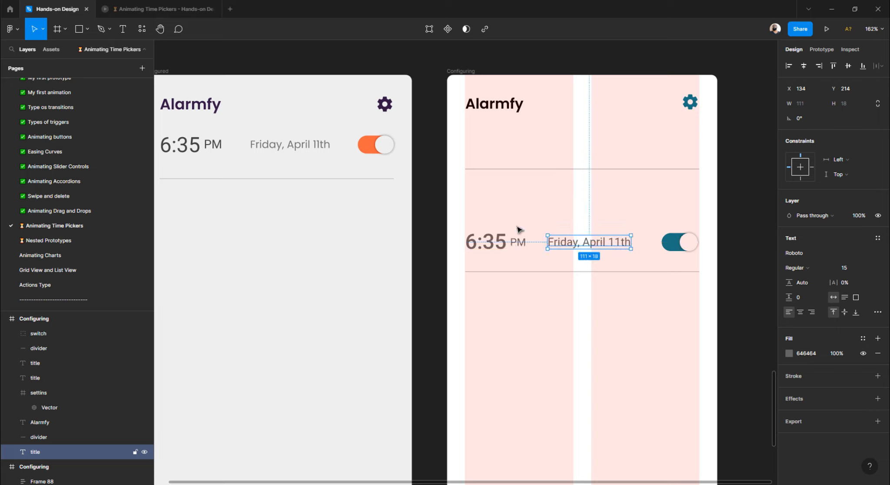
# - Wrap the 6:35 and PM texts in a horizontal auto layout frame and name it "time"
pyautogui.click(487, 223)
pyautogui.moveTo(468, 235); pyautogui.dragTo(526, 253)
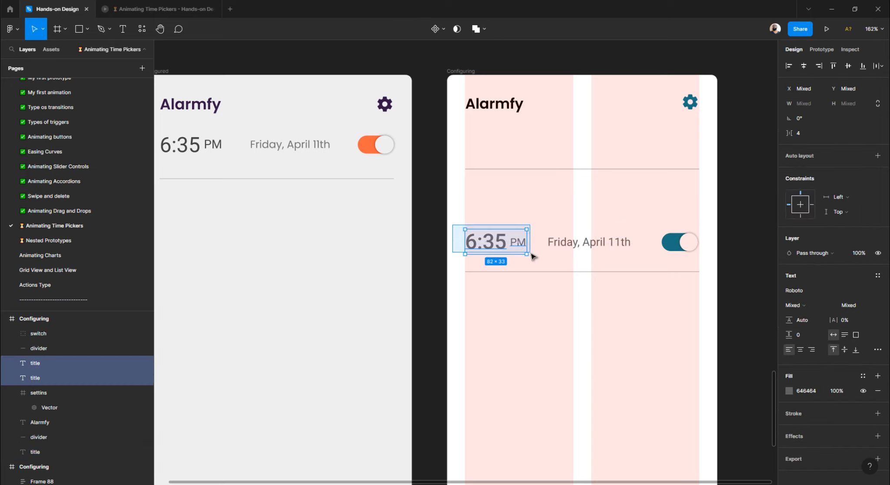
pyautogui.hotkey('shift', 'a')
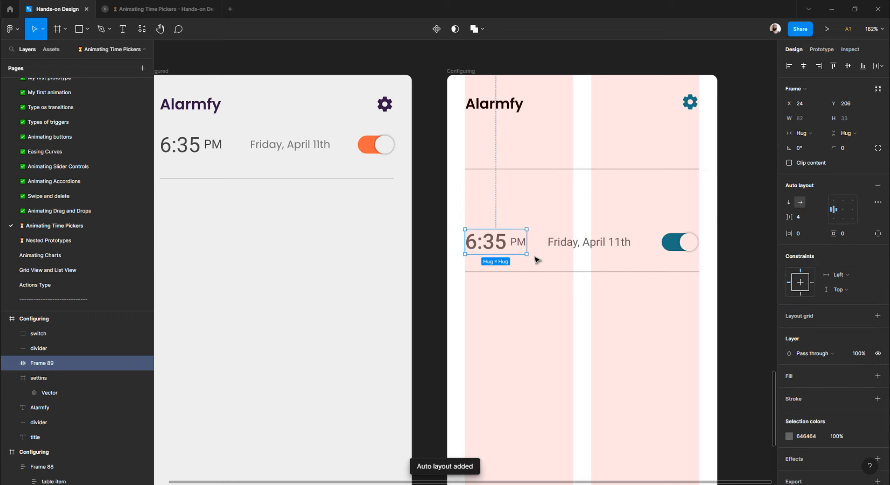
pyautogui.doubleClick(87, 366)
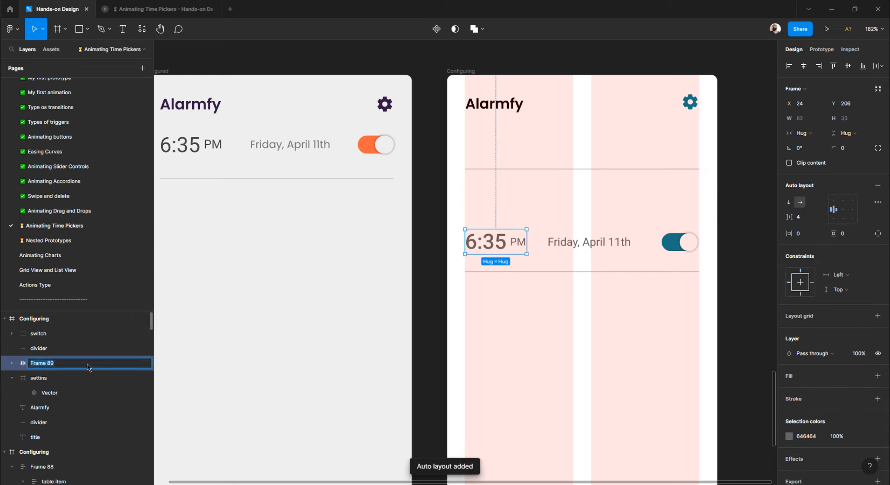
pyautogui.write('time')
pyautogui.press('Return')
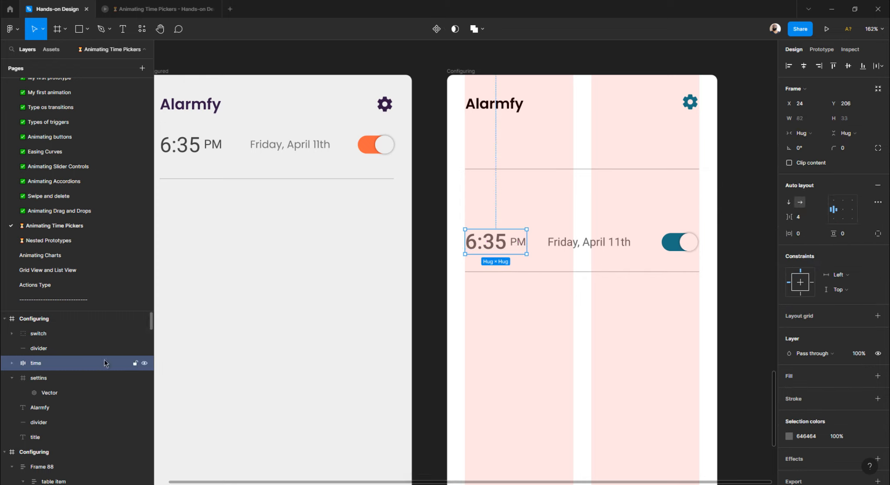
# - Combine the time frame, date text and teal switch into one horizontal auto layout frame
pyautogui.click(577, 246)
pyautogui.click(688, 242)
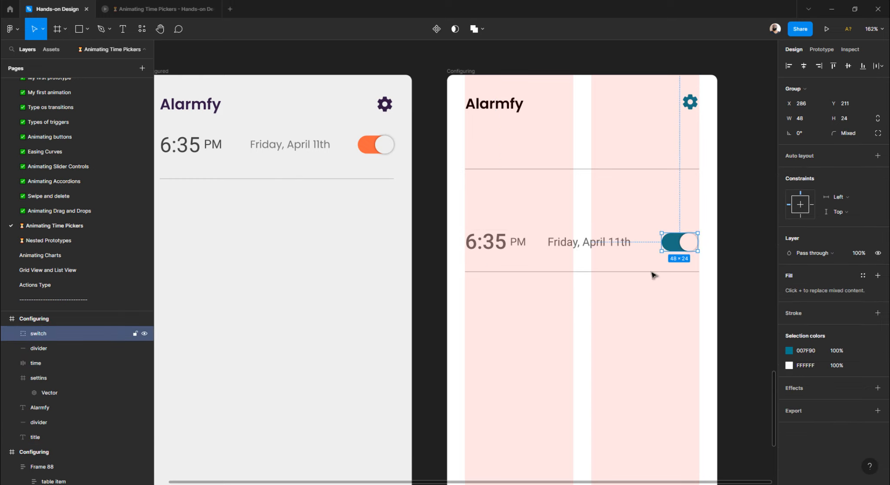
pyautogui.click(487, 219)
pyautogui.moveTo(434, 216); pyautogui.dragTo(699, 257)
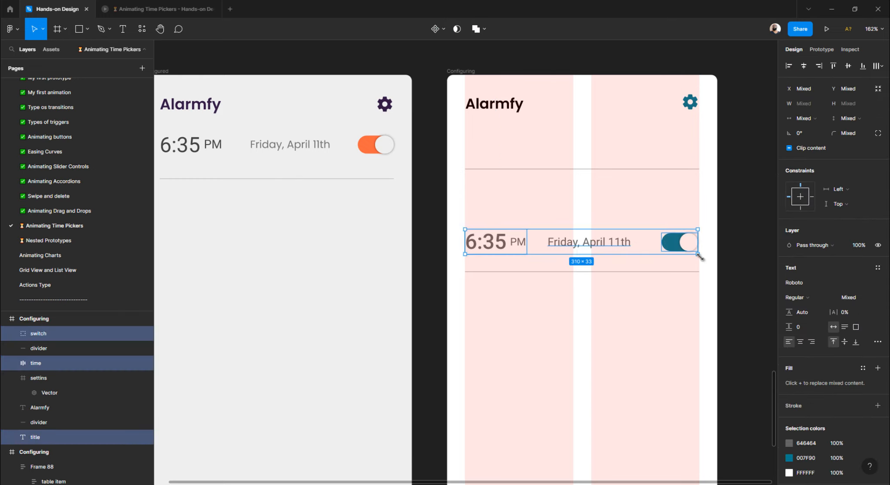
pyautogui.hotkey('shift', 'a')
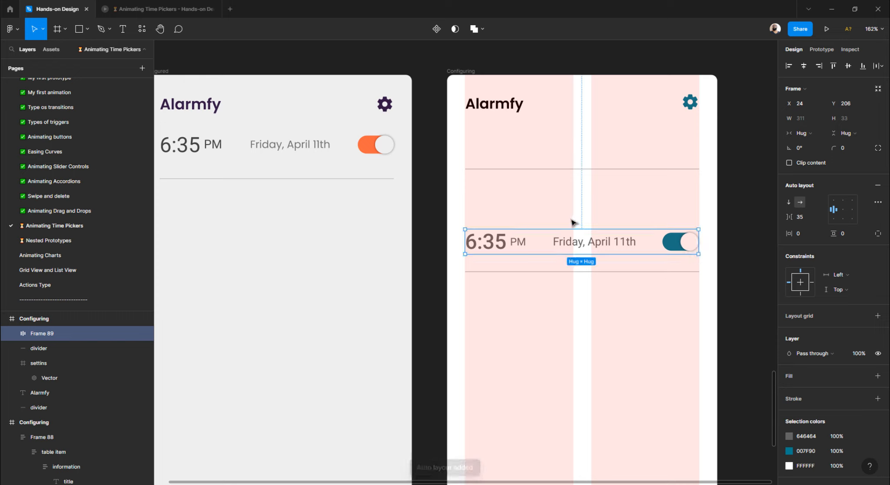
pyautogui.click(546, 222)
pyautogui.click(479, 236)
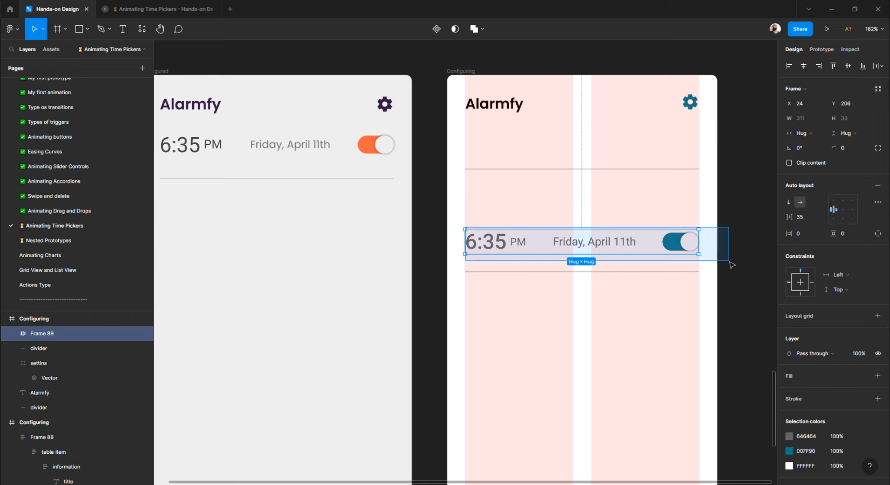
pyautogui.click(633, 296)
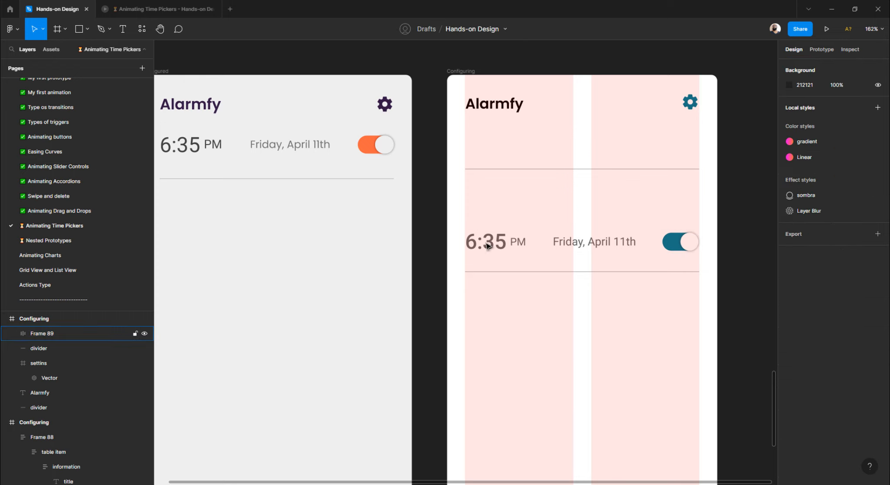
# - Rename the auto layout frame holding the time, date and switch to "information"
pyautogui.doubleClick(487, 244)
pyautogui.press('Escape')
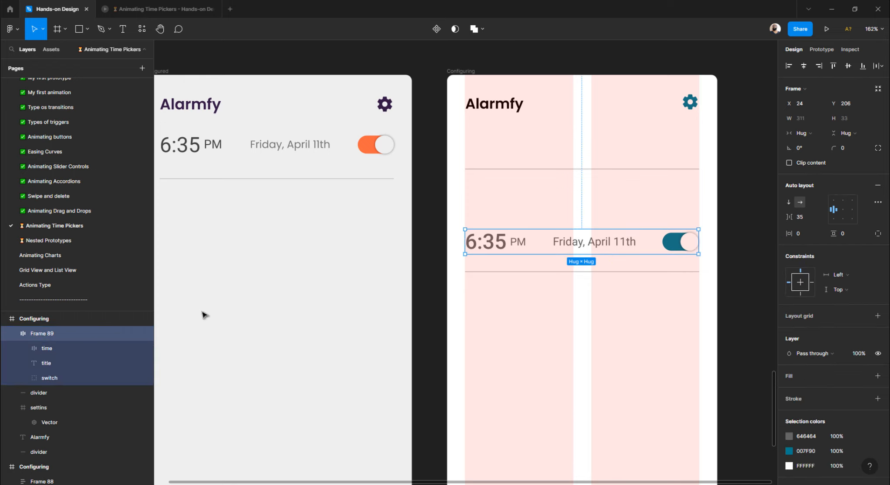
pyautogui.hotkey('ctrl', 'r')
pyautogui.write('1')
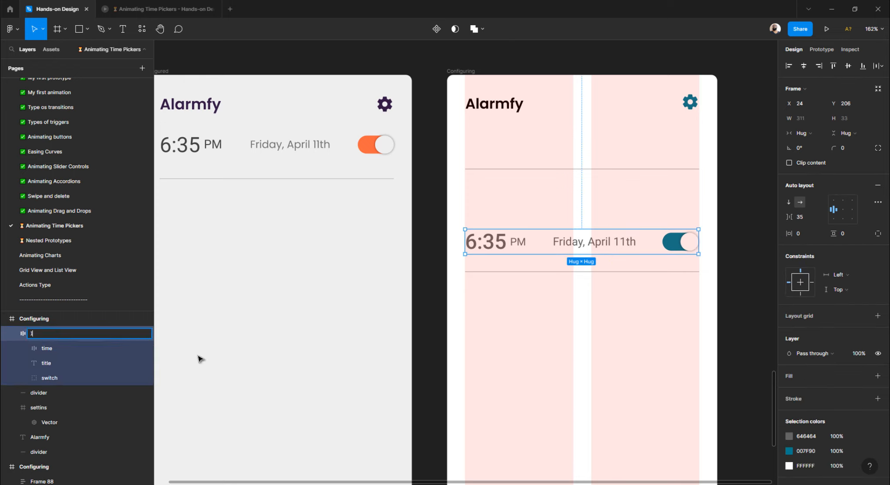
pyautogui.write('nformation')
pyautogui.press('Return')
# - Measure the spacing between the information frame and the divider below it
pyautogui.moveTo(680, 299); pyautogui.dragTo(551, 278)
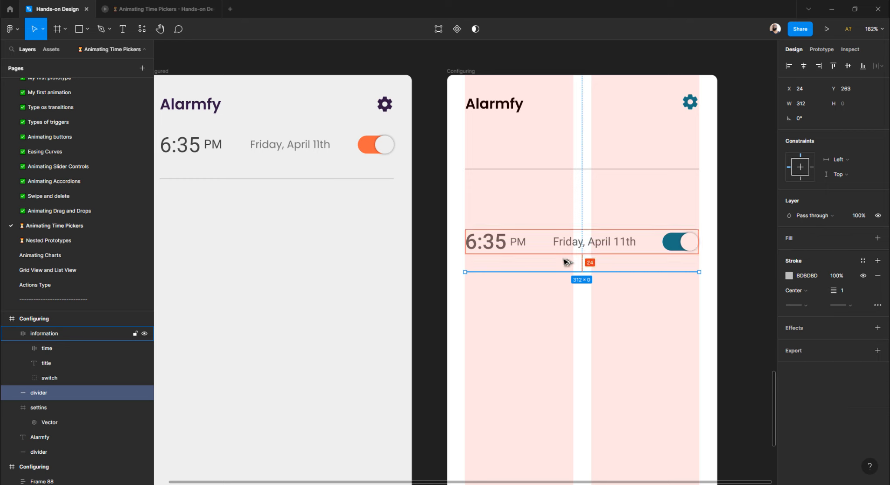
# - Wrap the information frame and the divider below it in a vertical auto layout frame named "table item"
pyautogui.click(606, 298)
pyautogui.moveTo(633, 315); pyautogui.dragTo(478, 223)
pyautogui.hotkey('shift', 'a')
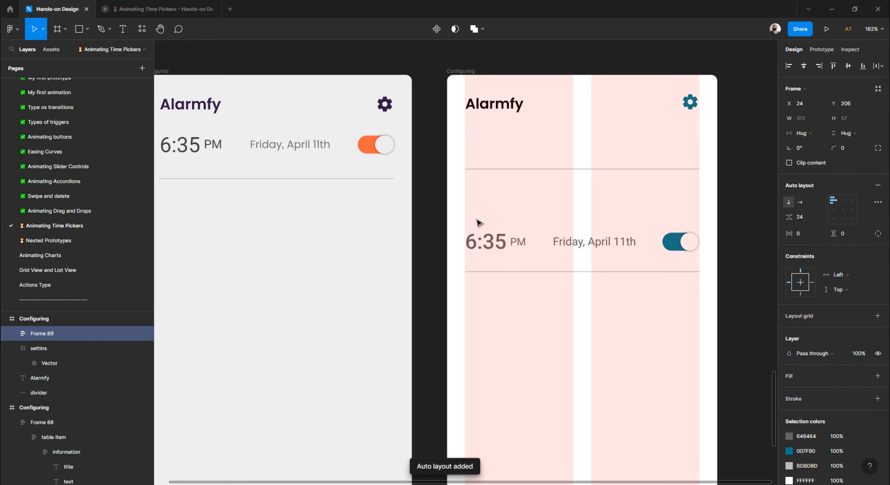
pyautogui.doubleClick(54, 335)
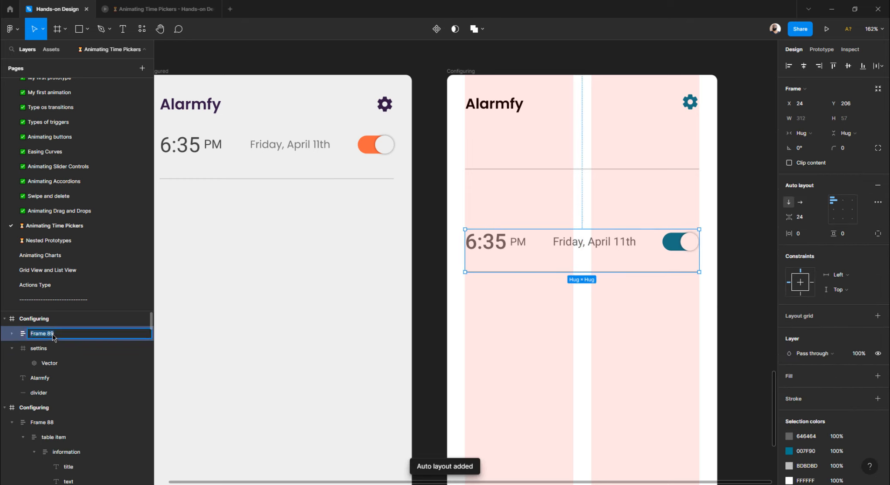
pyautogui.write('tab')
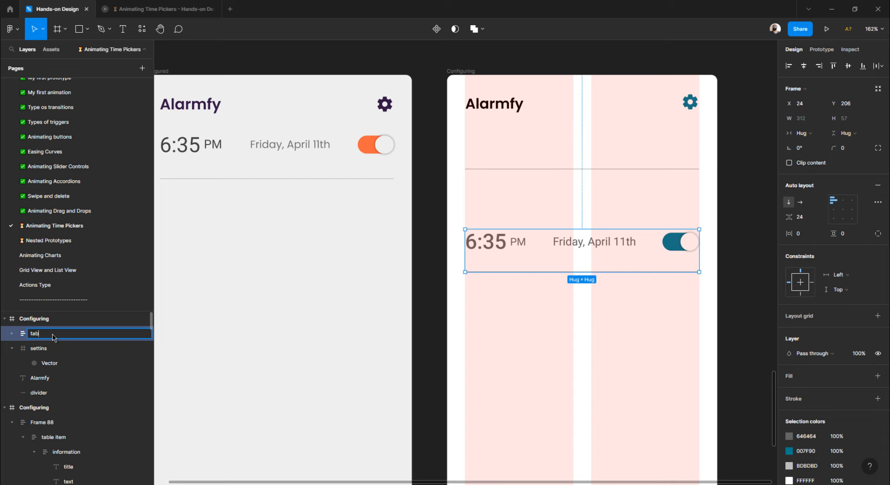
pyautogui.write('le item')
pyautogui.press('Return')
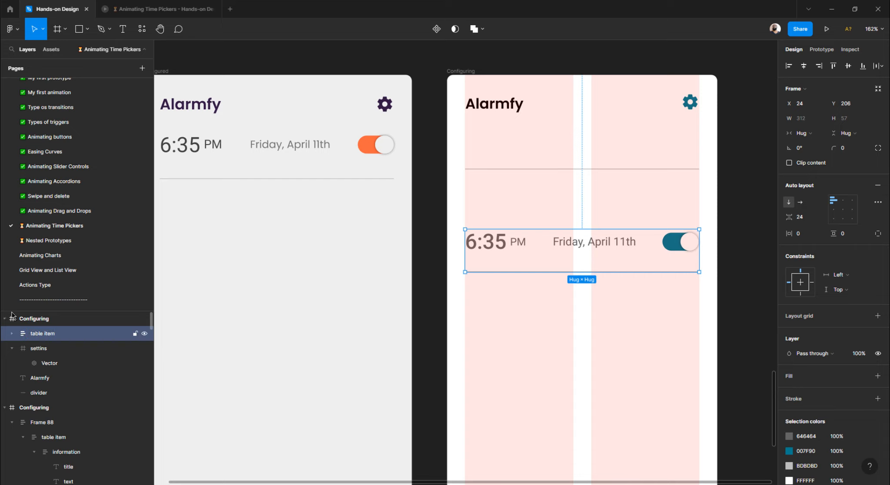
pyautogui.click(594, 328)
pyautogui.scroll(-1, 479, 300)
pyautogui.scroll(1, 492, 269)
pyautogui.click(492, 255)
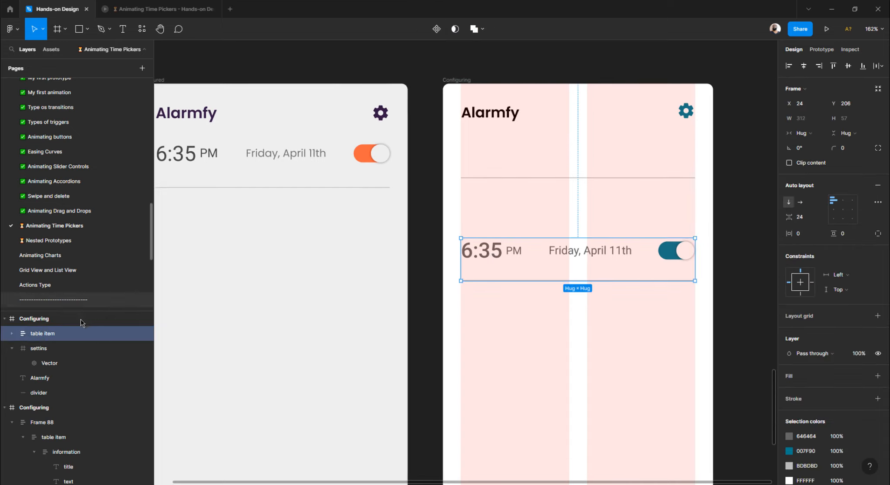
pyautogui.doubleClick(58, 334)
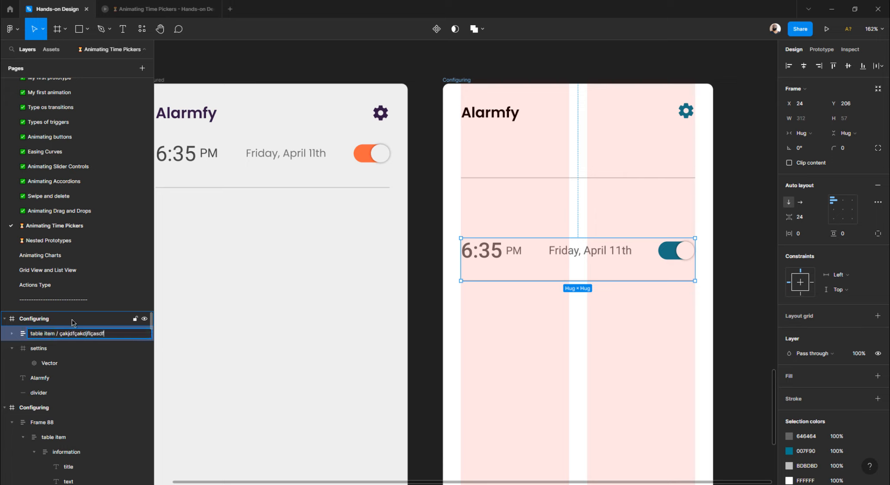
pyautogui.hotkey('ctrl', 'z')
pyautogui.press('Return')
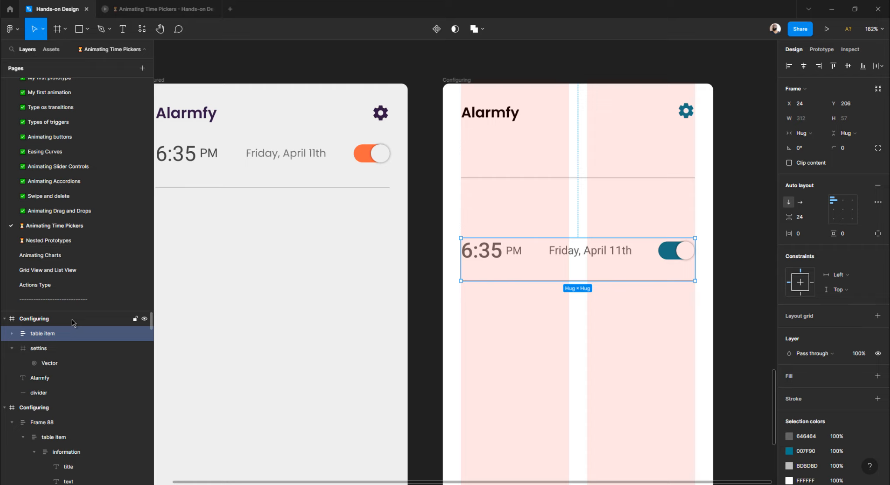
# - Delete the loose divider between the Alarmfy header and the alarm row in the Configuring frame
pyautogui.click(551, 328)
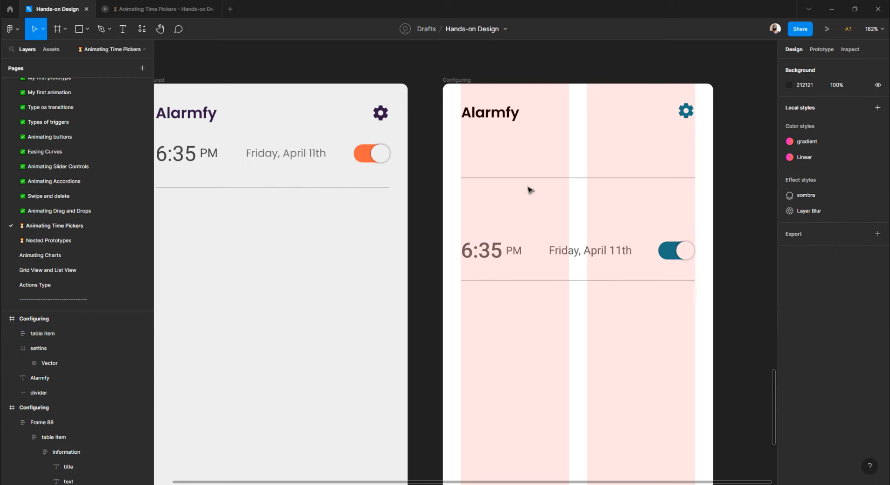
pyautogui.click(522, 179)
pyautogui.press('Delete')
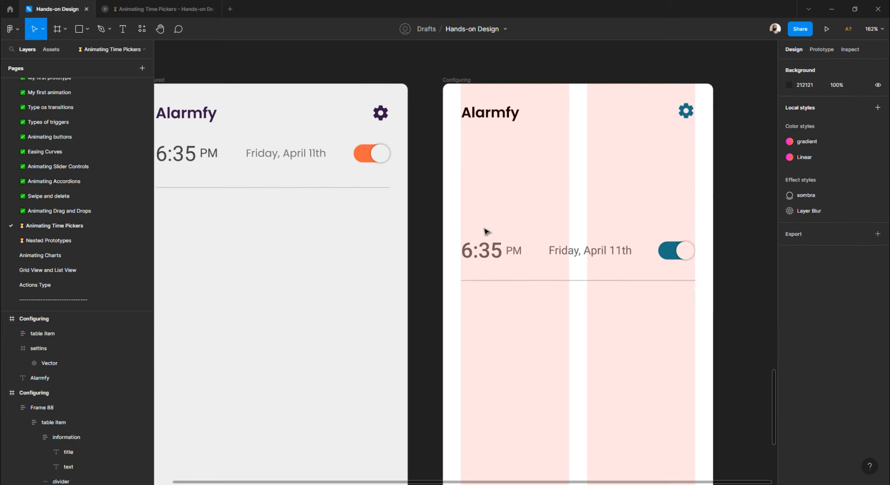
# - Move the table item frame up beneath the Alarmfy title, to Y 77
pyautogui.moveTo(497, 244); pyautogui.dragTo(494, 138)
pyautogui.press('alt')
pyautogui.press('Up')
pyautogui.press('Up')
pyautogui.press('Up')
pyautogui.press('Up')
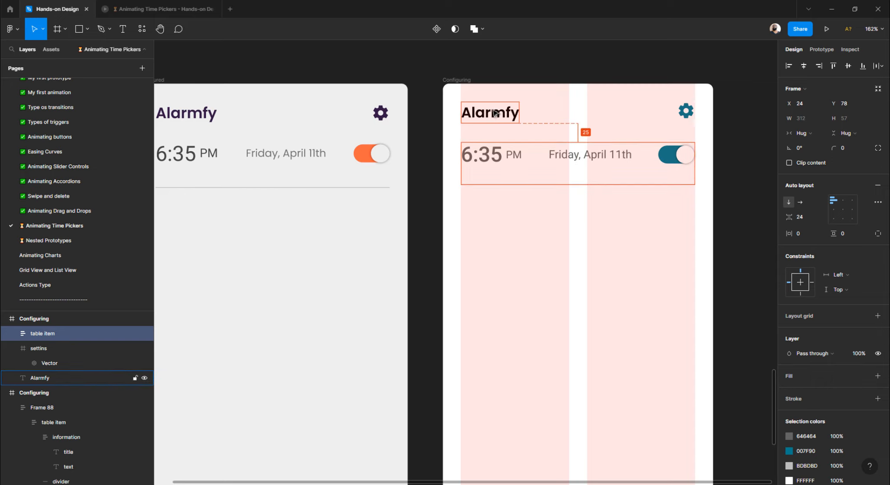
pyautogui.press('Up')
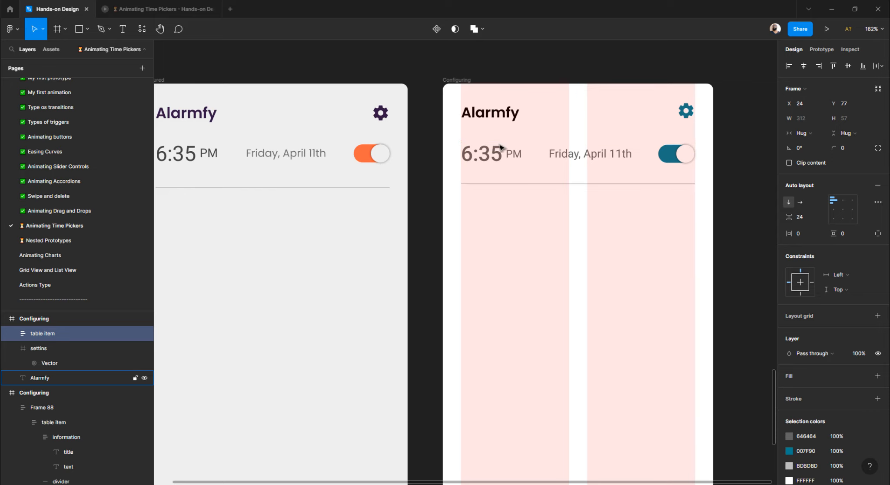
pyautogui.click(534, 266)
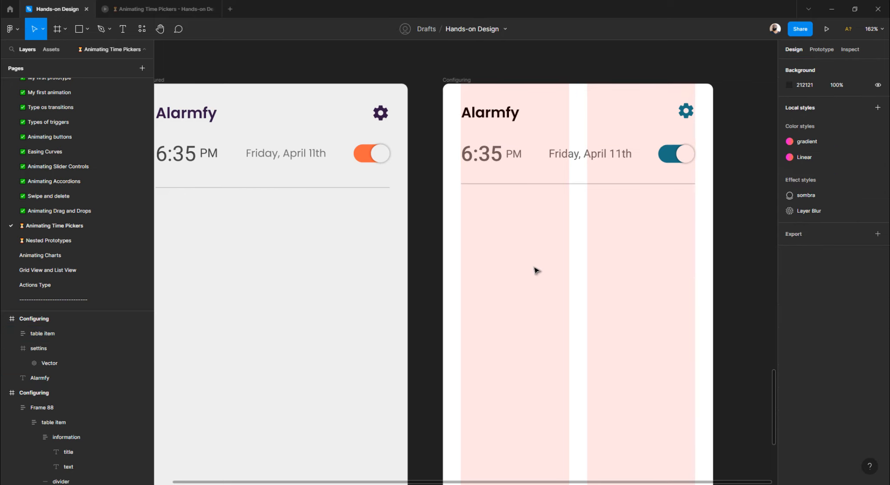
# - Shift the table item frame down to Y 85
pyautogui.click(669, 151)
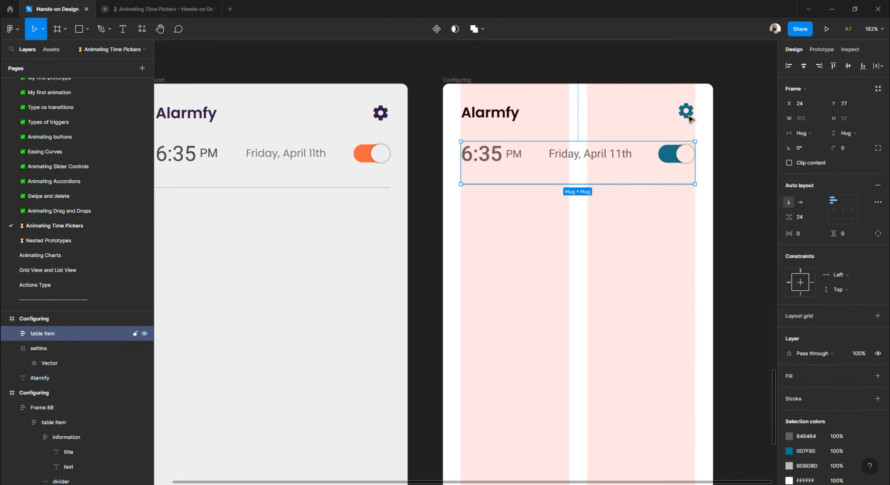
pyautogui.hotkey('shift', 'Down')
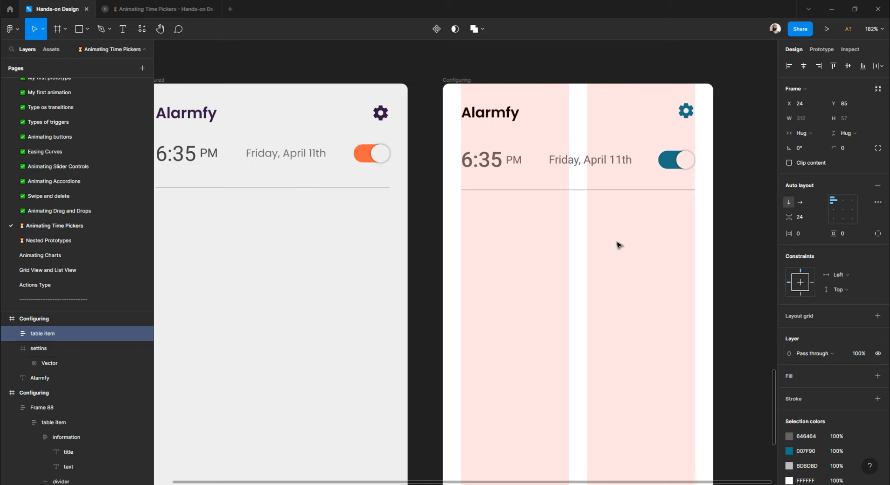
pyautogui.click(527, 268)
# - Add a bold Roboto 15 text reading "ADD ALARM" in the lower part of the Configuring frame
pyautogui.scroll(-5, 513, 263)
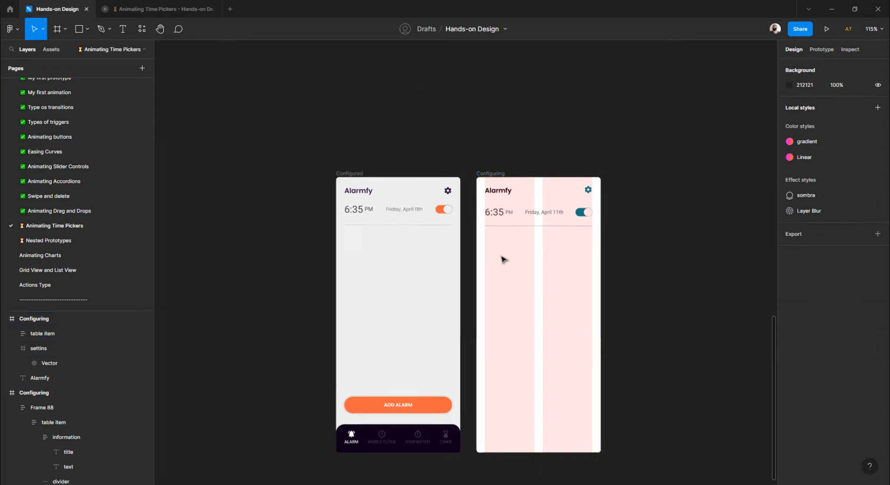
pyautogui.scroll(1, 503, 259)
pyautogui.scroll(-2, 500, 270)
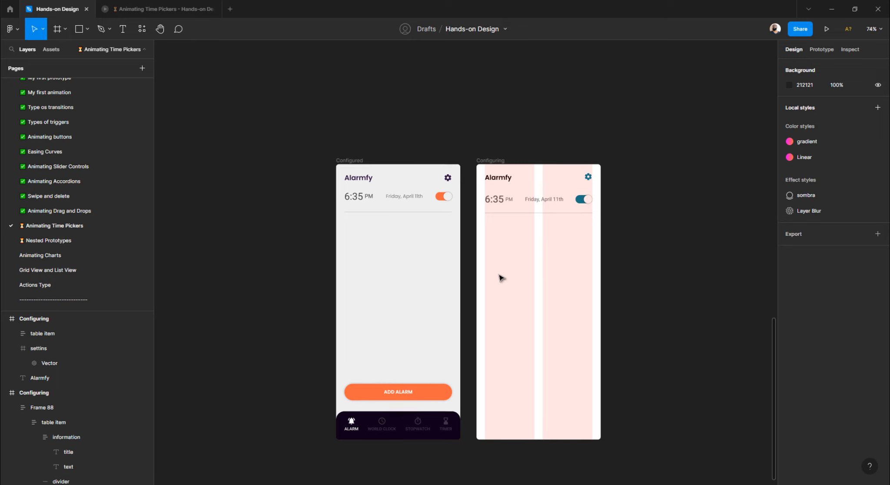
pyautogui.scroll(3, 511, 360)
pyautogui.press('t')
pyautogui.click(519, 357)
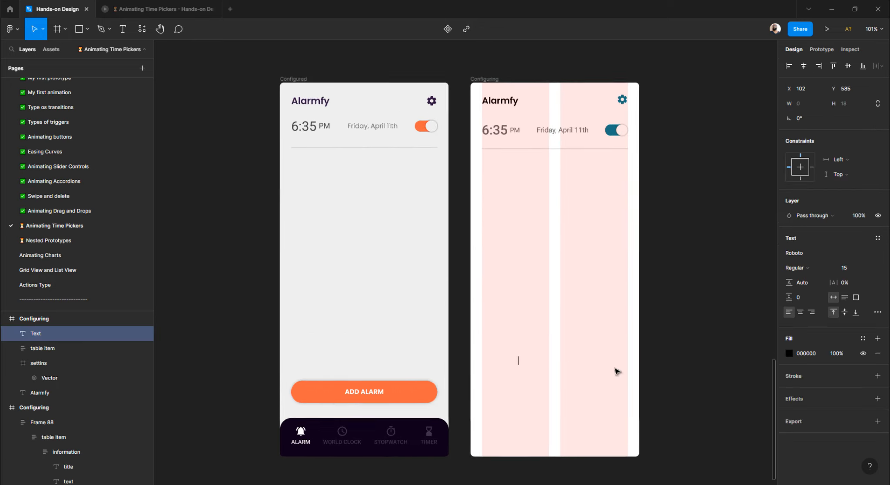
pyautogui.write('ADD ALARM')
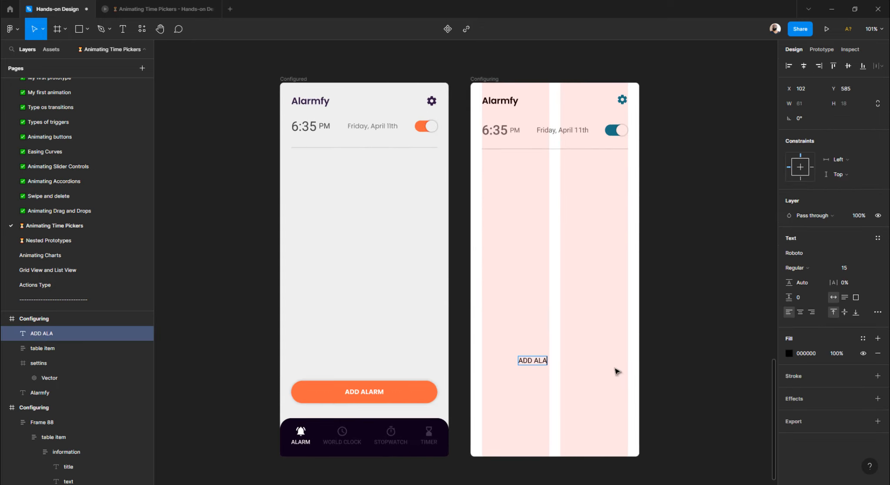
pyautogui.press('Escape')
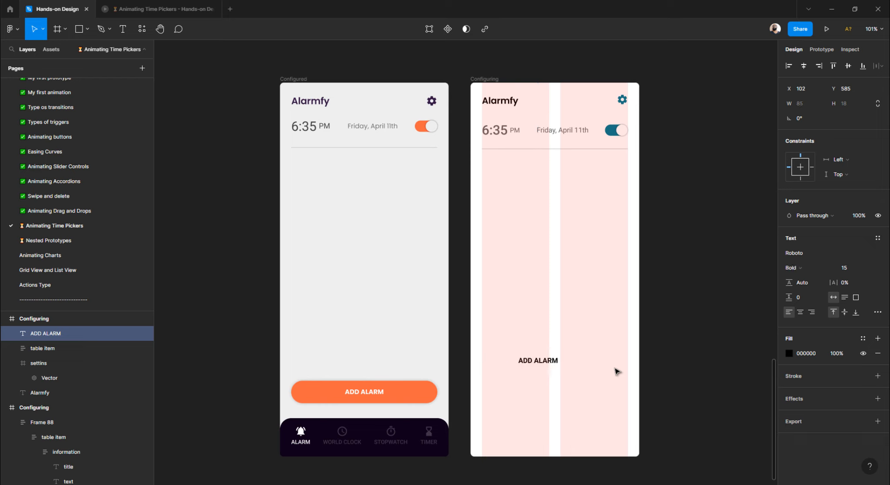
# - Wrap the ADD ALARM text in an auto layout frame and fill it with the switch's teal, 007F90
pyautogui.hotkey('shift', 'a')
pyautogui.click(877, 375)
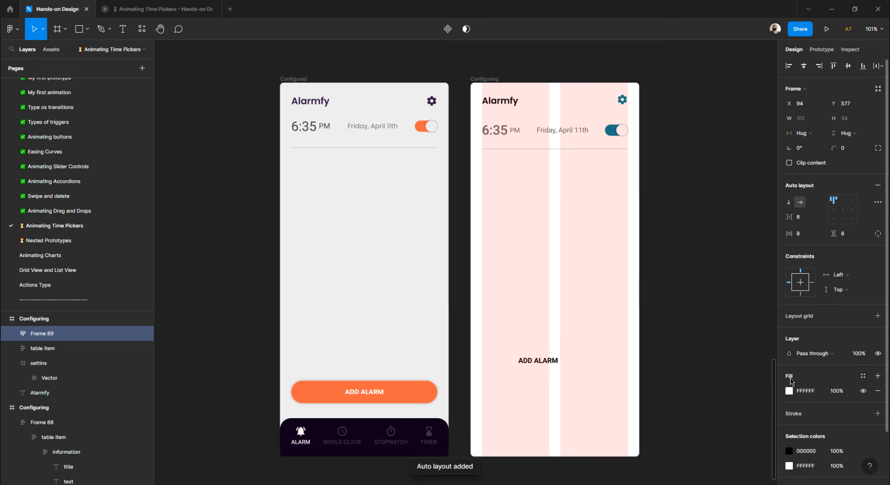
pyautogui.click(789, 390)
pyautogui.press('i')
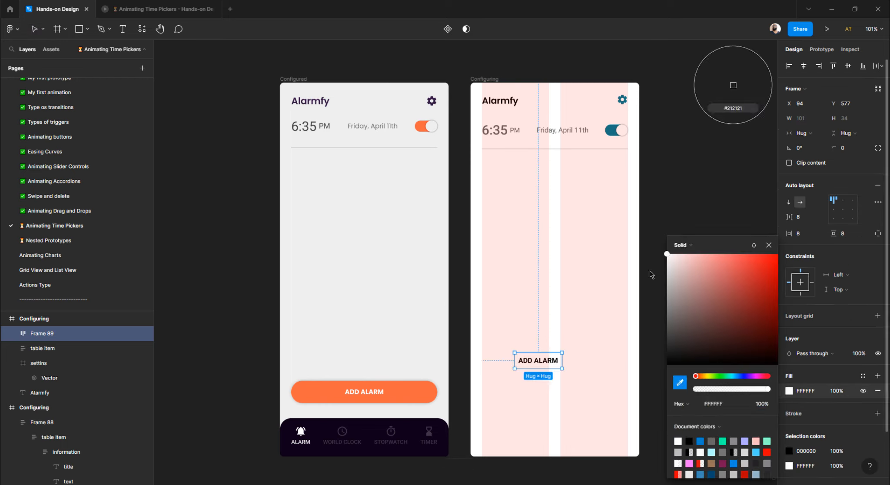
pyautogui.click(613, 130)
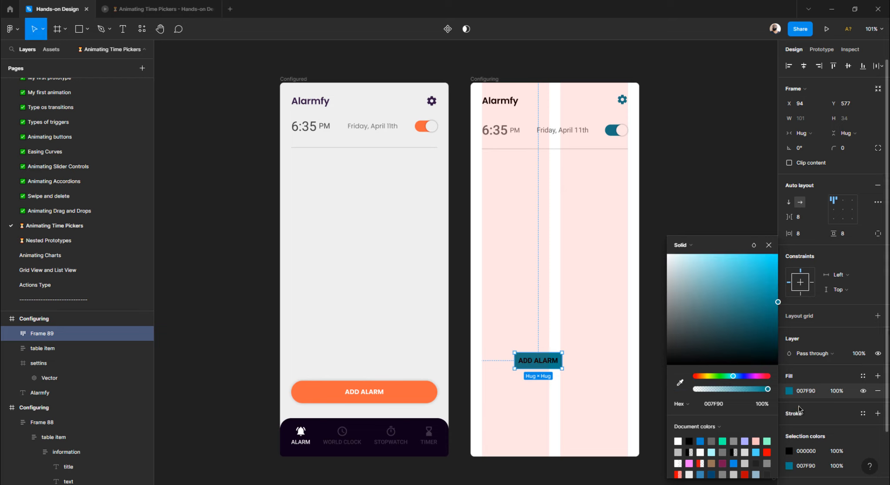
# - Set the ADD ALARM text color to white, FFFFFF
pyautogui.click(789, 451)
pyautogui.write('ffffff')
pyautogui.press('Return')
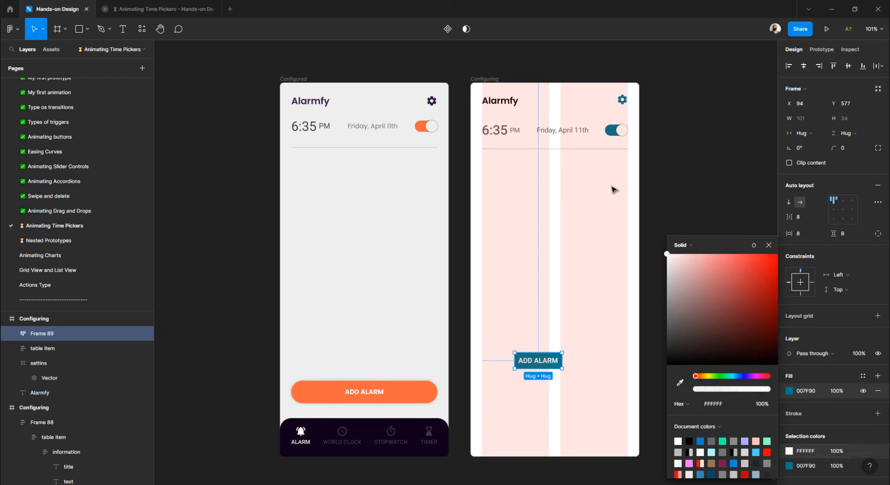
pyautogui.click(579, 305)
# - Stretch the ADD ALARM button across both grid columns, starting at X 24 with a width of 312
pyautogui.click(527, 362)
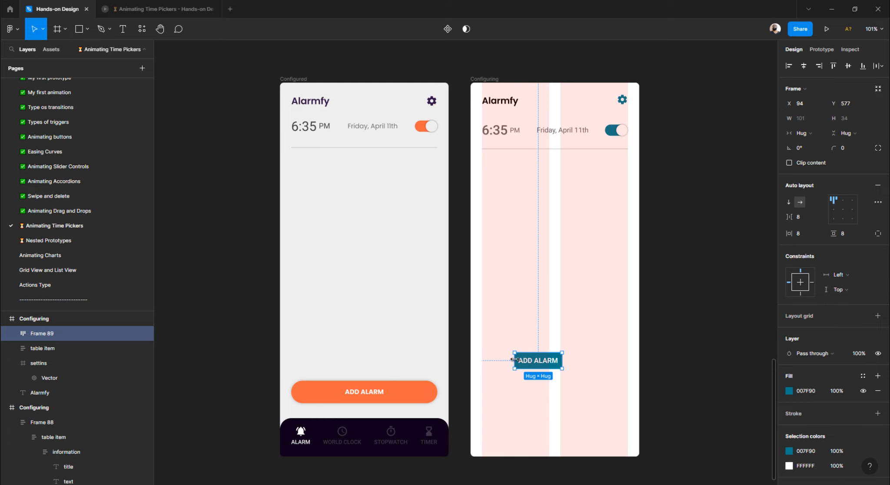
pyautogui.moveTo(515, 360); pyautogui.dragTo(482, 360)
pyautogui.scroll(-2, 524, 360)
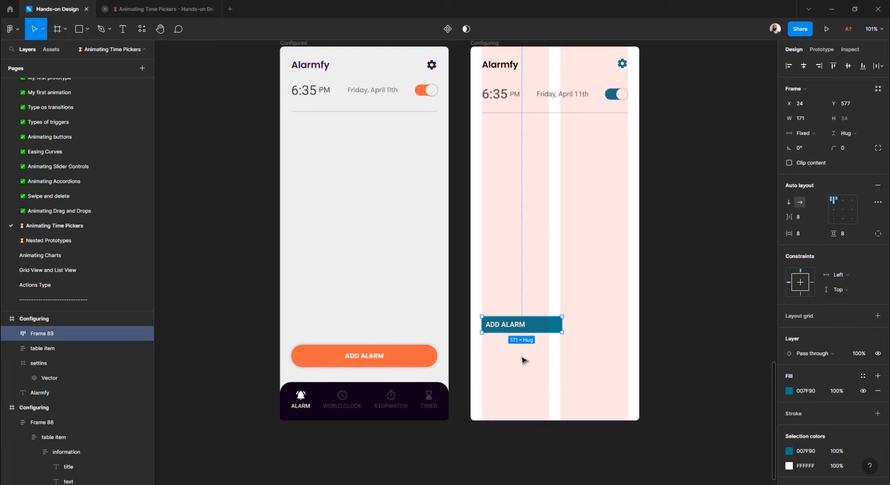
pyautogui.scroll(5, 537, 323)
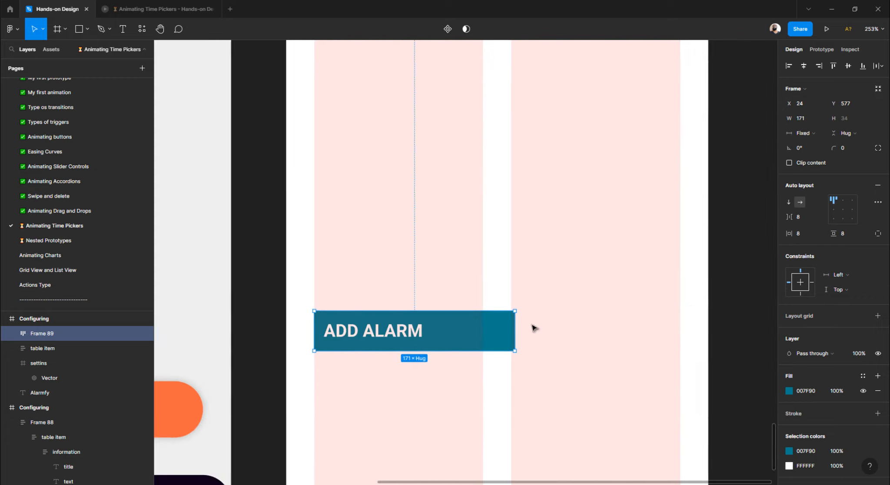
pyautogui.hscroll(2, 533, 327)
pyautogui.moveTo(479, 326); pyautogui.dragTo(644, 329)
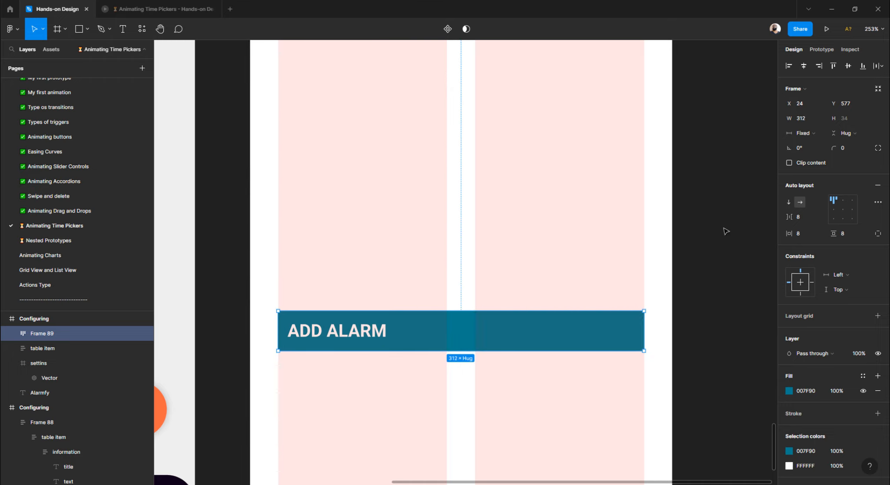
# - Check the layout grid of the Configuring frame
pyautogui.scroll(10, 477, 260)
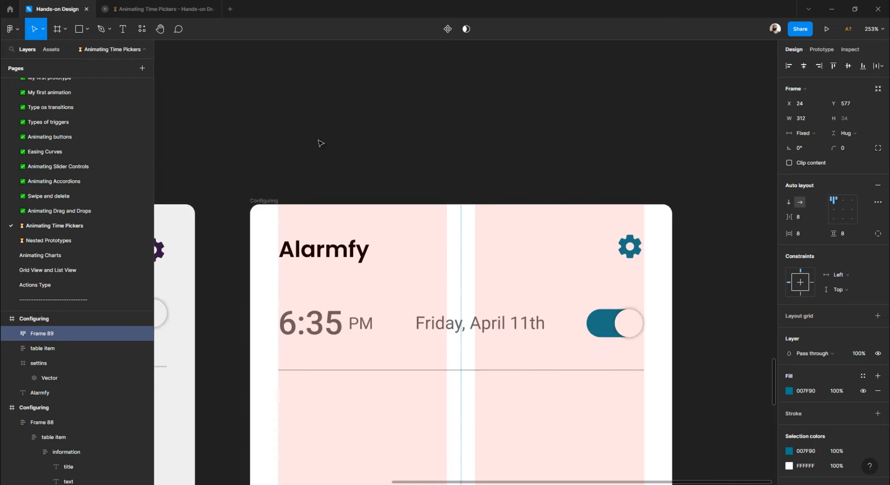
pyautogui.click(266, 201)
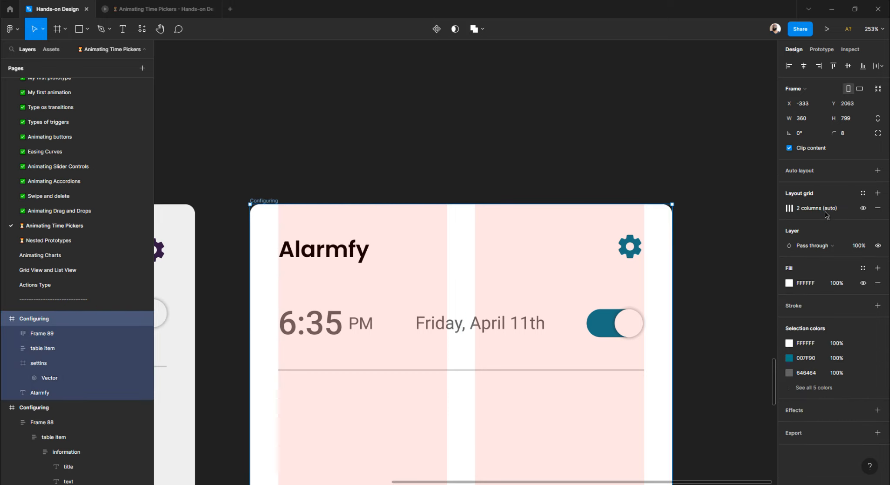
pyautogui.scroll(-10, 391, 276)
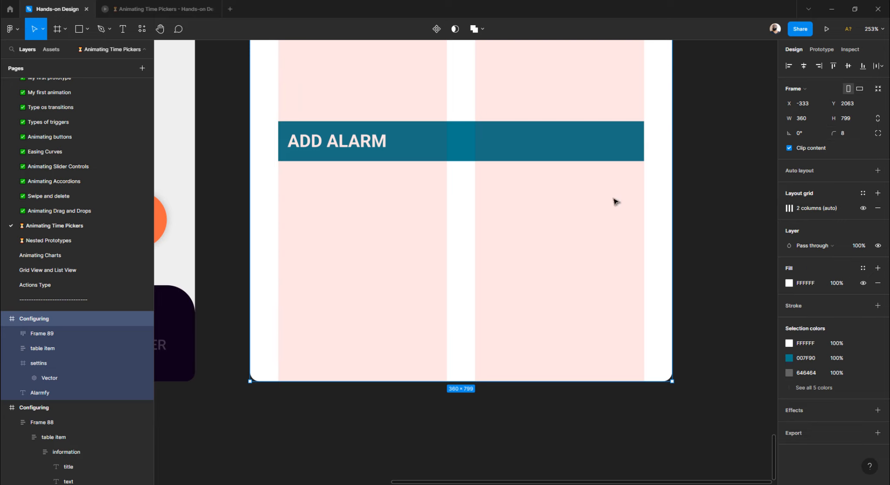
pyautogui.press('Escape')
# - Center the text inside the ADD ALARM button and set the button's corner radius to 32
pyautogui.click(323, 136)
pyautogui.click(843, 211)
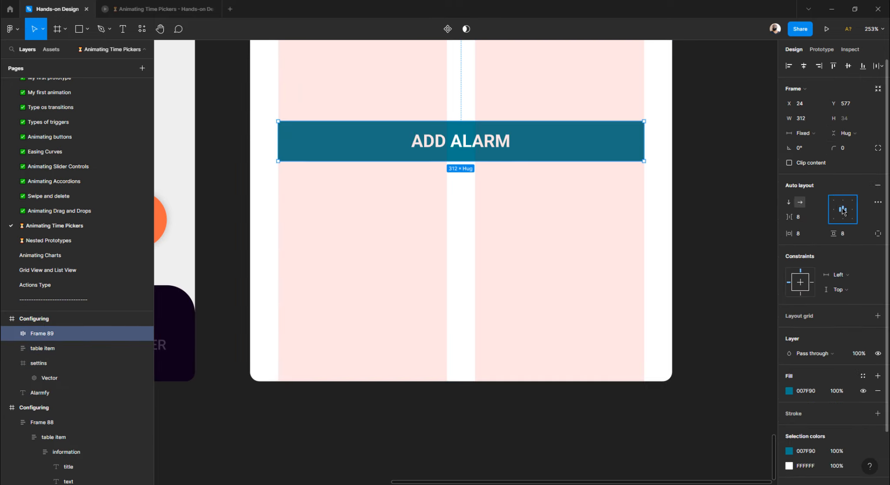
pyautogui.click(844, 148)
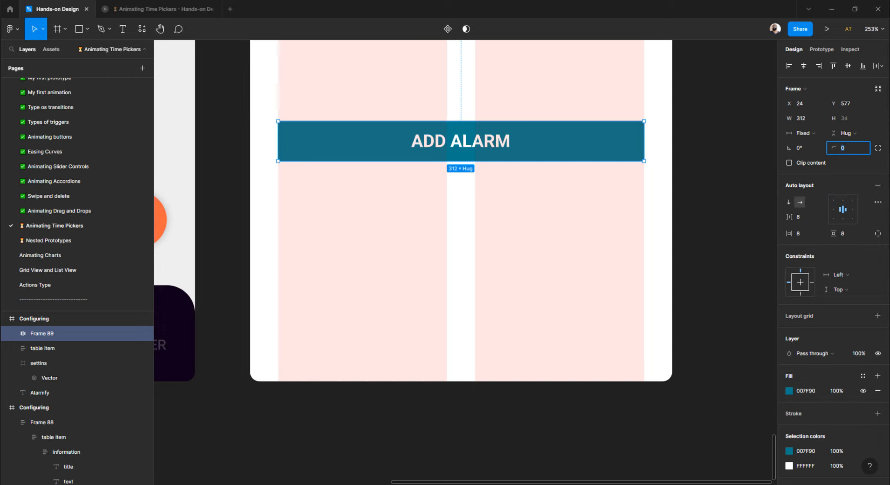
pyautogui.write('32')
pyautogui.press('Return')
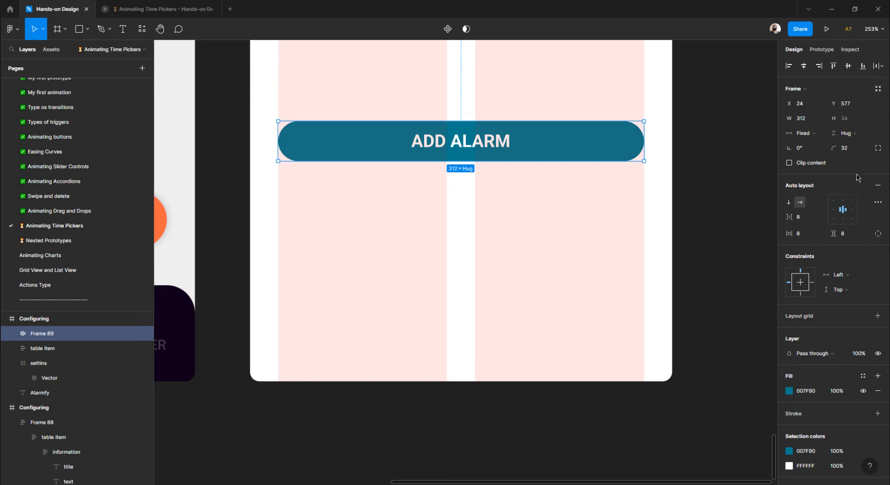
pyautogui.click(578, 200)
# - Set the vertical padding of the teal ADD ALARM button to 16
pyautogui.scroll(-5, 478, 208)
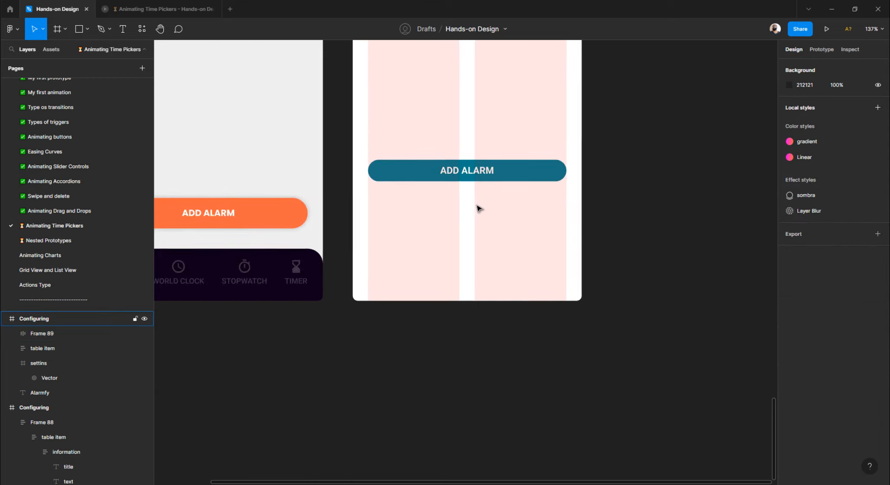
pyautogui.click(478, 176)
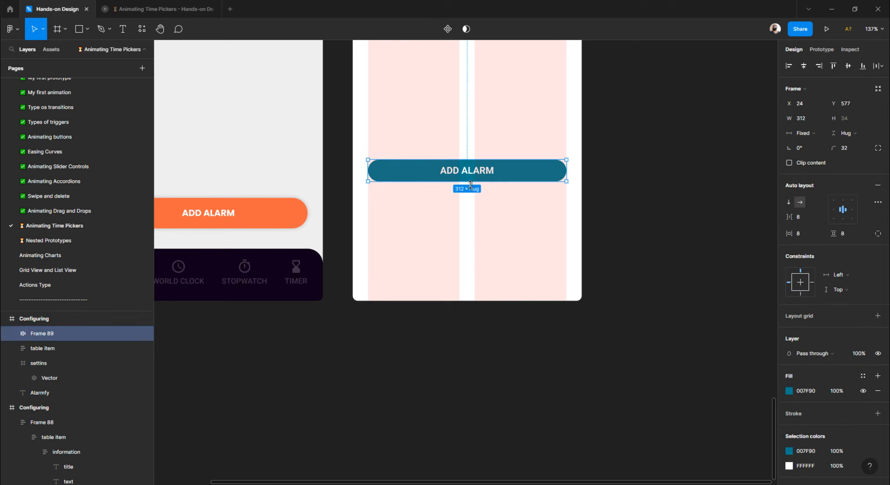
pyautogui.click(842, 237)
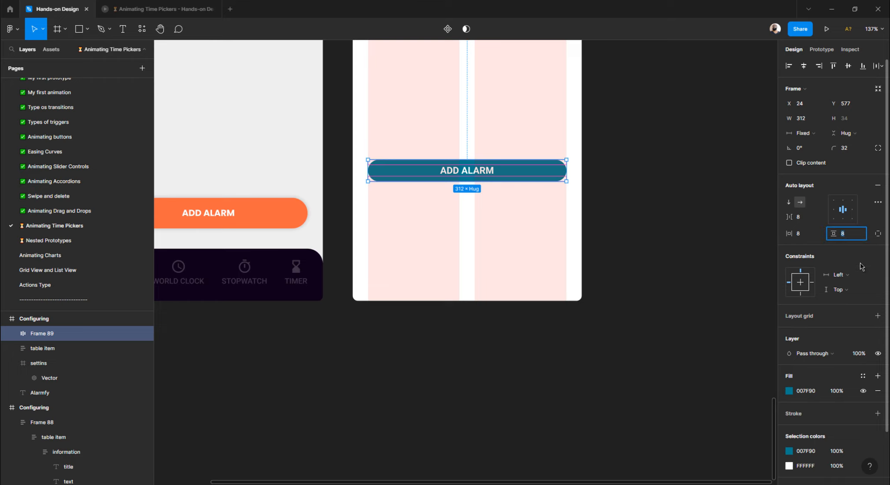
pyautogui.write('16')
pyautogui.press('Return')
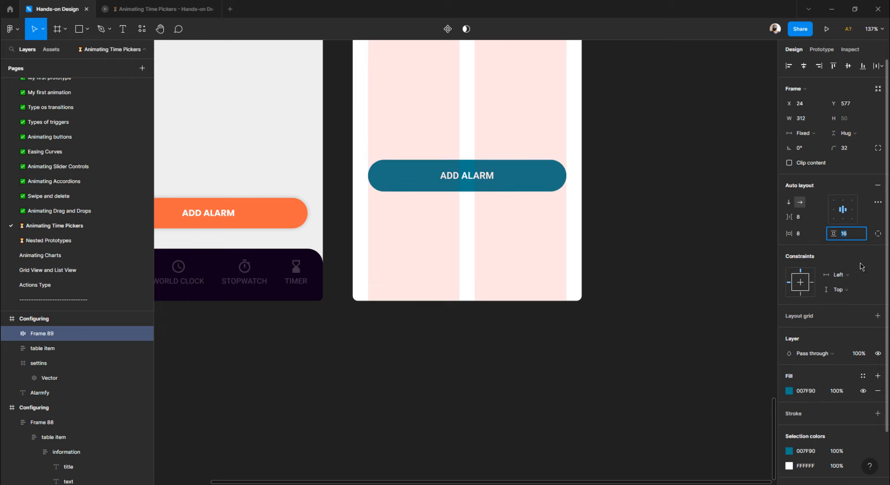
pyautogui.click(616, 225)
# - Move the teal ADD ALARM button down to Y 635, level with the orange reference button
pyautogui.scroll(1, 548, 241)
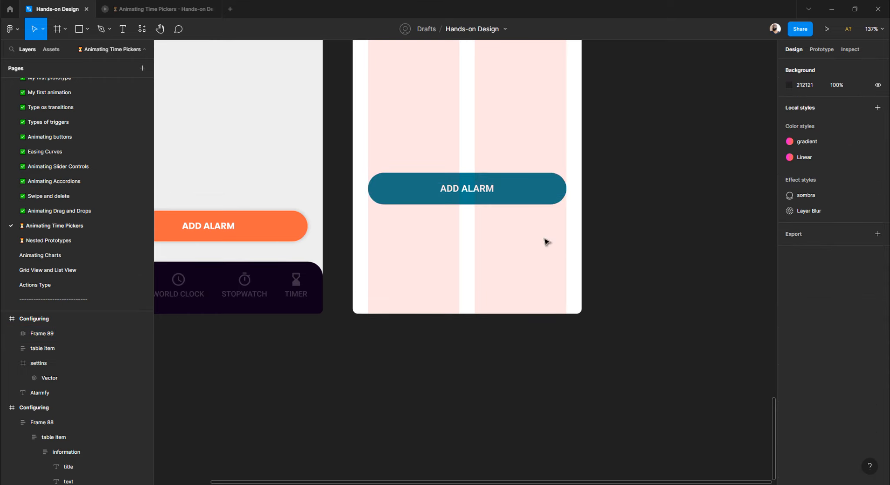
pyautogui.scroll(5, 548, 242)
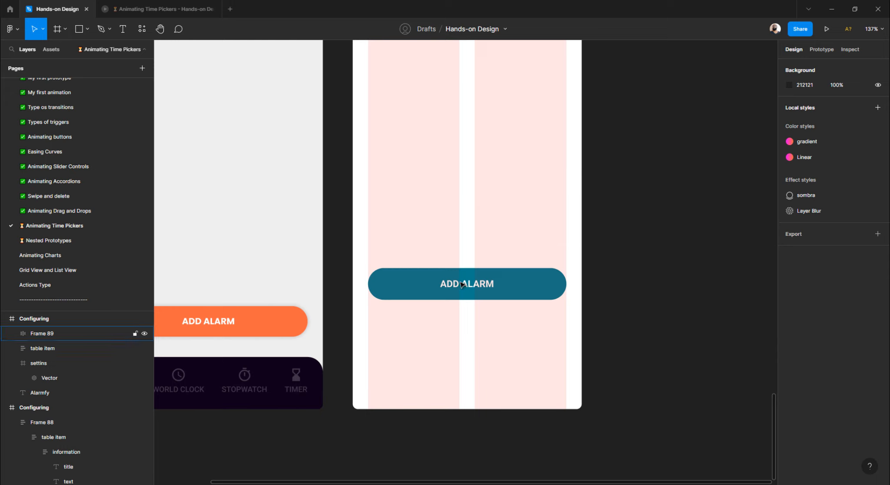
pyautogui.moveTo(462, 285); pyautogui.dragTo(463, 321)
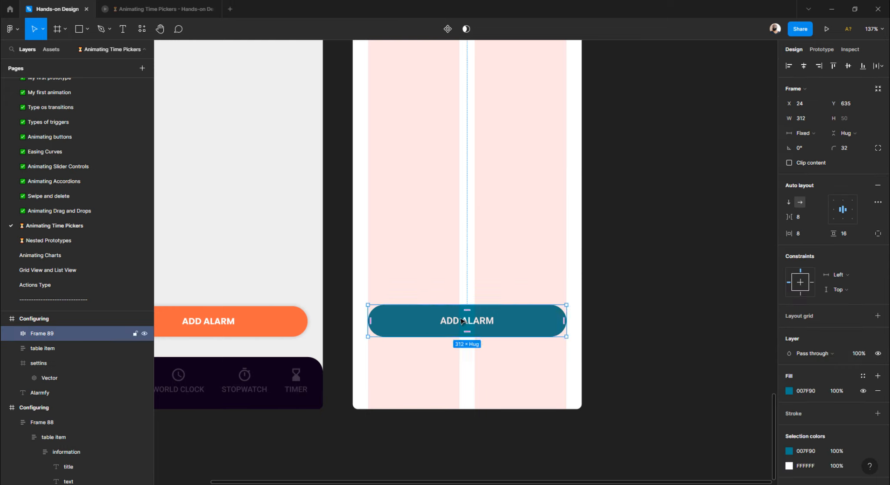
pyautogui.click(483, 264)
# - Compare the rebuilt Configuring frames with the reference screens beside them
pyautogui.scroll(-5, 484, 265)
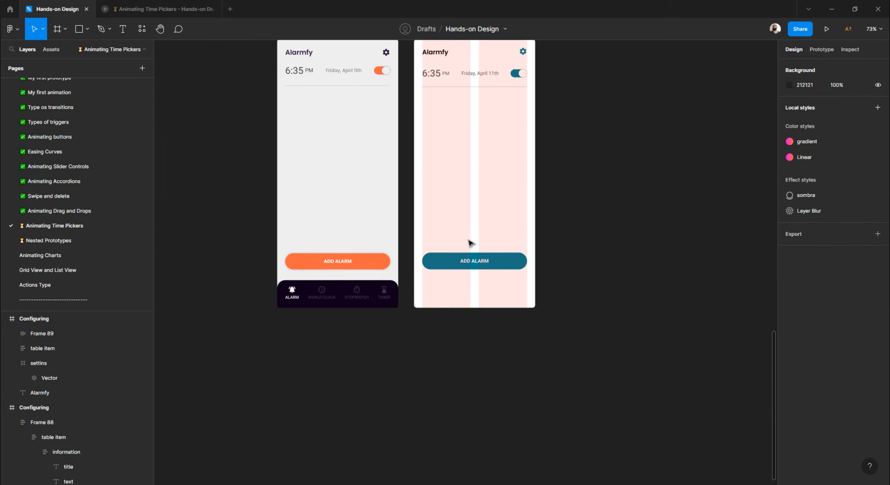
pyautogui.scroll(3, 464, 239)
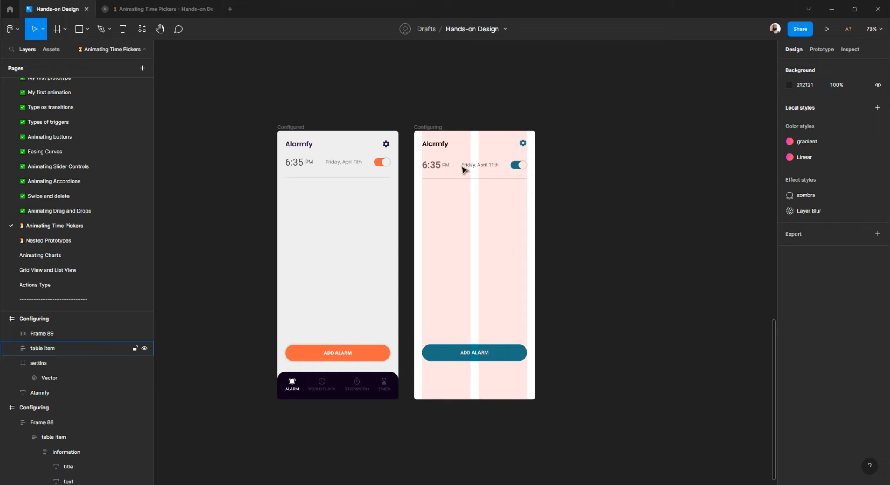
pyautogui.scroll(12, 464, 169)
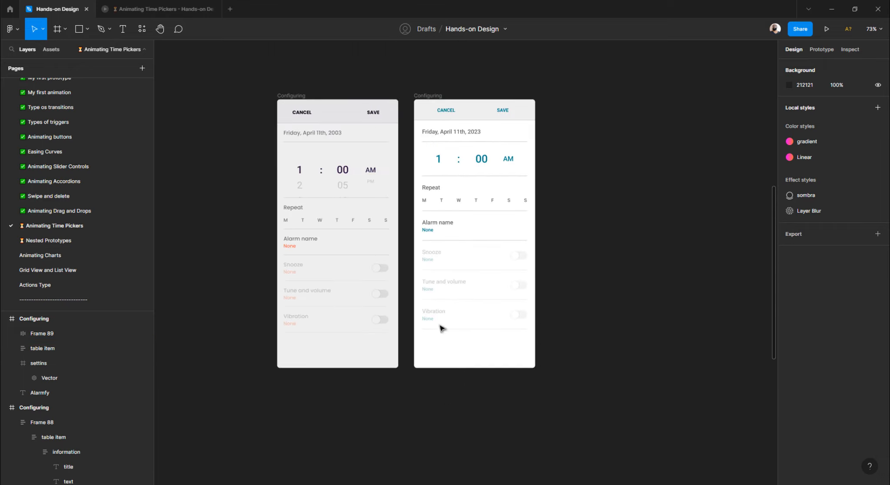
pyautogui.scroll(-12, 440, 328)
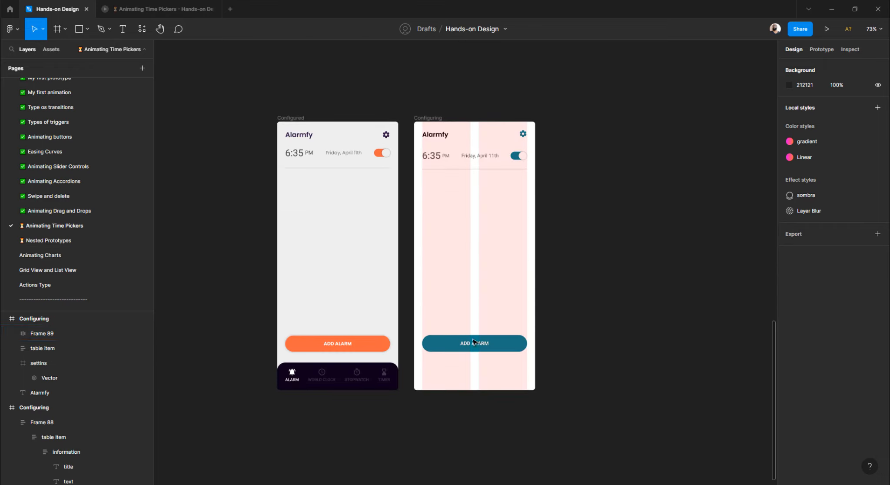
pyautogui.scroll(-3, 473, 344)
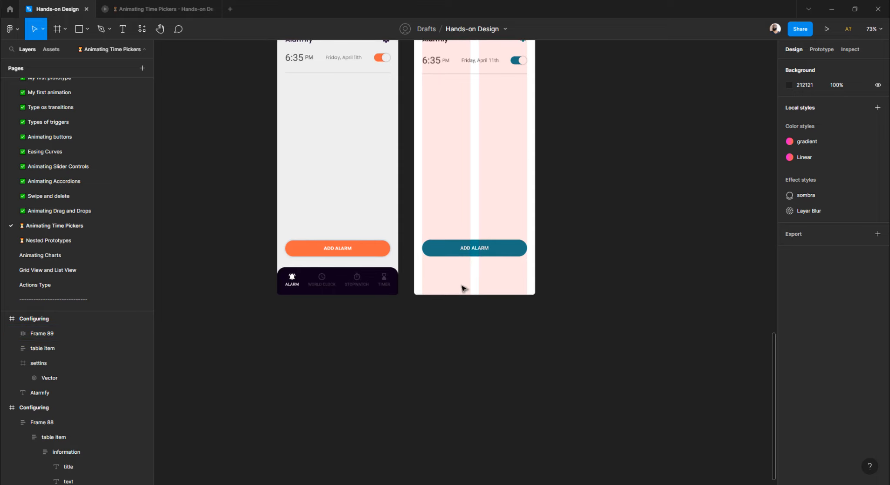
pyautogui.scroll(5, 464, 290)
pyautogui.scroll(-5, 462, 292)
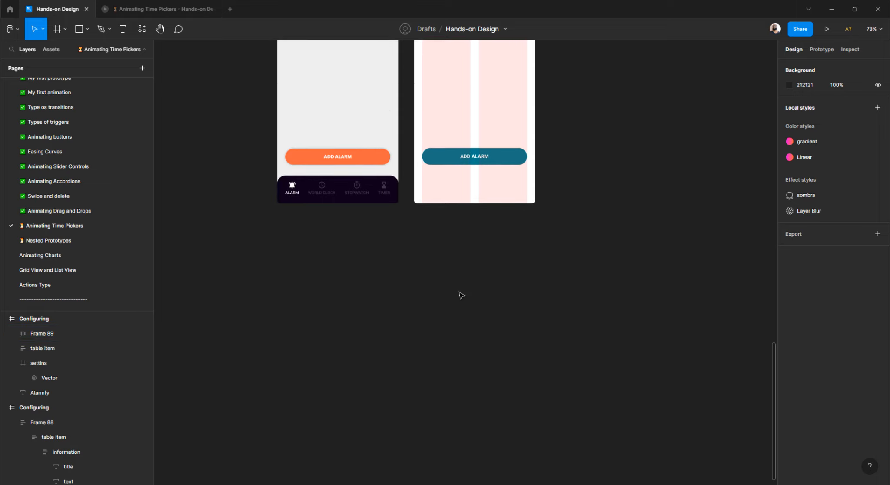
# - Draw a full-width rectangle about 360 by 84 along the bottom of the Configuring frame, at X 0 and about Y 715
pyautogui.keyDown('ctrl'); pyautogui.scroll(5, 425, 173); pyautogui.keyUp('ctrl')
pyautogui.hscroll(5, 431, 208)
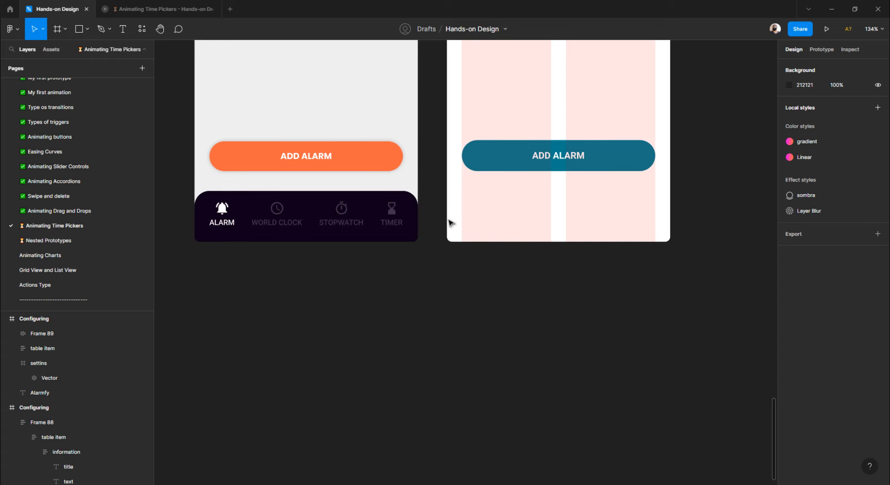
pyautogui.keyDown('ctrl'); pyautogui.scroll(2, 450, 222); pyautogui.keyUp('ctrl')
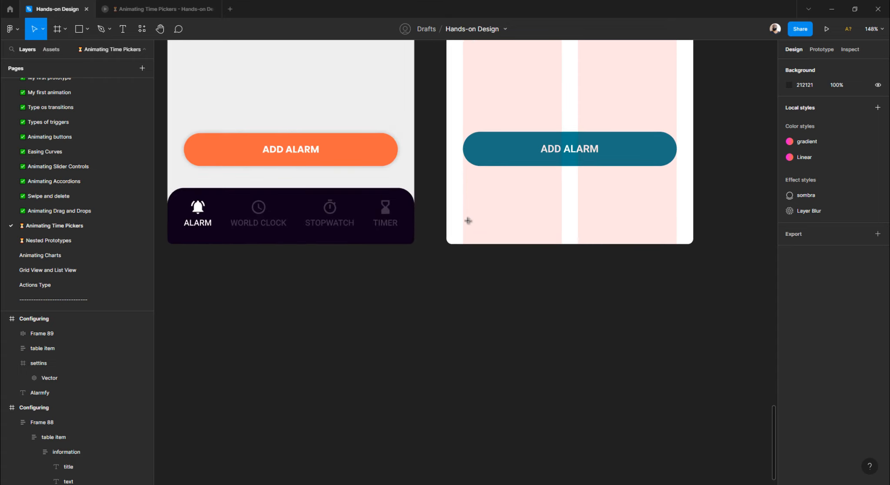
pyautogui.press('r')
pyautogui.moveTo(447, 244); pyautogui.dragTo(695, 187)
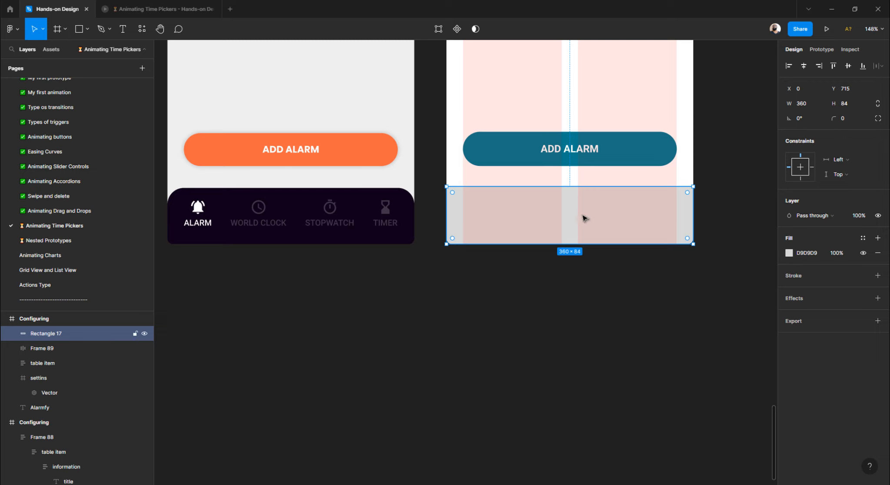
pyautogui.click(529, 332)
# - Round only the two upper corners of the bottom rectangle with a radius of 16
pyautogui.click(477, 213)
pyautogui.doubleClick(470, 211)
pyautogui.moveTo(433, 174); pyautogui.dragTo(725, 196)
pyautogui.click(809, 138)
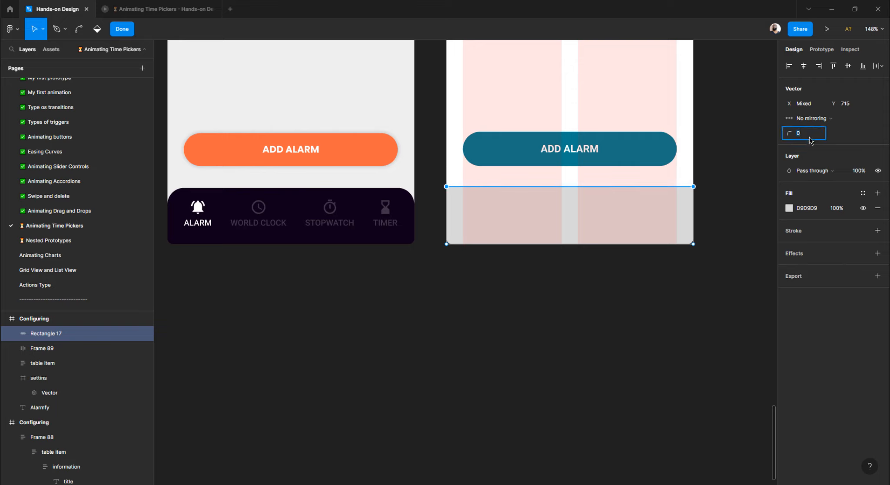
pyautogui.write('16')
pyautogui.press('Return')
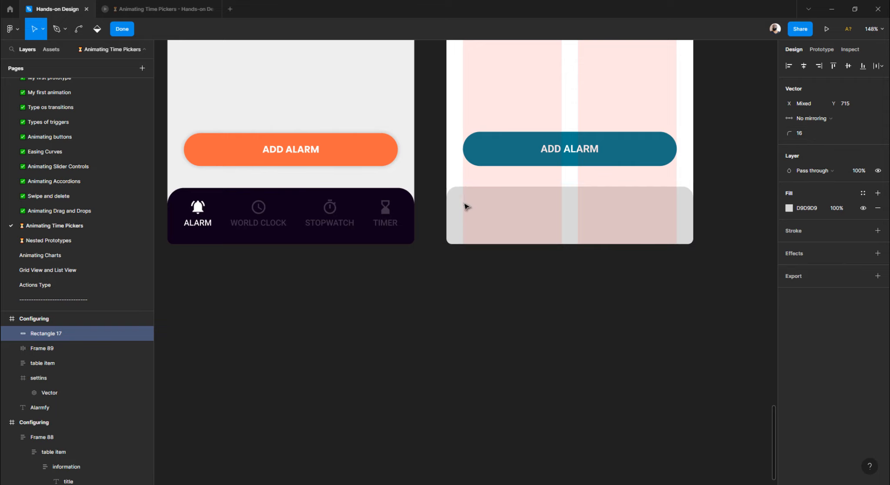
pyautogui.click(466, 269)
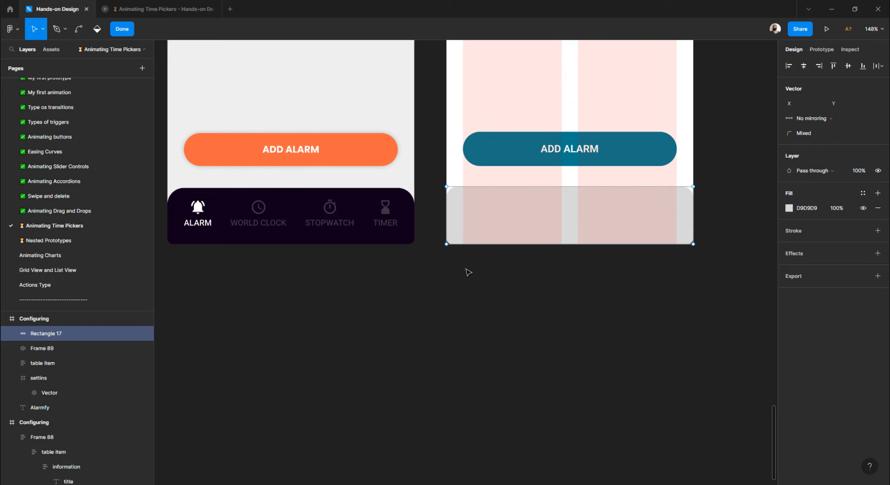
pyautogui.click(466, 273)
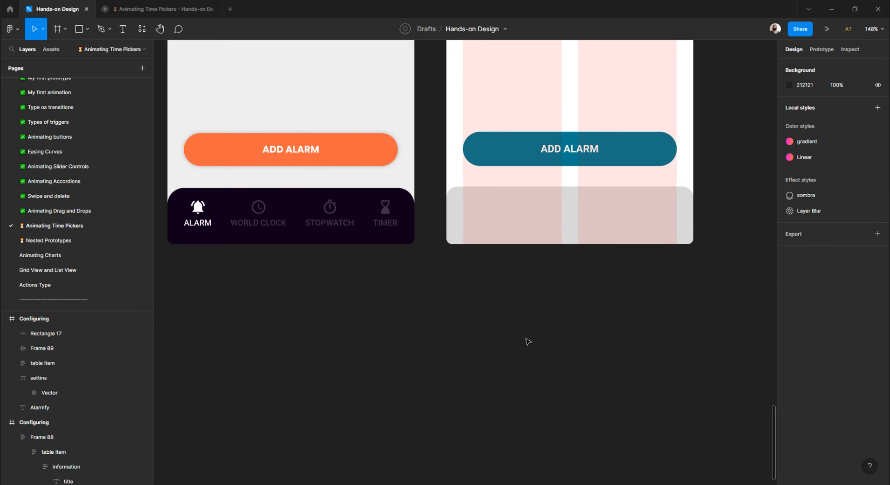
# - Hide the two-column layout grid of the Configuring frame with the ADD ALARM button
pyautogui.click(519, 239)
pyautogui.scroll(3, 503, 270)
pyautogui.scroll(1, 503, 272)
pyautogui.scroll(-3, 503, 272)
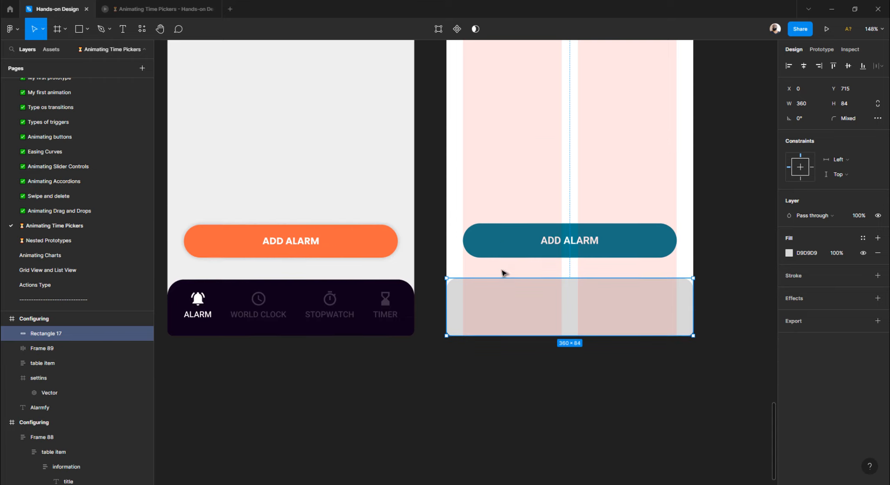
pyautogui.scroll(2, 668, 258)
pyautogui.scroll(-1, 511, 252)
pyautogui.scroll(5, 510, 254)
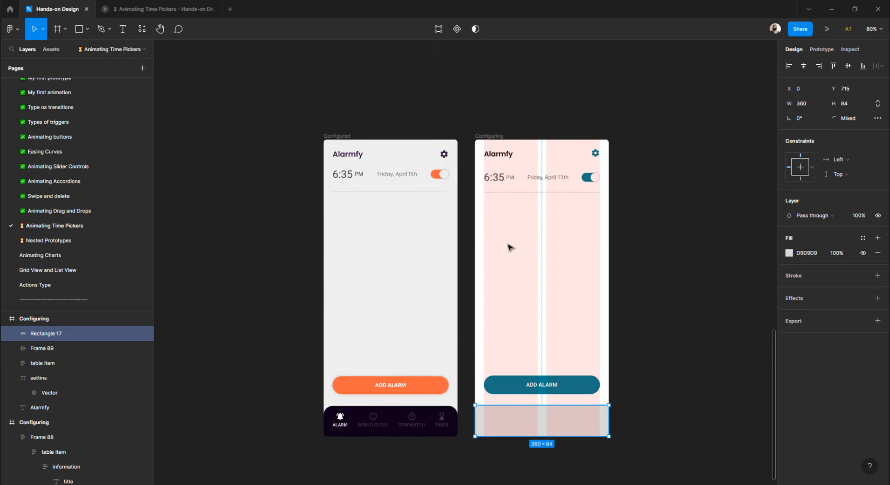
pyautogui.click(489, 136)
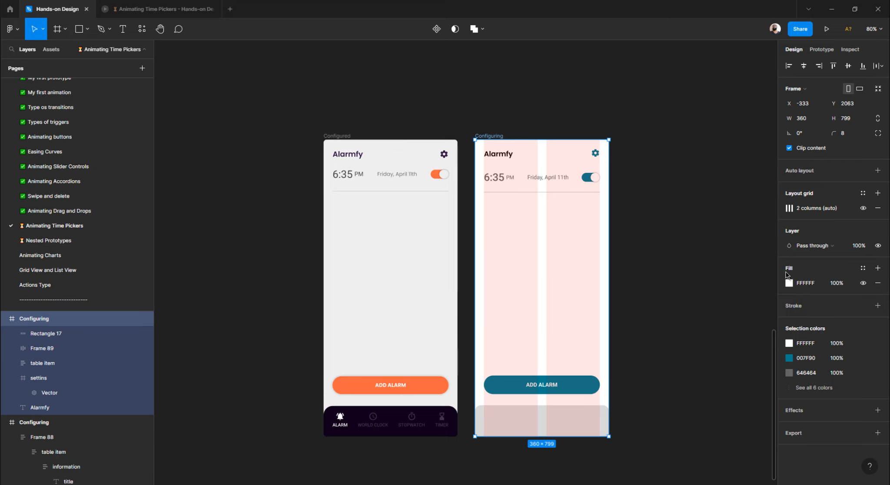
pyautogui.click(864, 209)
pyautogui.scroll(-1, 663, 268)
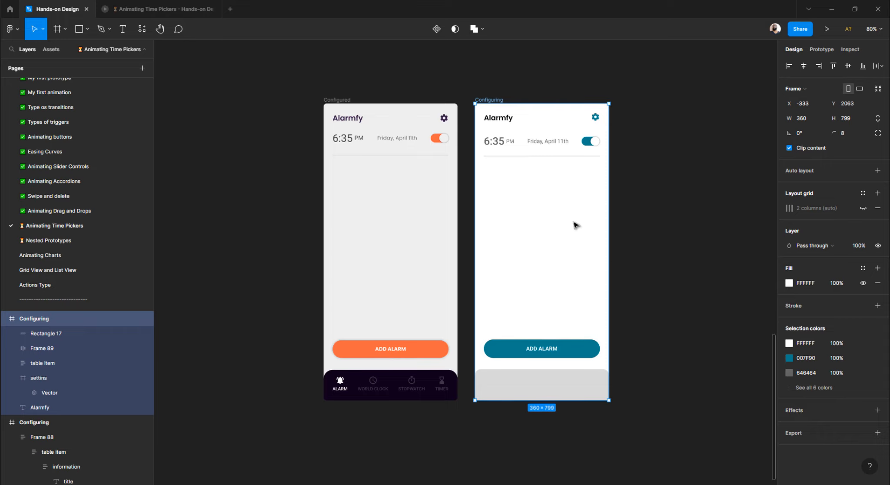
pyautogui.click(662, 219)
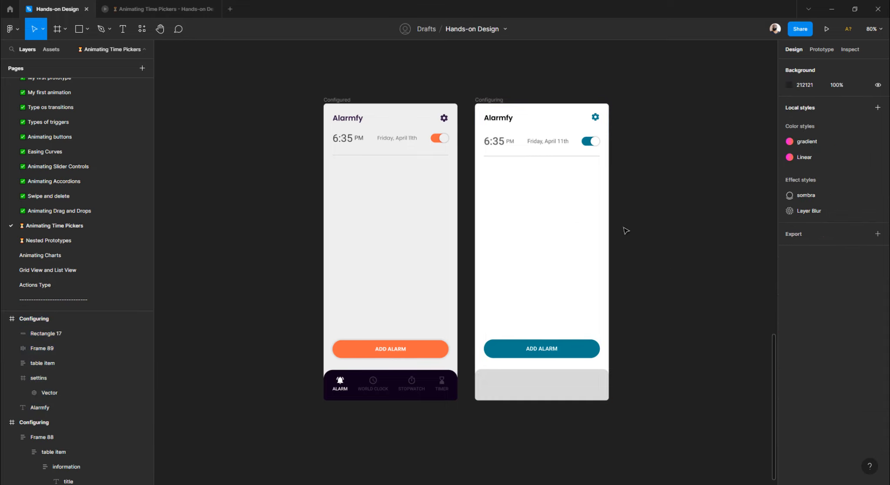
# - Open the fill color of the gray rectangle at the bottom of the Configuring frame for editing
pyautogui.scroll(5, 626, 230)
pyautogui.scroll(-7, 594, 242)
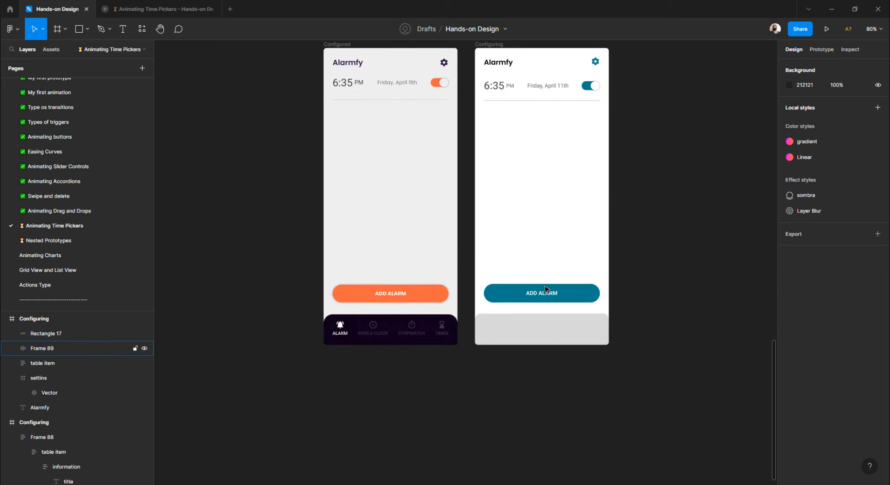
pyautogui.scroll(2, 539, 295)
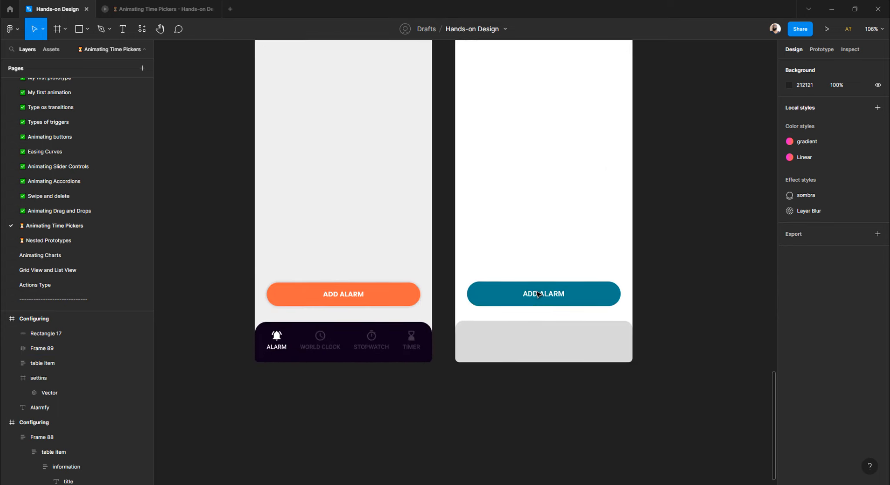
pyautogui.scroll(3, 513, 316)
pyautogui.click(499, 329)
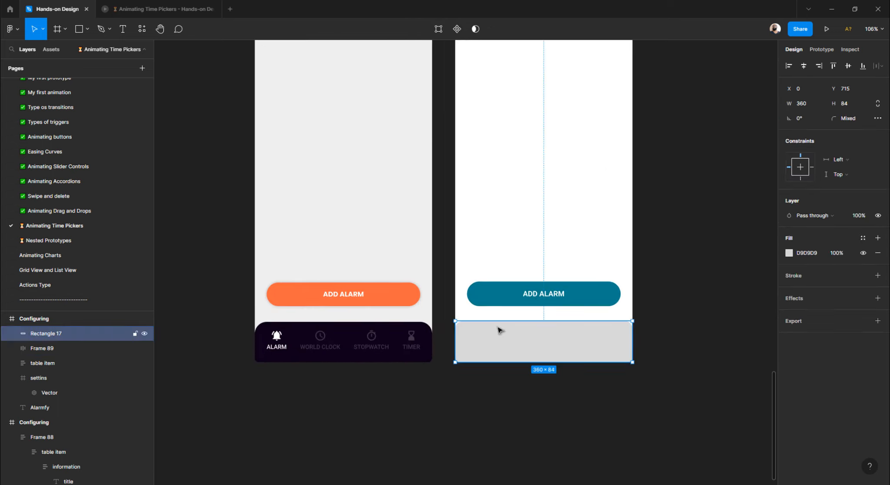
pyautogui.click(789, 253)
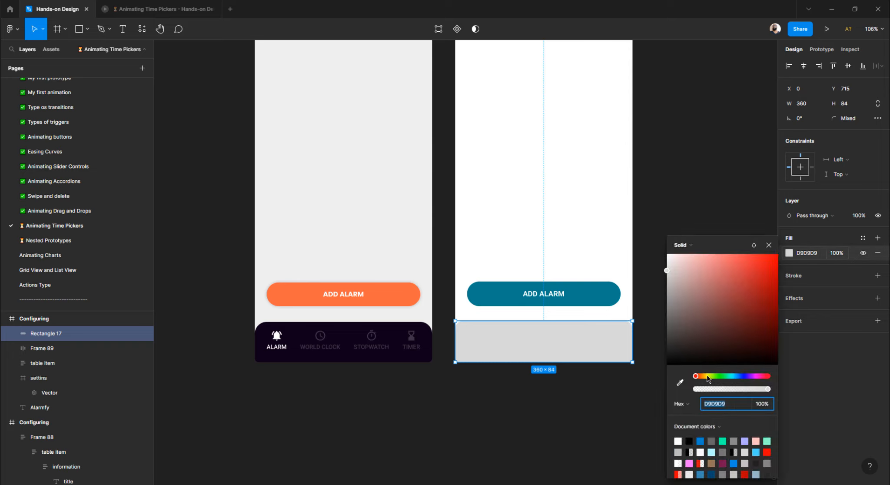
# - Try dark blue and dark red shades, such as 152654 and 541515, as the bottom rectangle's fill
pyautogui.moveTo(693, 291); pyautogui.dragTo(667, 321)
pyautogui.moveTo(697, 378)
pyautogui.mouseDown()
pyautogui.moveTo(717, 377)
pyautogui.moveTo(695, 376)
pyautogui.mouseUp()
pyautogui.moveTo(667, 322); pyautogui.dragTo(766, 321)
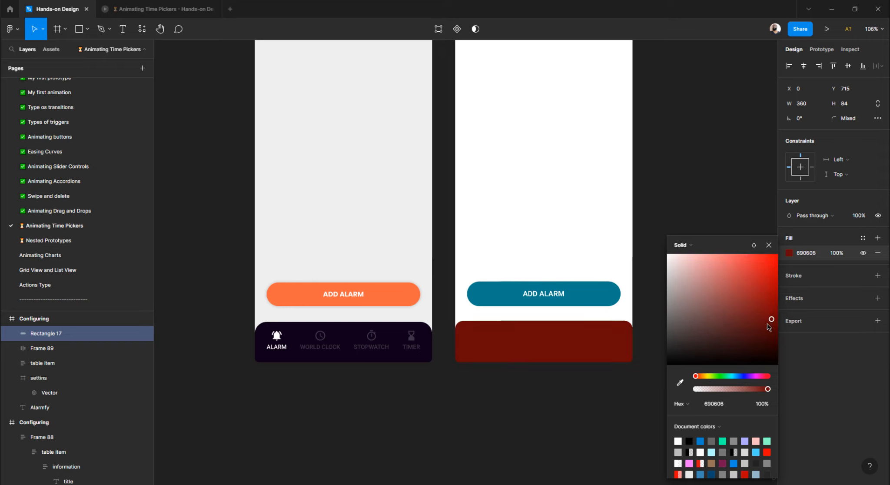
pyautogui.moveTo(697, 377); pyautogui.dragTo(742, 381)
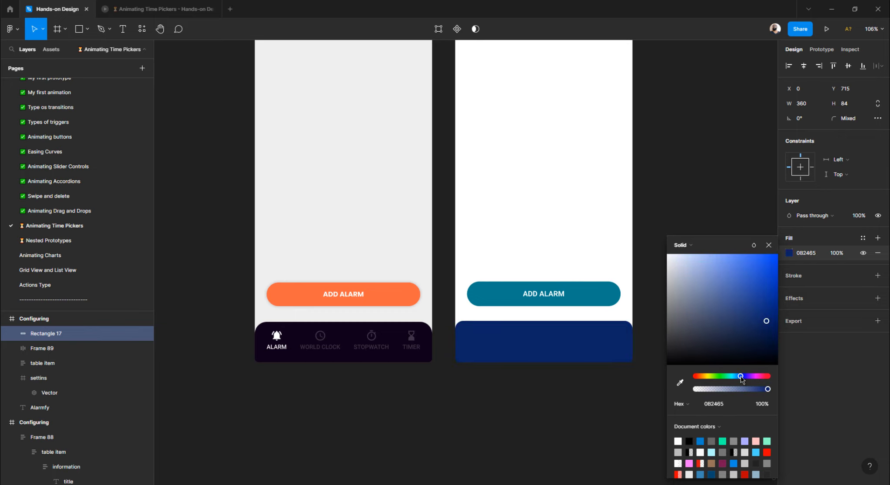
pyautogui.moveTo(767, 324); pyautogui.dragTo(752, 335)
pyautogui.scroll(4, 558, 278)
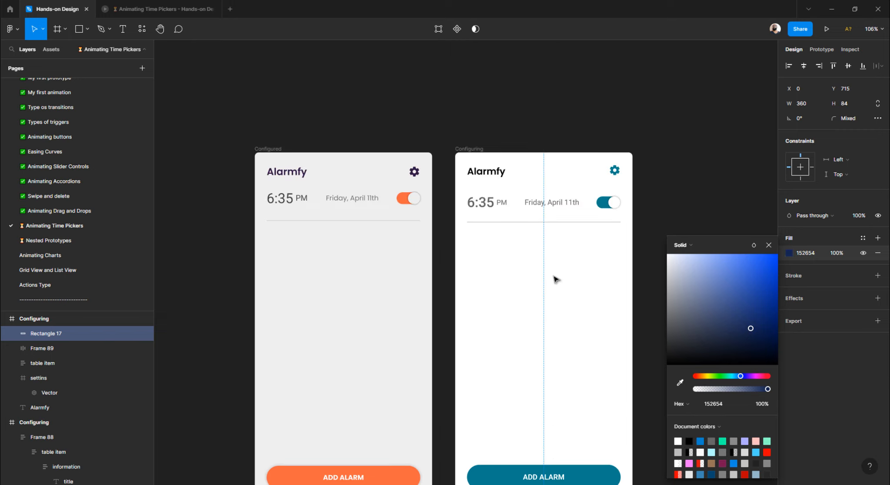
pyautogui.moveTo(708, 376); pyautogui.dragTo(695, 376)
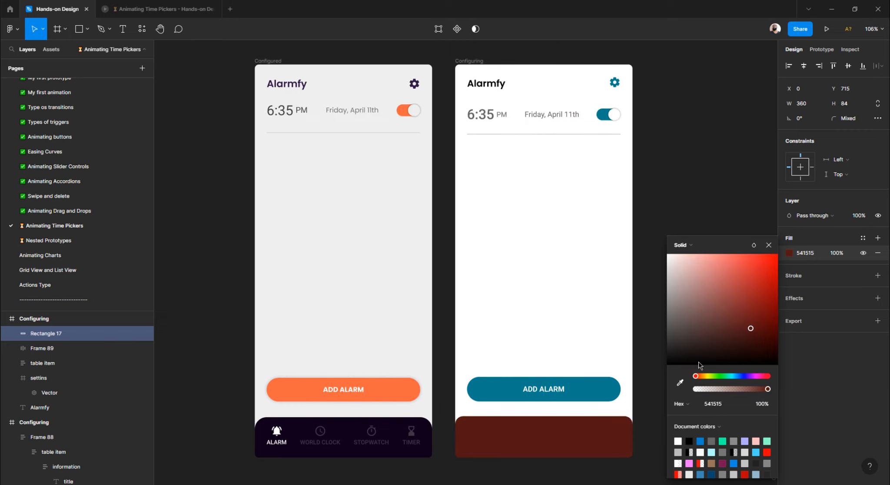
# - Fill the bottom rectangle with orange FF6541 sampled from the reference ADD ALARM button
pyautogui.click(680, 383)
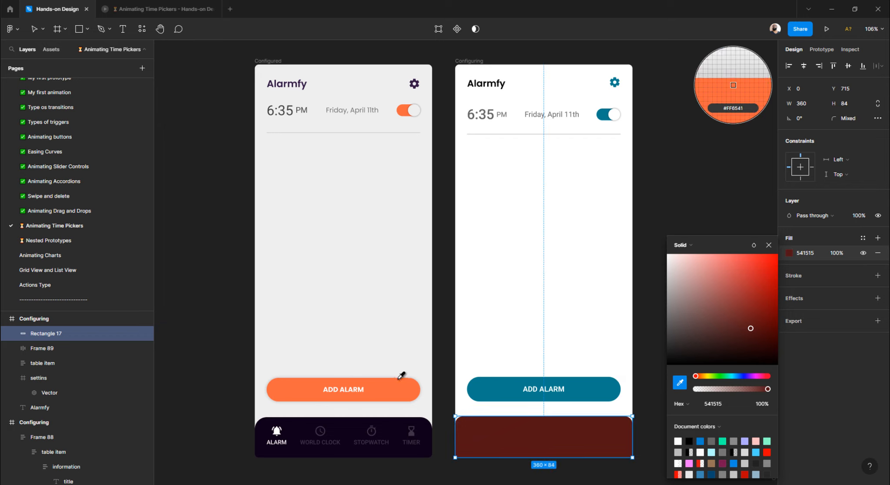
pyautogui.click(386, 390)
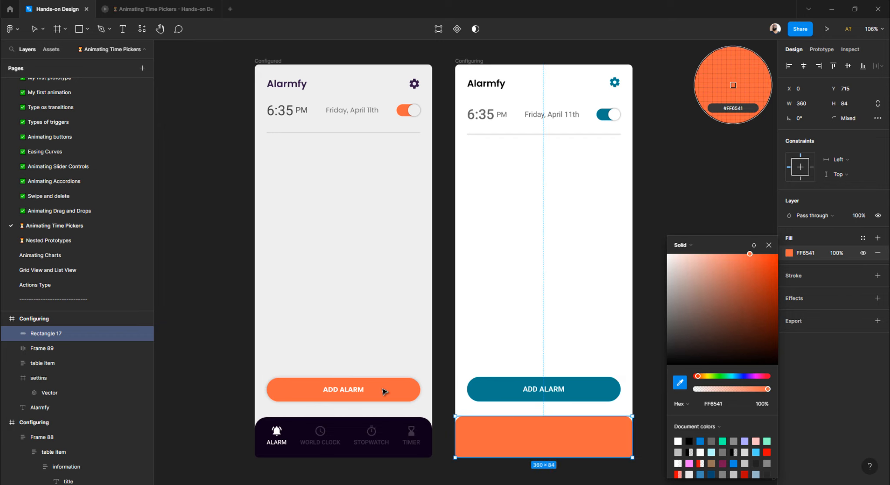
# - Darken the orange fill of the Configuring frame's bottom rectangle to rust brown 9B3A23
pyautogui.click(691, 159)
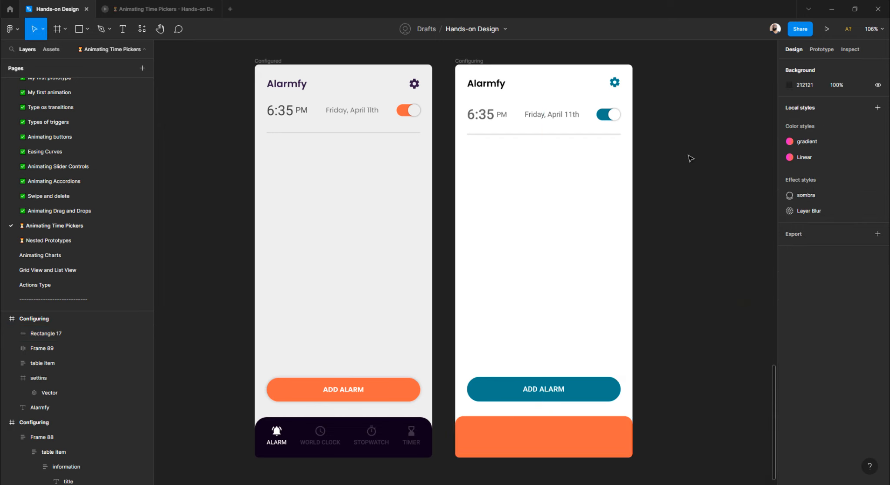
pyautogui.click(618, 84)
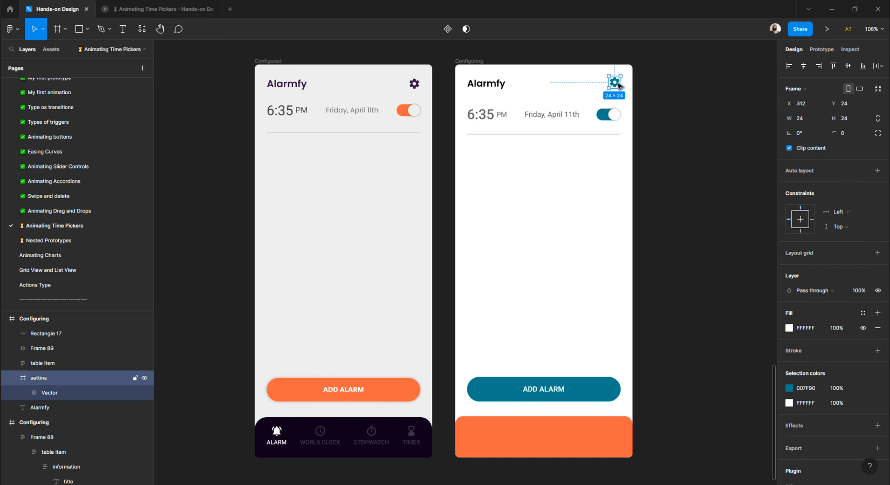
pyautogui.click(656, 111)
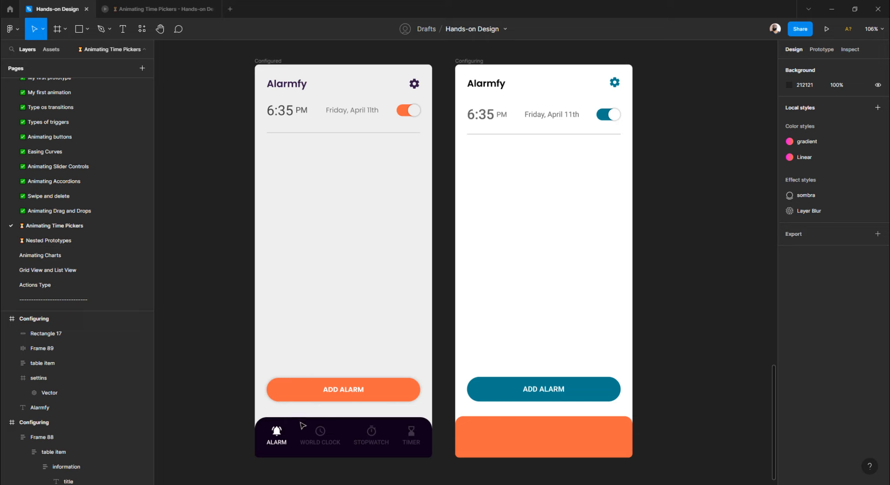
pyautogui.click(561, 425)
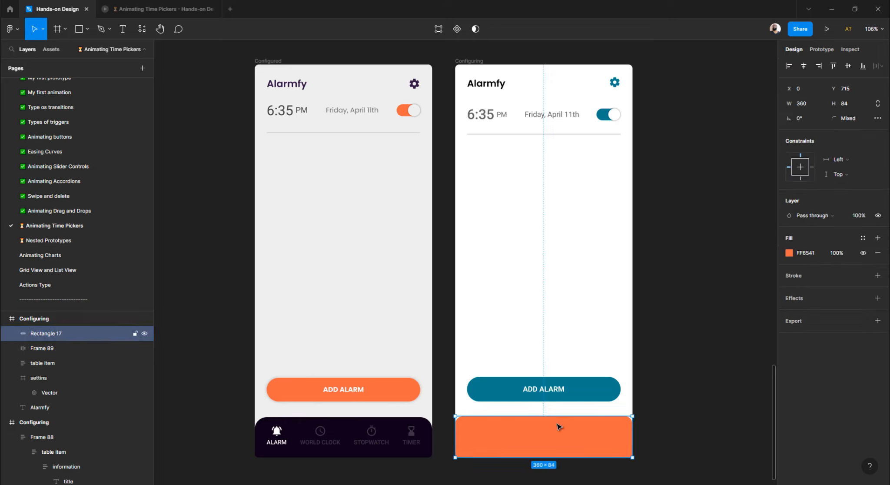
pyautogui.click(790, 252)
pyautogui.moveTo(749, 264); pyautogui.dragTo(753, 302)
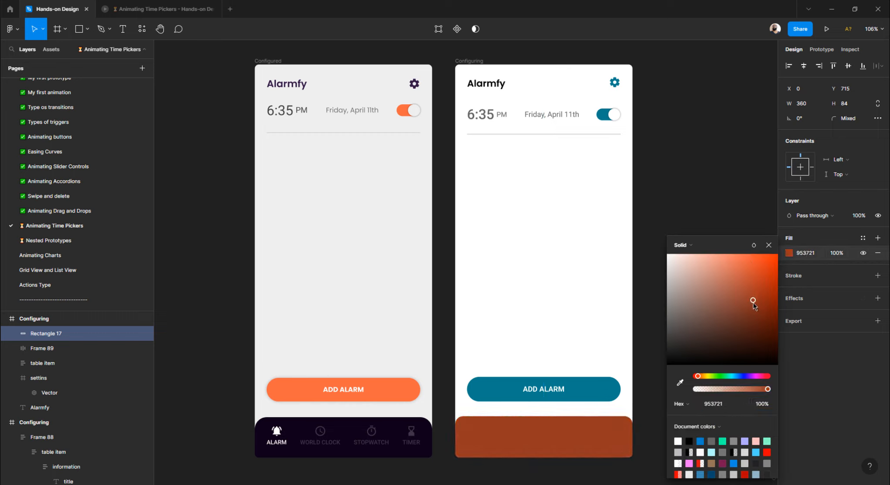
# - Recolor the Configuring frame's settings gear with rust brown 9B3A23 sampled from the bottom rectangle
pyautogui.click(614, 83)
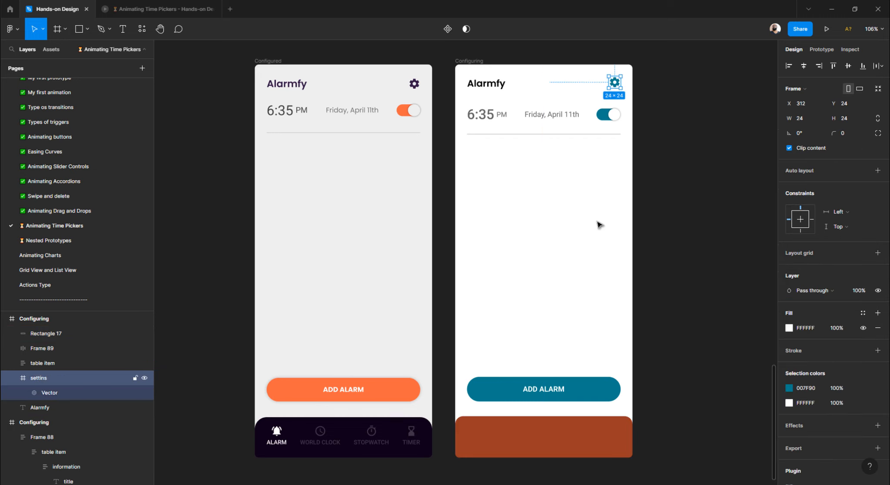
pyautogui.click(789, 388)
pyautogui.click(680, 383)
pyautogui.click(585, 430)
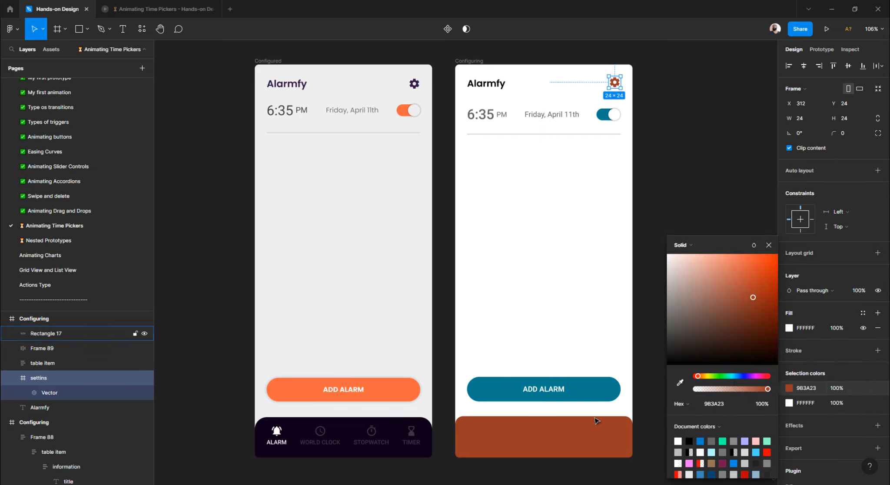
pyautogui.click(678, 160)
# - Open the Iconify plugin for finding the bottom navigation bar's icons
pyautogui.scroll(3, 678, 161)
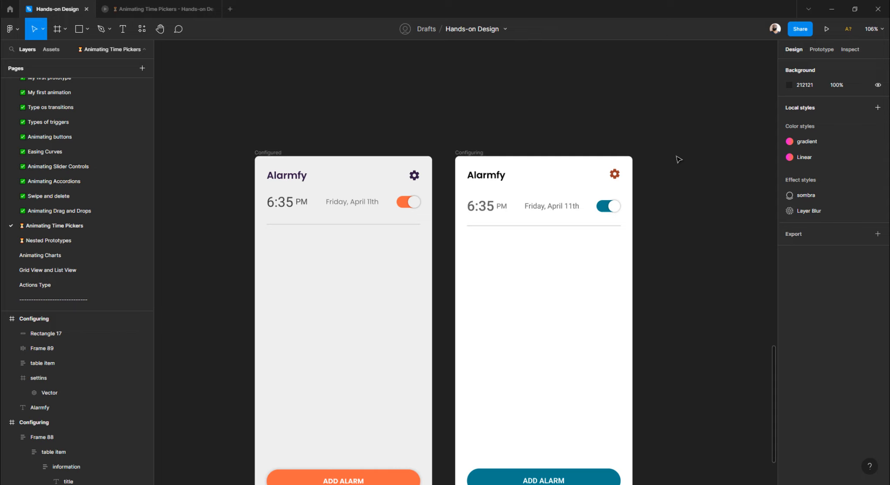
pyautogui.scroll(-3, 679, 159)
pyautogui.scroll(-2, 678, 156)
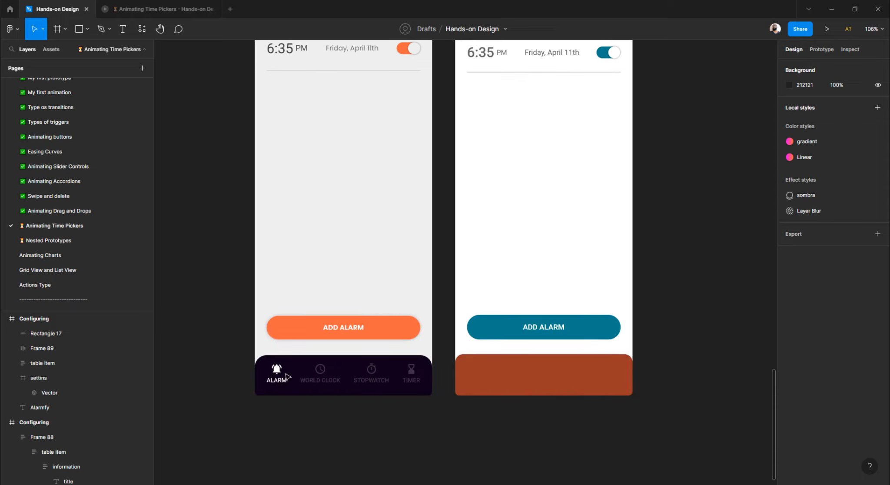
pyautogui.scroll(2, 484, 329)
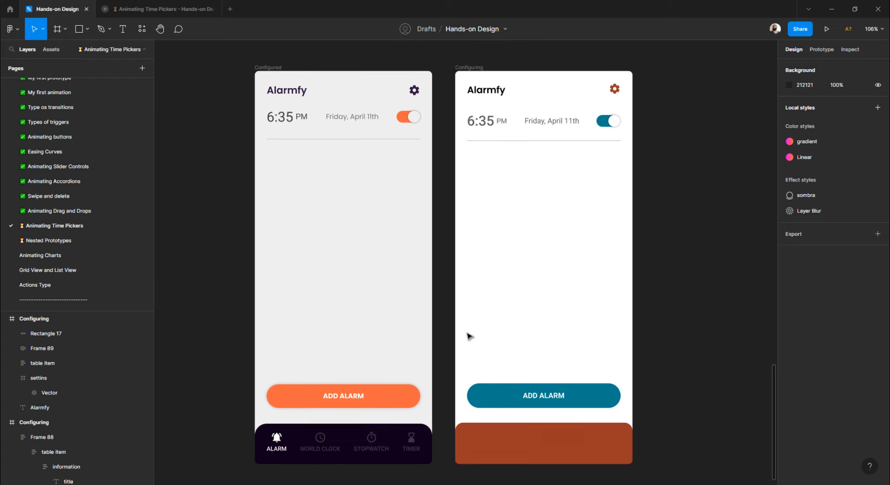
pyautogui.hscroll(3, 468, 336)
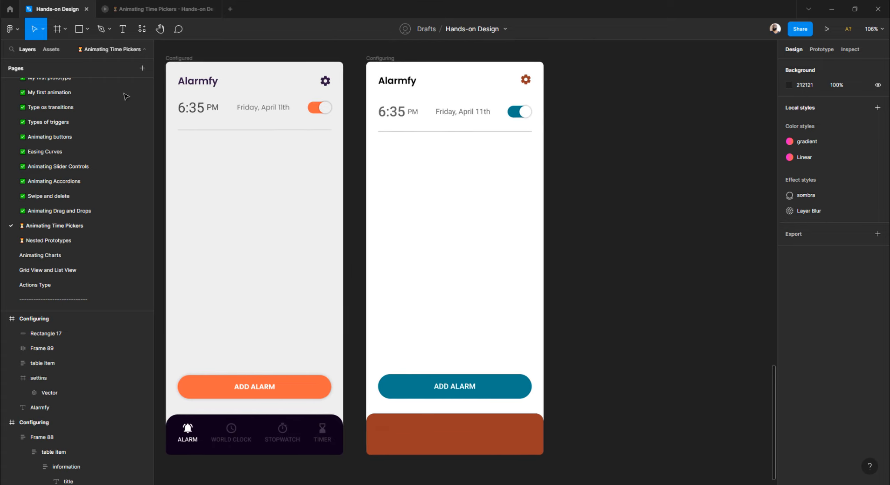
pyautogui.click(16, 33)
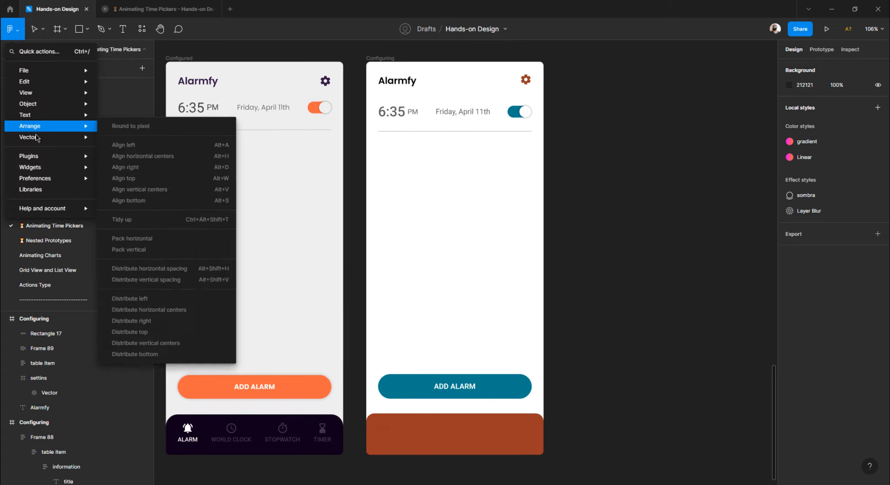
pyautogui.moveTo(38, 156)
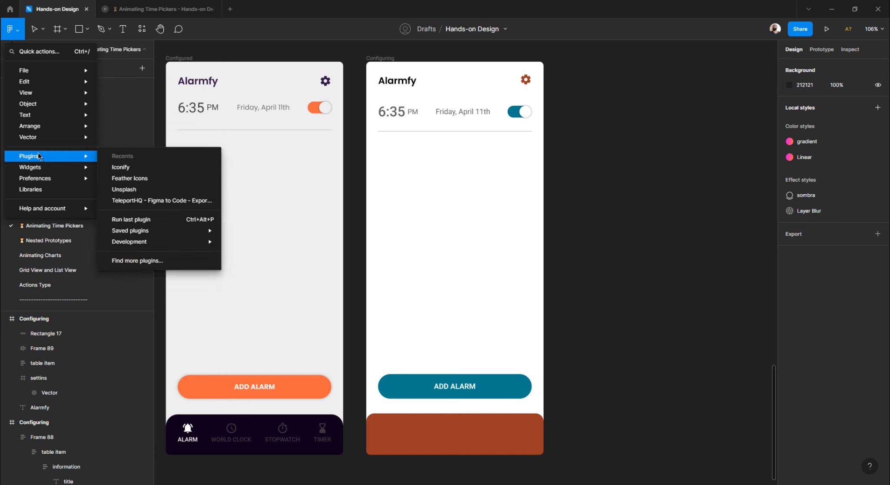
pyautogui.click(150, 166)
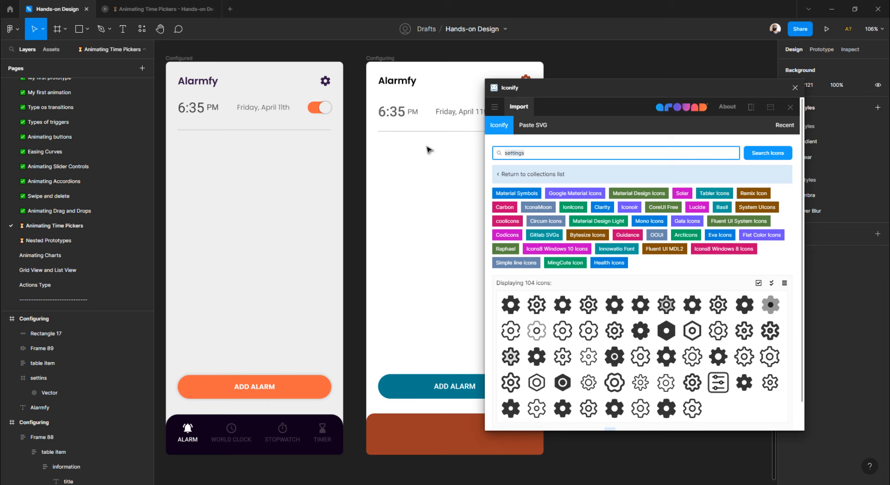
# - Search Iconify for ALARM icons and examine the first two pages of results
pyautogui.write('ALARM')
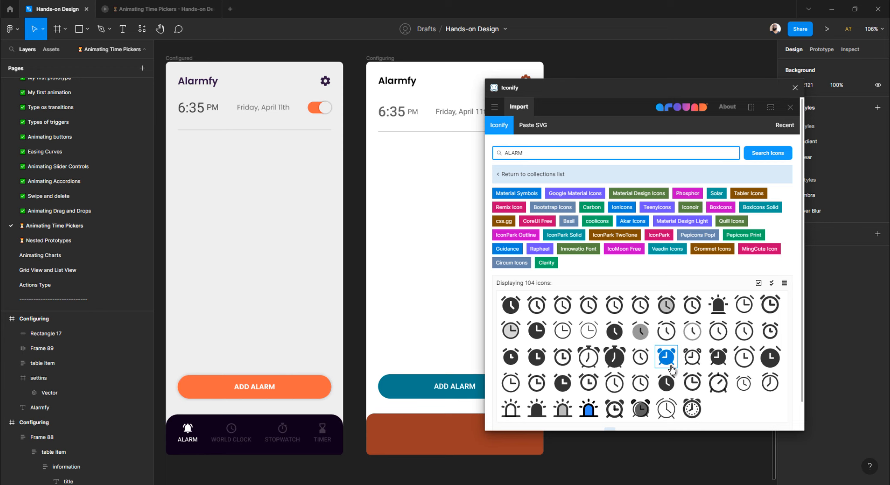
pyautogui.scroll(-1, 672, 369)
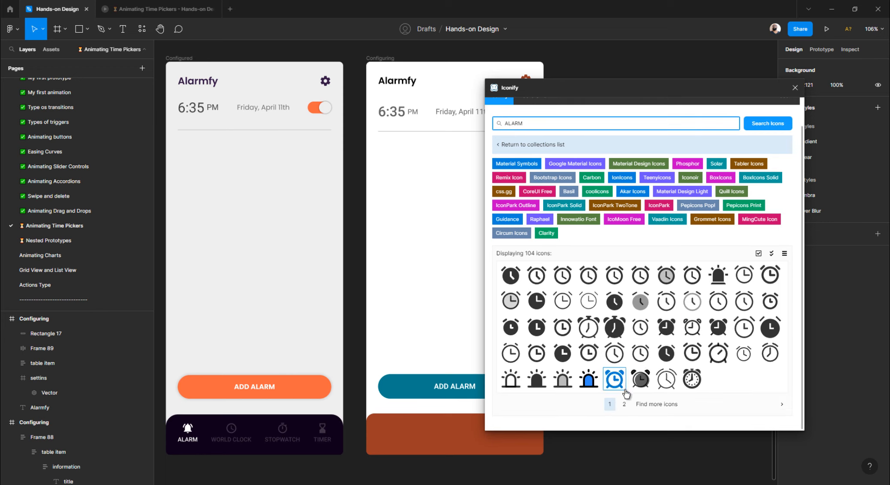
pyautogui.click(623, 404)
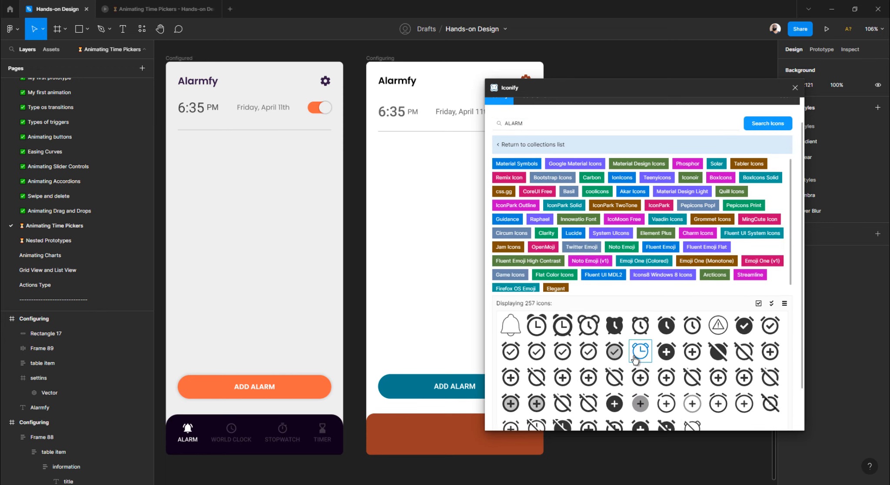
pyautogui.scroll(-1, 693, 353)
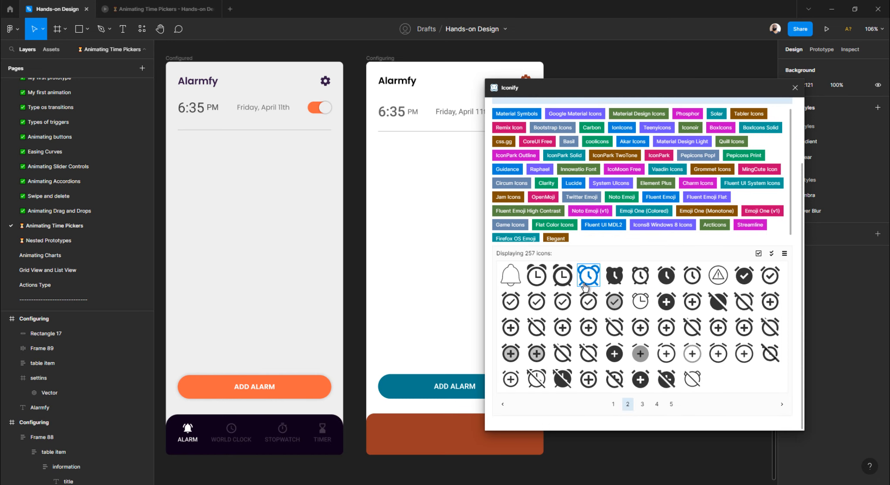
pyautogui.scroll(2, 599, 293)
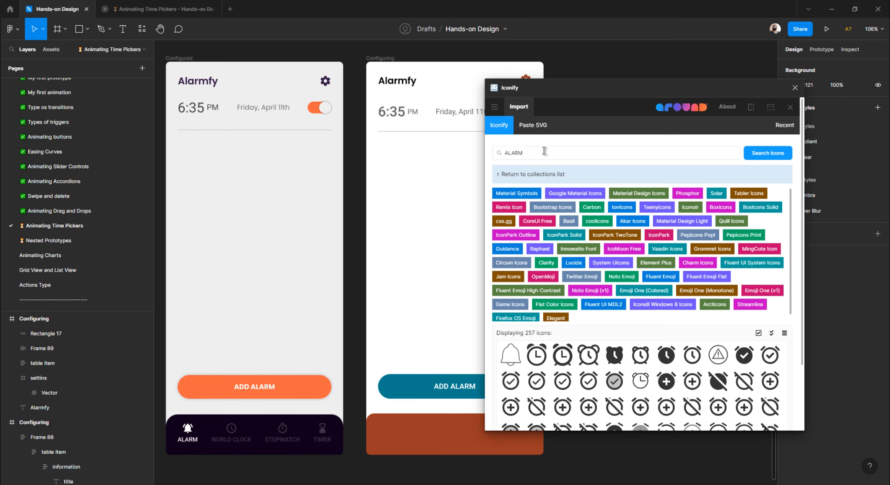
# - Search Iconify for BELL and place the solid mdi:bell icon above the Configuring frame's ADD ALARM button
pyautogui.doubleClick(544, 151)
pyautogui.write('B')
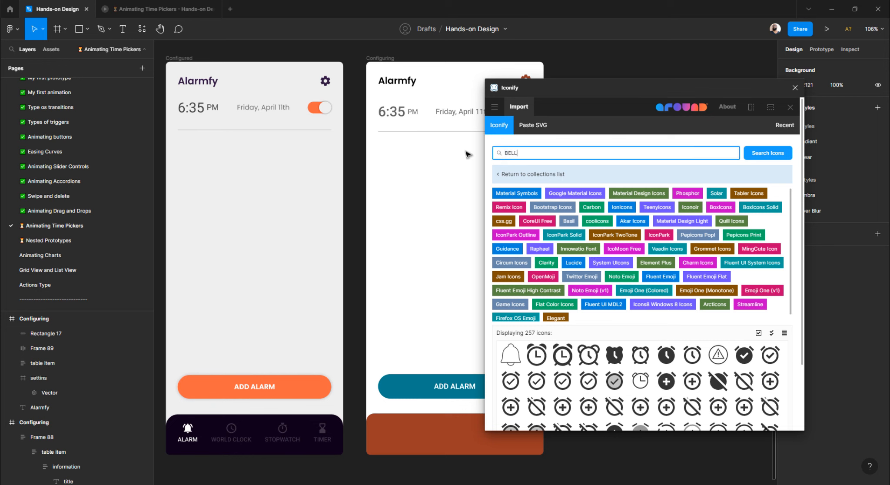
pyautogui.write('ELL')
pyautogui.press('Return')
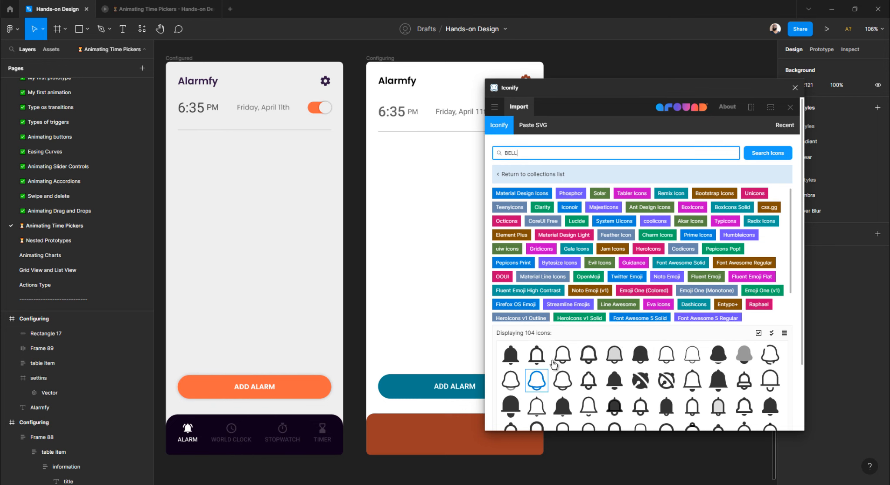
pyautogui.moveTo(511, 354); pyautogui.dragTo(422, 306)
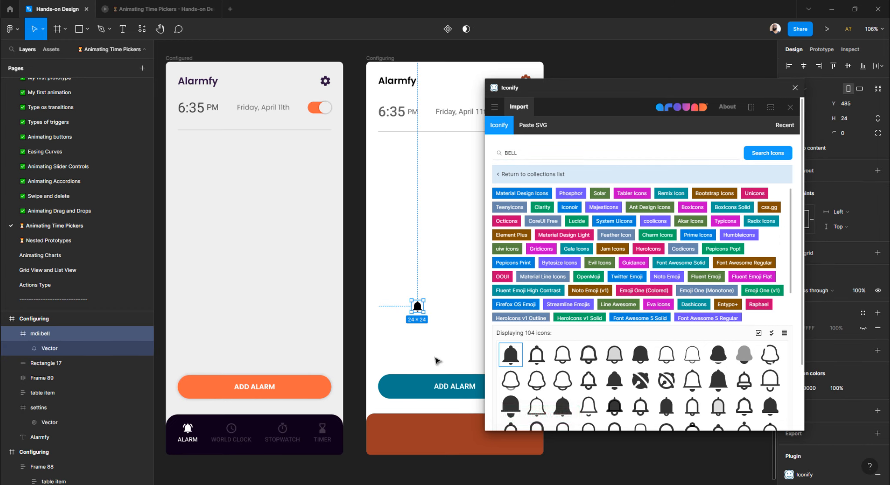
# - Search Iconify for CLOCK, import the ph:clock-bold icon into the Configuring frame and move it above the bell
pyautogui.click(541, 155)
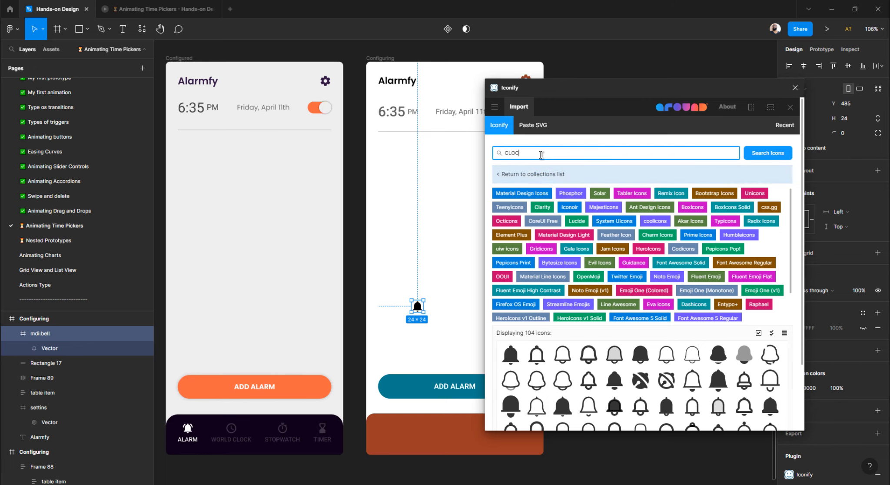
pyautogui.press('Return')
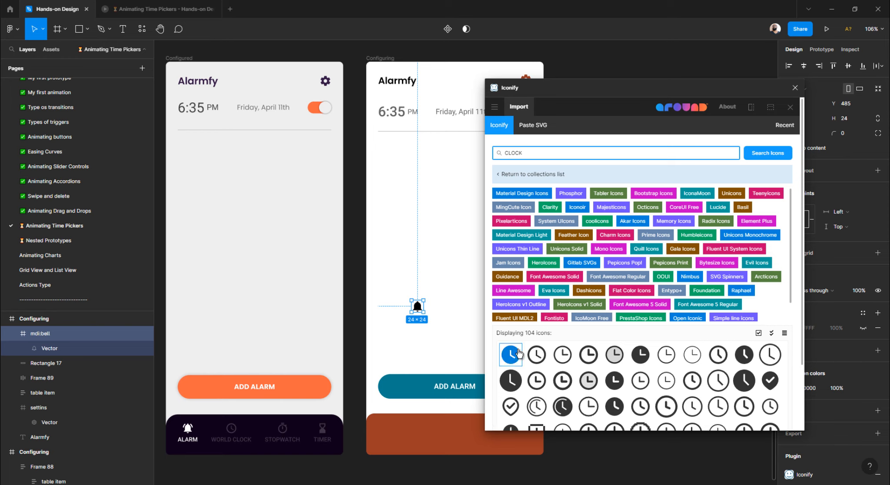
pyautogui.moveTo(511, 356)
pyautogui.mouseDown()
pyautogui.moveTo(452, 312)
pyautogui.moveTo(512, 355)
pyautogui.mouseUp()
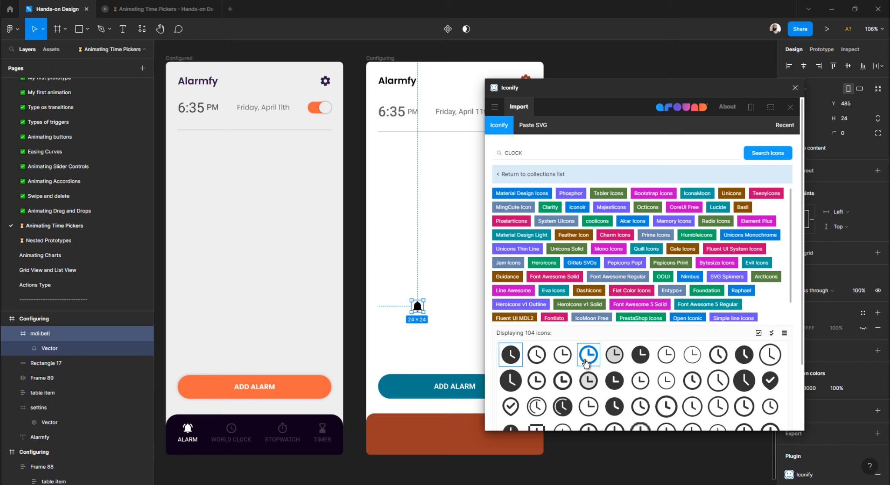
pyautogui.moveTo(589, 355); pyautogui.dragTo(439, 304)
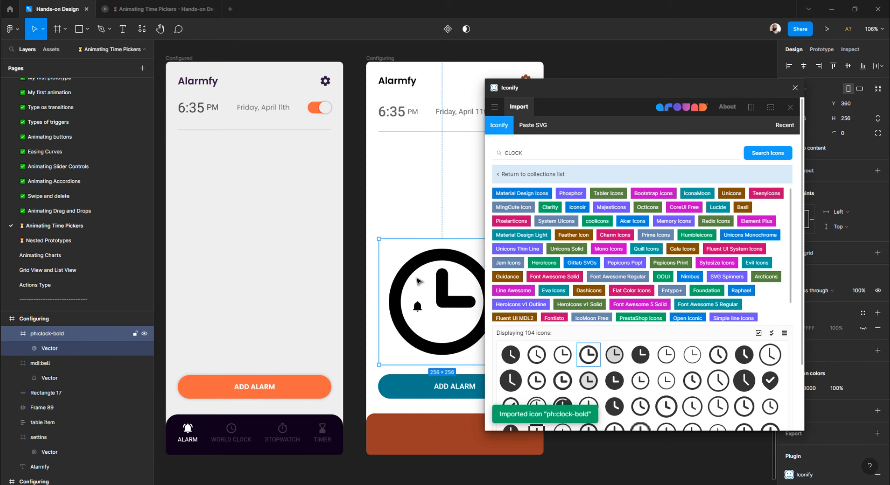
pyautogui.moveTo(426, 252); pyautogui.dragTo(444, 200)
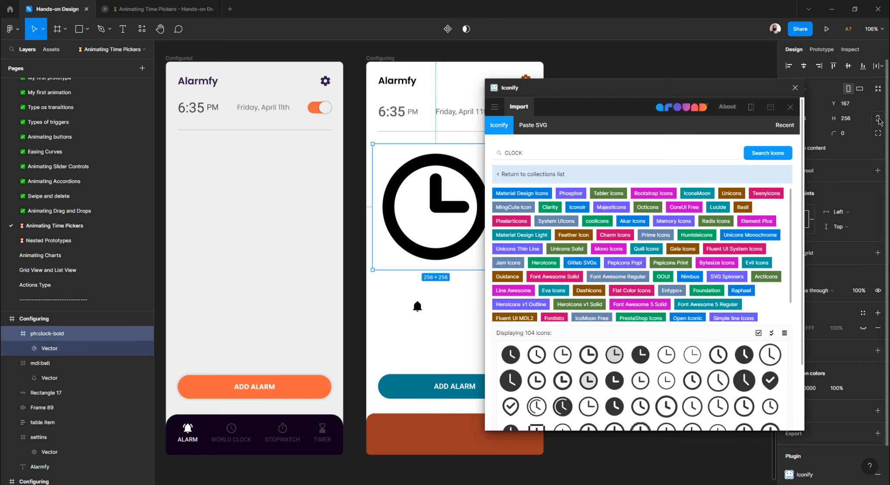
# - Scale the clock icon proportionally to a height of 32 and place it just to the right of the bell icon
pyautogui.click(853, 121)
pyautogui.write('32')
pyautogui.press('Return')
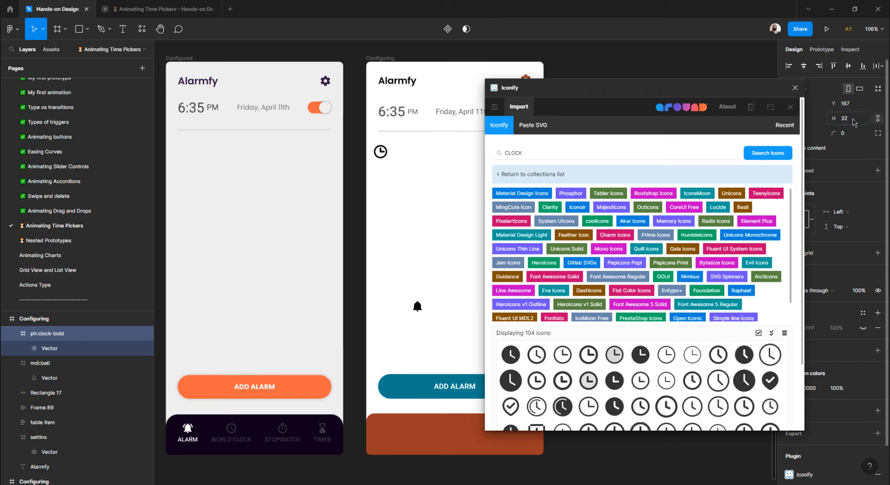
pyautogui.moveTo(383, 153); pyautogui.dragTo(439, 309)
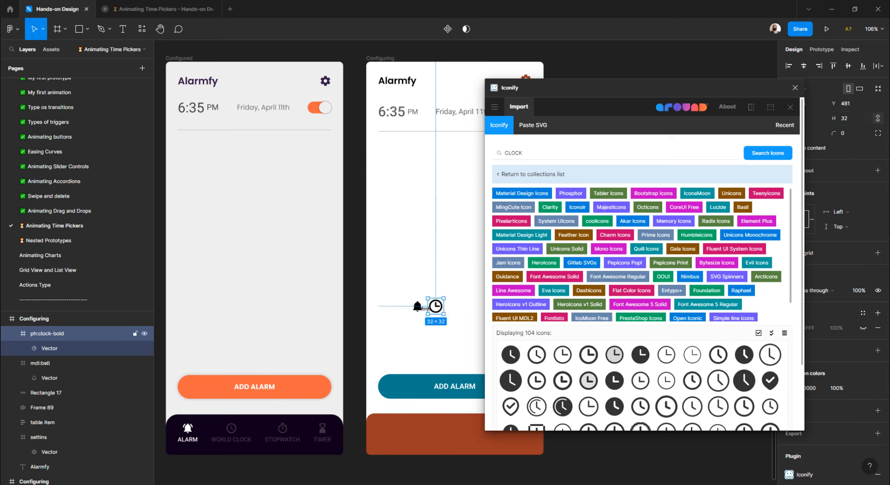
# - Set the clock icon's height to 24 so it matches the bell icon
pyautogui.click(417, 307)
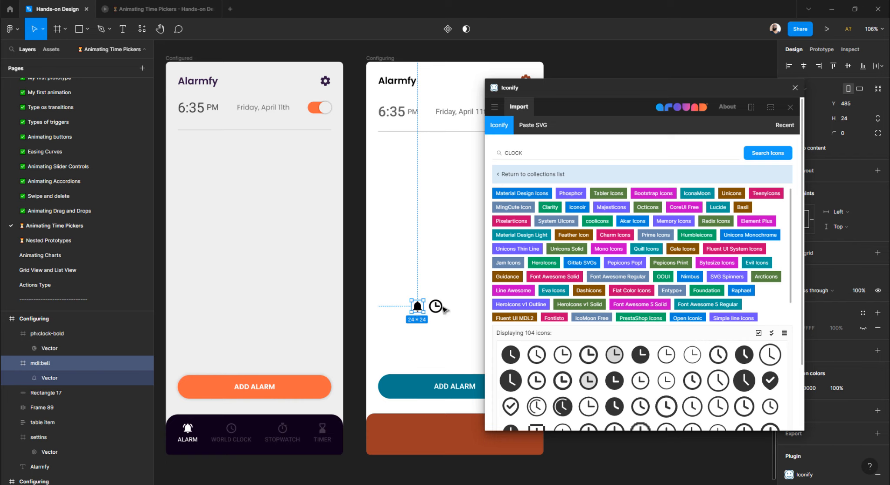
pyautogui.click(436, 307)
pyautogui.click(852, 121)
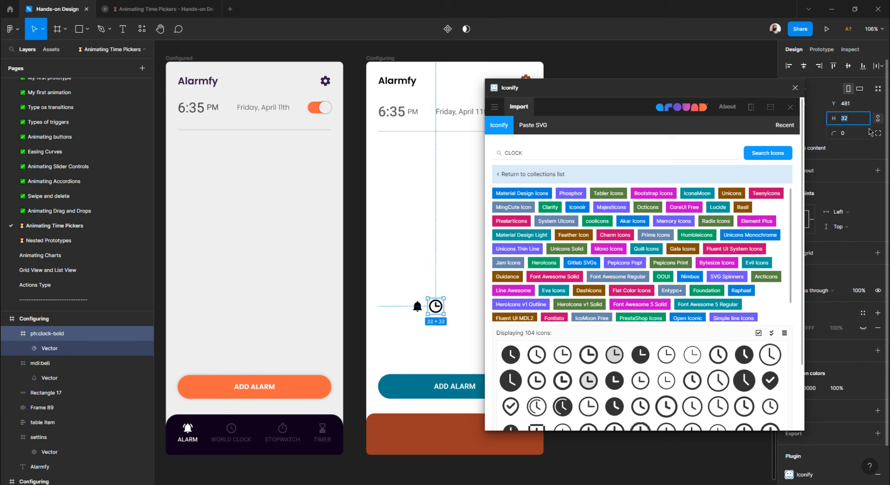
pyautogui.write('24')
pyautogui.press('Return')
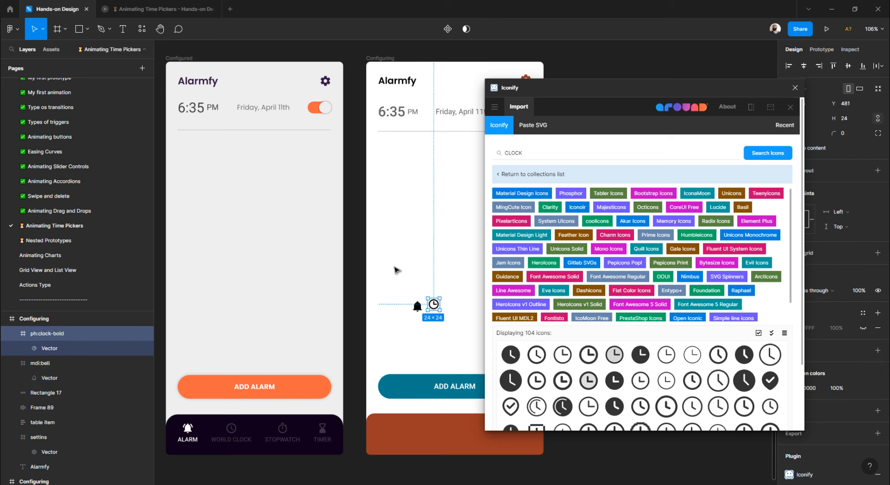
# - Combine the bell and clock icons in a horizontal auto layout and shift it slightly down and left
pyautogui.moveTo(395, 266); pyautogui.dragTo(461, 346)
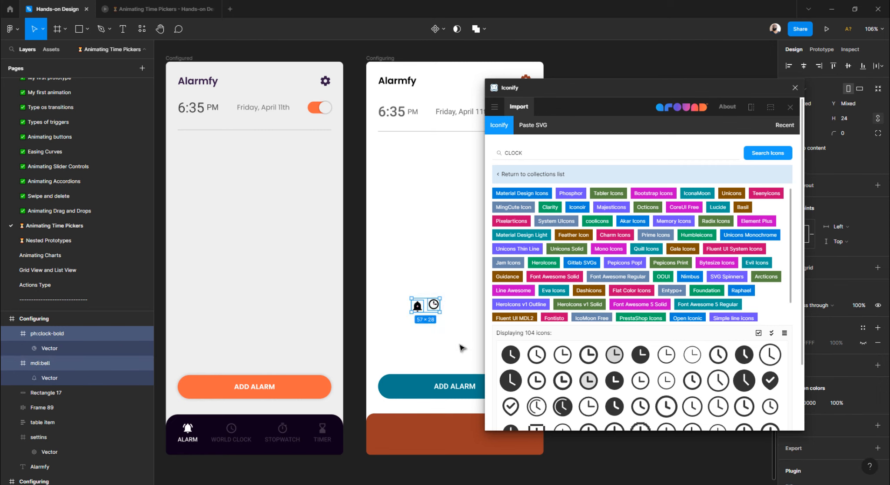
pyautogui.hotkey('shift', 'a')
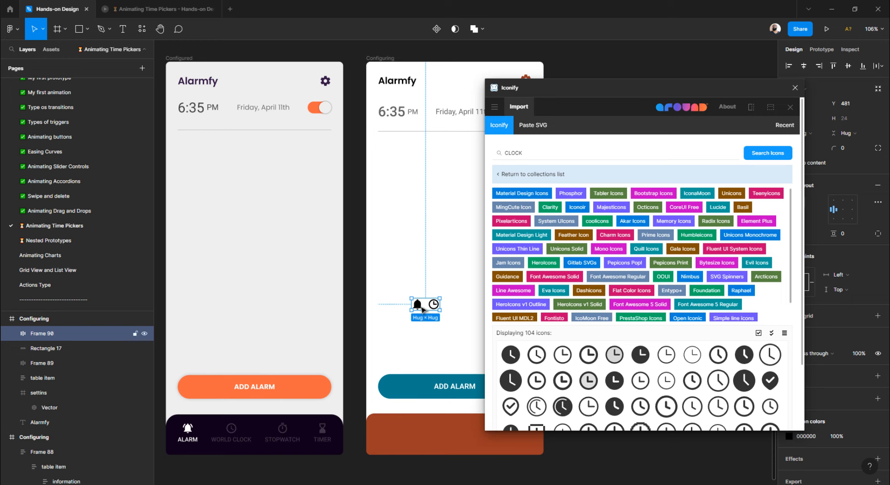
pyautogui.moveTo(422, 309); pyautogui.dragTo(408, 316)
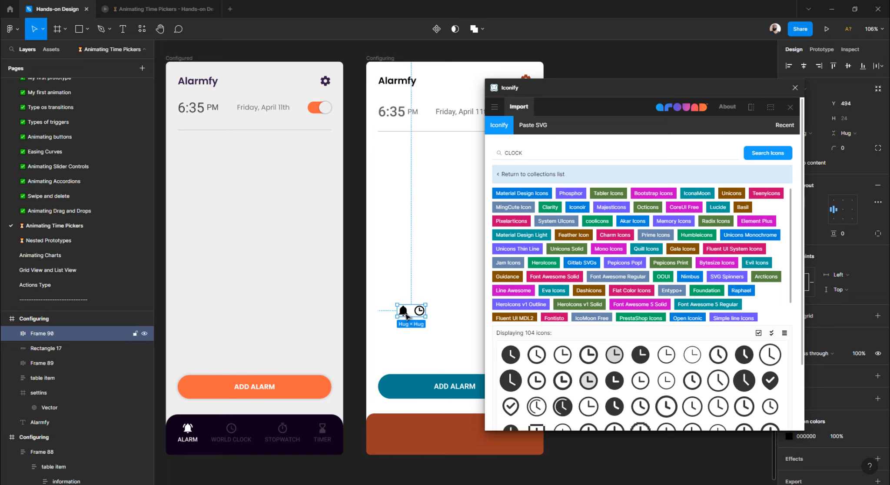
# - Set the bell icon's height to 32 with its proportions kept
pyautogui.doubleClick(407, 316)
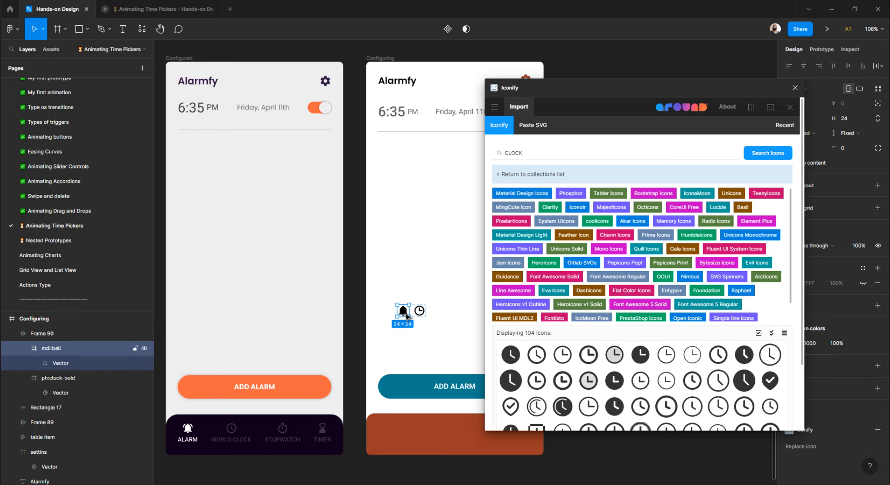
pyautogui.click(854, 119)
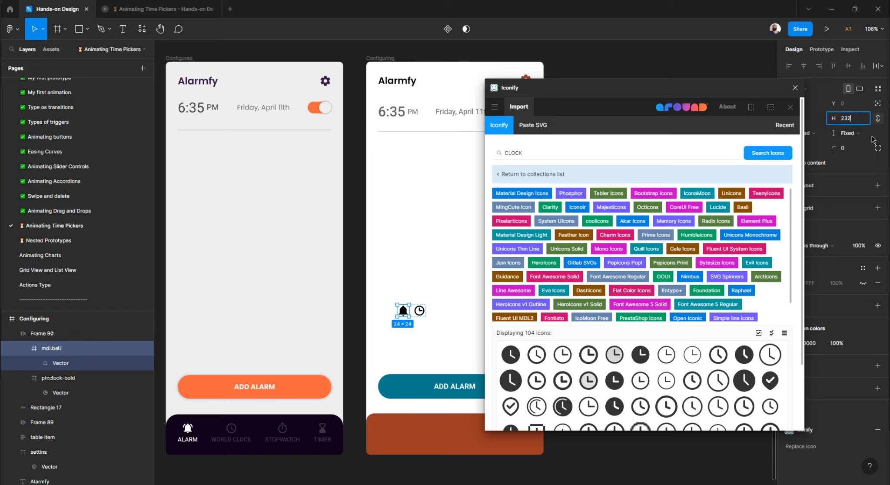
pyautogui.press('Return')
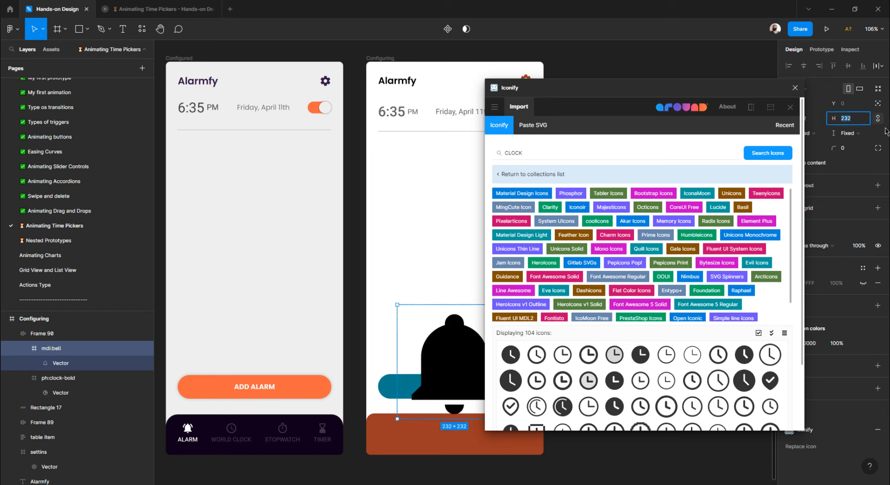
pyautogui.press('Return')
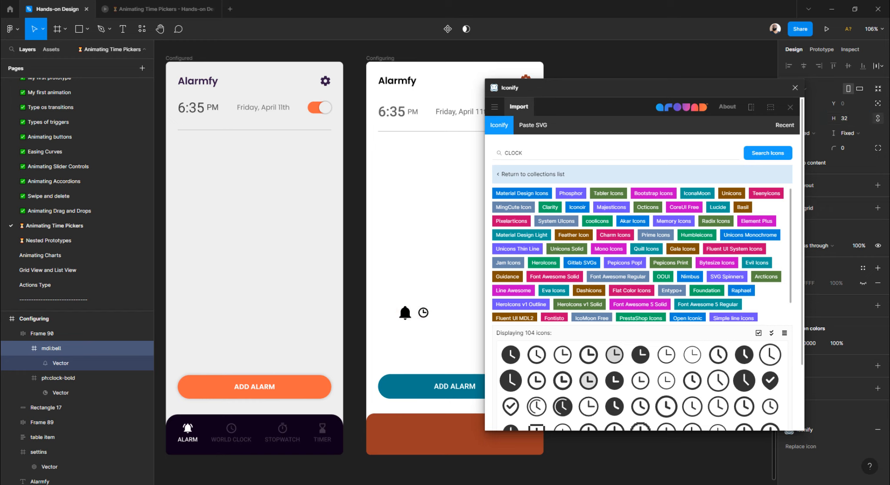
# - Set the clock icon's height to 32 so it matches the bell icon
pyautogui.click(425, 317)
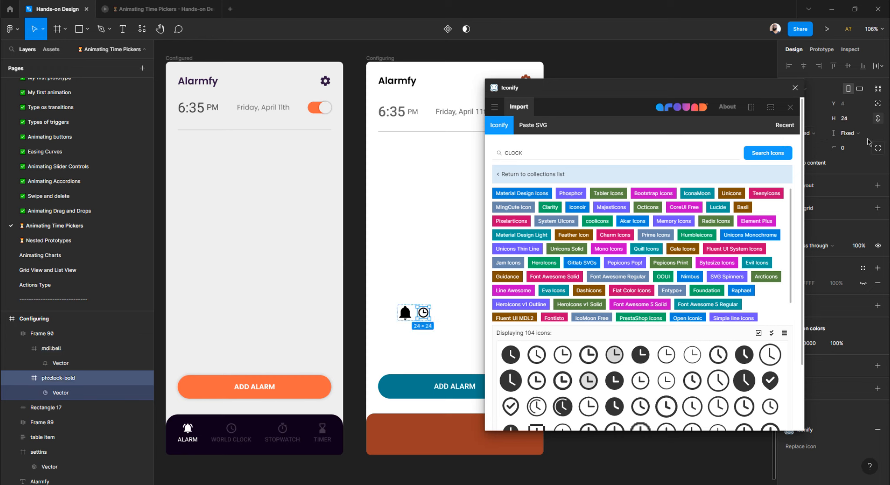
pyautogui.click(865, 123)
pyautogui.write('32')
pyautogui.press('Return')
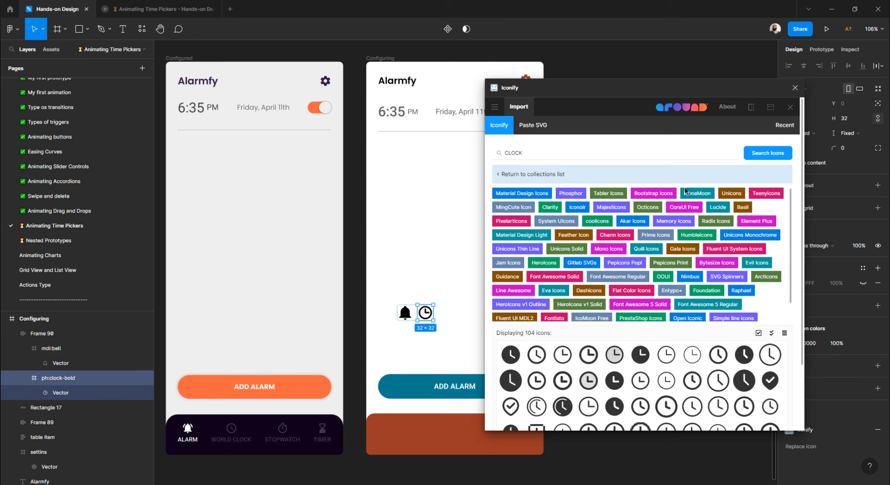
pyautogui.click(422, 303)
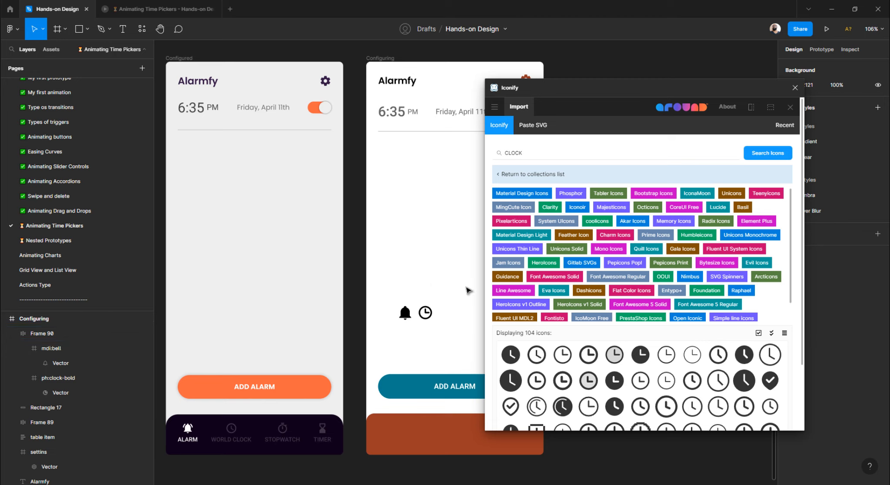
# - Search Iconify for STOP WATCH and import the mdi:stopwatch-outline icon into the Configuring frame, to the right of the clock icon
pyautogui.hscroll(3, 436, 288)
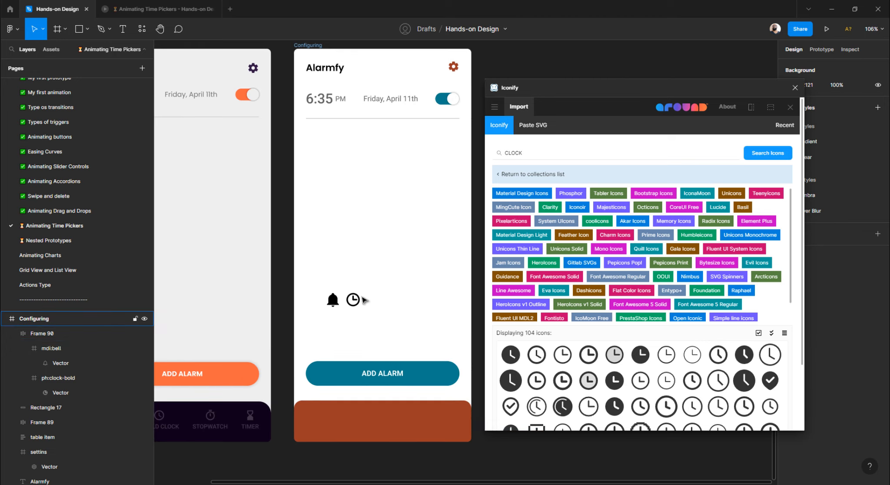
pyautogui.hscroll(-2, 360, 305)
pyautogui.scroll(1, 361, 304)
pyautogui.scroll(5, 356, 327)
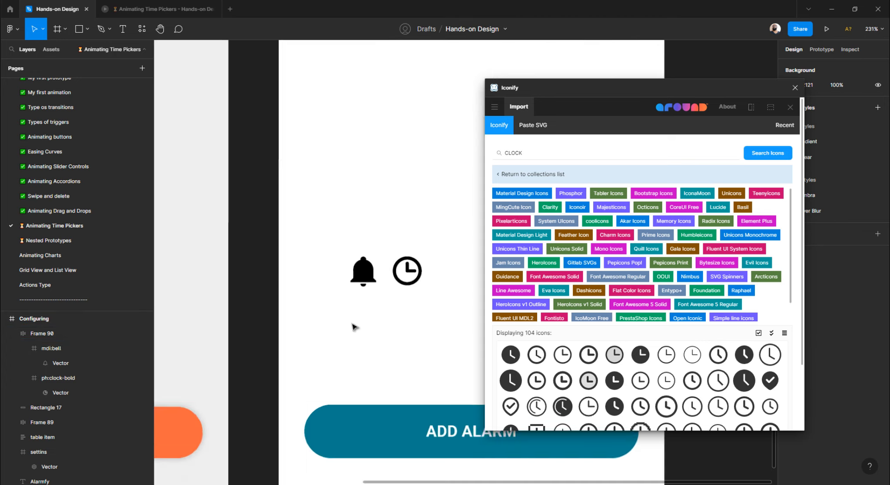
pyautogui.doubleClick(545, 151)
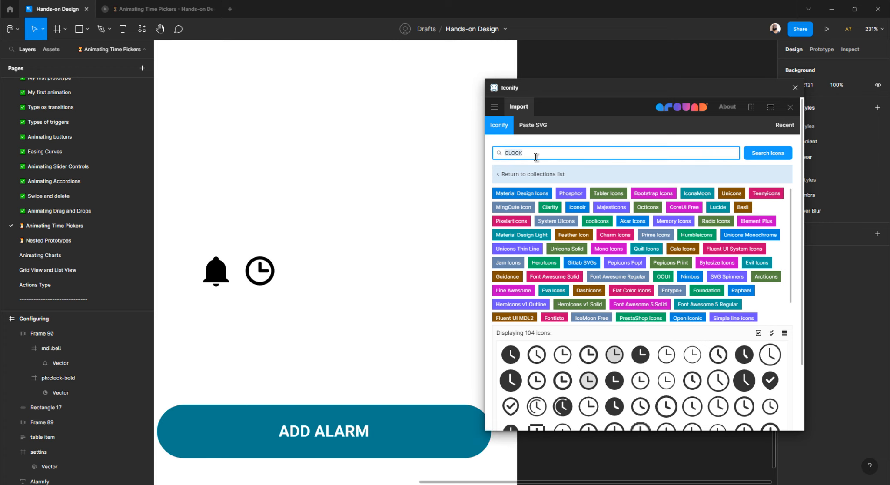
pyautogui.write('STOP WATCH')
pyautogui.press('Return')
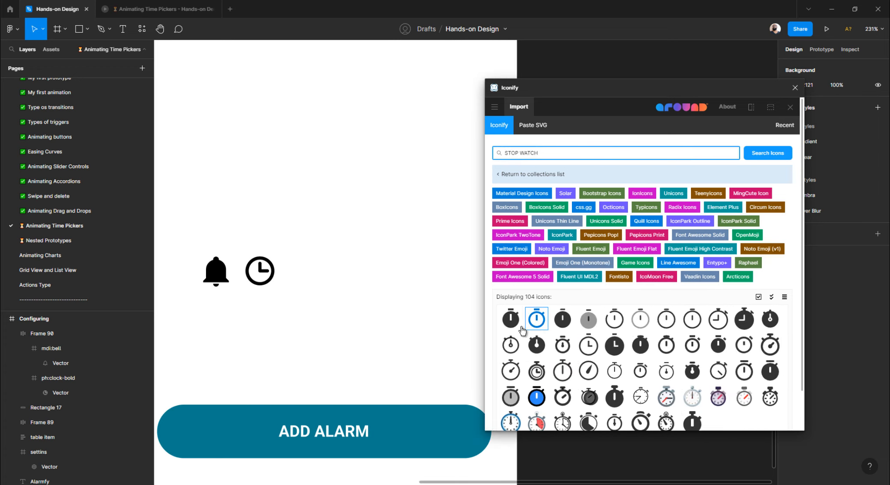
pyautogui.moveTo(537, 318); pyautogui.dragTo(393, 241)
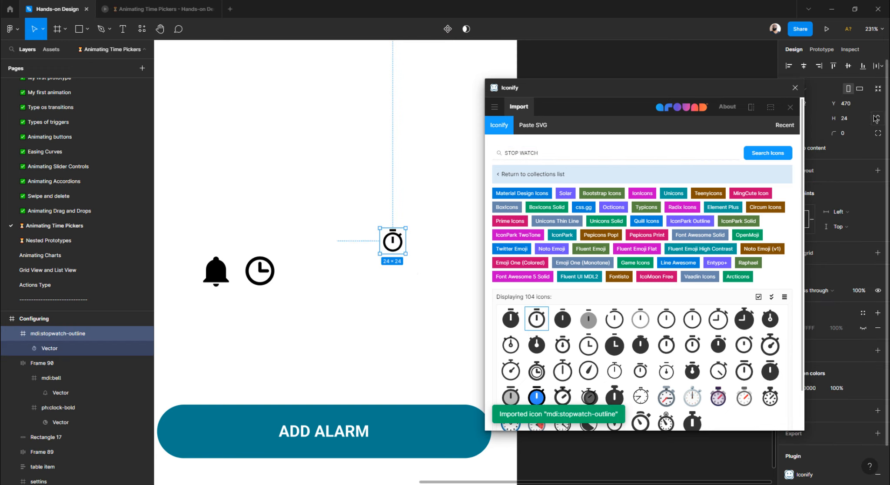
# - Scale the stopwatch icon proportionally to 32 × 32
pyautogui.click(848, 118)
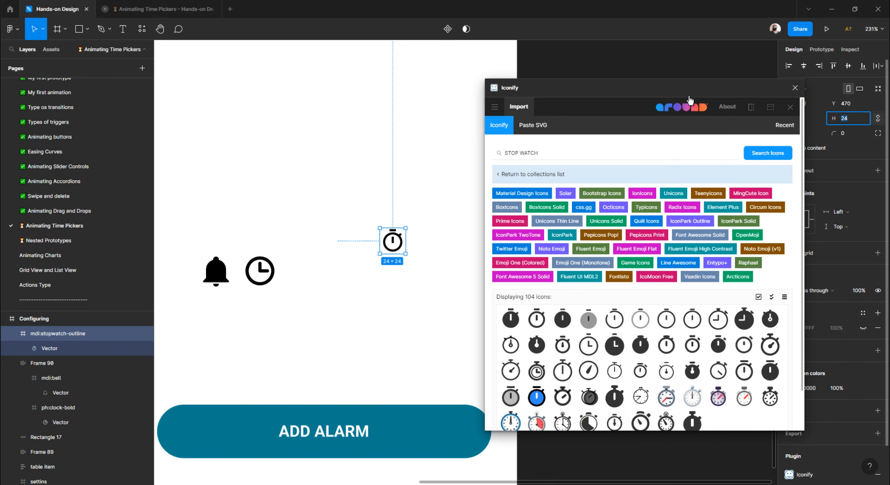
pyautogui.moveTo(689, 99); pyautogui.dragTo(638, 89)
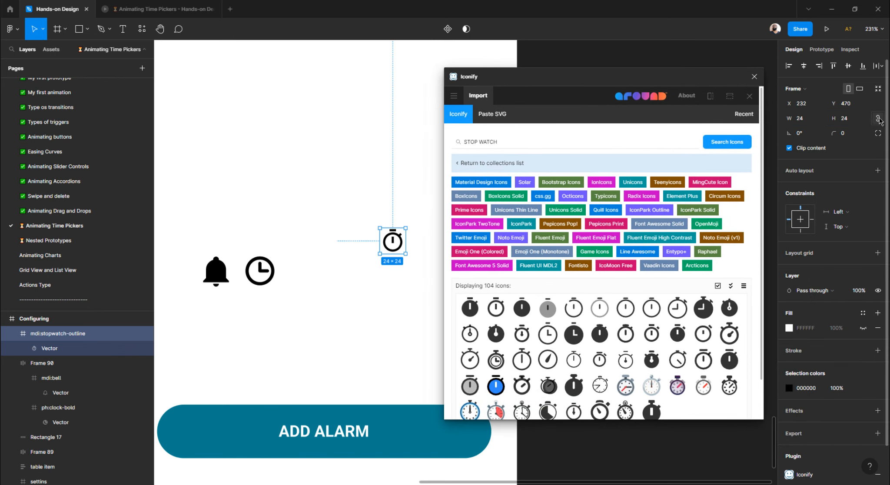
pyautogui.click(857, 121)
pyautogui.write('32')
pyautogui.press('Return')
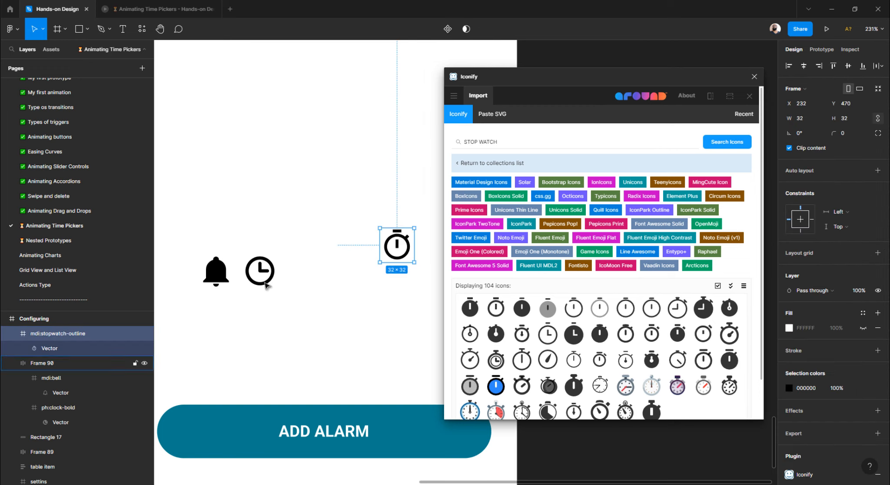
# - Rename the bell and clock auto layout frame to icons and place the stopwatch in it after the clock
pyautogui.click(49, 366)
pyautogui.doubleClick(49, 367)
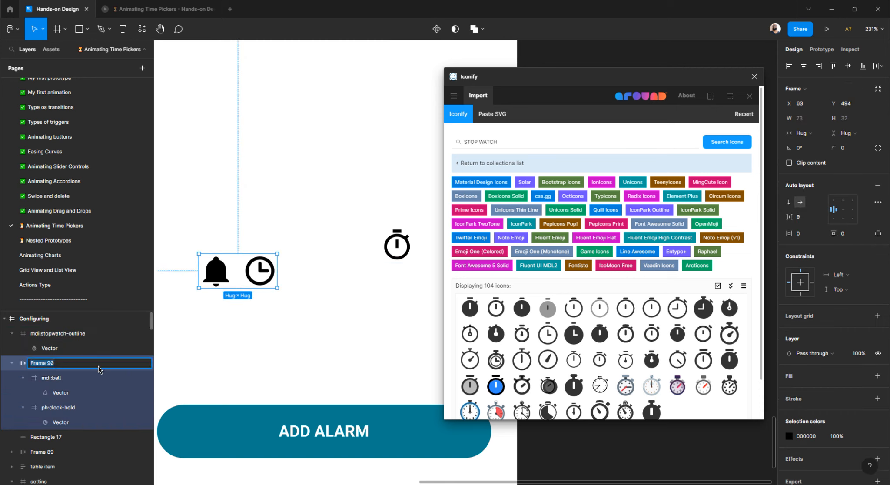
pyautogui.press('BackSpace')
pyautogui.click(326, 302)
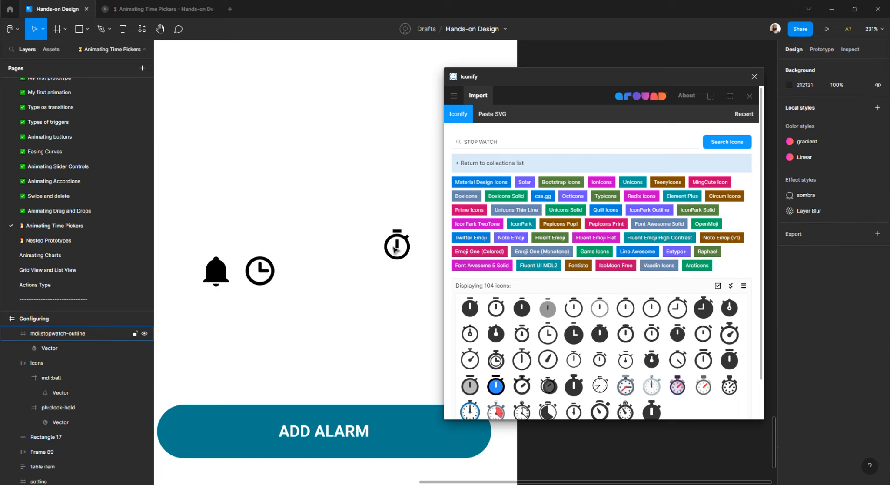
pyautogui.moveTo(395, 249); pyautogui.dragTo(280, 280)
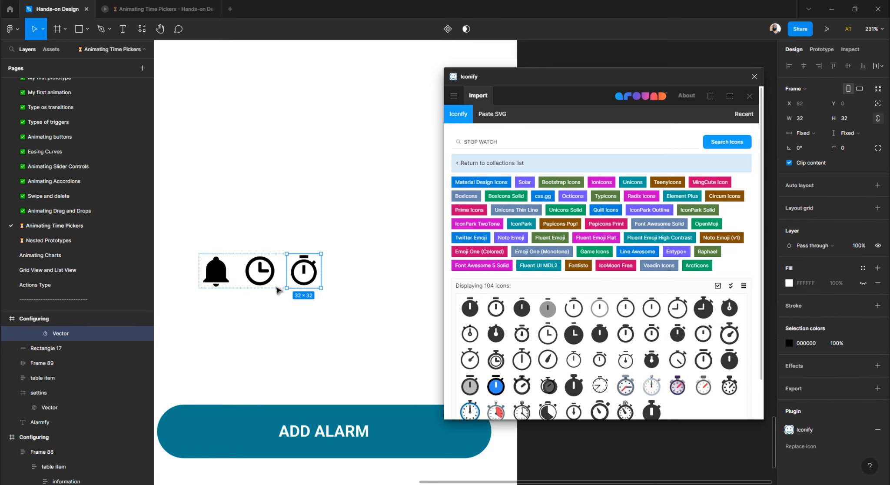
pyautogui.click(255, 322)
# - Rename the first two icon layers in the icons frame to bell and clock
pyautogui.click(212, 275)
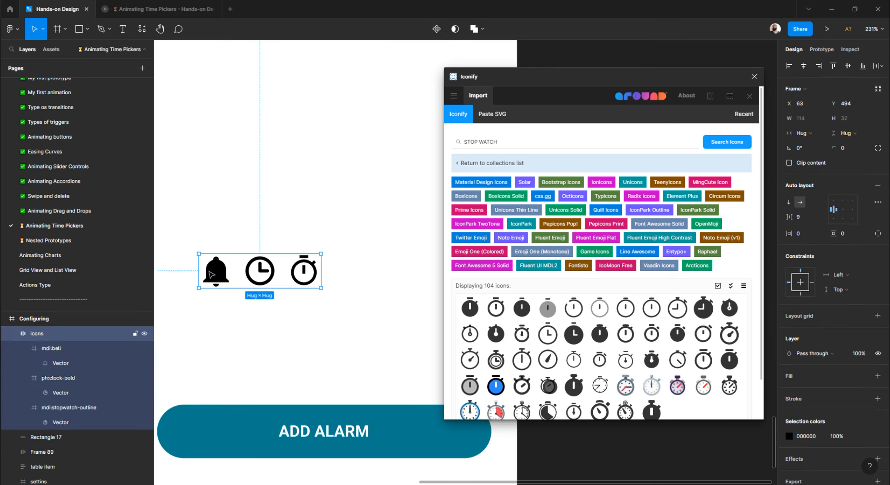
pyautogui.click(212, 276)
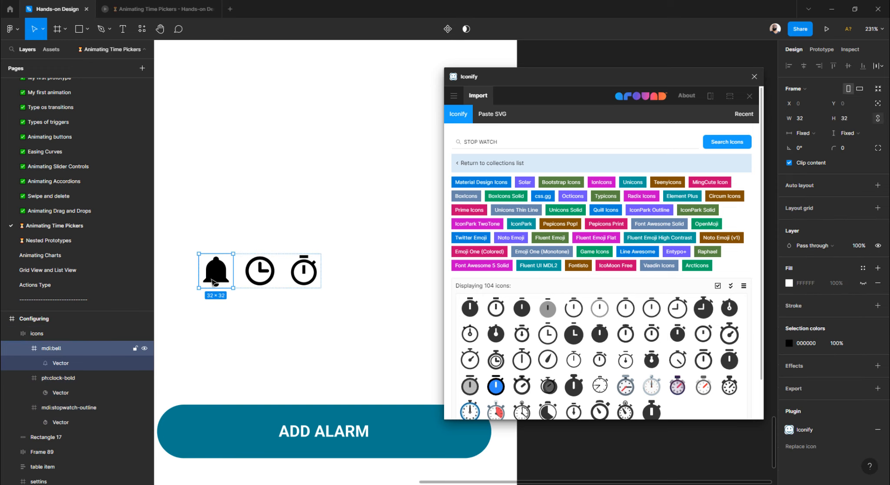
pyautogui.doubleClick(53, 349)
pyautogui.write('b')
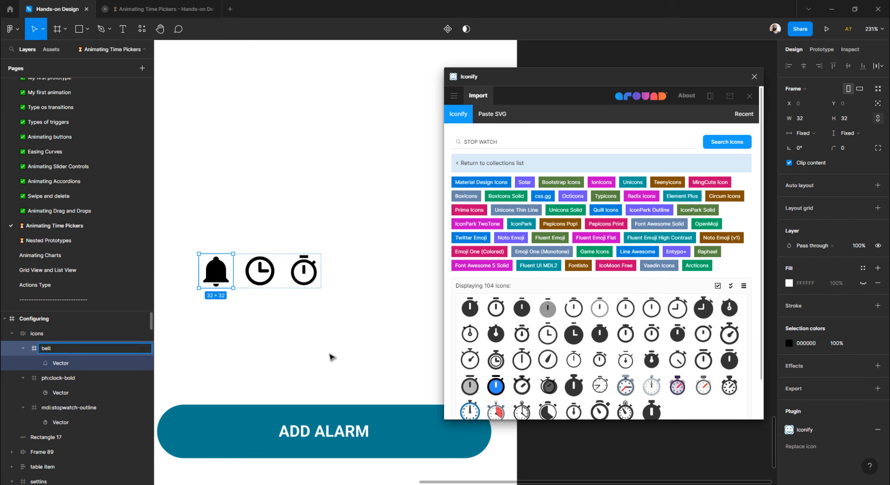
pyautogui.click(274, 274)
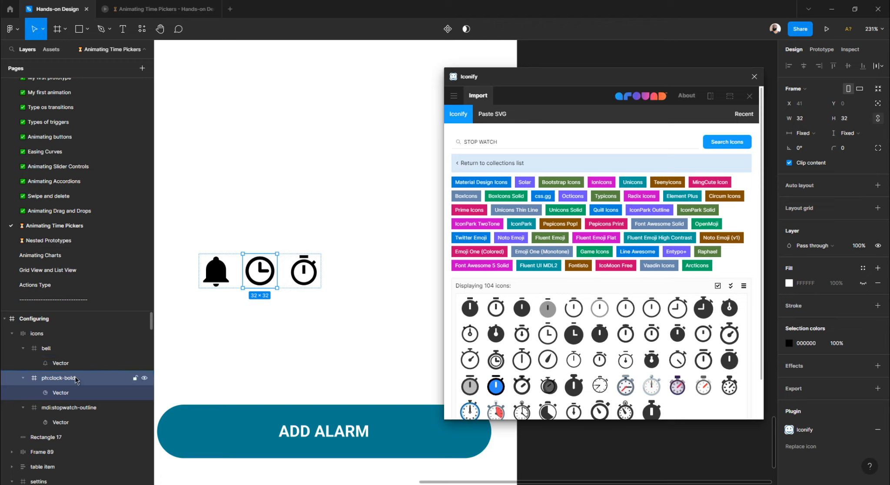
pyautogui.doubleClick(70, 379)
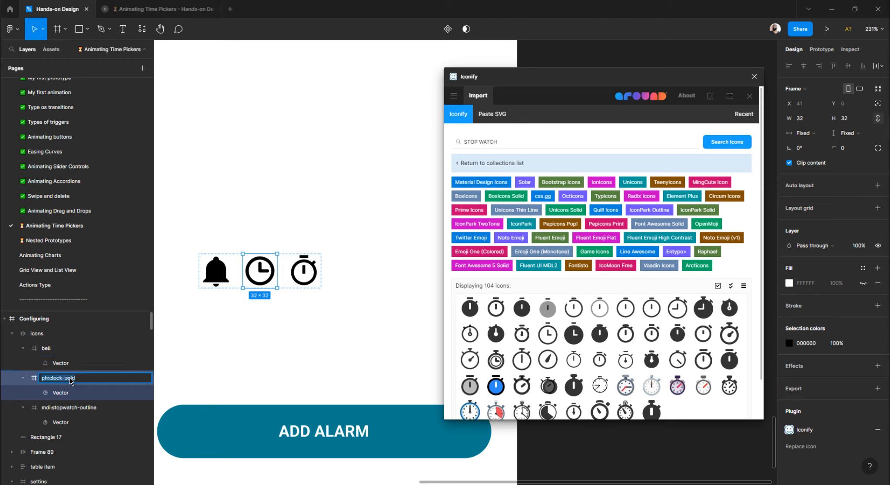
pyautogui.write('clock')
pyautogui.press('Return')
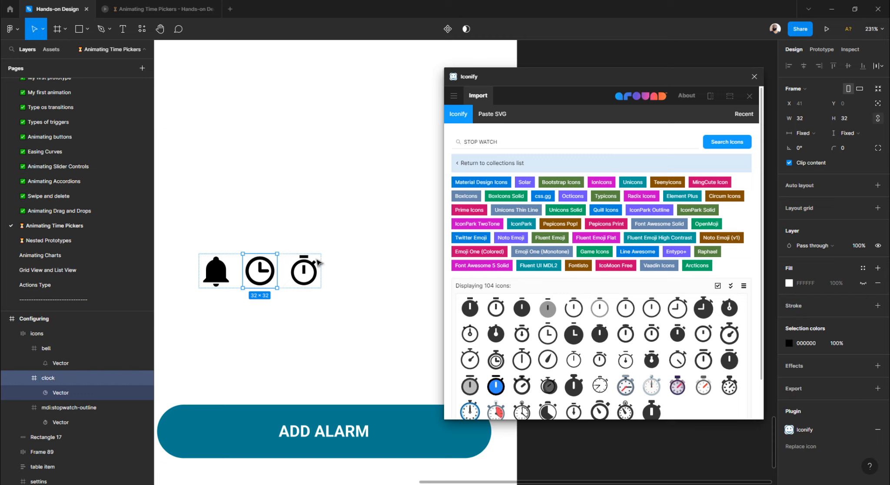
# - Rename the mdi:stopwatch-outline layer to stopwatch
pyautogui.click(72, 407)
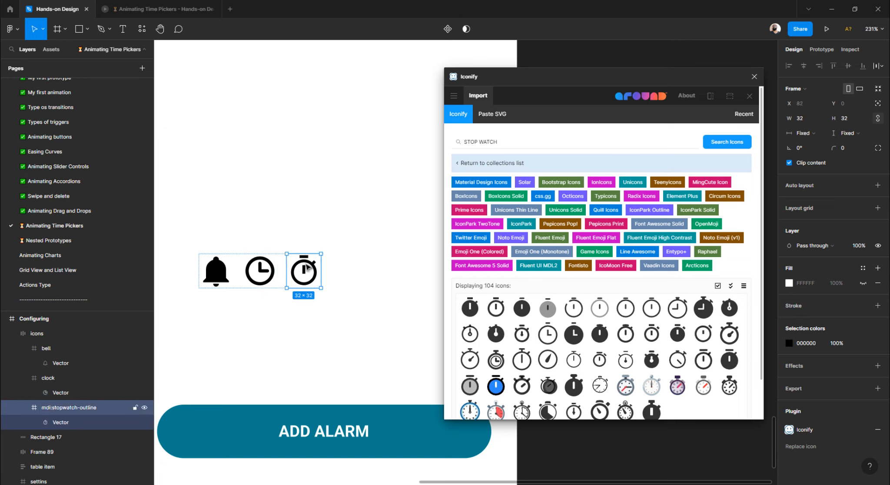
pyautogui.doubleClick(86, 410)
pyautogui.write('st')
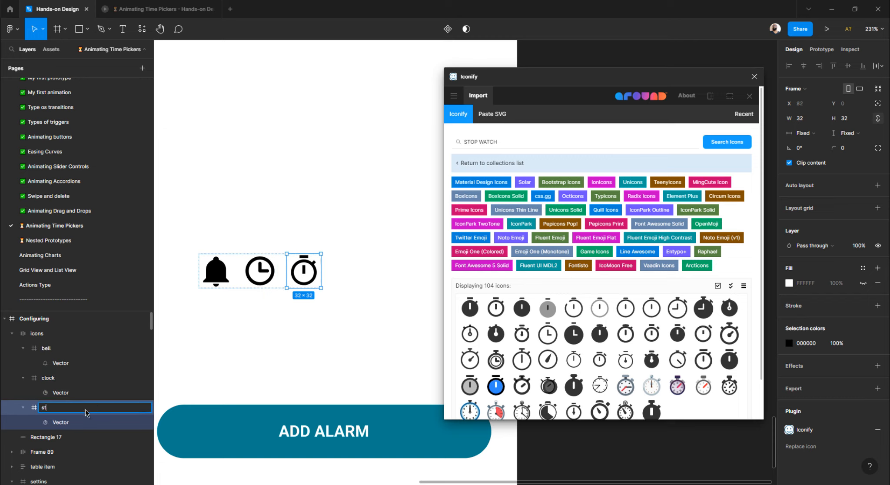
pyautogui.write('opwatch')
pyautogui.press('Return')
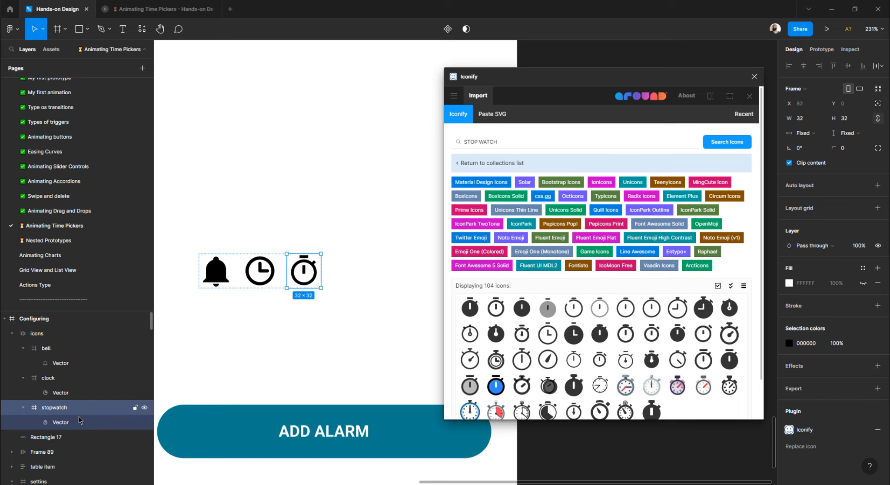
pyautogui.click(312, 217)
# - Examine the icons and labels of the Configured frame's bottom navigation bar as a reference for the remaining icons
pyautogui.scroll(-5, 305, 251)
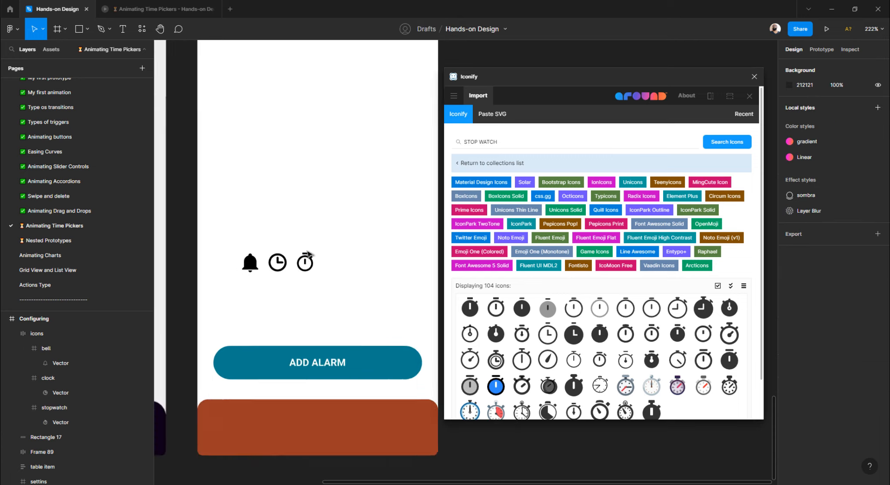
pyautogui.hscroll(-5, 300, 319)
pyautogui.hscroll(2, 309, 383)
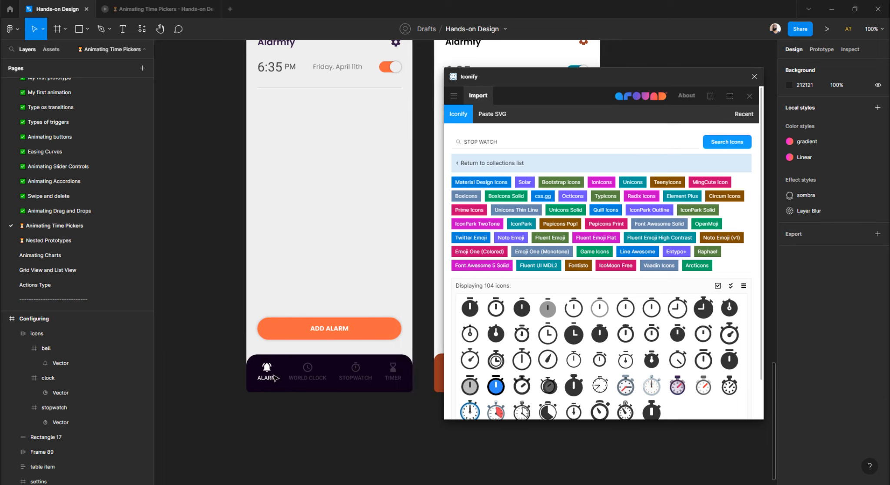
pyautogui.hscroll(2, 269, 377)
pyautogui.scroll(3, 243, 375)
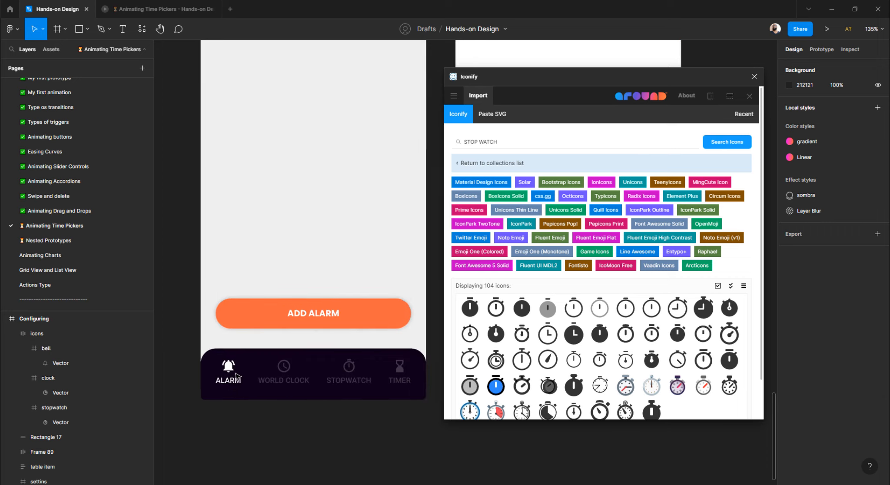
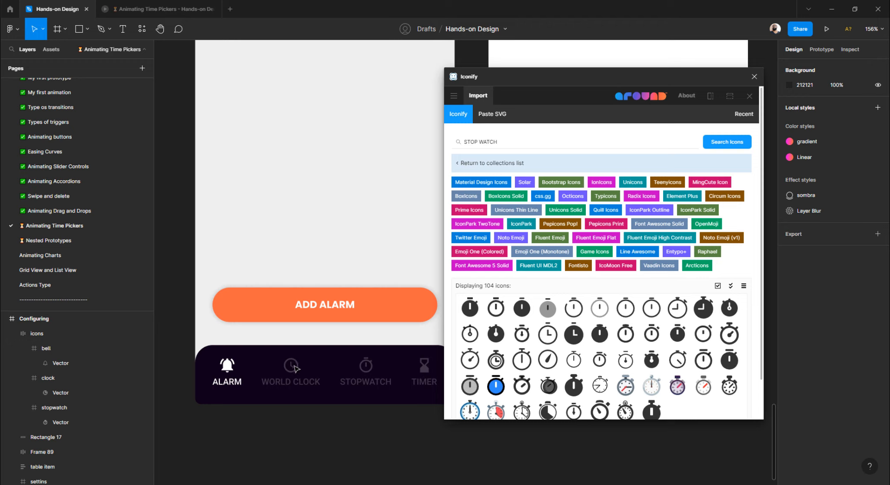
pyautogui.scroll(-5, 298, 310)
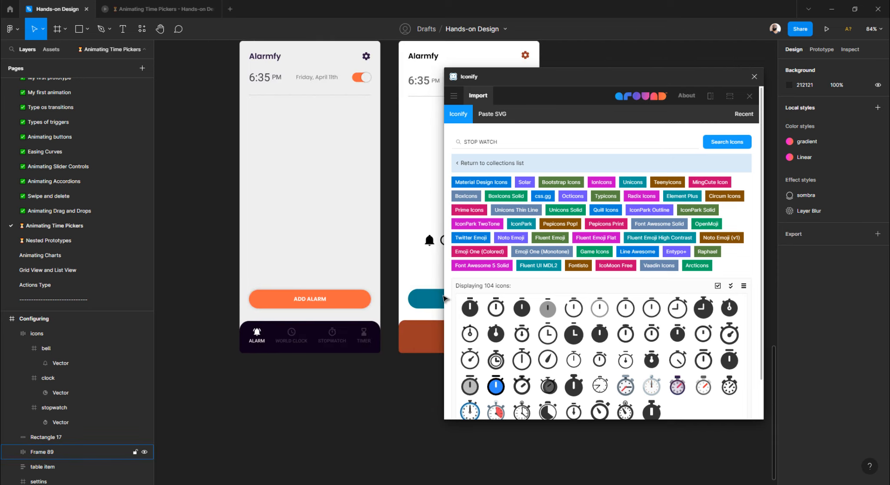
pyautogui.click(443, 298)
pyautogui.click(410, 377)
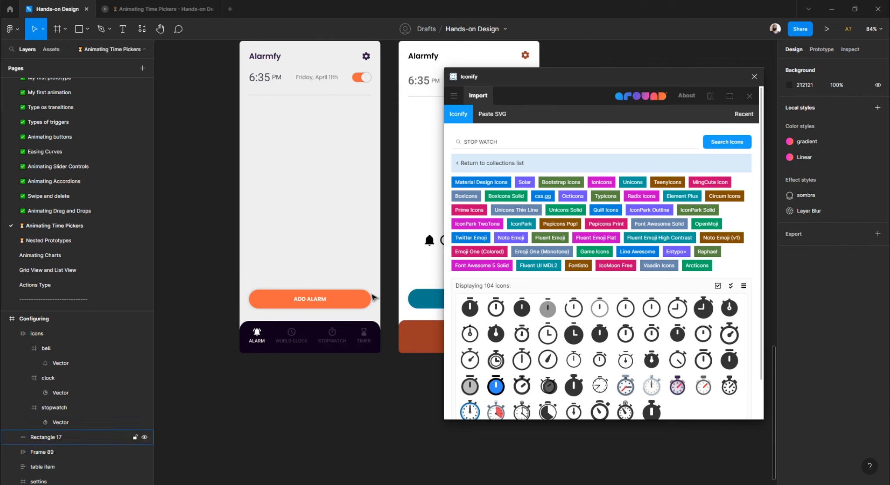
# - Search Iconify's general icon collections for glass watch
pyautogui.hscroll(5, 373, 298)
pyautogui.scroll(5, 348, 239)
pyautogui.click(348, 239)
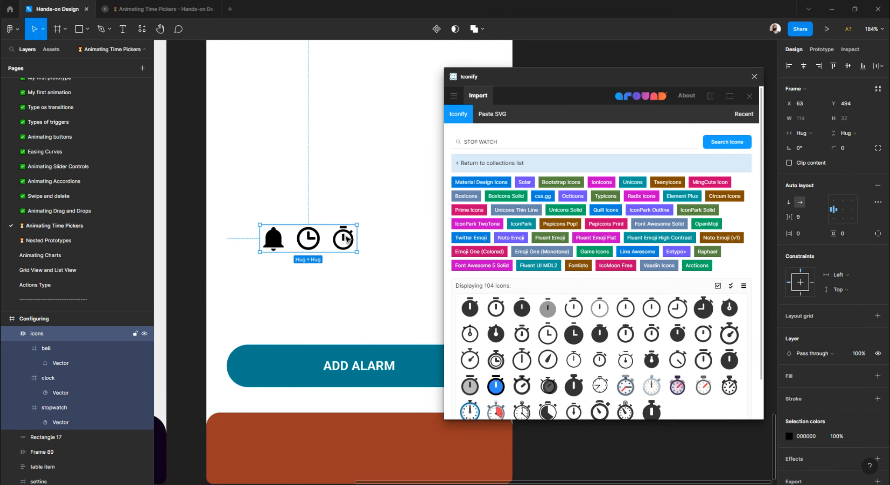
pyautogui.click(348, 238)
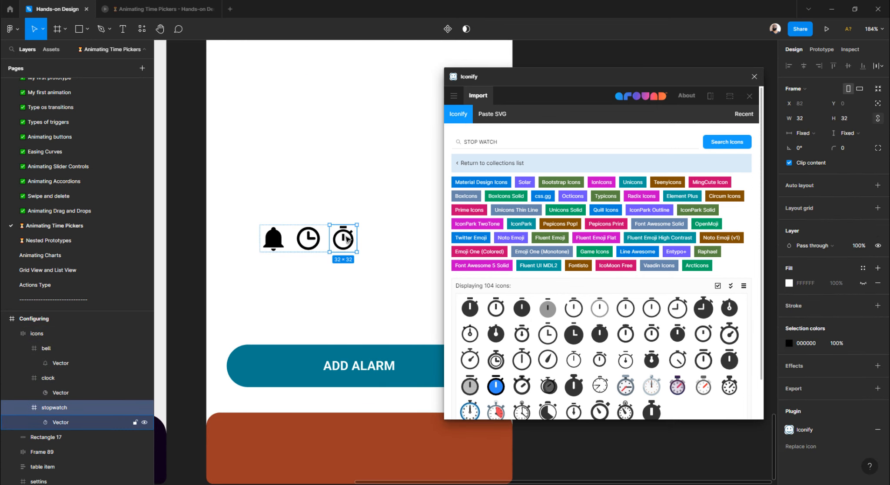
pyautogui.scroll(-3, 411, 265)
pyautogui.hscroll(2, 378, 279)
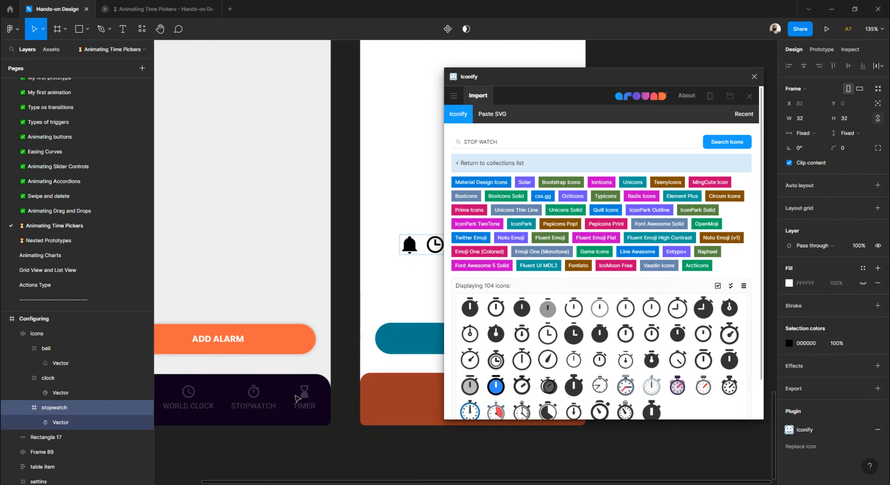
pyautogui.click(507, 166)
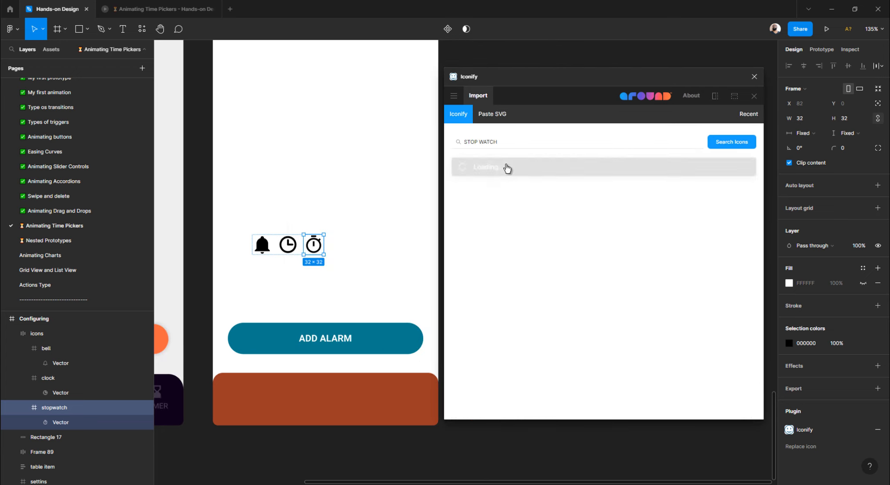
pyautogui.click(469, 142)
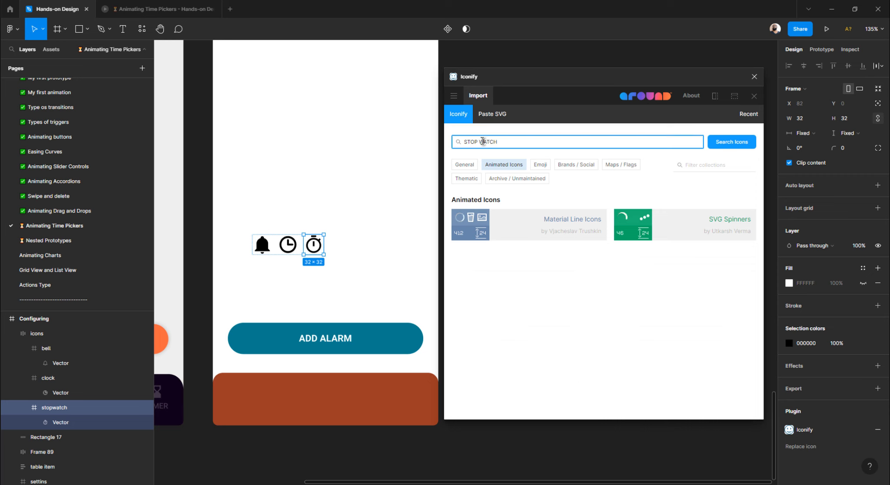
pyautogui.click(465, 165)
pyautogui.tripleClick(487, 142)
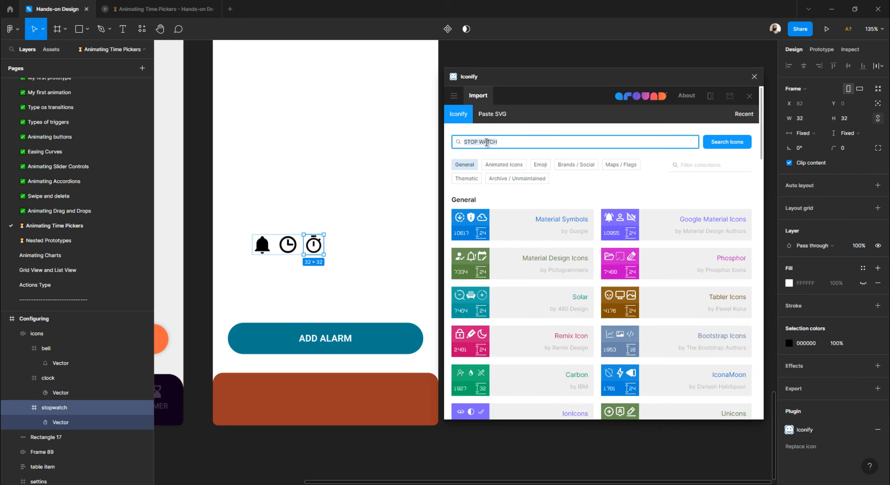
pyautogui.write('glass watch')
pyautogui.press('Return')
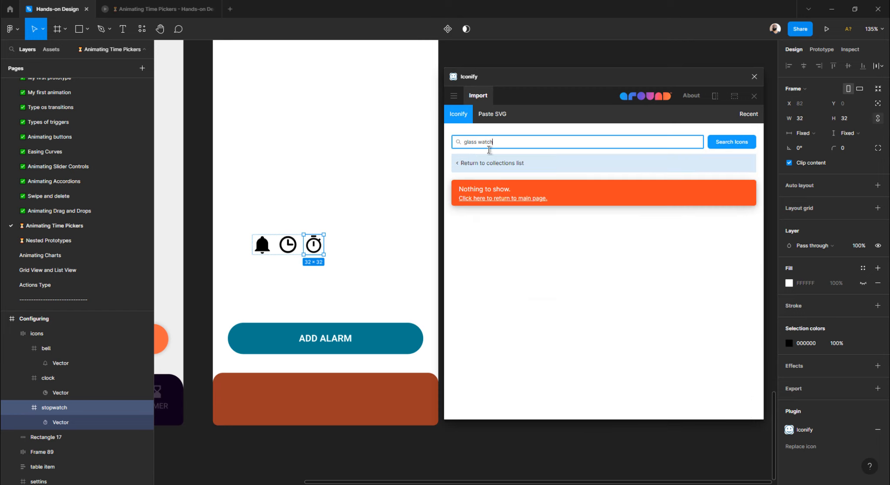
# - Search Iconify for watch and for glass, and look through the icons for an hourglass
pyautogui.click(499, 198)
pyautogui.tripleClick(498, 142)
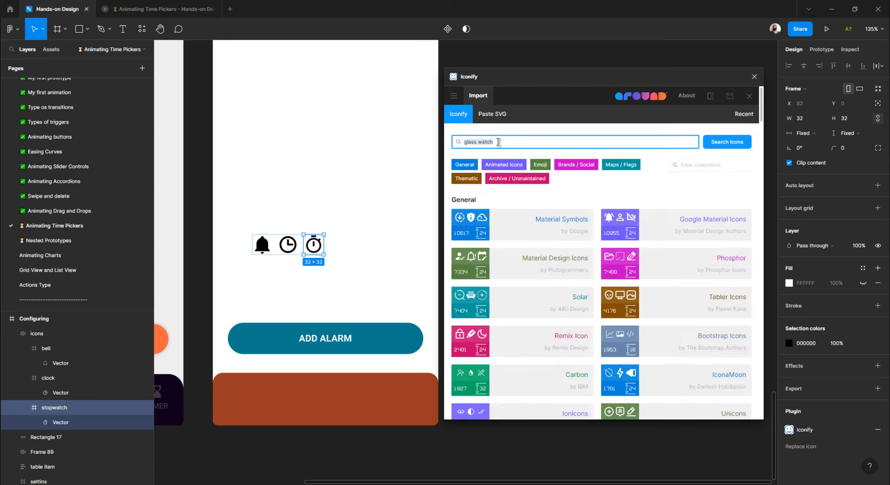
pyautogui.write('wa')
pyautogui.press('Return')
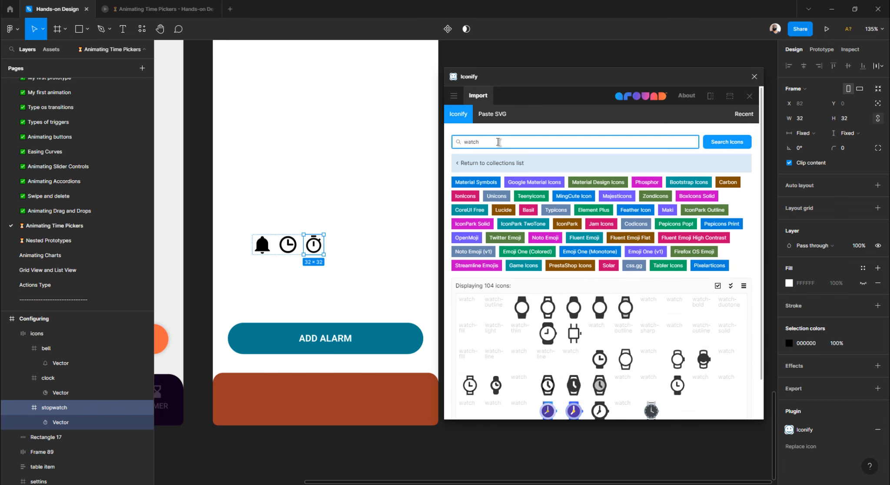
pyautogui.scroll(-1, 712, 321)
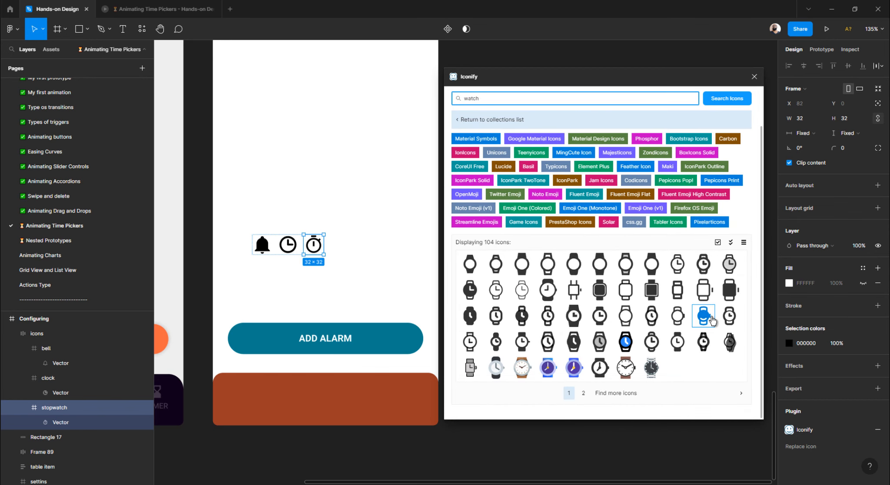
pyautogui.scroll(1, 544, 244)
pyautogui.moveTo(495, 143); pyautogui.dragTo(382, 134)
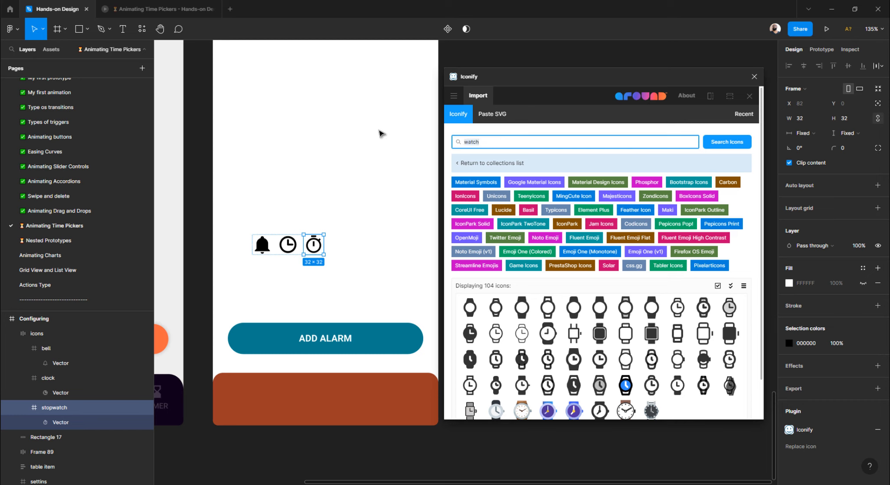
pyautogui.write('glass')
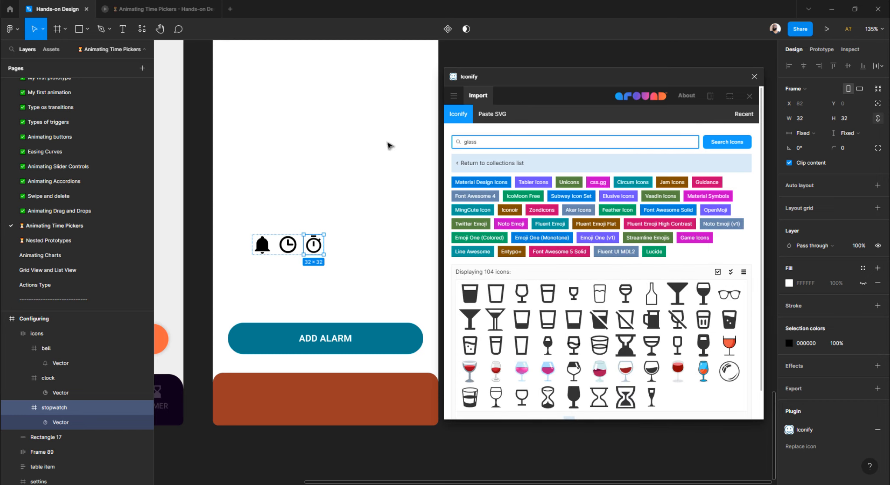
pyautogui.scroll(-1, 517, 280)
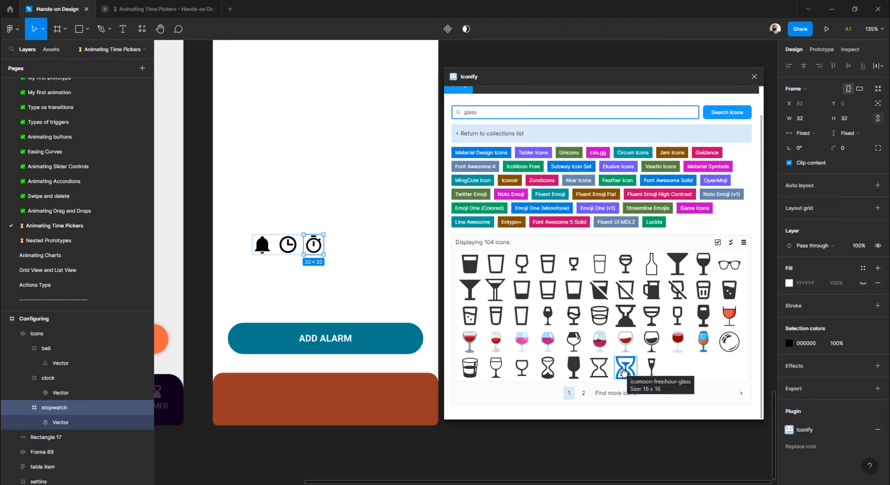
# - Search Iconify for hour glass and import the mdi:hourglass icon into the Configuring frame beside the icon row
pyautogui.moveTo(479, 112); pyautogui.dragTo(338, 89)
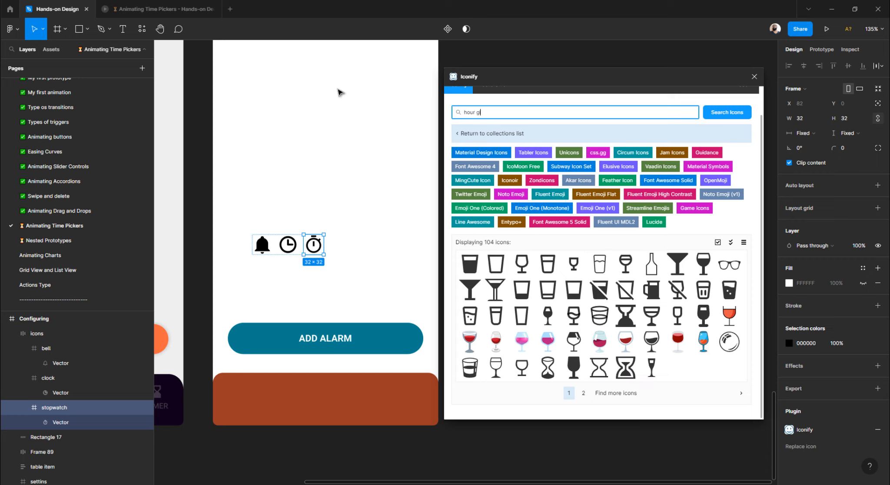
pyautogui.press('Return')
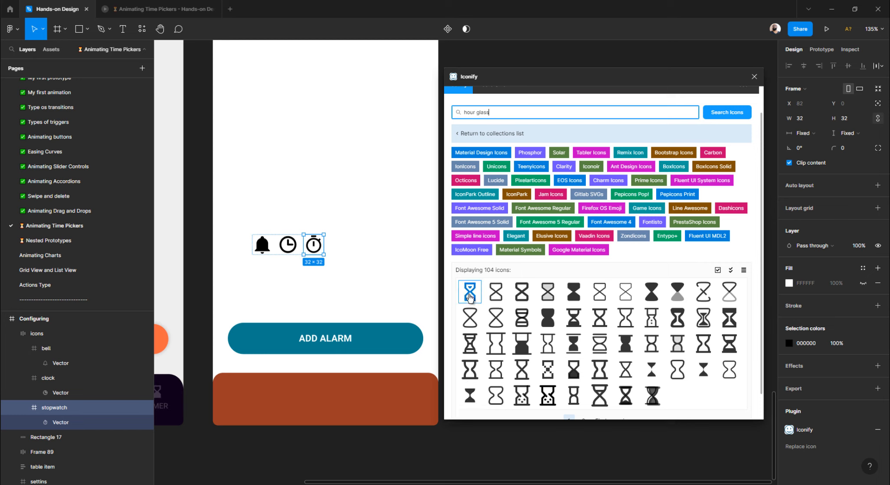
pyautogui.moveTo(470, 304); pyautogui.dragTo(377, 266)
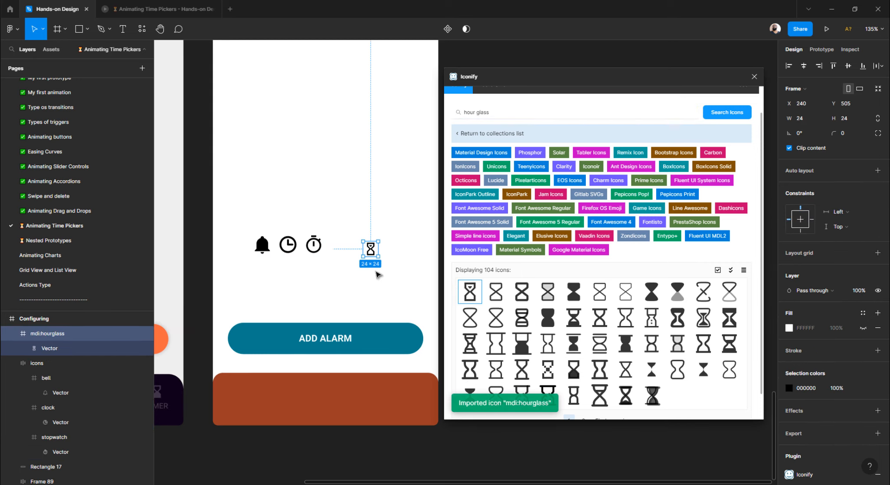
# - Set the hourglass icon's size to 32 × 32, place it after the stopwatch in the icons frame, and close Iconify
pyautogui.click(850, 122)
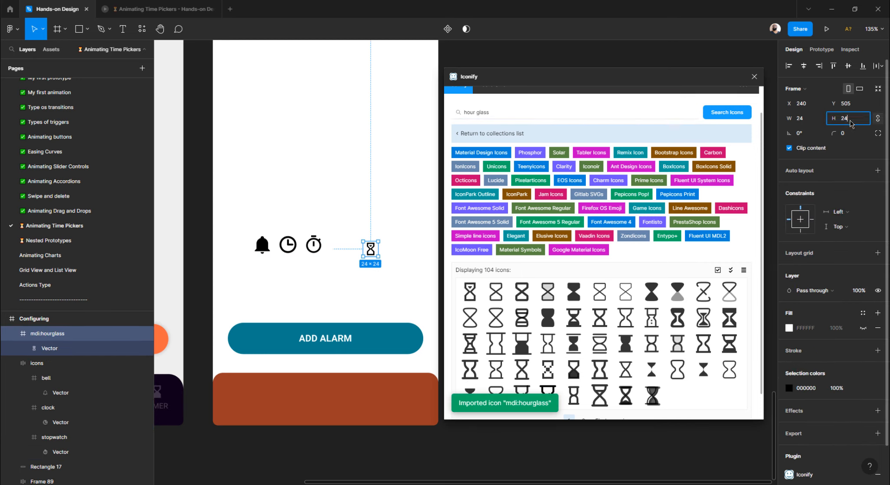
pyautogui.write('32')
pyautogui.press('Return')
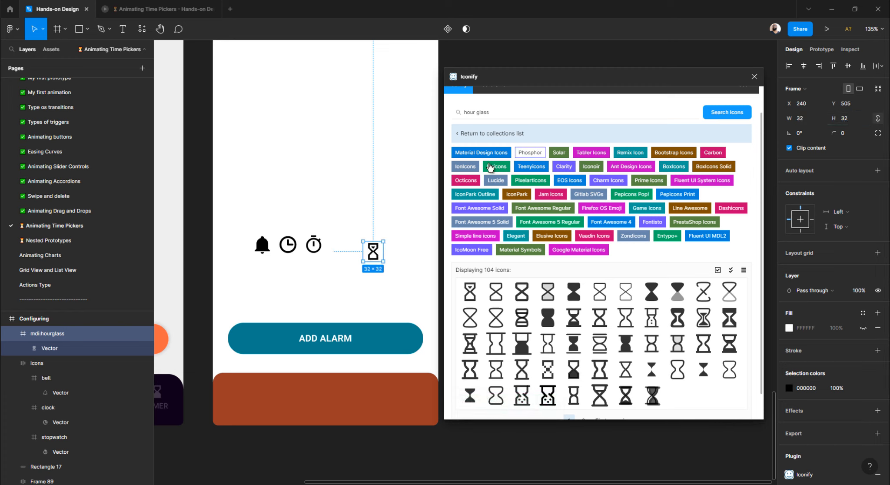
pyautogui.click(310, 279)
pyautogui.moveTo(373, 252); pyautogui.dragTo(318, 242)
pyautogui.click(754, 77)
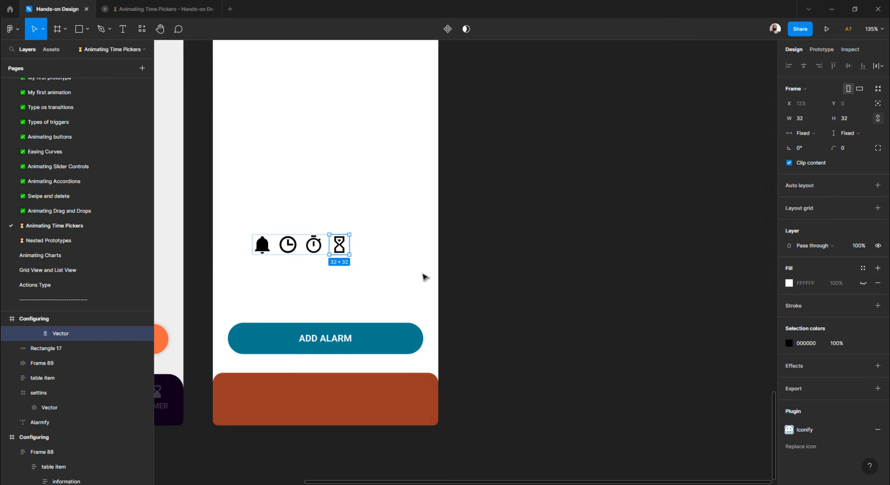
# - Show the two-column layout grid on the Configuring frame
pyautogui.hscroll(-5, 422, 278)
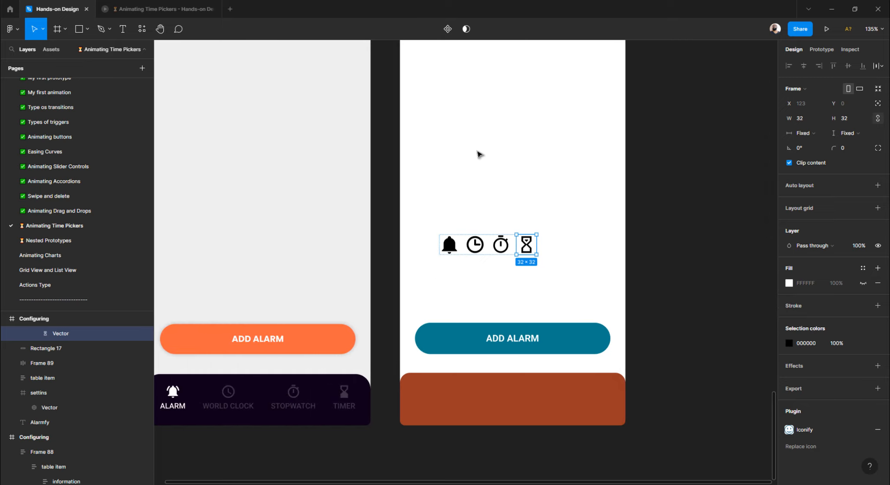
pyautogui.scroll(4, 477, 153)
pyautogui.click(415, 86)
pyautogui.scroll(-6, 413, 181)
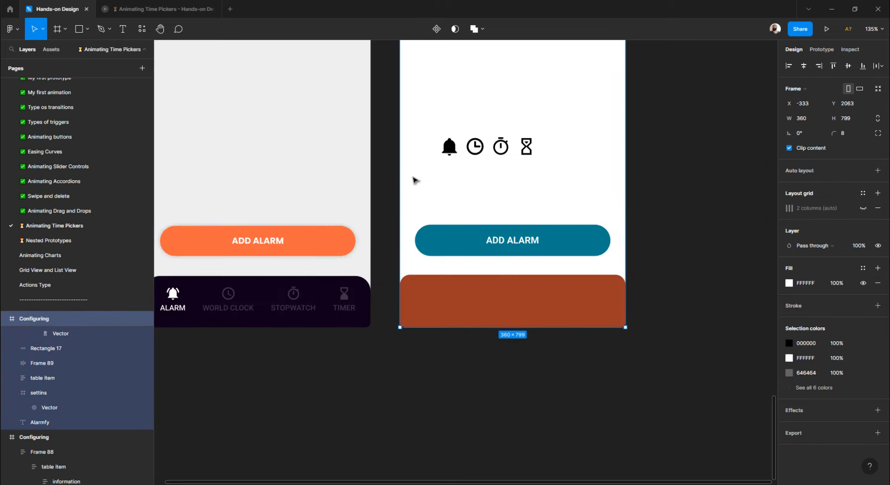
pyautogui.hscroll(4, 414, 180)
pyautogui.scroll(4, 413, 187)
pyautogui.hscroll(-2, 413, 186)
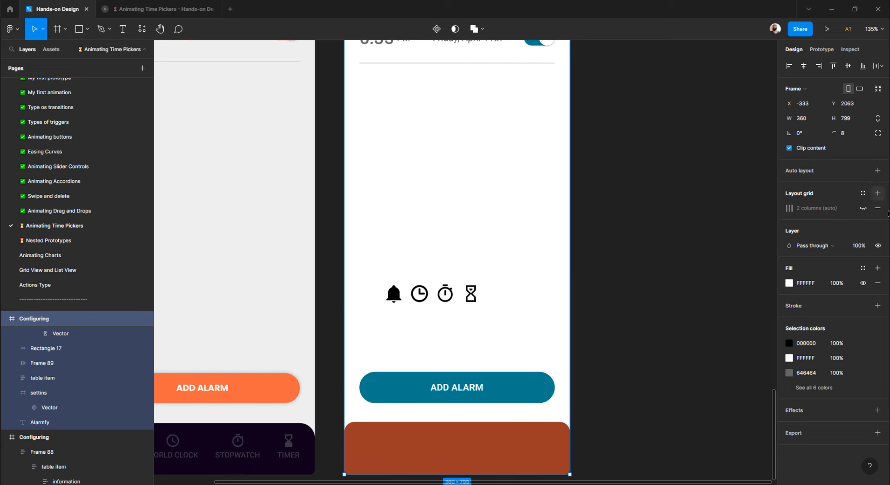
pyautogui.click(864, 209)
pyautogui.scroll(-3, 565, 240)
pyautogui.click(626, 226)
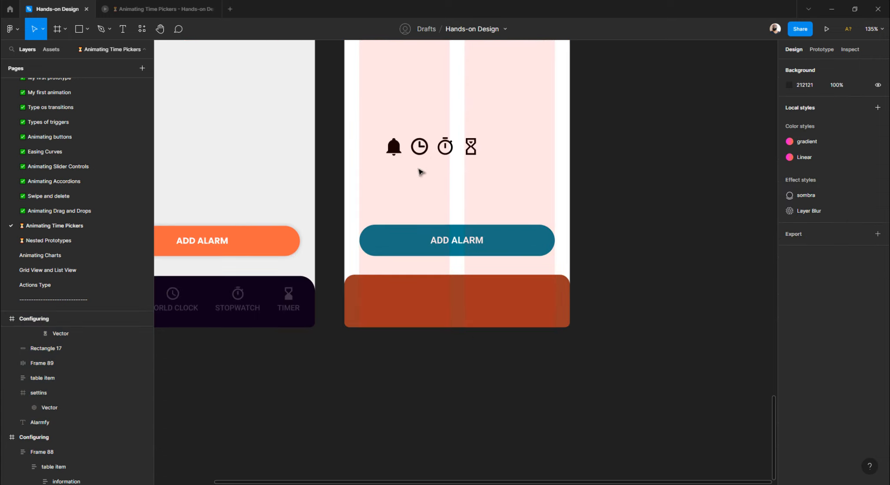
# - Move the icons frame onto the brown navigation bar at X 24, Y 741, and widen it to 312 to span the grid columns
pyautogui.click(411, 153)
pyautogui.moveTo(394, 156); pyautogui.dragTo(353, 304)
pyautogui.scroll(5, 384, 300)
pyautogui.hscroll(5, 398, 302)
pyautogui.hscroll(1, 395, 302)
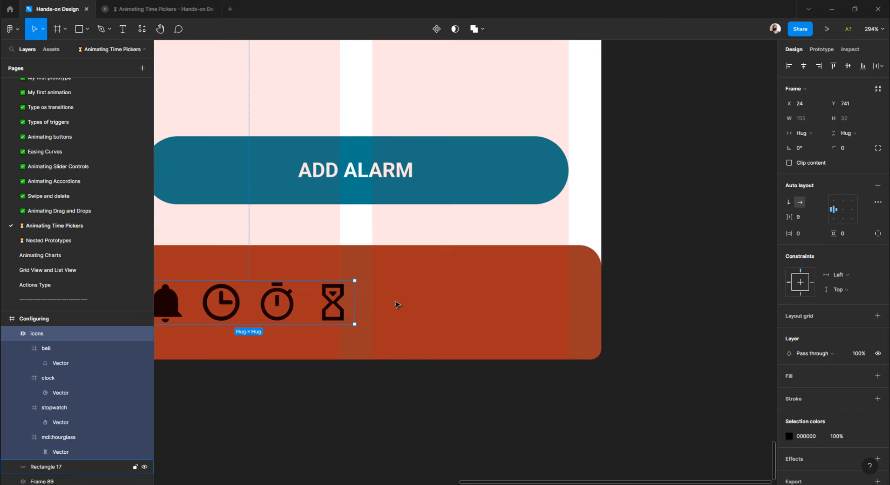
pyautogui.scroll(2, 391, 305)
pyautogui.moveTo(354, 334); pyautogui.dragTo(569, 334)
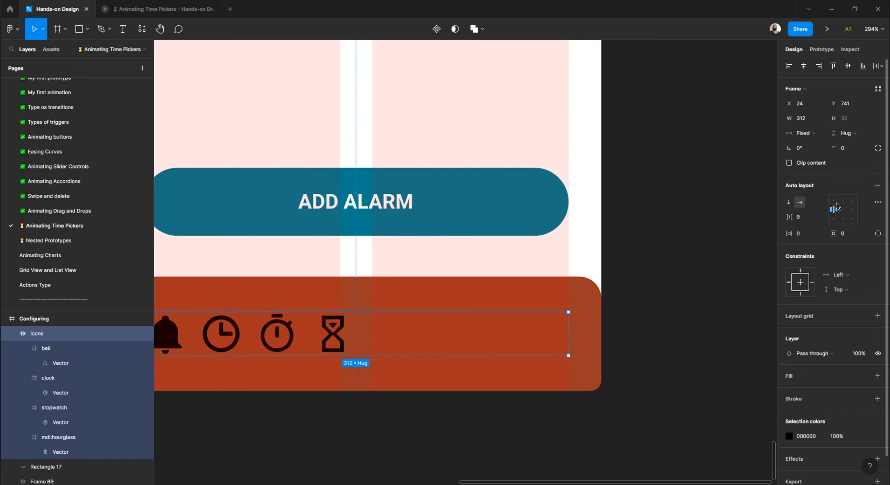
# - Center the icons frame's auto layout alignment and set its spacing mode to Space between
pyautogui.click(843, 212)
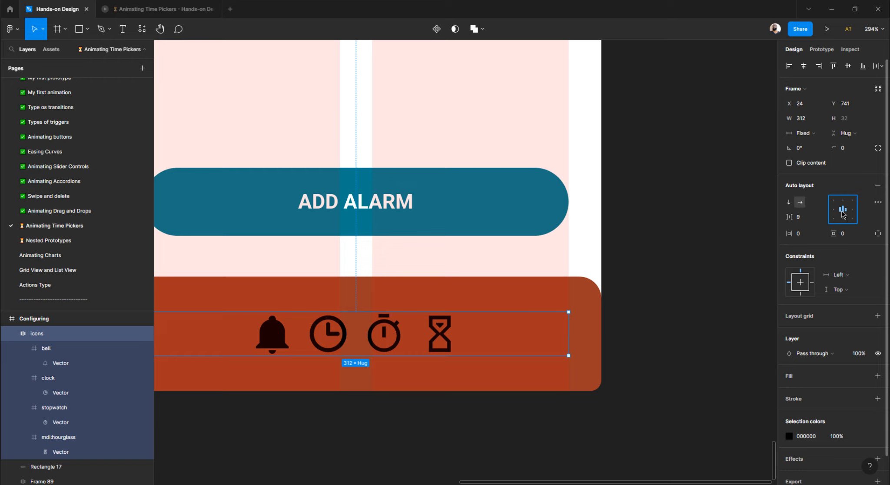
pyautogui.click(878, 203)
pyautogui.click(766, 282)
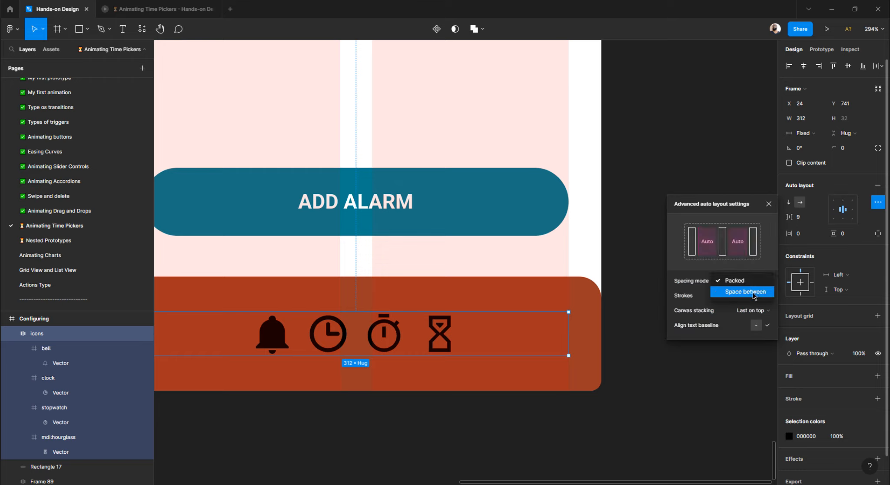
pyautogui.click(756, 292)
pyautogui.click(652, 358)
pyautogui.scroll(-3, 561, 281)
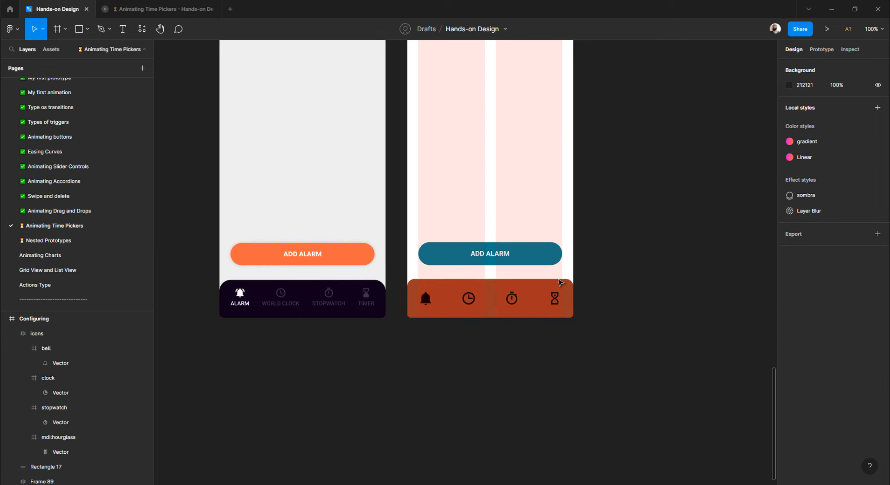
# - Change the color of all icons in the navigation bar to white (FFFFFF)
pyautogui.click(433, 303)
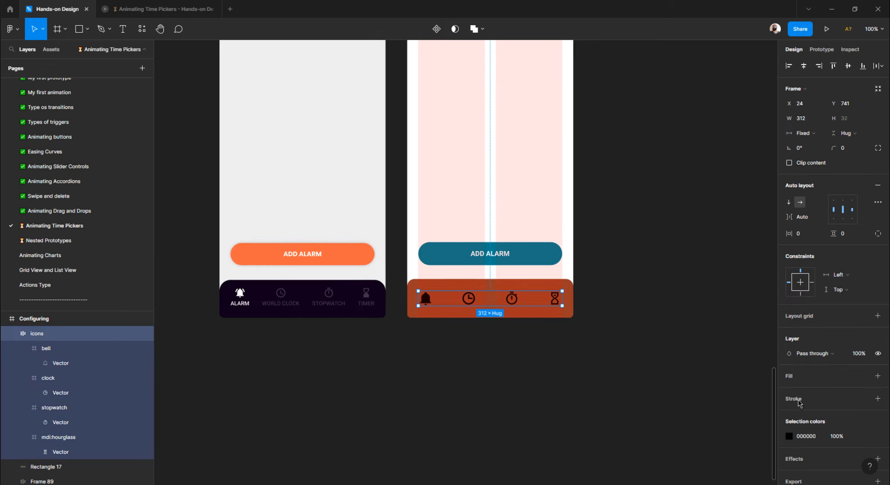
pyautogui.click(789, 436)
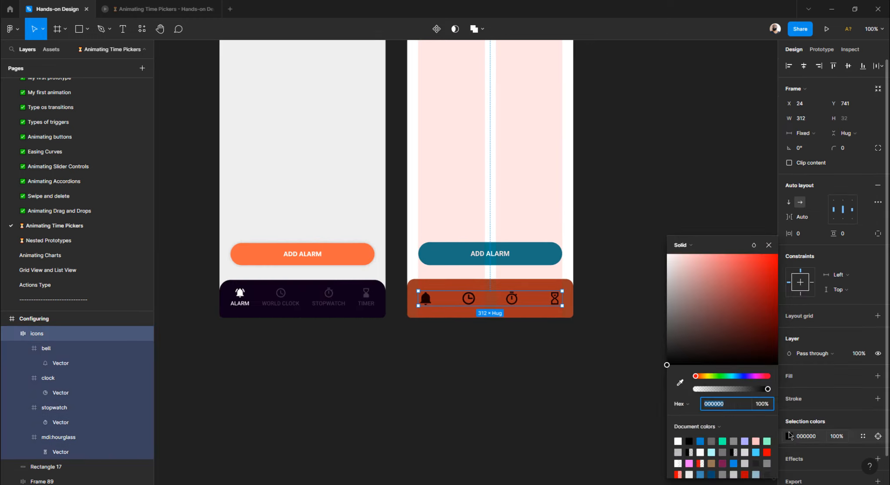
pyautogui.click(598, 389)
pyautogui.click(65, 333)
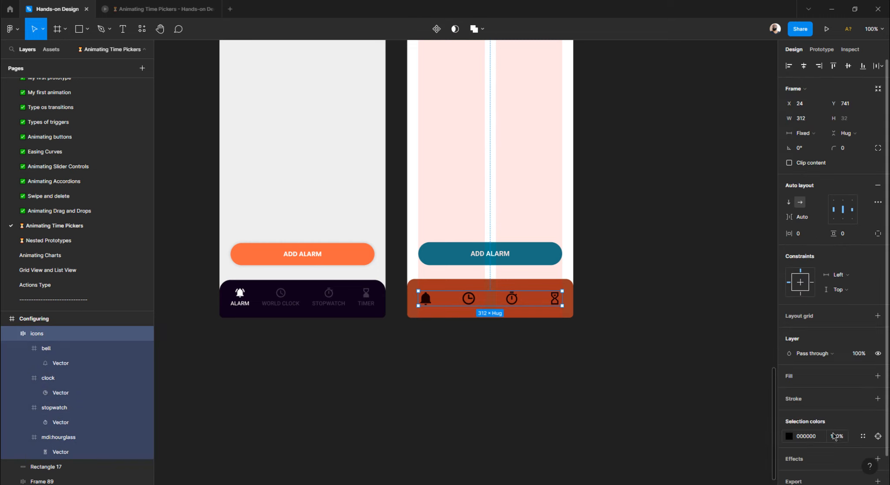
pyautogui.click(789, 436)
pyautogui.moveTo(698, 314); pyautogui.dragTo(639, 252)
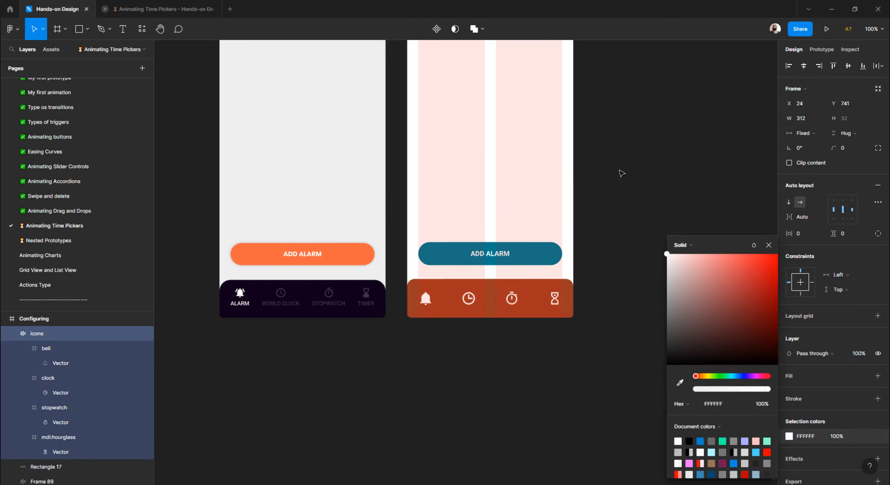
pyautogui.click(645, 163)
# - Hide the Configuring frame's layout grid
pyautogui.scroll(3, 533, 208)
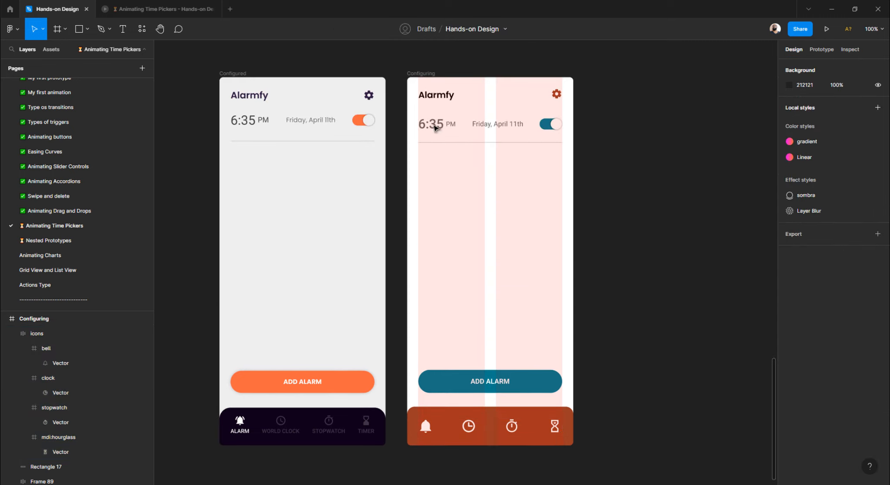
pyautogui.click(421, 75)
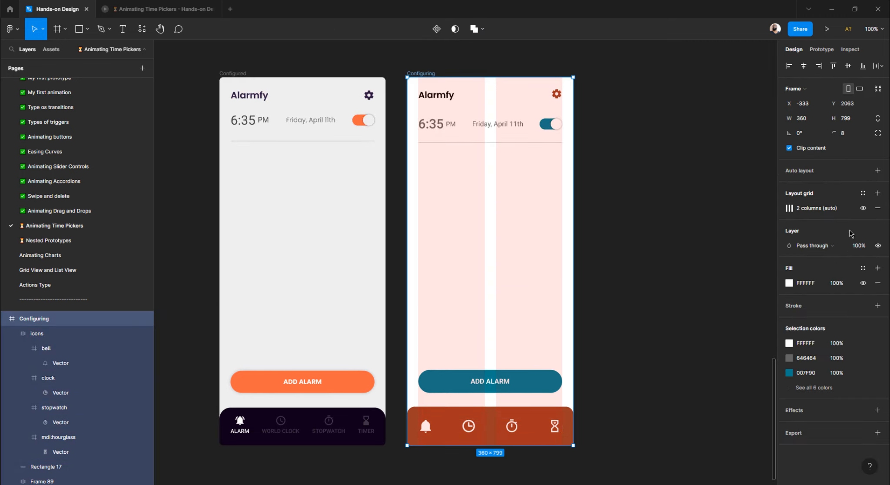
pyautogui.click(863, 208)
pyautogui.click(673, 322)
pyautogui.scroll(-3, 487, 358)
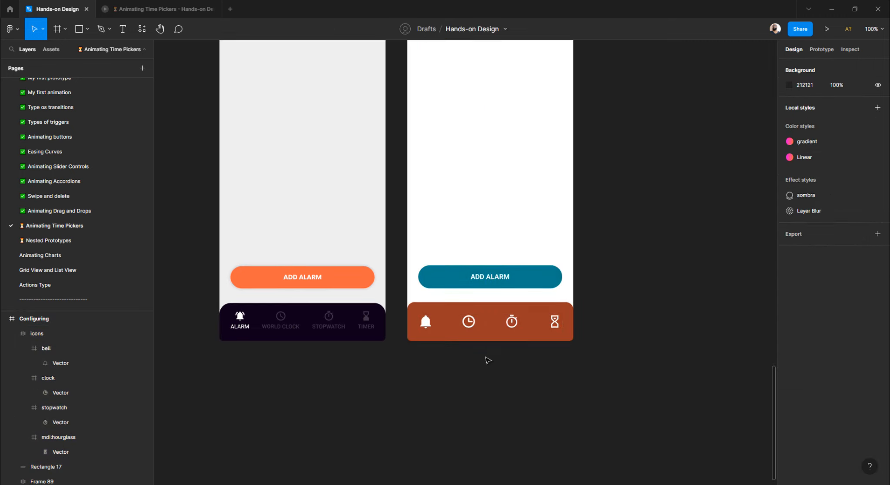
# - Add a text label reading Alarm on the empty canvas below the two screens
pyautogui.scroll(3, 453, 327)
pyautogui.click(471, 327)
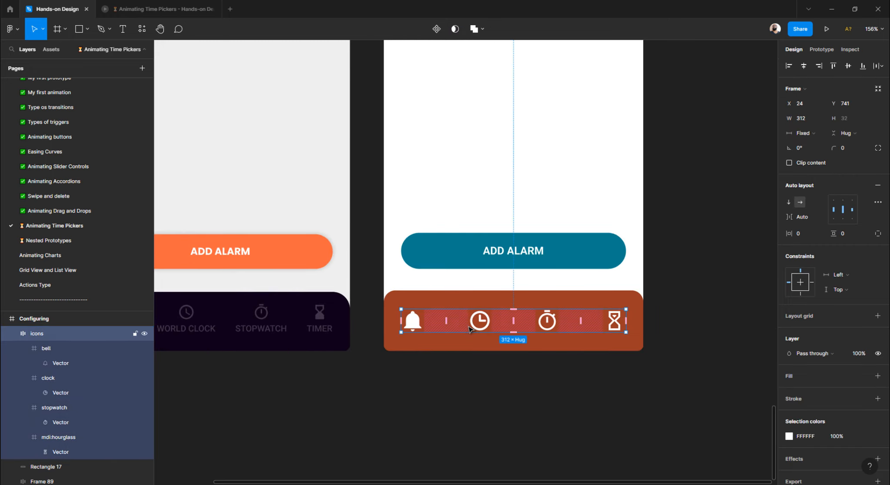
pyautogui.hscroll(-4, 477, 358)
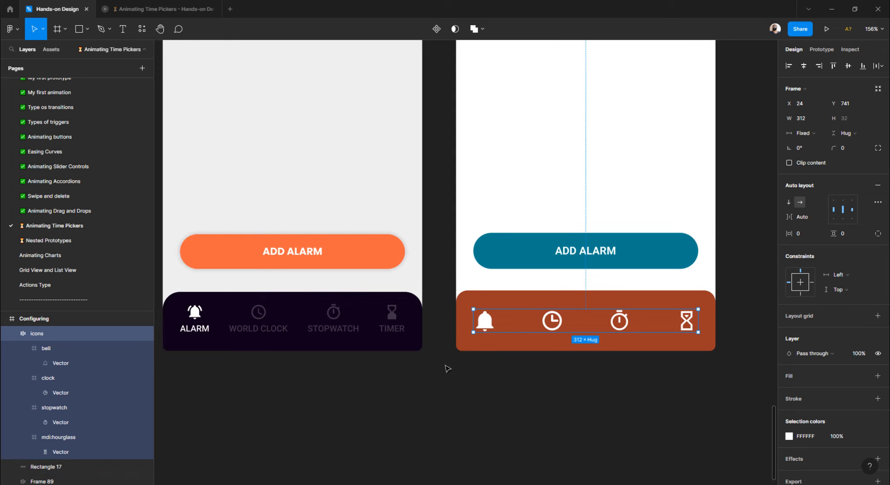
pyautogui.click(424, 385)
pyautogui.press('t')
pyautogui.click(414, 387)
pyautogui.write('a')
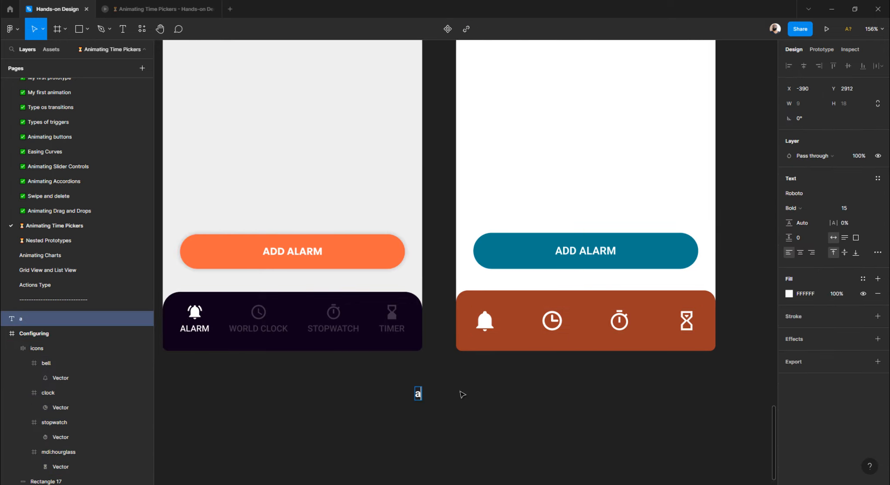
pyautogui.write('lar')
pyautogui.press('BackSpace')
pyautogui.press('BackSpace')
pyautogui.press('BackSpace')
pyautogui.press('BackSpace')
pyautogui.write('Alargm')
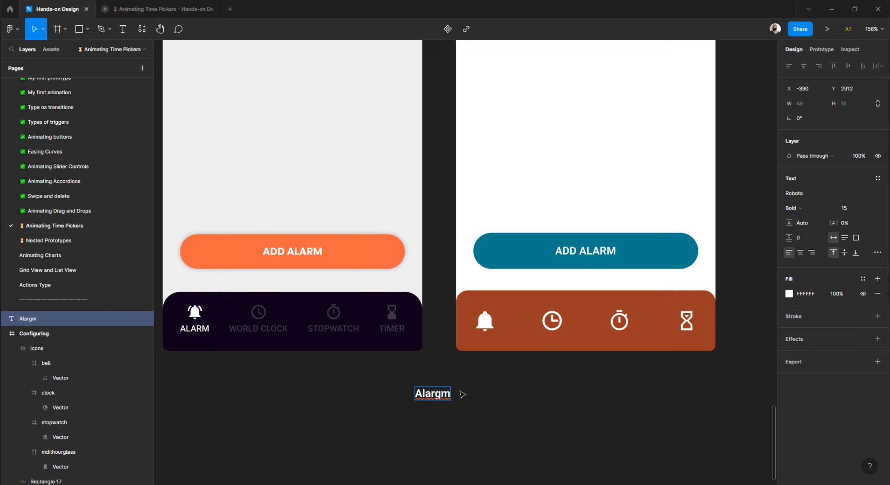
pyautogui.press('BackSpace')
pyautogui.press('BackSpace')
pyautogui.write('m')
pyautogui.press('Escape')
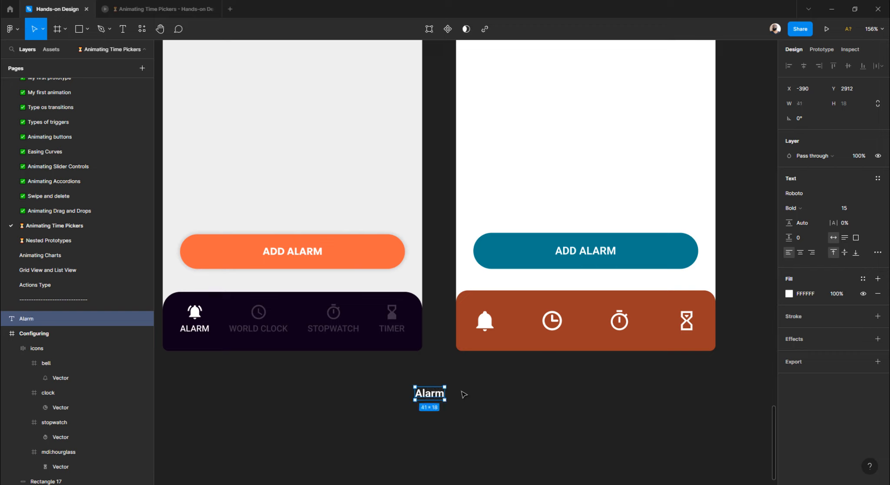
pyautogui.click(464, 394)
# - Move the Alarm label into the icons frame, ahead of the bell icon
pyautogui.click(443, 396)
pyautogui.moveTo(437, 395); pyautogui.dragTo(484, 333)
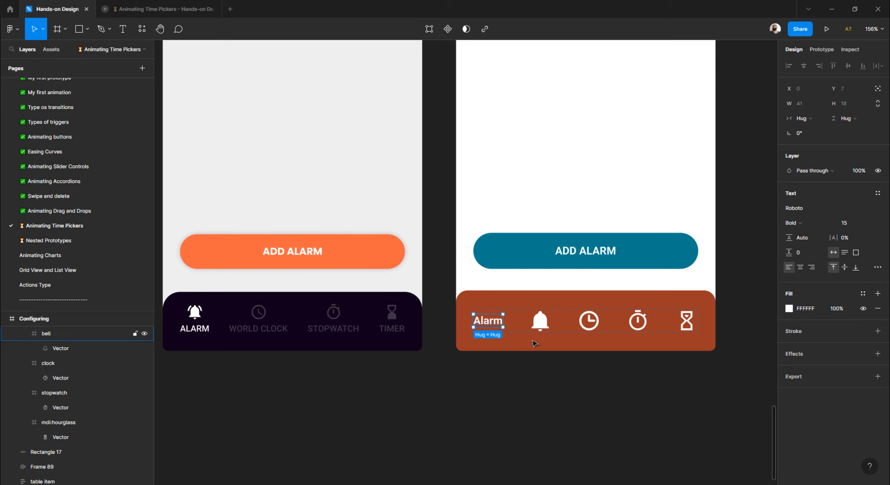
pyautogui.click(534, 364)
# - Wrap the bell icon and Alarm label in a vertical auto layout frame with item spacing 0
pyautogui.doubleClick(544, 323)
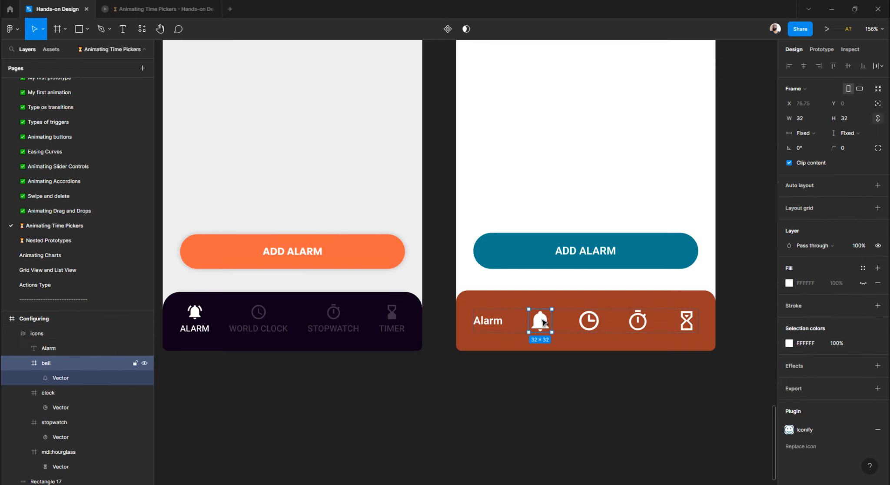
pyautogui.keyDown('shift'); pyautogui.click(494, 322); pyautogui.keyUp('shift')
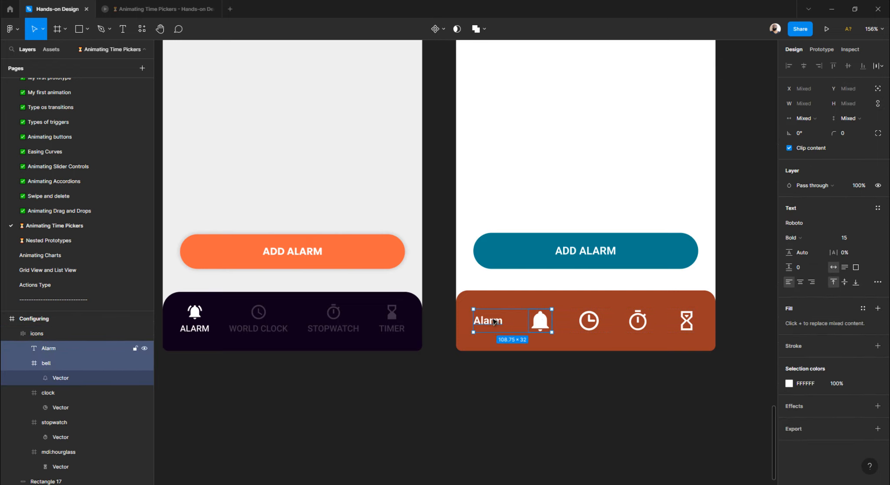
pyautogui.hotkey('shift', 'a')
pyautogui.click(789, 203)
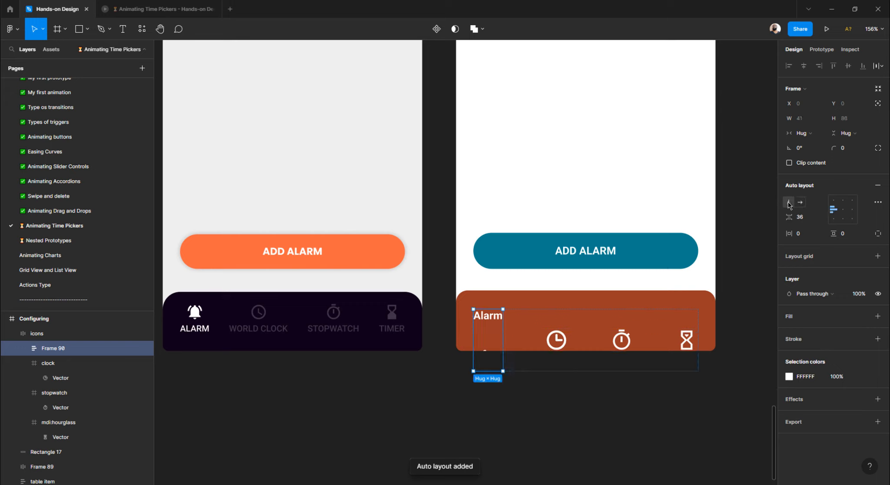
pyautogui.click(809, 220)
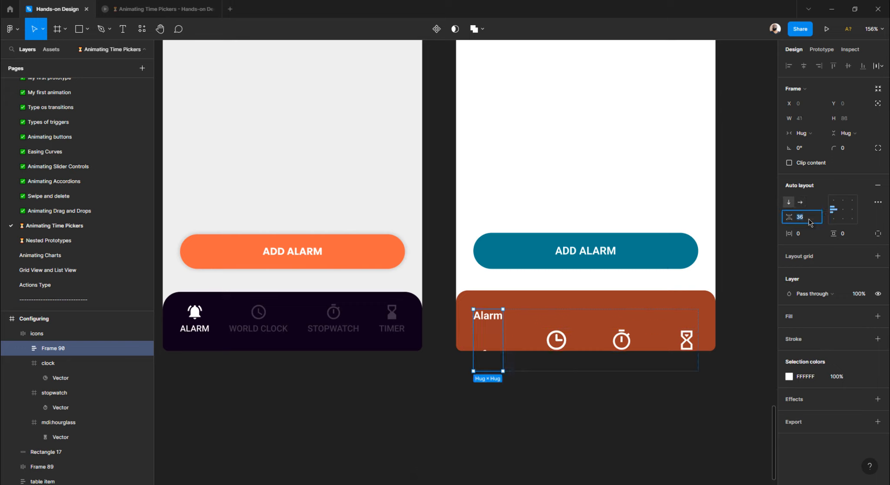
pyautogui.write('0')
pyautogui.press('Return')
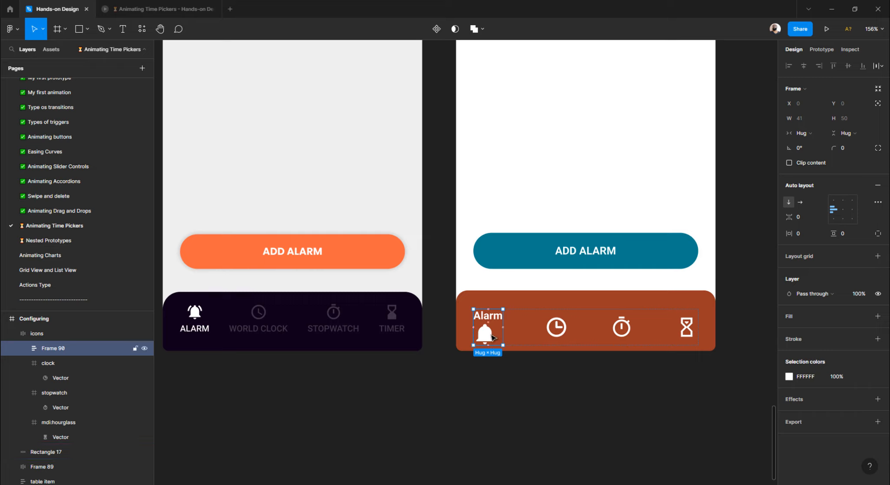
# - Center the alignment of the bell and label frame and reorder the Alarm label beneath the bell
pyautogui.click(846, 214)
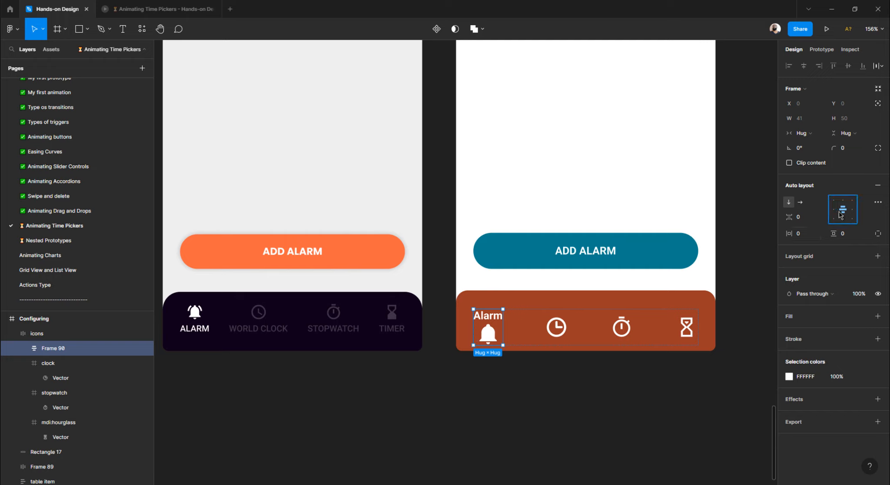
pyautogui.click(478, 321)
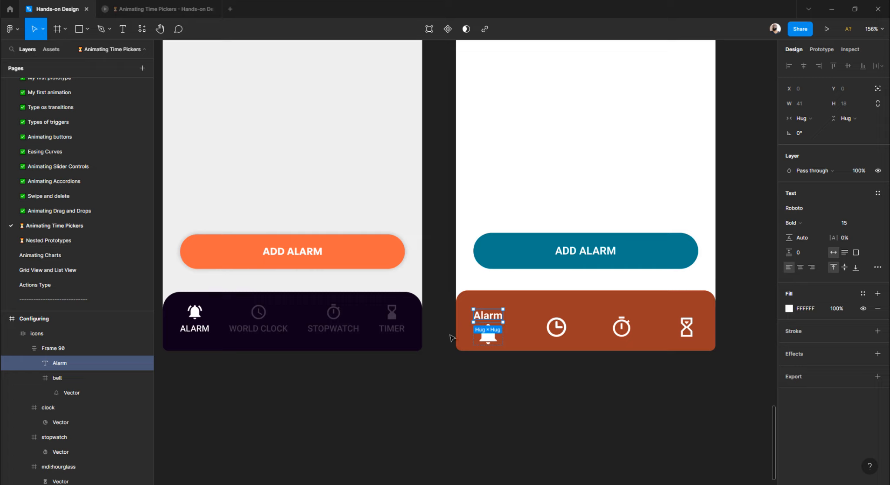
pyautogui.press('Down')
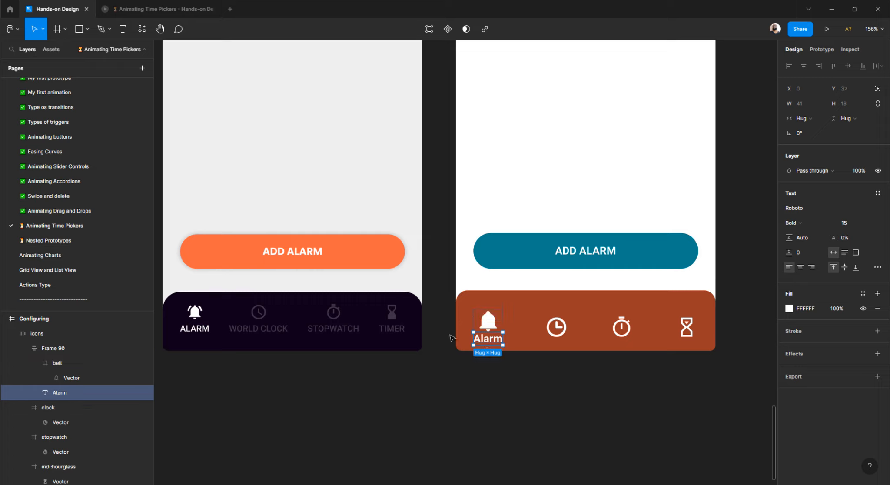
pyautogui.click(468, 360)
# - Rename the auto layout frame holding the bell and Alarm label to icon
pyautogui.click(488, 331)
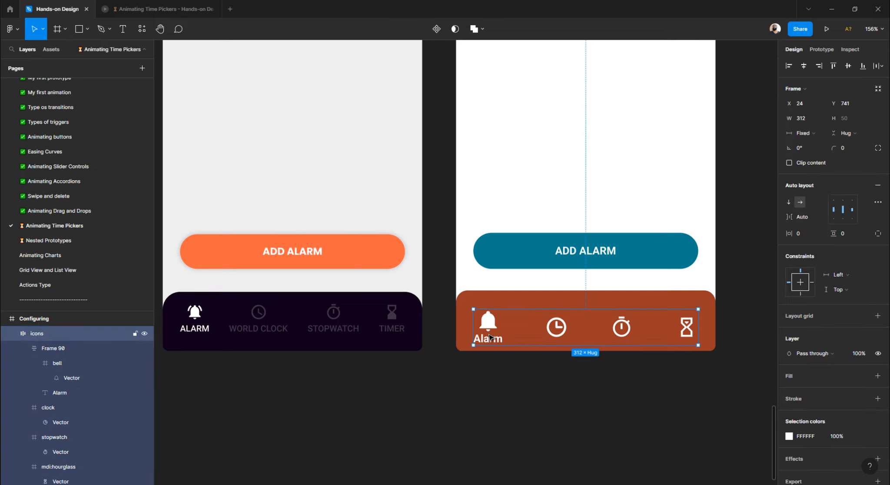
pyautogui.doubleClick(488, 331)
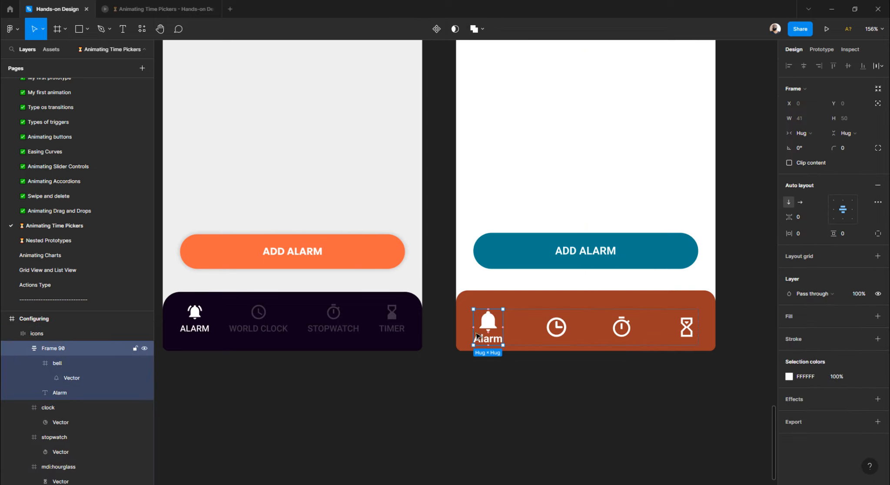
pyautogui.doubleClick(69, 350)
pyautogui.write('icon')
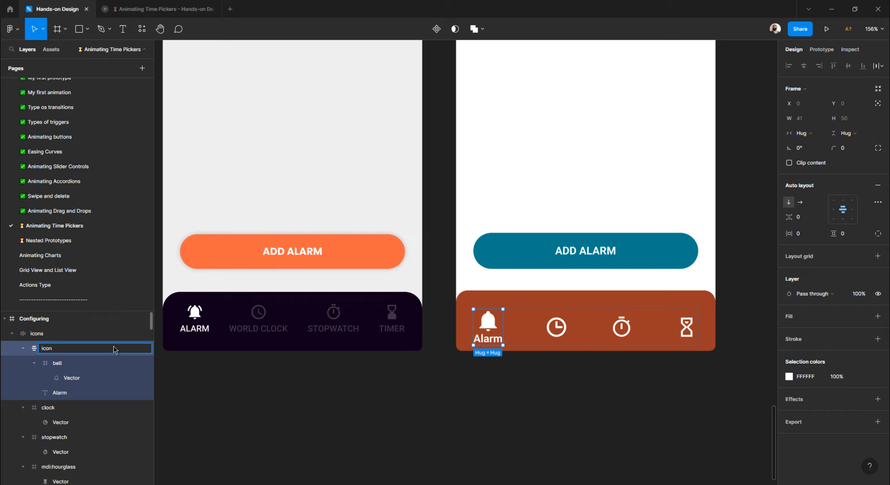
pyautogui.press('Return')
pyautogui.click(505, 384)
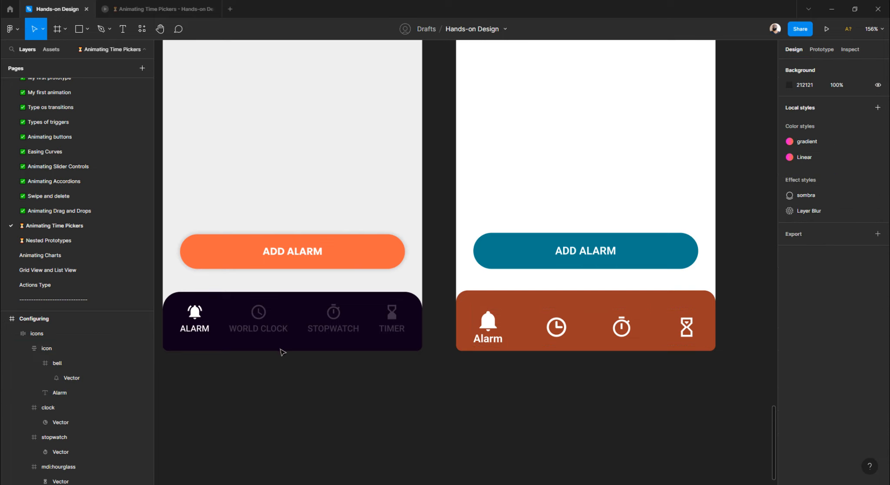
# - Copy the Alarm label beneath the bell icon and remove the stray duplicate
pyautogui.doubleClick(492, 339)
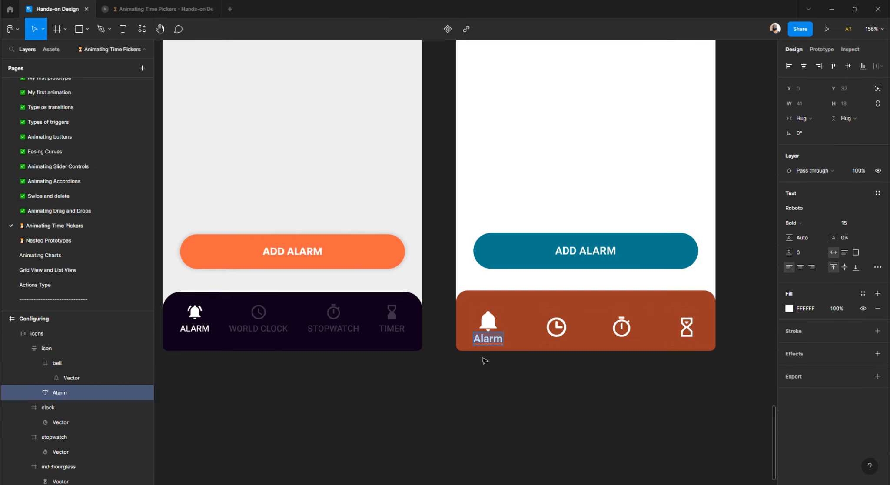
pyautogui.press('Escape')
pyautogui.hotkey('ctrl', 'd')
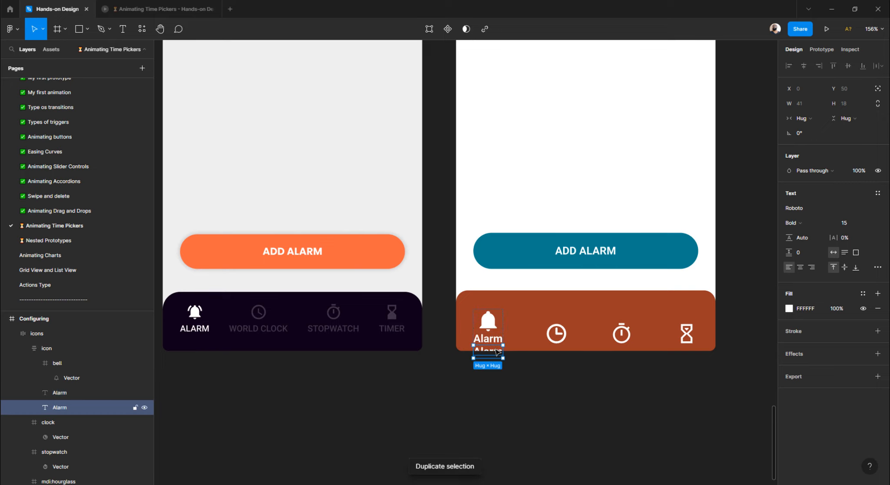
pyautogui.press('Delete')
# - Try to paste the copied Alarm label onto the clock icon
pyautogui.click(557, 330)
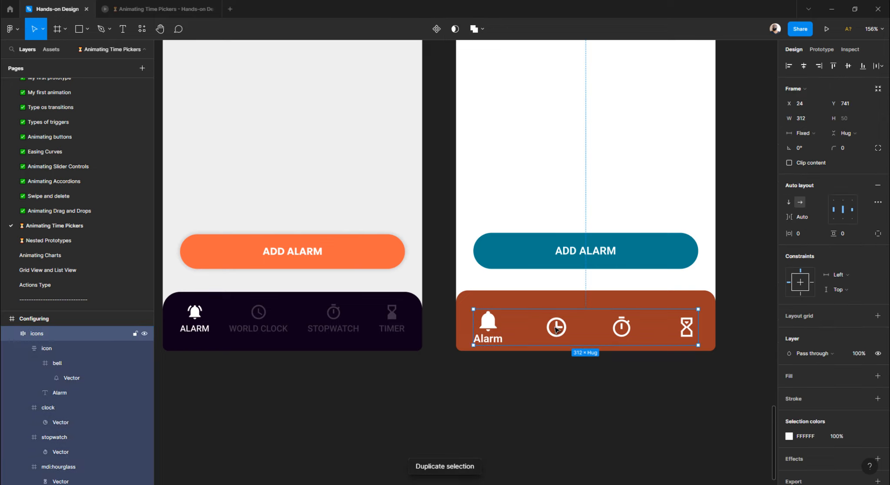
pyautogui.click(557, 331)
pyautogui.hotkey('ctrl', 'v')
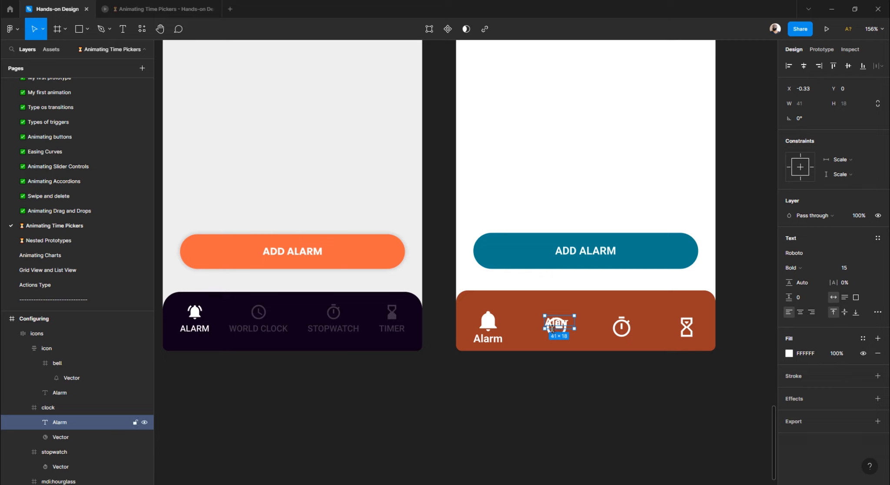
pyautogui.keyDown('shift'); pyautogui.click(555, 337); pyautogui.keyUp('shift')
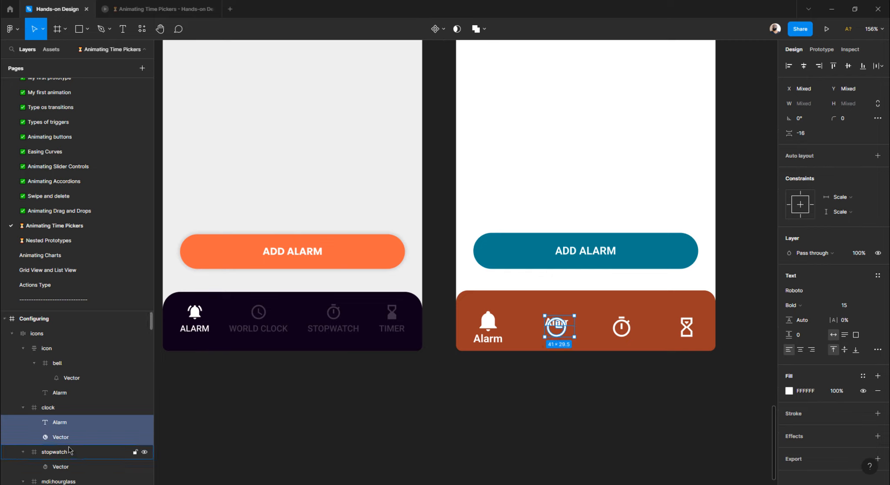
pyautogui.hotkey('ctrl', 'z')
pyautogui.hotkey('ctrl', 'z')
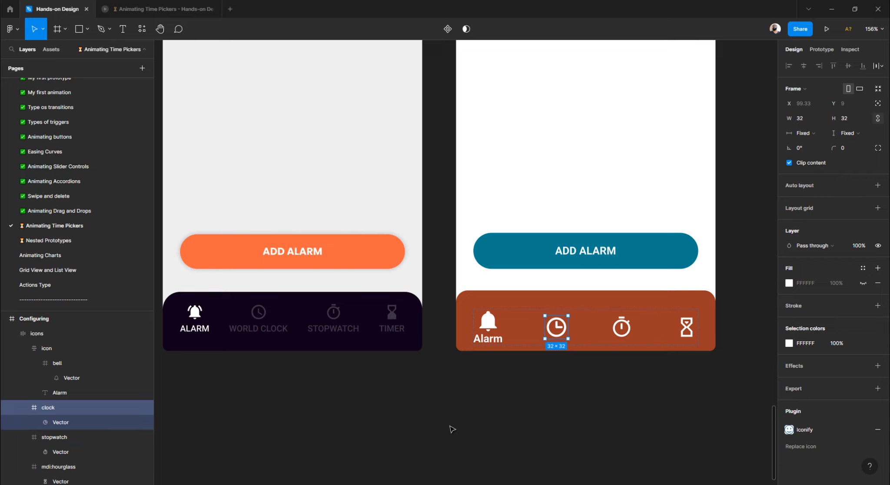
# - Paste the Alarm label outside the frames, move it below the navigation bar, and change its text to World clock
pyautogui.click(459, 416)
pyautogui.hotkey('ctrl', 'v')
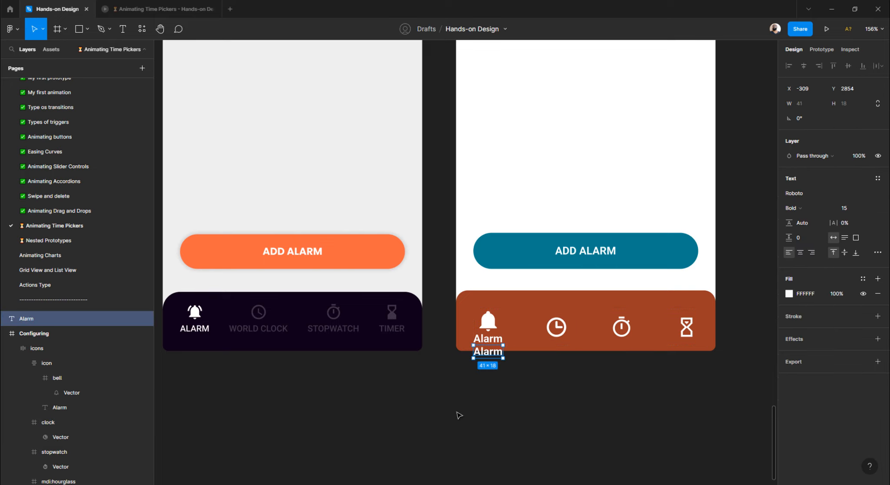
pyautogui.moveTo(488, 351); pyautogui.dragTo(549, 381)
pyautogui.doubleClick(549, 381)
pyautogui.write('Wor')
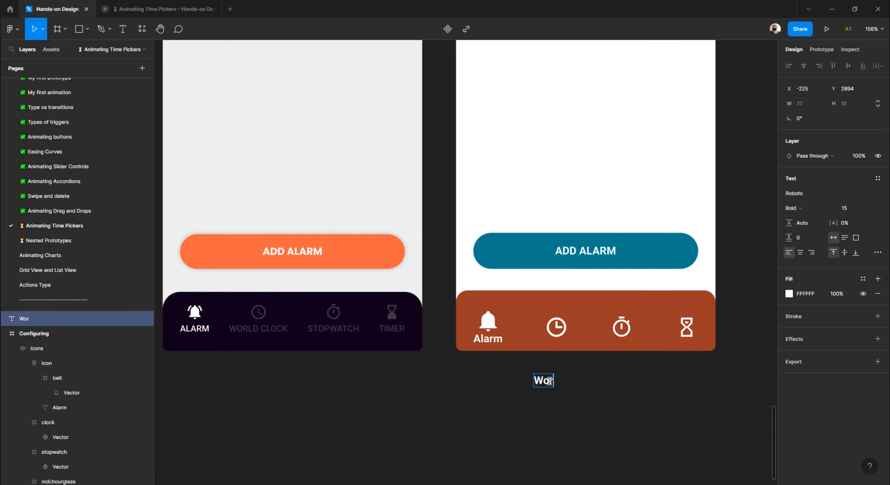
pyautogui.write('ld clock')
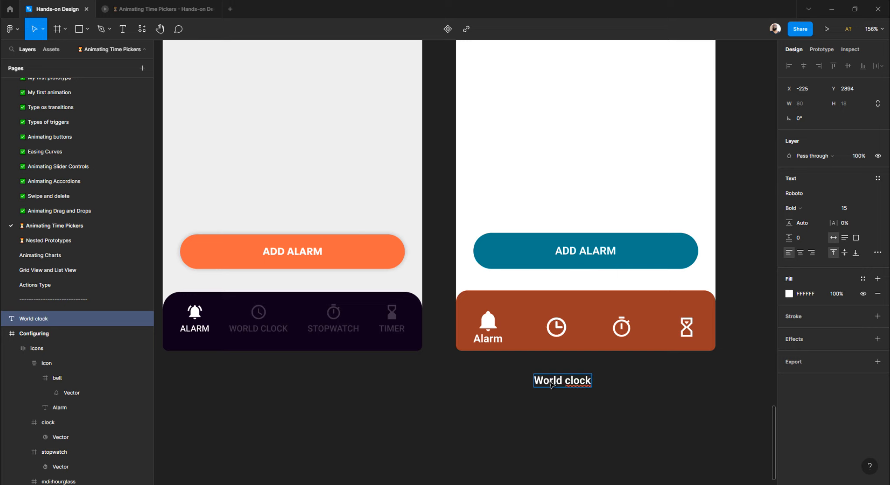
pyautogui.press('Escape')
pyautogui.click(550, 402)
# - Move the World clock label into the icons frame beside the clock icon and wrap both in an auto layout frame
pyautogui.moveTo(558, 383); pyautogui.dragTo(555, 335)
pyautogui.keyDown('shift'); pyautogui.click(602, 335); pyautogui.keyUp('shift')
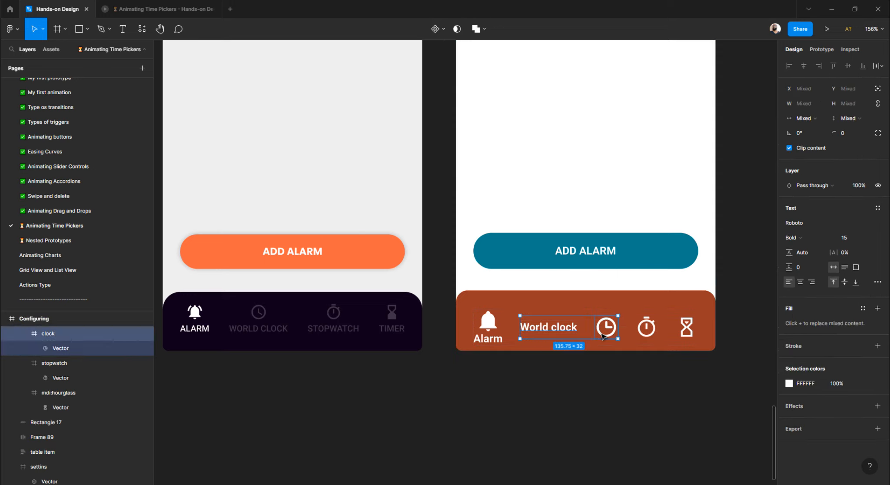
pyautogui.hotkey('shift', 'a')
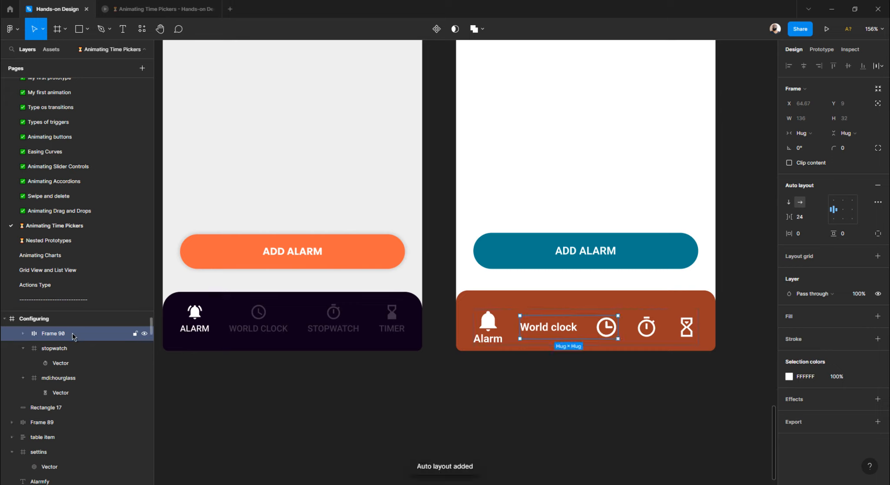
# - Rename the frame holding the World clock label and clock icon to icon
pyautogui.doubleClick(53, 333)
pyautogui.write('icon')
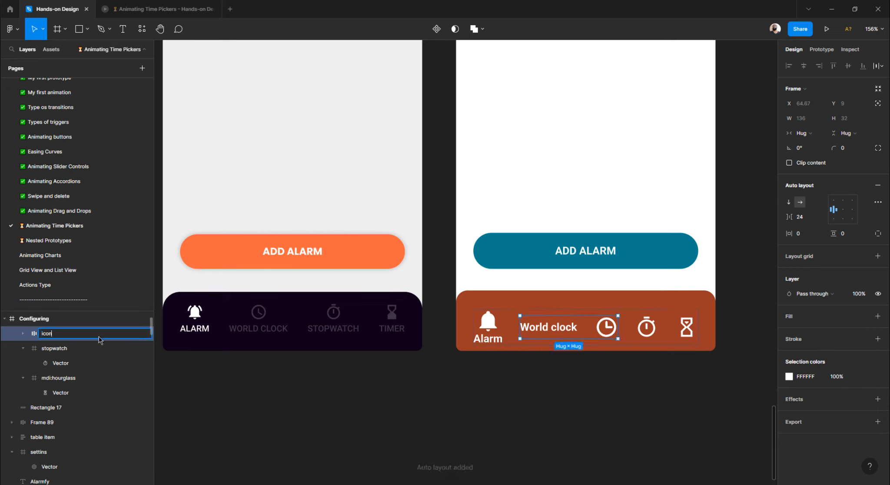
pyautogui.press('Return')
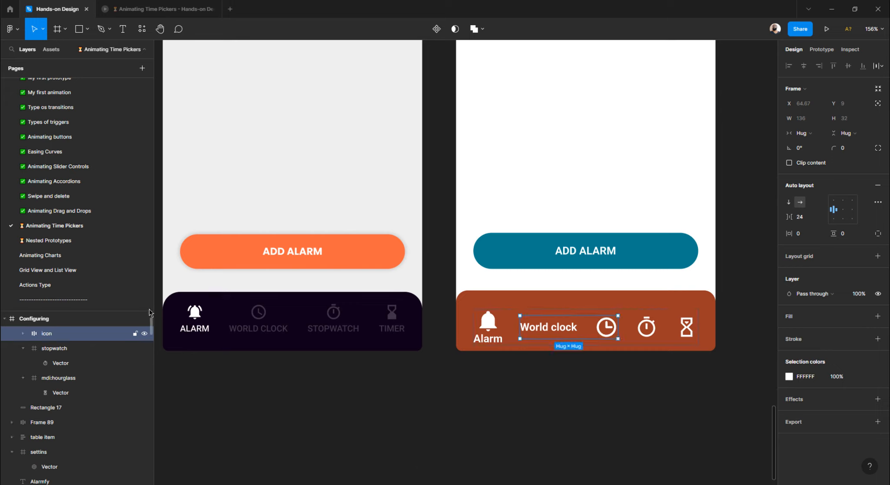
# - Center the World clock frame's auto layout alignment and set its direction to vertical
pyautogui.click(843, 210)
pyautogui.click(877, 203)
pyautogui.press('Escape')
pyautogui.click(788, 202)
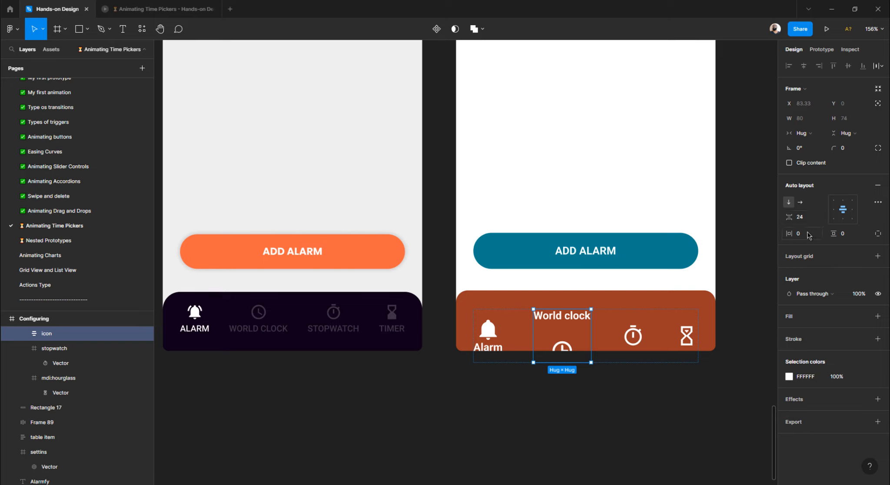
# - Set the vertical spacing between the World clock label and clock icon to 0 in their auto layout frame
pyautogui.doubleClick(570, 350)
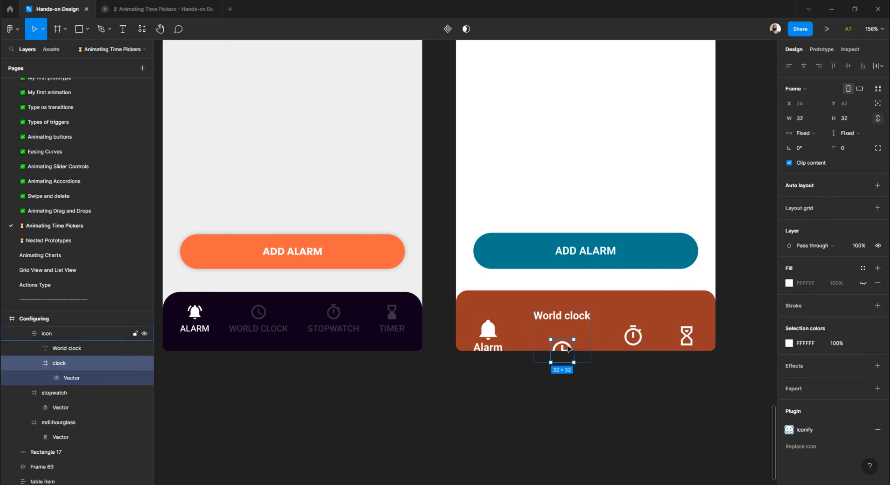
pyautogui.click(553, 392)
pyautogui.click(558, 349)
pyautogui.click(559, 351)
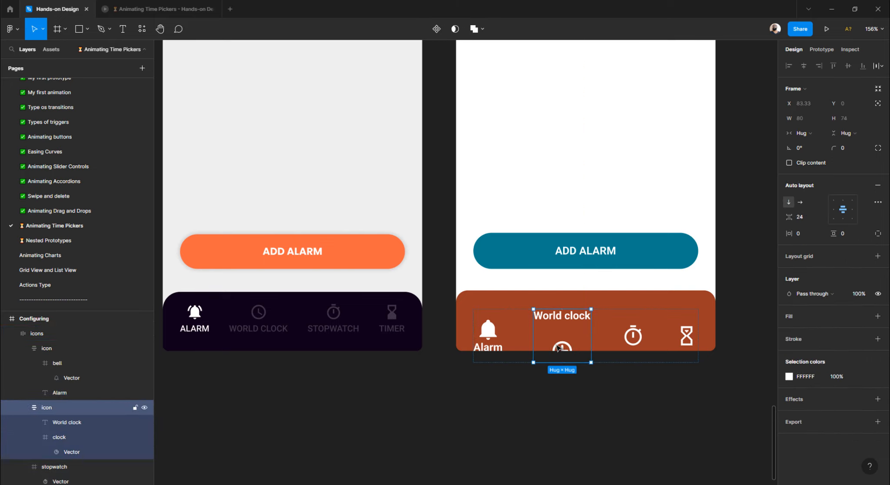
pyautogui.click(808, 225)
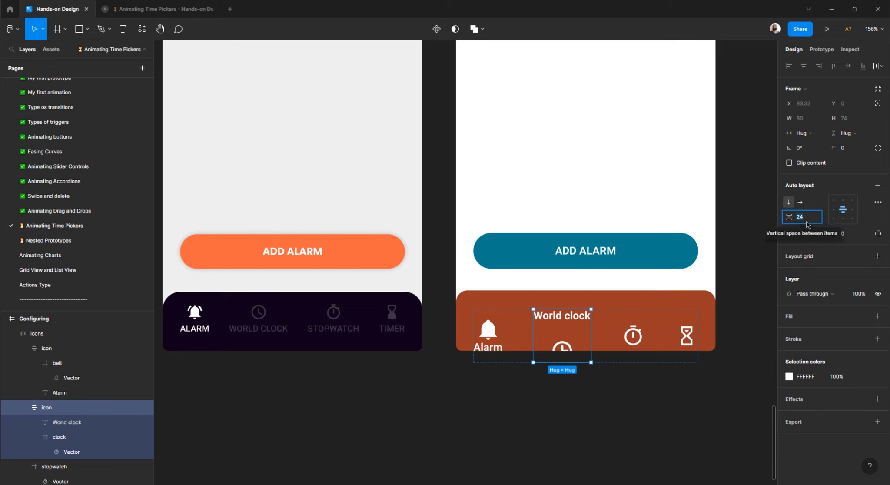
pyautogui.write('0')
pyautogui.press('Return')
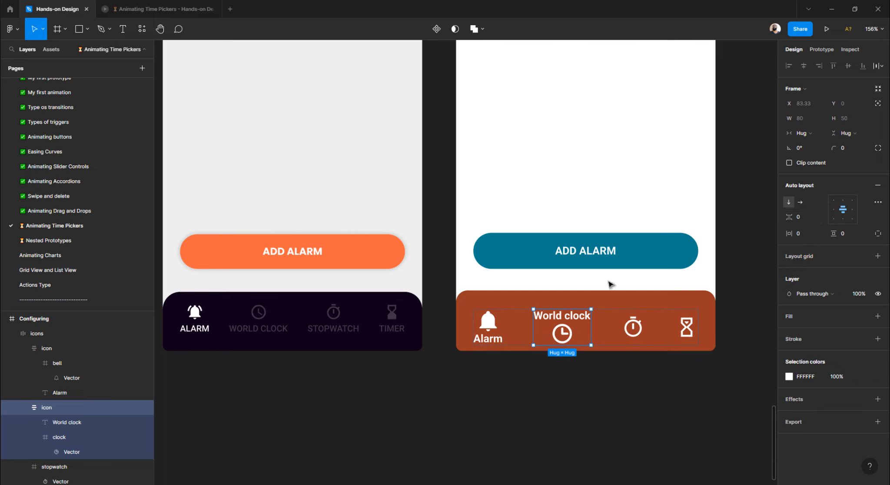
# - Move the World clock label beneath the clock icon within their frame
pyautogui.click(550, 320)
pyautogui.moveTo(551, 321); pyautogui.dragTo(552, 336)
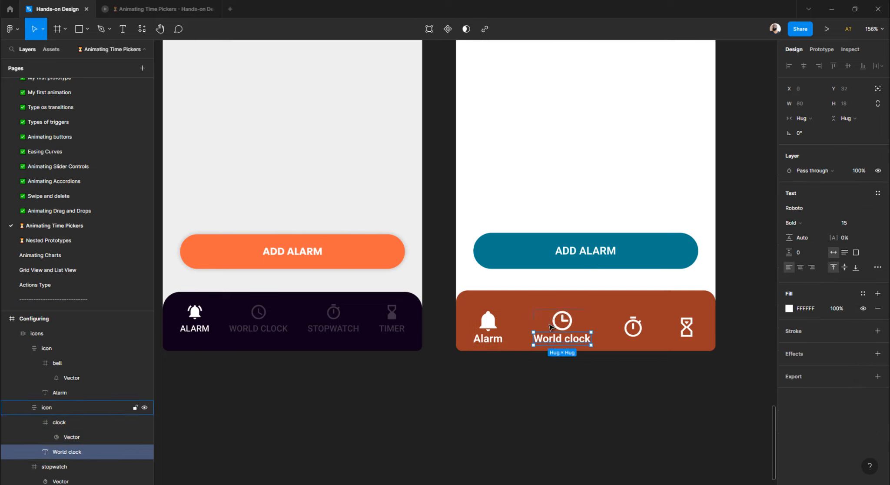
pyautogui.click(557, 388)
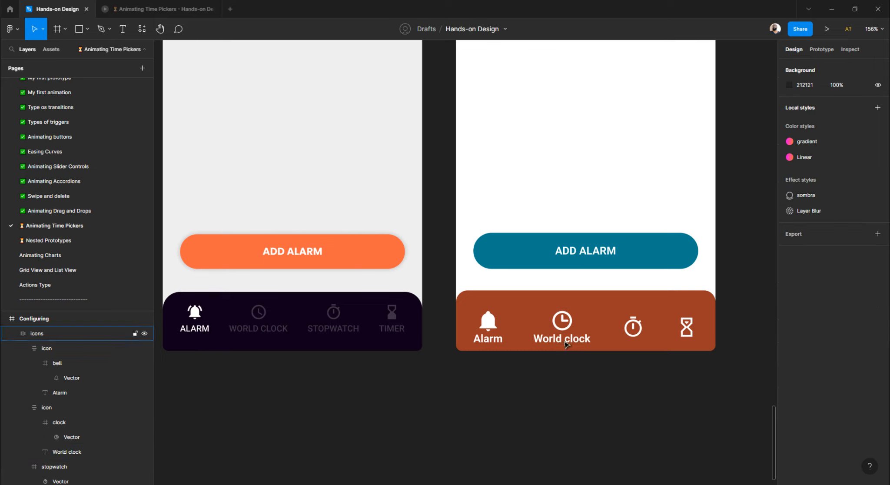
# - Change the World clock label's font weight to Regular
pyautogui.keyDown('ctrl'); pyautogui.click(562, 338); pyautogui.keyUp('ctrl')
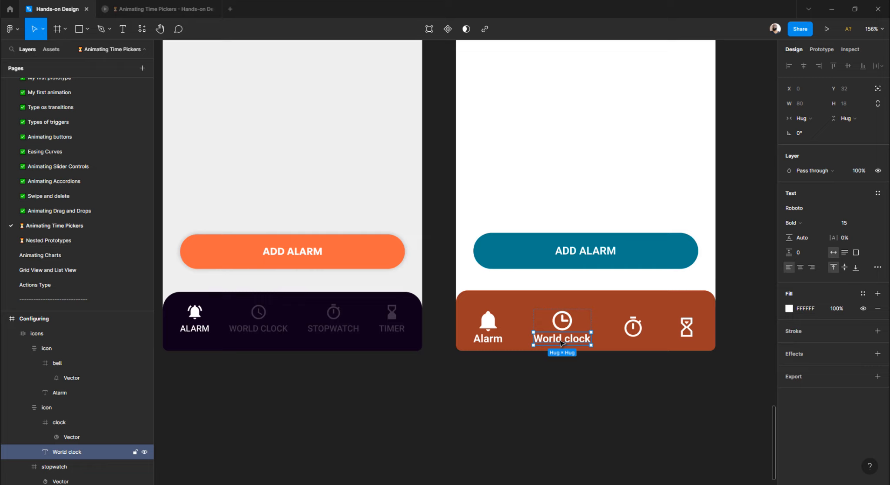
pyautogui.hotkey('ctrl', 'b')
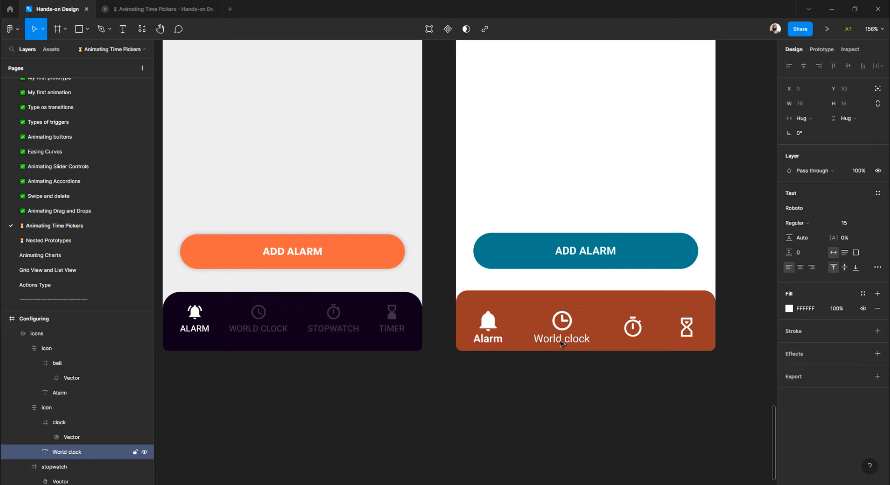
pyautogui.click(504, 381)
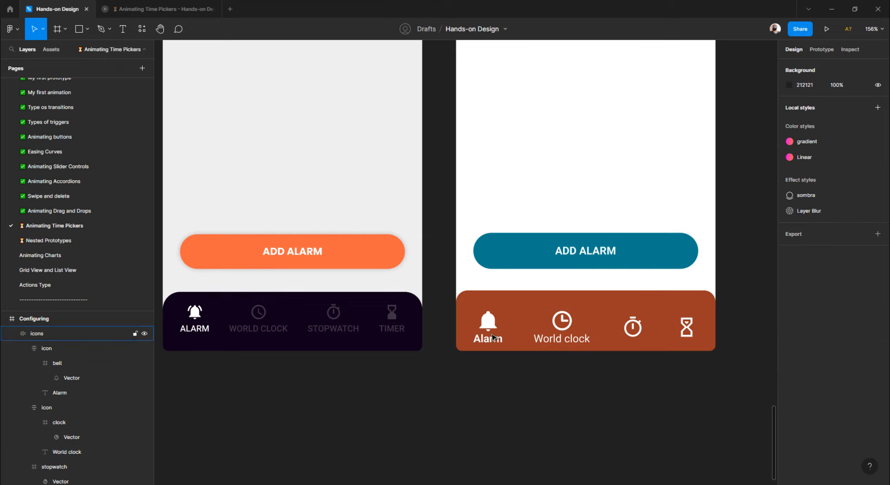
# - Try recoloring the World clock item with the navigation bar's sampled brown lightened to CB6952, and undo both color changes
pyautogui.click(569, 330)
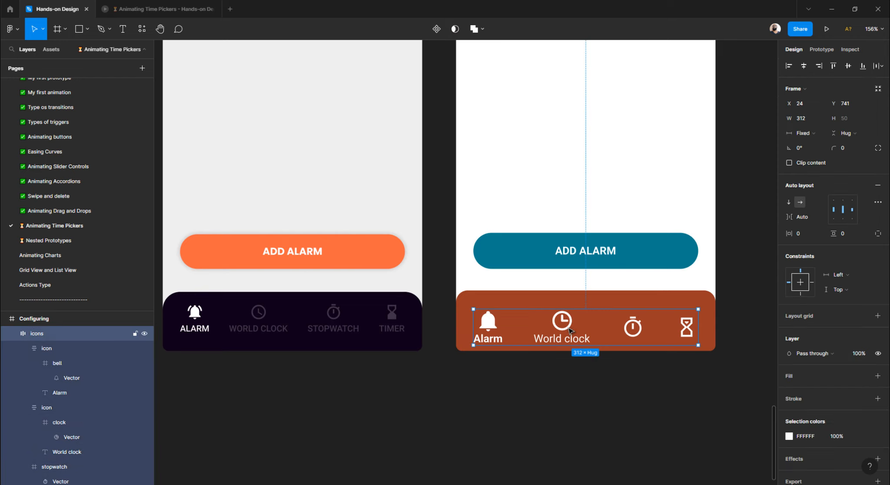
pyautogui.click(570, 331)
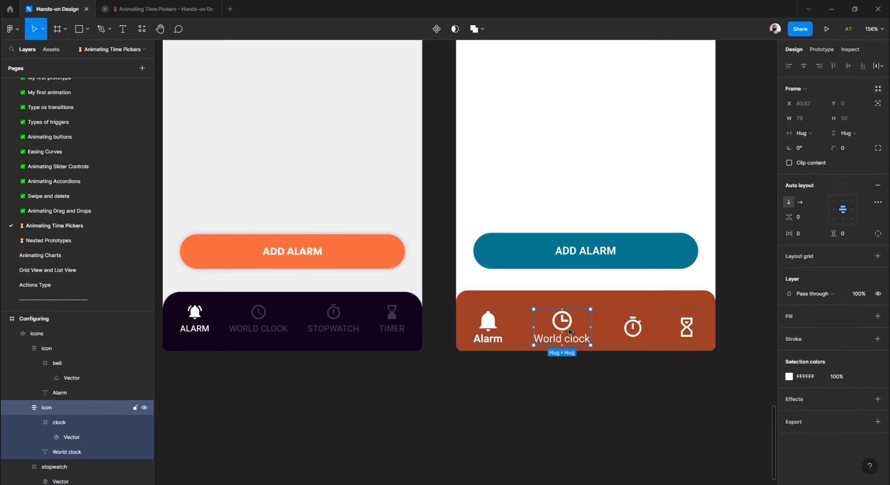
pyautogui.click(789, 376)
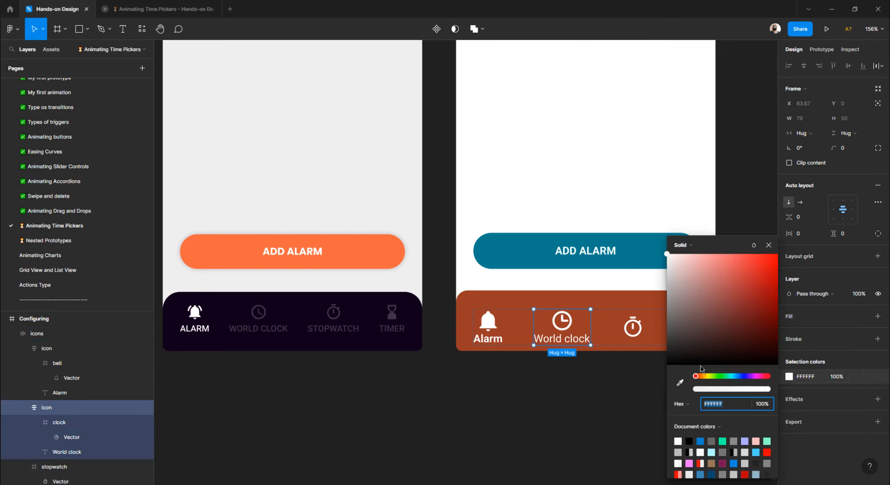
pyautogui.click(681, 382)
pyautogui.click(593, 289)
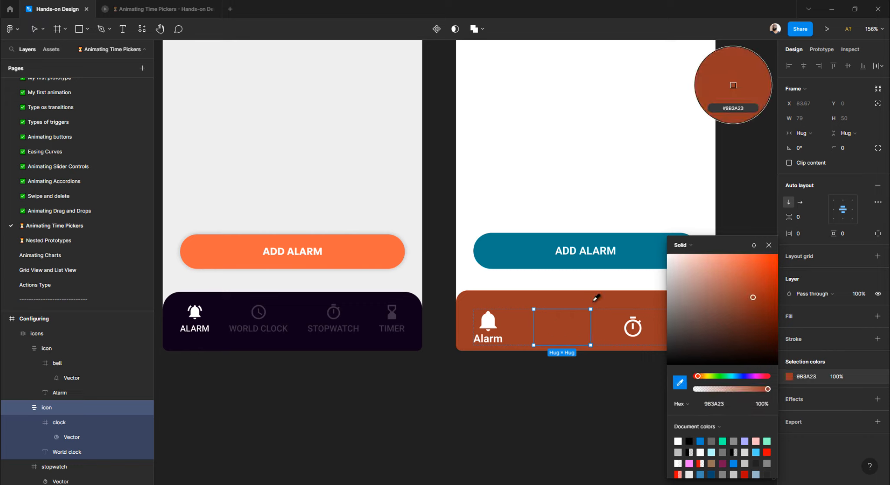
pyautogui.moveTo(755, 299); pyautogui.dragTo(733, 279)
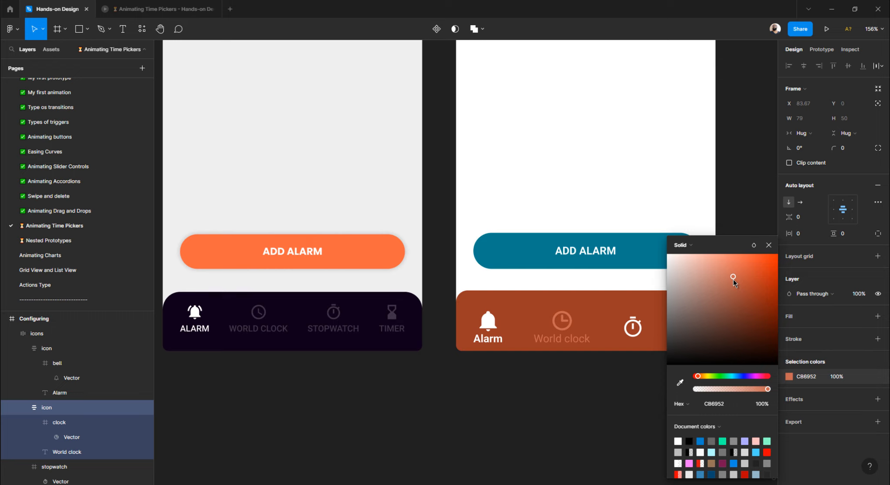
pyautogui.hotkey('ctrl', 'z')
pyautogui.hotkey('ctrl', 'z')
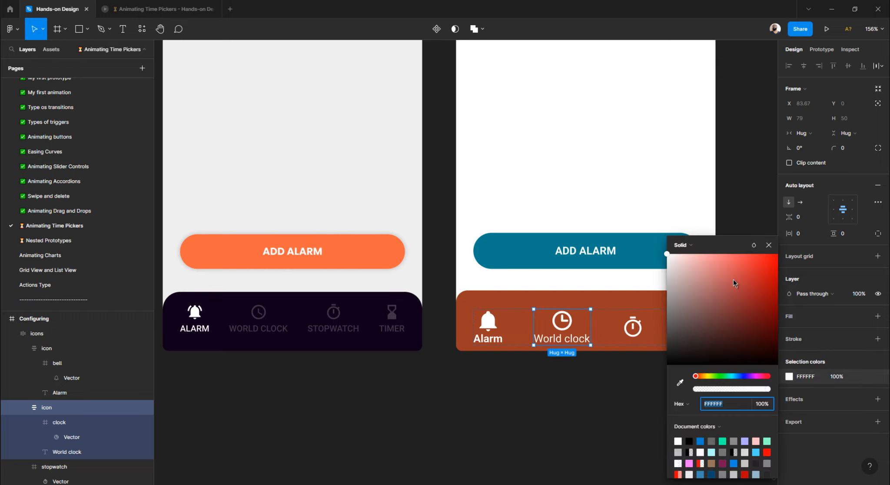
# - Set the layer opacity of the World clock icon frame to 32%
pyautogui.click(861, 294)
pyautogui.write('30')
pyautogui.press('Return')
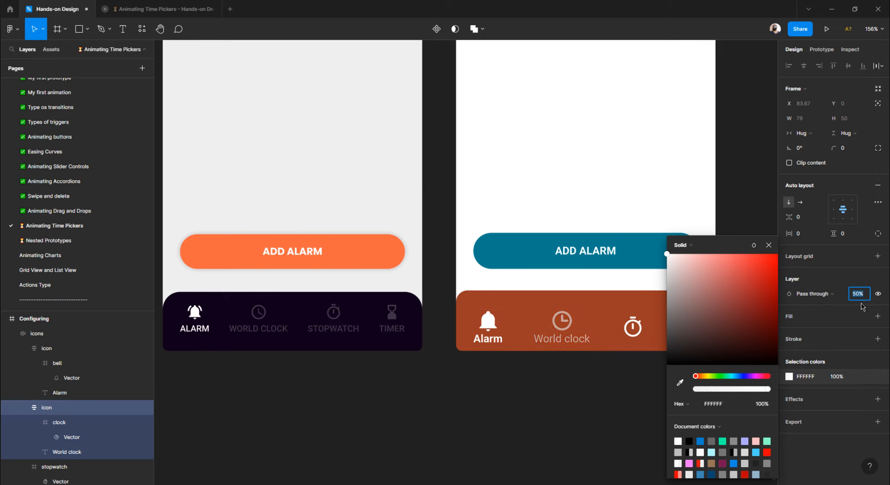
pyautogui.write('2')
pyautogui.press('Return')
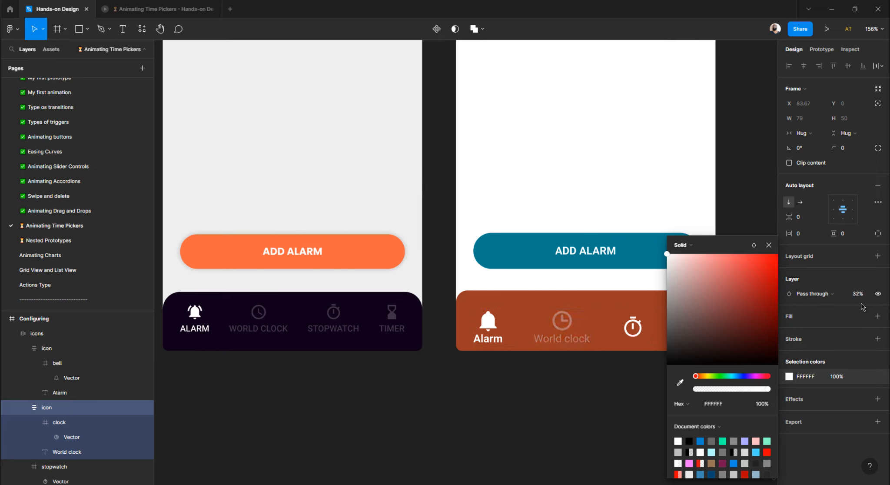
pyautogui.click(768, 245)
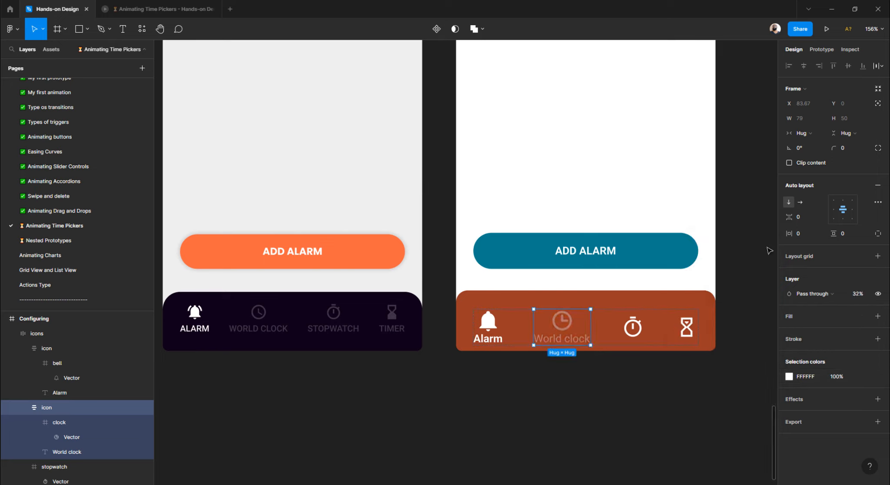
pyautogui.click(609, 429)
# - Paste a copy of the World clock label outside the frames and place it below the brown navigation bar
pyautogui.hscroll(3, 533, 378)
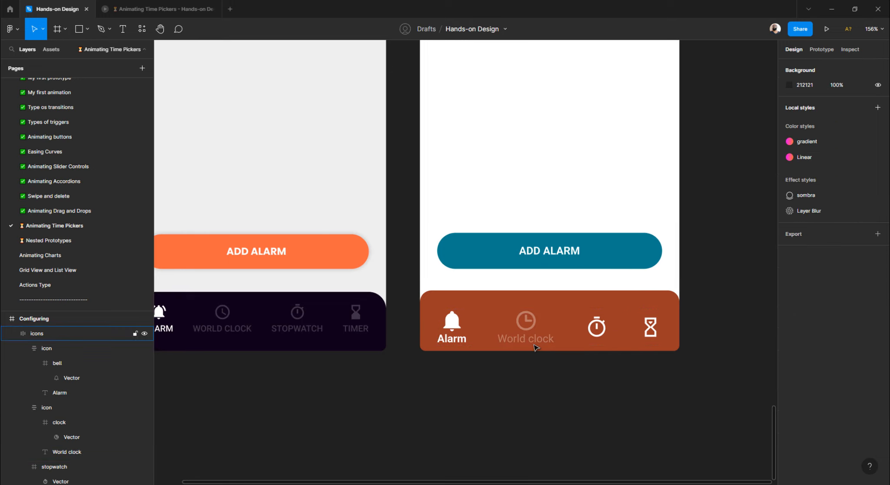
pyautogui.click(532, 345)
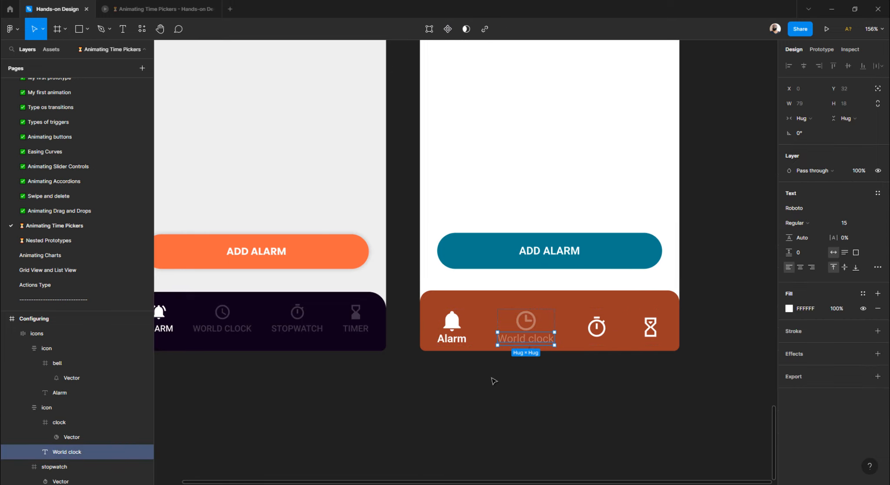
pyautogui.click(494, 381)
pyautogui.click(523, 344)
pyautogui.click(508, 402)
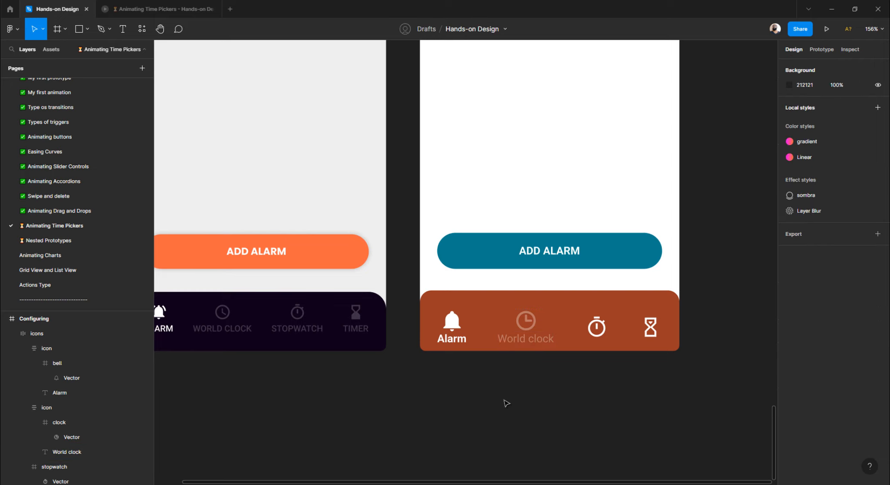
pyautogui.hotkey('ctrl', 'v')
pyautogui.moveTo(511, 352); pyautogui.dragTo(540, 378)
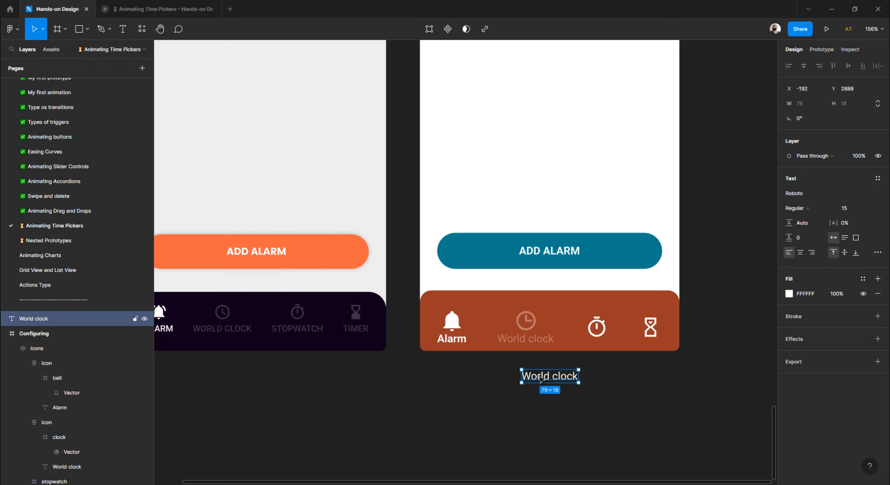
# - Change the copied label's text to Stopwatch
pyautogui.doubleClick(540, 378)
pyautogui.write('sto')
pyautogui.press('BackSpace')
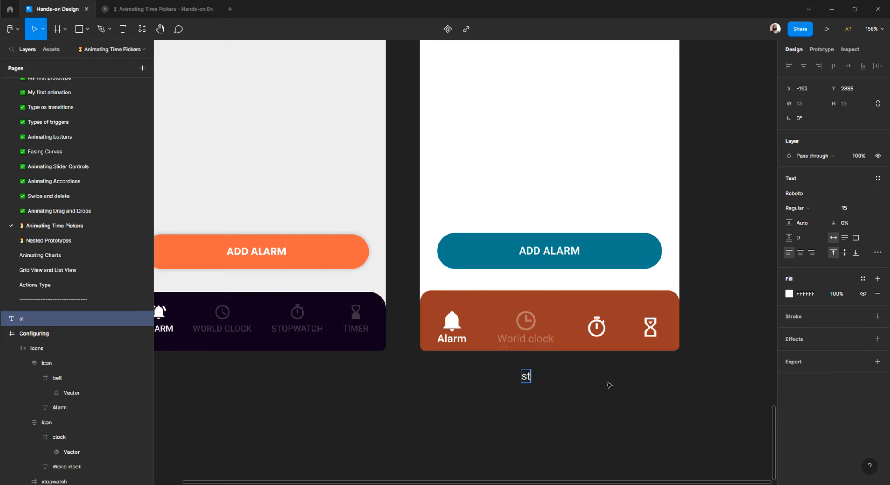
pyautogui.press('BackSpace')
pyautogui.press('BackSpace')
pyautogui.write('Stopwatch')
pyautogui.press('Escape')
pyautogui.press('Escape')
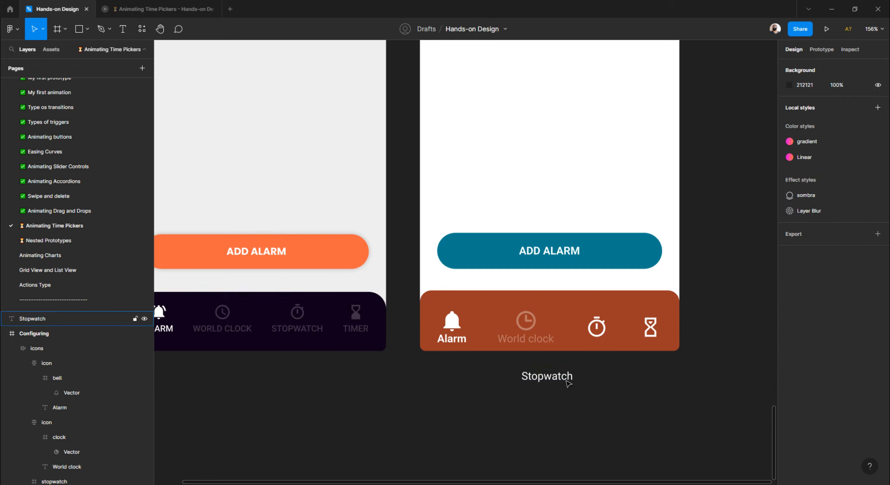
# - Move the Stopwatch label into the icons frame beside the stopwatch icon and wrap both in an auto layout frame
pyautogui.click(567, 382)
pyautogui.moveTo(567, 382); pyautogui.dragTo(598, 334)
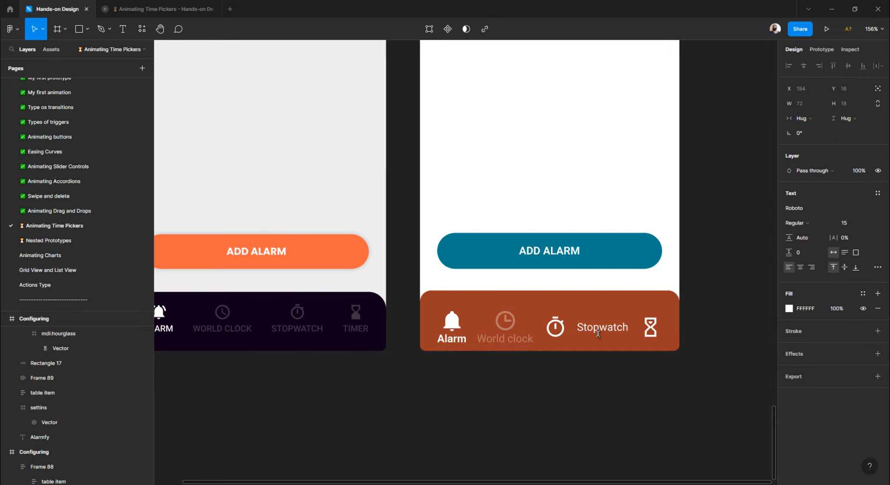
pyautogui.keyDown('shift'); pyautogui.click(564, 335); pyautogui.keyUp('shift')
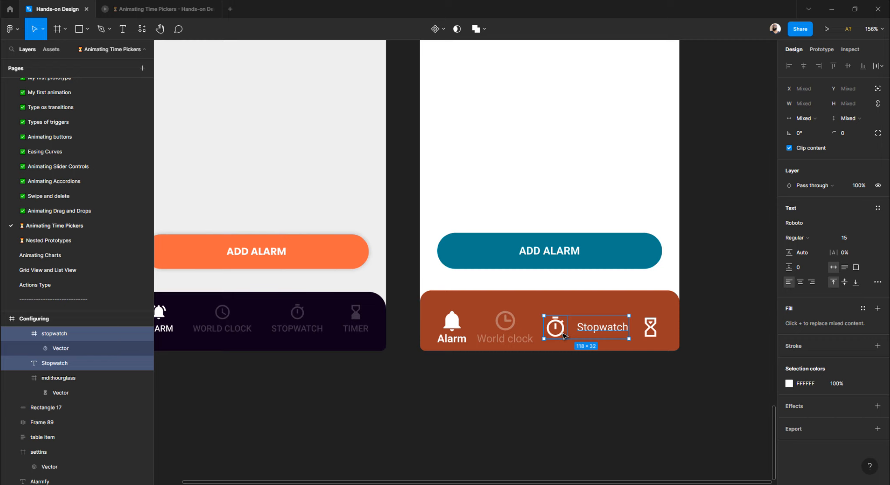
pyautogui.hotkey('shift', 'a')
# - Rename the frame holding the stopwatch icon and Stopwatch label to icon
pyautogui.doubleClick(61, 334)
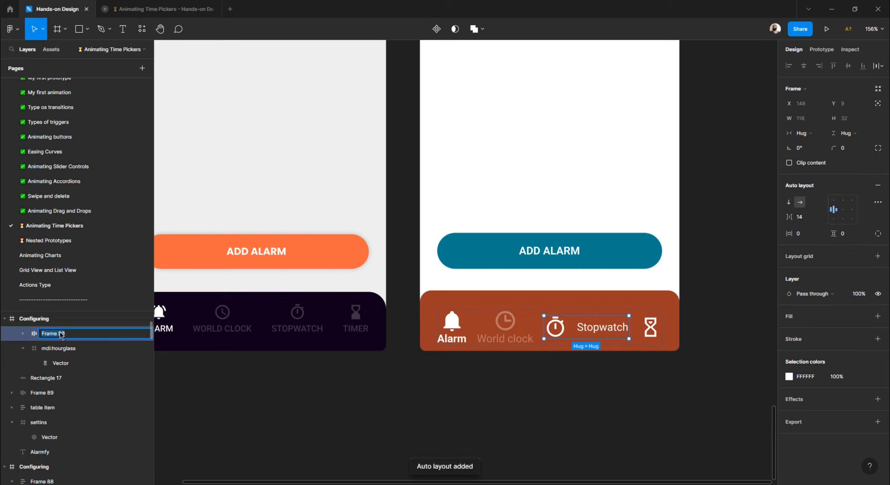
pyautogui.write('fcon')
pyautogui.press('Return')
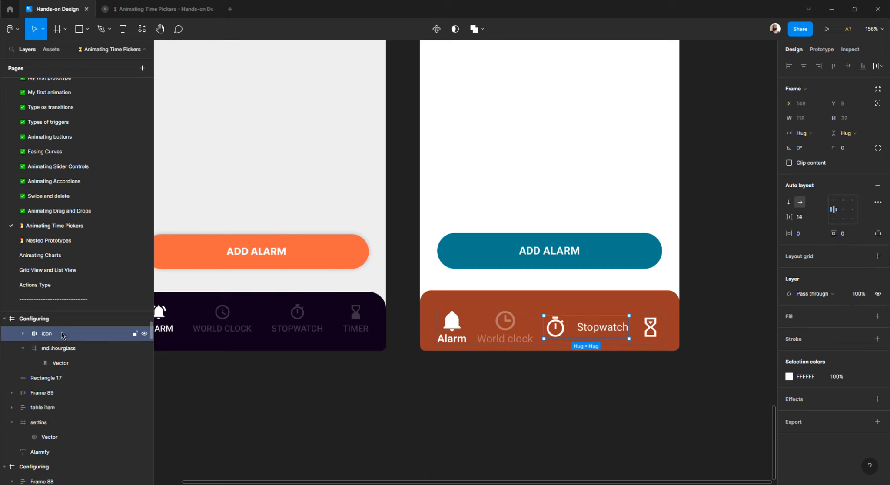
# - Set the Stopwatch frame's auto layout to vertical with 0 spacing between items and centered alignment
pyautogui.click(789, 202)
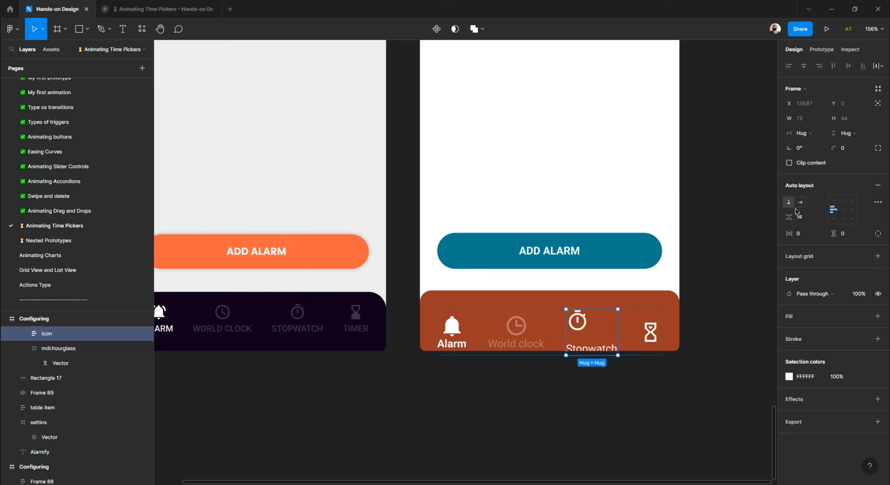
pyautogui.click(802, 217)
pyautogui.write('0')
pyautogui.press('Return')
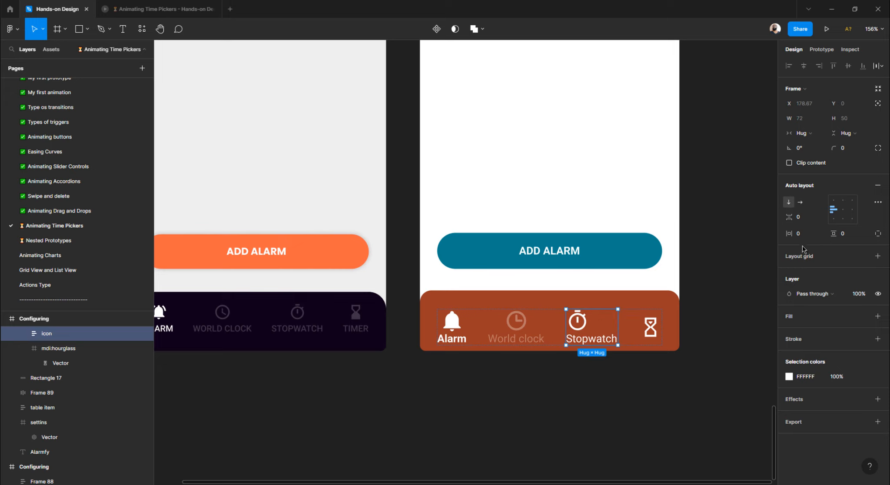
pyautogui.click(844, 211)
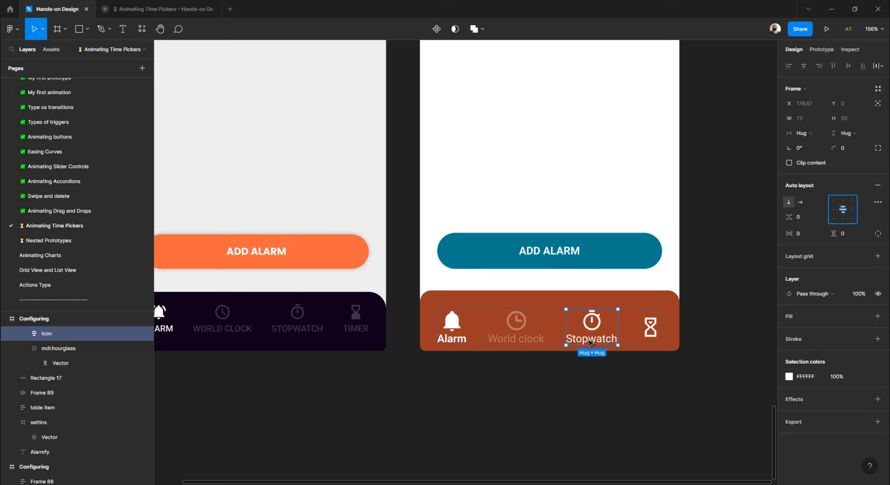
# - Lower the Stopwatch frame's layer opacity to match the dimmed World clock item
pyautogui.click(859, 295)
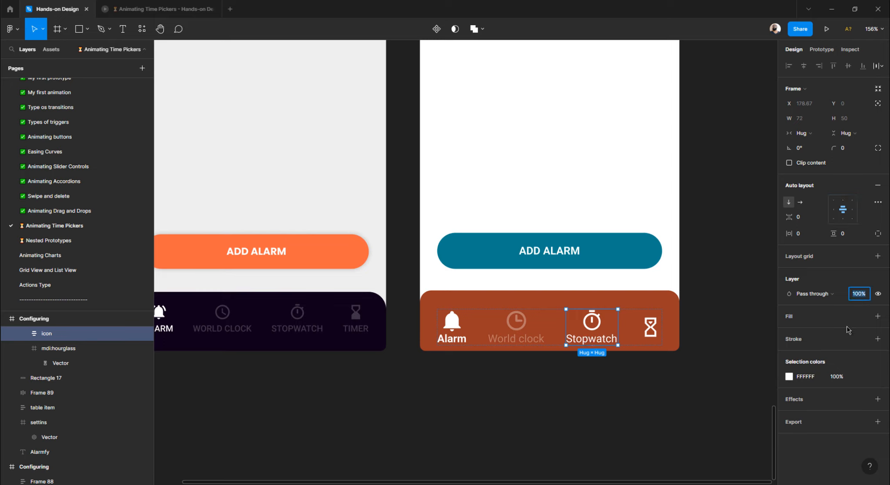
pyautogui.click(590, 382)
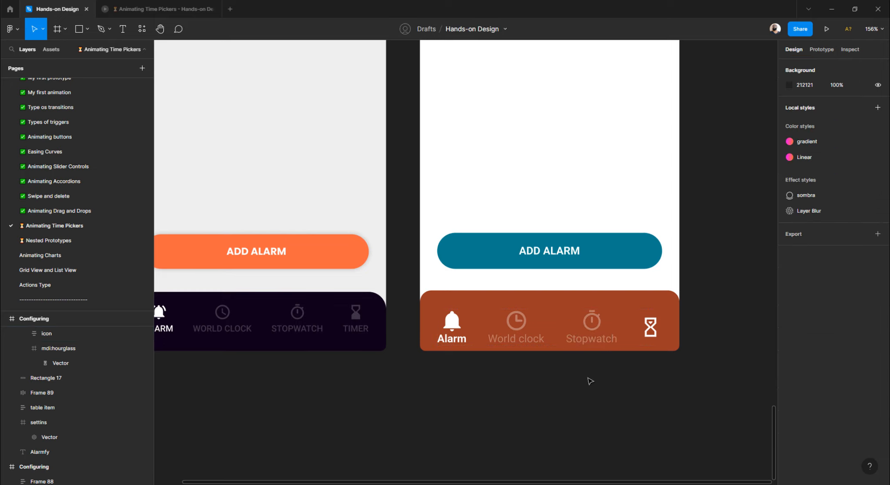
# - Paste a copy of the Stopwatch label outside the frames and move it below the brown navigation bar
pyautogui.click(589, 343)
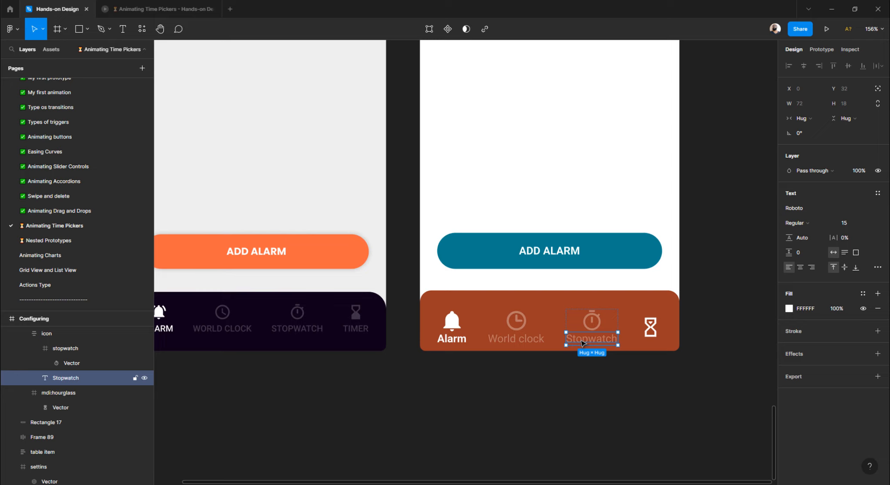
pyautogui.click(560, 396)
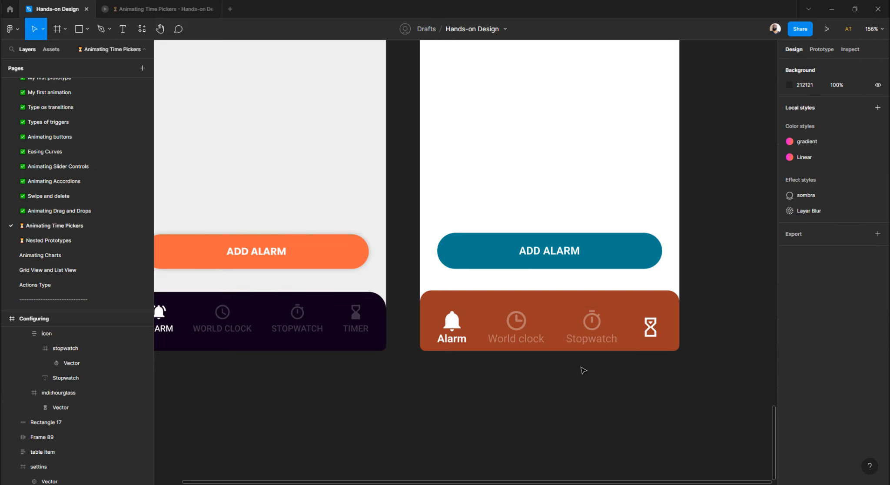
pyautogui.hotkey('ctrl', 'v')
pyautogui.hotkey('ctrl', 'x')
pyautogui.hotkey('ctrl', 'v')
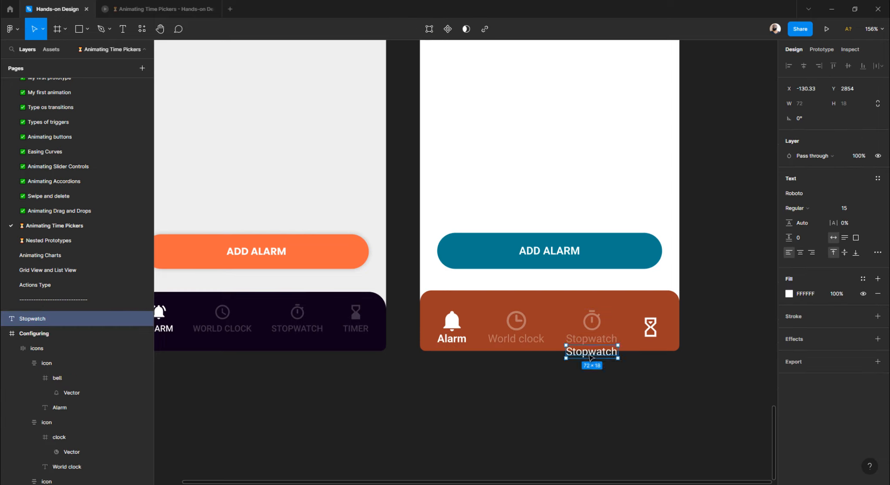
pyautogui.moveTo(586, 352); pyautogui.dragTo(582, 371)
# - Change the copied Stopwatch label's text to Timer
pyautogui.doubleClick(584, 372)
pyautogui.press('BackSpace')
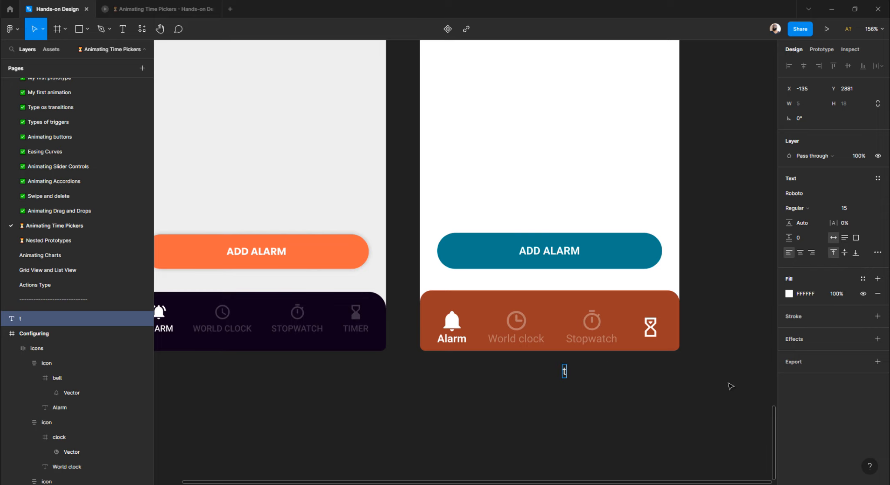
pyautogui.write('Timer')
pyautogui.press('Escape')
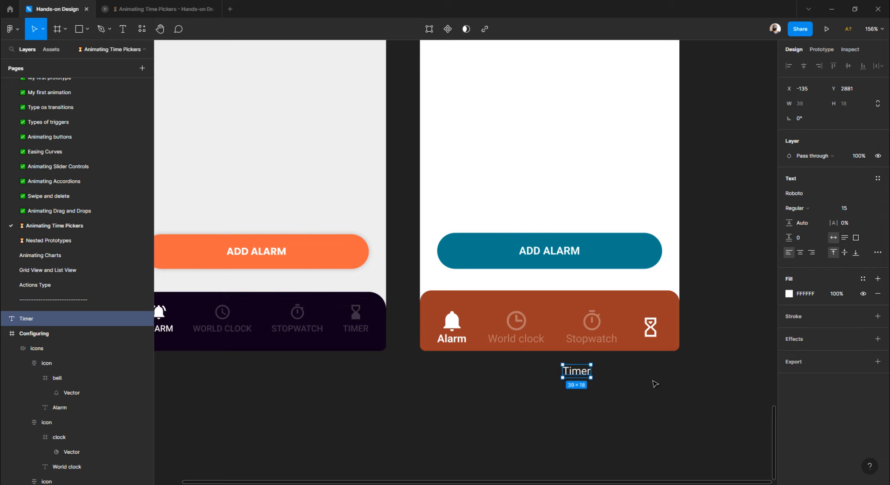
# - Move the Timer label into the icons frame beside the hourglass icon and wrap both in an auto layout frame
pyautogui.moveTo(577, 370); pyautogui.dragTo(640, 356)
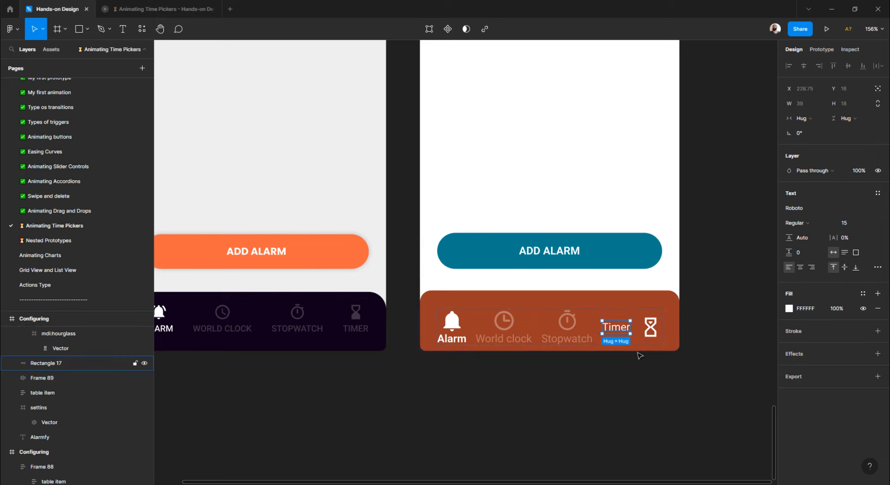
pyautogui.keyDown('shift'); pyautogui.click(651, 328); pyautogui.keyUp('shift')
pyautogui.hotkey('shift', 'a')
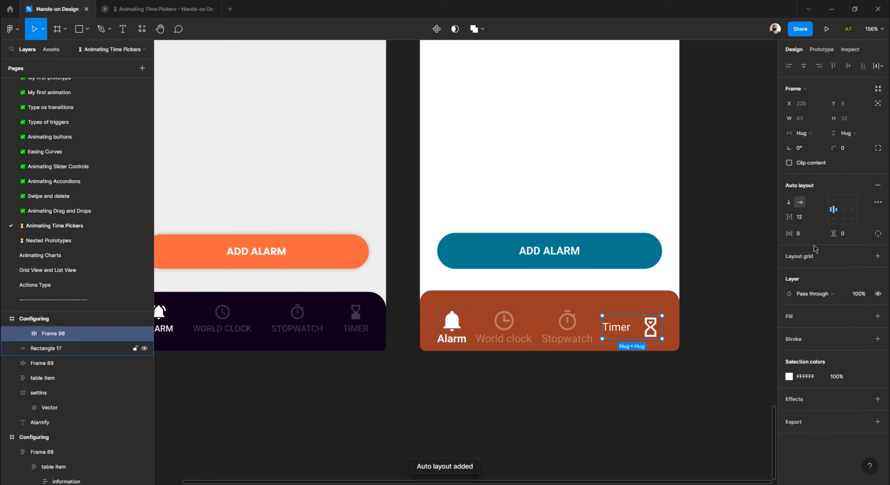
# - Stack the Timer label and hourglass vertically with centred alignment and rename their auto layout frame as icon
pyautogui.click(843, 211)
pyautogui.click(789, 203)
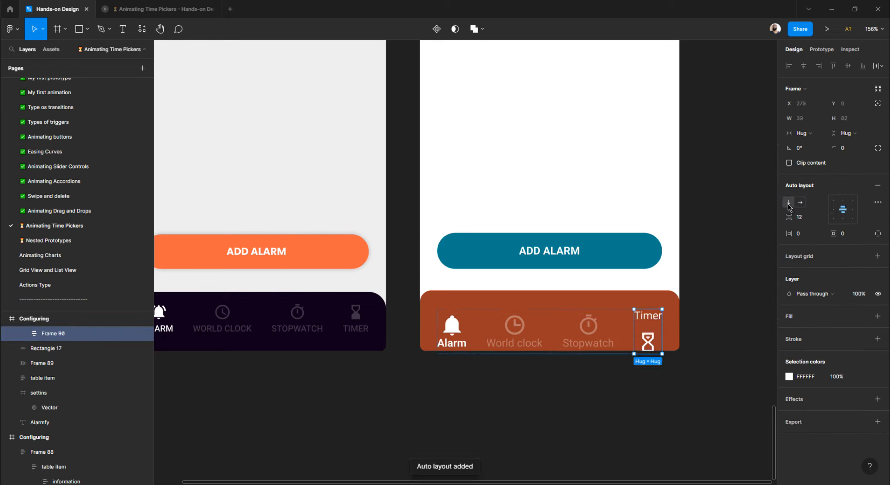
pyautogui.doubleClick(60, 334)
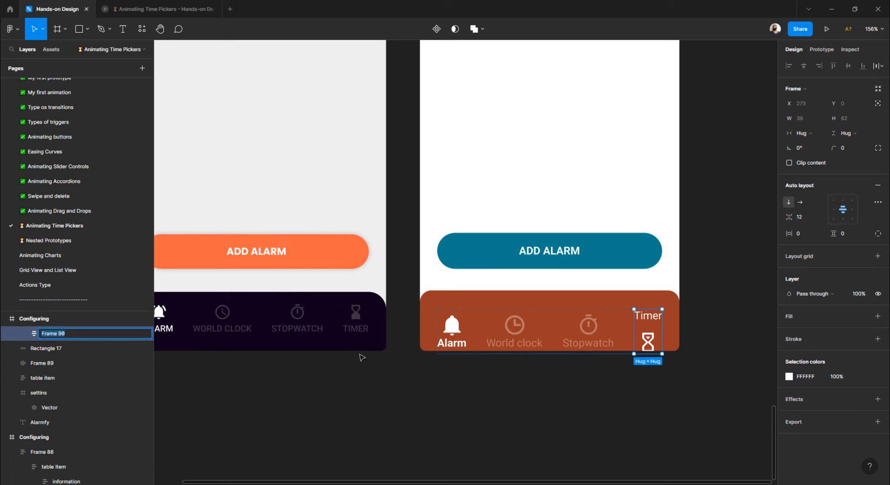
pyautogui.write('icon')
pyautogui.press('Return')
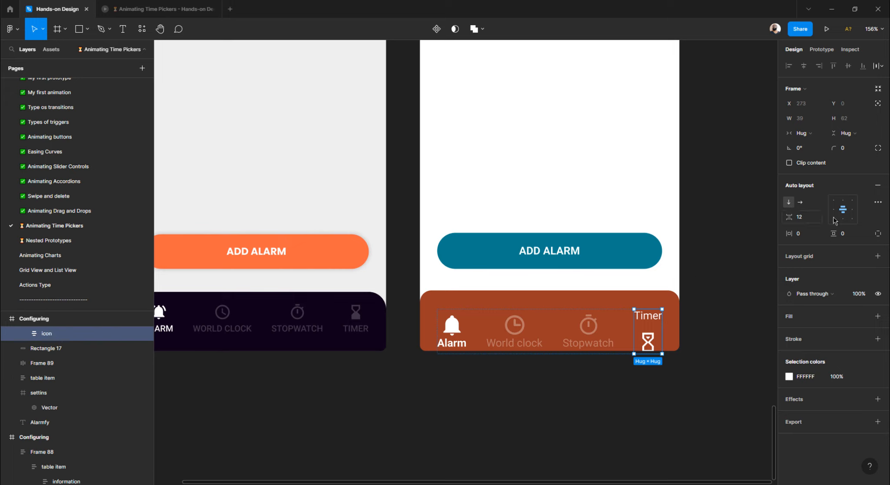
# - Set the Timer frame's item spacing to 0 and move the hourglass above the label
pyautogui.click(811, 219)
pyautogui.write('0')
pyautogui.press('Return')
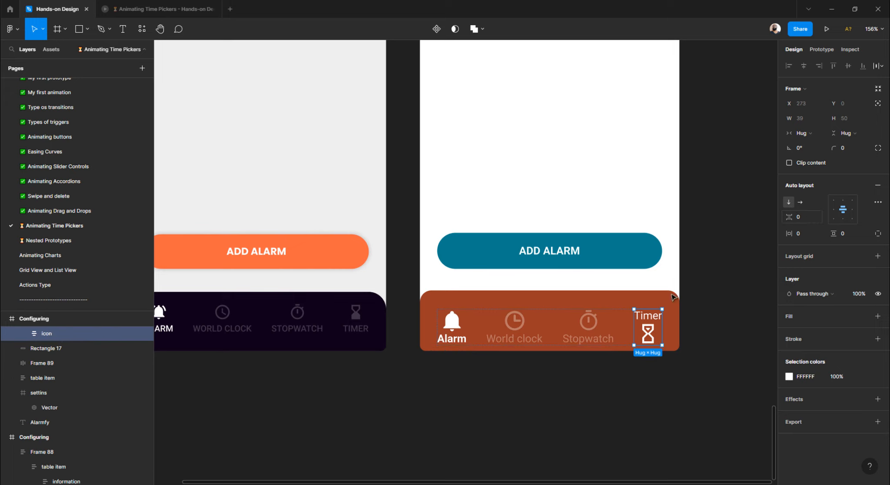
pyautogui.doubleClick(648, 338)
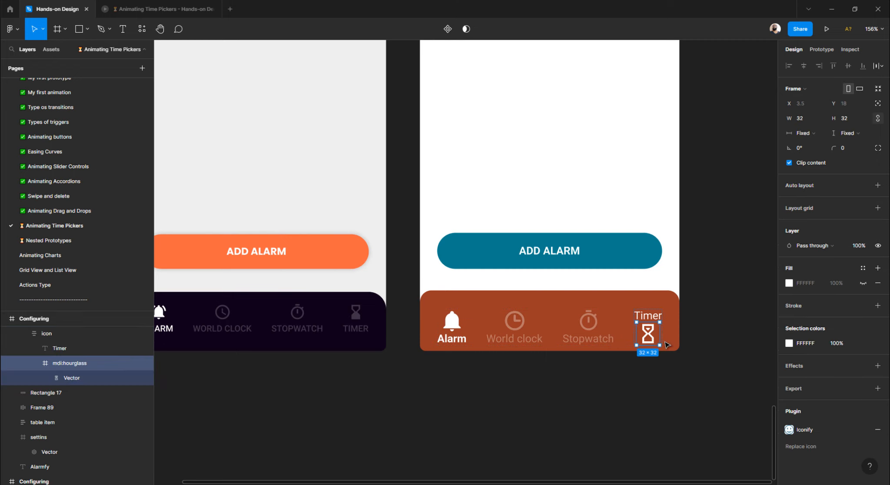
pyautogui.press('Escape')
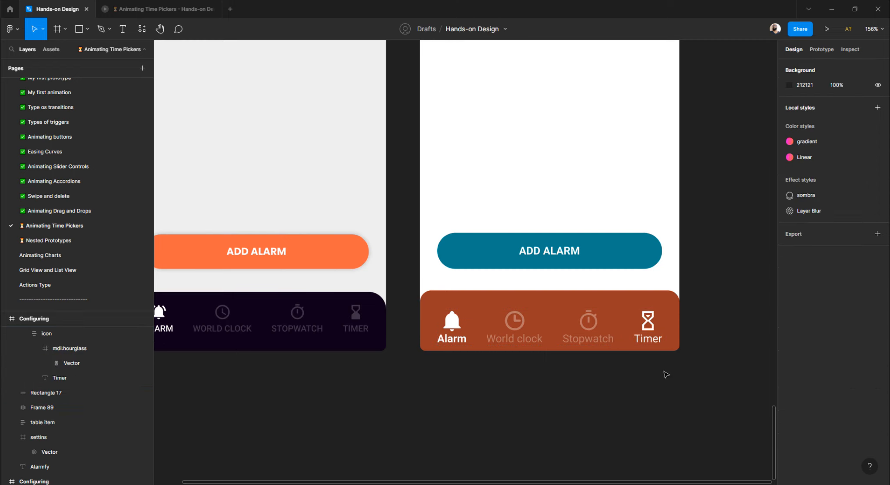
# - Set the Timer icon frame's layer opacity to 30%
pyautogui.click(652, 342)
pyautogui.click(863, 294)
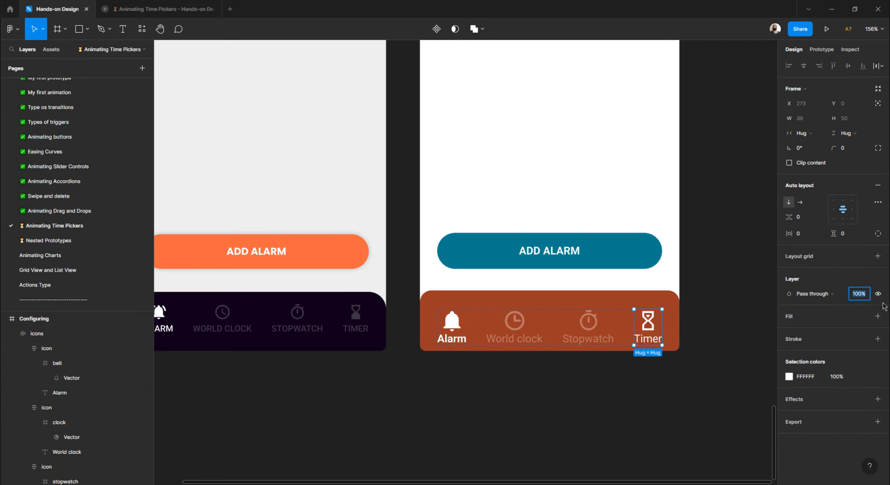
pyautogui.write('30')
pyautogui.press('Return')
pyautogui.click(539, 398)
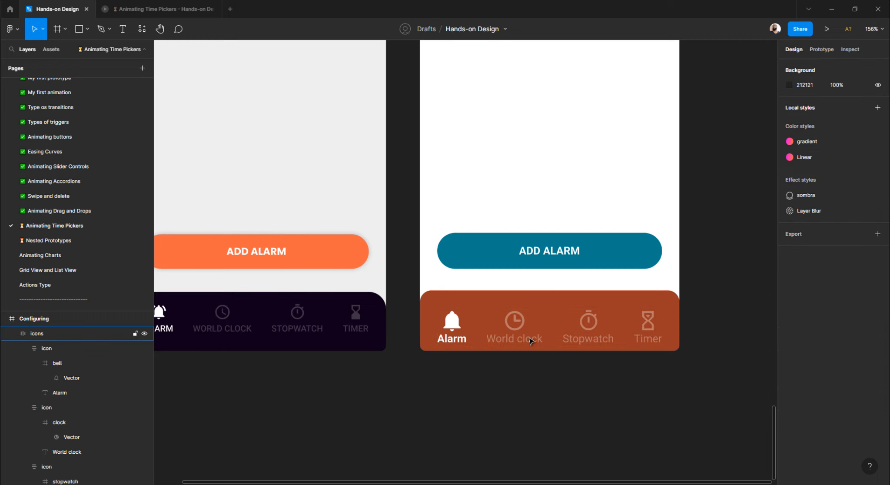
# - Shift the icons row up within the orange navigation bar to Y 733
pyautogui.click(510, 324)
pyautogui.press('alt')
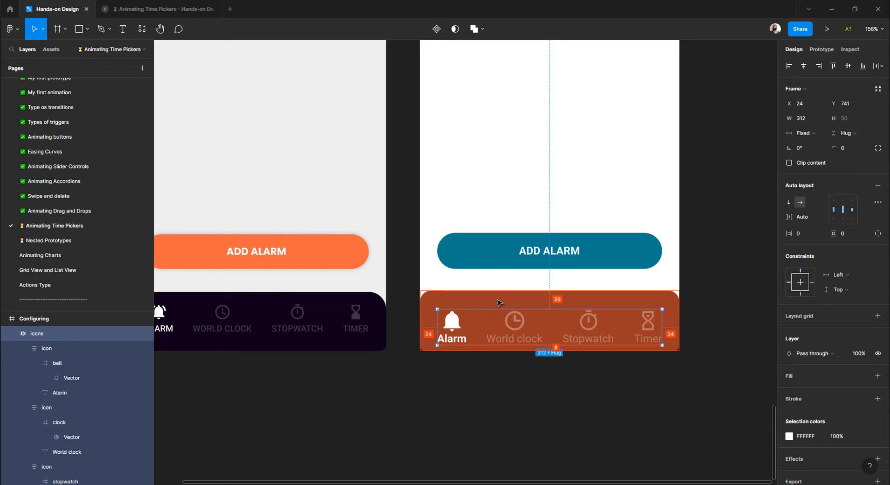
pyautogui.press('Up')
pyautogui.press('Up')
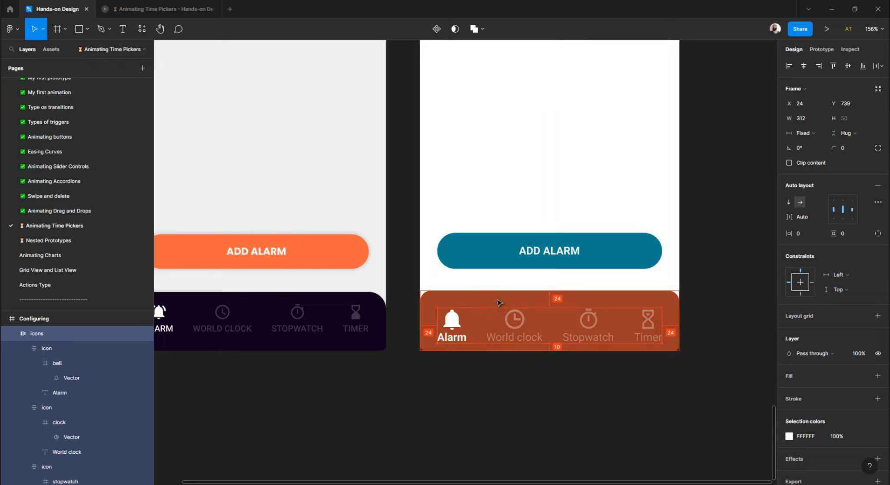
pyautogui.press('Up')
pyautogui.press('Up')
pyautogui.press('Up')
pyautogui.press('Up')
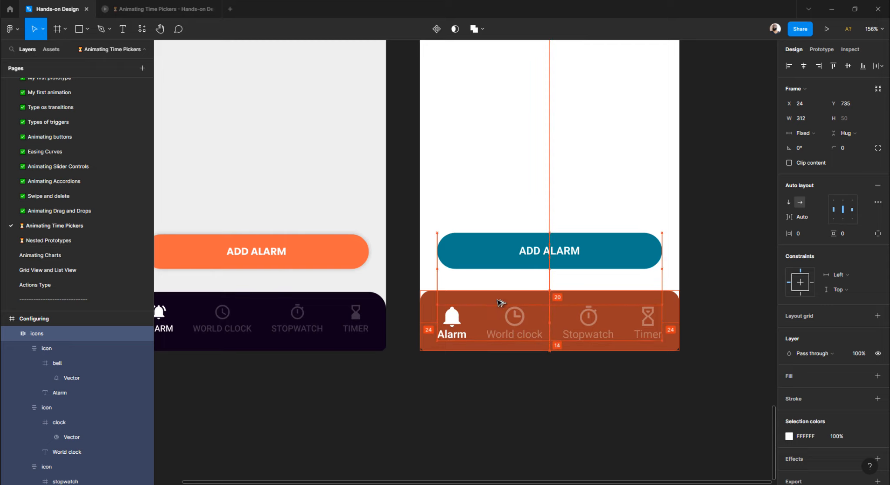
pyautogui.press('Up')
pyautogui.press('Up')
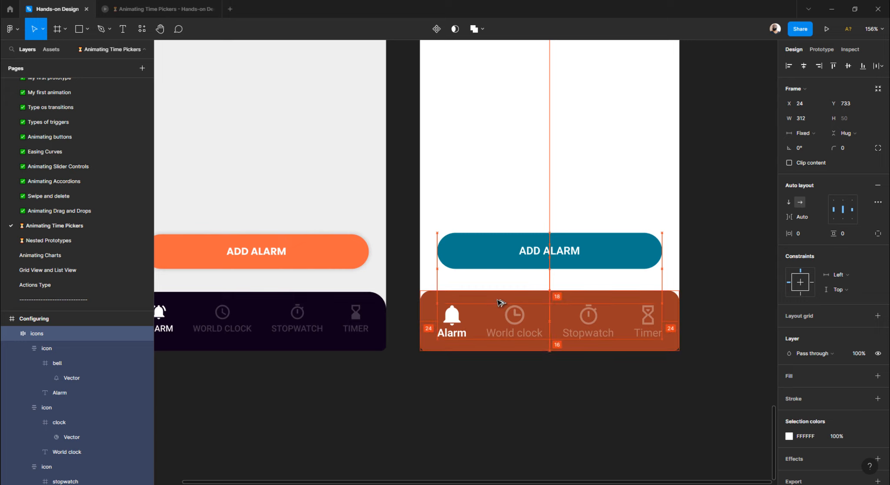
pyautogui.press('Up')
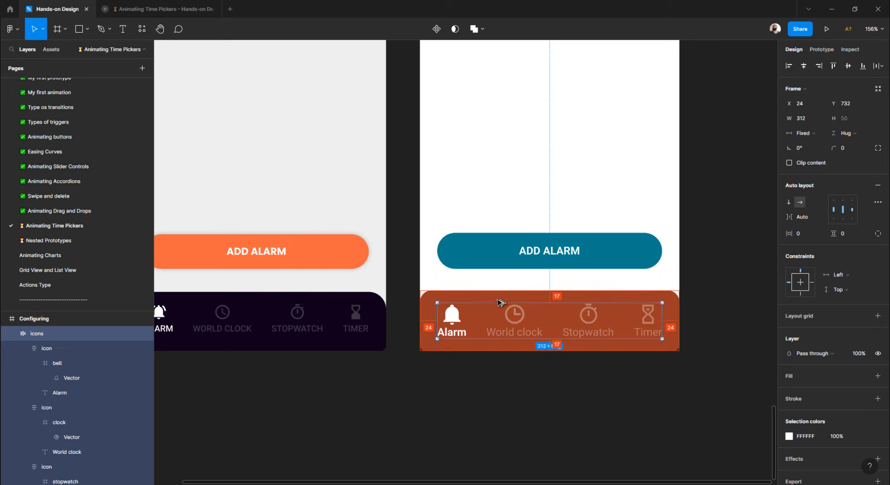
pyautogui.press('Up')
pyautogui.press('Up')
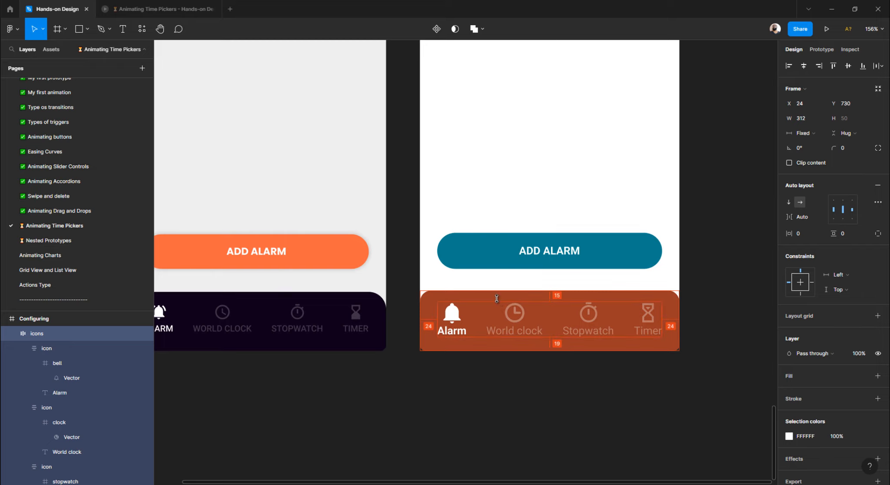
pyautogui.moveTo(496, 299); pyautogui.dragTo(502, 303)
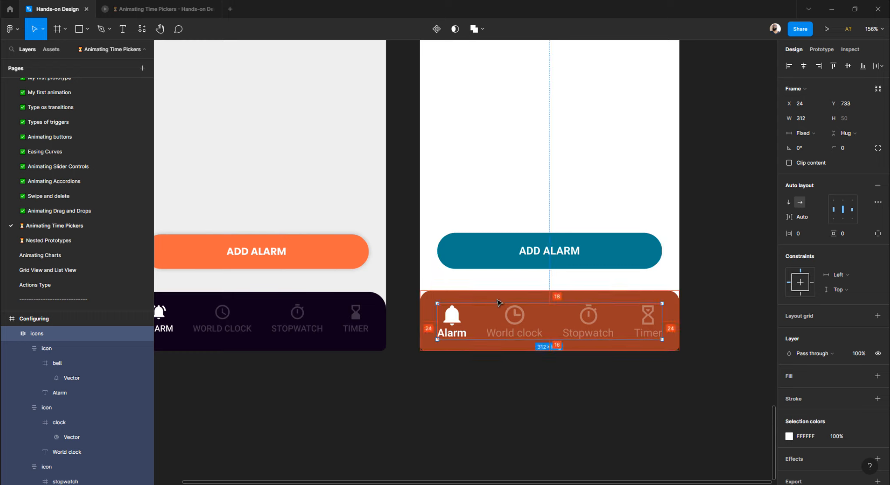
# - Set the vertical constraint of the navigation bar's background rectangle to Bottom
pyautogui.click(498, 296)
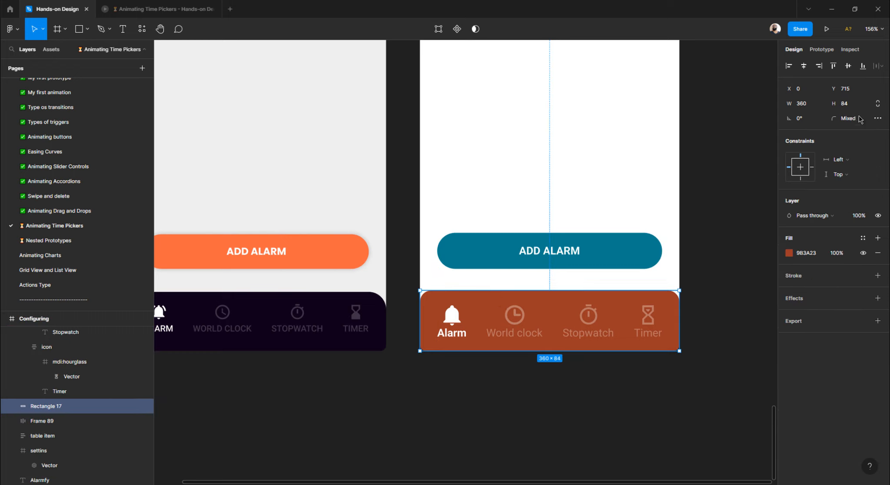
pyautogui.click(800, 179)
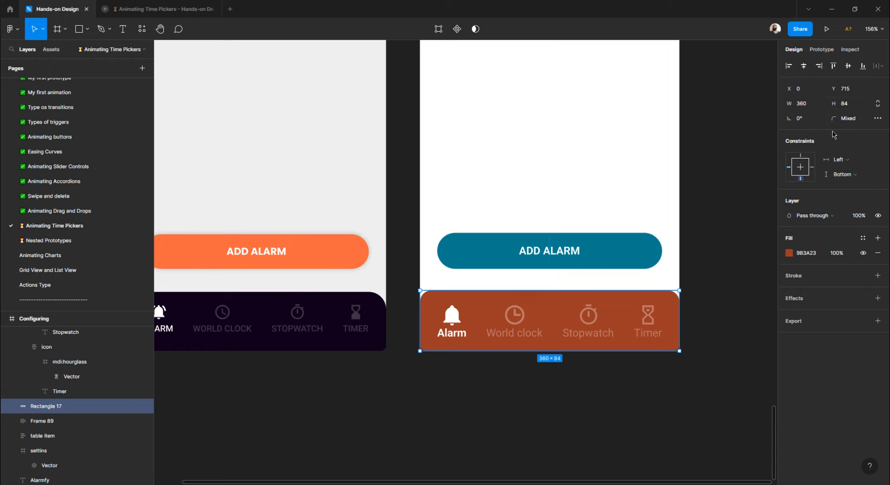
# - Try stepping the height of the navigation bar's background rectangle up and down
pyautogui.click(855, 104)
pyautogui.press('Up')
pyautogui.press('Up')
pyautogui.press('Up')
pyautogui.press('Up')
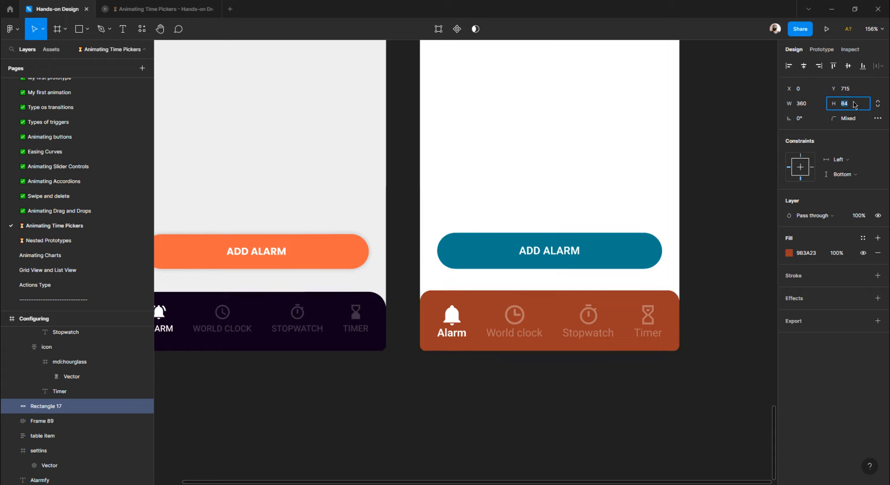
pyautogui.press('Down')
pyautogui.press('Down')
pyautogui.press('Down')
pyautogui.press('Down')
pyautogui.press('Down')
pyautogui.press('Down')
pyautogui.press('Down')
pyautogui.press('Down')
pyautogui.press('Down')
pyautogui.press('Down')
pyautogui.press('Up')
pyautogui.press('Up')
pyautogui.press('Up')
pyautogui.press('Up')
pyautogui.press('Up')
pyautogui.press('Up')
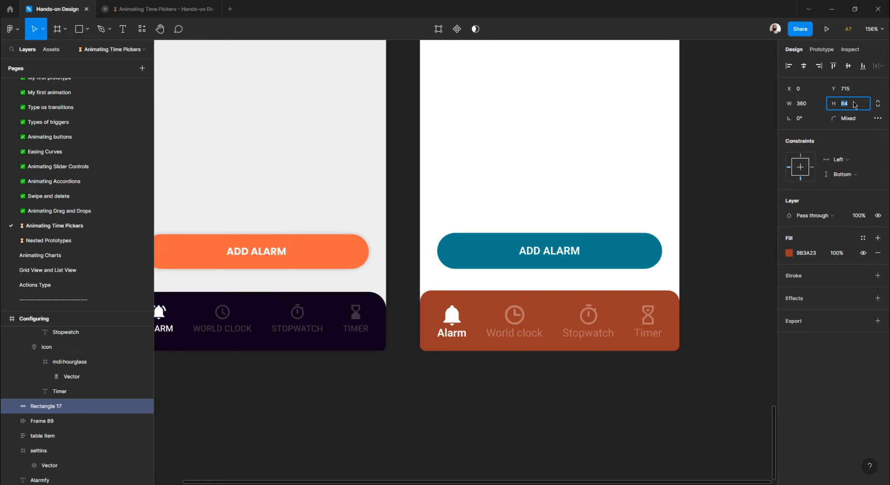
# - Resize the navigation bar's background rectangle from its upper edge to 82 high, leaving 16 above and below the icons
pyautogui.scroll(3, 550, 313)
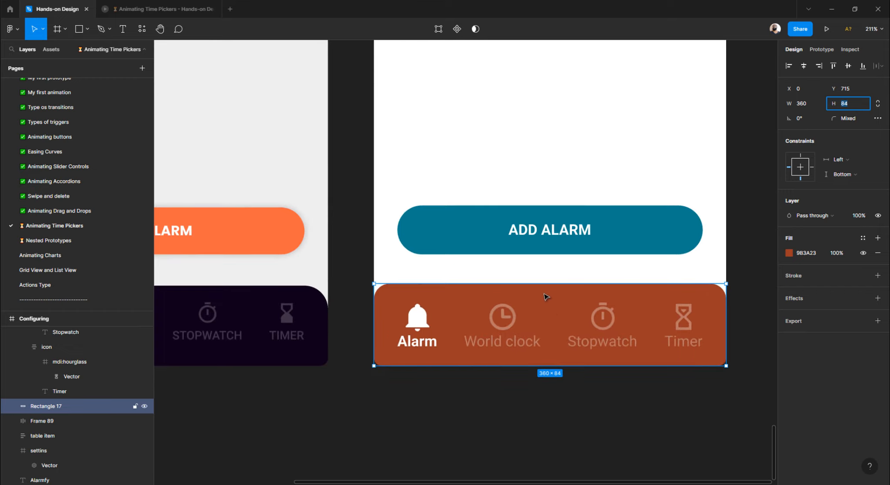
pyautogui.click(541, 285)
pyautogui.moveTo(541, 287); pyautogui.dragTo(541, 287)
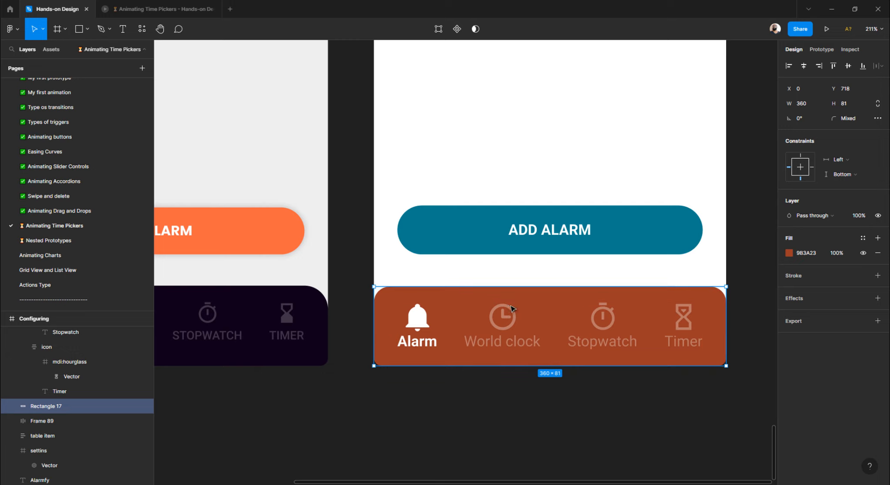
pyautogui.scroll(5, 511, 309)
pyautogui.moveTo(516, 271); pyautogui.dragTo(516, 269)
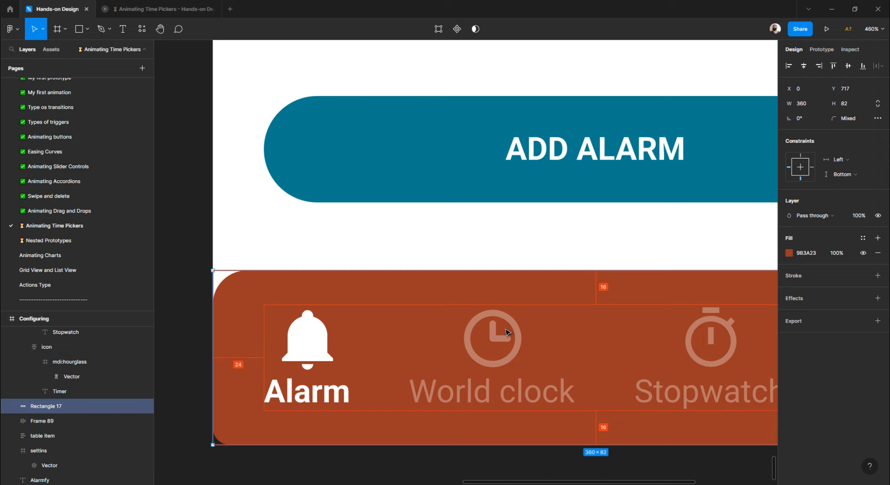
pyautogui.scroll(-8, 506, 333)
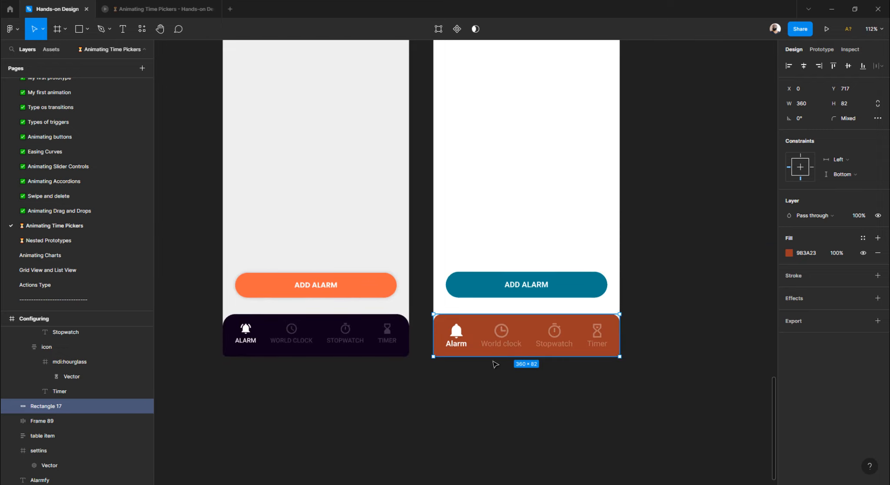
pyautogui.click(489, 374)
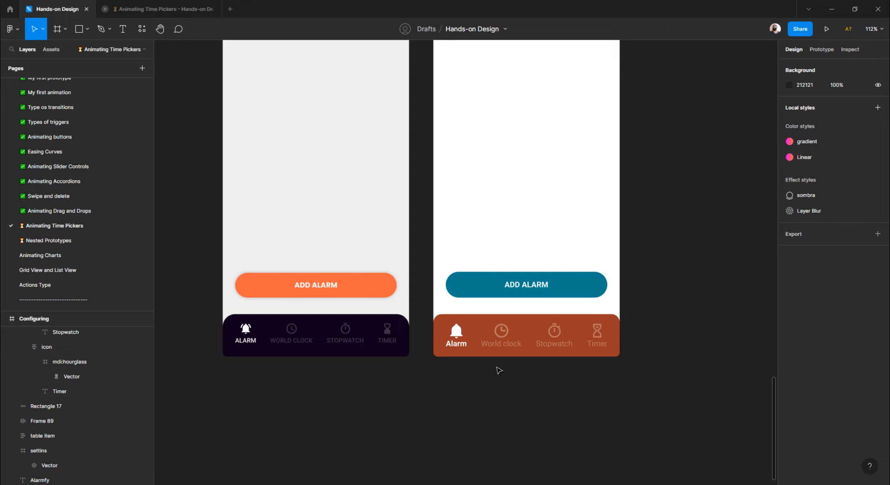
# - Try a dark brown 2F1E1B fill on the navigation bar's background rectangle
pyautogui.scroll(-3, 451, 368)
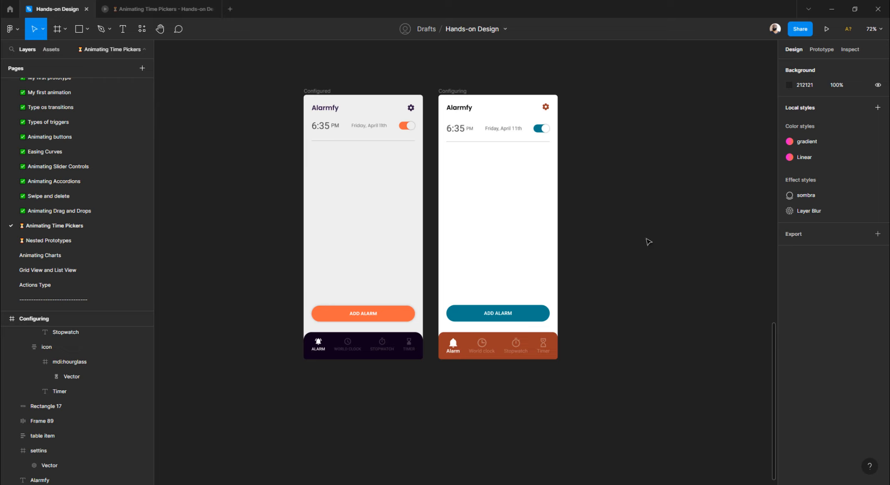
pyautogui.scroll(3, 497, 327)
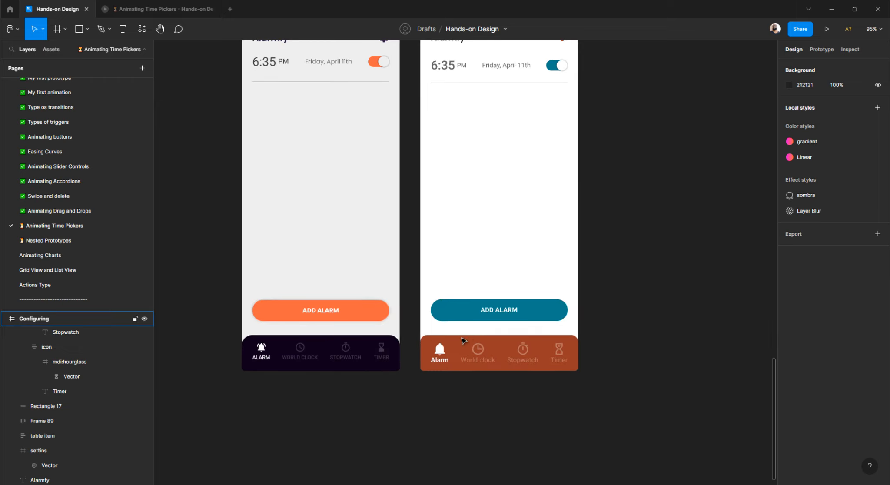
pyautogui.click(425, 346)
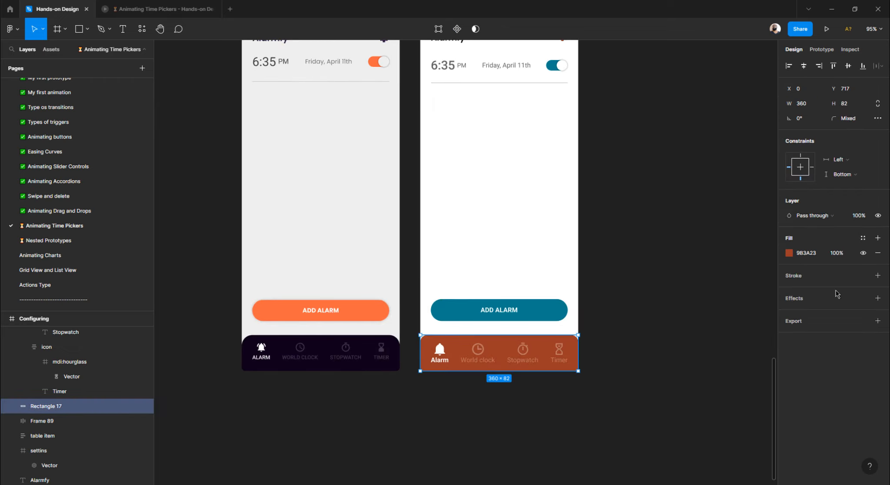
pyautogui.click(789, 253)
pyautogui.click(693, 331)
pyautogui.moveTo(681, 355); pyautogui.dragTo(717, 351)
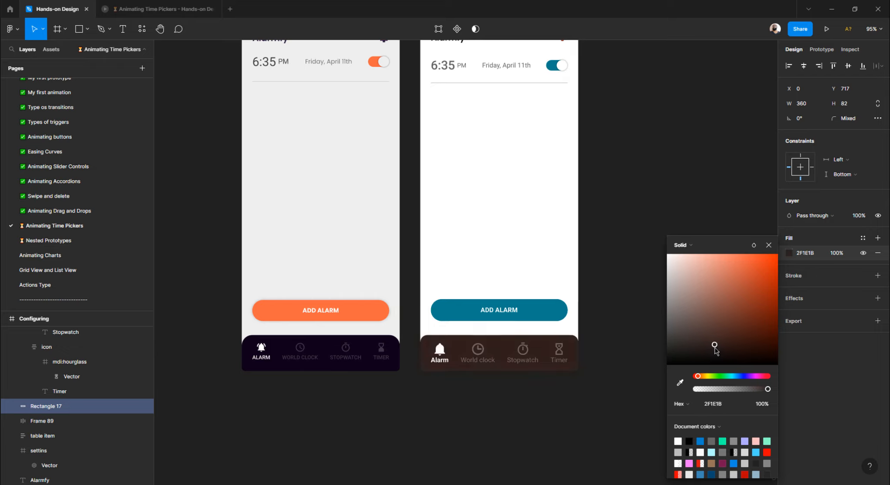
# - Sample the Add Alarm button's teal for the navigation bar's fill, and adjust it to dark purple 34183C
pyautogui.click(680, 382)
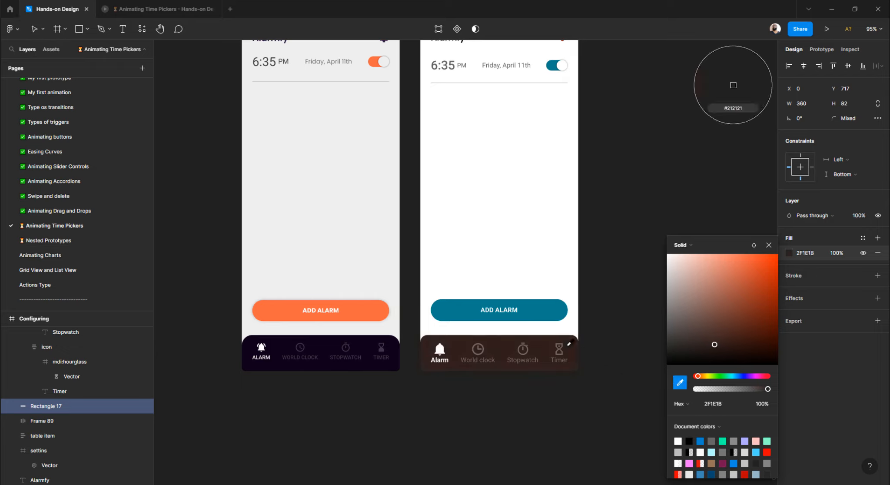
pyautogui.click(556, 321)
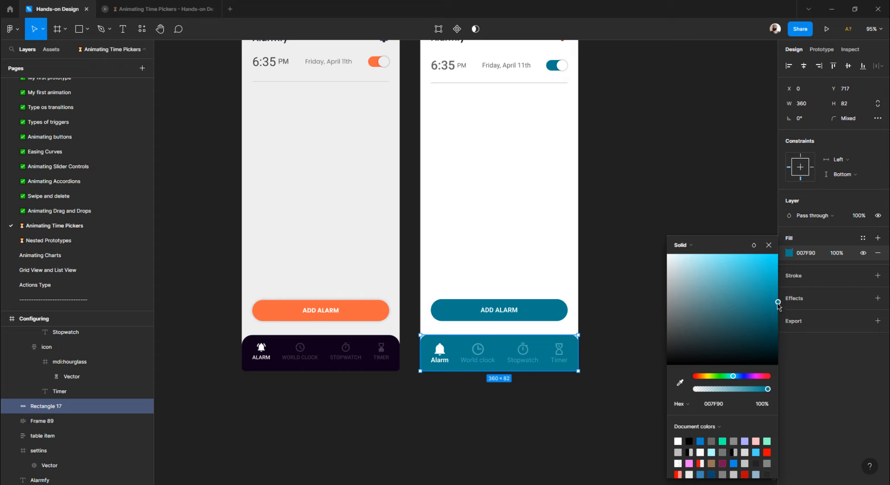
pyautogui.moveTo(778, 305); pyautogui.dragTo(723, 345)
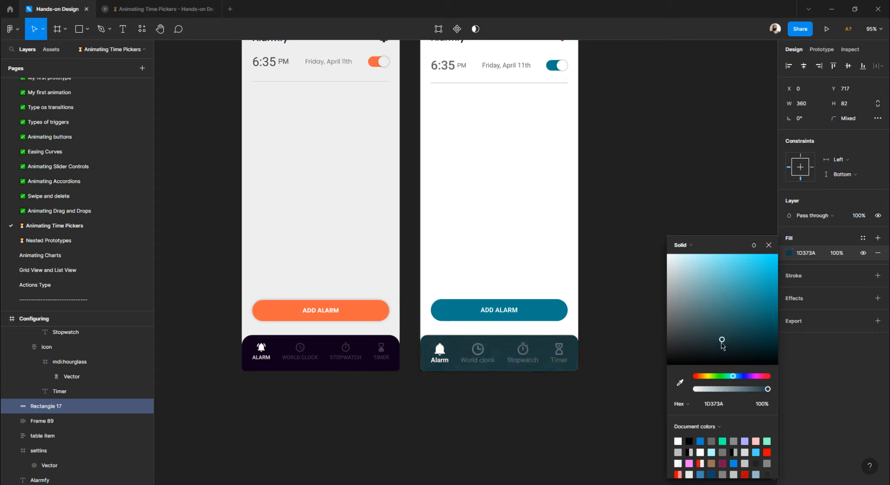
pyautogui.hotkey('ctrl', 'z')
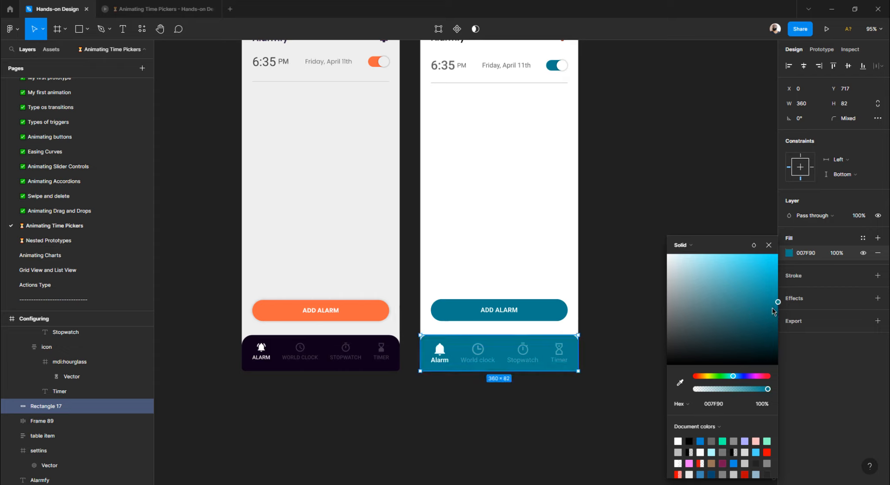
pyautogui.moveTo(777, 312); pyautogui.dragTo(736, 346)
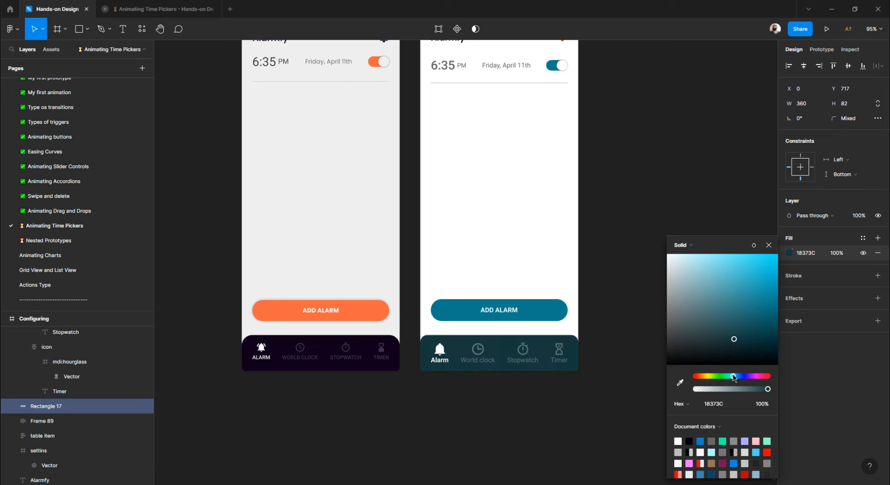
pyautogui.moveTo(736, 380); pyautogui.dragTo(755, 380)
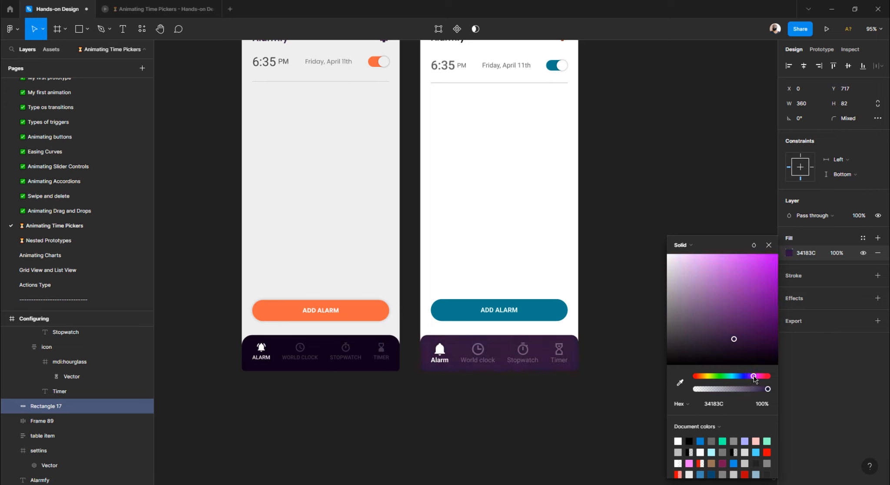
pyautogui.scroll(3, 562, 322)
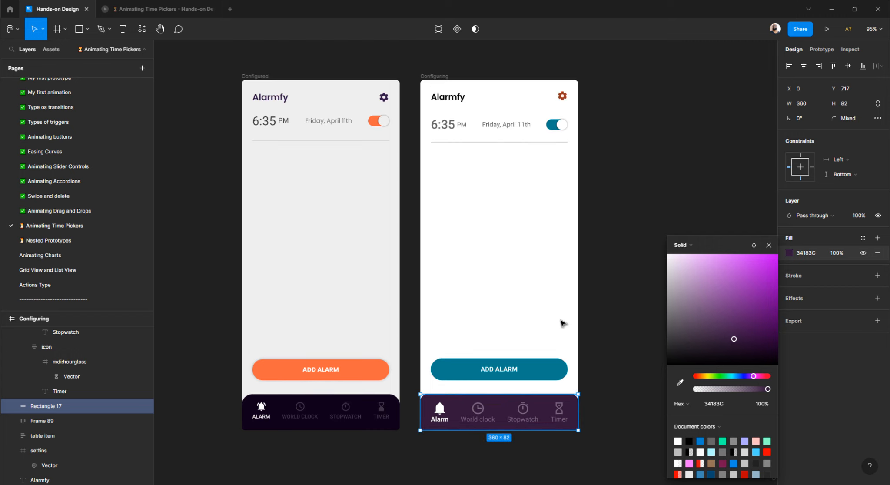
# - Recolour the settings gear in the Configuring alarm screen to 34183B, sampled from the navigation bar's dark purple fill
pyautogui.click(562, 98)
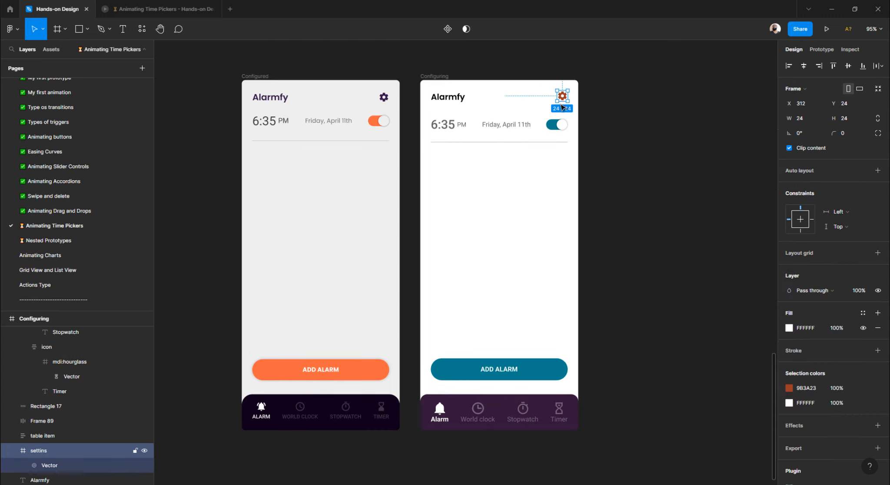
pyautogui.click(789, 387)
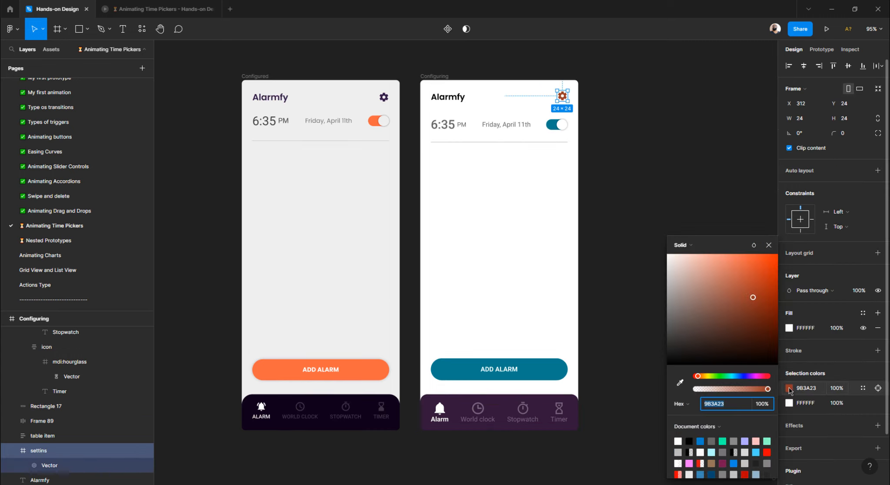
pyautogui.click(681, 383)
pyautogui.click(581, 401)
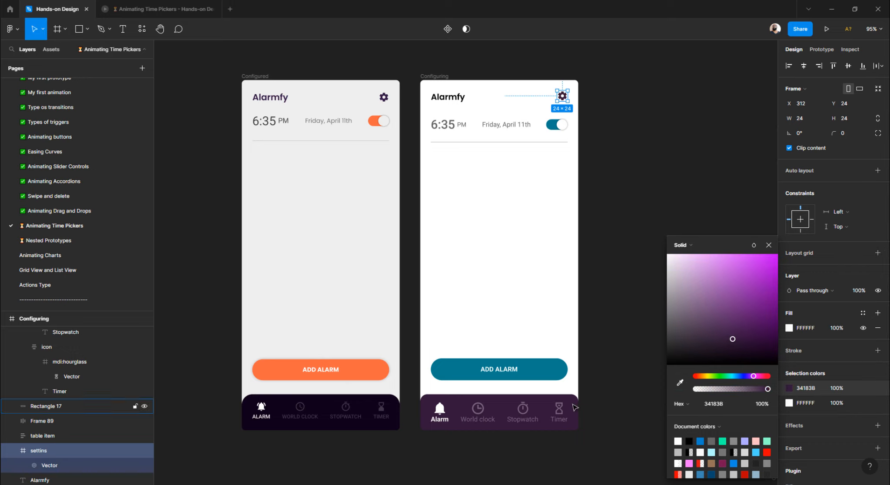
pyautogui.click(607, 342)
# - Fill the Configuring screen's Alarmfy title with the dark purple 34183B sampled from the settings gear
pyautogui.scroll(3, 608, 343)
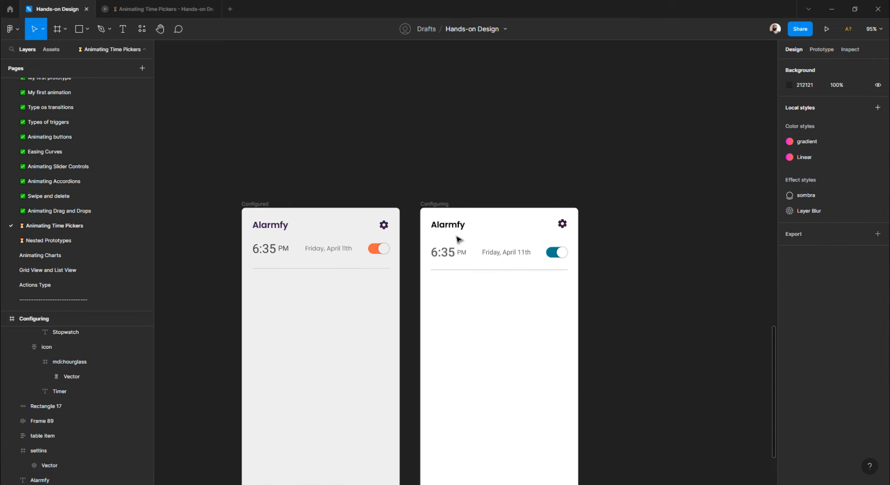
pyautogui.click(450, 224)
pyautogui.click(790, 355)
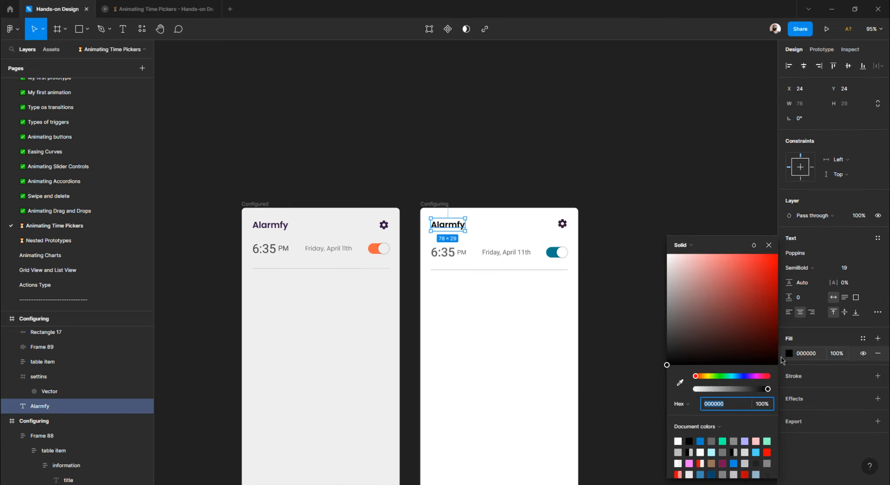
pyautogui.click(681, 382)
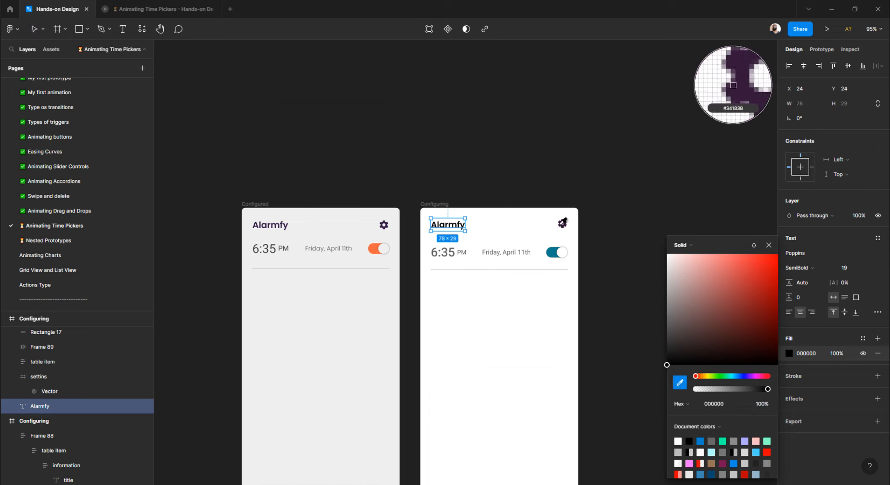
pyautogui.click(563, 223)
pyautogui.click(545, 190)
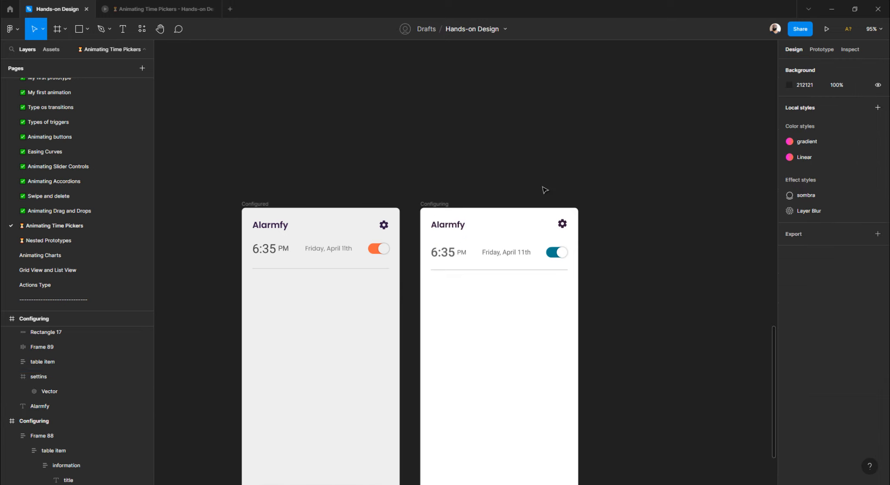
# - Examine the reference Components frame with its hour, minute and AM/PM scroll picker variants
pyautogui.scroll(-5, 465, 214)
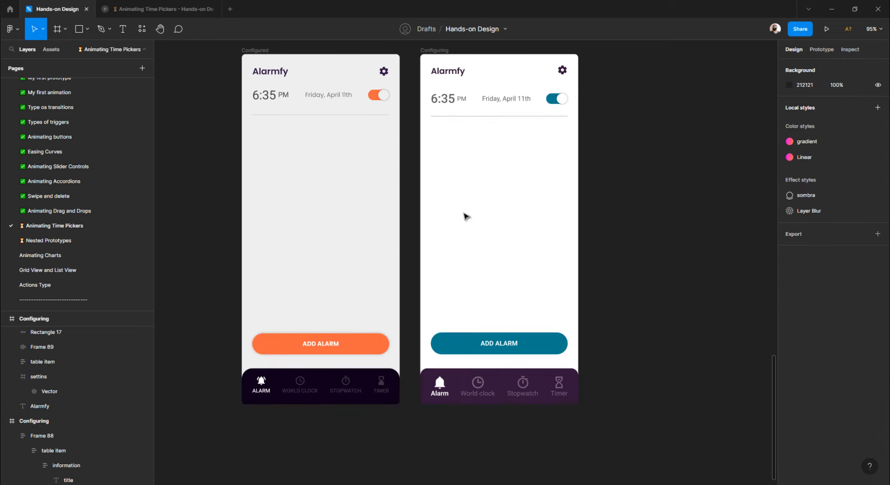
pyautogui.scroll(-6, 465, 215)
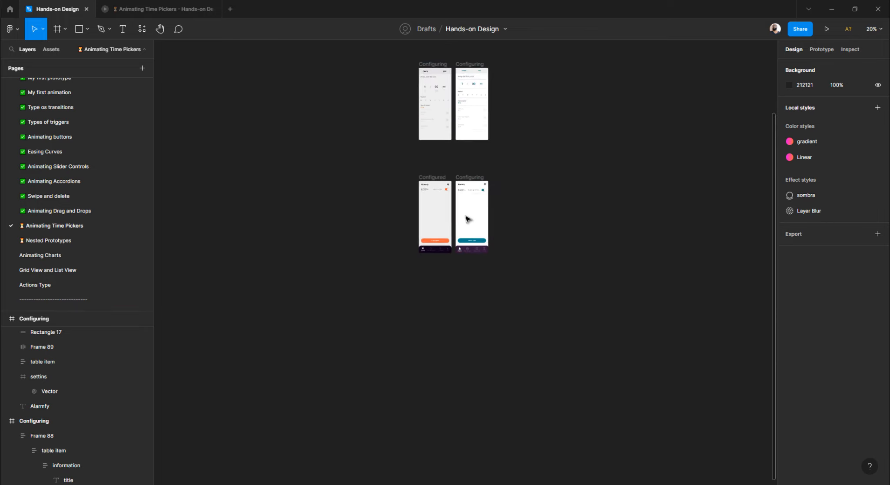
pyautogui.scroll(3, 467, 218)
pyautogui.scroll(-8, 467, 224)
pyautogui.scroll(8, 467, 224)
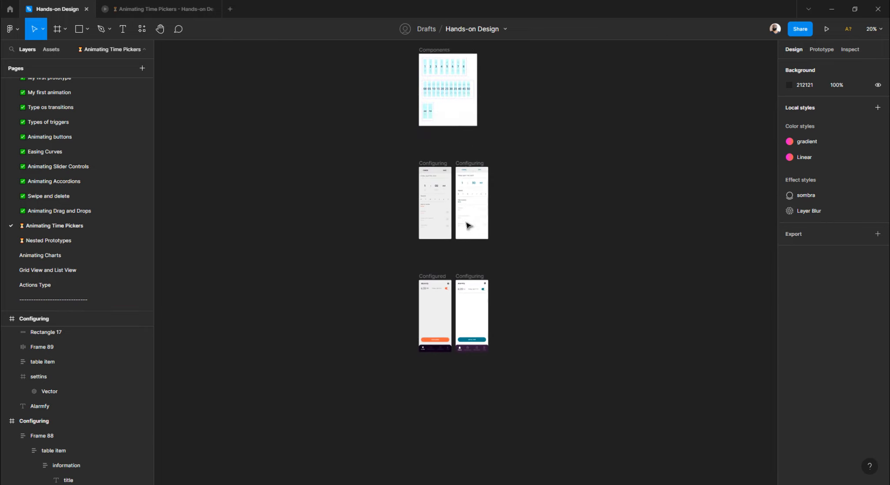
pyautogui.scroll(-2, 467, 225)
pyautogui.hscroll(2, 465, 224)
pyautogui.scroll(4, 412, 178)
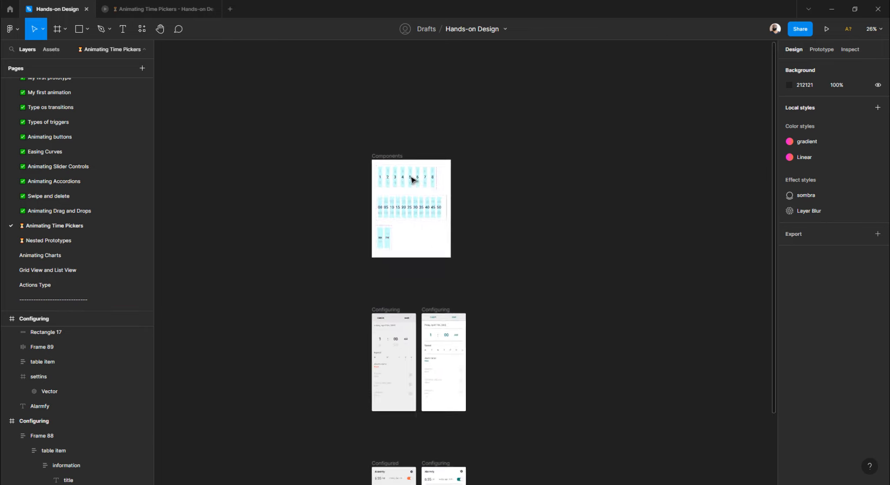
pyautogui.scroll(2, 412, 179)
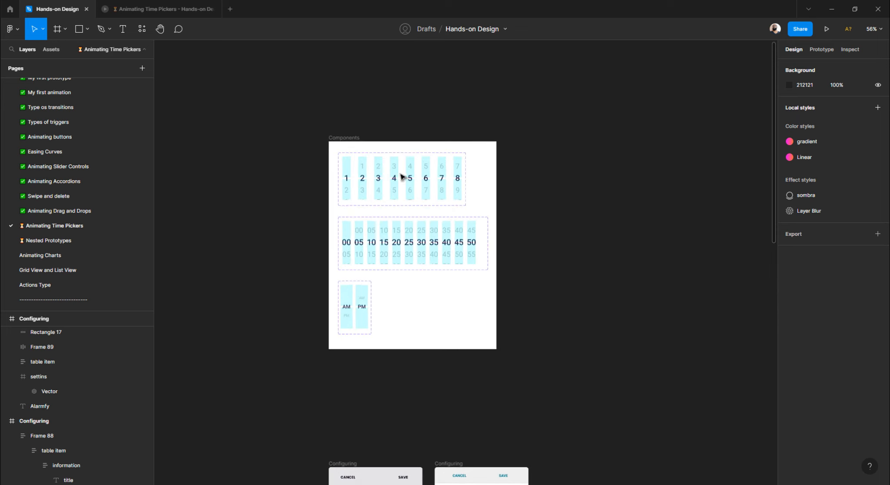
pyautogui.click(349, 138)
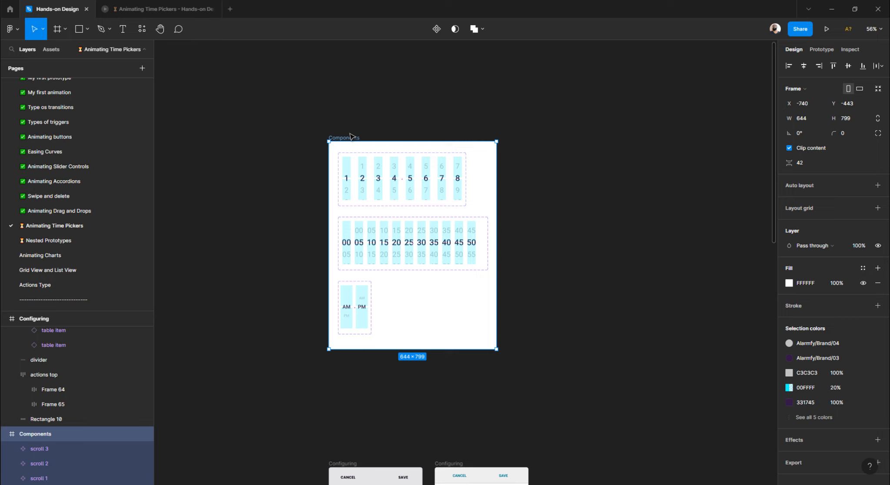
pyautogui.scroll(4, 373, 169)
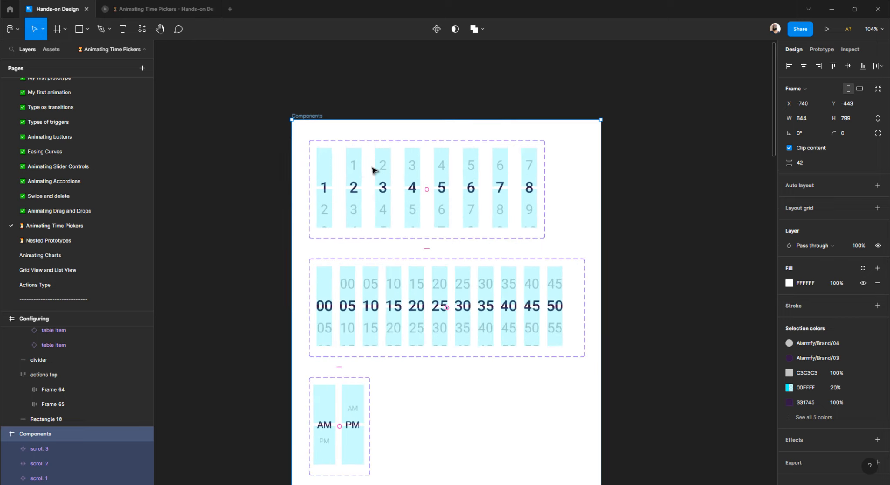
pyautogui.hscroll(2, 372, 173)
pyautogui.scroll(-1, 372, 174)
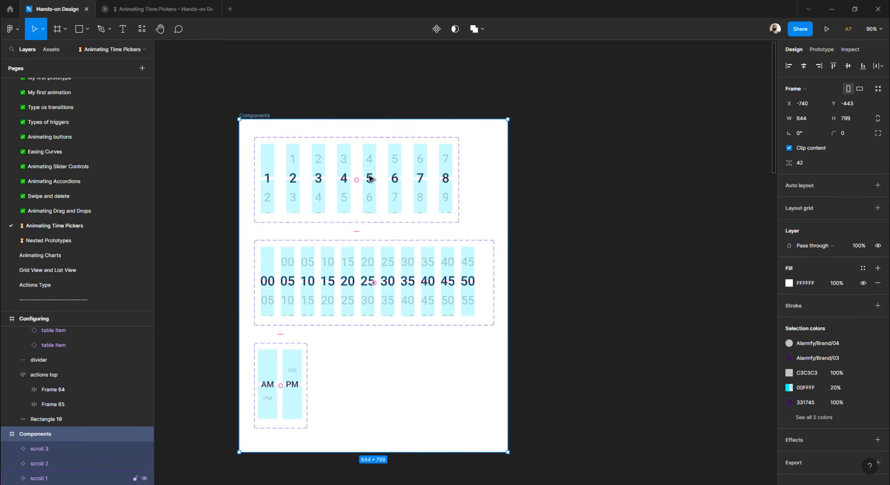
pyautogui.scroll(-2, 369, 178)
pyautogui.scroll(-1, 371, 179)
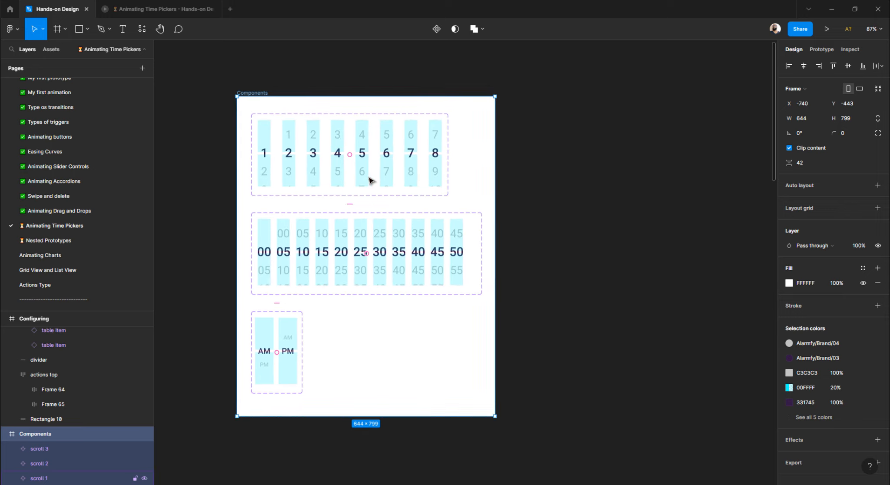
pyautogui.hscroll(2, 370, 180)
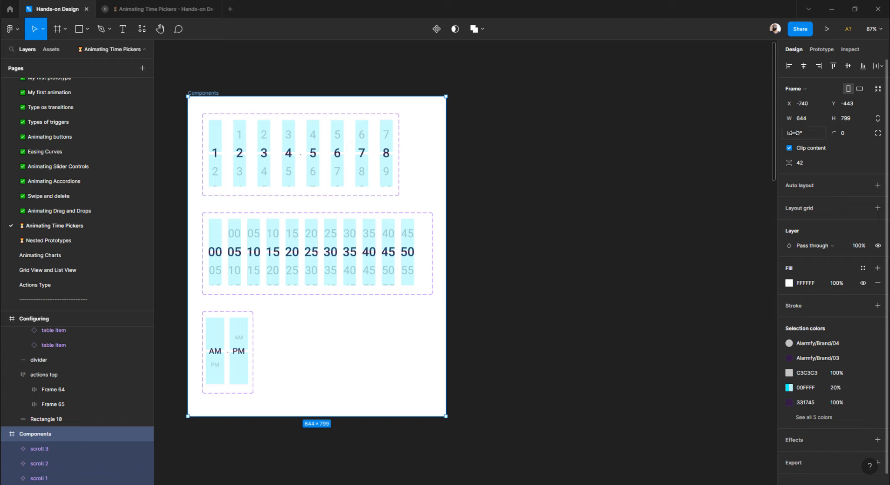
# - Draw a frame about 762 by 799 beside the reference Components frame and name it Components
pyautogui.click(494, 98)
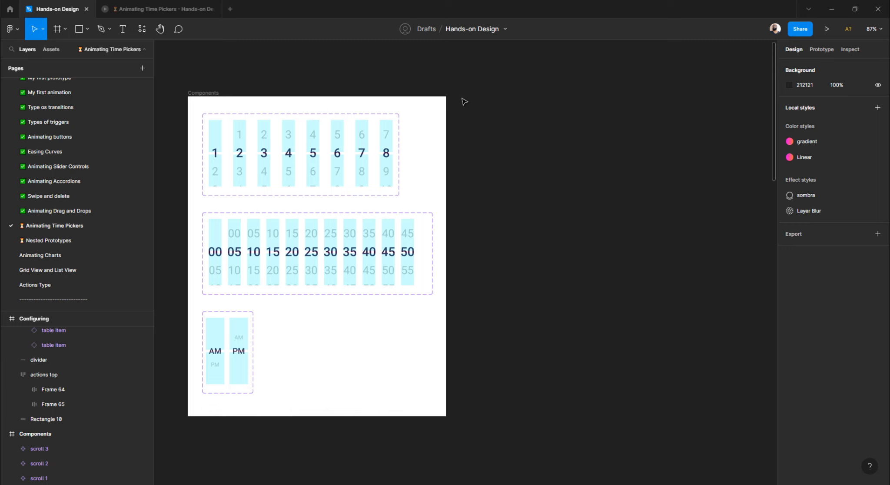
pyautogui.press('f')
pyautogui.moveTo(460, 96); pyautogui.dragTo(753, 414)
pyautogui.scroll(-3, 448, 280)
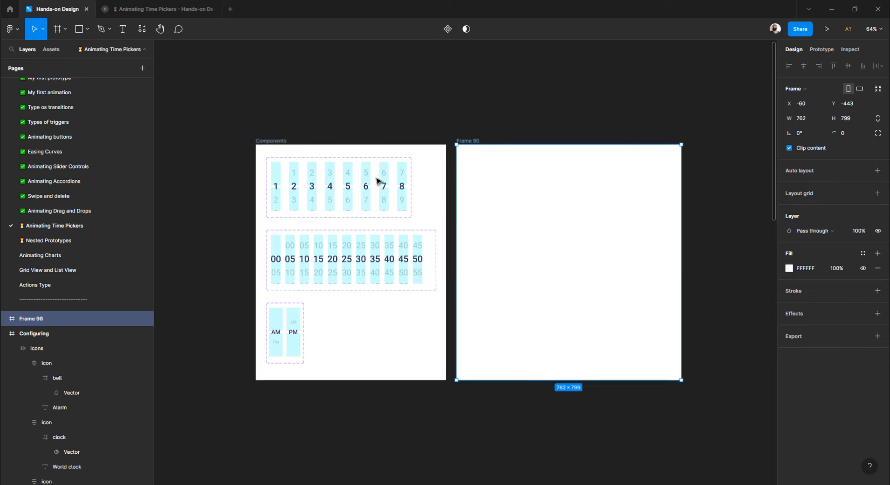
pyautogui.doubleClick(39, 319)
pyautogui.write('Components')
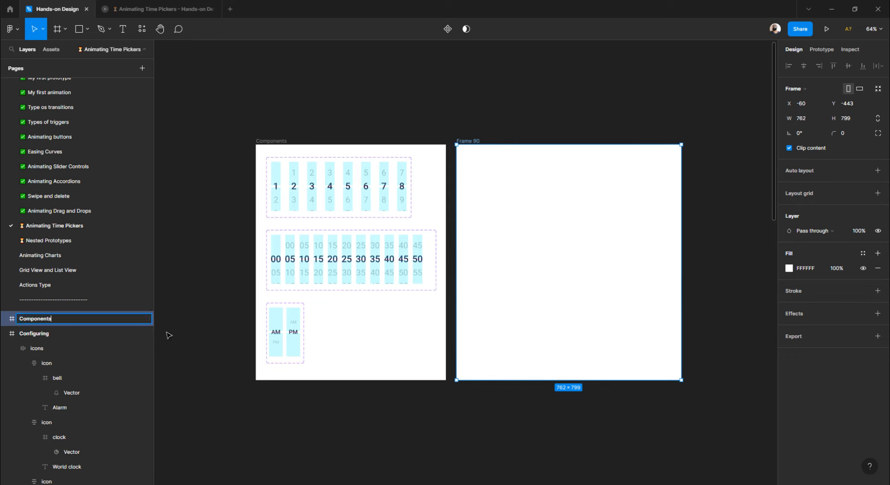
pyautogui.press('Return')
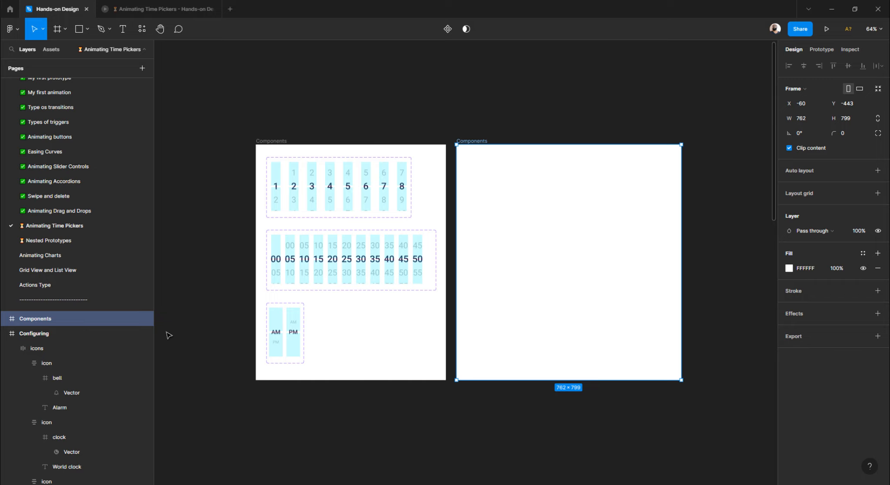
# - Copy the teal hour digit 1 from the Configuring time picker into the new Components frame, at about X 99, Y 145
pyautogui.click(392, 111)
pyautogui.scroll(-9, 332, 309)
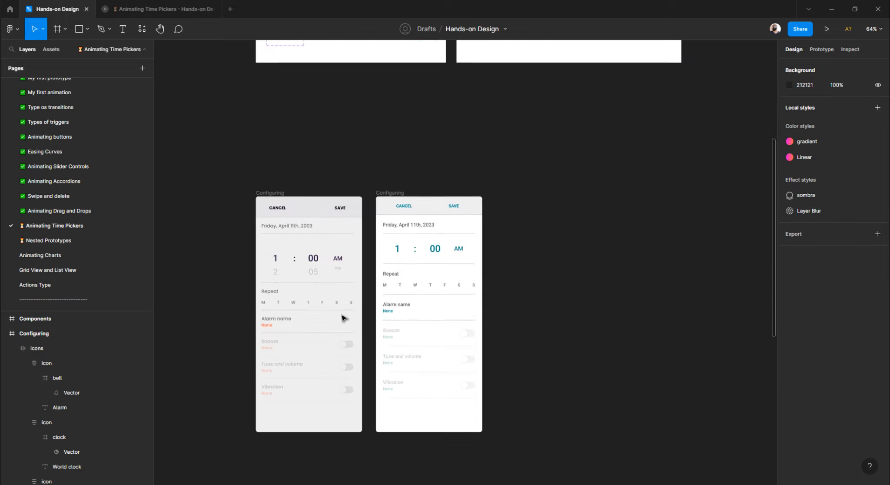
pyautogui.scroll(2, 399, 223)
pyautogui.scroll(4, 399, 246)
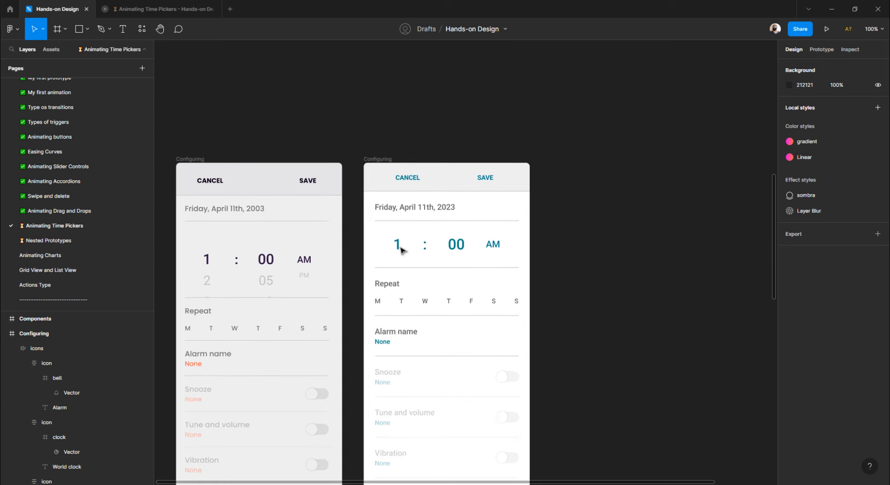
pyautogui.doubleClick(398, 244)
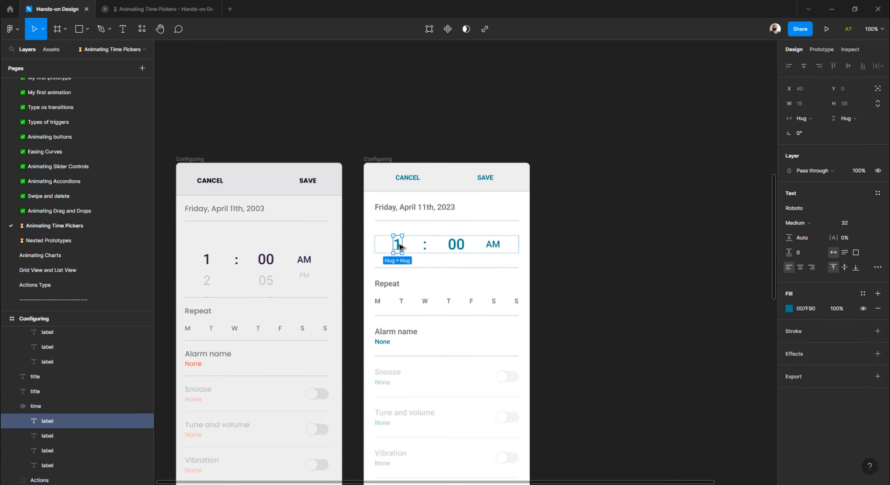
pyautogui.scroll(-3, 397, 250)
pyautogui.scroll(10, 416, 278)
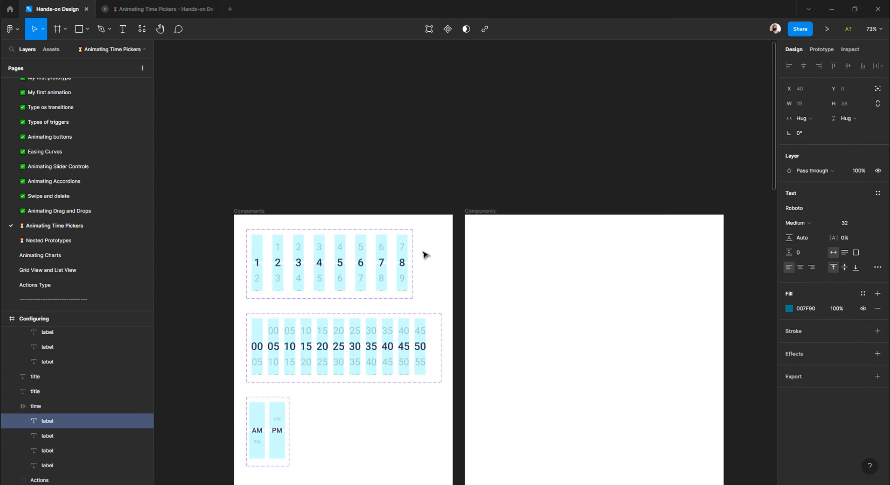
pyautogui.scroll(-1, 423, 256)
pyautogui.click(469, 202)
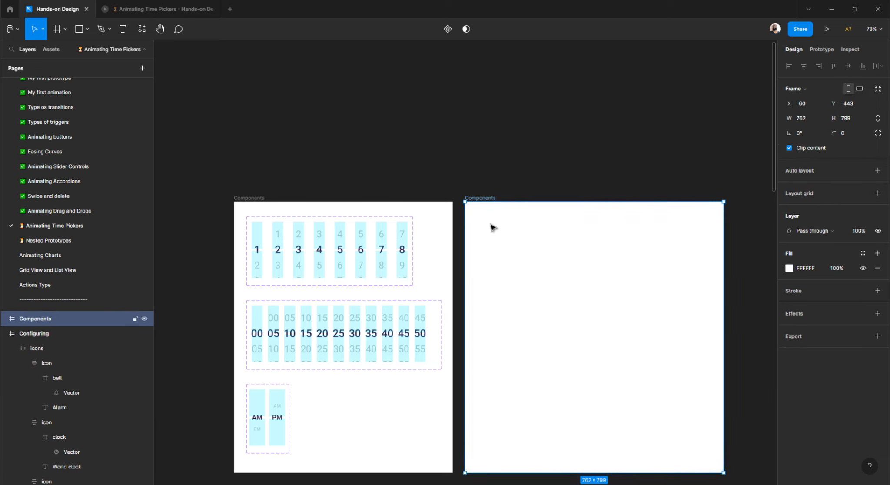
pyautogui.hotkey('ctrl', 'v')
pyautogui.click(513, 182)
pyautogui.moveTo(483, 207); pyautogui.dragTo(502, 259)
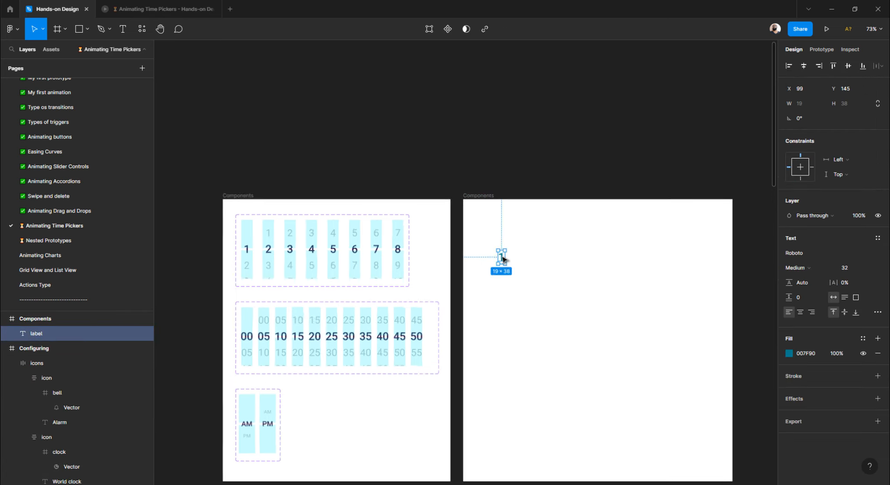
# - Place a copy of the scroll 1 component's variant 2 in the new Components frame, beside the teal digit, at about X 330, Y 81
pyautogui.scroll(5, 502, 259)
pyautogui.scroll(-4, 503, 259)
pyautogui.hscroll(-1, 503, 259)
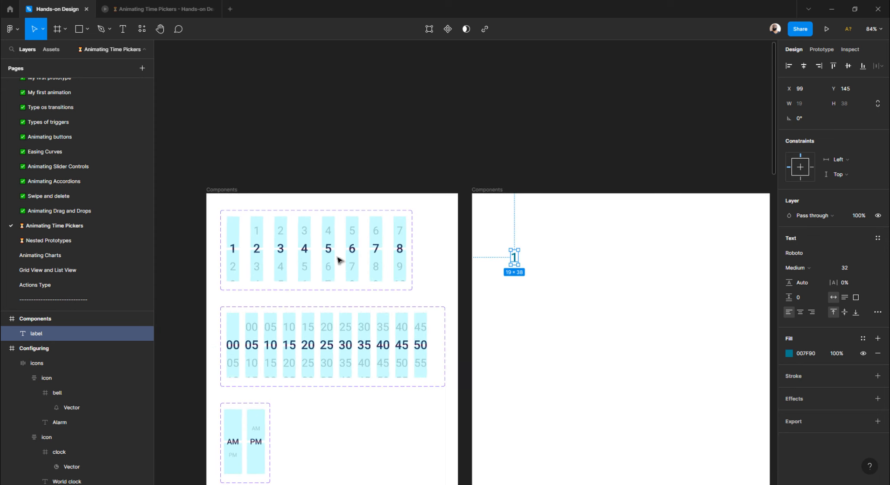
pyautogui.click(307, 259)
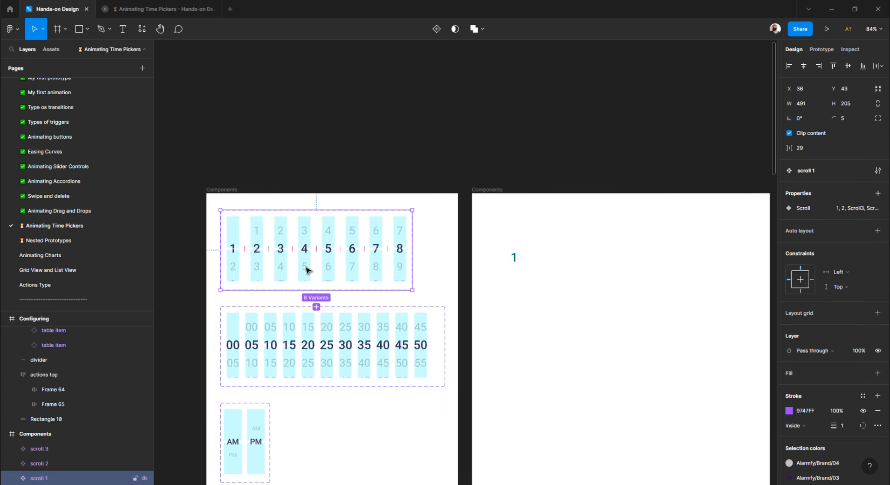
pyautogui.click(257, 273)
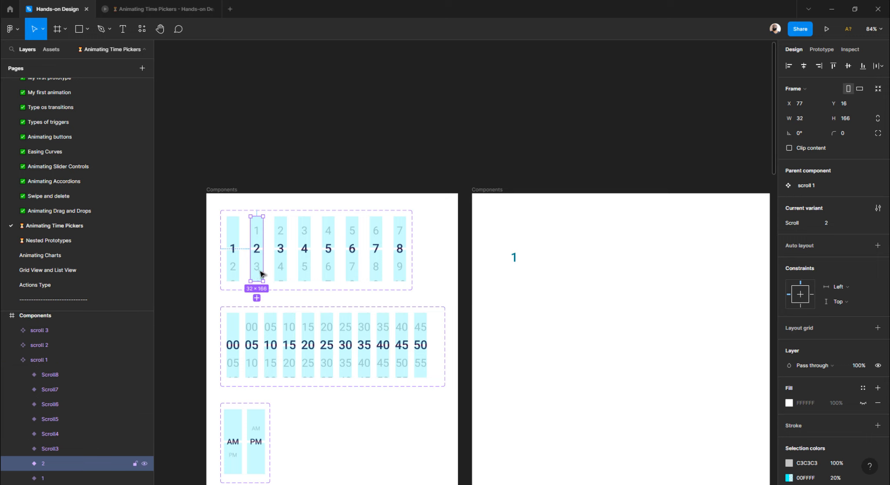
pyautogui.moveTo(260, 275); pyautogui.dragTo(610, 284)
pyautogui.hscroll(2, 602, 284)
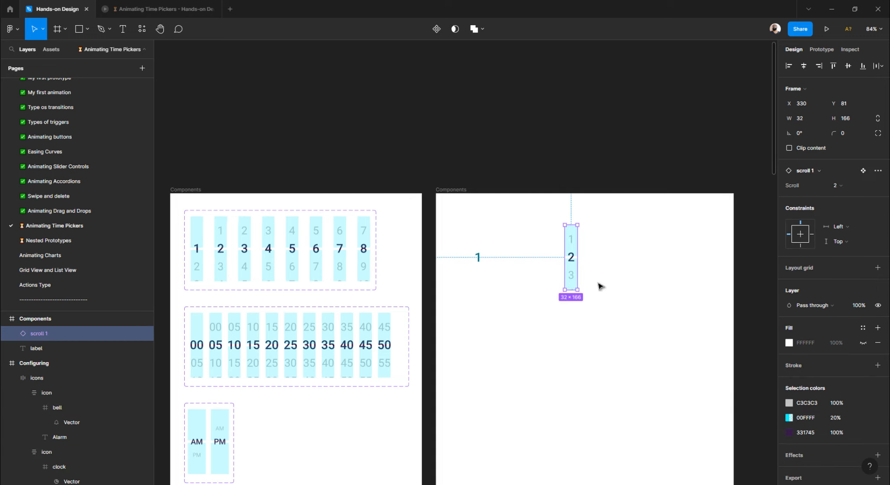
# - Detach the copied scroll 1 instance from its component and select its Mask group layer
pyautogui.doubleClick(574, 282)
pyautogui.click(592, 284)
pyautogui.click(573, 270)
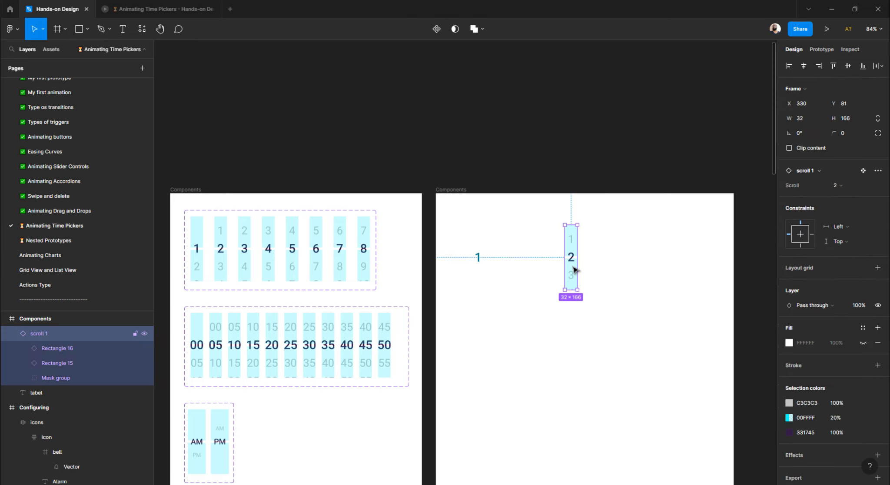
pyautogui.rightClick(574, 269)
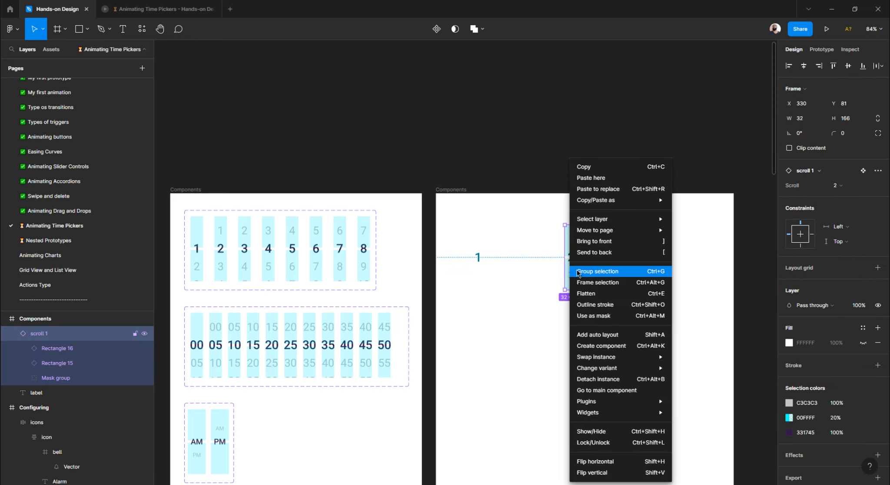
pyautogui.click(607, 378)
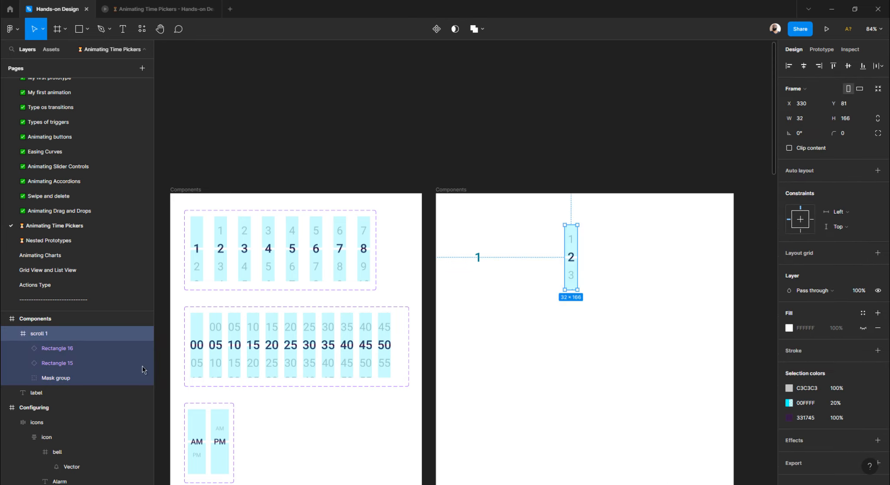
pyautogui.click(56, 379)
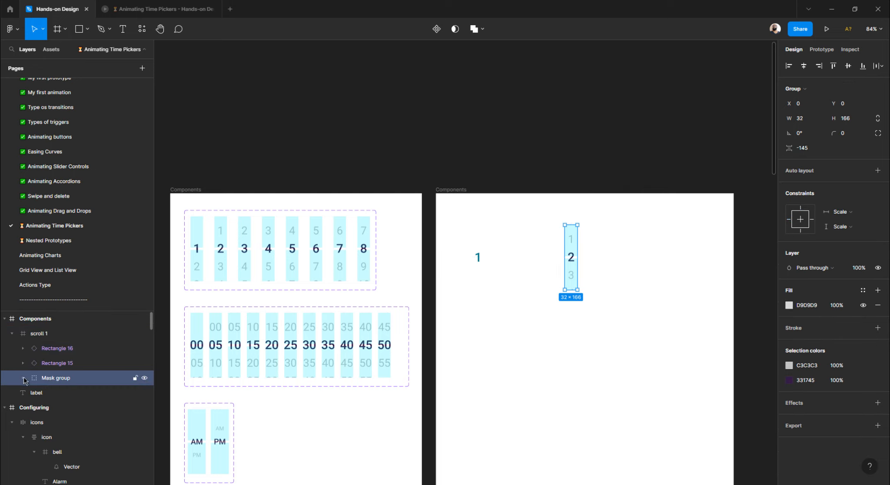
# - Examine the layers of the detached scroll 1: the mask group's Scroll 1/Default and Rectangle 15, plus the two overlay rectangles
pyautogui.click(23, 379)
pyautogui.click(69, 394)
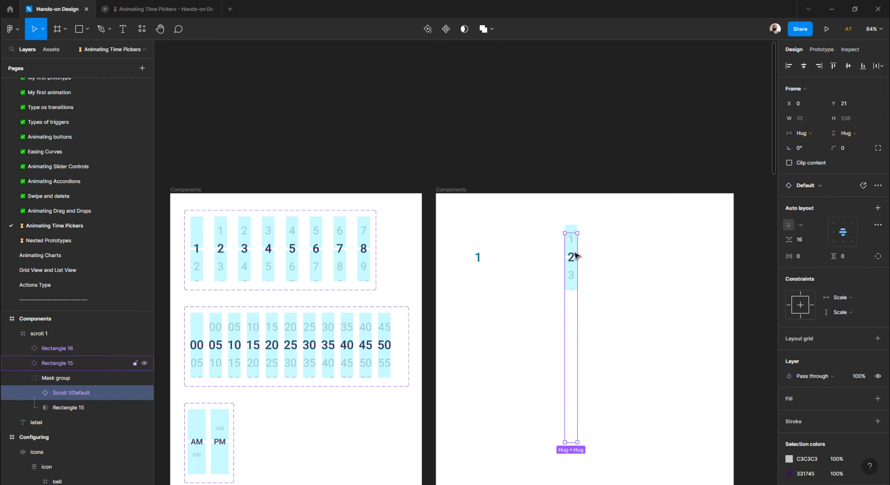
pyautogui.click(71, 408)
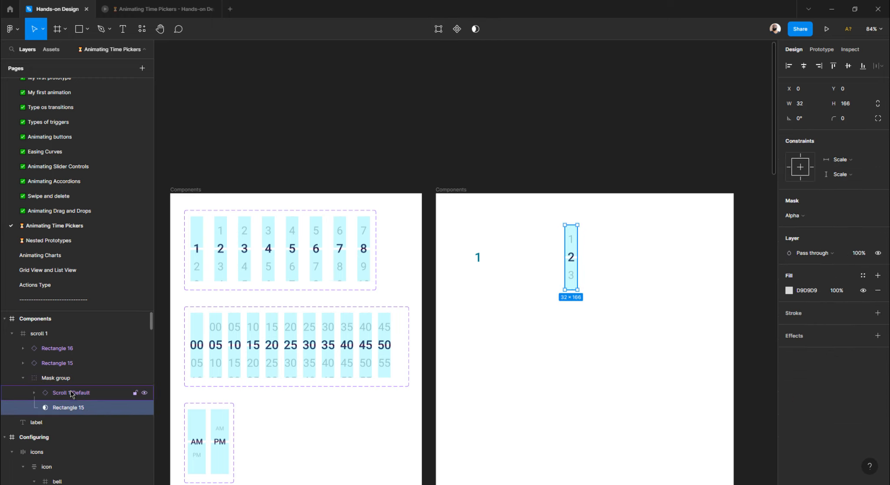
pyautogui.click(67, 393)
pyautogui.click(61, 363)
pyautogui.click(58, 349)
pyautogui.click(55, 363)
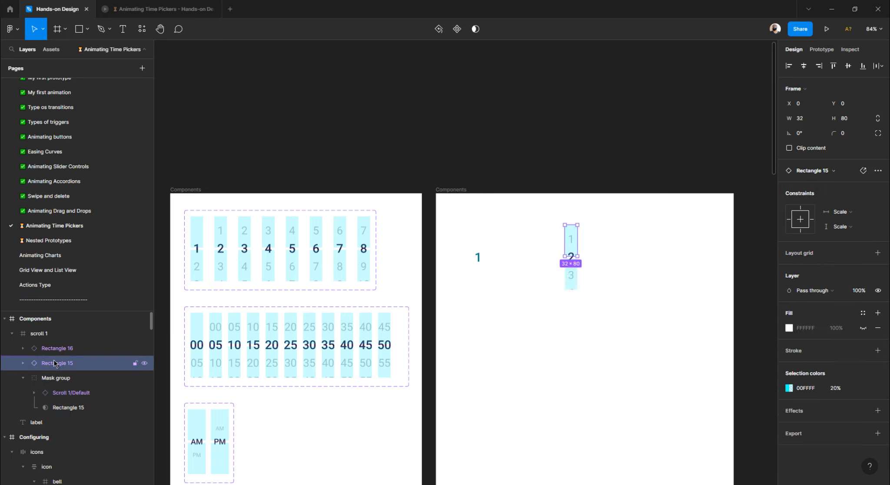
pyautogui.click(515, 302)
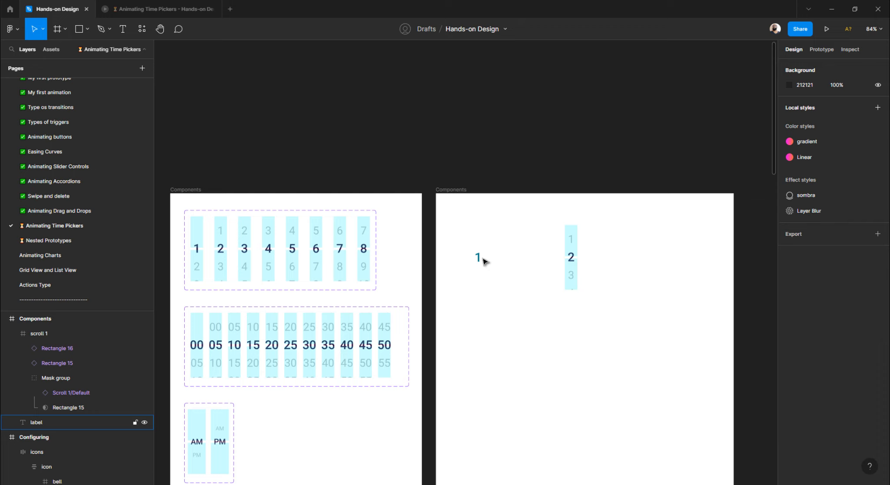
# - Duplicate the teal digit 1 directly below the original at Y 198 and change the copy's text to 2
pyautogui.click(482, 259)
pyautogui.hscroll(-1, 487, 258)
pyautogui.click(491, 274)
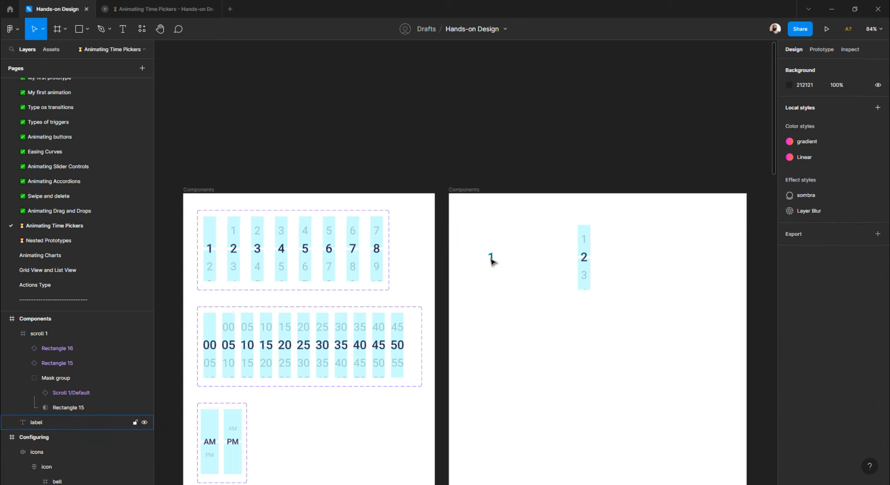
pyautogui.click(491, 258)
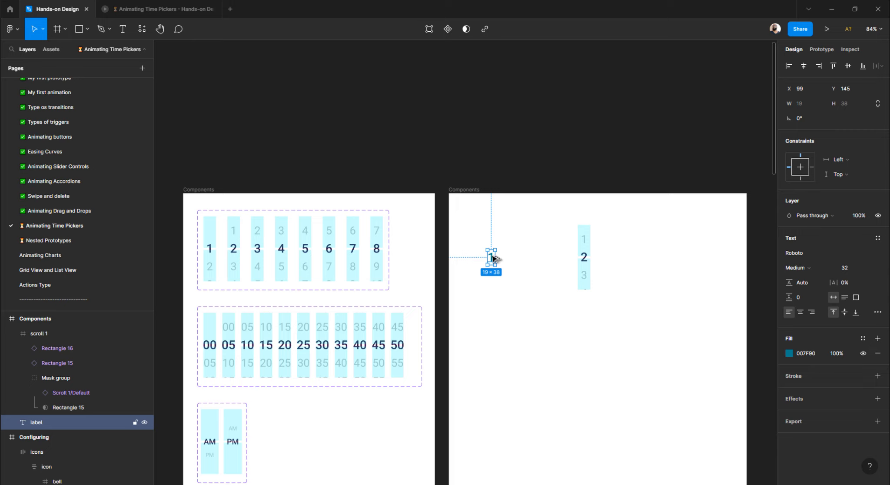
pyautogui.keyDown('alt'); pyautogui.moveTo(494, 258); pyautogui.dragTo(494, 279); pyautogui.keyUp('alt')
pyautogui.scroll(2, 492, 279)
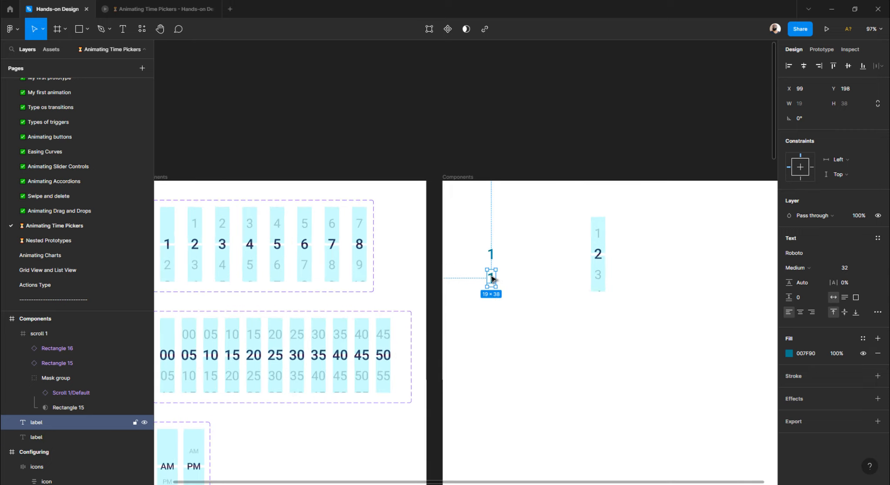
pyautogui.doubleClick(491, 278)
pyautogui.write('2')
pyautogui.press('Escape')
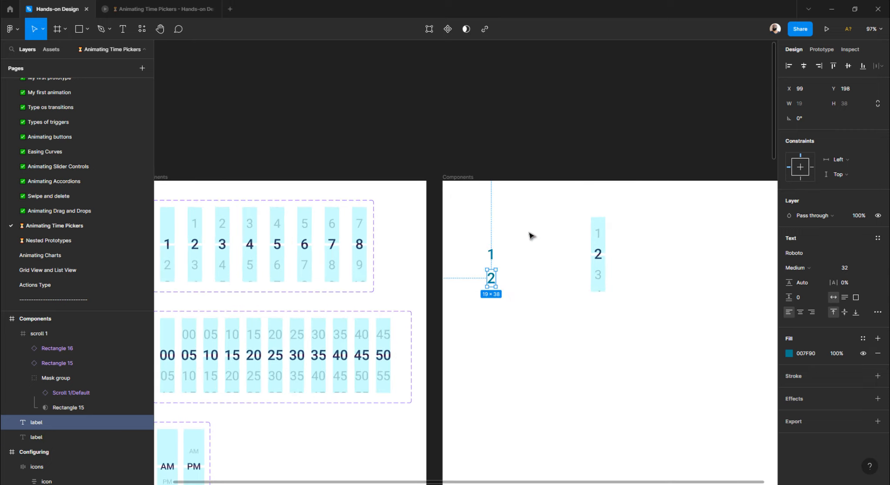
# - Wrap the teal digits 1 and 2 in a vertical auto layout frame and name it Scroll
pyautogui.moveTo(529, 229); pyautogui.dragTo(463, 323)
pyautogui.hotkey('shift', 'a')
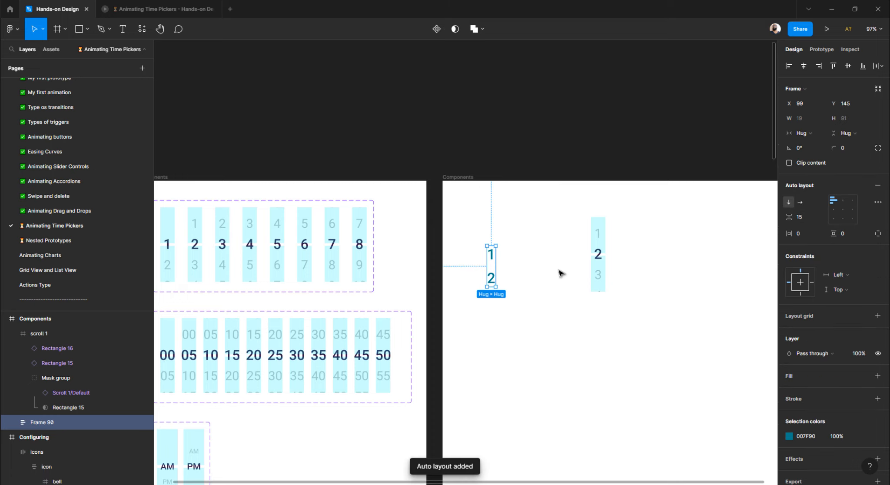
pyautogui.click(598, 260)
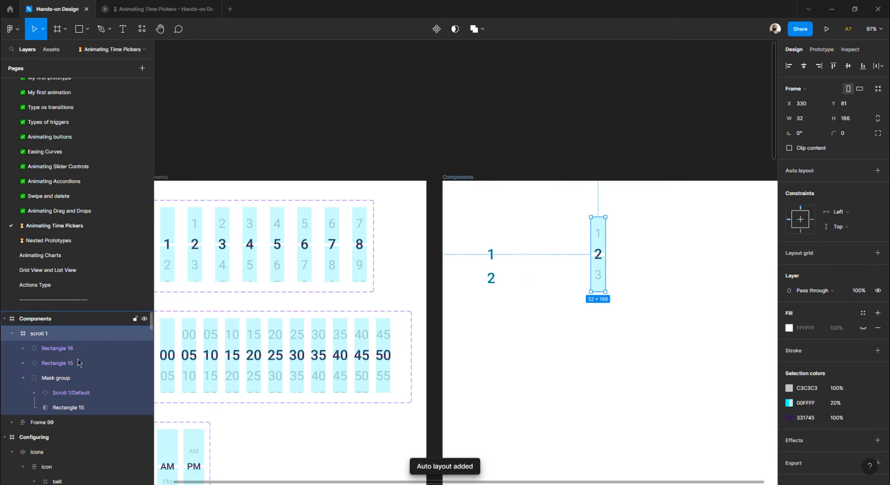
pyautogui.click(69, 393)
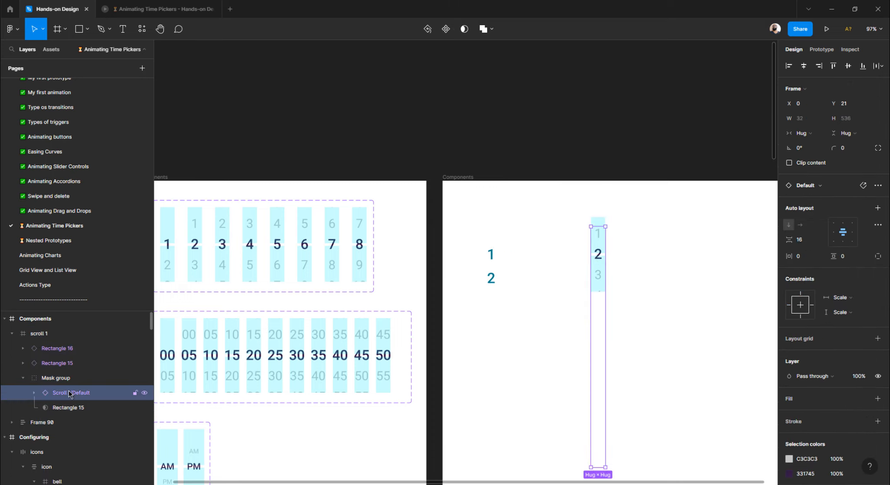
pyautogui.click(491, 272)
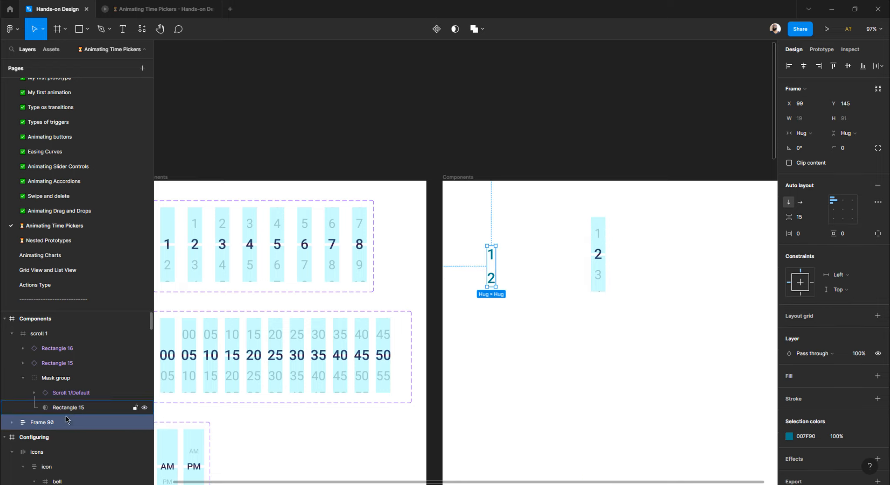
pyautogui.doubleClick(47, 424)
pyautogui.write('Scr')
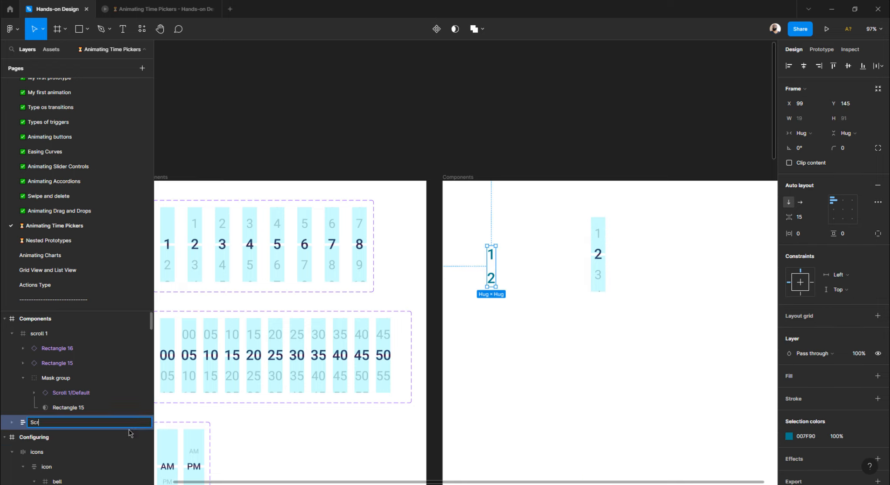
pyautogui.write('oll')
pyautogui.press('Return')
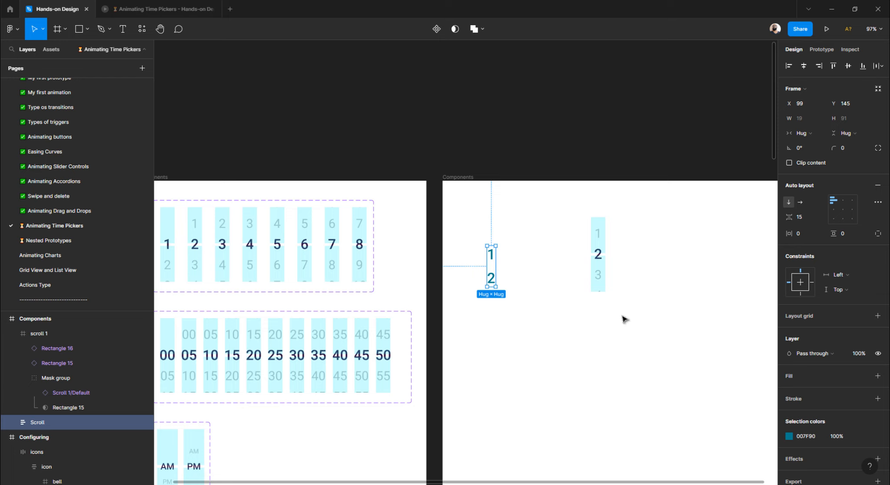
# - Set the Scroll auto layout's vertical spacing between items to 24
pyautogui.click(507, 282)
pyautogui.doubleClick(492, 279)
pyautogui.click(498, 260)
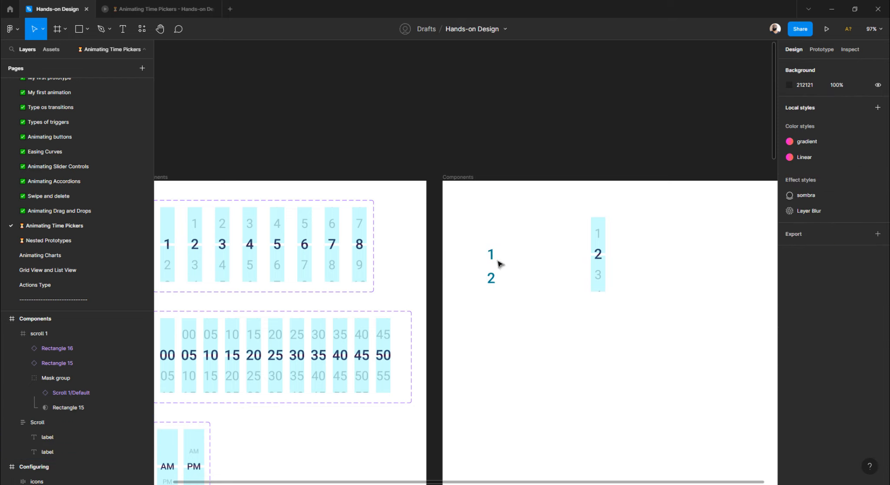
pyautogui.click(489, 253)
pyautogui.click(804, 217)
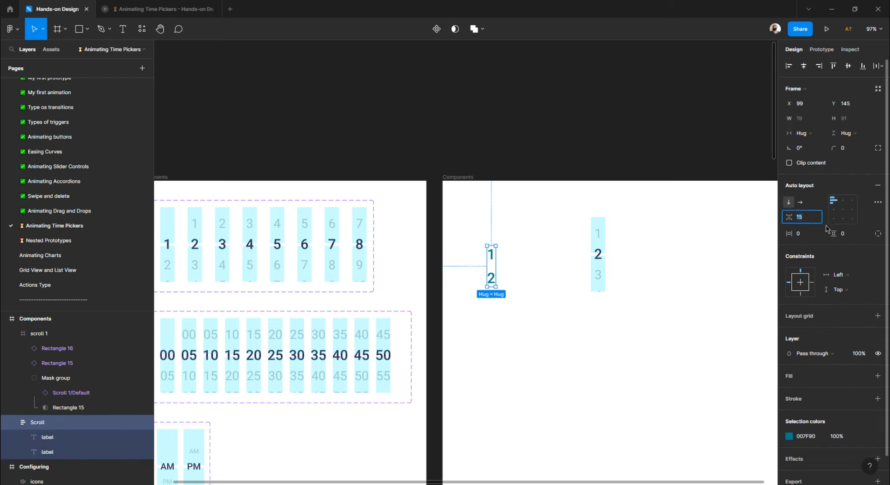
pyautogui.press('Up')
pyautogui.write('24')
pyautogui.press('Return')
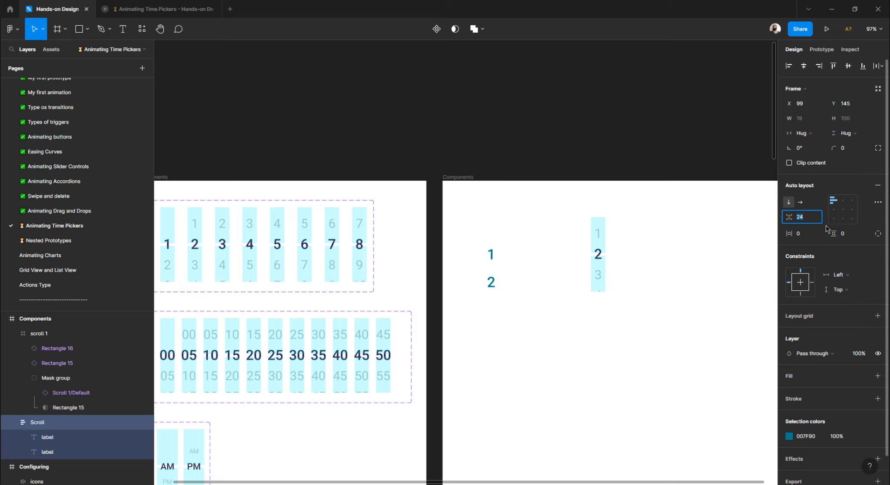
# - Duplicate the digit 2 label ten times inside Scroll so the column holds twelve labels
pyautogui.click(493, 285)
pyautogui.hotkey('ctrl', 'd')
pyautogui.hotkey('ctrl', 'd')
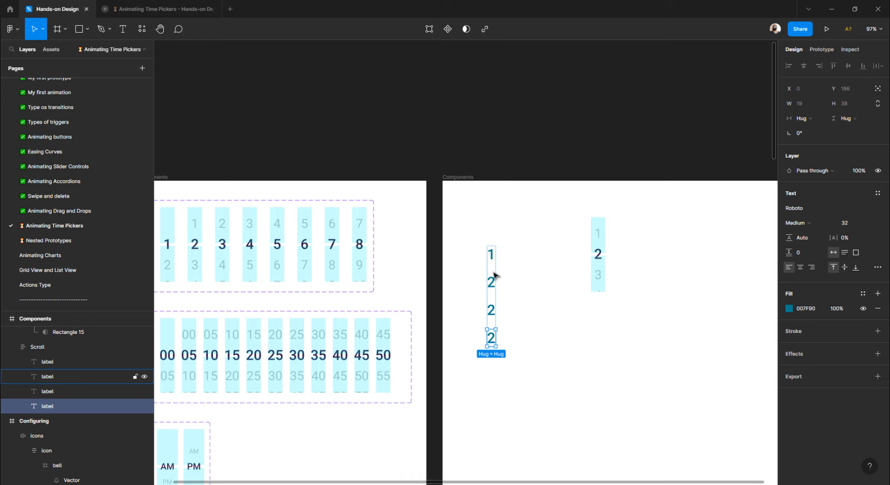
pyautogui.hotkey('ctrl', 'd')
pyautogui.hotkey('ctrl', 'd')
pyautogui.hotkey('ctrl', 'd')
pyautogui.hotkey('ctrl', 'd')
pyautogui.hotkey('ctrl', 'd')
pyautogui.hotkey('ctrl', 'd')
pyautogui.hotkey('ctrl', 'd')
pyautogui.hotkey('ctrl', 'd')
# - Renumber the duplicated labels in the Scroll column consecutively from 3 to 12
pyautogui.scroll(-2, 491, 304)
pyautogui.click(478, 226)
pyautogui.write('3')
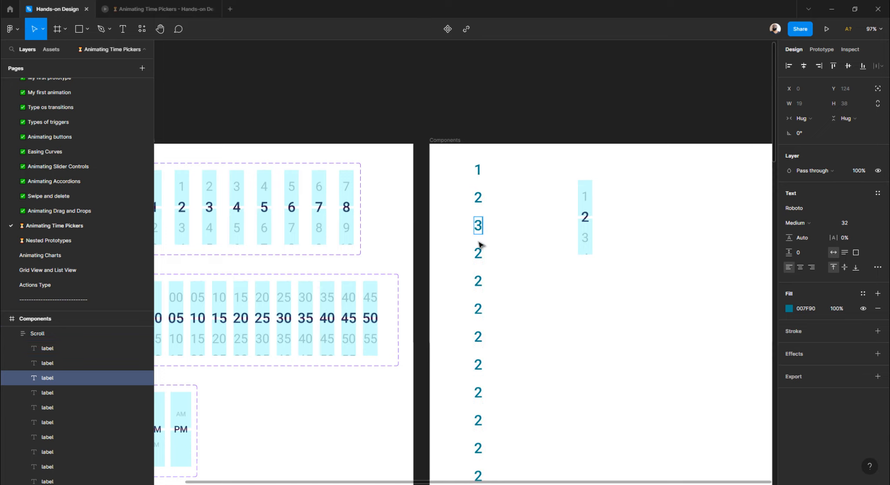
pyautogui.click(478, 253)
pyautogui.press('Return')
pyautogui.write('4')
pyautogui.click(479, 281)
pyautogui.press('Return')
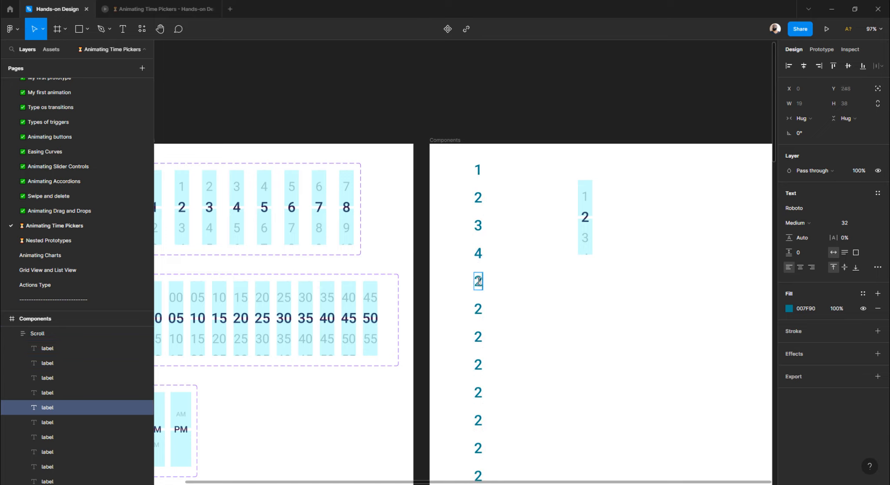
pyautogui.write('5')
pyautogui.click(478, 308)
pyautogui.press('Return')
pyautogui.write('6')
pyautogui.click(478, 337)
pyautogui.press('Return')
pyautogui.write('7')
pyautogui.click(479, 364)
pyautogui.press('Return')
pyautogui.write('8')
pyautogui.click(478, 392)
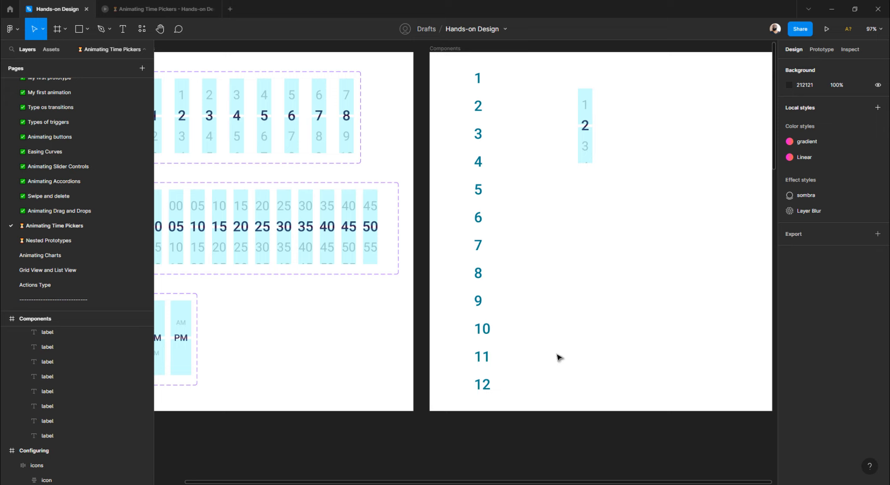
# - Centre the twelve number labels horizontally within the Scroll auto layout
pyautogui.scroll(2, 547, 348)
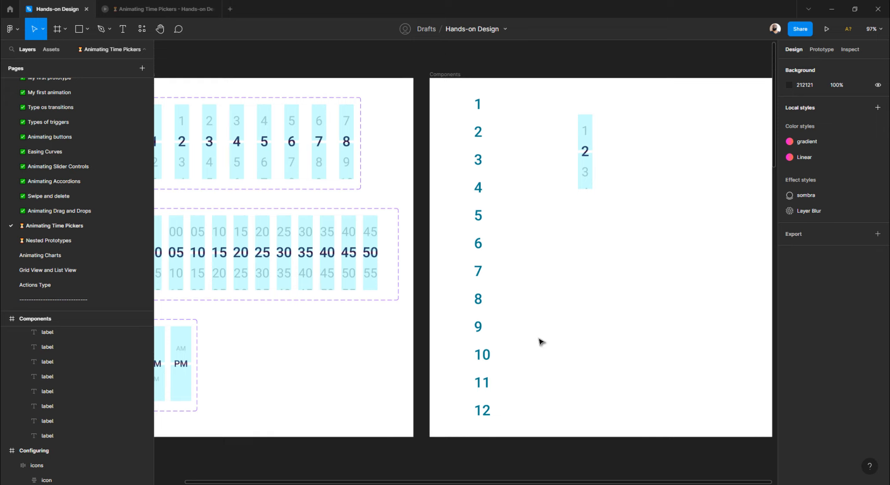
pyautogui.click(481, 256)
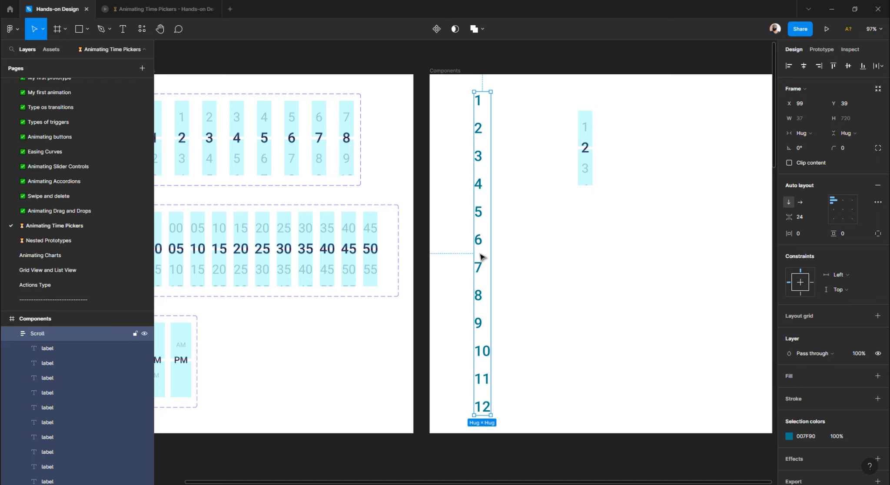
pyautogui.click(519, 233)
pyautogui.click(485, 218)
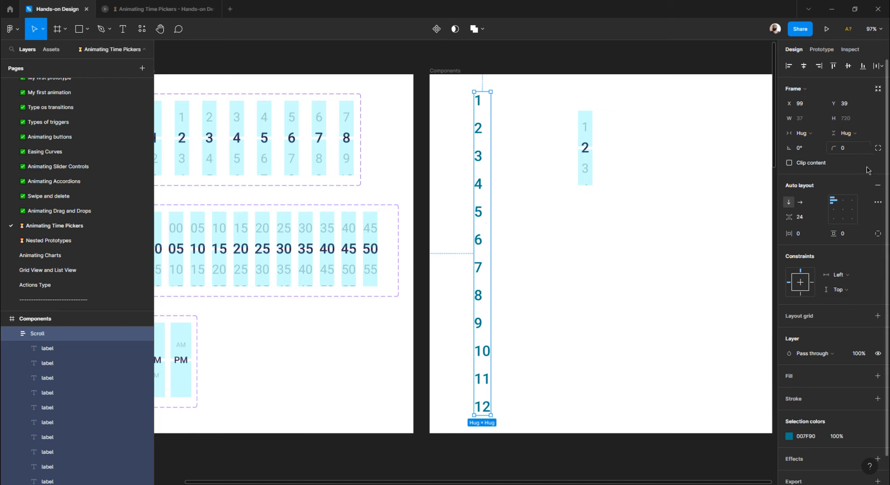
pyautogui.click(844, 211)
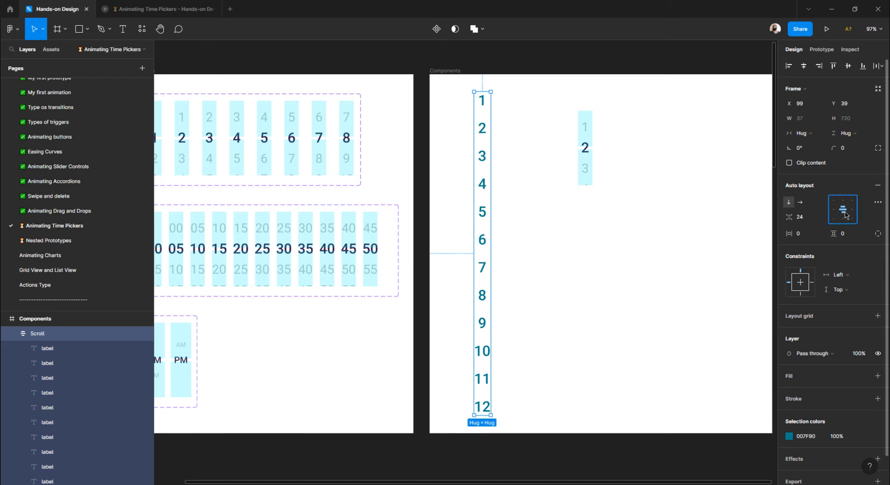
pyautogui.click(453, 100)
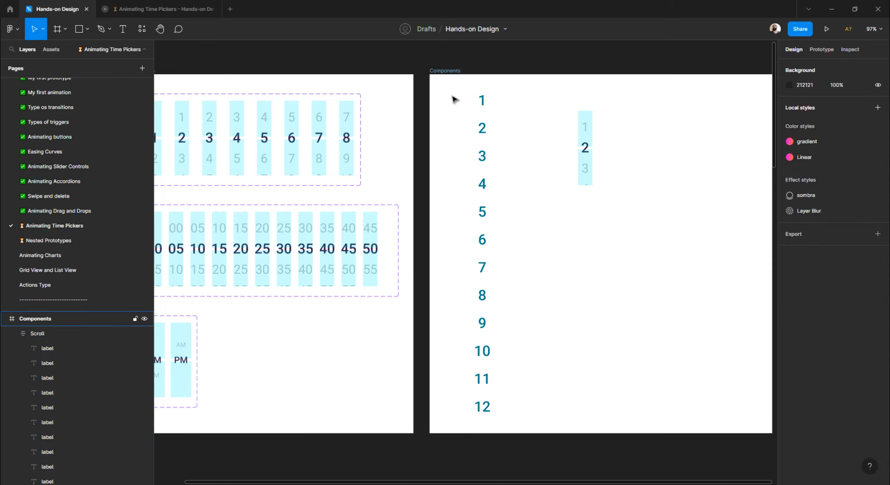
pyautogui.moveTo(448, 94); pyautogui.dragTo(515, 414)
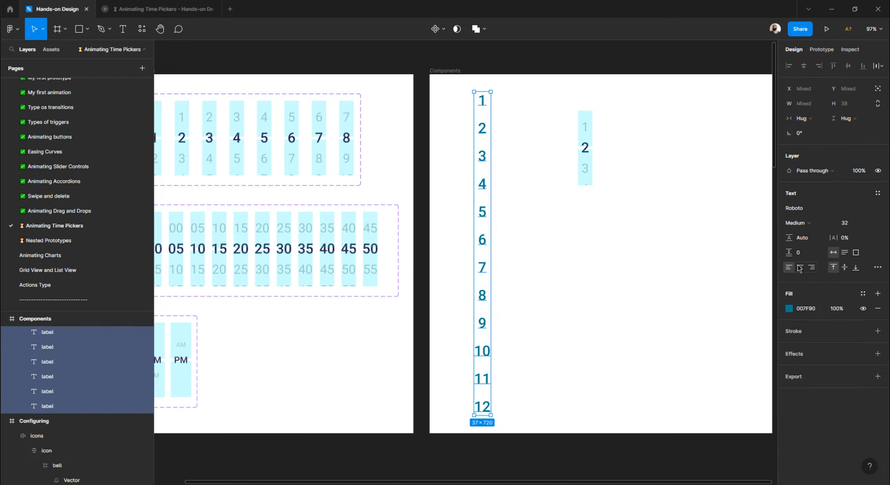
pyautogui.click(571, 292)
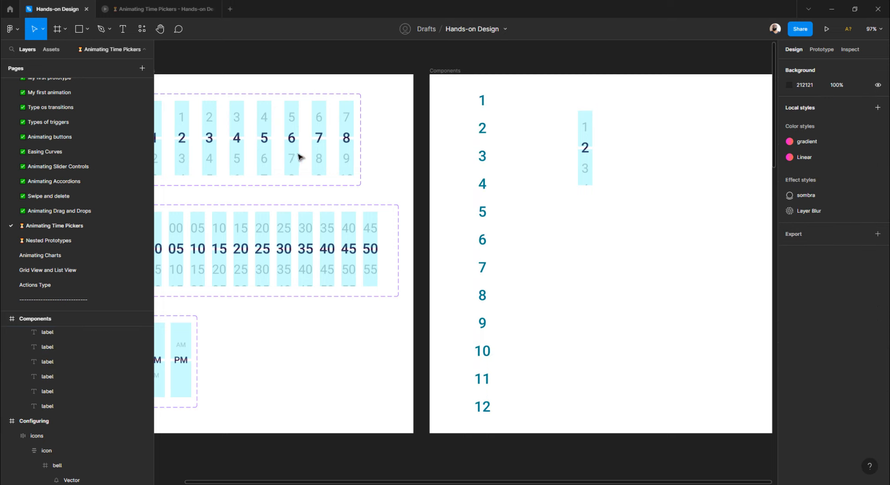
# - Draw a rectangle about 144 high beside the number column in the new Components frame and set its width to 32
pyautogui.hscroll(-1, 312, 145)
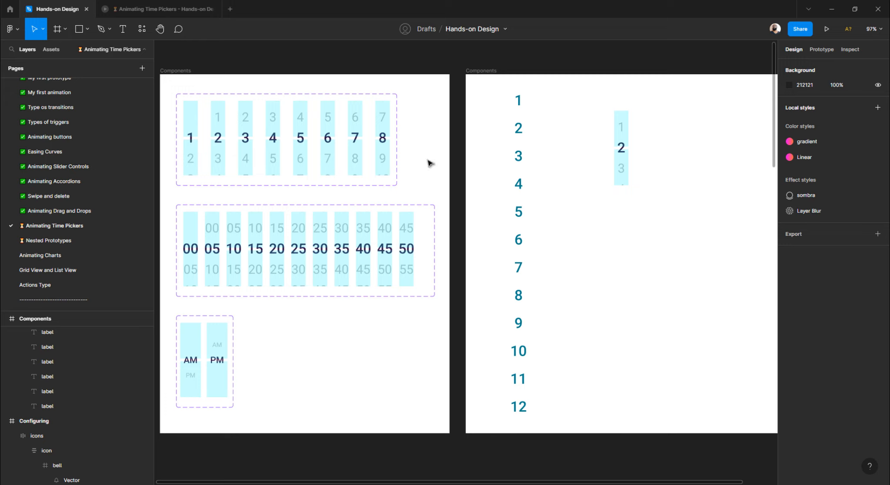
pyautogui.press('r')
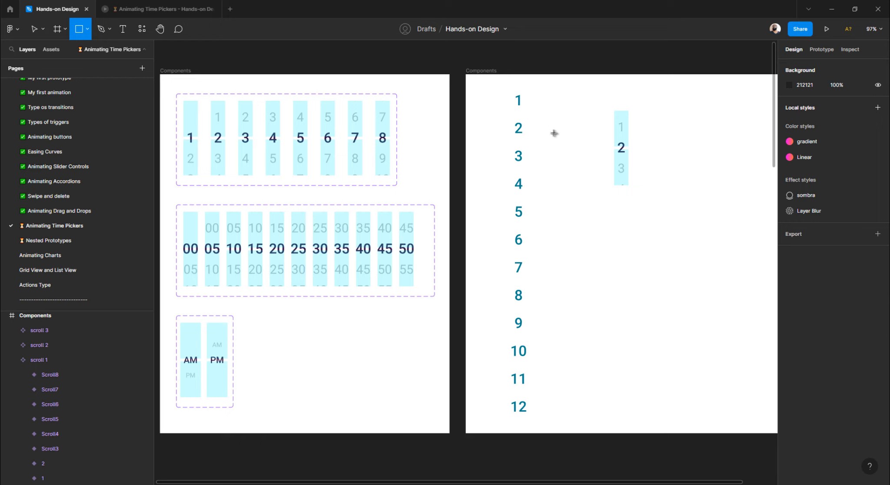
pyautogui.moveTo(545, 105); pyautogui.dragTo(561, 170)
pyautogui.click(809, 108)
pyautogui.write('32')
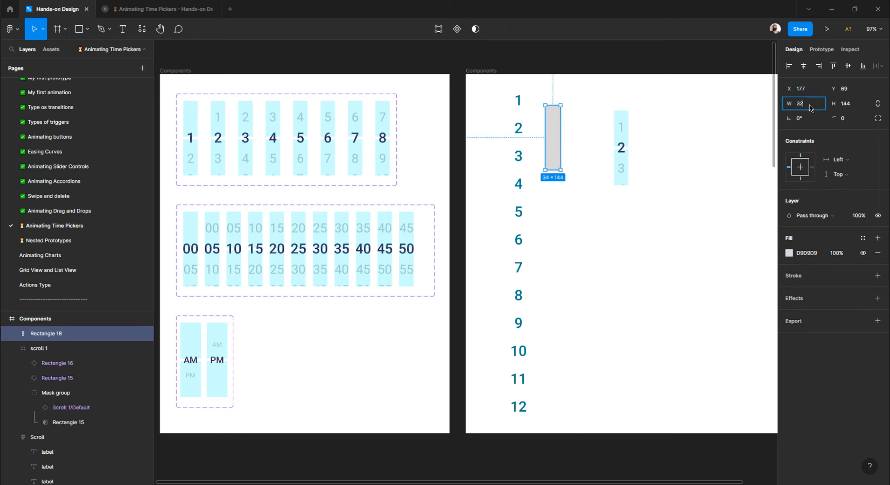
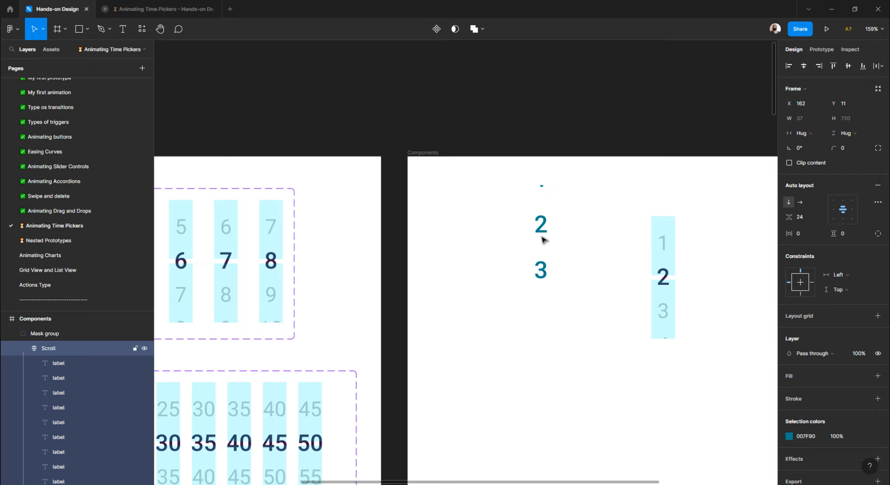
# - Move the Scroll column inside the mask group down to Y 75
pyautogui.hotkey('shift', 'Down')
pyautogui.hotkey('shift', 'Down')
pyautogui.hotkey('shift', 'Down')
pyautogui.hotkey('shift', 'Down')
pyautogui.hotkey('shift', 'Down')
pyautogui.hotkey('shift', 'Down')
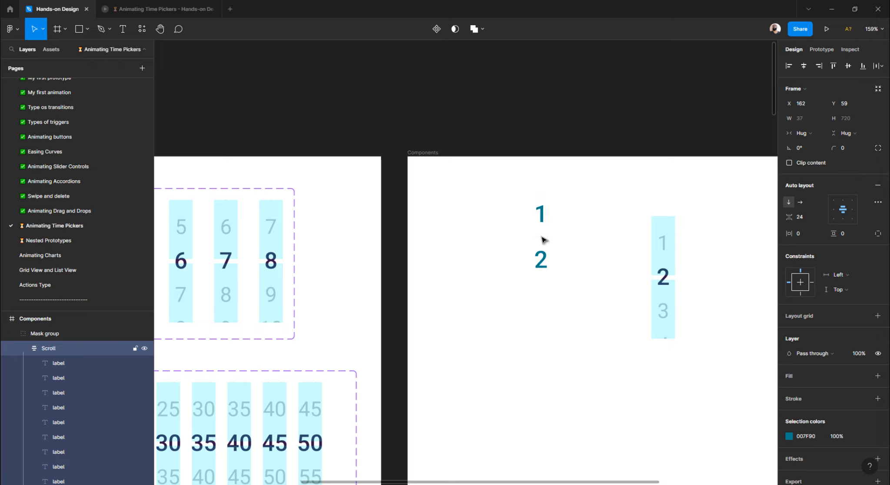
pyautogui.press('Down')
pyautogui.press('Down')
pyautogui.press('Down')
pyautogui.press('Down')
pyautogui.press('Down')
pyautogui.press('Down')
pyautogui.press('Down')
pyautogui.press('Down')
pyautogui.press('Down')
pyautogui.press('Down')
pyautogui.press('Down')
pyautogui.press('Down')
pyautogui.press('Down')
pyautogui.press('Down')
pyautogui.press('Down')
pyautogui.press('Down')
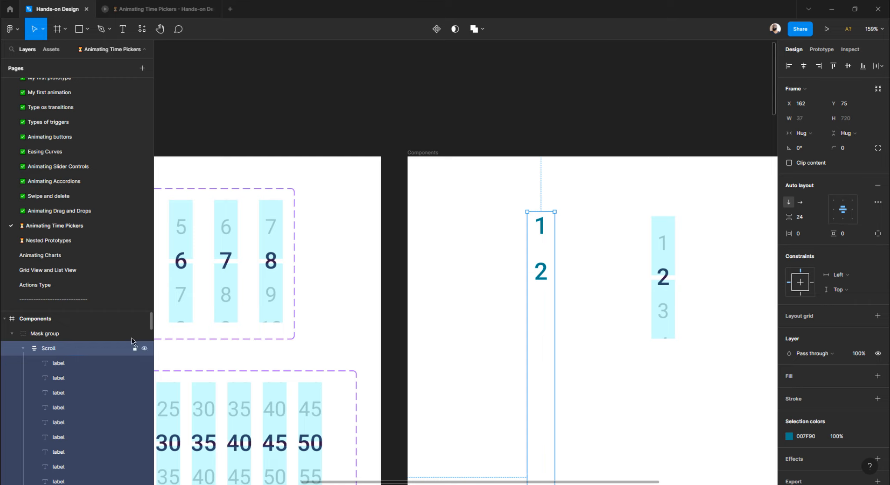
pyautogui.click(457, 207)
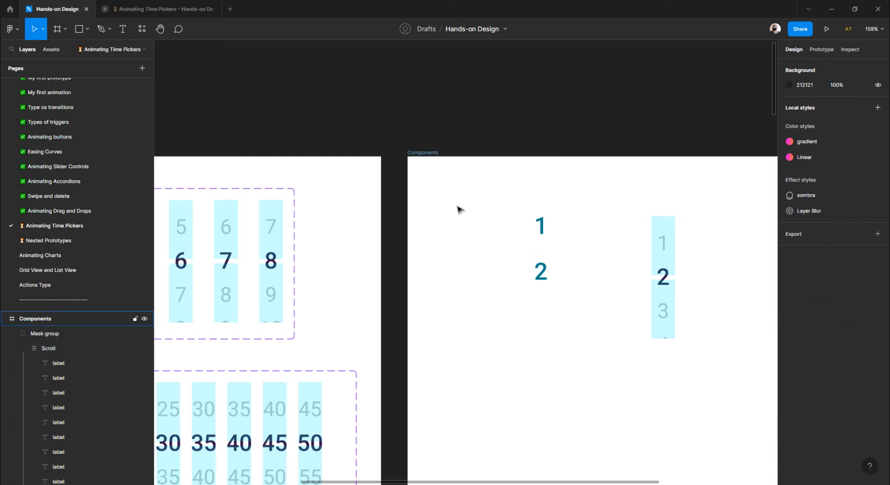
pyautogui.scroll(-10, 457, 206)
pyautogui.scroll(5, 256, 230)
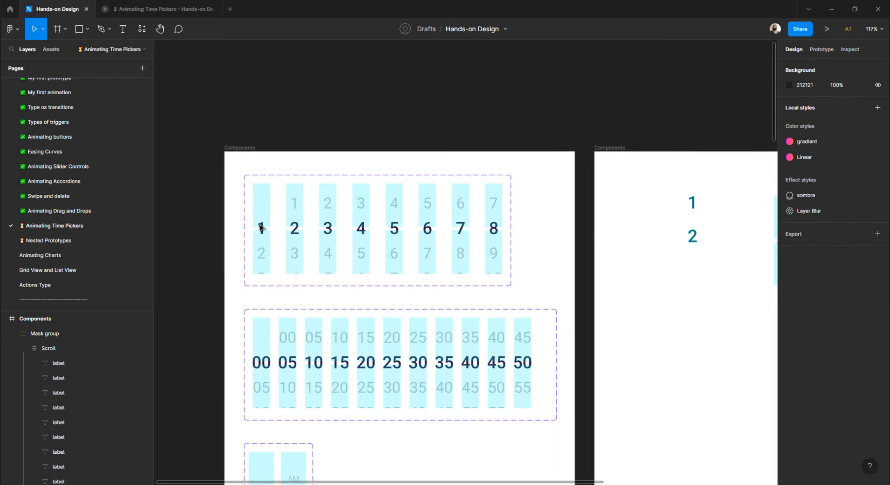
pyautogui.scroll(-5, 374, 247)
pyautogui.hscroll(3, 478, 254)
pyautogui.scroll(3, 455, 239)
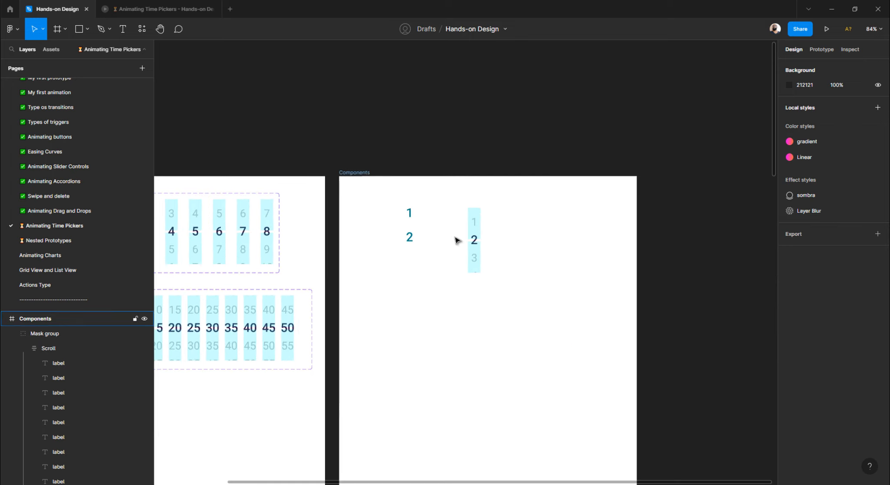
# - Set the fill of all twelve number labels in the Scroll column to light grey C6C6C6
pyautogui.click(403, 238)
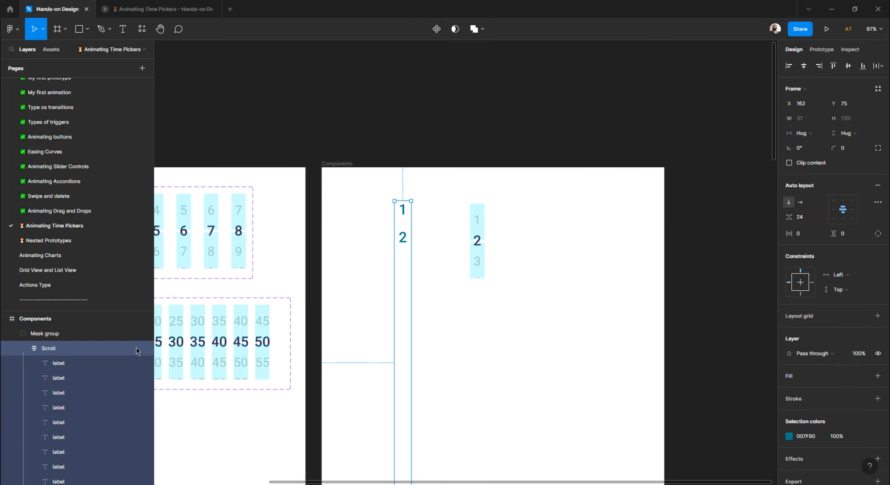
pyautogui.click(75, 364)
pyautogui.scroll(-1, 77, 365)
pyautogui.scroll(-5, 76, 365)
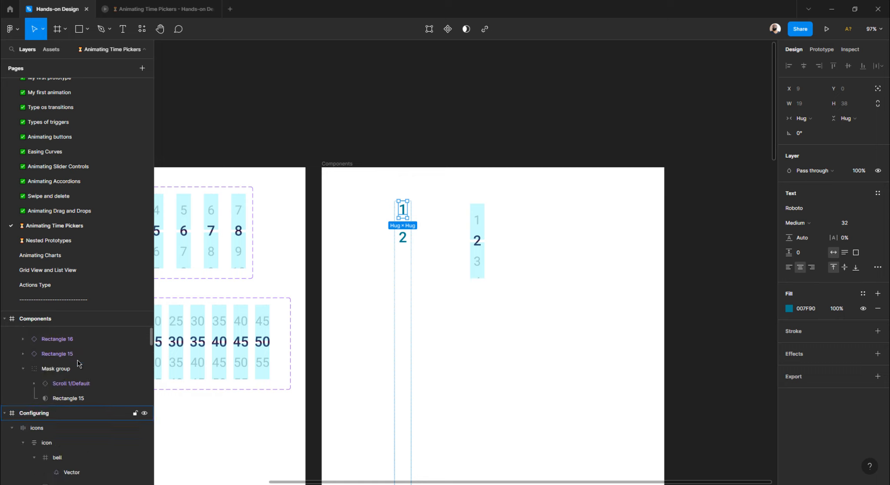
pyautogui.scroll(2, 76, 364)
pyautogui.keyDown('shift'); pyautogui.click(63, 388); pyautogui.keyUp('shift')
pyautogui.scroll(3, 62, 390)
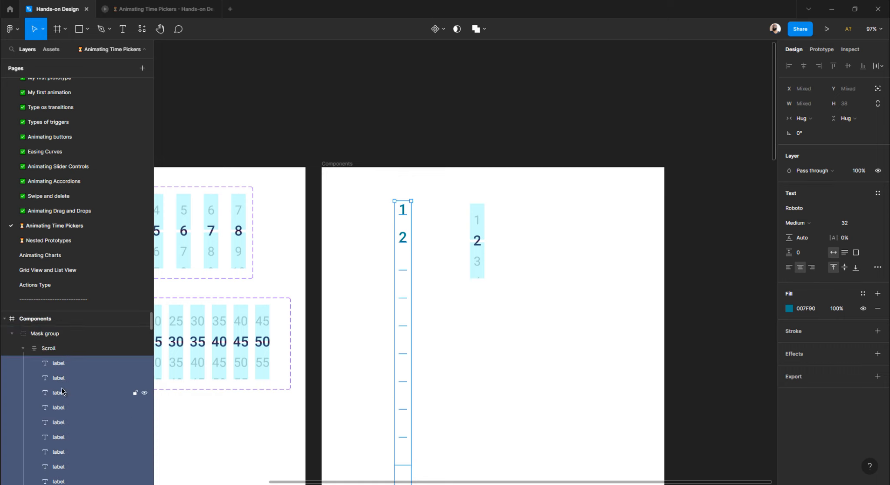
pyautogui.moveTo(72, 310); pyautogui.dragTo(72, 238)
pyautogui.click(59, 290)
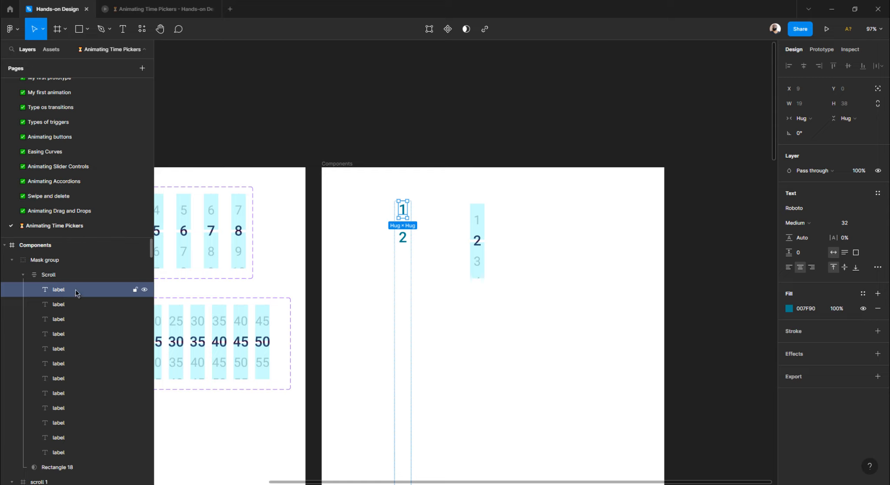
pyautogui.keyDown('shift'); pyautogui.click(70, 453); pyautogui.keyUp('shift')
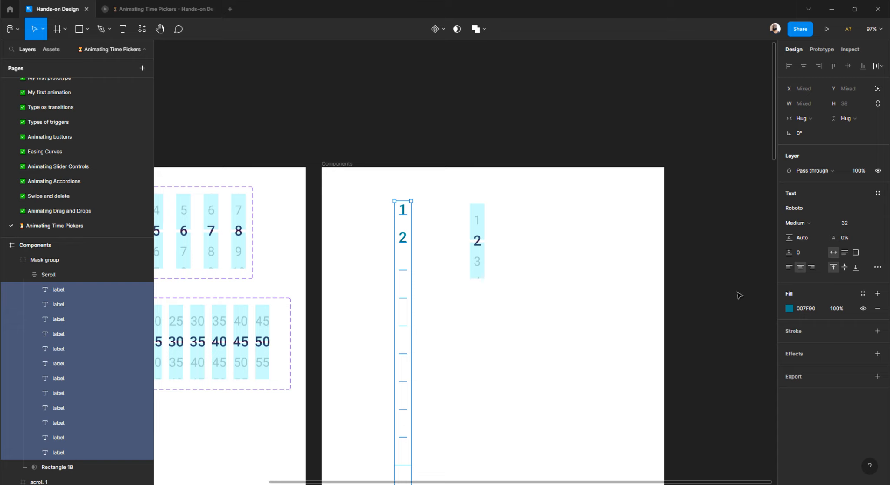
pyautogui.hscroll(-2, 520, 273)
pyautogui.scroll(1, 566, 270)
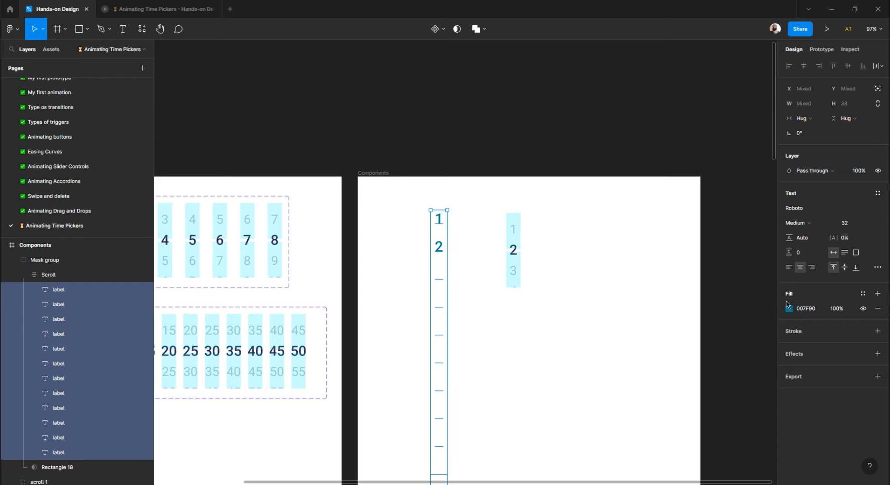
pyautogui.scroll(-2, 602, 292)
pyautogui.click(790, 309)
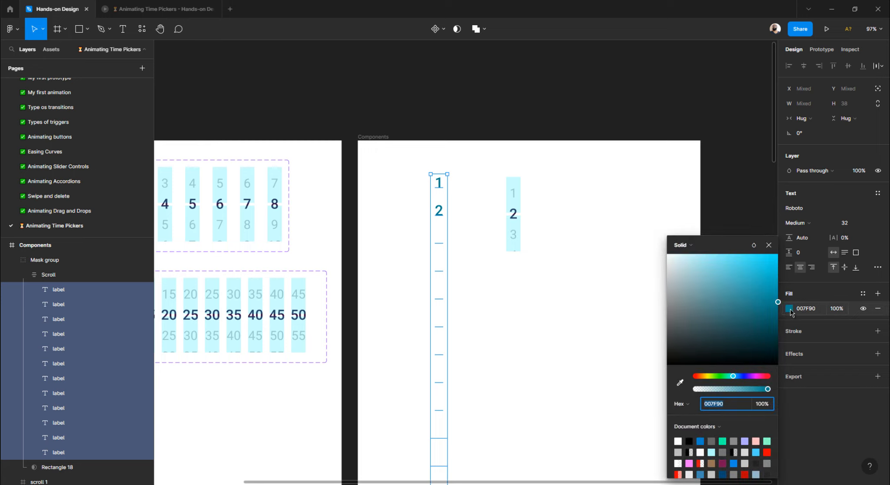
pyautogui.click(712, 441)
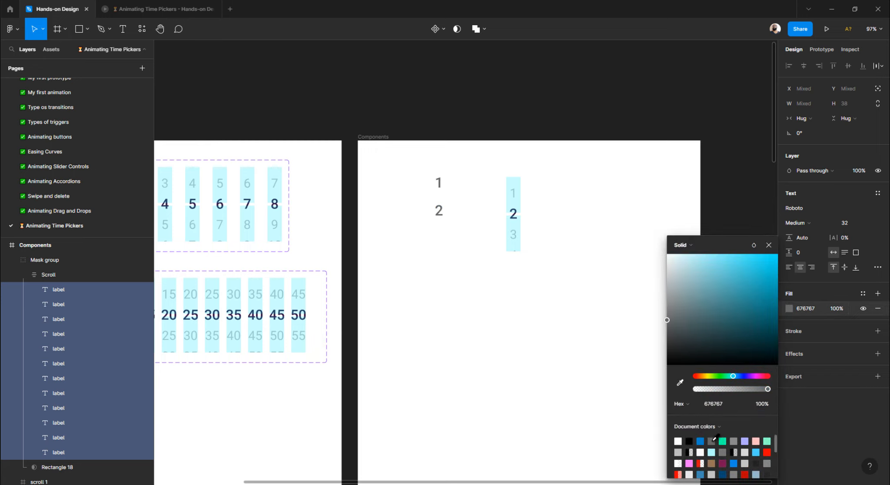
pyautogui.moveTo(668, 319); pyautogui.dragTo(660, 285)
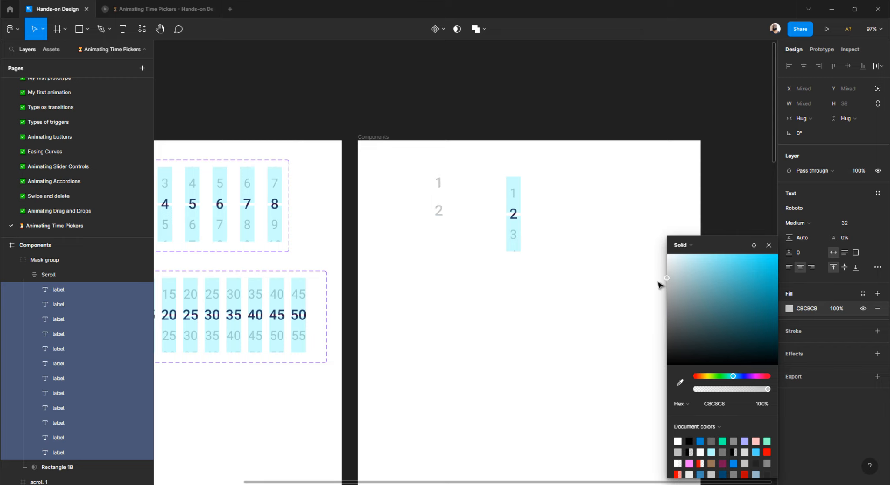
pyautogui.click(475, 135)
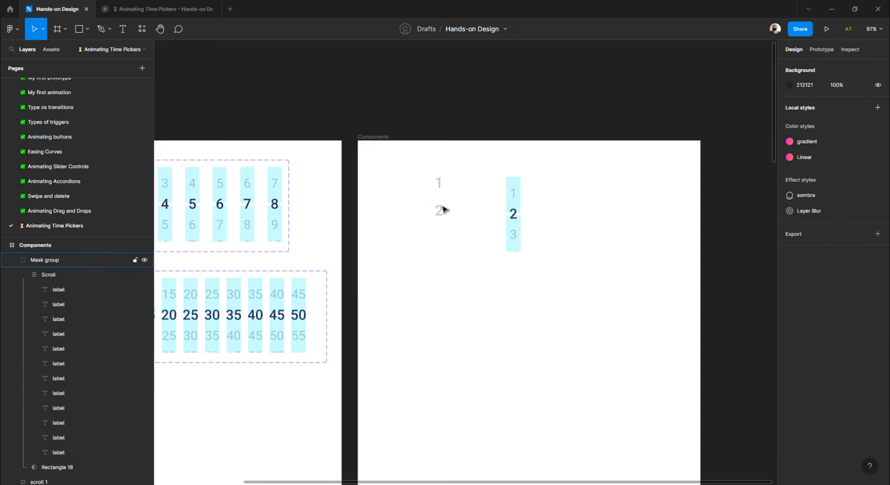
pyautogui.click(442, 210)
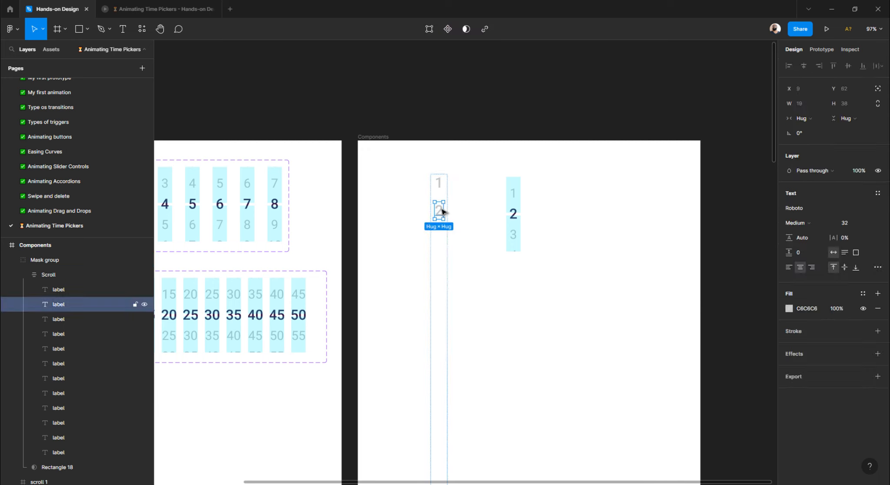
pyautogui.click(792, 309)
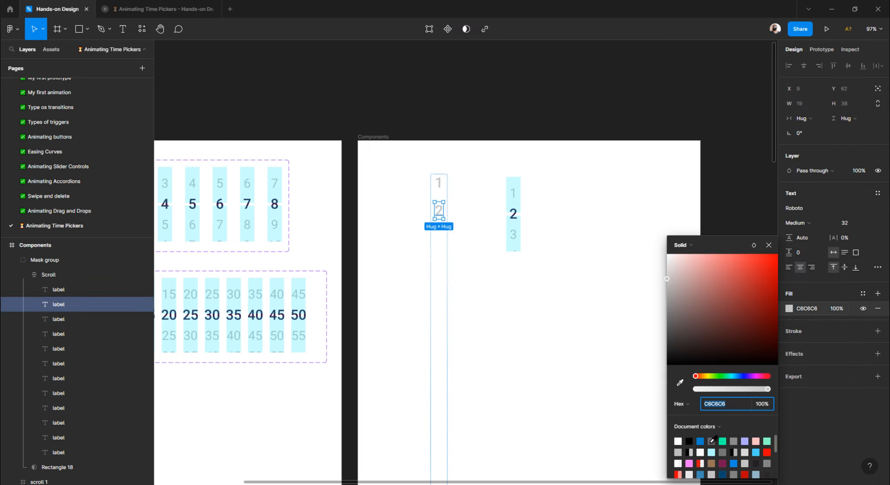
pyautogui.scroll(-10, 457, 298)
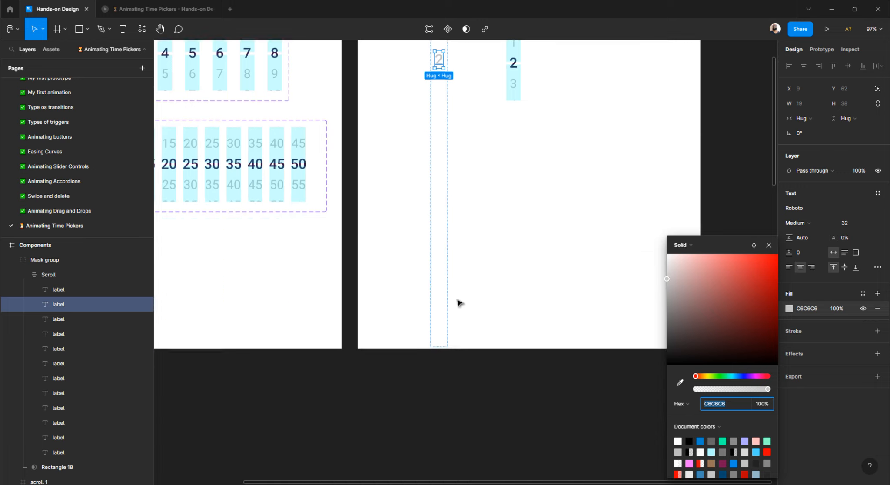
pyautogui.scroll(-3, 457, 303)
pyautogui.scroll(-3, 348, 322)
pyautogui.scroll(10, 332, 278)
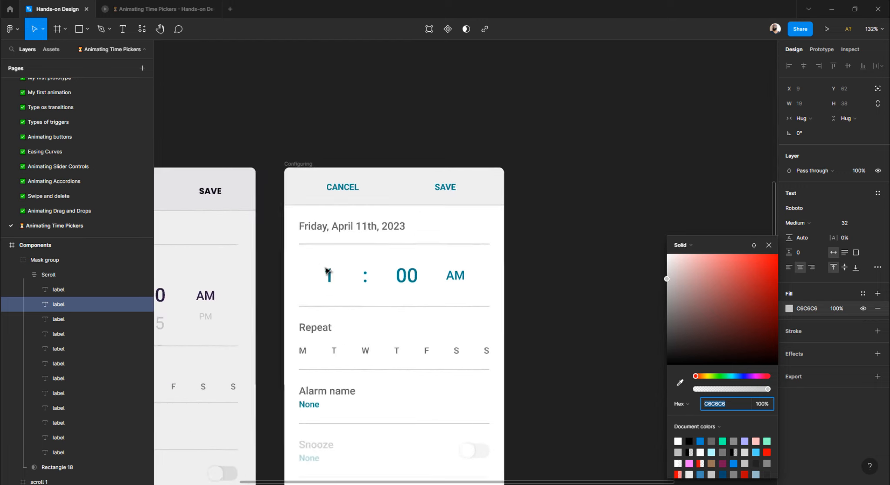
pyautogui.click(681, 382)
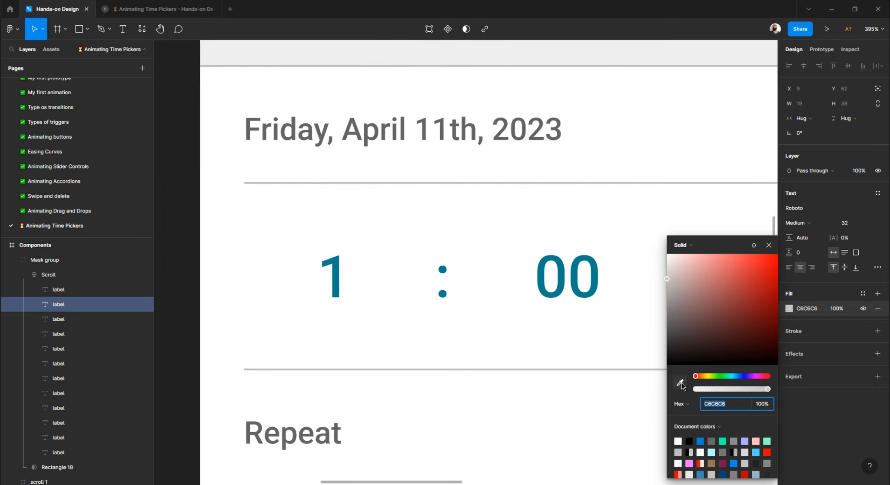
pyautogui.click(341, 278)
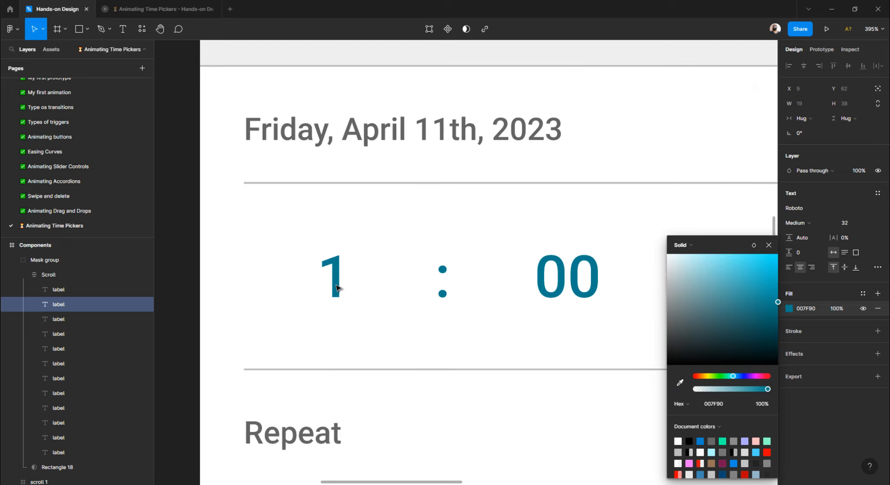
pyautogui.scroll(-8, 367, 282)
pyautogui.scroll(-5, 370, 282)
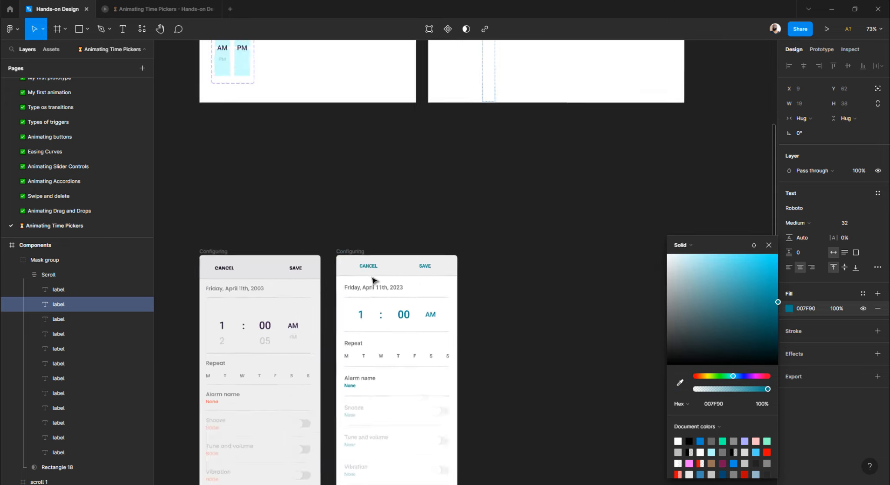
pyautogui.scroll(5, 374, 281)
pyautogui.scroll(3, 456, 215)
pyautogui.scroll(5, 457, 216)
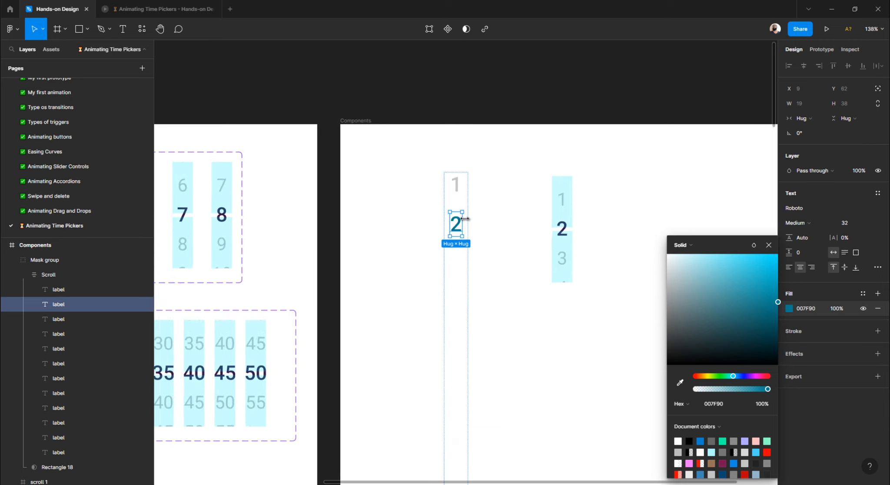
pyautogui.press('i')
pyautogui.click(457, 188)
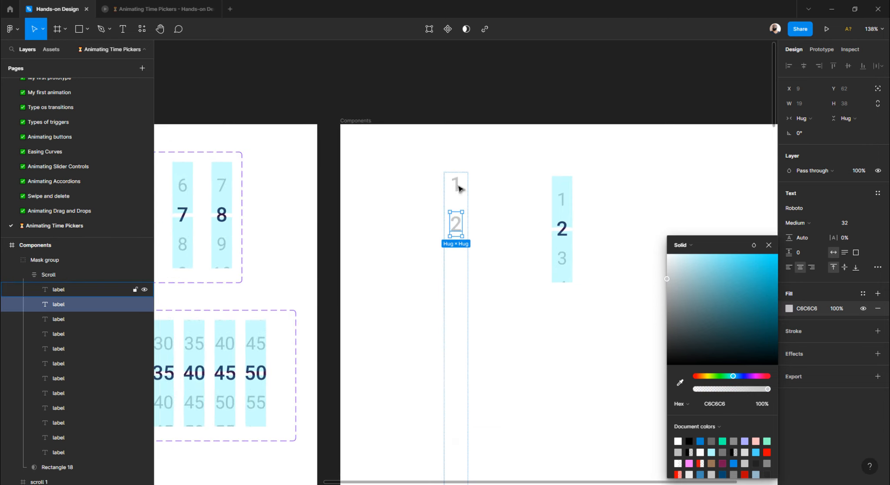
# - Recolour the number 1 label in the Scroll column with teal 007F90 sampled from the hour digit in the teal Configuring screen
pyautogui.click(458, 188)
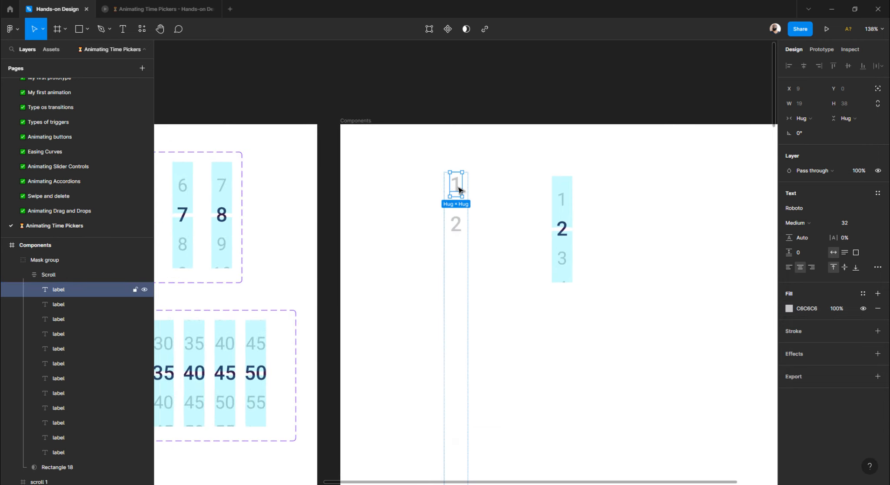
pyautogui.click(788, 310)
pyautogui.click(681, 382)
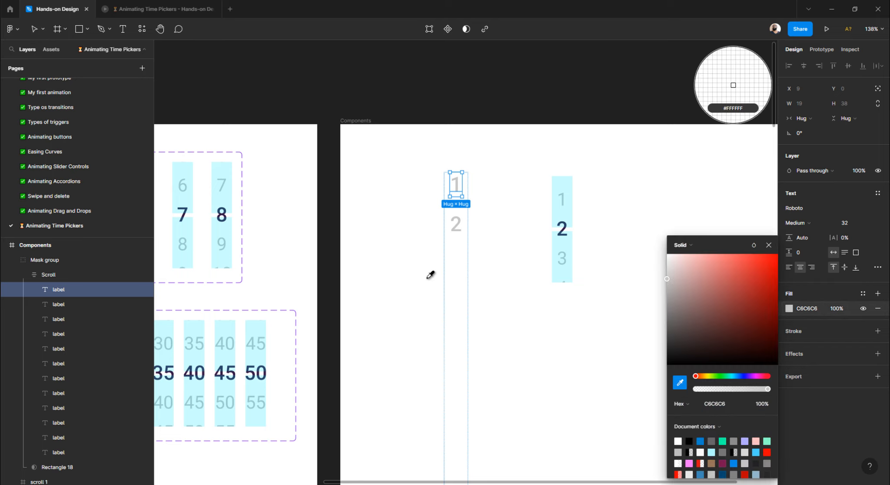
pyautogui.scroll(-5, 435, 276)
pyautogui.scroll(-10, 444, 278)
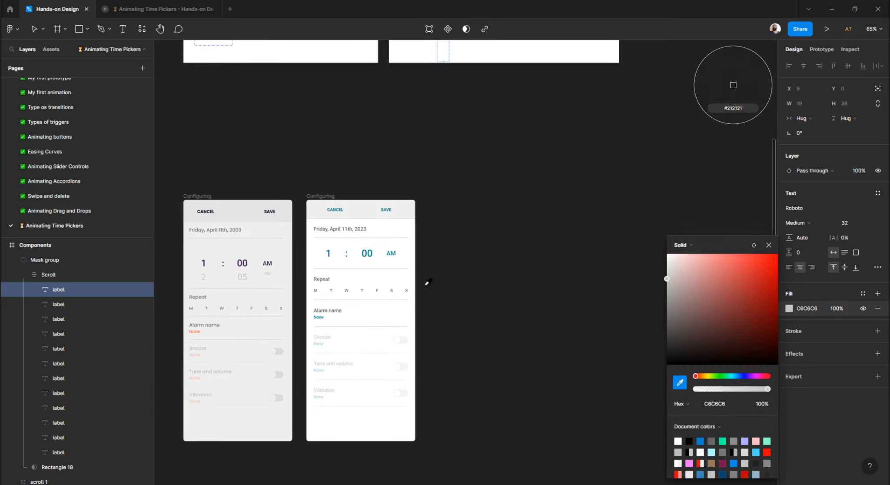
pyautogui.scroll(5, 370, 260)
pyautogui.scroll(5, 348, 255)
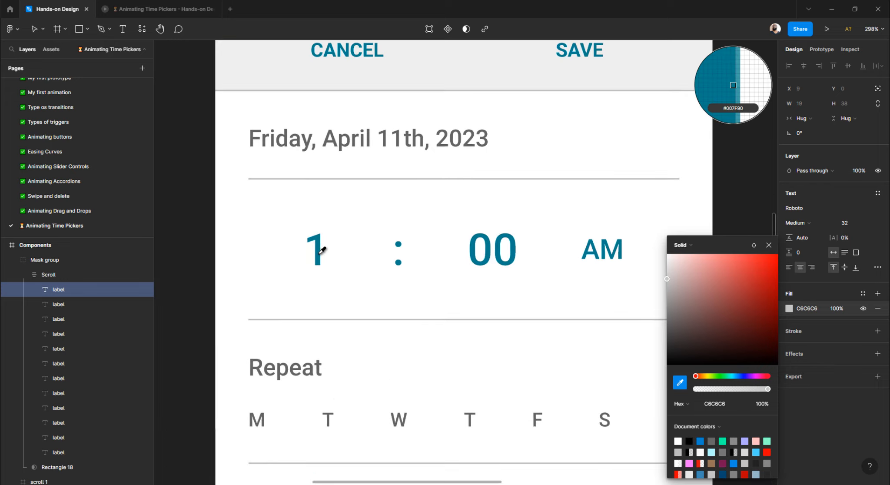
pyautogui.click(319, 250)
pyautogui.scroll(-3, 374, 263)
pyautogui.scroll(-5, 377, 266)
pyautogui.scroll(5, 445, 302)
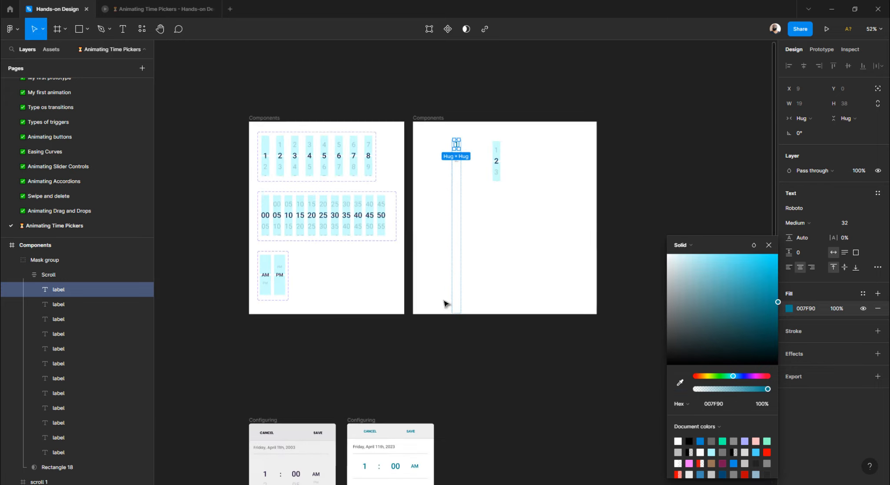
pyautogui.scroll(3, 455, 292)
pyautogui.scroll(3, 455, 289)
pyautogui.click(457, 288)
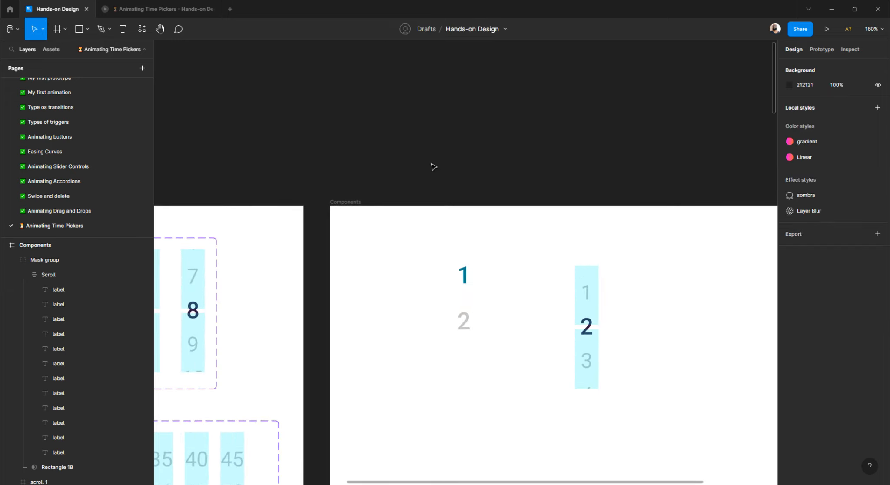
# - Move the Scroll column inside the mask group down to Y 115
pyautogui.click(462, 292)
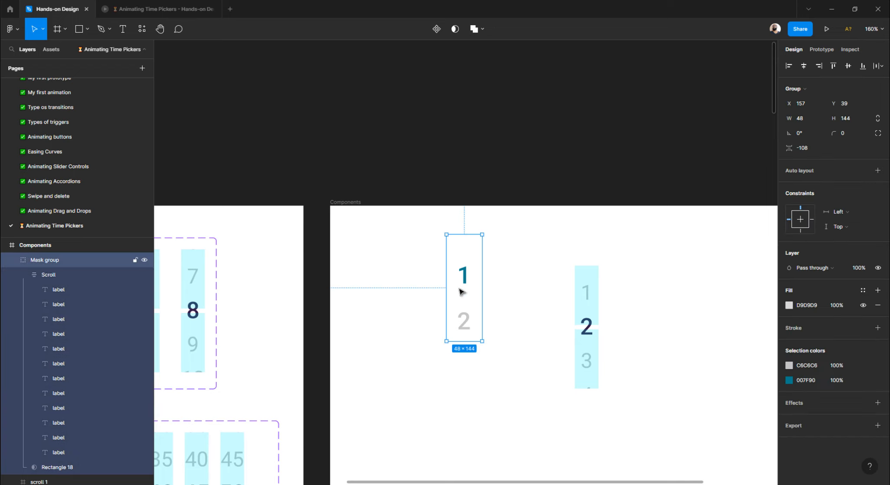
pyautogui.doubleClick(464, 320)
pyautogui.hotkey('shift', 'Down')
pyautogui.hotkey('shift', 'Down')
pyautogui.hotkey('shift', 'Down')
pyautogui.hotkey('shift', 'Down')
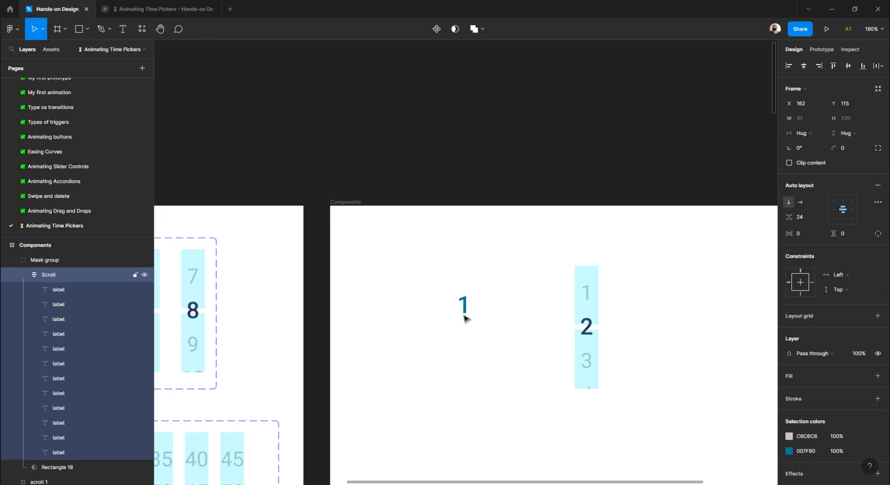
pyautogui.hotkey('shift', 'Up')
pyautogui.hotkey('shift', 'Up')
pyautogui.hotkey('shift', 'Down')
pyautogui.hotkey('shift', 'Down')
pyautogui.click(493, 207)
pyautogui.scroll(-3, 487, 211)
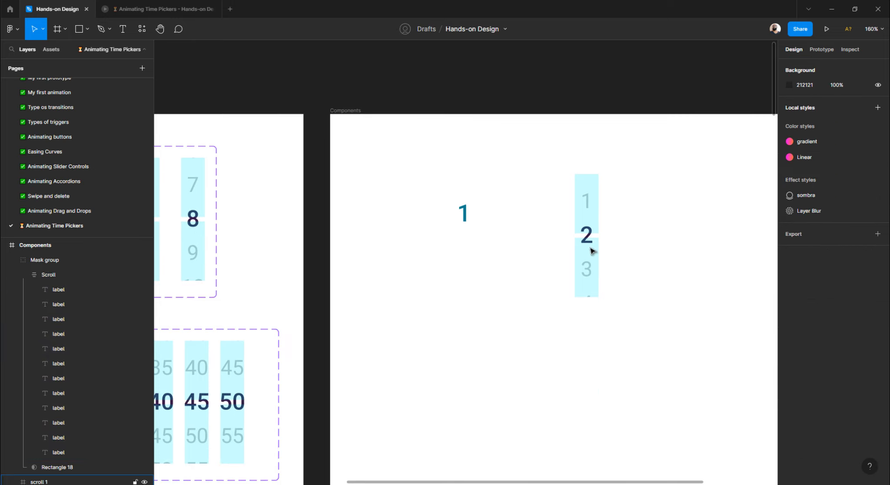
# - Move the reference scroll 1 frame away from the number column to X 448, Y 81 in the new Components frame
pyautogui.click(585, 272)
pyautogui.moveTo(585, 266); pyautogui.dragTo(675, 260)
pyautogui.click(503, 230)
# - Move the mask group with the number column to X 28, Y 81 in the new Components frame
pyautogui.click(463, 230)
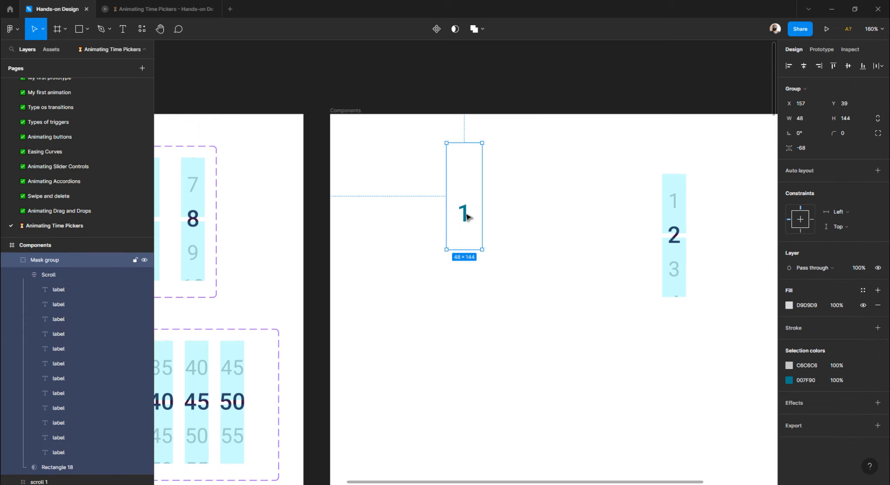
pyautogui.moveTo(421, 225); pyautogui.dragTo(372, 246)
pyautogui.press('Escape')
pyautogui.click(373, 248)
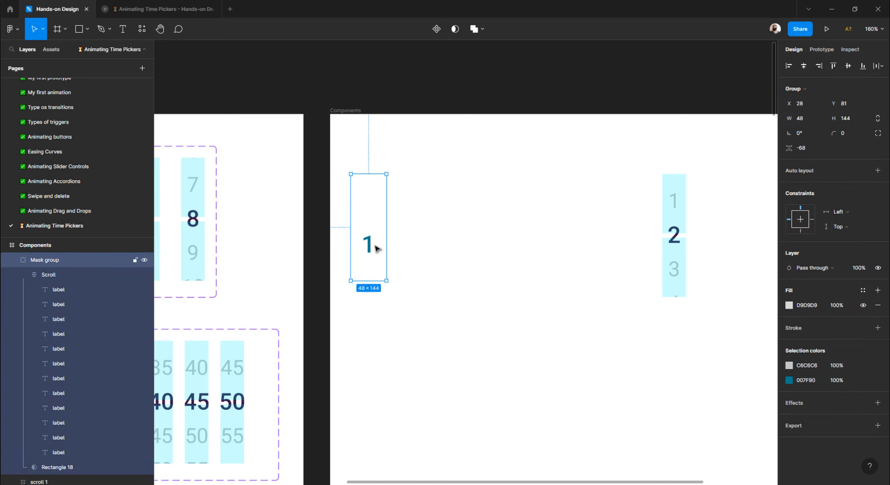
# - Show the canvas in outline view to examine how the number column sits against its mask rectangle
pyautogui.hscroll(-3, 391, 250)
pyautogui.click(746, 196)
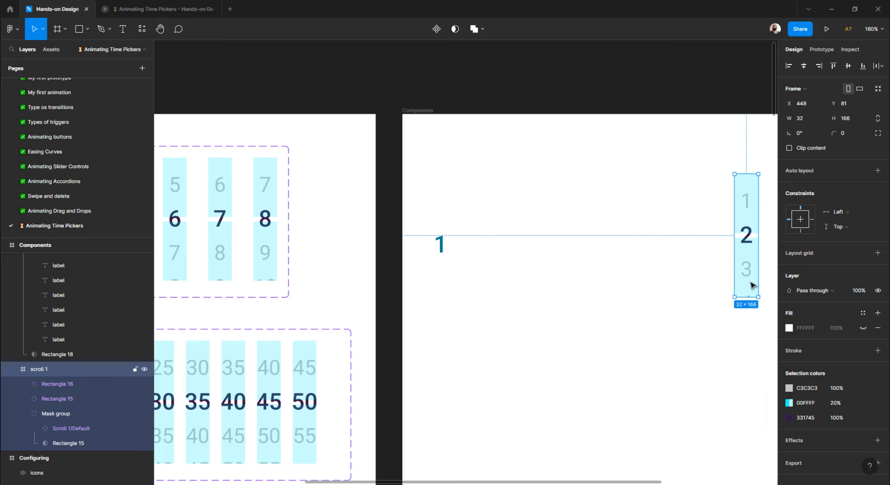
pyautogui.click(554, 282)
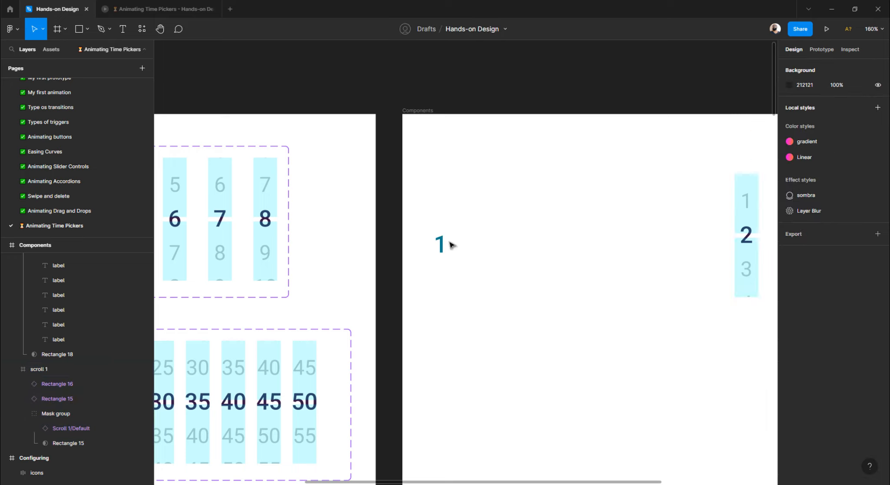
pyautogui.click(451, 244)
pyautogui.click(533, 357)
pyautogui.hotkey('shift', 'o')
pyautogui.scroll(5, 424, 207)
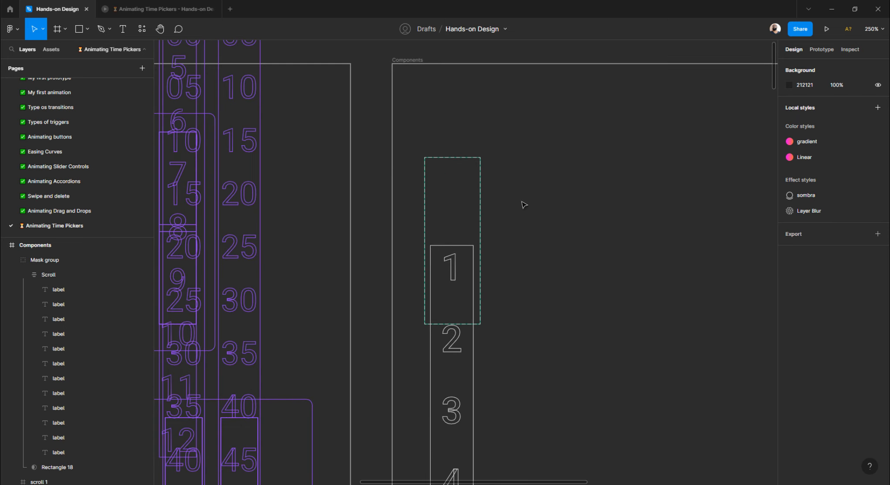
# - Draw a rectangle about 42 × 83 beside the mask group in the Components frame and rename it interaction
pyautogui.press('r')
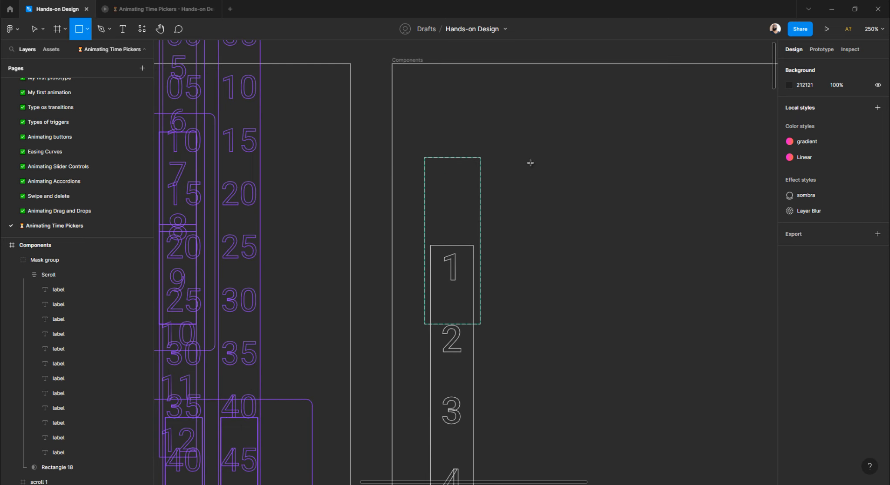
pyautogui.moveTo(530, 163); pyautogui.dragTo(580, 260)
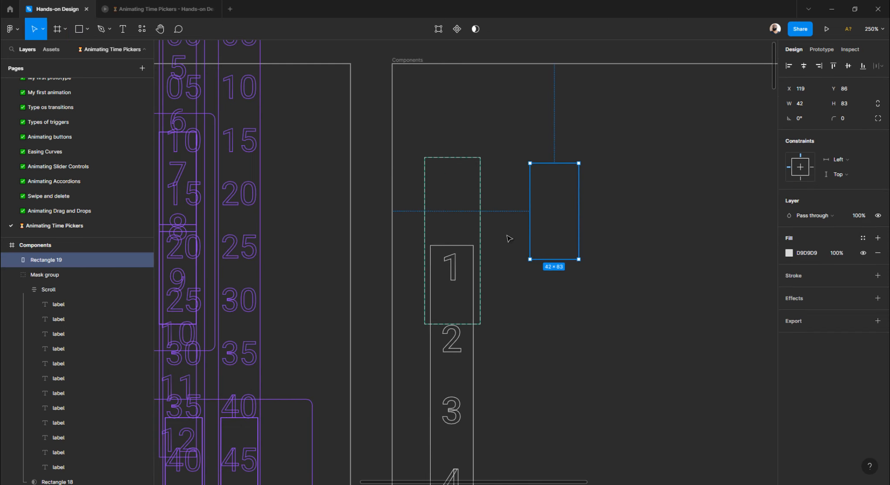
pyautogui.doubleClick(107, 263)
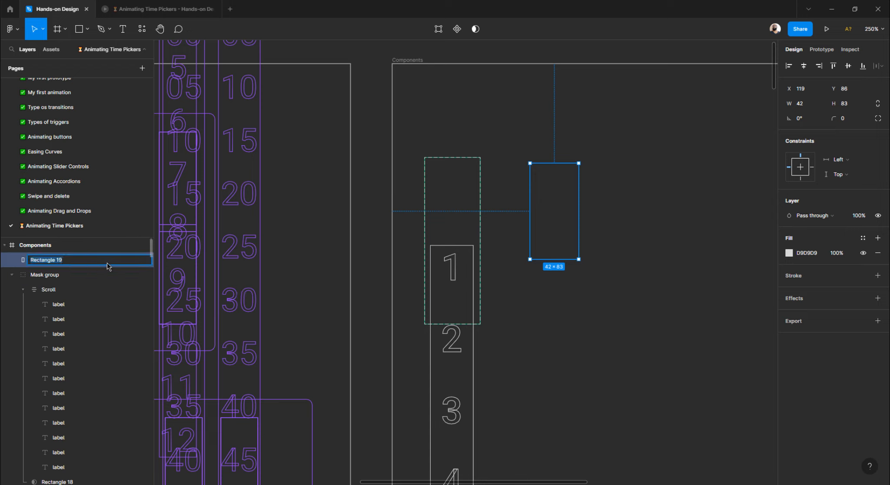
pyautogui.press('BackSpace')
pyautogui.write('interaction')
pyautogui.press('Return')
# - Fill the interaction rectangle with cyan 00FFFF at 30% opacity, with the canvas outlines hidden
pyautogui.click(789, 253)
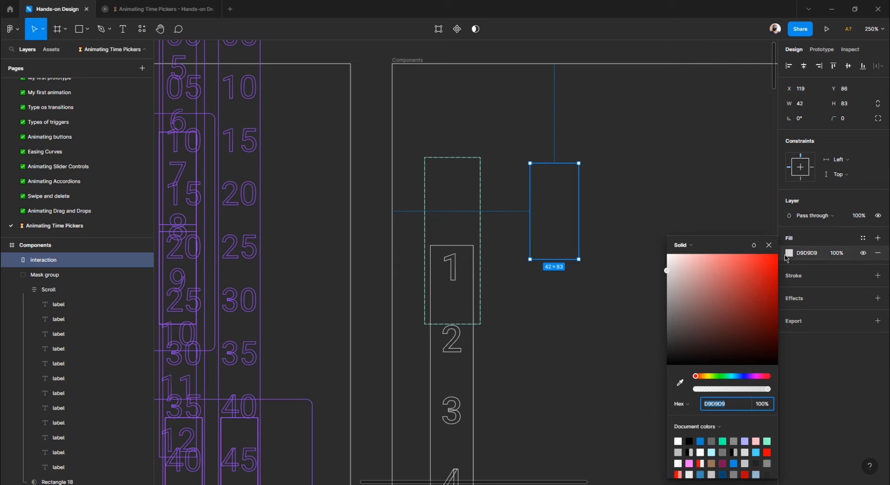
pyautogui.moveTo(715, 303); pyautogui.dragTo(702, 340)
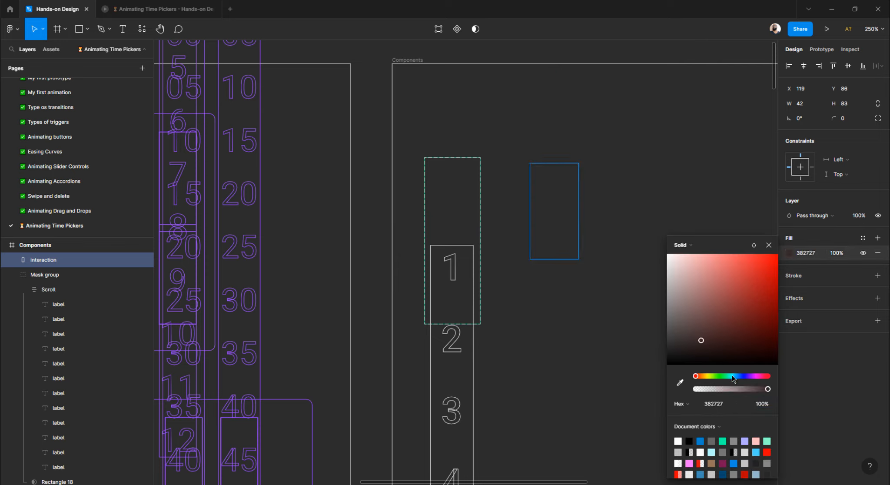
pyautogui.click(733, 377)
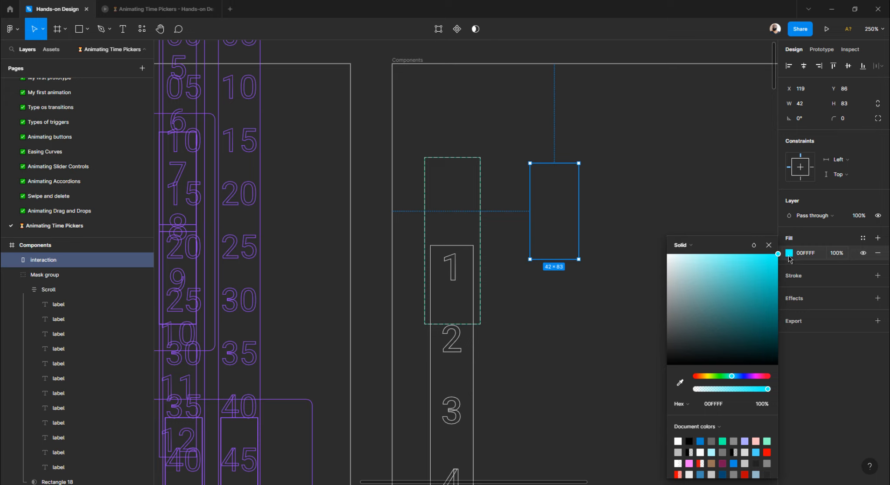
pyautogui.click(653, 164)
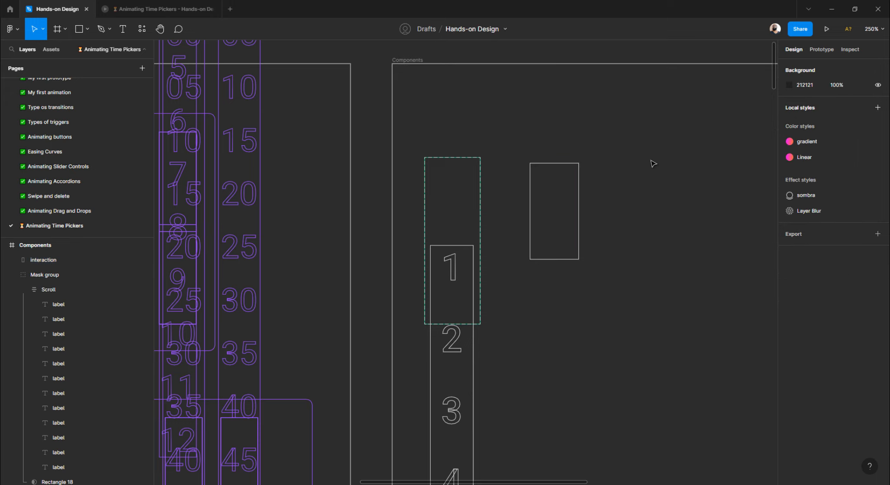
pyautogui.hotkey('ctrl', 'y')
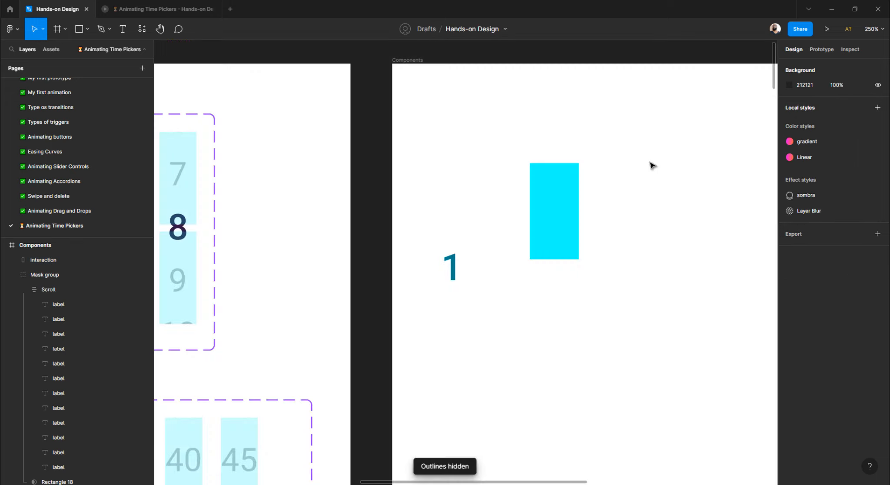
pyautogui.click(564, 212)
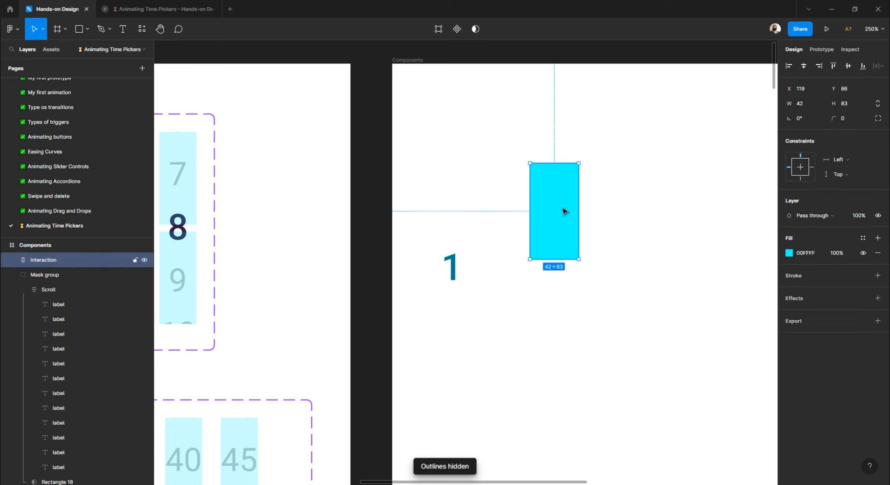
pyautogui.click(837, 253)
pyautogui.write('30')
pyautogui.press('Return')
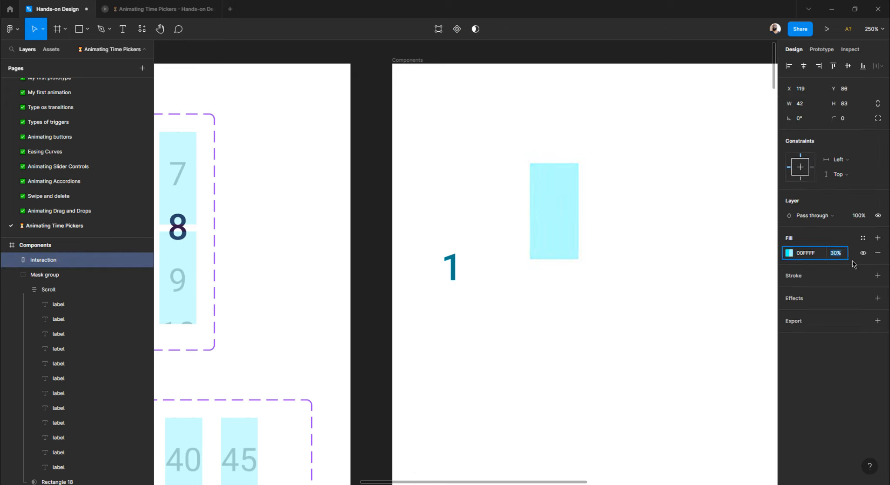
pyautogui.write('20')
pyautogui.press('Return')
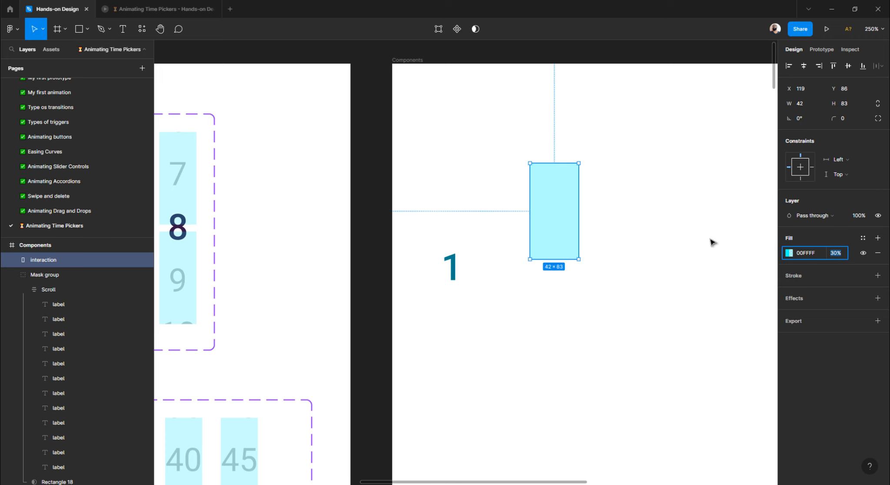
pyautogui.click(646, 260)
# - In outline view, move the interaction rectangle onto the mask's upper-left corner at X 28, Y 81
pyautogui.hotkey('ctrl', 'y')
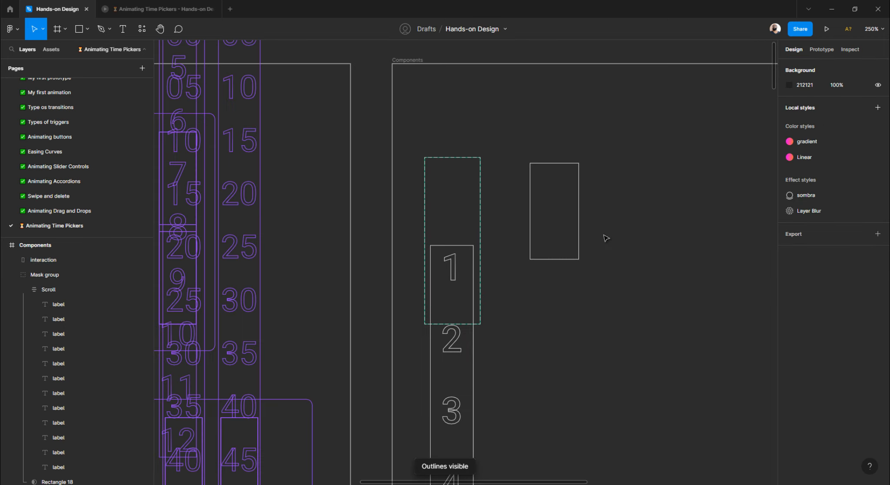
pyautogui.click(530, 200)
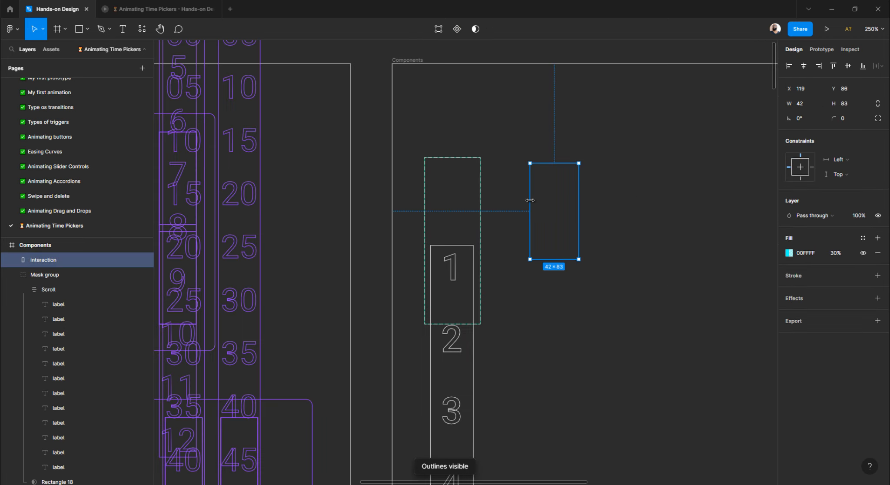
pyautogui.hotkey('shift', 'Left')
pyautogui.hotkey('shift', 'Left')
pyautogui.hotkey('shift', 'Left')
pyautogui.hotkey('shift', 'Left')
pyautogui.hotkey('shift', 'Left')
pyautogui.hotkey('shift', 'Left')
pyautogui.hotkey('shift', 'Left')
pyautogui.hotkey('shift', 'Left')
pyautogui.hotkey('shift', 'Left')
pyautogui.hotkey('shift', 'Left')
pyautogui.hotkey('shift', 'Left')
pyautogui.hotkey('shift', 'Left')
pyautogui.hotkey('shift', 'Left')
pyautogui.hotkey('shift', 'Left')
pyautogui.hotkey('shift', 'Right')
pyautogui.hotkey('shift', 'Right')
pyautogui.hotkey('shift', 'Right')
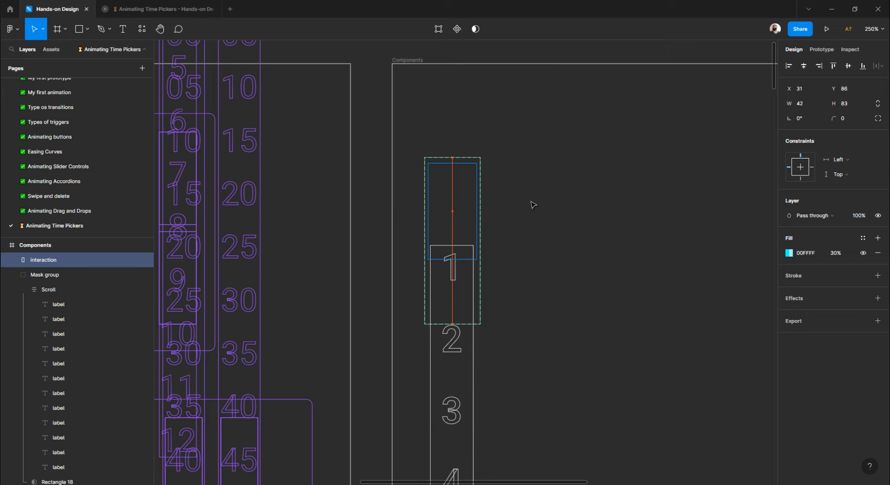
pyautogui.press('Up')
pyautogui.press('Up')
pyautogui.hotkey('shift', '2')
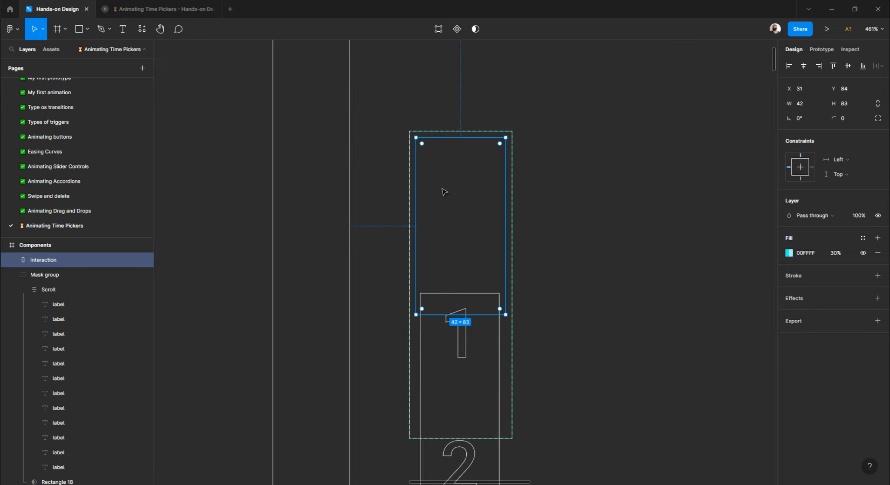
pyautogui.press('Left')
pyautogui.press('Left')
pyautogui.press('Left')
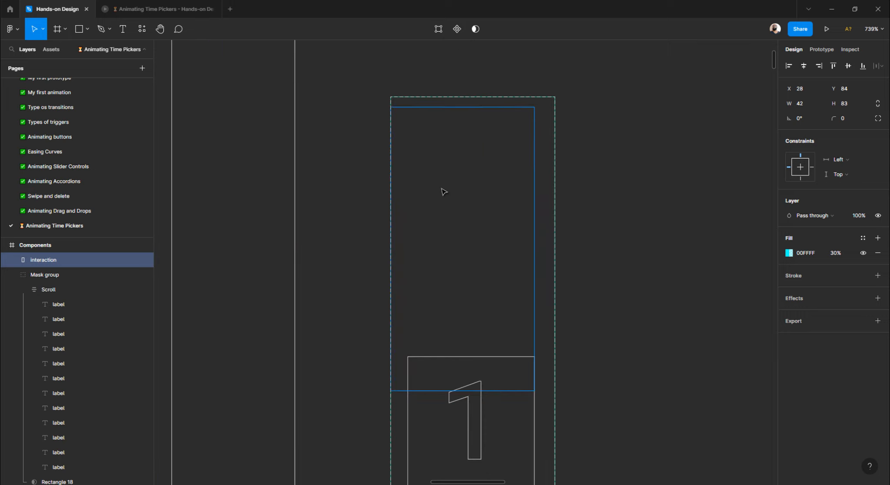
pyautogui.press('Up')
pyautogui.press('Up')
pyautogui.press('Up')
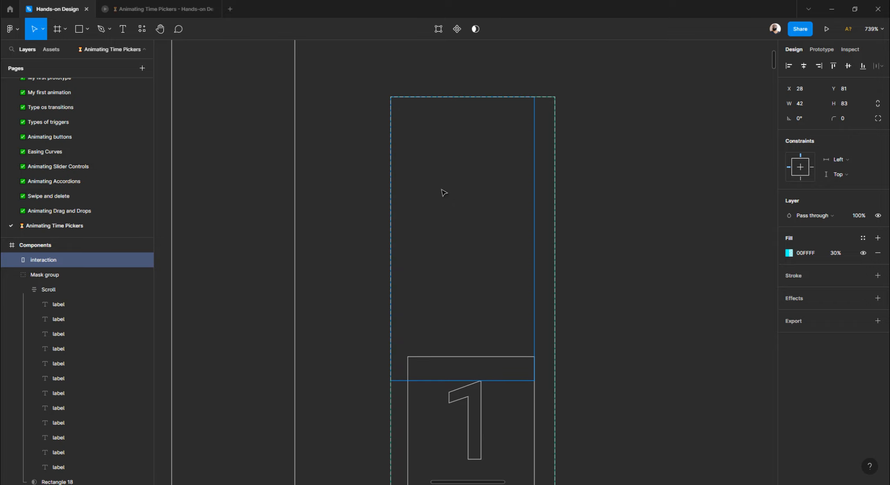
# - Resize the interaction rectangle to 48 × 49 so it spans the mask's width above the number 1
pyautogui.moveTo(531, 234); pyautogui.dragTo(555, 234)
pyautogui.scroll(-5, 525, 248)
pyautogui.scroll(-4, 523, 247)
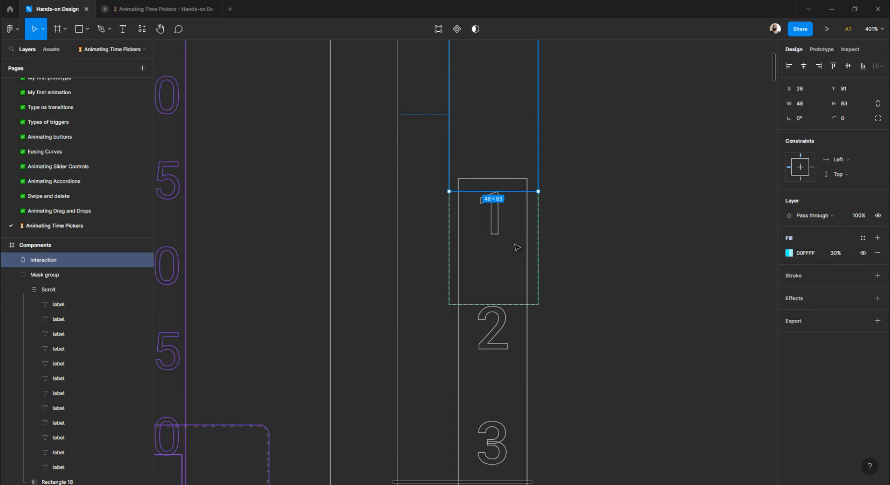
pyautogui.scroll(4, 517, 246)
pyautogui.moveTo(514, 271); pyautogui.dragTo(515, 206)
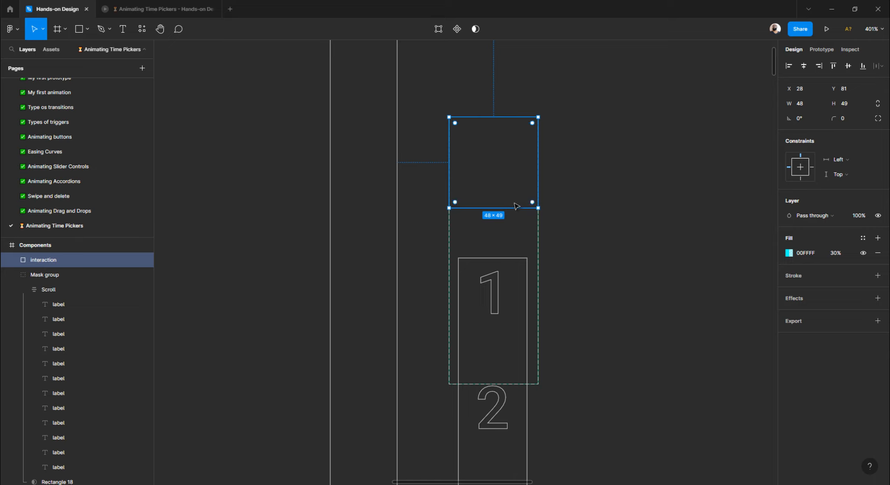
# - Duplicate the interaction rectangle and move the copy down to Y 176, flush with the mask's lower edge
pyautogui.hotkey('ctrl', 'd')
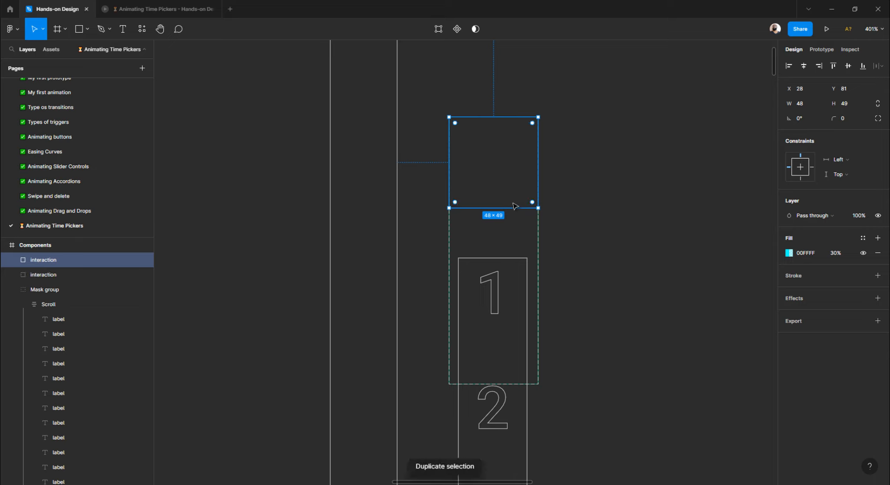
pyautogui.hotkey('shift', 'Down')
pyautogui.hotkey('shift', 'Down')
pyautogui.hotkey('shift', 'Down')
pyautogui.hotkey('shift', 'Down')
pyautogui.hotkey('shift', 'Down')
pyautogui.hotkey('shift', 'Down')
pyautogui.hotkey('shift', 'Down')
pyautogui.hotkey('shift', 'Down')
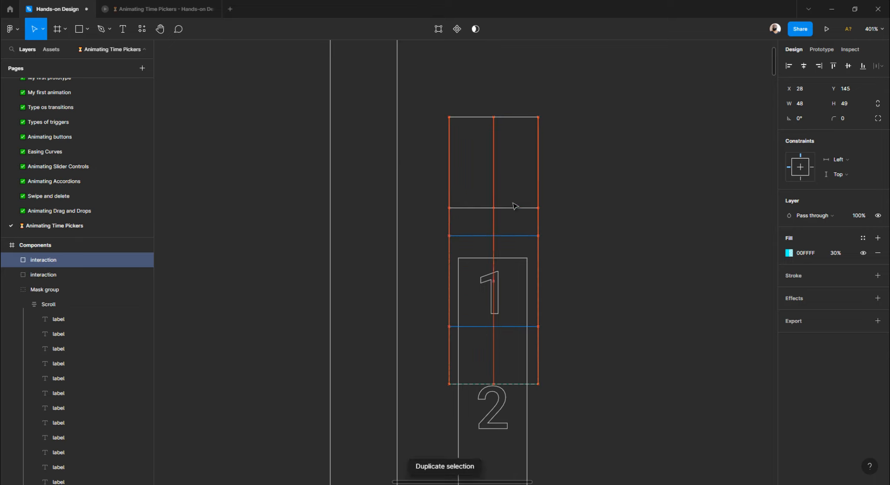
pyautogui.hotkey('shift', 'Down')
pyautogui.press('Down')
pyautogui.press('Down')
pyautogui.press('Down')
pyautogui.press('Down')
pyautogui.press('Down')
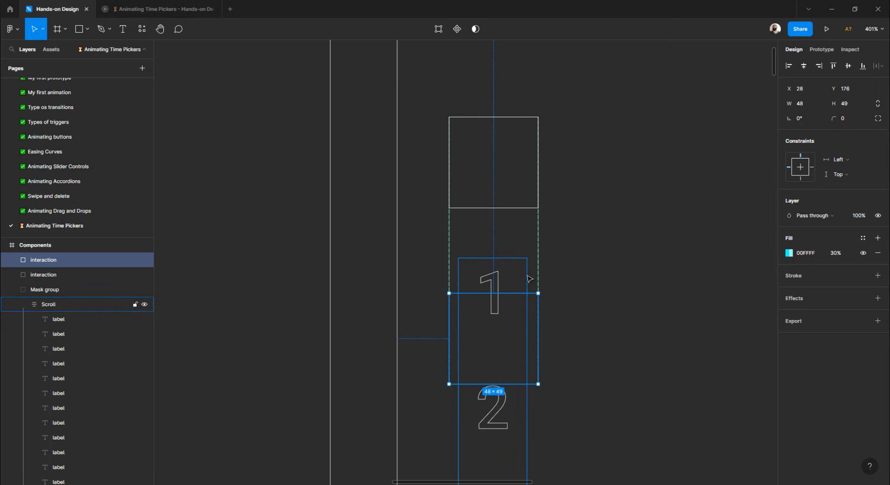
# - Move the Scroll number column up to Y 133 so the 1 sits between the two interaction rectangles
pyautogui.click(525, 276)
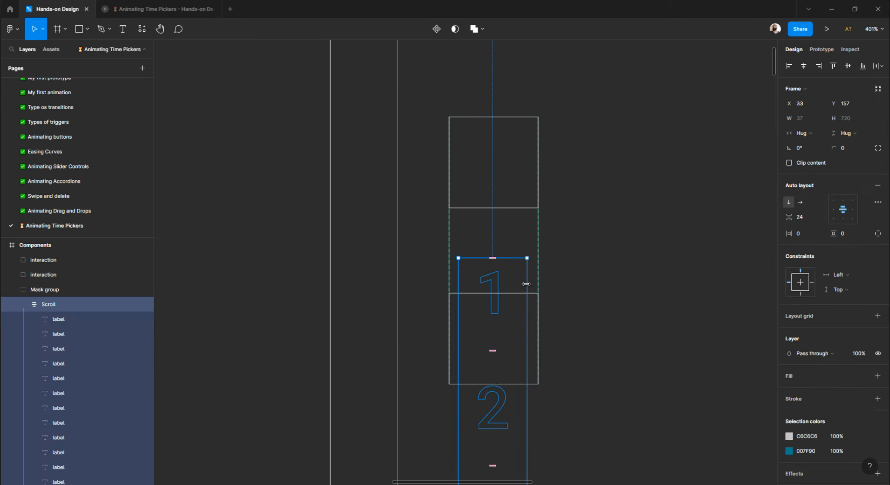
pyautogui.press('Up')
pyautogui.press('Up')
pyautogui.press('Up')
pyautogui.press('Up')
pyautogui.press('Up')
pyautogui.press('Up')
pyautogui.press('Up')
pyautogui.press('Up')
pyautogui.press('Up')
pyautogui.press('Up')
pyautogui.press('Up')
pyautogui.press('Up')
pyautogui.press('Up')
pyautogui.press('Up')
pyautogui.press('Up')
pyautogui.press('Up')
pyautogui.press('Up')
pyautogui.press('Up')
pyautogui.press('Up')
pyautogui.press('Up')
pyautogui.scroll(5, 540, 281)
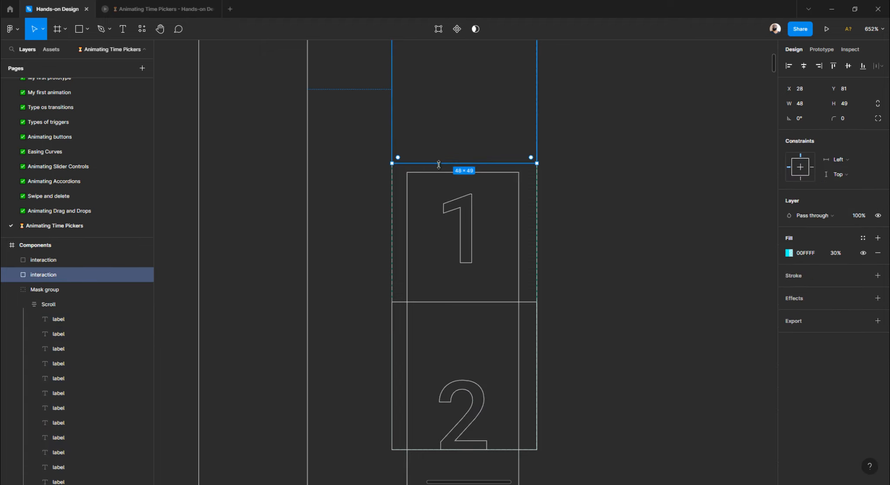
# - Move the Scroll column down to Y 136 to centre the 1 between the two interaction rectangles
pyautogui.click(441, 304)
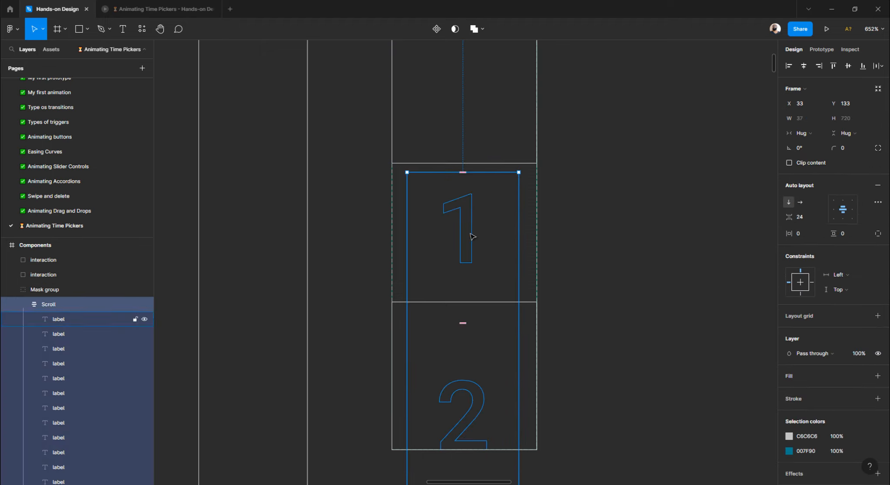
pyautogui.doubleClick(476, 236)
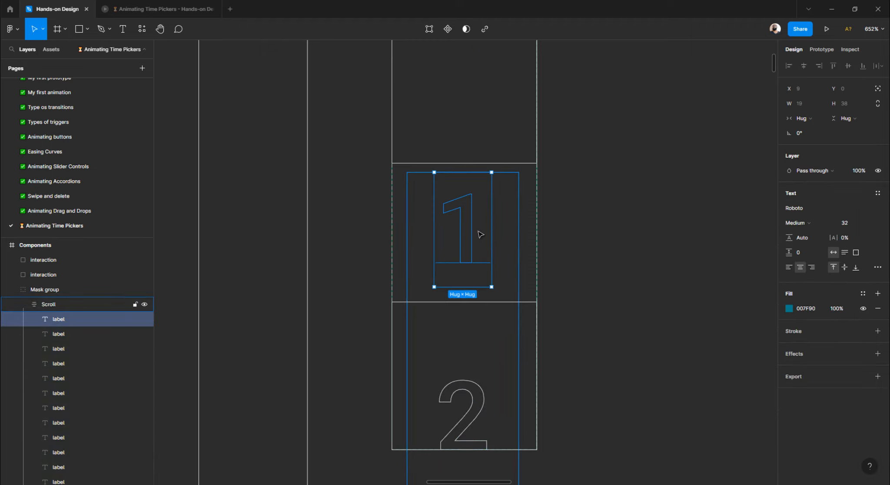
pyautogui.click(530, 224)
pyautogui.keyDown('ctrl'); pyautogui.click(469, 223); pyautogui.keyUp('ctrl')
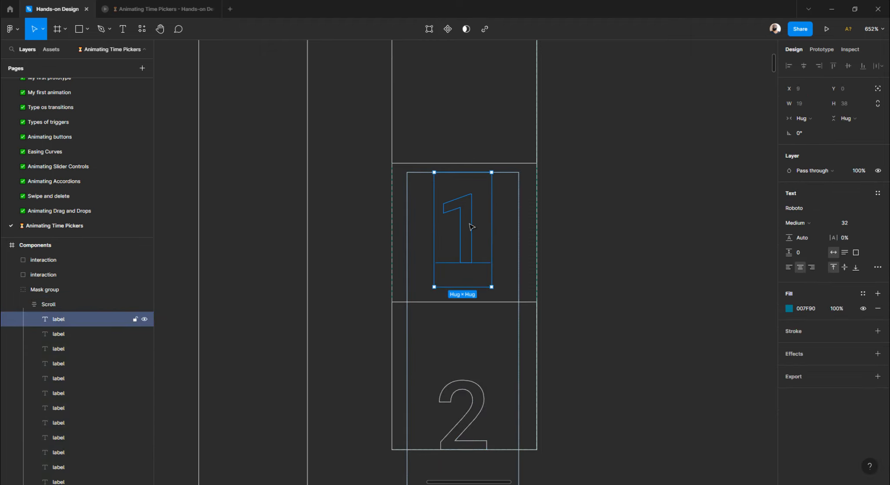
pyautogui.click(519, 236)
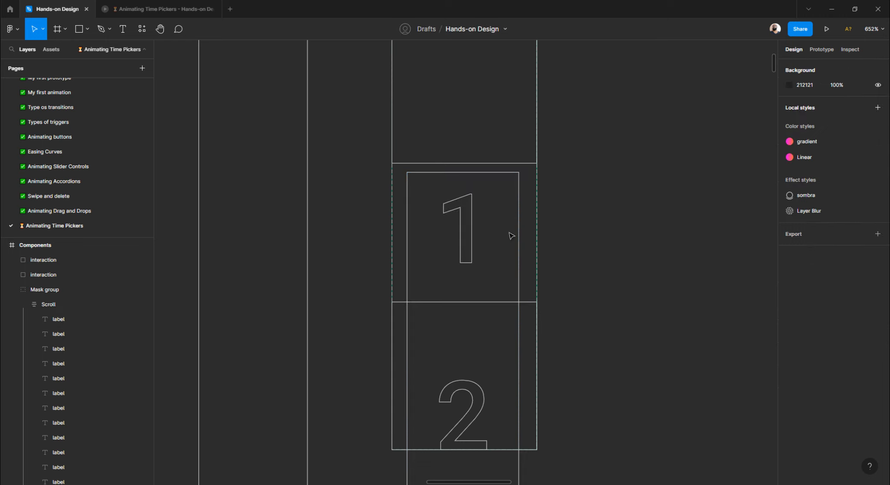
pyautogui.click(49, 304)
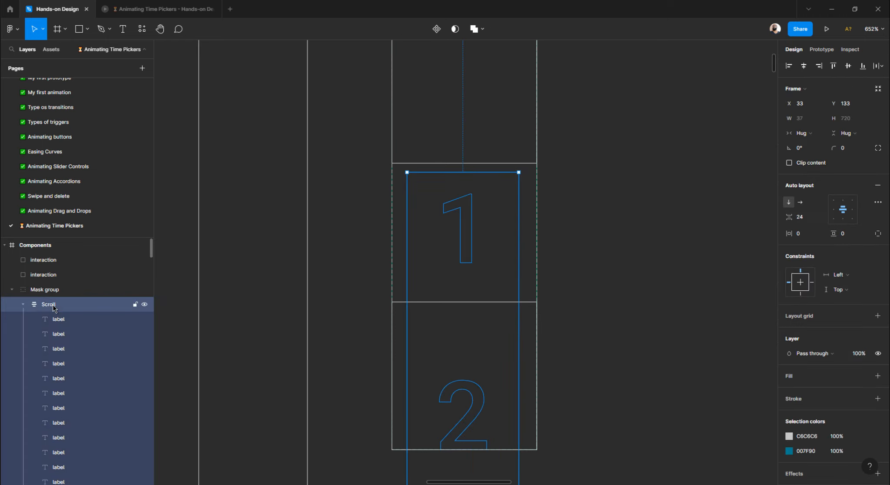
pyautogui.press('Down')
pyautogui.press('Down')
pyautogui.press('Down')
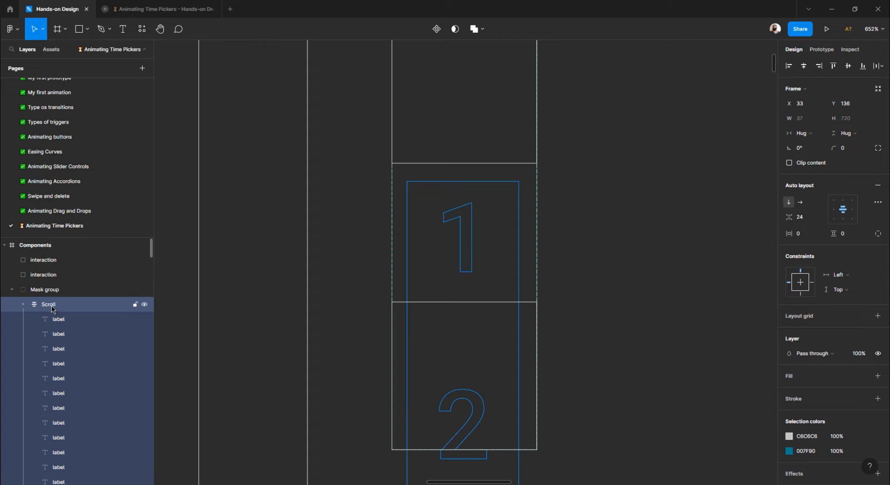
pyautogui.click(254, 295)
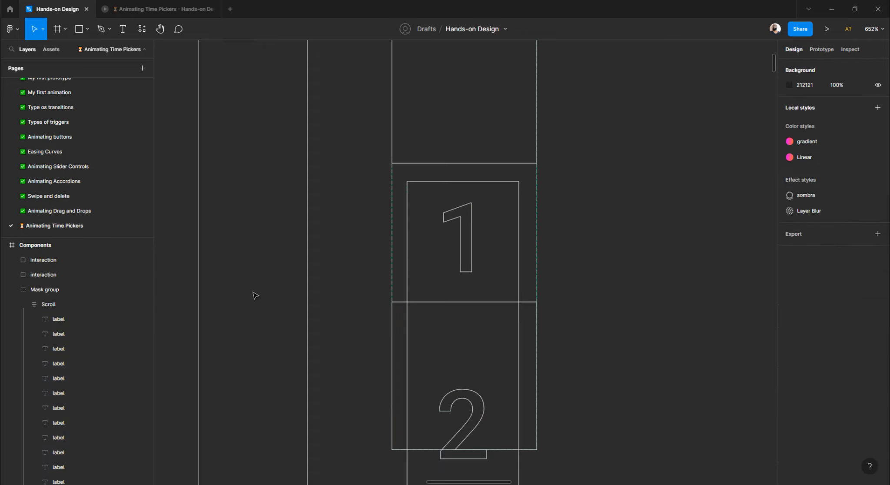
# - Turn off outline view and convert the mask group with the number column into a component
pyautogui.hotkey('ctrl', 'y')
pyautogui.scroll(-5, 454, 187)
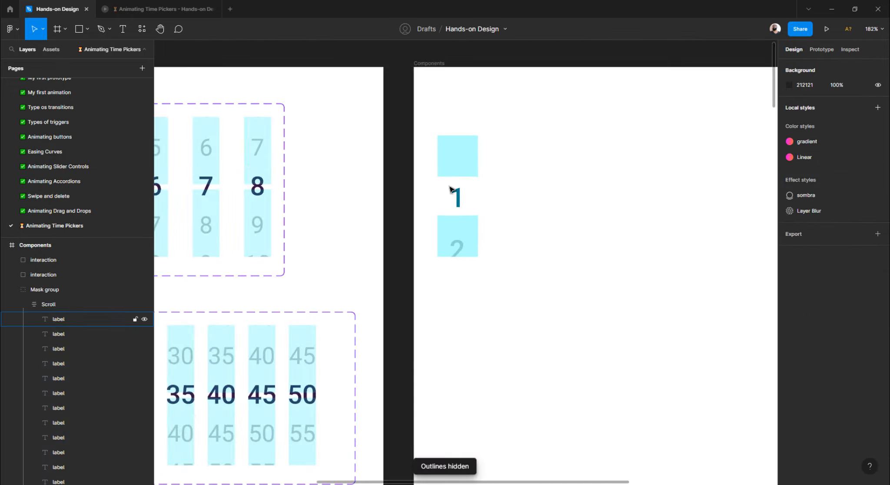
pyautogui.hscroll(3, 450, 188)
pyautogui.click(363, 204)
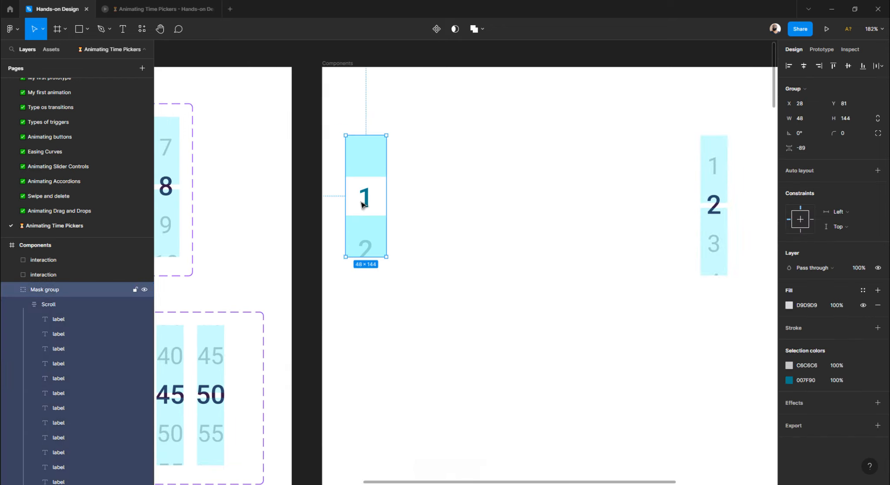
pyautogui.click(439, 32)
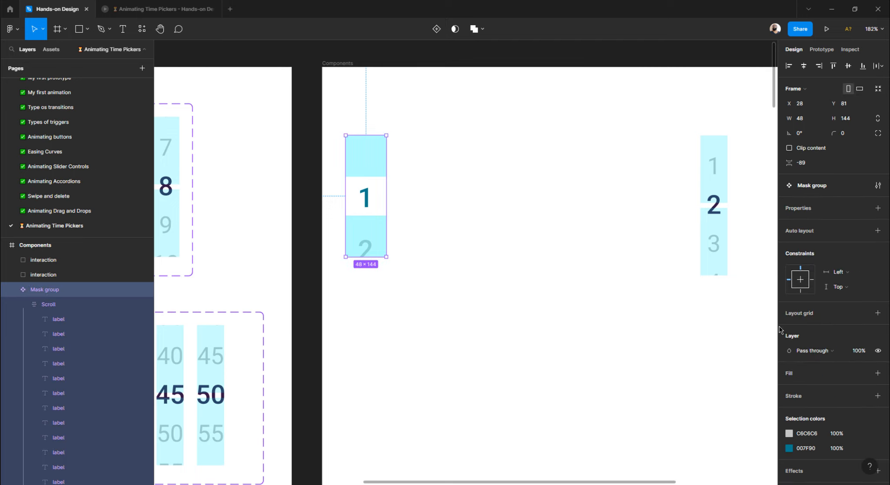
pyautogui.click(878, 209)
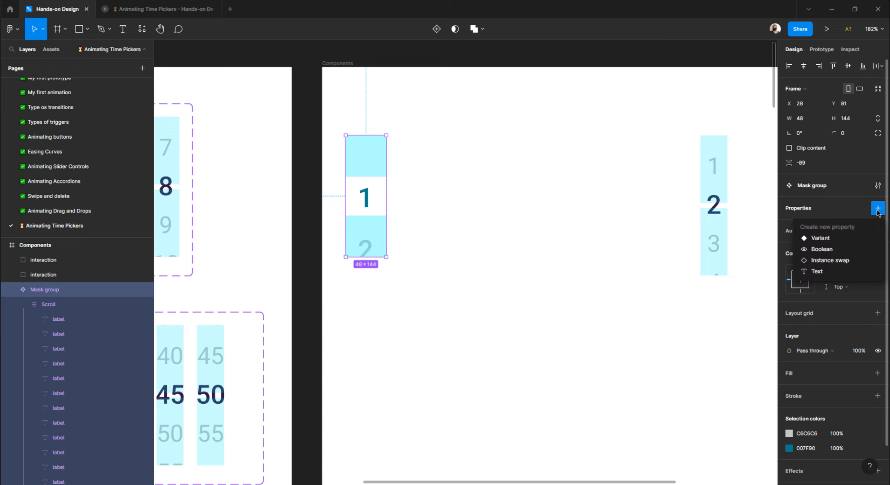
pyautogui.click(821, 238)
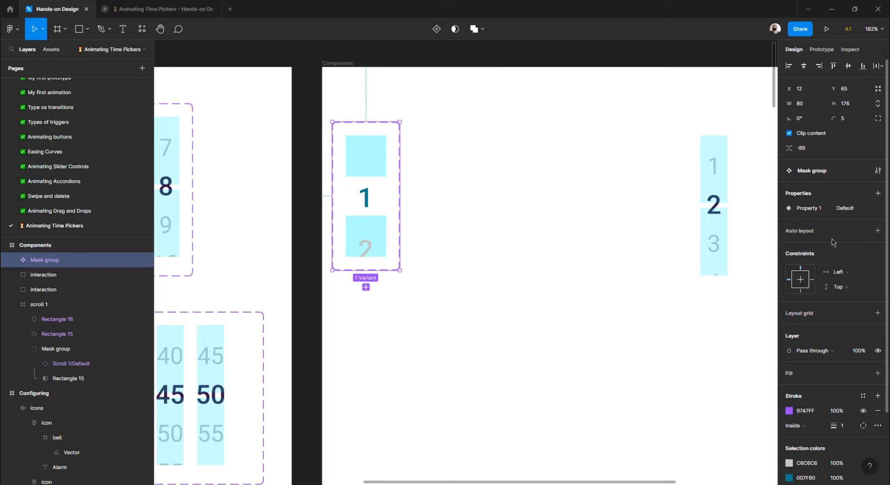
pyautogui.click(366, 288)
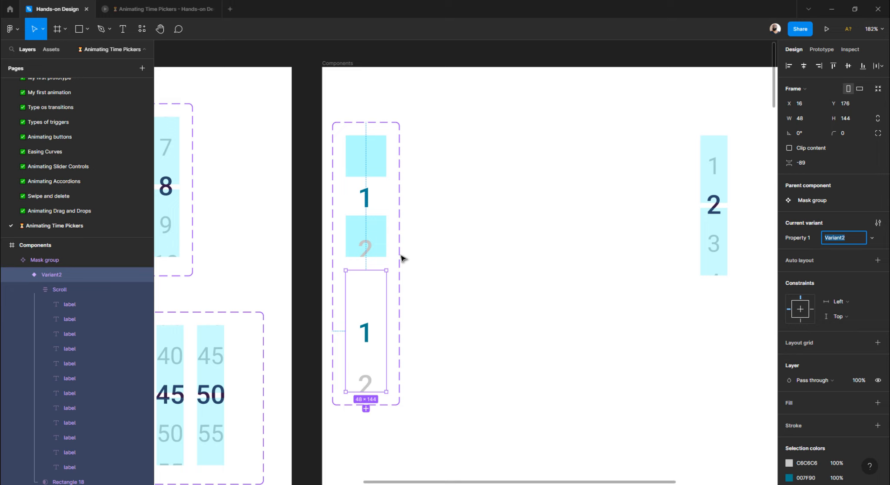
# - Undo the added variants and the conversion of the mask group into a component
pyautogui.hotkey('ctrl', 'z')
pyautogui.hotkey('ctrl', 'z')
pyautogui.hotkey('ctrl', 'z')
pyautogui.hotkey('ctrl', 'z')
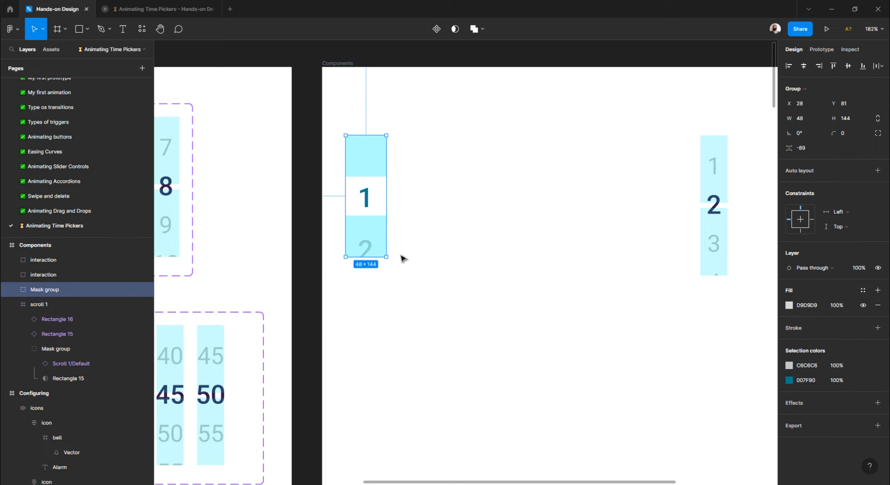
# - Convert the mask group and both interaction rectangles into one component and place a copy beside it at X 98, Y 81
pyautogui.click(374, 240)
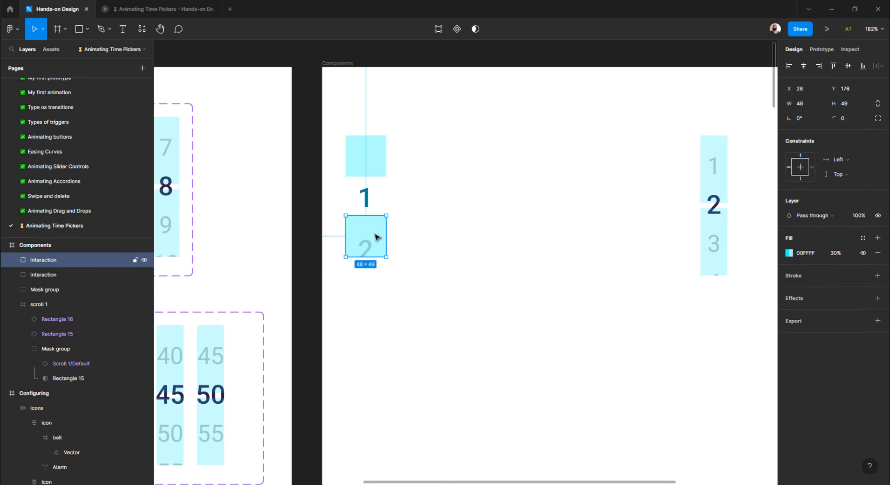
pyautogui.press('Escape')
pyautogui.click(372, 229)
pyautogui.press('Escape')
pyautogui.moveTo(434, 117); pyautogui.dragTo(334, 279)
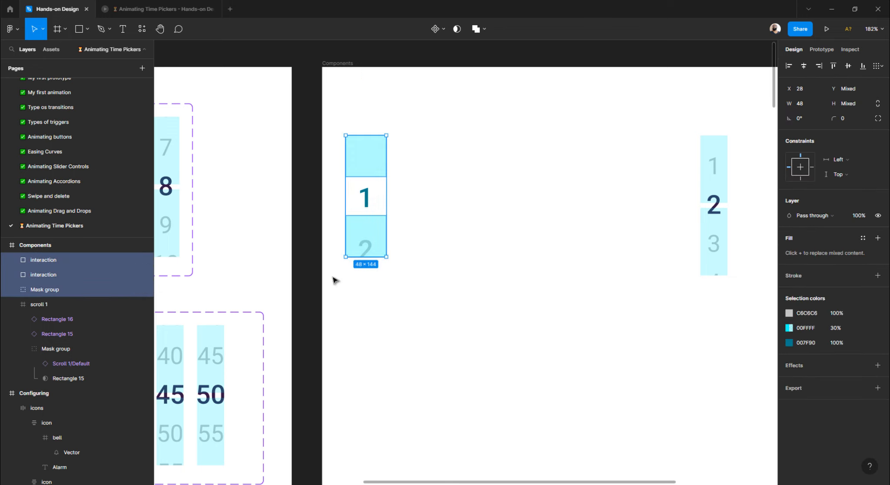
pyautogui.click(436, 28)
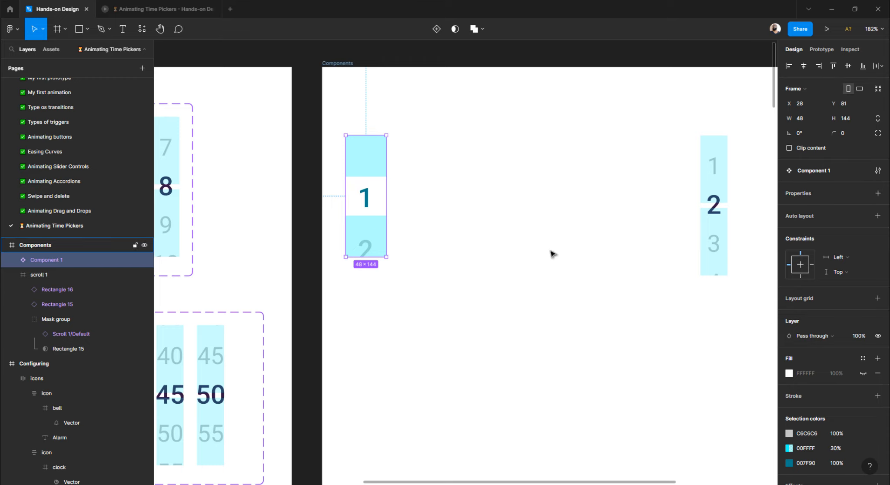
pyautogui.hotkey('ctrl', 'd')
pyautogui.moveTo(377, 235); pyautogui.dragTo(430, 226)
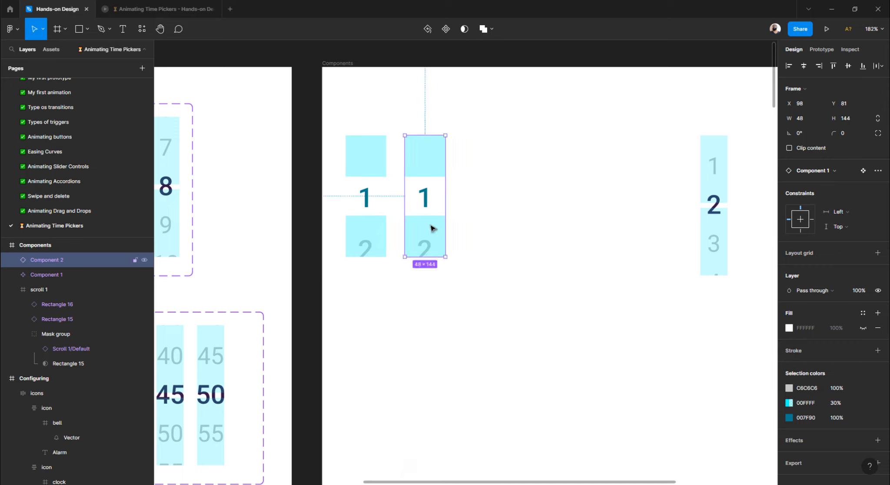
# - Try to move the Scroll number column up inside the copied component instance
pyautogui.click(461, 207)
pyautogui.doubleClick(426, 198)
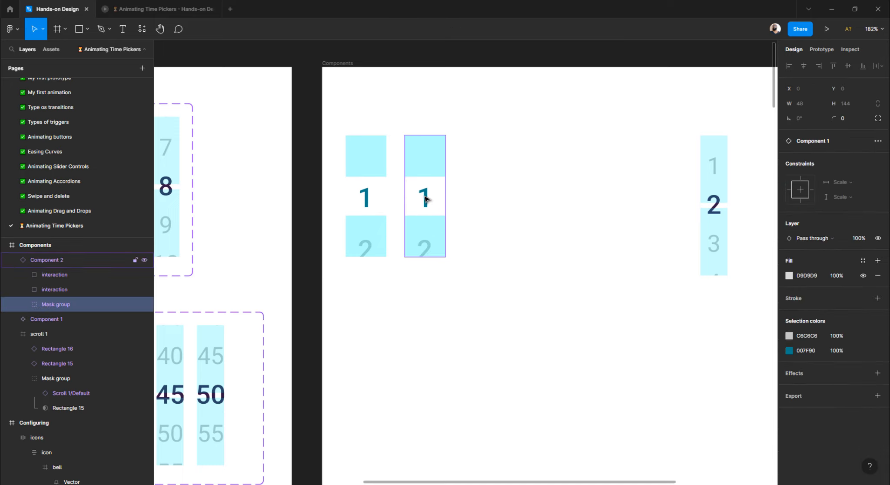
pyautogui.doubleClick(426, 198)
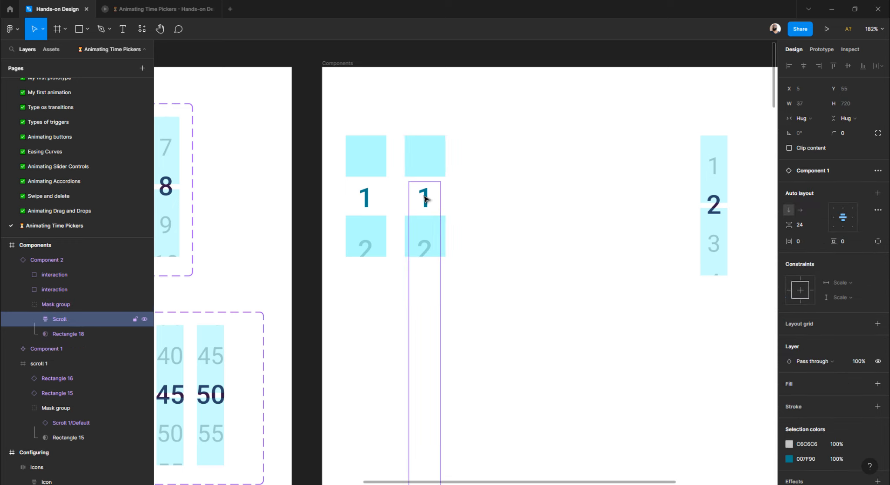
pyautogui.press('Up')
pyautogui.press('Up')
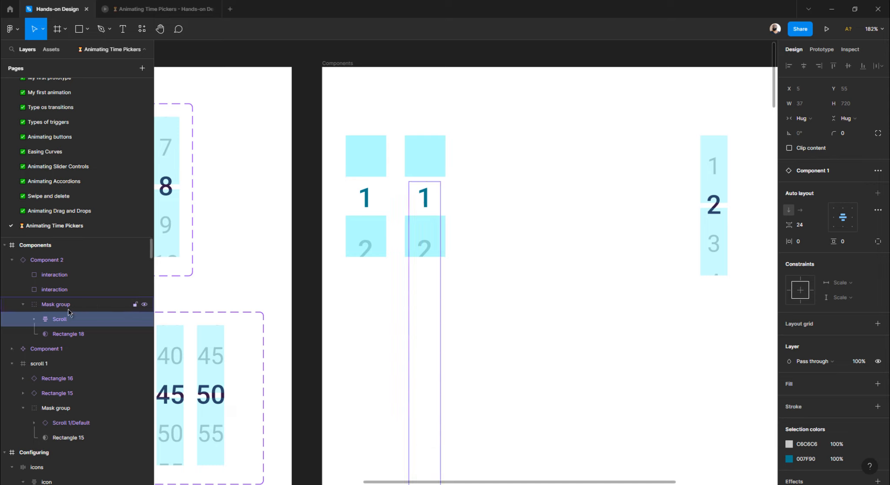
pyautogui.doubleClick(425, 199)
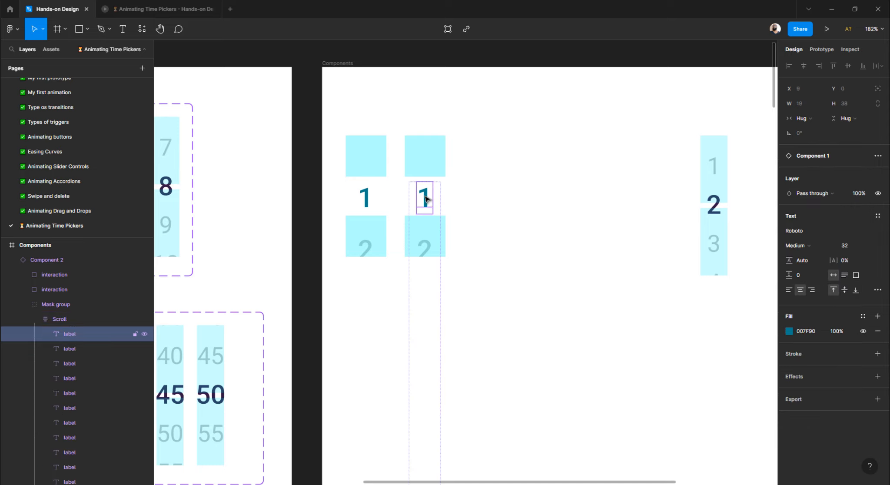
pyautogui.click(465, 199)
pyautogui.doubleClick(425, 199)
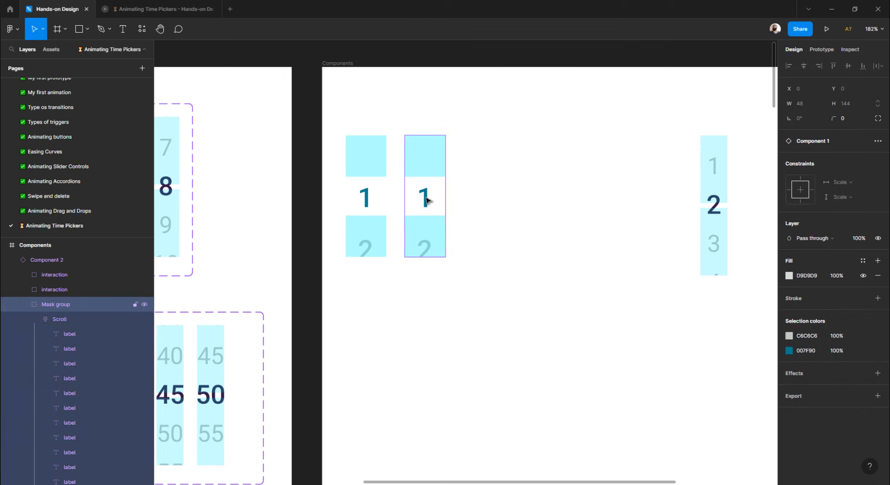
pyautogui.moveTo(426, 199); pyautogui.dragTo(425, 189)
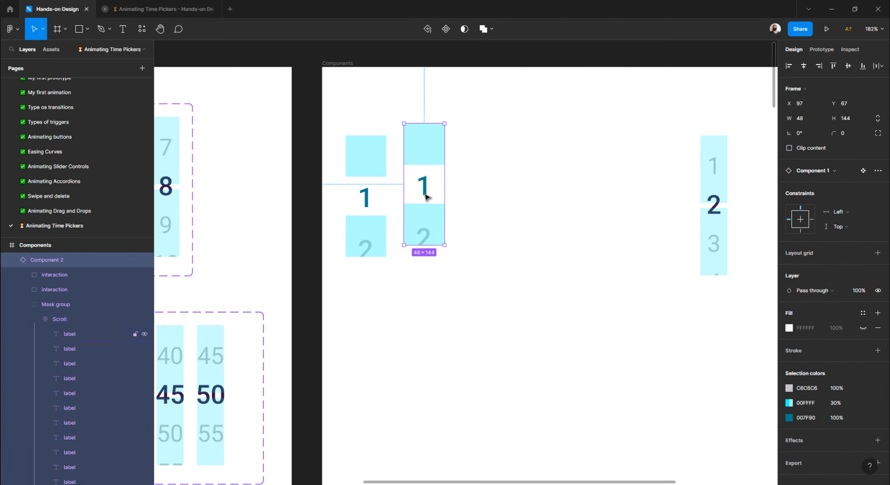
pyautogui.hotkey('ctrl', 'z')
# - Detach the copied instance from its main component
pyautogui.click(478, 211)
pyautogui.click(424, 232)
pyautogui.rightClick(421, 233)
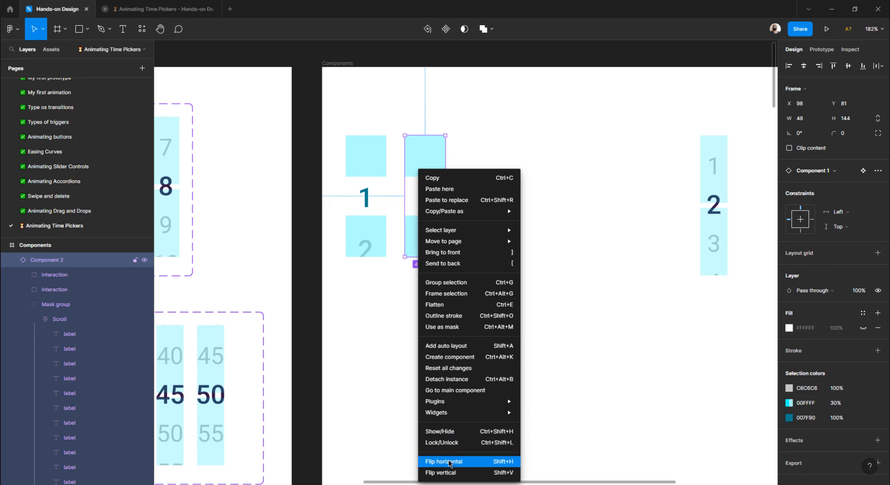
pyautogui.moveTo(450, 413)
pyautogui.click(452, 381)
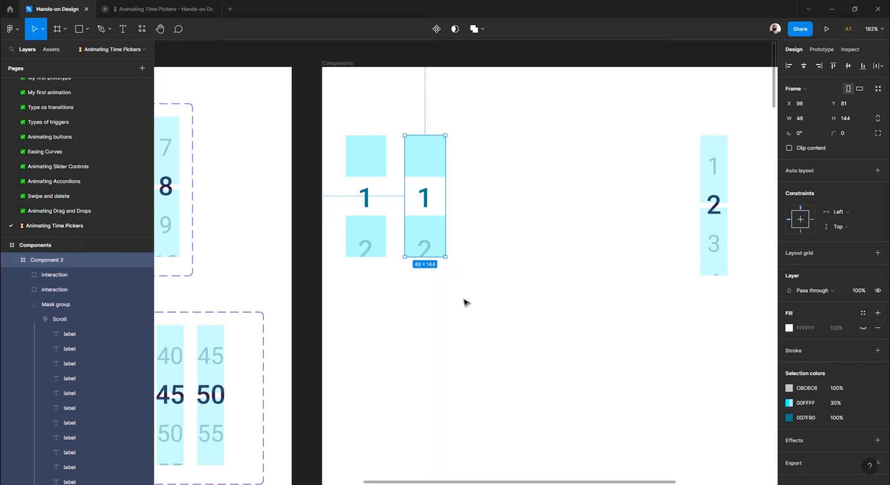
# - Move the detached copy's Scroll column up to Y -8 so the 2 sits between the interaction rectangles
pyautogui.click(478, 193)
pyautogui.doubleClick(424, 197)
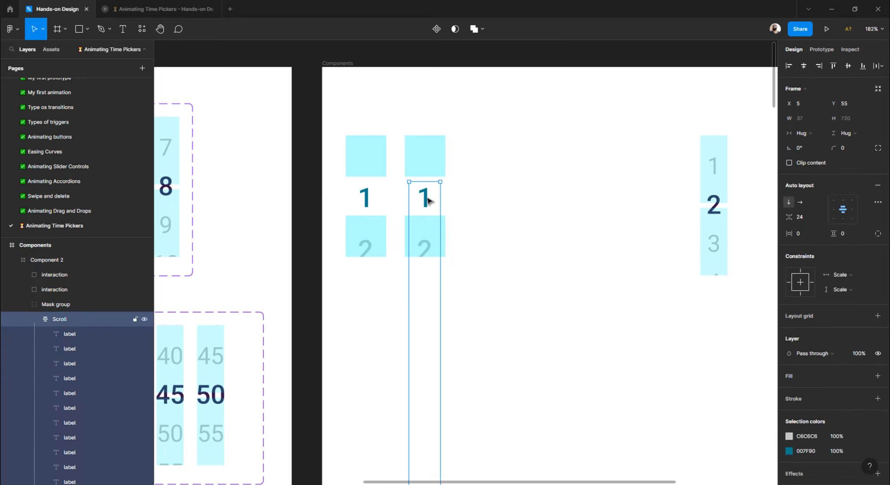
pyautogui.hotkey('shift', 'Up')
pyautogui.hotkey('shift', 'Up')
pyautogui.hotkey('shift', 'Up')
pyautogui.hotkey('shift', 'Up')
pyautogui.hotkey('shift', 'Up')
pyautogui.hotkey('shift', 'Up')
pyautogui.press('Up')
pyautogui.press('Up')
pyautogui.press('Up')
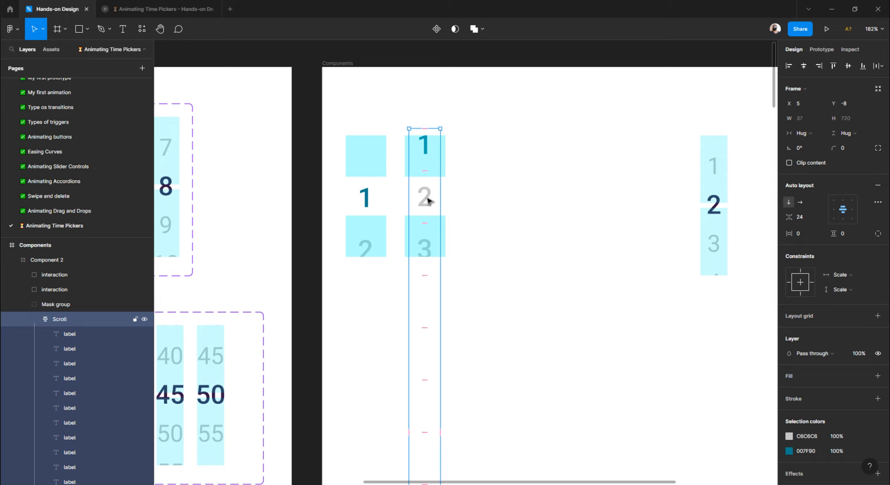
# - Recolour the 2 in the copy to 007F90 by sampling the teal 1 in the original component
pyautogui.doubleClick(427, 200)
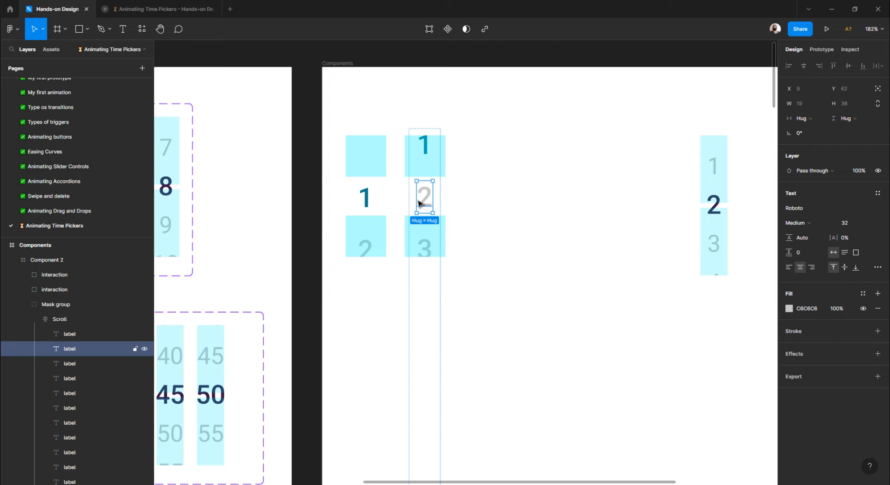
pyautogui.scroll(5, 361, 199)
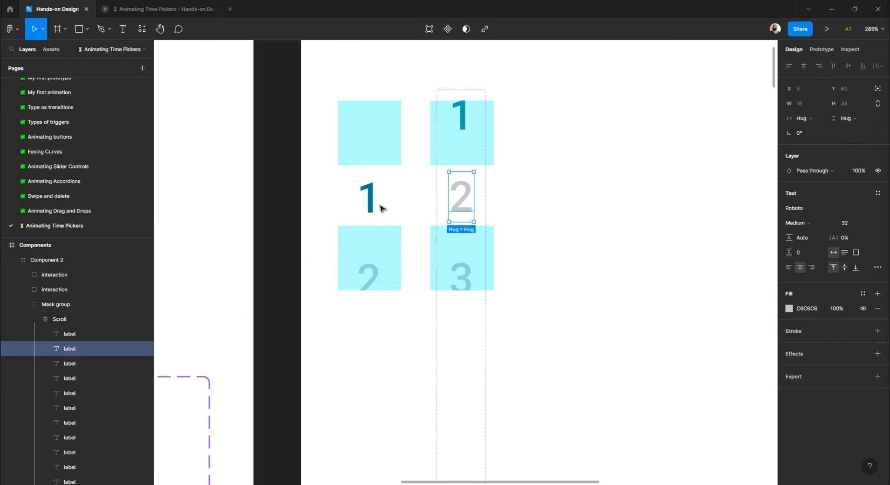
pyautogui.press('i')
pyautogui.click(371, 205)
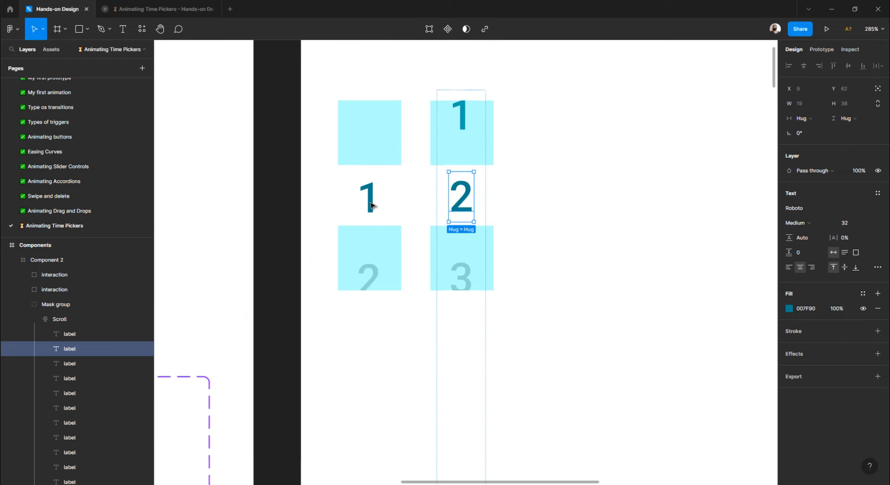
pyautogui.click(463, 126)
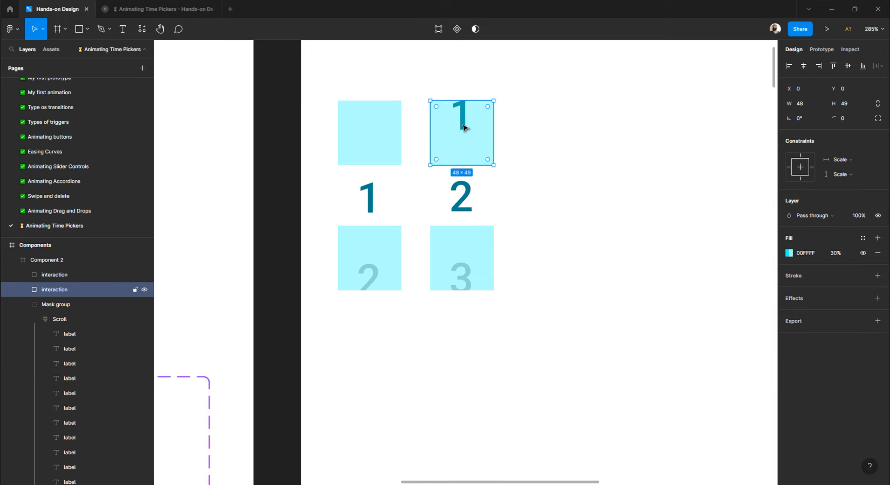
pyautogui.click(533, 201)
pyautogui.click(466, 202)
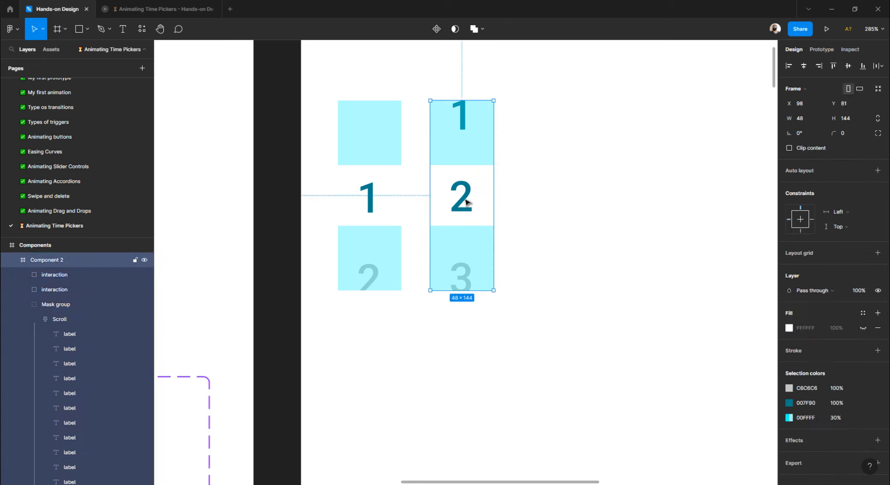
pyautogui.doubleClick(465, 202)
pyautogui.doubleClick(465, 202)
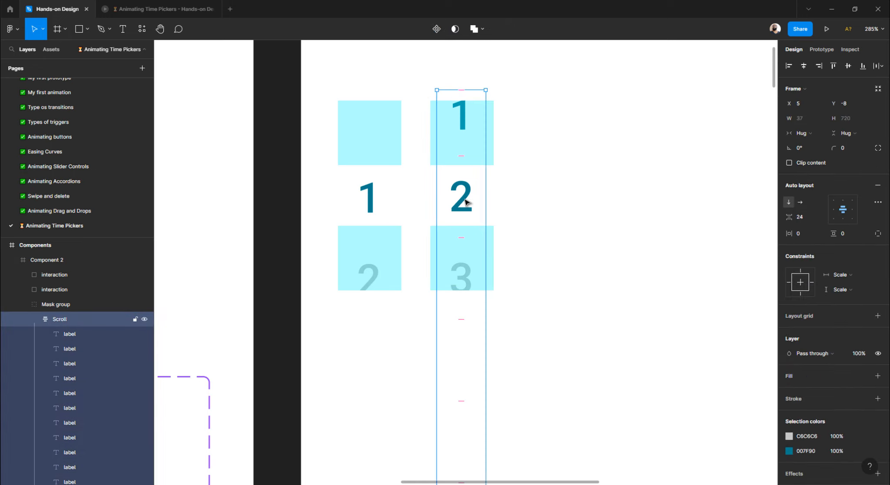
pyautogui.click(74, 334)
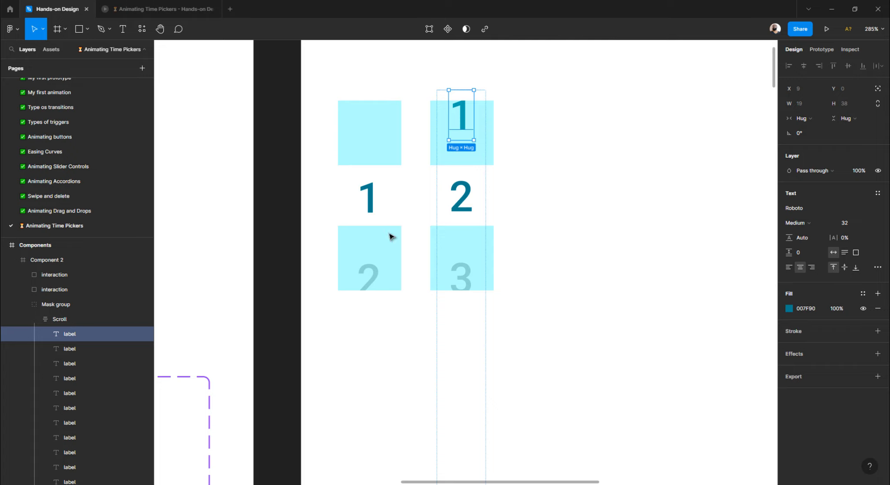
pyautogui.scroll(-5, 492, 253)
pyautogui.scroll(4, 491, 252)
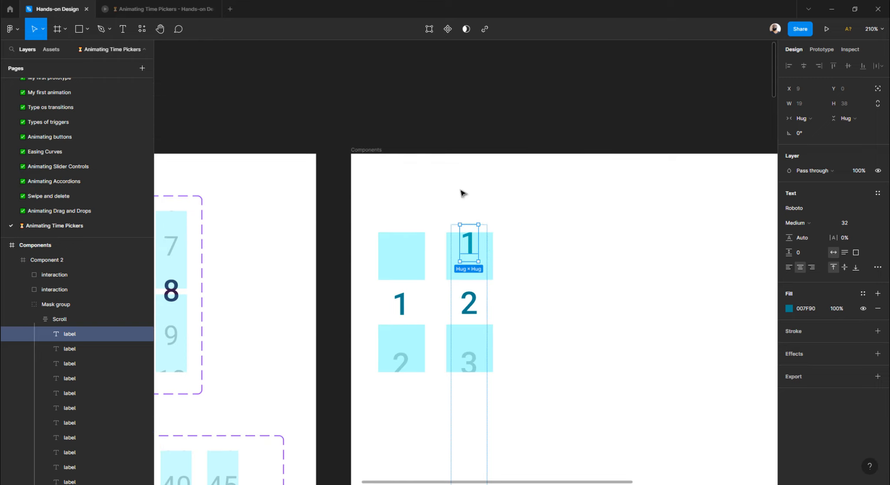
pyautogui.scroll(2, 462, 193)
# - Draw a 26 by 26 swatch square above the picker columns and place a duplicate beside it at X 185
pyautogui.click(507, 212)
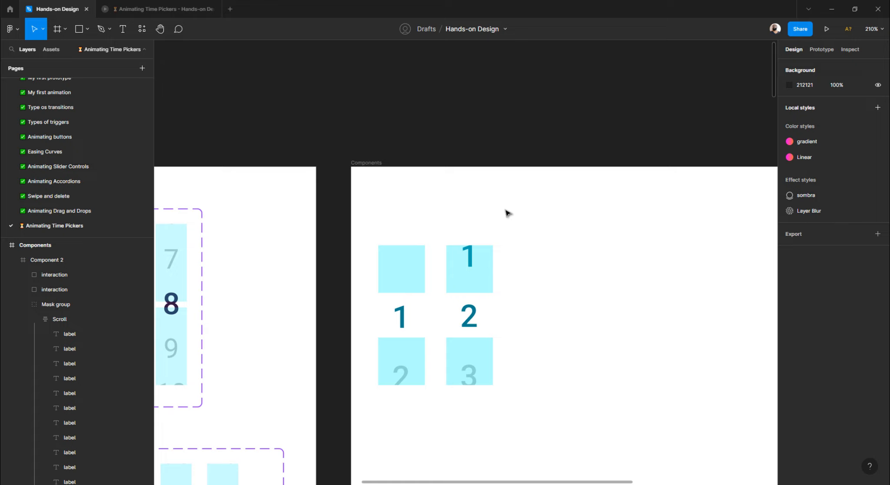
pyautogui.press('r')
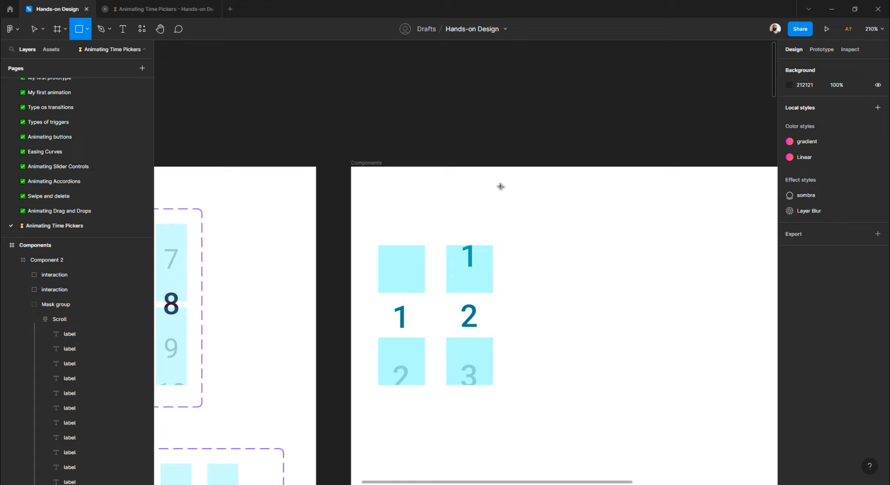
pyautogui.moveTo(493, 181); pyautogui.dragTo(549, 206)
pyautogui.click(520, 230)
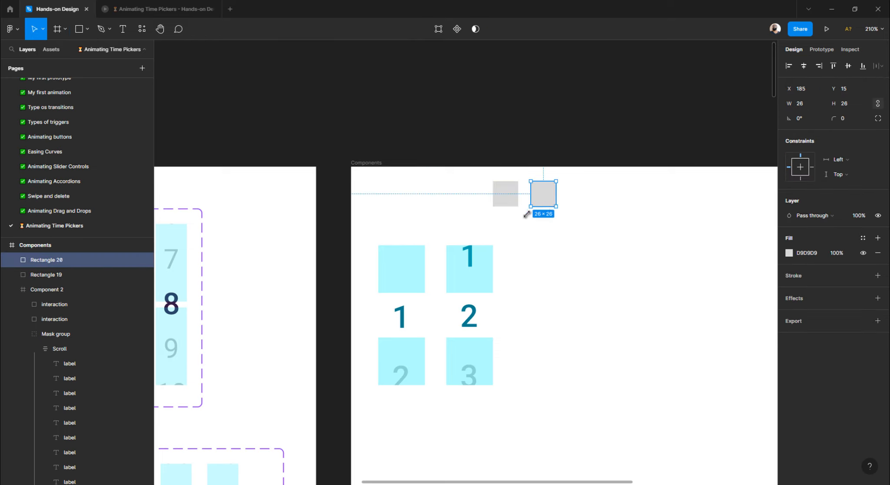
pyautogui.click(527, 229)
# - Set the first swatch's fill to 007F90, copied from the teal 2
pyautogui.keyDown('ctrl'); pyautogui.click(474, 313); pyautogui.keyUp('ctrl')
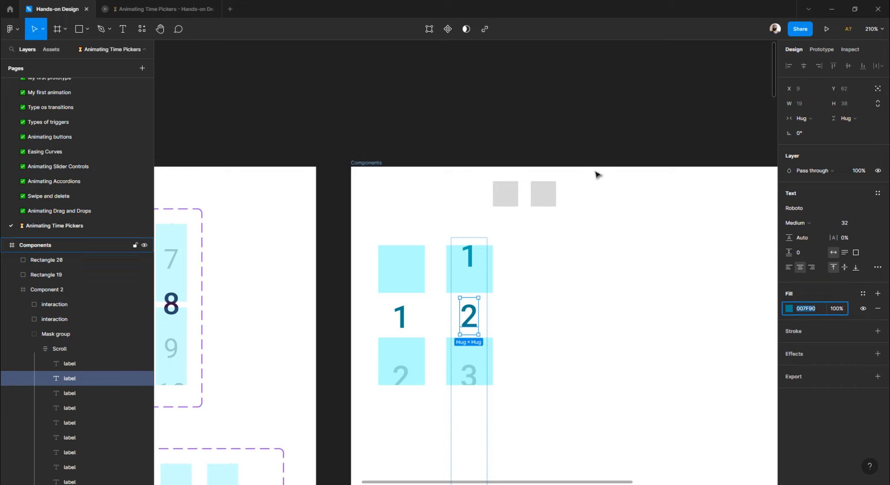
pyautogui.click(507, 192)
pyautogui.click(808, 254)
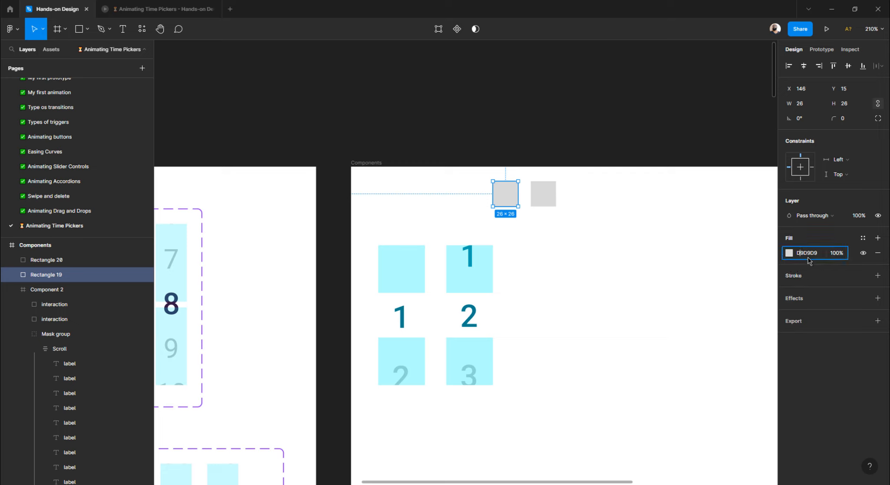
pyautogui.write('007F90')
pyautogui.press('Return')
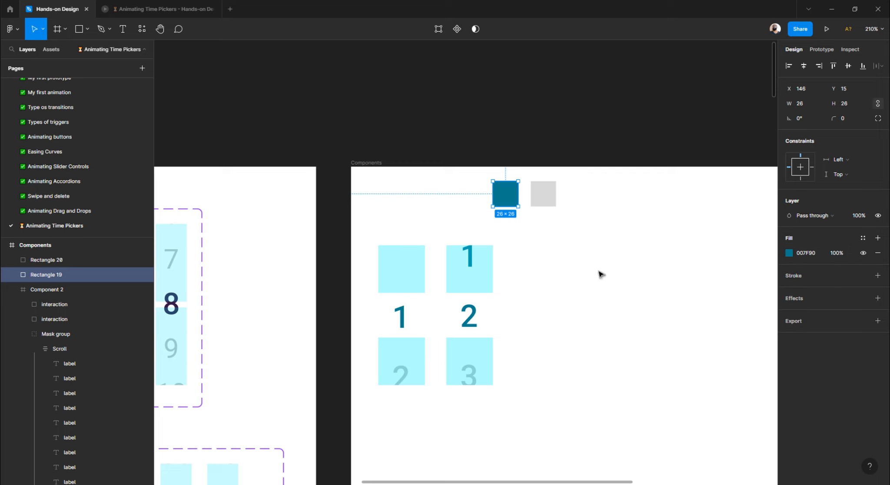
# - Move both colour swatches out of the Components frame, just above its title and aligned with its left edge
pyautogui.click(599, 273)
pyautogui.moveTo(462, 187); pyautogui.dragTo(572, 205)
pyautogui.moveTo(436, 156); pyautogui.dragTo(376, 150)
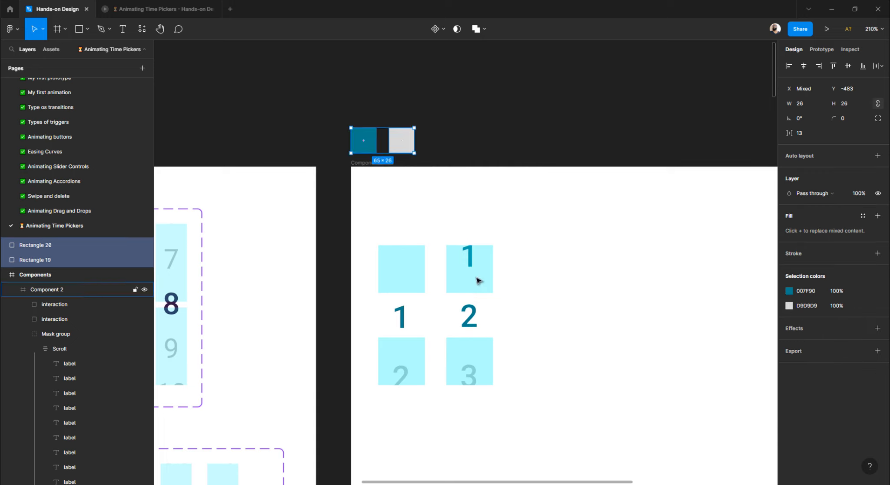
# - Set the second swatch's fill to C6C6C6, copied from the grey 3 in the second picker column
pyautogui.scroll(-3, 478, 278)
pyautogui.click(71, 365)
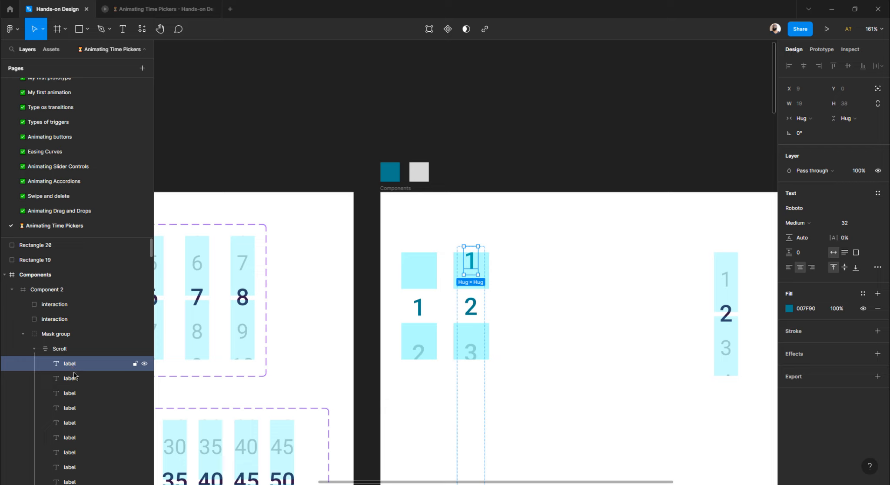
pyautogui.click(75, 378)
pyautogui.click(75, 390)
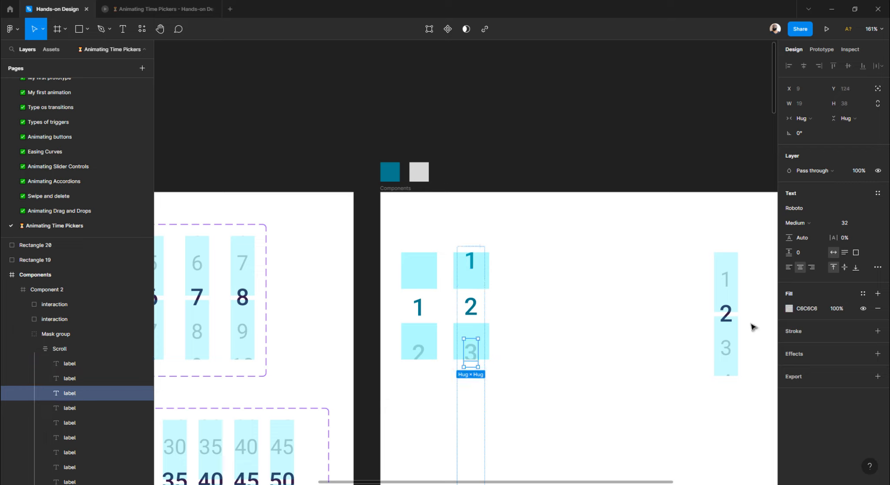
pyautogui.click(805, 308)
pyautogui.hotkey('ctrl', 'c')
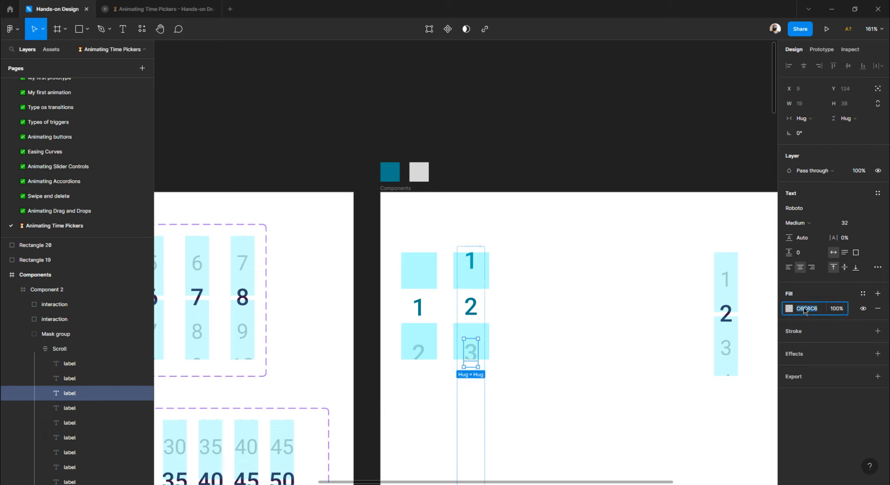
pyautogui.click(419, 172)
pyautogui.click(817, 193)
pyautogui.hotkey('ctrl', 'v')
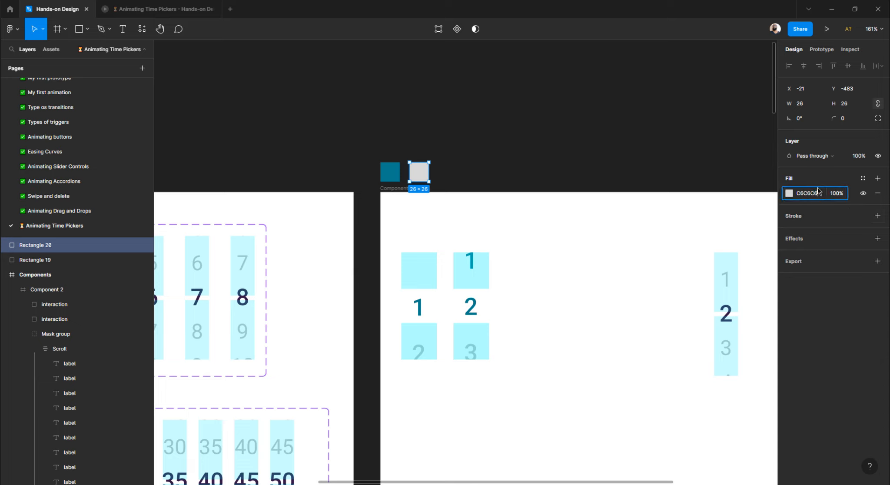
pyautogui.click(448, 152)
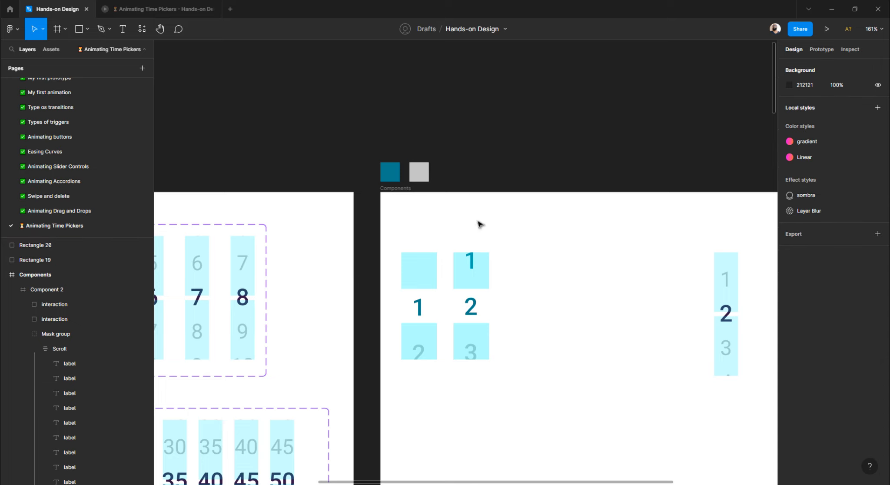
# - Recolour the 1 in the second picker column to C6C6C6 by sampling the grey swatch
pyautogui.click(473, 308)
pyautogui.click(473, 308)
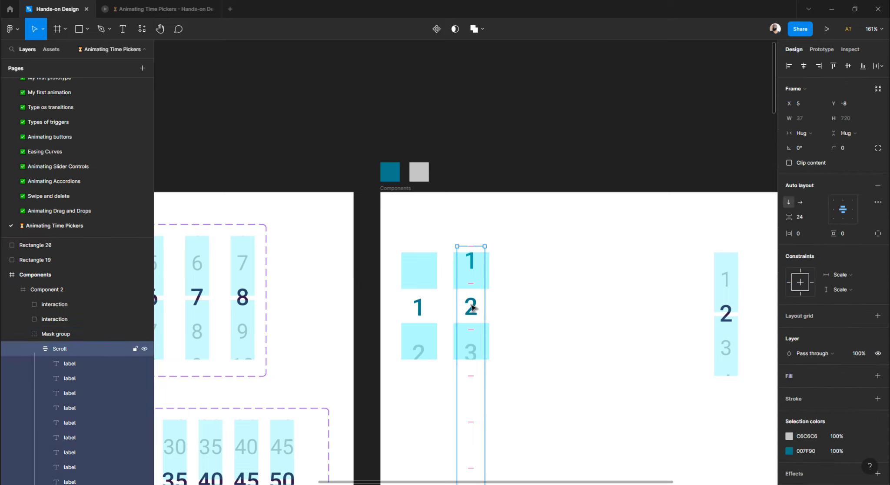
pyautogui.click(79, 364)
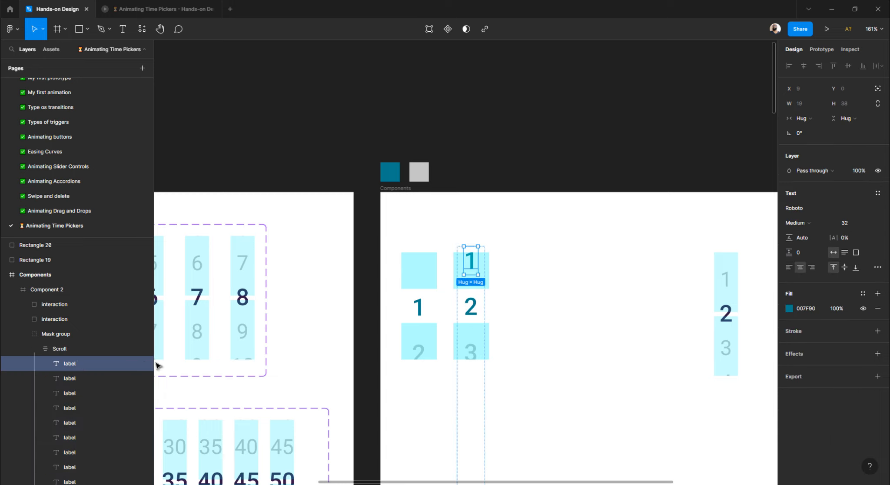
pyautogui.click(789, 309)
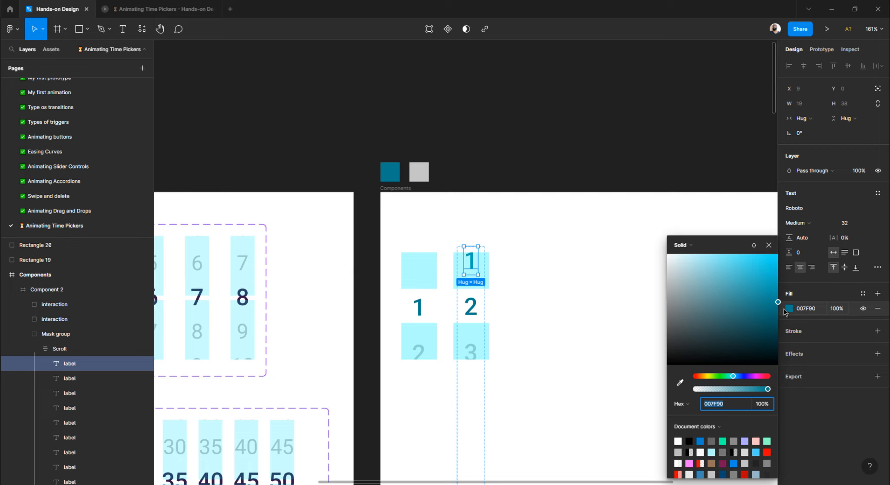
pyautogui.click(681, 381)
pyautogui.click(424, 172)
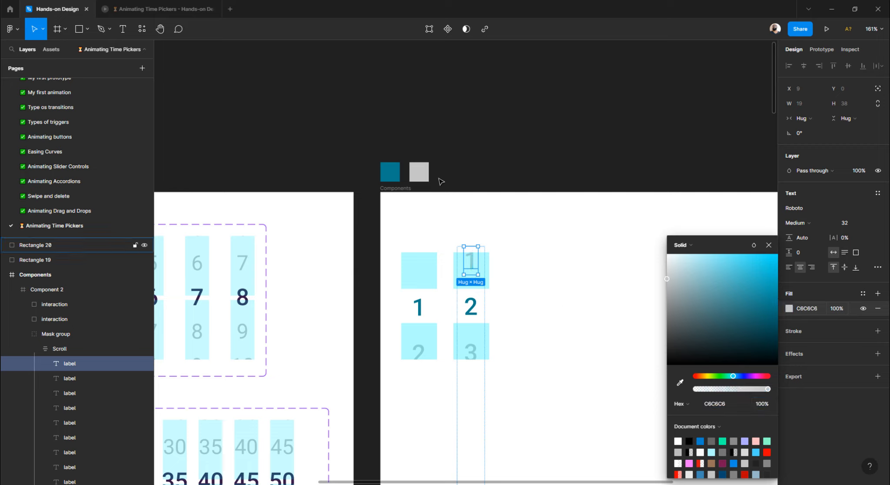
pyautogui.click(499, 150)
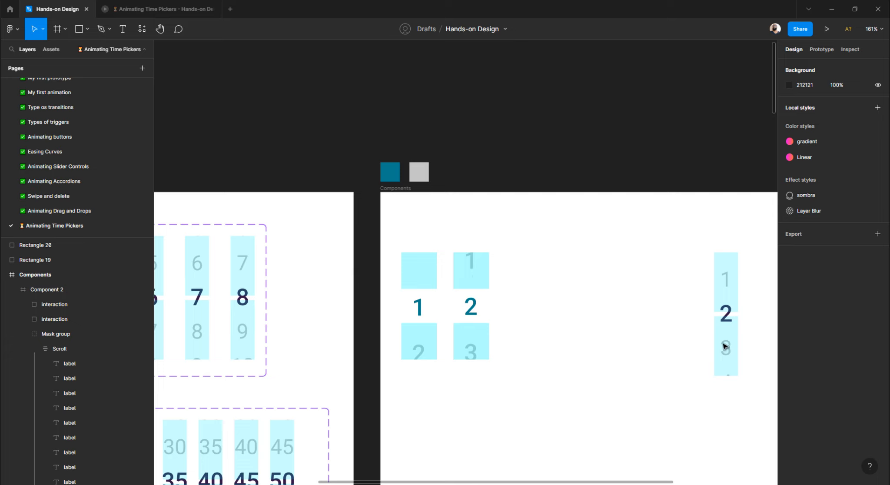
# - Delete the spare dark-numbered reference picker and place a duplicate of the second column beside it at X 168
pyautogui.click(715, 373)
pyautogui.press('Delete')
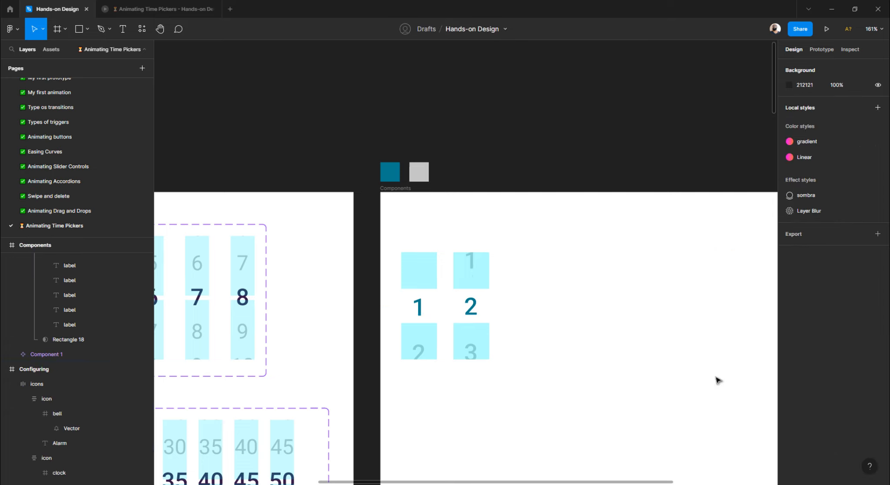
pyautogui.moveTo(475, 274); pyautogui.dragTo(527, 278)
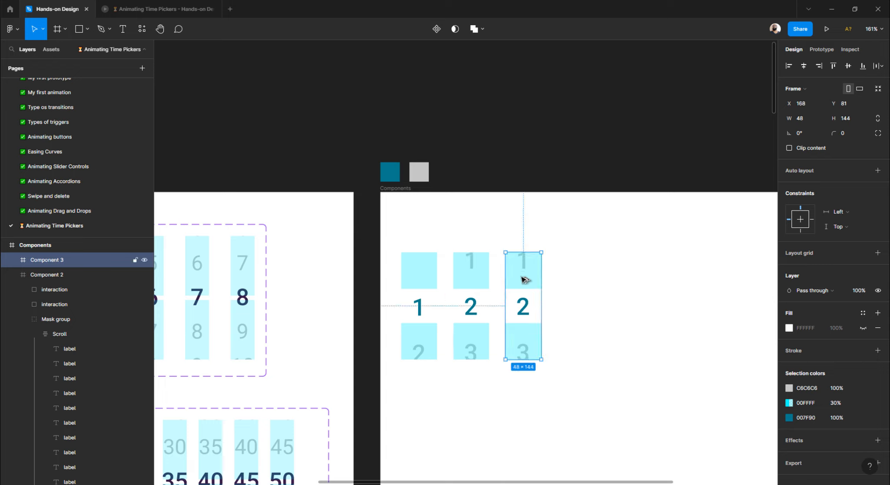
# - Recolour the 2 in the third picker column to C6C6C6 by sampling the grey swatch
pyautogui.doubleClick(523, 310)
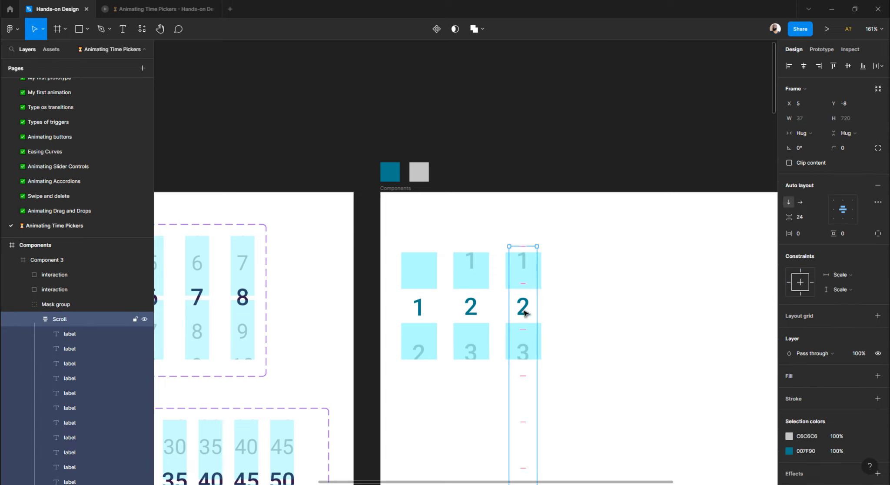
pyautogui.doubleClick(524, 310)
pyautogui.press('i')
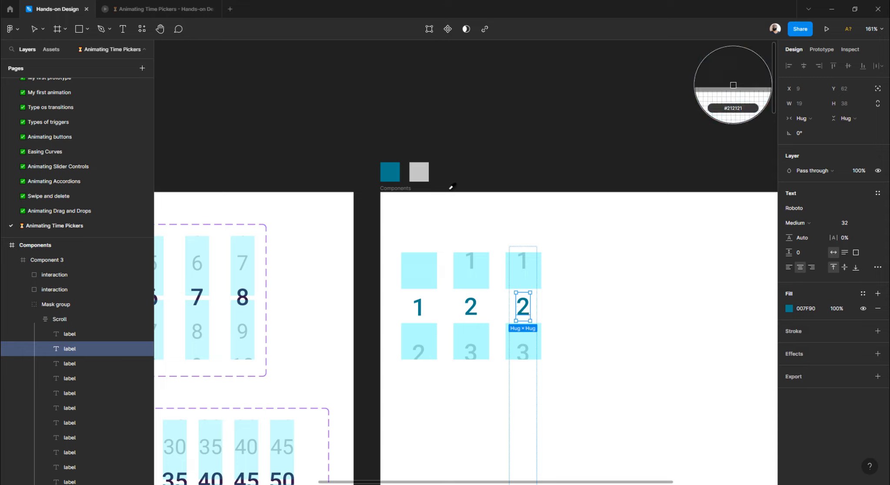
pyautogui.click(418, 173)
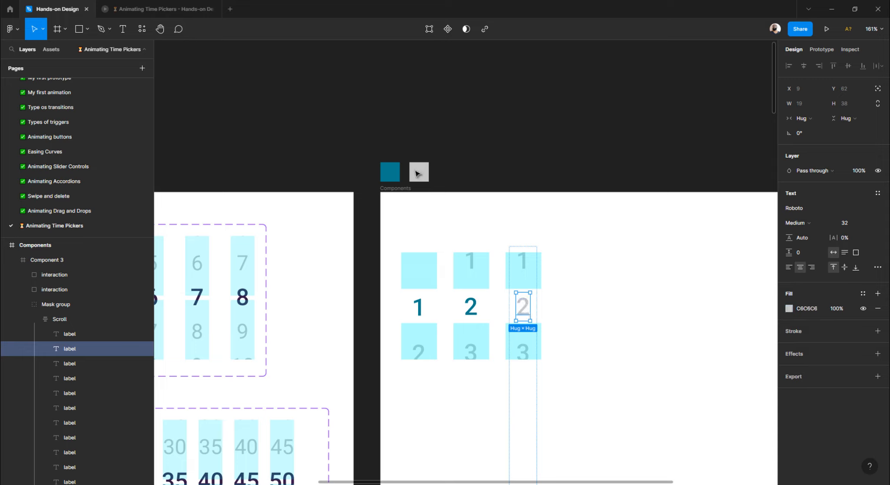
# - Nudge the third column's Scroll frame up to about Y -72 to centre the 3
pyautogui.click(62, 320)
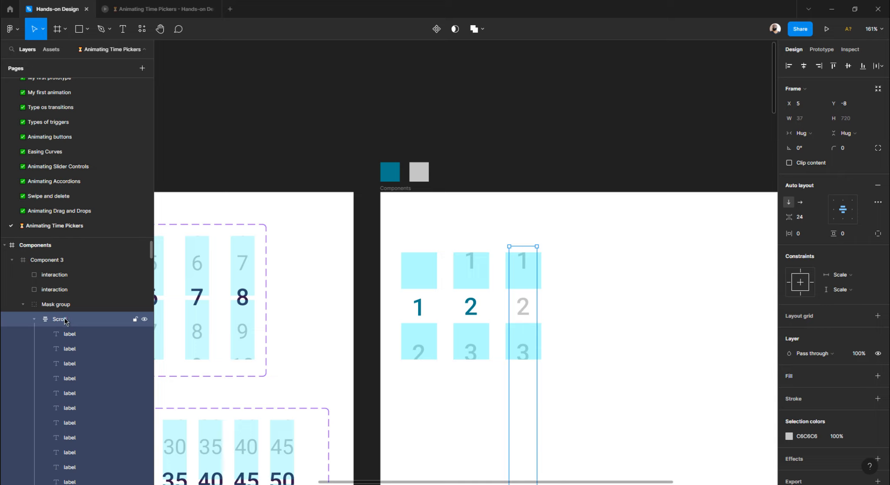
pyautogui.press('Up')
pyautogui.press('Up')
pyautogui.press('Up')
pyautogui.press('Up')
pyautogui.press('Up')
pyautogui.press('Up')
pyautogui.press('Up')
pyautogui.press('Up')
pyautogui.press('Up')
pyautogui.press('Up')
pyautogui.press('Up')
pyautogui.press('Up')
pyautogui.press('Up')
pyautogui.press('Up')
pyautogui.press('Up')
pyautogui.press('Up')
pyautogui.press('Up')
pyautogui.press('Up')
pyautogui.press('Up')
pyautogui.press('Up')
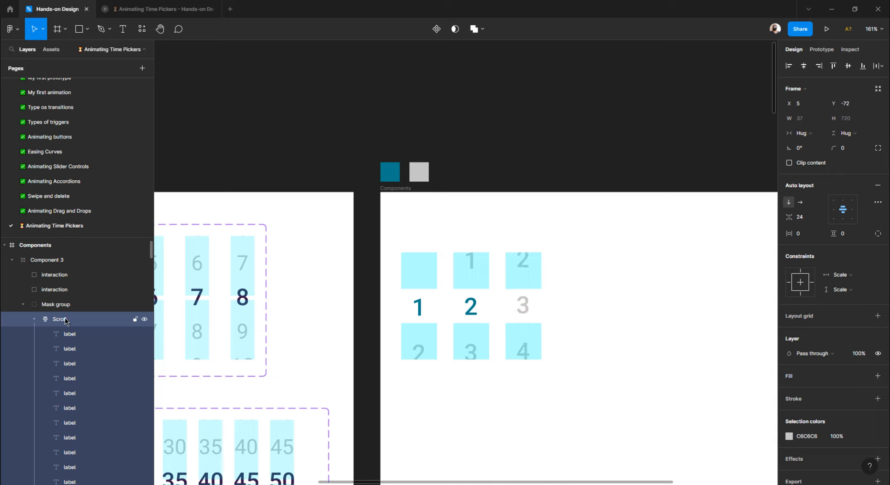
pyautogui.press('Down')
# - Recolour the centred 3 in the third picker column to 007F90 by sampling the teal swatch
pyautogui.click(523, 312)
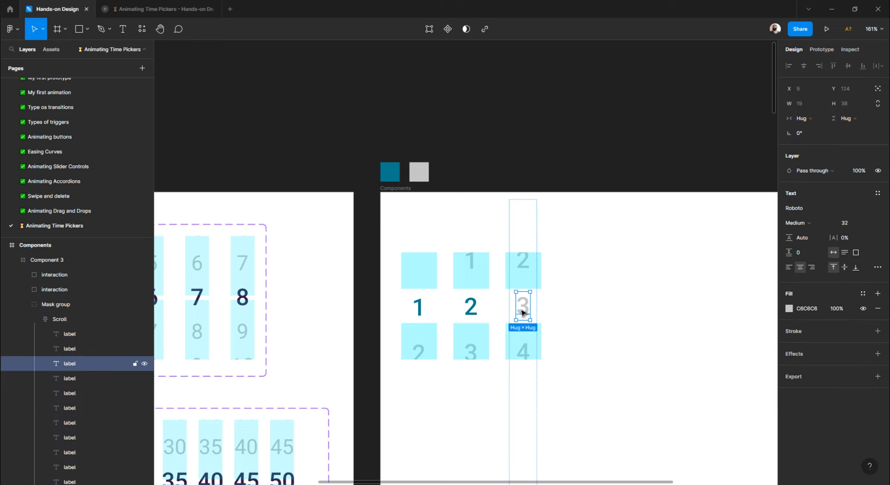
pyautogui.press('i')
pyautogui.click(392, 174)
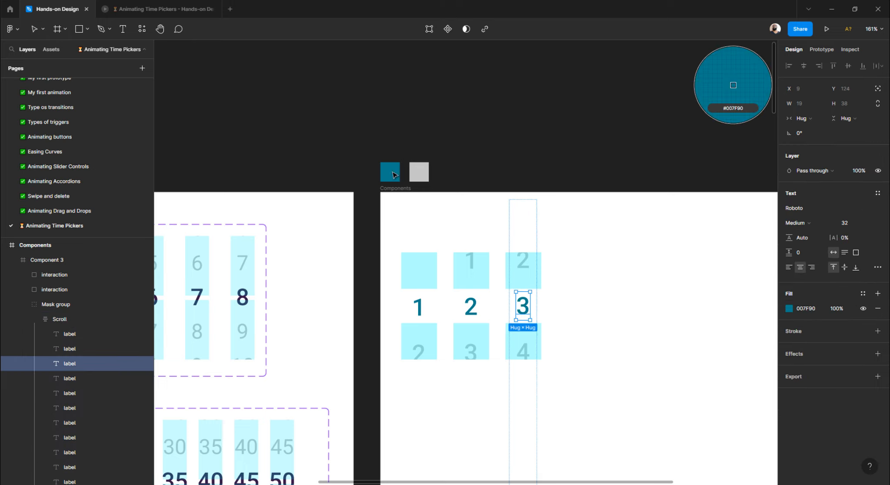
pyautogui.click(494, 144)
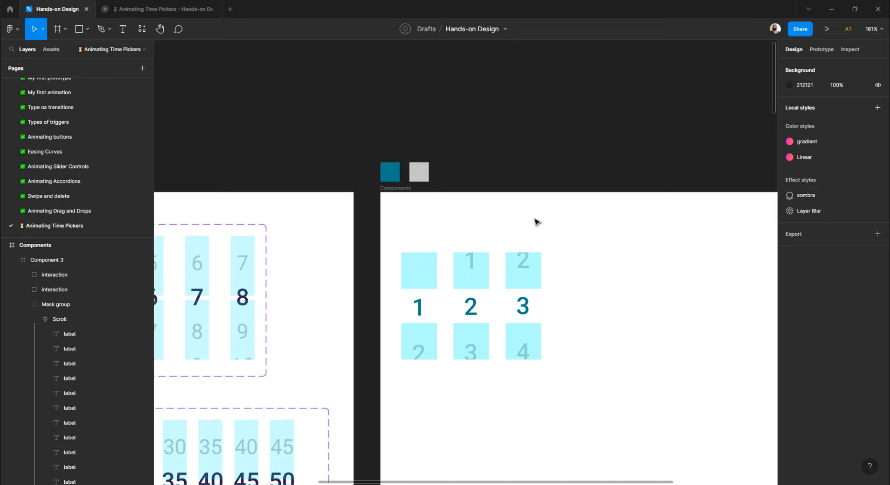
# - Test the time pickers in the prototype preview by setting the alarm to 6:35 PM and saving it, and return to the design file
pyautogui.scroll(-5, 534, 222)
pyautogui.scroll(4, 340, 245)
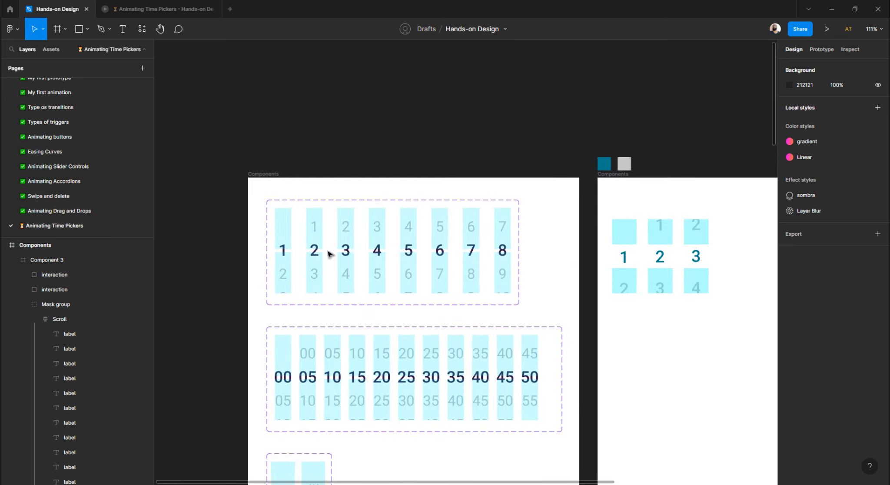
pyautogui.click(160, 10)
pyautogui.moveTo(405, 174); pyautogui.dragTo(397, 135)
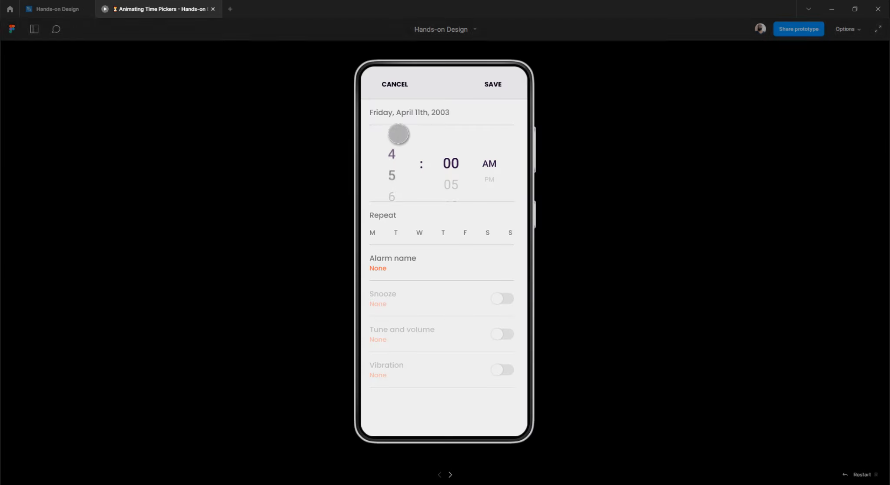
pyautogui.moveTo(451, 175); pyautogui.dragTo(461, 125)
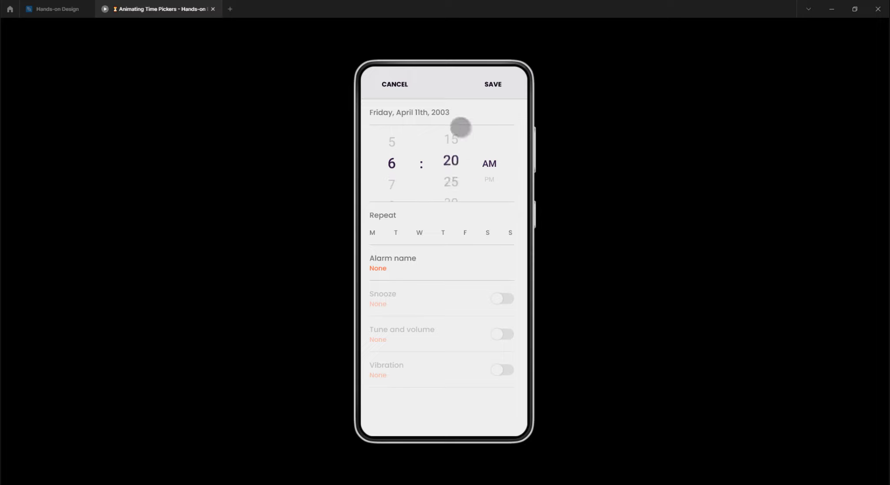
pyautogui.moveTo(455, 165); pyautogui.dragTo(455, 140)
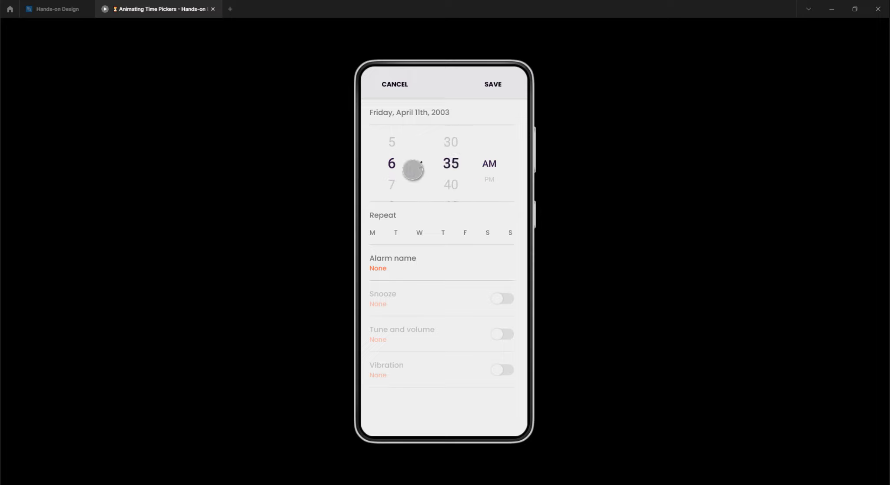
pyautogui.moveTo(490, 182); pyautogui.dragTo(491, 159)
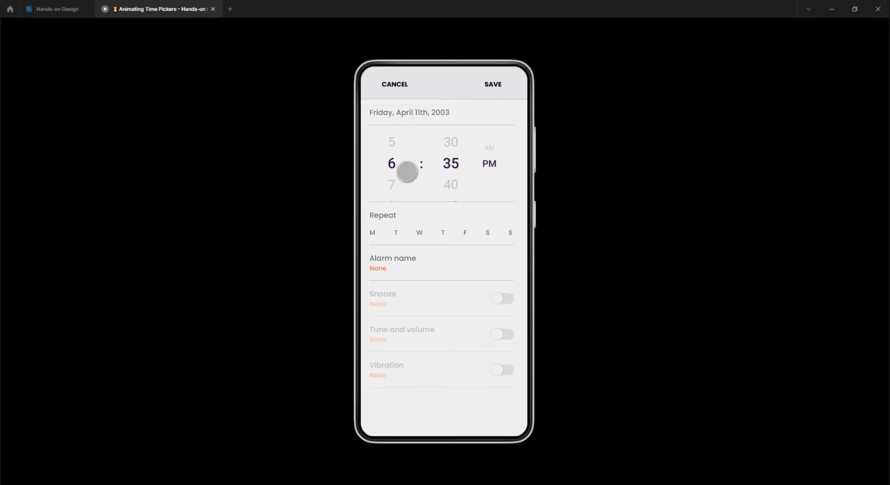
pyautogui.click(496, 83)
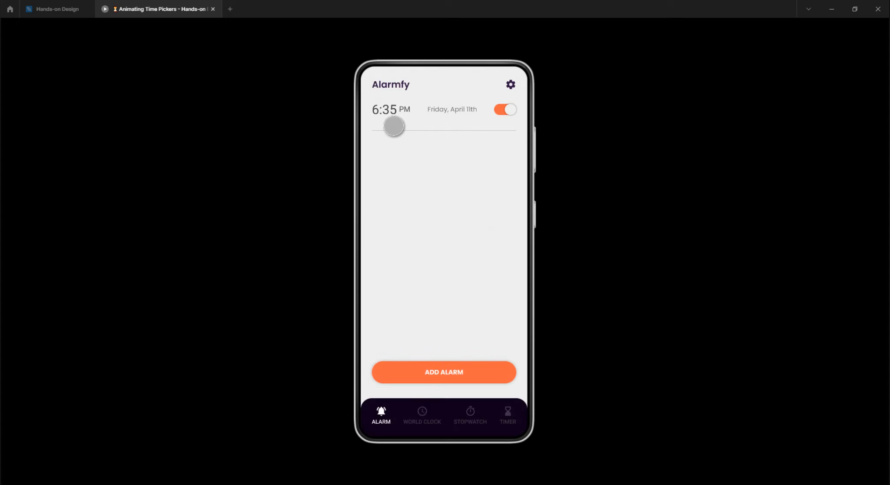
pyautogui.click(42, 8)
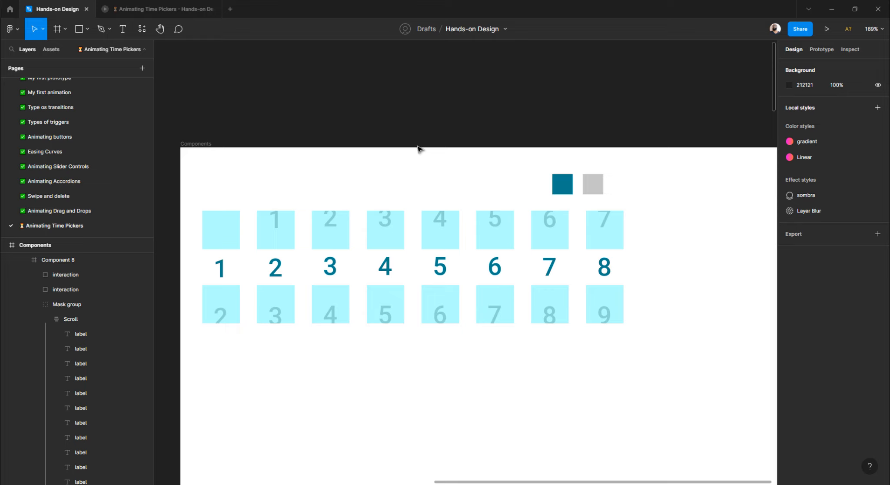
# - Group the teal and grey swatches and move the group up to Y 16 in the Components frame
pyautogui.hscroll(-1, 419, 163)
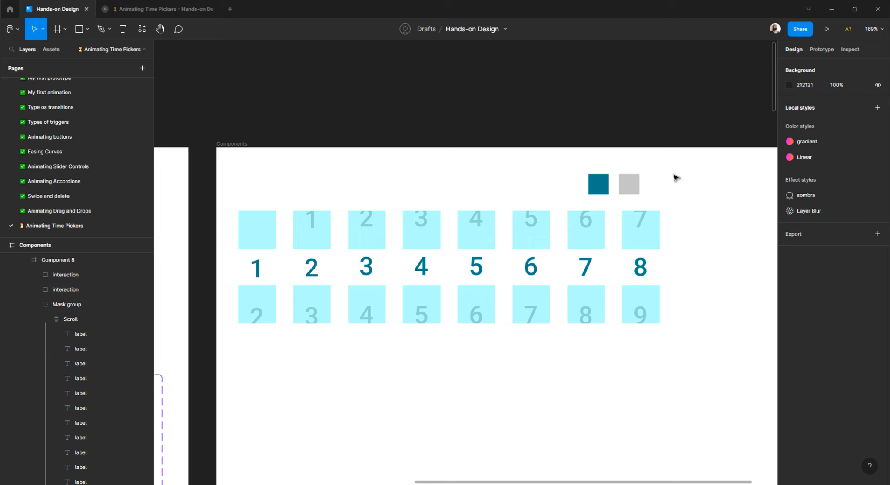
pyautogui.moveTo(670, 168); pyautogui.dragTo(604, 178)
pyautogui.hotkey('ctrl', 'g')
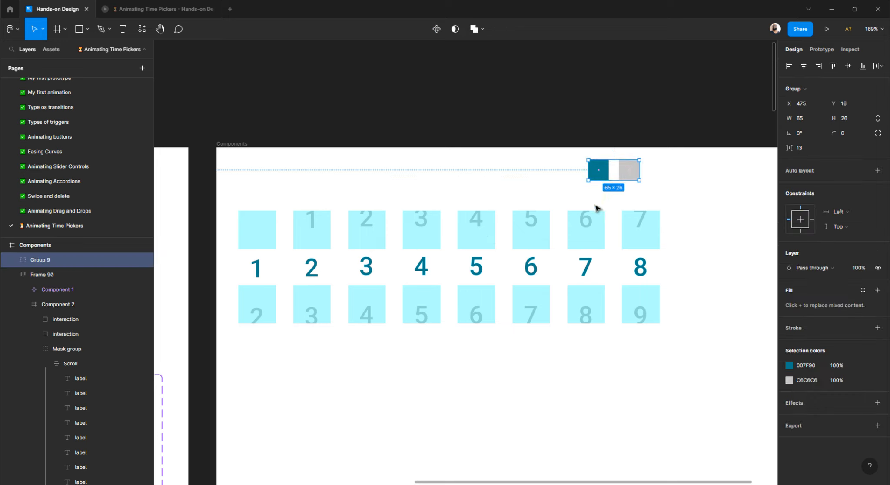
pyautogui.click(422, 192)
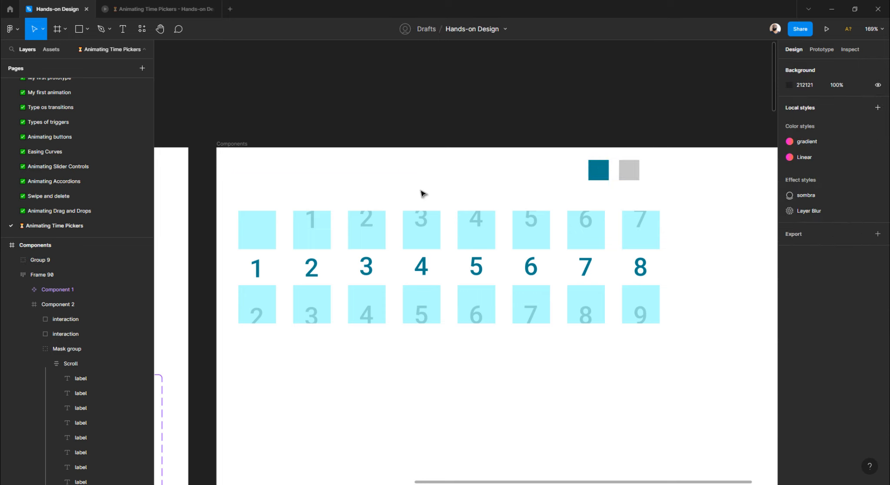
# - Rename the first picker column's component as 1
pyautogui.click(261, 241)
pyautogui.click(264, 240)
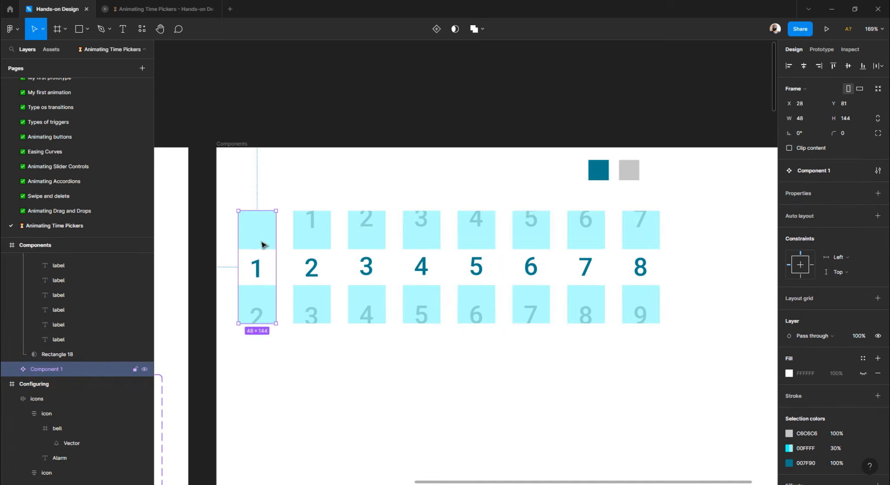
pyautogui.doubleClick(57, 370)
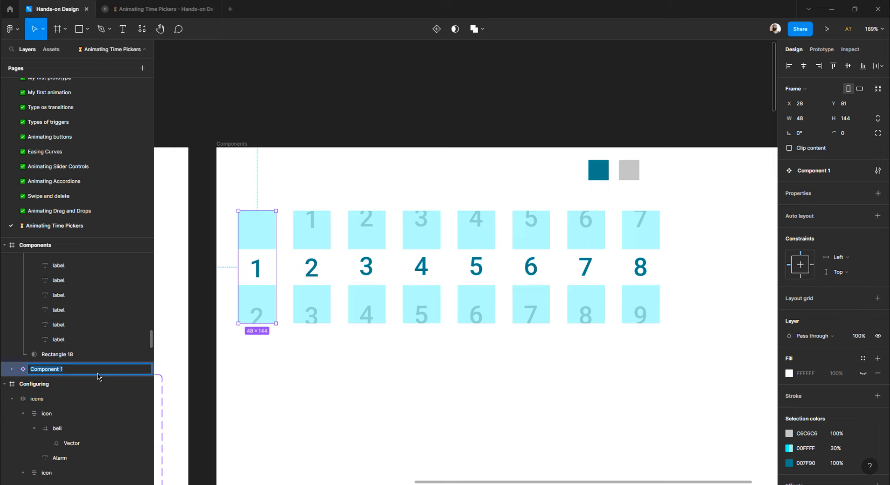
pyautogui.write('1')
pyautogui.press('Return')
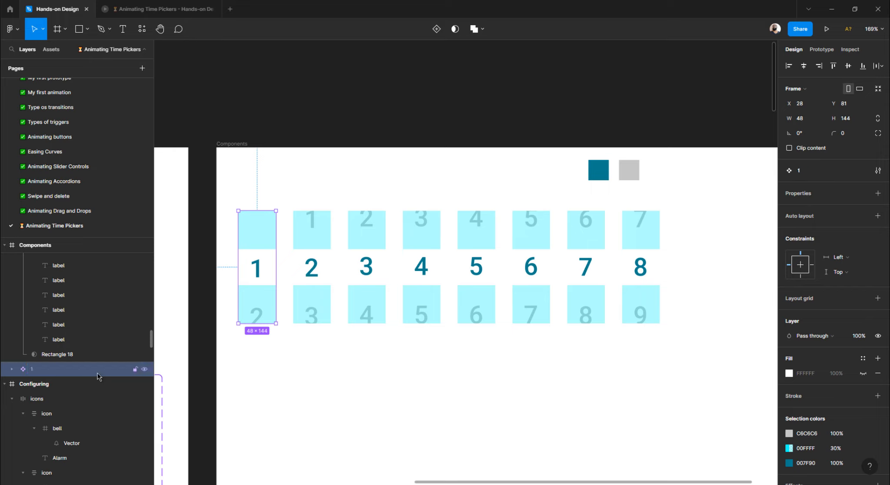
# - Rename the first picker column's component as interaction, matching the second column's lower rectangle
pyautogui.click(298, 306)
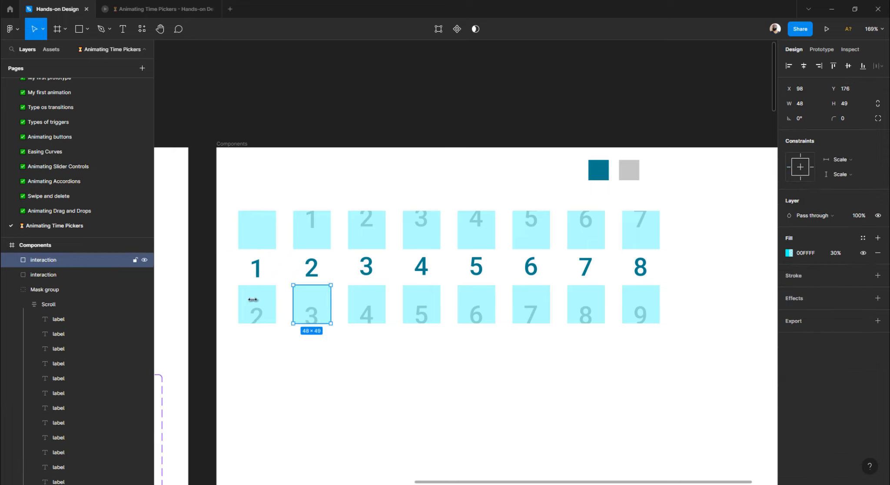
pyautogui.doubleClick(51, 260)
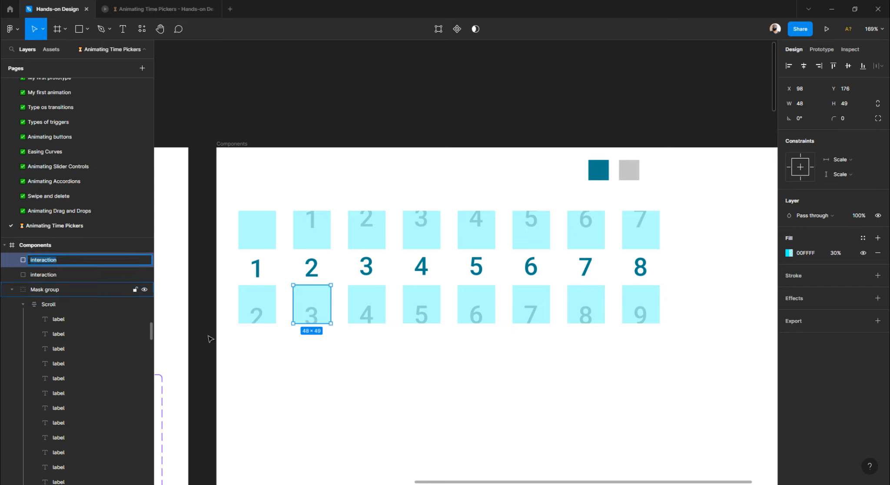
pyautogui.click(248, 305)
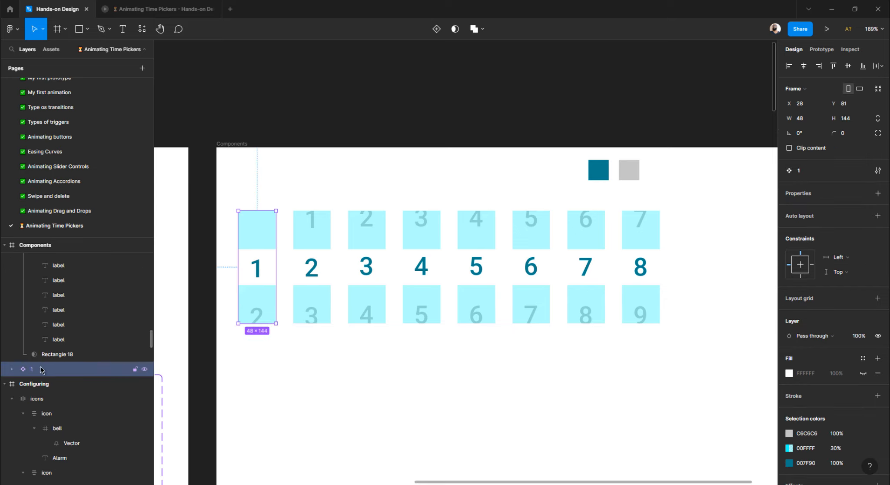
pyautogui.doubleClick(63, 375)
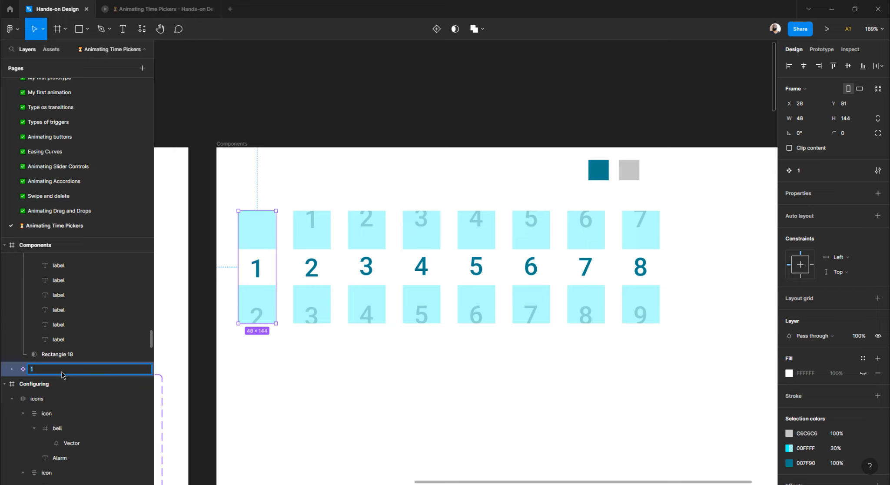
pyautogui.press('Return')
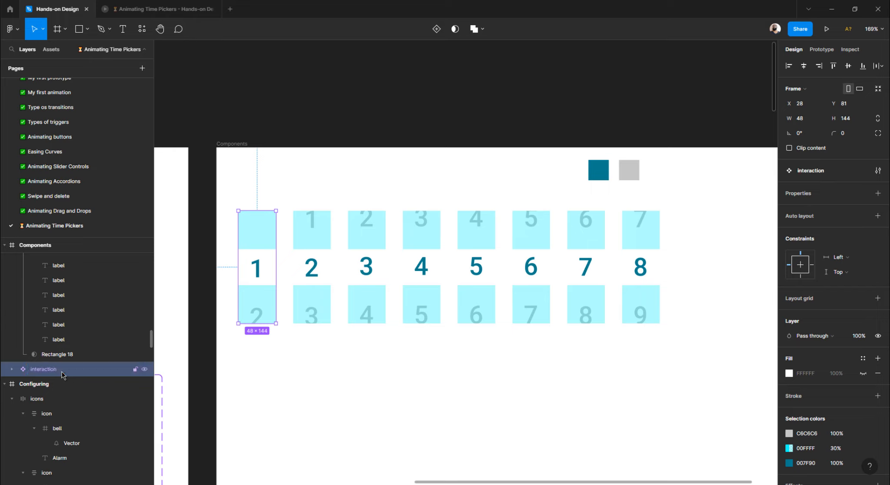
# - Compare the first picker column's component with the separate layers that make up the second column
pyautogui.click(299, 304)
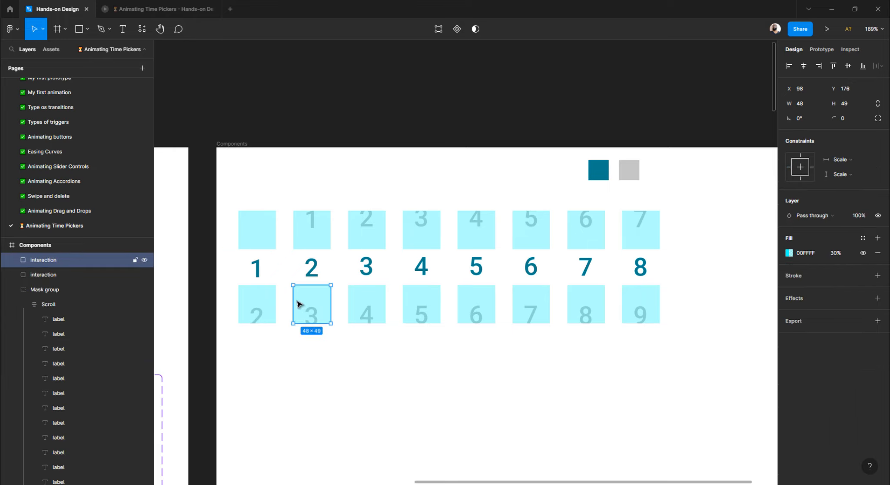
pyautogui.click(259, 306)
pyautogui.click(299, 353)
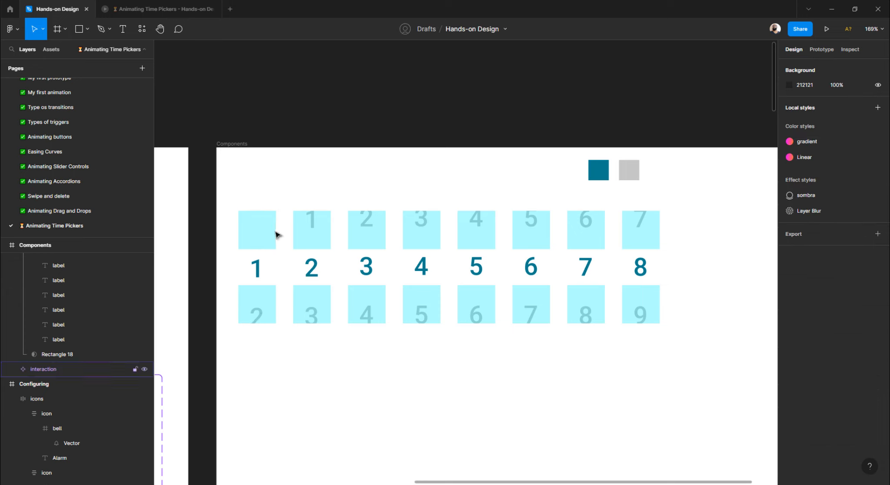
pyautogui.click(260, 309)
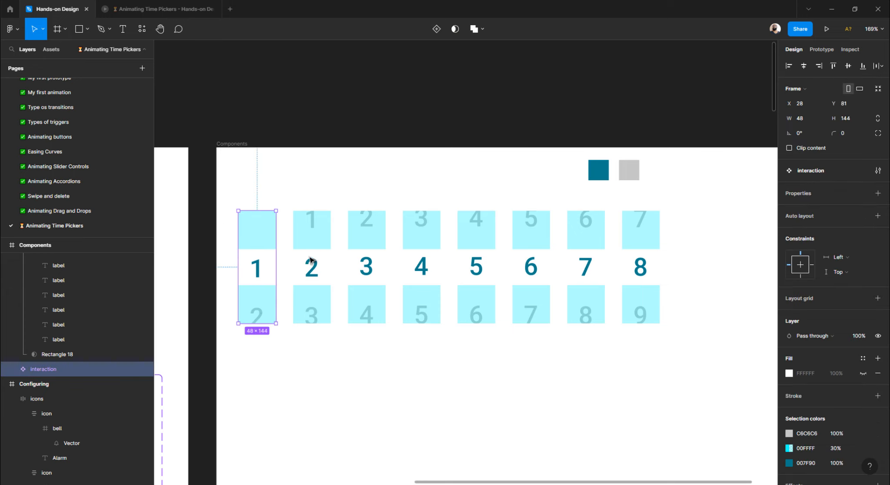
pyautogui.click(305, 334)
pyautogui.click(308, 254)
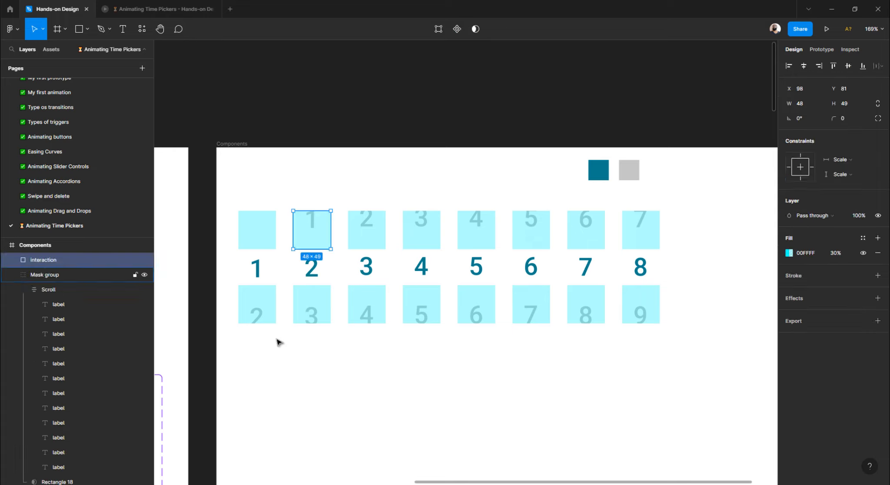
pyautogui.click(267, 363)
pyautogui.click(259, 315)
pyautogui.click(253, 354)
pyautogui.click(314, 245)
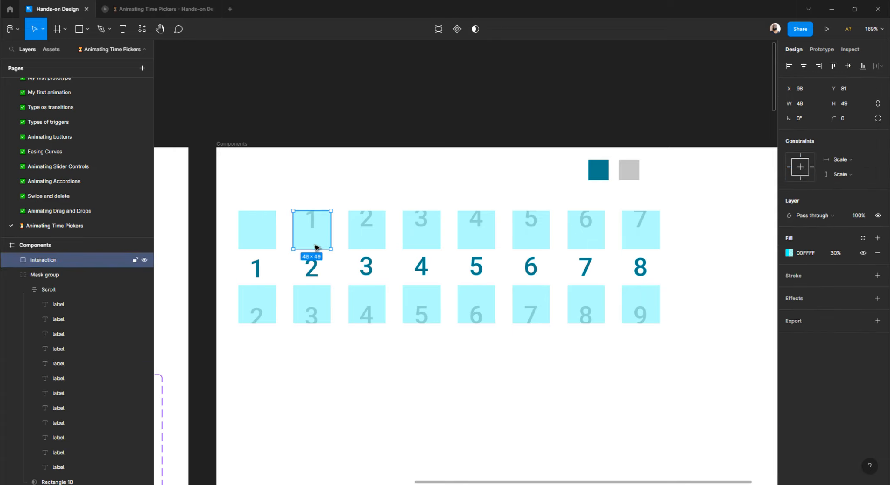
pyautogui.click(314, 183)
# - Turn the second, third and fourth picker columns into a separate component each, including their interaction rectangles and mask group
pyautogui.moveTo(300, 202); pyautogui.dragTo(325, 351)
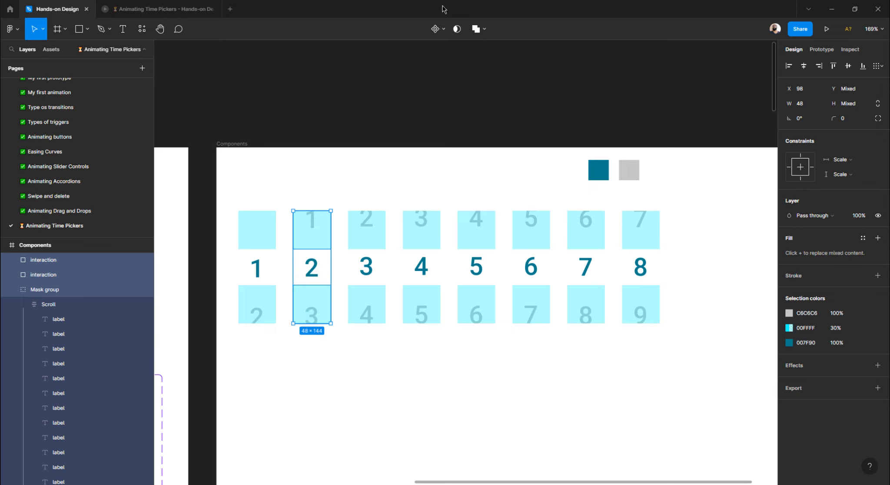
pyautogui.click(436, 29)
pyautogui.moveTo(361, 194); pyautogui.dragTo(380, 364)
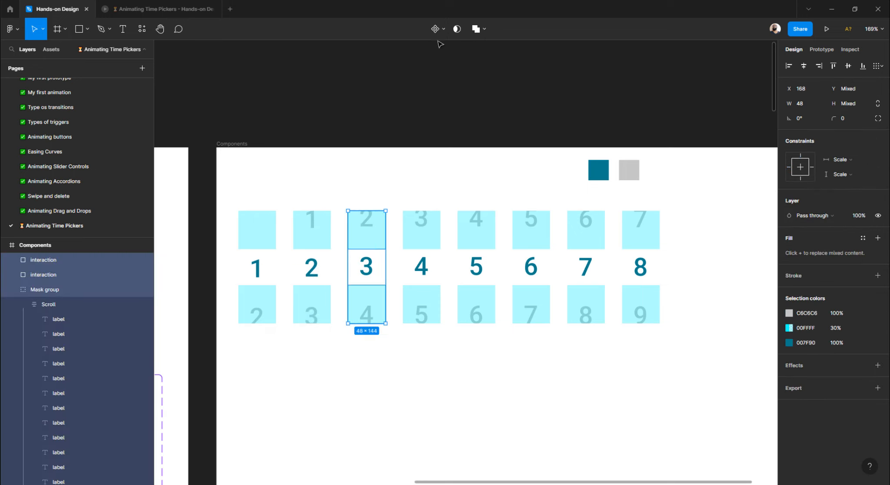
pyautogui.click(435, 29)
pyautogui.moveTo(420, 180); pyautogui.dragTo(429, 365)
pyautogui.click(435, 29)
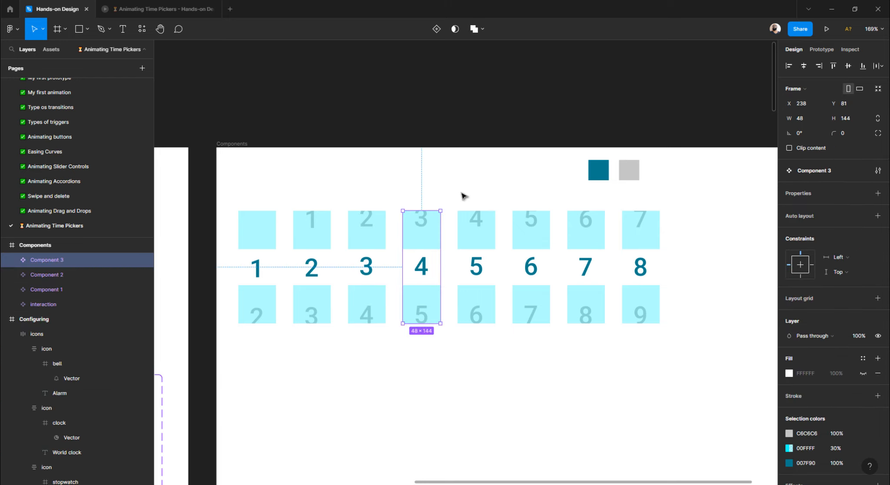
# - Create multiple components at once from the layers of the picker columns centred on 5 to 8
pyautogui.moveTo(461, 193); pyautogui.dragTo(676, 364)
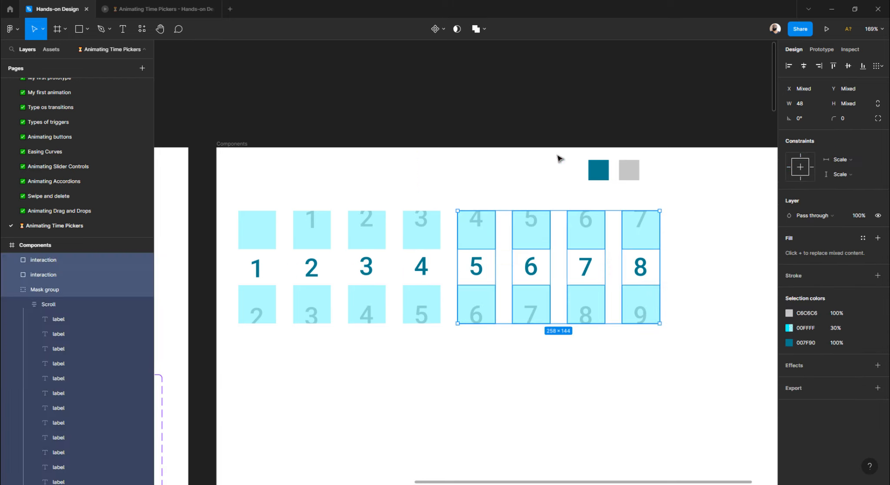
pyautogui.click(444, 30)
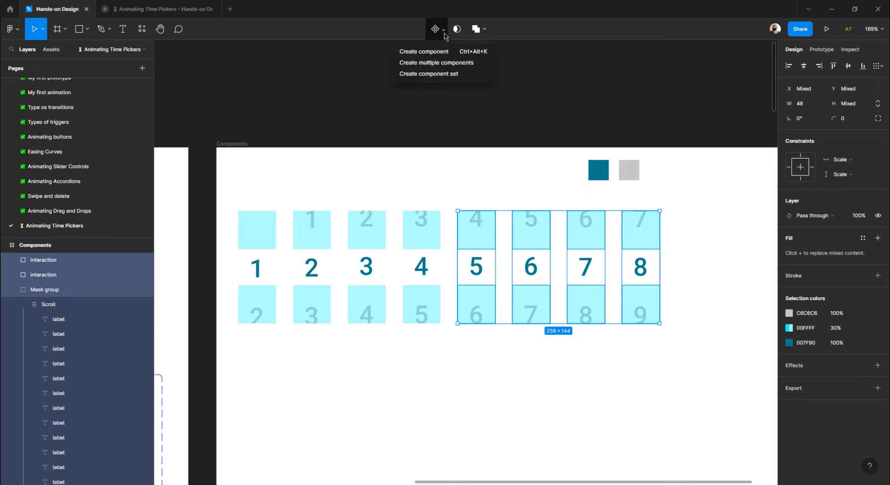
pyautogui.click(438, 68)
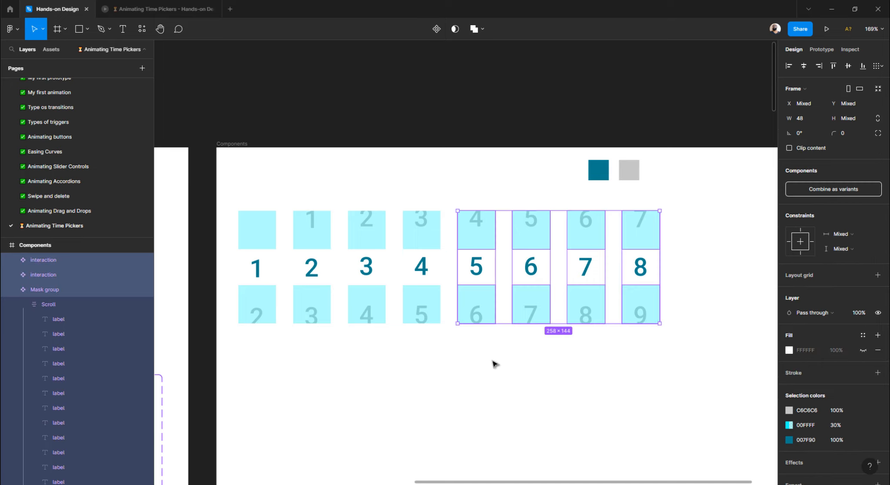
# - Combine the components of all eight picker columns as variants of one component set
pyautogui.click(543, 369)
pyautogui.moveTo(693, 365); pyautogui.dragTo(232, 202)
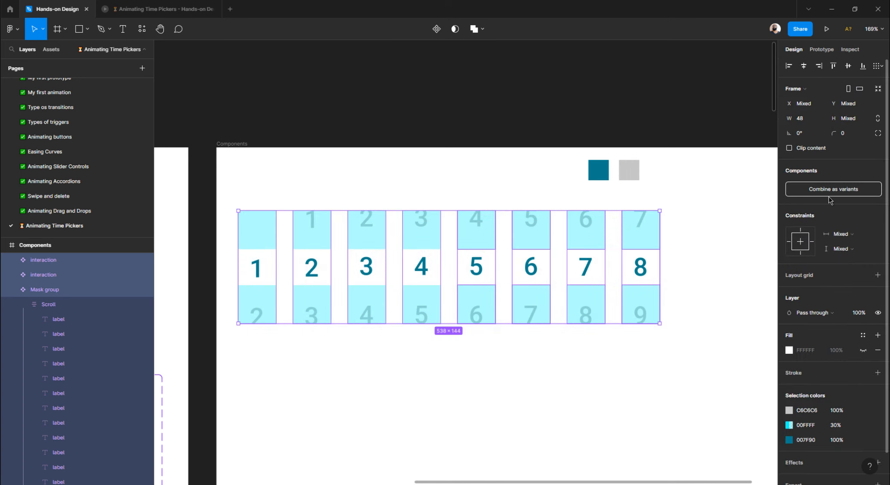
pyautogui.click(846, 189)
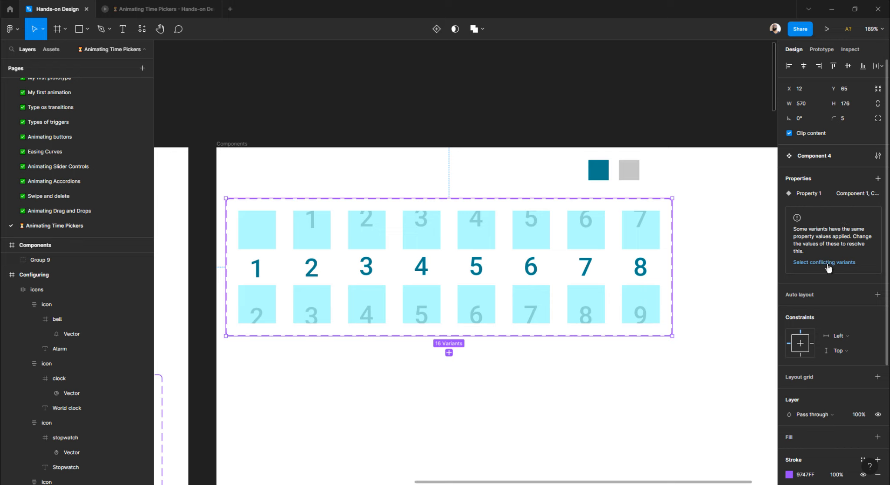
# - Set the first column's variant value to 1 and rename its variant property as Number
pyautogui.click(262, 245)
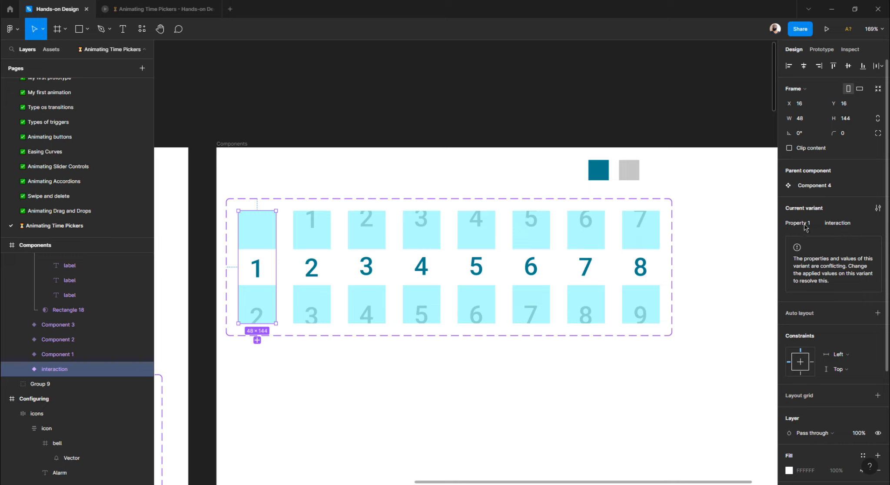
pyautogui.click(838, 224)
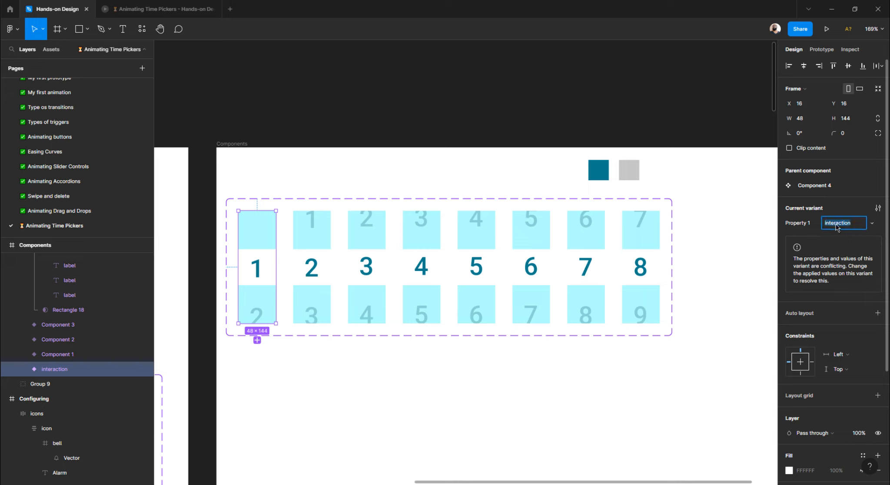
pyautogui.write('1')
pyautogui.press('Return')
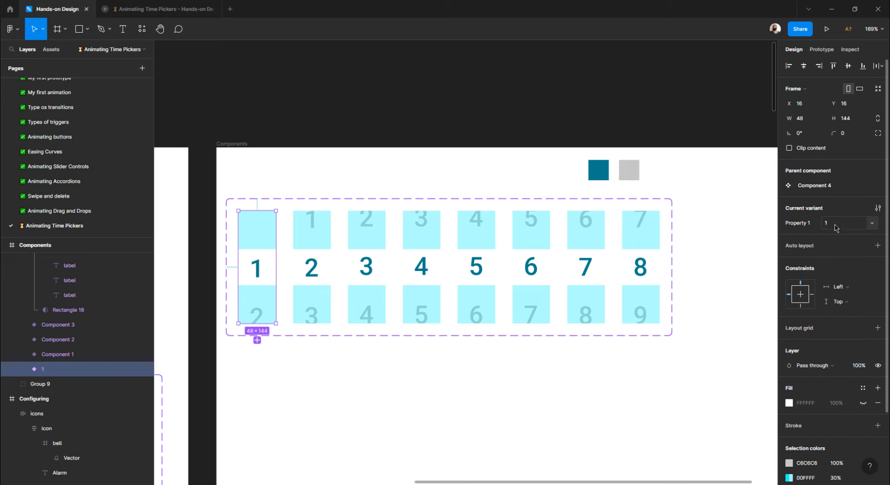
pyautogui.doubleClick(797, 224)
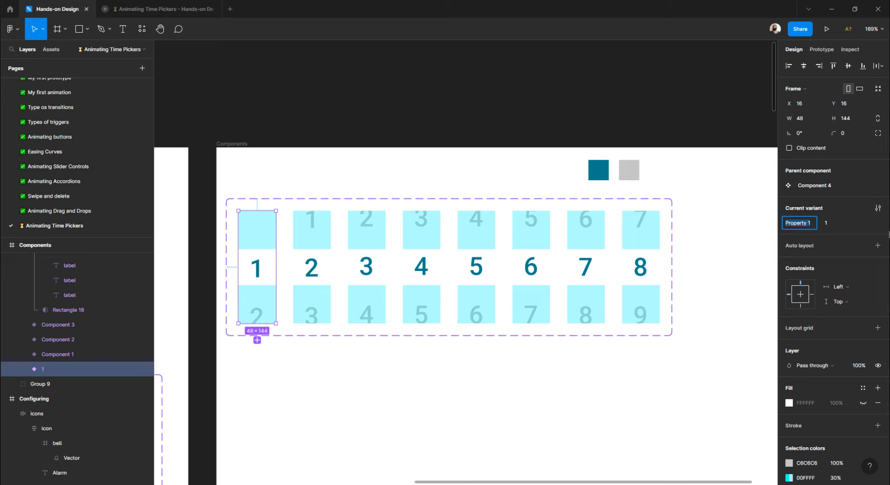
pyautogui.write('Number')
pyautogui.press('Return')
# - Set the Number value of the second column's variant to 2 and the third column's to 3
pyautogui.click(322, 305)
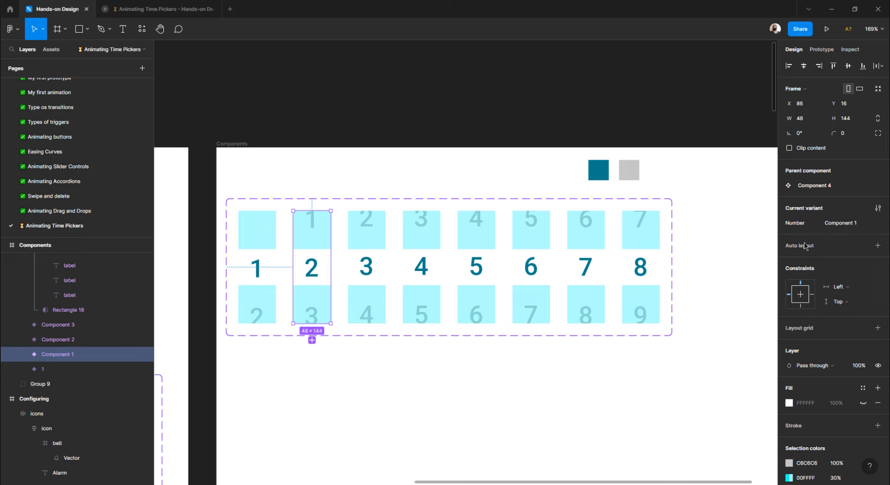
pyautogui.doubleClick(846, 225)
pyautogui.write('2')
pyautogui.press('Return')
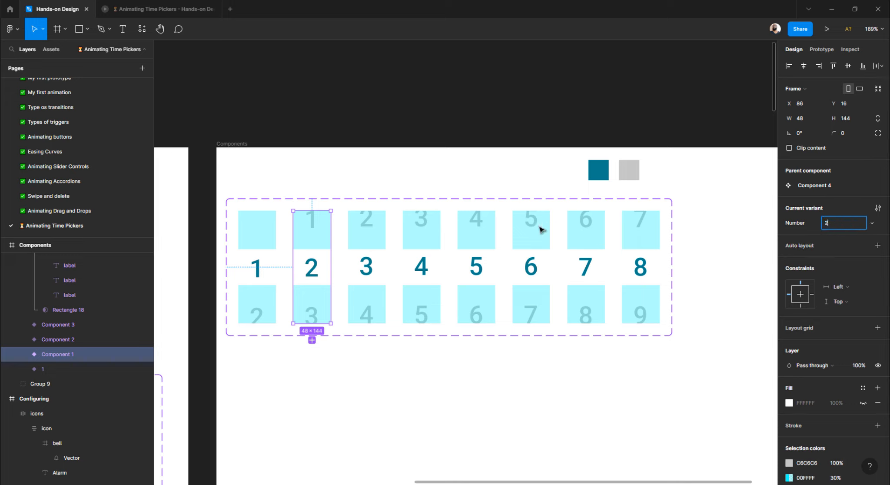
pyautogui.click(384, 233)
pyautogui.doubleClick(846, 224)
pyautogui.write('3')
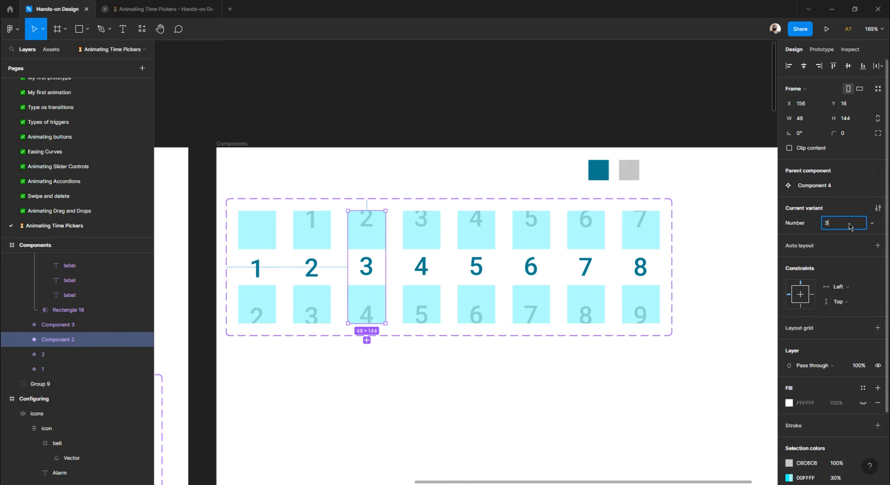
pyautogui.press('Return')
# - Try to set Number to 4 on the fourth column's variant and 5 on the fifth column's upper interaction rectangle
pyautogui.click(421, 237)
pyautogui.doubleClick(844, 225)
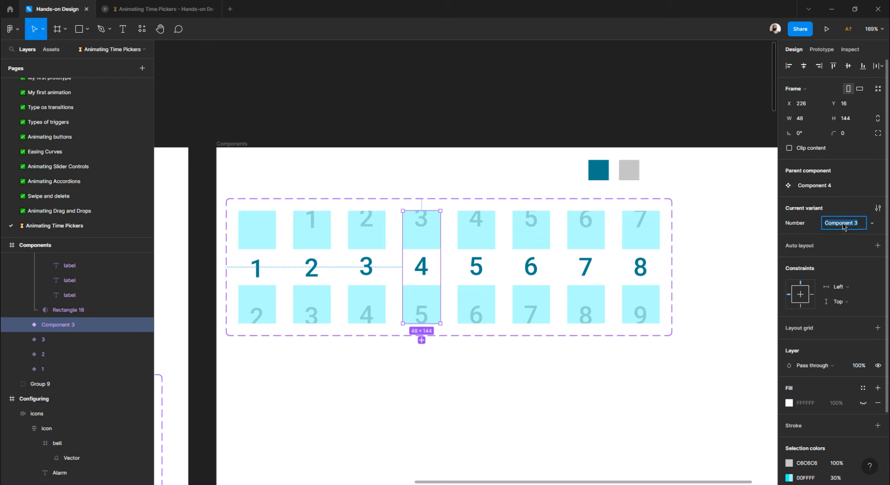
pyautogui.write('4')
pyautogui.click(476, 238)
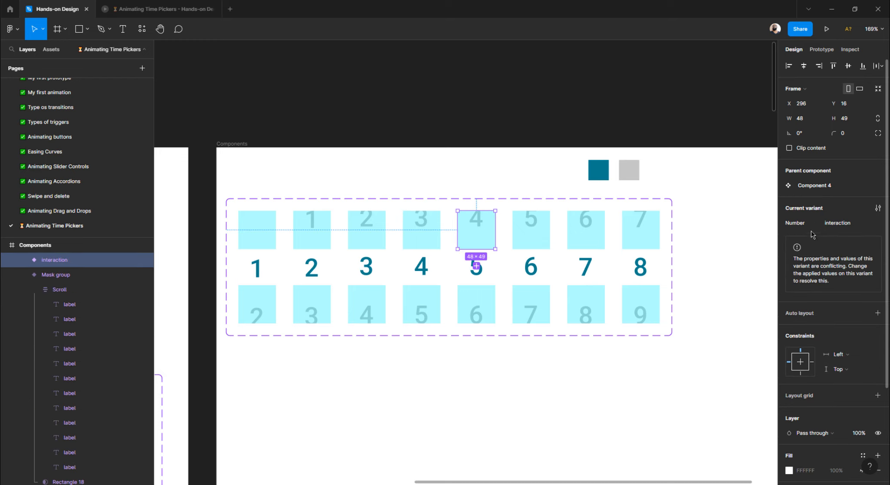
pyautogui.click(836, 223)
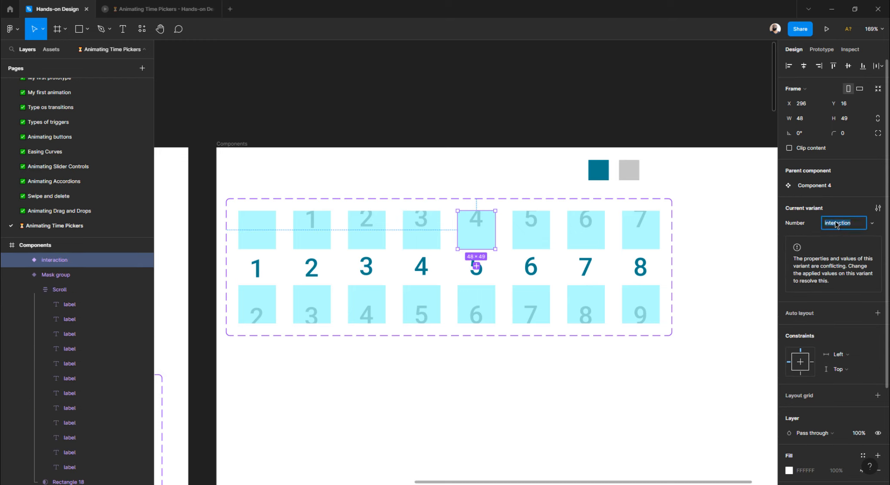
pyautogui.write('5')
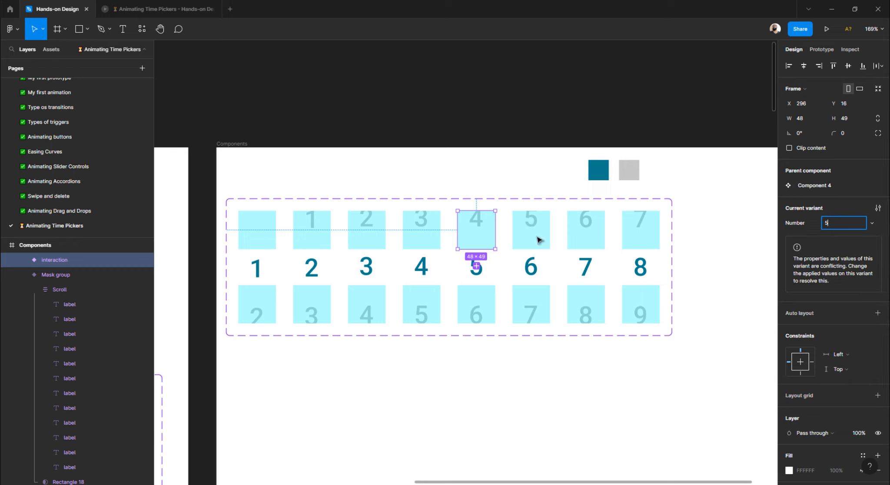
pyautogui.click(477, 284)
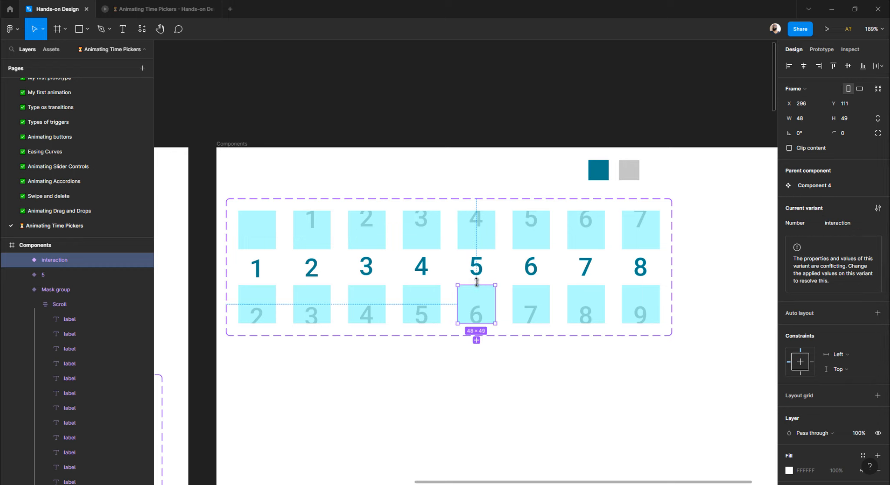
pyautogui.click(481, 277)
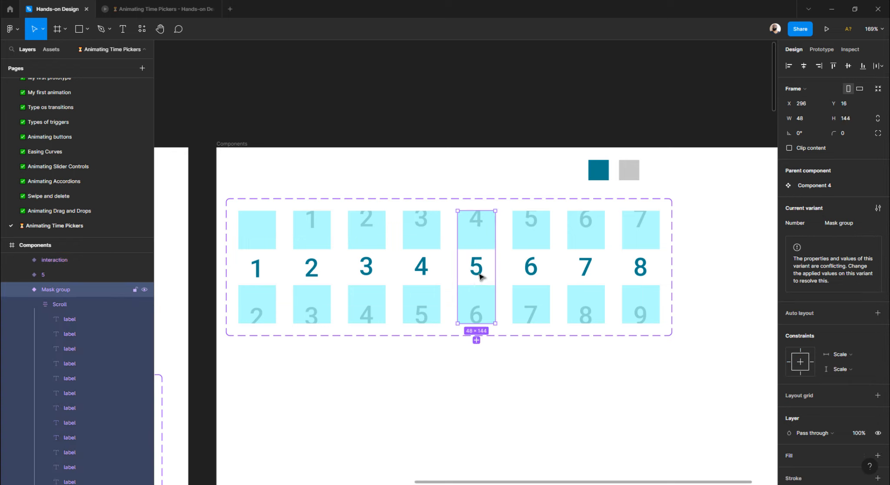
# - Undo the Number values given to the fifth column's upper rectangle and the fourth column's variant
pyautogui.hotkey('ctrl', 'z')
pyautogui.hotkey('ctrl', 'z')
pyautogui.hotkey('ctrl', 'z')
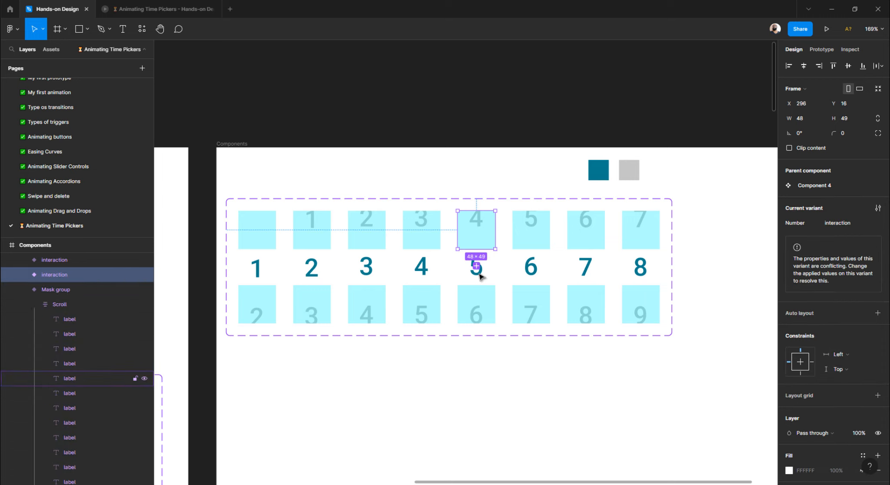
pyautogui.hotkey('ctrl', 'z')
pyautogui.hotkey('ctrl', 'z')
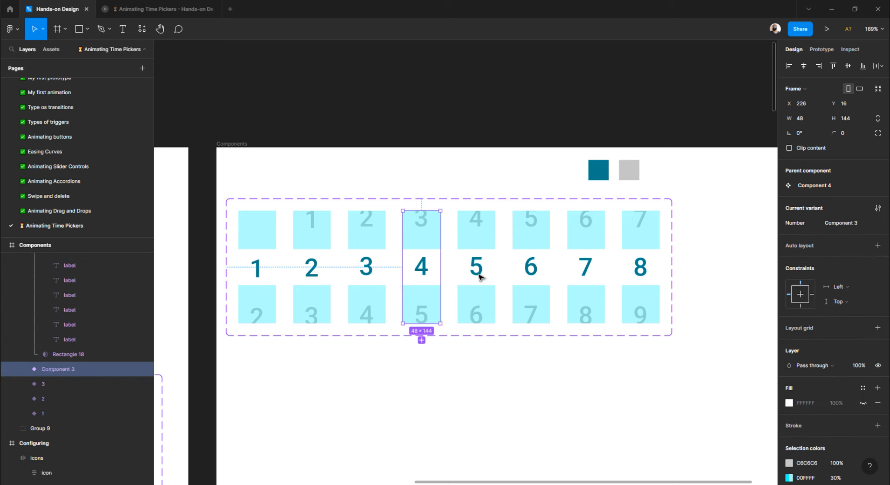
pyautogui.click(371, 272)
pyautogui.moveTo(371, 273); pyautogui.dragTo(396, 270)
pyautogui.hotkey('ctrl', 'z')
pyautogui.click(429, 266)
pyautogui.click(372, 267)
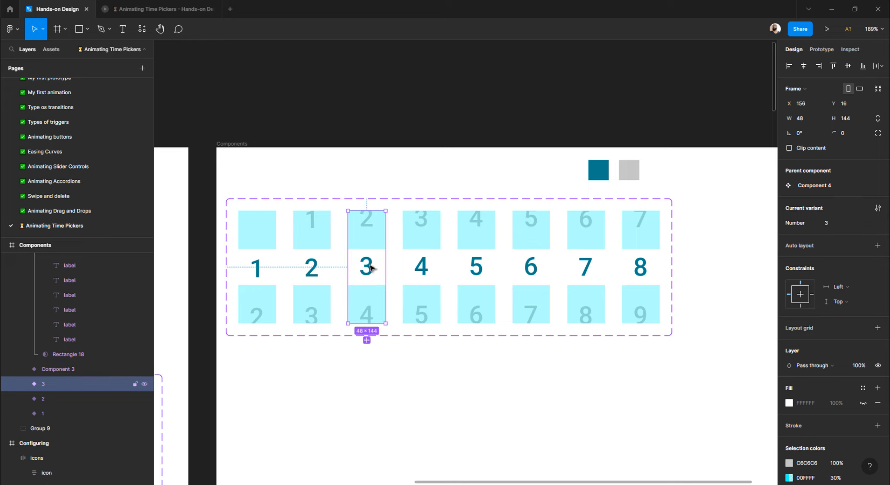
pyautogui.click(317, 273)
pyautogui.click(369, 270)
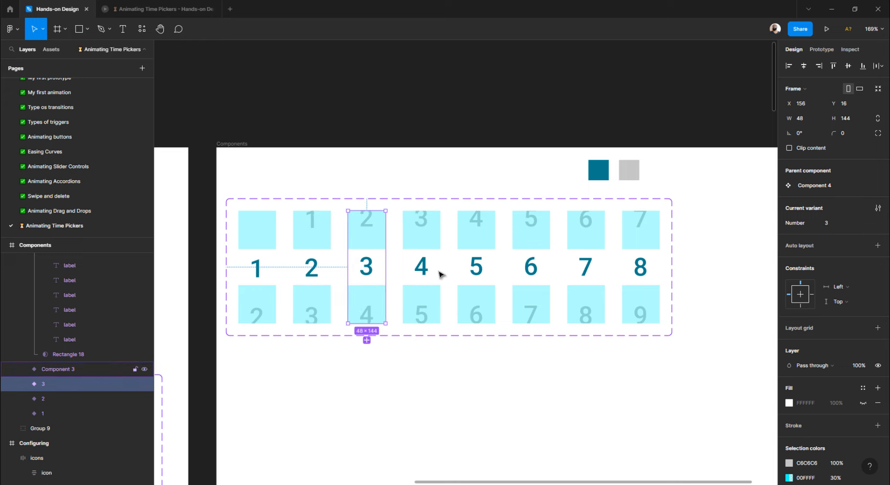
# - Set the Number values of the fourth, fifth and sixth columns' variants to 4, 5 and 6
pyautogui.click(424, 271)
pyautogui.click(838, 223)
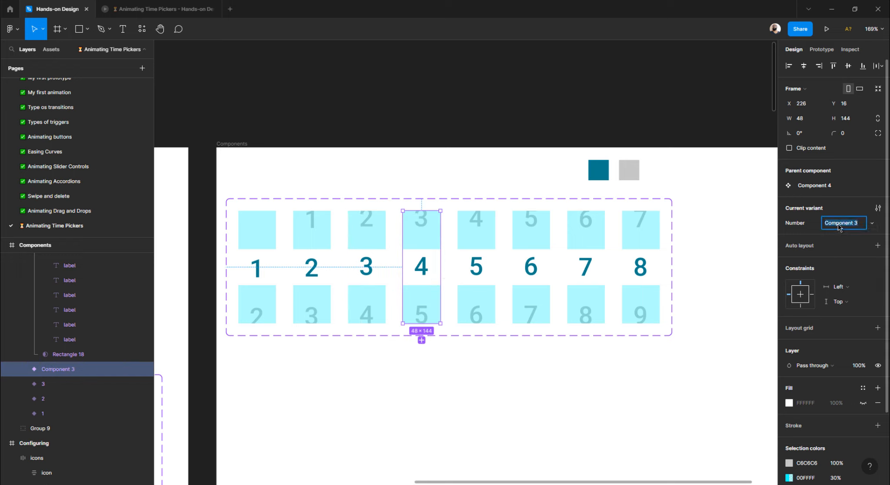
pyautogui.write('4')
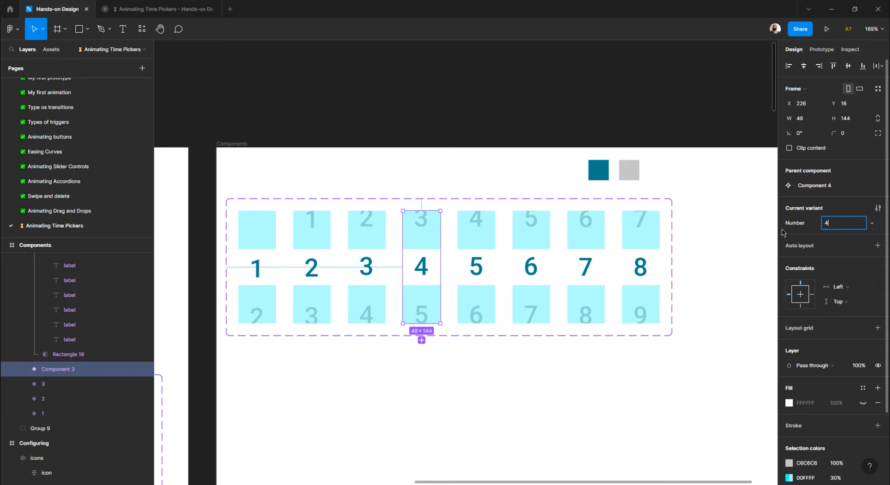
pyautogui.click(489, 268)
pyautogui.click(841, 224)
# - Set the Number value of the seventh column's variant to 7 and the eighth column's to 8
pyautogui.click(586, 267)
pyautogui.click(832, 223)
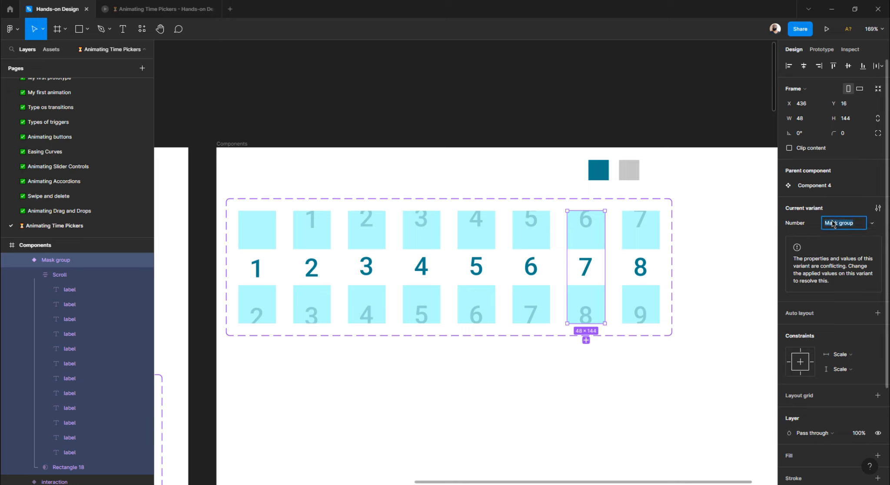
pyautogui.write('7')
pyautogui.click(644, 269)
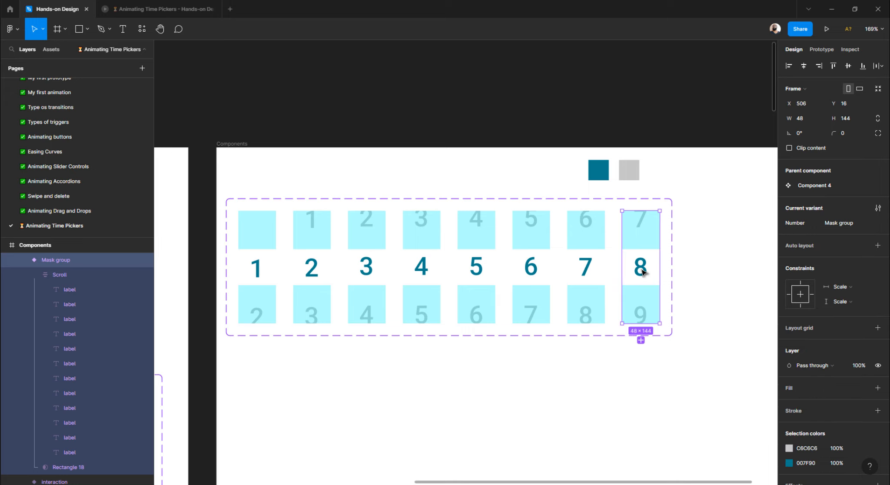
pyautogui.click(831, 224)
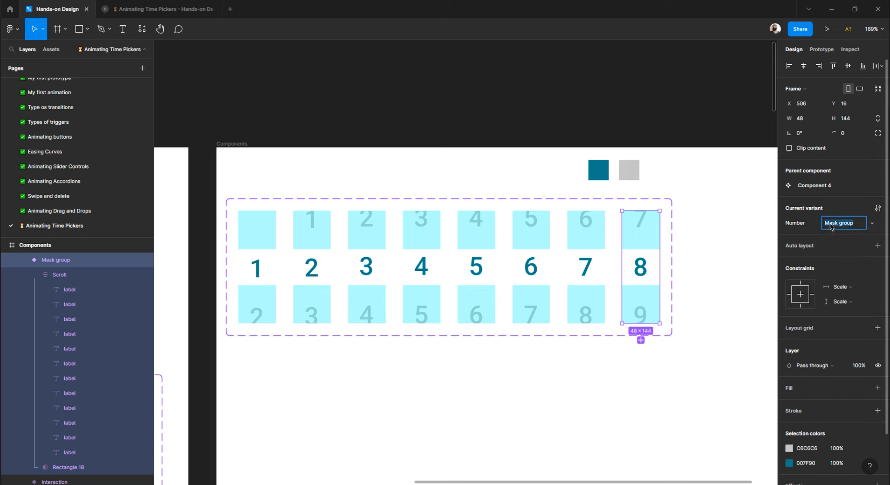
pyautogui.write('8')
pyautogui.click(734, 256)
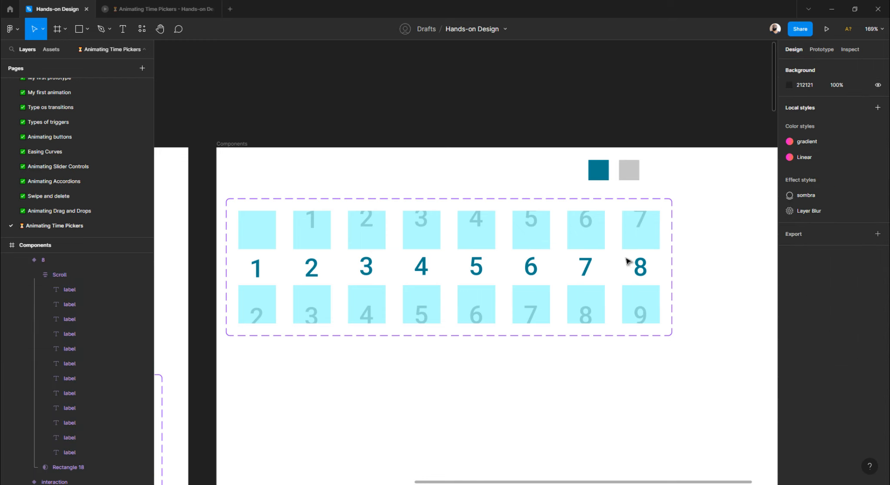
# - Select the component set's conflicting variants and examine which parts of the columns share the same Number value
pyautogui.click(296, 199)
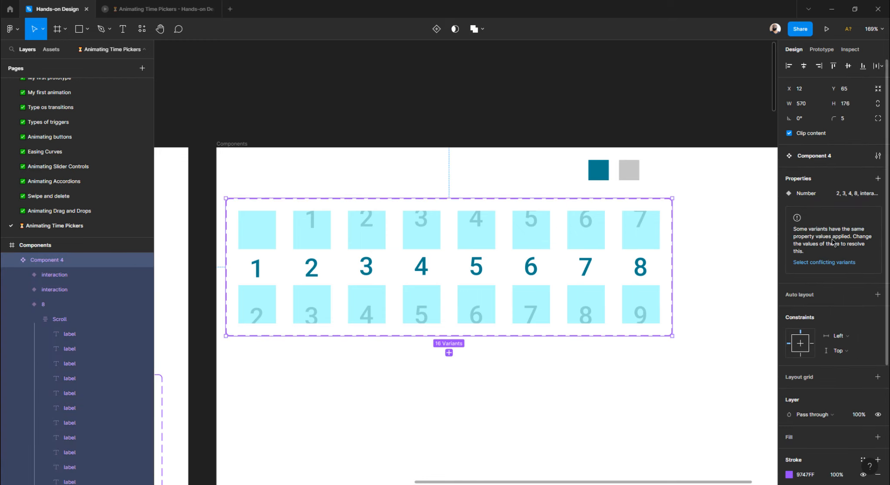
pyautogui.click(841, 263)
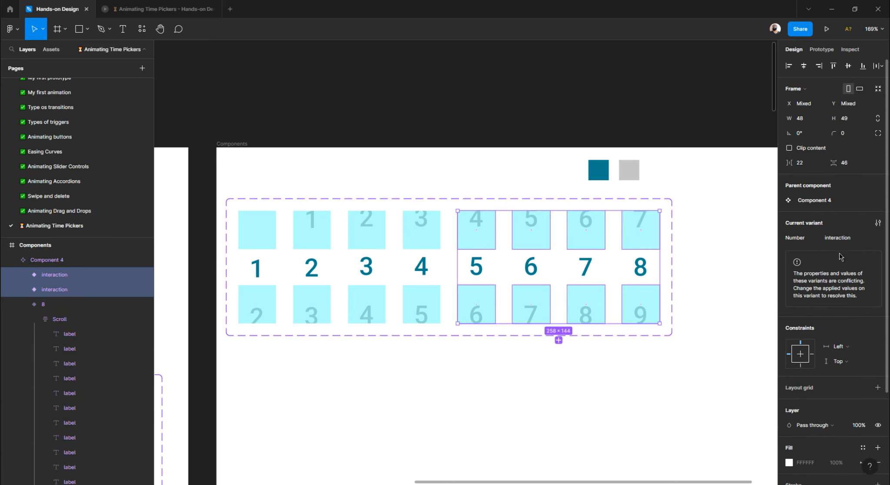
pyautogui.click(480, 266)
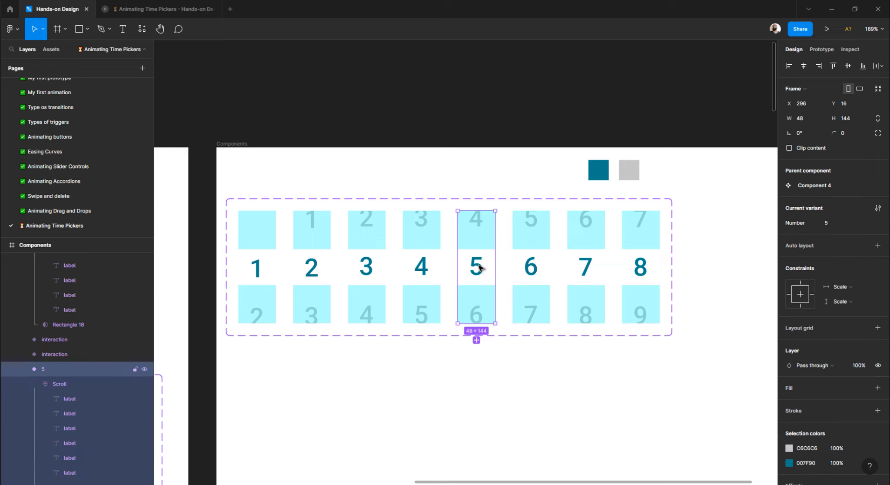
pyautogui.click(528, 231)
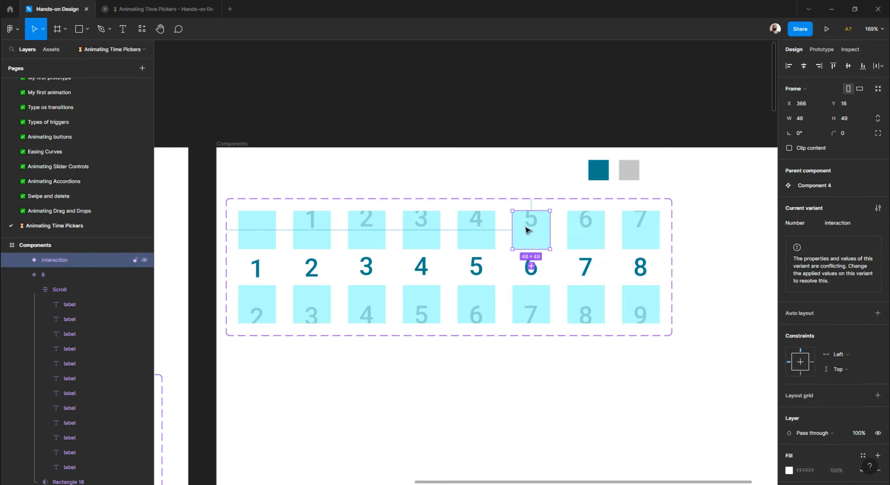
pyautogui.click(264, 235)
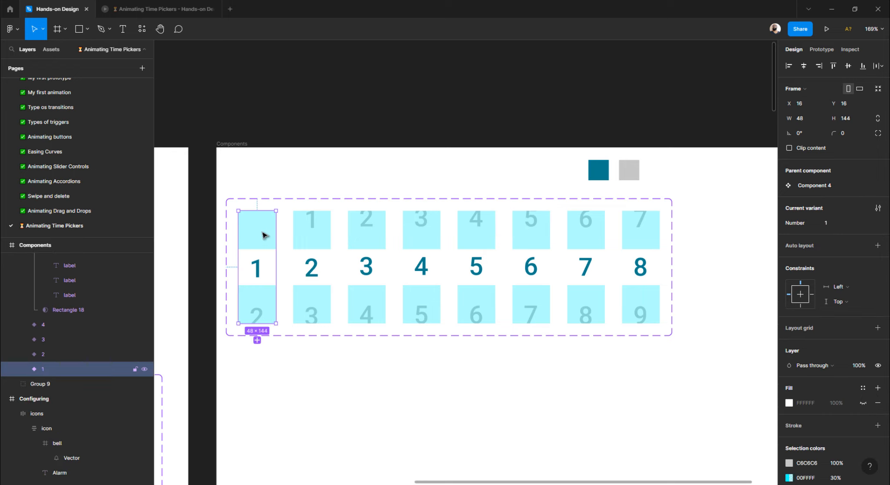
pyautogui.click(306, 236)
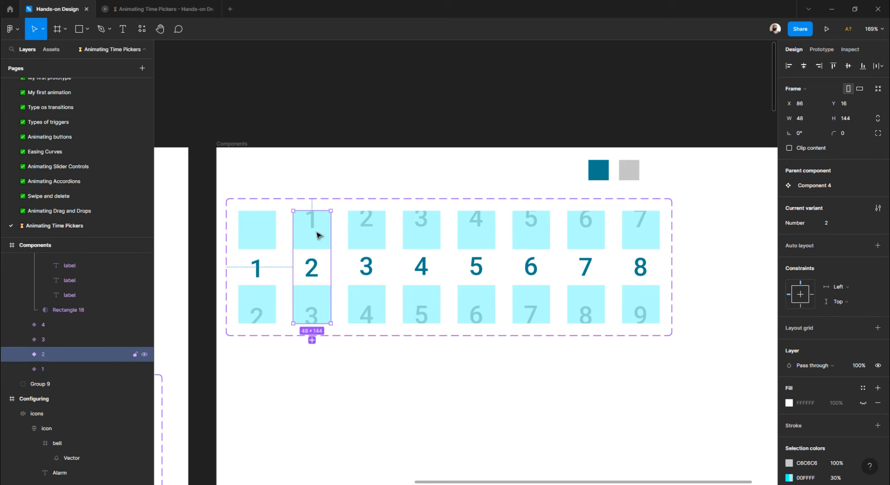
pyautogui.click(587, 238)
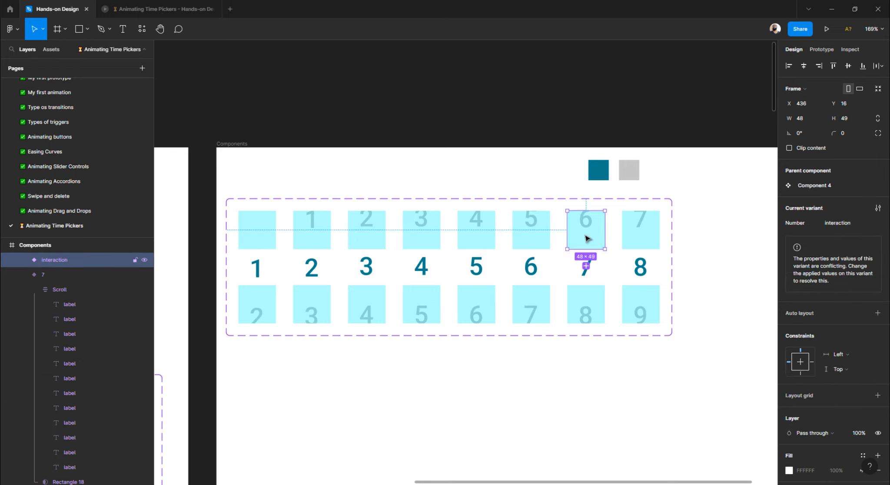
pyautogui.click(587, 265)
pyautogui.hotkey('ctrl', 'z')
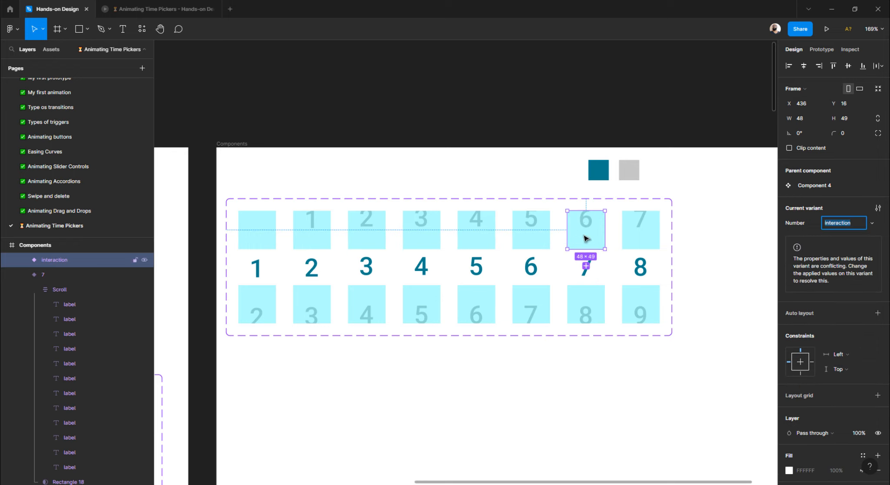
pyautogui.press('BackSpace')
pyautogui.press('Escape')
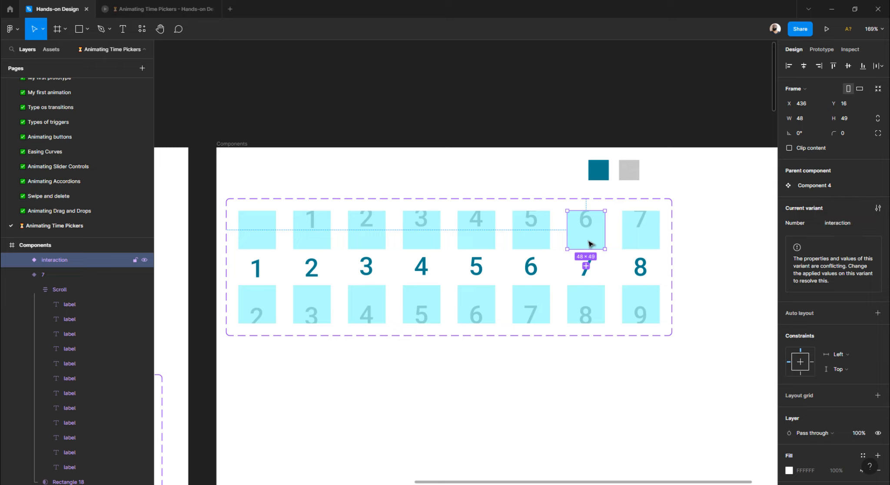
# - Check the Number value of the second to eighth columns' variants and of the fifth column's interaction rectangles
pyautogui.click(608, 383)
pyautogui.click(319, 310)
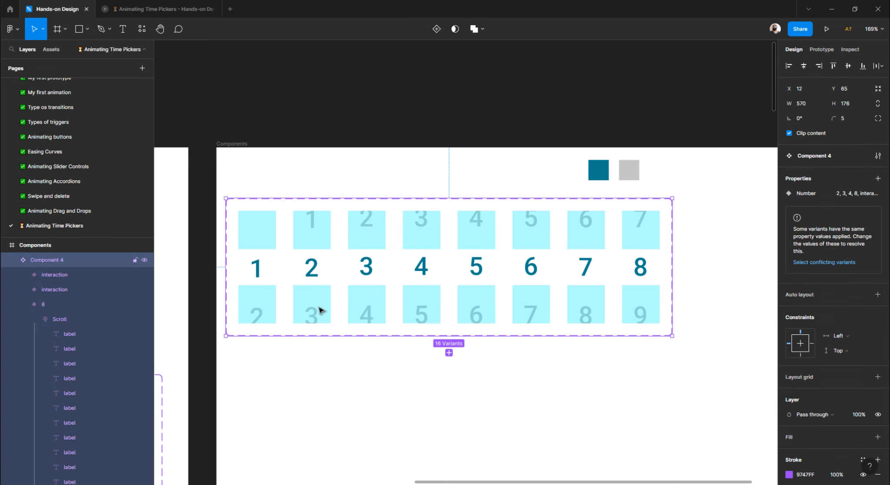
pyautogui.click(313, 272)
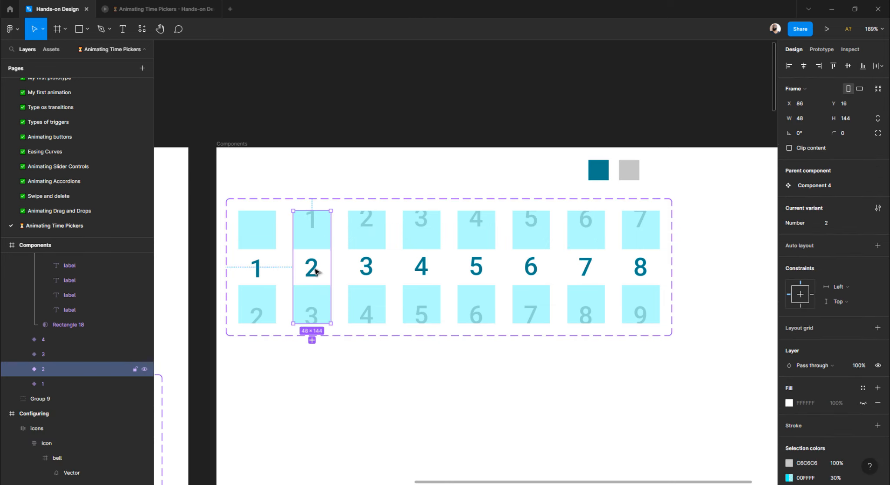
pyautogui.click(381, 271)
pyautogui.click(420, 272)
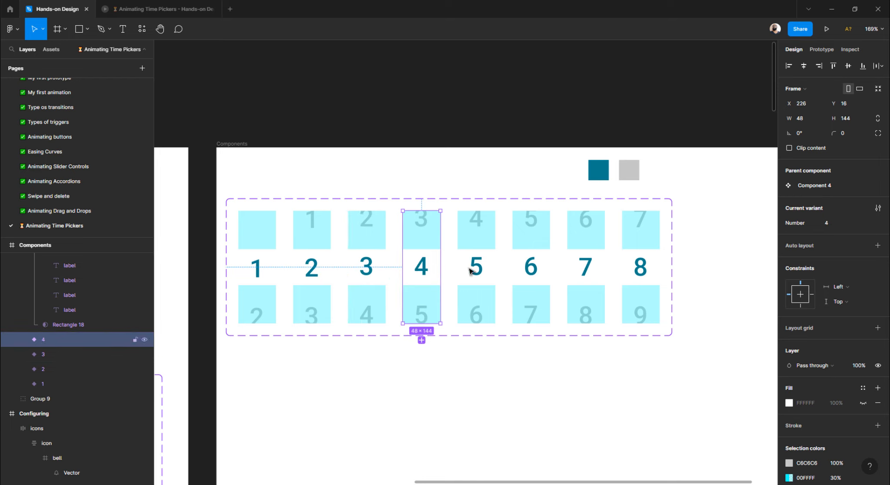
pyautogui.click(473, 270)
pyautogui.click(491, 244)
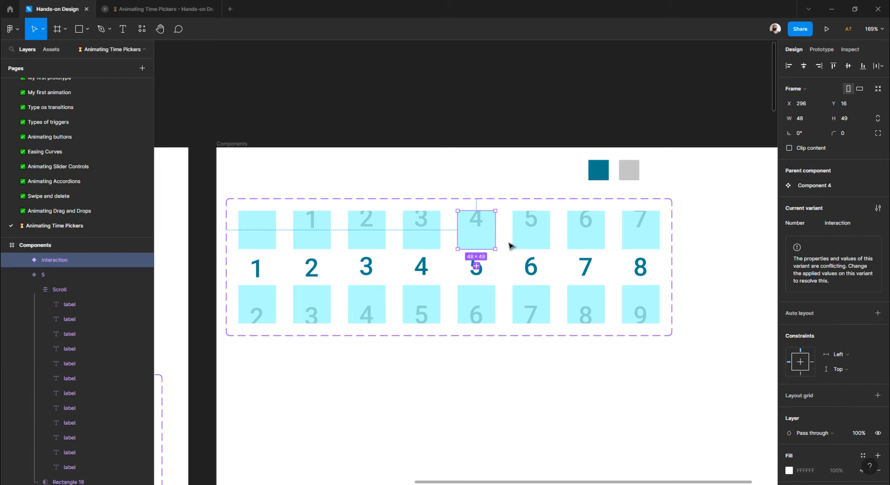
pyautogui.click(472, 374)
pyautogui.click(483, 312)
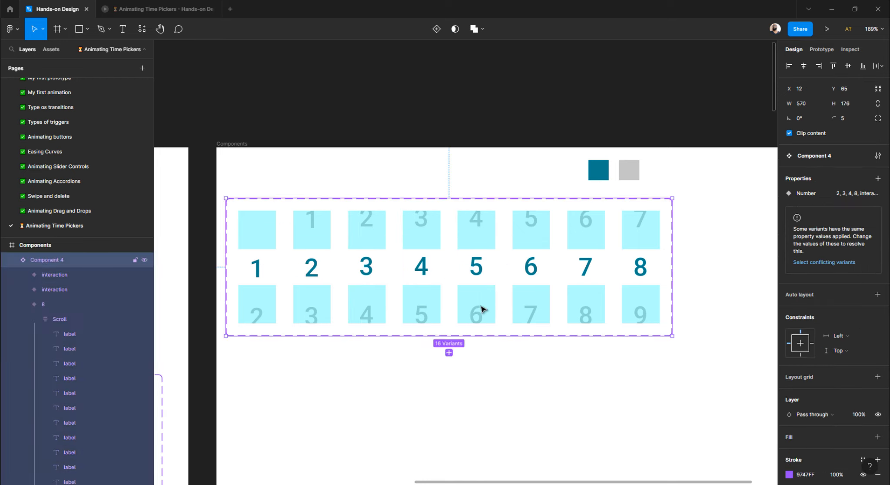
pyautogui.click(483, 309)
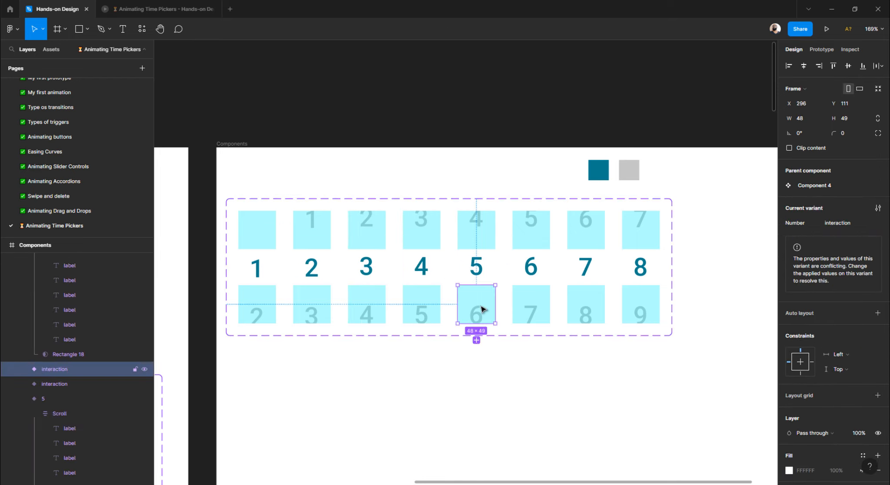
pyautogui.click(478, 276)
pyautogui.click(529, 268)
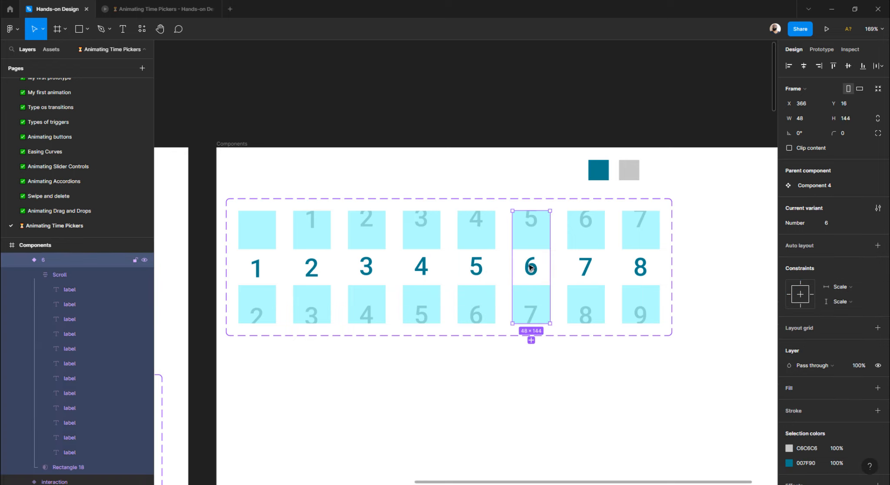
pyautogui.click(588, 269)
pyautogui.click(641, 269)
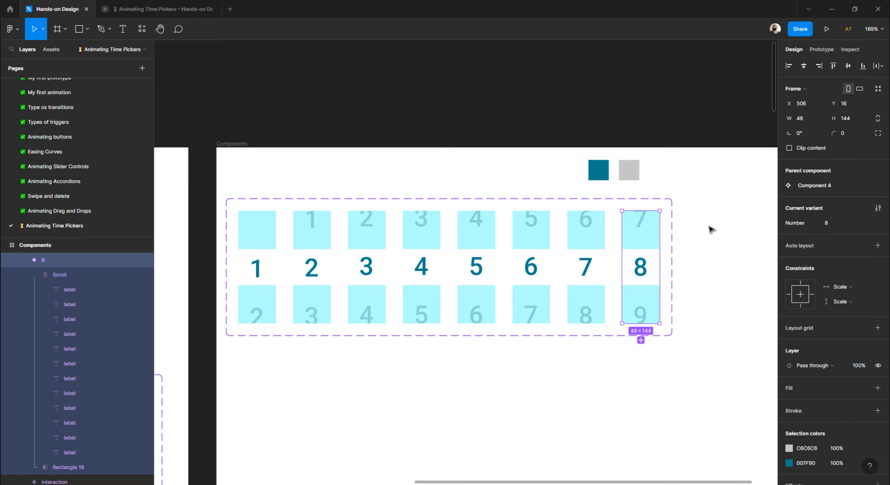
# - Compare how the upper interaction rectangles are nested in the first five columns' variants
pyautogui.doubleClick(260, 234)
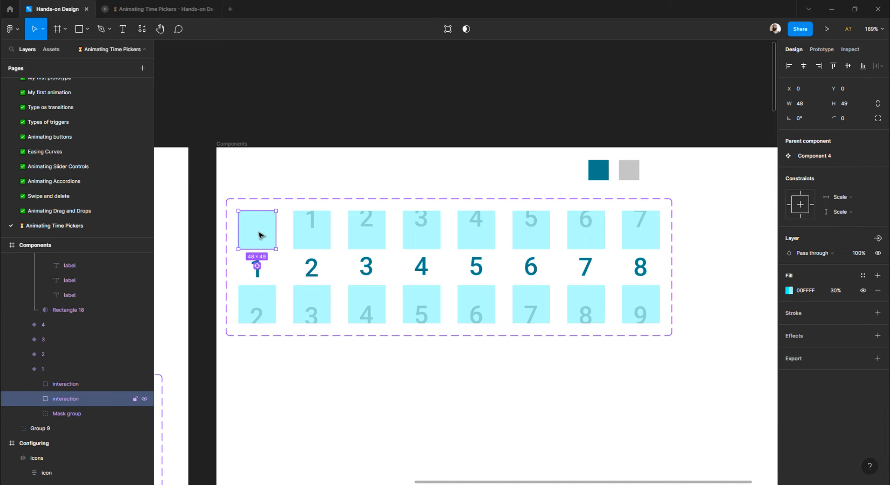
pyautogui.click(264, 402)
pyautogui.click(316, 240)
pyautogui.click(316, 239)
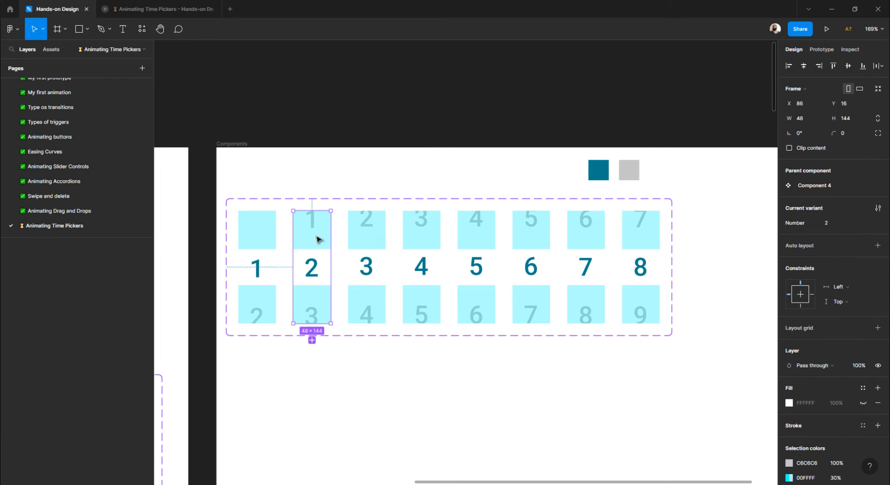
pyautogui.click(317, 238)
pyautogui.click(381, 239)
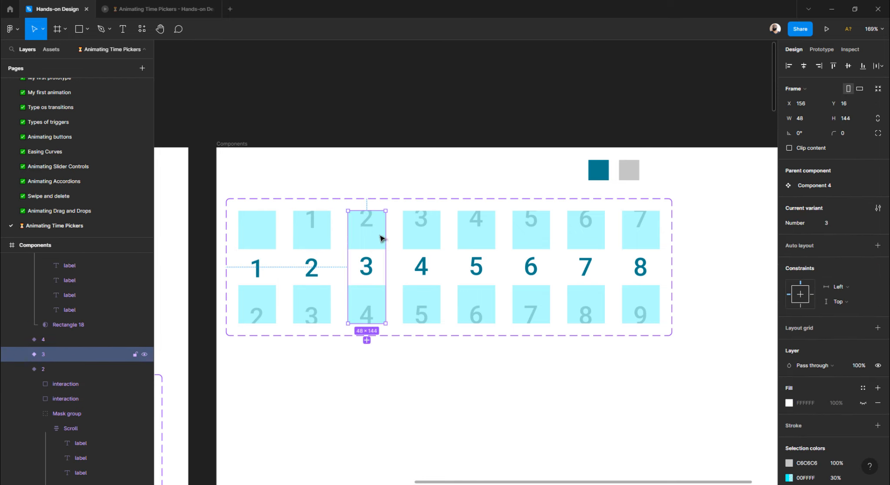
pyautogui.click(425, 239)
pyautogui.click(485, 239)
# - Undo the Number values given to the fourth to eighth columns' variants
pyautogui.hotkey('ctrl', 'z')
pyautogui.hotkey('ctrl', 'z')
pyautogui.hotkey('ctrl', 'z')
pyautogui.hotkey('ctrl', 'z')
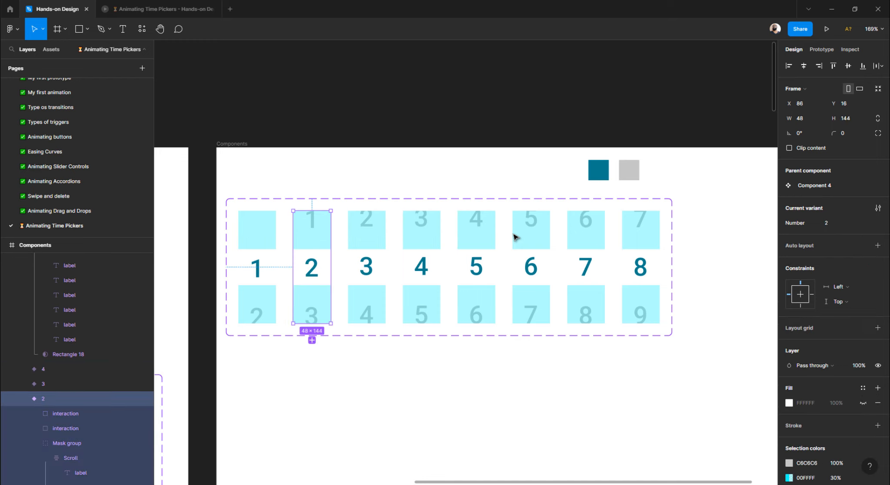
pyautogui.hotkey('ctrl', 'z')
pyautogui.hotkey('ctrl', 'z')
pyautogui.hotkey('ctrl', 'z')
pyautogui.hotkey('ctrl', 'z')
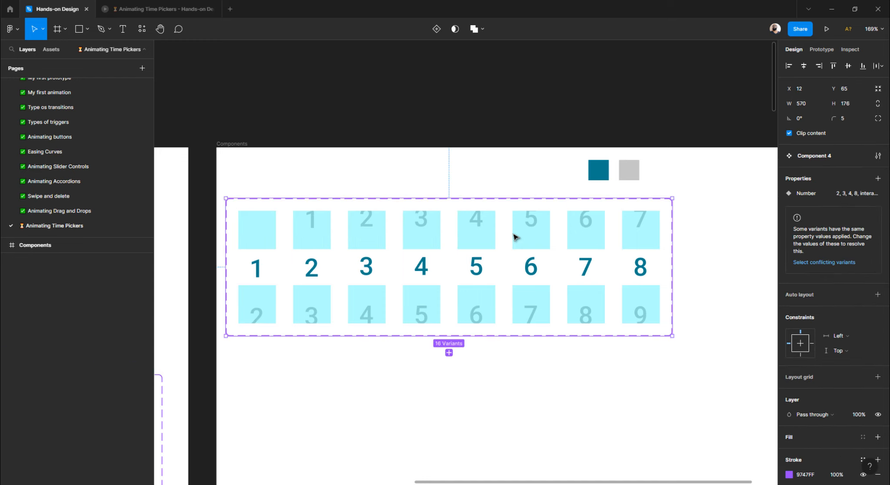
pyautogui.hotkey('ctrl', 'z')
pyautogui.hotkey('ctrl', 'z')
pyautogui.hotkey('ctrl', 'z')
pyautogui.hotkey('ctrl', 'z')
pyautogui.hotkey('ctrl', 'z')
pyautogui.hotkey('ctrl', 'z')
pyautogui.hotkey('ctrl', 'z')
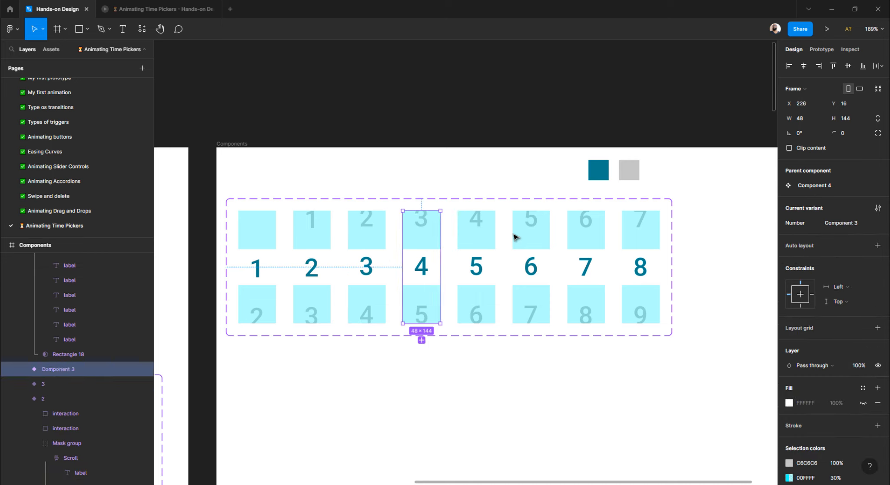
# - Undo the first three columns' Number values and the combining of the columns as variants, back to separate components
pyautogui.hotkey('ctrl', 'z')
pyautogui.hotkey('ctrl', 'z')
pyautogui.hotkey('ctrl', 'z')
pyautogui.hotkey('ctrl', 'z')
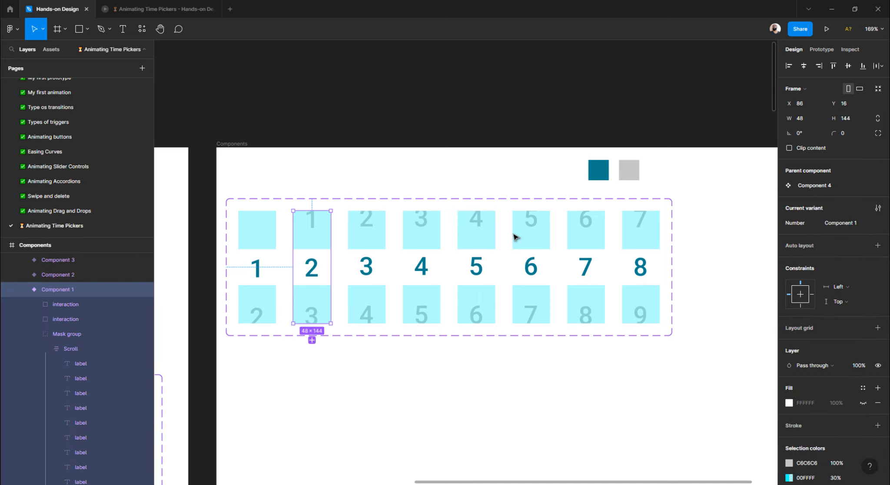
pyautogui.hotkey('ctrl', 'z')
pyautogui.hotkey('ctrl', 'z')
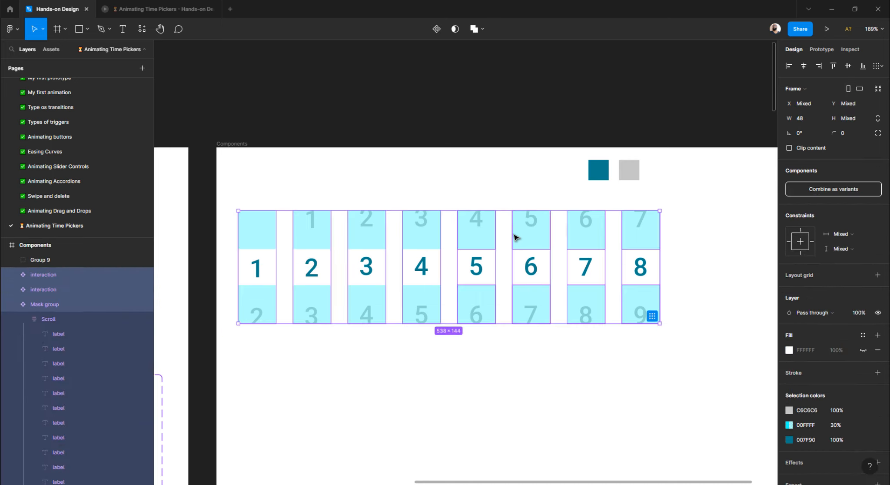
# - Examine whether the interaction rectangles of the third to fifth columns belong to their column's component
pyautogui.click(501, 373)
pyautogui.click(421, 232)
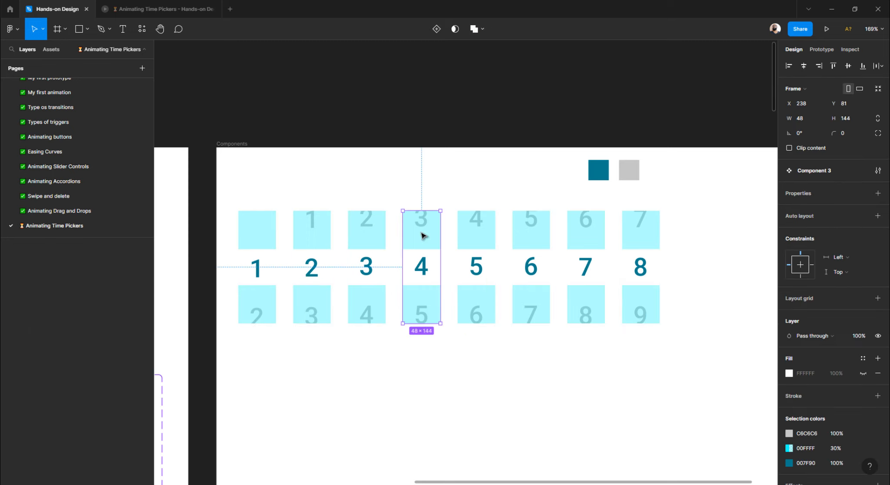
pyautogui.click(376, 232)
pyautogui.click(478, 235)
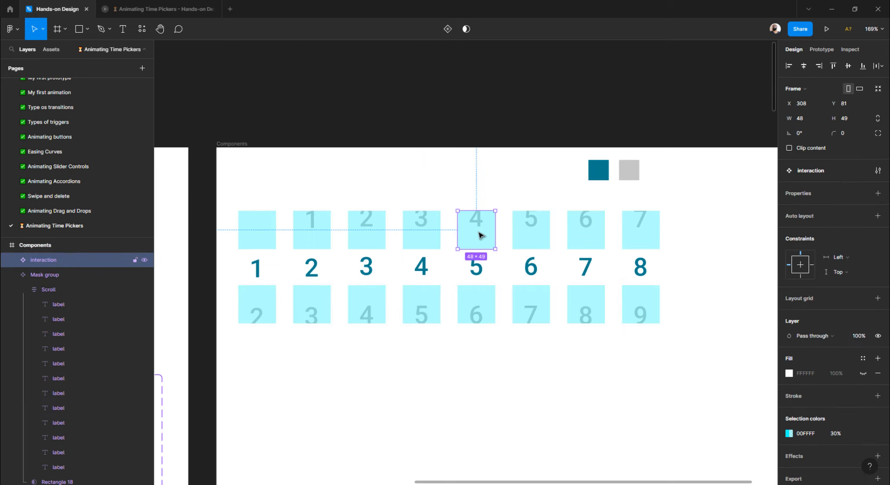
pyautogui.click(479, 268)
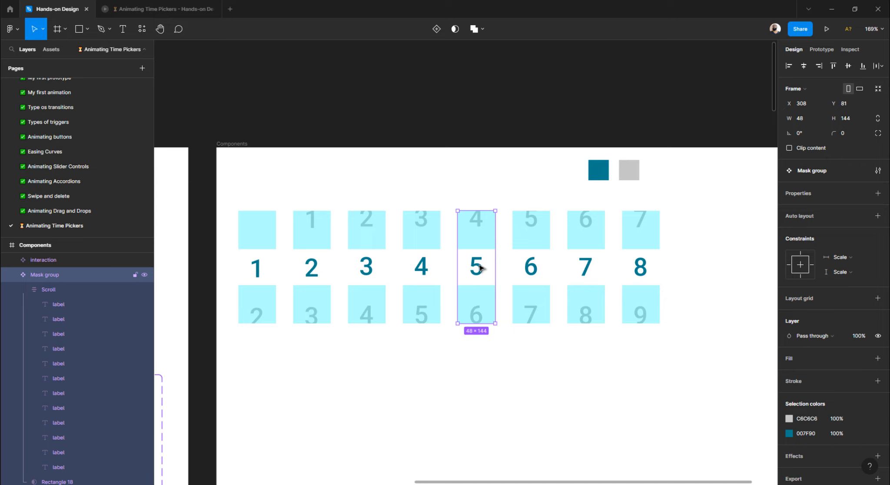
pyautogui.click(483, 244)
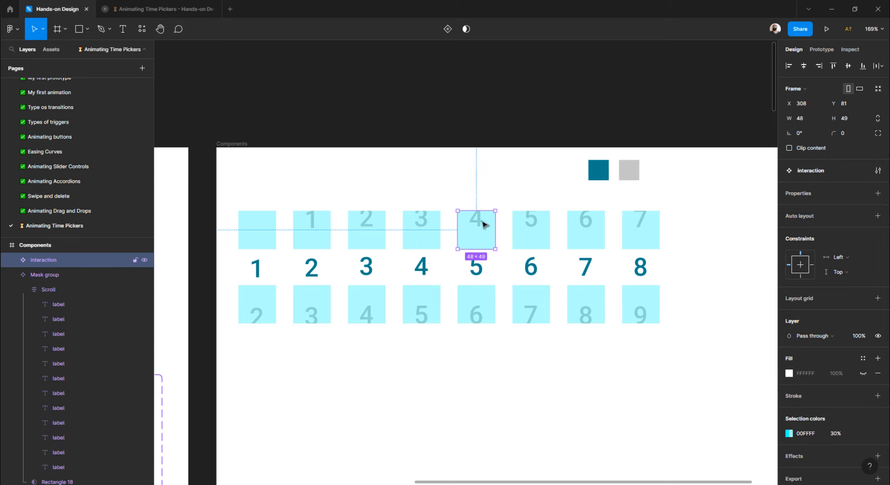
# - Try to turn the fifth column, including its interaction rectangles, into one component
pyautogui.click(481, 202)
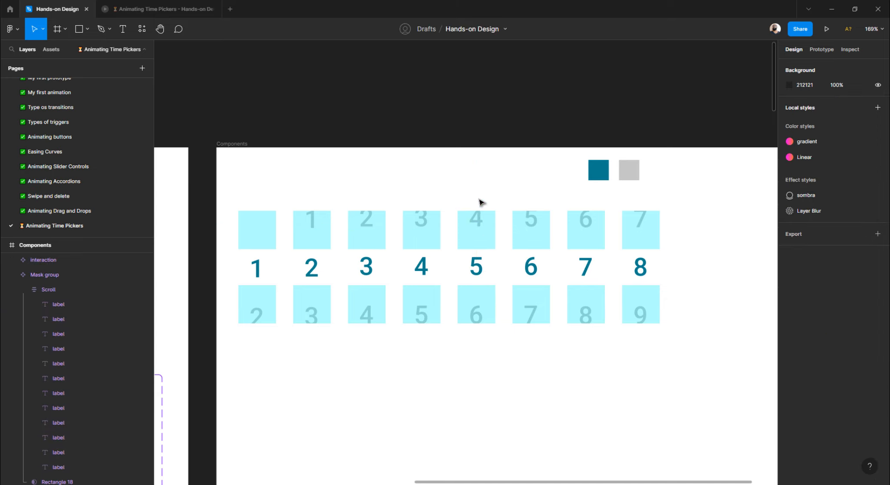
pyautogui.click(428, 237)
pyautogui.click(480, 236)
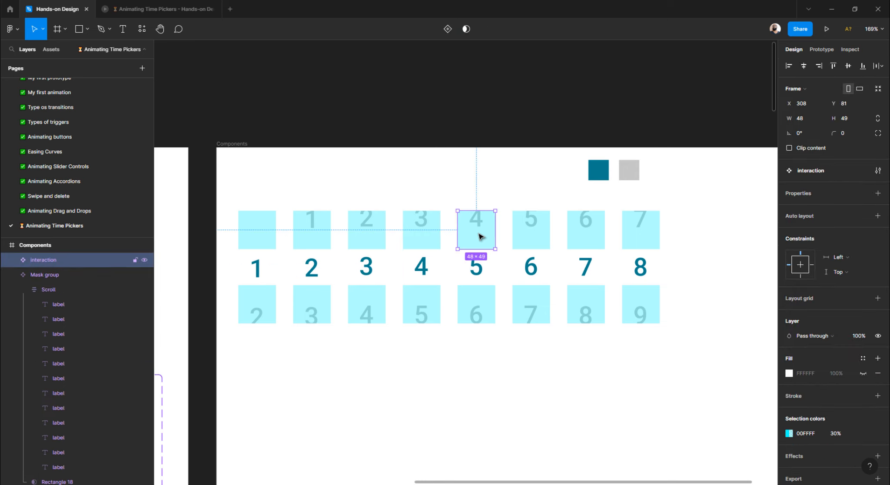
pyautogui.click(426, 247)
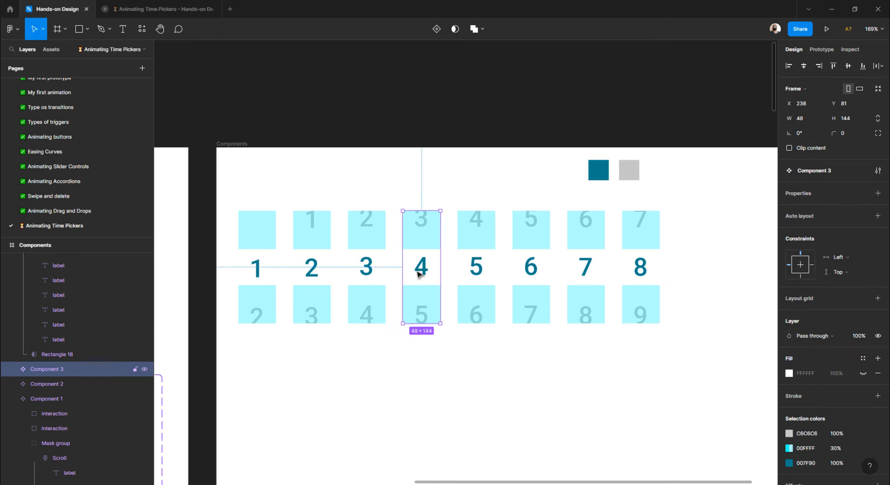
pyautogui.moveTo(456, 188); pyautogui.dragTo(501, 347)
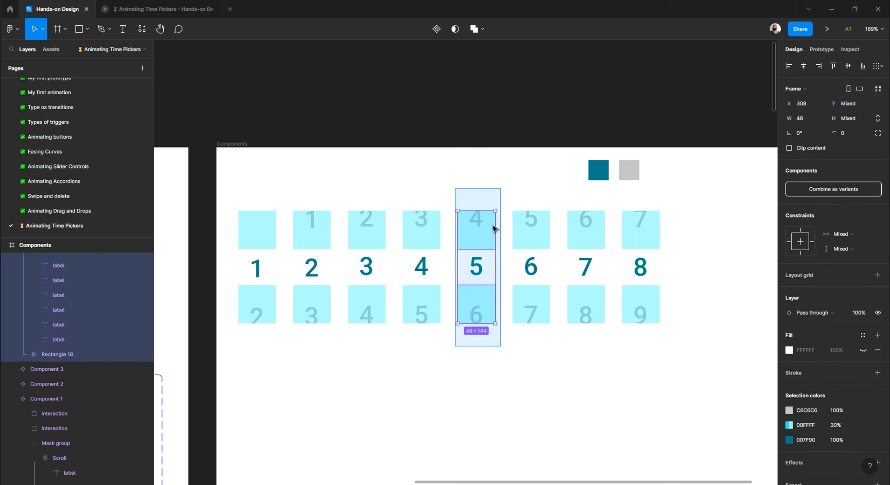
pyautogui.click(440, 38)
pyautogui.hotkey('ctrl', 'z')
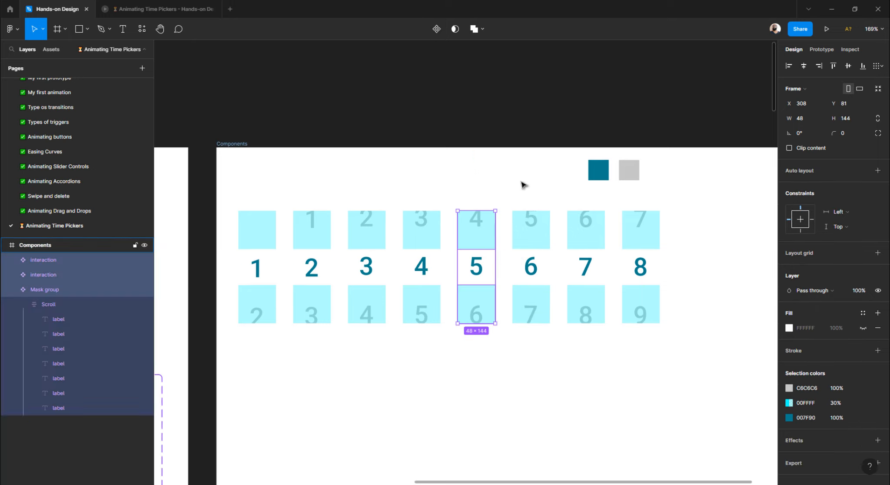
# - Examine the fifth column's two interaction rectangles and their parent components, comparing them with the fourth column's lower rectangle
pyautogui.click(514, 187)
pyautogui.click(477, 235)
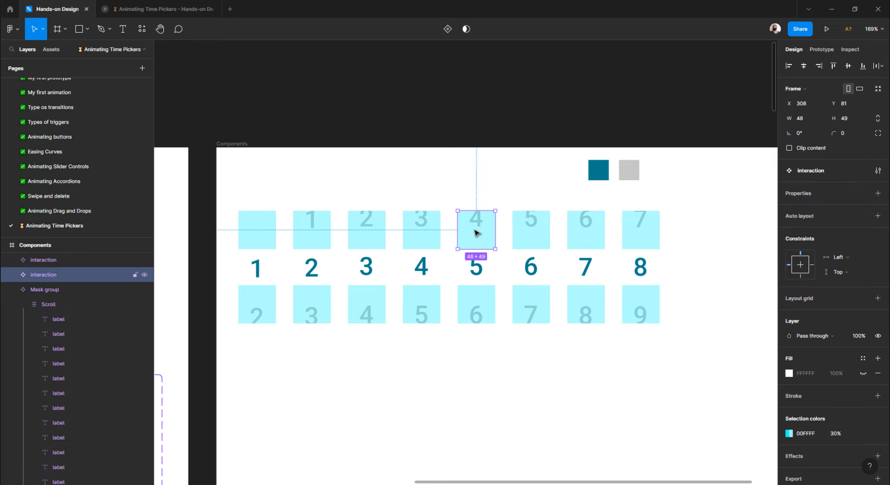
pyautogui.moveTo(475, 230); pyautogui.dragTo(488, 361)
pyautogui.hotkey('ctrl', 'z')
pyautogui.click(465, 188)
pyautogui.click(488, 362)
pyautogui.click(479, 308)
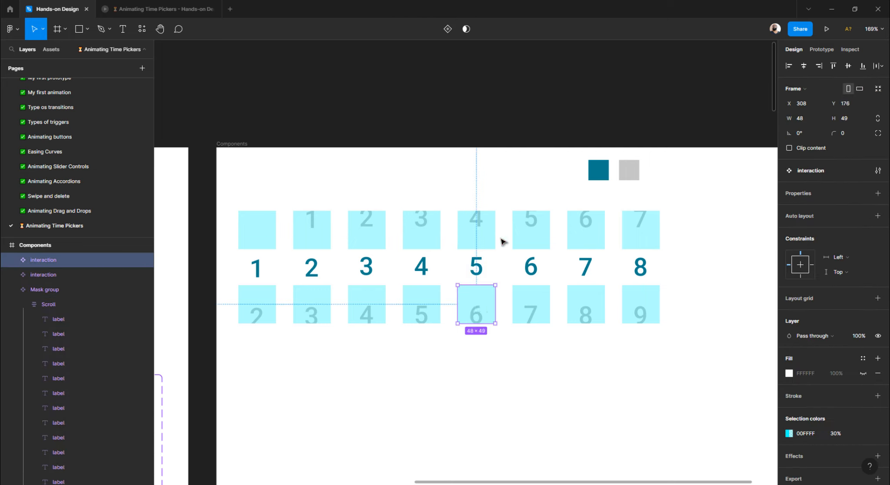
pyautogui.click(483, 247)
pyautogui.keyDown('shift'); pyautogui.click(480, 307); pyautogui.keyUp('shift')
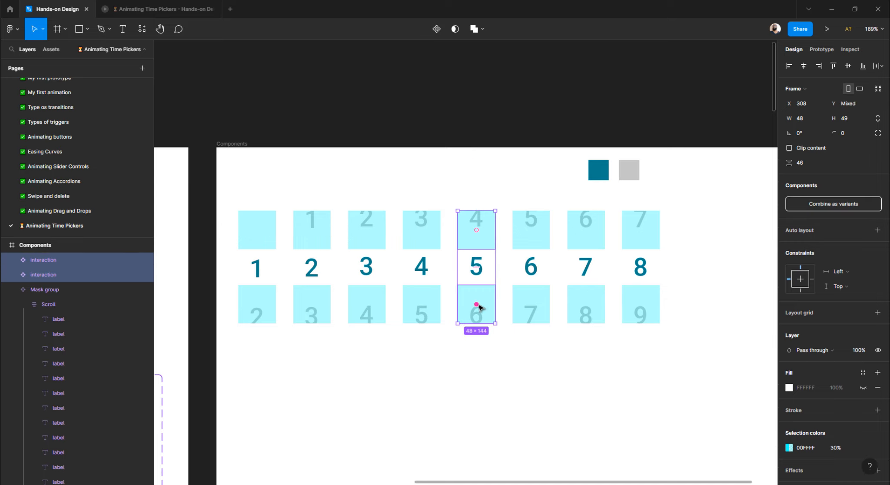
pyautogui.click(463, 334)
pyautogui.click(434, 311)
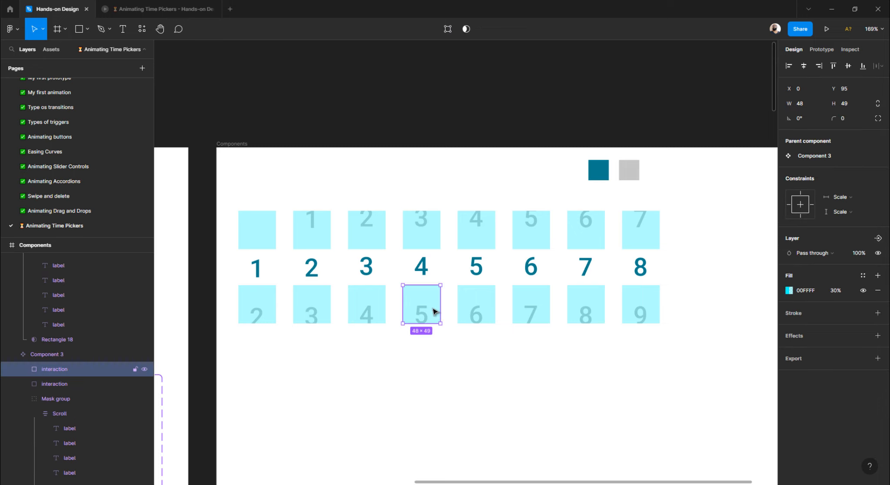
pyautogui.click(429, 352)
pyautogui.click(479, 303)
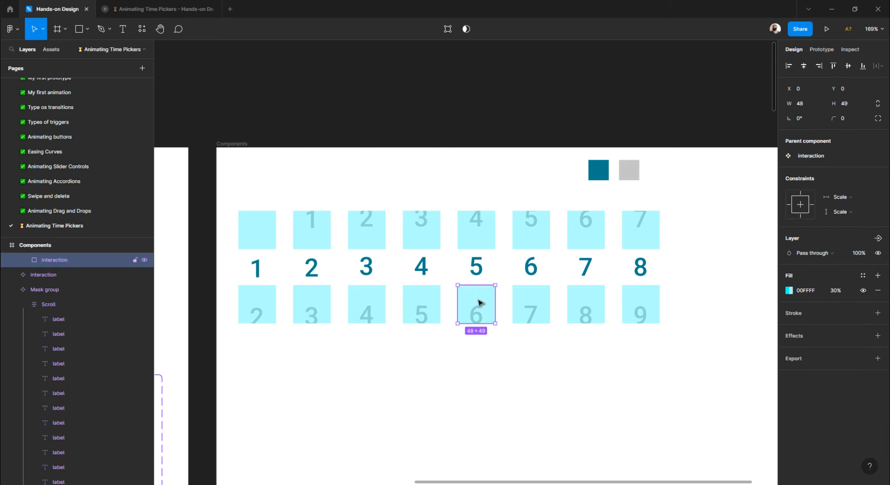
pyautogui.click(517, 348)
pyautogui.click(490, 295)
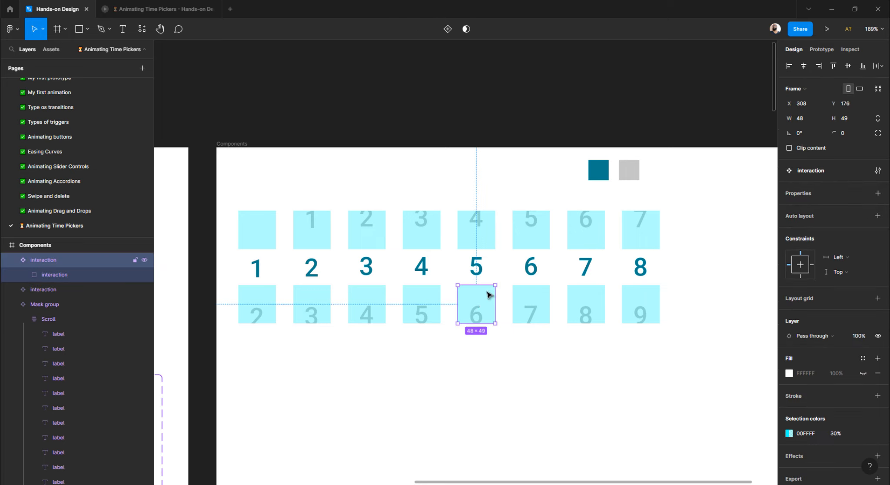
pyautogui.rightClick(487, 293)
pyautogui.moveTo(487, 404)
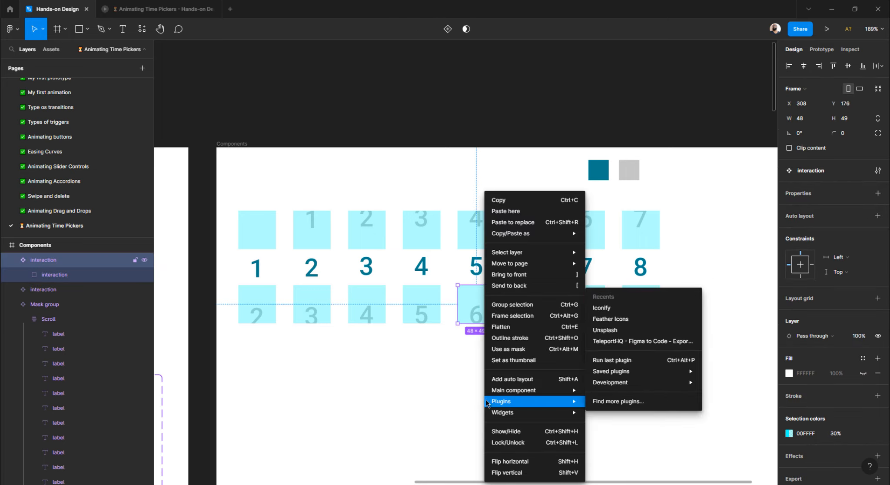
pyautogui.click(452, 396)
# - Duplicate the fifth column's lower interaction component in place as an instance and delete the original main component
pyautogui.scroll(1, 476, 304)
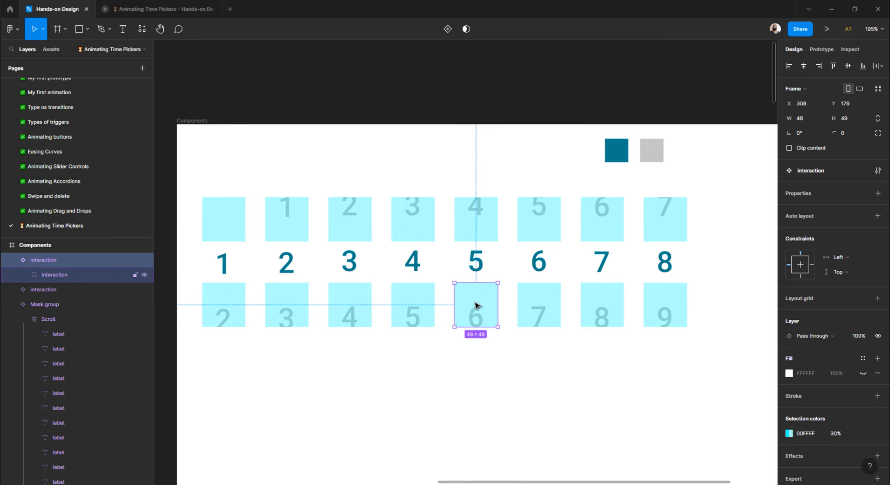
pyautogui.click(447, 387)
pyautogui.scroll(2, 477, 295)
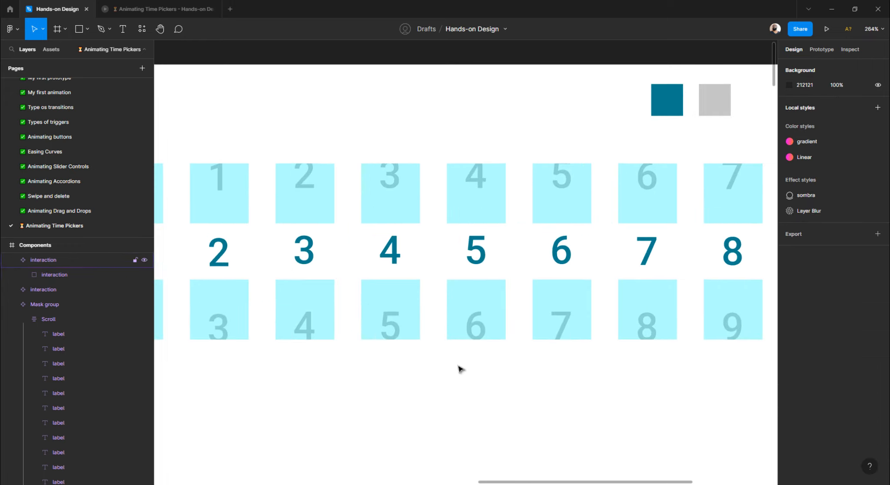
pyautogui.click(481, 300)
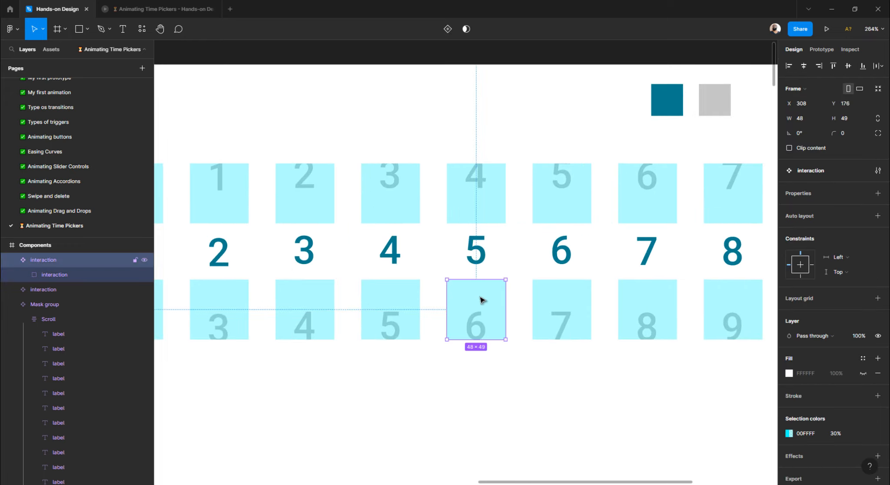
pyautogui.hotkey('ctrl', 'd')
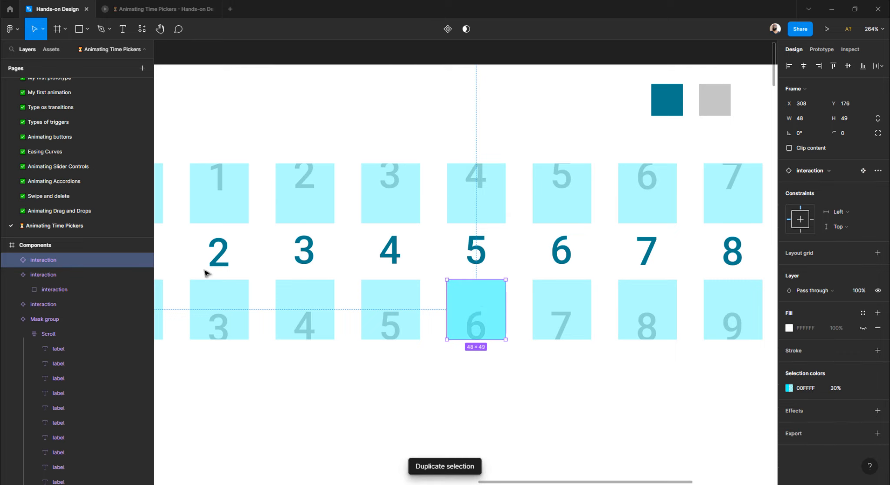
pyautogui.click(48, 260)
pyautogui.click(48, 274)
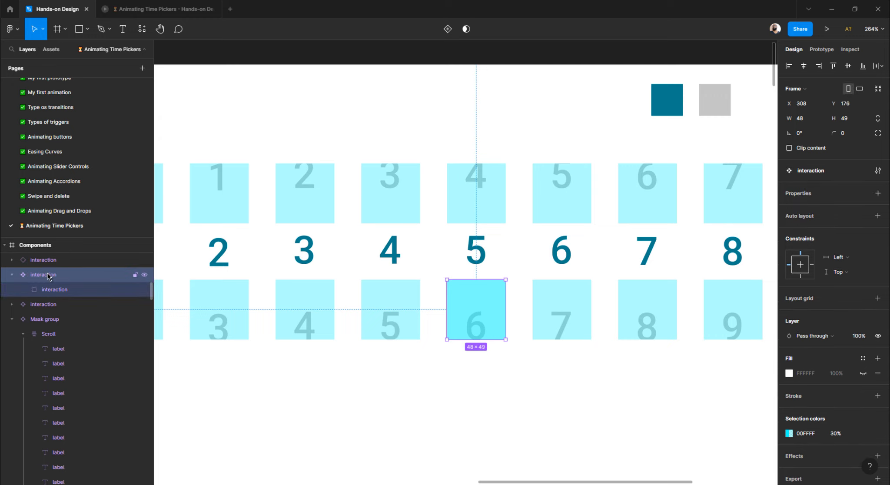
pyautogui.press('Delete')
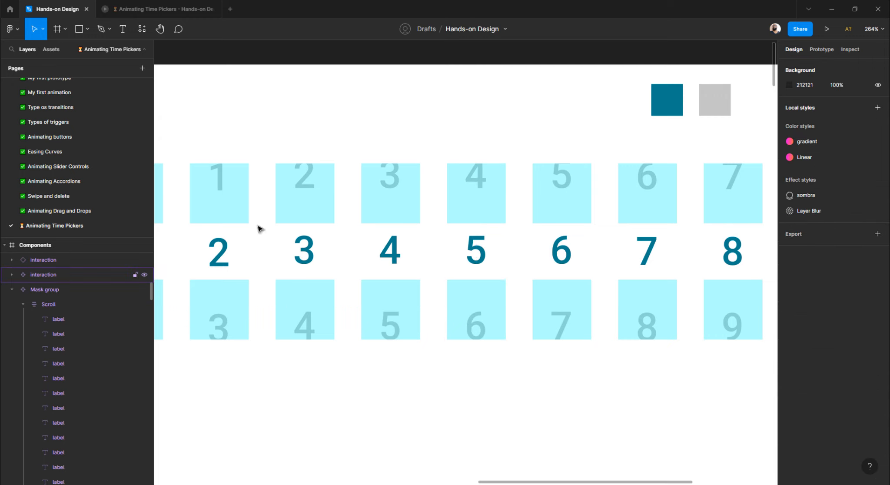
# - Replace the fifth column's upper interaction main component with a duplicated instance in the same position
pyautogui.click(485, 205)
pyautogui.hotkey('ctrl', 'd')
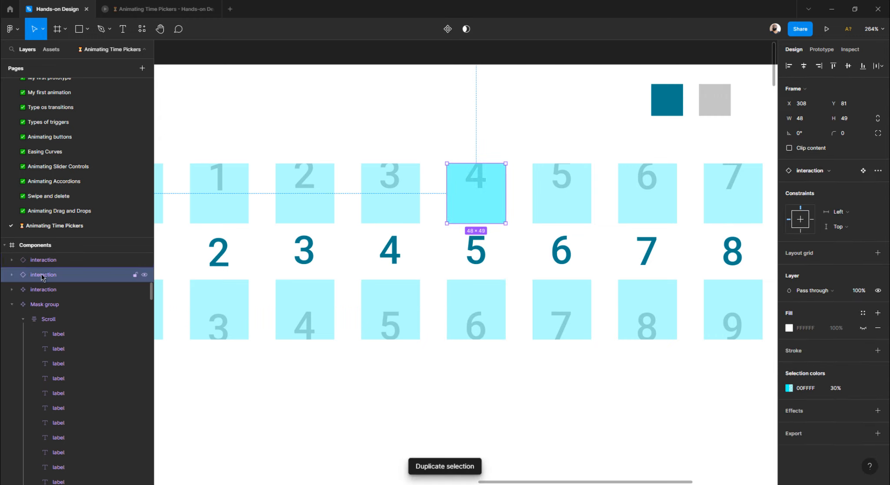
pyautogui.scroll(2, 72, 283)
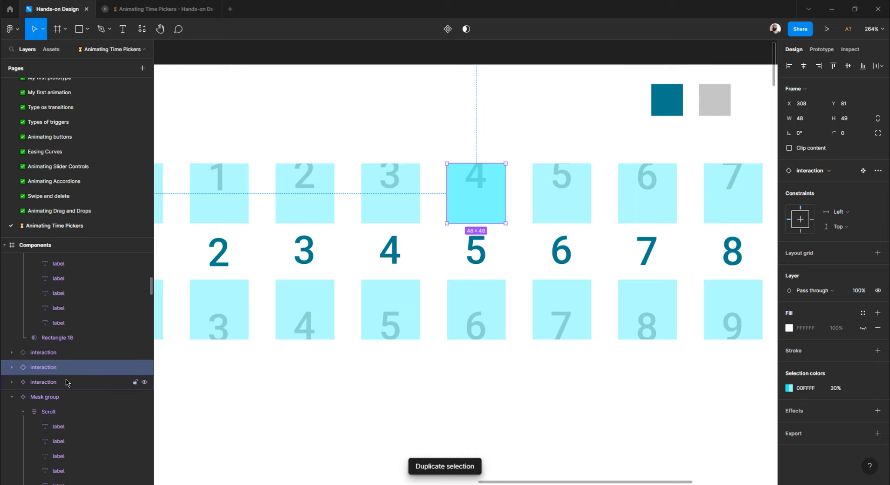
pyautogui.click(50, 382)
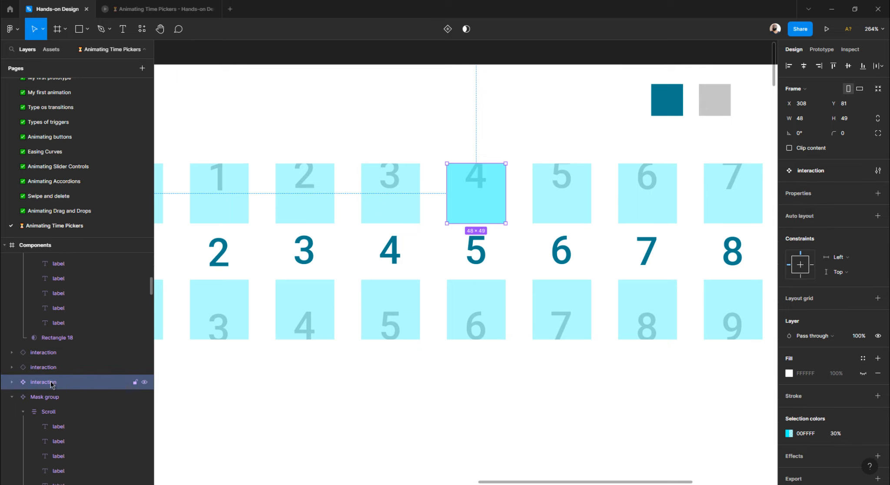
pyautogui.press('Escape')
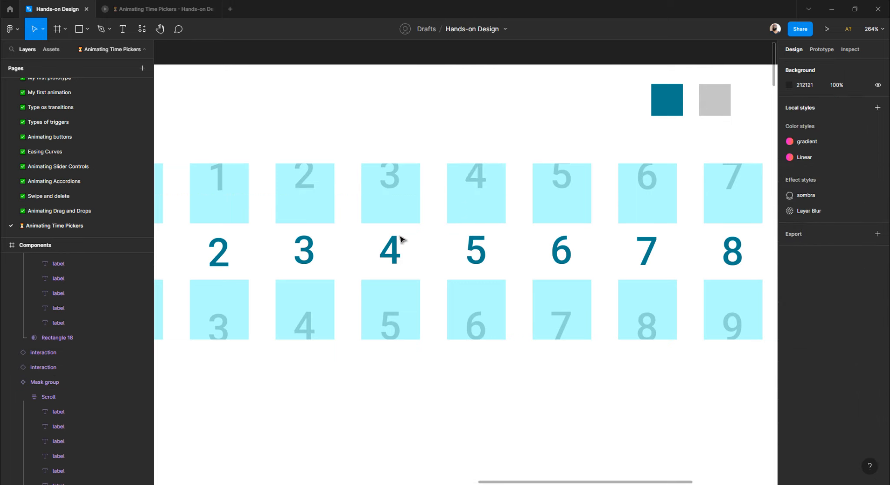
# - Create one component from the fifth column's number mask group and both interaction instances
pyautogui.click(469, 292)
pyautogui.click(468, 169)
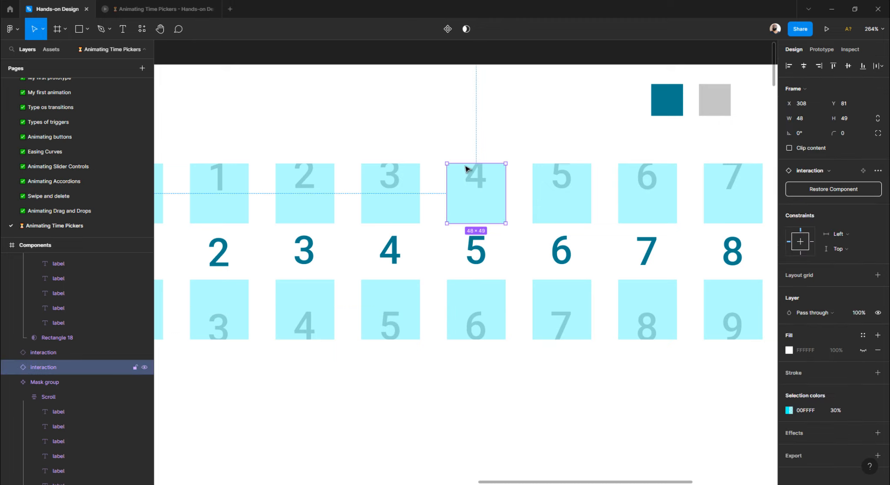
pyautogui.click(461, 142)
pyautogui.moveTo(449, 148); pyautogui.dragTo(493, 304)
pyautogui.click(438, 31)
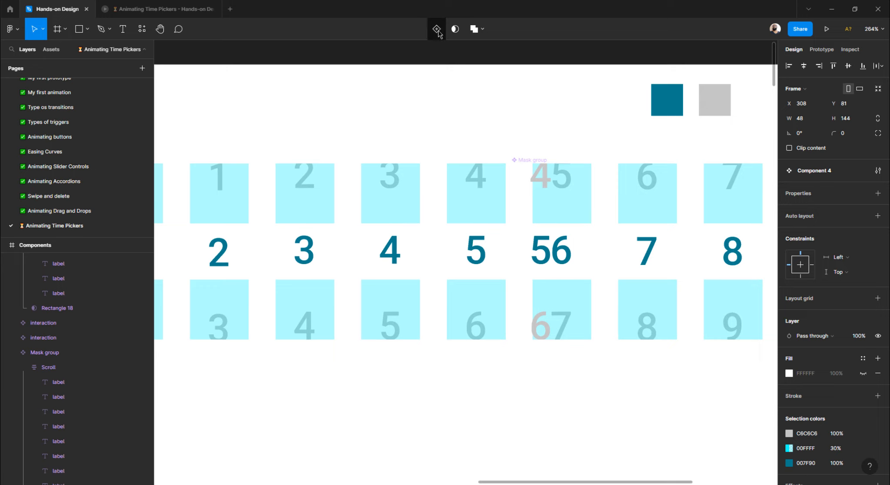
# - Remove the leftover Mask group component overlapping the sixth column
pyautogui.click(530, 160)
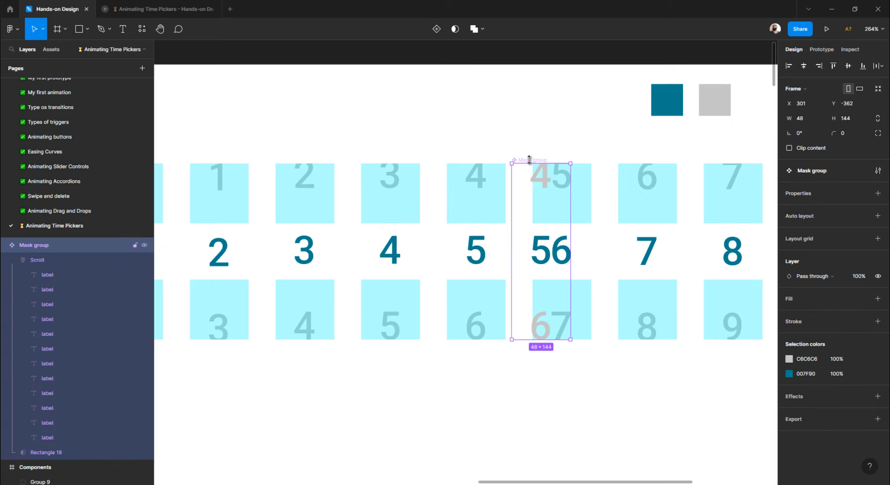
pyautogui.moveTo(529, 159); pyautogui.dragTo(421, 357)
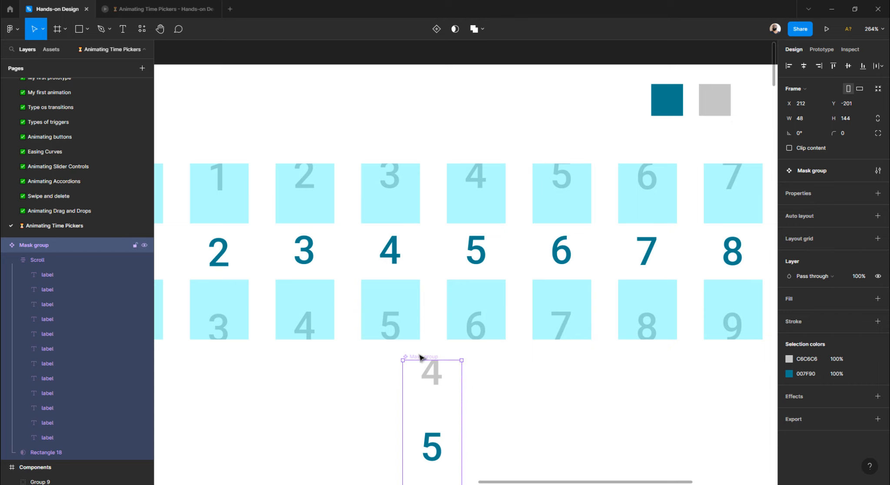
pyautogui.hotkey('ctrl', 'z')
pyautogui.click(485, 290)
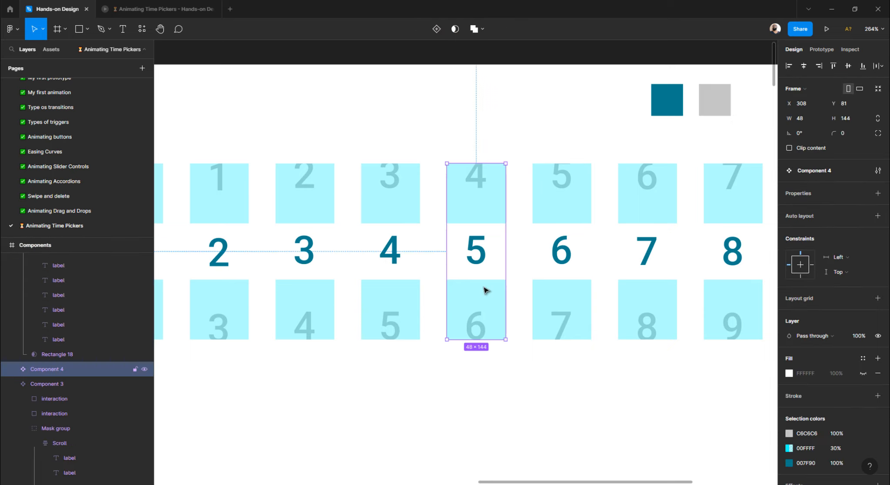
# - Create one component from the sixth column's number mask group and its two interaction rectangles
pyautogui.hscroll(3, 433, 290)
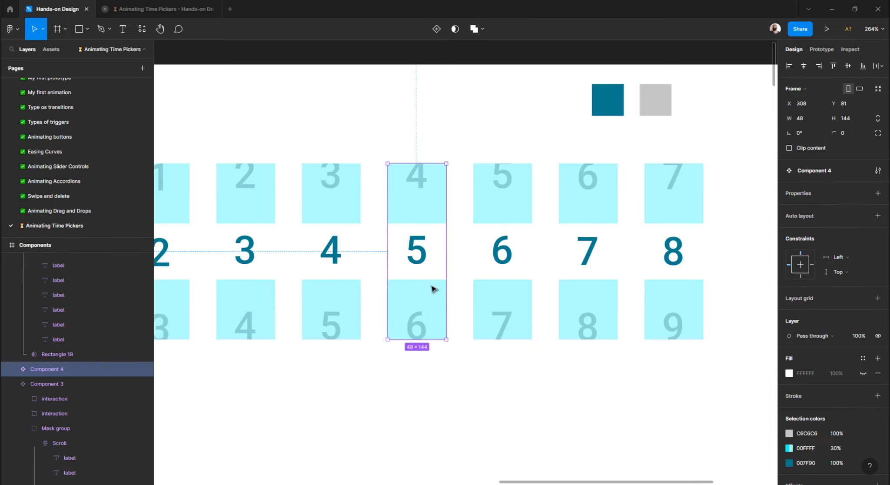
pyautogui.click(477, 189)
pyautogui.click(470, 154)
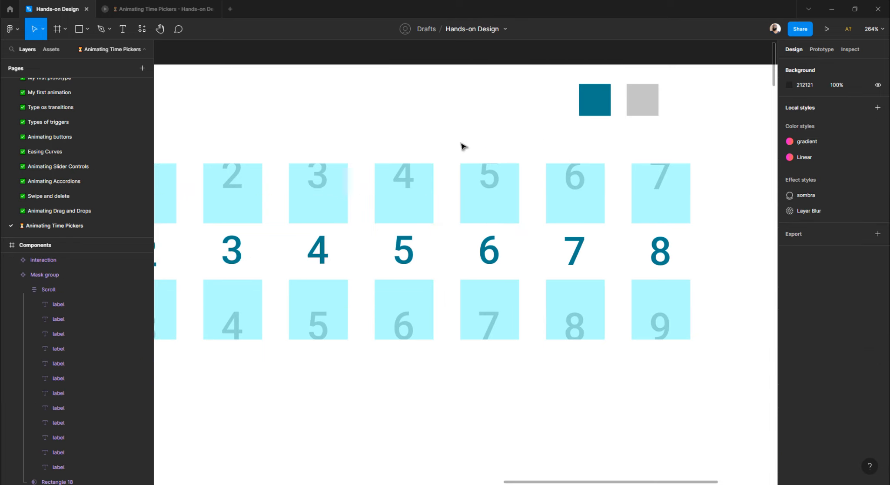
pyautogui.moveTo(460, 143); pyautogui.dragTo(512, 395)
pyautogui.click(436, 29)
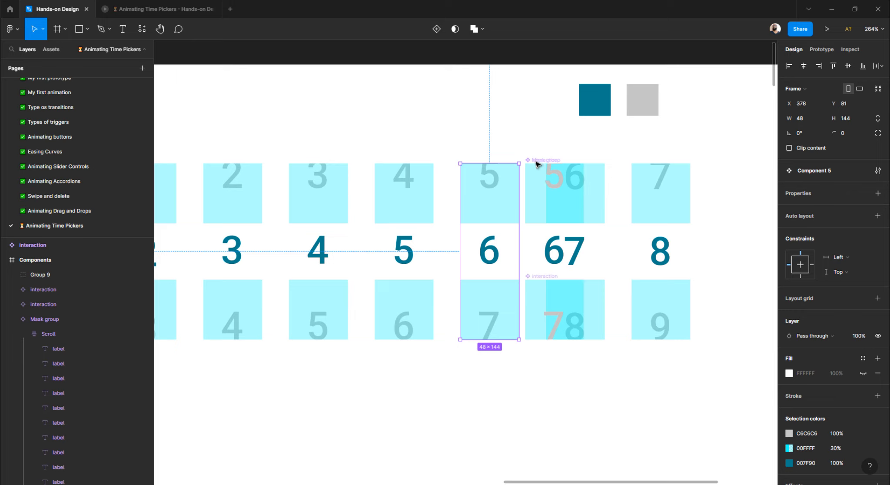
# - Delete the leftover Mask group component and both leftover interaction components overlapping the seventh column
pyautogui.click(536, 187)
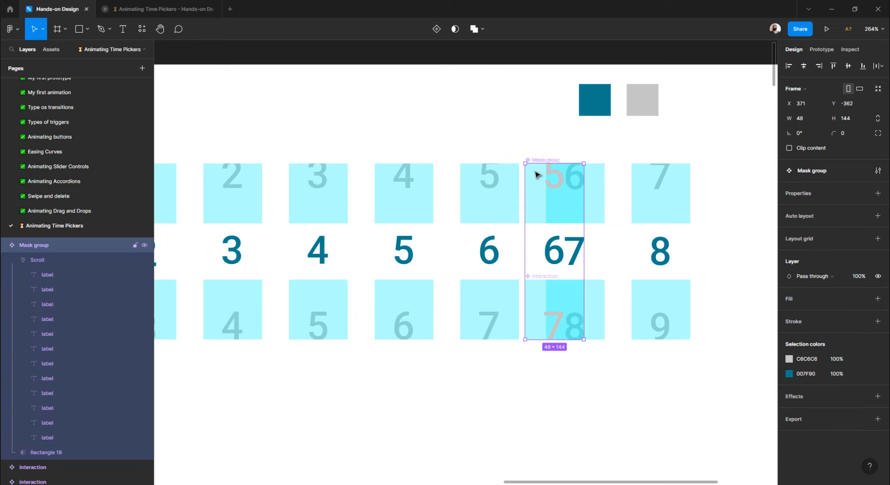
pyautogui.moveTo(536, 174); pyautogui.dragTo(512, 117)
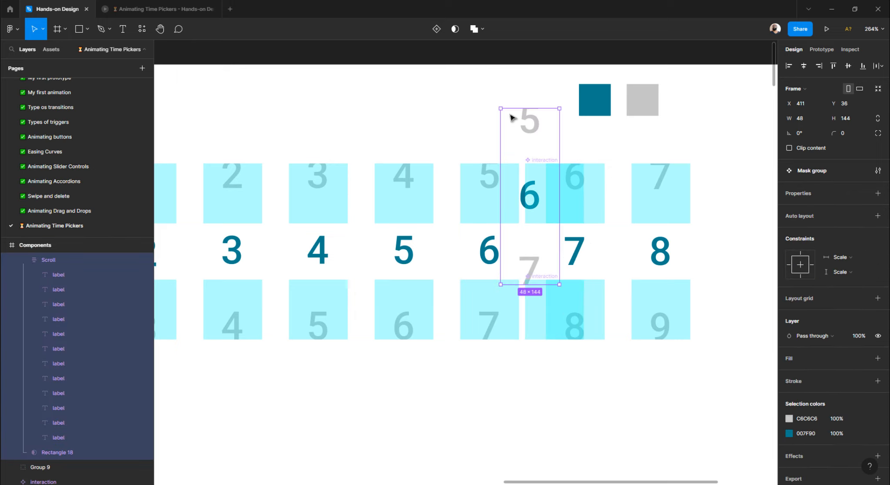
pyautogui.hotkey('ctrl', 'z')
pyautogui.click(537, 175)
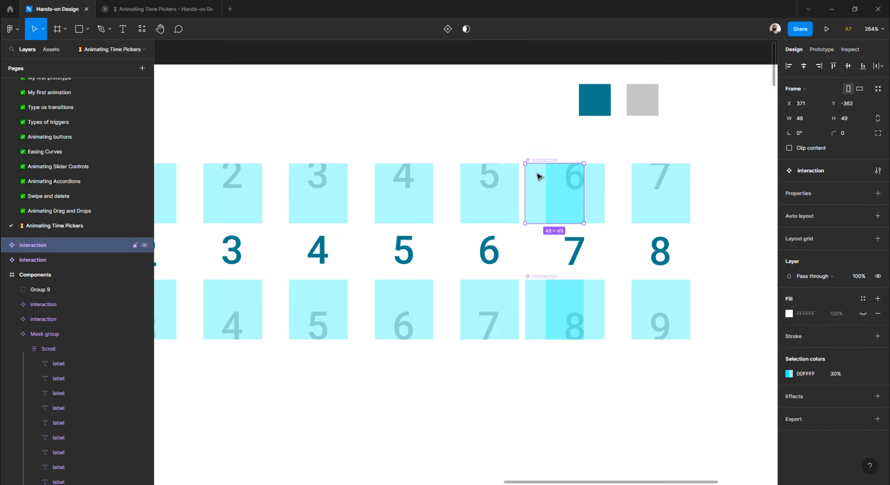
pyautogui.keyDown('shift'); pyautogui.click(532, 296); pyautogui.keyUp('shift')
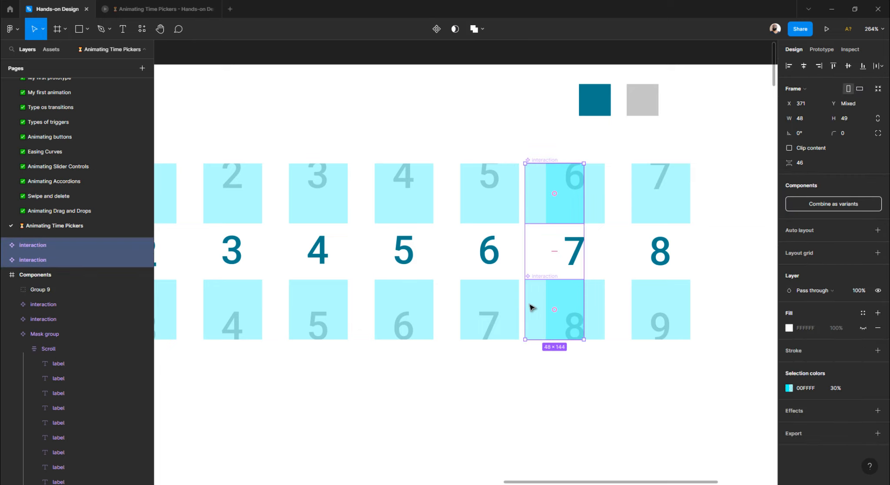
pyautogui.press('Delete')
# - Create one component from the seventh column's number mask group and its two interaction rectangles
pyautogui.hscroll(2, 498, 298)
pyautogui.moveTo(458, 149); pyautogui.dragTo(508, 372)
pyautogui.click(437, 37)
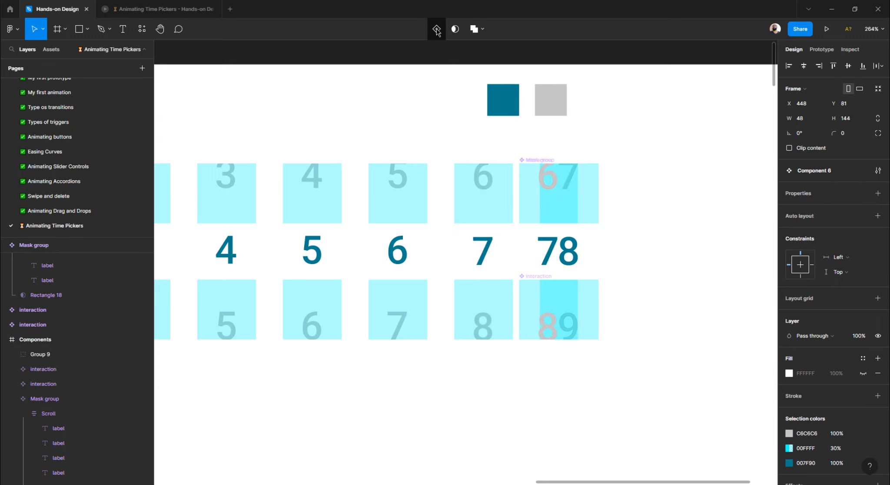
# - Delete the leftover Mask group component and both leftover interaction components overlapping the eighth column
pyautogui.click(531, 163)
pyautogui.moveTo(530, 163); pyautogui.dragTo(662, 150)
pyautogui.press('Delete')
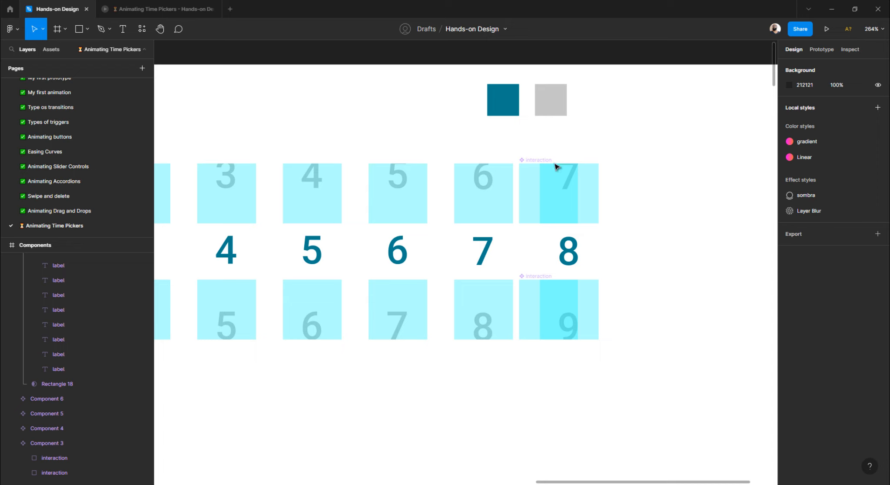
pyautogui.click(529, 162)
pyautogui.click(473, 212)
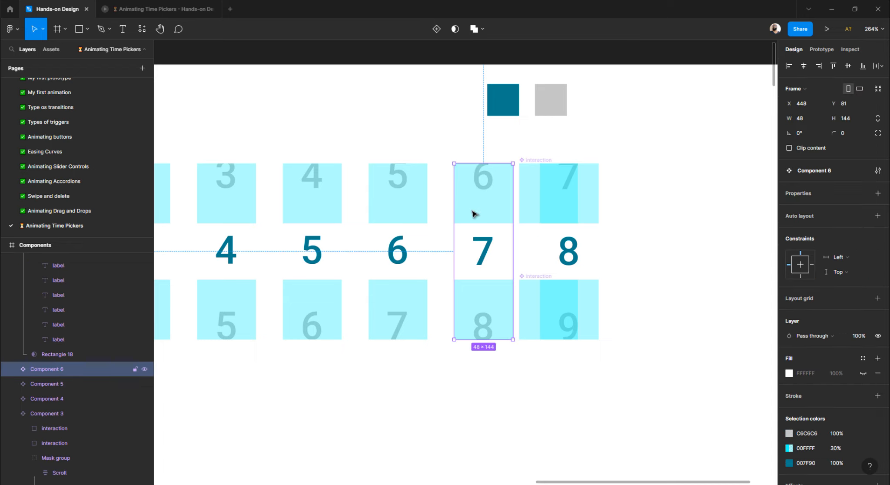
pyautogui.click(529, 193)
pyautogui.keyDown('shift'); pyautogui.click(525, 294); pyautogui.keyUp('shift')
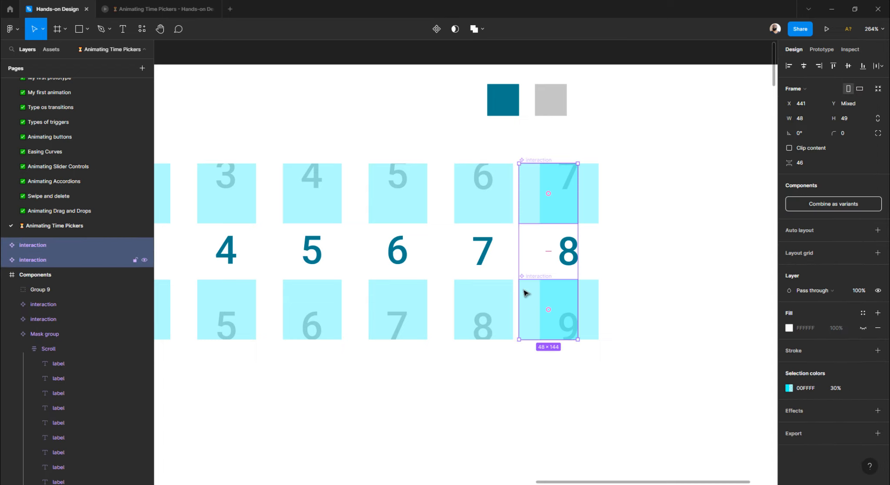
# - Delete the two stray interaction components overlapping the number 8 column, and check the layers that remain in that column
pyautogui.press('Delete')
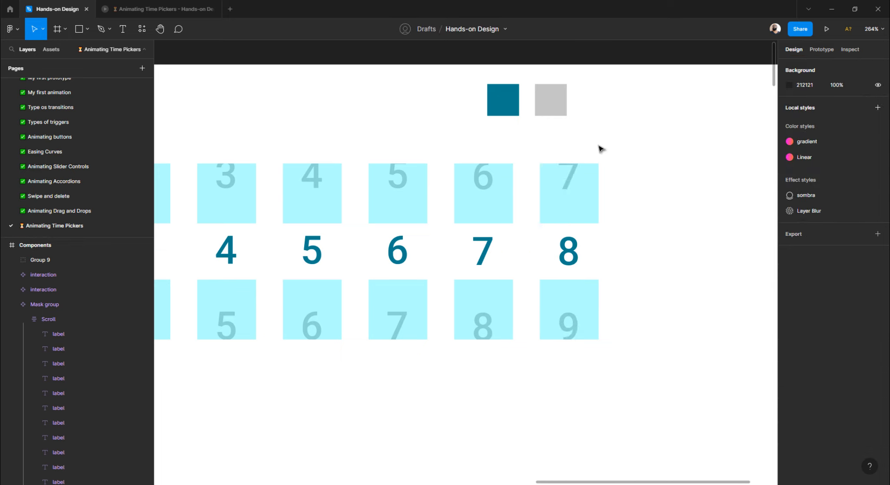
pyautogui.moveTo(609, 175); pyautogui.dragTo(536, 412)
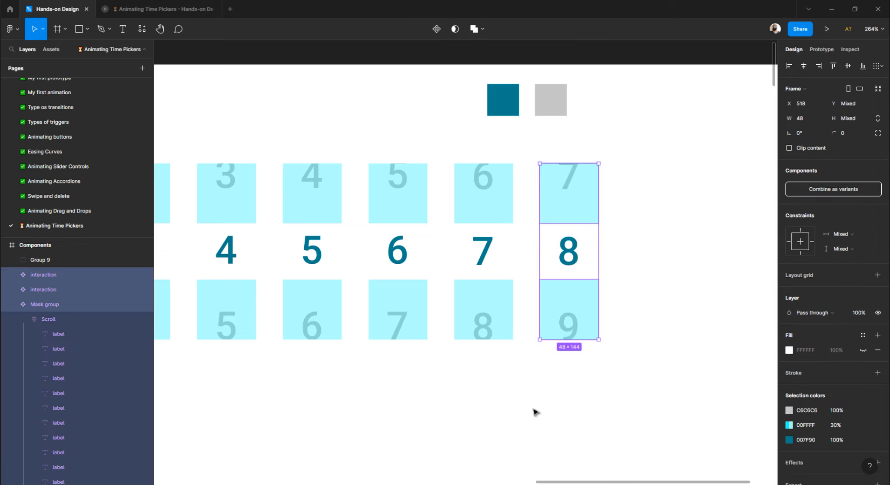
pyautogui.click(536, 412)
pyautogui.doubleClick(586, 220)
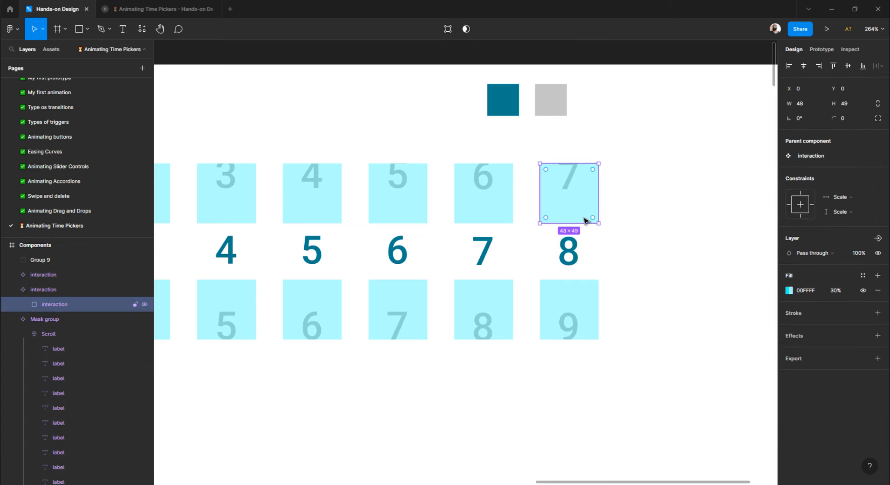
pyautogui.click(633, 233)
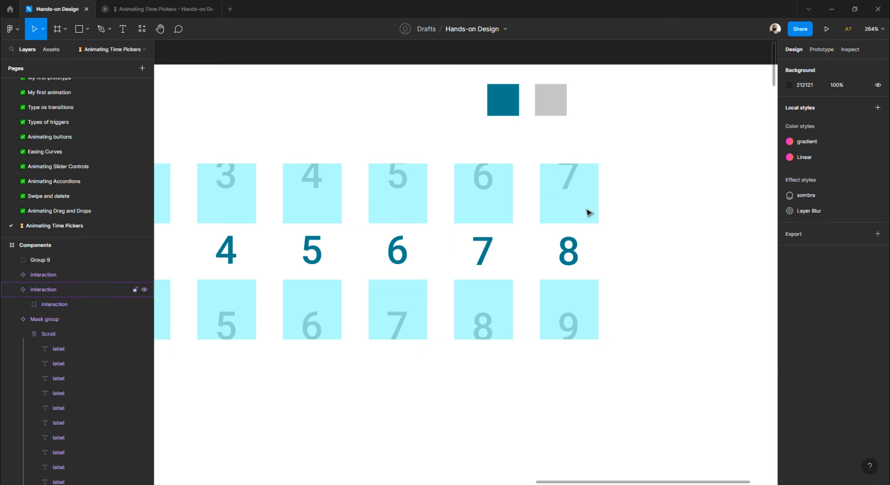
# - Duplicate the two interaction overlays of the number 8 column in place and delete their original main components
pyautogui.click(588, 213)
pyautogui.keyDown('shift'); pyautogui.click(587, 306); pyautogui.keyUp('shift')
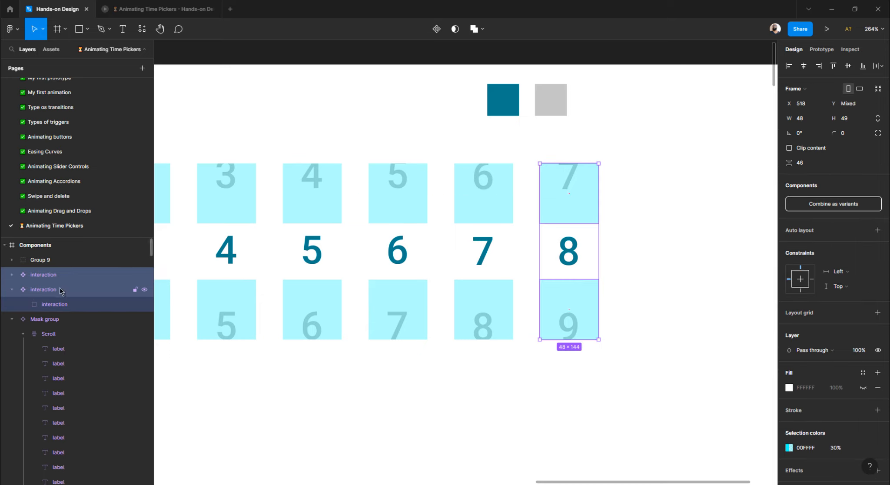
pyautogui.hotkey('ctrl', 'd')
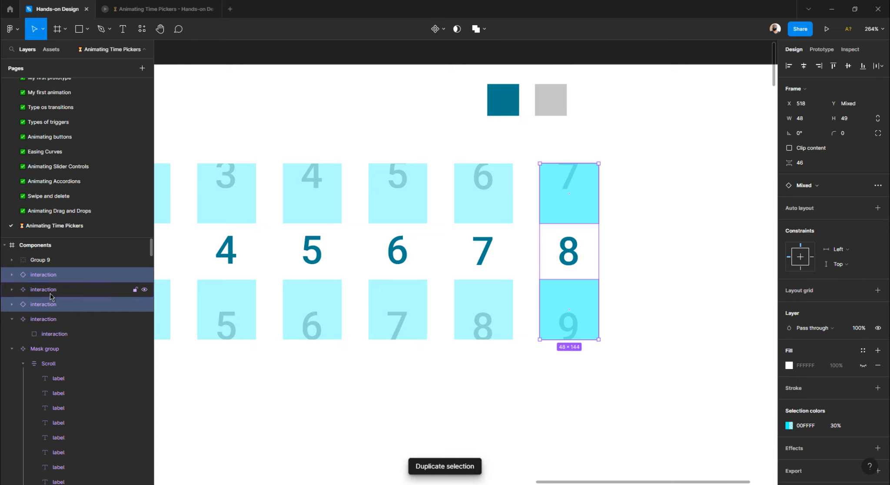
pyautogui.click(54, 295)
pyautogui.keyDown('shift'); pyautogui.click(47, 320); pyautogui.keyUp('shift')
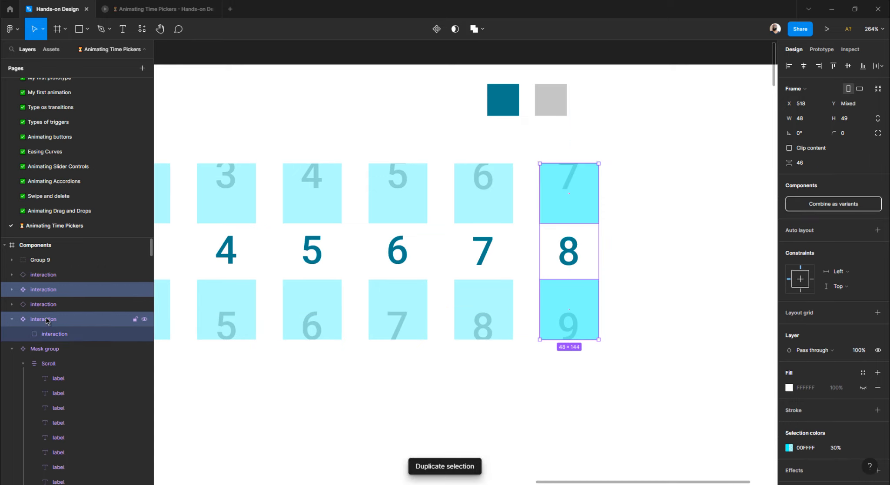
pyautogui.press('Delete')
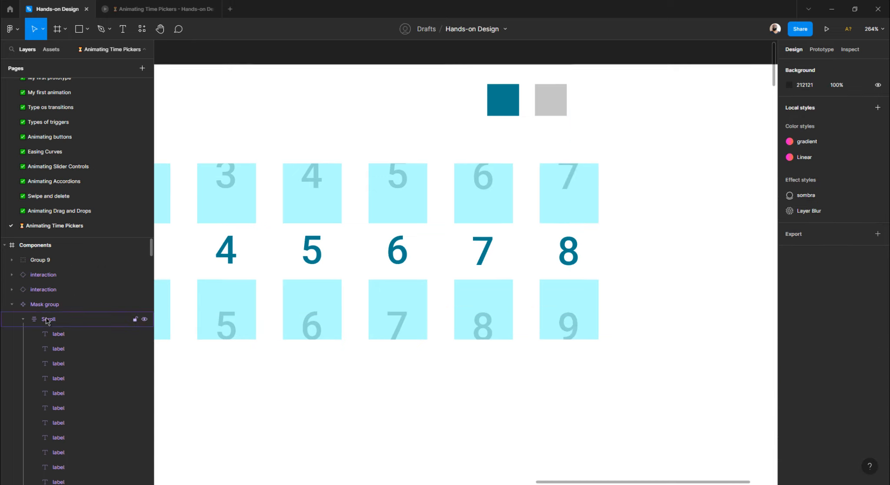
# - Detach the interaction instances in the number 8 column and turn the whole column into one component
pyautogui.doubleClick(572, 211)
pyautogui.keyDown('shift'); pyautogui.click(569, 257); pyautogui.keyUp('shift')
pyautogui.rightClick(567, 266)
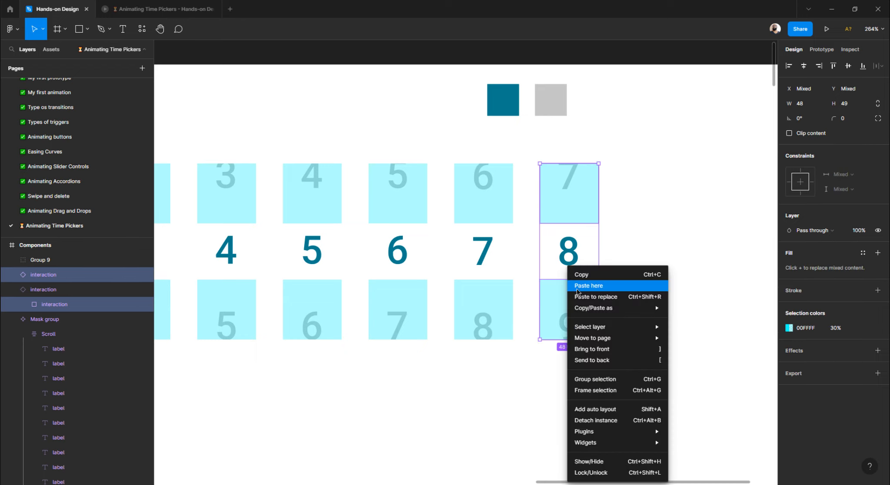
pyautogui.click(598, 421)
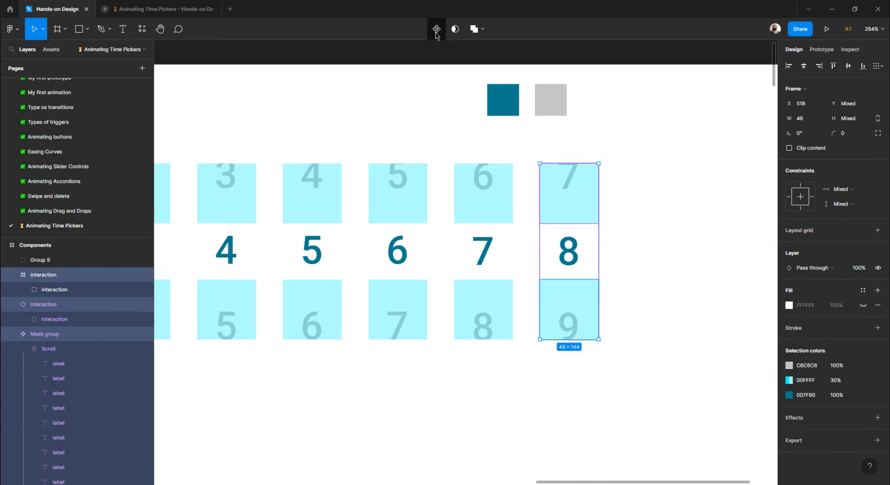
pyautogui.click(437, 30)
# - Delete the leftover Mask group main component beside the number 8 column
pyautogui.click(624, 160)
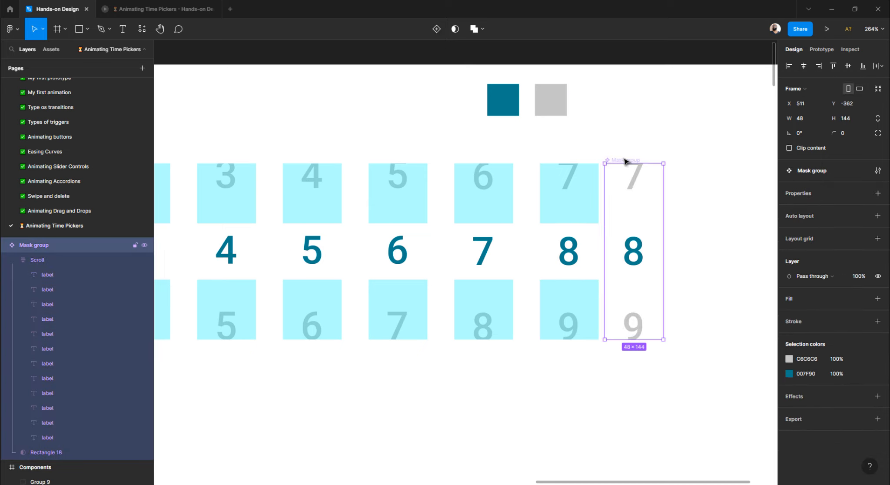
pyautogui.moveTo(653, 162); pyautogui.dragTo(655, 160)
pyautogui.press('Delete')
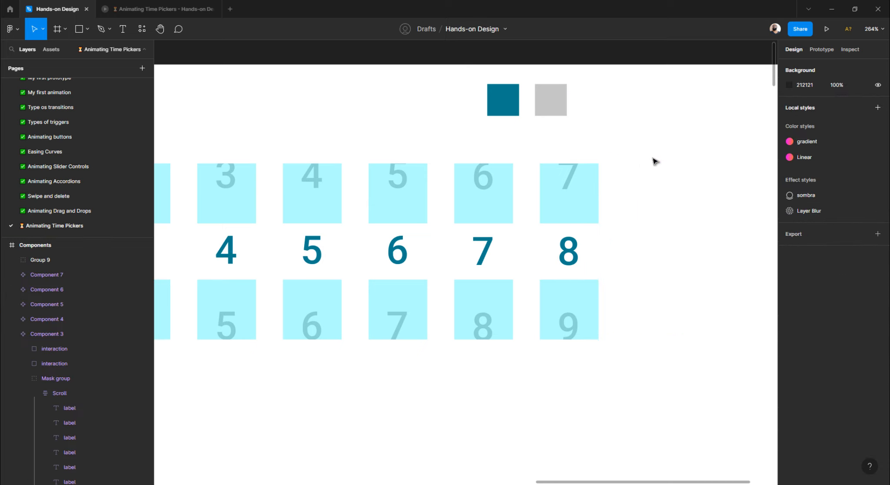
# - Combine the eight number column components, 1 through 8, as variants in one component set
pyautogui.click(494, 199)
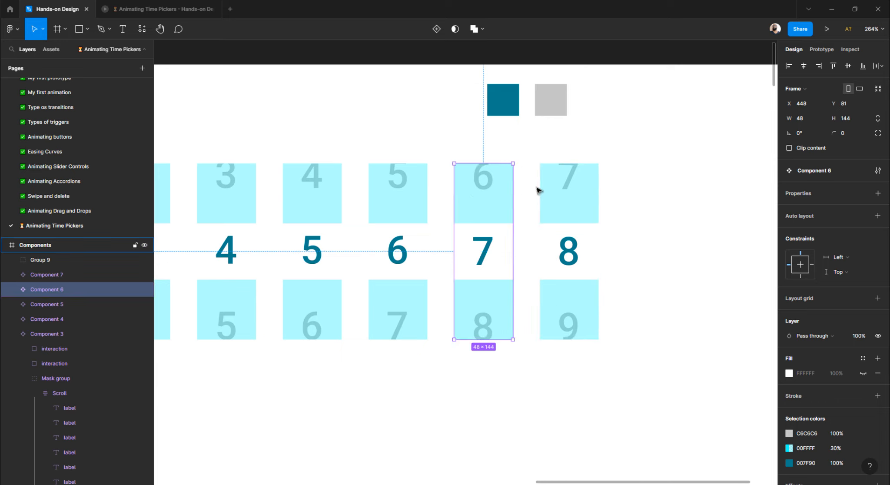
pyautogui.scroll(-6, 539, 191)
pyautogui.click(608, 286)
pyautogui.moveTo(608, 286); pyautogui.dragTo(342, 177)
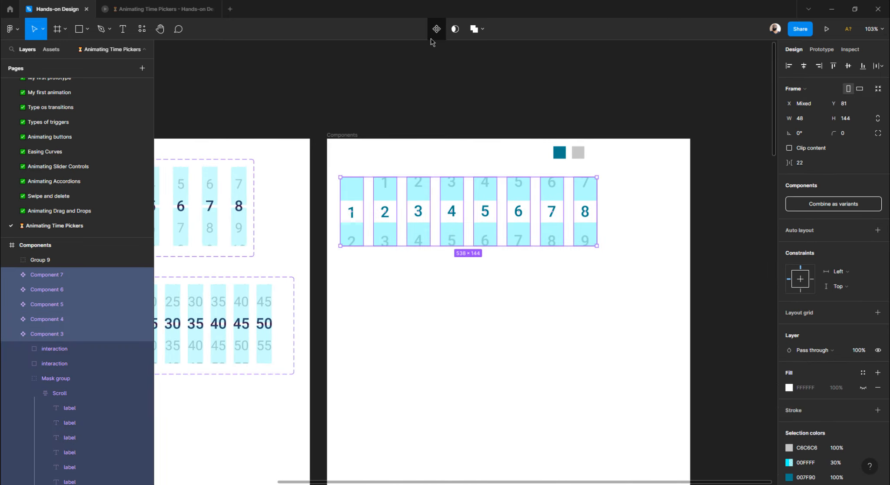
pyautogui.click(808, 204)
pyautogui.click(468, 286)
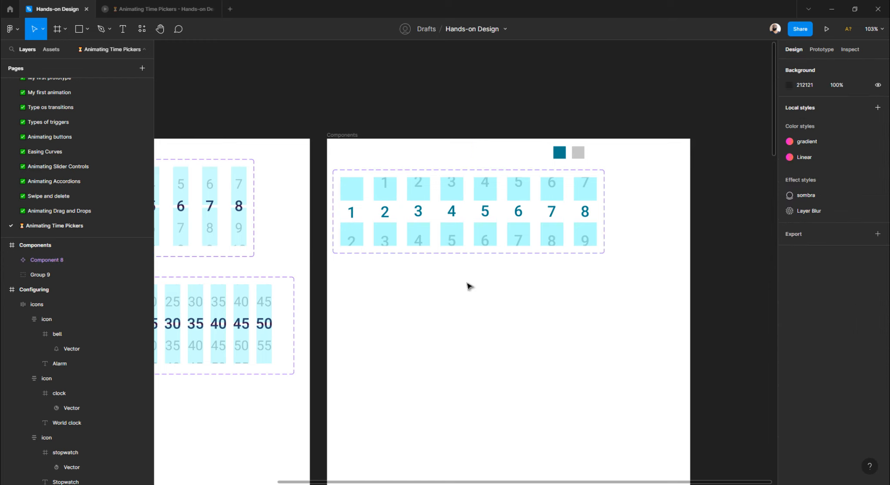
# - Rename the variant property of the new number component set as Numbers
pyautogui.click(470, 239)
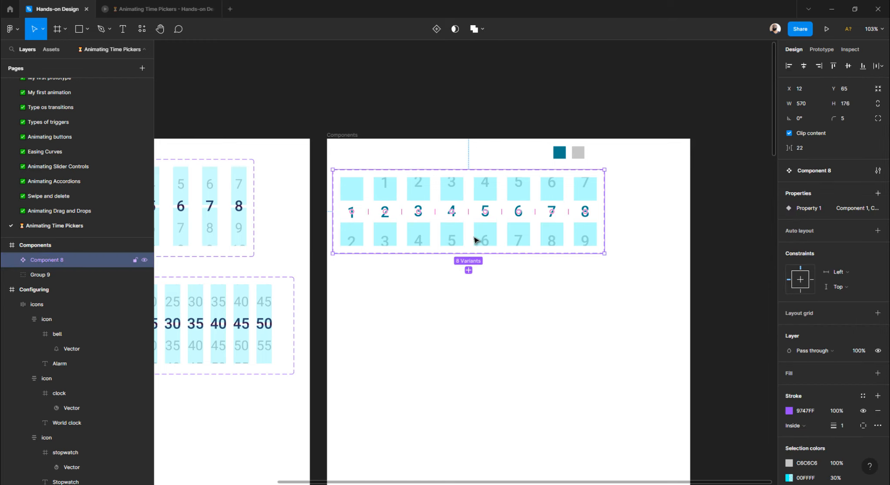
pyautogui.doubleClick(474, 237)
pyautogui.click(367, 256)
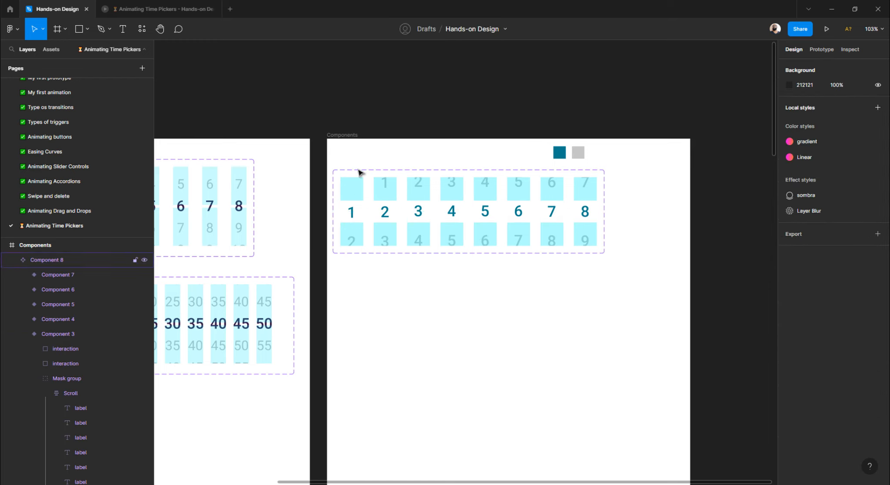
pyautogui.click(358, 169)
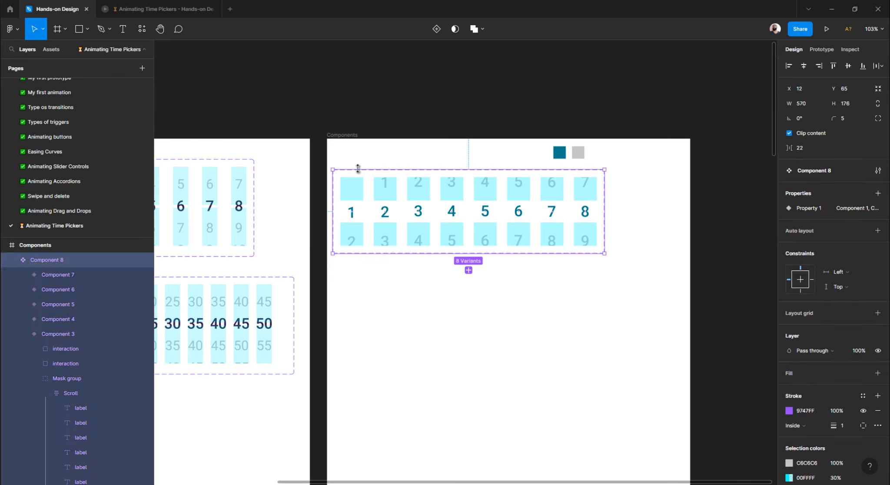
pyautogui.doubleClick(810, 208)
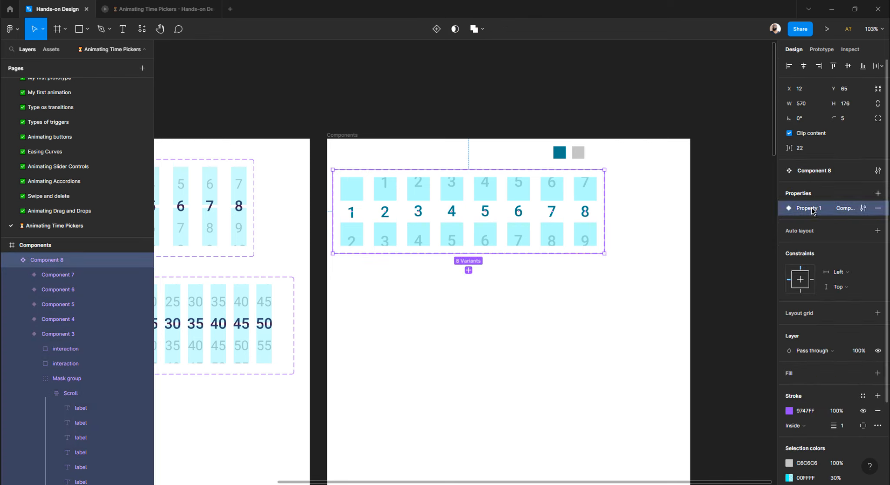
pyautogui.write('Numbers')
pyautogui.press('Return')
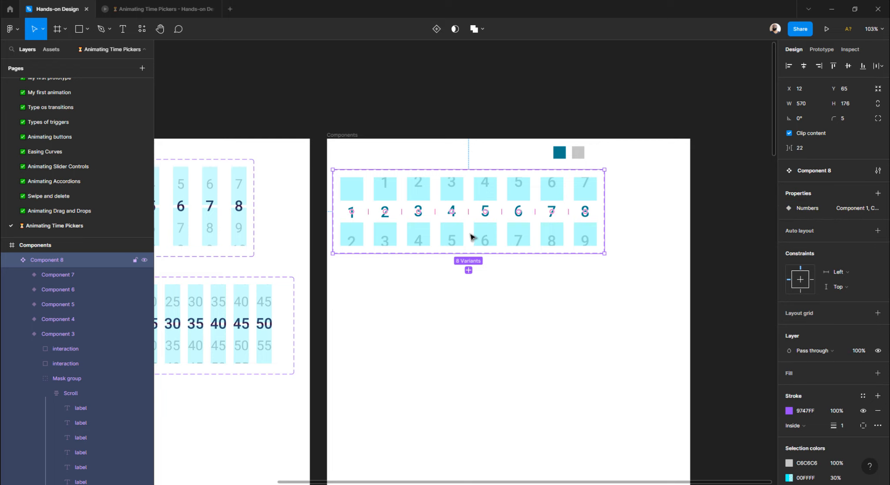
# - Set the Numbers value of the first three variants to 1, 2 and 3, matching their highlighted digits
pyautogui.click(355, 236)
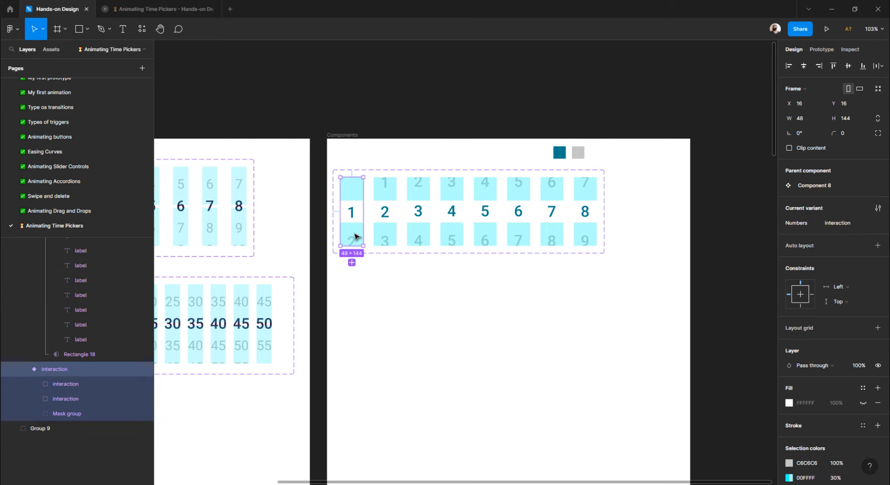
pyautogui.click(842, 227)
pyautogui.write('1')
pyautogui.press('Return')
pyautogui.click(386, 236)
pyautogui.click(841, 227)
pyautogui.write('2')
pyautogui.press('Return')
pyautogui.click(419, 235)
pyautogui.click(840, 225)
pyautogui.write('3')
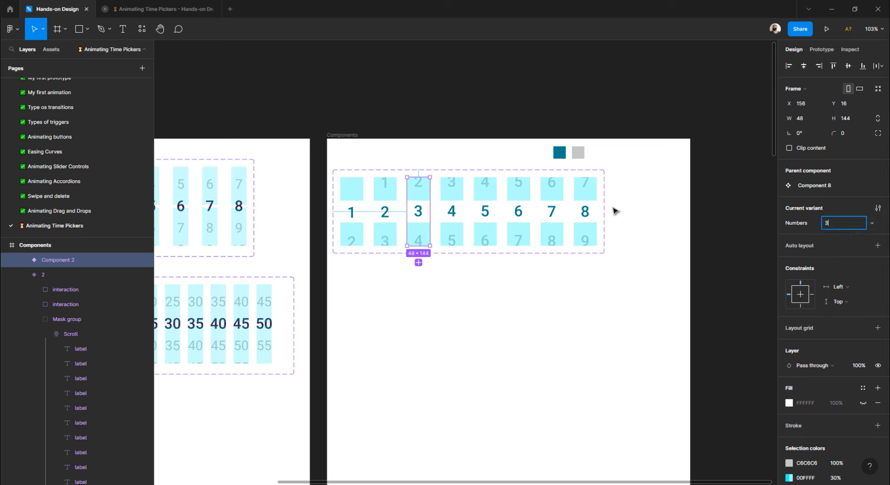
pyautogui.press('Return')
# - Set the Numbers value of the fourth, fifth and sixth variants to 4, 5 and 6
pyautogui.click(455, 243)
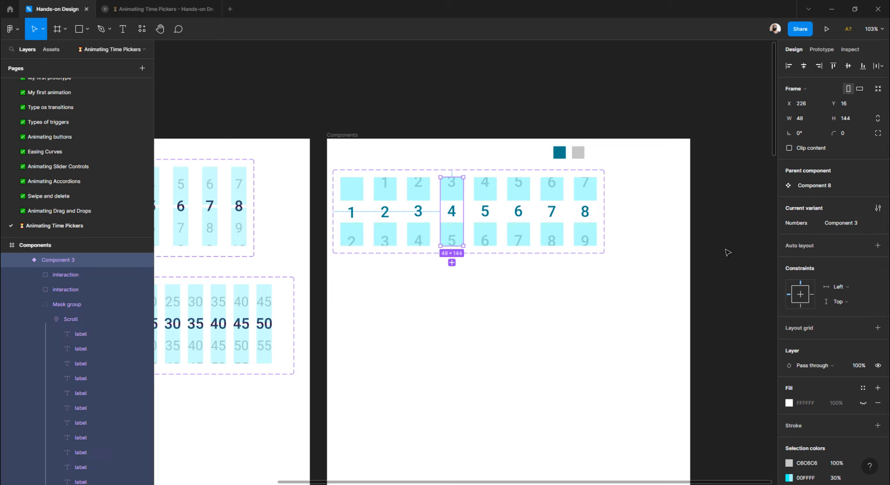
pyautogui.click(837, 229)
pyautogui.write('4')
pyautogui.click(493, 239)
pyautogui.click(834, 226)
pyautogui.write('5')
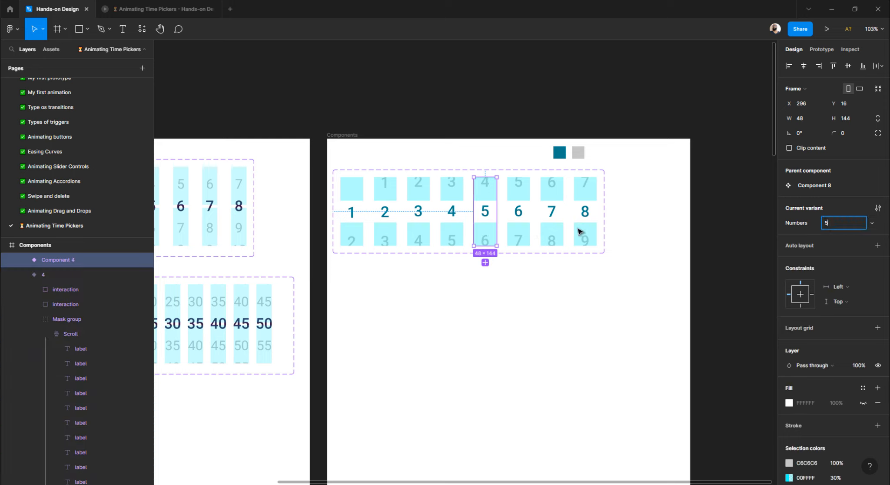
pyautogui.click(521, 240)
pyautogui.click(838, 226)
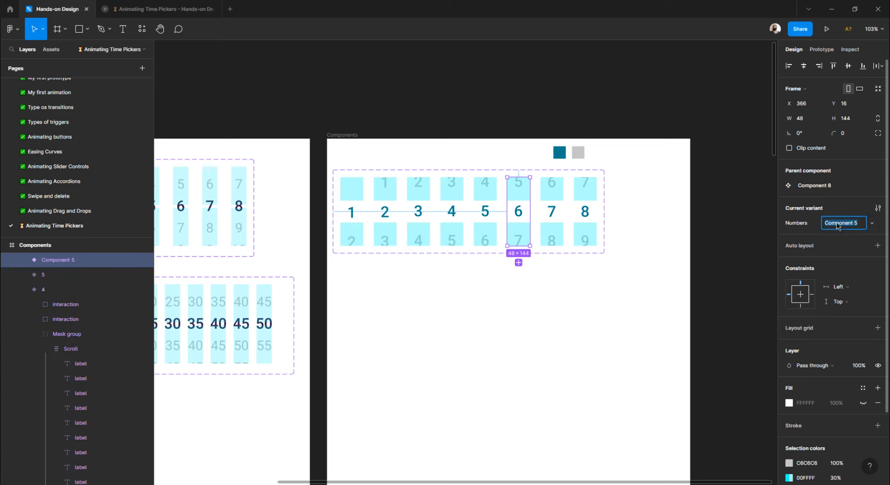
pyautogui.write('6')
pyautogui.press('Return')
# - Set the Numbers value of the last two variants to 7 and 8
pyautogui.click(550, 234)
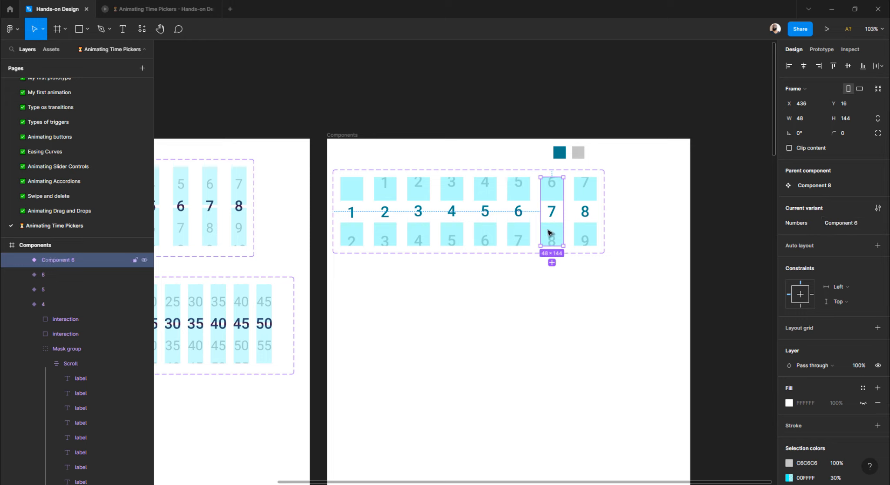
pyautogui.click(835, 224)
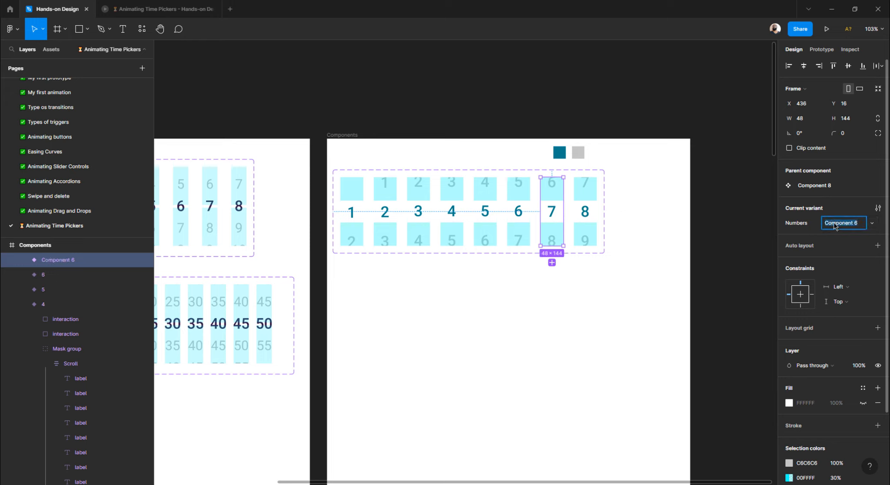
pyautogui.write('7')
pyautogui.press('Return')
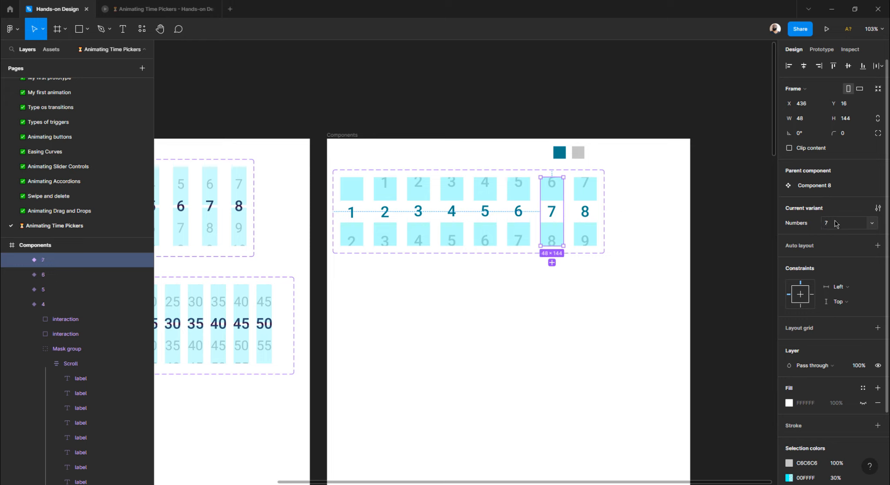
pyautogui.click(581, 231)
pyautogui.click(864, 223)
pyautogui.write('8')
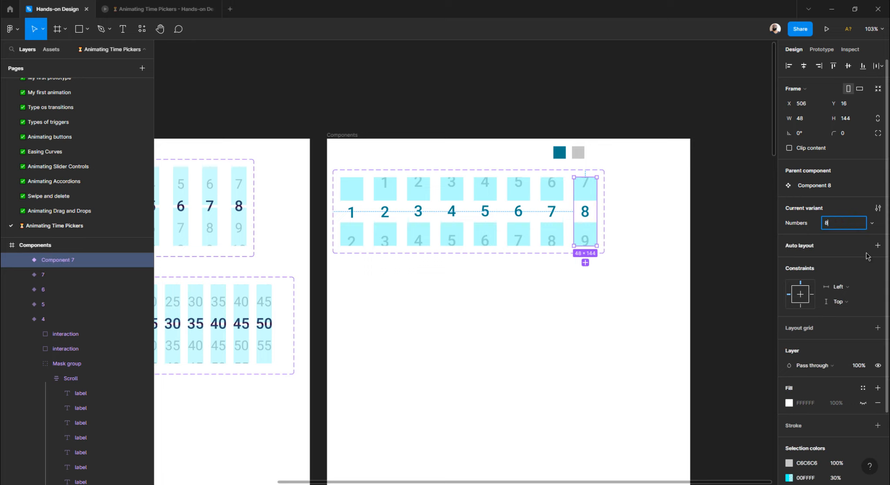
pyautogui.press('Return')
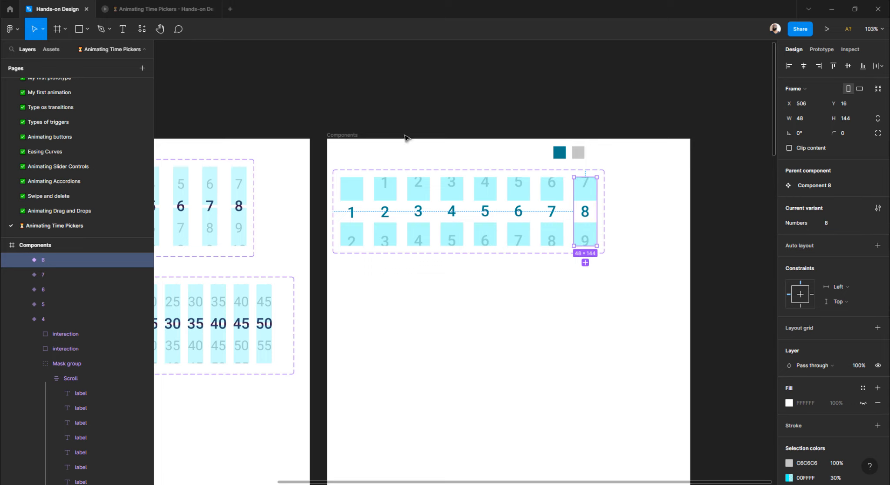
# - Draw a new frame about 378 × 268 on the empty canvas to the right of the Components frame
pyautogui.click(382, 124)
pyautogui.hscroll(1, 363, 136)
pyautogui.hscroll(5, 363, 136)
pyautogui.scroll(-3, 344, 139)
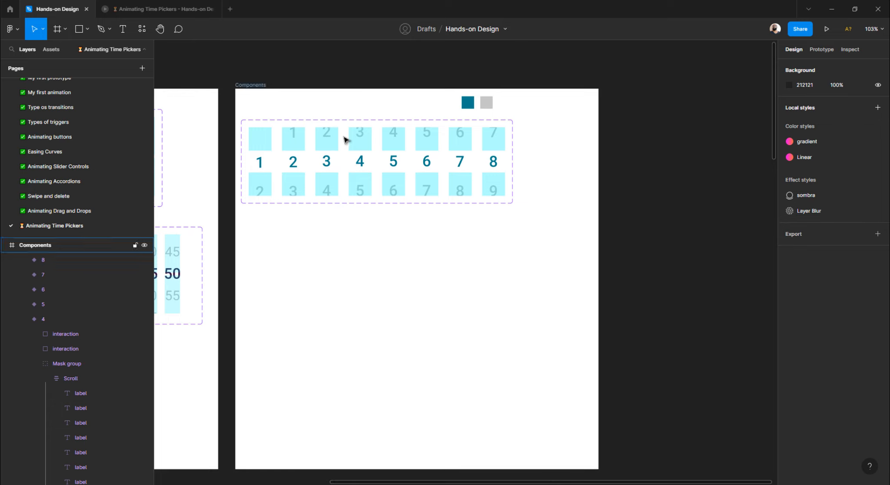
pyautogui.scroll(2, 342, 143)
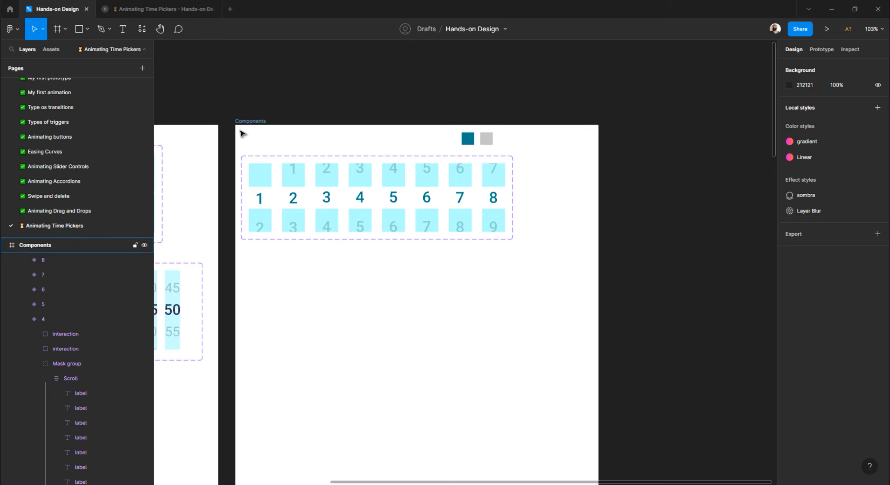
pyautogui.scroll(-4, 242, 134)
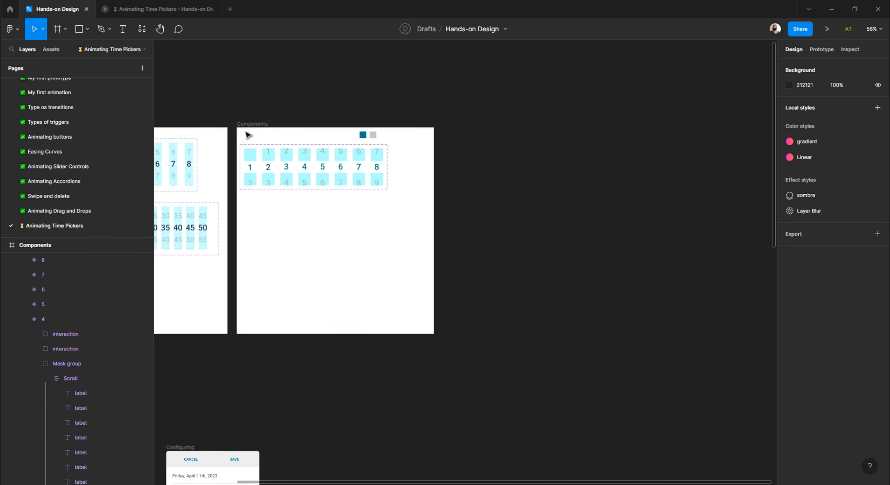
pyautogui.click(251, 126)
pyautogui.click(464, 146)
pyautogui.press('f')
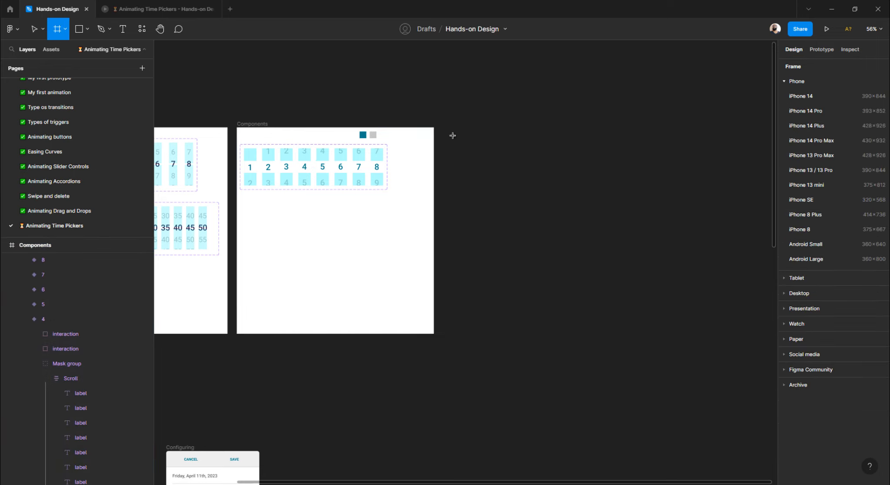
pyautogui.moveTo(452, 135); pyautogui.dragTo(549, 205)
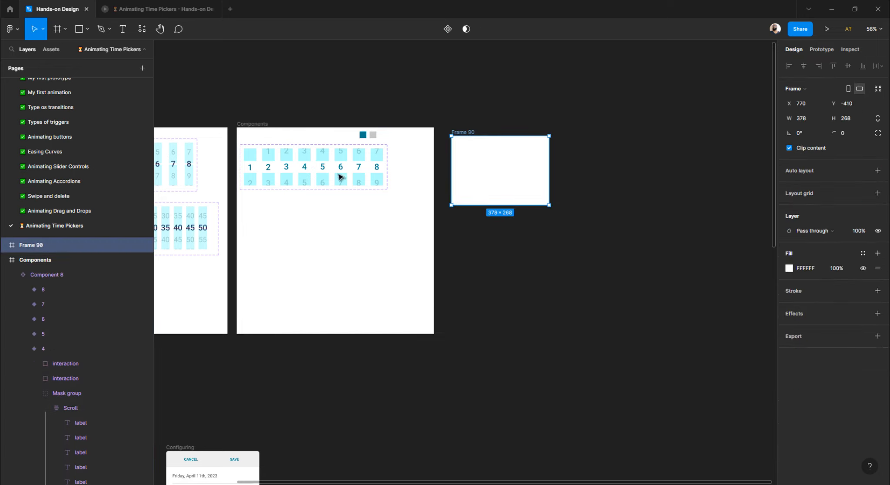
# - Place a copy of variant 7 in the new frame and centre it horizontally and vertically
pyautogui.press('Escape')
pyautogui.doubleClick(358, 179)
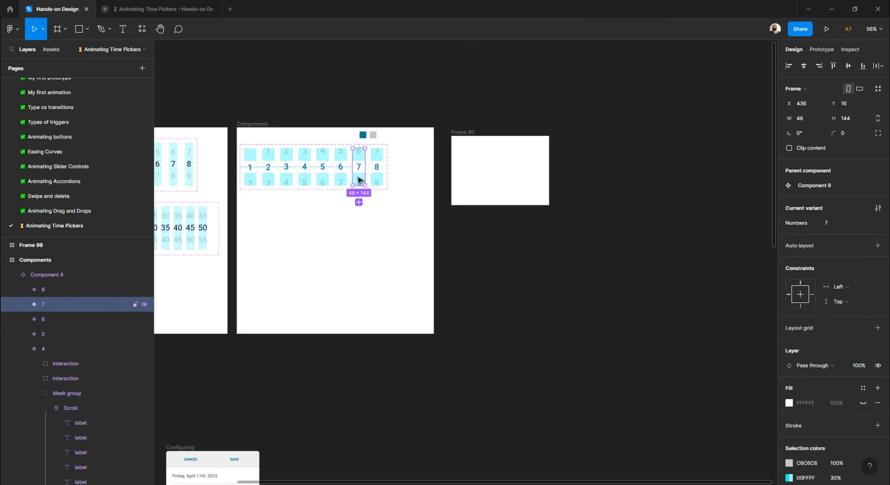
pyautogui.click(459, 133)
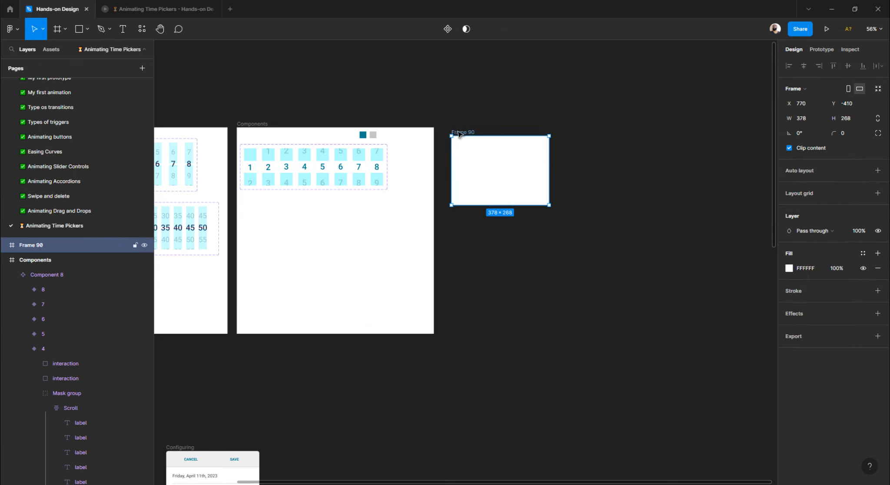
pyautogui.hotkey('ctrl', 'v')
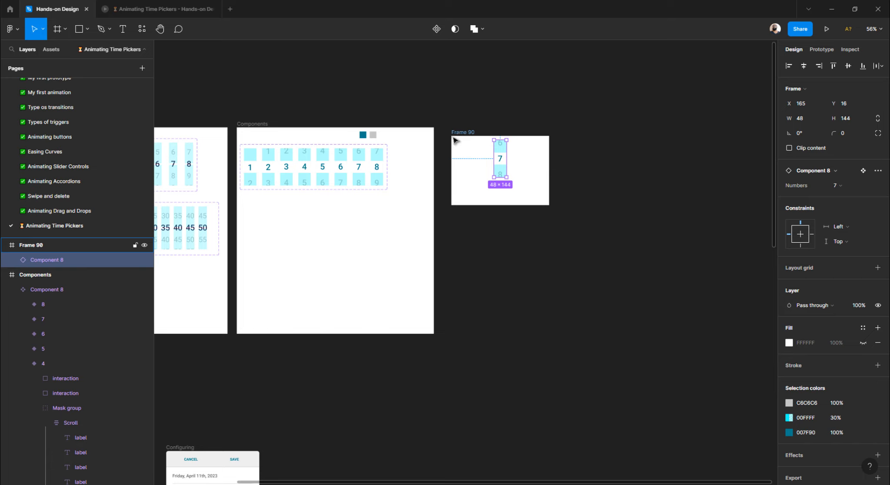
pyautogui.click(803, 66)
pyautogui.click(847, 67)
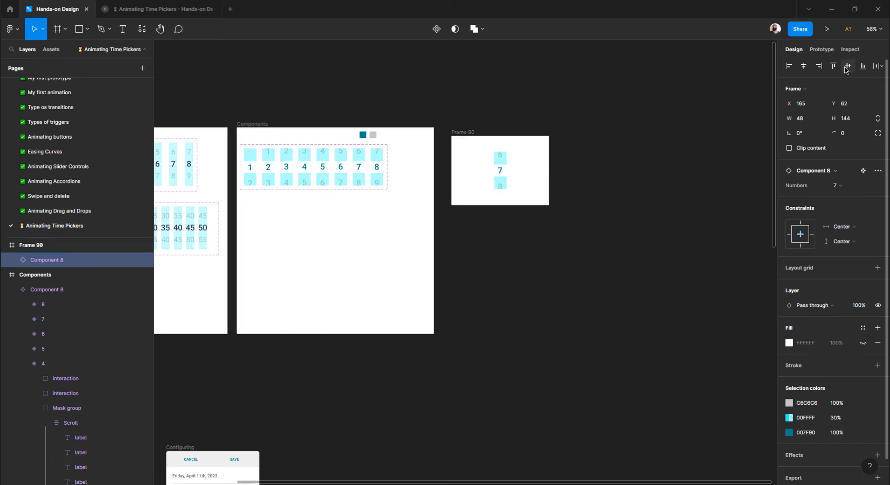
# - Rename the new frame as Test, preview it as a prototype and return to the design file
pyautogui.click(463, 135)
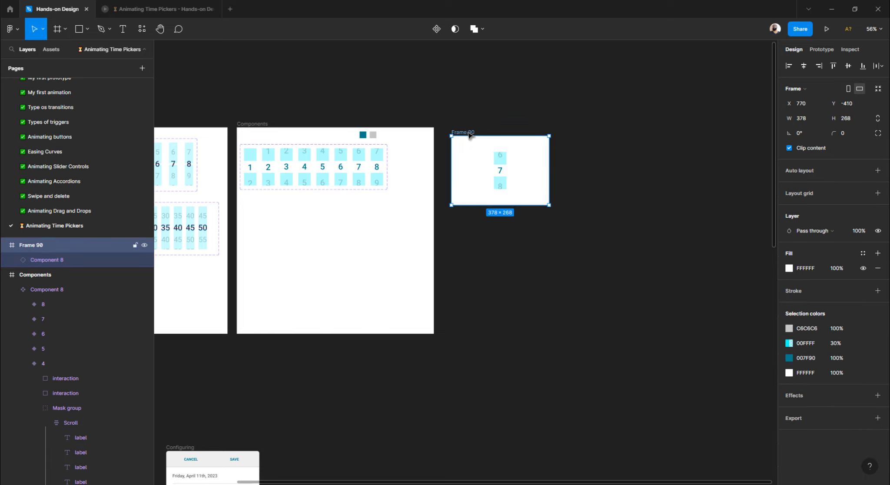
pyautogui.doubleClick(37, 246)
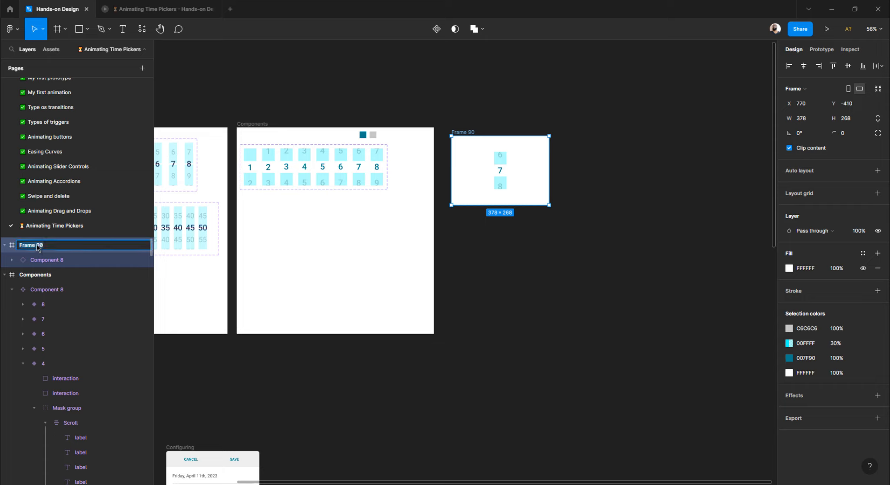
pyautogui.write('t')
pyautogui.press('Return')
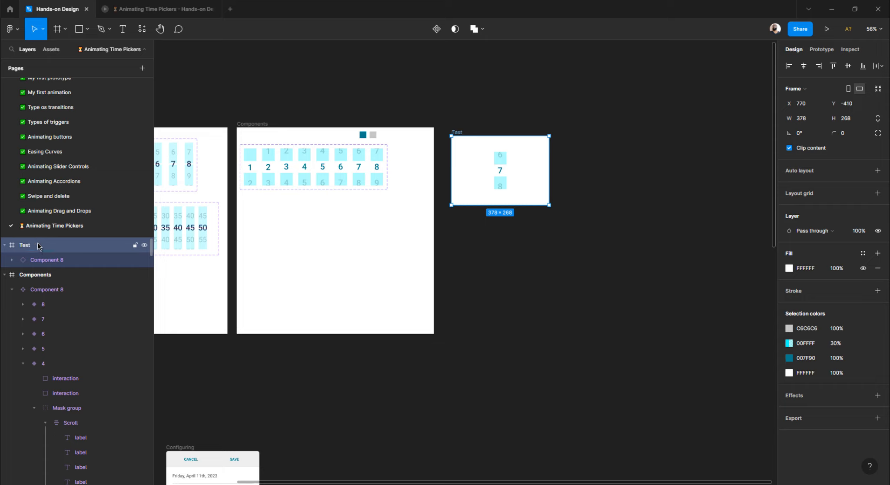
pyautogui.click(827, 29)
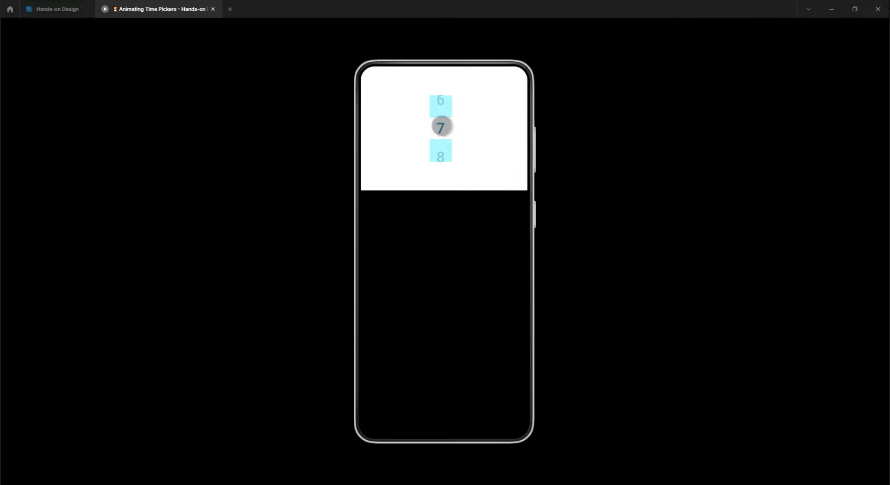
pyautogui.click(70, 10)
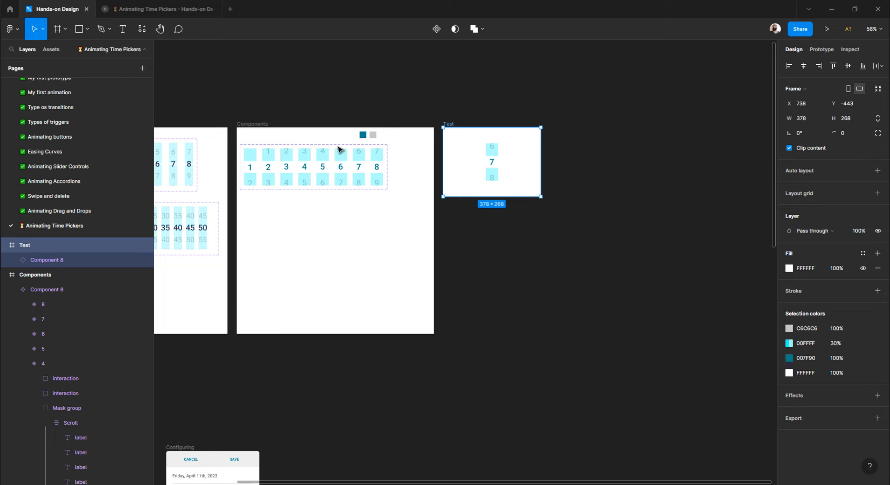
# - Examine the trigger, action and animation settings of the link from variant 1 to variant 2 in the finished reference component set
pyautogui.hscroll(-5, 338, 150)
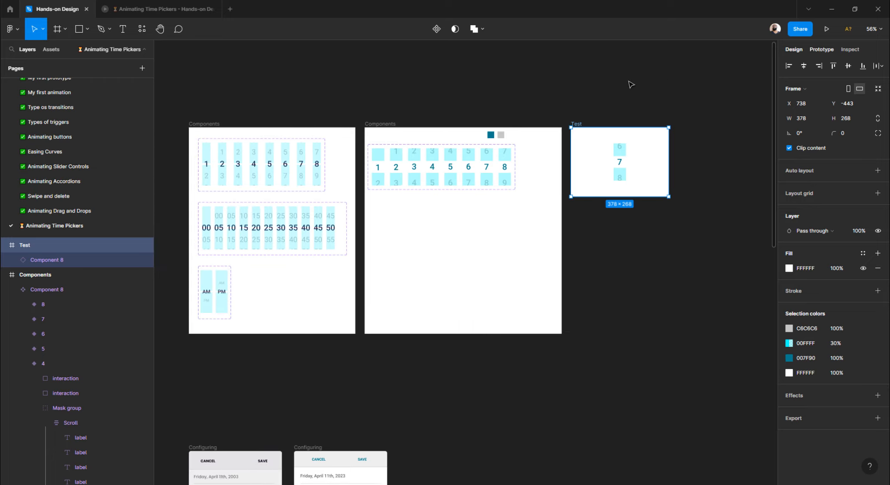
pyautogui.scroll(3, 464, 124)
pyautogui.click(818, 51)
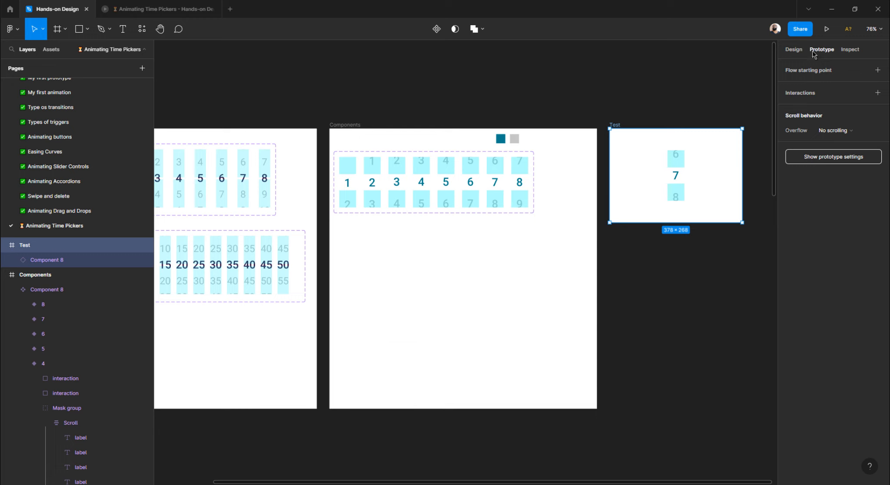
pyautogui.hscroll(-4, 401, 162)
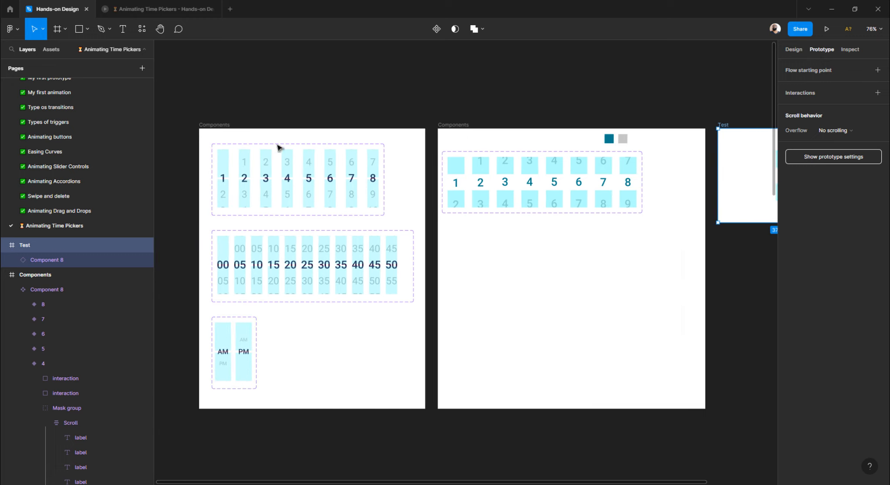
pyautogui.click(215, 126)
pyautogui.scroll(3, 231, 180)
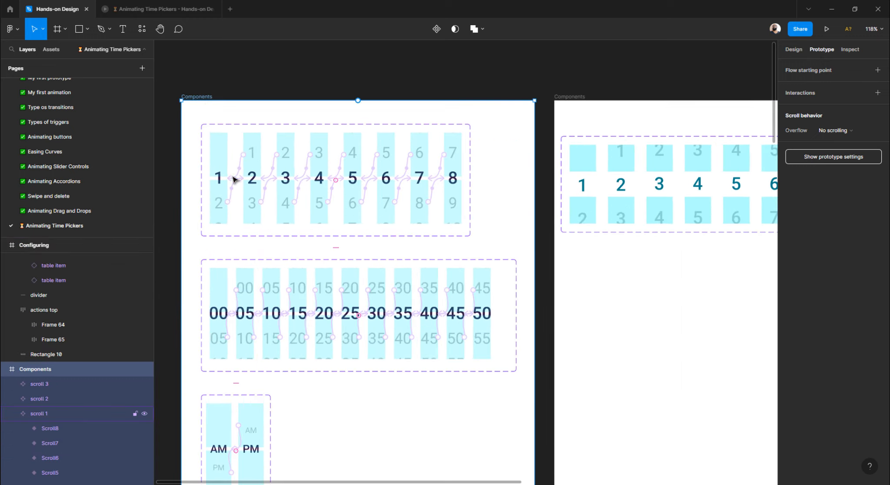
pyautogui.scroll(5, 179, 182)
pyautogui.click(300, 198)
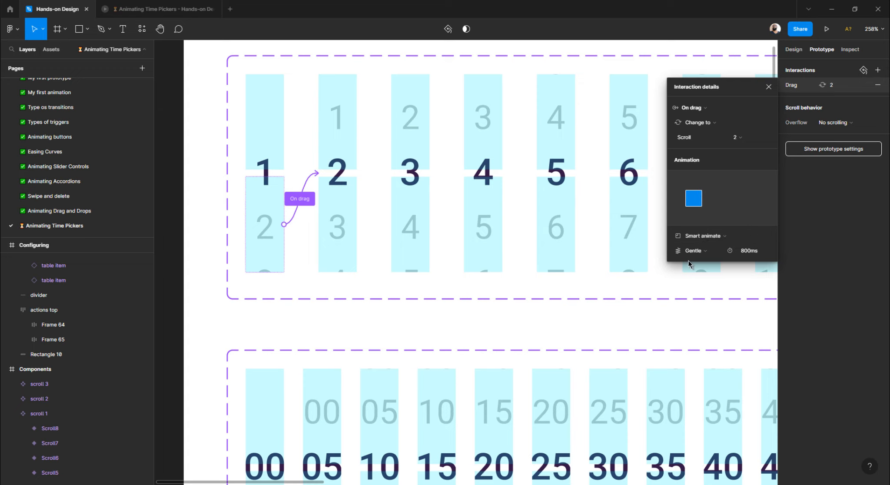
# - Link variant 1's lower interaction area in the new component set to variant 2, with an On drag trigger and Smart animate
pyautogui.scroll(-3, 465, 186)
pyautogui.scroll(-2, 462, 187)
pyautogui.hscroll(8, 458, 189)
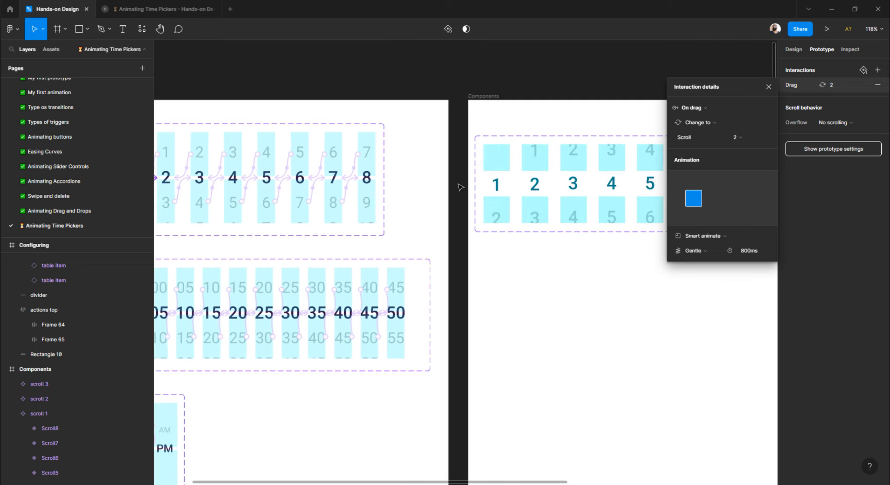
pyautogui.click(350, 212)
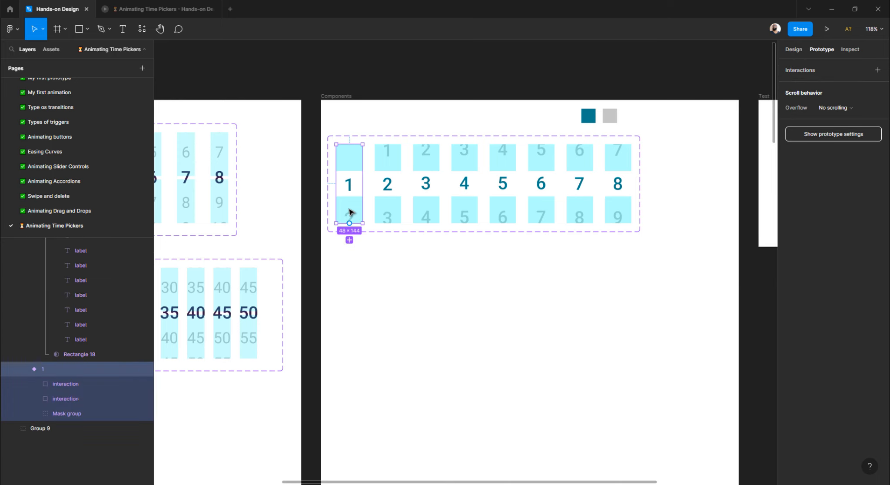
pyautogui.doubleClick(356, 210)
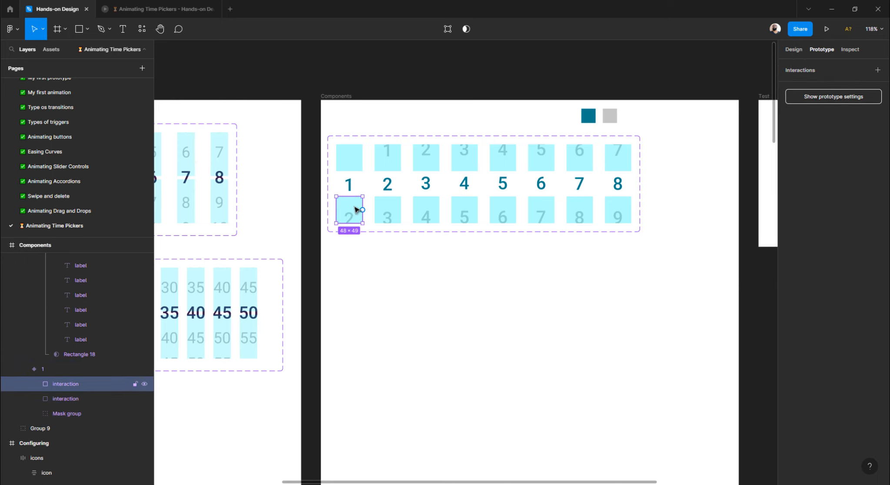
pyautogui.scroll(1, 355, 210)
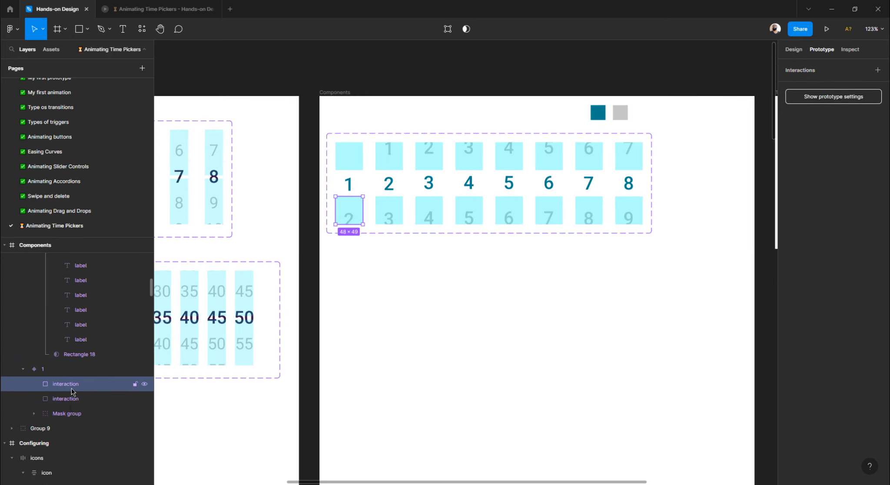
pyautogui.scroll(5, 354, 202)
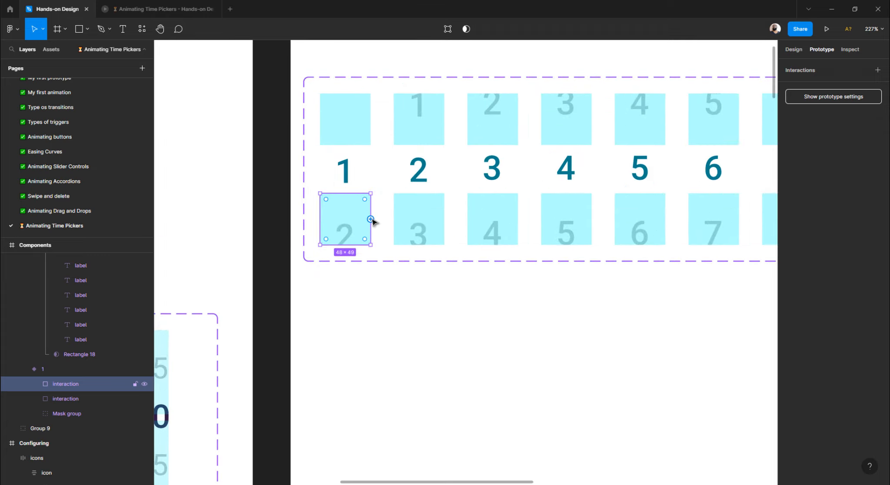
pyautogui.moveTo(370, 220); pyautogui.dragTo(416, 165)
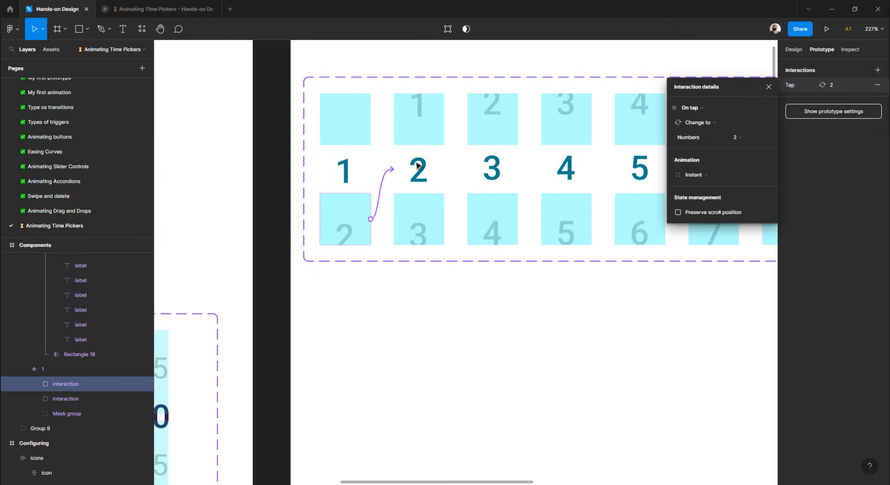
pyautogui.click(695, 108)
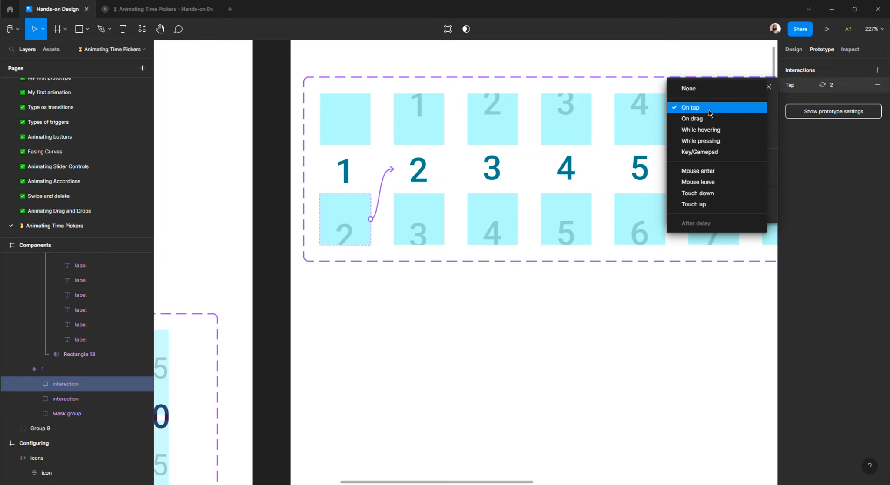
pyautogui.click(707, 120)
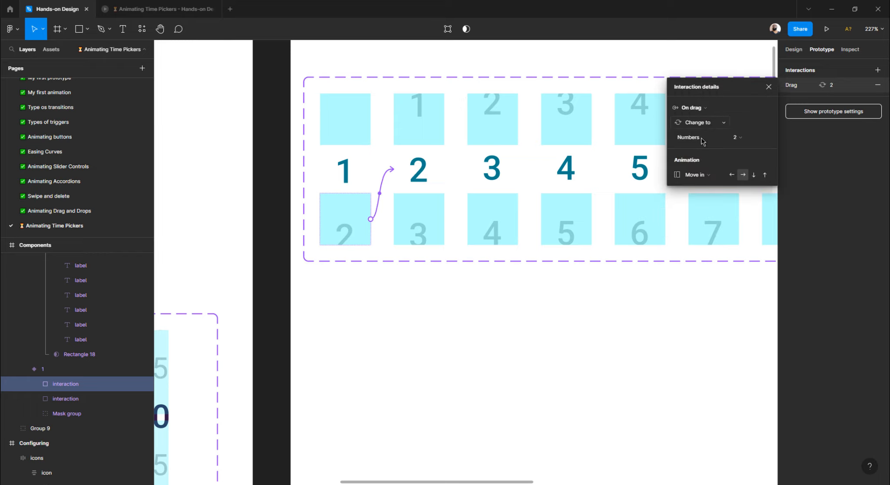
pyautogui.click(693, 175)
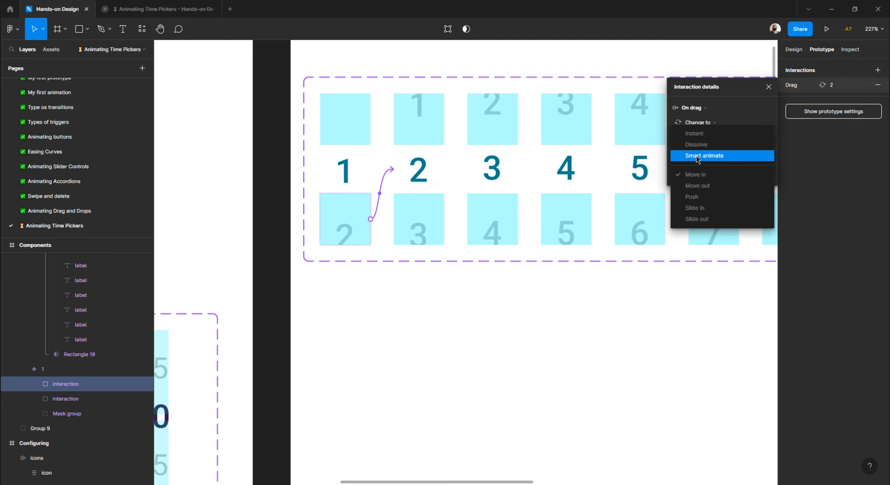
pyautogui.click(697, 157)
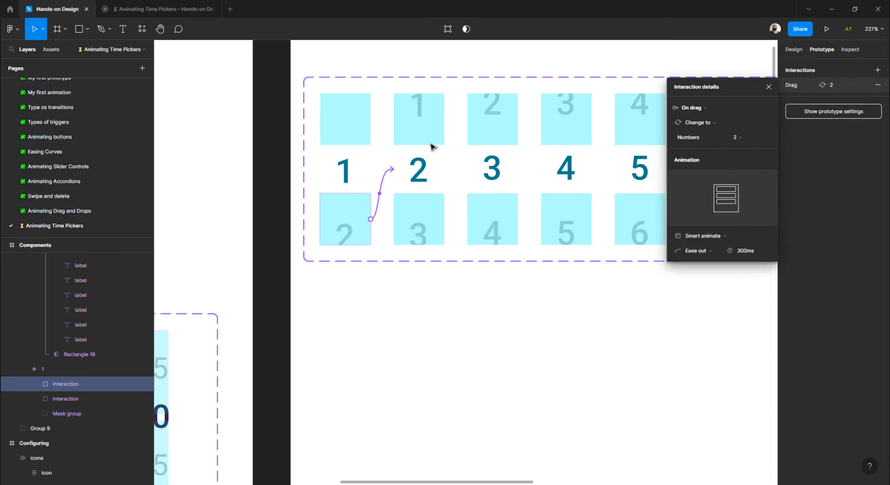
# - Link variant 2's upper interaction area back to variant 1 with an On drag trigger, keeping Smart animate, Ease out and 300ms
pyautogui.scroll(1, 371, 243)
pyautogui.hscroll(2, 361, 230)
pyautogui.scroll(2, 356, 223)
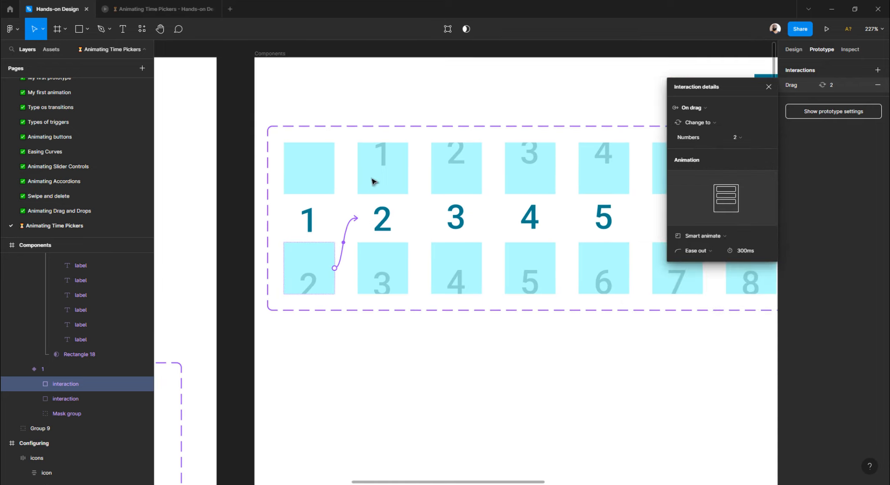
pyautogui.click(377, 180)
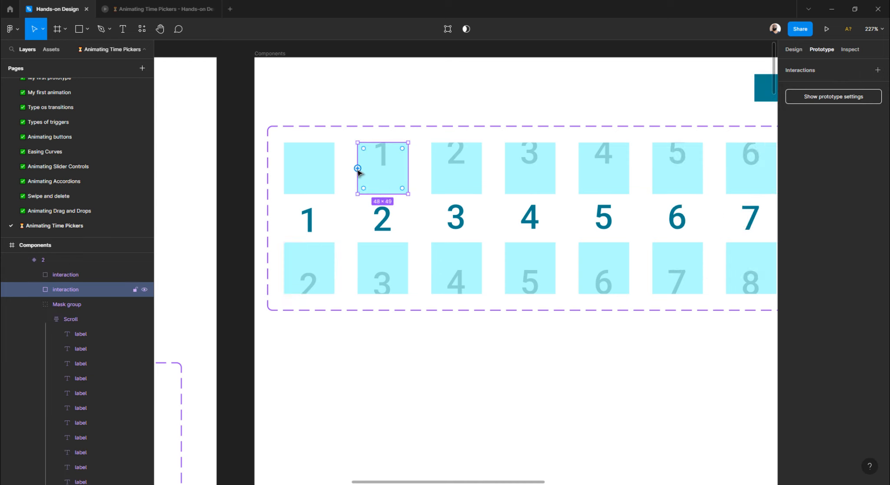
pyautogui.moveTo(357, 168); pyautogui.dragTo(313, 187)
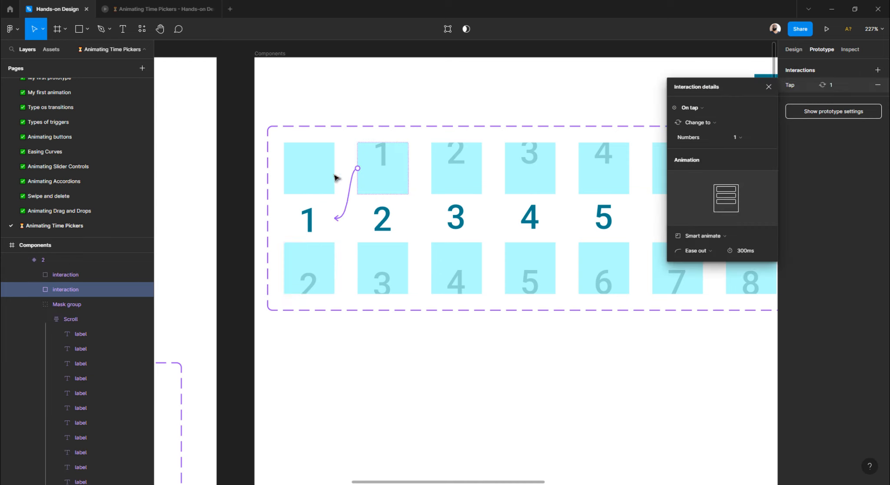
pyautogui.click(702, 108)
pyautogui.click(700, 118)
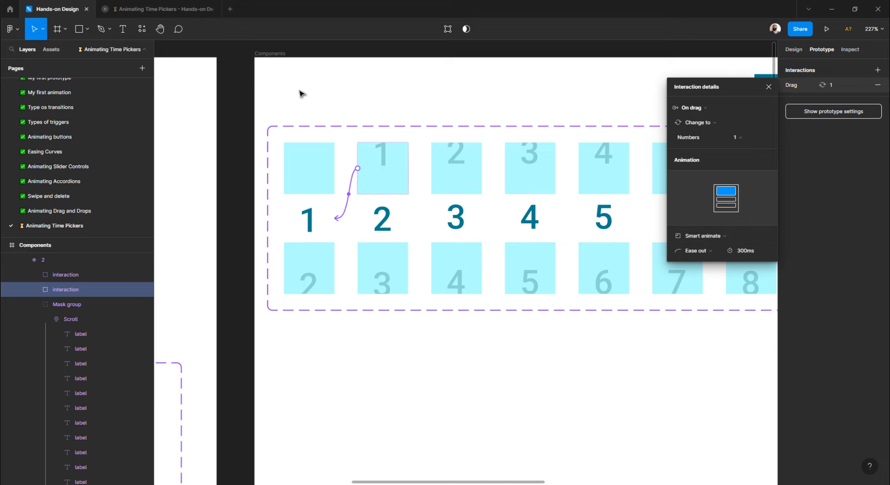
# - Preview the Test frame, try swiping the number picker up and sideways, and return to the design file
pyautogui.scroll(-5, 300, 93)
pyautogui.hscroll(10, 301, 94)
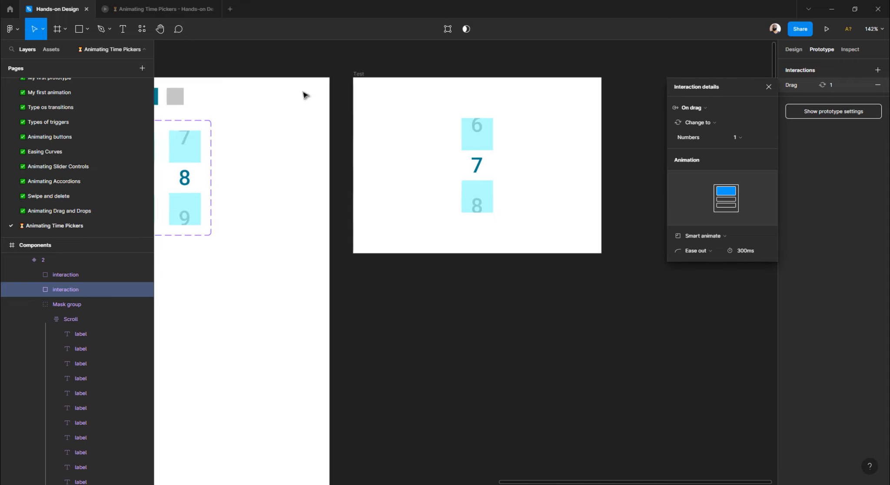
pyautogui.click(345, 75)
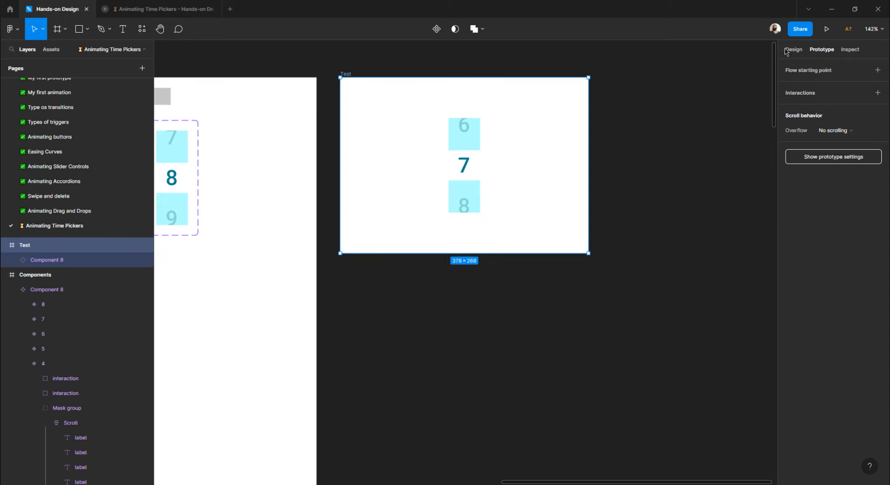
pyautogui.click(827, 29)
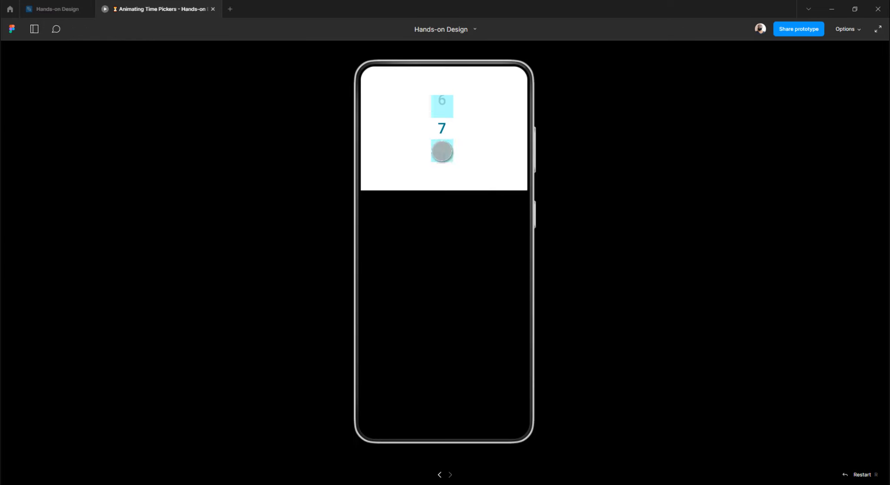
pyautogui.moveTo(443, 152); pyautogui.dragTo(452, 83)
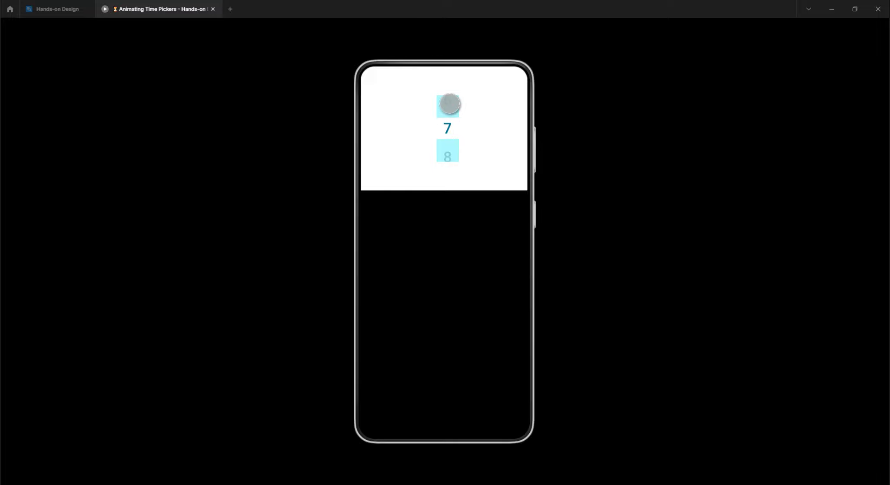
pyautogui.moveTo(448, 175); pyautogui.dragTo(444, 96)
pyautogui.moveTo(445, 153); pyautogui.dragTo(447, 99)
pyautogui.moveTo(450, 158); pyautogui.dragTo(424, 159)
pyautogui.click(57, 8)
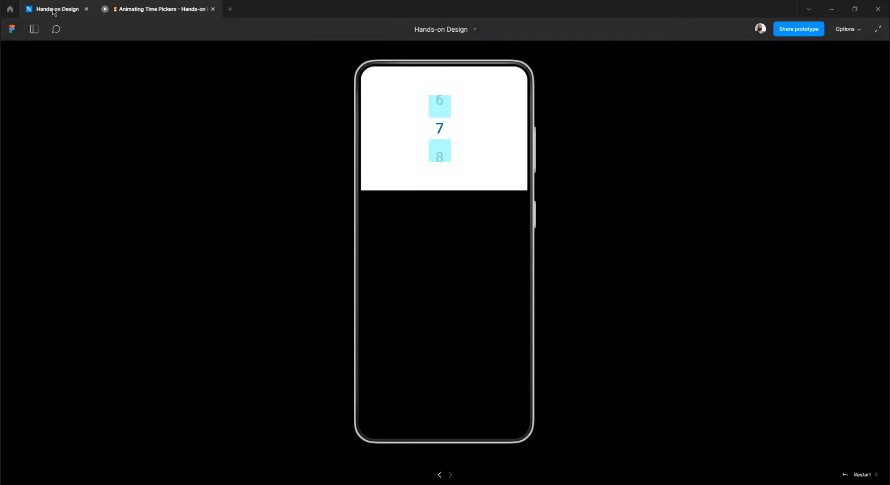
# - Set the Test frame's width to 360
pyautogui.click(794, 49)
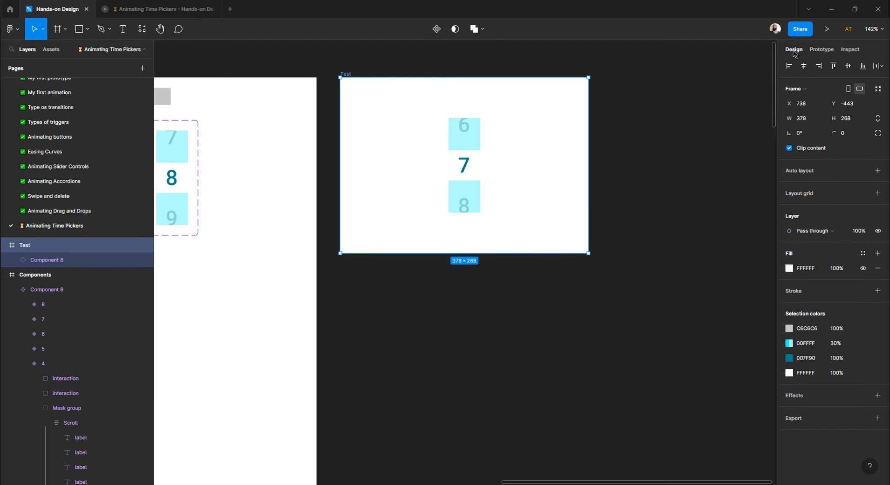
pyautogui.click(811, 121)
pyautogui.write('360')
pyautogui.press('Return')
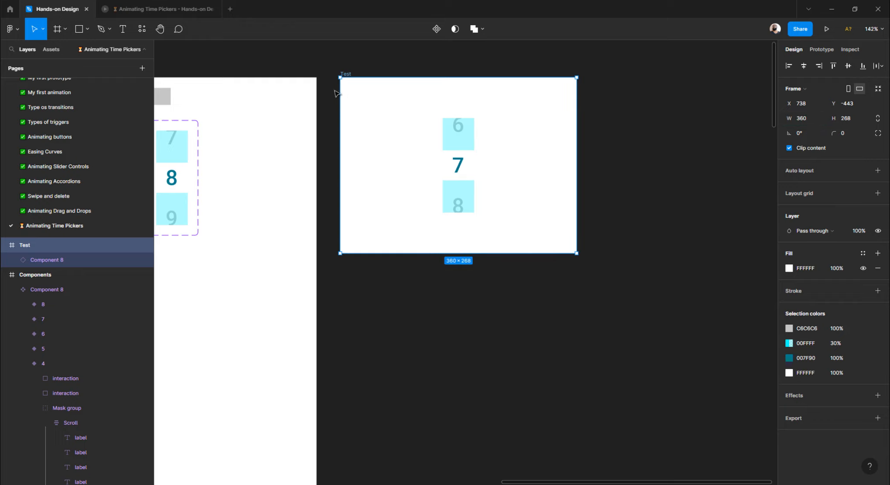
# - Preview the Test frame in the prototype, return to the design file, and examine the existing prototype links between the number variants
pyautogui.click(163, 9)
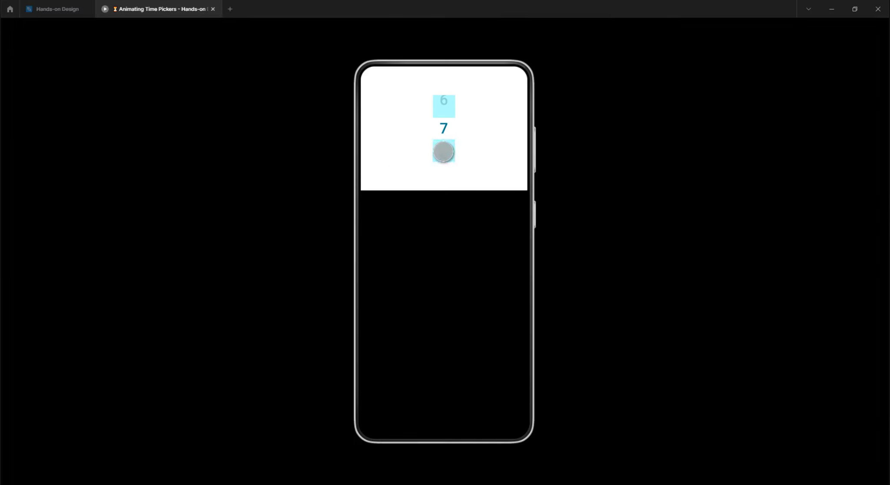
pyautogui.click(57, 9)
pyautogui.hscroll(-10, 372, 198)
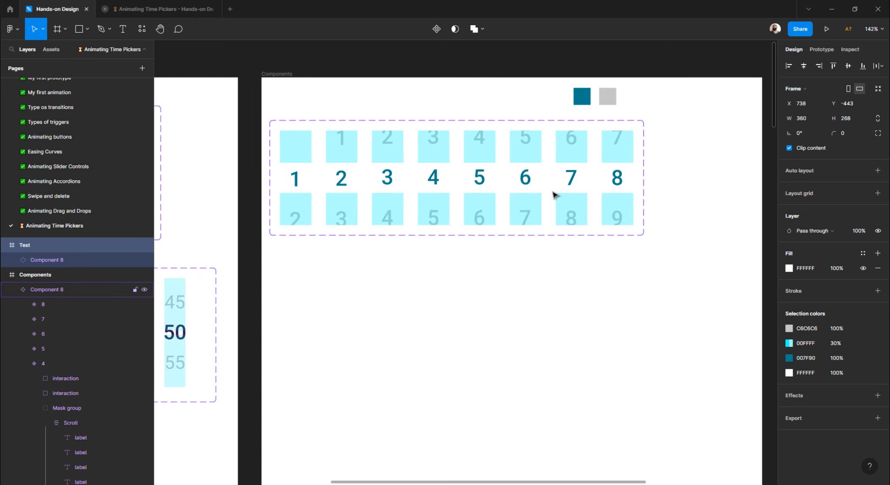
pyautogui.hscroll(6, 552, 195)
pyautogui.hscroll(-5, 370, 168)
pyautogui.click(822, 49)
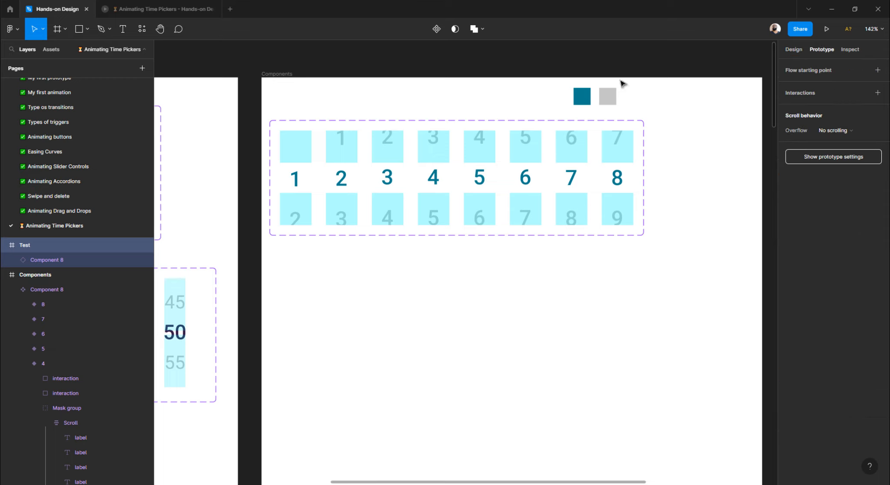
pyautogui.click(296, 122)
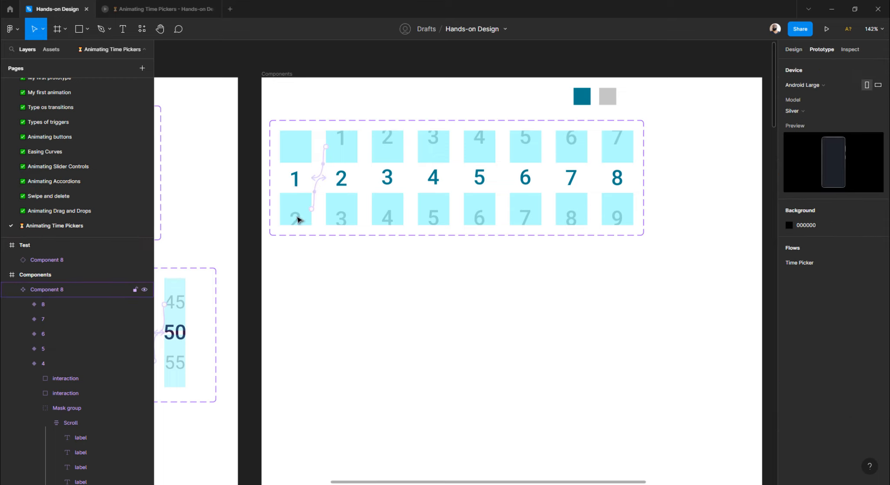
# - Select the picker instance in the Test frame and check the order of its Numbers variant options
pyautogui.hscroll(10, 294, 224)
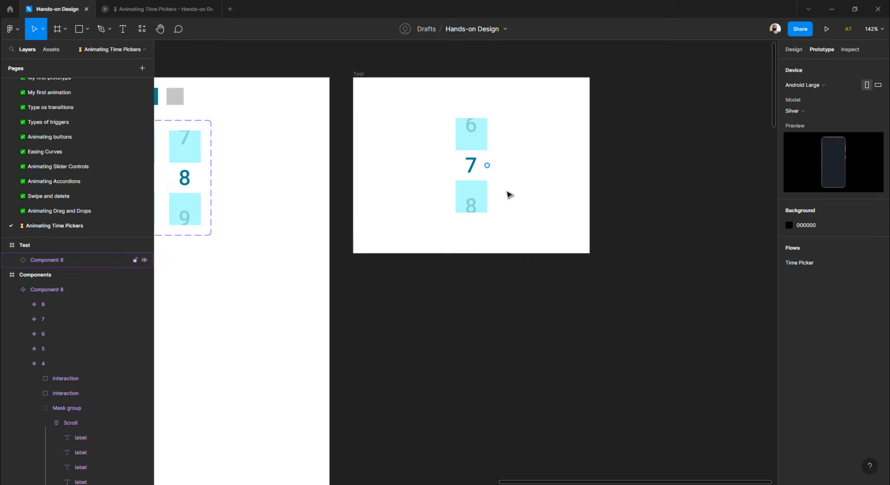
pyautogui.click(474, 198)
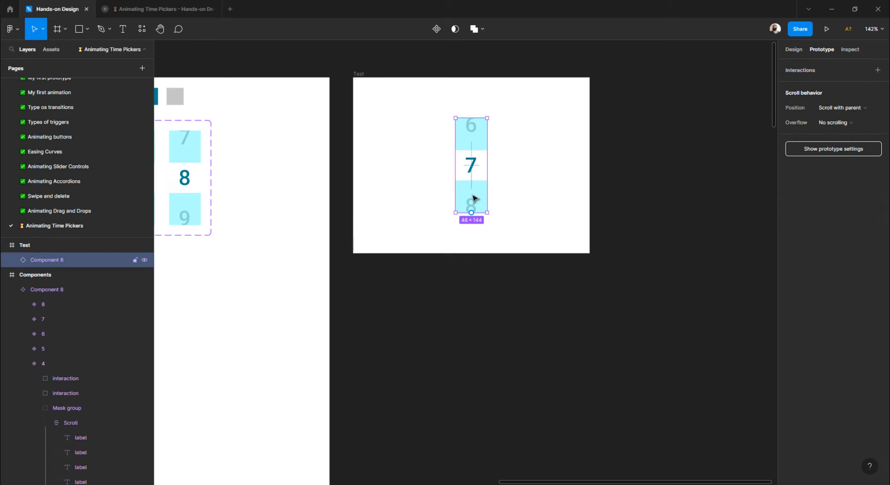
pyautogui.click(793, 49)
pyautogui.click(841, 189)
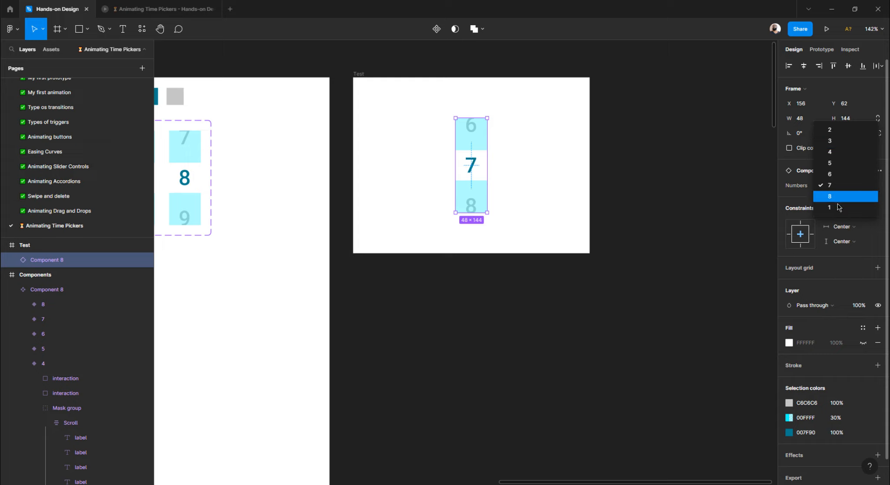
pyautogui.click(733, 188)
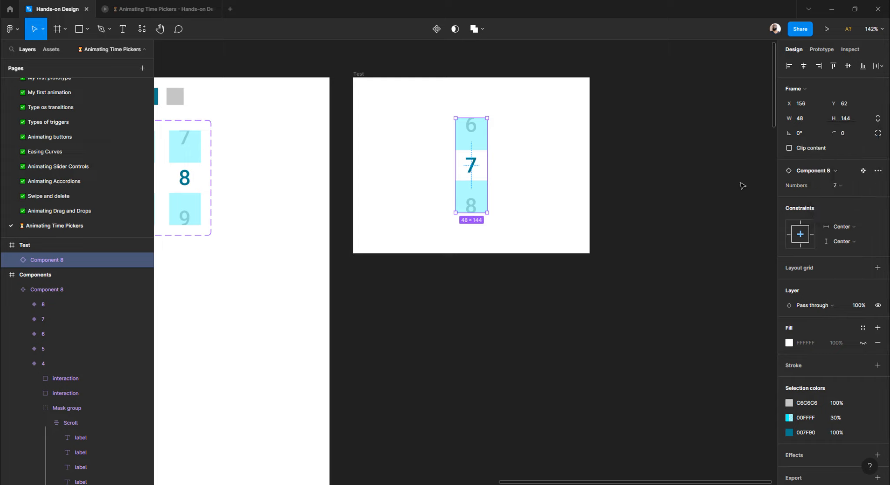
# - Open the instance's main component and reorder the component set's Numbers property values so that 1 comes first
pyautogui.click(863, 170)
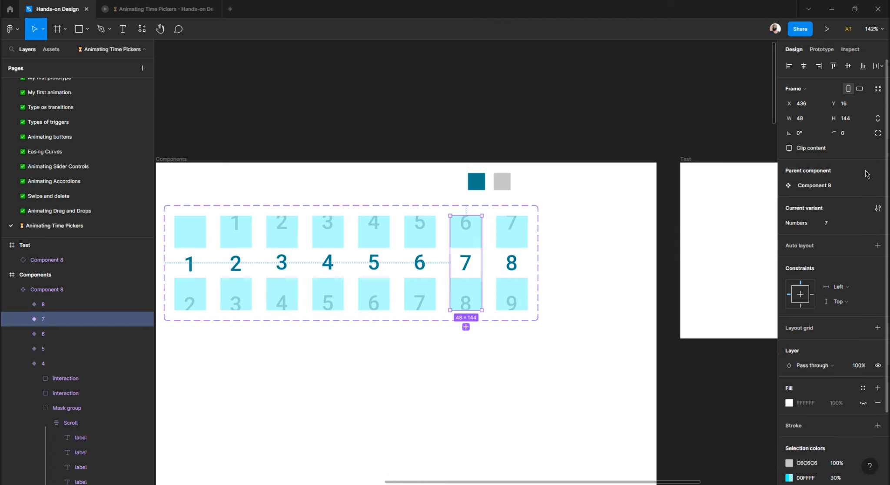
pyautogui.click(879, 209)
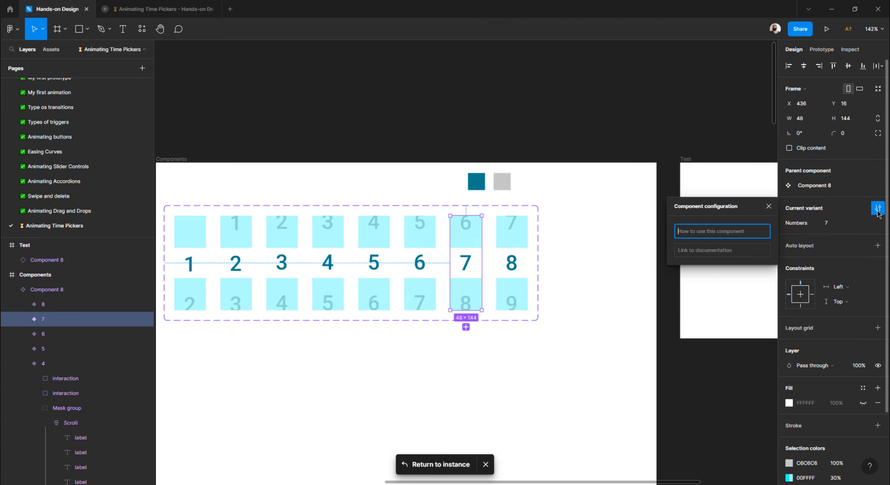
pyautogui.click(824, 212)
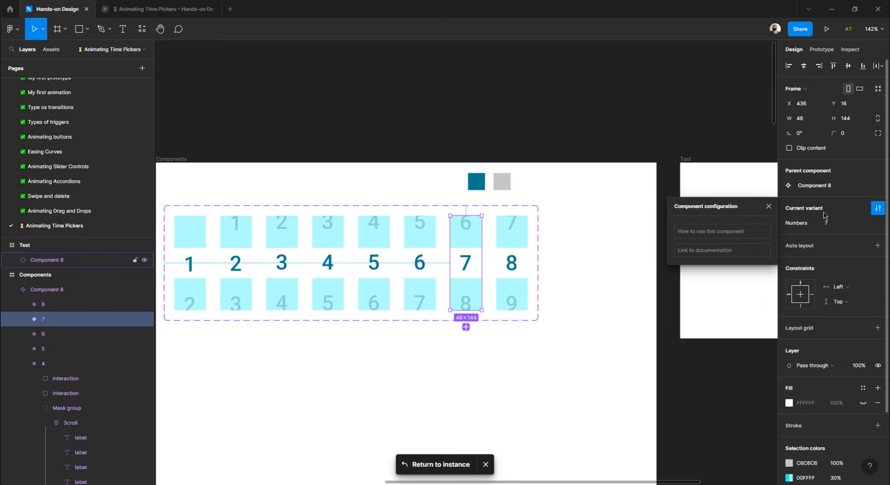
pyautogui.click(856, 212)
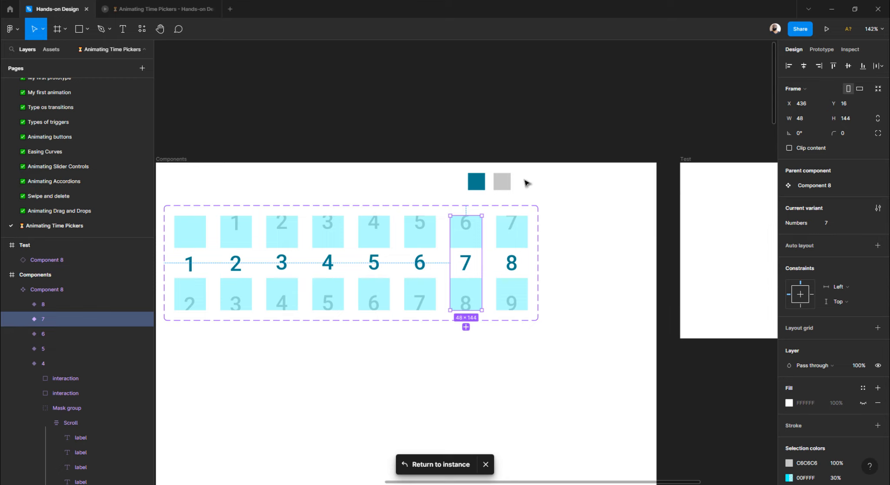
pyautogui.hscroll(-3, 369, 192)
pyautogui.click(350, 207)
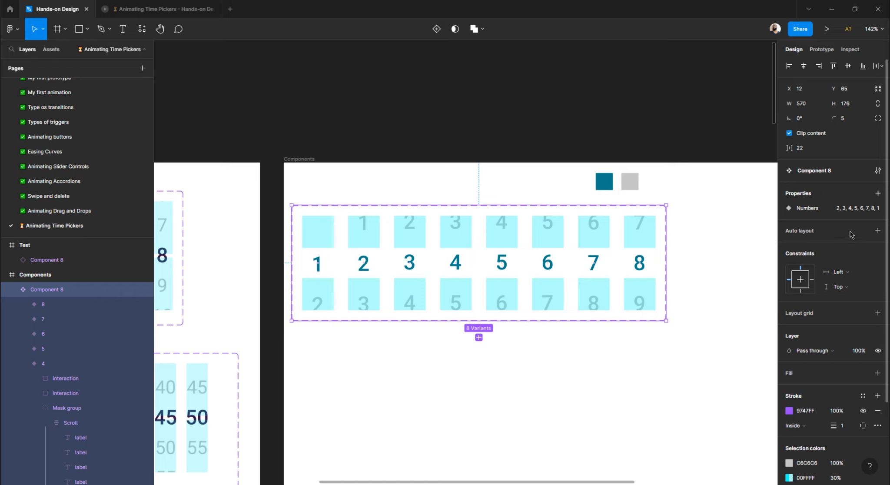
pyautogui.click(864, 209)
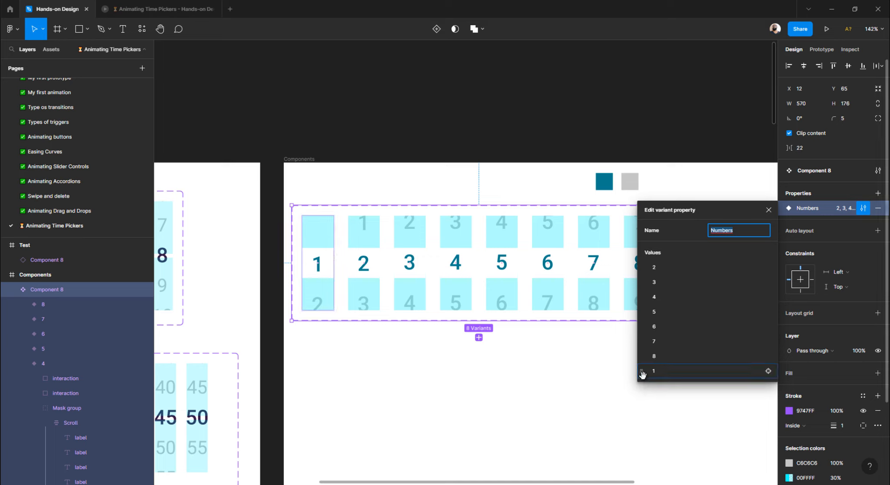
pyautogui.moveTo(641, 372); pyautogui.dragTo(647, 267)
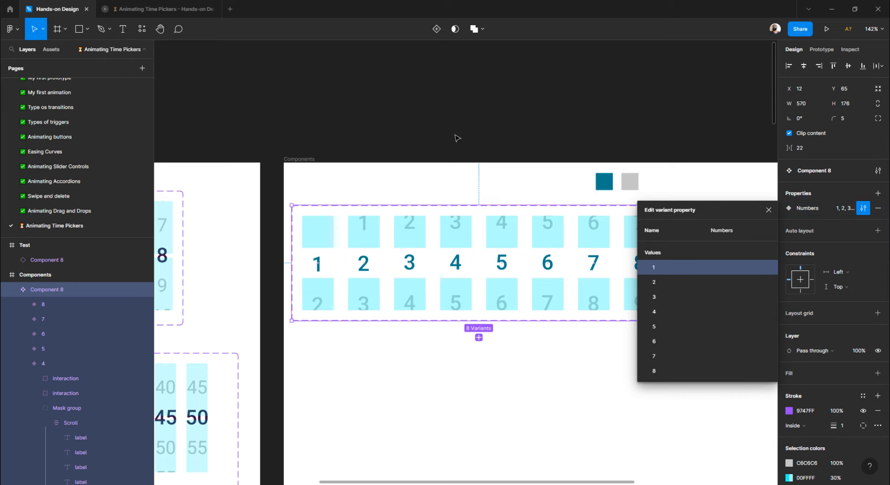
pyautogui.click(635, 144)
# - Set the Numbers variant of the picker instance in the Test frame to 1, trying 7 once in between
pyautogui.hscroll(10, 526, 150)
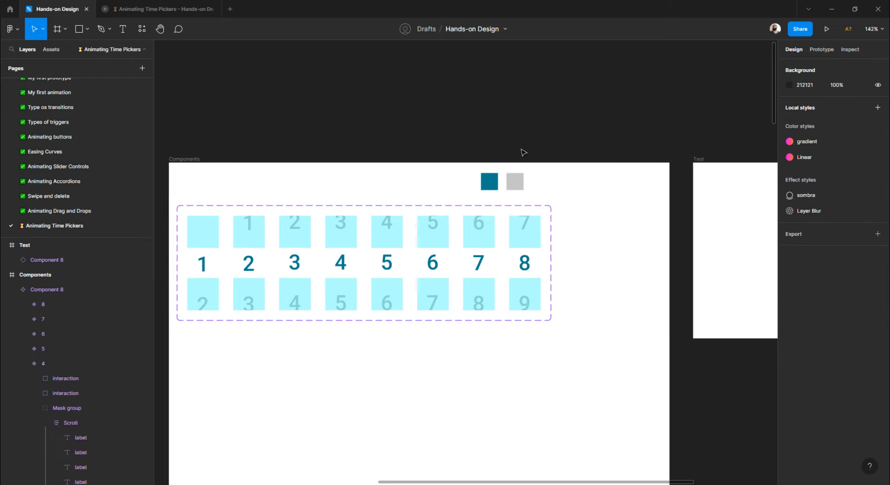
pyautogui.click(520, 229)
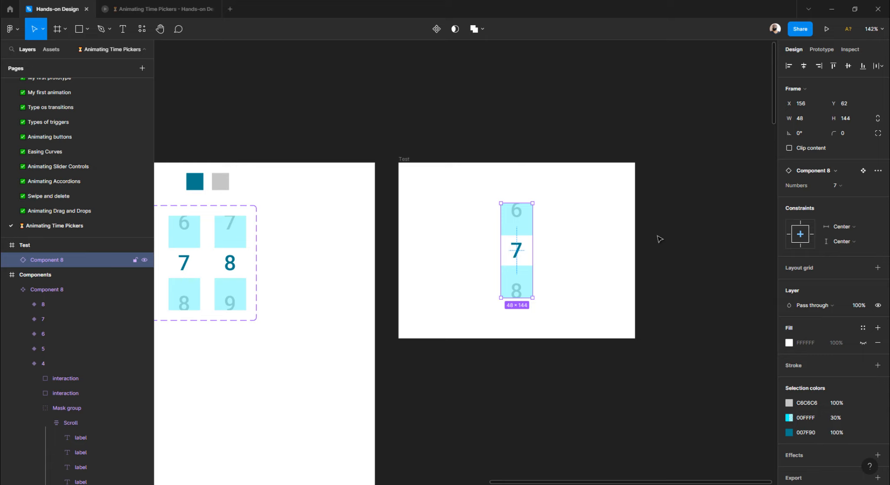
pyautogui.click(850, 190)
pyautogui.click(840, 118)
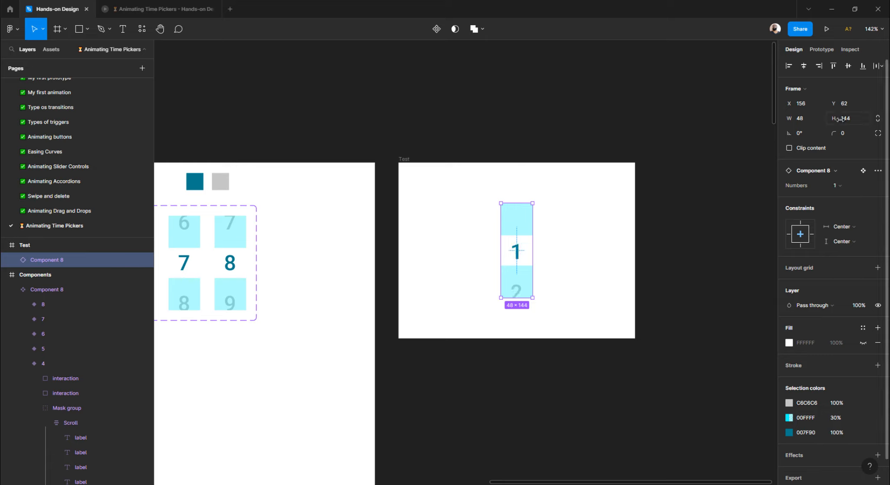
pyautogui.click(851, 189)
pyautogui.click(838, 256)
pyautogui.click(838, 187)
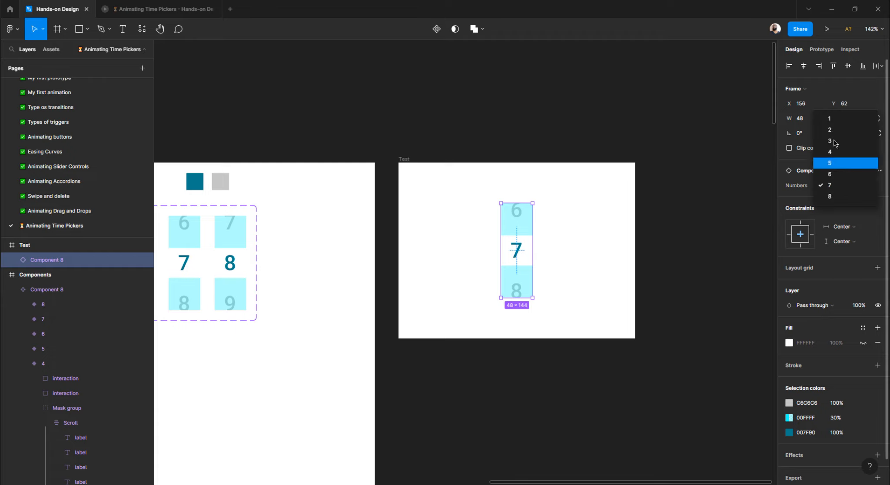
pyautogui.click(839, 119)
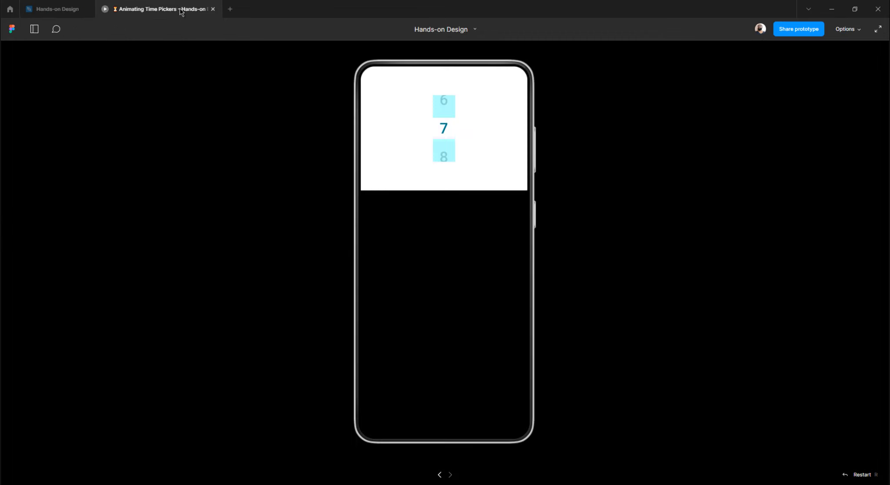
# - Preview the Test frame, try swiping the lower part of the number picker, and return to the design file
pyautogui.click(178, 9)
pyautogui.moveTo(444, 151)
pyautogui.mouseDown()
pyautogui.moveTo(450, 95)
pyautogui.moveTo(446, 165)
pyautogui.moveTo(436, 109)
pyautogui.moveTo(437, 102)
pyautogui.moveTo(439, 159)
pyautogui.moveTo(448, 93)
pyautogui.moveTo(443, 163)
pyautogui.mouseUp()
pyautogui.click(57, 9)
# - Make the 00FFFF interaction areas of the Test frame's picker instance fully invisible through its selection colors
pyautogui.click(460, 116)
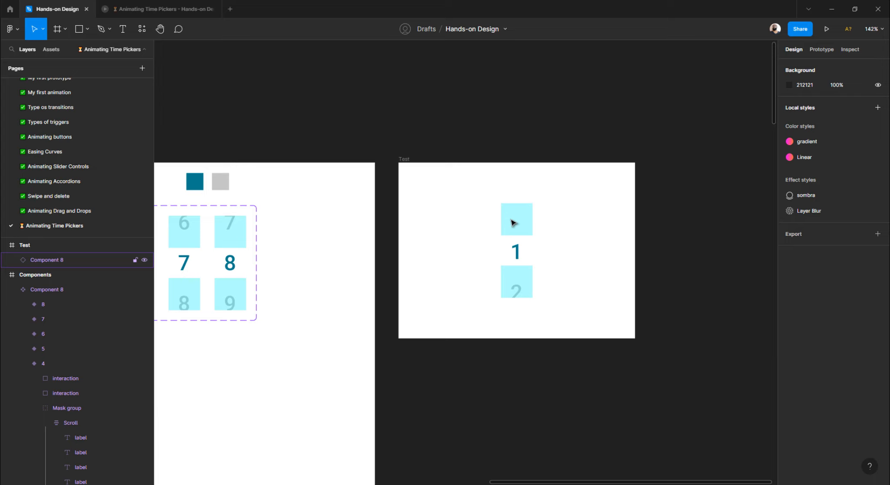
pyautogui.click(513, 222)
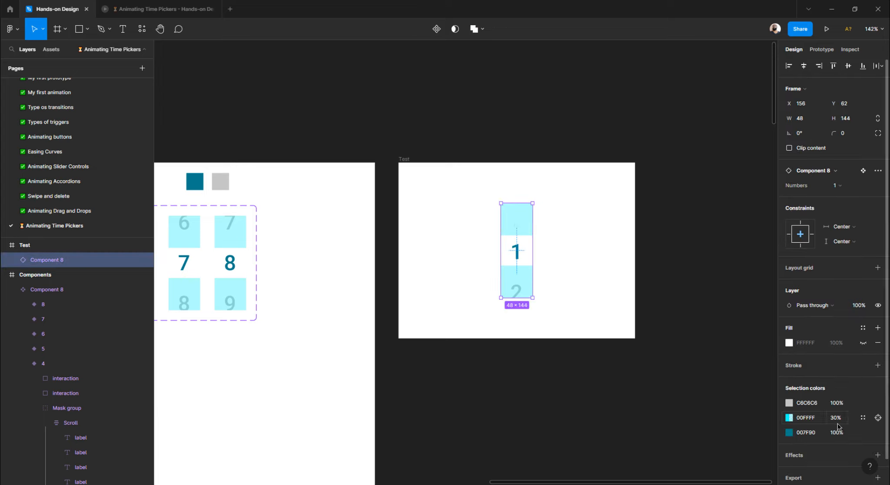
pyautogui.click(441, 128)
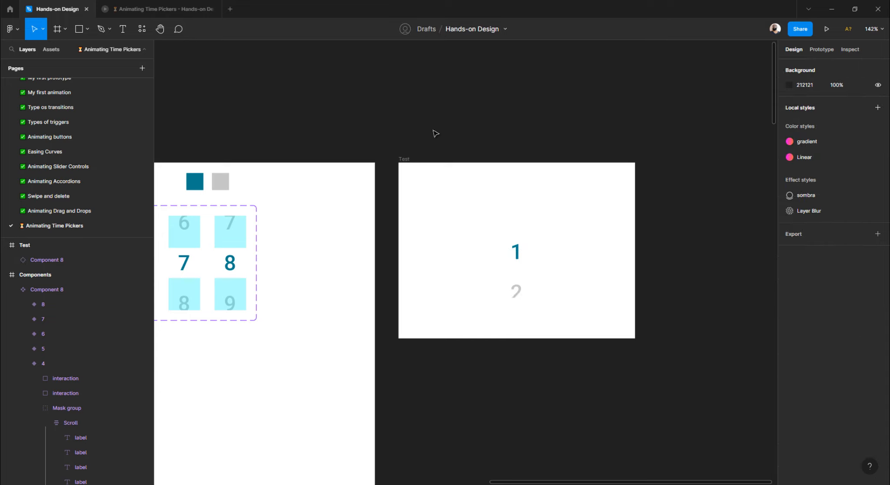
# - Preview the Test frame with the hidden interaction areas, try swiping the number picker, and return to the design file
pyautogui.hotkey('ctrl', 'alt', 'Return')
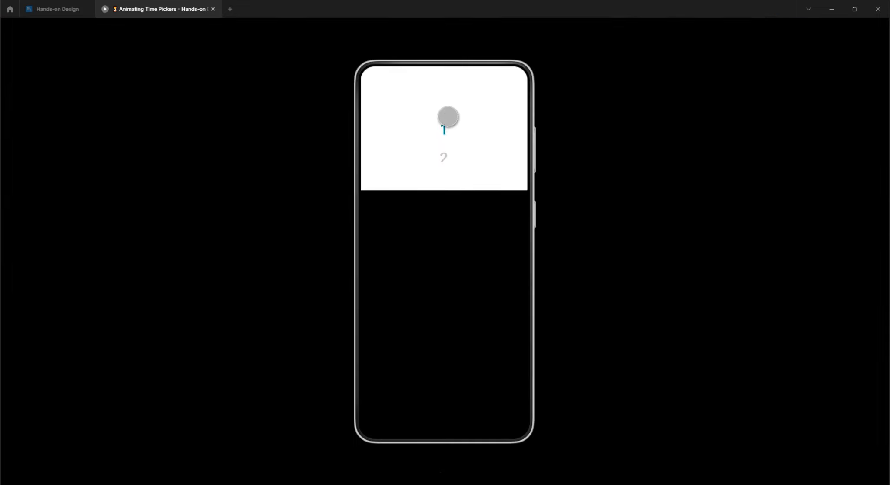
pyautogui.moveTo(441, 151); pyautogui.dragTo(445, 171)
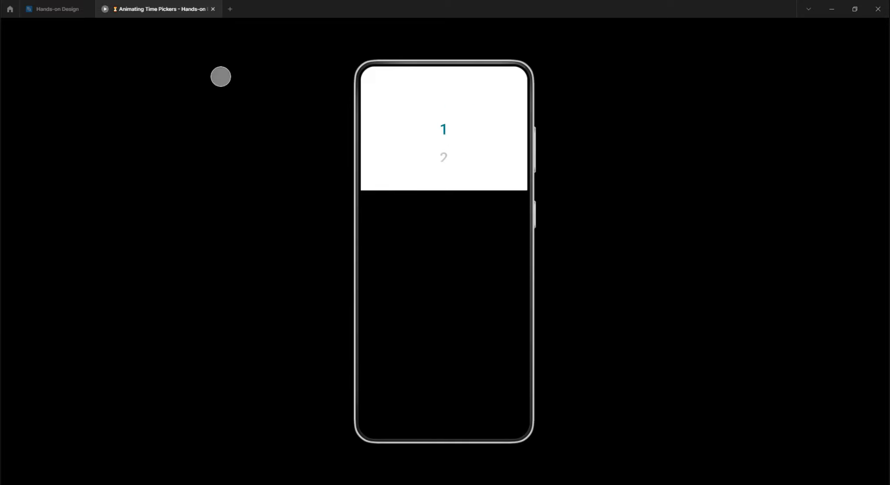
pyautogui.click(61, 9)
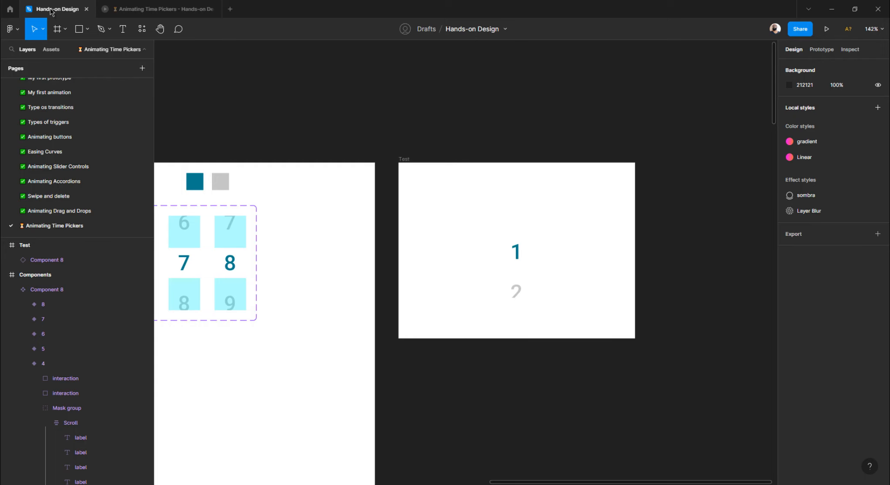
# - Link variant 2's lower interaction area to variant 3 with an On drag trigger, keeping Smart animate, Ease out and 300ms
pyautogui.click(526, 206)
pyautogui.moveTo(244, 265); pyautogui.dragTo(686, 210)
pyautogui.click(821, 49)
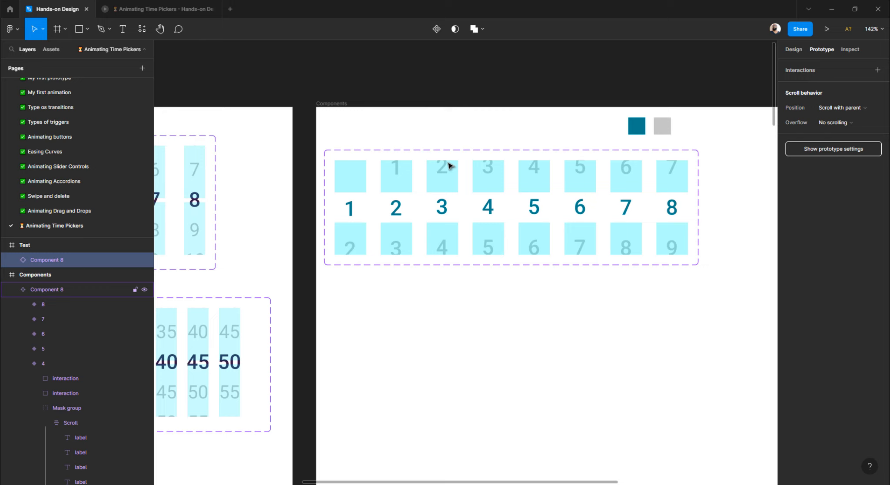
pyautogui.click(375, 150)
pyautogui.scroll(3, 382, 212)
pyautogui.scroll(3, 384, 228)
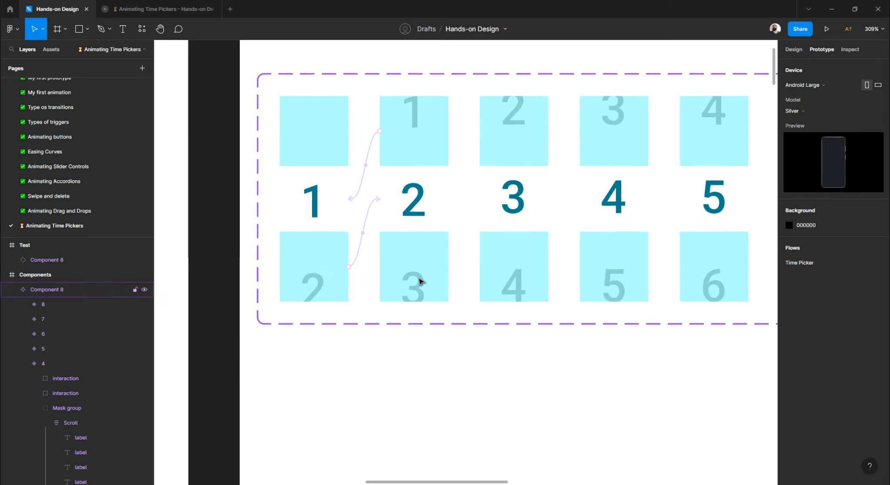
pyautogui.keyDown('ctrl'); pyautogui.click(431, 256); pyautogui.keyUp('ctrl')
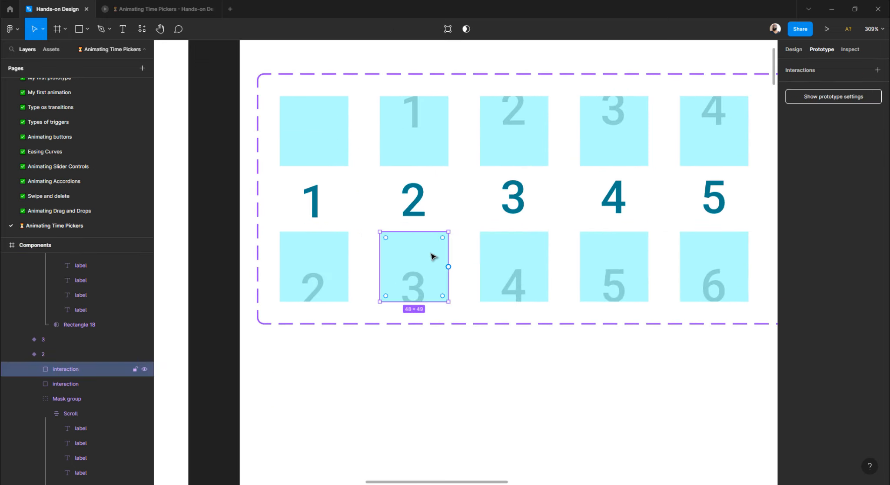
pyautogui.moveTo(448, 267); pyautogui.dragTo(507, 210)
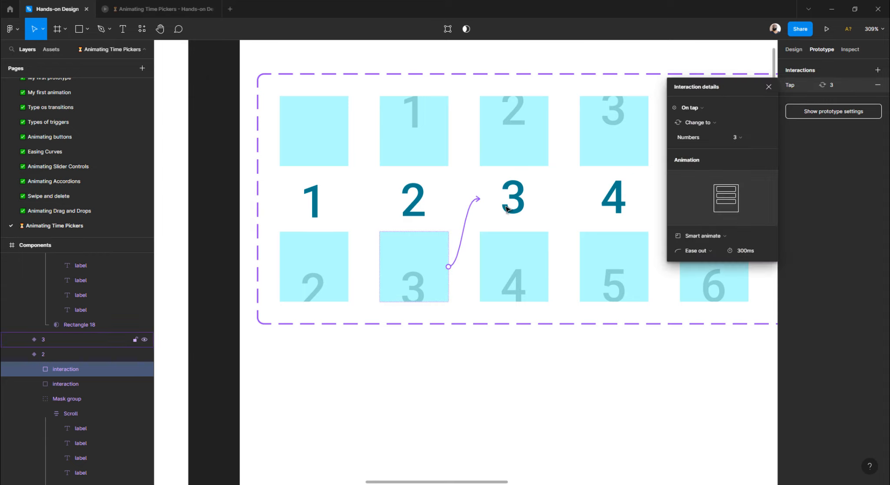
pyautogui.click(695, 109)
pyautogui.click(701, 122)
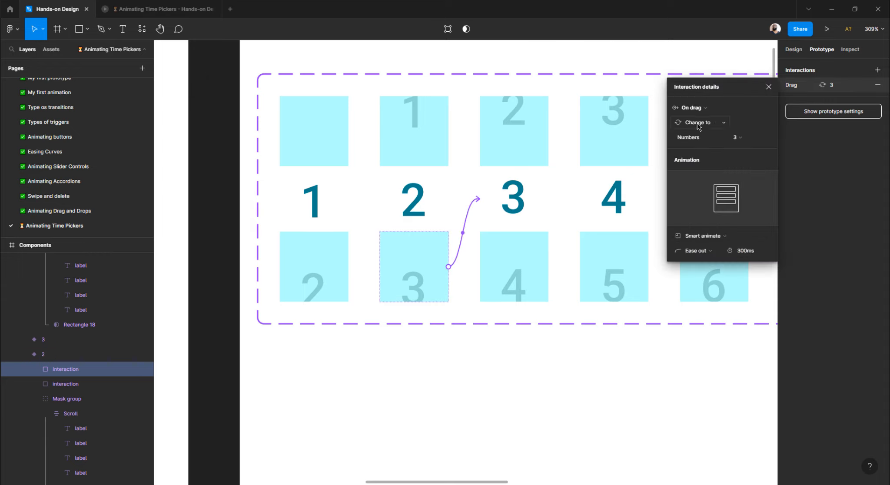
# - Link variant 3's lower interaction area to variant 4 with an On drag trigger, keeping Smart animate, Ease out and 300ms
pyautogui.hscroll(3, 526, 228)
pyautogui.keyDown('ctrl'); pyautogui.click(434, 247); pyautogui.keyUp('ctrl')
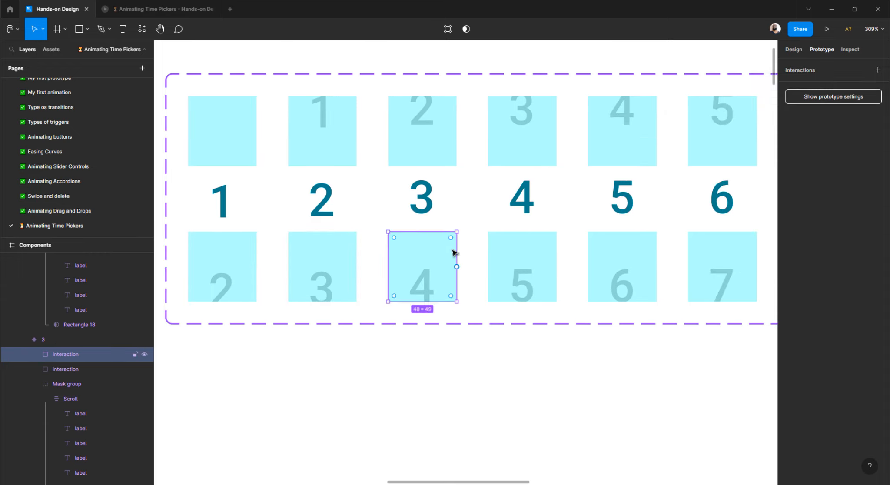
pyautogui.moveTo(456, 266); pyautogui.dragTo(528, 198)
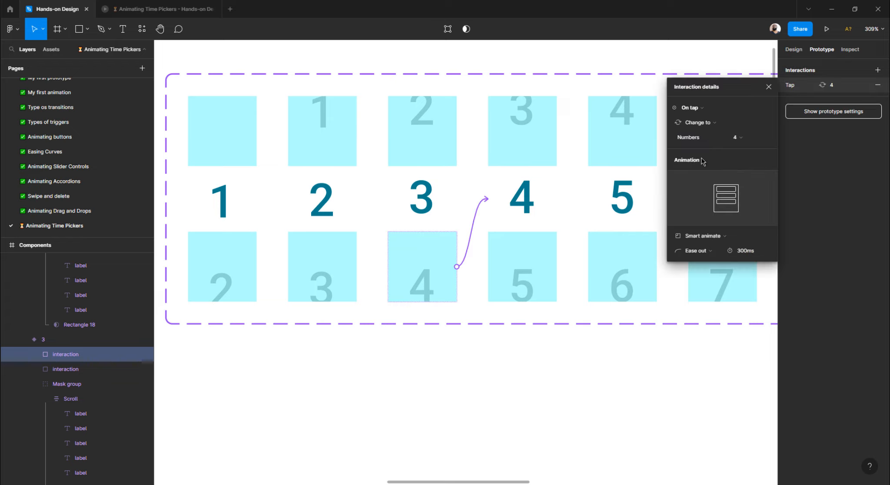
pyautogui.click(701, 107)
pyautogui.click(696, 122)
# - Link variant 4's lower interaction area to variant 5 with an On drag trigger, keeping Smart animate, Ease out and 300ms
pyautogui.hscroll(3, 472, 244)
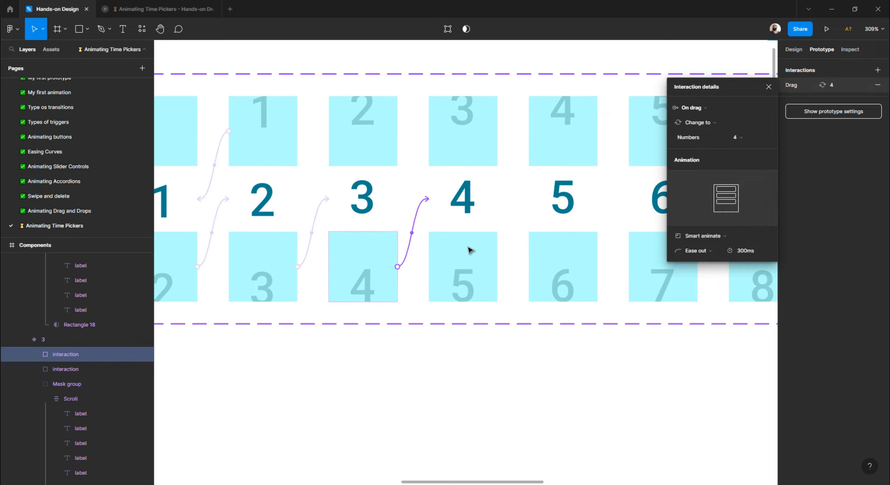
pyautogui.keyDown('ctrl'); pyautogui.click(470, 254); pyautogui.keyUp('ctrl')
pyautogui.moveTo(497, 267); pyautogui.dragTo(528, 199)
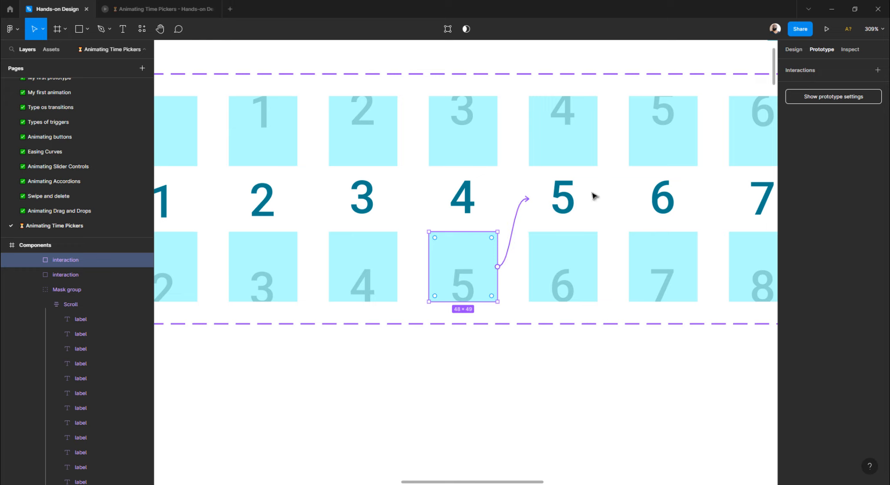
pyautogui.click(710, 112)
pyautogui.click(707, 119)
# - Link variant 5's lower interaction area to variant 6 with an On drag trigger, keeping Smart animate, Ease out and 300ms
pyautogui.hscroll(5, 471, 233)
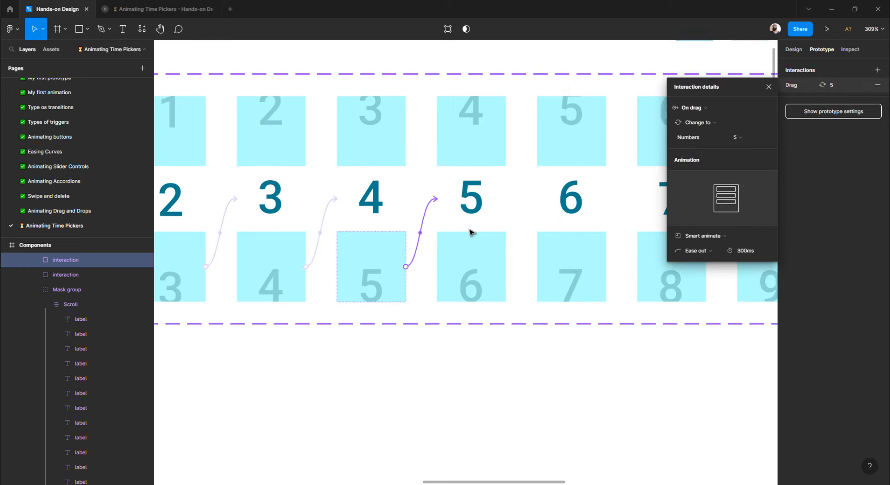
pyautogui.keyDown('ctrl'); pyautogui.click(349, 247); pyautogui.keyUp('ctrl')
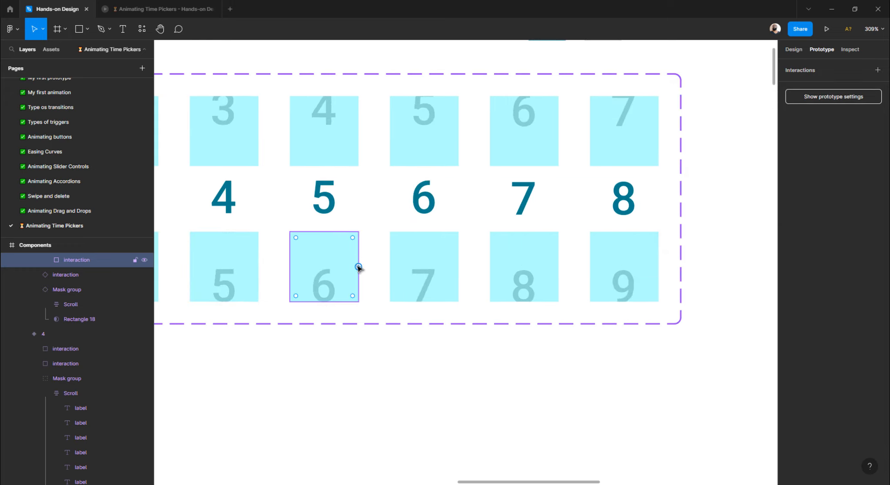
pyautogui.moveTo(358, 267); pyautogui.dragTo(425, 173)
pyautogui.click(710, 113)
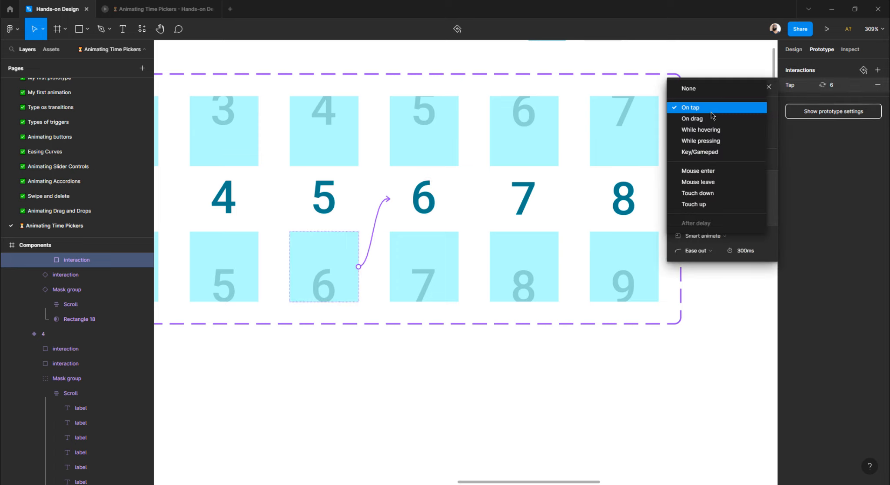
pyautogui.click(707, 118)
# - Link variant 6's lower interaction area to variant 7 with an On drag trigger, keeping Smart animate, Ease out and 300ms
pyautogui.keyDown('ctrl'); pyautogui.click(440, 248); pyautogui.keyUp('ctrl')
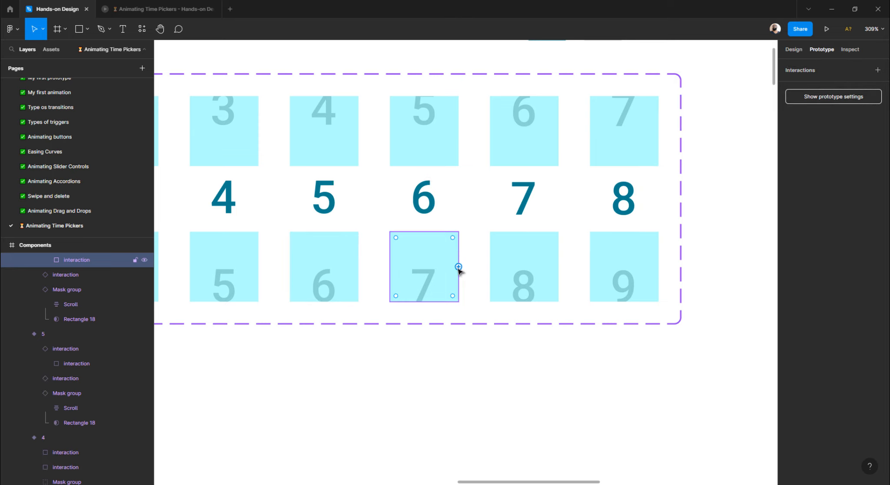
pyautogui.moveTo(459, 267); pyautogui.dragTo(531, 192)
pyautogui.hscroll(3, 513, 244)
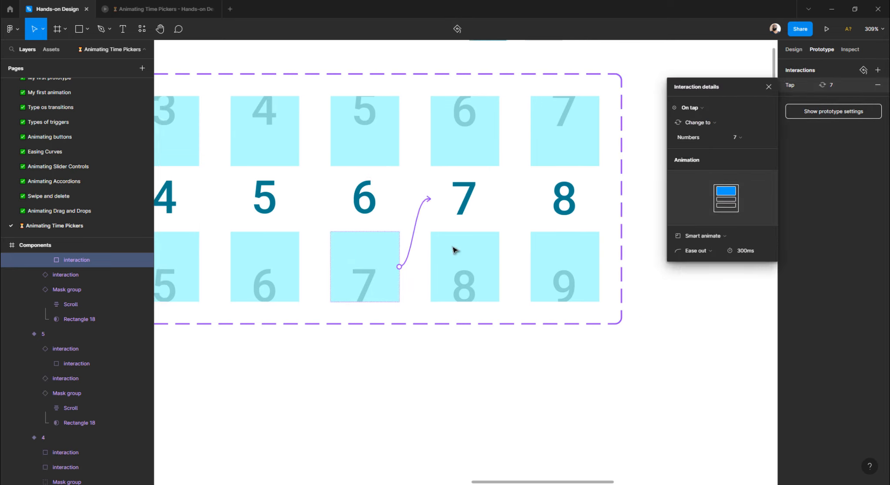
pyautogui.keyDown('ctrl'); pyautogui.click(455, 248); pyautogui.keyUp('ctrl')
pyautogui.keyDown('ctrl'); pyautogui.click(382, 241); pyautogui.keyUp('ctrl')
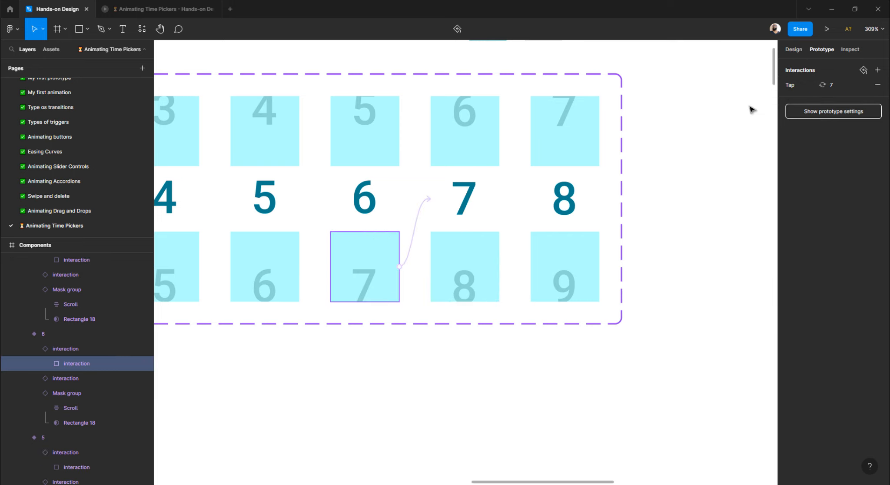
pyautogui.click(798, 87)
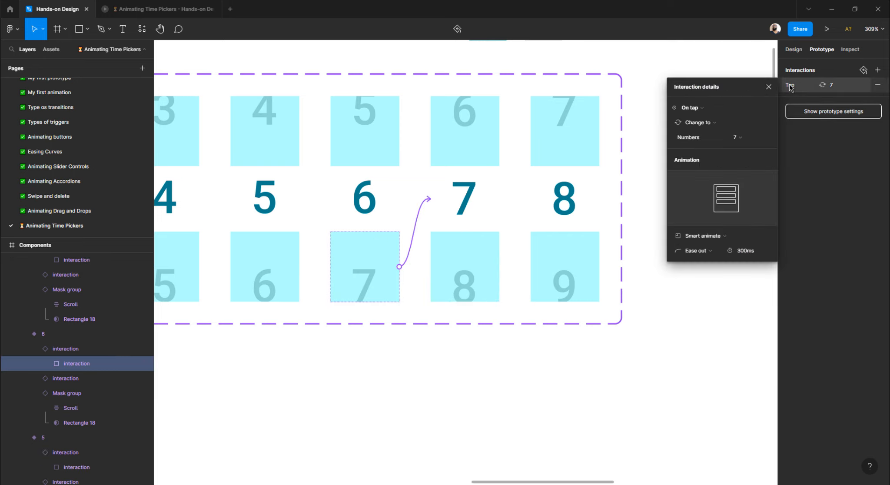
pyautogui.click(697, 109)
pyautogui.click(698, 122)
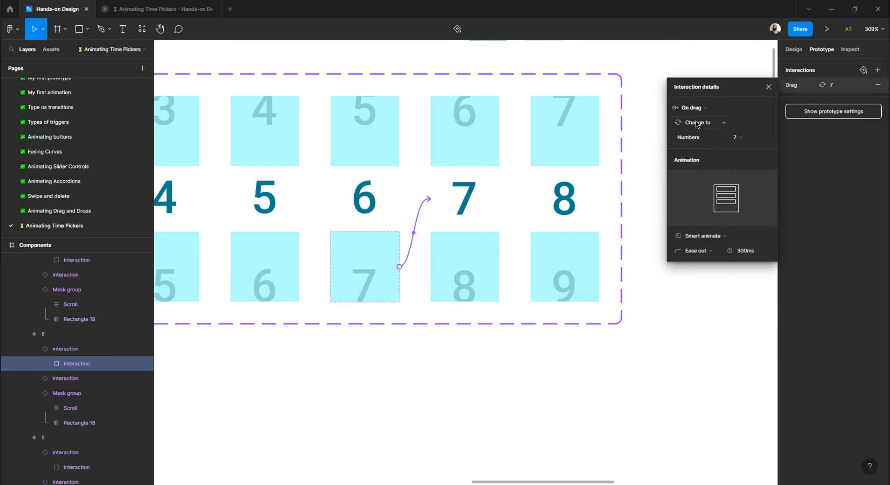
# - Link variant 7's lower interaction area to variant 8, keeping Smart animate, Ease out and 300ms
pyautogui.keyDown('ctrl'); pyautogui.click(452, 265); pyautogui.keyUp('ctrl')
pyautogui.moveTo(499, 267); pyautogui.dragTo(565, 205)
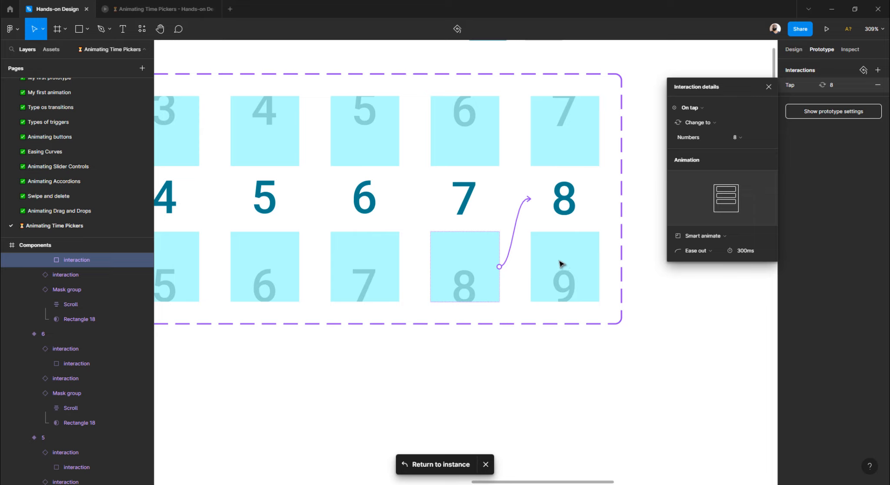
pyautogui.hscroll(3, 529, 231)
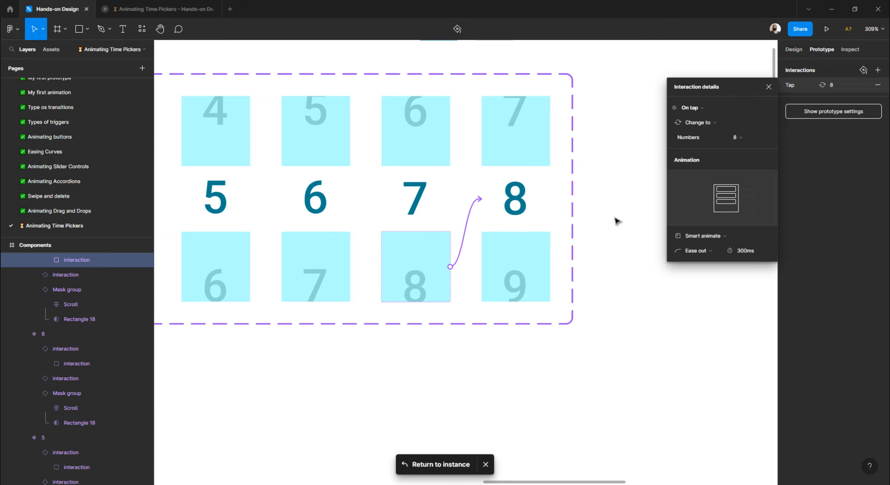
# - Link variant 8's upper interaction area back to variant 7 with an On drag trigger, keeping Smart animate, Ease out and 300ms
pyautogui.click(504, 148)
pyautogui.hscroll(-3, 502, 146)
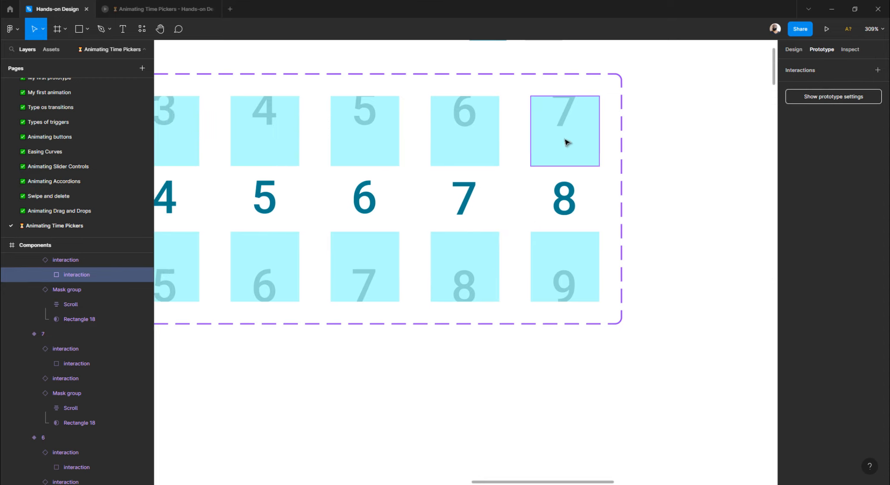
pyautogui.moveTo(530, 131); pyautogui.dragTo(463, 190)
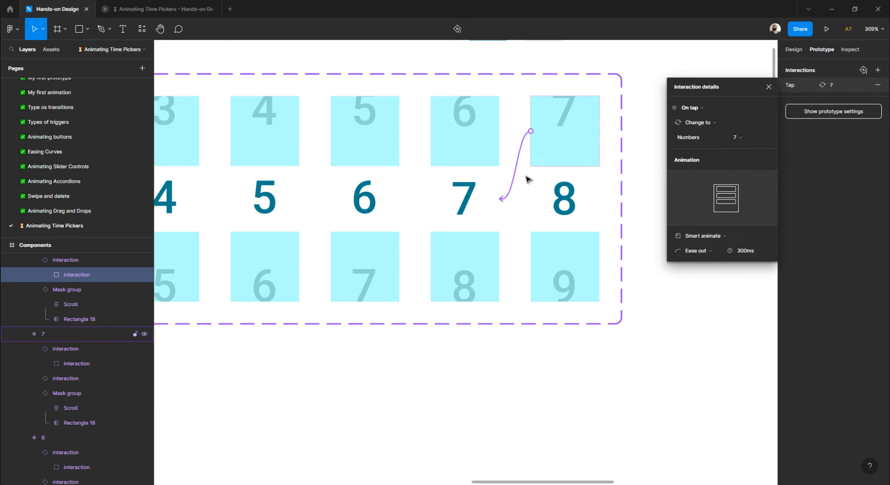
pyautogui.click(691, 108)
pyautogui.click(691, 117)
# - Link variant 5's upper interaction area back to variant 4, keeping Smart animate, Ease out and 300ms
pyautogui.click(489, 143)
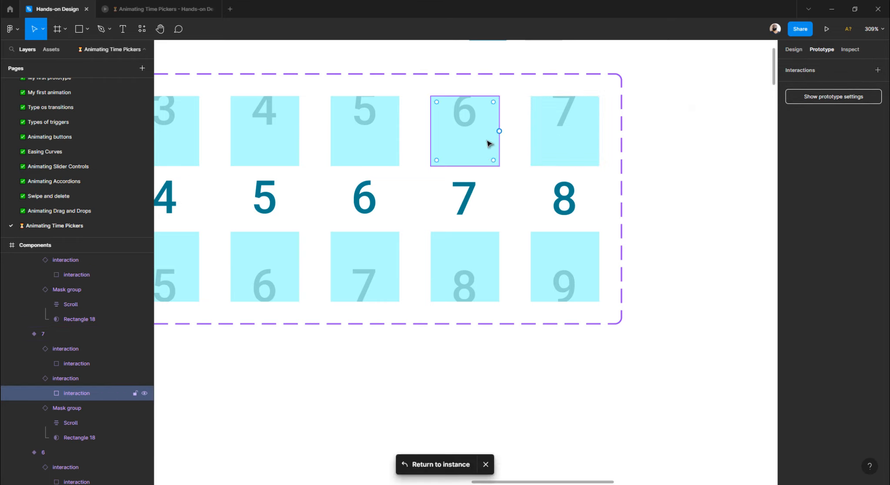
pyautogui.hscroll(-3, 489, 143)
pyautogui.hscroll(-1, 571, 142)
pyautogui.click(477, 137)
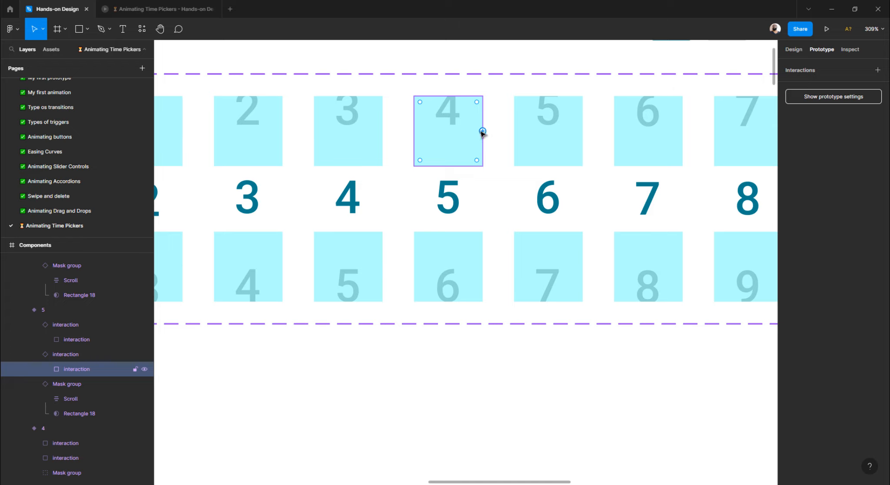
pyautogui.moveTo(483, 131); pyautogui.dragTo(347, 198)
pyautogui.hscroll(-5, 354, 182)
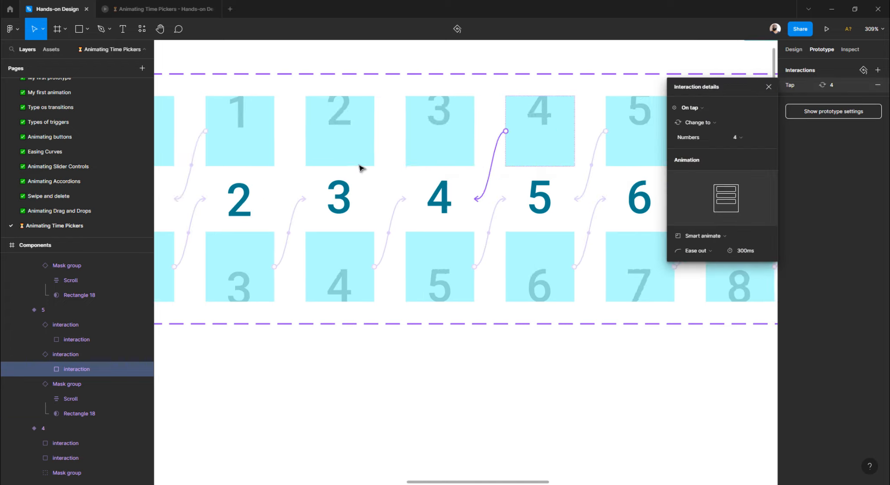
# - Link variant 4's upper interaction area back to variant 3 with an On drag trigger
pyautogui.click(518, 152)
pyautogui.moveTo(498, 131); pyautogui.dragTo(456, 200)
pyautogui.click(692, 108)
pyautogui.click(692, 119)
# - Set the interactions on the upper areas of variants 4 and 5 together to the On drag trigger
pyautogui.hscroll(2, 513, 183)
pyautogui.click(410, 183)
pyautogui.keyDown('shift'); pyautogui.click(510, 182); pyautogui.keyUp('shift')
pyautogui.click(692, 122)
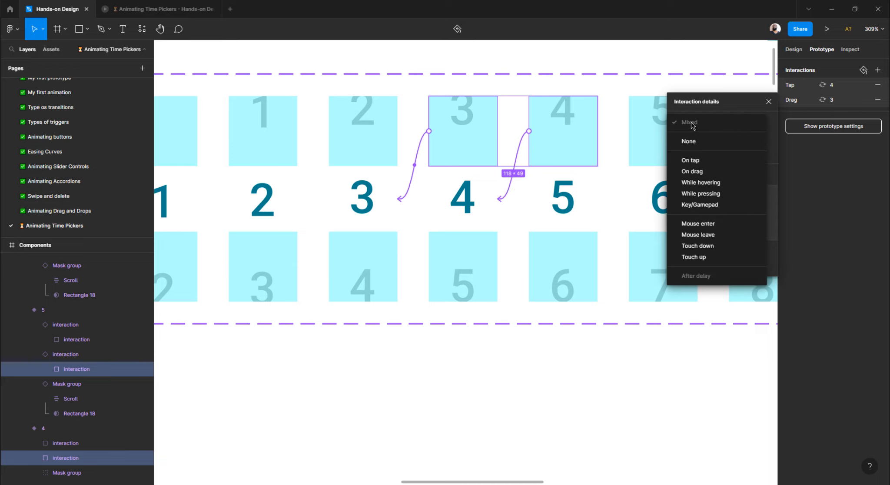
pyautogui.click(692, 171)
pyautogui.hscroll(2, 576, 143)
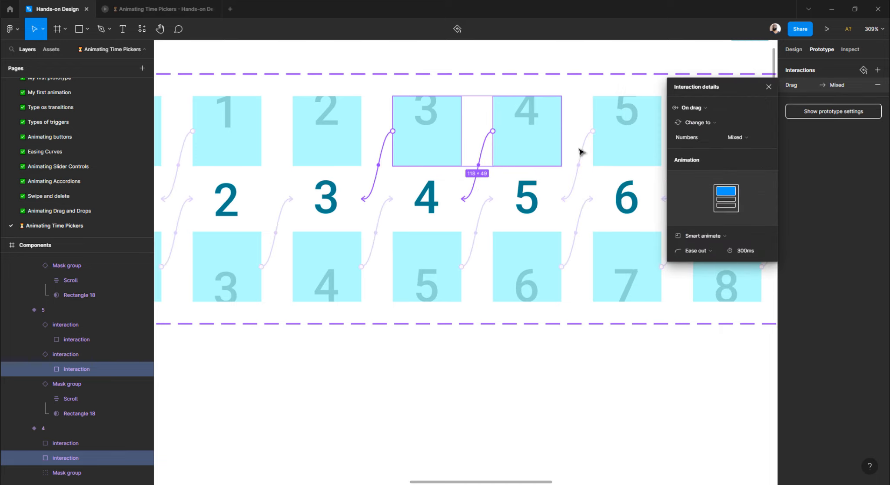
pyautogui.keyDown('shift'); pyautogui.click(578, 148); pyautogui.keyUp('shift')
# - Link variant 3's upper interaction area back to variant 2 with an On drag trigger, and check variant 2's upper link
pyautogui.hscroll(-2, 460, 144)
pyautogui.hscroll(-10, 460, 144)
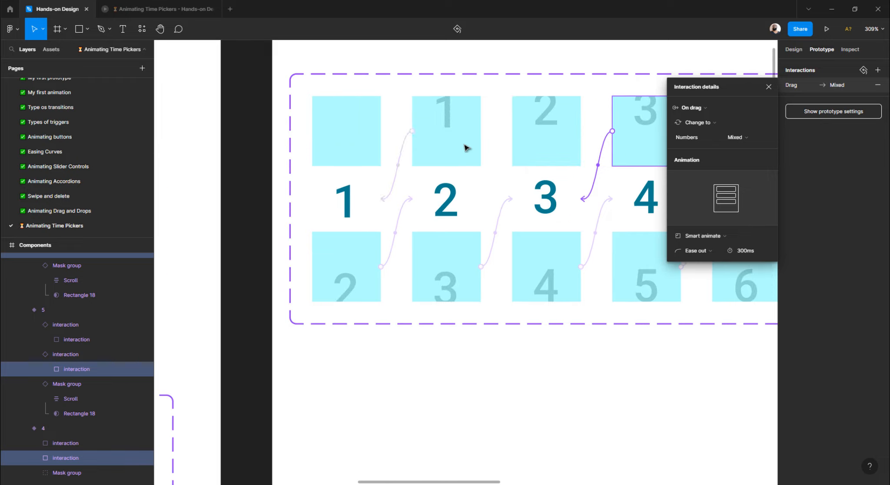
pyautogui.click(540, 149)
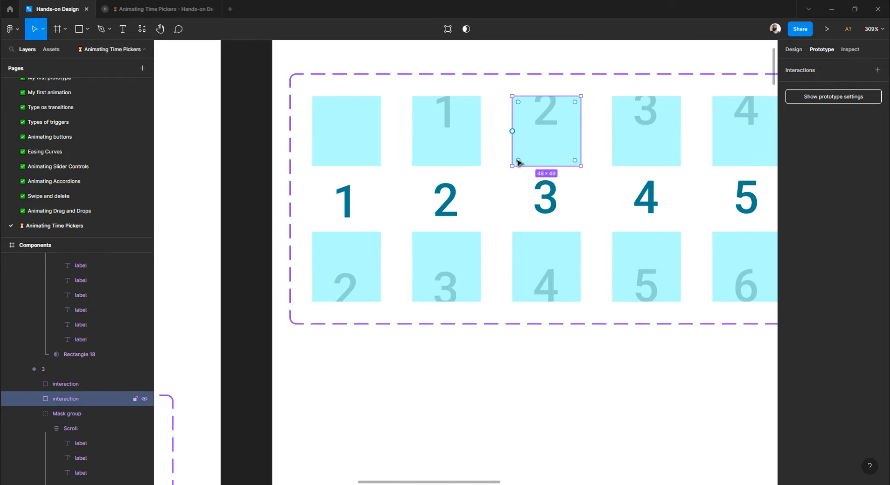
pyautogui.moveTo(512, 131); pyautogui.dragTo(453, 143)
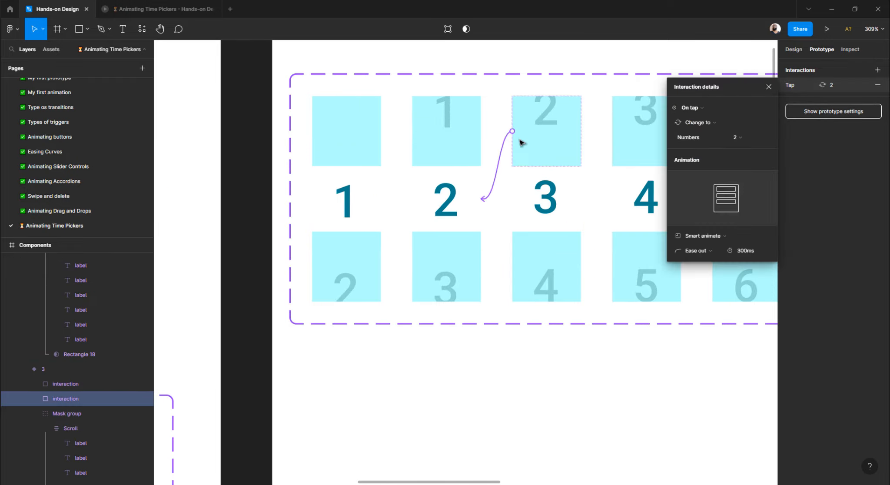
pyautogui.click(695, 114)
pyautogui.click(656, 124)
pyautogui.click(435, 152)
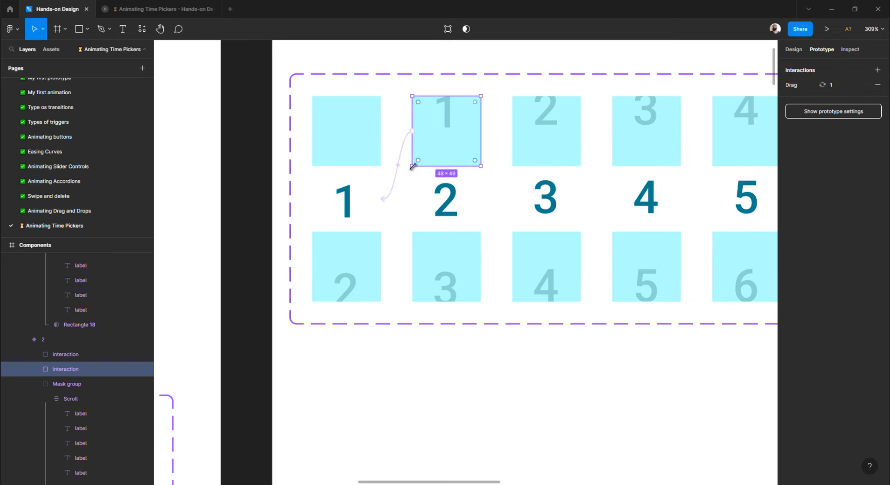
# - Preview the Test frame, swipe the number picker upward repeatedly through its variants, and return to the design file
pyautogui.click(167, 9)
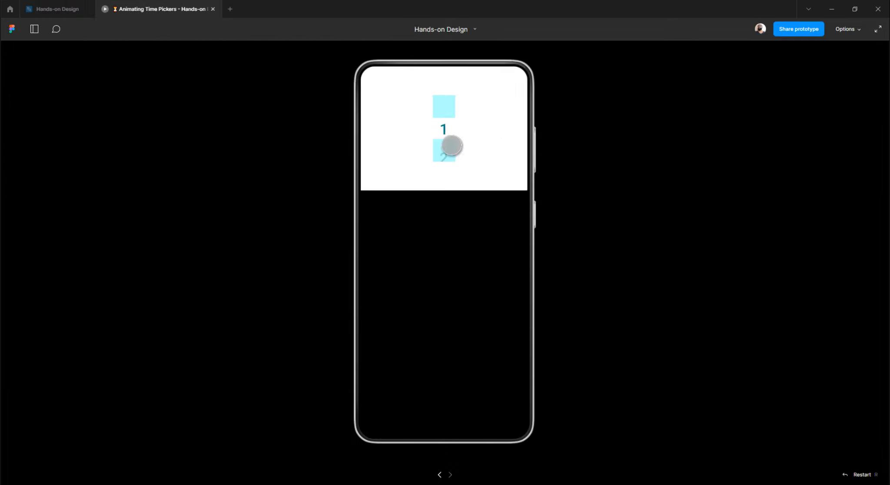
pyautogui.moveTo(447, 150); pyautogui.dragTo(449, 105)
pyautogui.moveTo(447, 150); pyautogui.dragTo(448, 105)
pyautogui.moveTo(447, 150); pyautogui.dragTo(449, 105)
pyautogui.moveTo(447, 150); pyautogui.dragTo(449, 105)
pyautogui.moveTo(445, 150); pyautogui.dragTo(442, 129)
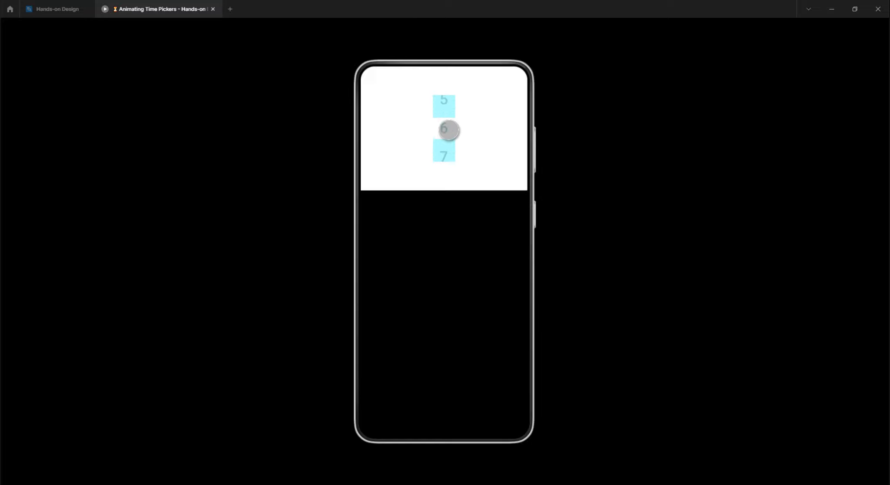
pyautogui.click(61, 10)
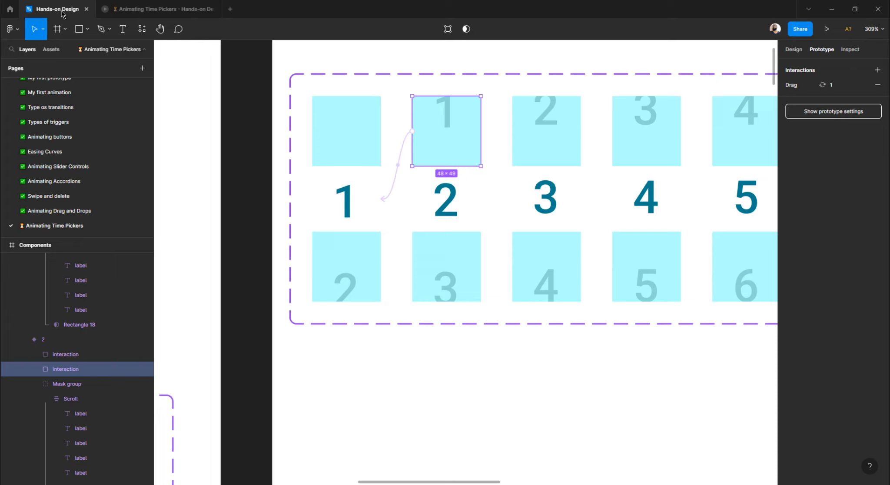
# - Examine the reference hour, minute and AM/PM component sets and compare them with the new number component set
pyautogui.scroll(-10, 376, 143)
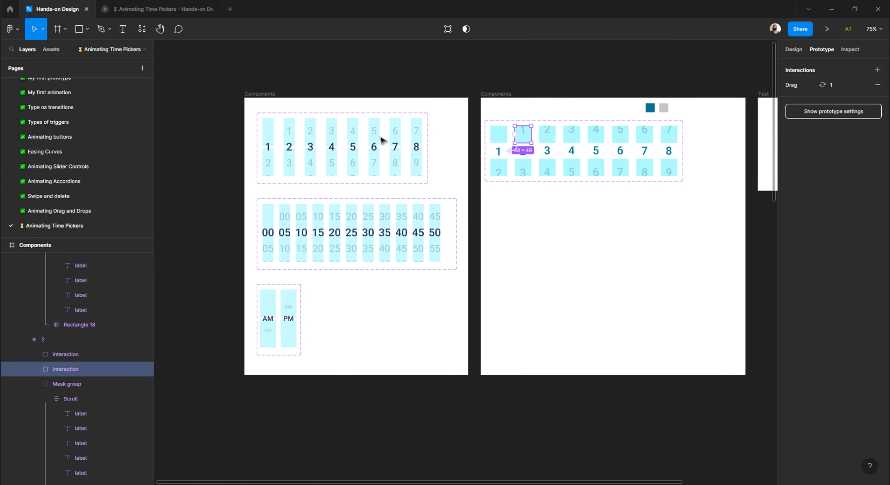
pyautogui.scroll(2, 366, 210)
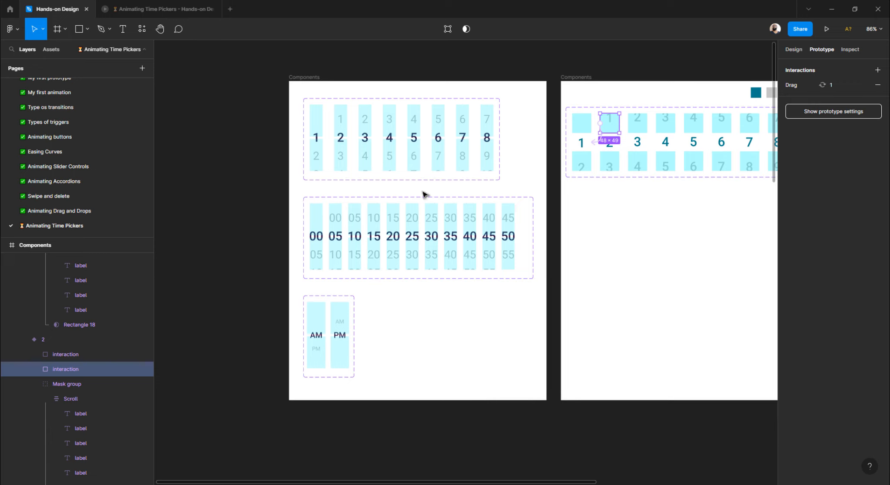
pyautogui.scroll(3, 344, 246)
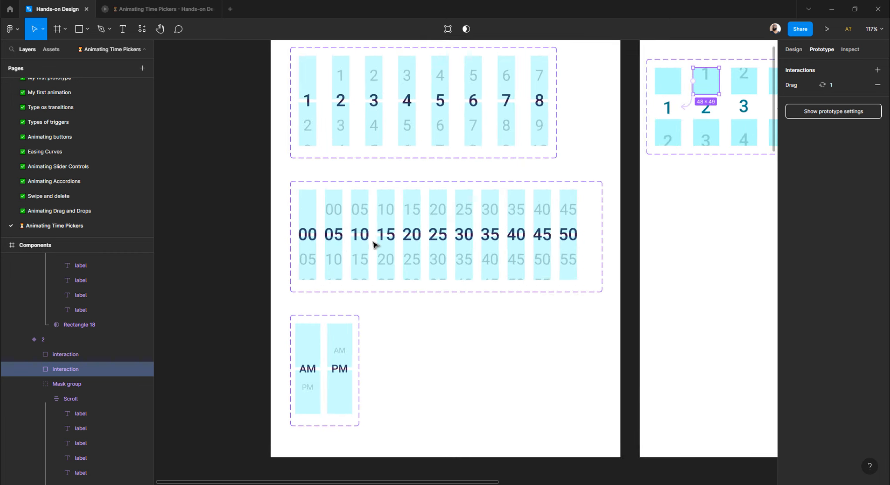
pyautogui.scroll(3, 372, 244)
pyautogui.hscroll(10, 380, 240)
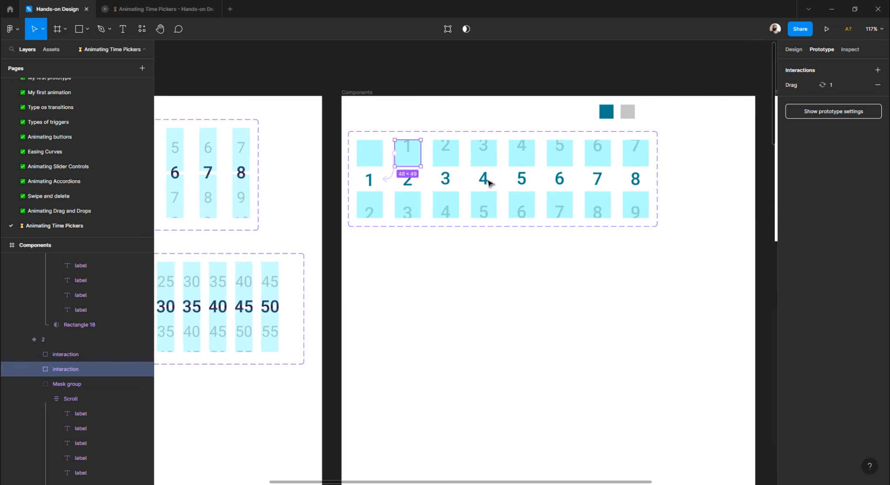
pyautogui.hscroll(-2, 489, 185)
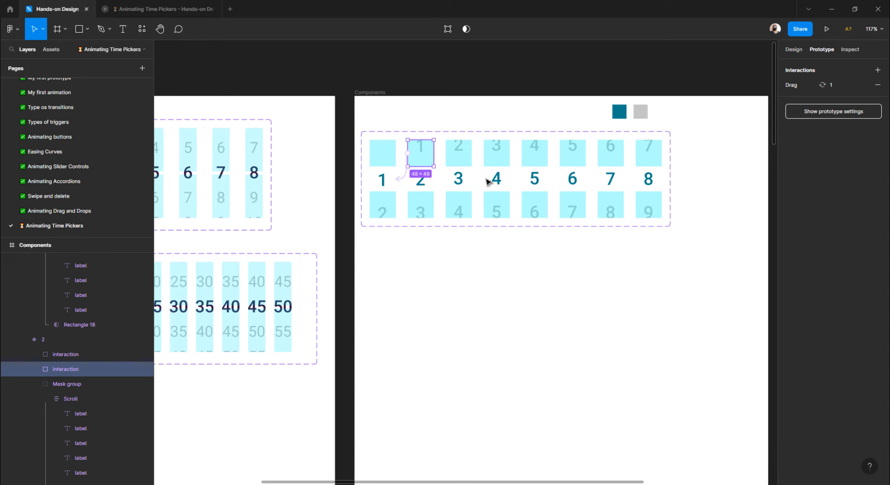
pyautogui.hscroll(-10, 487, 182)
pyautogui.scroll(-8, 485, 183)
pyautogui.scroll(4, 372, 217)
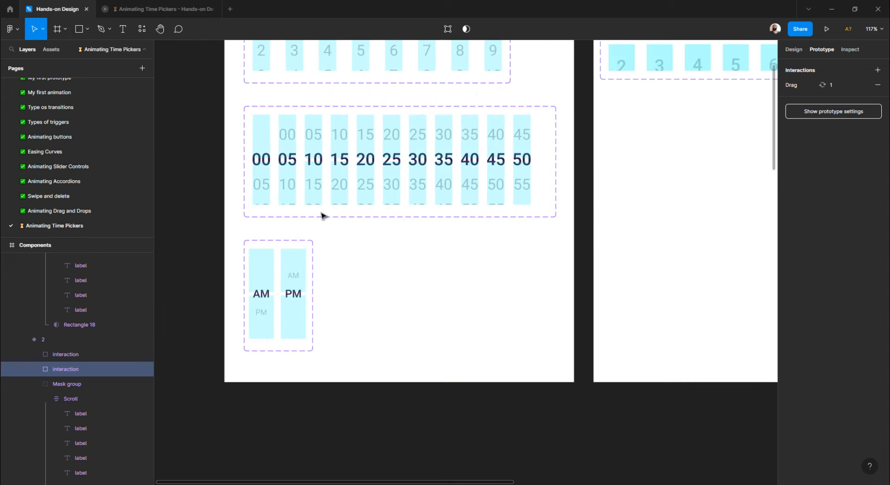
pyautogui.scroll(2, 323, 215)
pyautogui.hscroll(5, 322, 214)
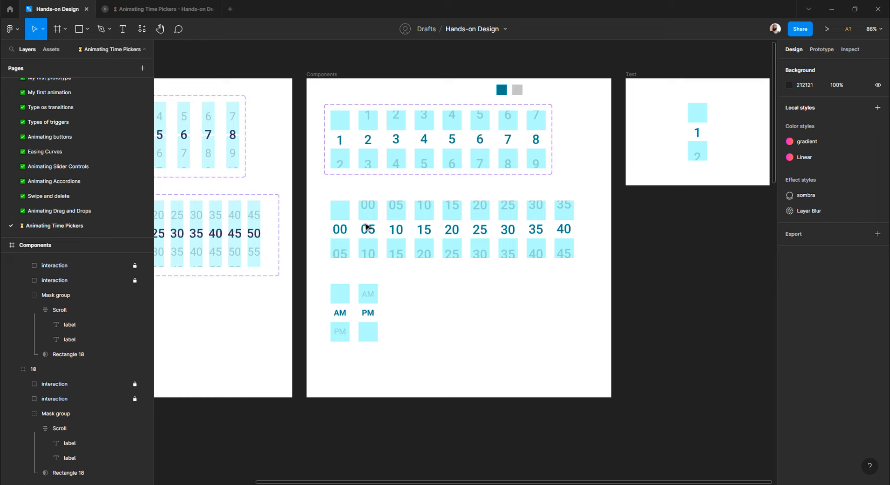
# - Select the first minute frame (00) and the AM frame below the number component set to inspect them
pyautogui.click(344, 212)
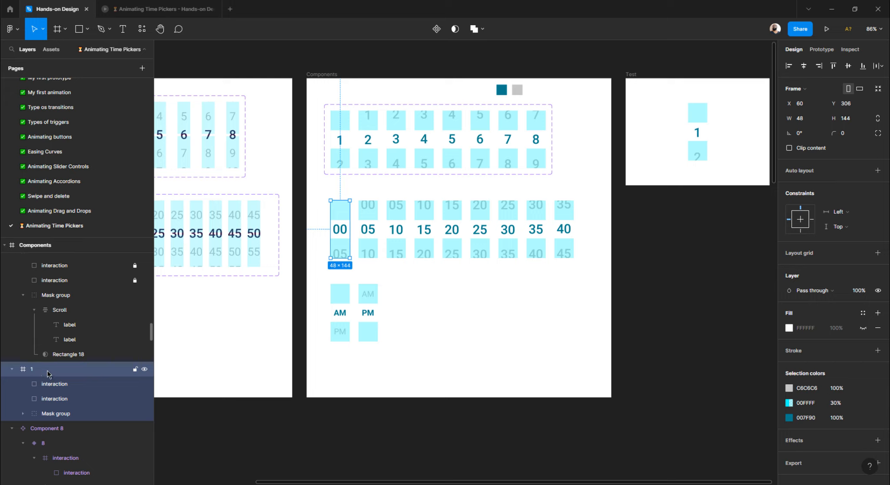
pyautogui.click(366, 251)
pyautogui.click(348, 295)
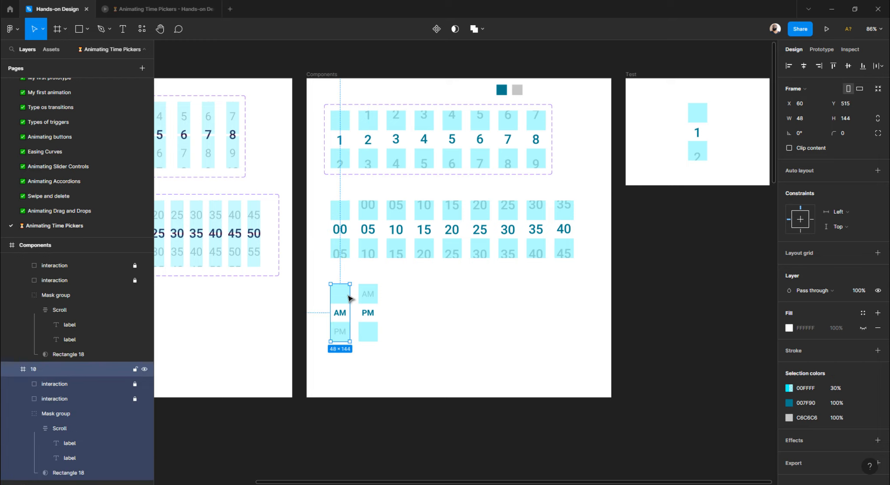
# - Unlock both interaction rectangles inside the AM frame
pyautogui.click(365, 296)
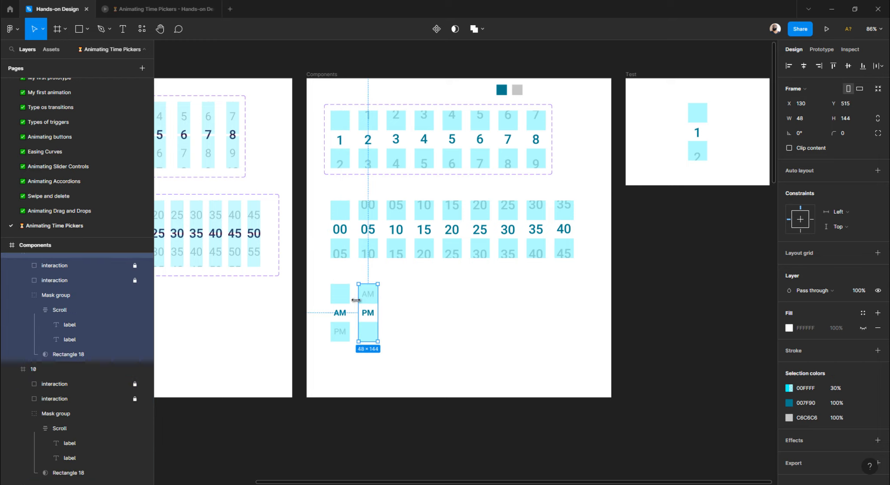
pyautogui.click(402, 294)
pyautogui.rightClick(333, 291)
pyautogui.press('Escape')
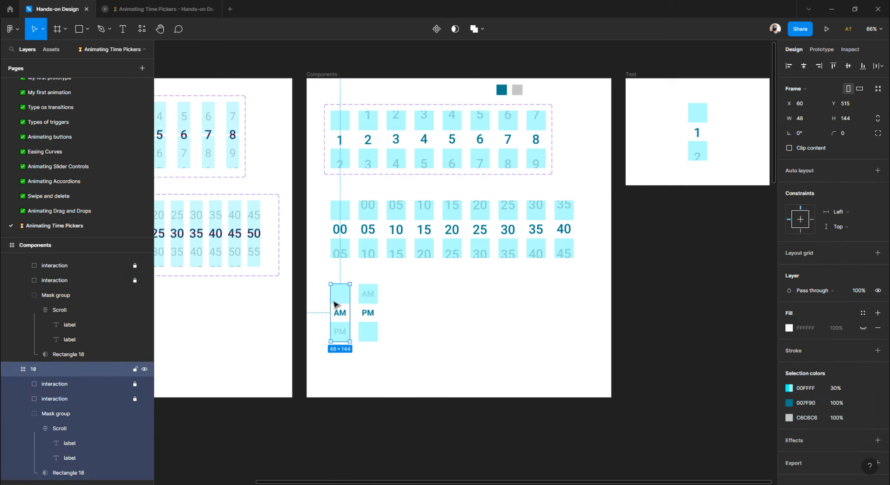
pyautogui.click(113, 385)
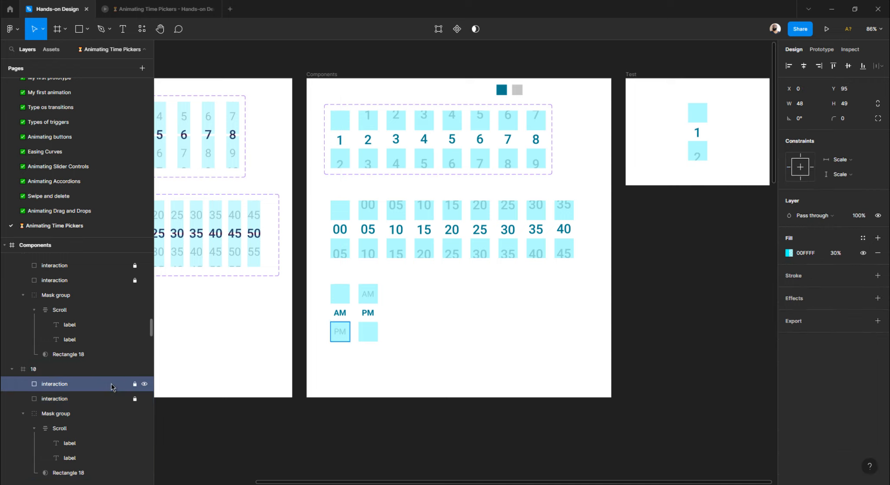
pyautogui.hotkey('ctrl', 'shift', 'l')
pyautogui.click(108, 404)
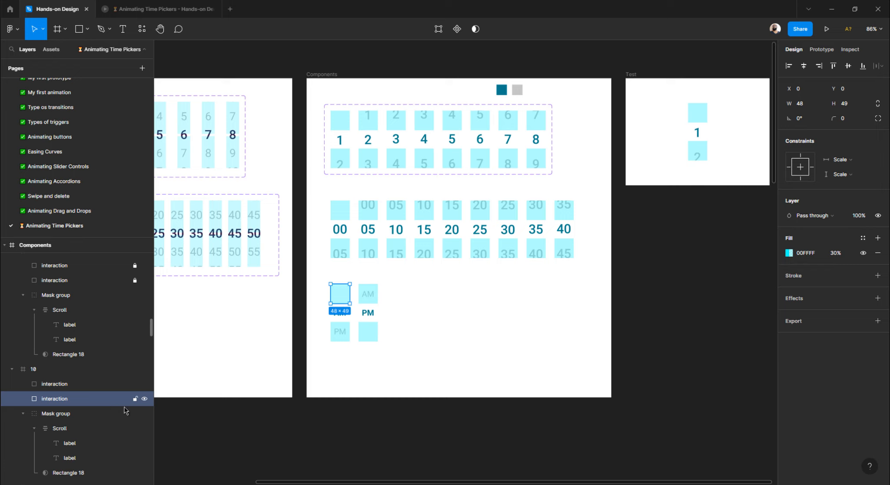
# - Unlock both interaction rectangles inside the PM frame
pyautogui.click(371, 296)
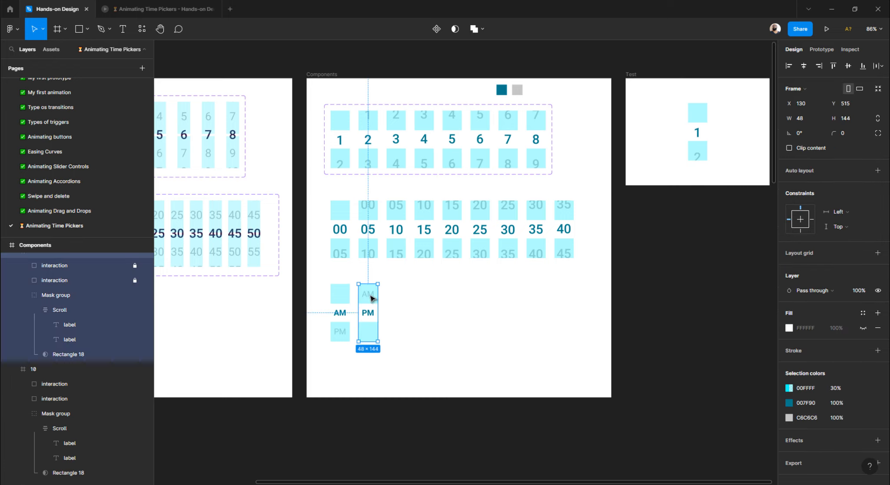
pyautogui.click(87, 267)
pyautogui.hotkey('ctrl', 'shift', 'l')
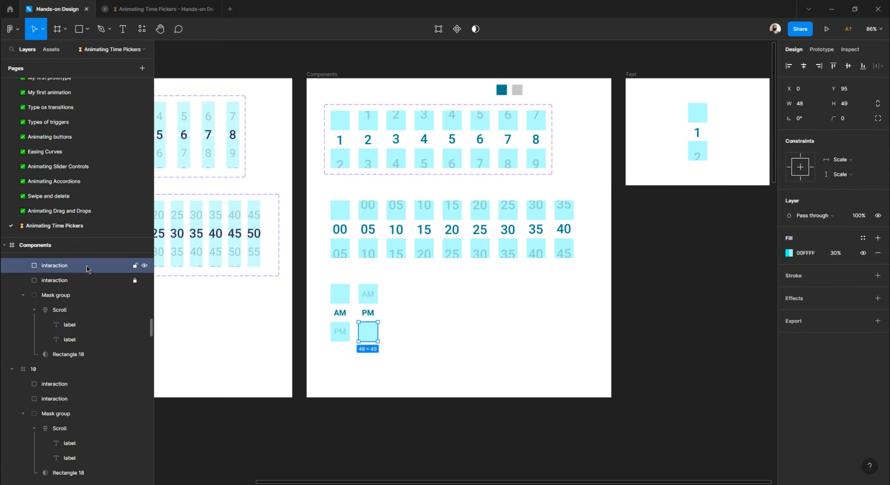
pyautogui.click(84, 280)
pyautogui.hotkey('ctrl', 'shift', 'l')
pyautogui.scroll(4, 356, 303)
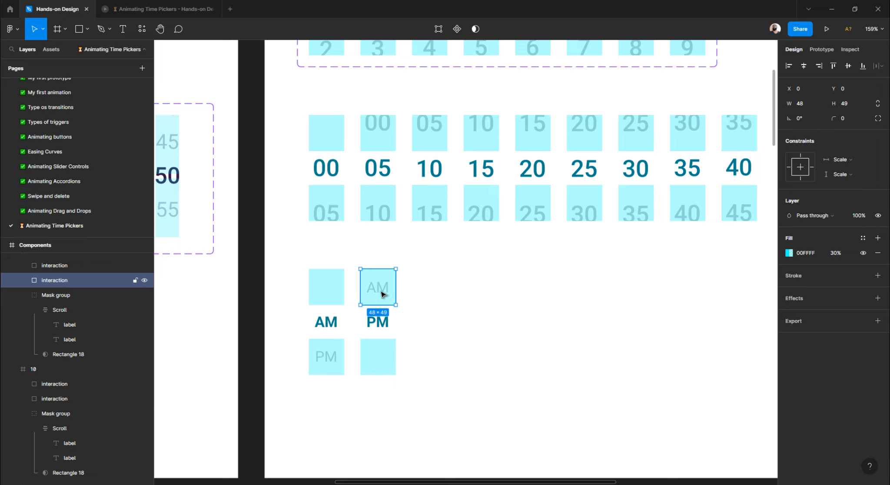
# - Try selecting the AM label beneath the PM frame's upper interaction rectangle with that rectangle locked, and unlock it again
pyautogui.click(136, 280)
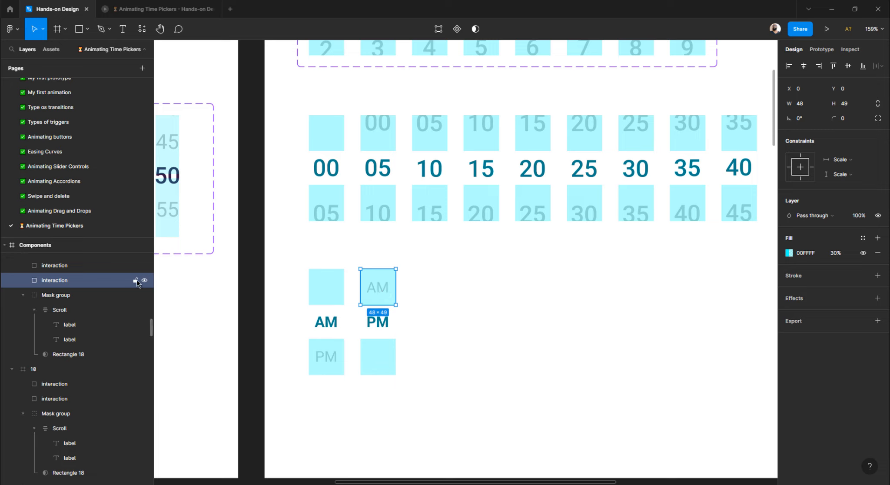
pyautogui.click(388, 296)
pyautogui.doubleClick(378, 287)
pyautogui.doubleClick(381, 292)
pyautogui.doubleClick(382, 286)
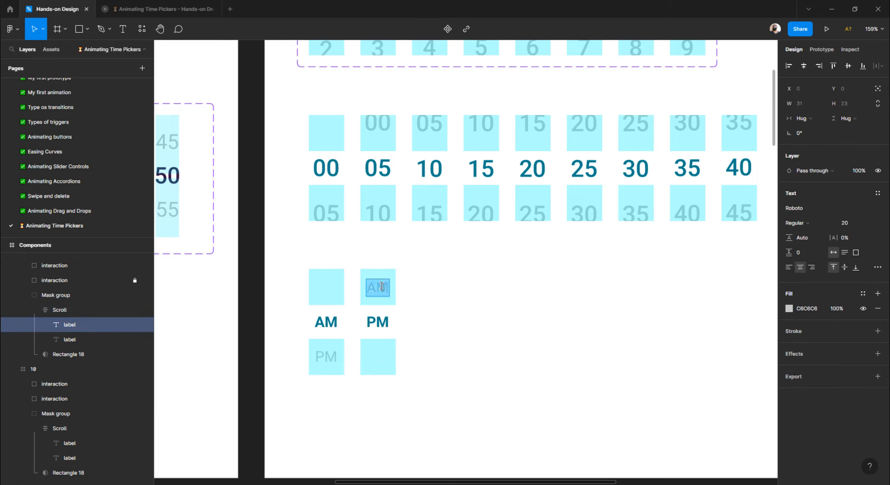
pyautogui.click(93, 282)
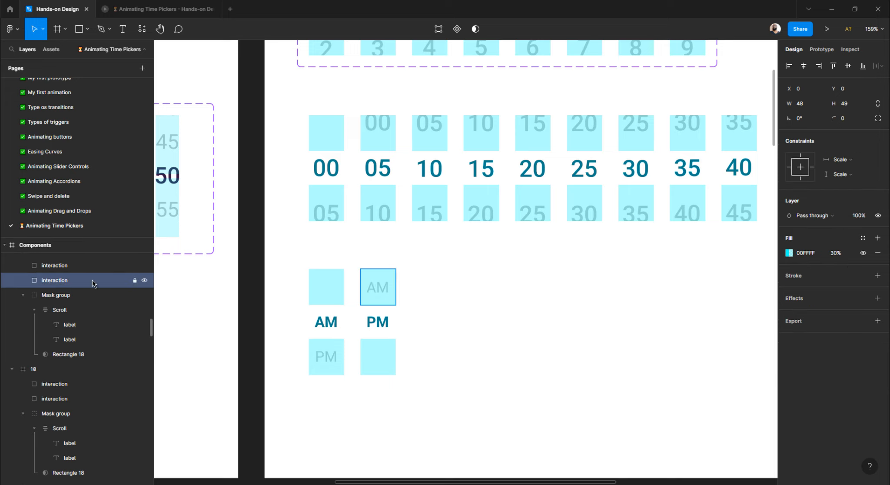
pyautogui.click(511, 332)
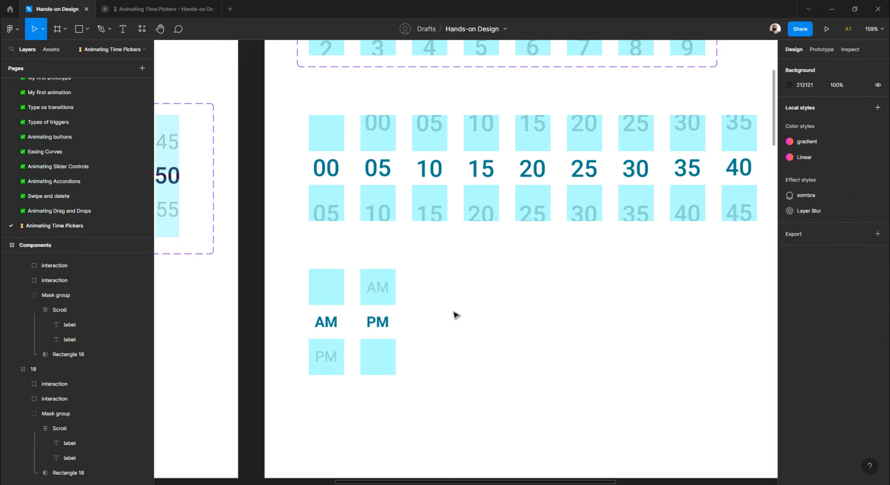
# - Turn the minute frames 00, 05, 10 and 15 into individual components one at a time
pyautogui.scroll(-3, 448, 310)
pyautogui.scroll(-3, 440, 307)
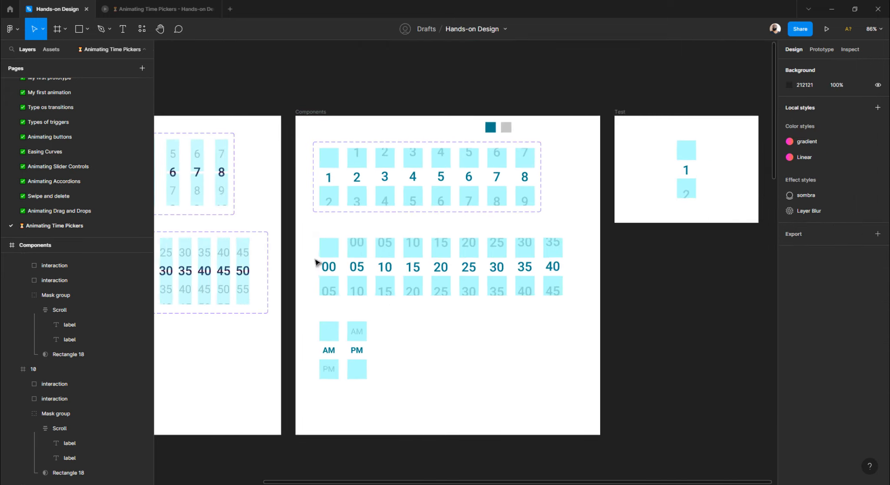
pyautogui.scroll(4, 320, 259)
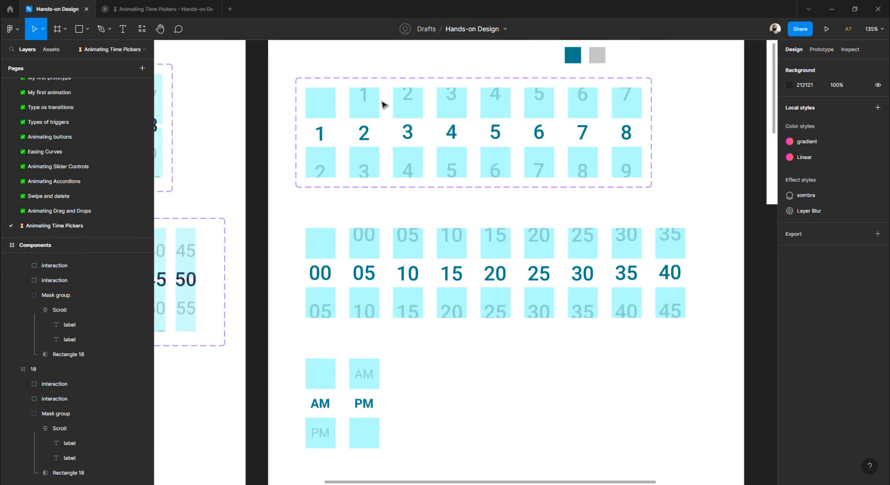
pyautogui.moveTo(287, 219); pyautogui.dragTo(342, 341)
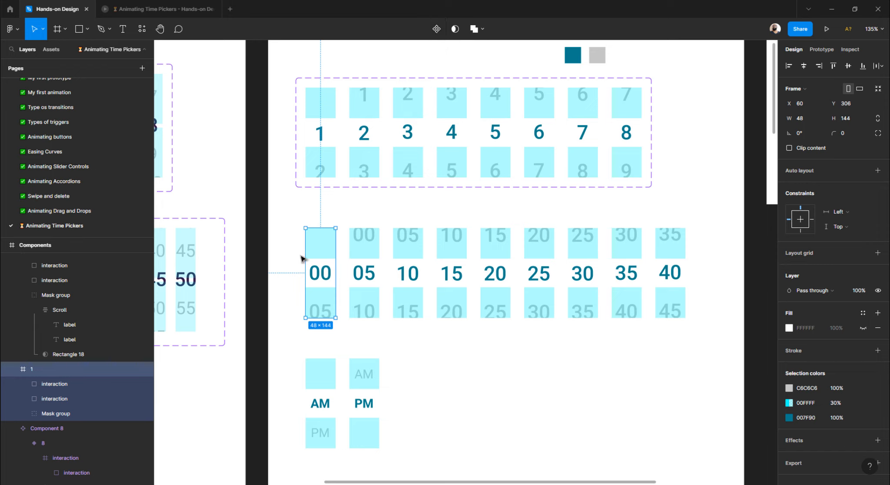
pyautogui.press('alt')
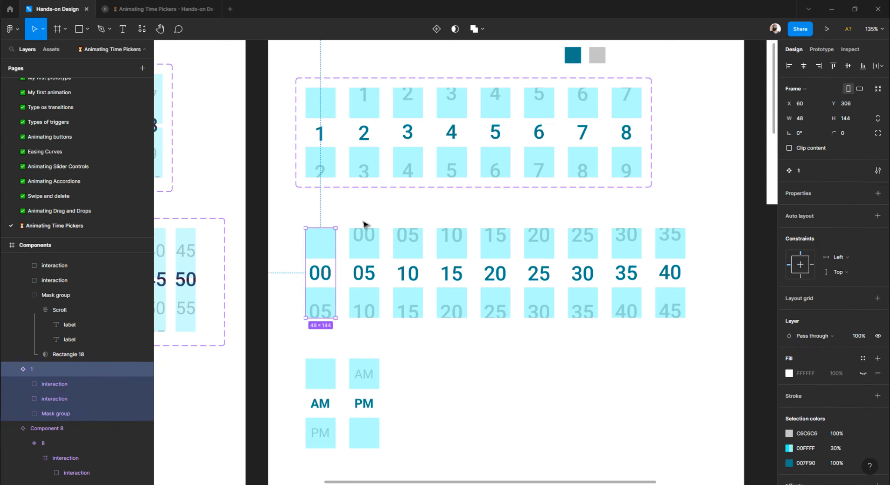
pyautogui.click(357, 247)
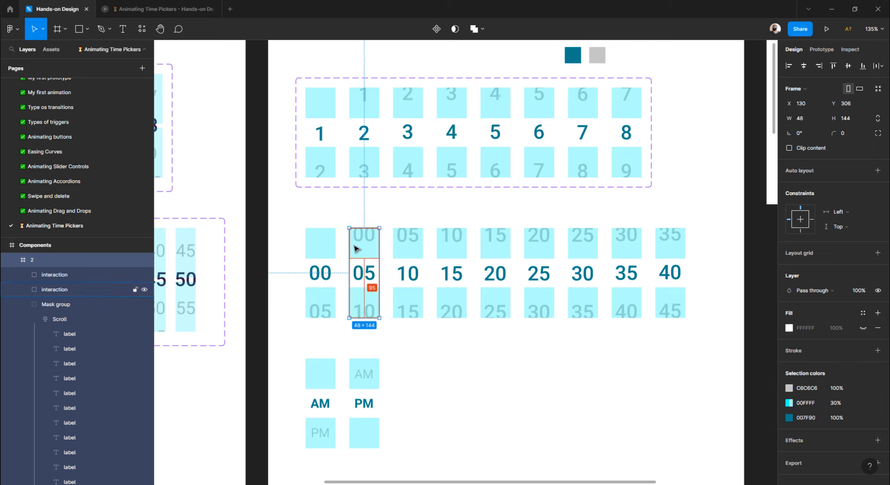
pyautogui.click(407, 252)
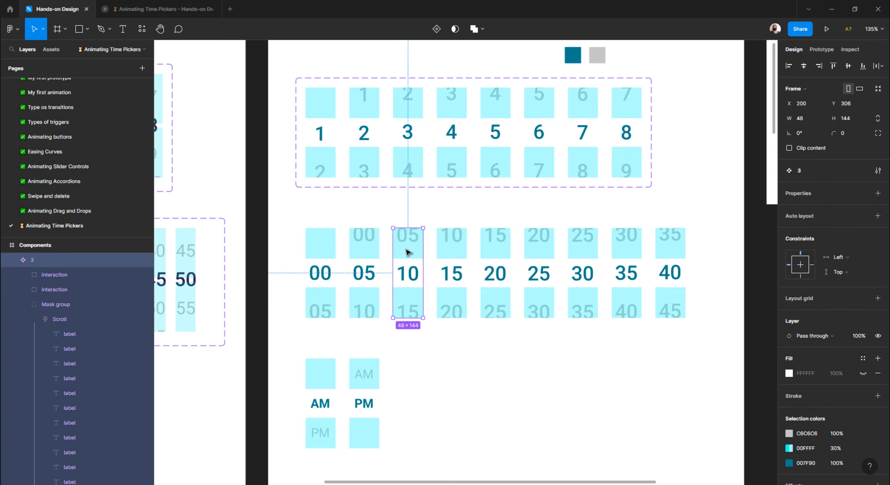
pyautogui.click(440, 251)
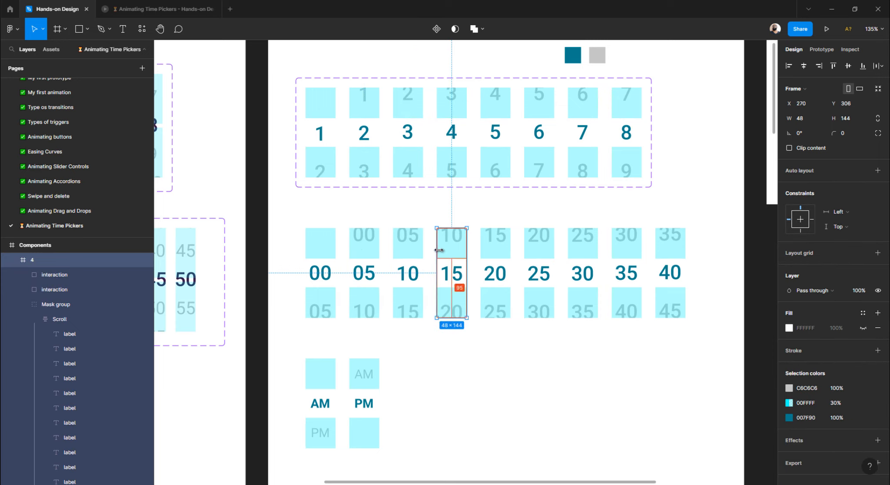
# - Create multiple components at once from the minute frames 20 through 40, and check each one individually
pyautogui.moveTo(495, 215); pyautogui.dragTo(656, 333)
pyautogui.click(443, 30)
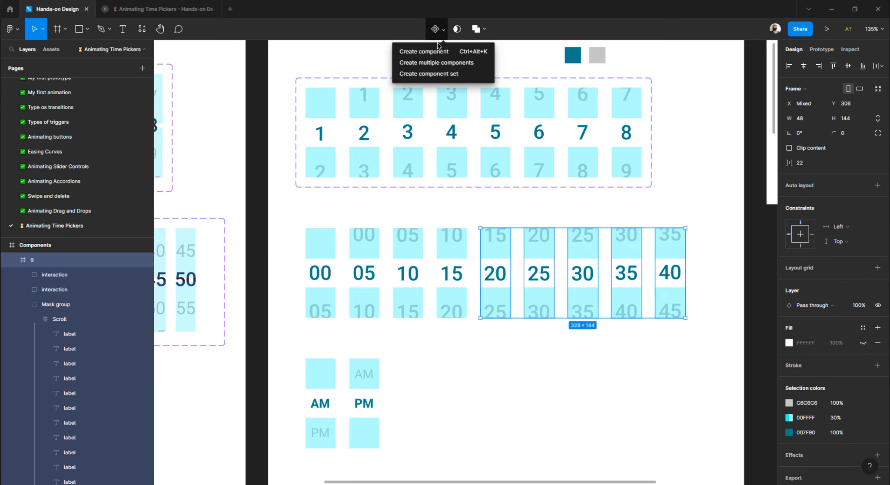
pyautogui.click(435, 65)
pyautogui.click(517, 319)
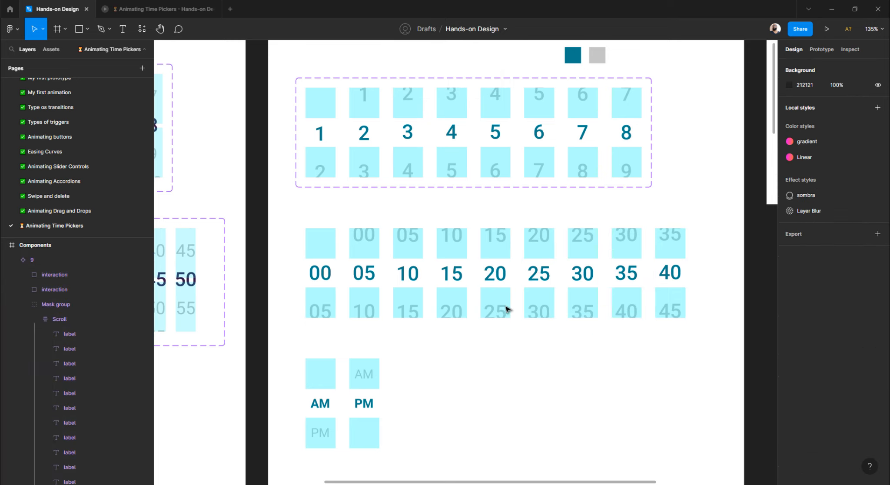
pyautogui.click(506, 301)
pyautogui.click(543, 298)
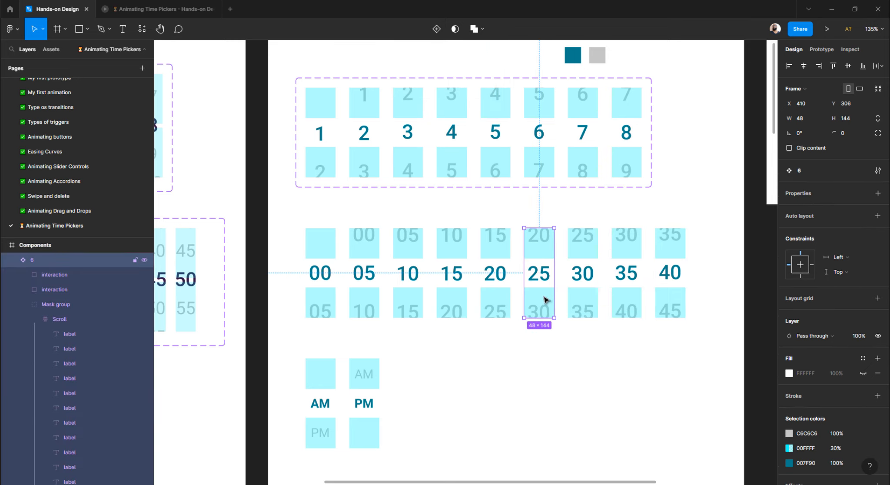
pyautogui.click(582, 301)
pyautogui.click(628, 303)
pyautogui.click(670, 300)
# - Create separate components from the AM and PM frames in one operation, and check both
pyautogui.scroll(-5, 478, 294)
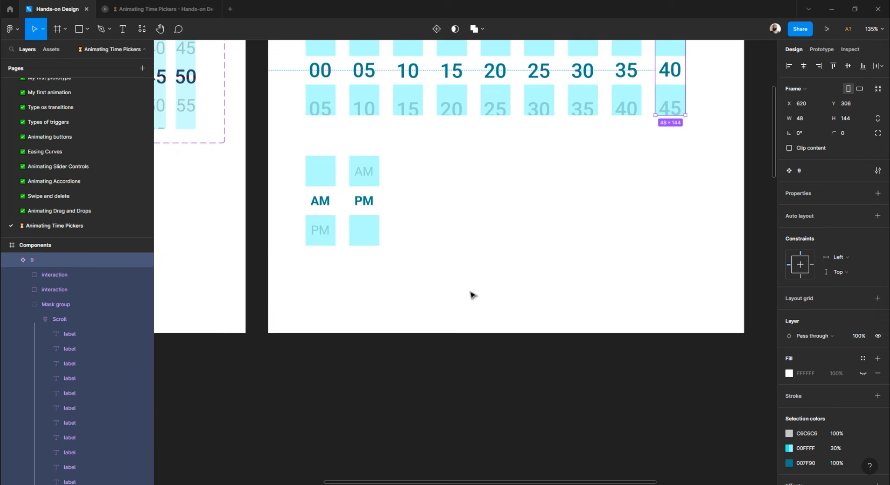
pyautogui.moveTo(418, 146); pyautogui.dragTo(297, 247)
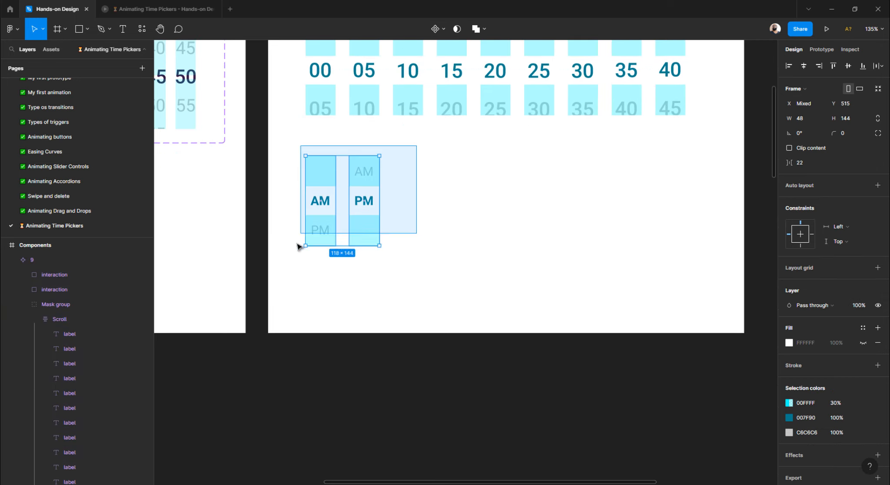
pyautogui.click(439, 29)
pyautogui.click(436, 62)
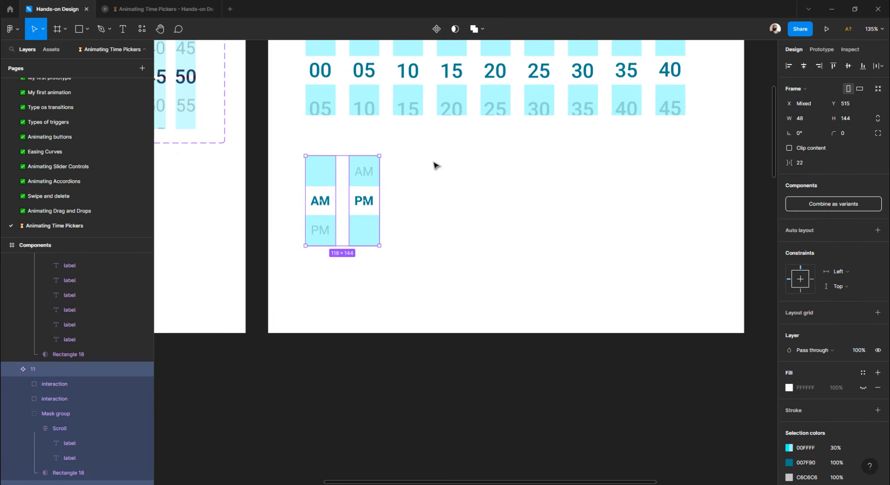
pyautogui.click(434, 164)
pyautogui.click(330, 174)
pyautogui.click(357, 177)
# - Combine the nine minute components, 00 through 40, as variants in one component set
pyautogui.scroll(5, 431, 207)
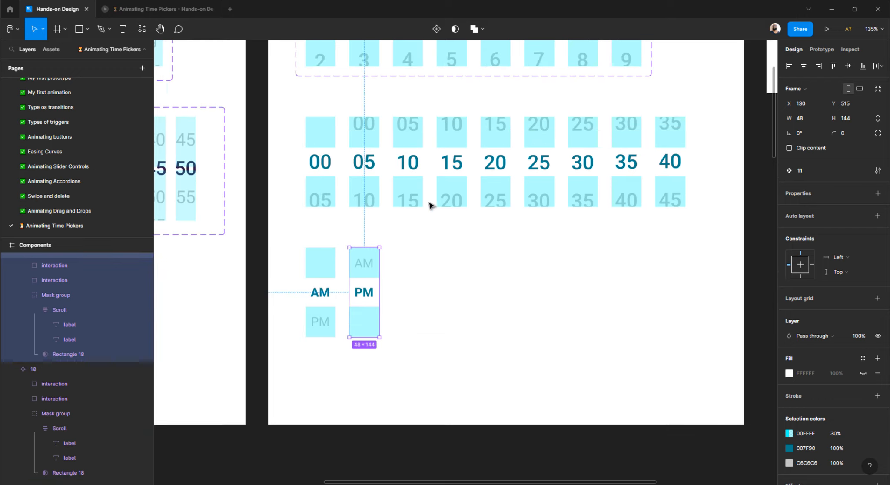
pyautogui.click(295, 152)
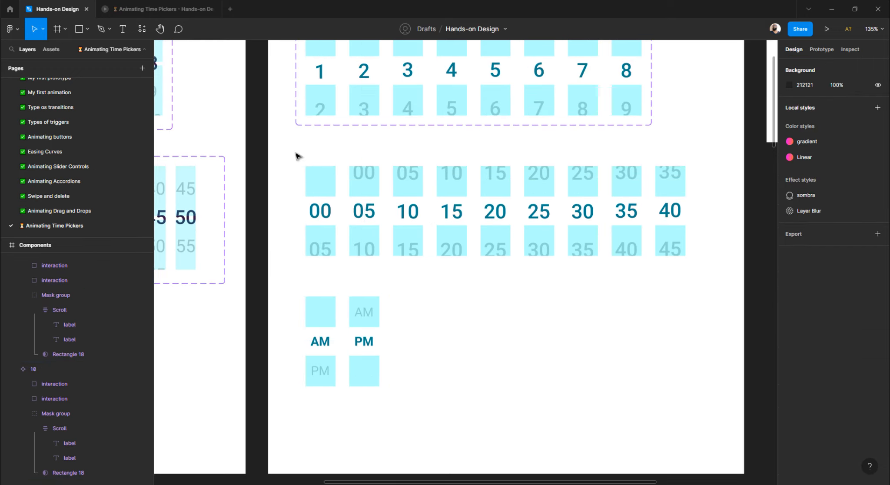
pyautogui.click(322, 241)
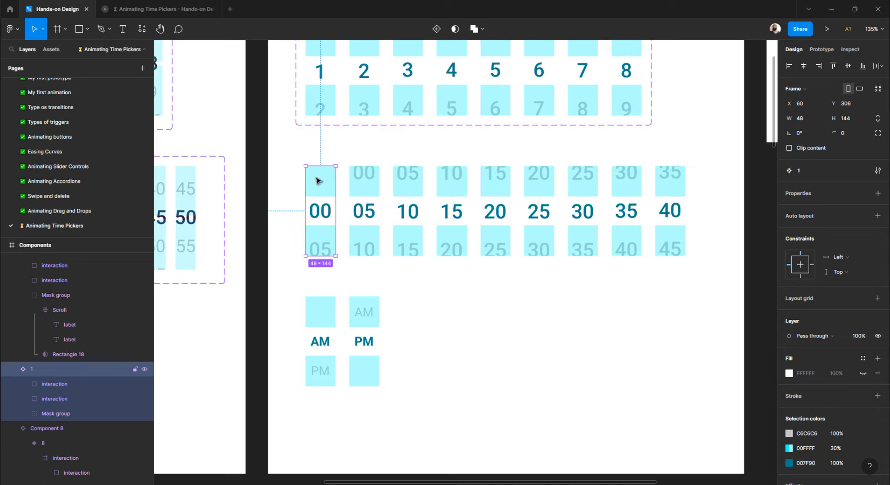
pyautogui.click(303, 149)
pyautogui.moveTo(296, 150); pyautogui.dragTo(711, 271)
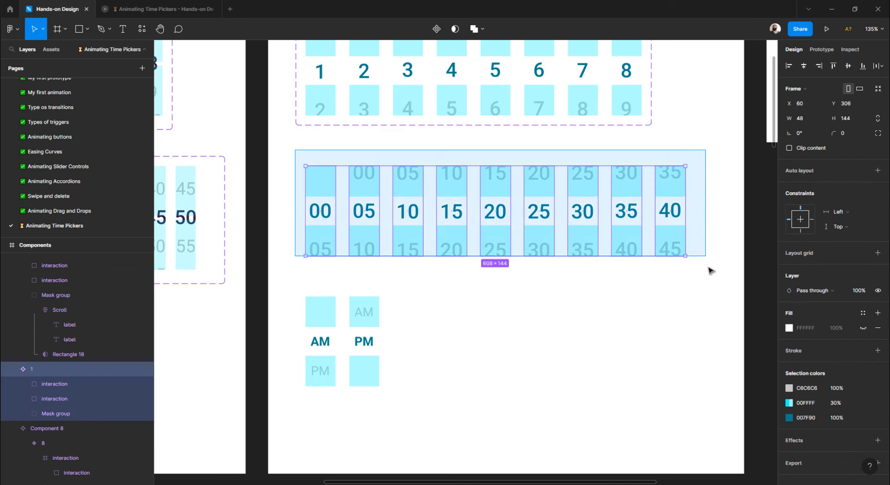
pyautogui.click(809, 201)
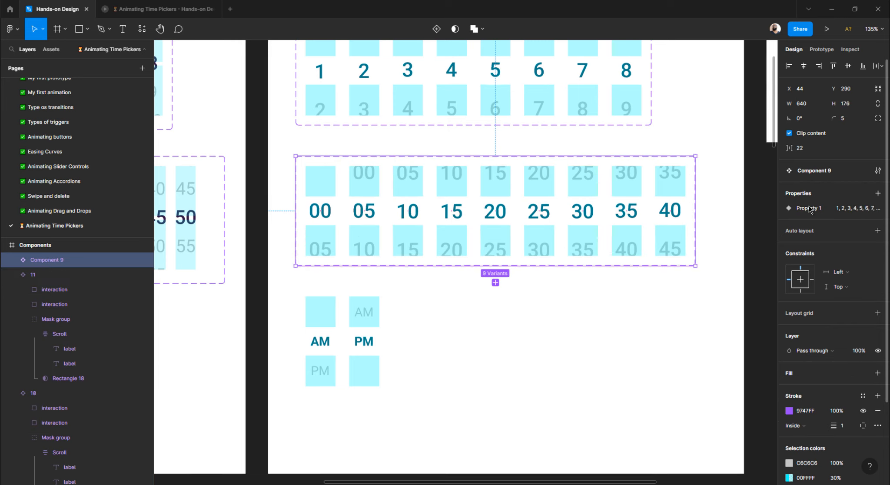
# - Rename the component set holding the numbers 1 to 8 as "hour"
pyautogui.scroll(2, 441, 209)
pyautogui.click(327, 107)
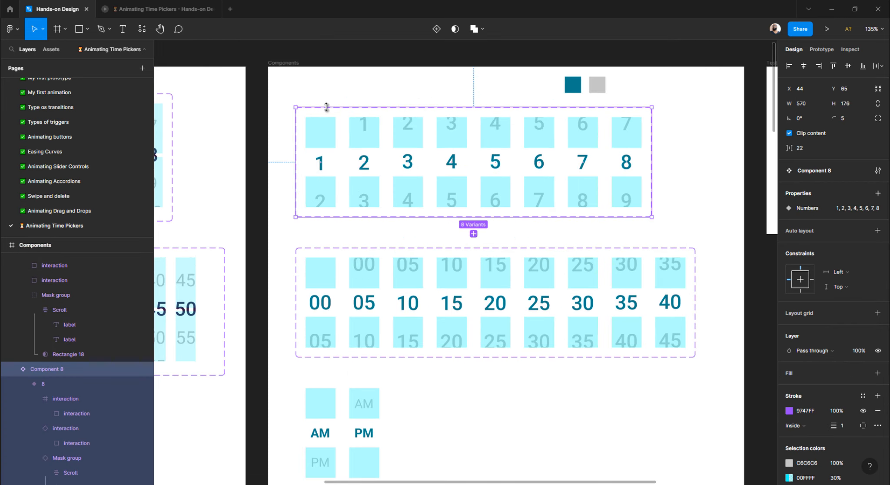
pyautogui.doubleClick(57, 370)
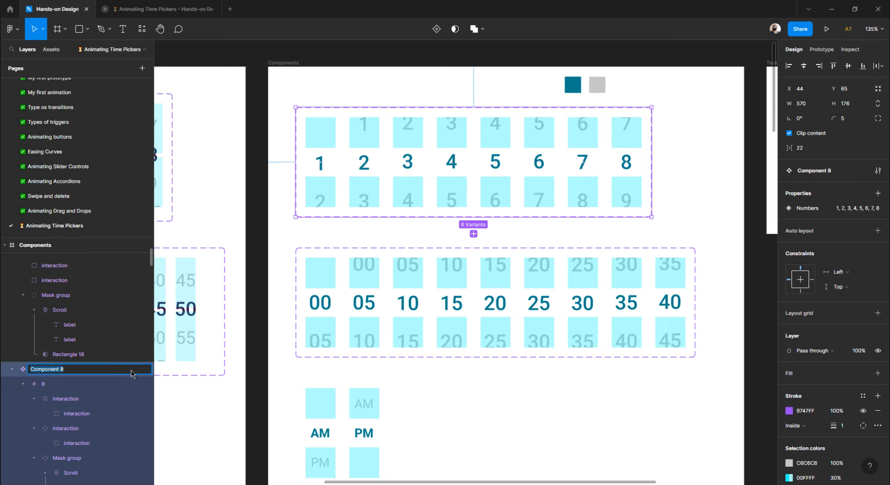
pyautogui.write('T')
pyautogui.write('our')
pyautogui.press('Return')
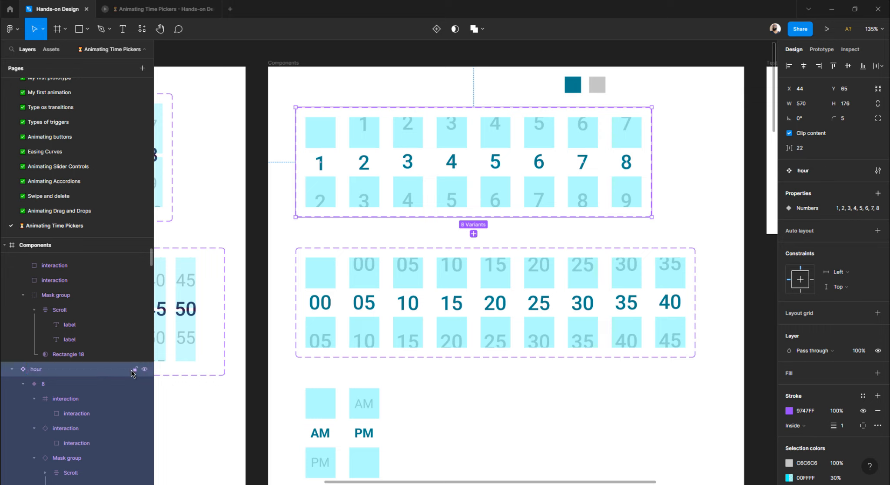
# - Rename the component set holding the 00 to 40 variants as "minutes"
pyautogui.click(312, 251)
pyautogui.doubleClick(48, 260)
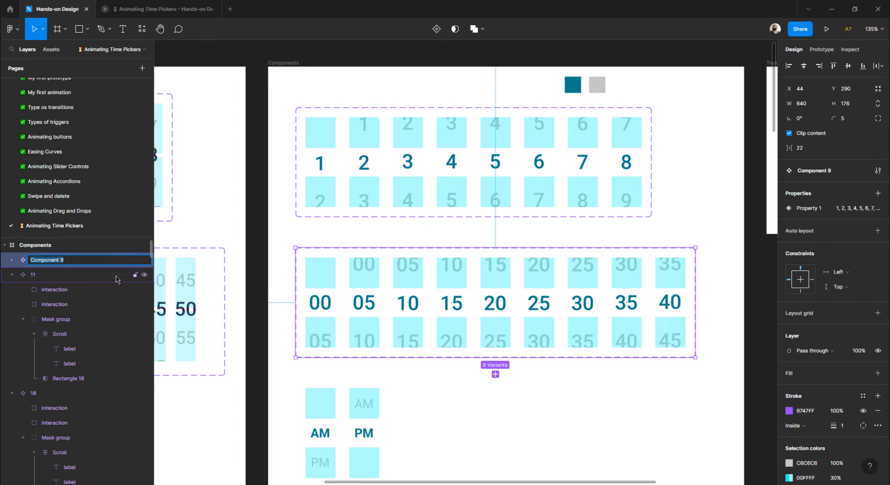
pyautogui.write('minutes')
pyautogui.press('Return')
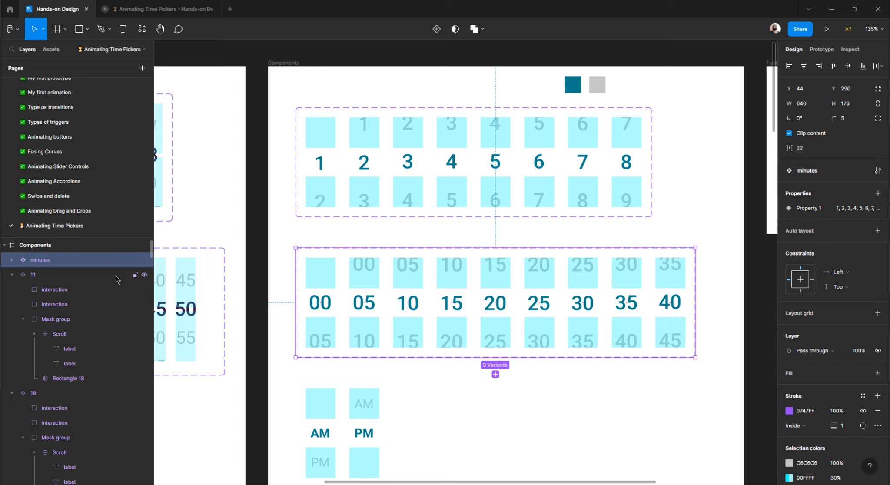
# - Combine the AM and PM components as variants in one component set
pyautogui.scroll(-2, 322, 383)
pyautogui.click(326, 313)
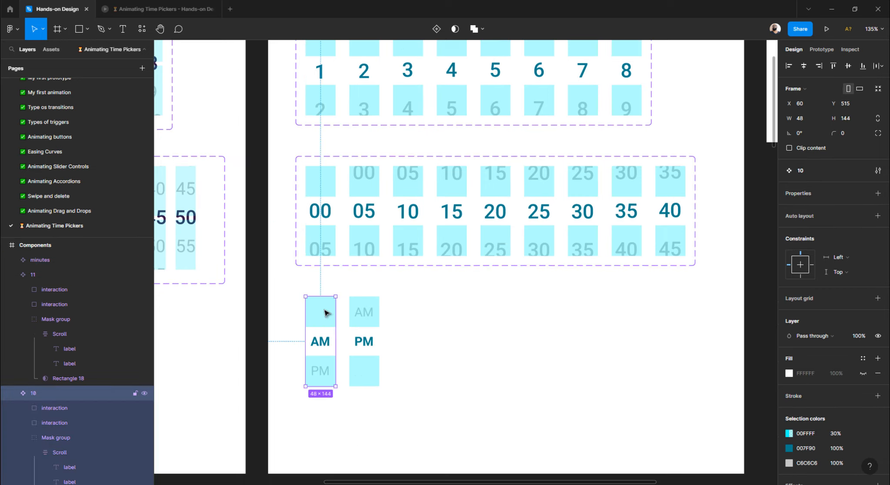
pyautogui.click(353, 313)
pyautogui.click(315, 316)
pyautogui.moveTo(288, 279); pyautogui.dragTo(440, 417)
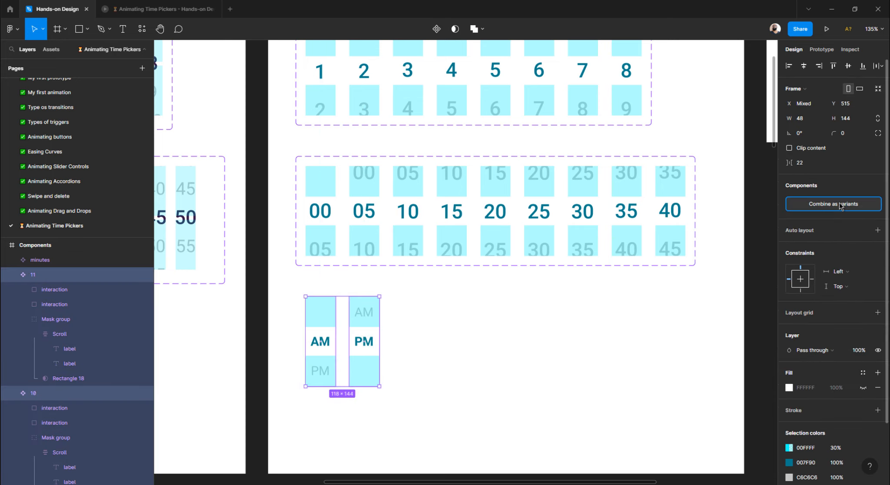
pyautogui.click(834, 204)
# - Rename the component set holding the AM and PM variants as "am pm"
pyautogui.doubleClick(51, 260)
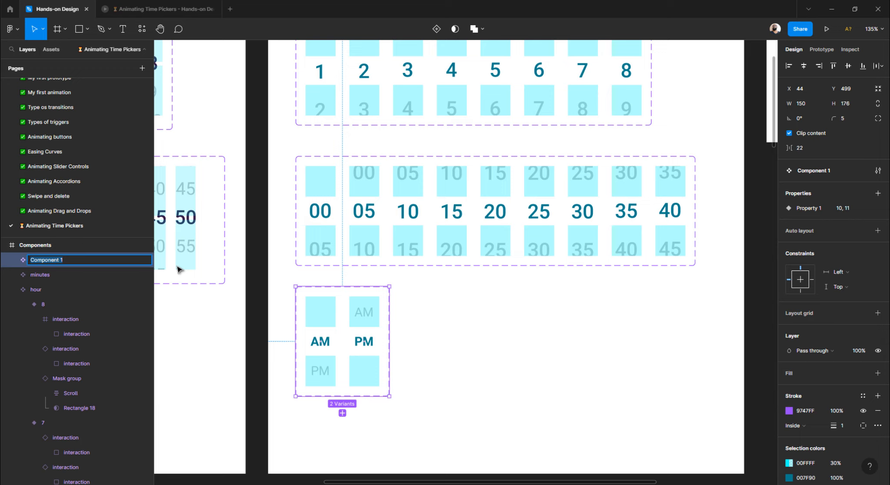
pyautogui.write('am pm')
pyautogui.press('Return')
# - Rename the variant property of the minutes component set as "Minutes"
pyautogui.scroll(1, 496, 243)
pyautogui.click(495, 260)
pyautogui.write('p')
pyautogui.doubleClick(810, 210)
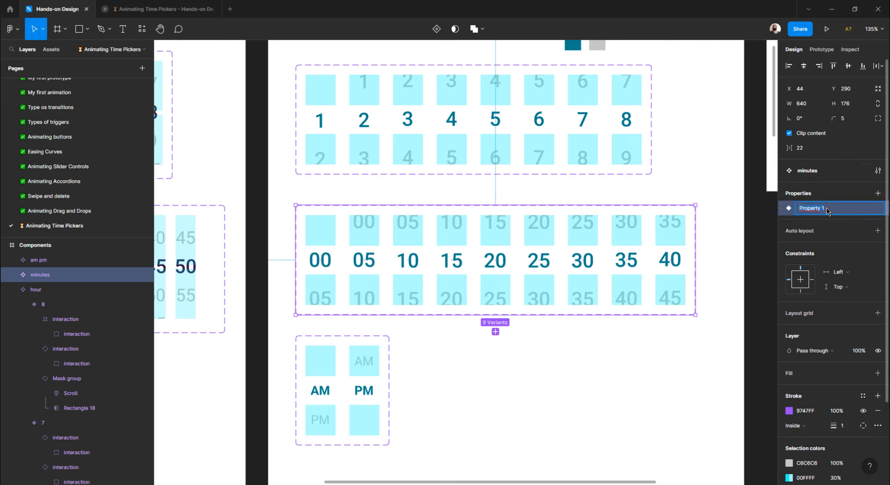
pyautogui.write('minutes')
pyautogui.press('Return')
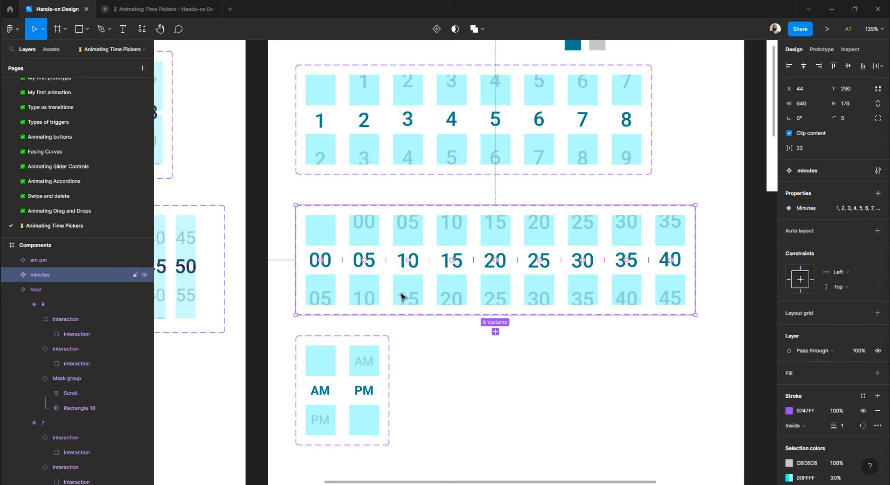
# - Rename the variant property of the am pm component set as "Am Pm"
pyautogui.click(390, 359)
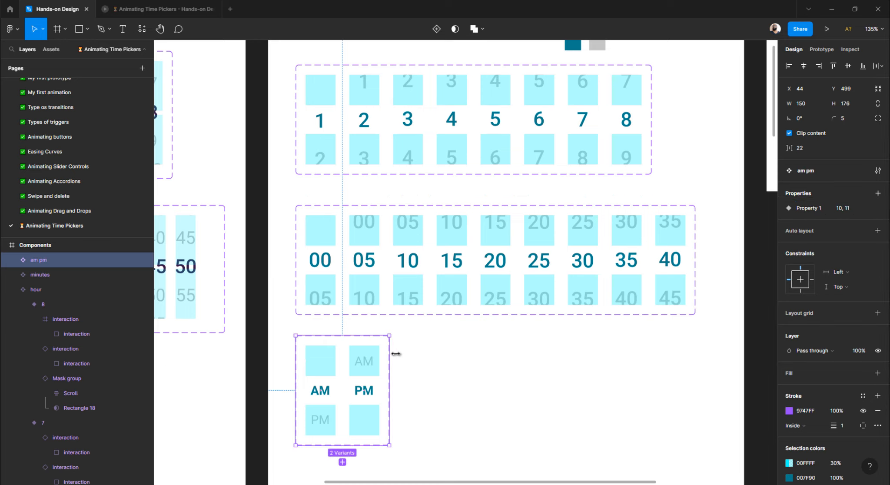
pyautogui.doubleClick(805, 211)
pyautogui.write('Am Pm')
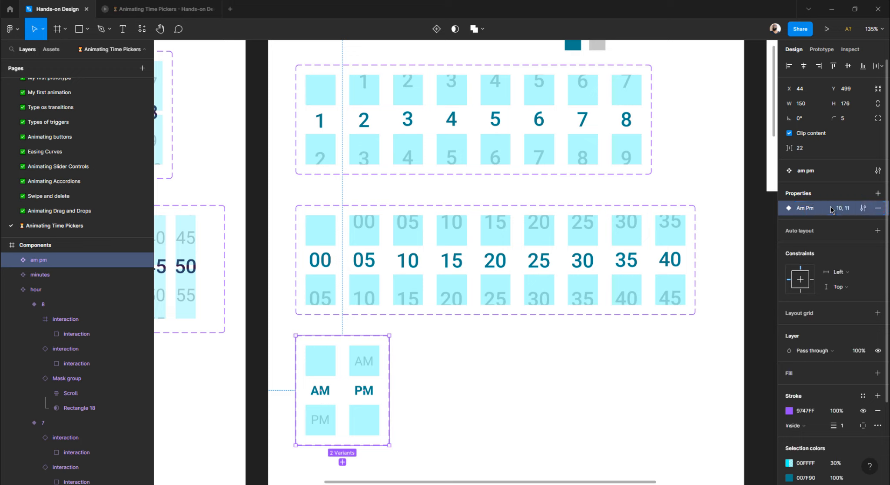
pyautogui.press('Return')
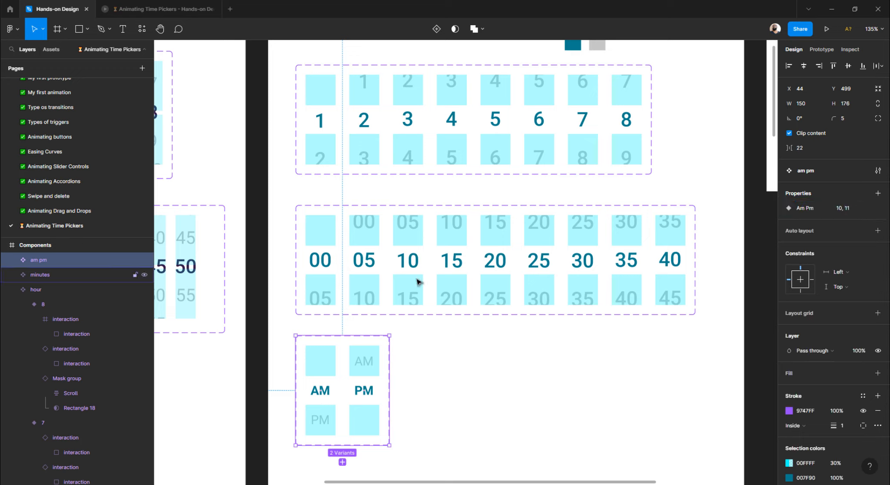
# - Check the Minutes property value of each variant in the minutes set, from 00 through 40
pyautogui.doubleClick(322, 237)
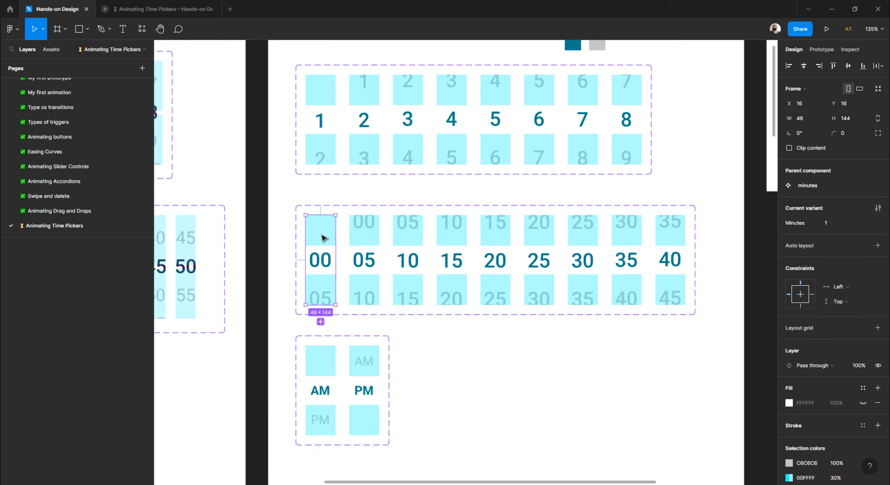
pyautogui.click(359, 238)
pyautogui.click(410, 239)
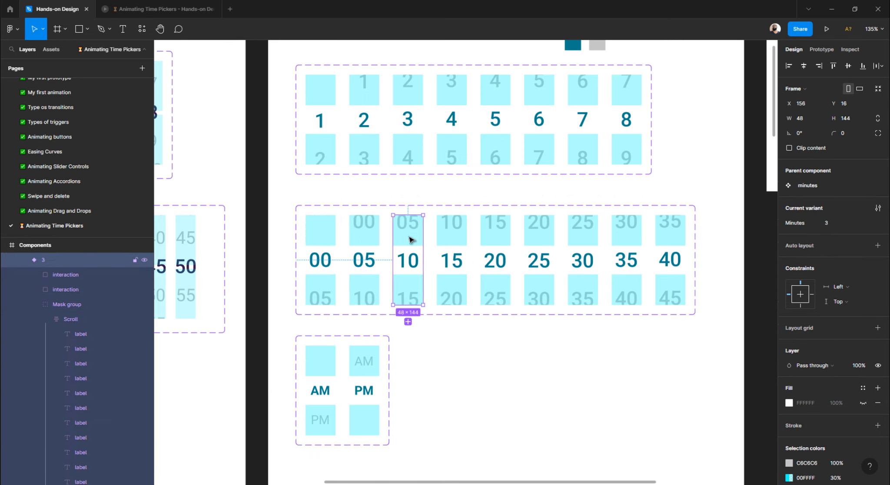
pyautogui.click(444, 238)
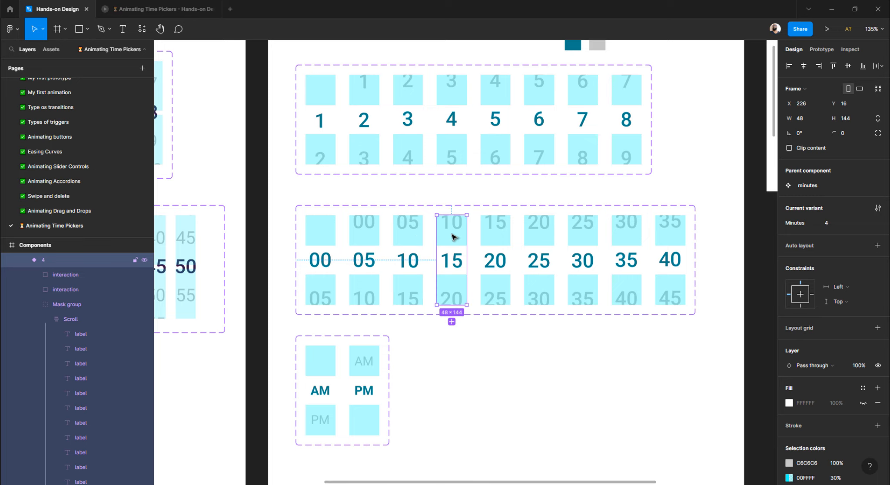
pyautogui.click(502, 236)
pyautogui.click(551, 235)
pyautogui.click(578, 234)
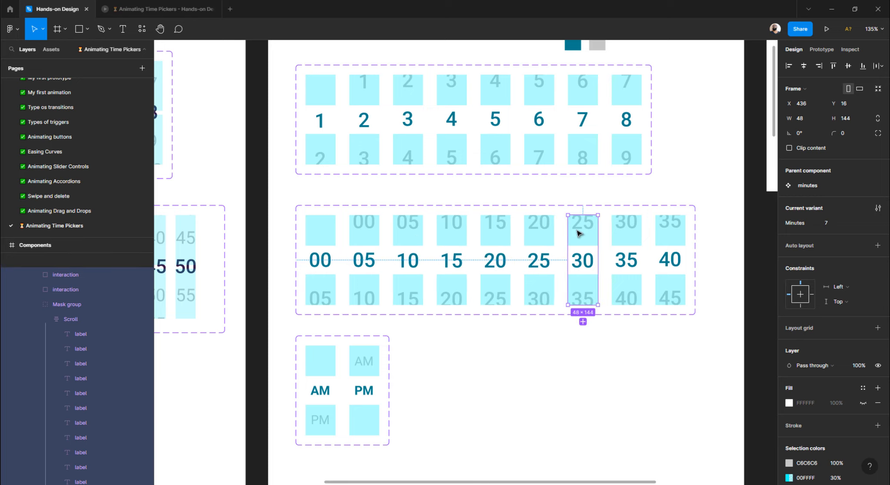
pyautogui.click(626, 234)
pyautogui.click(668, 234)
# - Check the variant values in the am pm set and set the PM variant's Am Pm value to 2
pyautogui.click(317, 361)
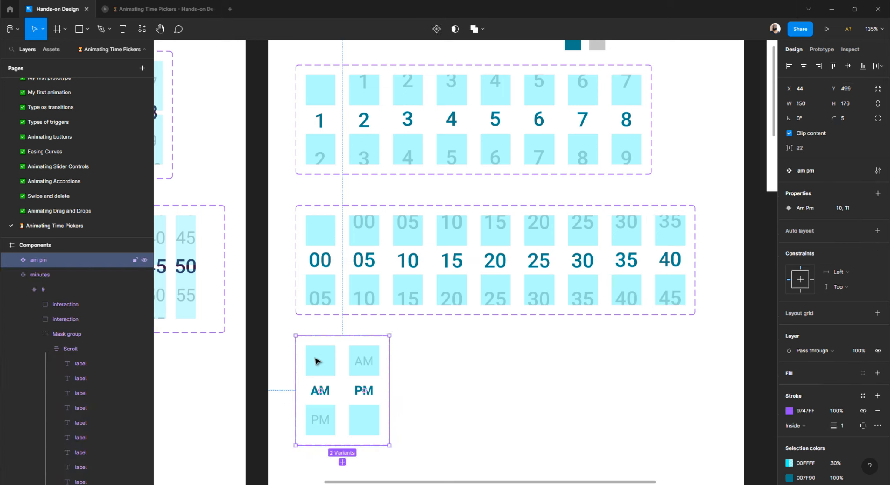
pyautogui.click(365, 367)
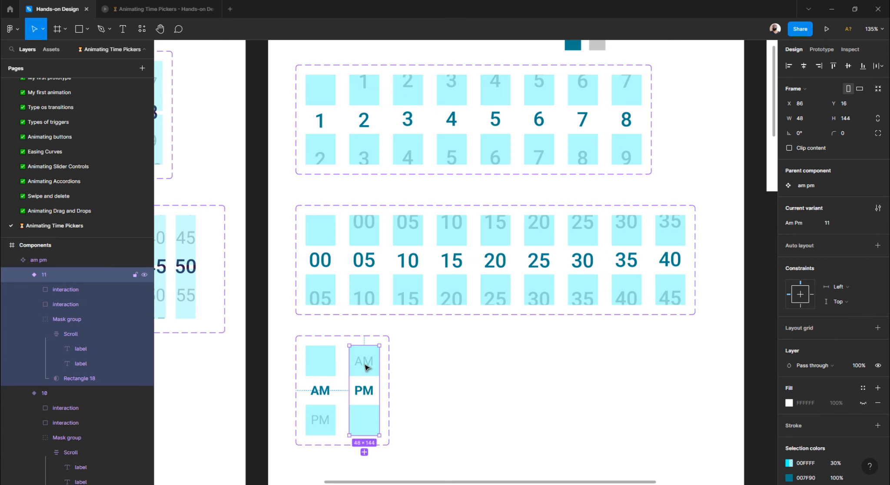
pyautogui.click(316, 363)
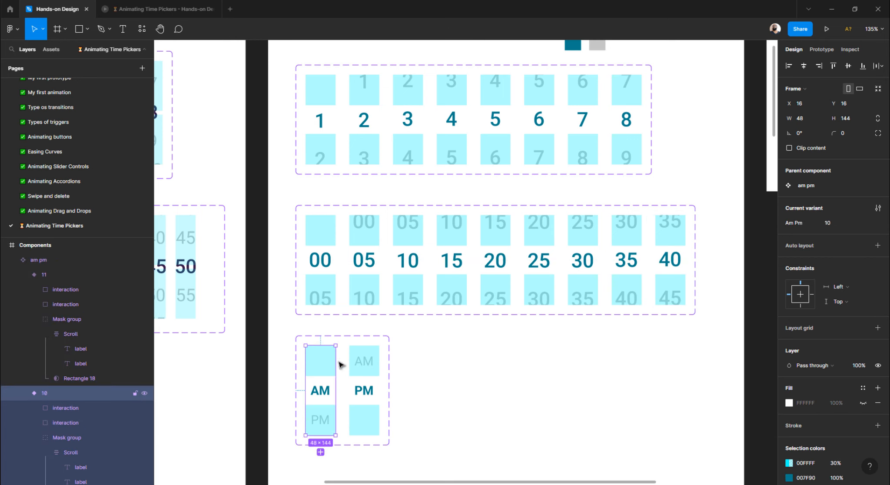
pyautogui.click(827, 224)
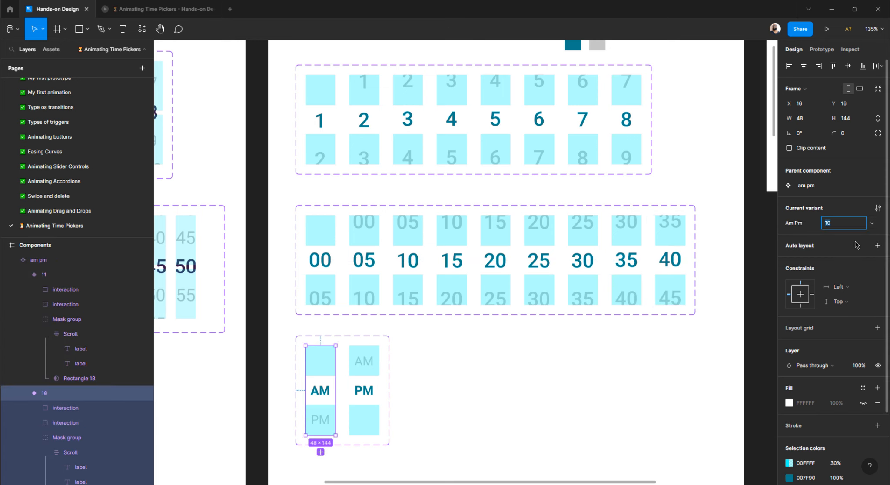
pyautogui.click(376, 370)
pyautogui.click(828, 223)
pyautogui.write('2')
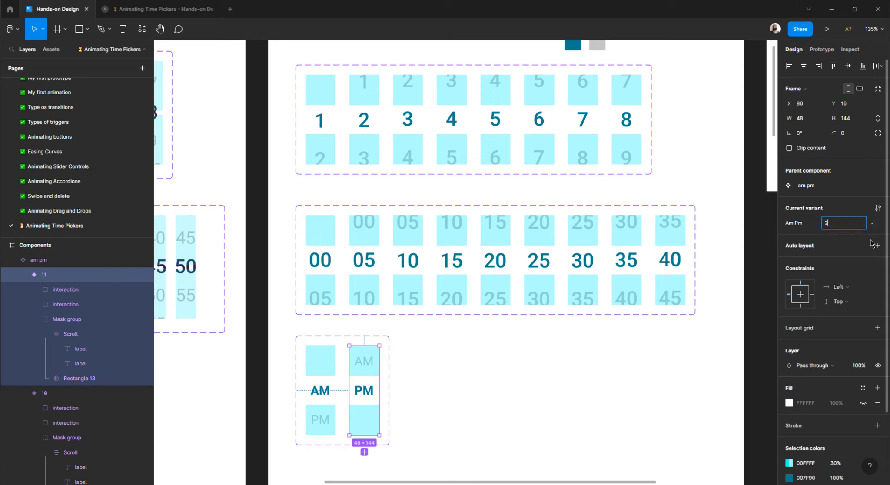
pyautogui.press('Return')
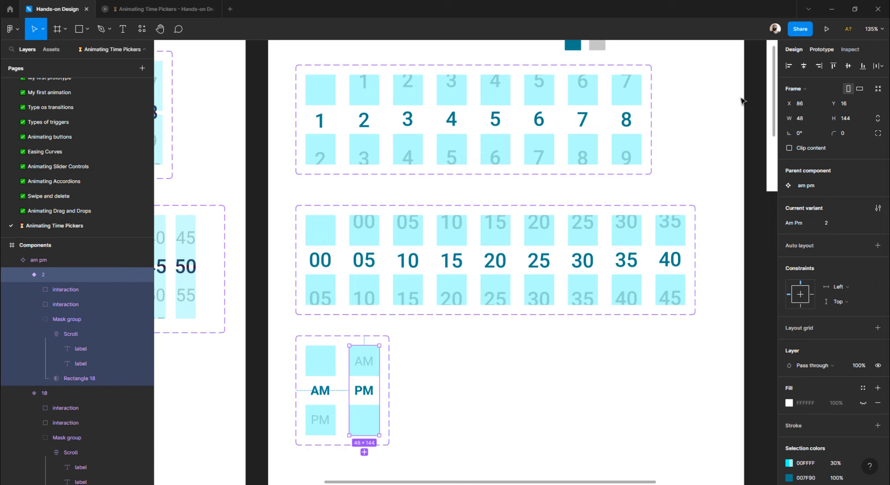
# - Link the interaction square below 00 in the first minutes variant to the 05 variant, with an On drag trigger
pyautogui.scroll(1, 558, 197)
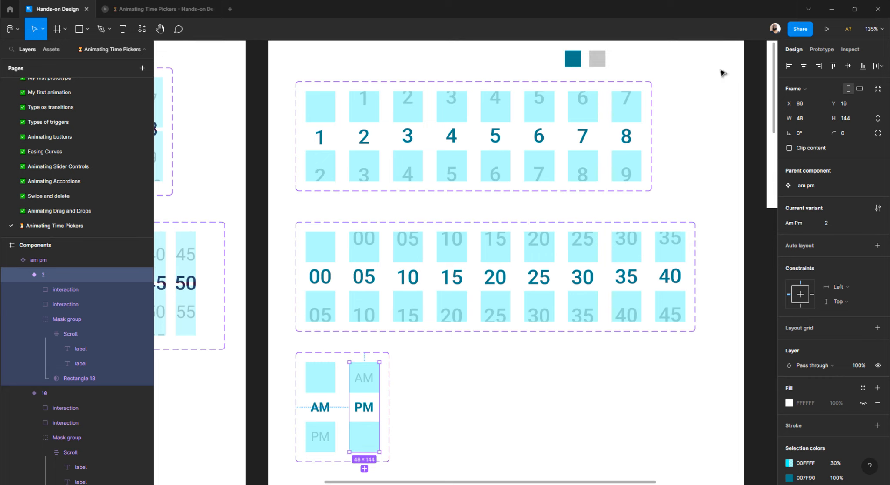
pyautogui.click(822, 50)
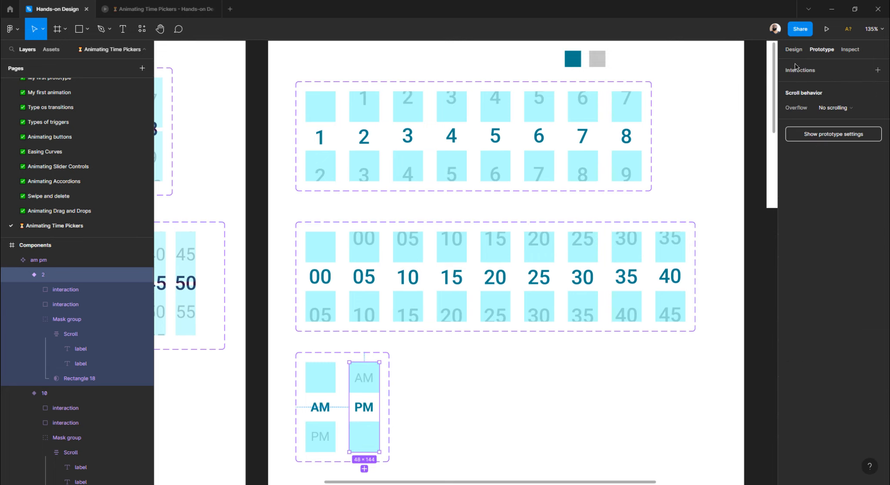
pyautogui.click(323, 160)
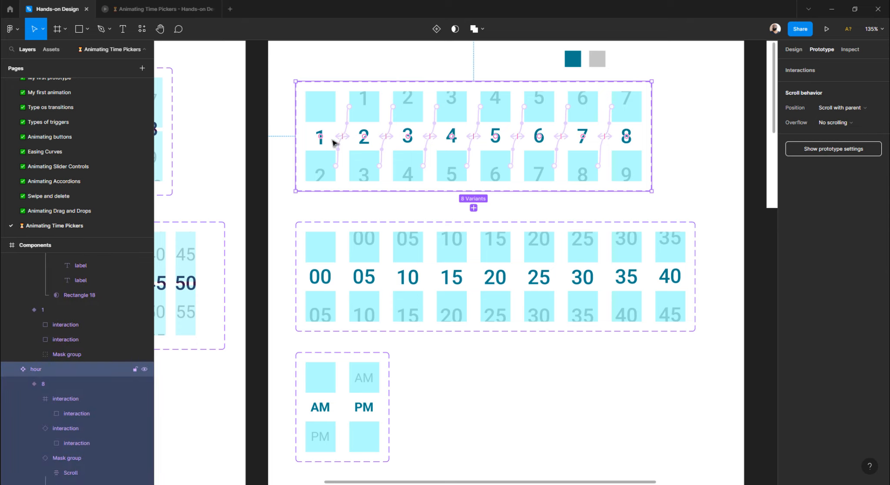
pyautogui.click(358, 302)
pyautogui.click(330, 307)
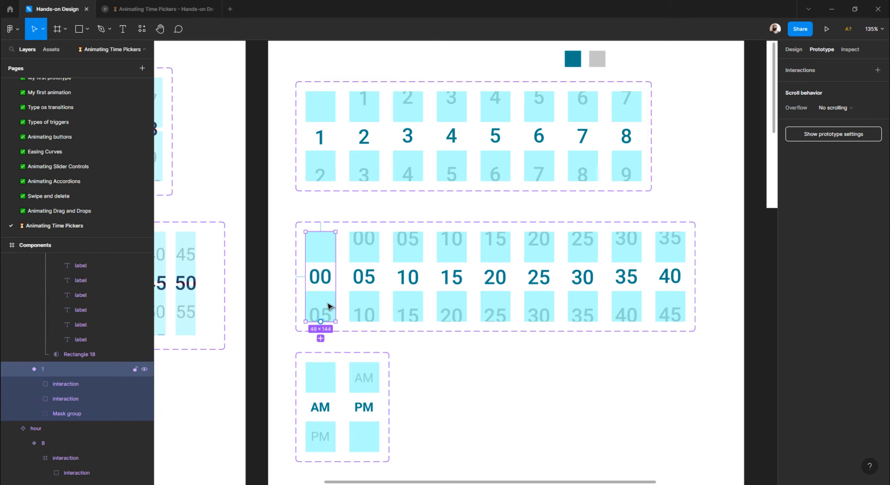
pyautogui.click(293, 348)
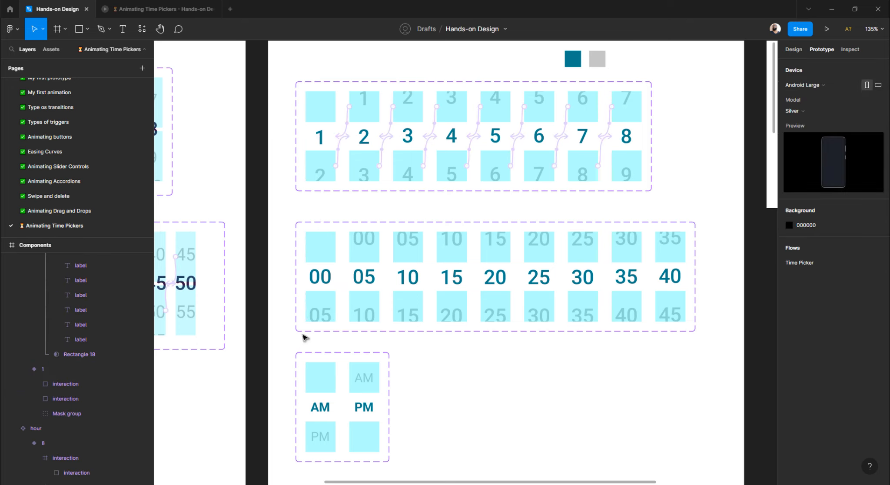
pyautogui.keyDown('ctrl'); pyautogui.click(334, 307); pyautogui.keyUp('ctrl')
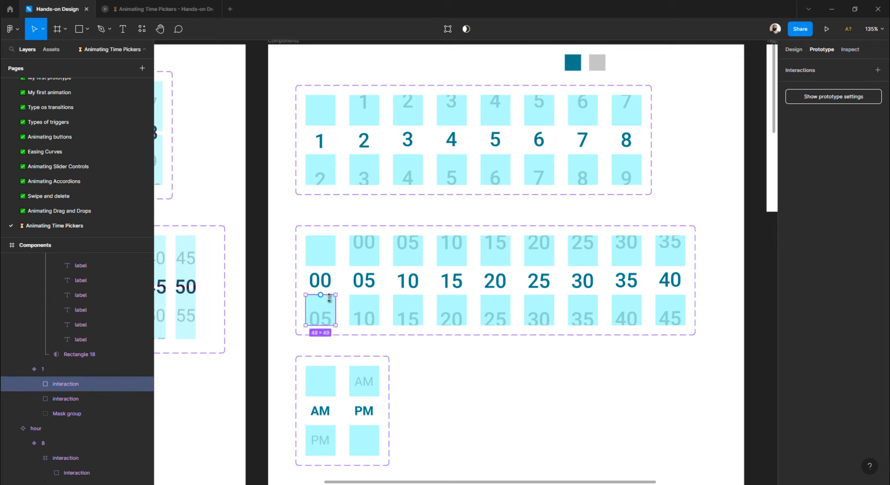
pyautogui.moveTo(335, 310); pyautogui.dragTo(372, 299)
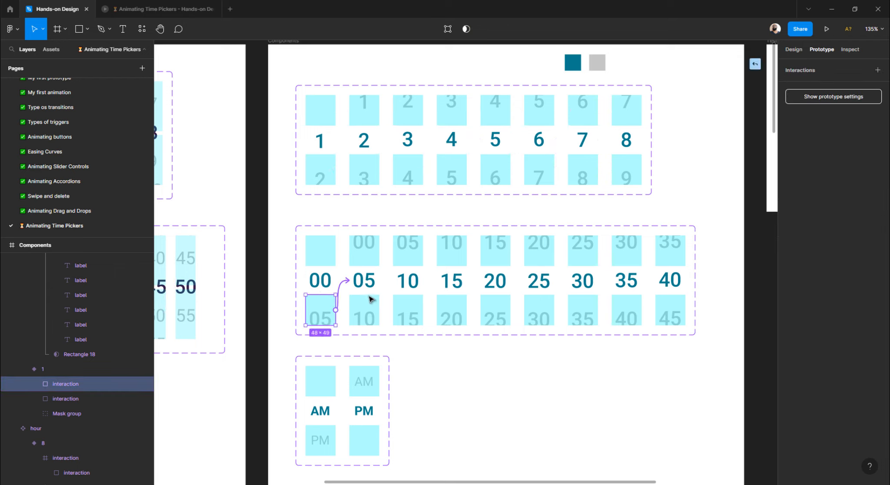
pyautogui.click(693, 112)
pyautogui.click(694, 119)
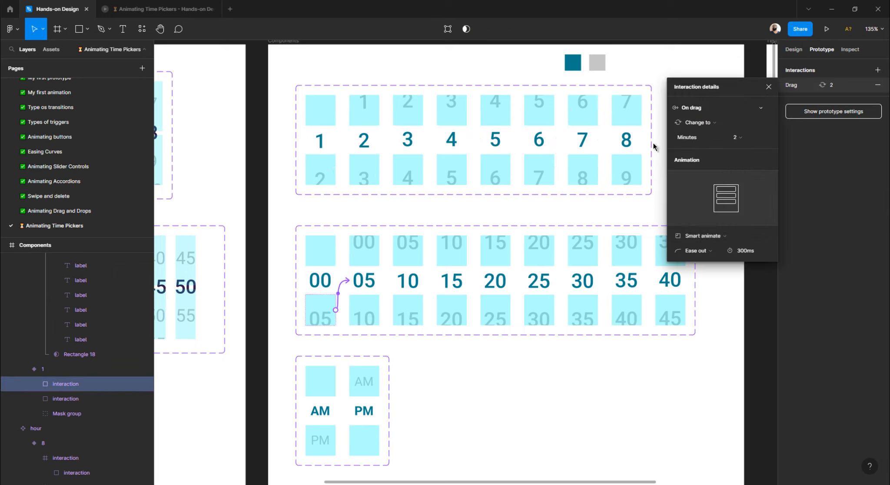
# - Link the lower interaction square of the 05 minutes variant to the 10 variant, triggered On drag
pyautogui.scroll(3, 386, 306)
pyautogui.hscroll(3, 379, 305)
pyautogui.click(268, 308)
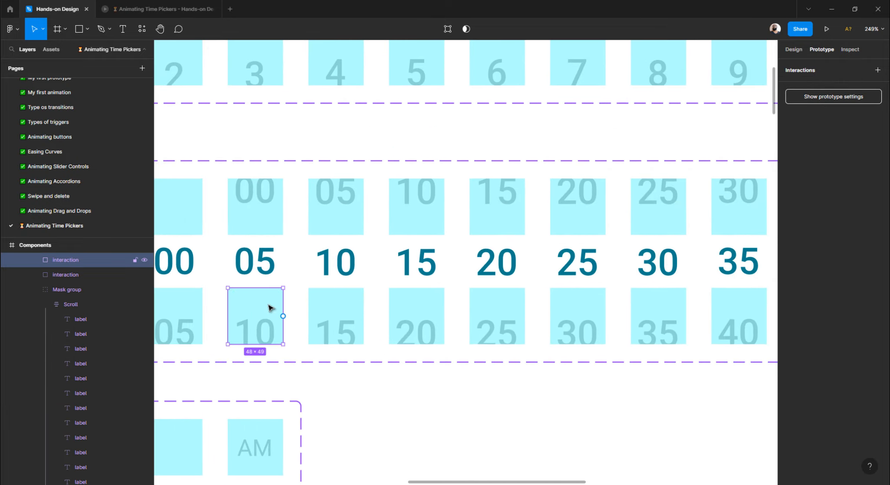
pyautogui.moveTo(283, 316); pyautogui.dragTo(329, 283)
pyautogui.click(693, 112)
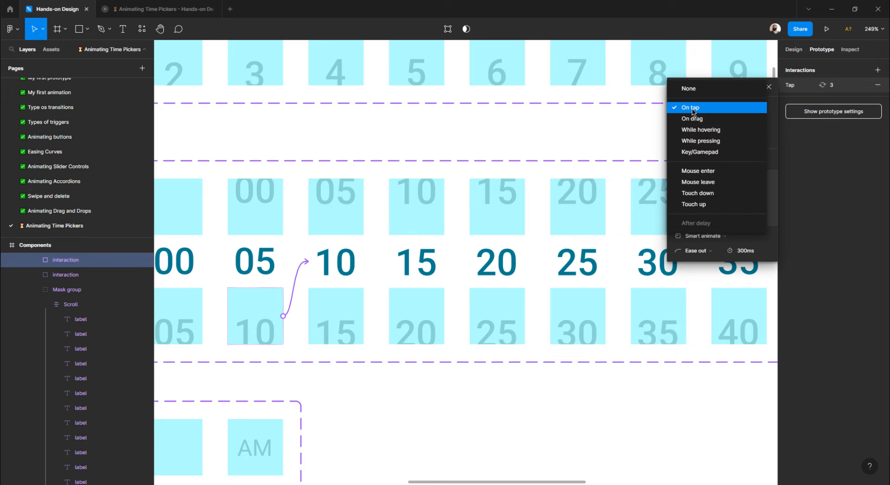
pyautogui.click(694, 119)
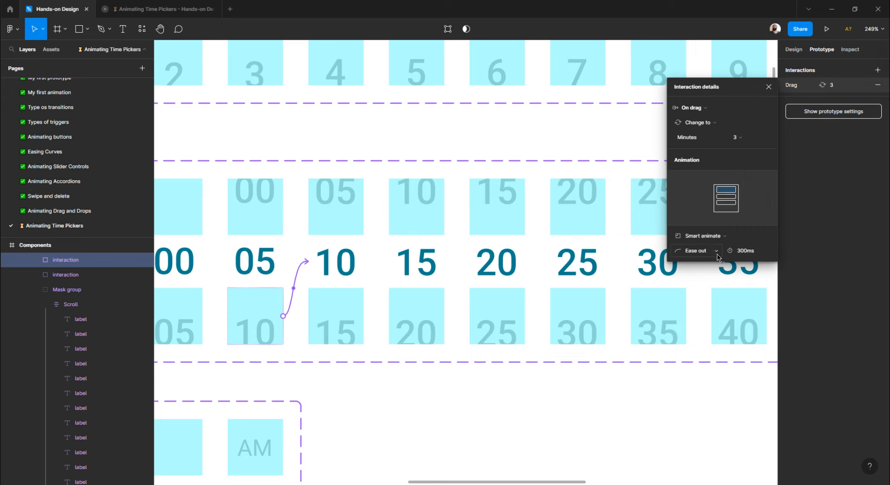
# - Link the upper interaction square of the 05 minutes variant back to the 00 variant, triggered On drag
pyautogui.hscroll(-3, 382, 237)
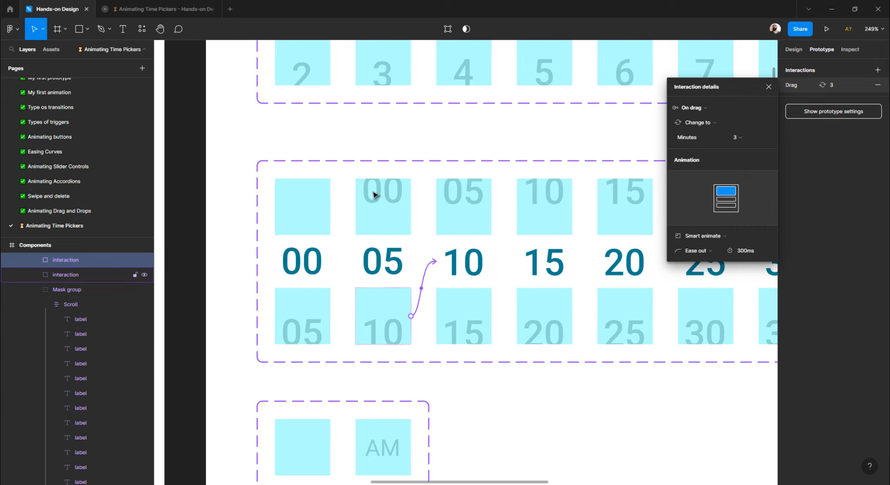
pyautogui.click(369, 226)
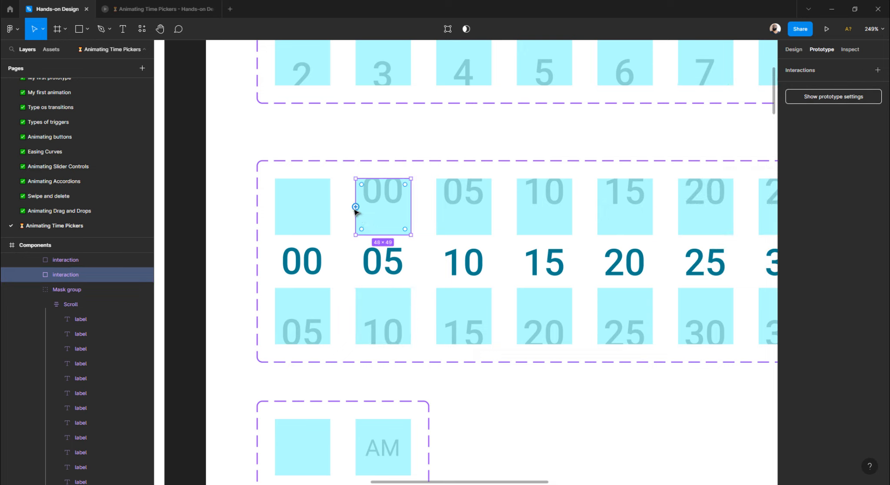
pyautogui.moveTo(355, 207); pyautogui.dragTo(327, 251)
pyautogui.click(693, 108)
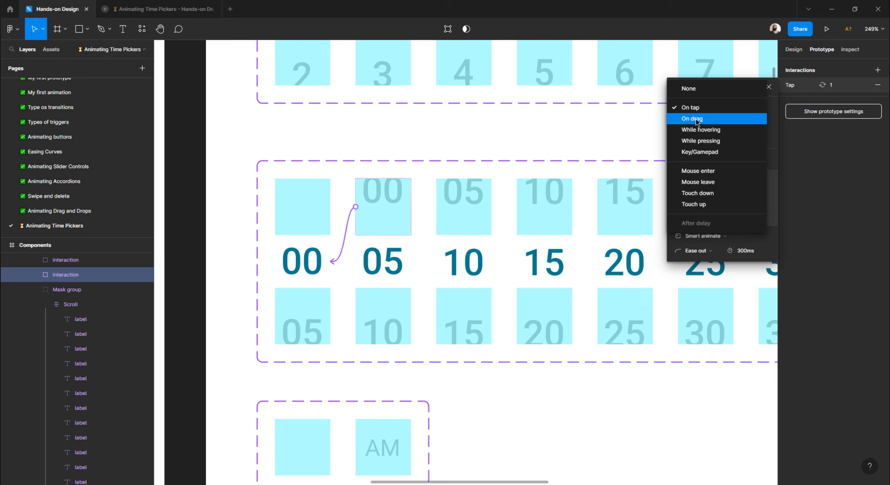
pyautogui.click(696, 119)
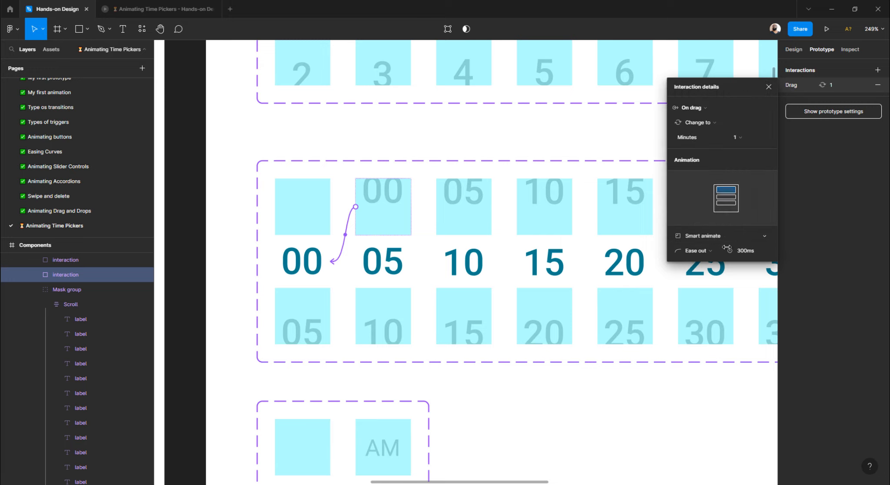
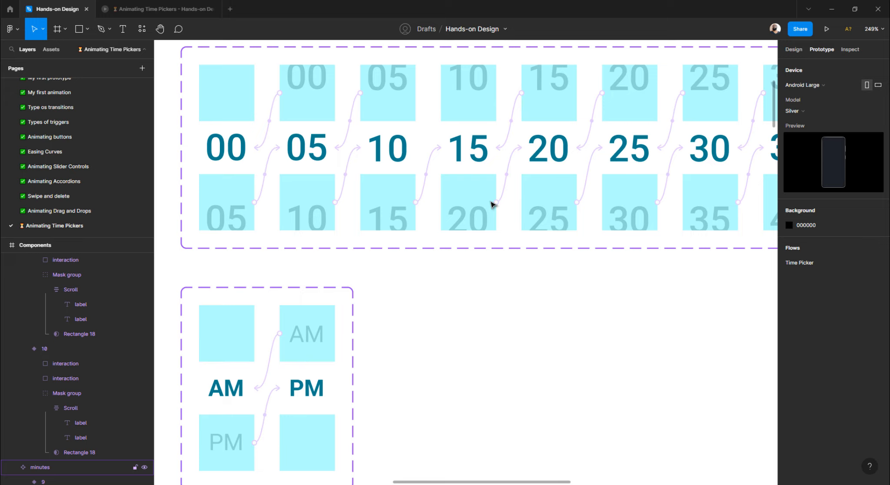
pyautogui.scroll(3, 288, 167)
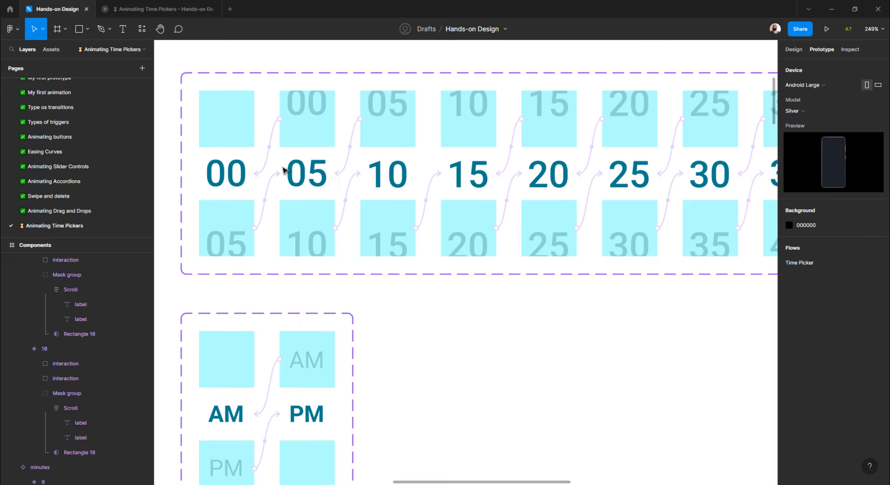
# - Examine the drag links across the minutes and am pm sets, including the variants up to 40, and the Test frame
pyautogui.hscroll(1, 286, 169)
pyautogui.hscroll(5, 478, 173)
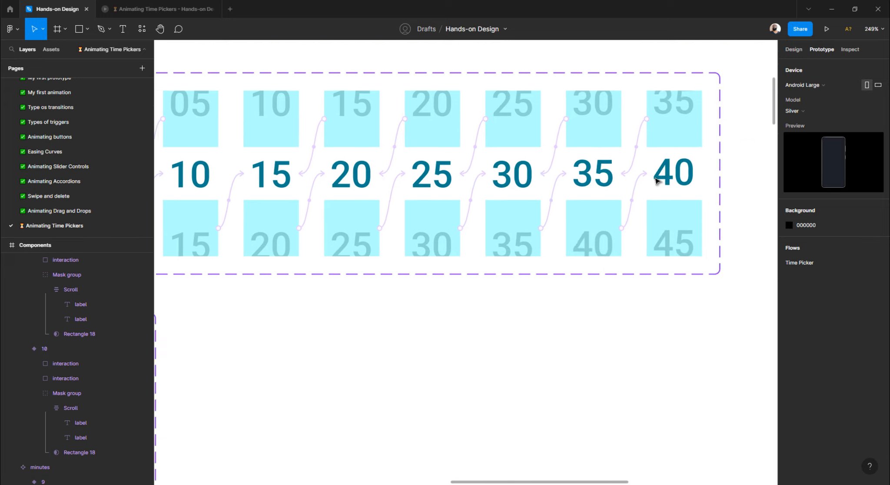
pyautogui.hscroll(-2, 655, 180)
pyautogui.hscroll(-6, 656, 176)
pyautogui.scroll(-4, 391, 219)
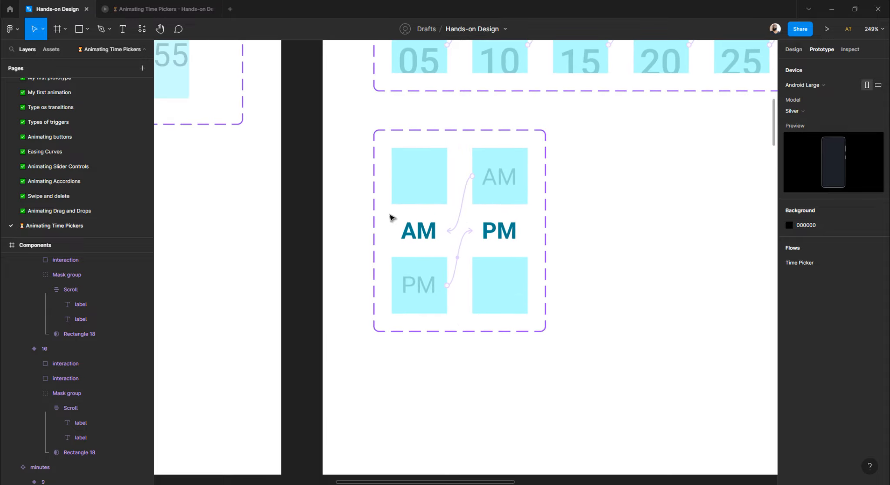
pyautogui.scroll(-8, 450, 213)
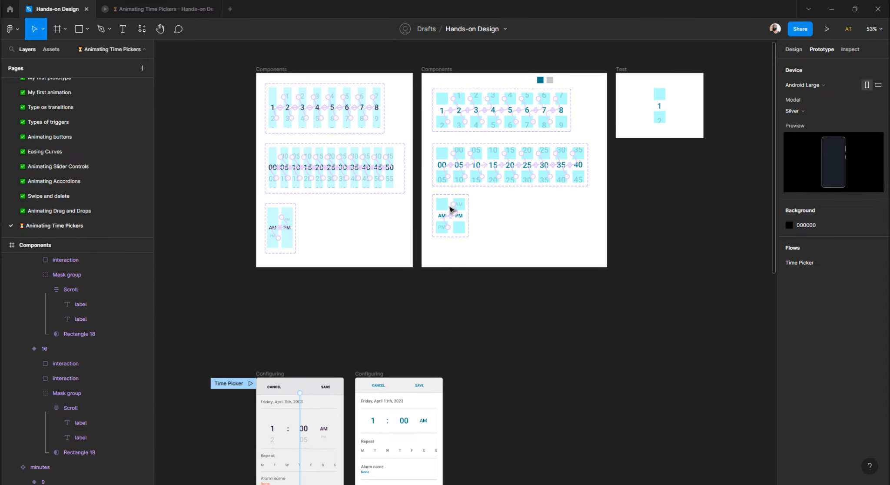
pyautogui.hscroll(1, 450, 208)
pyautogui.scroll(1, 450, 208)
pyautogui.scroll(-2, 452, 209)
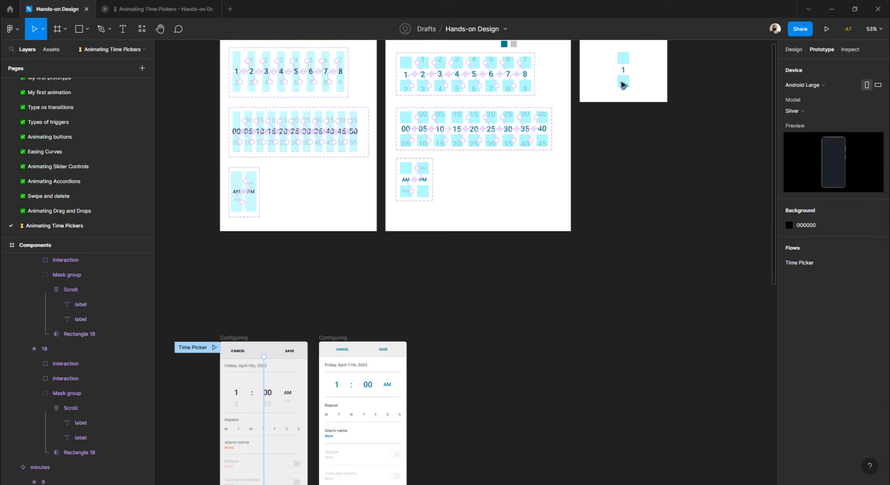
pyautogui.scroll(1, 551, 117)
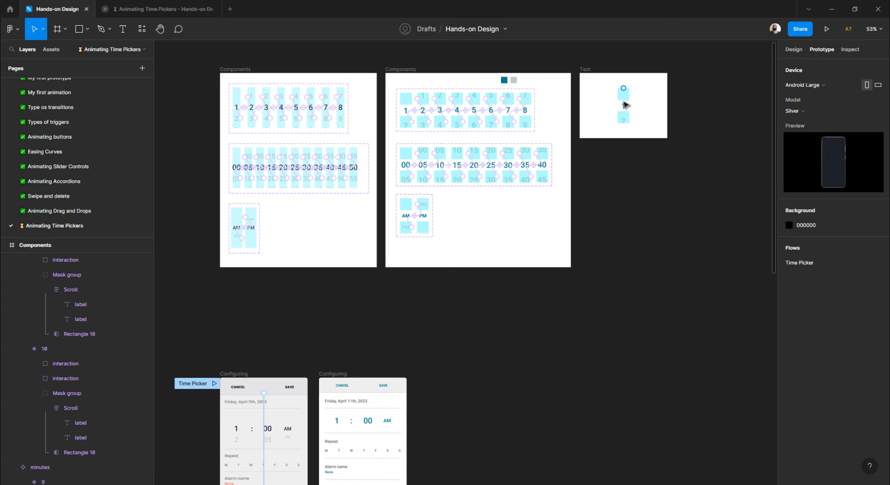
pyautogui.scroll(1, 619, 126)
# - Delete the group of two colour swatches above the hour set in the second Components frame
pyautogui.click(794, 49)
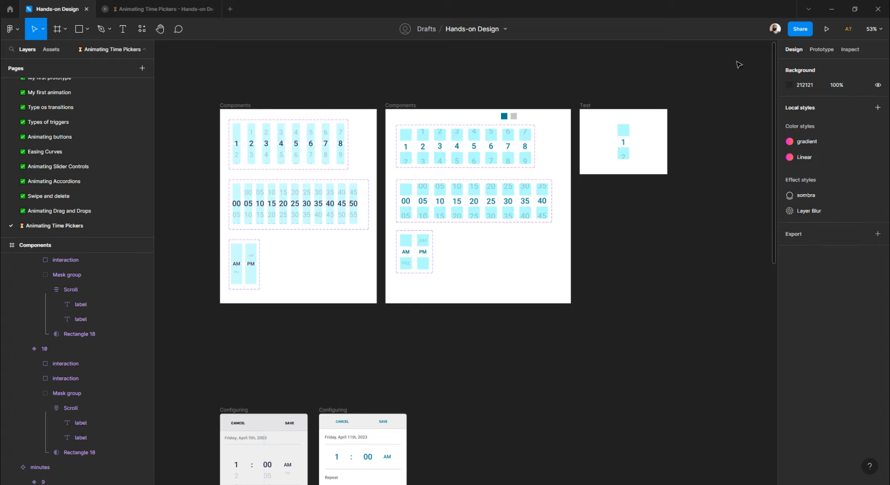
pyautogui.scroll(1, 454, 135)
pyautogui.keyDown('ctrl'); pyautogui.scroll(3, 509, 128); pyautogui.keyUp('ctrl')
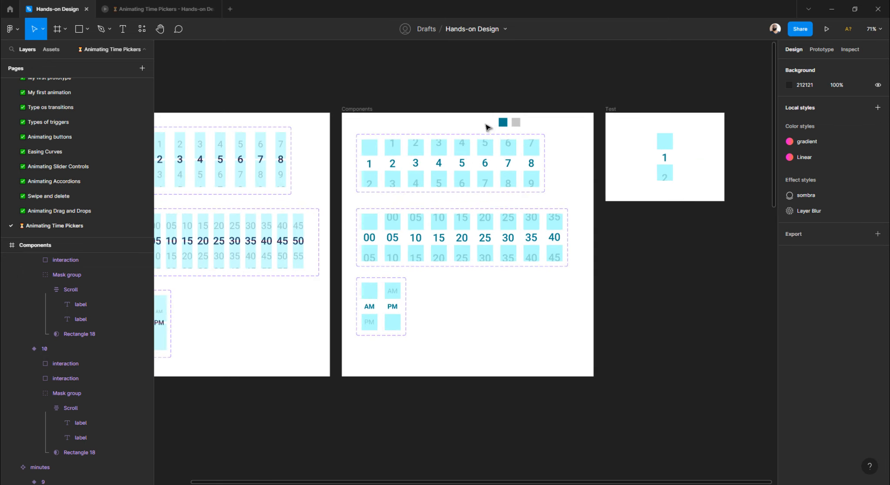
pyautogui.click(503, 125)
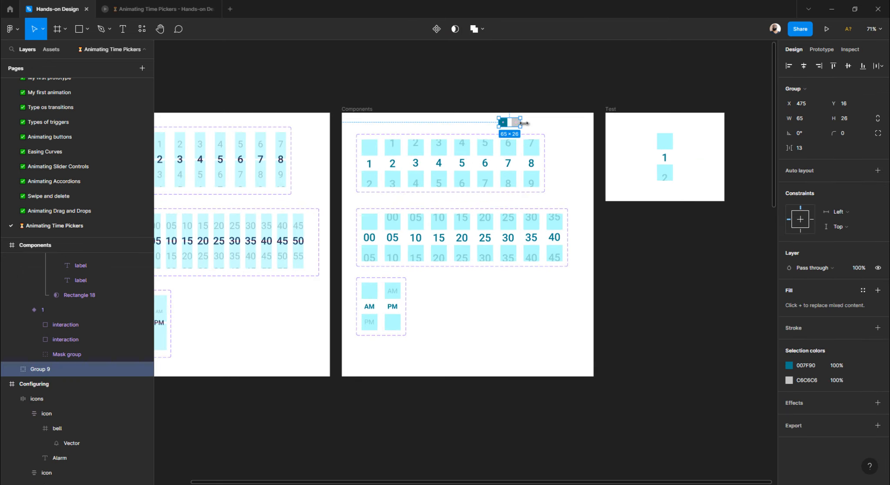
pyautogui.click(524, 124)
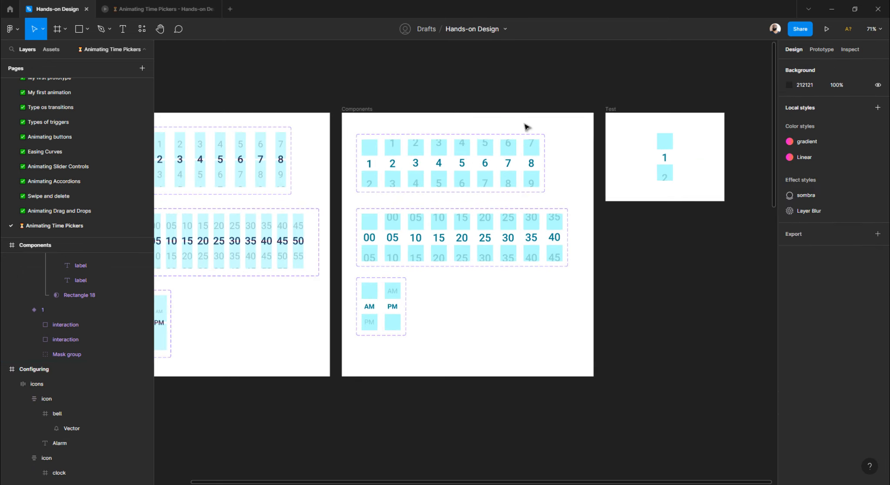
# - Set the opacity of the 00FFFF interaction squares throughout the second Components frame to 0%
pyautogui.click(356, 109)
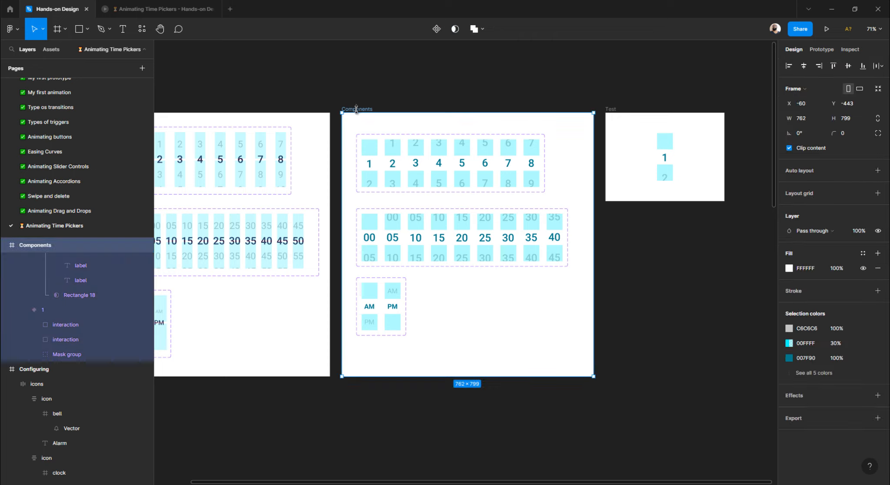
pyautogui.click(840, 346)
pyautogui.press('Return')
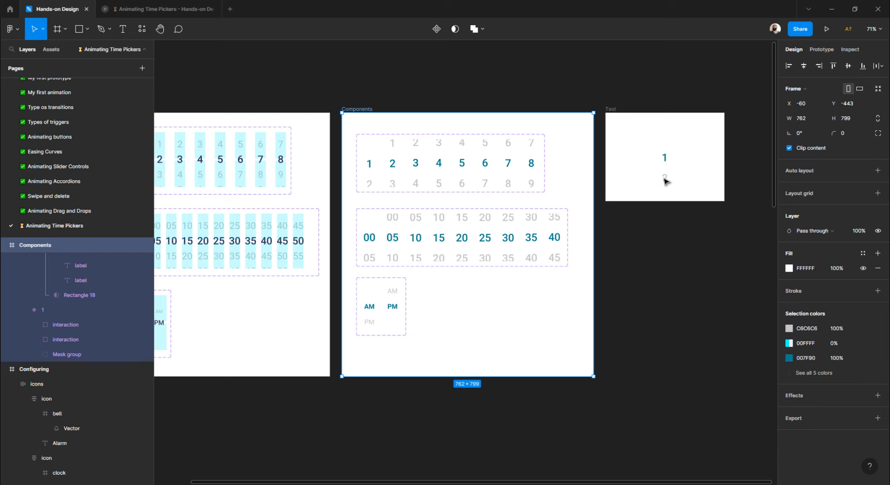
# - Move the Test frame's hour picker to X 48 and place instances of the 00 minutes variant and the AM variant beside it
pyautogui.click(664, 163)
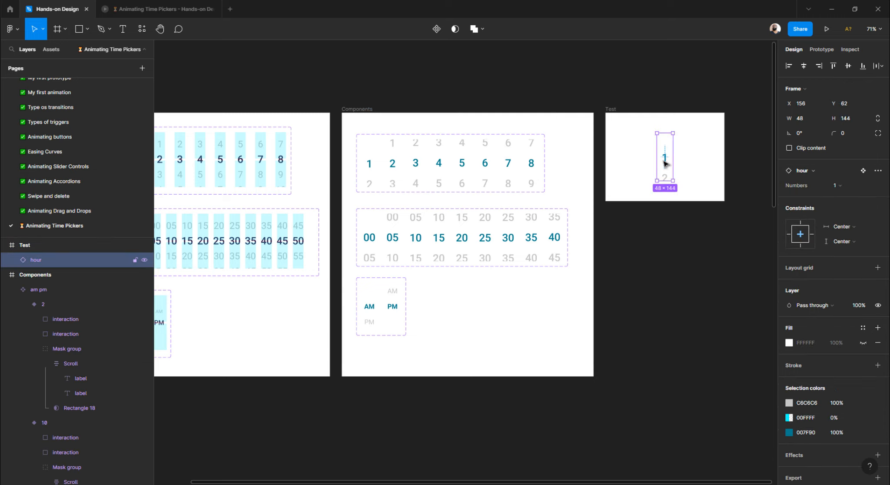
pyautogui.moveTo(665, 162); pyautogui.dragTo(629, 166)
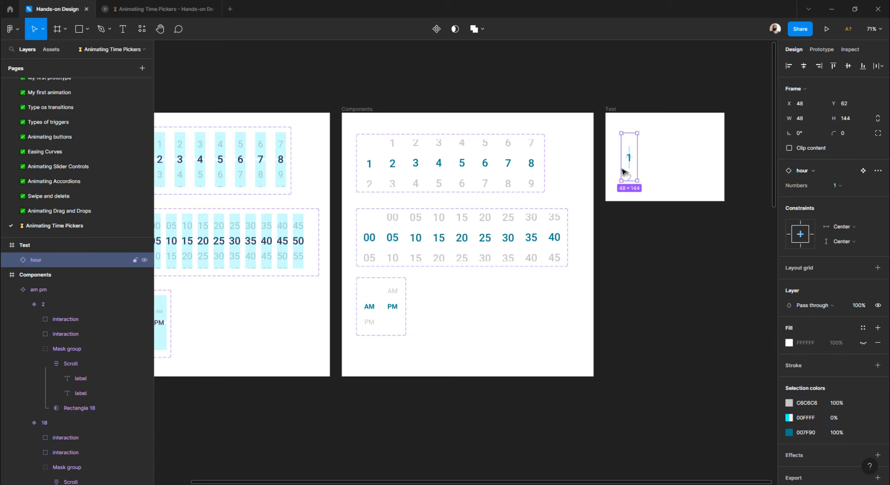
pyautogui.click(393, 237)
pyautogui.click(373, 243)
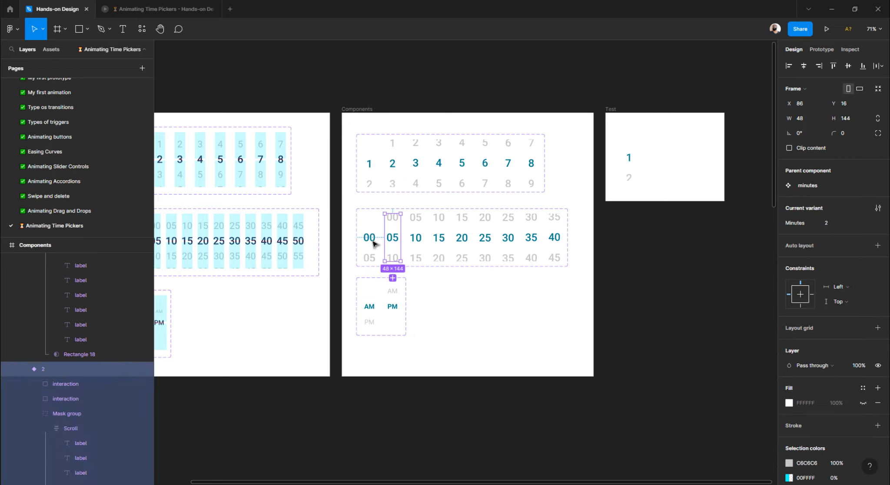
pyautogui.doubleClick(374, 242)
pyautogui.click(351, 264)
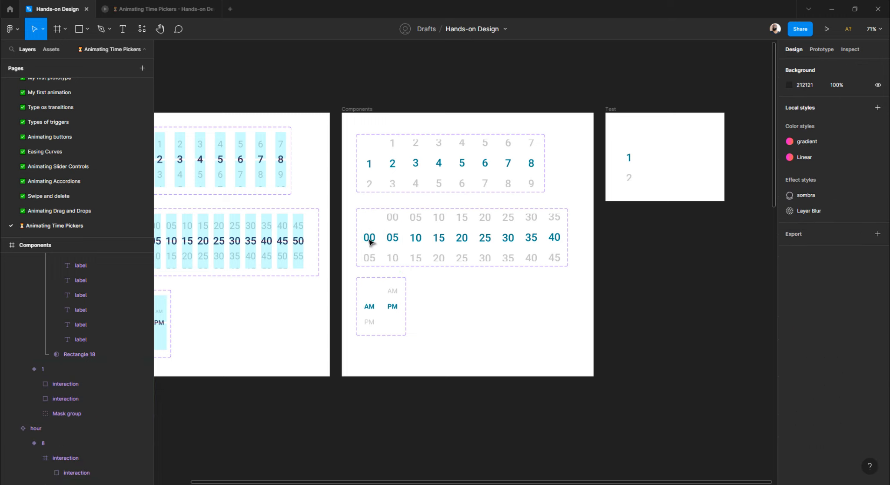
pyautogui.doubleClick(370, 240)
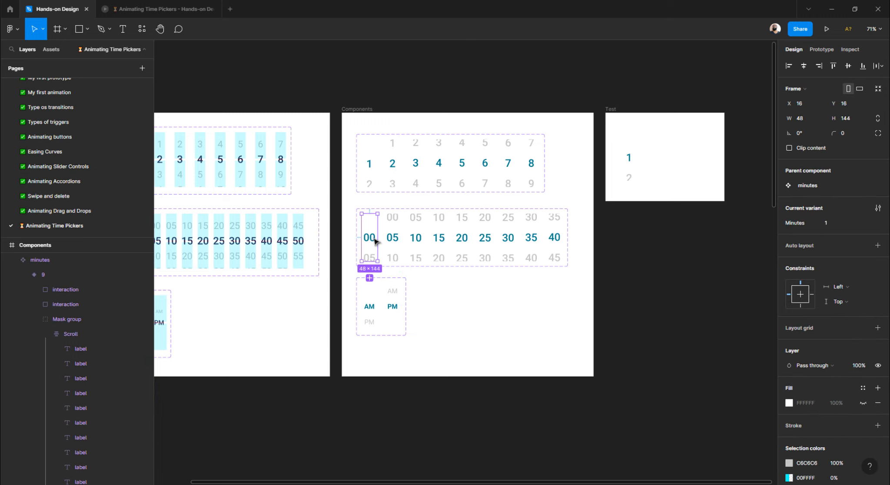
pyautogui.click(354, 262)
pyautogui.doubleClick(373, 237)
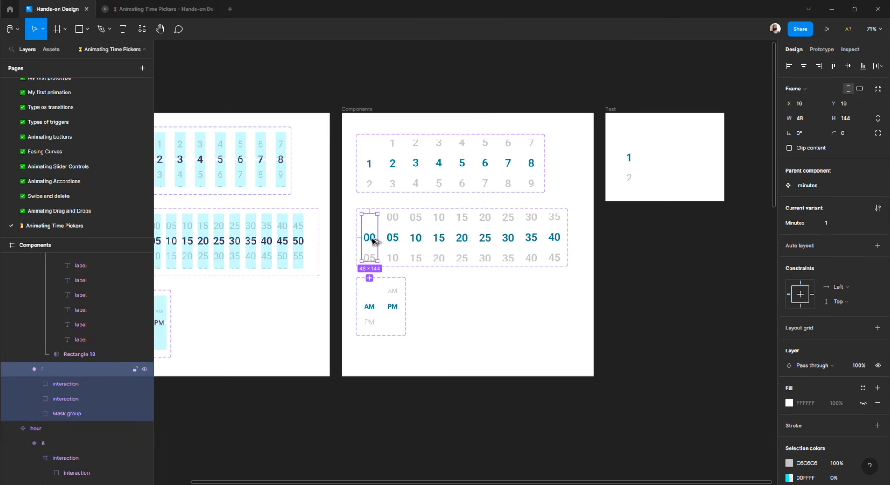
pyautogui.moveTo(374, 240); pyautogui.dragTo(668, 167)
pyautogui.doubleClick(370, 307)
pyautogui.moveTo(370, 307); pyautogui.dragTo(696, 164)
# - Wrap the hour, minutes and am pm pickers in the Test frame in one horizontal auto layout with centre alignment
pyautogui.moveTo(625, 137); pyautogui.dragTo(707, 179)
pyautogui.hotkey('ctrl', 'z')
pyautogui.click(624, 135)
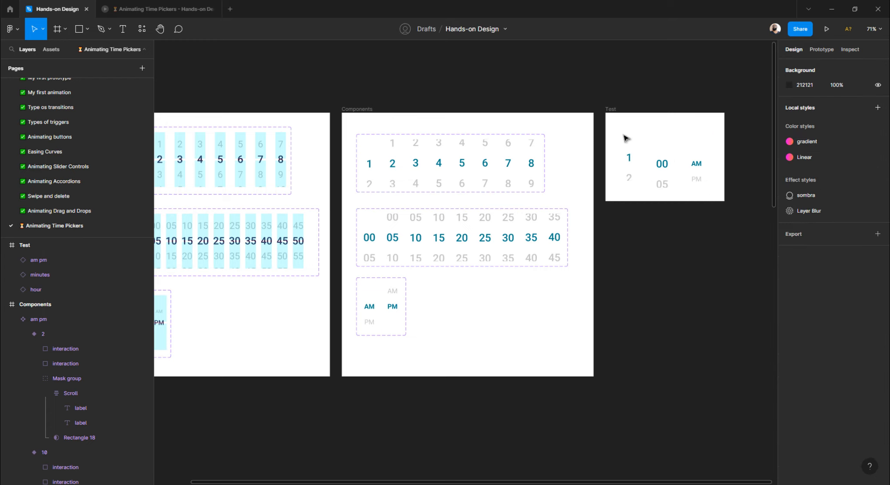
pyautogui.moveTo(625, 137); pyautogui.dragTo(717, 185)
pyautogui.hotkey('shift', 'a')
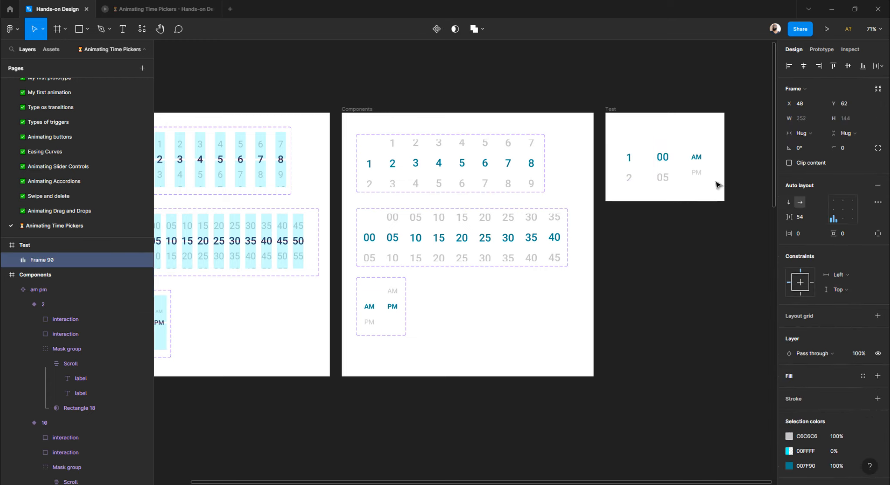
pyautogui.click(844, 212)
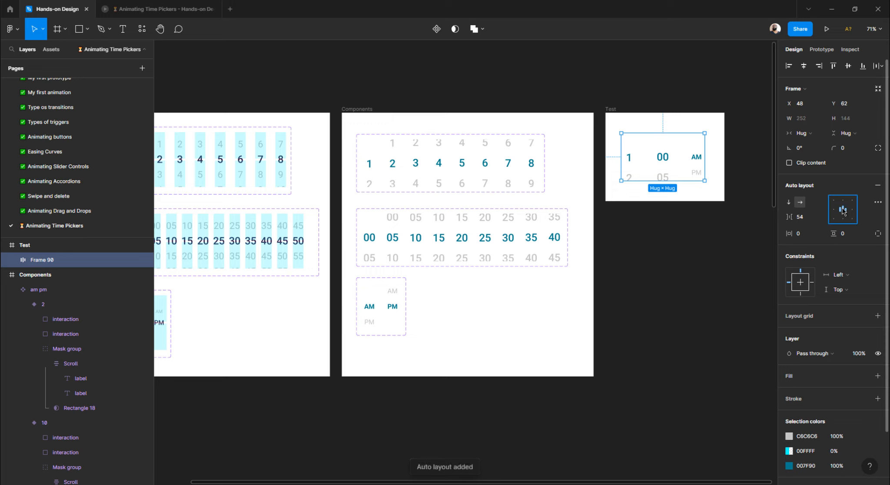
pyautogui.click(707, 222)
# - Add a ":" text above the pickers in the Test frame, reusing the style of the hour picker's 1 label
pyautogui.scroll(4, 628, 175)
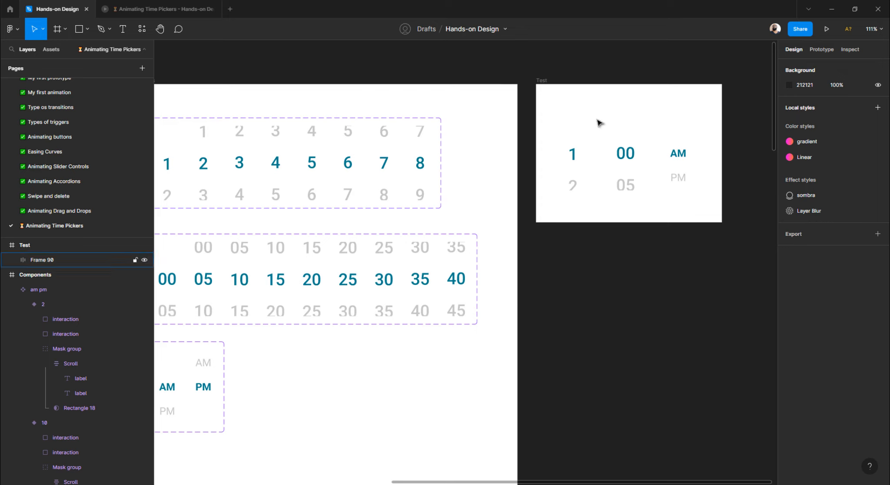
pyautogui.keyDown('ctrl'); pyautogui.click(577, 160); pyautogui.keyUp('ctrl')
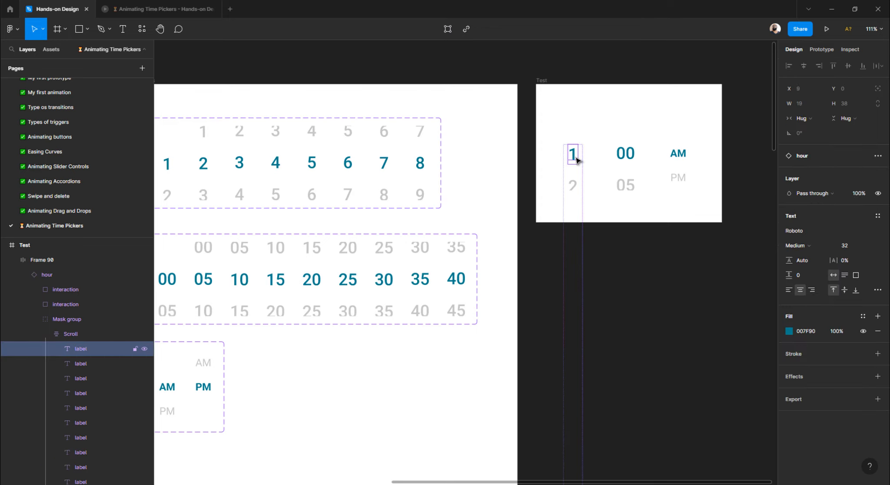
pyautogui.doubleClick(575, 157)
pyautogui.hotkey('ctrl', 'c')
pyautogui.press('Escape')
pyautogui.press('t')
pyautogui.click(601, 107)
pyautogui.hotkey('ctrl', 'v')
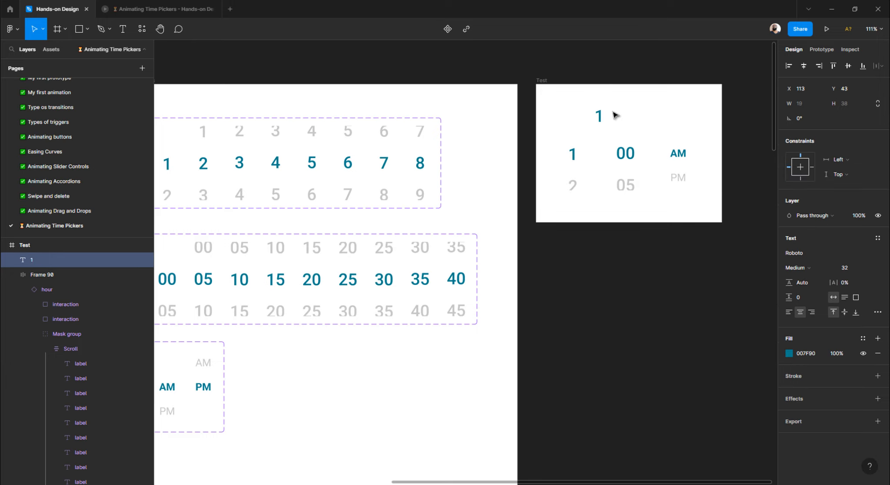
pyautogui.press('BackSpace')
pyautogui.write(':')
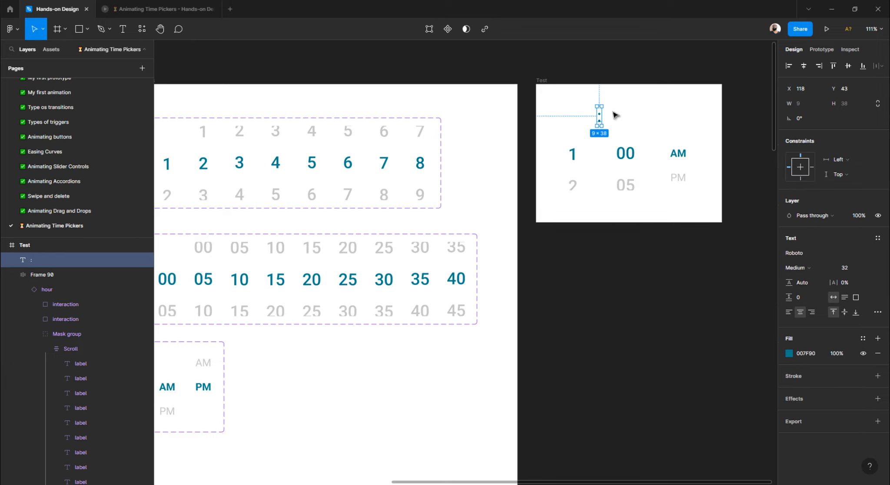
pyautogui.click(625, 114)
pyautogui.moveTo(600, 123)
pyautogui.mouseDown()
pyautogui.moveTo(600, 162)
pyautogui.moveTo(578, 159)
pyautogui.moveTo(577, 180)
pyautogui.moveTo(578, 134)
pyautogui.moveTo(600, 132)
pyautogui.mouseUp()
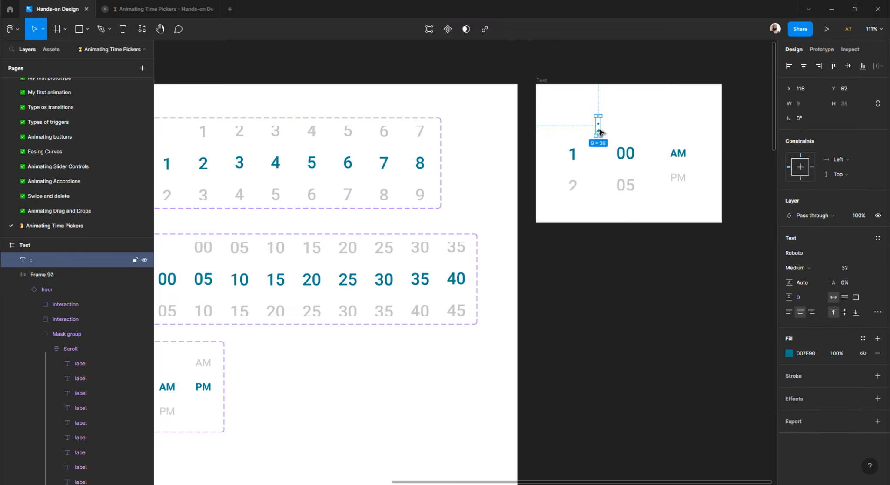
pyautogui.click(626, 117)
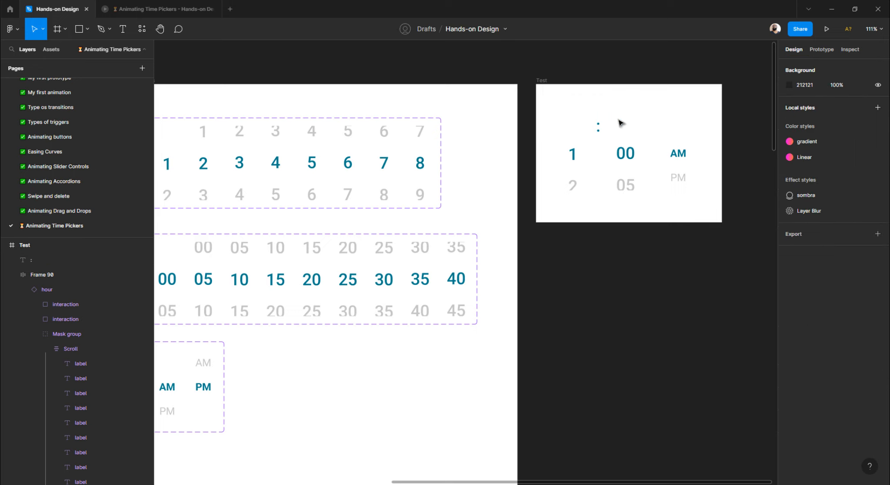
# - Move the ":" text into the picker auto layout, between the hour and the minutes
pyautogui.click(599, 132)
pyautogui.moveTo(599, 127)
pyautogui.mouseDown()
pyautogui.moveTo(592, 163)
pyautogui.moveTo(582, 160)
pyautogui.moveTo(589, 123)
pyautogui.mouseUp()
pyautogui.press('Delete')
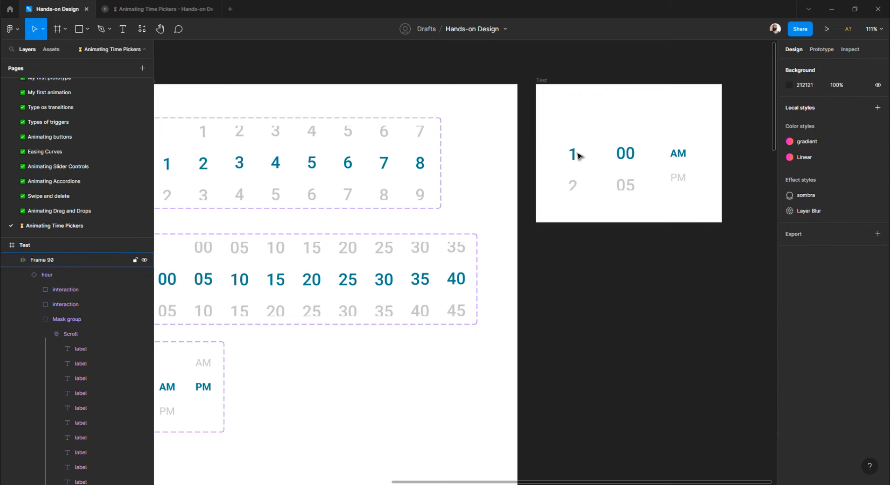
pyautogui.click(575, 159)
pyautogui.hotkey('ctrl', 'v')
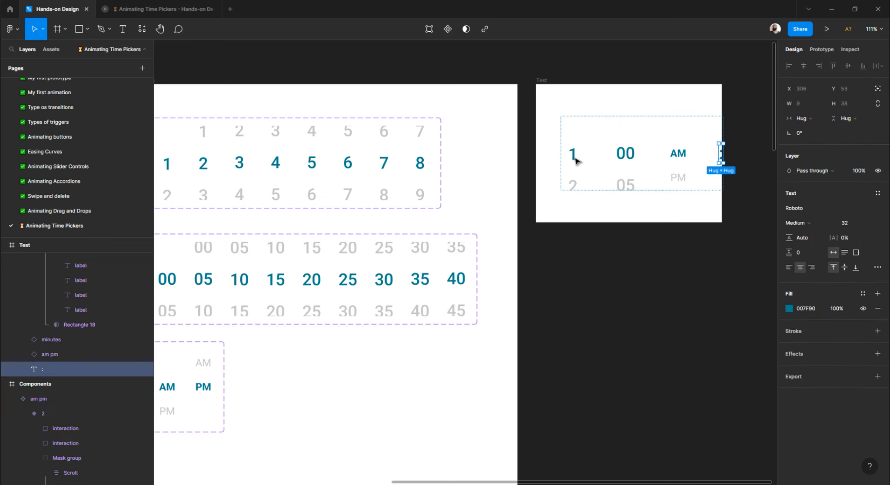
pyautogui.press('Left')
pyautogui.press('Left')
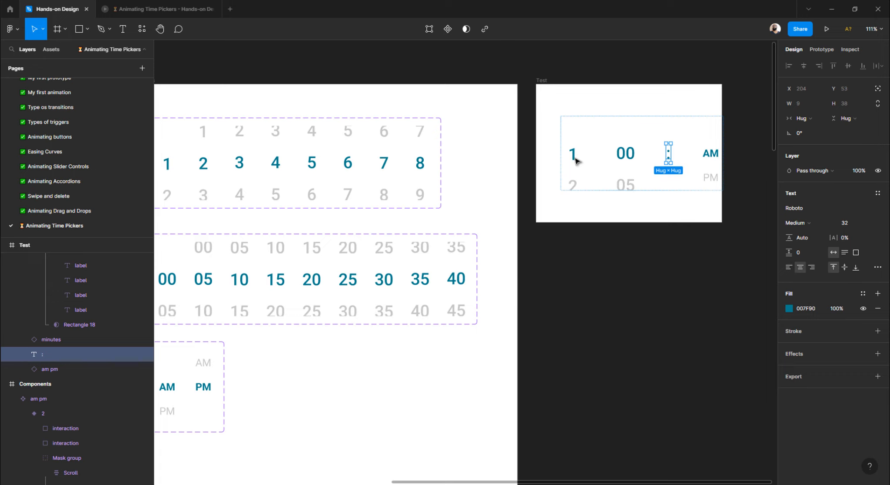
pyautogui.click(608, 228)
# - Centre the auto layout row of pickers horizontally within the Test frame
pyautogui.click(656, 159)
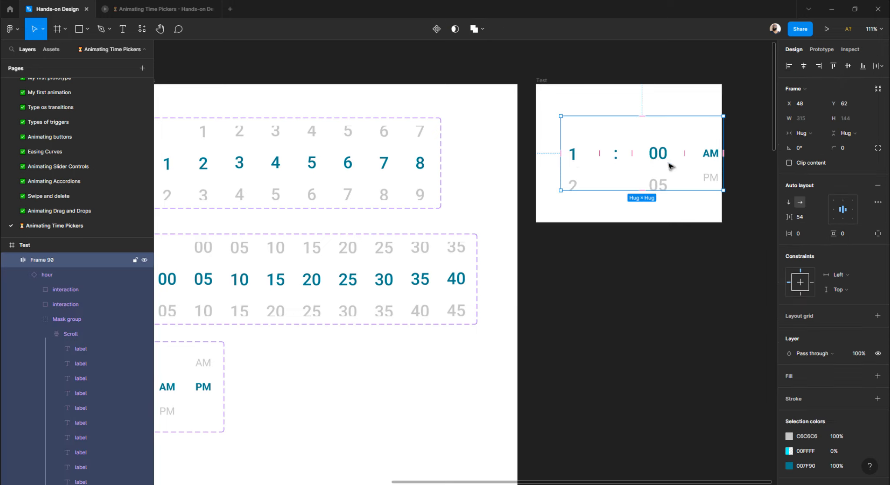
pyautogui.click(805, 66)
pyautogui.click(677, 275)
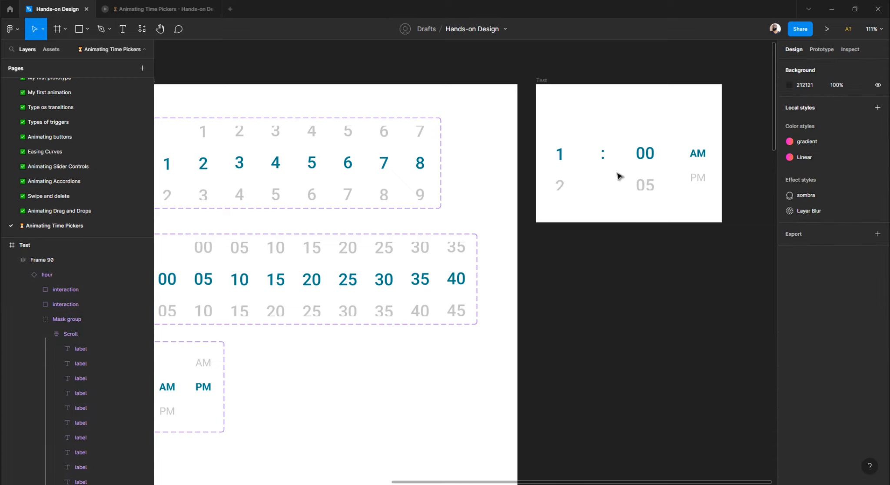
# - Preview the Test frame as a prototype and test scrolling the hour picker to 6 and switching AM to PM
pyautogui.click(542, 80)
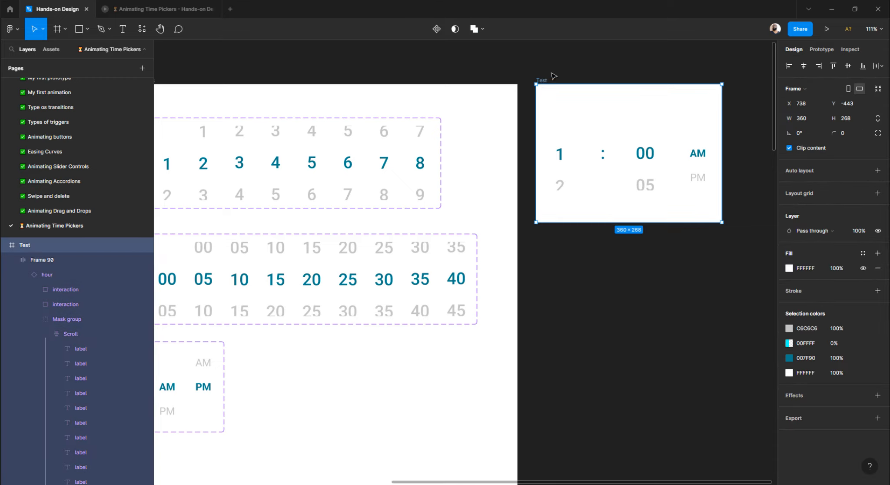
pyautogui.click(174, 9)
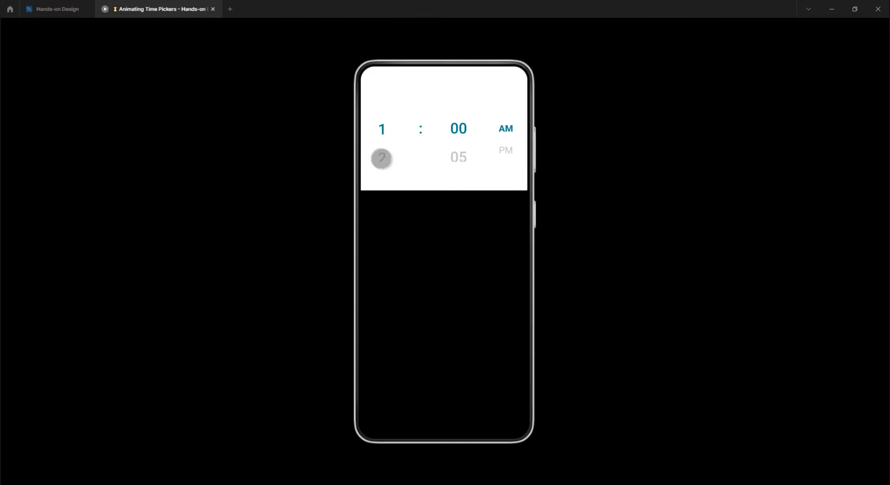
pyautogui.moveTo(381, 157); pyautogui.dragTo(388, 121)
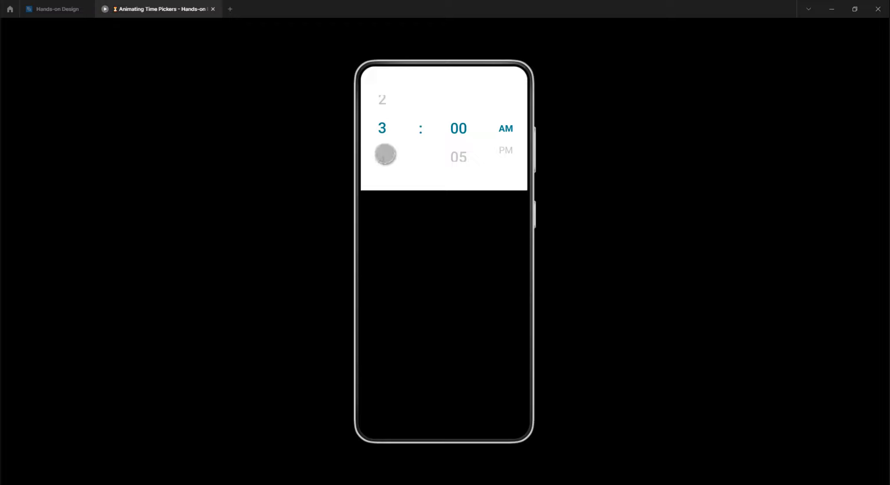
pyautogui.moveTo(384, 153); pyautogui.dragTo(389, 126)
pyautogui.moveTo(460, 161); pyautogui.dragTo(514, 132)
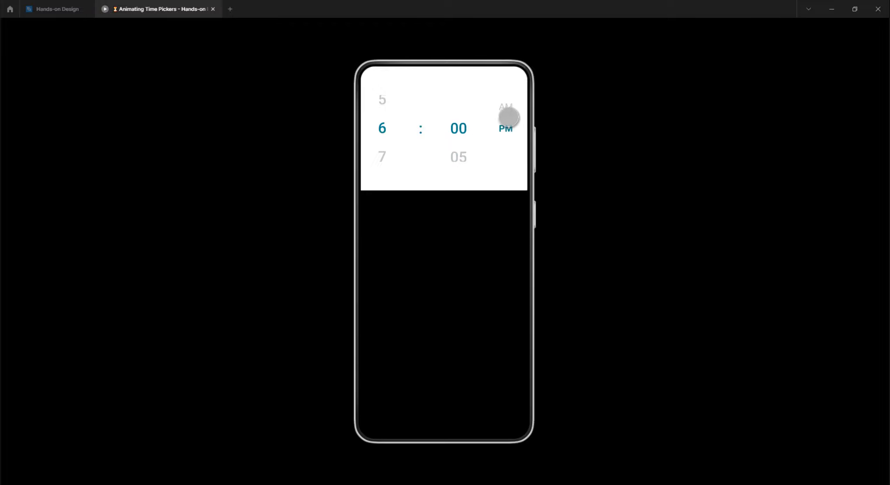
# - In the am pm component, set the trigger of the interaction over the PM variant's AM label to On drag
pyautogui.moveTo(507, 109); pyautogui.dragTo(510, 137)
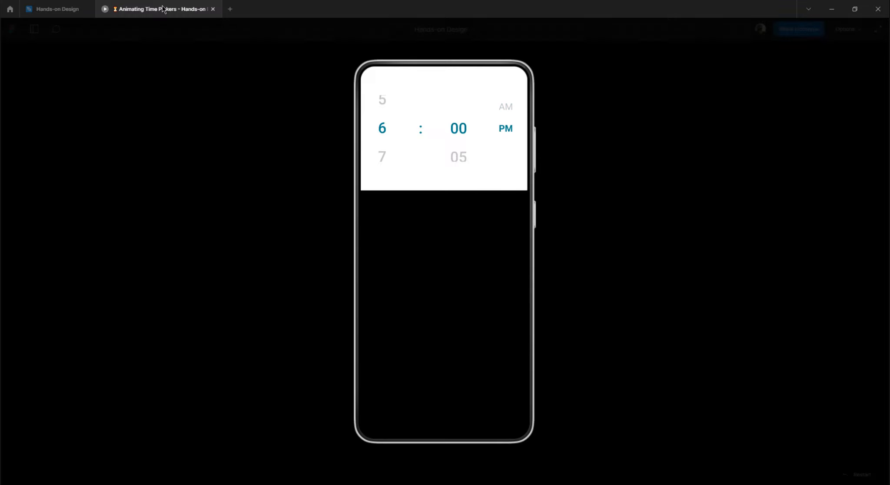
pyautogui.click(56, 10)
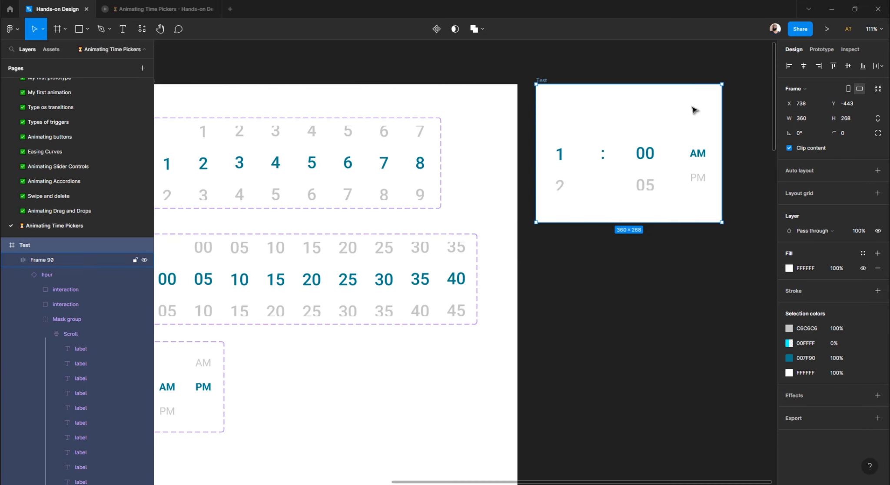
pyautogui.click(828, 48)
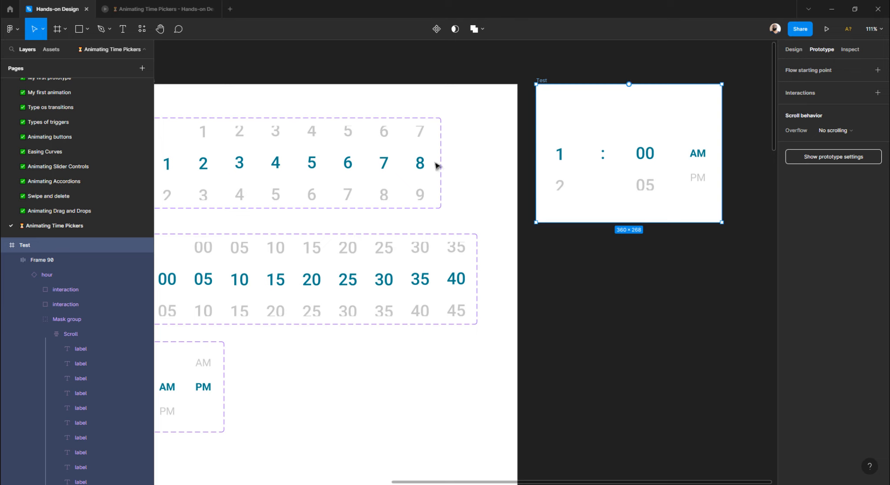
pyautogui.hscroll(-3, 350, 231)
pyautogui.hscroll(-1, 351, 230)
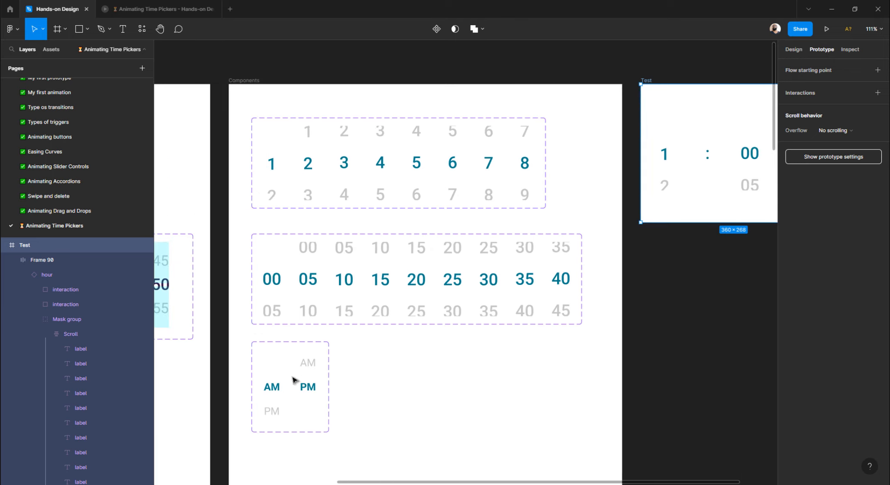
pyautogui.click(277, 389)
pyautogui.click(295, 372)
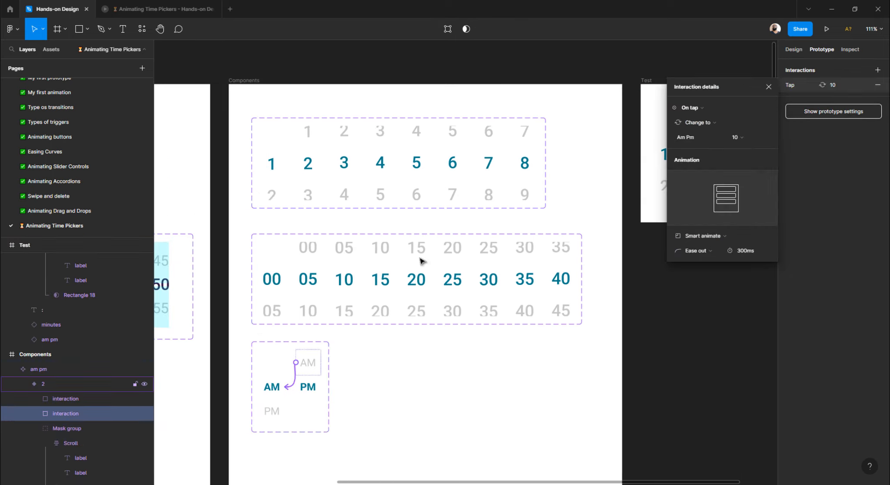
pyautogui.click(694, 109)
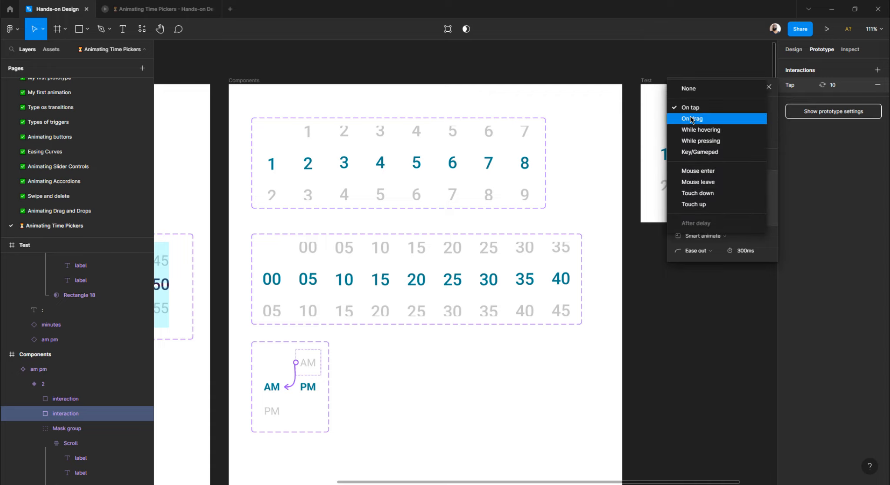
pyautogui.click(691, 118)
# - Preview the prototype again, testing the drag from PM back to AM and the minutes picker
pyautogui.click(162, 9)
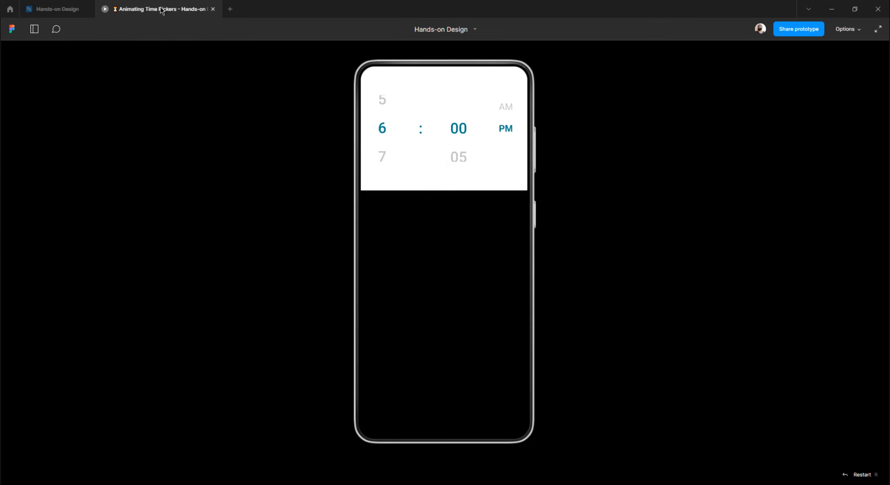
pyautogui.moveTo(503, 126); pyautogui.dragTo(499, 159)
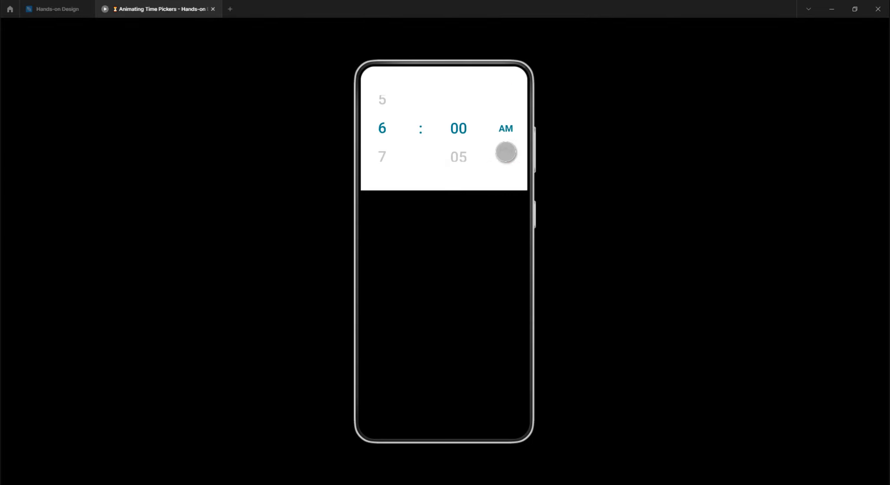
pyautogui.moveTo(506, 104)
pyautogui.mouseDown()
pyautogui.moveTo(508, 156)
pyautogui.moveTo(500, 118)
pyautogui.mouseUp()
pyautogui.moveTo(463, 158)
pyautogui.mouseDown()
pyautogui.moveTo(470, 113)
pyautogui.moveTo(459, 161)
pyautogui.mouseUp()
pyautogui.click(56, 9)
pyautogui.click(709, 363)
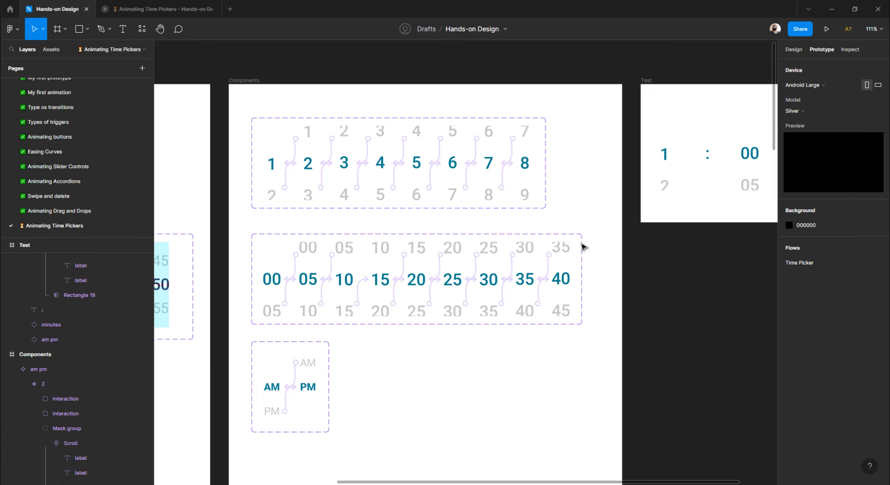
# - Rename the auto layout row of pickers in the Test frame as "time"
pyautogui.keyDown('ctrl'); pyautogui.scroll(-3, 478, 220); pyautogui.keyUp('ctrl')
pyautogui.click(611, 174)
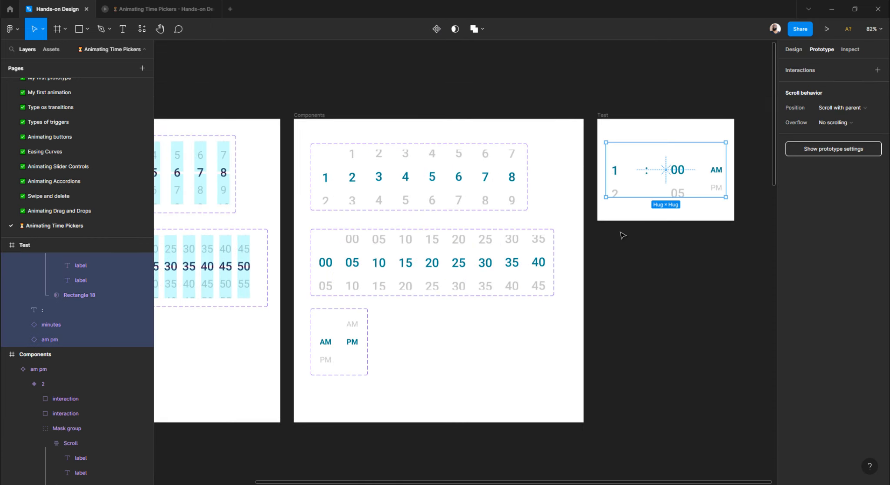
pyautogui.scroll(5, 74, 308)
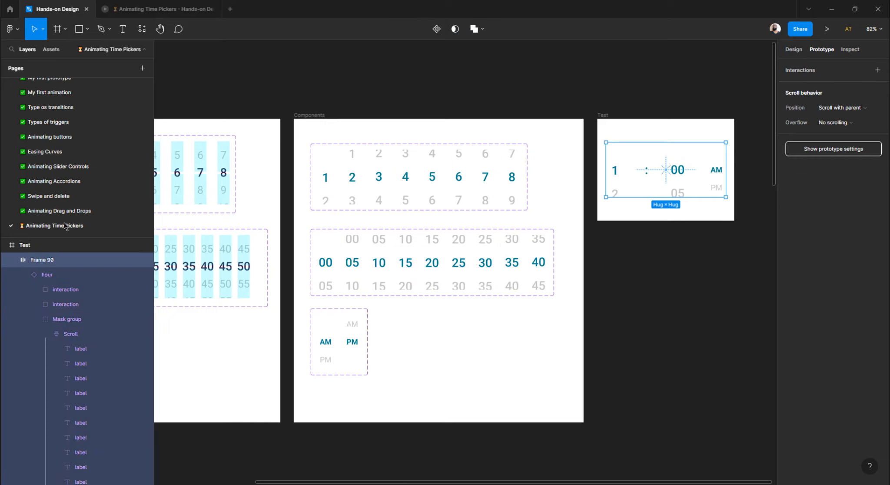
pyautogui.click(11, 260)
pyautogui.doubleClick(42, 260)
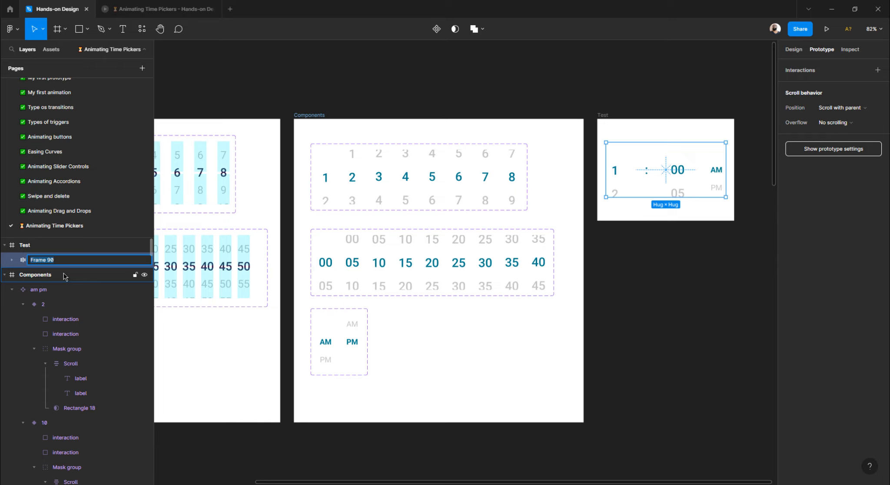
pyautogui.write('time')
pyautogui.press('Return')
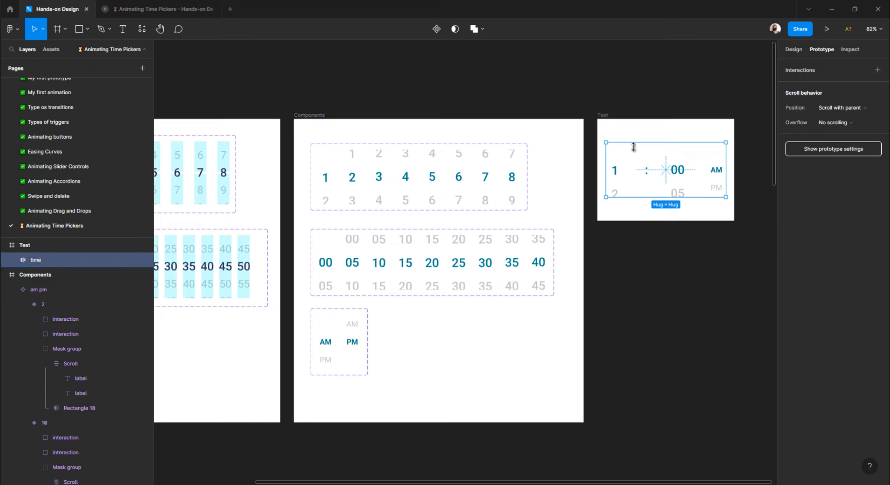
# - Duplicate the time row and move the copy out of the Test frame onto the canvas beside the Configuring screens
pyautogui.scroll(-2, 624, 158)
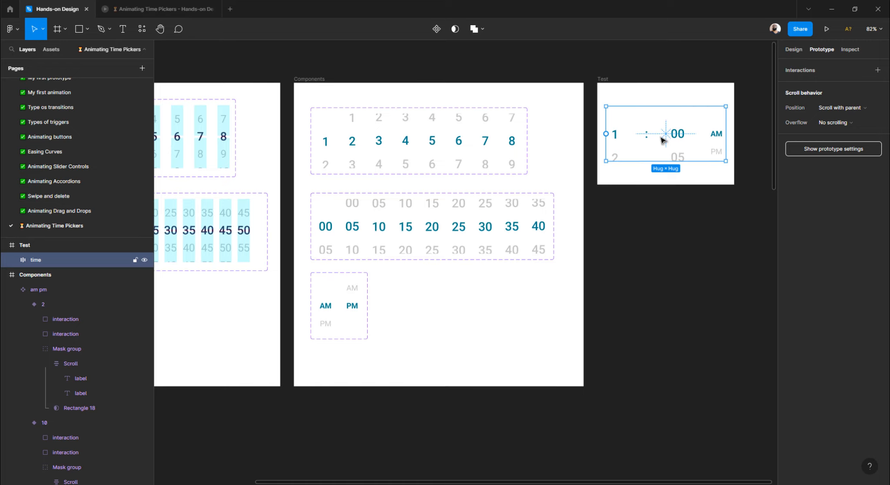
pyautogui.hotkey('ctrl', 'd')
pyautogui.moveTo(678, 137); pyautogui.dragTo(527, 444)
pyautogui.scroll(-8, 526, 368)
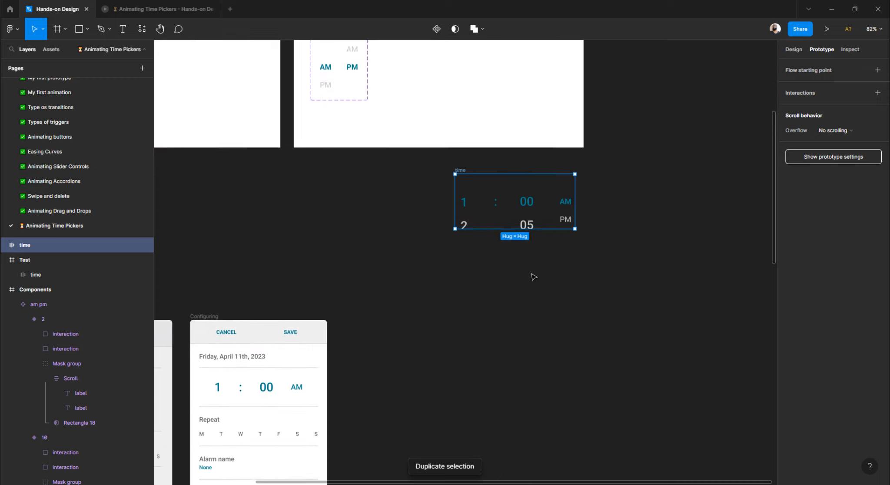
pyautogui.moveTo(526, 188); pyautogui.dragTo(452, 358)
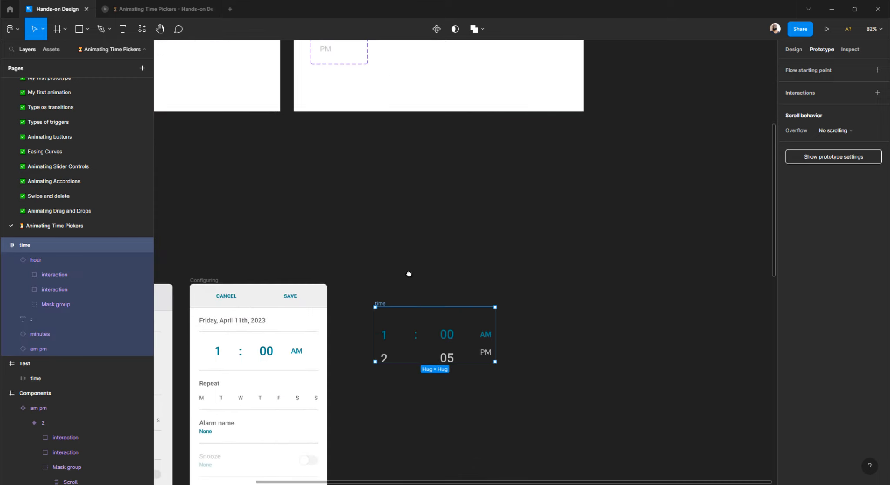
pyautogui.scroll(-4, 408, 272)
pyautogui.hscroll(-4, 408, 272)
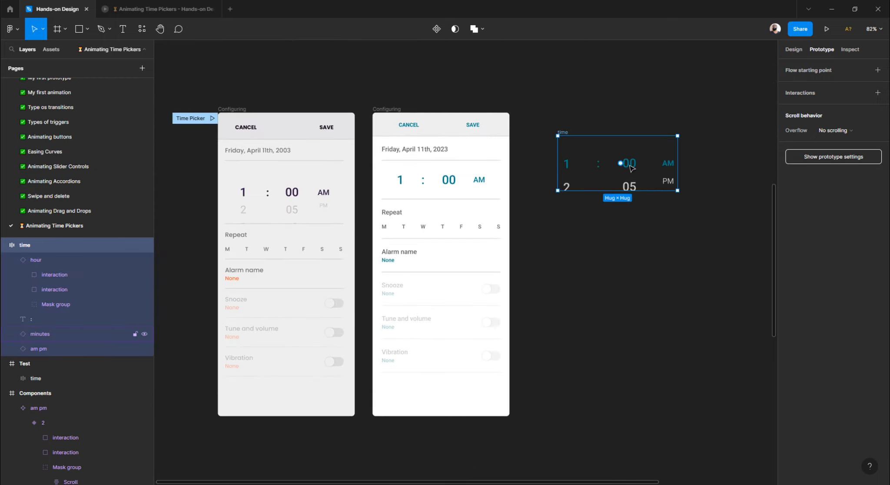
# - Move the Repeat, Alarm name, Snooze, Tune and volume and Vibration content lower in the white Configuring screen
pyautogui.click(444, 179)
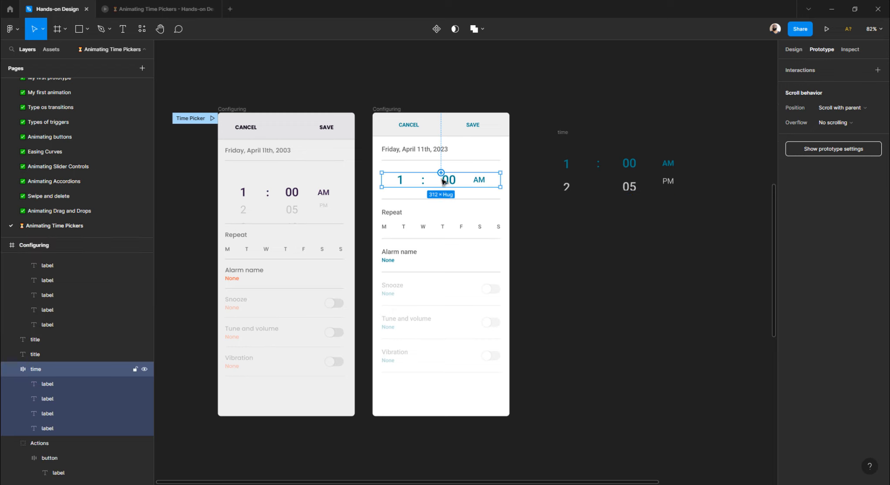
pyautogui.click(547, 259)
pyautogui.moveTo(566, 384); pyautogui.dragTo(385, 200)
pyautogui.hotkey('shift', 'a')
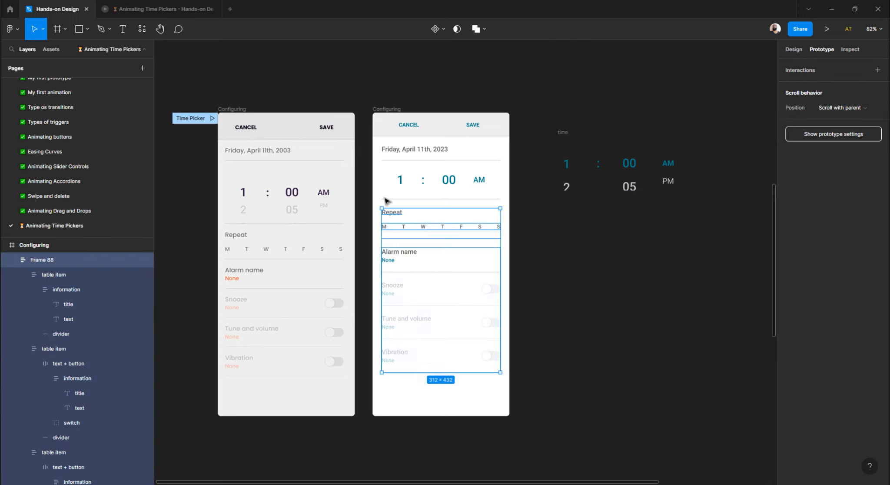
pyautogui.hotkey('shift', 'Down')
pyautogui.hotkey('shift', 'Down')
pyautogui.hotkey('shift', 'Down')
pyautogui.hotkey('shift', 'Down')
pyautogui.hotkey('shift', 'Down')
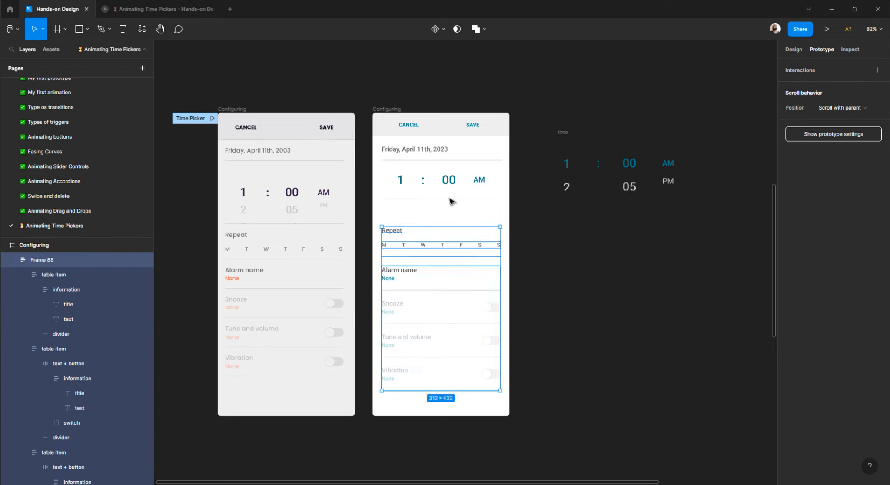
# - Move the divider beneath the static time row down to about Y 268, just above the Repeat section
pyautogui.click(448, 200)
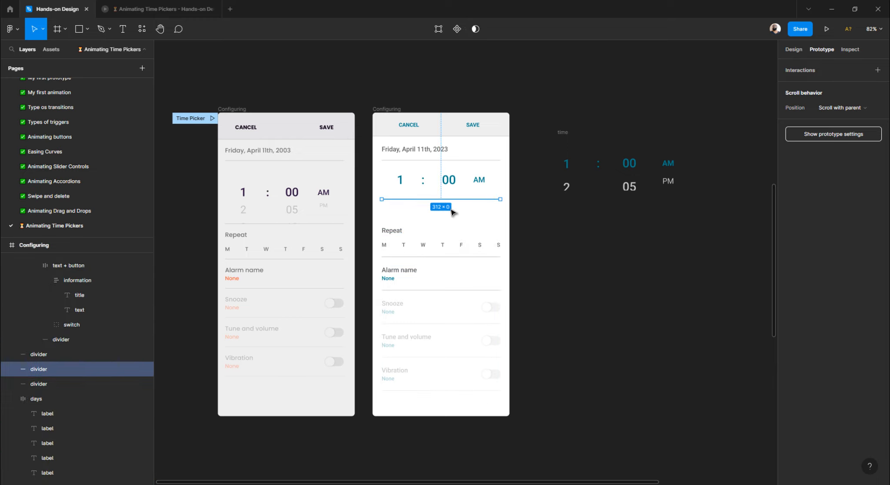
pyautogui.hotkey('shift', 'Down')
pyautogui.hotkey('shift', 'Down')
pyautogui.hotkey('shift', 'Down')
pyautogui.hotkey('shift', 'Down')
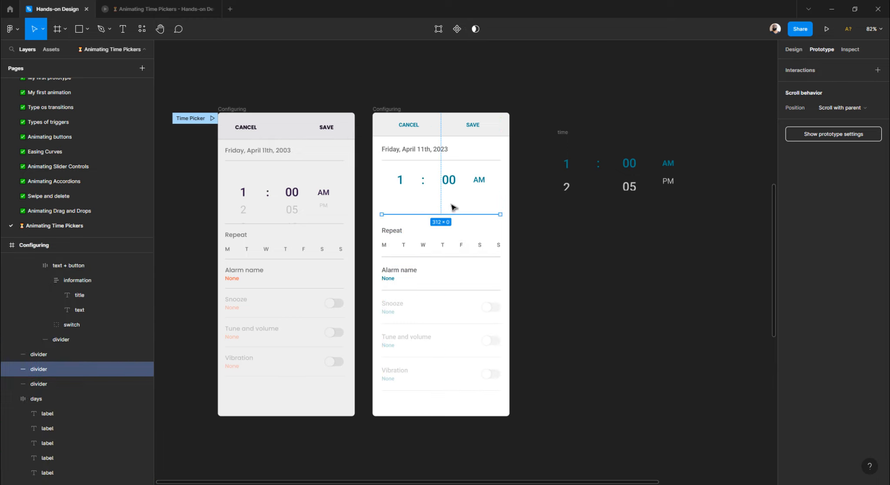
# - Replace the static time row in the white Configuring screen with the copied time picker
pyautogui.click(453, 185)
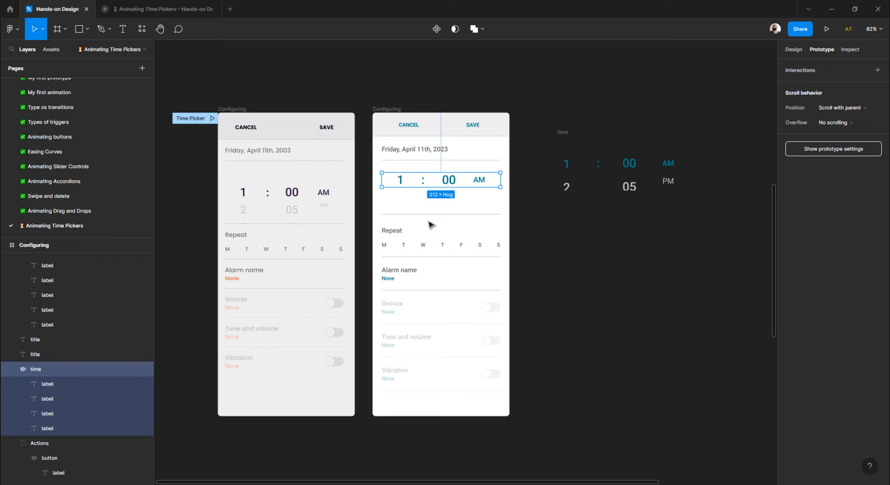
pyautogui.press('Delete')
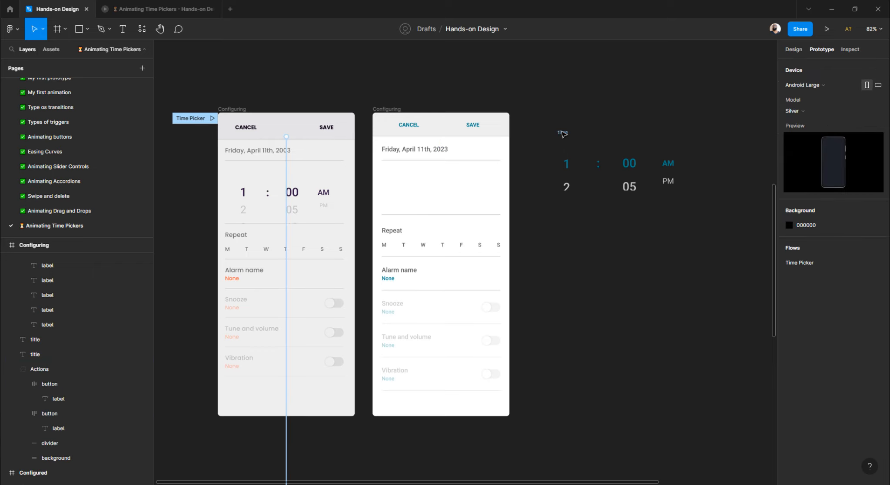
pyautogui.click(794, 49)
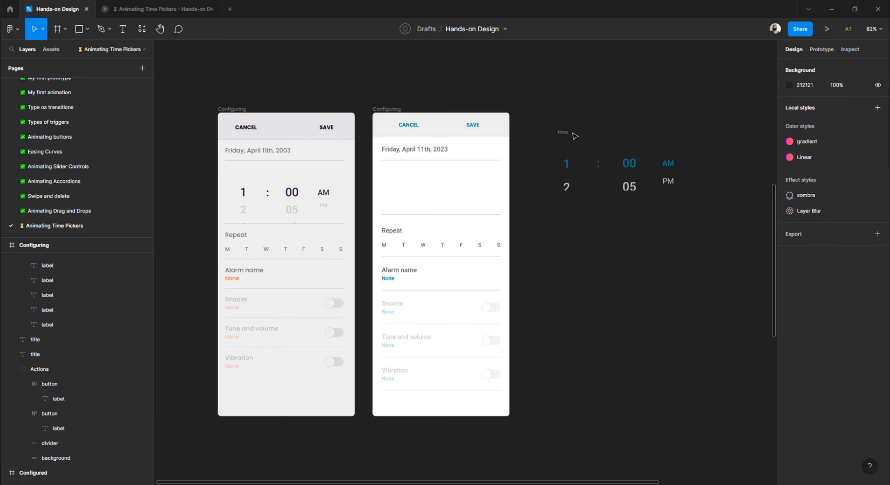
pyautogui.moveTo(559, 144); pyautogui.dragTo(400, 173)
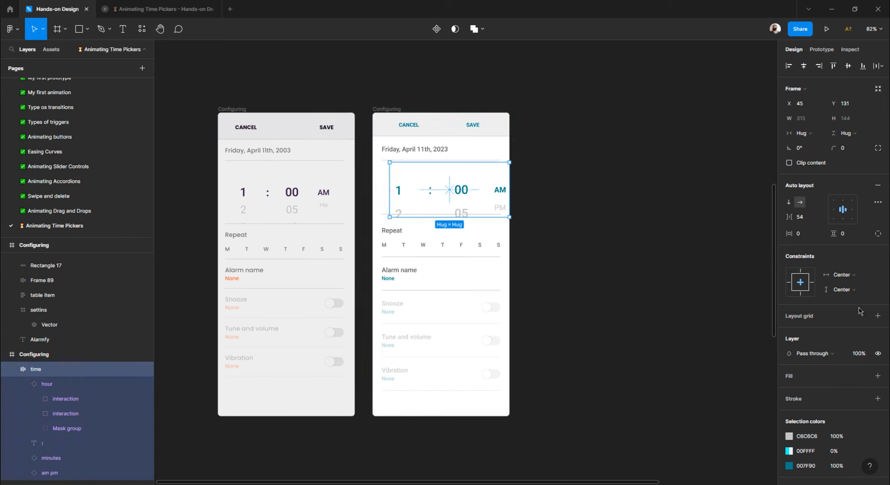
# - Add a solid red FF0000 fill to the time picker frame in the Configuring screen
pyautogui.click(789, 377)
pyautogui.click(789, 390)
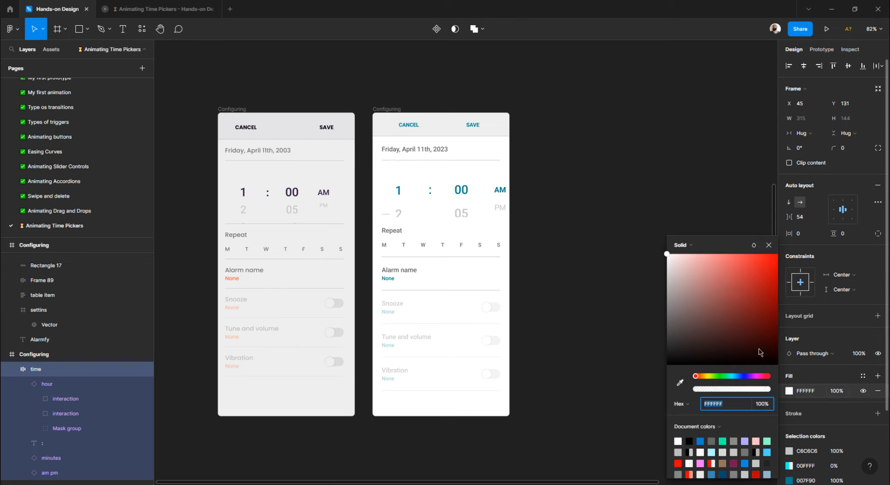
pyautogui.moveTo(760, 352); pyautogui.dragTo(776, 255)
pyautogui.click(675, 189)
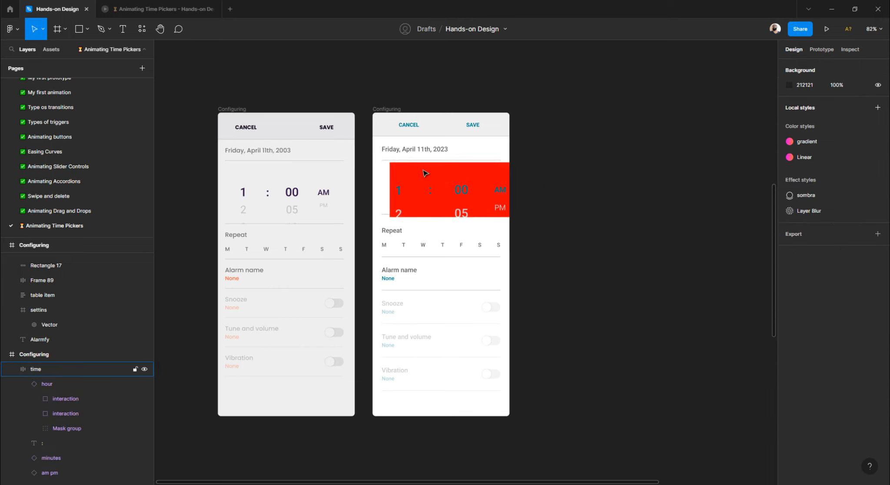
# - Position the time picker at X 22, Y 126 under the date divider and hide its red fill
pyautogui.scroll(5, 425, 173)
pyautogui.click(417, 180)
pyautogui.scroll(5, 457, 163)
pyautogui.click(863, 390)
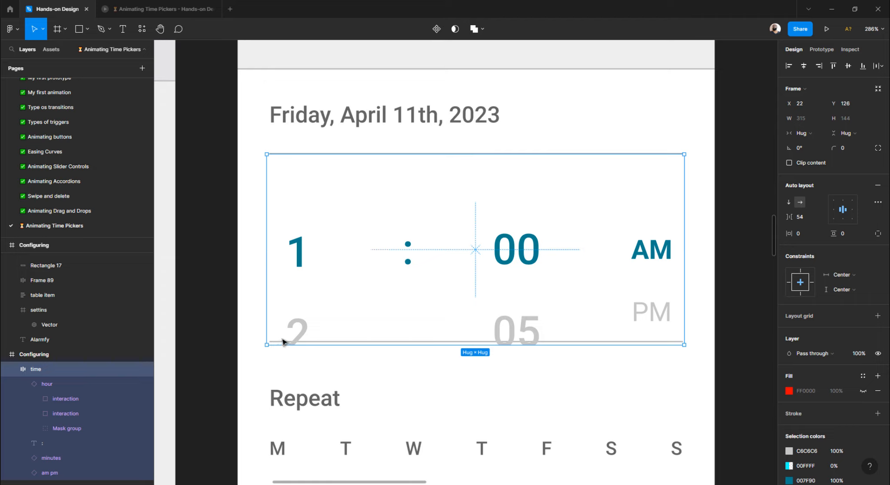
# - Lock the time picker and move the divider crossing its lower edge down to Y 292
pyautogui.hotkey('ctrl', 'shift', 'l')
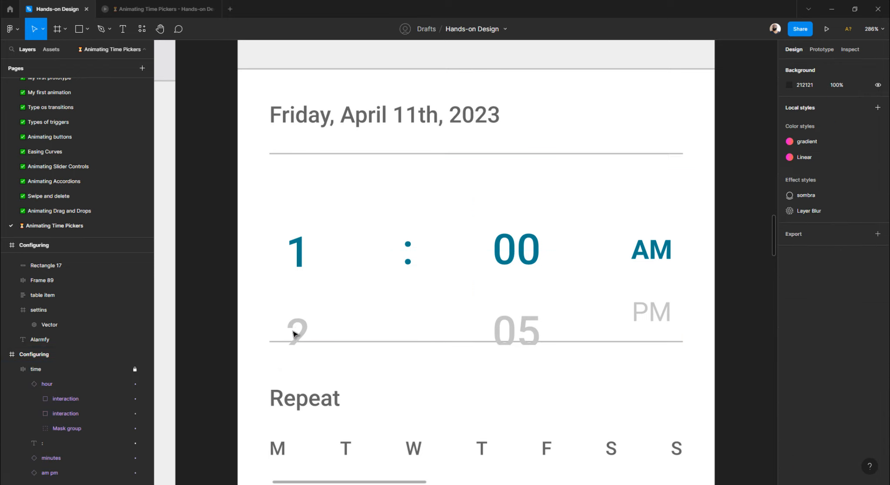
pyautogui.click(310, 343)
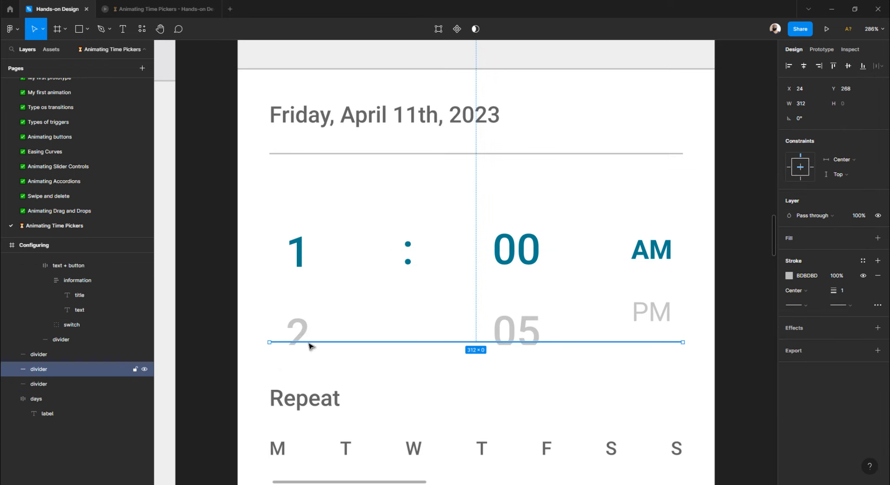
pyautogui.hotkey('shift', 'Down')
pyautogui.hotkey('shift', 'Down')
pyautogui.hotkey('shift', 'Down')
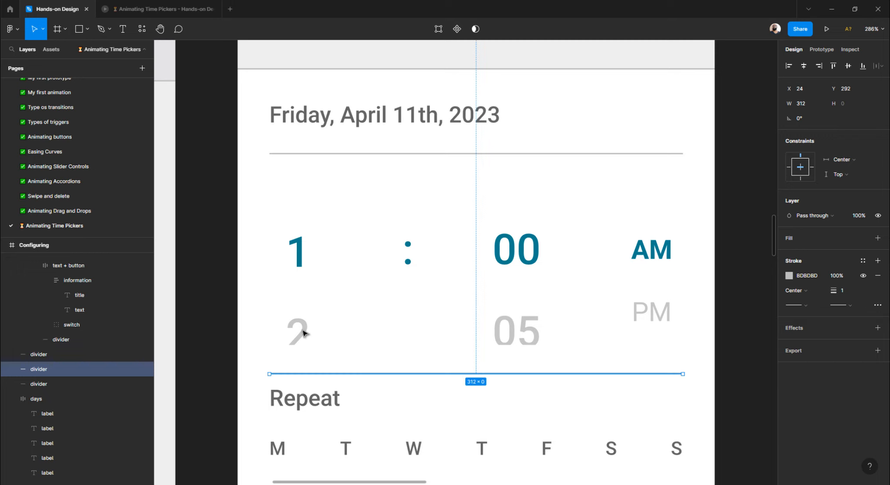
# - Unlock the time picker and make its red fill visible again
pyautogui.rightClick(300, 259)
pyautogui.moveTo(300, 259)
pyautogui.press('Escape')
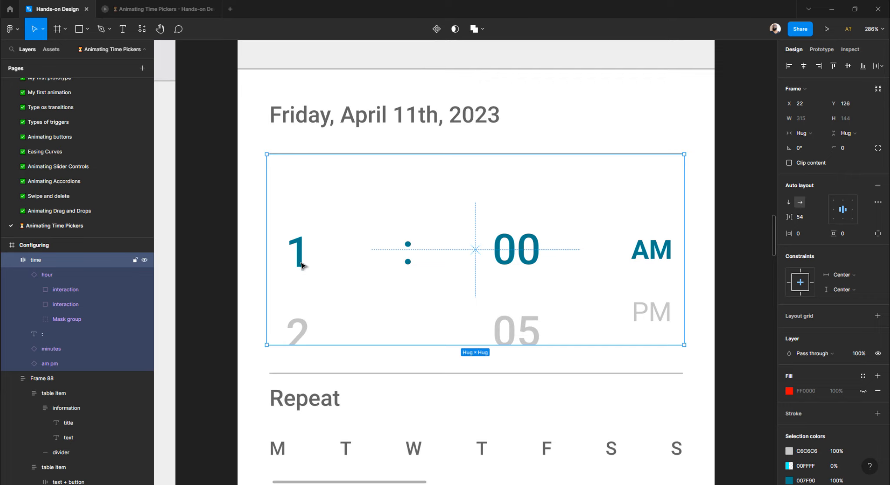
pyautogui.click(258, 349)
pyautogui.click(289, 374)
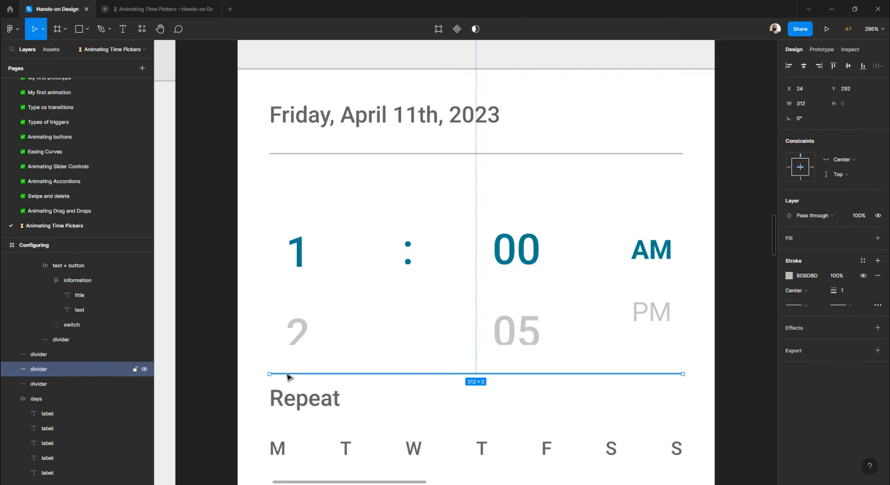
pyautogui.click(299, 318)
pyautogui.click(861, 391)
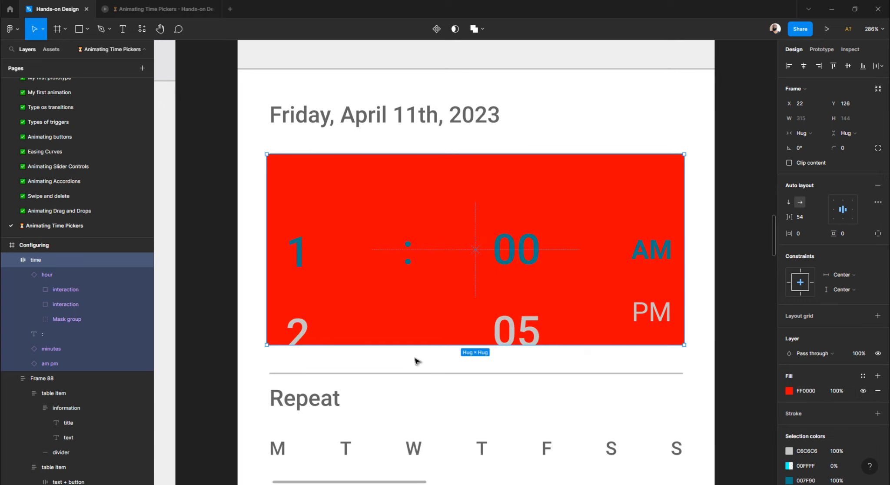
# - Move the divider below the time picker up to Y 270, onto the picker's lower edge
pyautogui.click(400, 374)
pyautogui.press('alt')
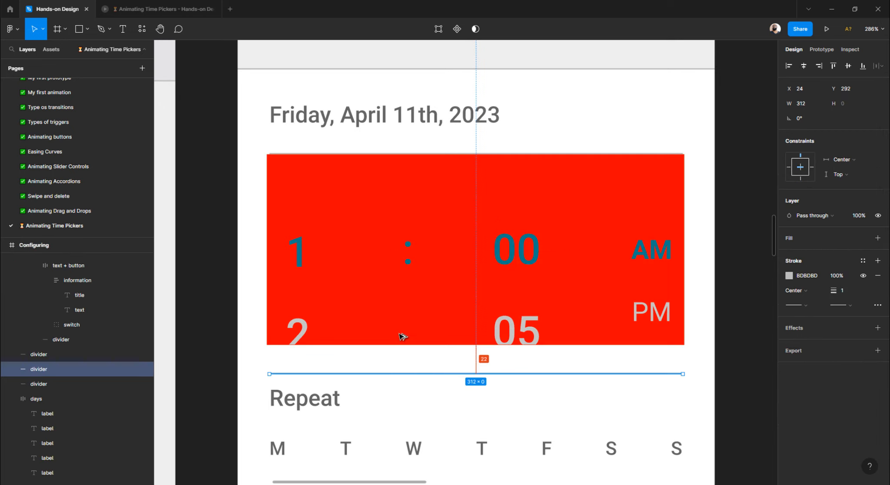
pyautogui.press('Down')
pyautogui.press('Down')
pyautogui.press('alt')
pyautogui.hotkey('shift', 'Up')
pyautogui.hotkey('shift', 'Up')
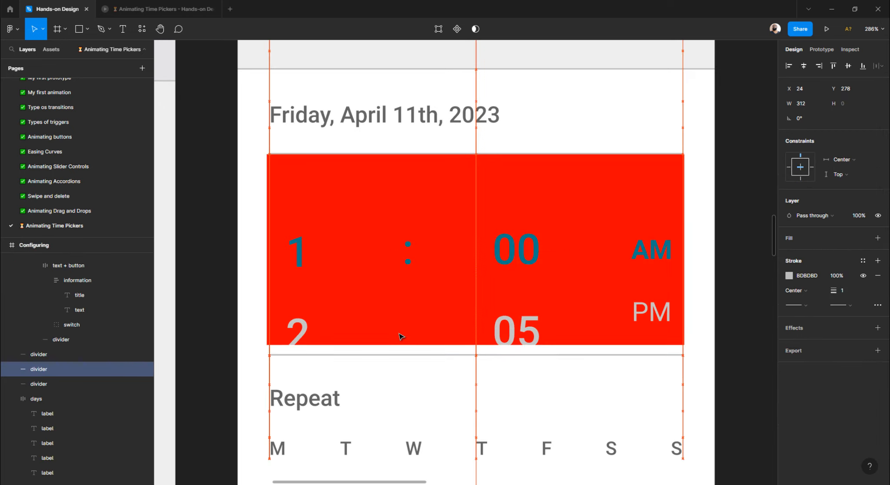
pyautogui.press('alt')
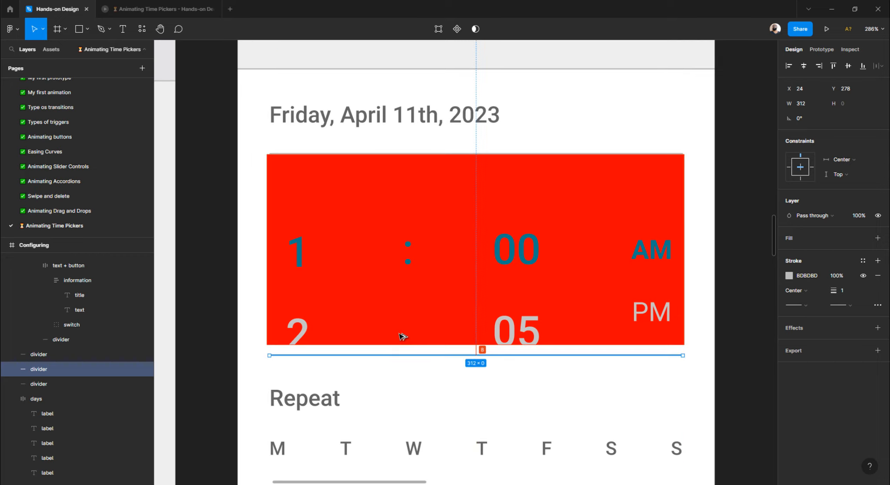
pyautogui.press('Up')
pyautogui.press('Up')
pyautogui.press('Up')
pyautogui.press('Up')
pyautogui.press('Up')
pyautogui.press('Up')
pyautogui.press('Up')
pyautogui.press('Up')
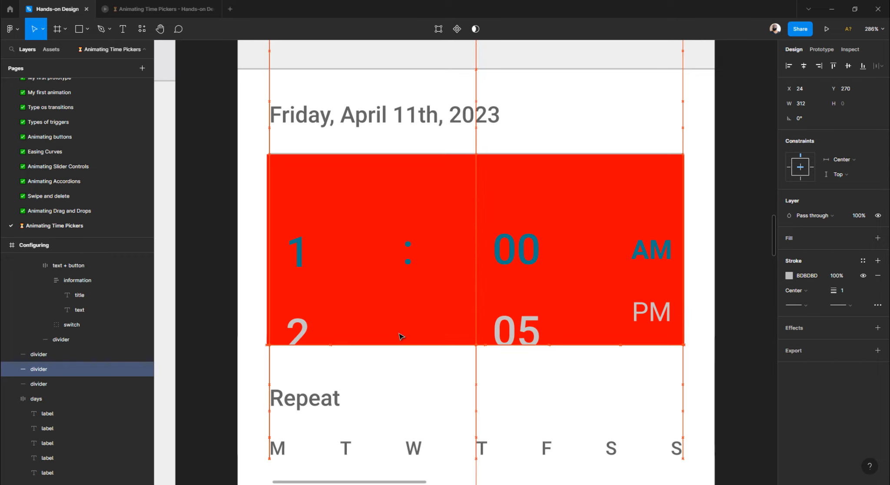
# - Hide the time picker's red fill and nudge the picker together with its upper and lower dividers slightly down
pyautogui.click(425, 292)
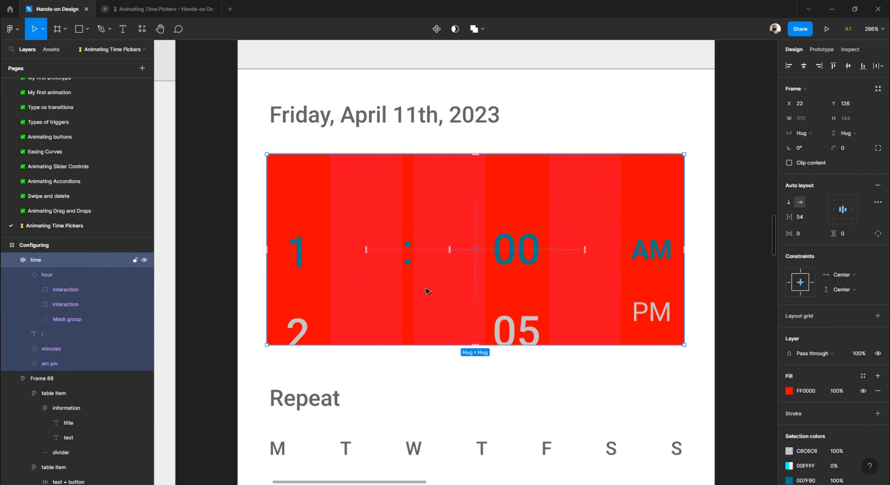
pyautogui.click(864, 391)
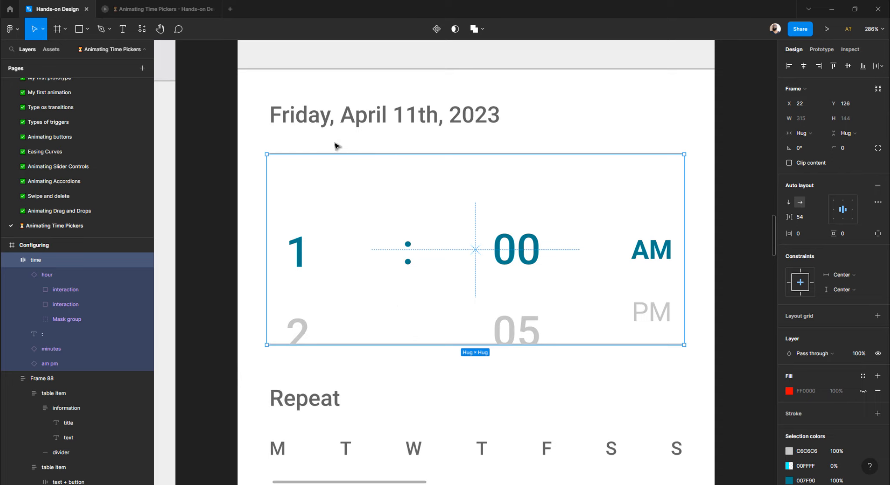
pyautogui.click(284, 145)
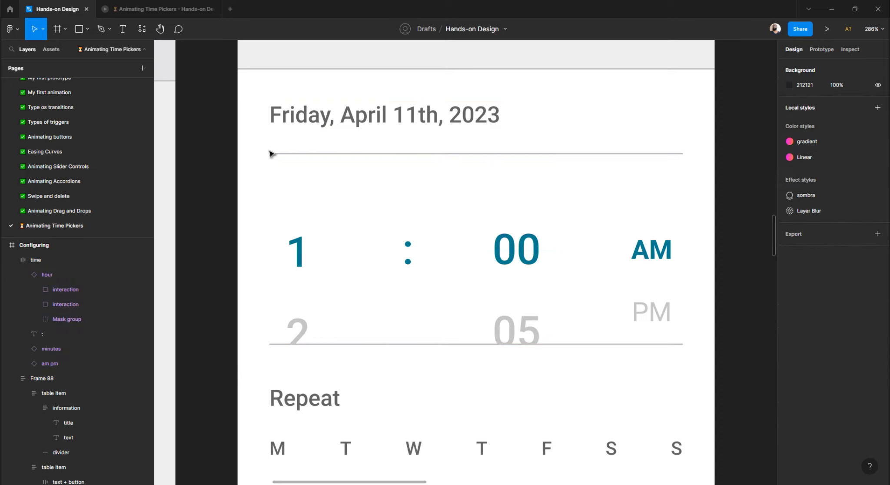
pyautogui.moveTo(256, 143); pyautogui.dragTo(708, 358)
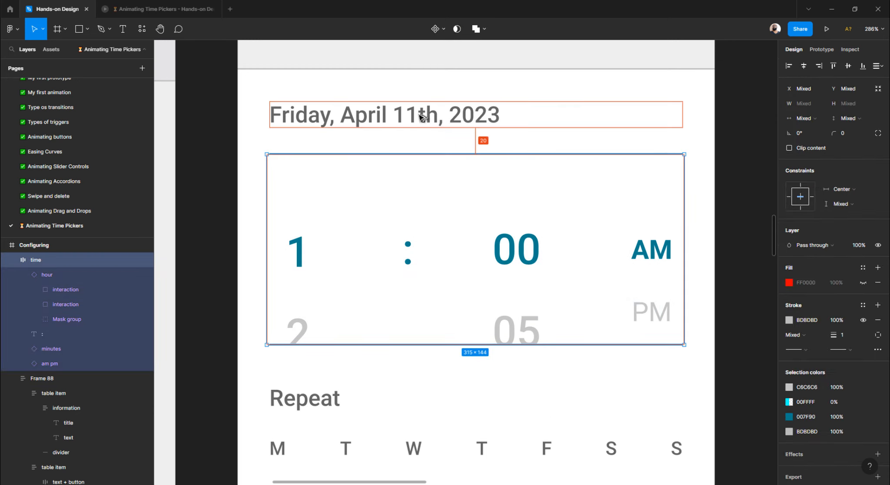
pyautogui.press('Down')
pyautogui.press('Down')
pyautogui.press('Down')
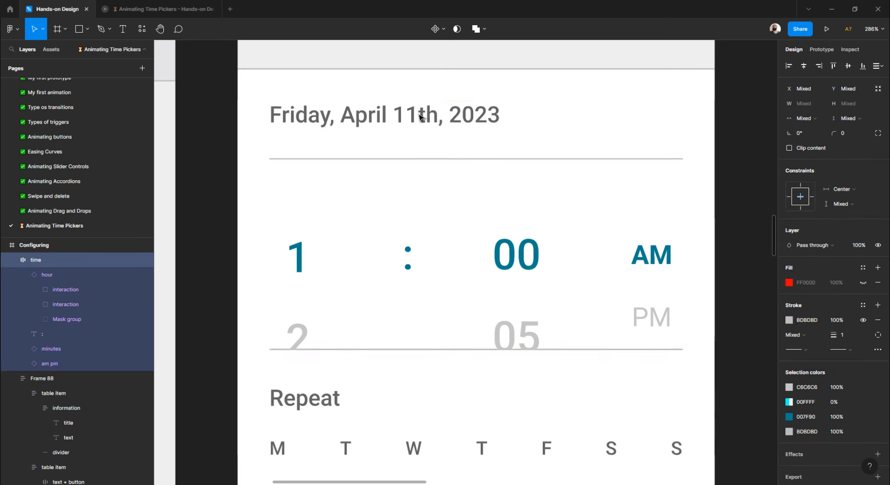
# - Move all the content from Repeat through Vibration up to 24 px below the time picker
pyautogui.scroll(-4, 469, 316)
pyautogui.keyDown('ctrl'); pyautogui.scroll(-4, 374, 249); pyautogui.keyUp('ctrl')
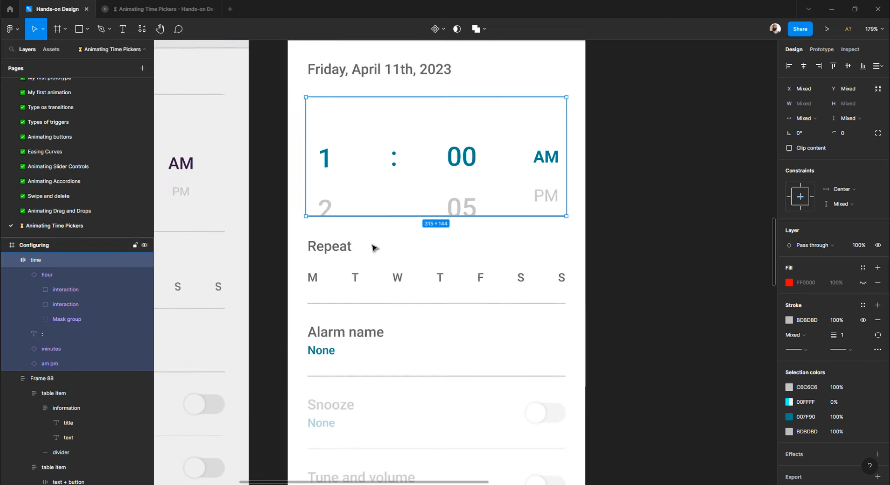
pyautogui.keyDown('ctrl'); pyautogui.scroll(-3, 374, 246); pyautogui.keyUp('ctrl')
pyautogui.click(327, 194)
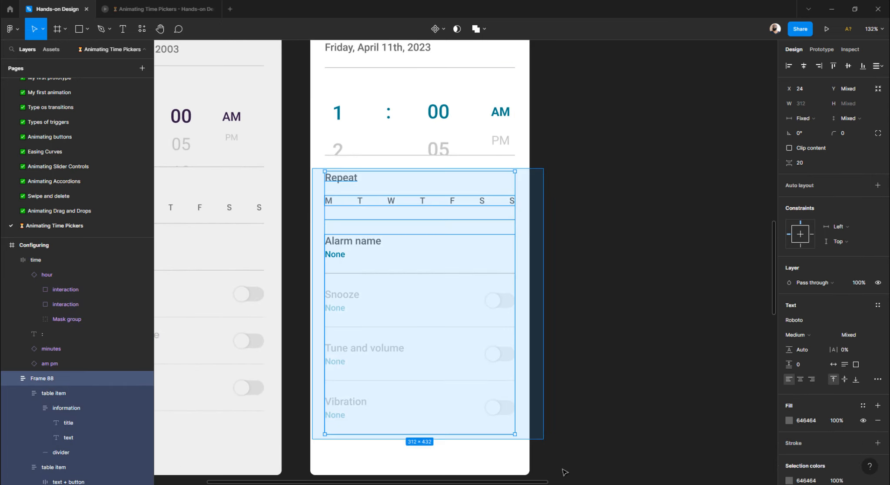
pyautogui.press('alt')
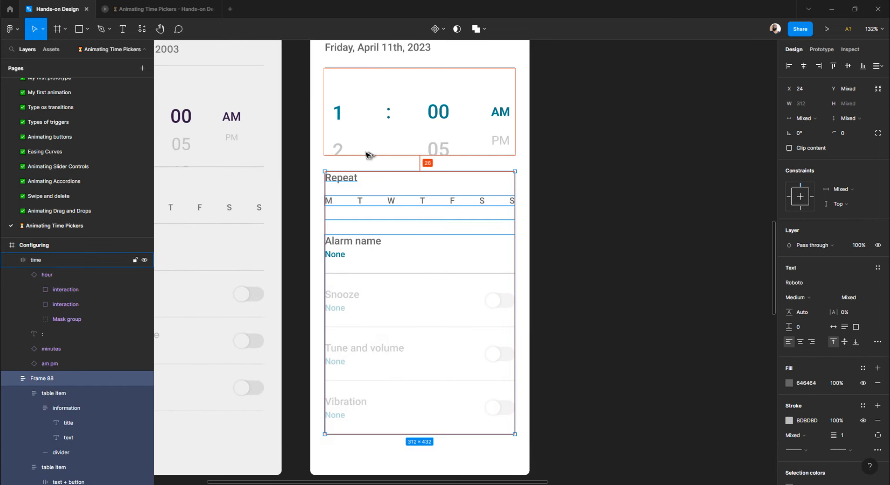
pyautogui.press('Up')
pyautogui.press('Up')
pyautogui.press('alt')
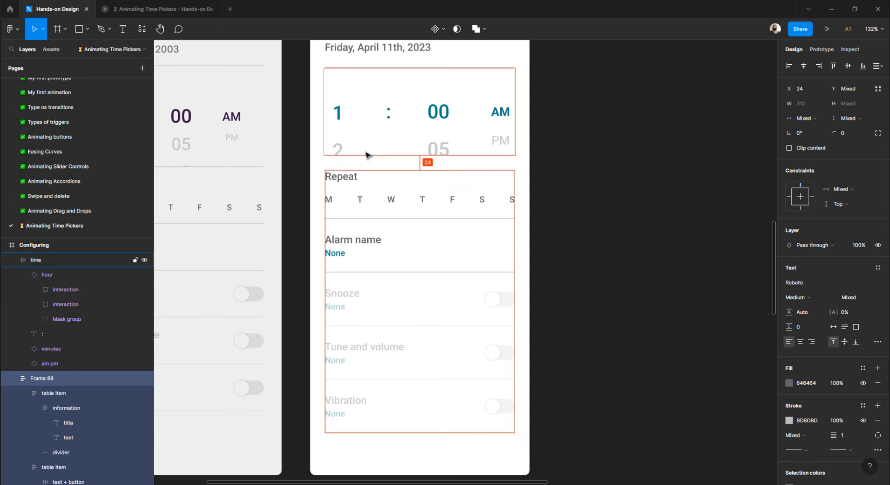
# - Rename the white Alarmfy frame with the teal ADD ALARM button to Configured
pyautogui.keyDown('ctrl'); pyautogui.scroll(-3, 591, 213); pyautogui.keyUp('ctrl')
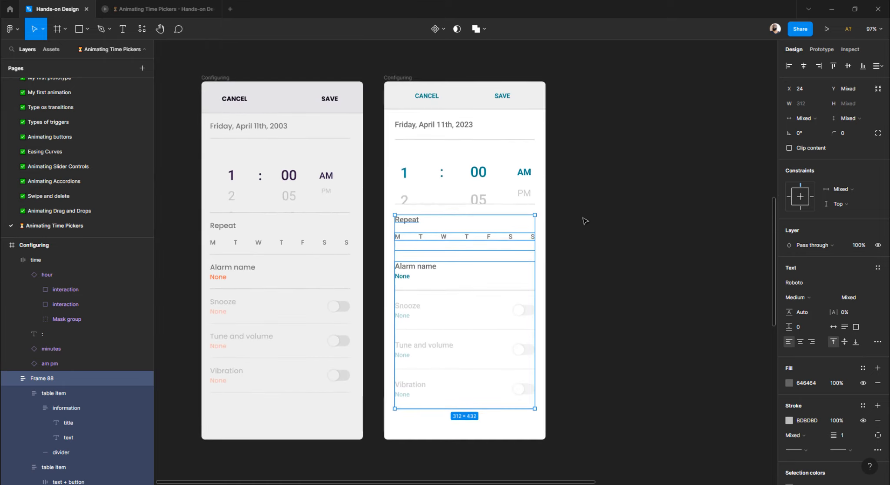
pyautogui.hscroll(3, 585, 221)
pyautogui.keyDown('ctrl'); pyautogui.scroll(-5, 543, 220); pyautogui.keyUp('ctrl')
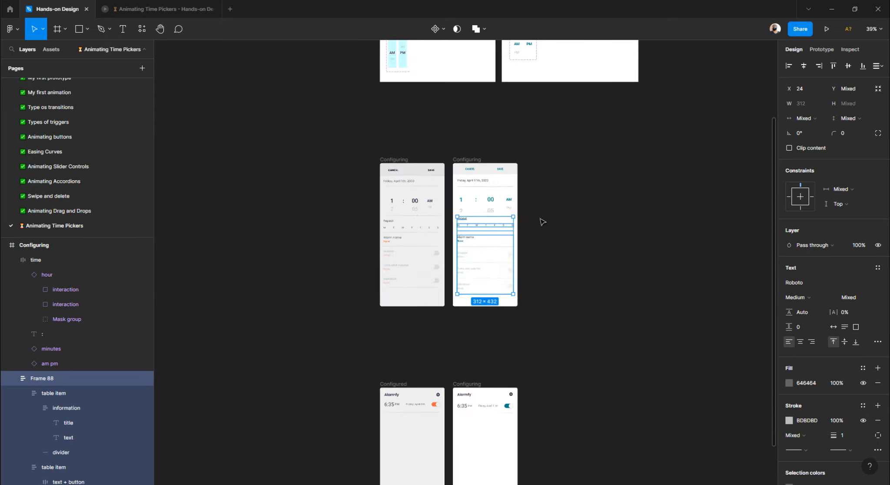
pyautogui.click(548, 217)
pyautogui.scroll(-4, 348, 239)
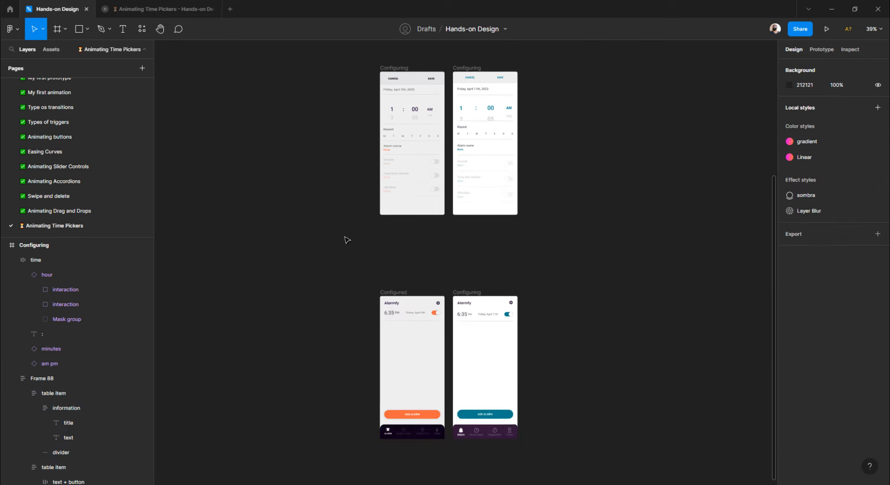
pyautogui.keyDown('ctrl'); pyautogui.scroll(4, 483, 282); pyautogui.keyUp('ctrl')
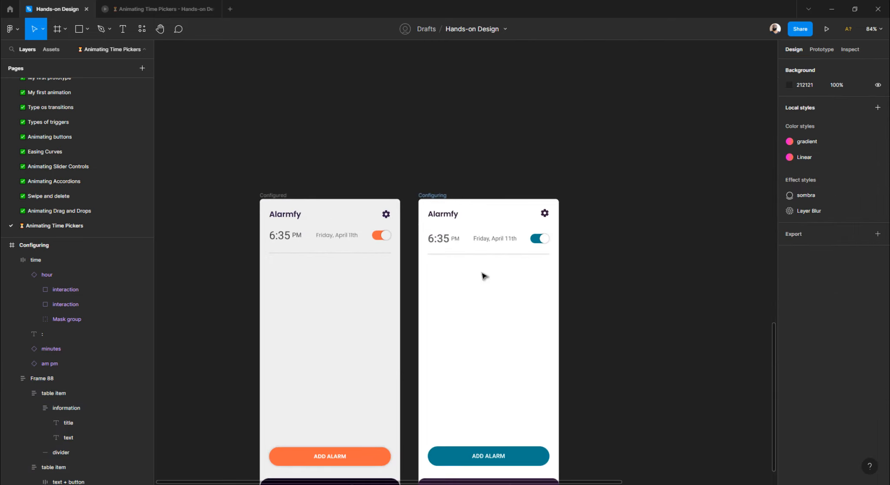
pyautogui.keyDown('ctrl'); pyautogui.scroll(-6, 483, 274); pyautogui.keyUp('ctrl')
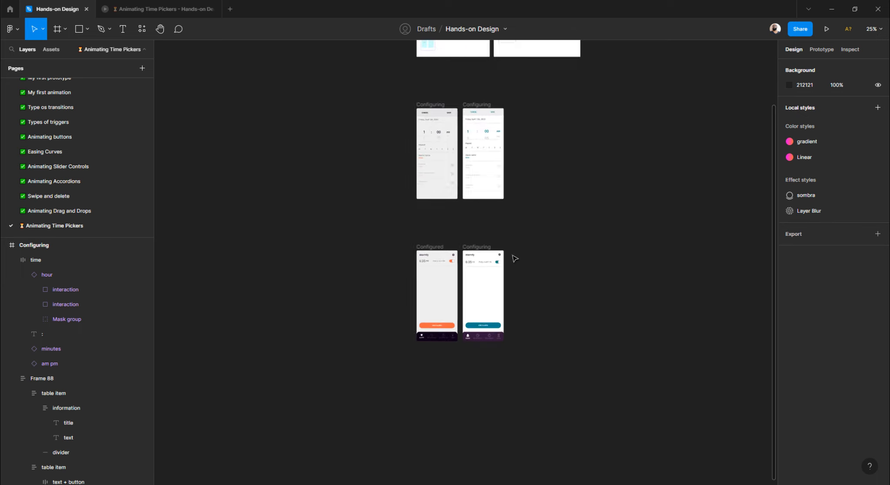
pyautogui.scroll(2, 515, 256)
pyautogui.hscroll(2, 515, 257)
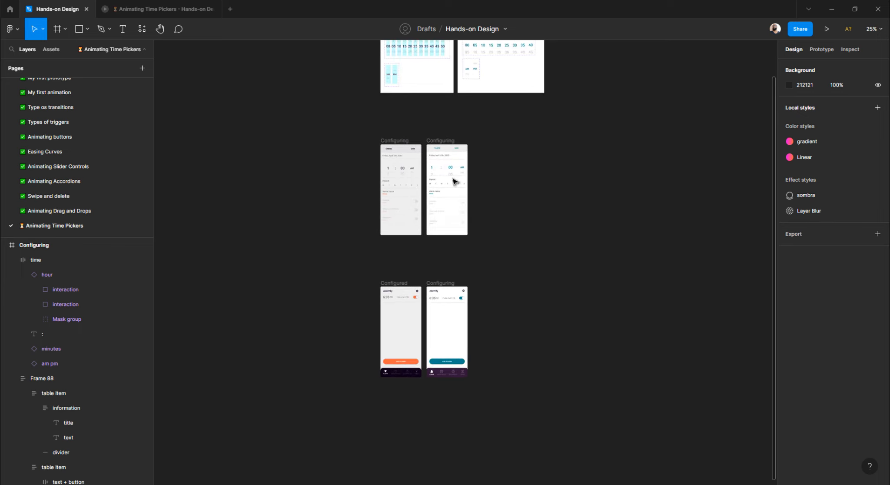
pyautogui.click(435, 283)
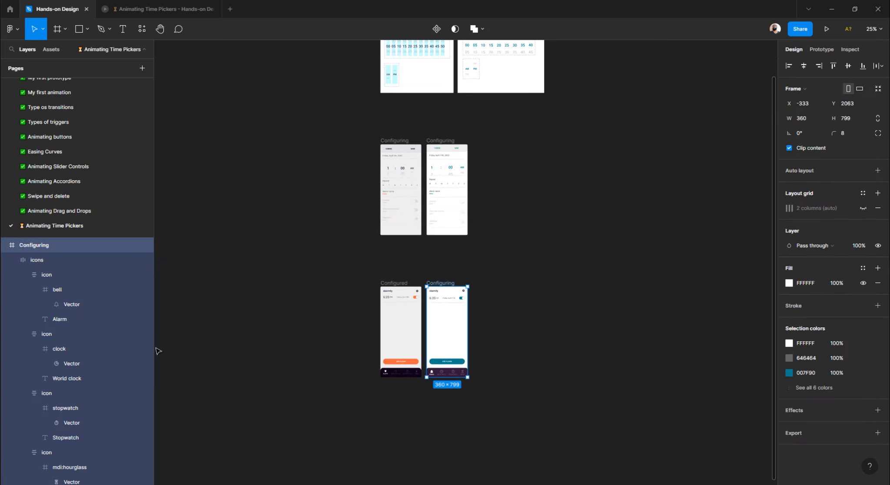
pyautogui.doubleClick(397, 283)
pyautogui.doubleClick(441, 283)
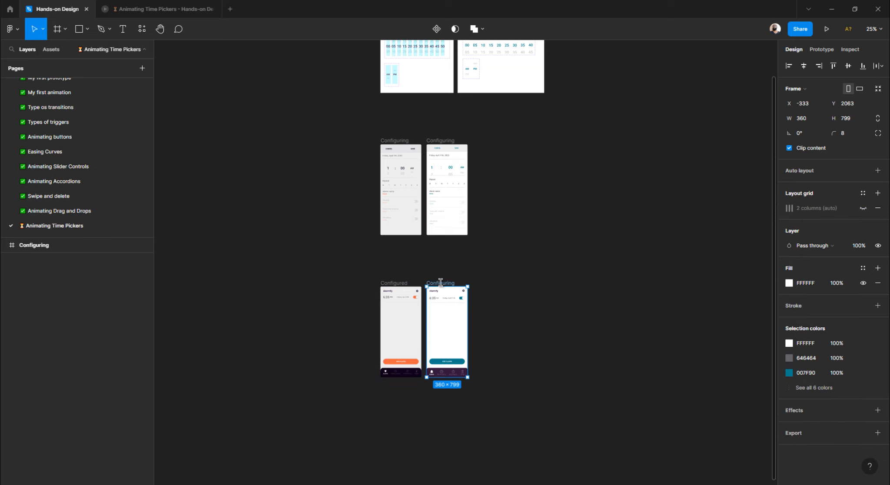
pyautogui.write('Configured')
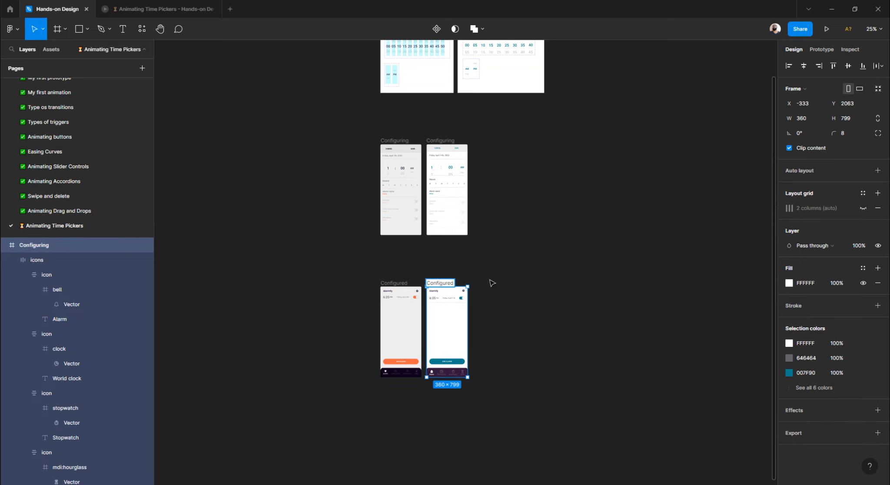
pyautogui.press('Return')
# - Line up the white Components, Configuring and Configured frames side by side in one row at Y 810
pyautogui.moveTo(441, 289); pyautogui.dragTo(633, 143)
pyautogui.keyDown('shift'); pyautogui.click(440, 142); pyautogui.keyUp('shift')
pyautogui.scroll(5, 505, 169)
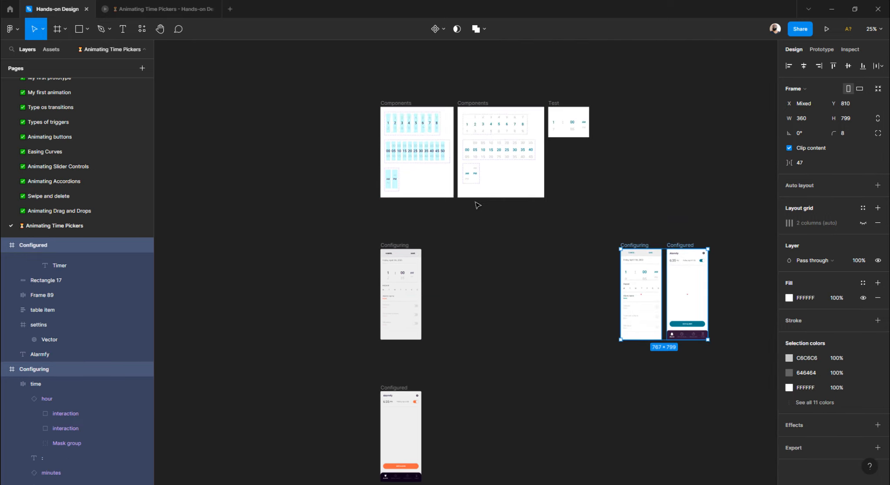
pyautogui.moveTo(467, 107); pyautogui.dragTo(537, 249)
pyautogui.click(446, 289)
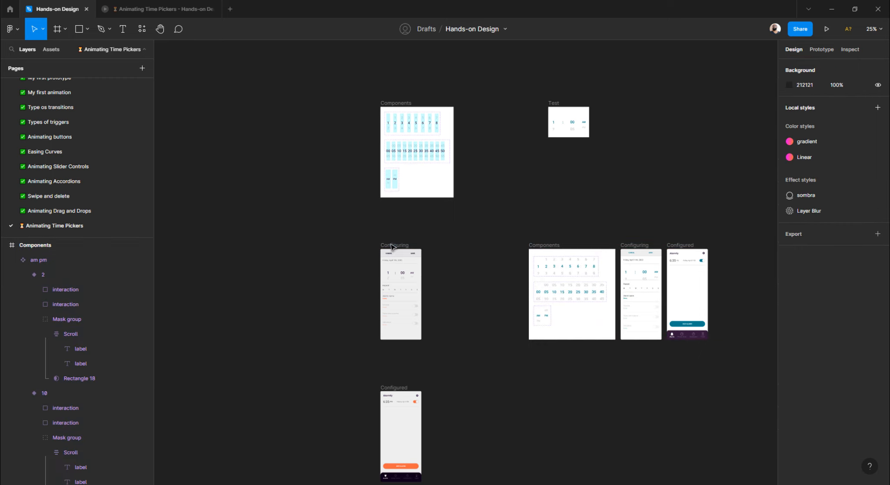
# - Place the grey reference Configuring and Configured frames beside the reference Components frame, moving the Test frame out of their way
pyautogui.moveTo(390, 246); pyautogui.dragTo(464, 118)
pyautogui.moveTo(552, 105); pyautogui.dragTo(640, 104)
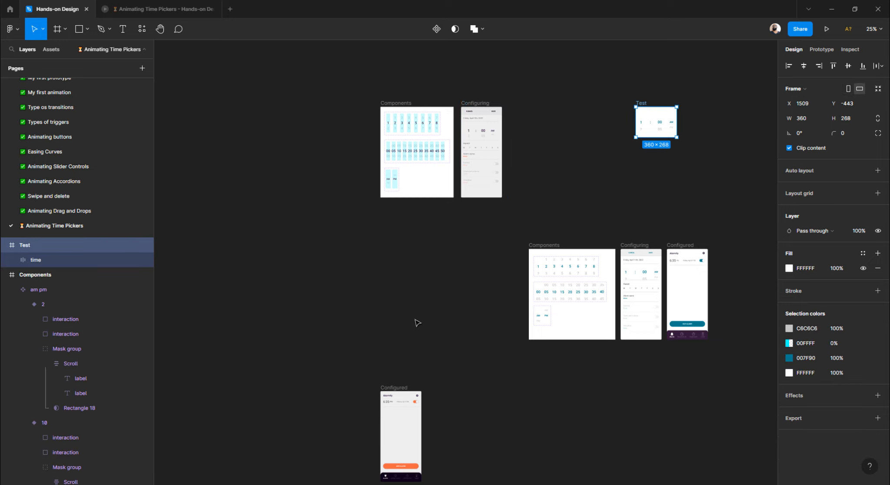
pyautogui.click(416, 323)
pyautogui.moveTo(395, 388); pyautogui.dragTo(525, 103)
# - Set the spacing between the three reference frames Components, Configuring and Configured to 40
pyautogui.moveTo(569, 84); pyautogui.dragTo(306, 232)
pyautogui.scroll(2, 513, 166)
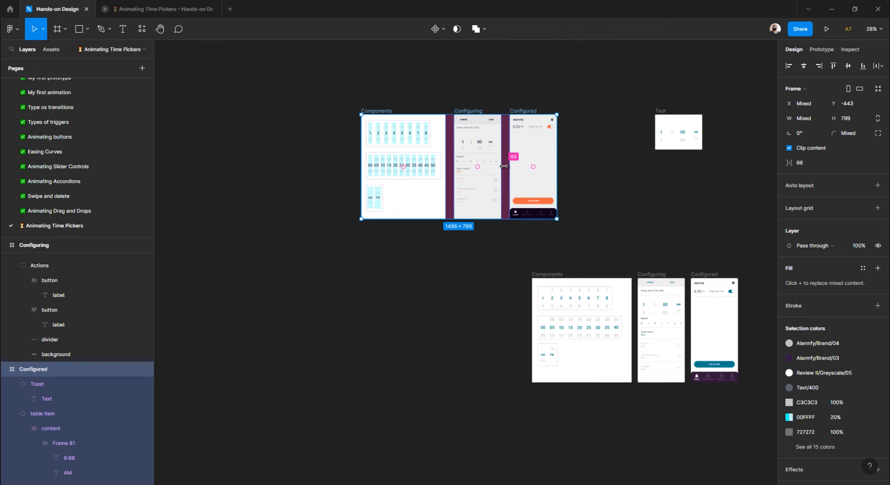
pyautogui.moveTo(503, 166); pyautogui.dragTo(499, 167)
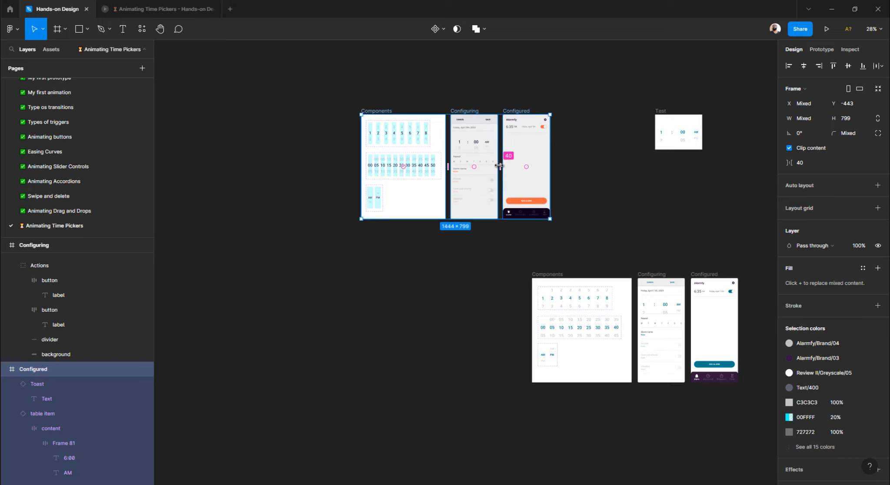
pyautogui.click(623, 200)
# - Place the Test frame beside the white Configured frame at X 2190, Y 810, and round its corners
pyautogui.hscroll(5, 584, 237)
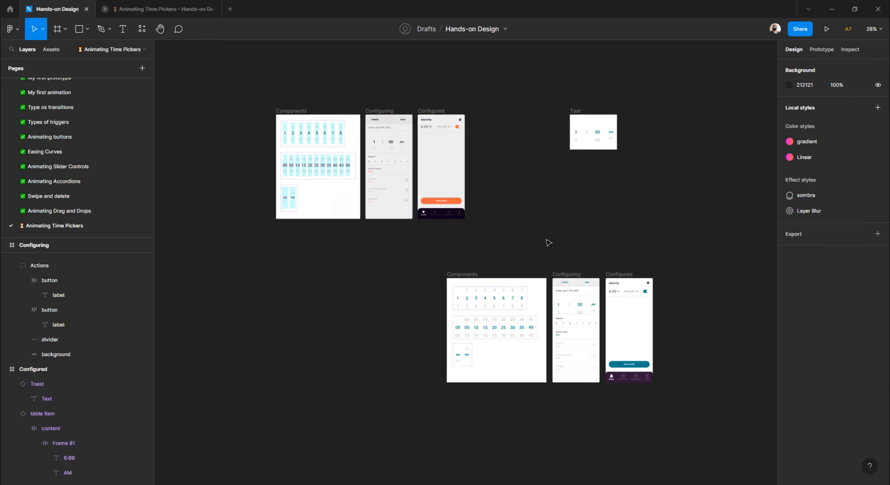
pyautogui.moveTo(573, 115); pyautogui.dragTo(662, 277)
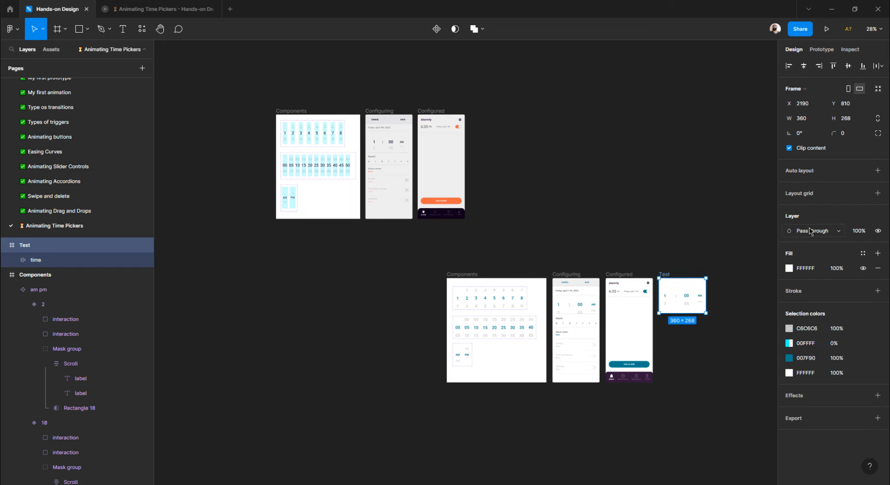
pyautogui.click(855, 136)
pyautogui.press('Return')
# - Move the row of Components, Configuring, Configured and Test frames so its left edge aligns with the reference row above
pyautogui.click(439, 246)
pyautogui.hscroll(5, 367, 265)
pyautogui.moveTo(261, 259); pyautogui.dragTo(574, 418)
pyautogui.hscroll(-6, 543, 382)
pyautogui.moveTo(574, 369); pyautogui.dragTo(403, 353)
pyautogui.hotkey('ctrl', 'z')
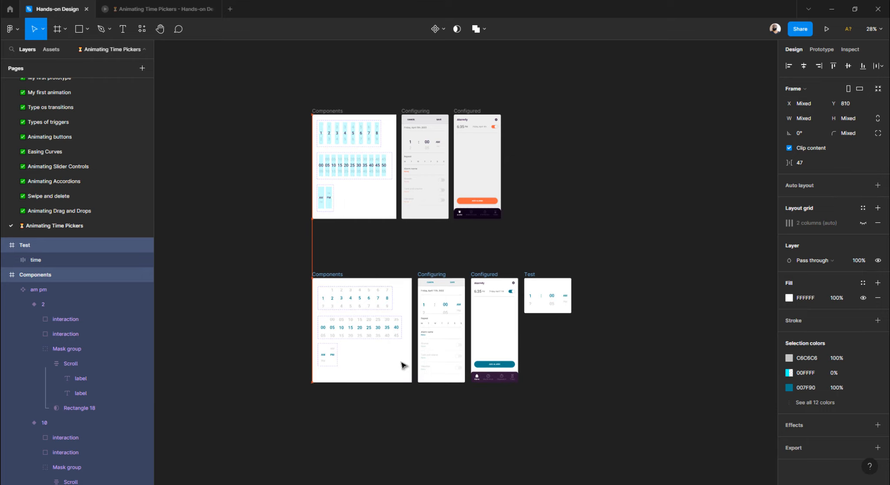
pyautogui.click(410, 405)
# - Change the alarm time on the Configured screen to 5:20
pyautogui.scroll(10, 459, 345)
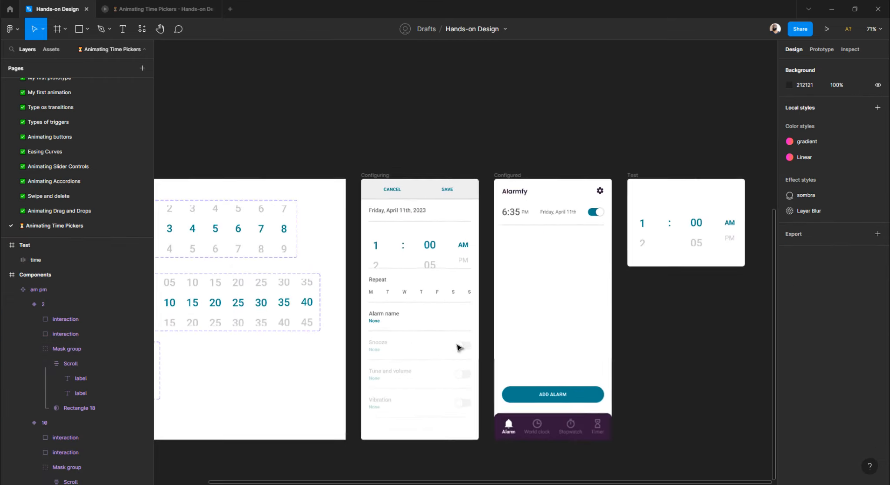
pyautogui.hscroll(2, 460, 346)
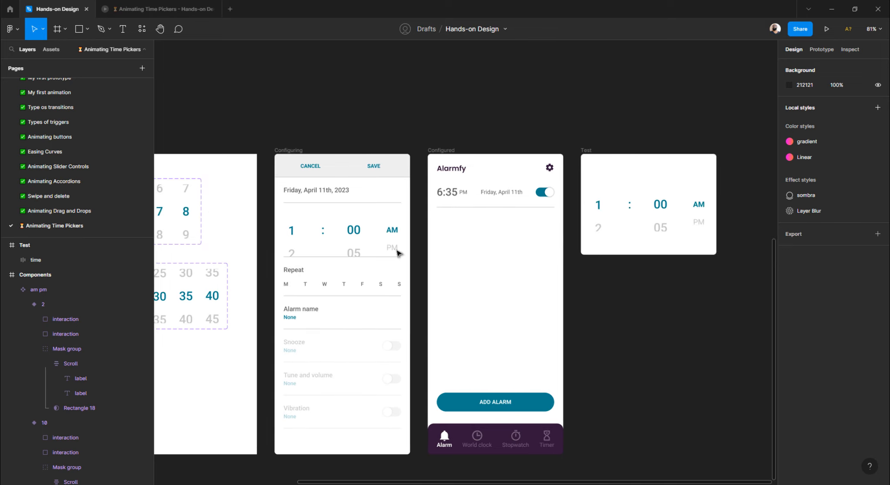
pyautogui.hscroll(-1, 365, 246)
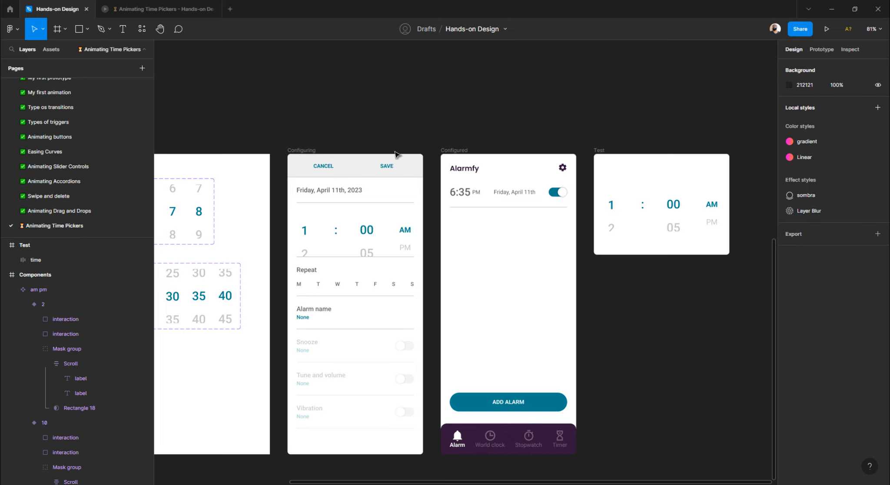
pyautogui.scroll(3, 477, 201)
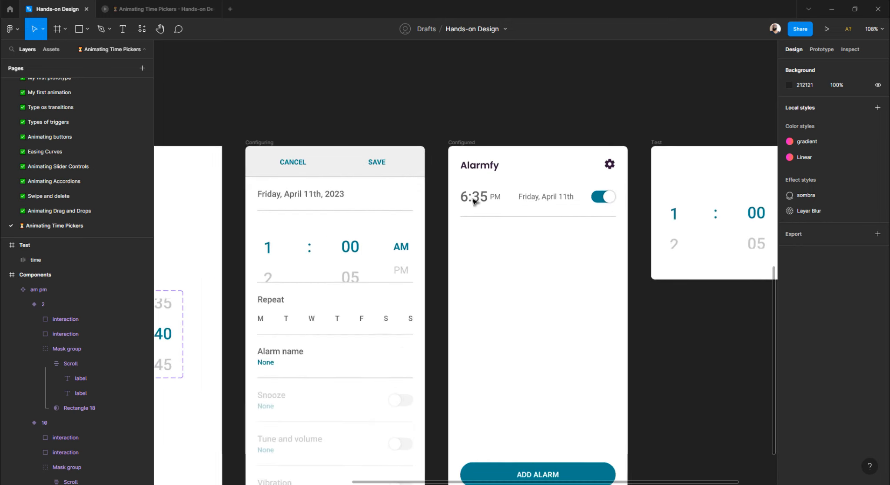
pyautogui.scroll(1, 472, 197)
pyautogui.keyDown('ctrl'); pyautogui.doubleClick(468, 198); pyautogui.keyUp('ctrl')
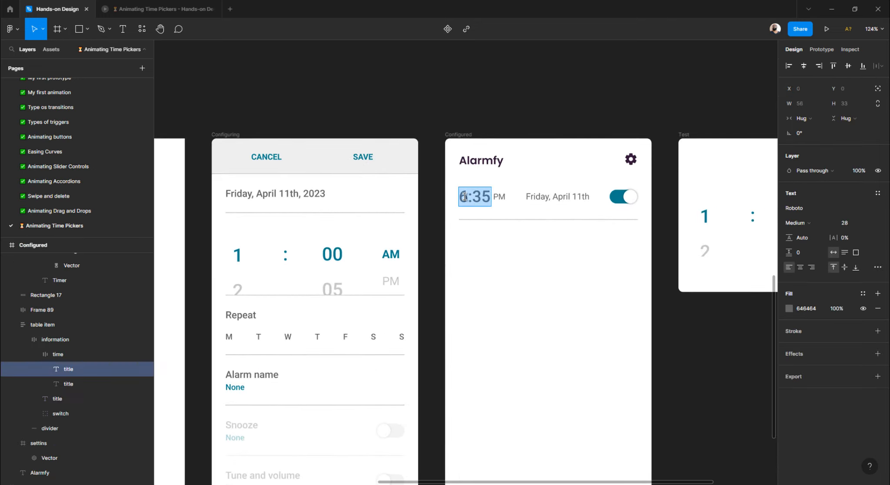
pyautogui.click(468, 197)
pyautogui.press('BackSpace')
pyautogui.press('BackSpace')
pyautogui.press('BackSpace')
pyautogui.press('BackSpace')
pyautogui.write('5:20')
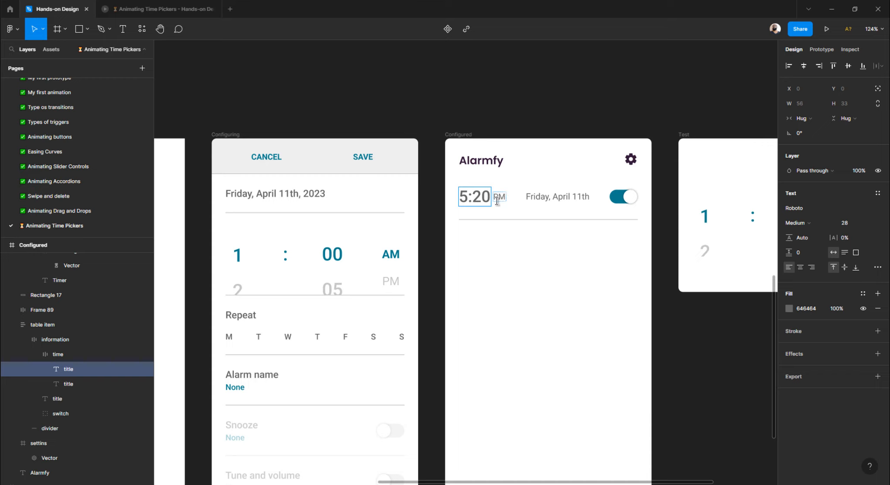
pyautogui.click(502, 124)
pyautogui.click(487, 126)
pyautogui.scroll(-3, 443, 127)
pyautogui.scroll(2, 390, 153)
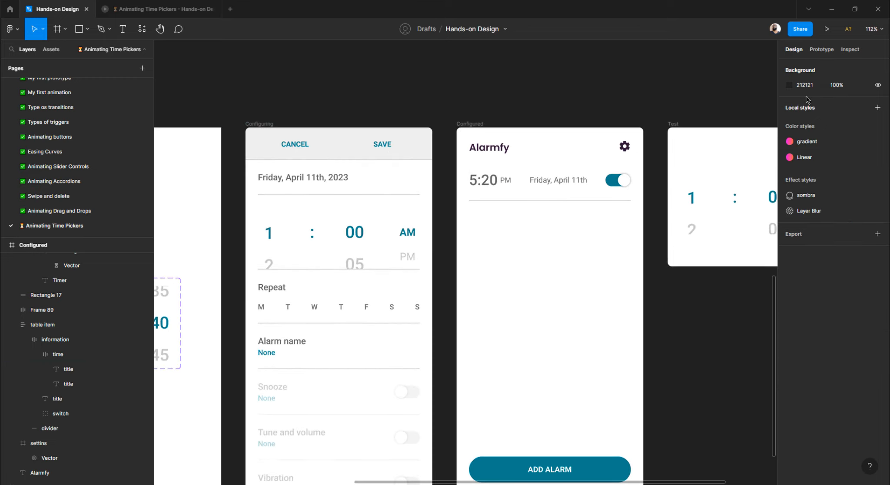
# - Set the prototype preview device to None
pyautogui.click(822, 49)
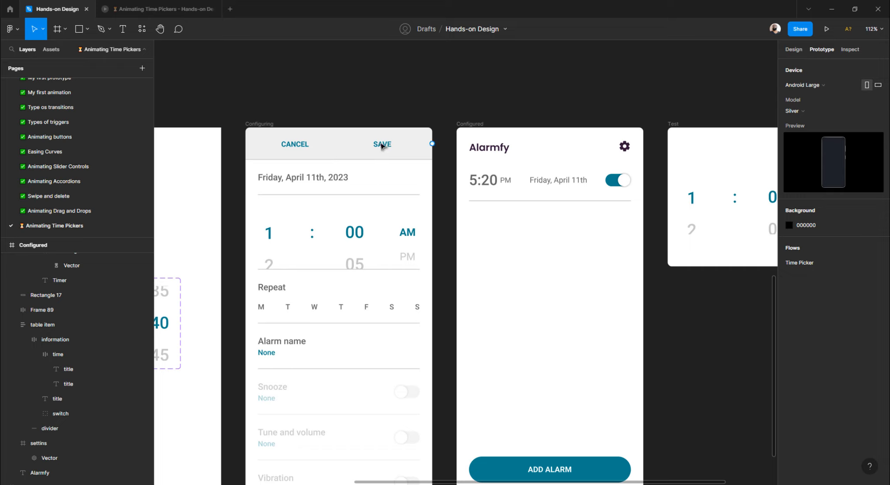
pyautogui.click(808, 112)
pyautogui.click(853, 272)
pyautogui.click(808, 85)
pyautogui.scroll(2, 807, 83)
pyautogui.click(805, 53)
pyautogui.click(804, 86)
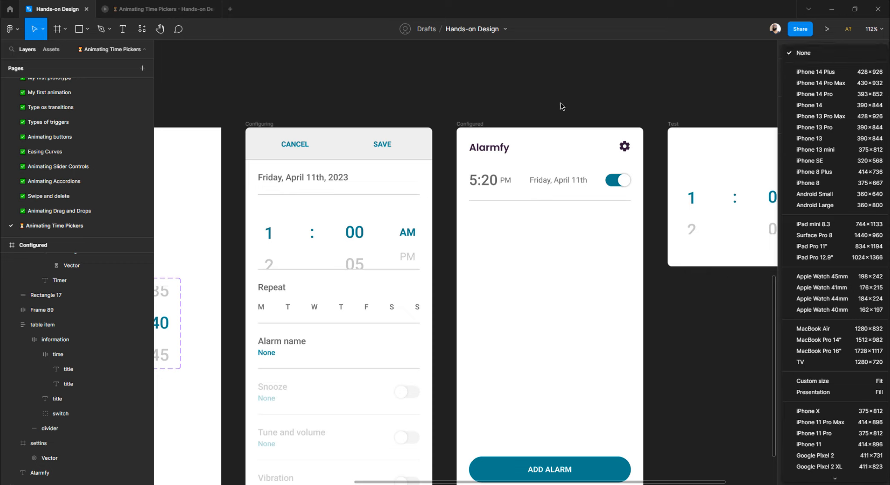
pyautogui.click(543, 95)
# - Check the Configured frame's width and height
pyautogui.click(483, 124)
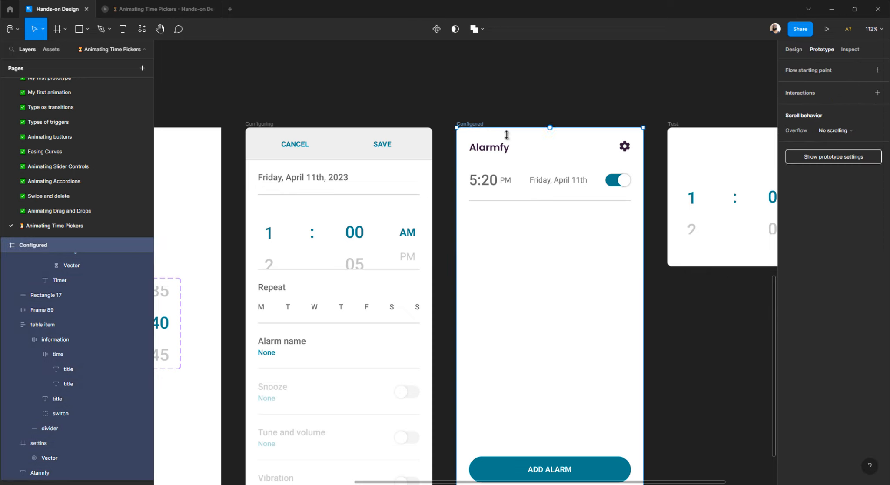
pyautogui.click(794, 49)
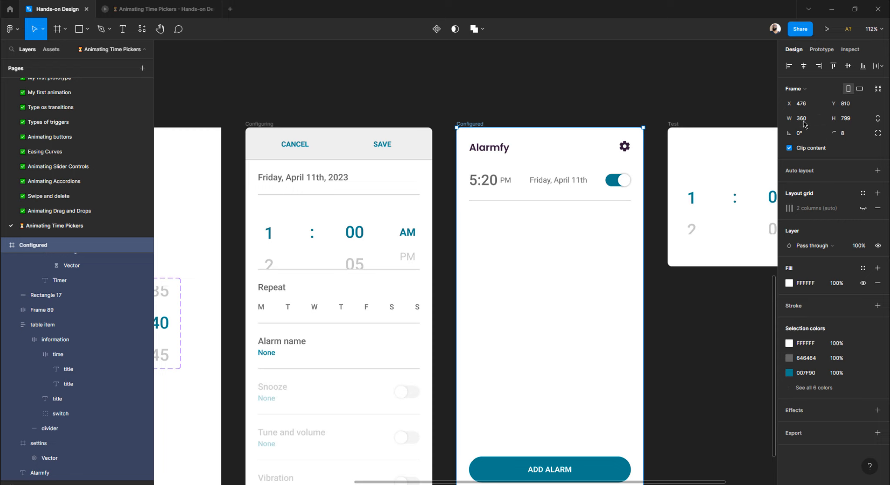
pyautogui.click(510, 109)
# - Set the prototype preview device to Android Large in the prototype settings
pyautogui.click(480, 125)
pyautogui.click(818, 50)
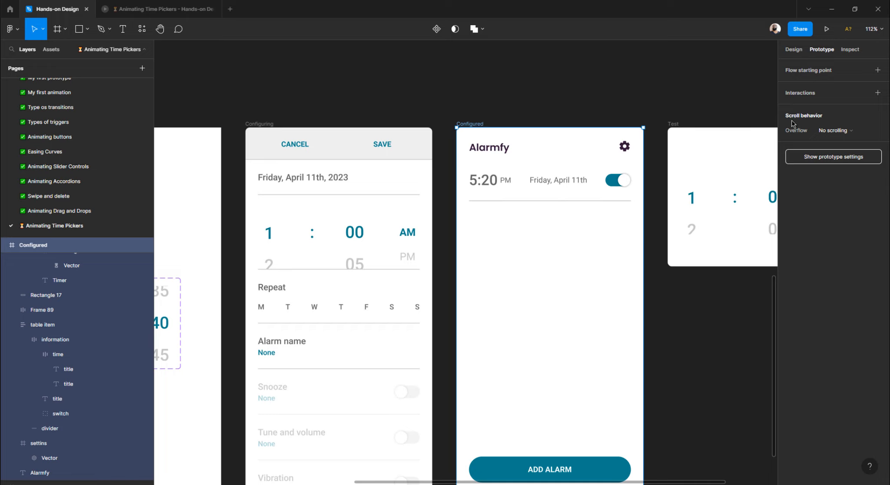
pyautogui.click(539, 99)
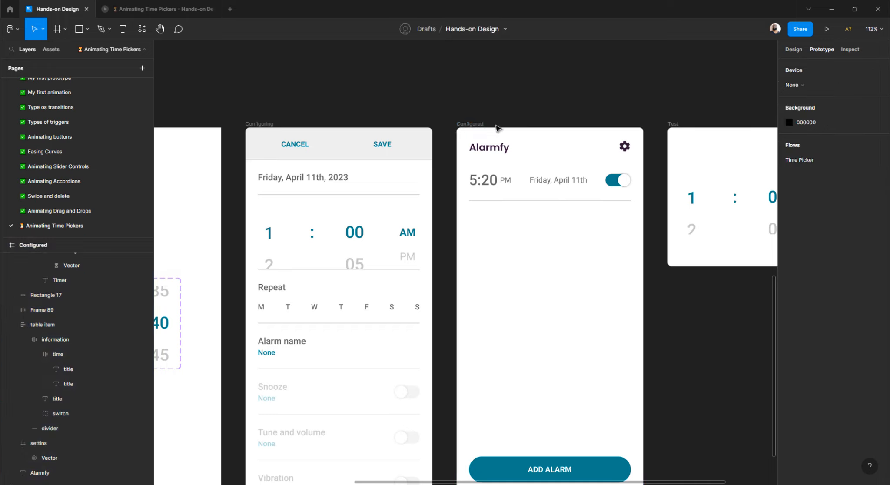
pyautogui.click(477, 126)
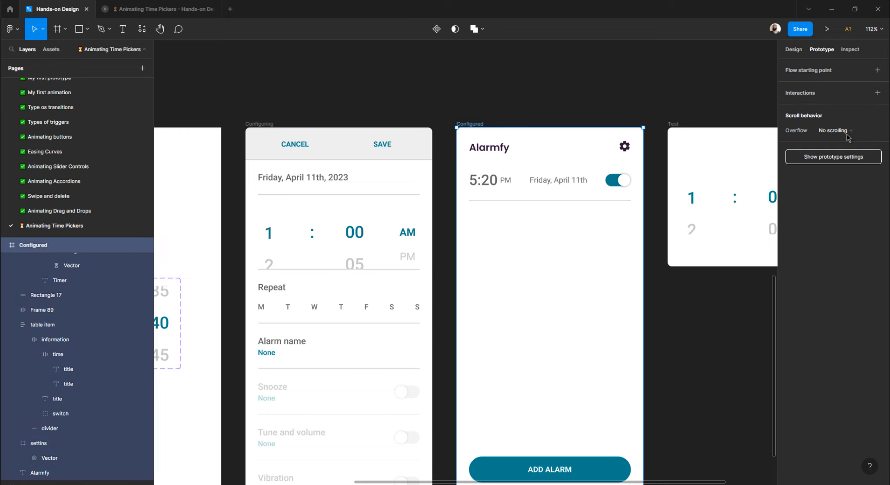
pyautogui.click(830, 157)
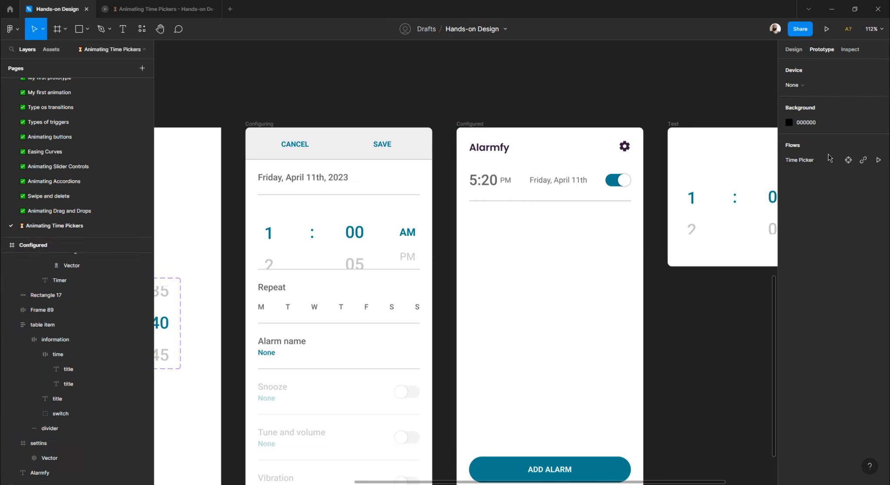
pyautogui.click(803, 95)
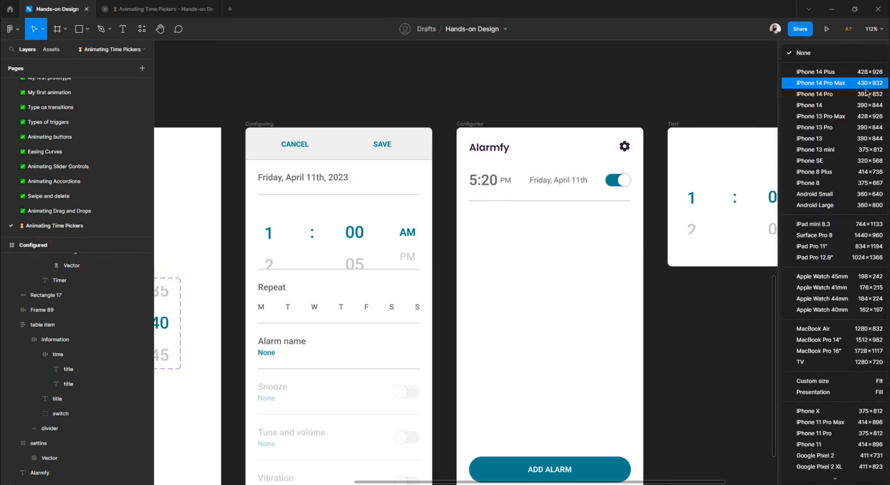
pyautogui.click(852, 205)
# - Test the picker in the prototype preview by scrolling the hours to 7 and advancing the minutes
pyautogui.click(163, 9)
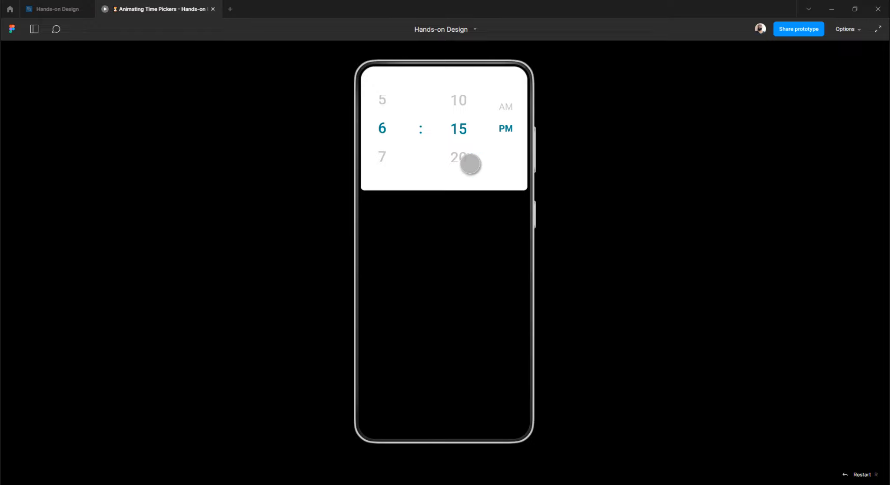
pyautogui.moveTo(392, 141); pyautogui.dragTo(387, 107)
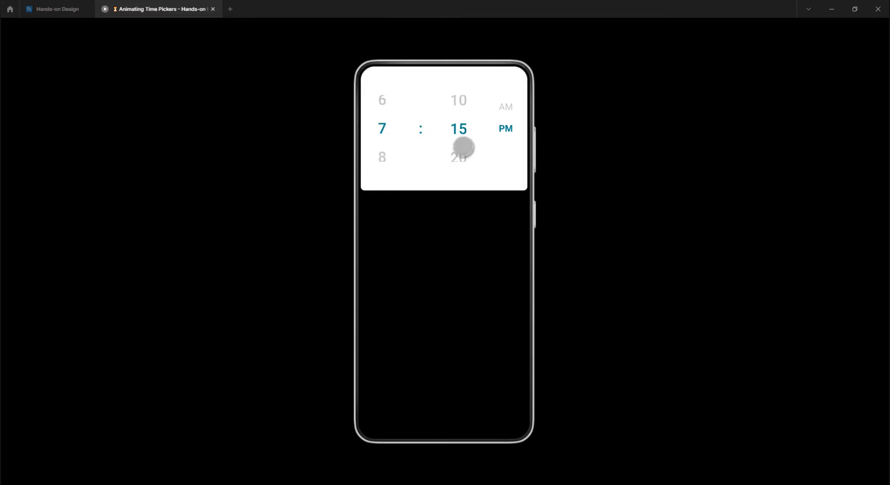
pyautogui.moveTo(464, 147); pyautogui.dragTo(459, 115)
pyautogui.click(71, 12)
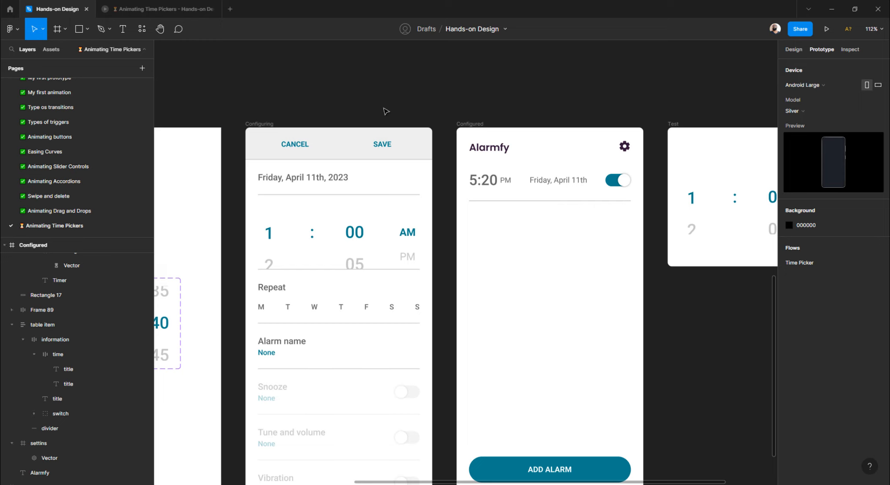
# - Shift the white Configuring, Configured and Test frames away from Components and place the Test frame between Components and Configuring
pyautogui.keyDown('ctrl'); pyautogui.scroll(-5, 395, 105); pyautogui.keyUp('ctrl')
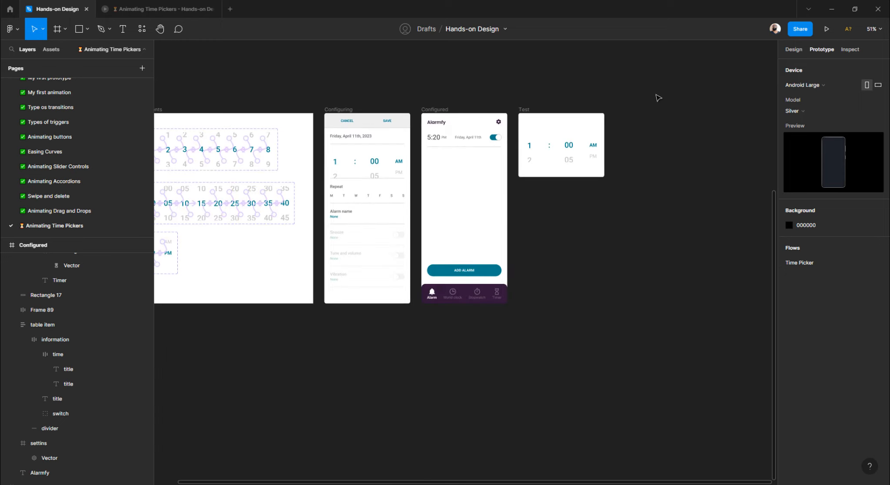
pyautogui.moveTo(656, 91); pyautogui.dragTo(317, 349)
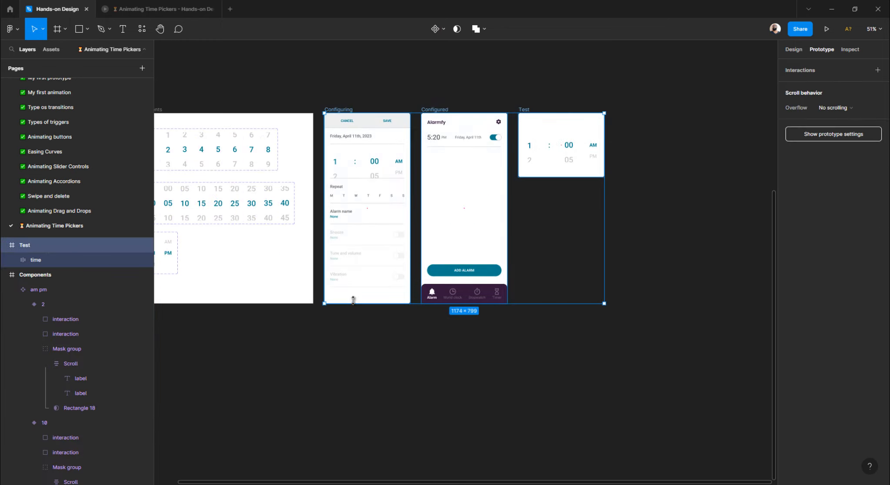
pyautogui.moveTo(353, 300); pyautogui.dragTo(530, 293)
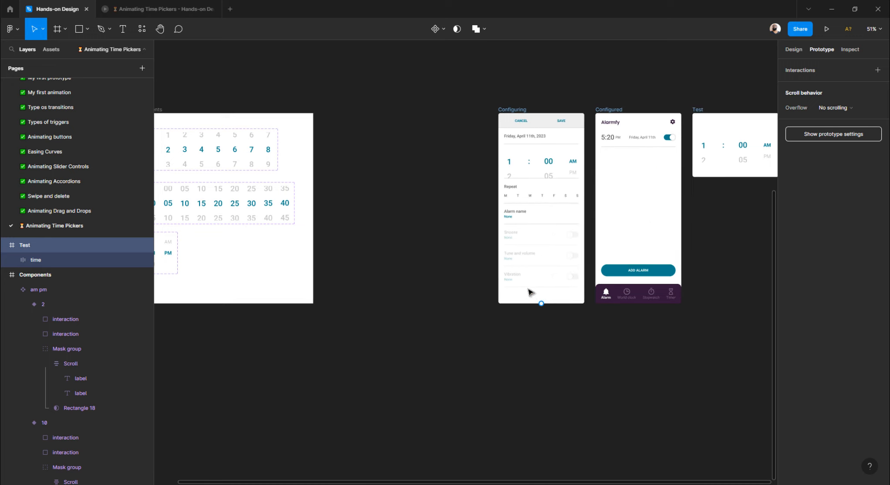
pyautogui.click(746, 197)
pyautogui.click(698, 111)
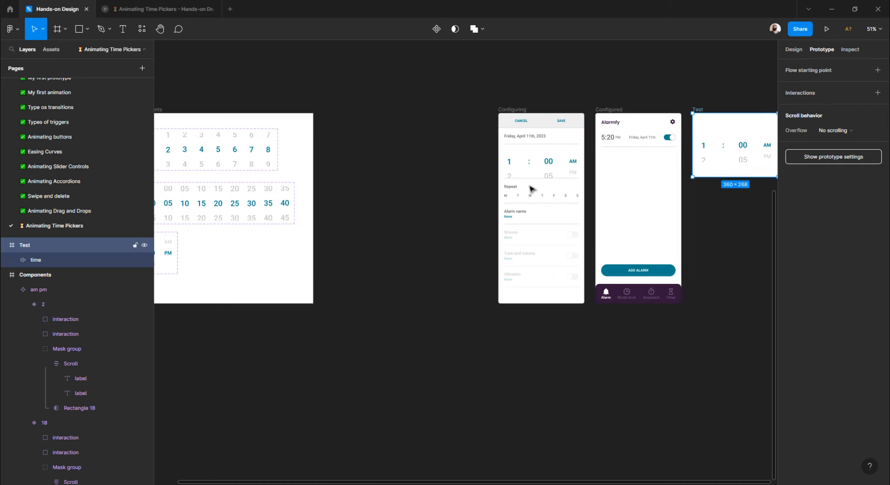
pyautogui.moveTo(697, 111); pyautogui.dragTo(325, 111)
pyautogui.click(450, 97)
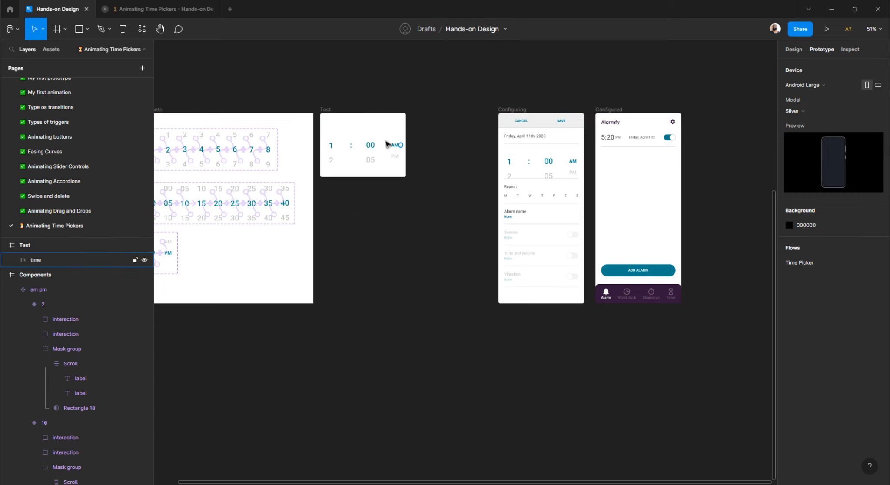
# - Move the Configuring and Configured frames together closer to the Test frame
pyautogui.hscroll(3, 389, 145)
pyautogui.moveTo(409, 83); pyautogui.dragTo(662, 414)
pyautogui.moveTo(568, 217); pyautogui.dragTo(522, 215)
pyautogui.click(610, 195)
# - Link the Configuring screen's SAVE button to the Configured frame with an on-tap Smart animate transition, Ease out, 300ms
pyautogui.scroll(4, 481, 172)
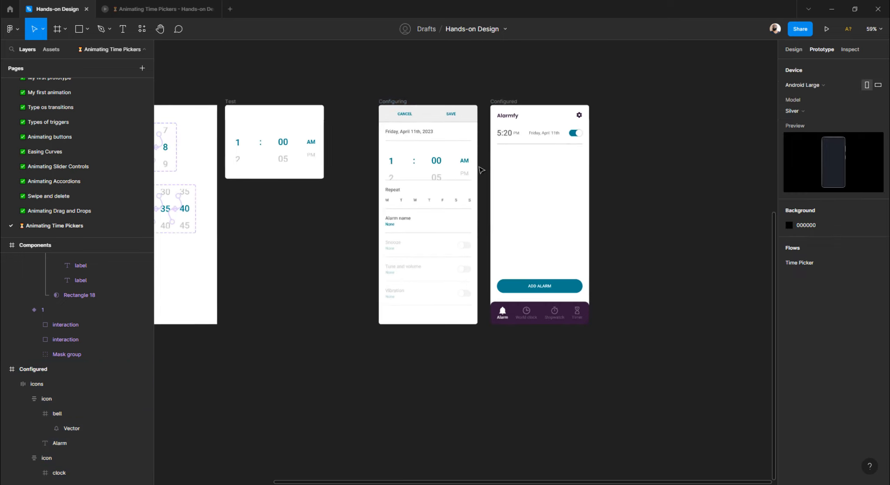
pyautogui.scroll(2, 478, 130)
pyautogui.click(338, 82)
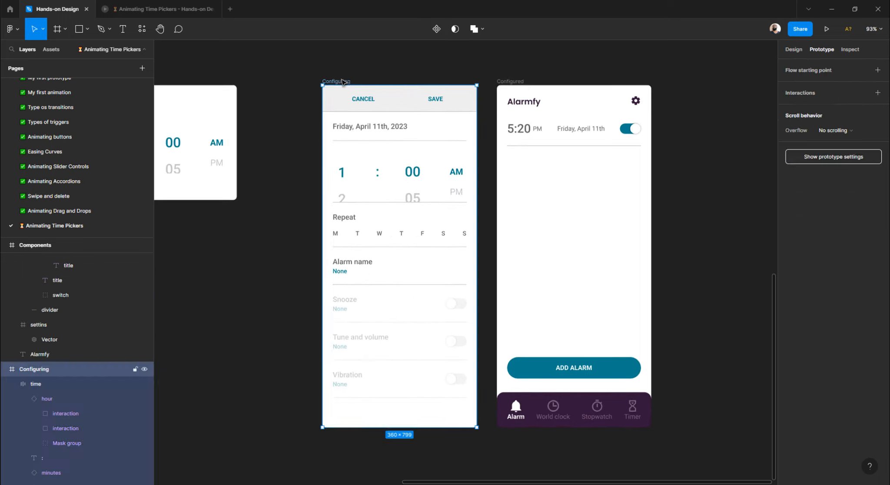
pyautogui.click(435, 99)
pyautogui.click(435, 99)
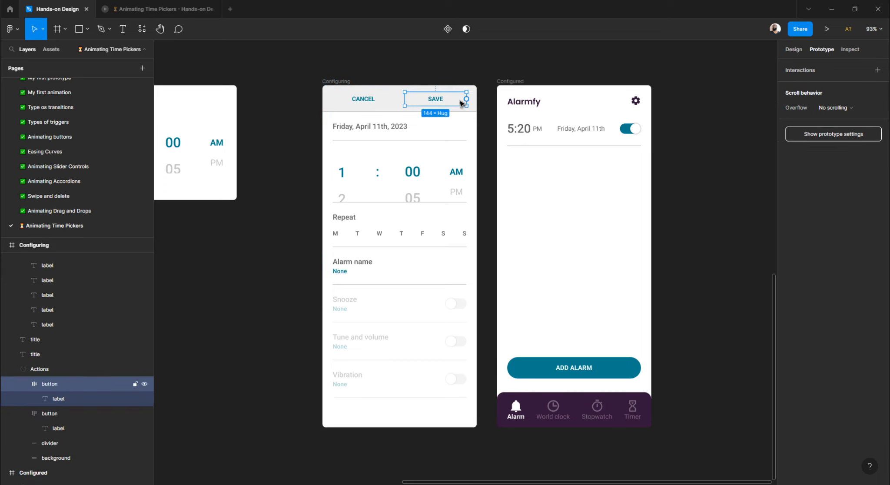
pyautogui.moveTo(469, 100); pyautogui.dragTo(549, 115)
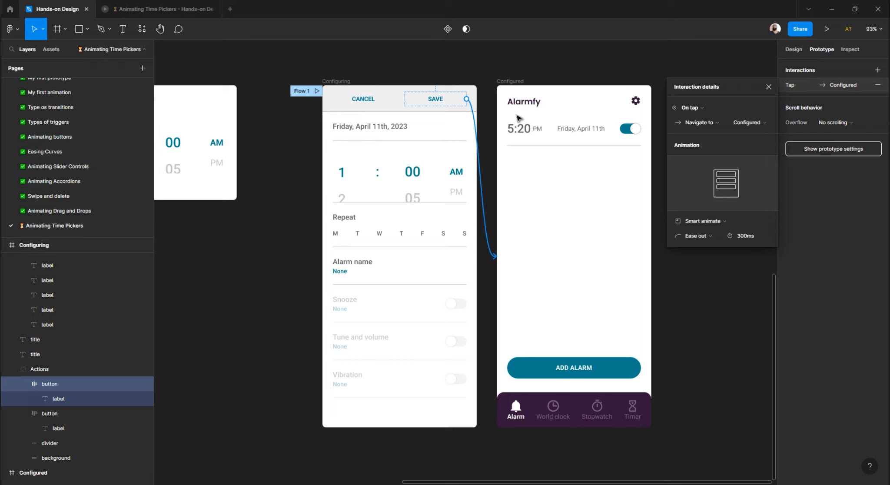
# - Rename the Configuring frame's flow starting point to "Time picker"
pyautogui.click(305, 92)
pyautogui.doubleClick(306, 92)
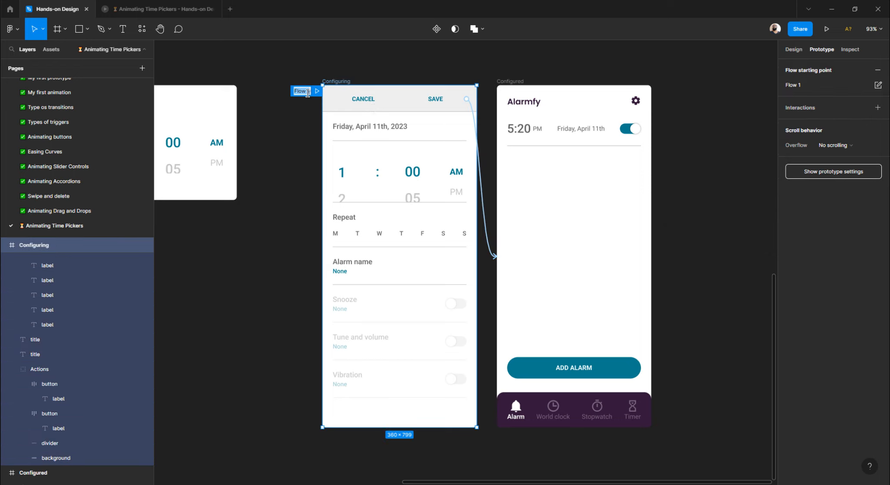
pyautogui.press('BackSpace')
pyautogui.write('Time picker')
pyautogui.press('Return')
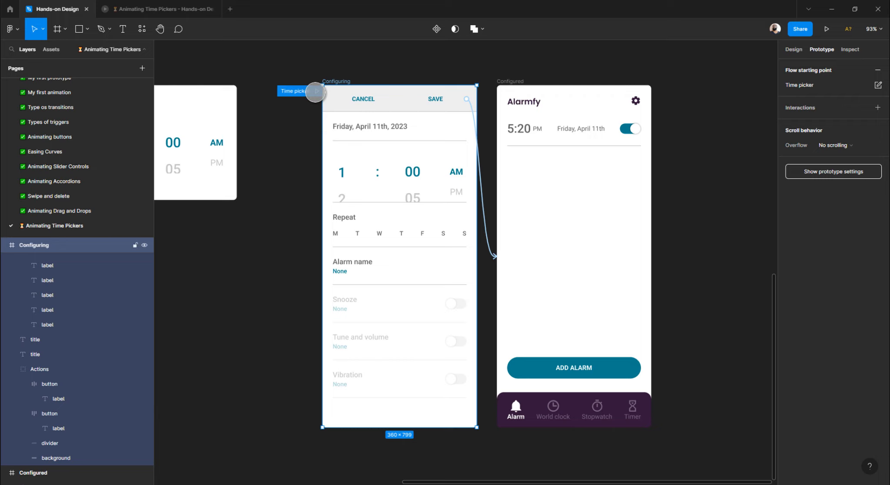
# - Run the Time picker flow from the Configuring frame and advance the hour wheel from 1 to 5 in the prototype
pyautogui.click(316, 91)
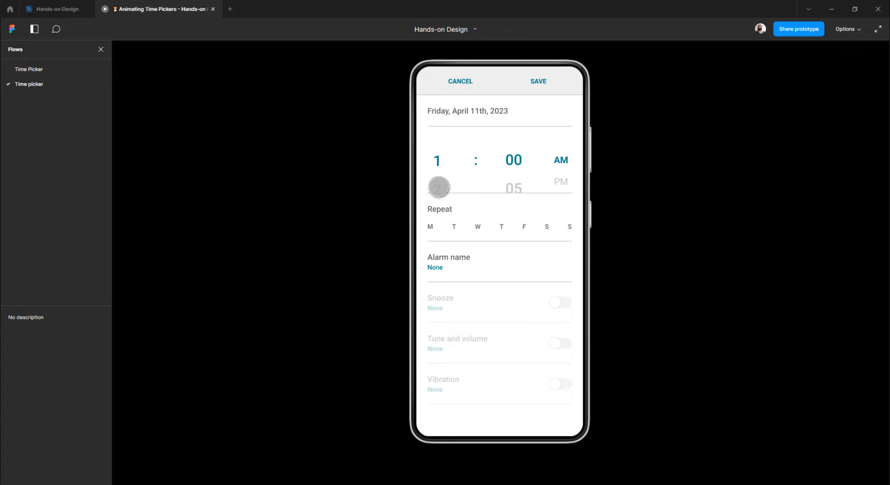
pyautogui.click(53, 8)
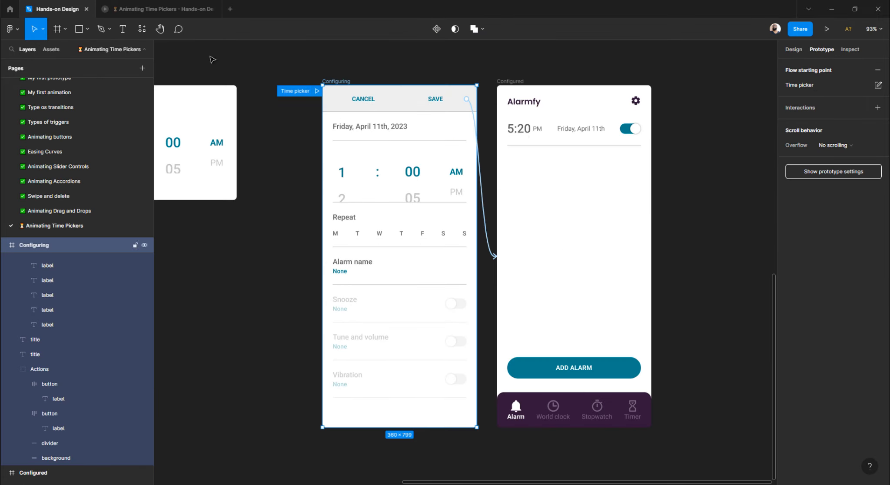
pyautogui.click(161, 9)
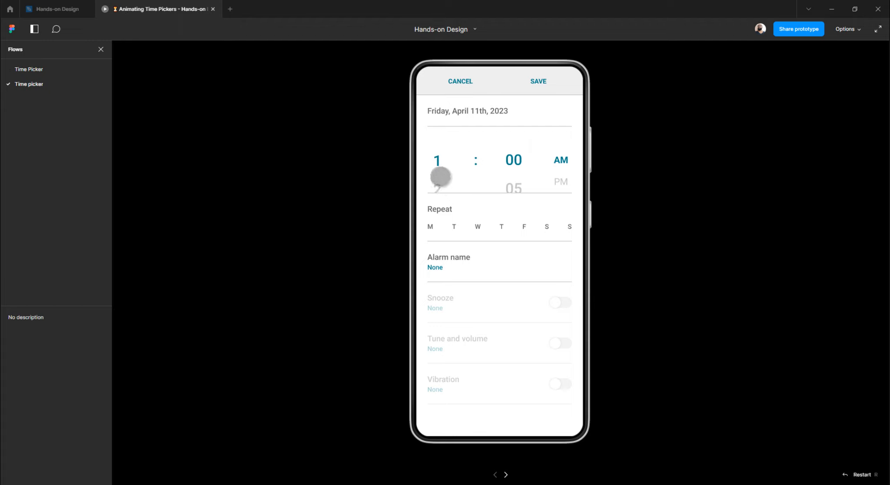
pyautogui.click(440, 182)
pyautogui.click(441, 179)
pyautogui.click(441, 179)
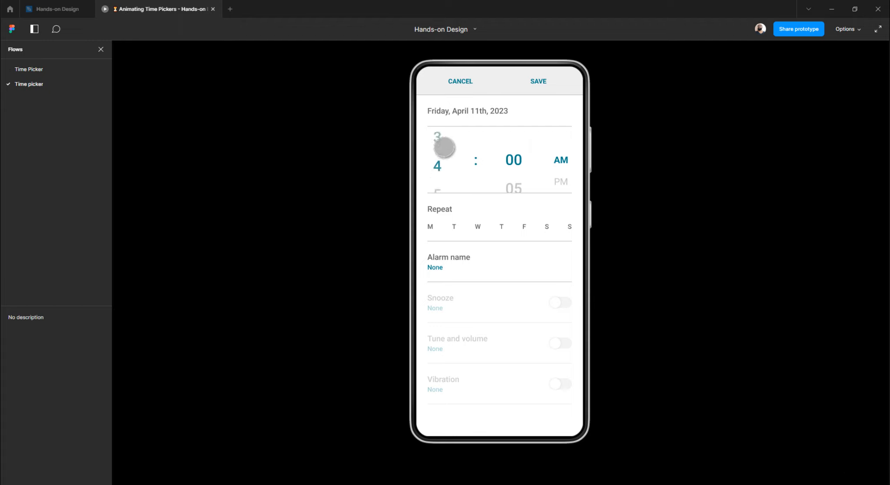
pyautogui.click(441, 175)
# - Test the minute wheel by advancing it to 05, and swipe the hour wheel backward and forward again to 5
pyautogui.click(519, 183)
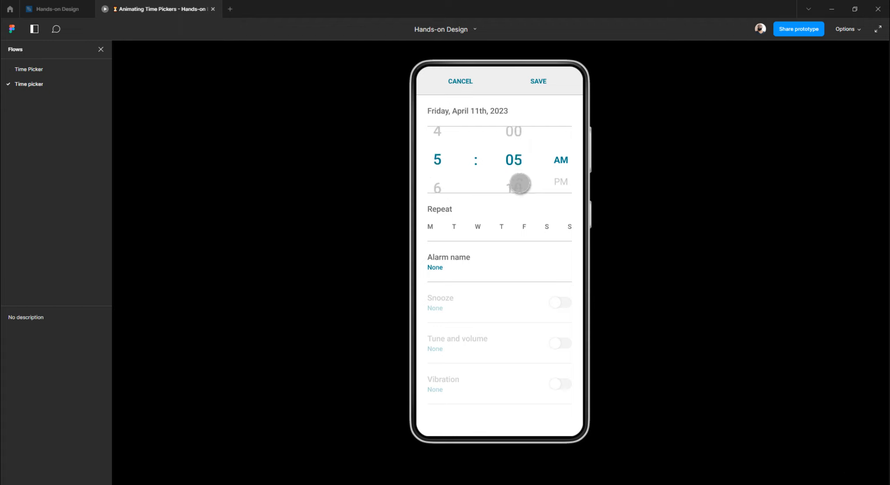
pyautogui.click(520, 176)
pyautogui.moveTo(519, 176); pyautogui.dragTo(519, 181)
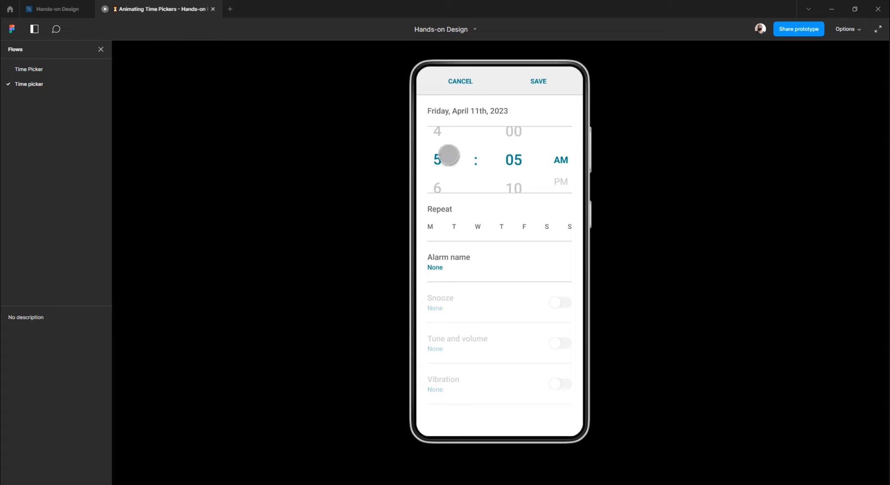
pyautogui.moveTo(436, 140); pyautogui.dragTo(435, 183)
pyautogui.click(440, 139)
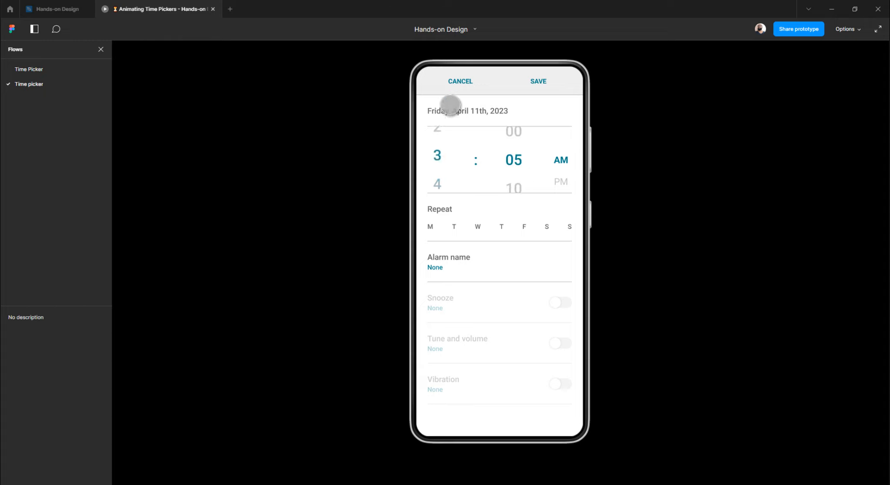
pyautogui.click(442, 187)
pyautogui.moveTo(445, 170); pyautogui.dragTo(450, 152)
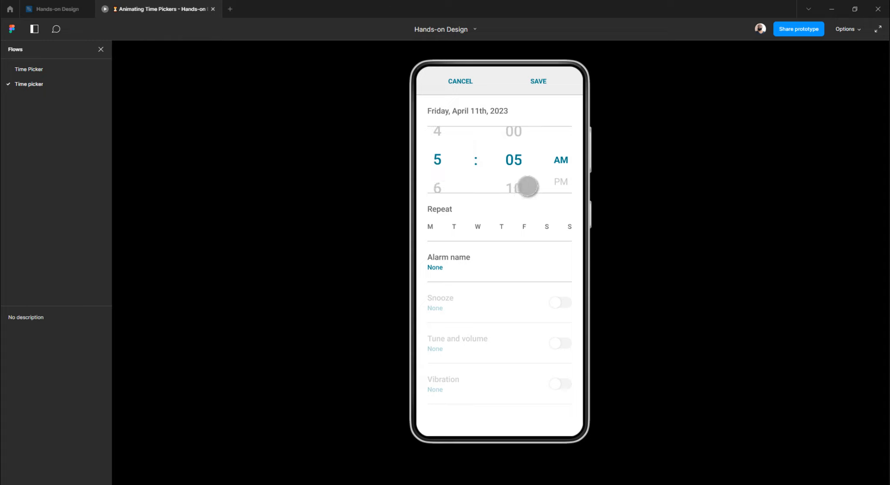
# - Set the prototype's minutes to 20 and the period to PM, and save the alarm to test the transition
pyautogui.moveTo(514, 188); pyautogui.dragTo(526, 142)
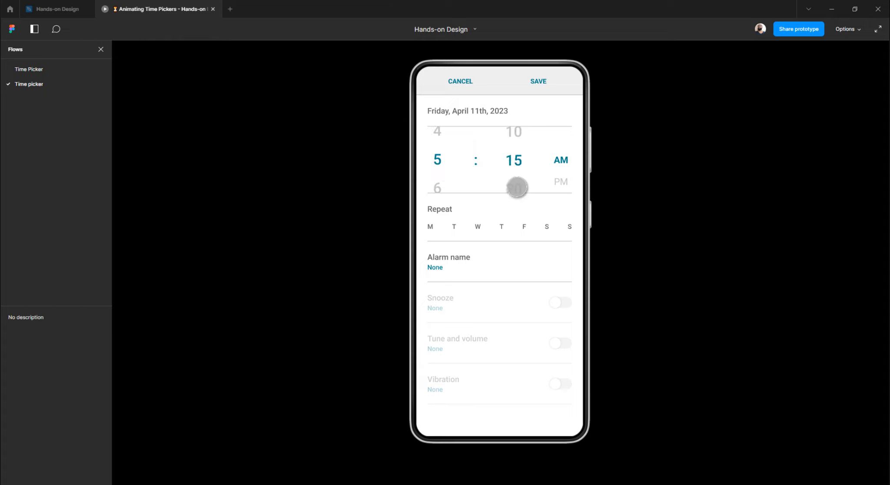
pyautogui.click(516, 187)
pyautogui.click(565, 185)
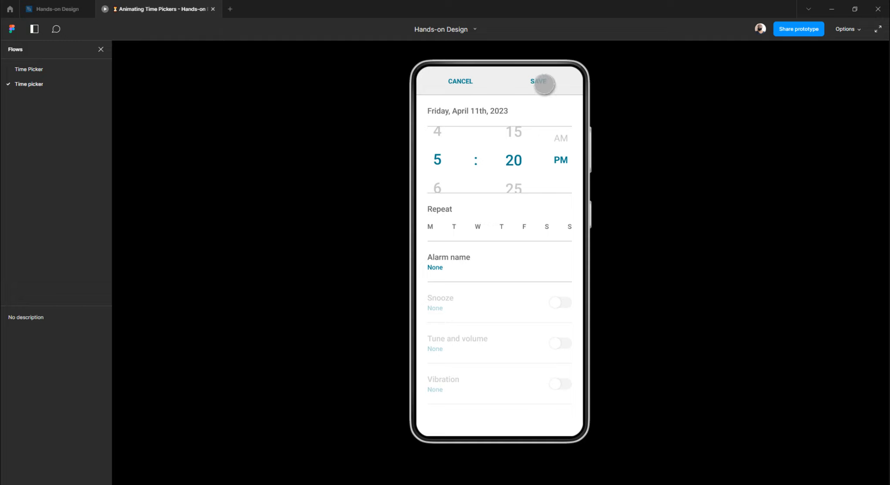
pyautogui.click(539, 82)
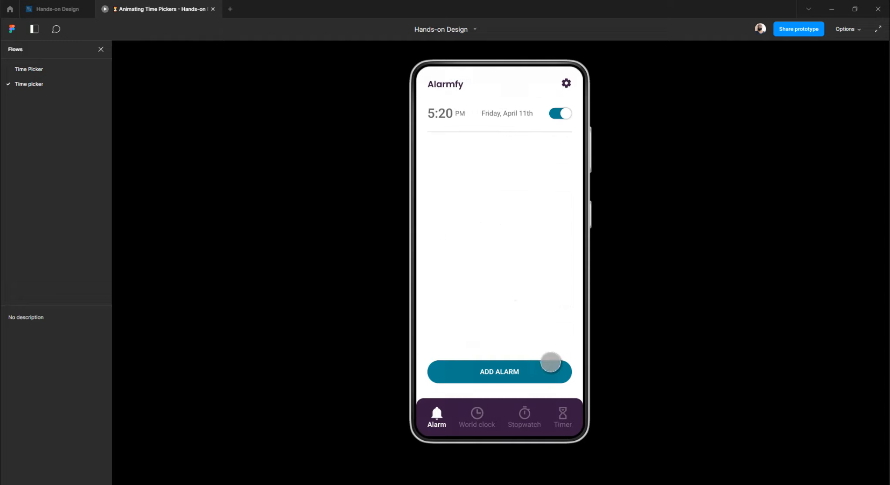